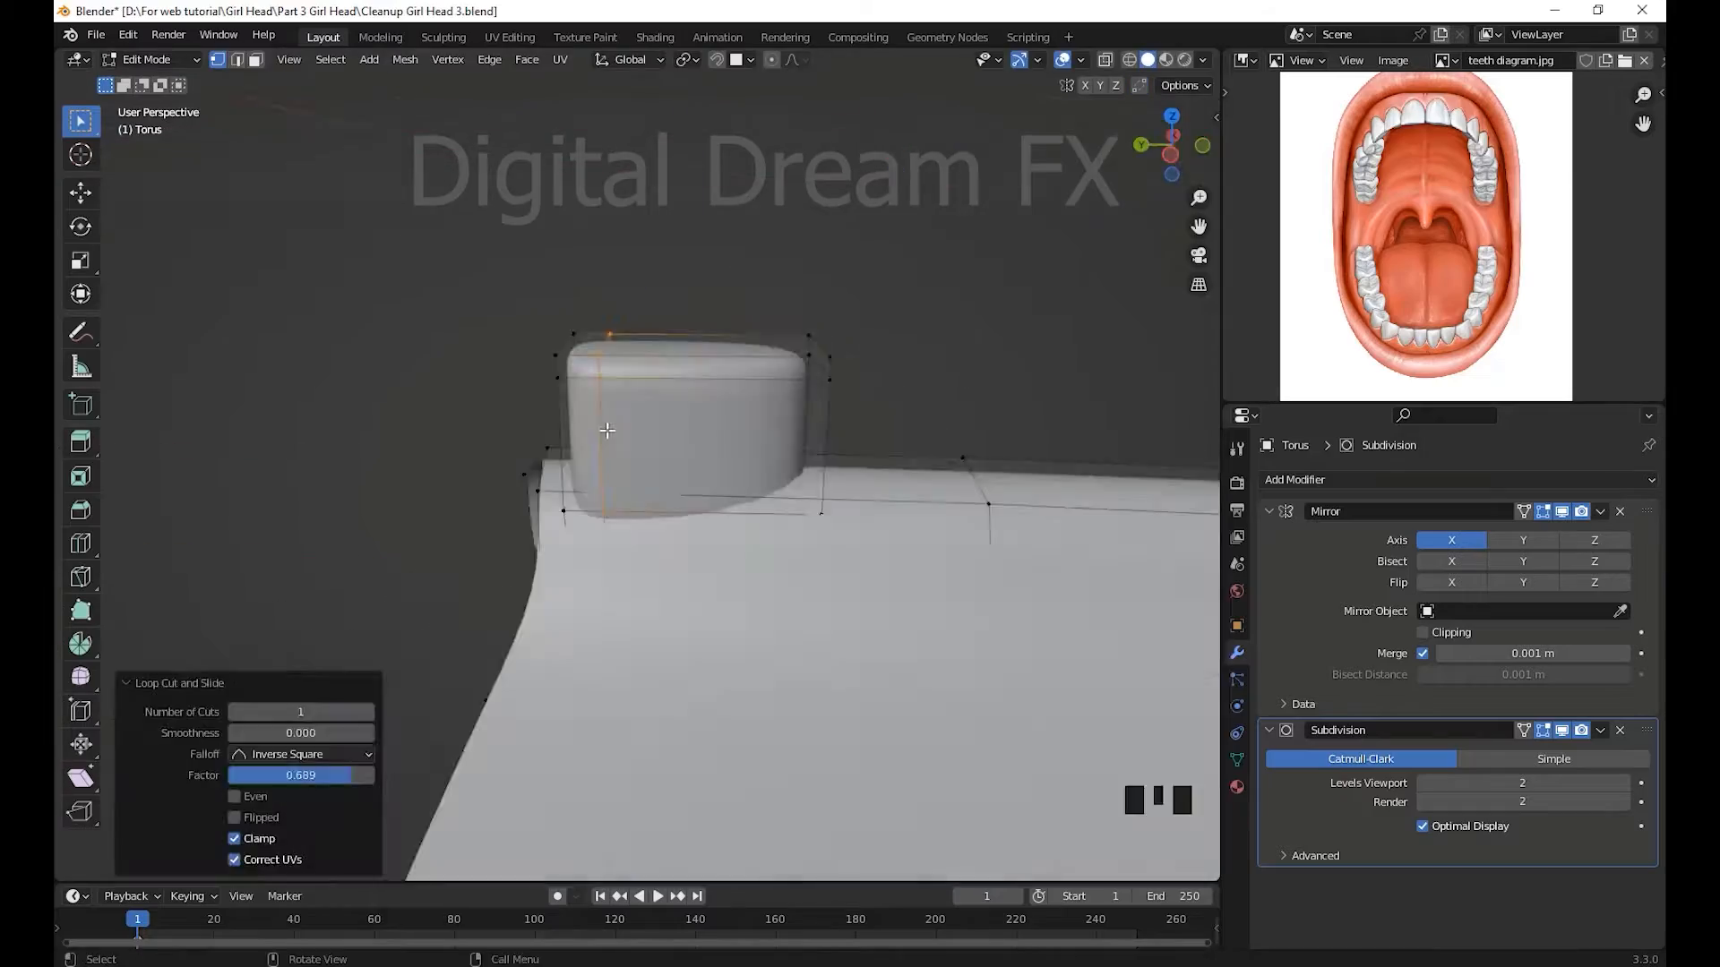
pyautogui.moveTo(860, 582); pyautogui.dragTo(887, 449, button='middle')
pyautogui.hotkey('ctrl', 's')
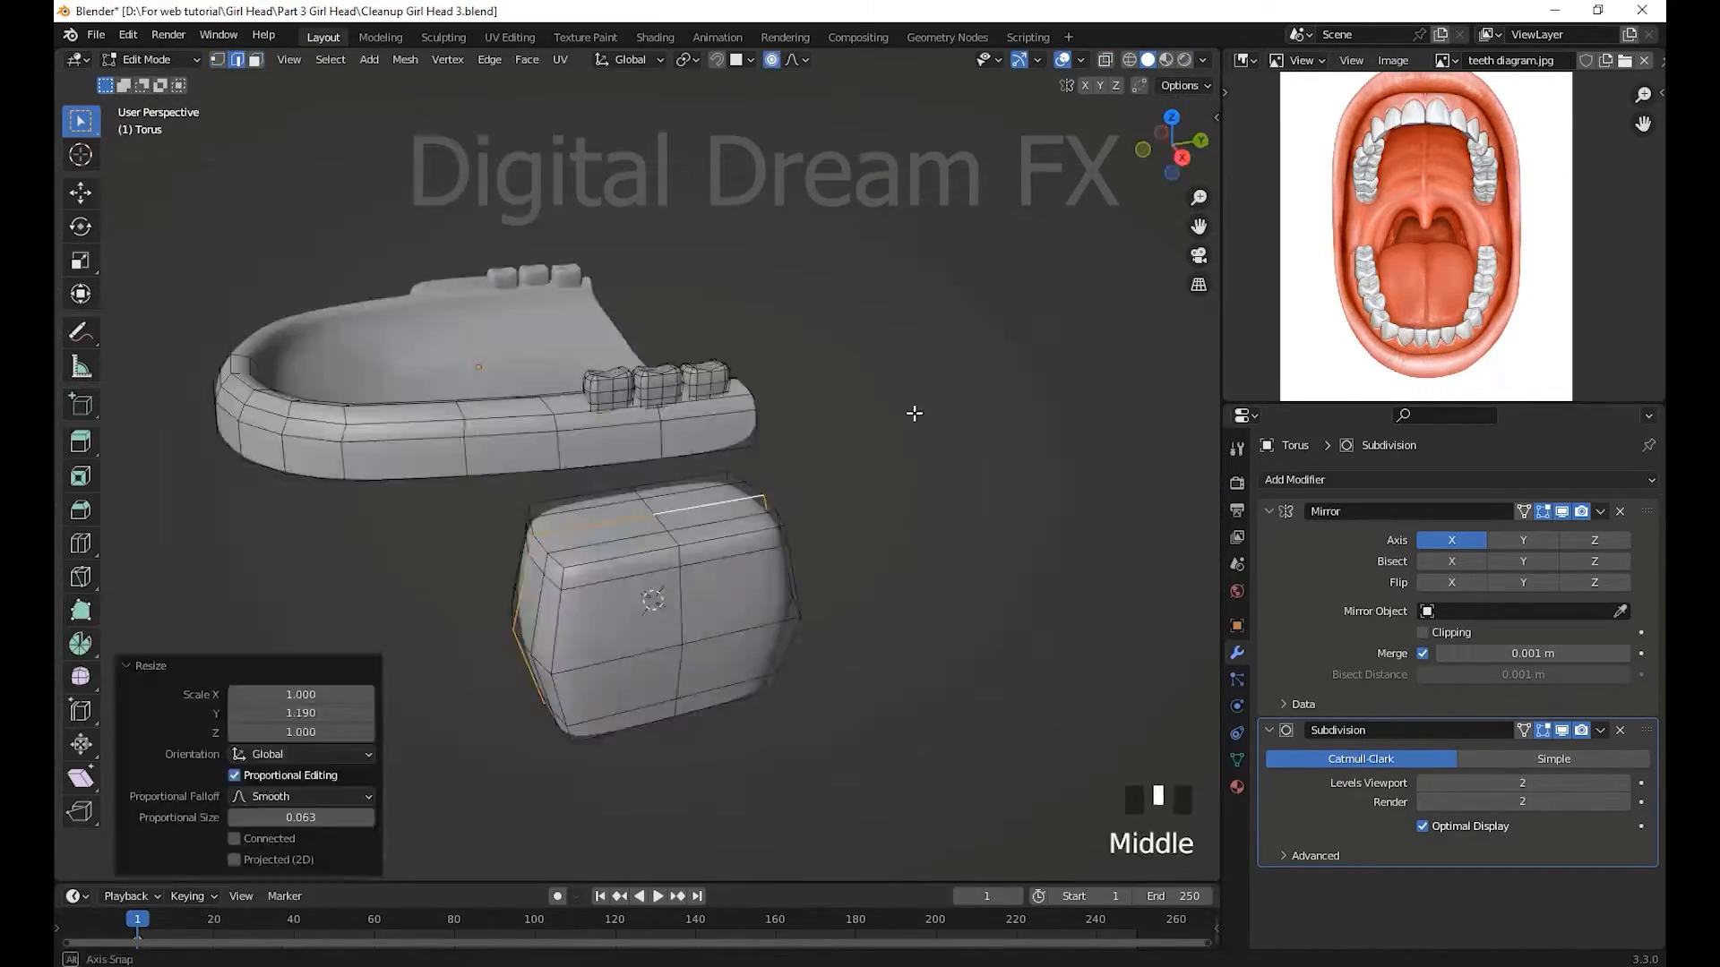
pyautogui.keyDown('shift'); pyautogui.moveTo(859, 627); pyautogui.dragTo(975, 680, button='middle'); pyautogui.keyUp('shift')
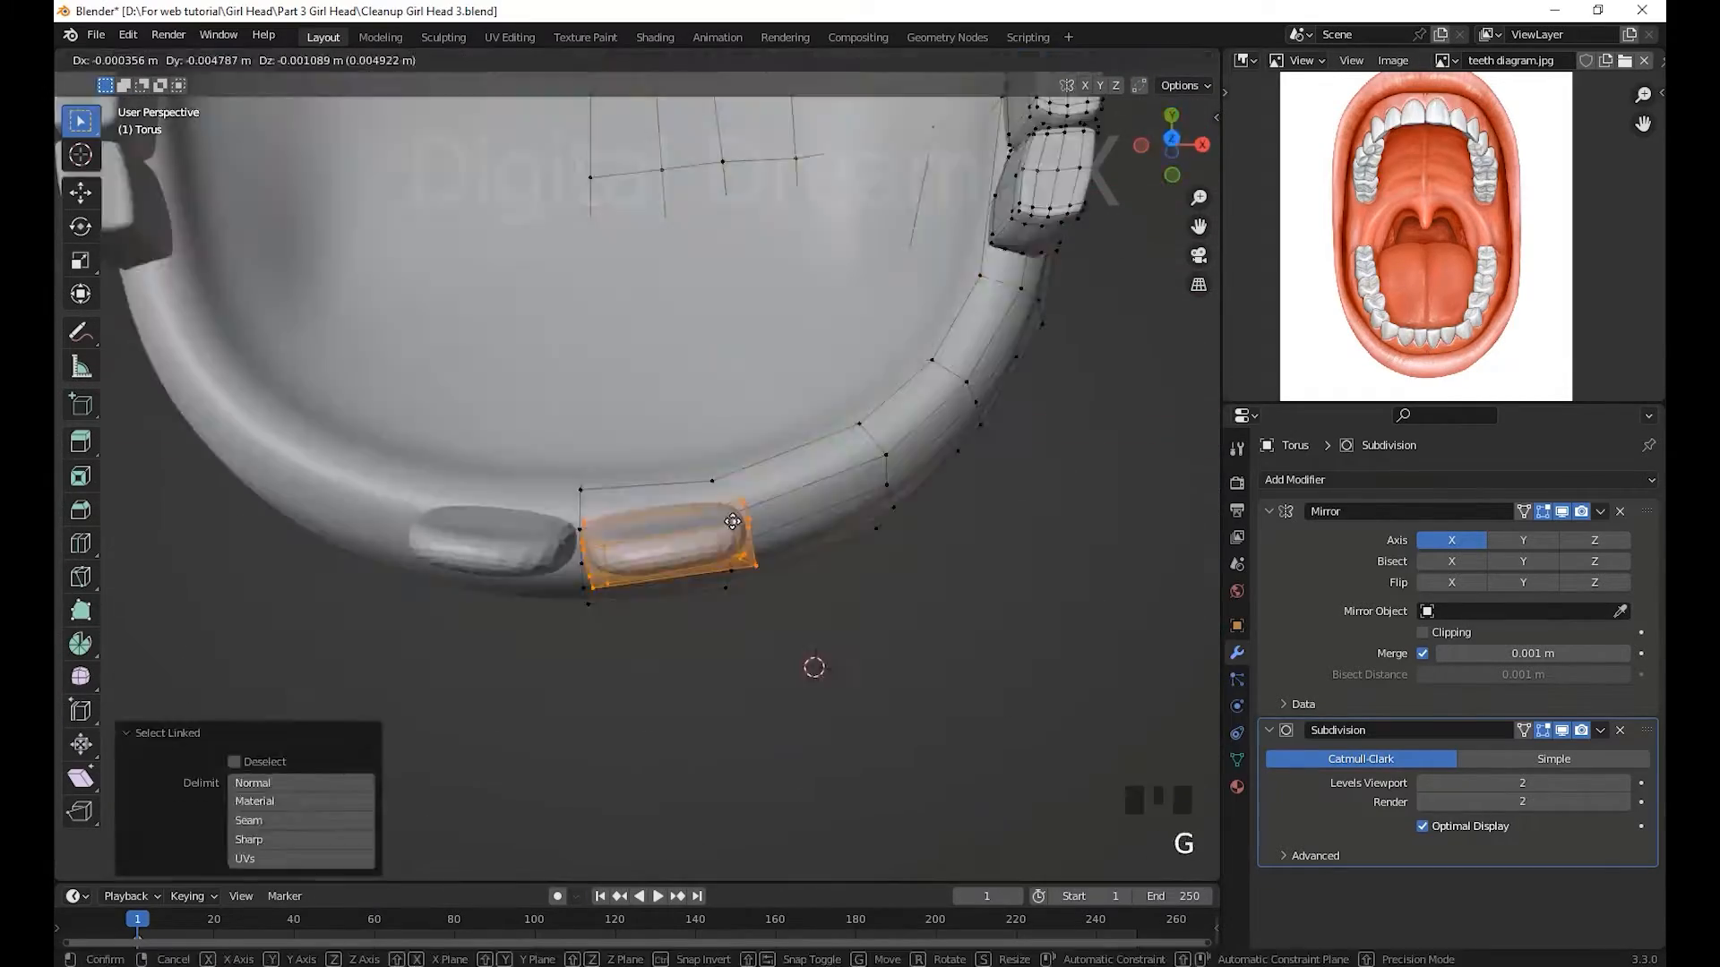
pyautogui.moveTo(859, 663); pyautogui.dragTo(874, 694, button='middle')
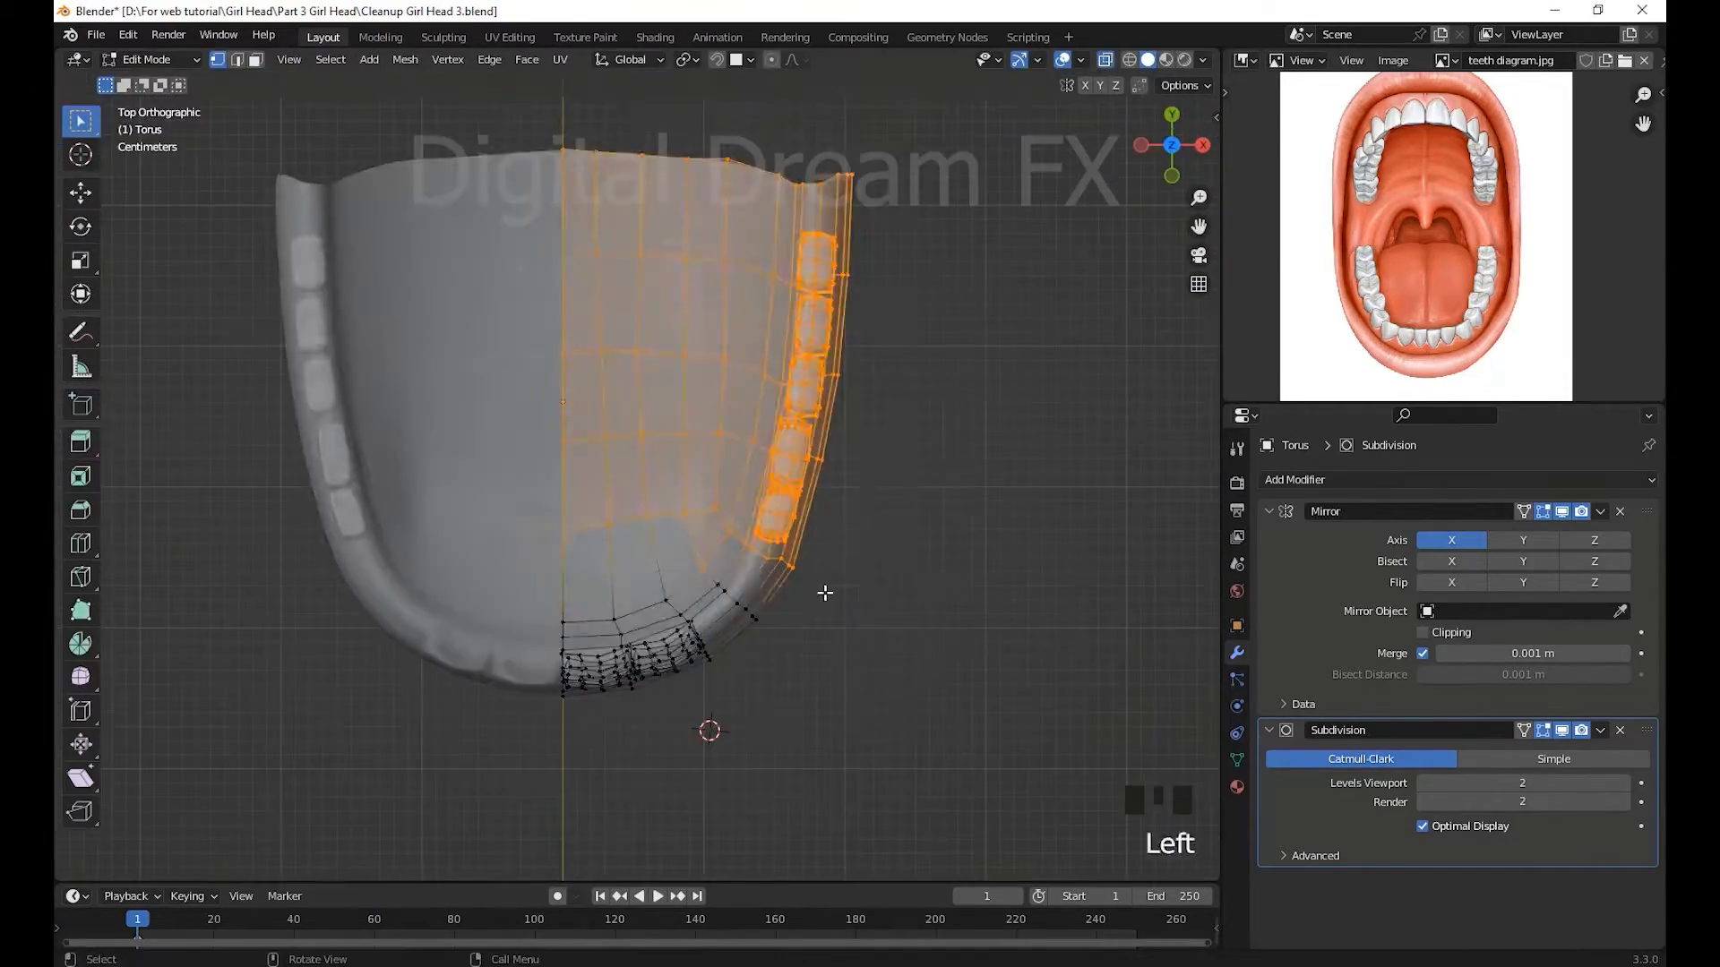
pyautogui.press('g')
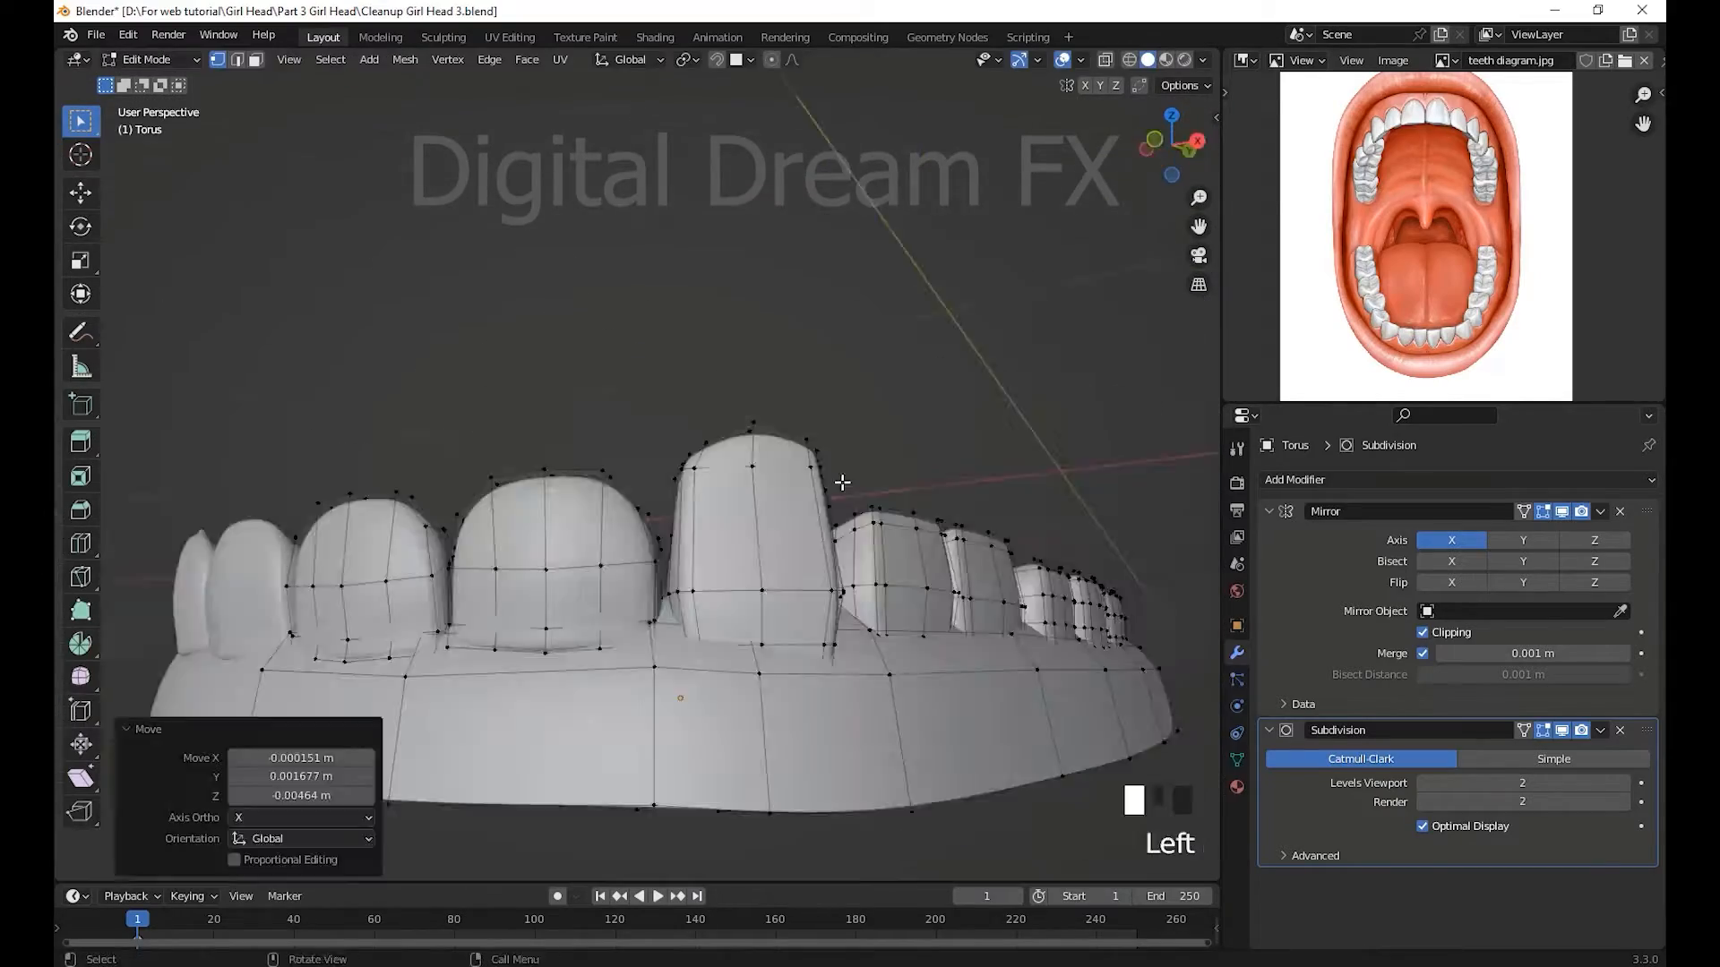
pyautogui.click(786, 299)
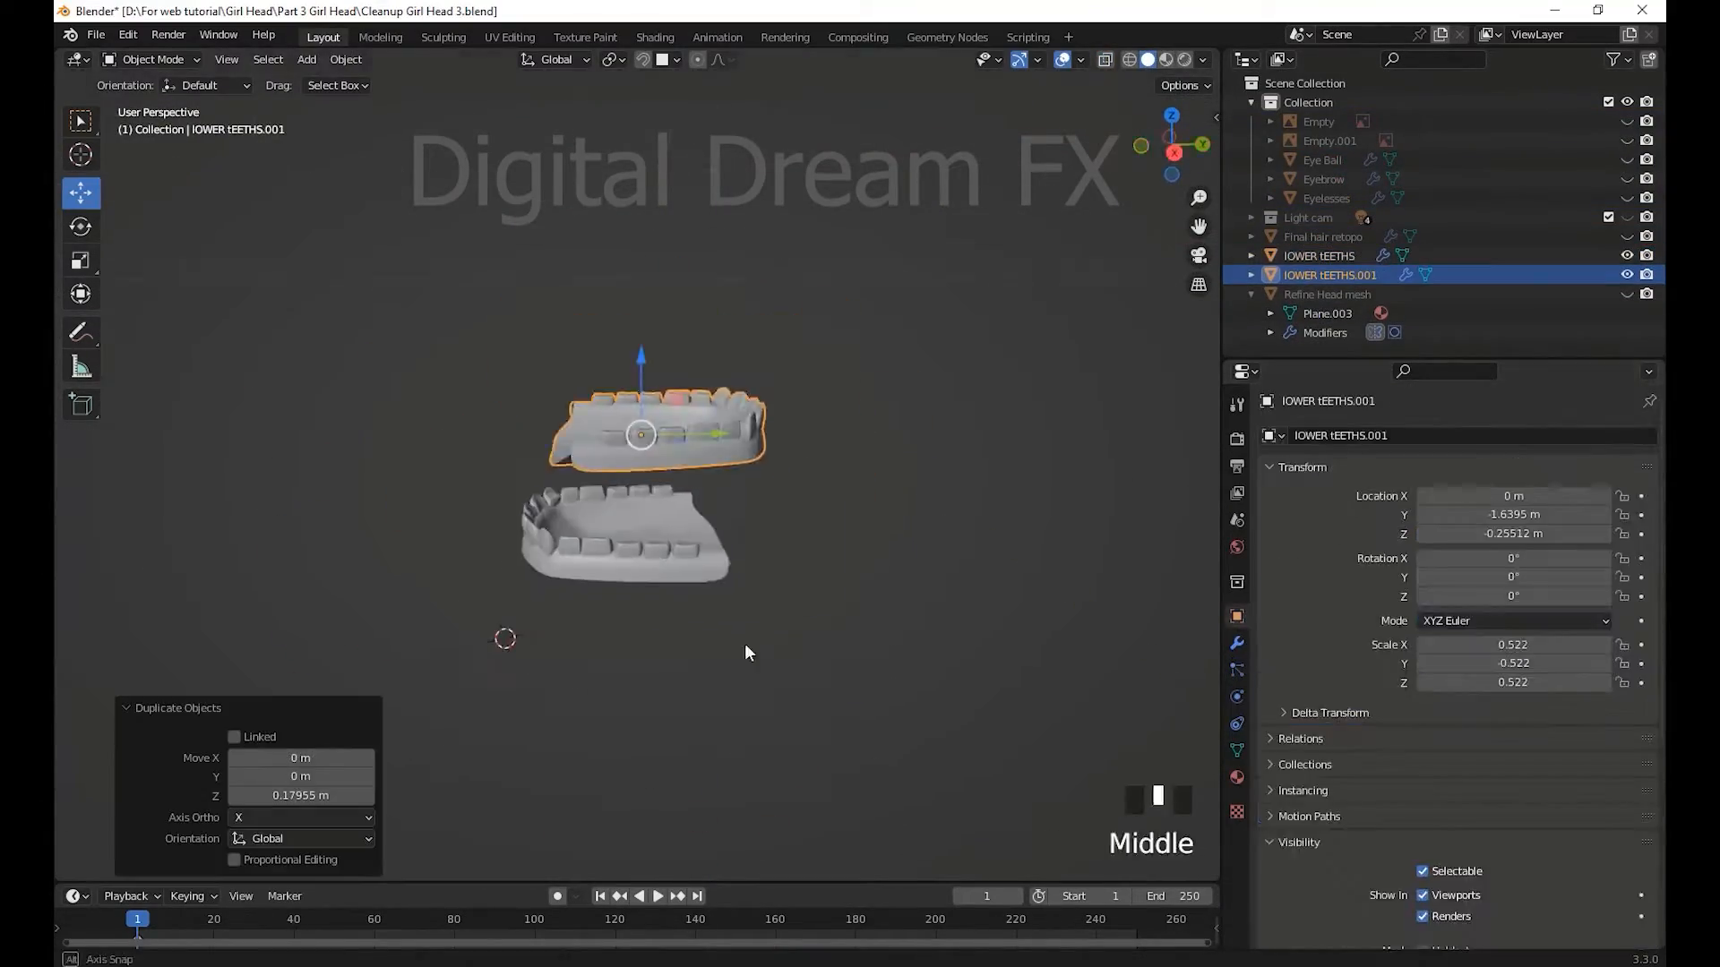
pyautogui.moveTo(744, 643); pyautogui.dragTo(824, 562, button='middle')
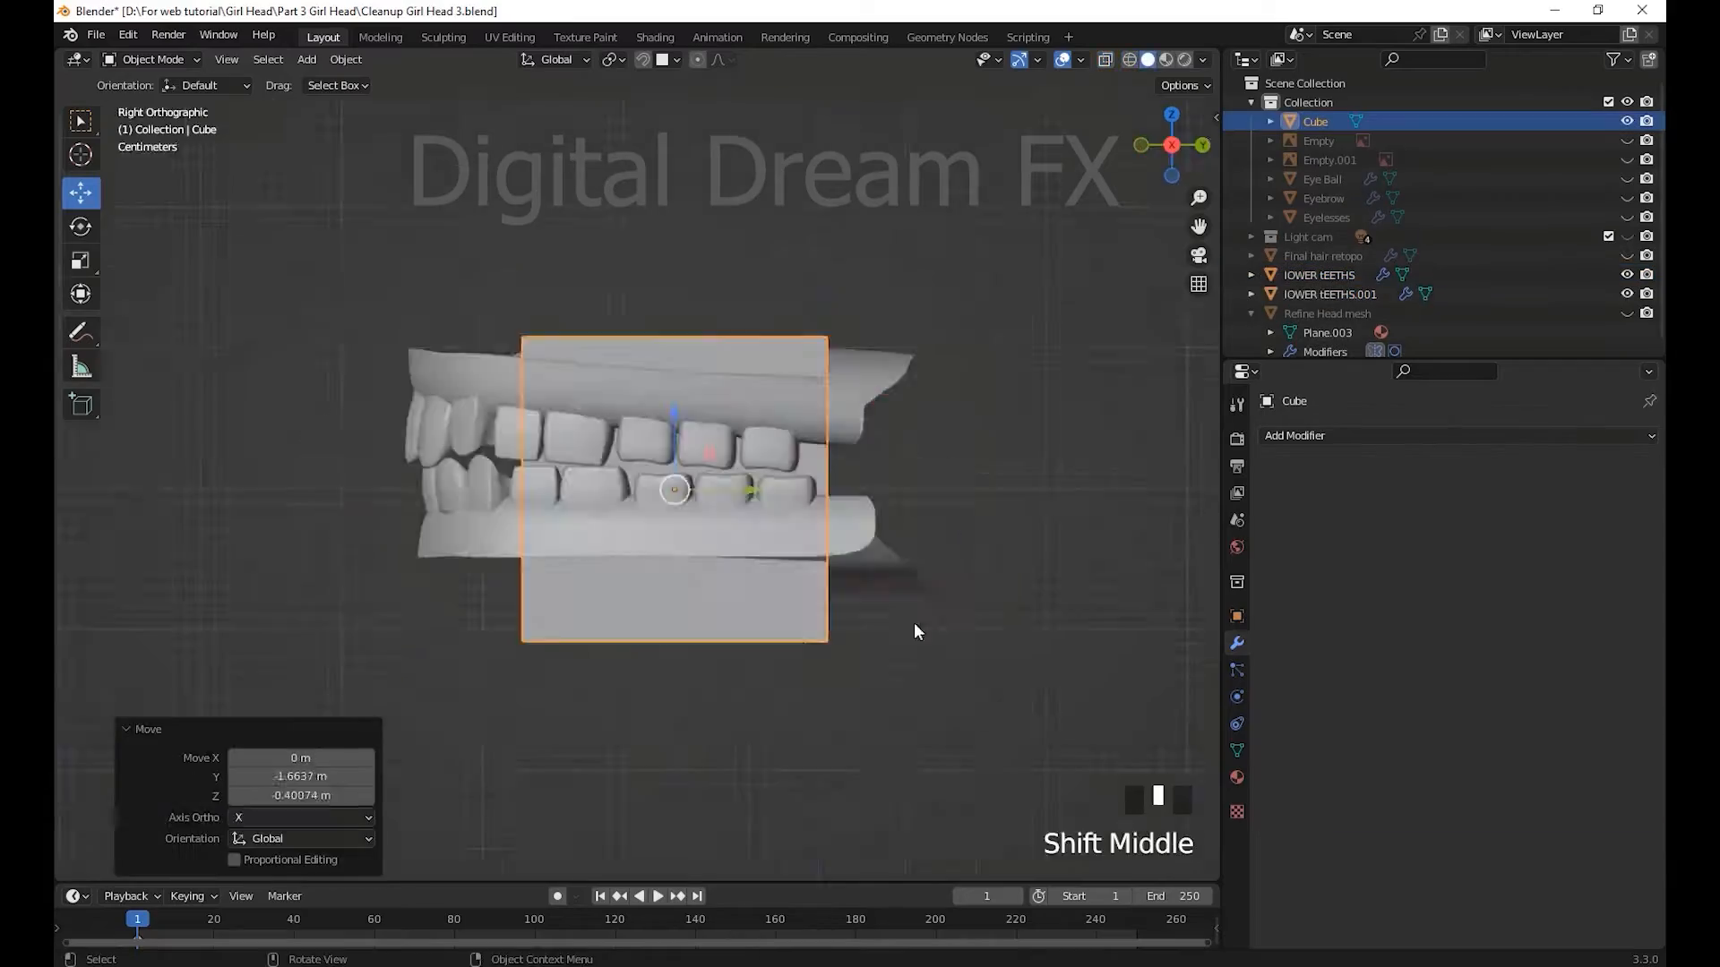
pyautogui.click(1451, 435)
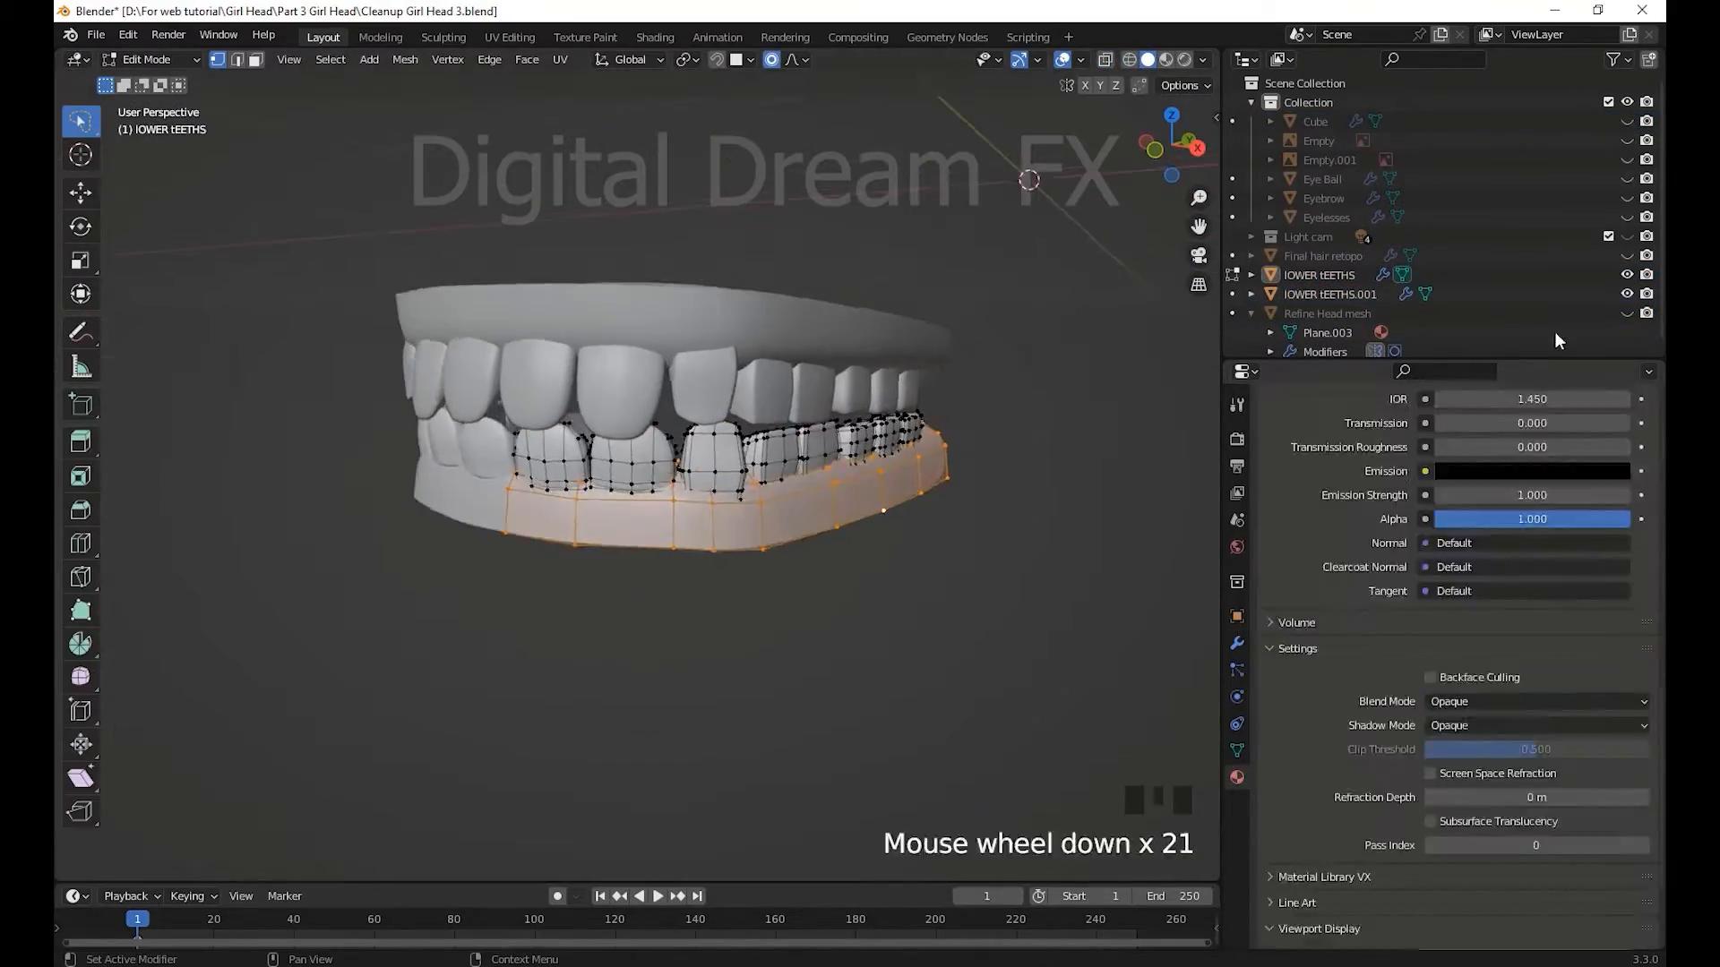
pyautogui.press('l')
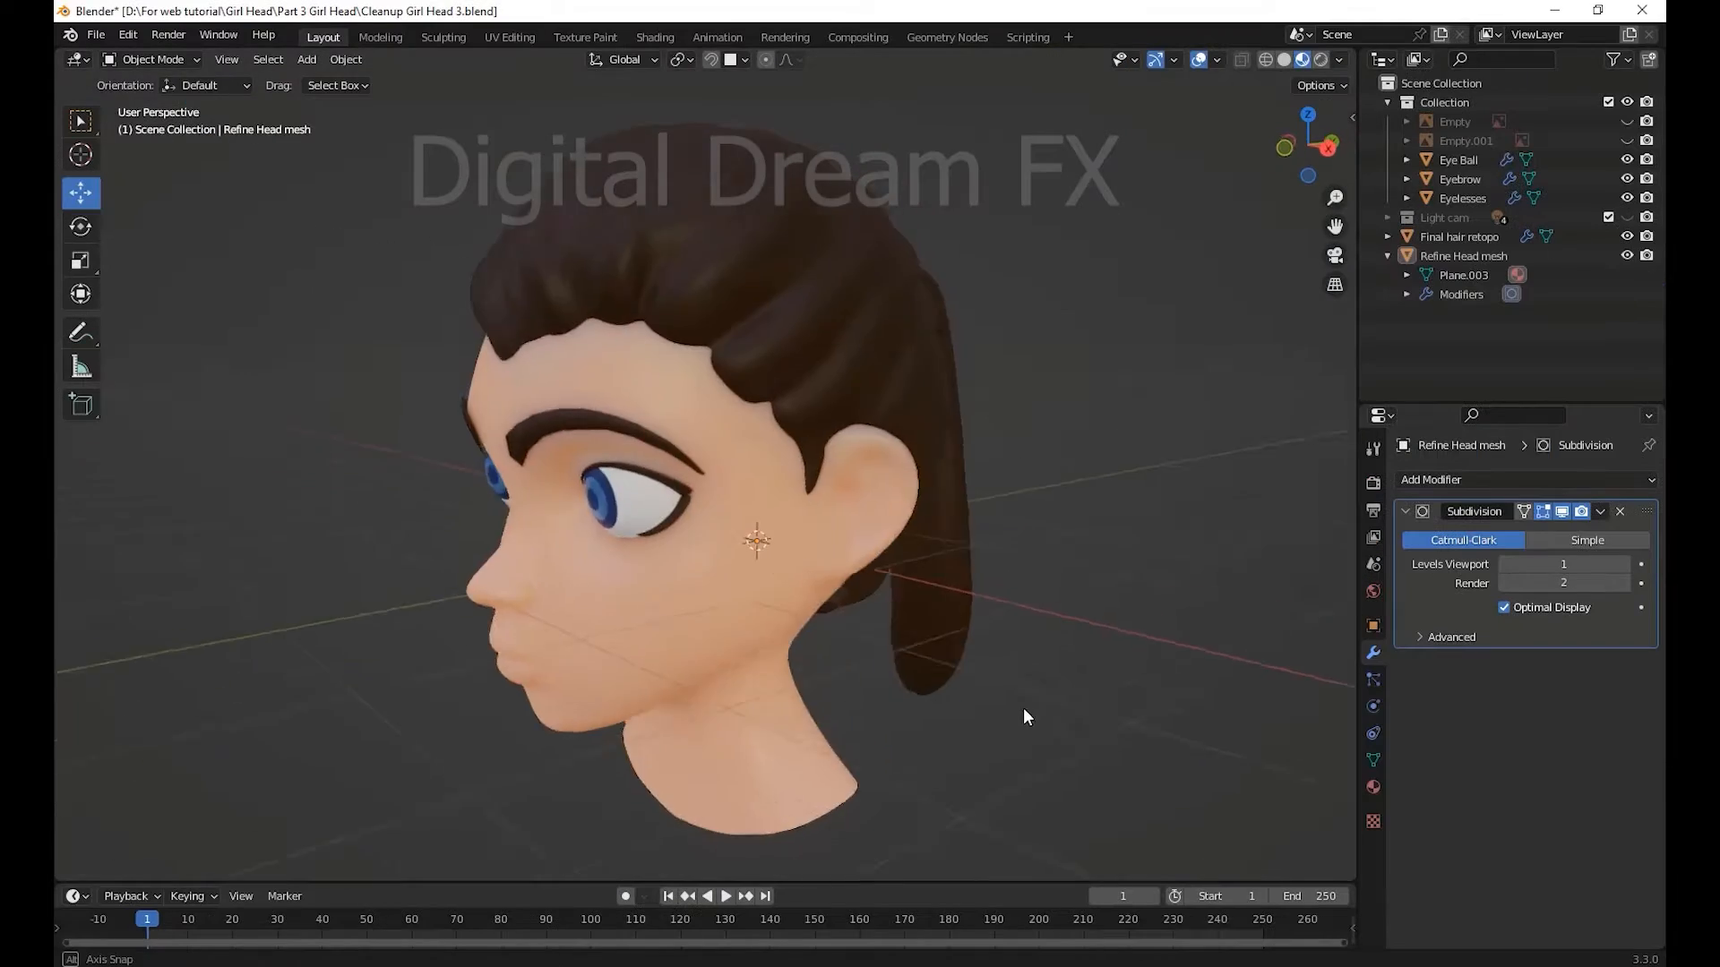
# - Enter Edit Mode on the head mesh and turn off the viewport display of its Subdivision modifier
pyautogui.moveTo(1023, 708); pyautogui.dragTo(1086, 683, button='middle')
pyautogui.press('Tab')
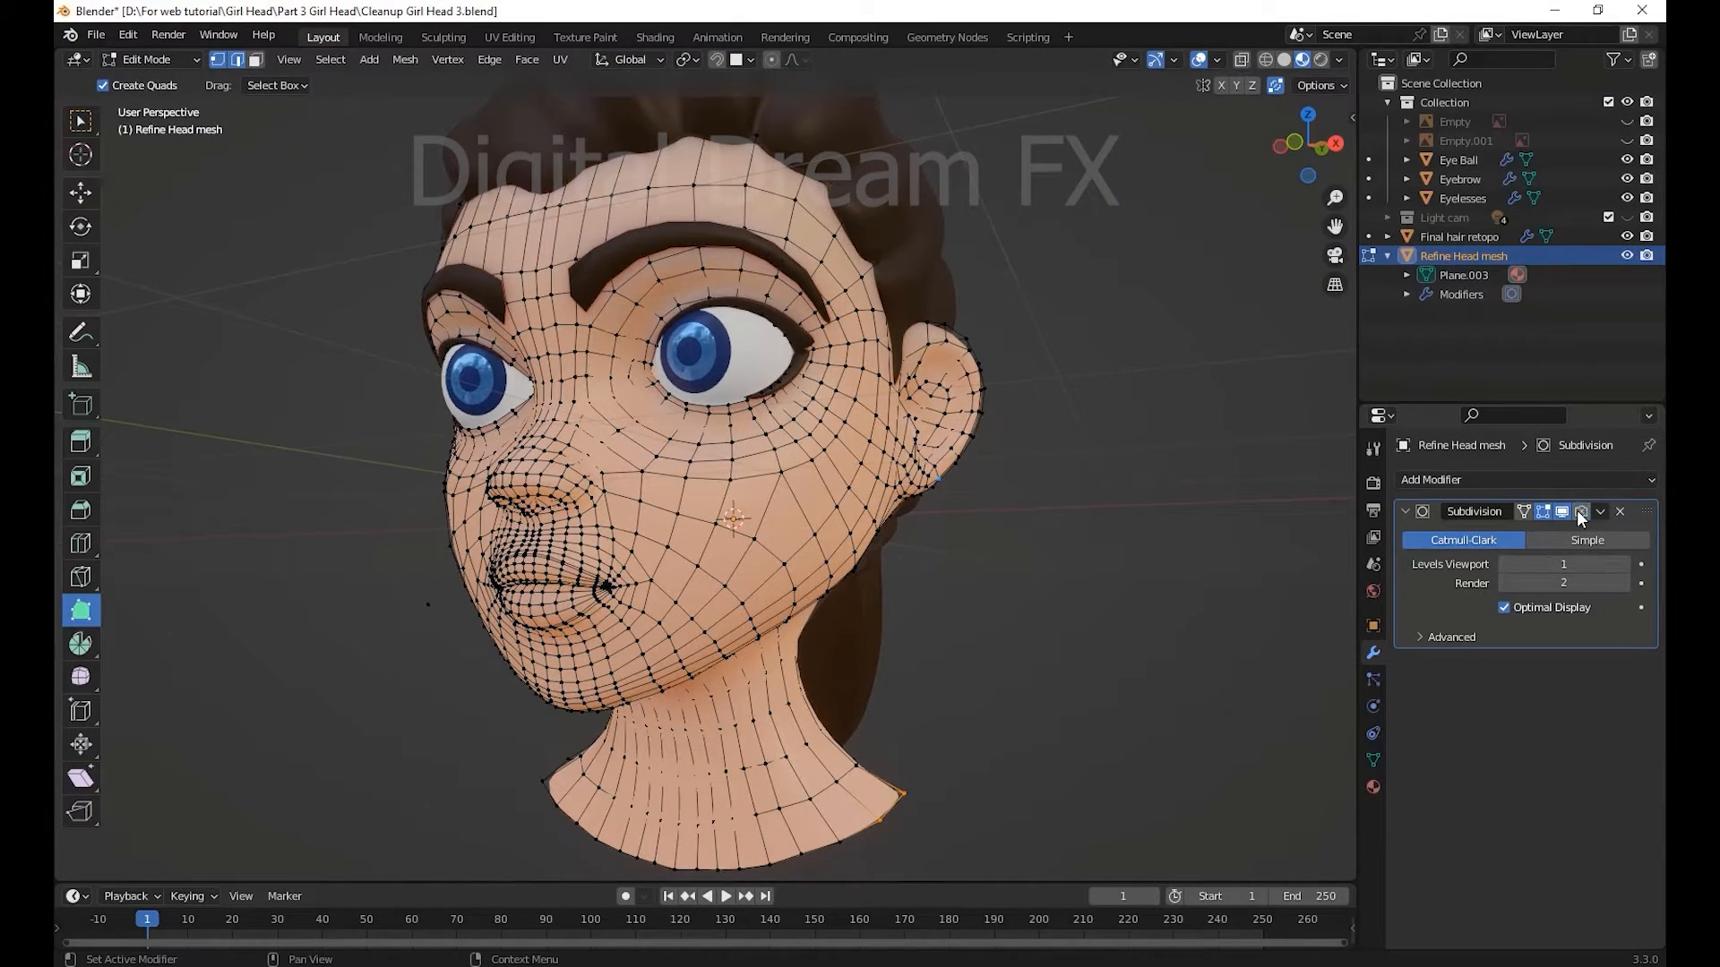
pyautogui.click(1560, 513)
pyautogui.moveTo(989, 577); pyautogui.dragTo(1003, 611, button='middle')
pyautogui.click(979, 617)
# - Examine the head mesh topology around the nose, lips, chin and neck from the front and from below
pyautogui.scroll(4, 932, 591)
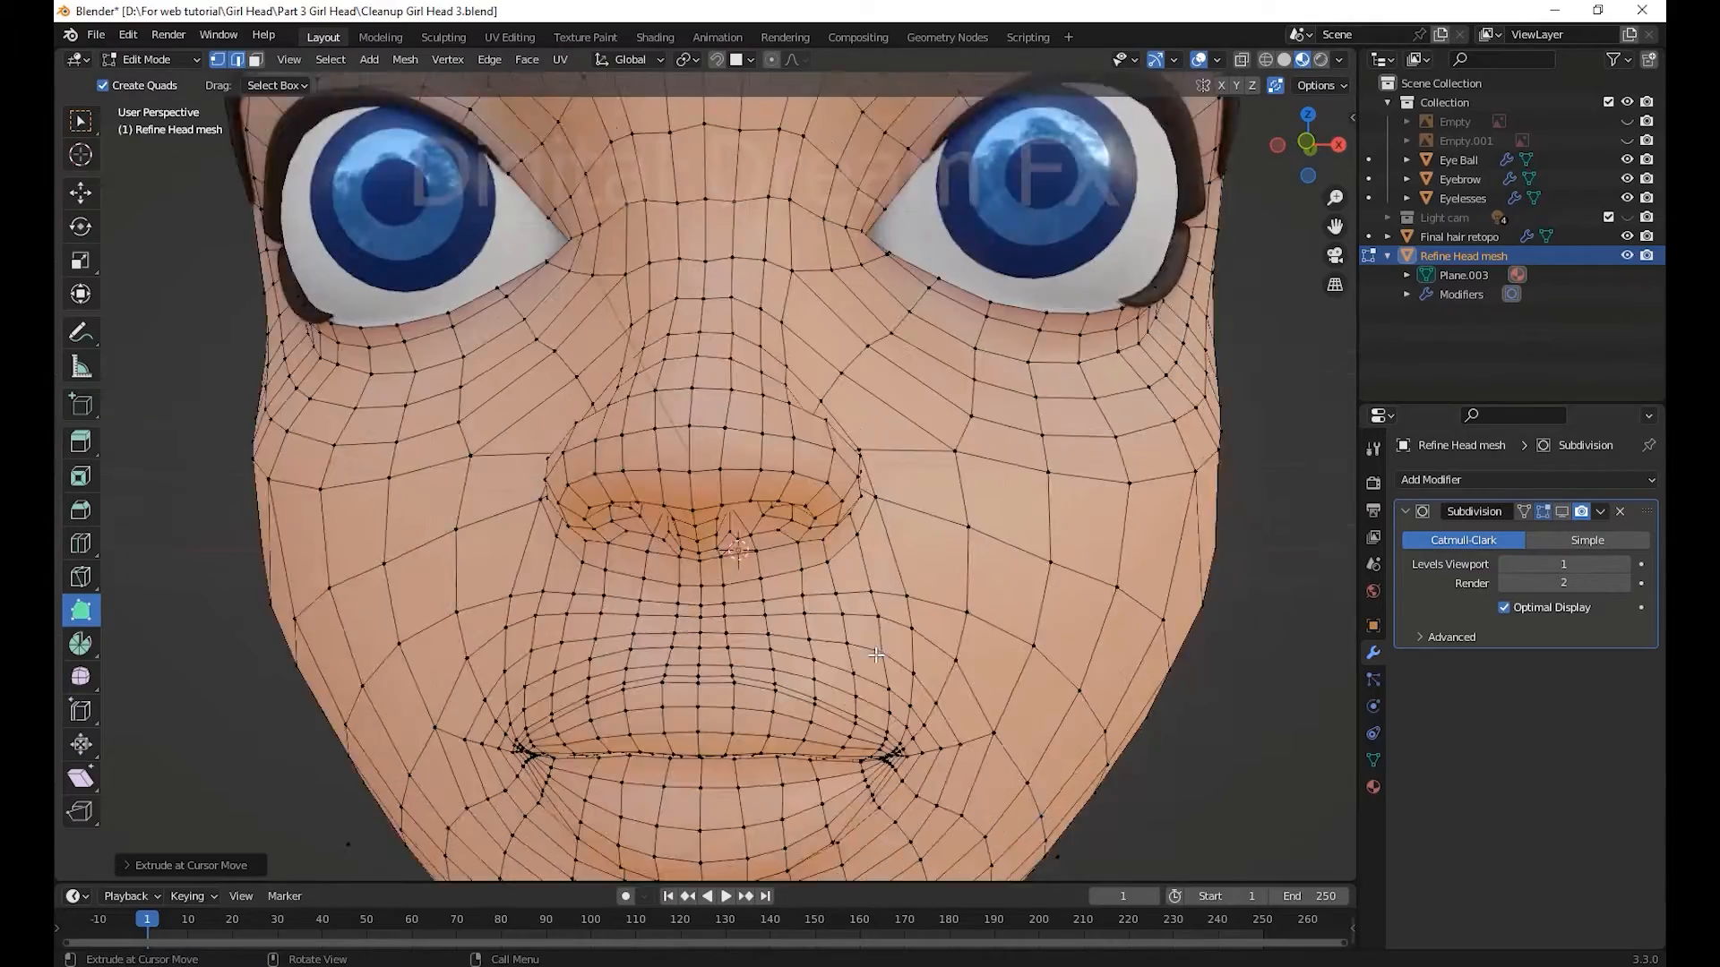
pyautogui.scroll(-4, 904, 579)
pyautogui.moveTo(903, 579)
pyautogui.mouseDown(button='middle')
pyautogui.moveTo(714, 468)
pyautogui.moveTo(457, 476)
pyautogui.moveTo(895, 568)
pyautogui.mouseUp(button='middle')
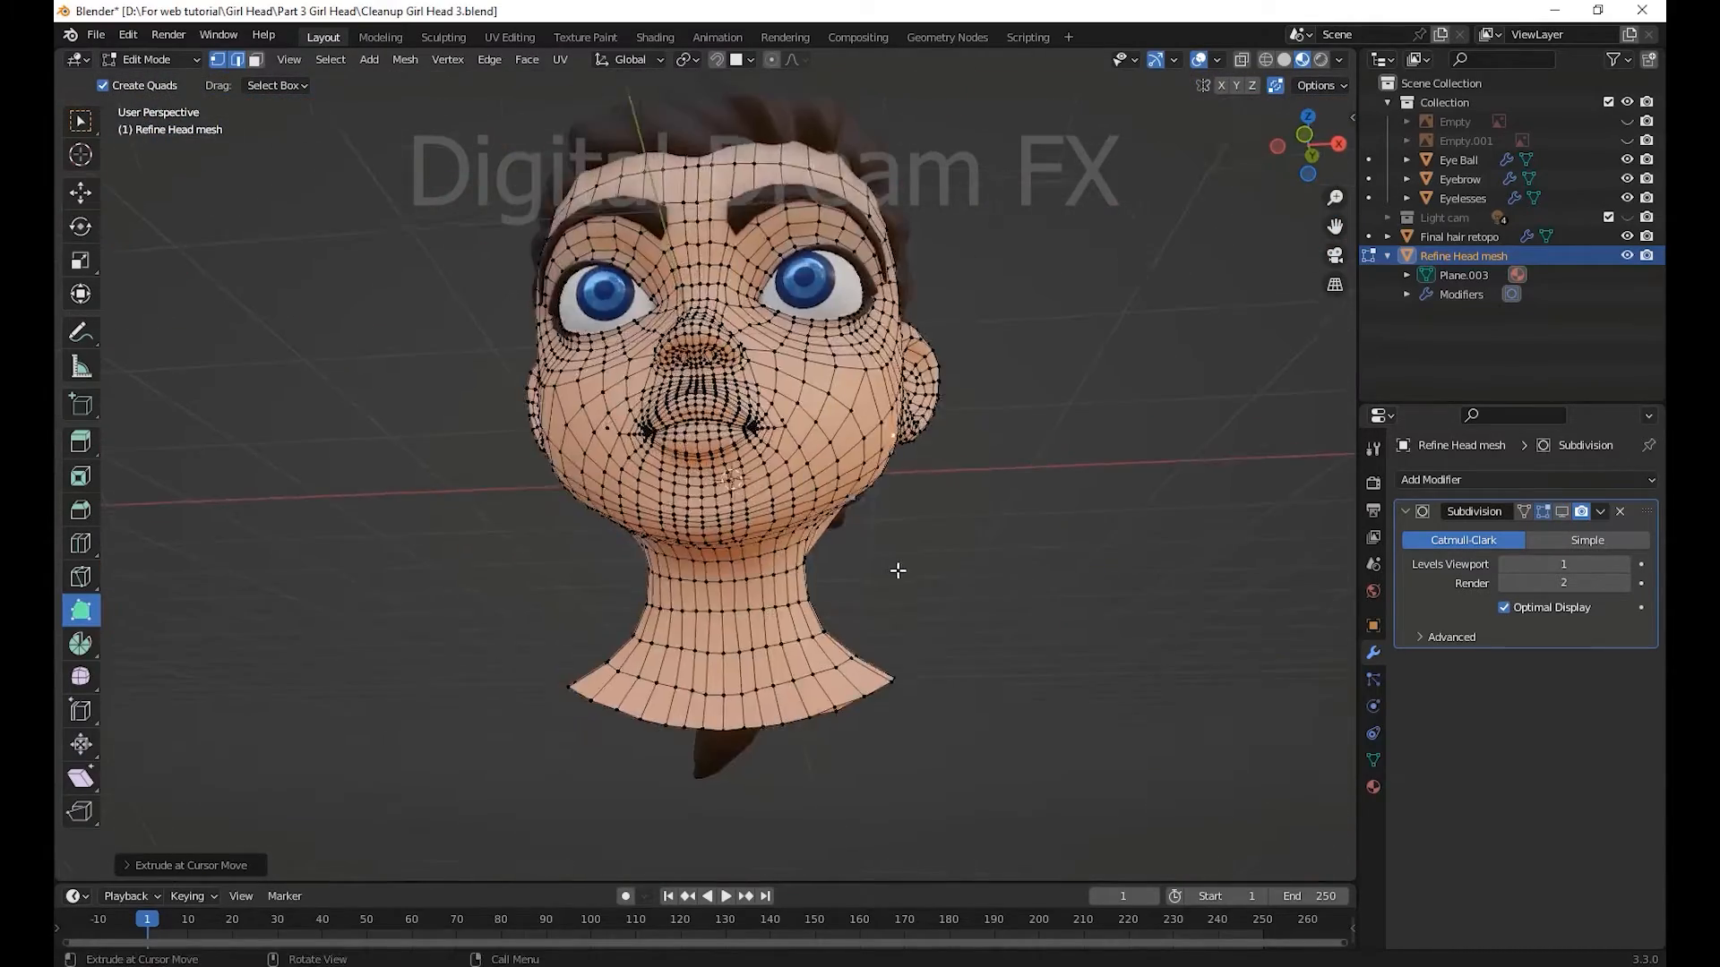
pyautogui.scroll(5, 803, 655)
pyautogui.moveTo(803, 655); pyautogui.dragTo(1002, 579, button='middle')
pyautogui.scroll(-4, 1059, 599)
pyautogui.scroll(3, 1089, 623)
pyautogui.scroll(-1, 1069, 633)
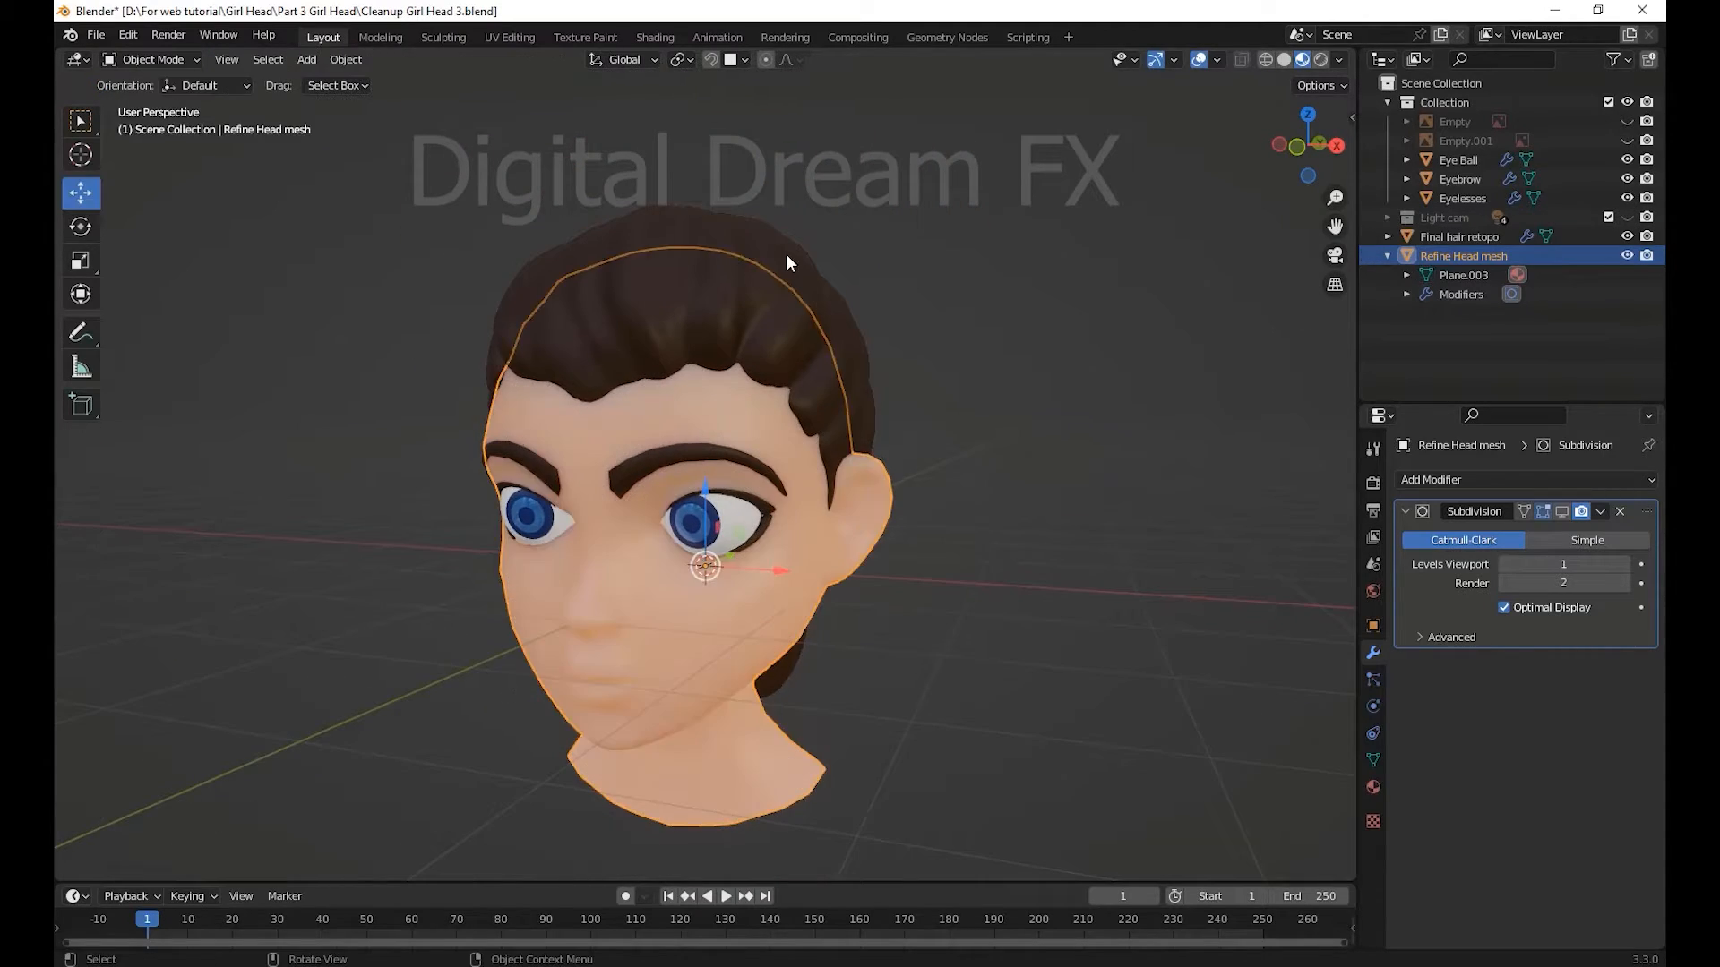
# - Select the hair object and inspect its topology in Edit Mode
pyautogui.click(786, 263)
pyautogui.moveTo(786, 263); pyautogui.dragTo(1329, 356, button='middle')
pyautogui.press('Tab')
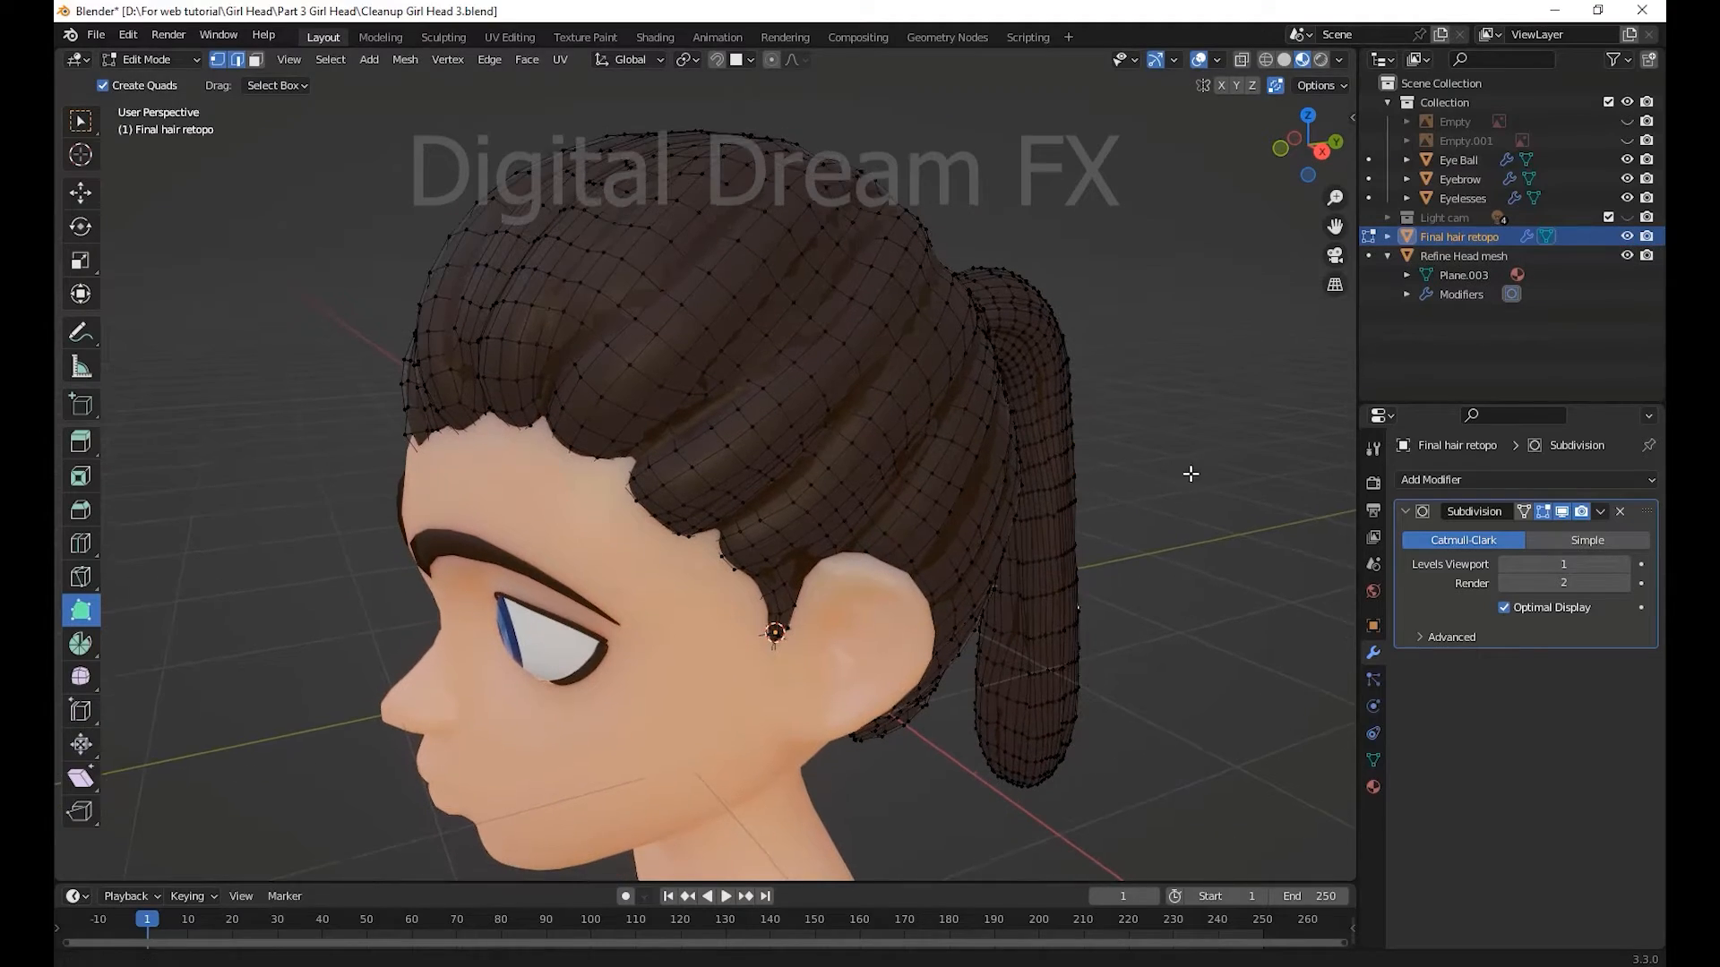
pyautogui.moveTo(1056, 376); pyautogui.dragTo(1030, 557, button='middle')
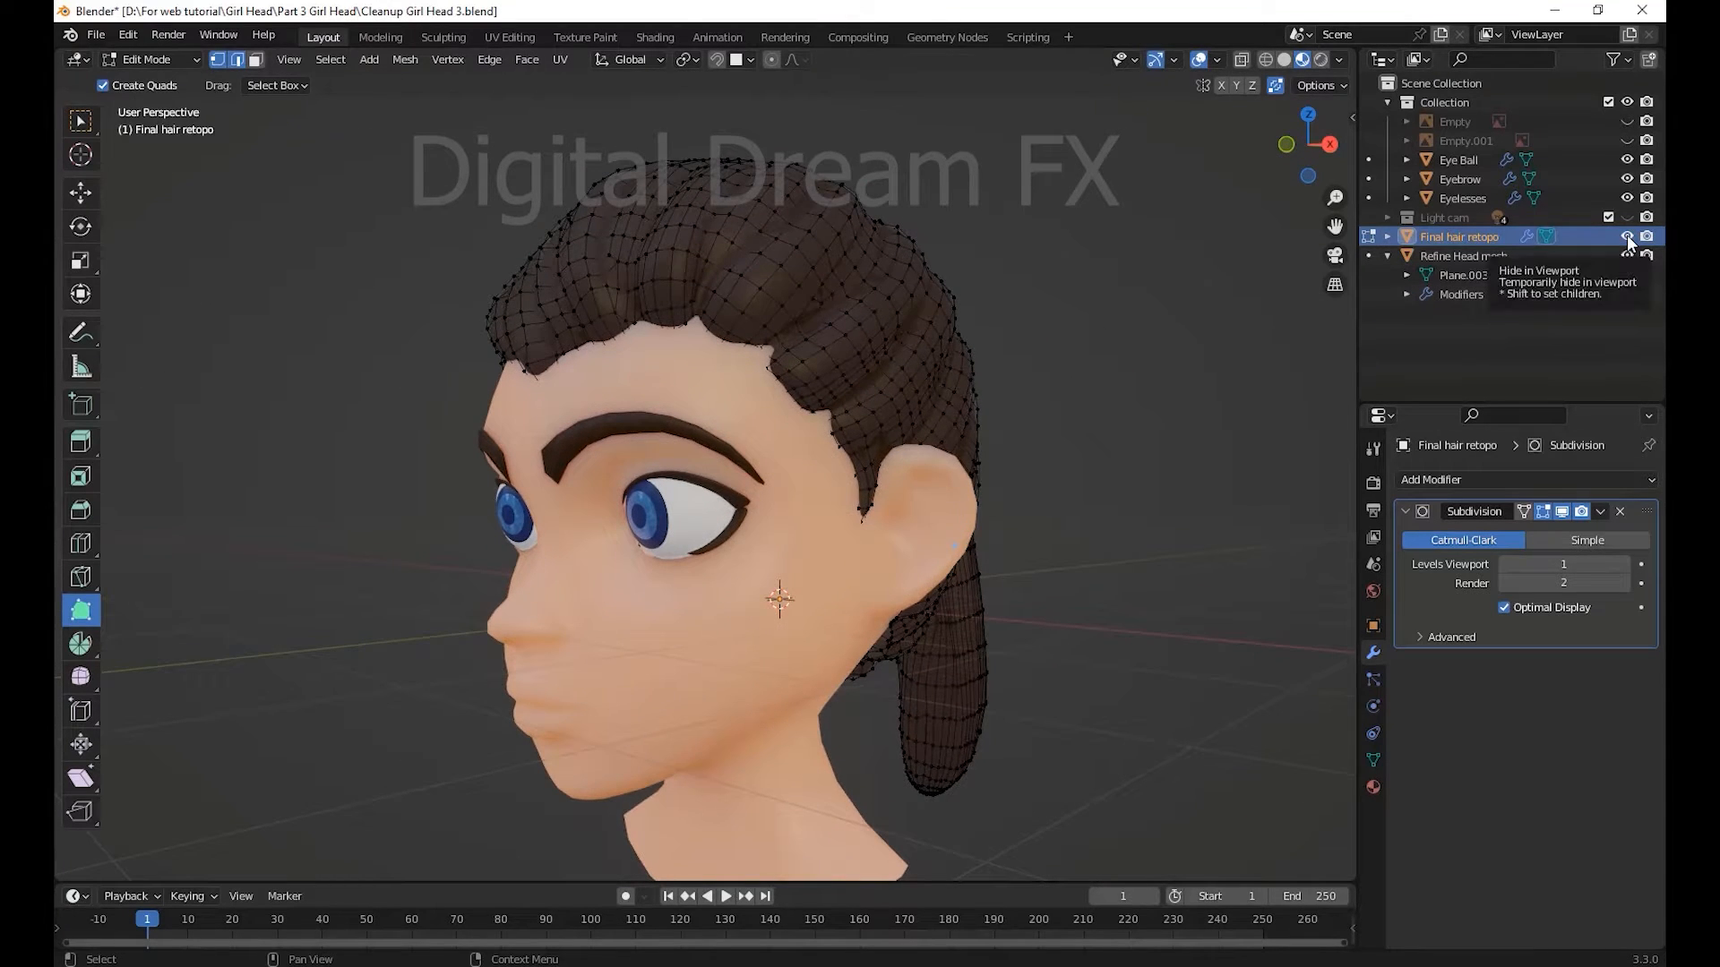
# - Hide the hair, eyebrow and eyeball objects so that the head mesh can be worked on alone
pyautogui.click(1626, 236)
pyautogui.moveTo(909, 415); pyautogui.dragTo(329, 495, button='middle')
pyautogui.moveTo(717, 535); pyautogui.dragTo(820, 530, button='middle')
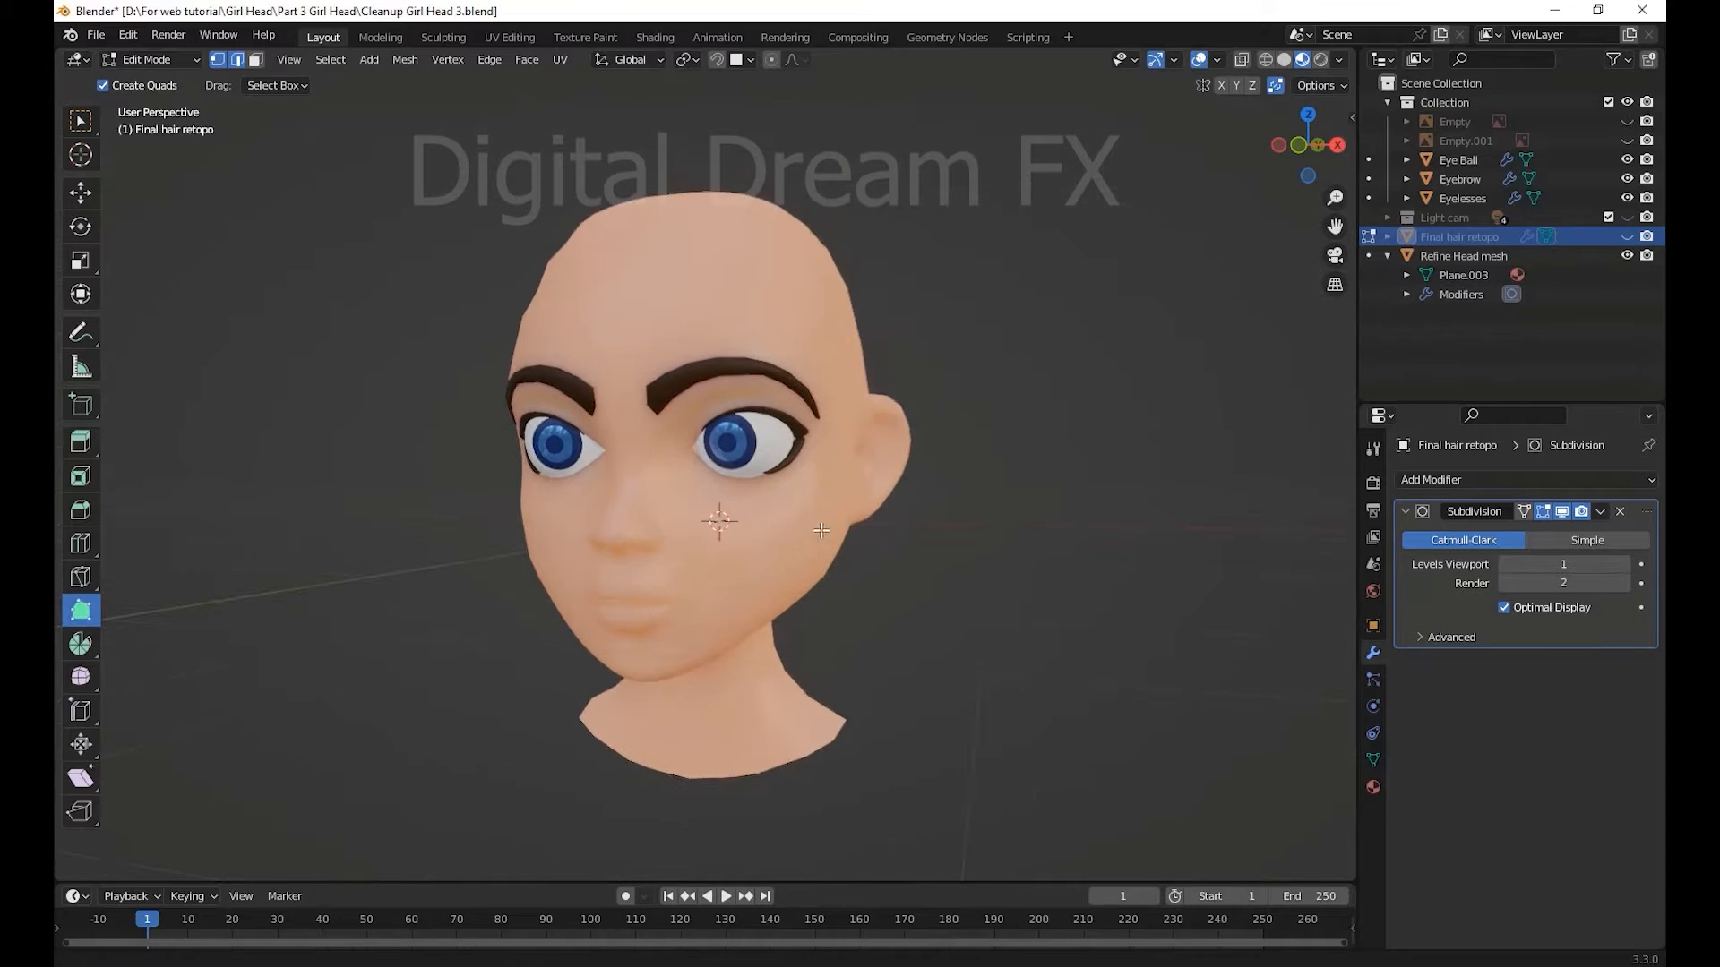
pyautogui.moveTo(1626, 179); pyautogui.dragTo(1628, 159)
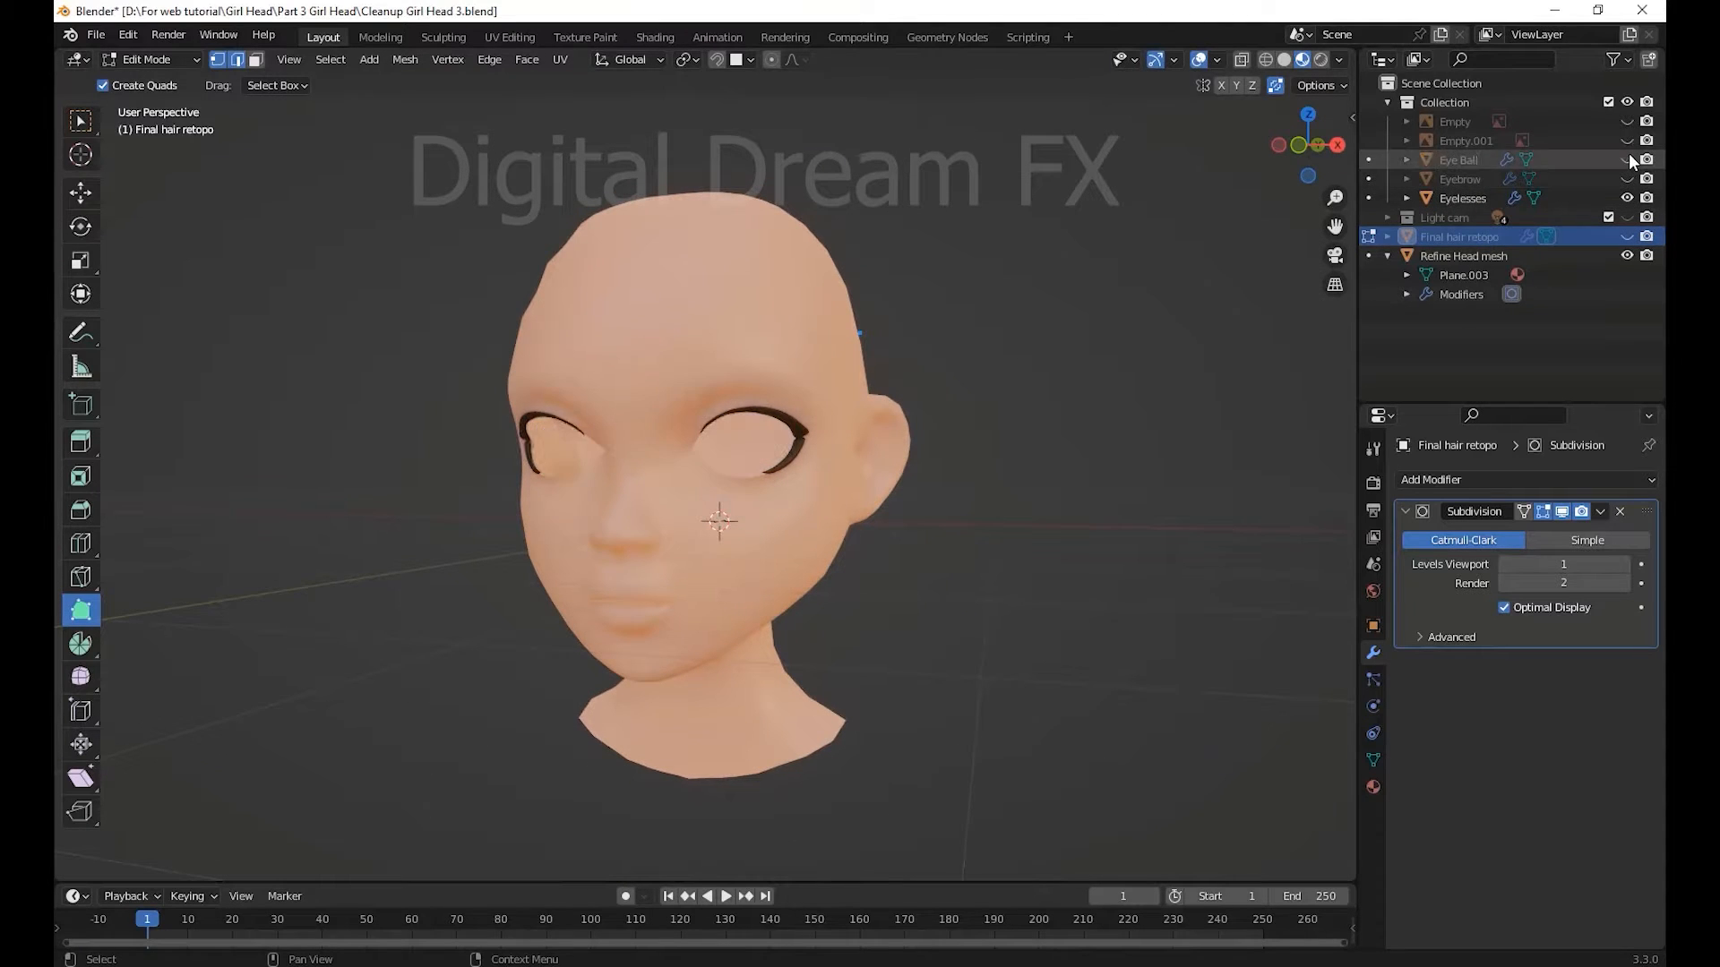
# - Hide the eyelashes, switch the viewport to Solid shading and select the head mesh in Object Mode
pyautogui.moveTo(1200, 447); pyautogui.dragTo(1253, 429, button='middle')
pyautogui.scroll(-2, 1183, 358)
pyautogui.moveTo(1182, 359); pyautogui.dragTo(1152, 320, button='middle')
pyautogui.scroll(2, 995, 367)
pyautogui.click(1284, 59)
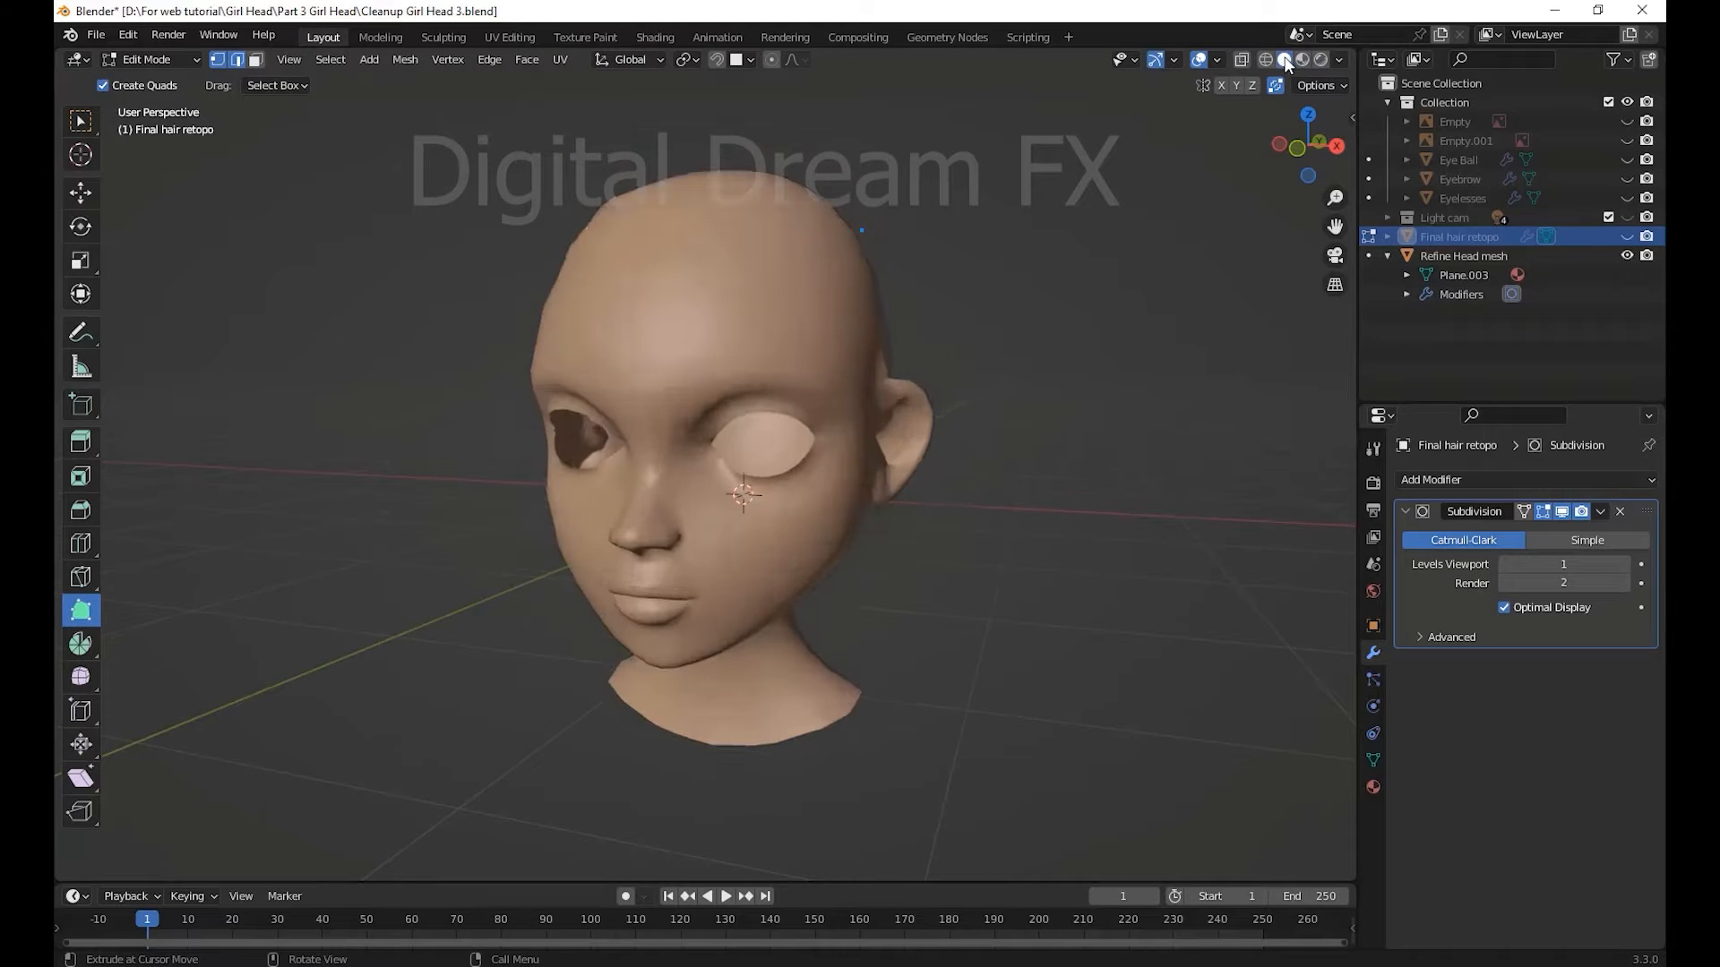
pyautogui.moveTo(883, 466)
pyautogui.mouseDown(button='middle')
pyautogui.moveTo(964, 476)
pyautogui.moveTo(1022, 421)
pyautogui.moveTo(1010, 538)
pyautogui.moveTo(1057, 502)
pyautogui.mouseUp(button='middle')
pyautogui.scroll(4, 1003, 480)
pyautogui.keyDown('shift'); pyautogui.moveTo(1017, 589); pyautogui.dragTo(1043, 535, button='middle'); pyautogui.keyUp('shift')
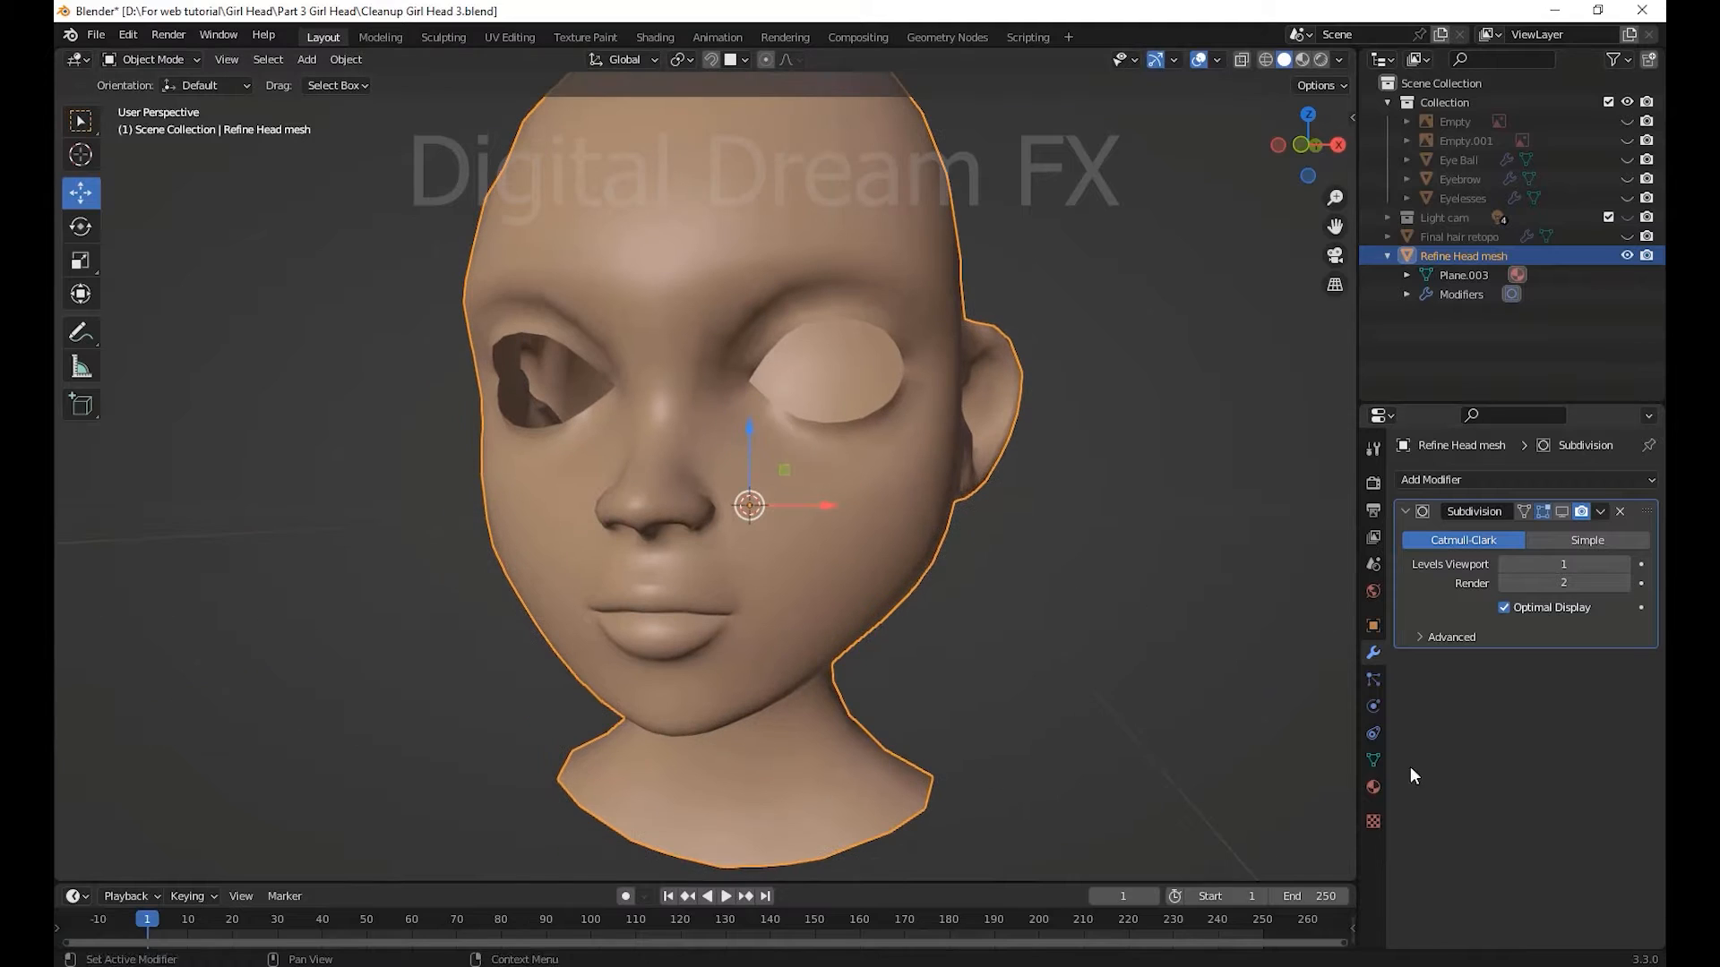
# - Change the head material's viewport display color from the skin tone to a light grey
pyautogui.click(1373, 787)
pyautogui.scroll(-10, 1460, 701)
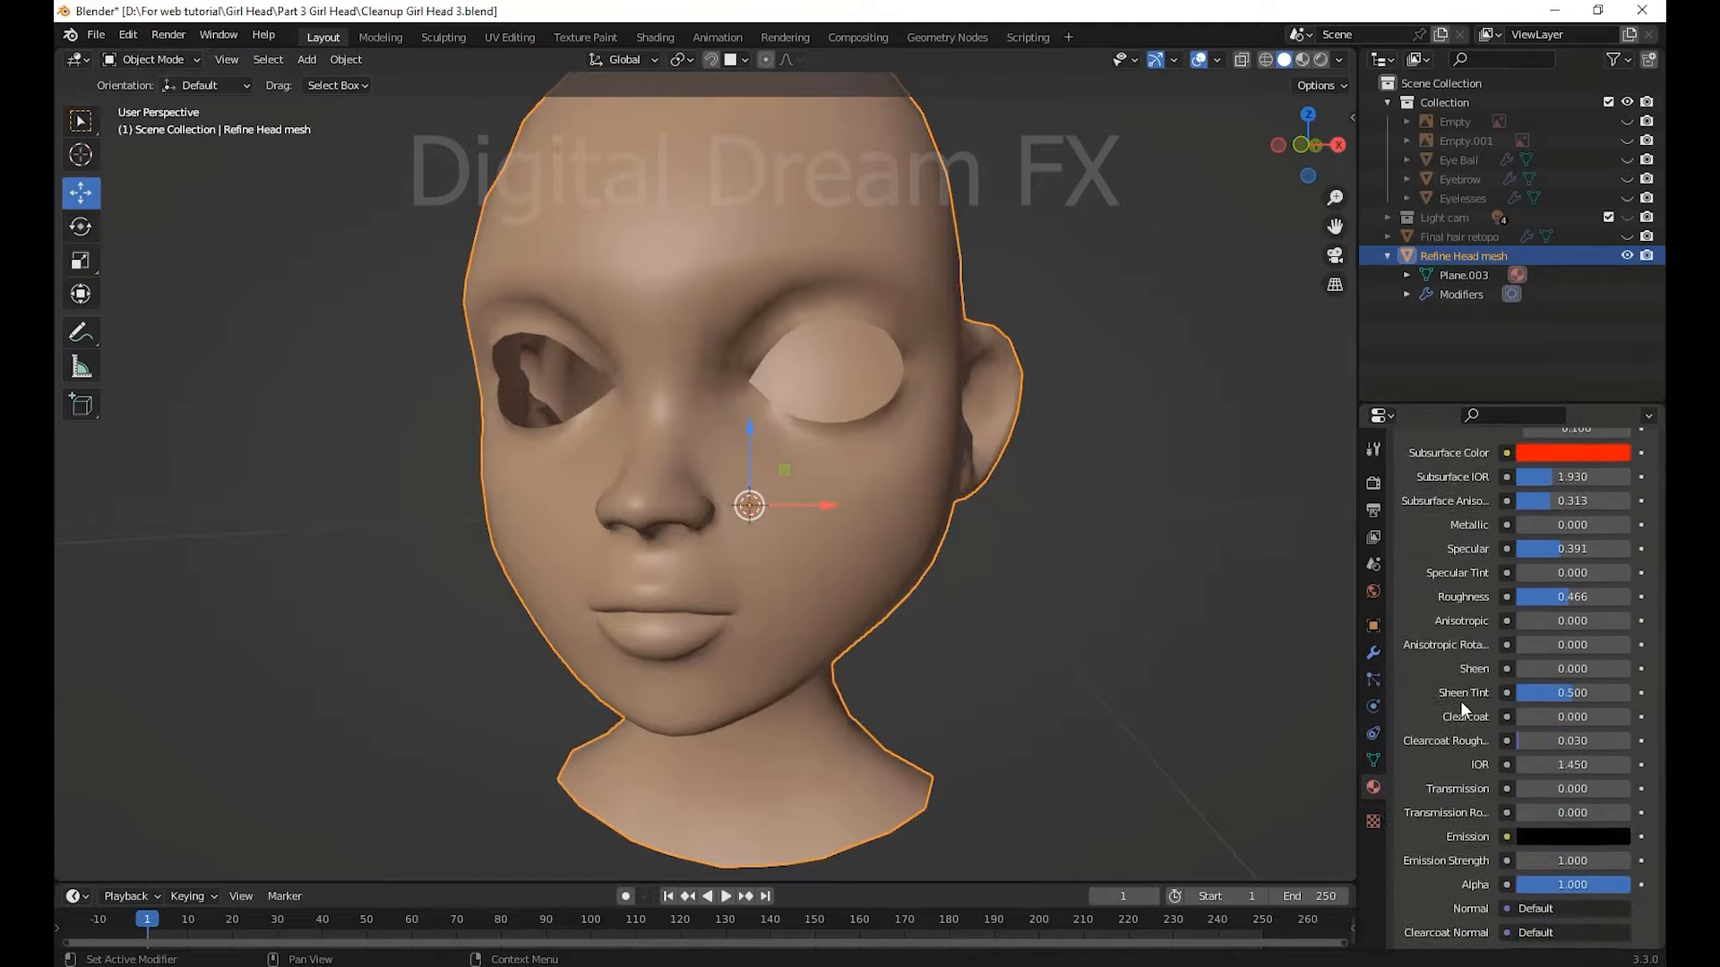
pyautogui.click(1533, 818)
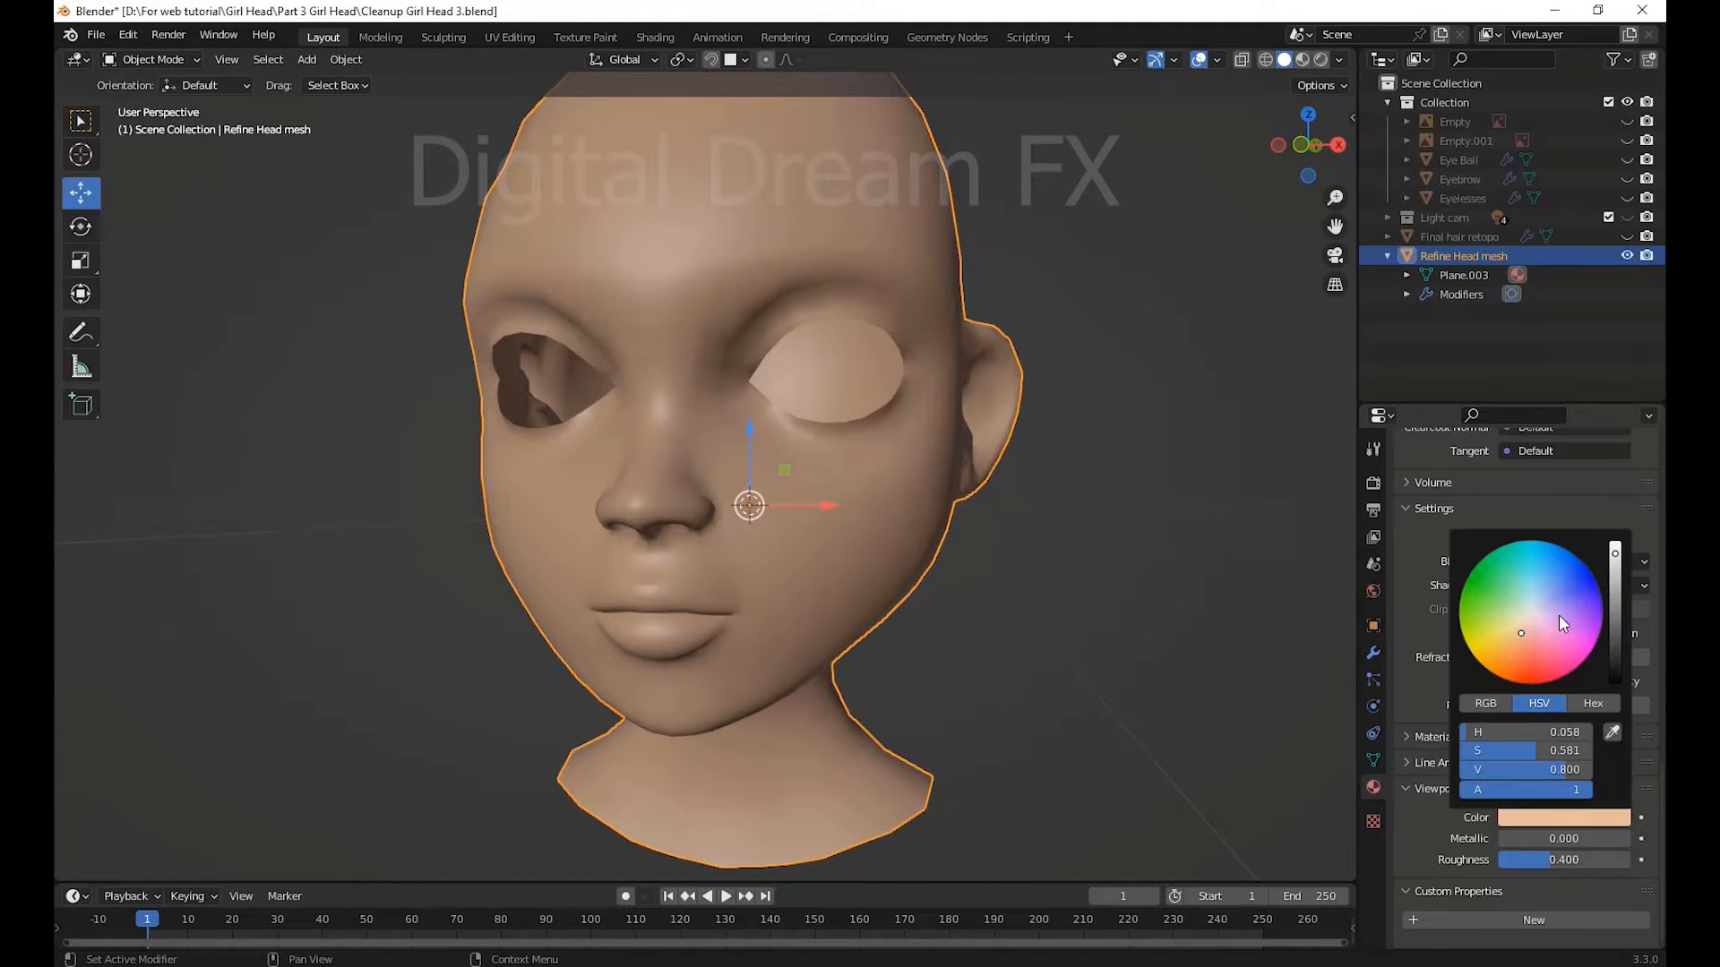
pyautogui.moveTo(1559, 615); pyautogui.dragTo(1529, 615)
pyautogui.click(1617, 543)
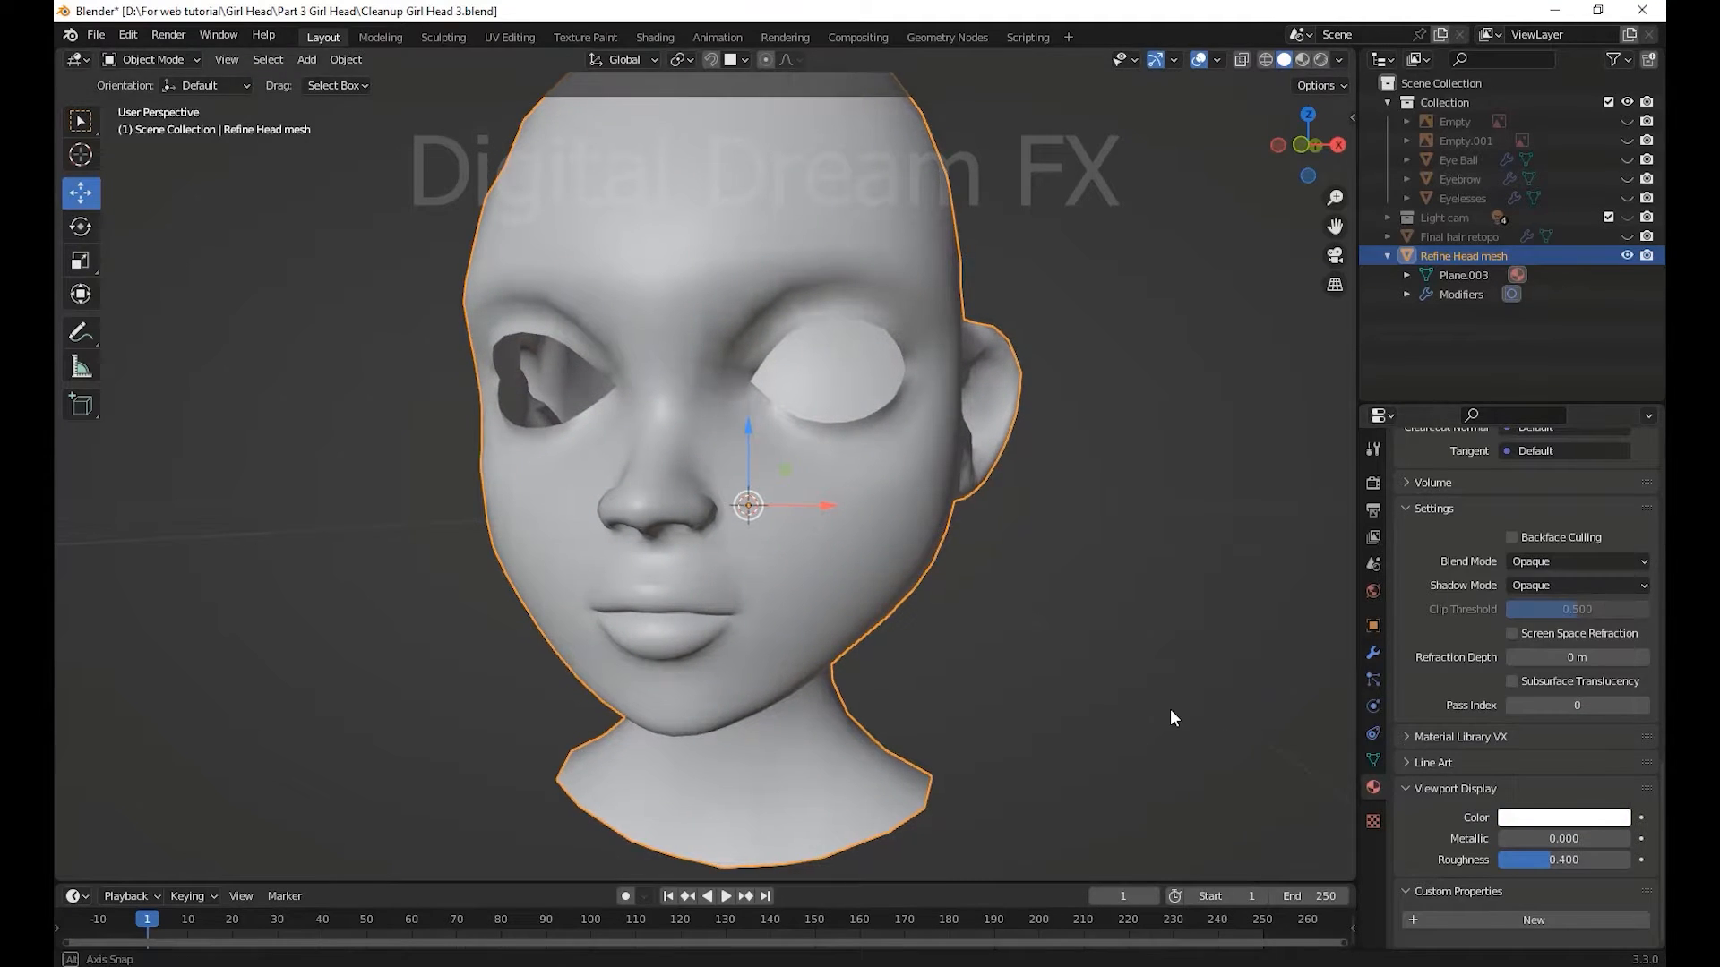
pyautogui.click(1558, 821)
pyautogui.moveTo(1617, 545); pyautogui.dragTo(1616, 566)
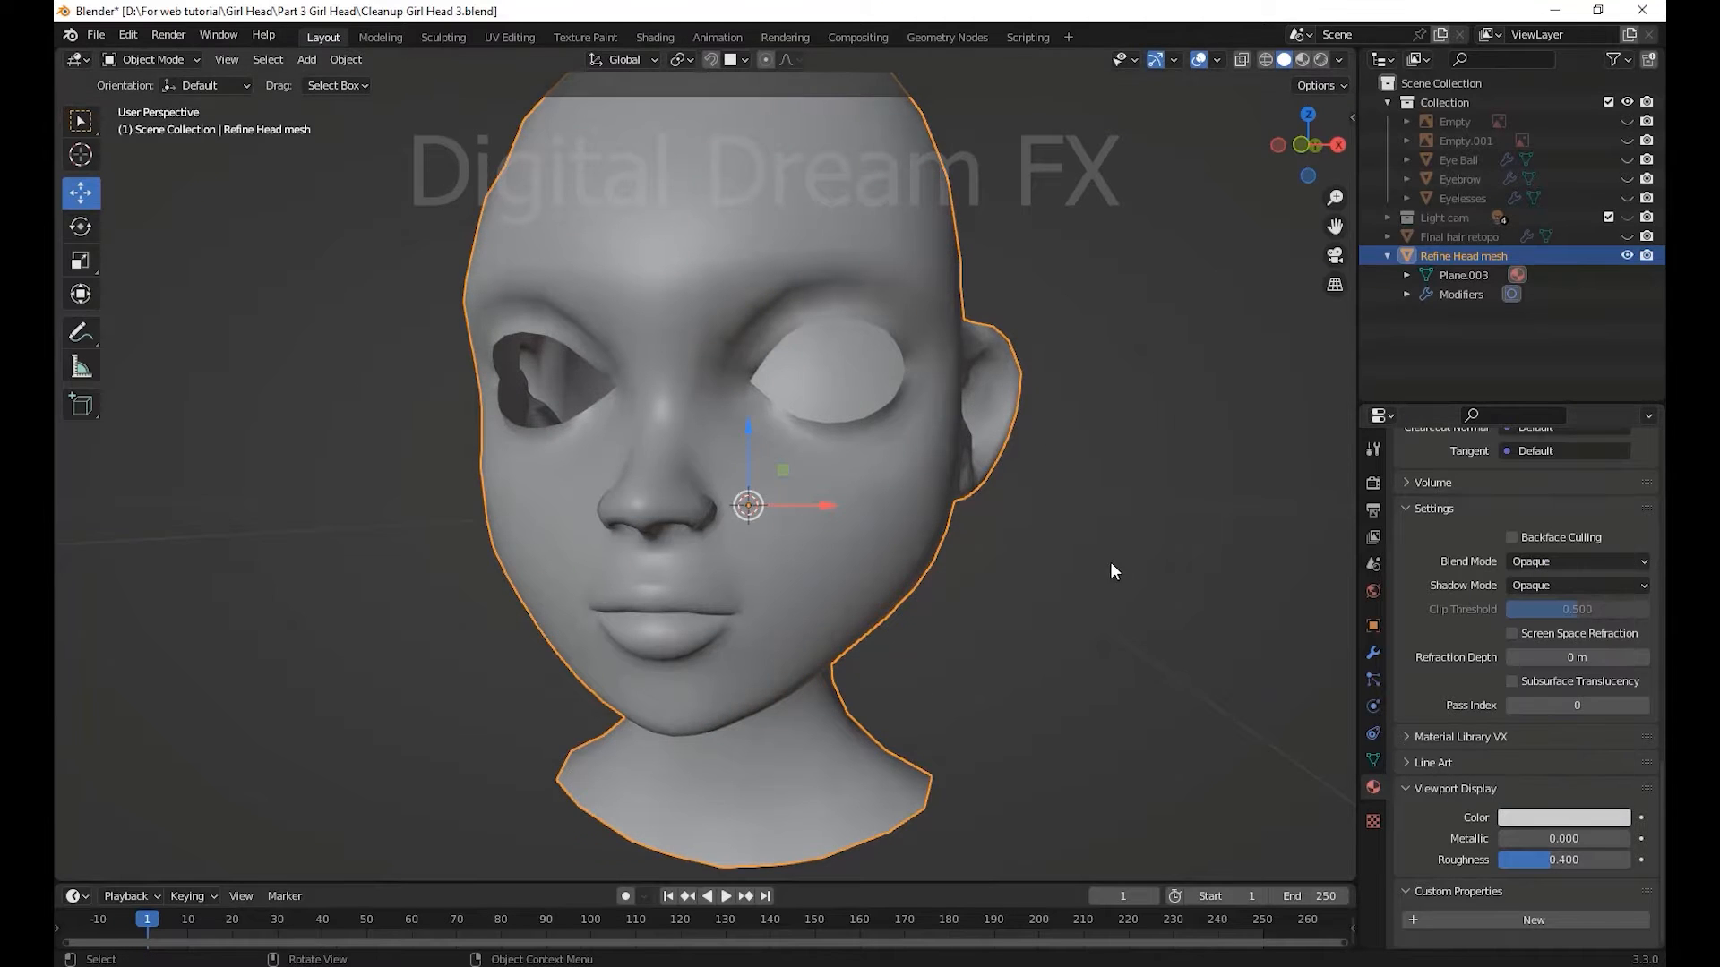
# - Enter Edit Mode on the head mesh and frame the whole head in the front orthographic view
pyautogui.moveTo(1110, 561); pyautogui.dragTo(882, 573, button='middle')
pyautogui.click(868, 588)
pyautogui.press('Tab')
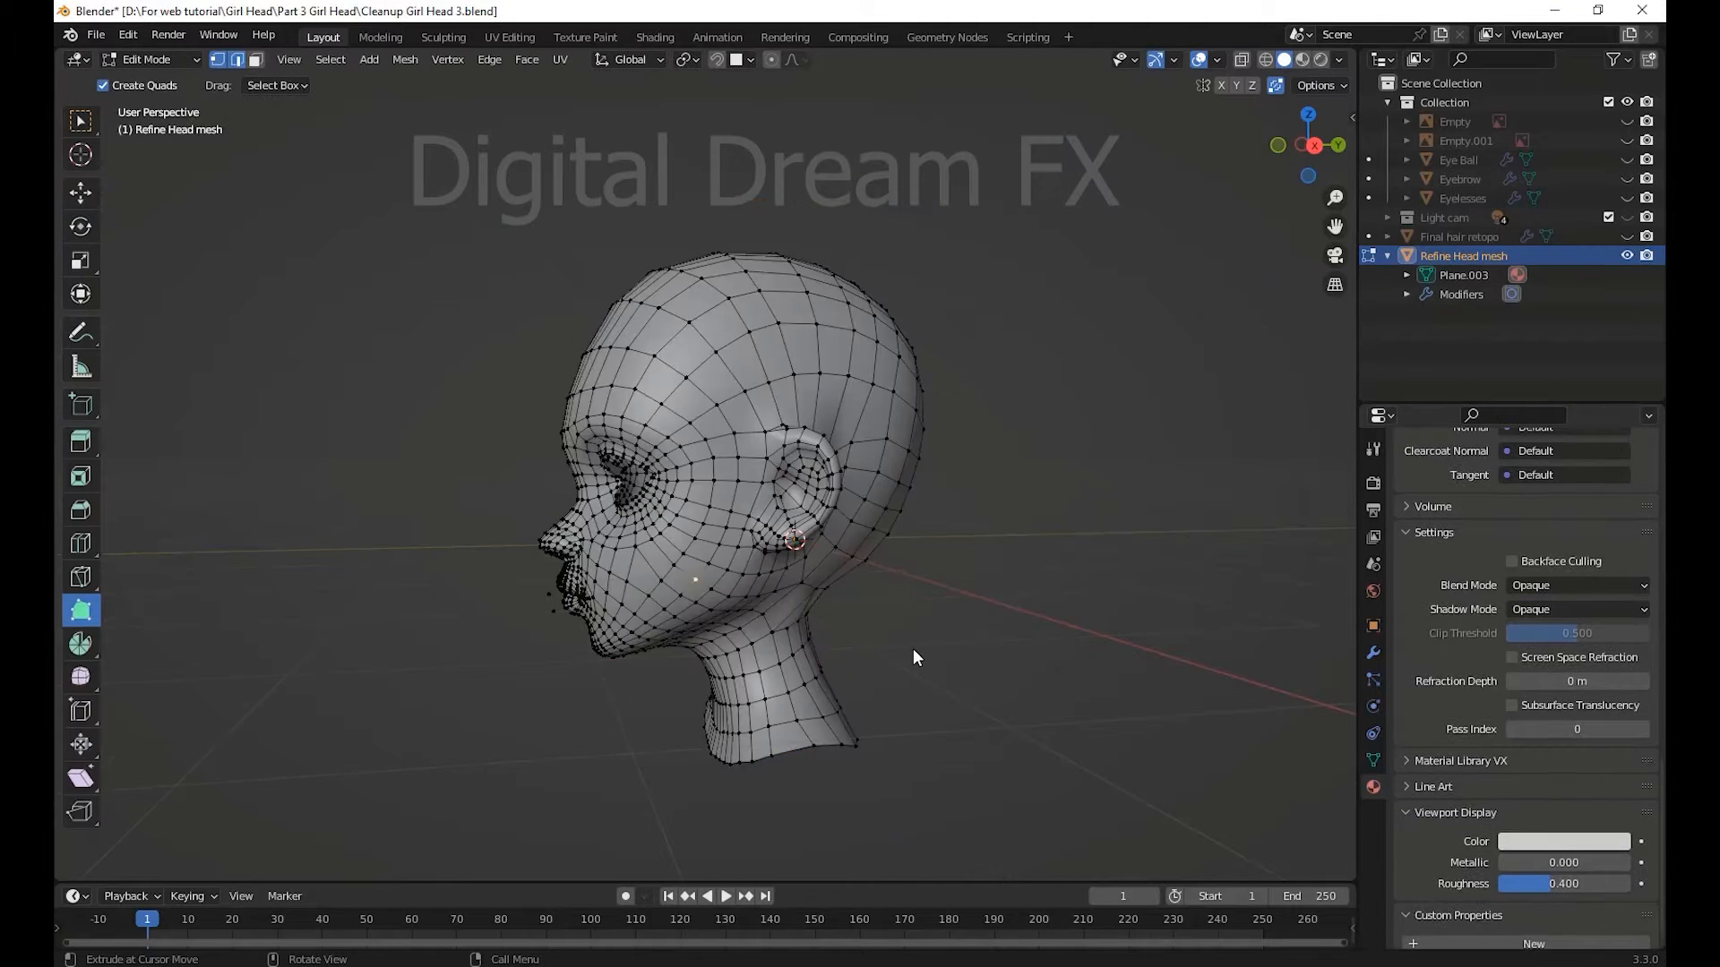
pyautogui.moveTo(912, 649); pyautogui.dragTo(1029, 628, button='middle')
pyautogui.press('KP_1')
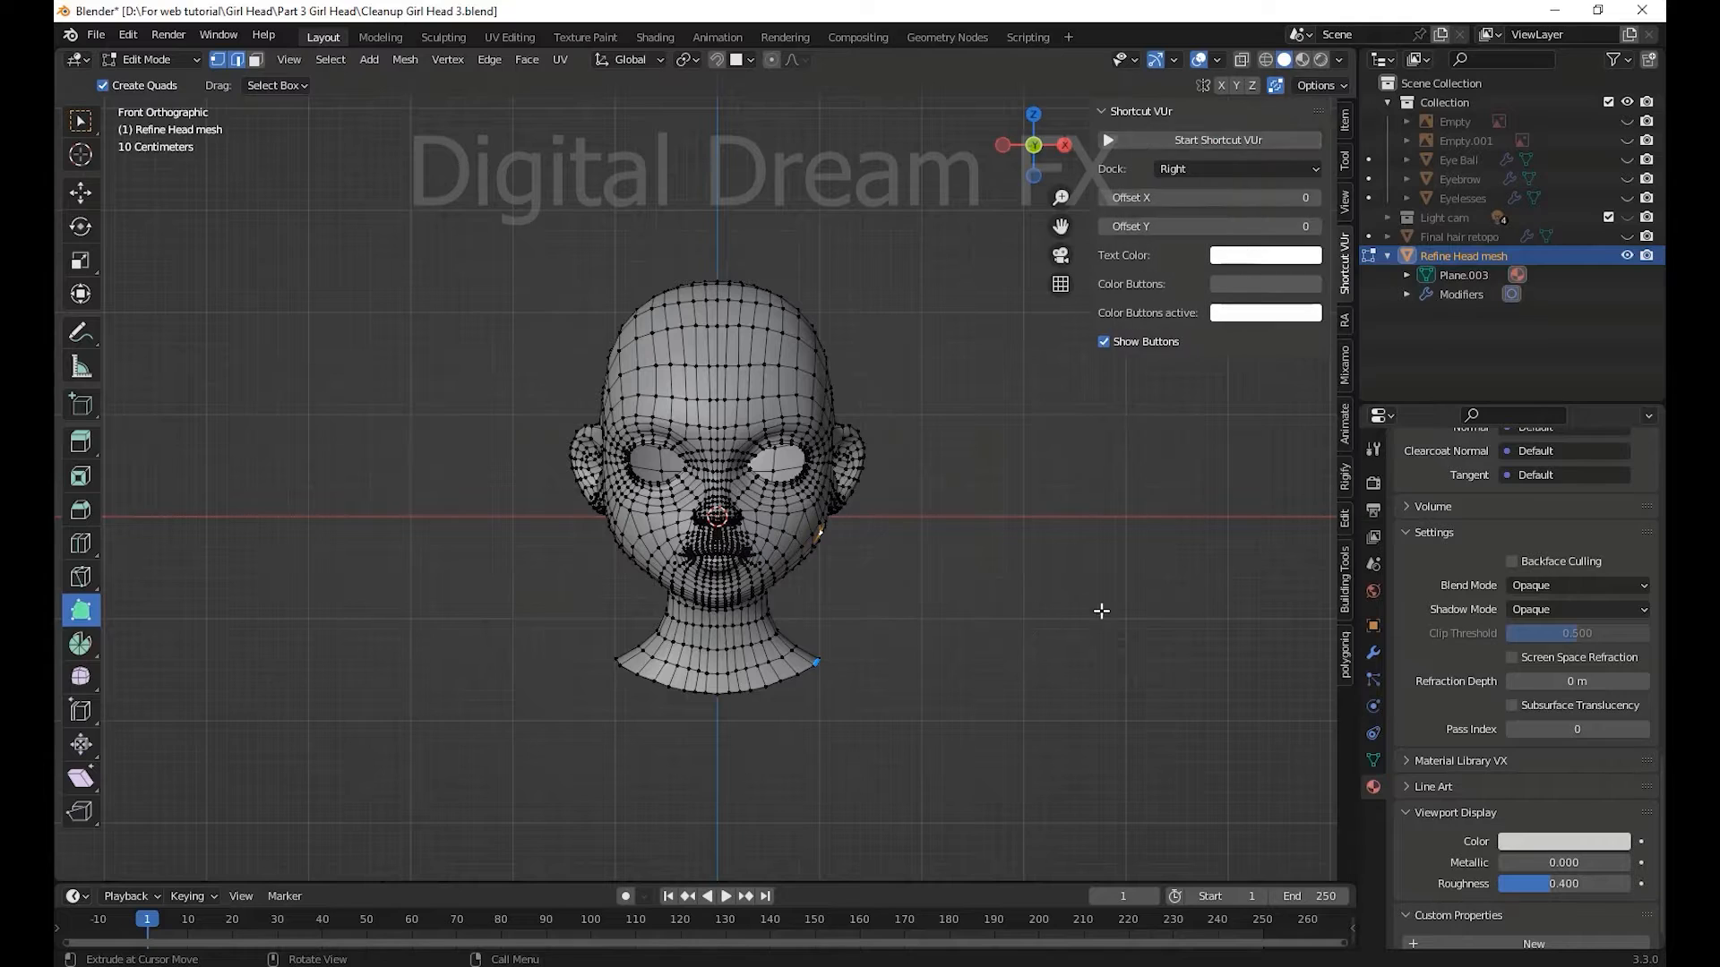
pyautogui.scroll(6, 966, 407)
pyautogui.scroll(-2, 1067, 484)
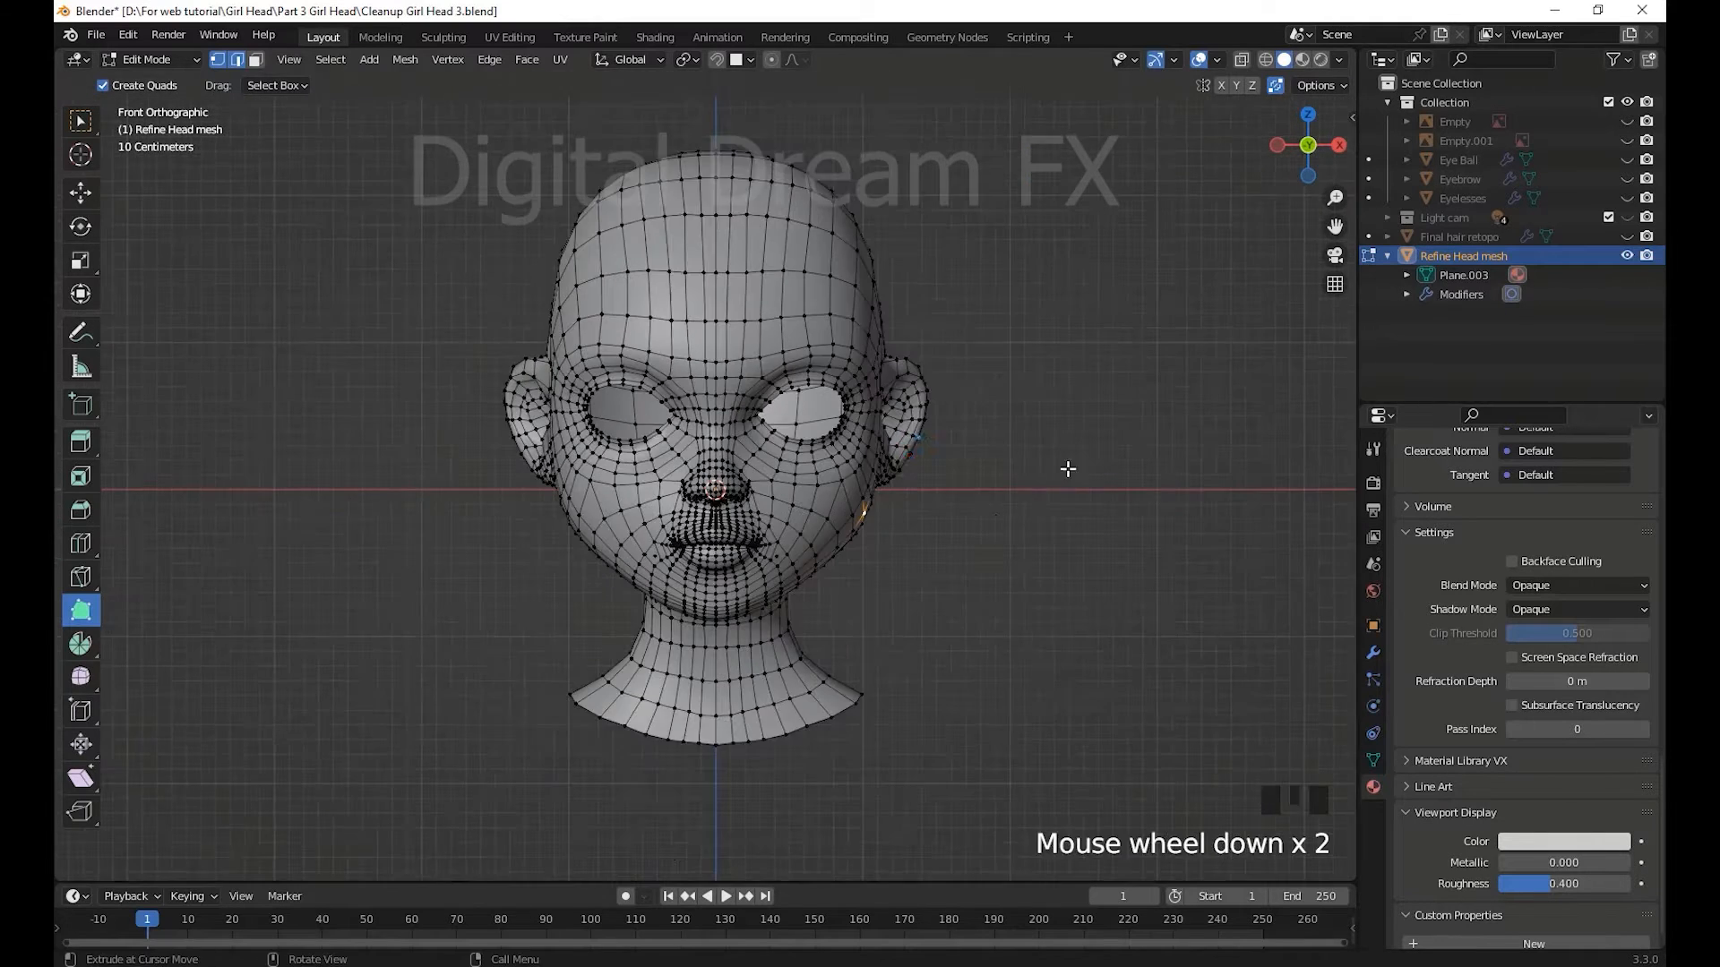
pyautogui.keyDown('shift'); pyautogui.moveTo(1067, 468); pyautogui.dragTo(1034, 513, button='middle'); pyautogui.keyUp('shift')
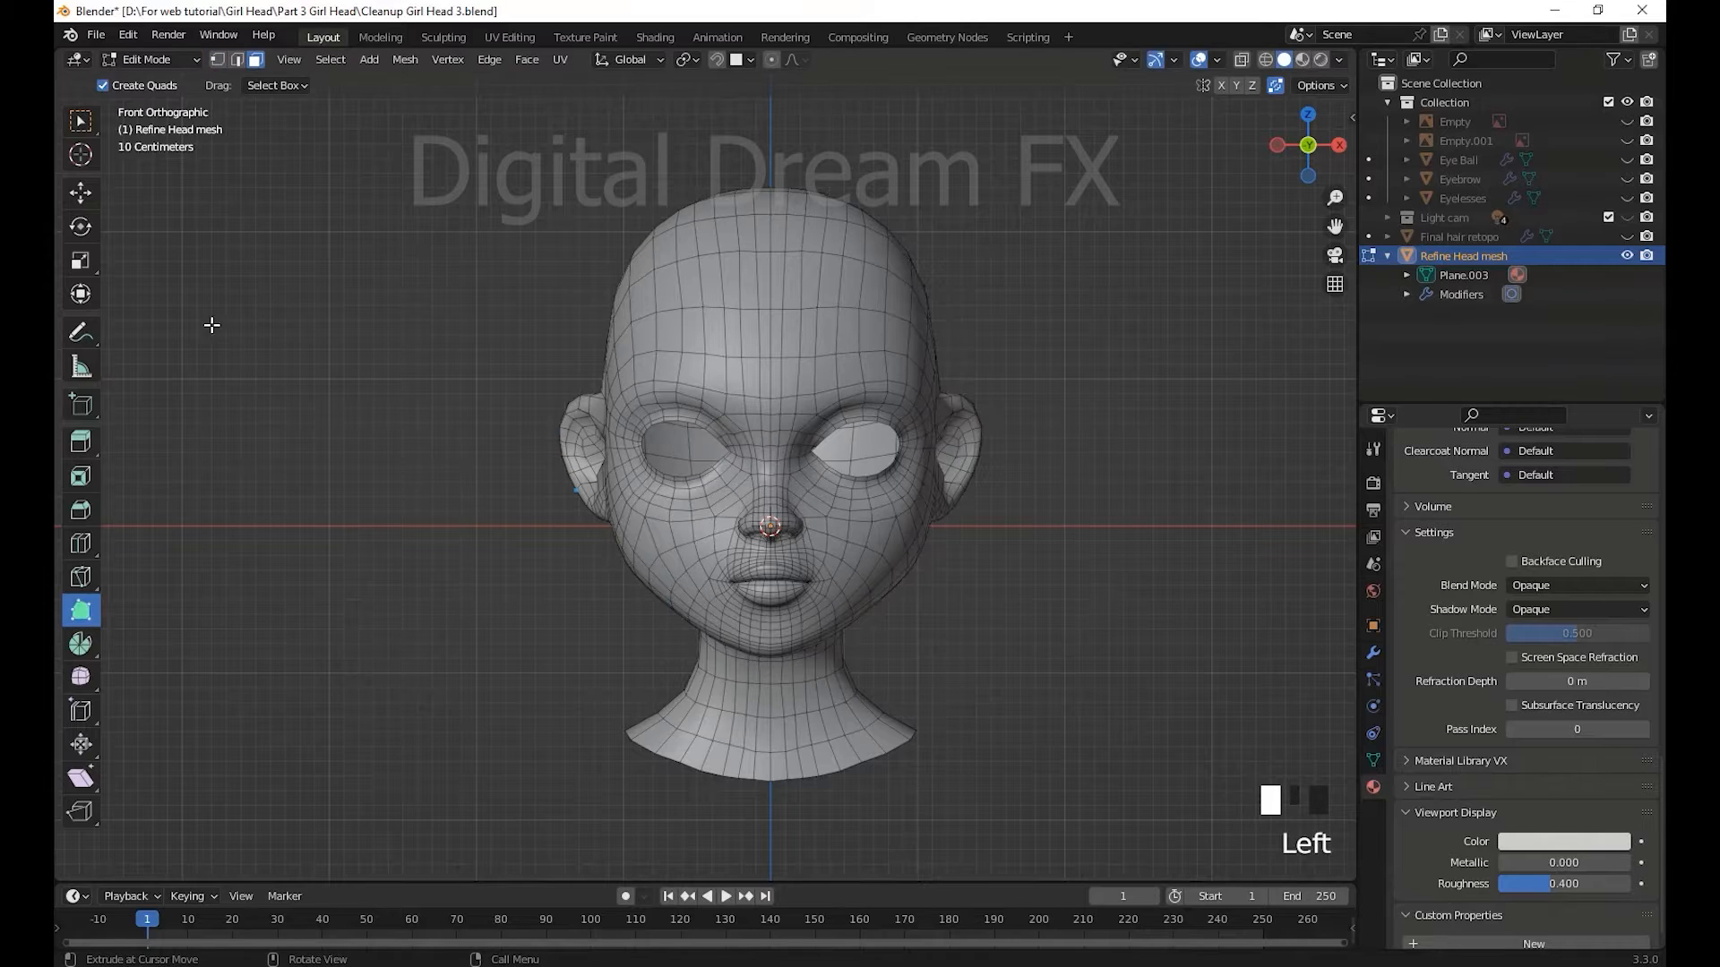
# - In face select mode with X-ray on, box-select all faces of the head's negative X half
pyautogui.keyDown('shift'); pyautogui.moveTo(401, 496); pyautogui.dragTo(447, 498, button='middle'); pyautogui.keyUp('shift')
pyautogui.click(471, 137)
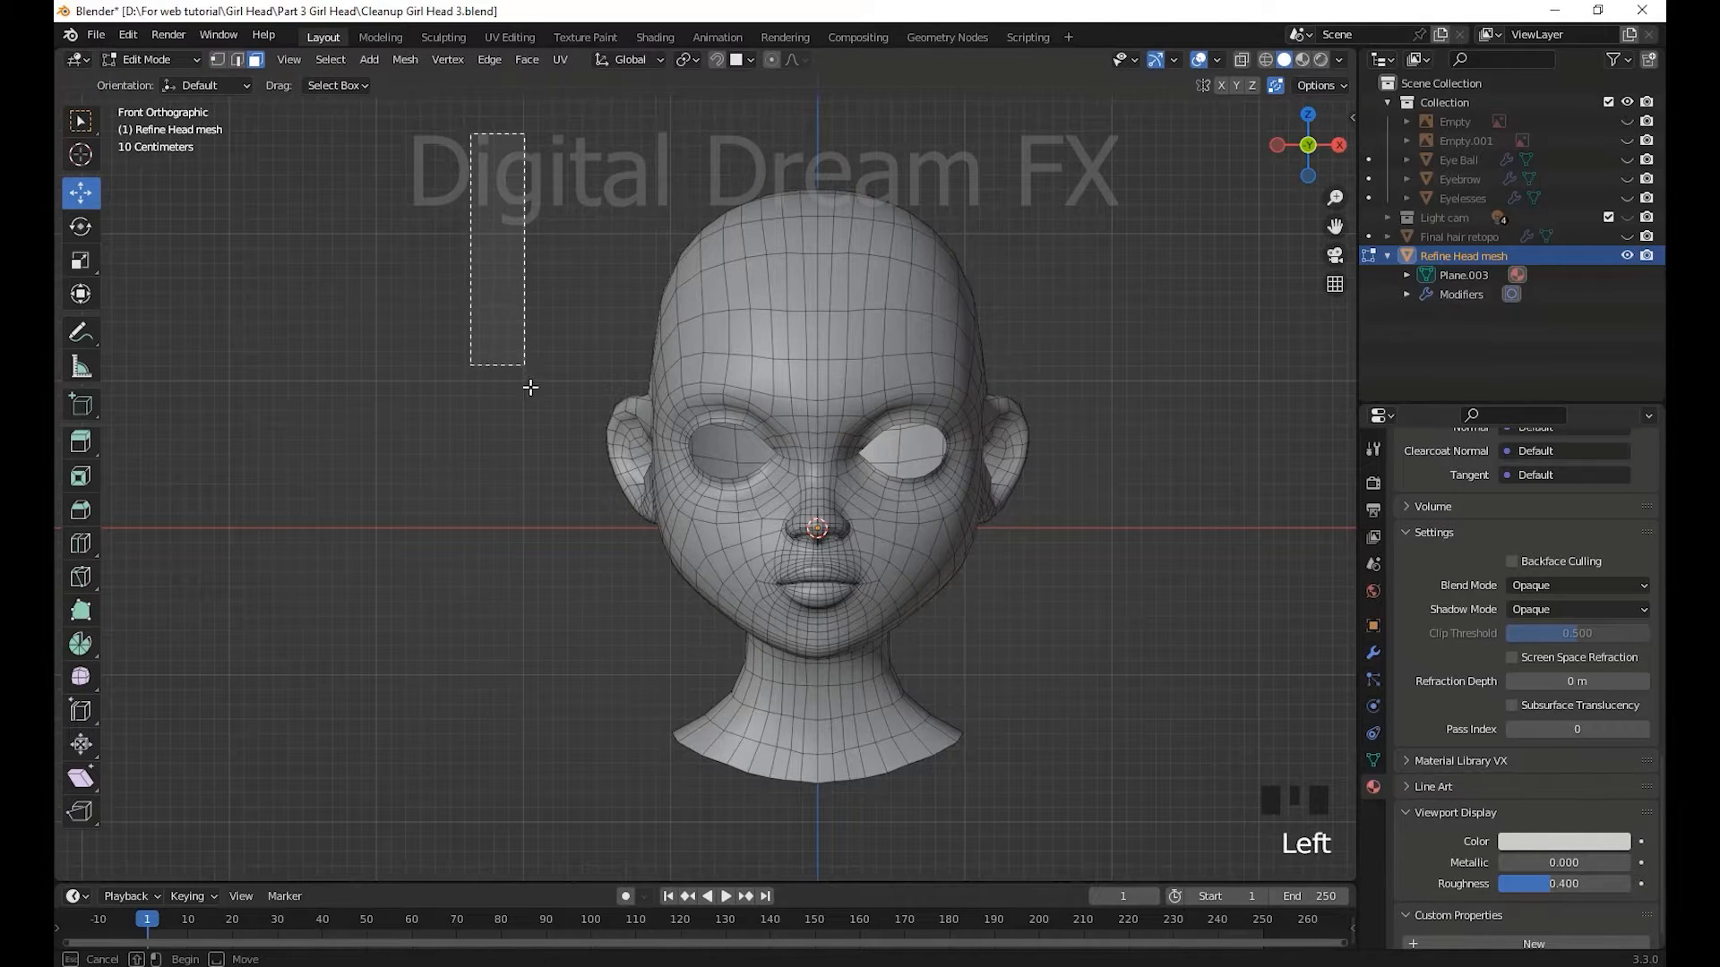
pyautogui.moveTo(531, 387); pyautogui.dragTo(813, 824)
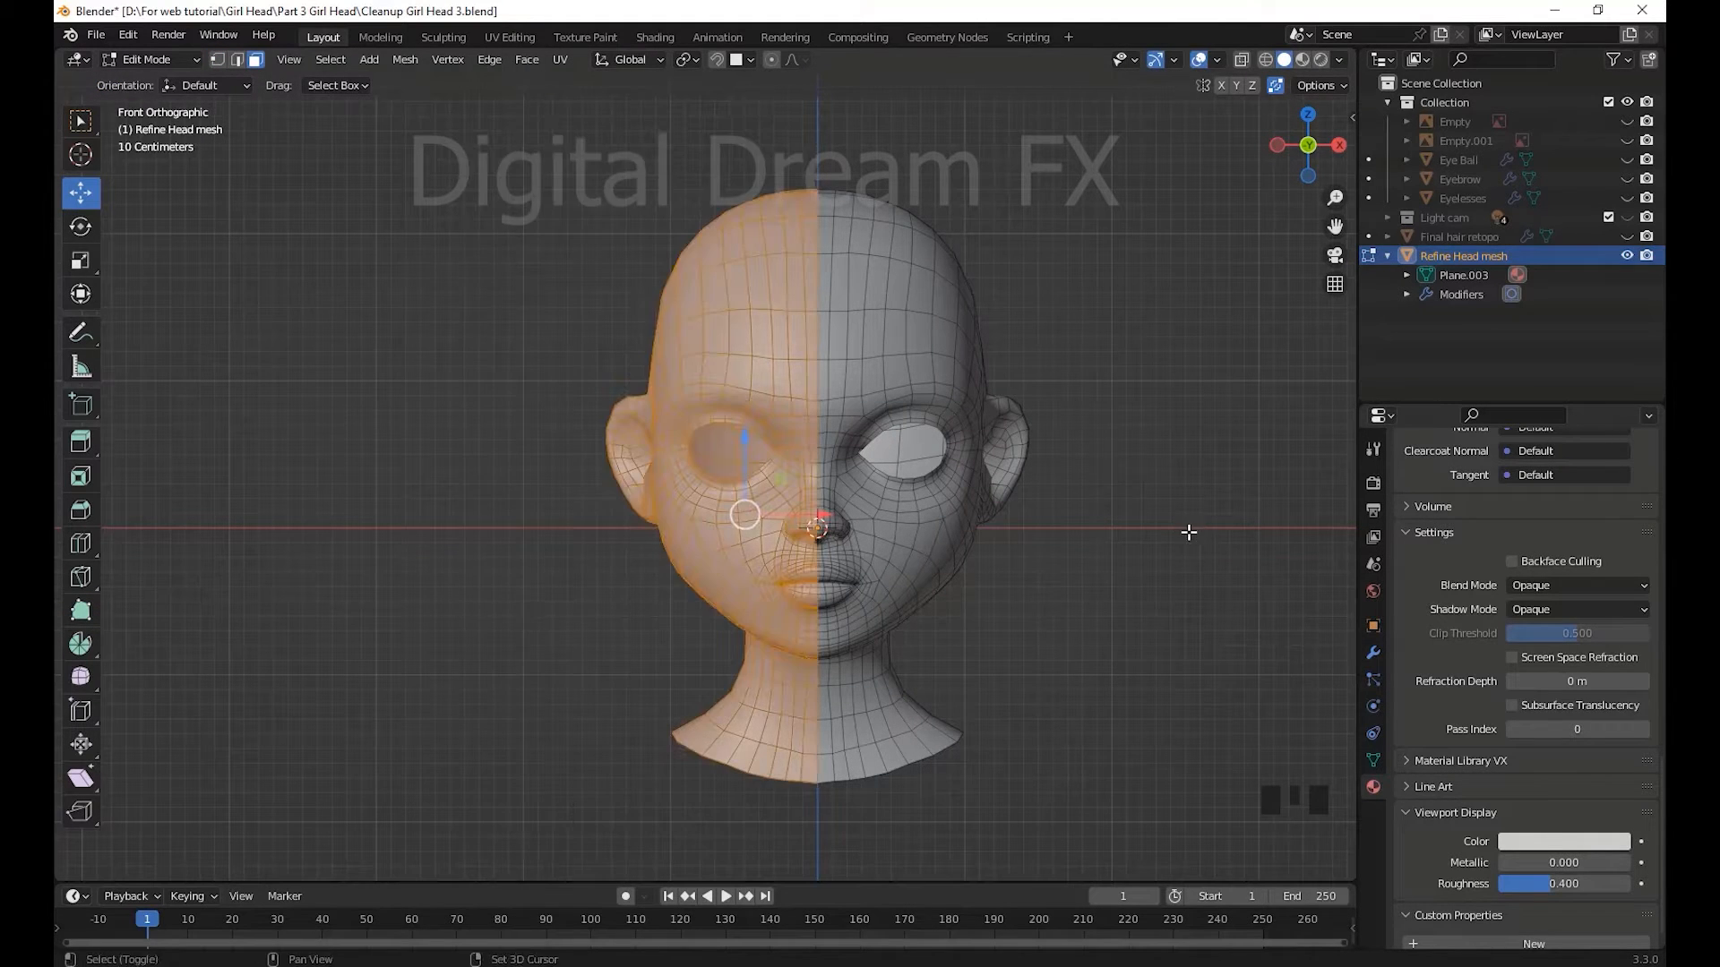
pyautogui.keyDown('shift'); pyautogui.moveTo(1186, 529); pyautogui.dragTo(1102, 463, button='middle'); pyautogui.keyUp('shift')
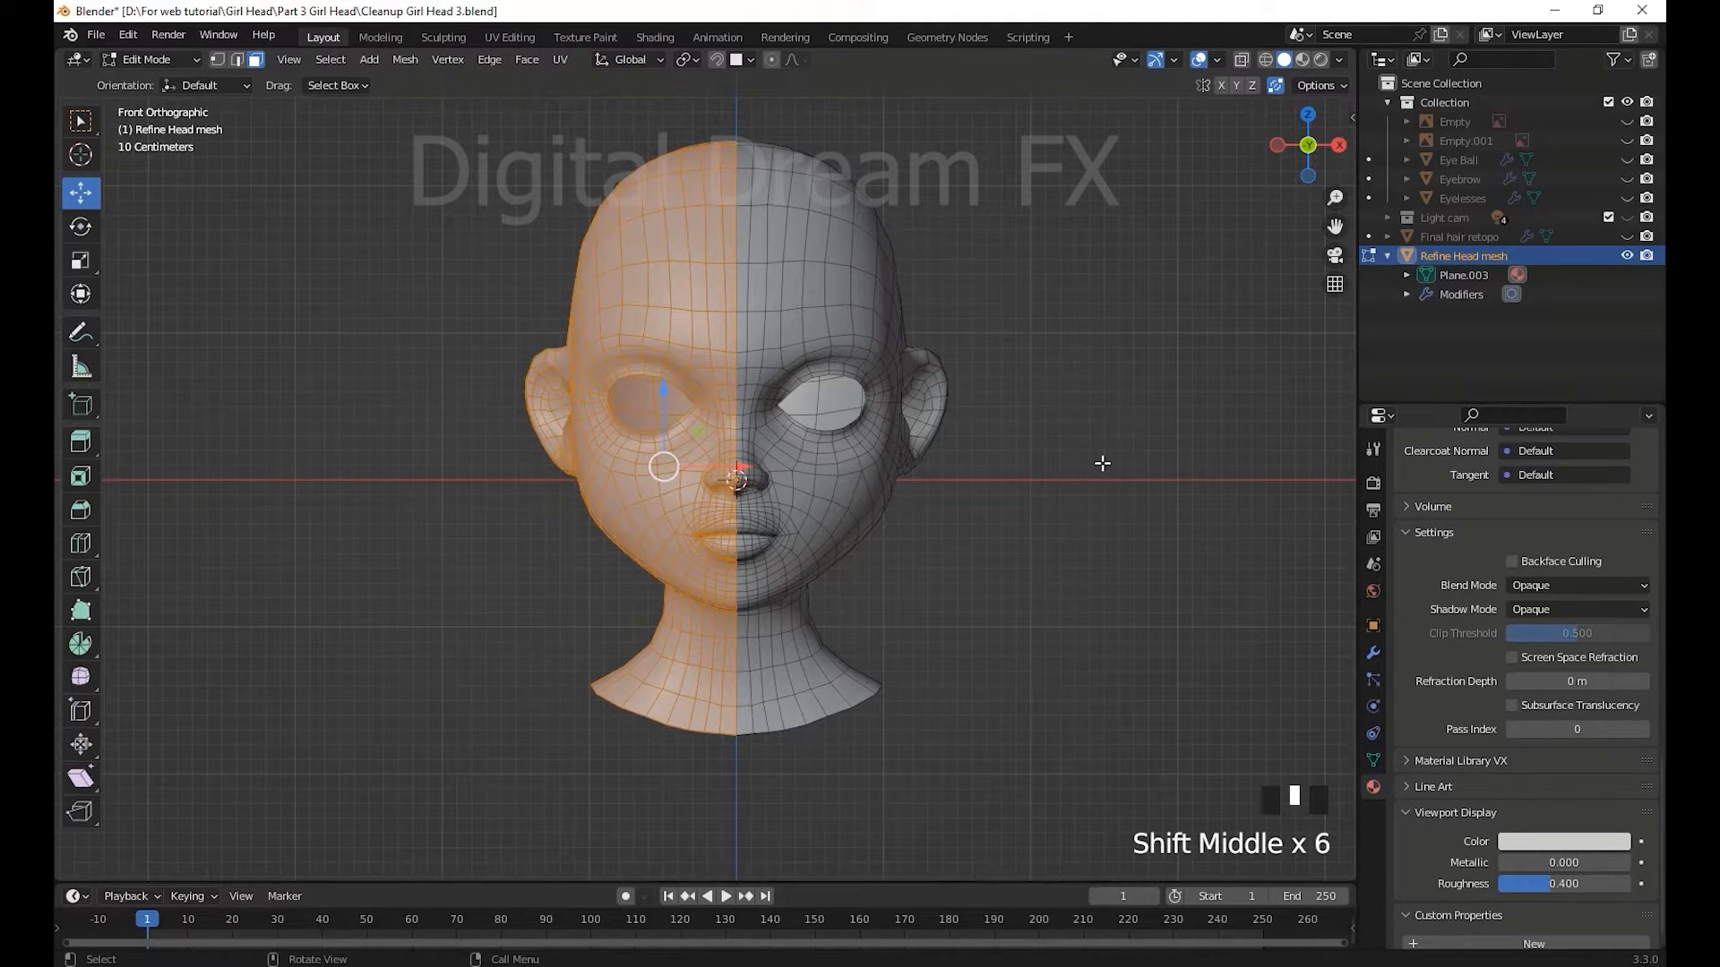
pyautogui.hotkey('alt', 'z')
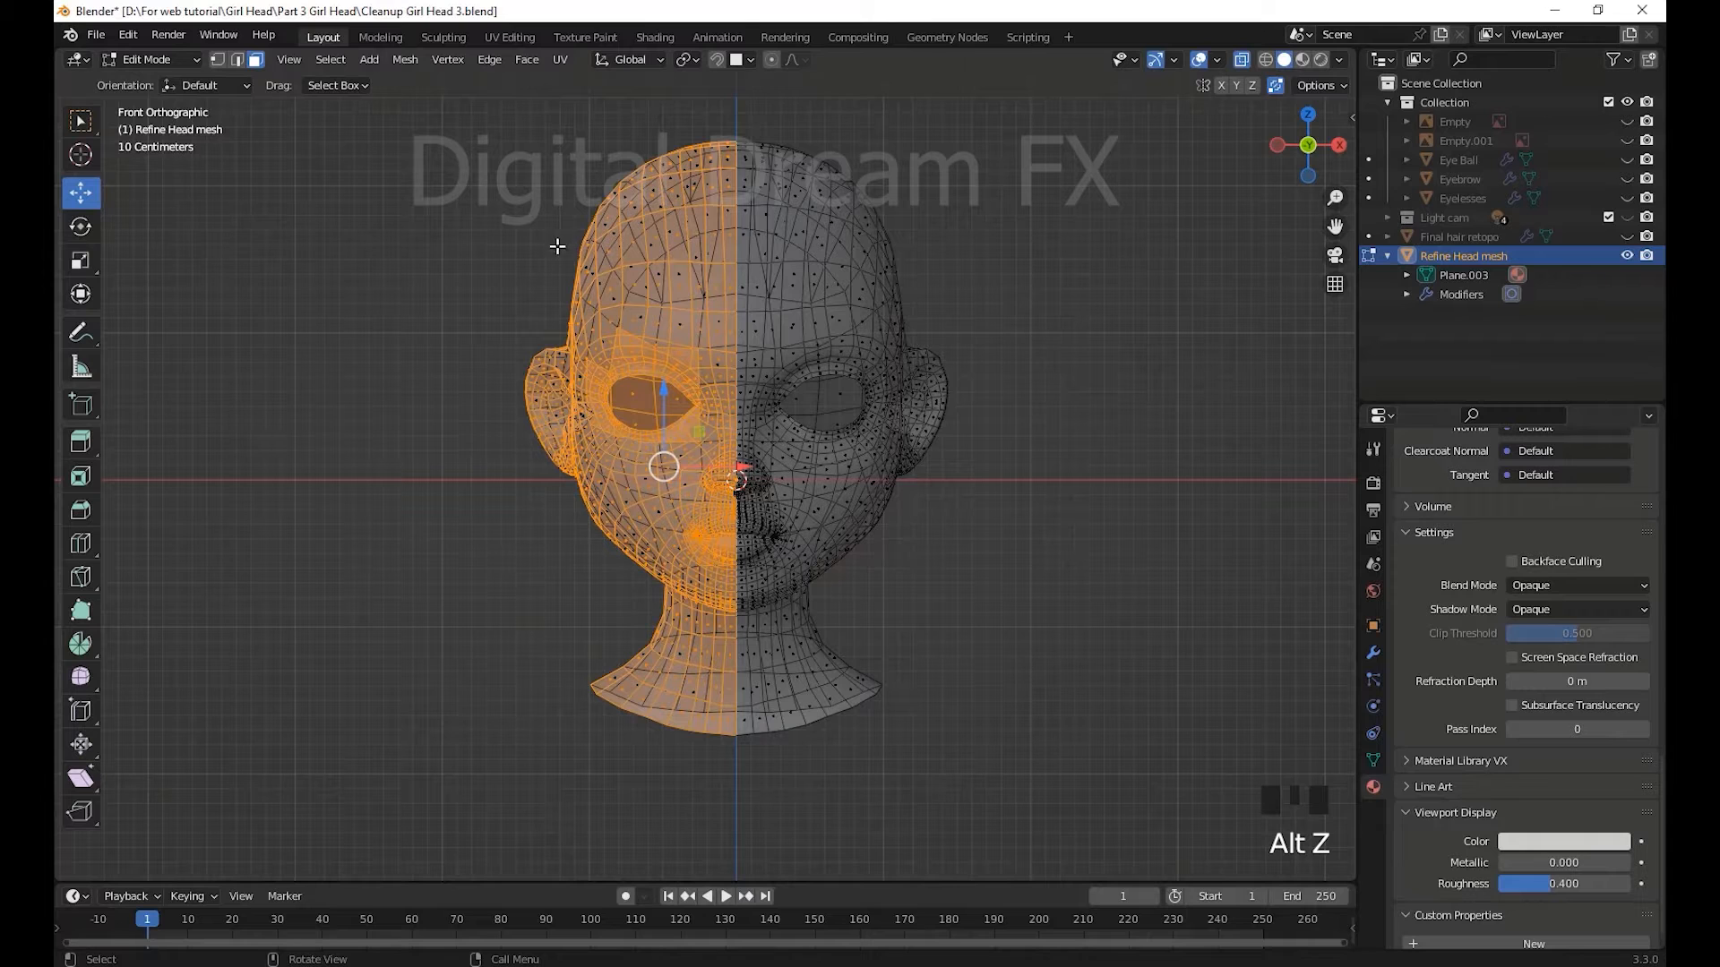
pyautogui.moveTo(585, 436); pyautogui.dragTo(735, 798)
# - Check the edge of the face selection along the head's center line at the nose, lips, chin and neck
pyautogui.scroll(8, 818, 576)
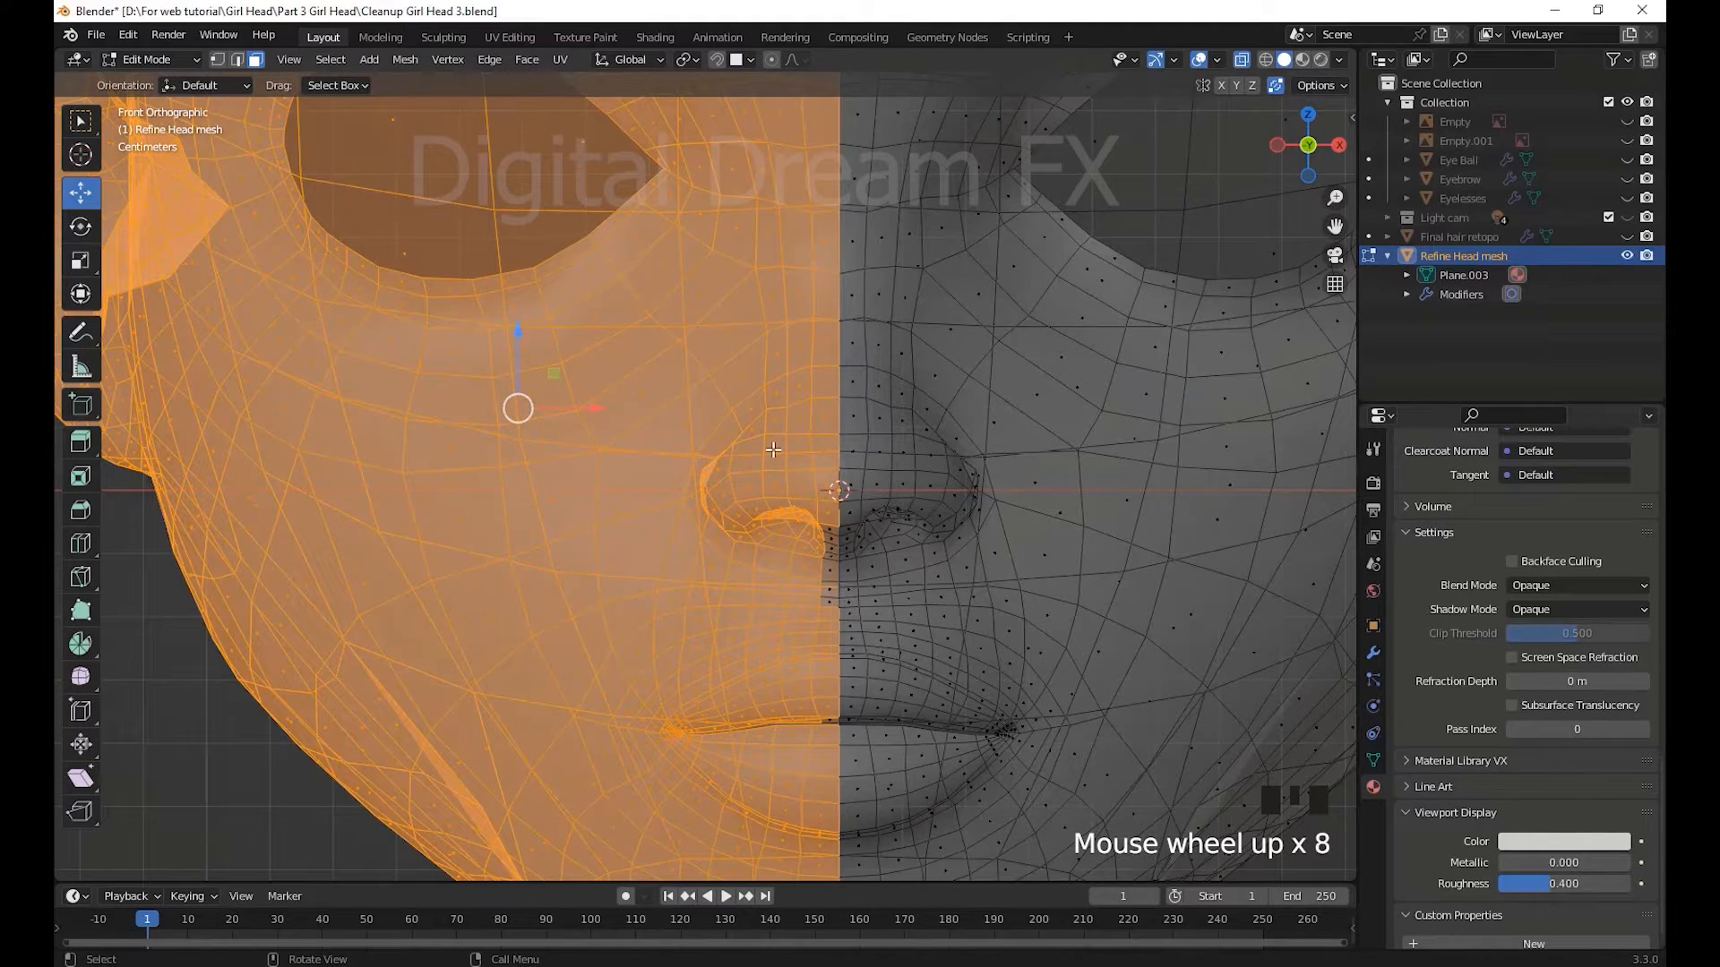
pyautogui.scroll(-2, 833, 663)
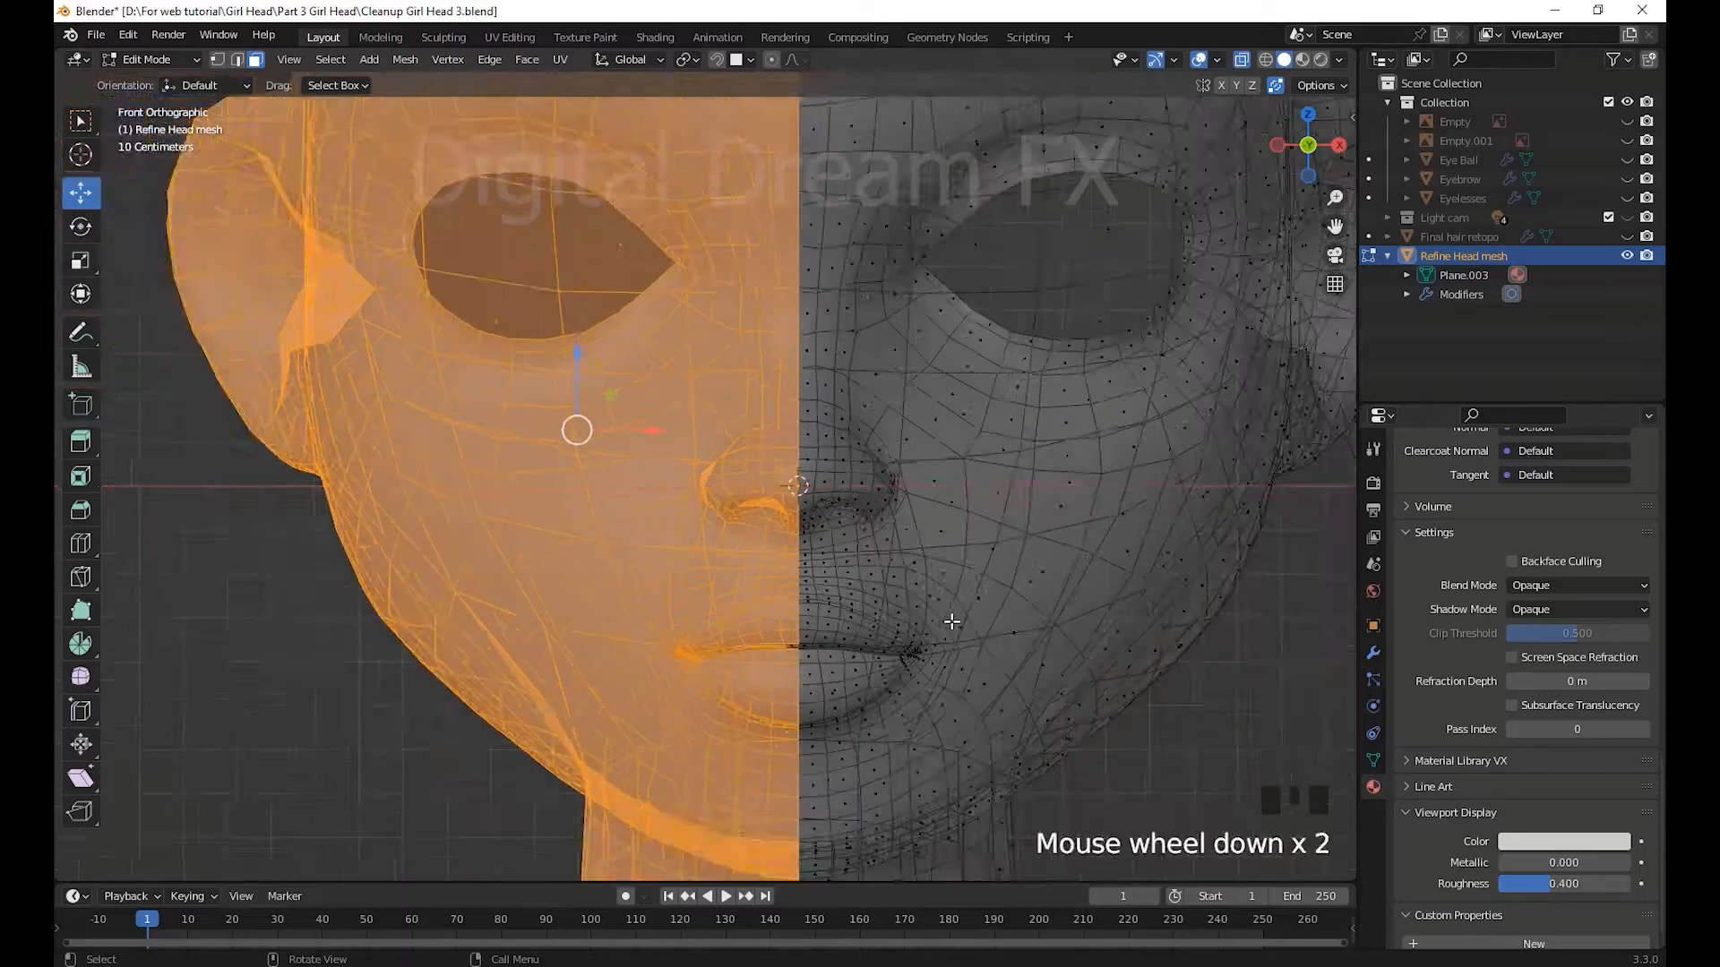
pyautogui.keyDown('shift'); pyautogui.moveTo(954, 618); pyautogui.dragTo(967, 564, button='middle'); pyautogui.keyUp('shift')
pyautogui.scroll(3, 772, 262)
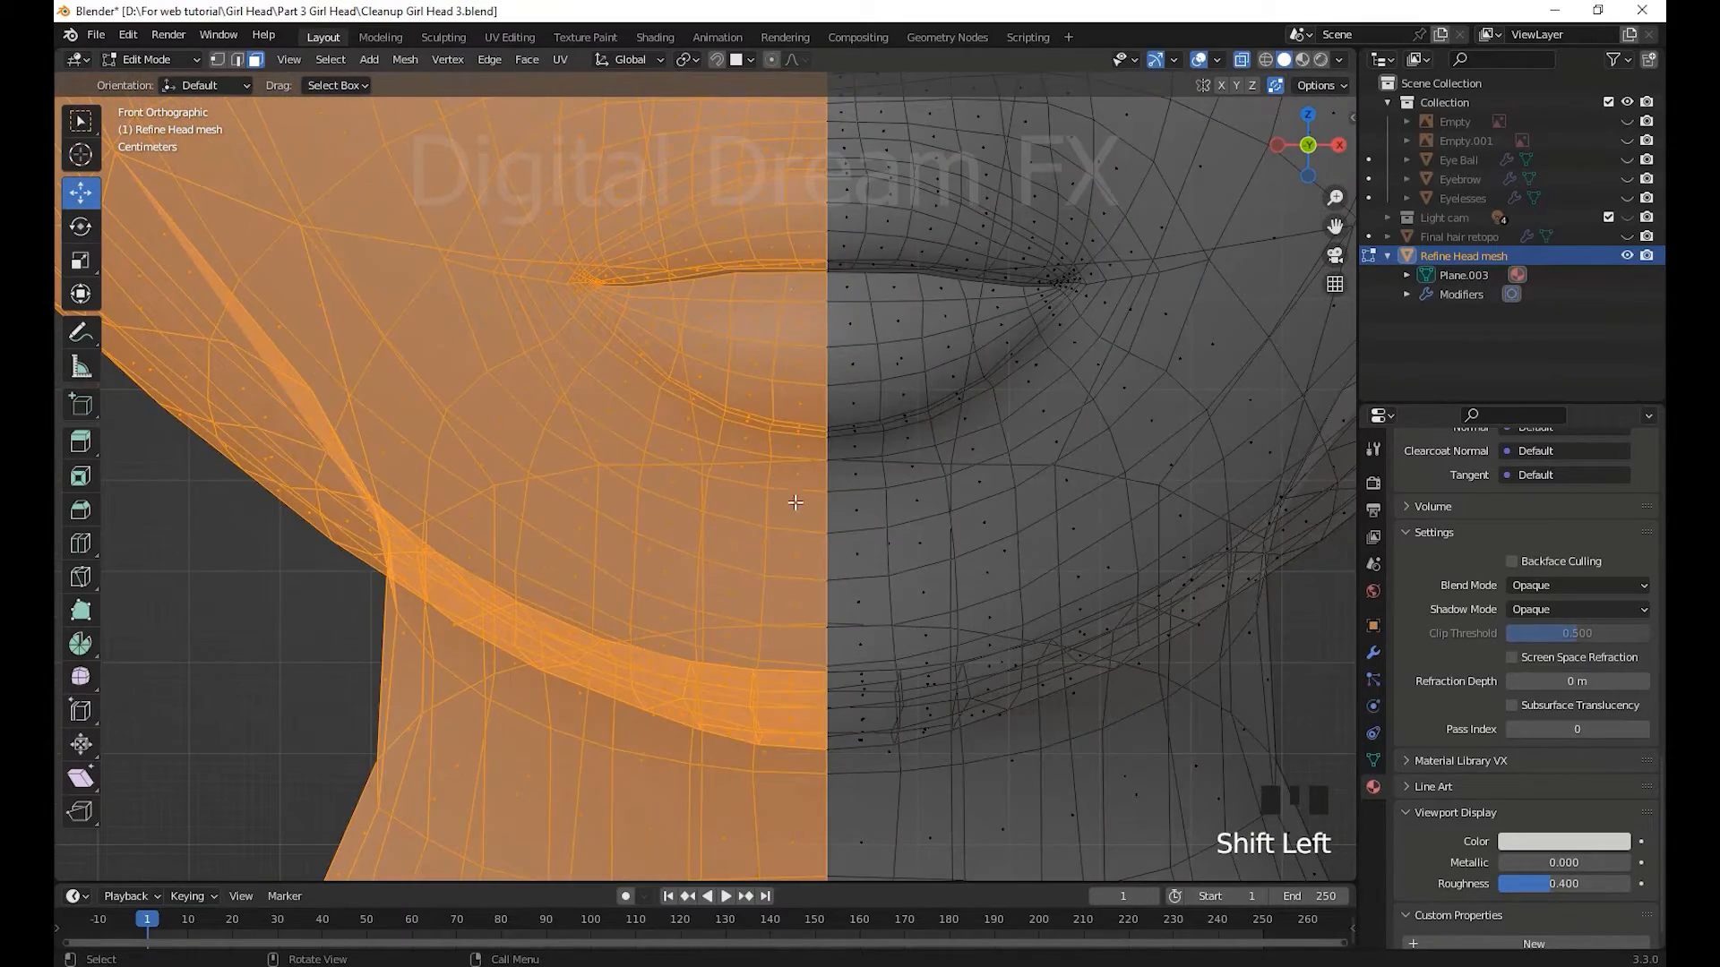
pyautogui.scroll(-5, 795, 502)
pyautogui.keyDown('shift'); pyautogui.moveTo(771, 661); pyautogui.dragTo(768, 345, button='middle'); pyautogui.keyUp('shift')
pyautogui.scroll(-8, 767, 345)
pyautogui.keyDown('shift'); pyautogui.moveTo(1016, 287); pyautogui.dragTo(774, 487, button='middle'); pyautogui.keyUp('shift')
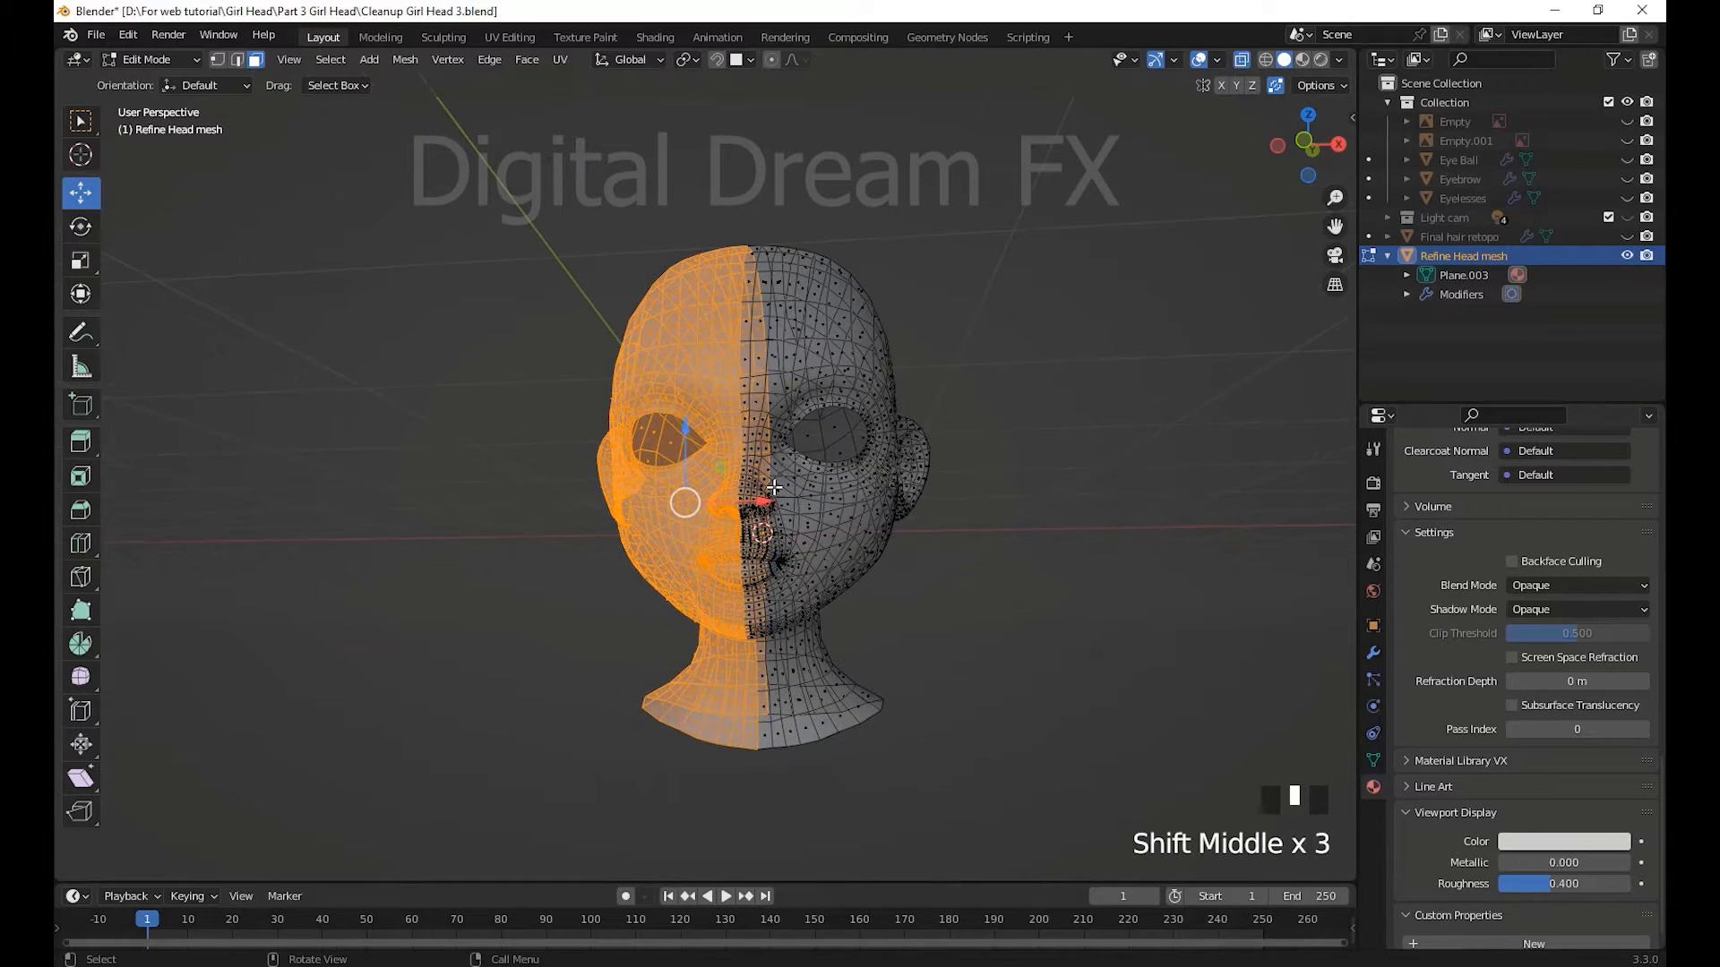
# - Delete the selected half of the head mesh and return to Object Mode
pyautogui.click(699, 530)
pyautogui.moveTo(826, 358); pyautogui.dragTo(914, 543, button='middle')
pyautogui.keyDown('shift'); pyautogui.scroll(1, 898, 487); pyautogui.keyUp('shift')
pyautogui.press('Tab')
pyautogui.scroll(-1, 751, 396)
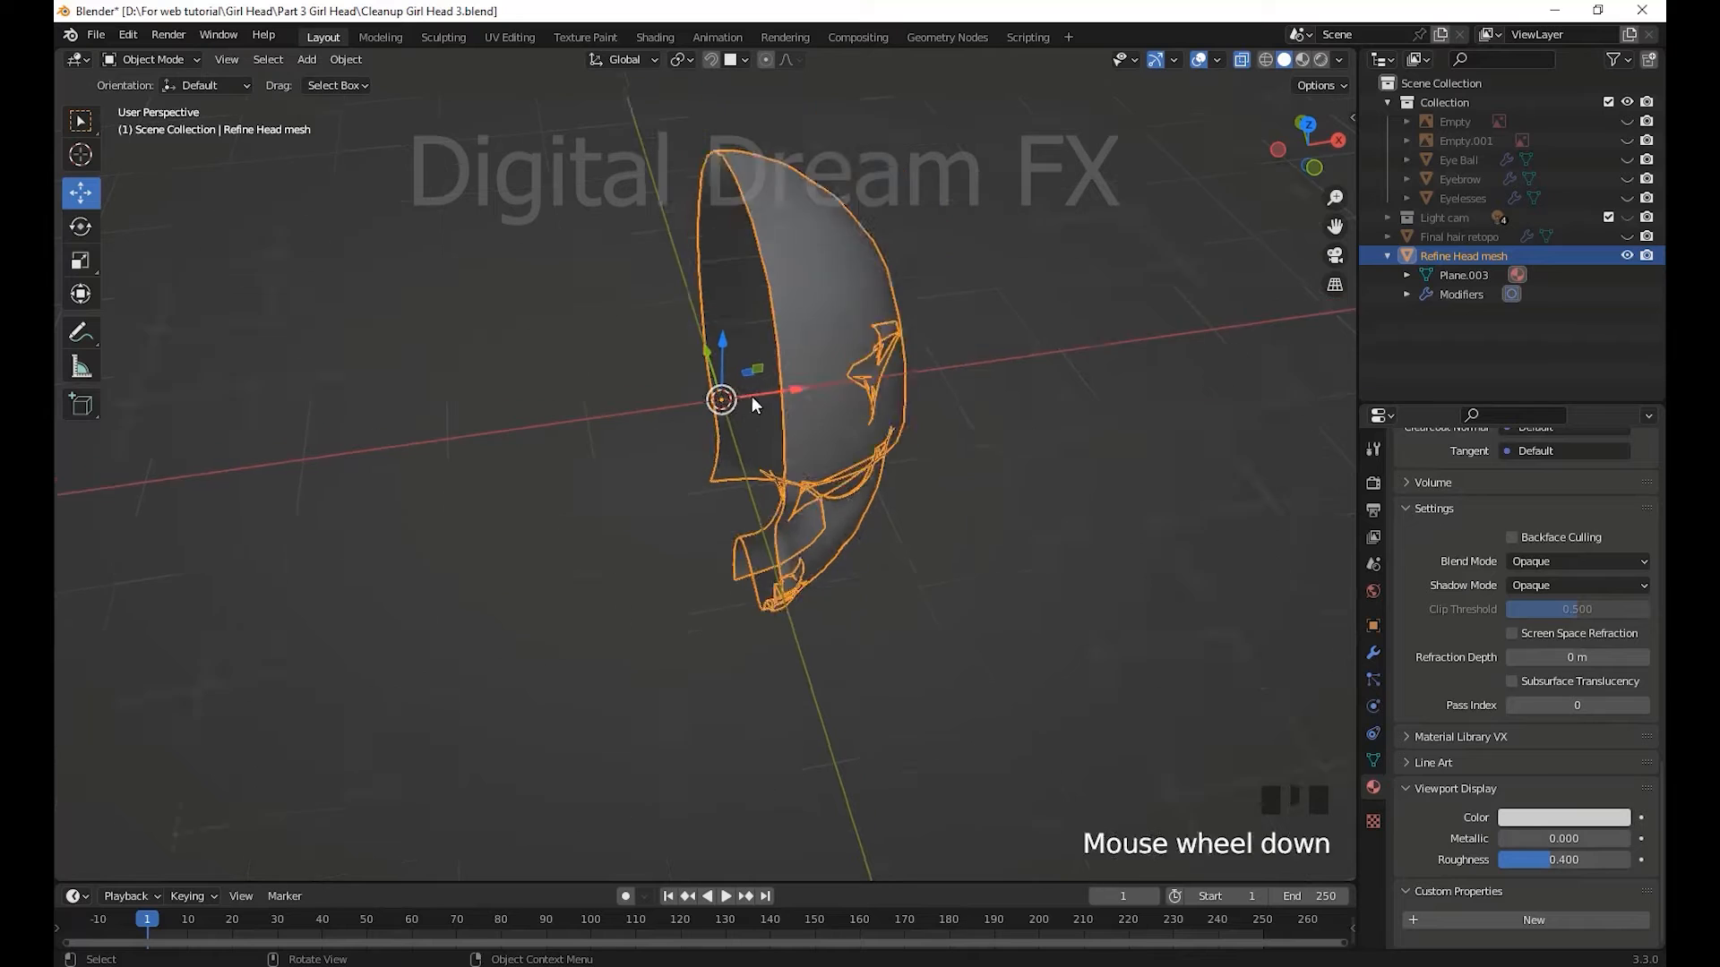
# - Add a Mirror modifier on the X axis to the half head mesh
pyautogui.moveTo(751, 396); pyautogui.dragTo(867, 452, button='middle')
pyautogui.keyDown('shift'); pyautogui.moveTo(688, 382); pyautogui.dragTo(942, 566, button='middle'); pyautogui.keyUp('shift')
pyautogui.click(1372, 652)
pyautogui.click(1506, 480)
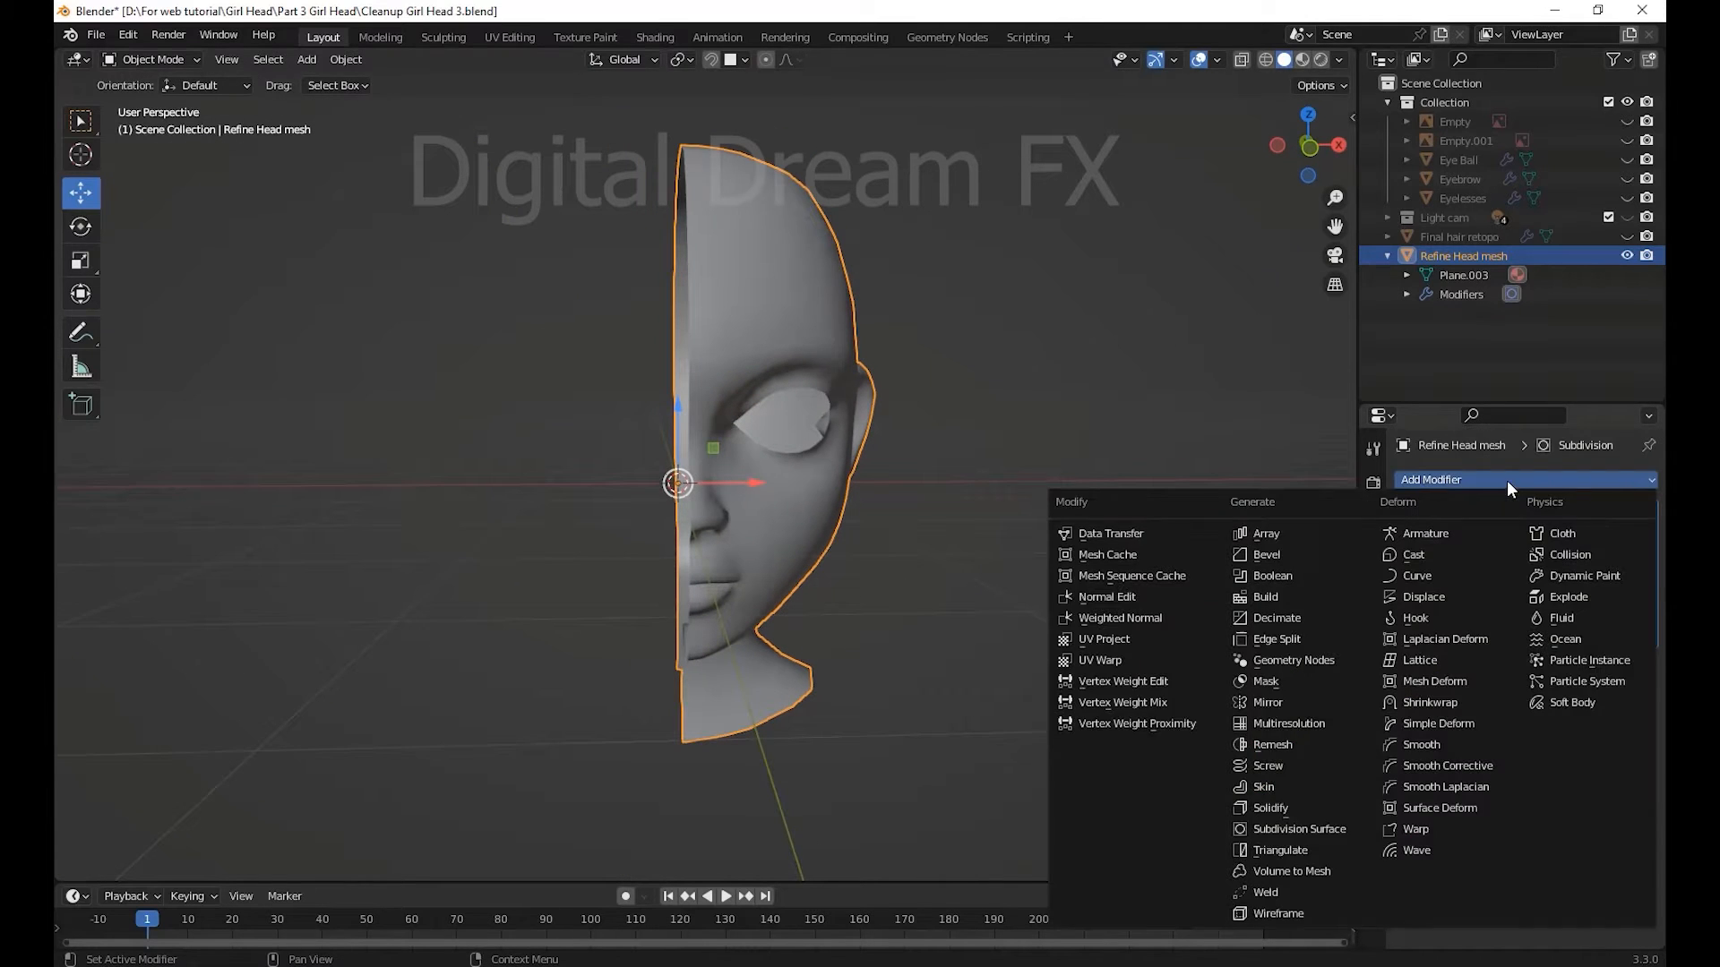
pyautogui.click(1270, 702)
pyautogui.moveTo(1065, 620); pyautogui.dragTo(1251, 677, button='middle')
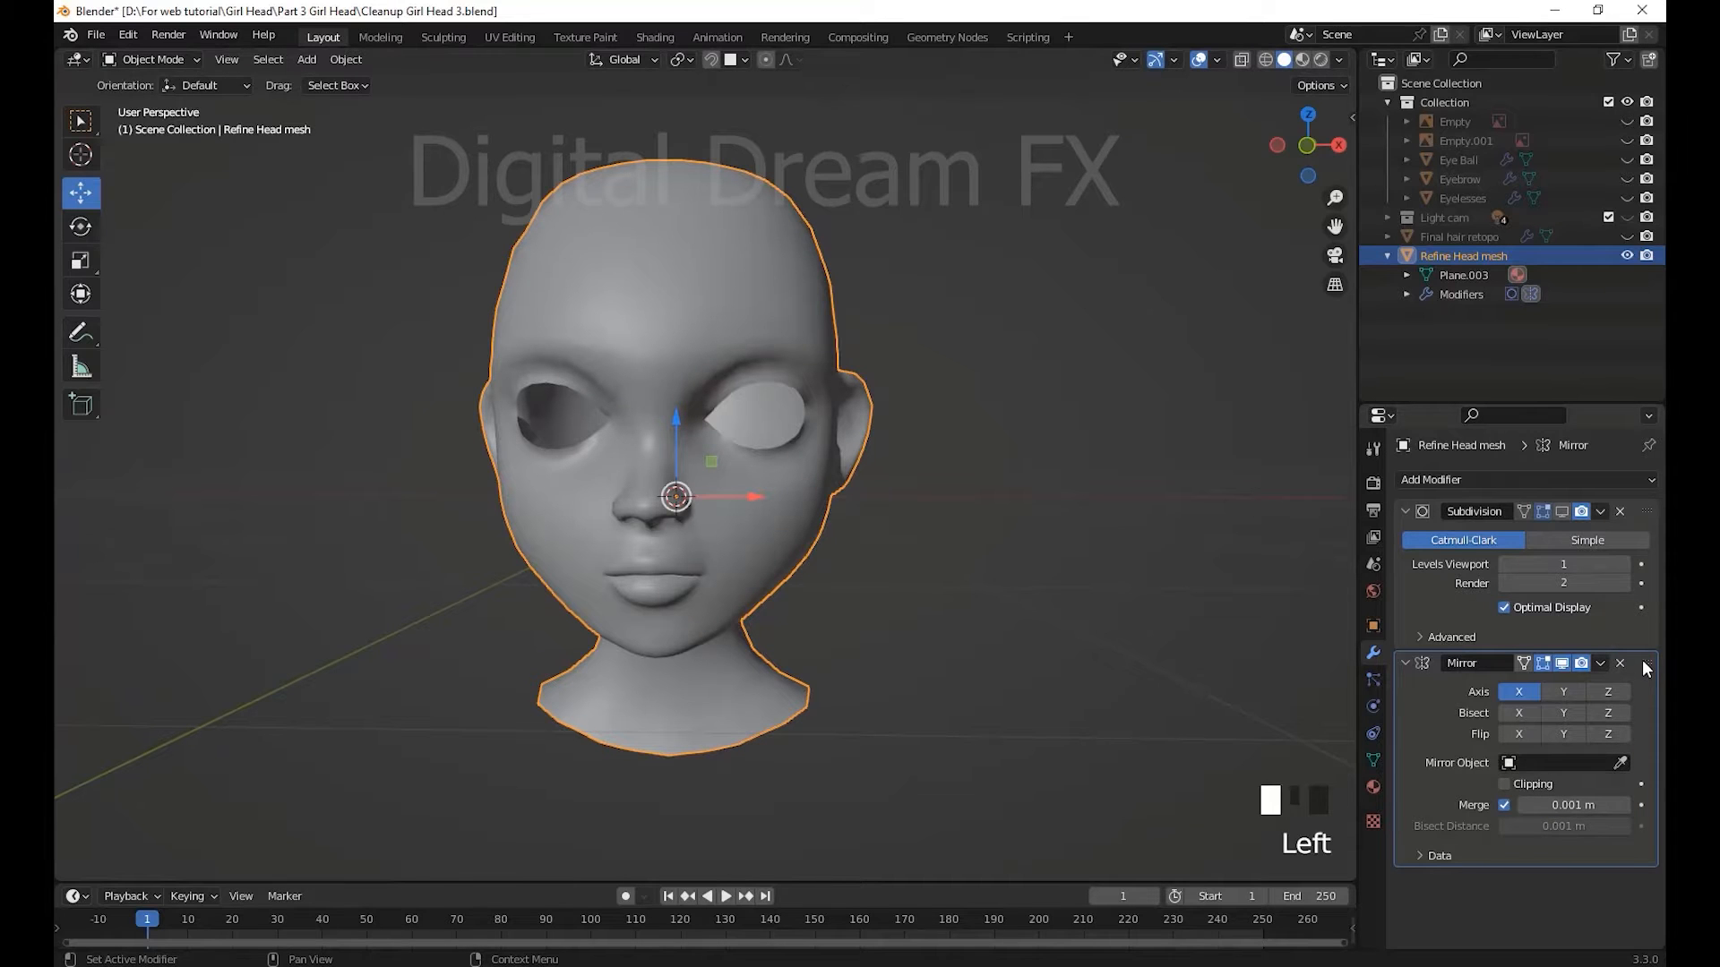
# - Place the Mirror modifier above the Subdivision modifier and enable its Clipping option
pyautogui.moveTo(1642, 661); pyautogui.dragTo(1645, 512)
pyautogui.scroll(2, 1073, 760)
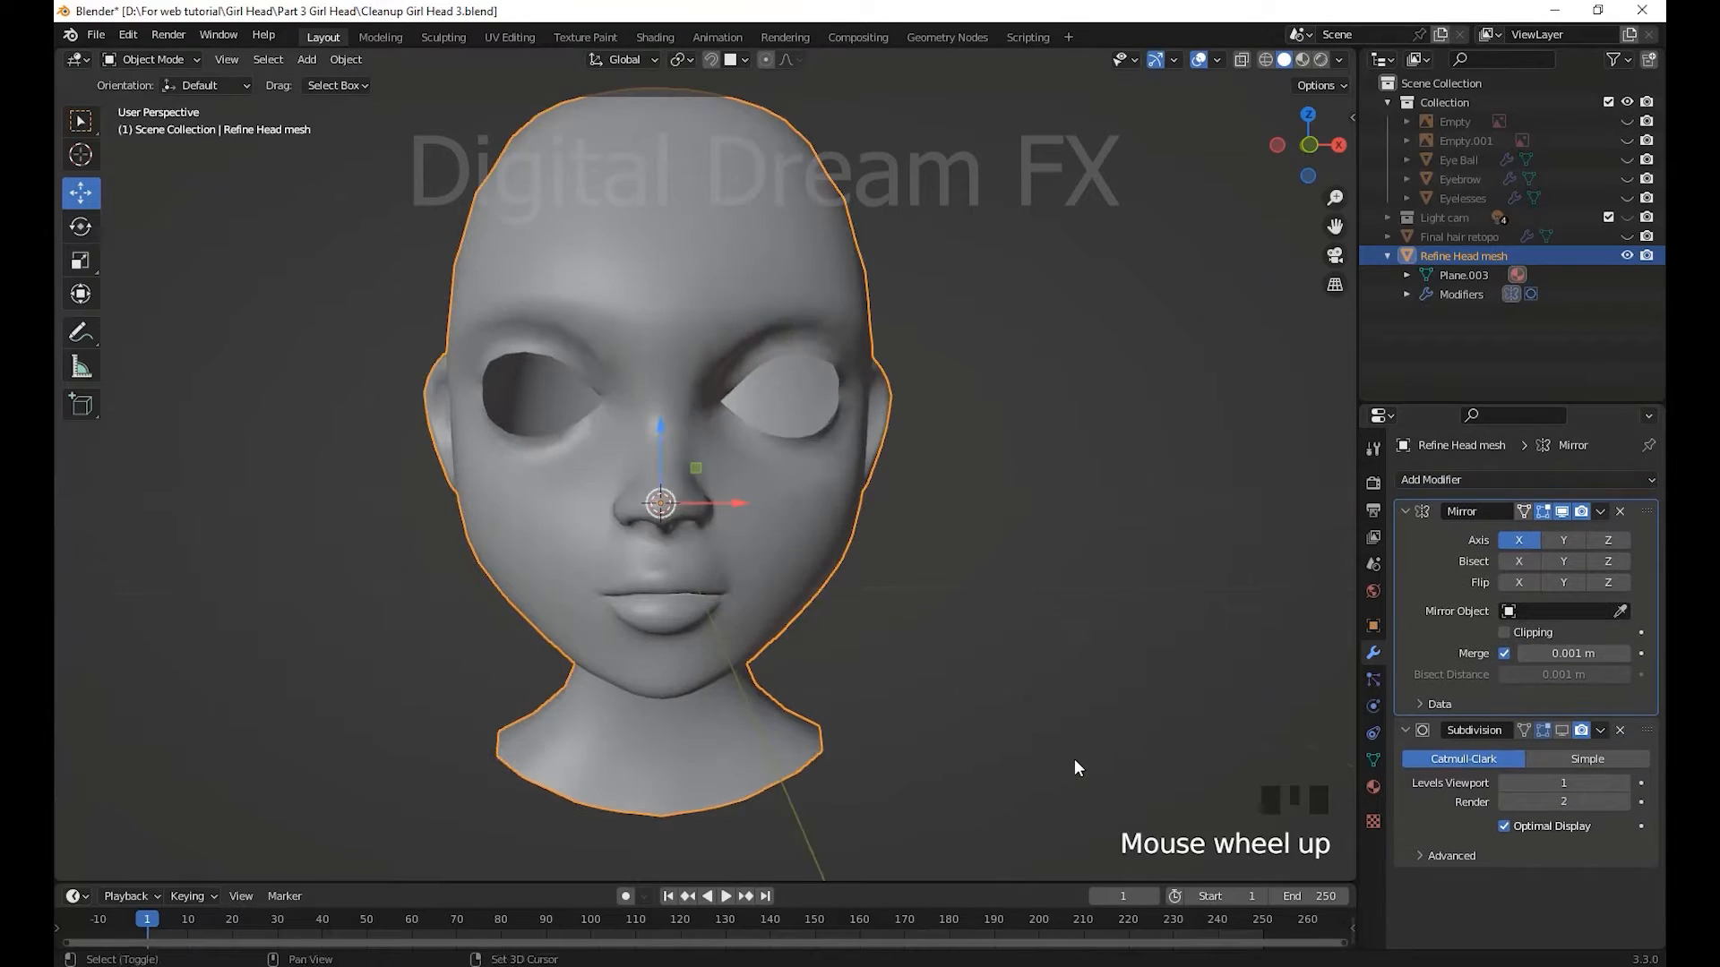
pyautogui.moveTo(1073, 760)
pyautogui.keyDown('shift'); pyautogui.mouseDown(button='middle')
pyautogui.moveTo(1104, 766)
pyautogui.moveTo(1095, 781)
pyautogui.mouseUp(button='middle'); pyautogui.keyUp('shift')
pyautogui.click(1504, 633)
pyautogui.keyDown('shift'); pyautogui.moveTo(833, 745); pyautogui.dragTo(843, 717, button='middle'); pyautogui.keyUp('shift')
pyautogui.keyDown('shift'); pyautogui.moveTo(843, 718); pyautogui.dragTo(502, 754, button='middle'); pyautogui.keyUp('shift')
# - In Edit Mode with vertex selection, dissolve the stray vertex floating in front of the face
pyautogui.press('Tab')
pyautogui.scroll(3, 811, 715)
pyautogui.press('1')
pyautogui.scroll(-2, 805, 719)
pyautogui.scroll(2, 805, 719)
pyautogui.moveTo(310, 748); pyautogui.dragTo(310, 749)
pyautogui.keyDown('shift'); pyautogui.moveTo(310, 749); pyautogui.dragTo(407, 567, button='middle'); pyautogui.keyUp('shift')
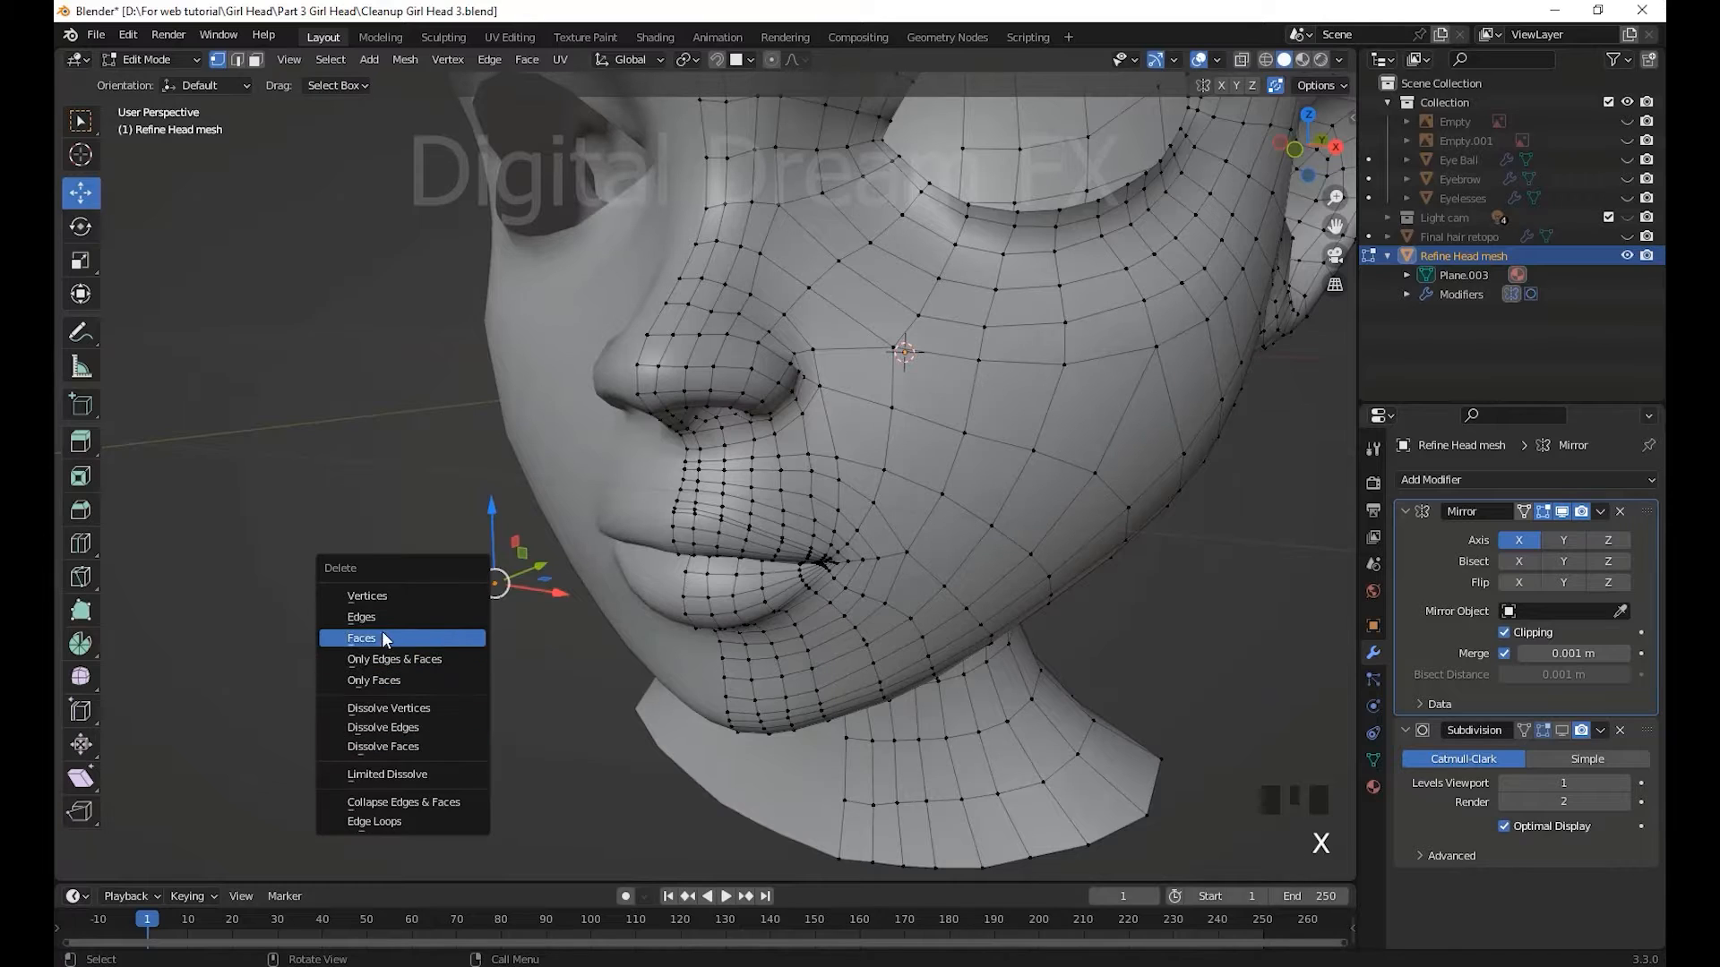
pyautogui.click(417, 709)
pyautogui.moveTo(419, 711); pyautogui.dragTo(895, 603, button='middle')
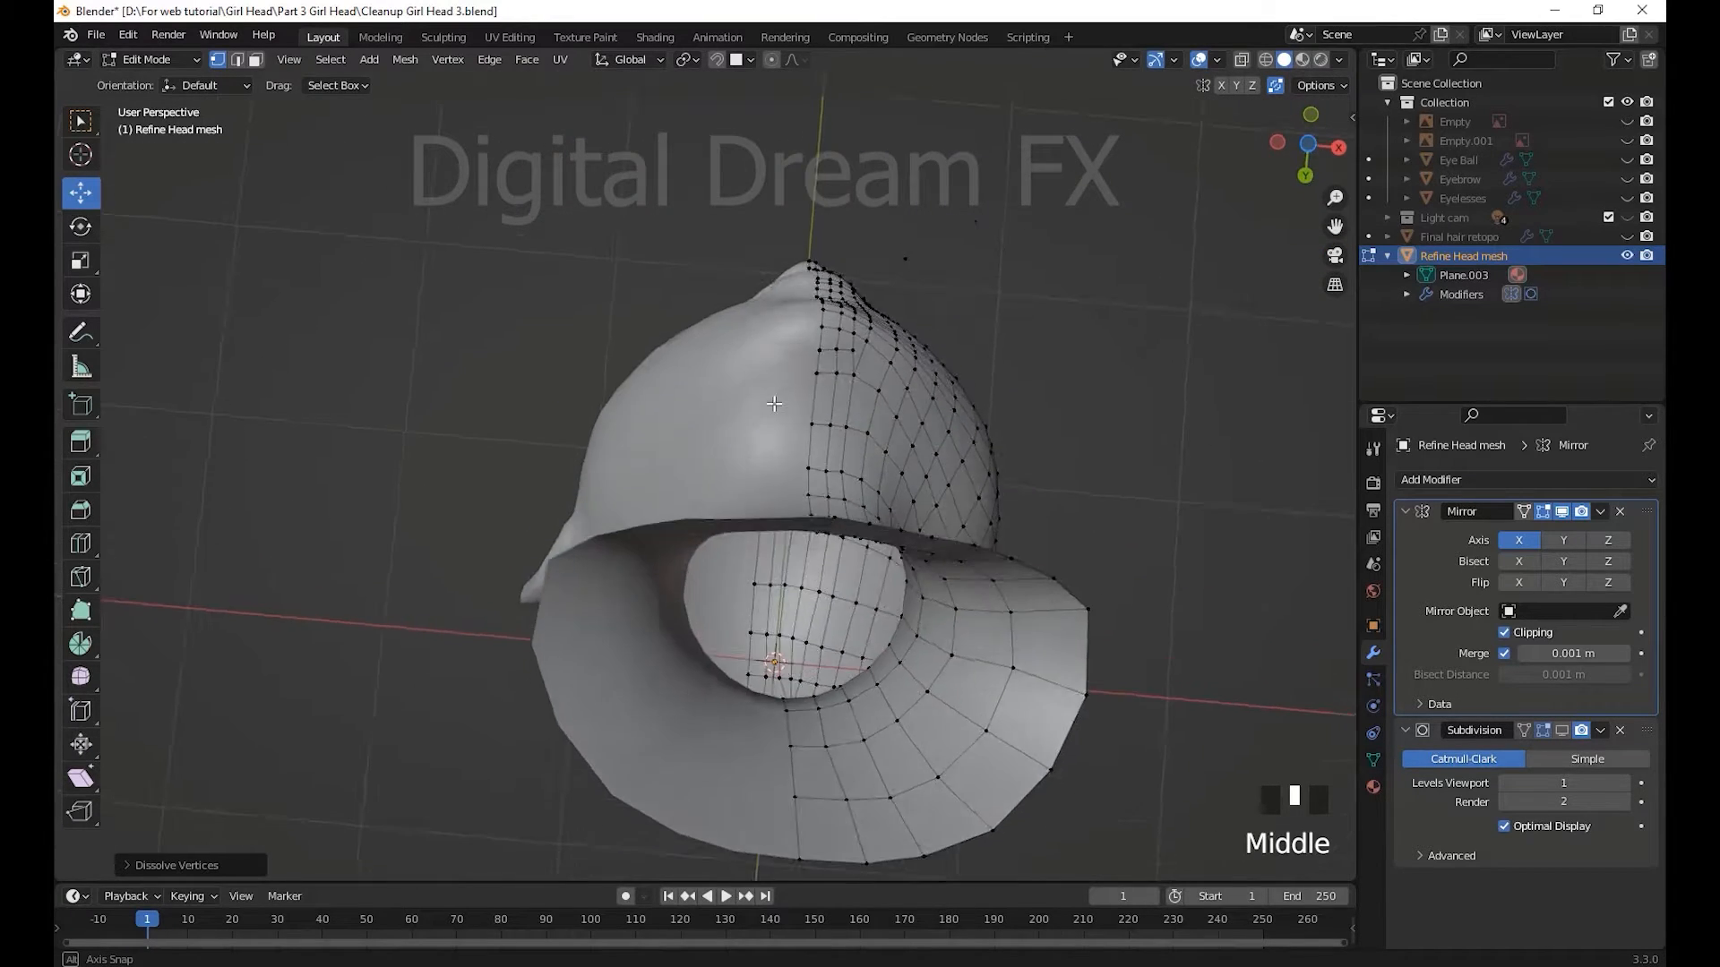
# - Examine the mirrored head from below, the side and the front, comparing Edit Mode with Object Mode
pyautogui.scroll(3, 1005, 645)
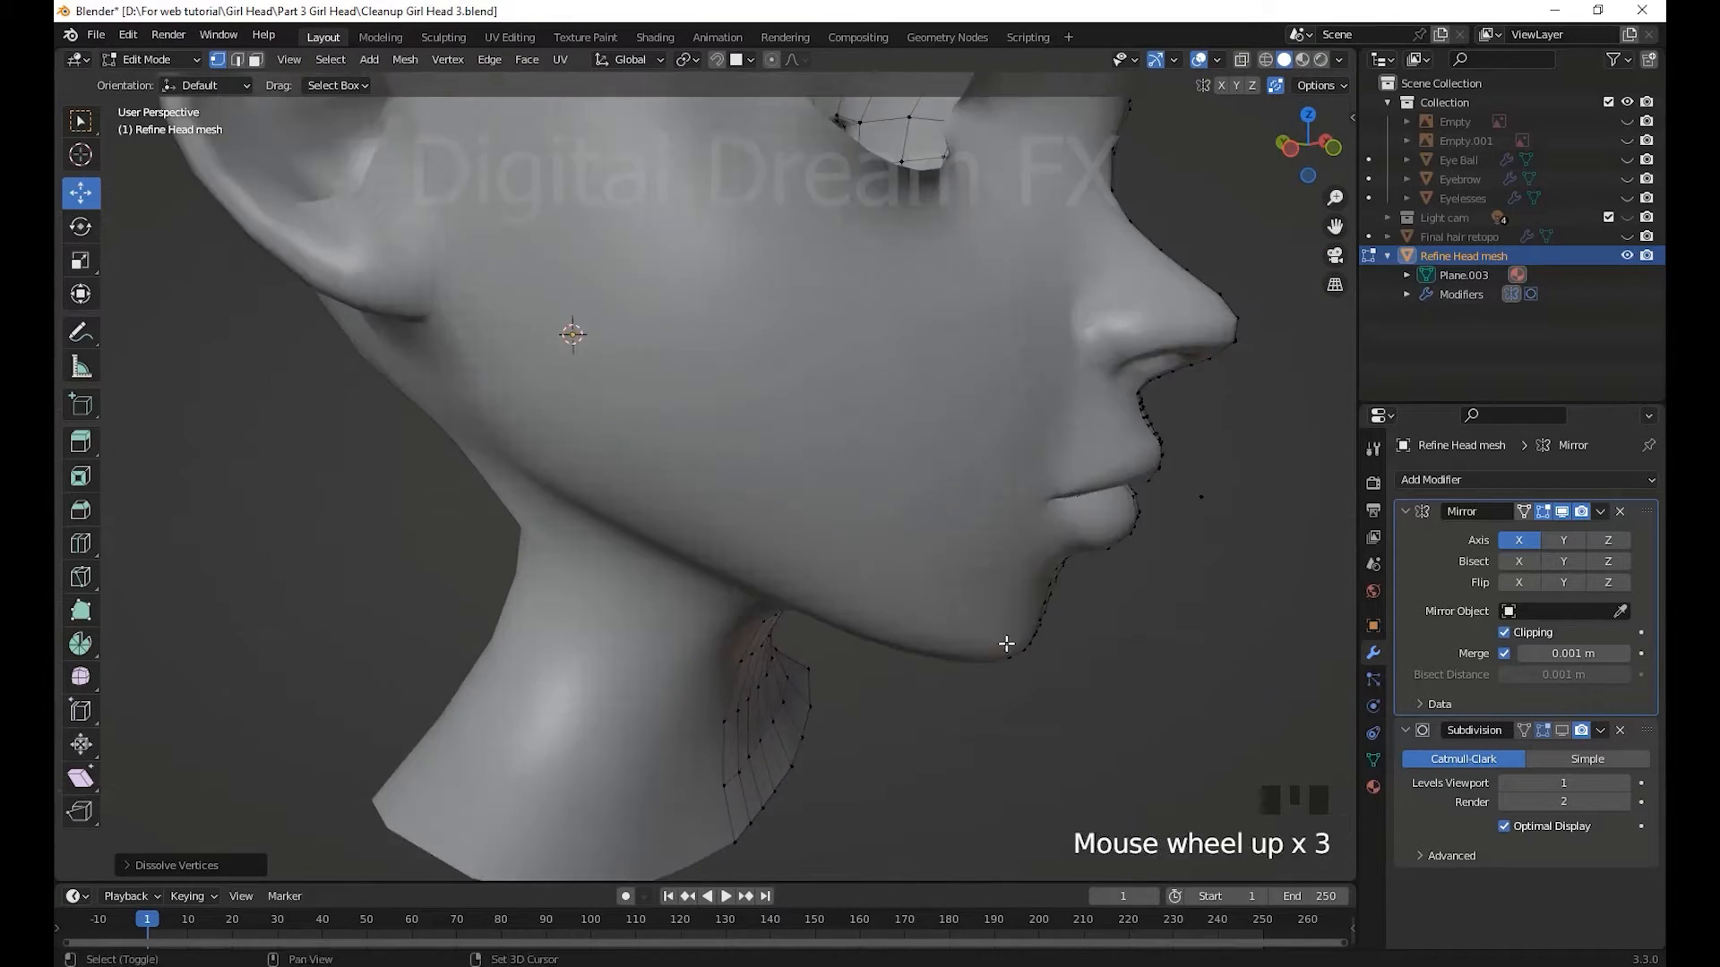
pyautogui.keyDown('shift'); pyautogui.moveTo(1006, 645); pyautogui.dragTo(986, 722, button='middle'); pyautogui.keyUp('shift')
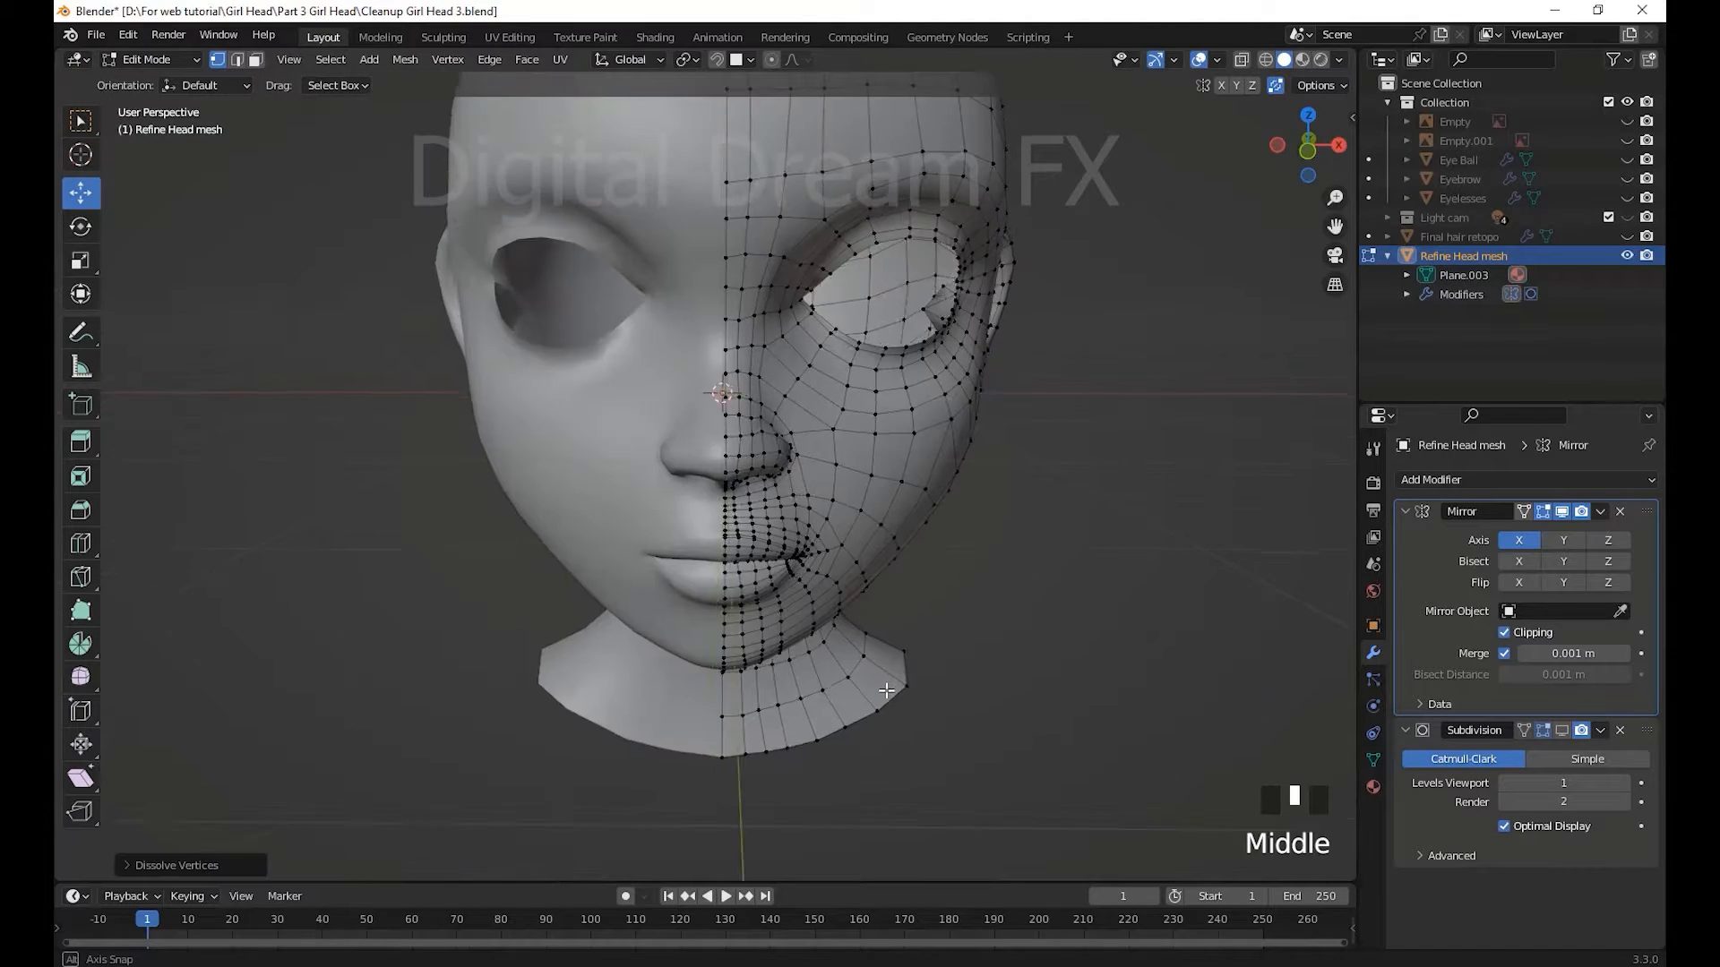
pyautogui.scroll(-2, 883, 767)
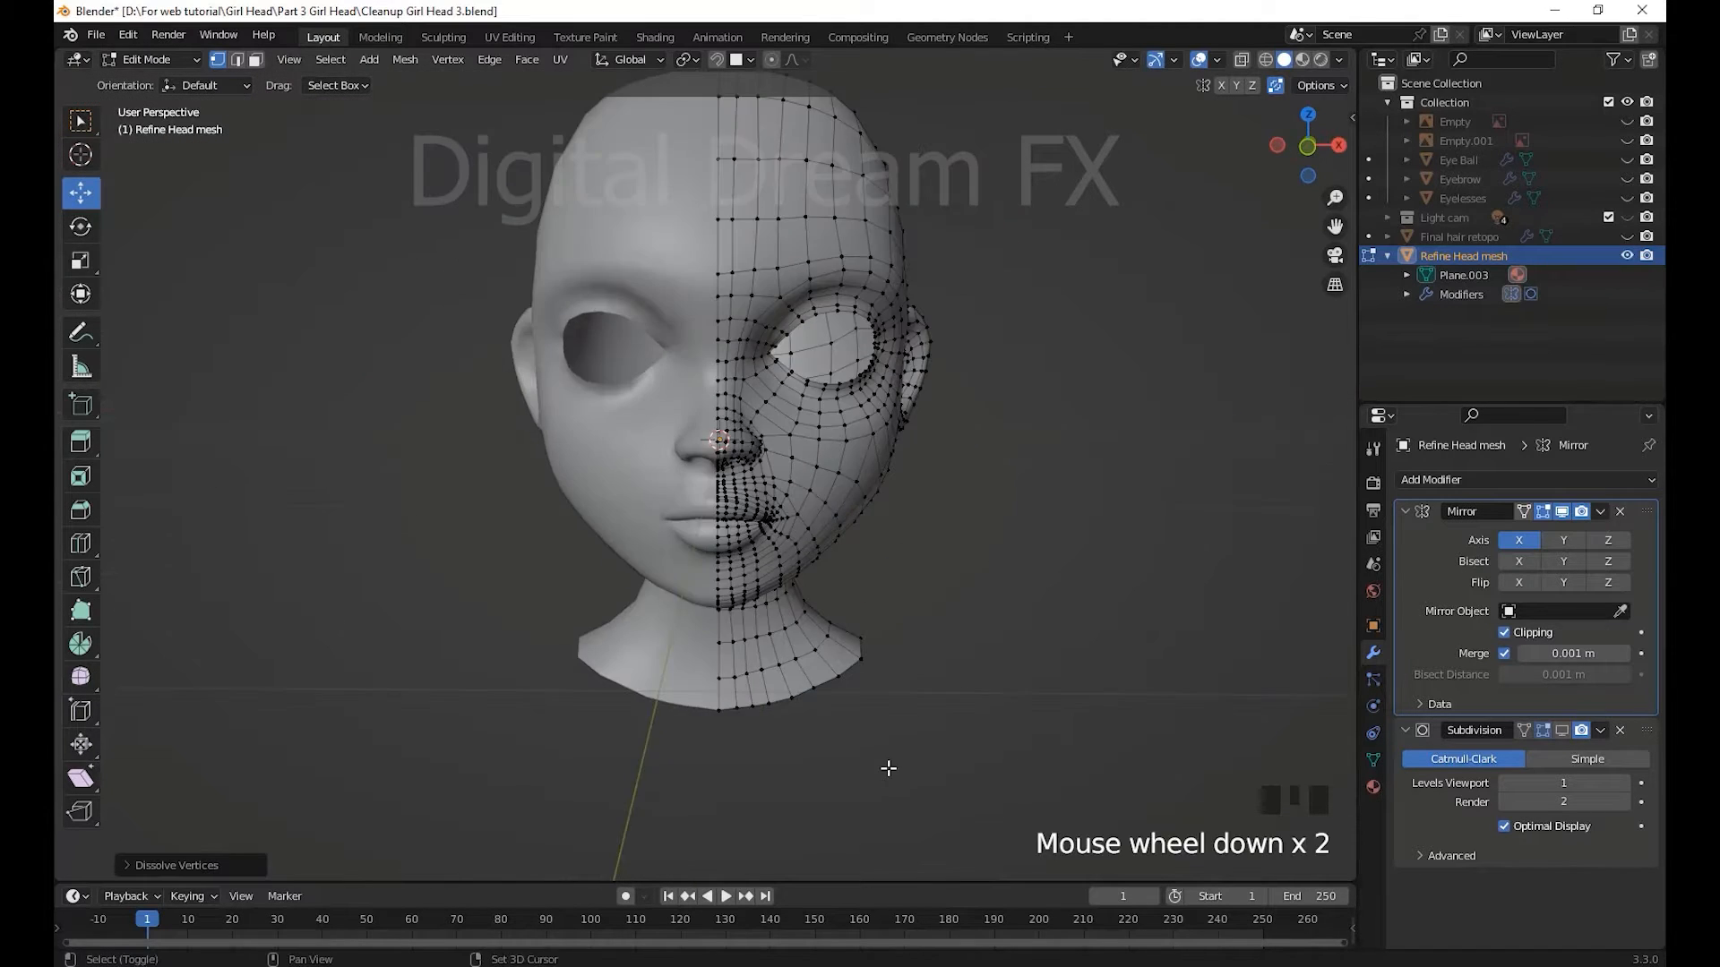
pyautogui.scroll(2, 902, 760)
pyautogui.press('Tab')
pyautogui.scroll(-1, 902, 779)
pyautogui.scroll(-1, 903, 771)
pyautogui.doubleClick(762, 573)
pyautogui.scroll(2, 780, 600)
pyautogui.keyDown('shift'); pyautogui.moveTo(878, 677); pyautogui.dragTo(867, 728, button='middle'); pyautogui.keyUp('shift')
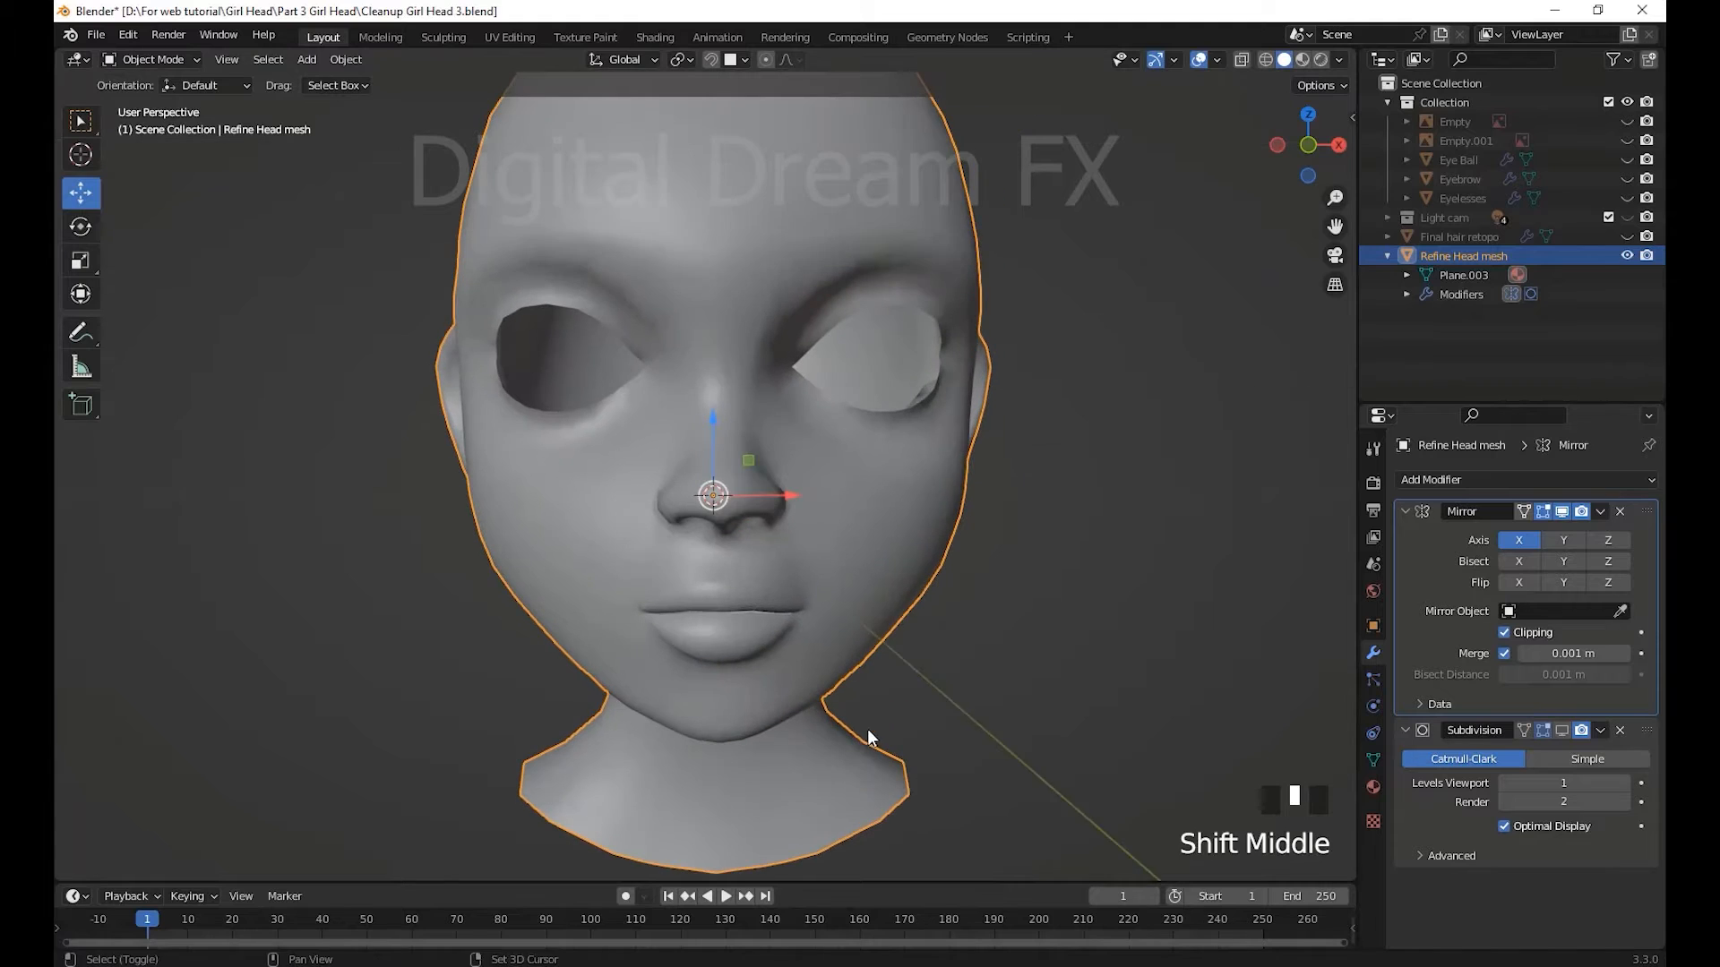
pyautogui.keyDown('shift'); pyautogui.moveTo(867, 627); pyautogui.dragTo(868, 604, button='middle'); pyautogui.keyUp('shift')
# - Try moving cheek vertices in Edit Mode to test that edits are mirrored to the other half
pyautogui.press('Tab')
pyautogui.click(874, 511)
pyautogui.moveTo(876, 559); pyautogui.dragTo(882, 562)
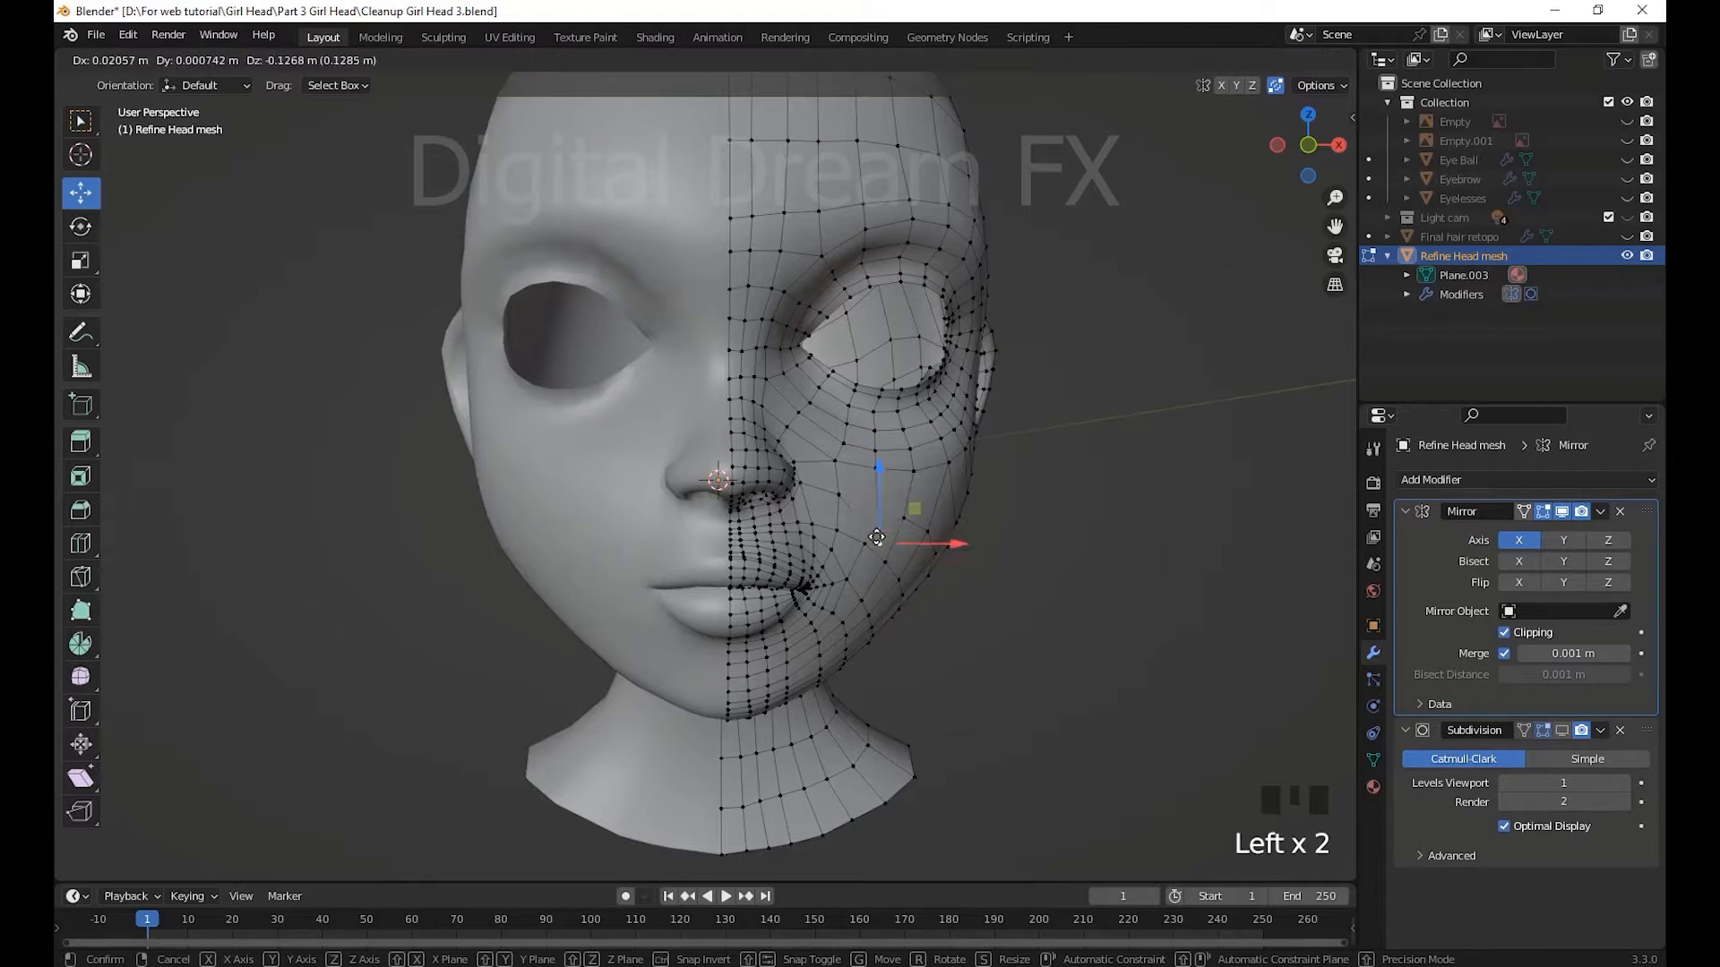
pyautogui.moveTo(883, 448); pyautogui.dragTo(881, 447)
pyautogui.moveTo(965, 493); pyautogui.dragTo(976, 546)
pyautogui.scroll(-2, 980, 663)
pyautogui.moveTo(994, 685); pyautogui.dragTo(895, 672, button='middle')
pyautogui.scroll(2, 949, 707)
pyautogui.scroll(-2, 925, 741)
pyautogui.keyDown('shift'); pyautogui.moveTo(925, 741); pyautogui.dragTo(891, 663, button='middle'); pyautogui.keyUp('shift')
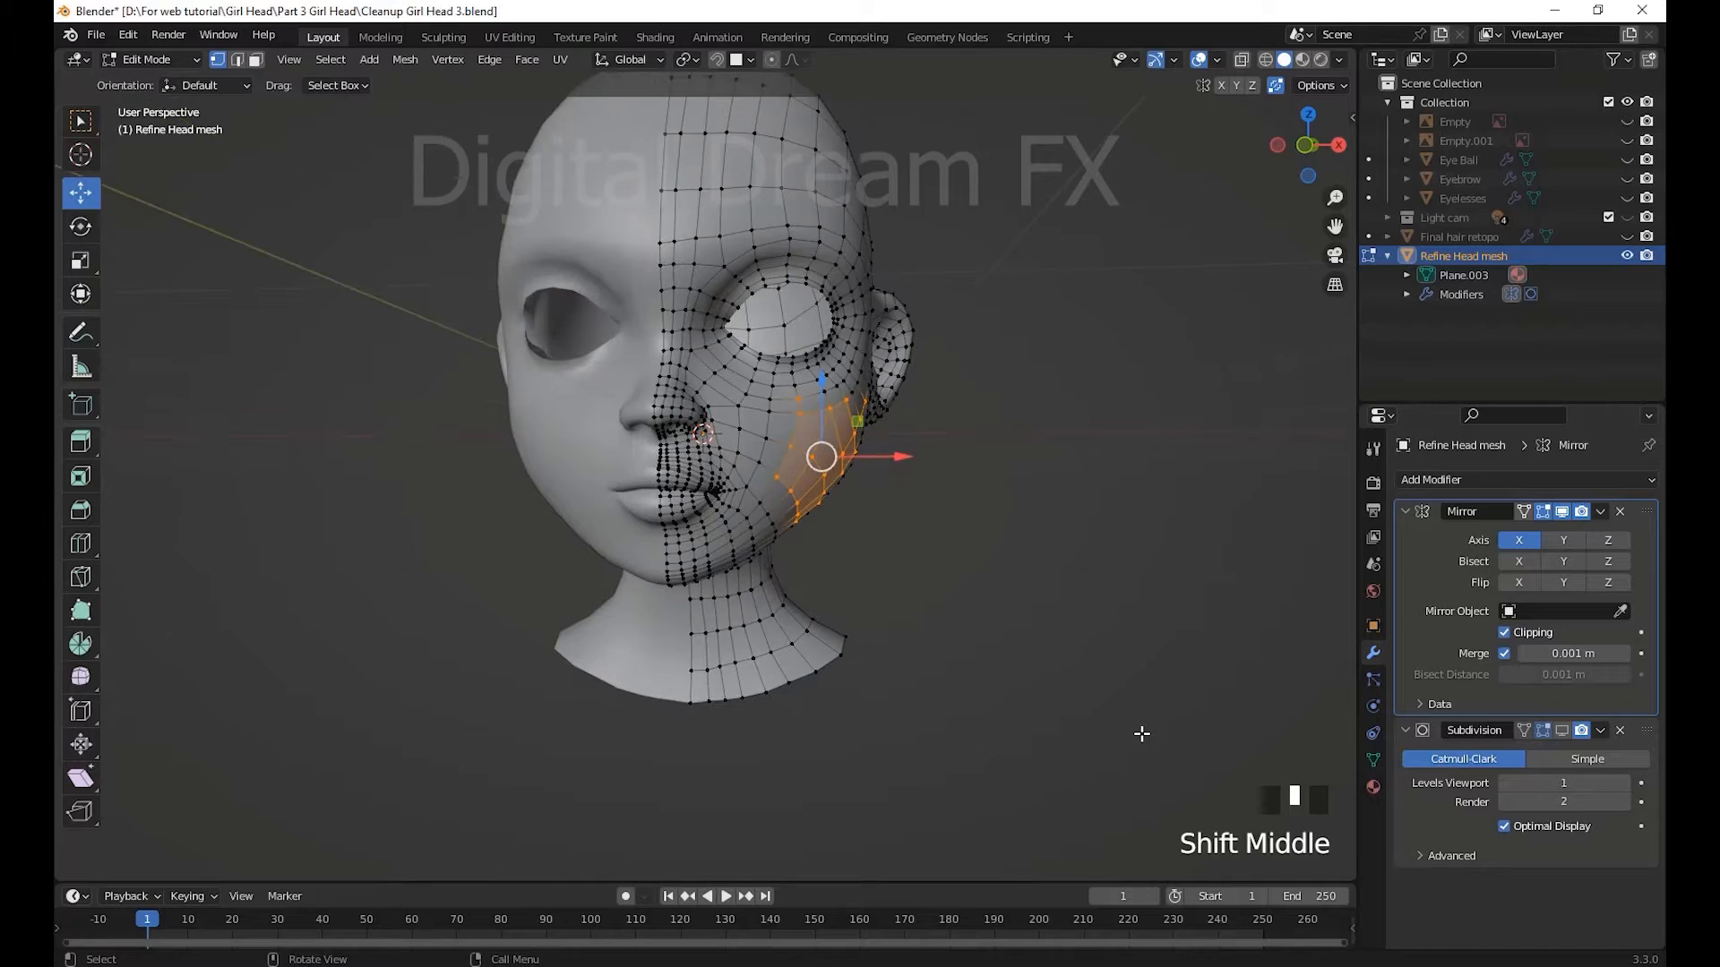
# - Turn off the Mirror modifier's viewport display so the inside of the lips is accessible
pyautogui.click(1561, 512)
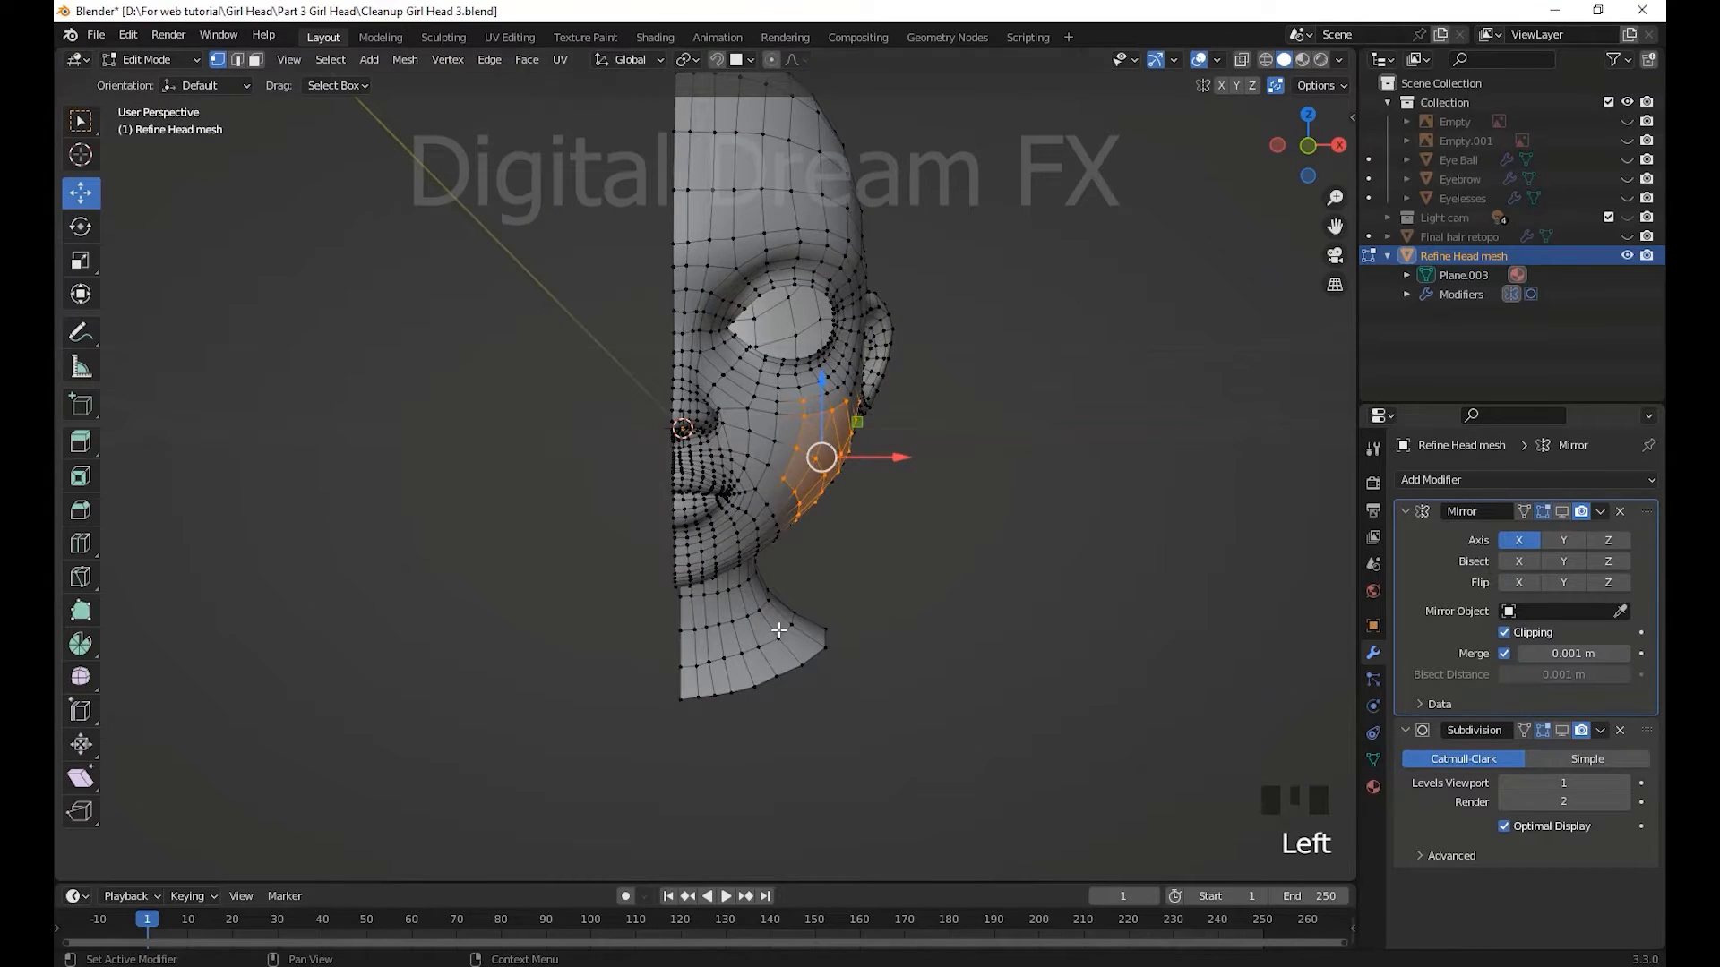
pyautogui.scroll(5, 828, 683)
pyautogui.keyDown('shift'); pyautogui.moveTo(833, 684); pyautogui.dragTo(770, 697, button='middle'); pyautogui.keyUp('shift')
pyautogui.scroll(5, 771, 696)
pyautogui.click(1120, 565)
pyautogui.keyDown('shift'); pyautogui.moveTo(950, 627); pyautogui.dragTo(777, 618, button='middle'); pyautogui.keyUp('shift')
pyautogui.scroll(-5, 1075, 582)
pyautogui.scroll(6, 778, 627)
pyautogui.keyDown('shift'); pyautogui.moveTo(783, 698); pyautogui.dragTo(907, 521, button='middle'); pyautogui.keyUp('shift')
# - In edge select mode, select the open edges along the inner upper and lower lips
pyautogui.press('2')
pyautogui.moveTo(761, 623); pyautogui.dragTo(833, 629, button='middle')
pyautogui.keyDown('shift'); pyautogui.moveTo(1043, 694); pyautogui.dragTo(997, 653, button='middle'); pyautogui.keyUp('shift')
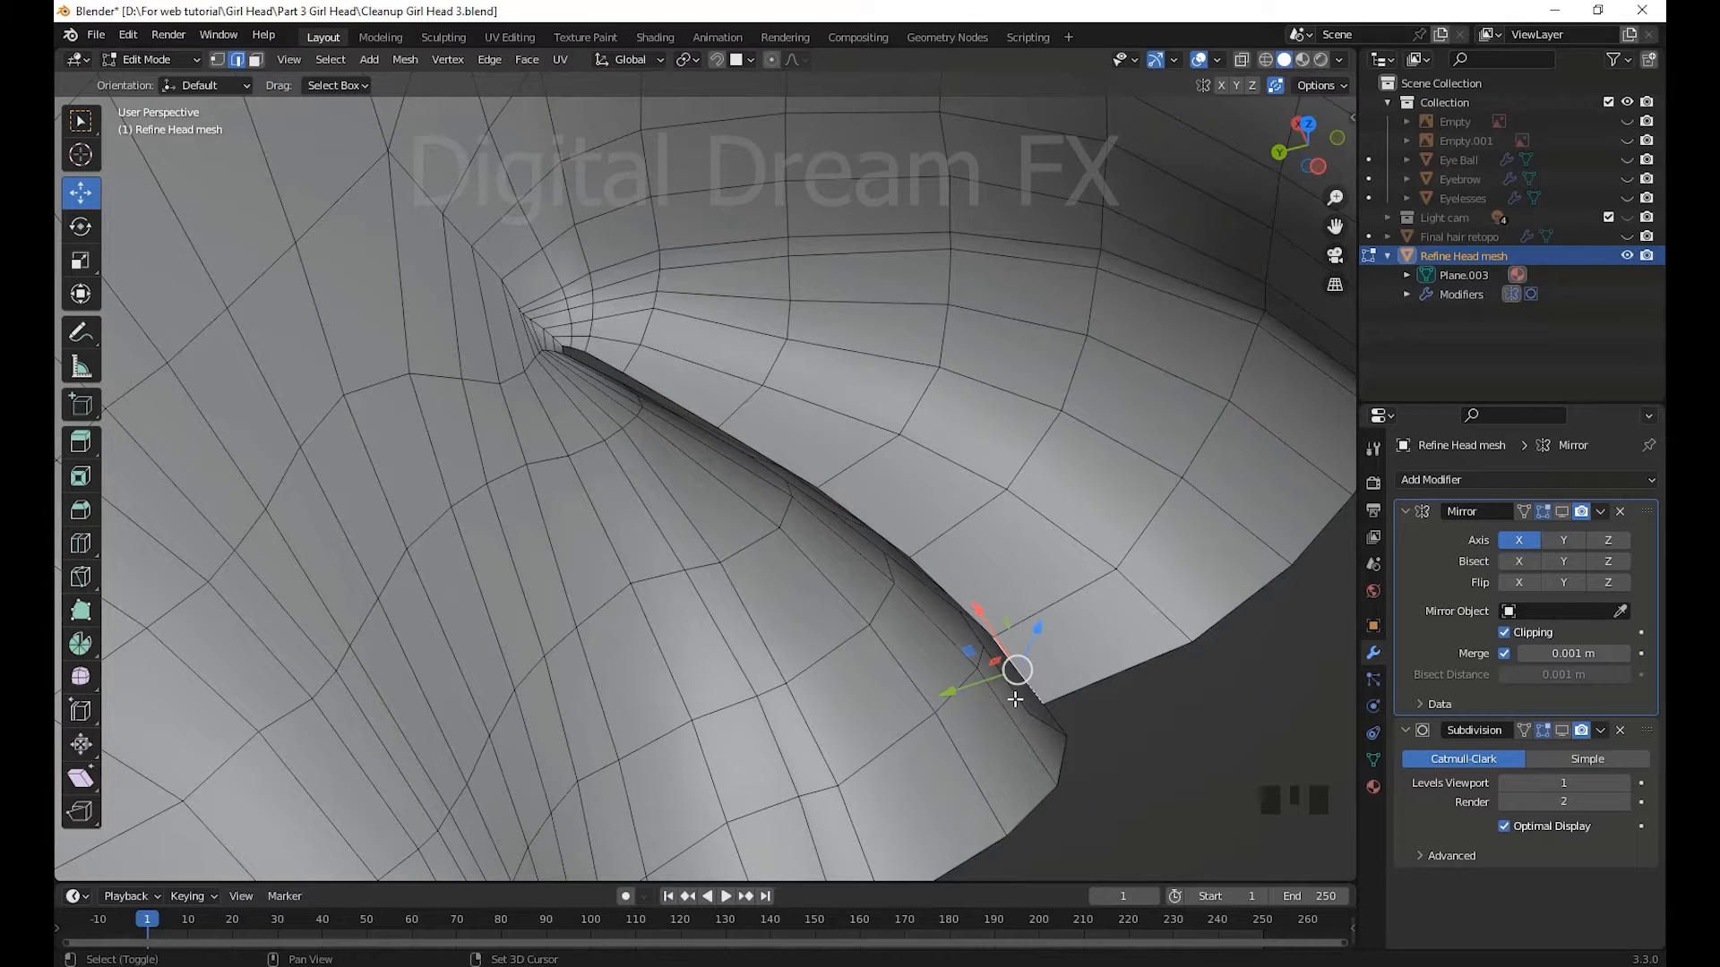
pyautogui.moveTo(1045, 727); pyautogui.dragTo(1111, 466, button='middle')
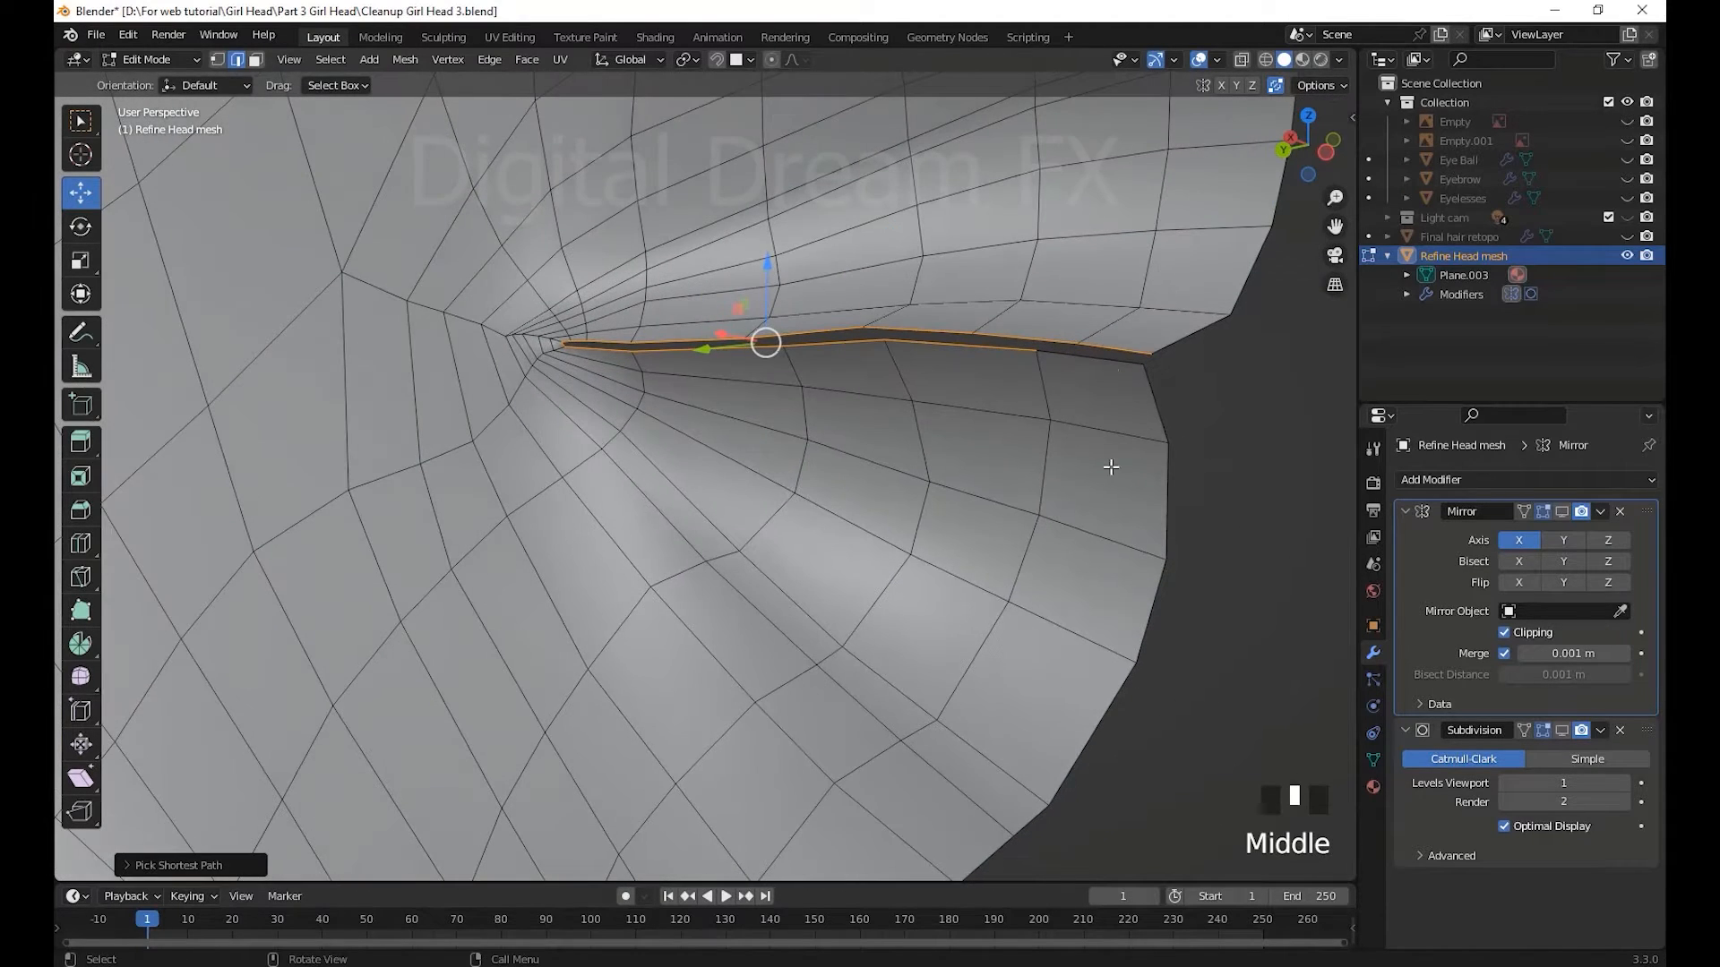
pyautogui.moveTo(1109, 361); pyautogui.dragTo(769, 564, button='middle')
pyautogui.scroll(-2, 493, 503)
pyautogui.scroll(2, 494, 502)
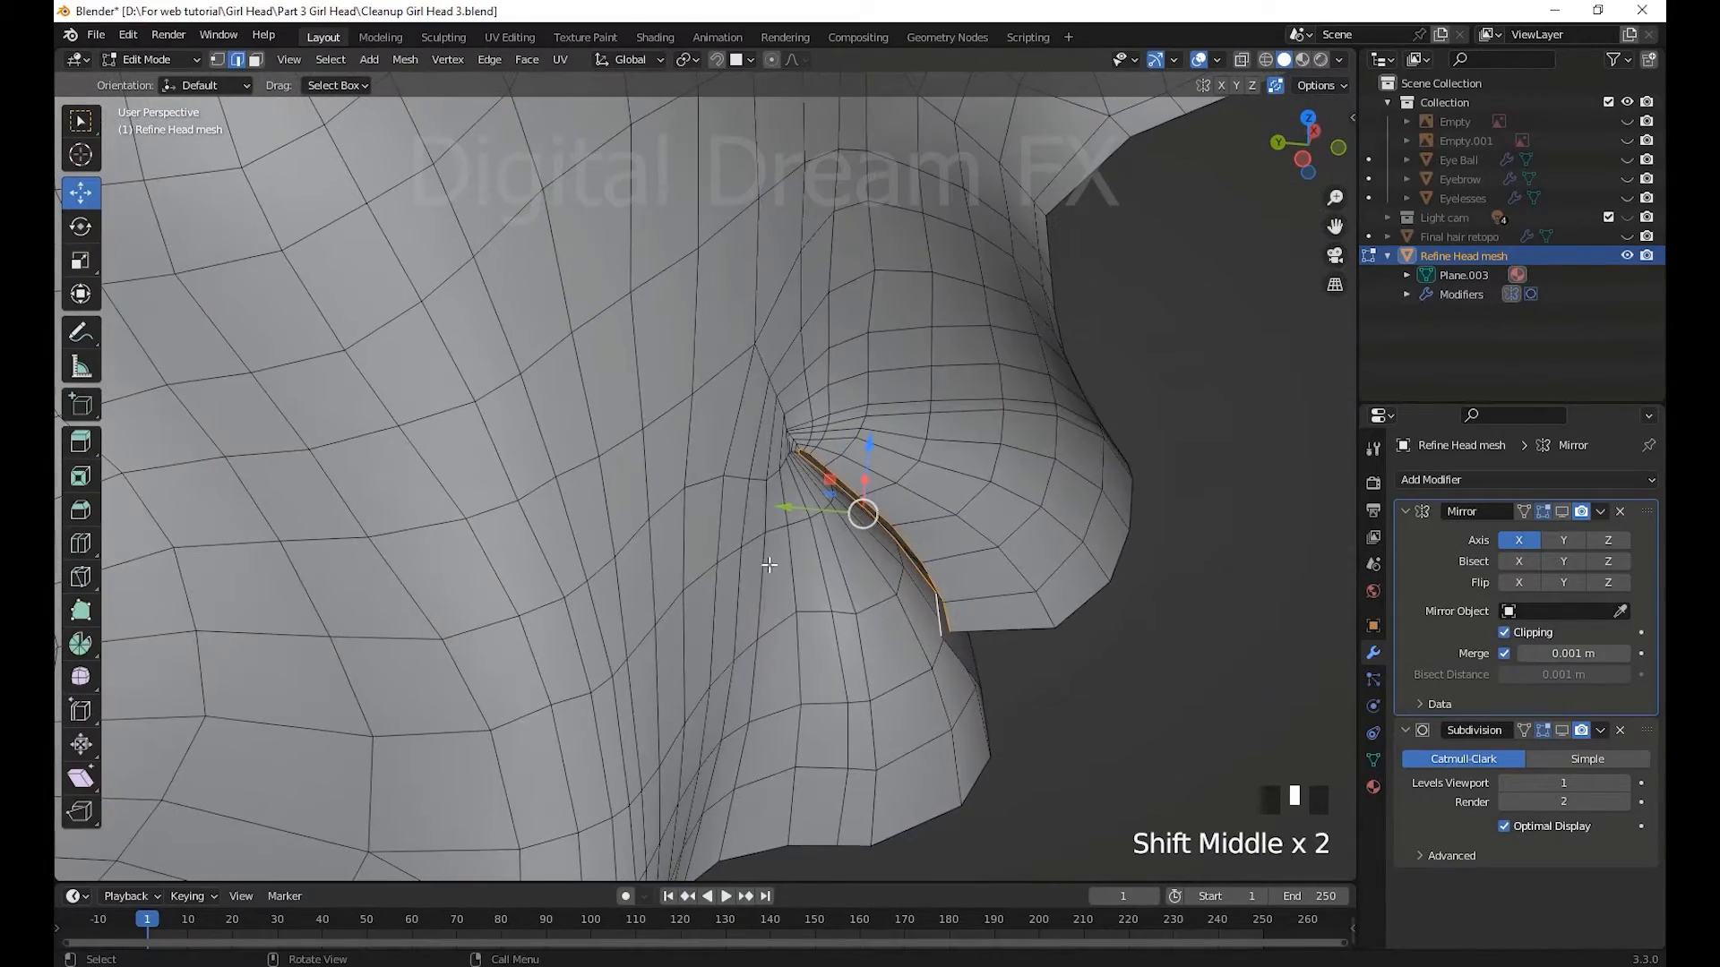
# - Extrude the selected lip edges backward into the head along the Y axis
pyautogui.click(176, 582)
pyautogui.scroll(-4, 573, 573)
pyautogui.moveTo(573, 573); pyautogui.dragTo(609, 573, button='middle')
pyautogui.scroll(2, 627, 555)
pyautogui.scroll(-2, 609, 573)
pyautogui.keyDown('shift'); pyautogui.moveTo(609, 573); pyautogui.dragTo(740, 556, button='middle'); pyautogui.keyUp('shift')
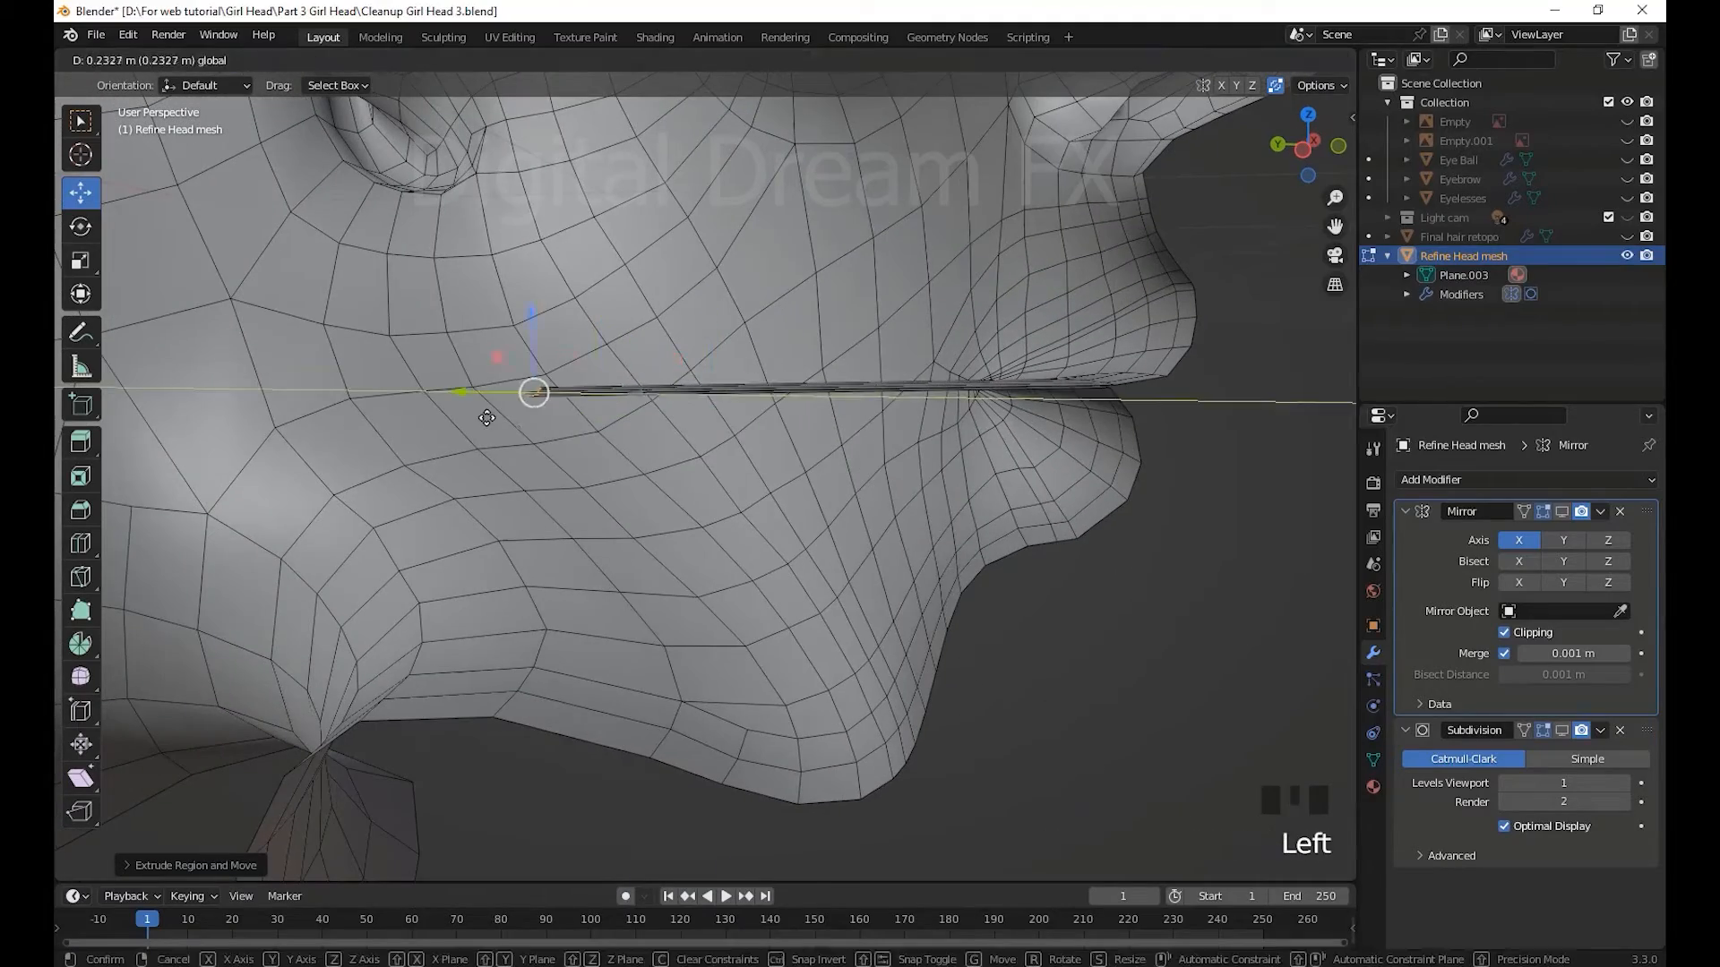
pyautogui.scroll(-3, 632, 455)
# - Select the upper rear edge row of the mouth extrusion and raise it along Z
pyautogui.moveTo(833, 582); pyautogui.dragTo(860, 618, button='middle')
pyautogui.scroll(3, 921, 634)
pyautogui.moveTo(645, 538); pyautogui.dragTo(695, 591, button='middle')
pyautogui.keyDown('shift'); pyautogui.moveTo(695, 591); pyautogui.dragTo(696, 523, button='middle'); pyautogui.keyUp('shift')
pyautogui.click(758, 597)
pyautogui.moveTo(758, 598); pyautogui.dragTo(534, 614, button='middle')
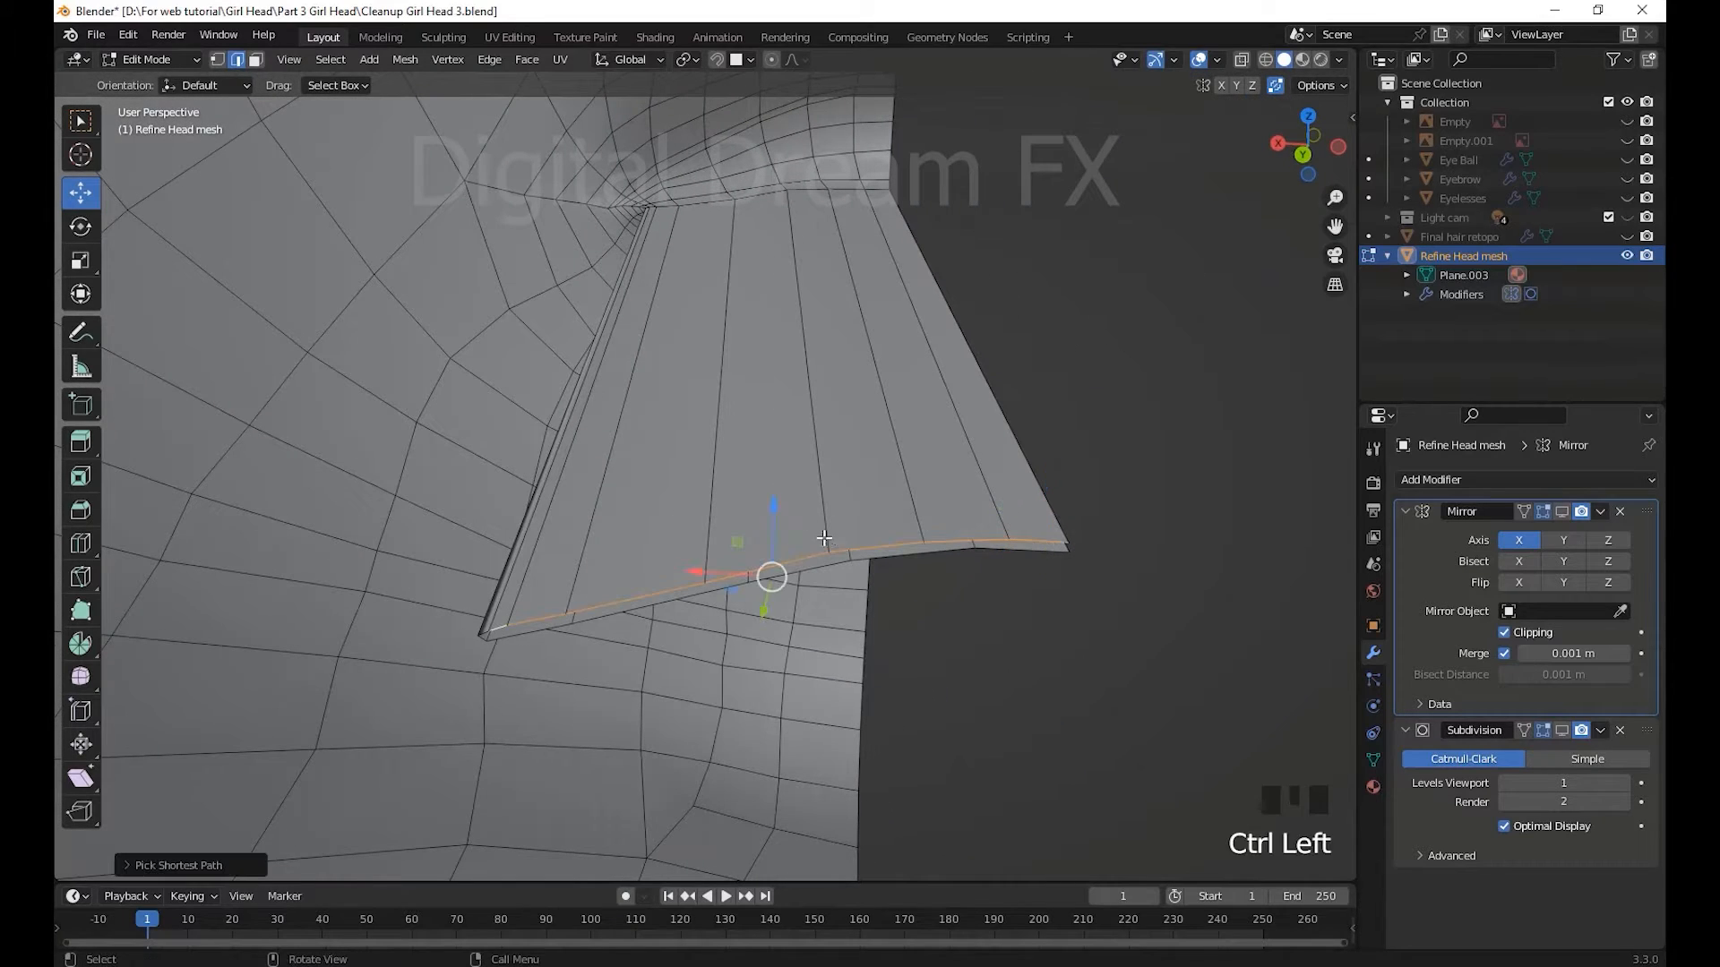
pyautogui.moveTo(773, 508); pyautogui.dragTo(777, 215)
# - In vertex select mode, adjust the heights of the rear outer-corner vertices to round the mouth cavity opening
pyautogui.moveTo(717, 492); pyautogui.dragTo(796, 519, button='middle')
pyautogui.keyDown('shift'); pyautogui.moveTo(796, 520); pyautogui.dragTo(791, 503, button='middle'); pyautogui.keyUp('shift')
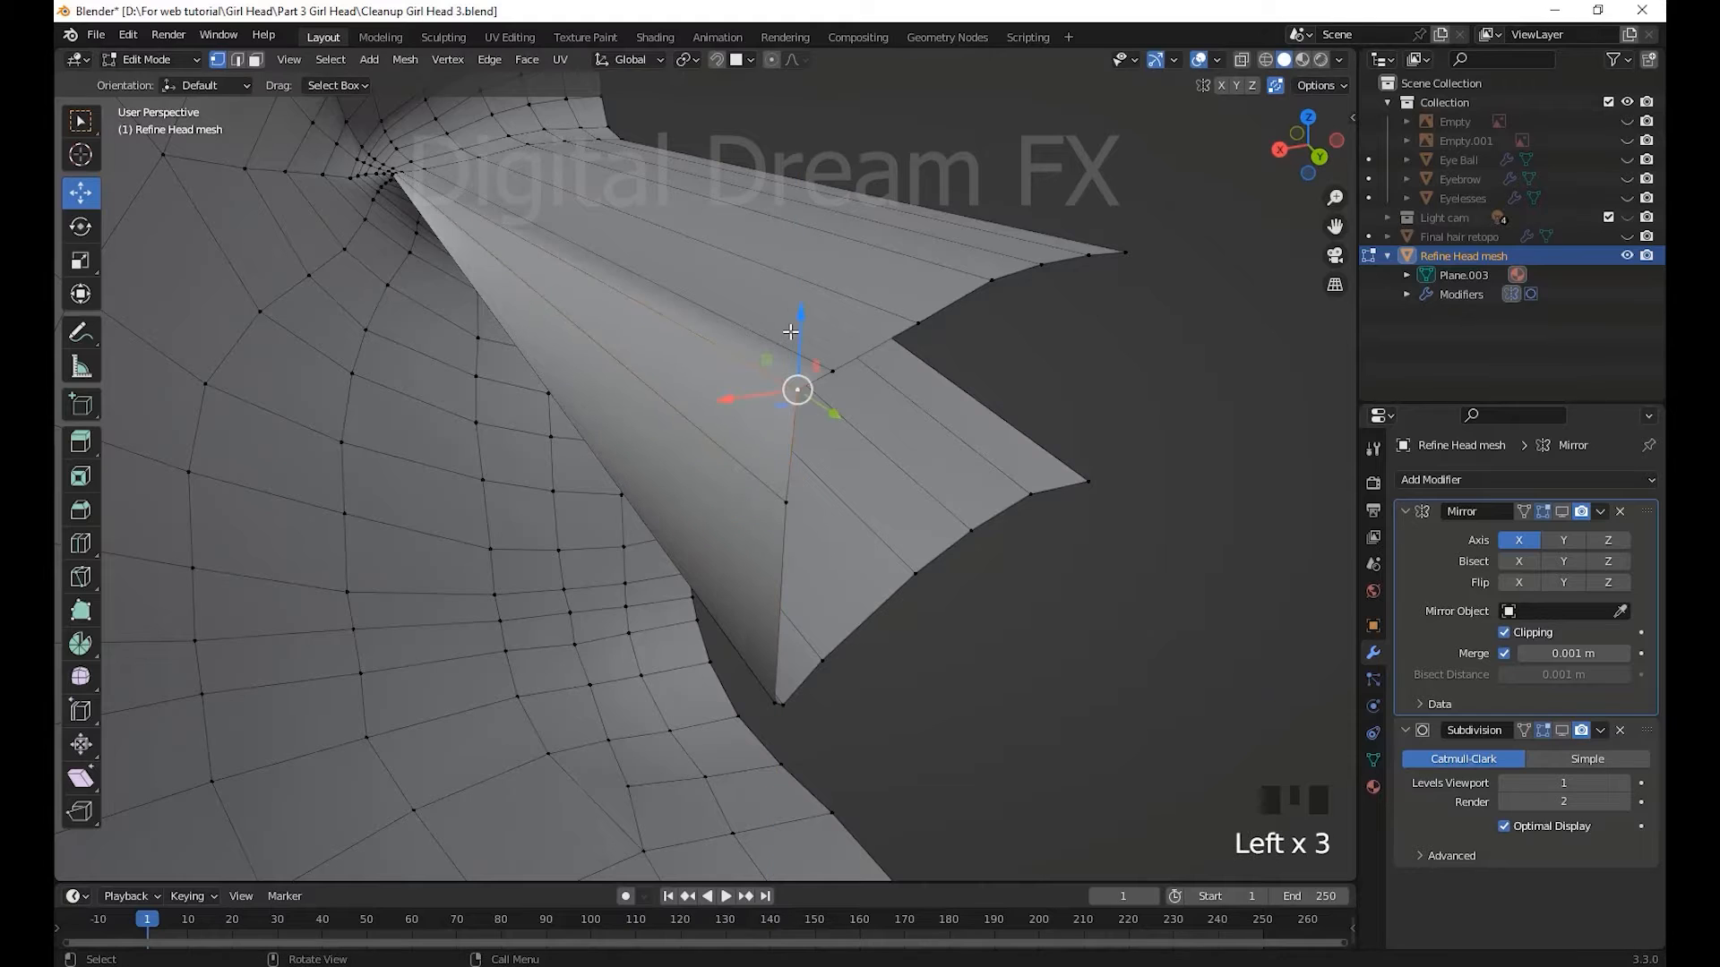
pyautogui.moveTo(879, 569); pyautogui.dragTo(831, 570, button='middle')
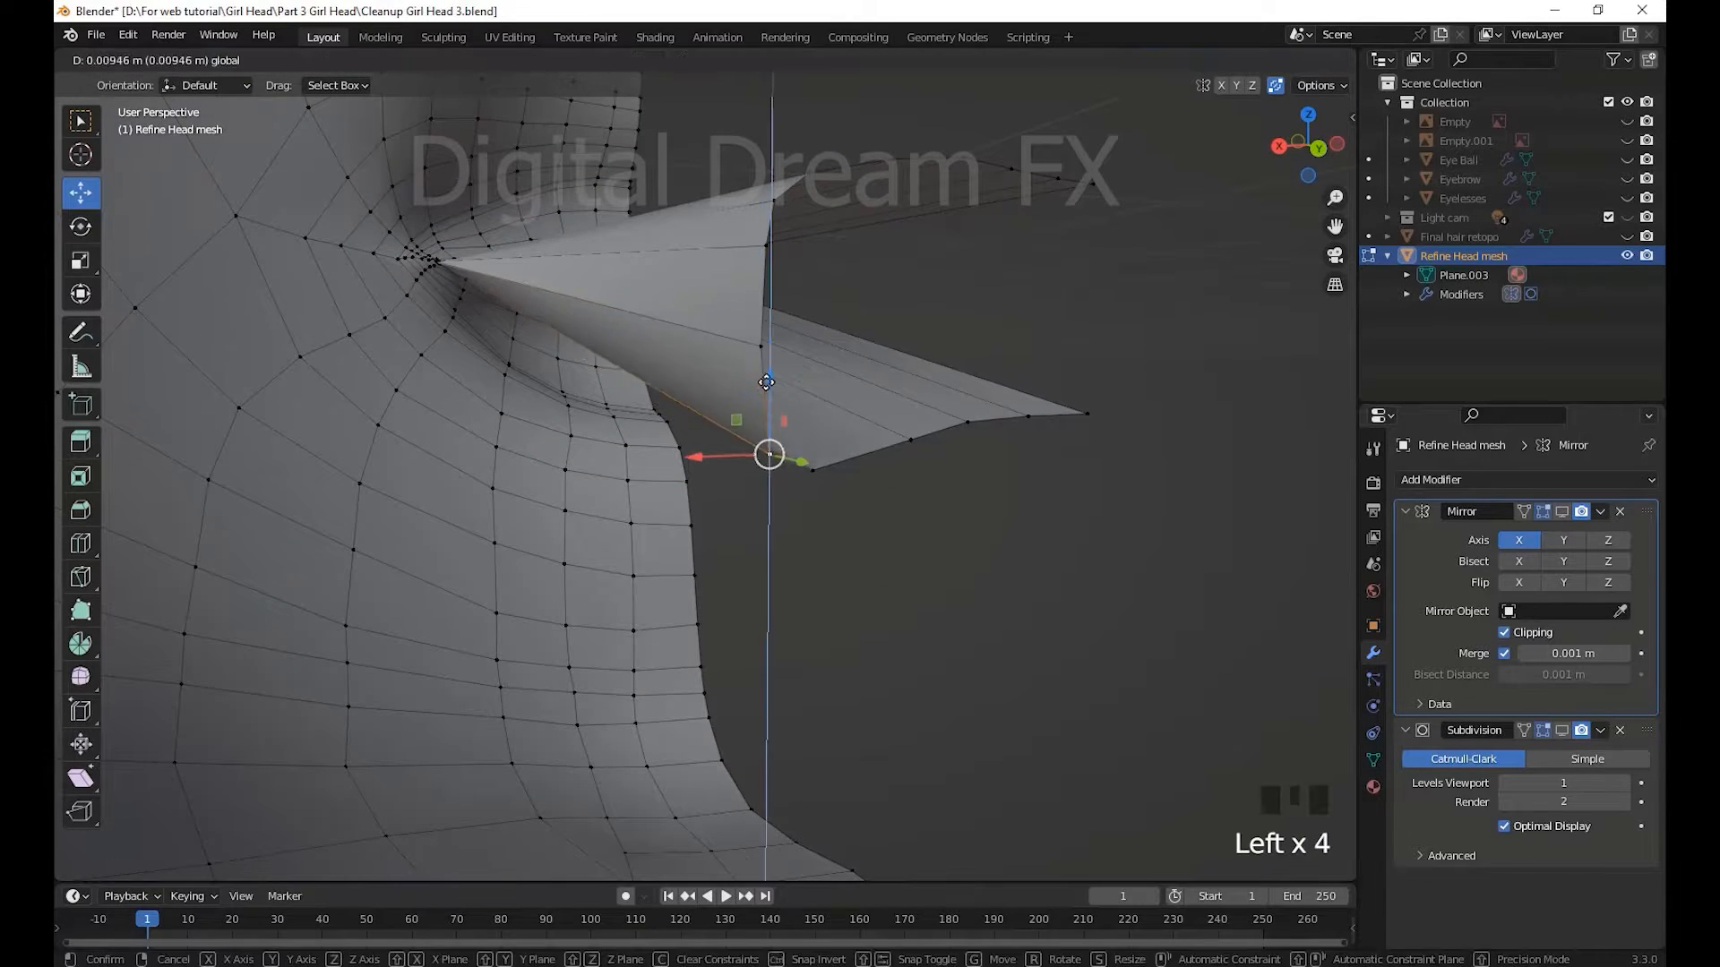
pyautogui.moveTo(766, 383); pyautogui.dragTo(766, 385)
pyautogui.moveTo(810, 614); pyautogui.dragTo(420, 483, button='middle')
pyautogui.moveTo(436, 428); pyautogui.dragTo(436, 408)
pyautogui.scroll(-1, 448, 421)
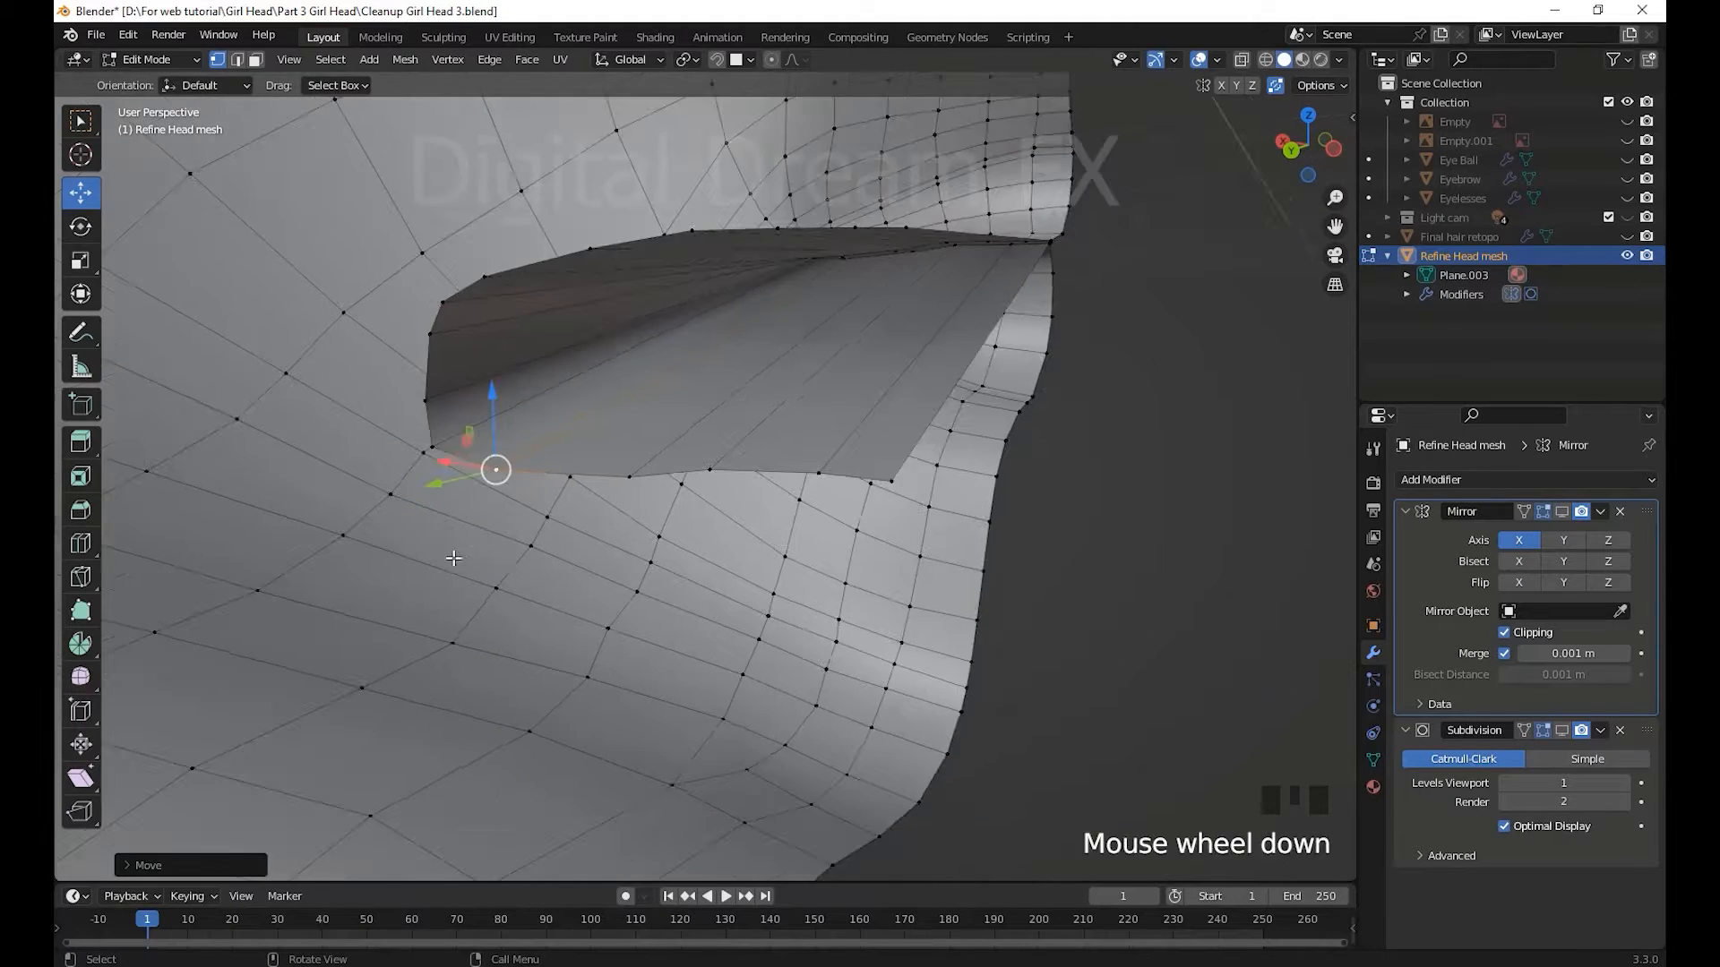
# - Lower the bottom rear vertices of the mouth cavity along Z, in progressively smaller groups toward the center
pyautogui.scroll(3, 483, 448)
pyautogui.moveTo(501, 448); pyautogui.dragTo(537, 511, button='middle')
pyautogui.moveTo(538, 511)
pyautogui.keyDown('shift'); pyautogui.mouseDown(button='middle')
pyautogui.moveTo(501, 537)
pyautogui.moveTo(529, 484)
pyautogui.mouseUp(button='middle'); pyautogui.keyUp('shift')
pyautogui.keyDown('shift'); pyautogui.moveTo(528, 484); pyautogui.dragTo(592, 511, button='middle'); pyautogui.keyUp('shift')
pyautogui.moveTo(735, 477); pyautogui.dragTo(1162, 525, button='middle')
pyautogui.moveTo(1099, 372); pyautogui.dragTo(1117, 457)
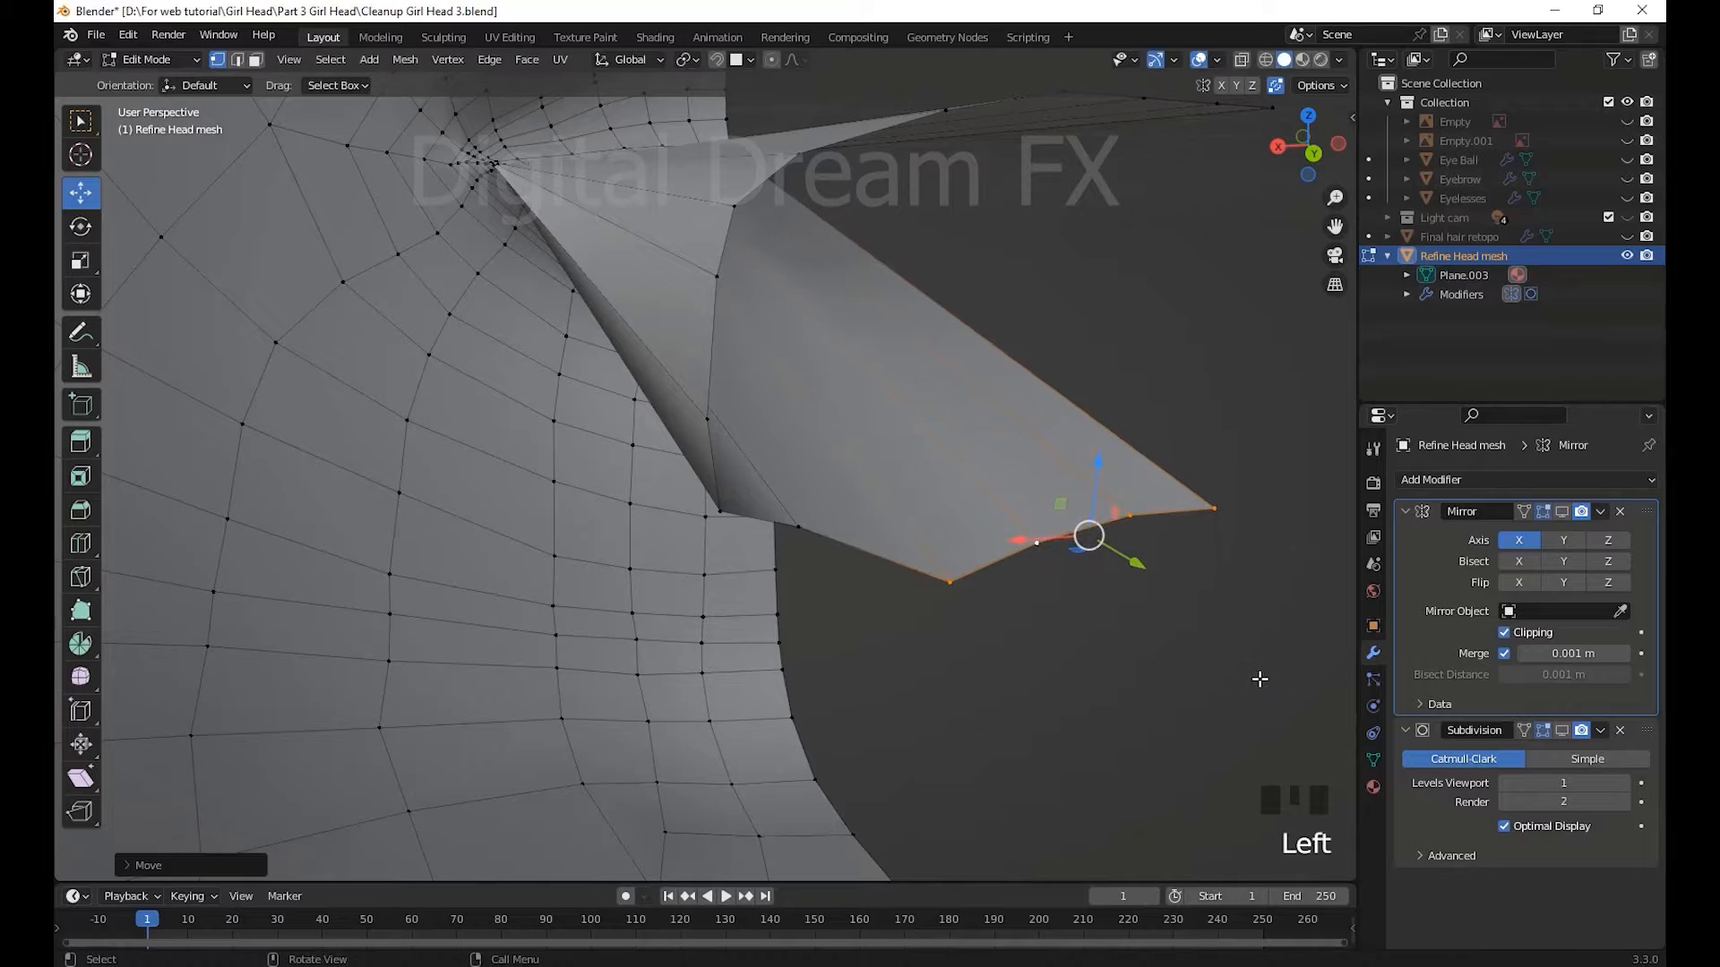
pyautogui.moveTo(1261, 680); pyautogui.dragTo(1014, 433)
pyautogui.moveTo(1140, 450); pyautogui.dragTo(1152, 531)
pyautogui.moveTo(1254, 699); pyautogui.dragTo(1086, 488)
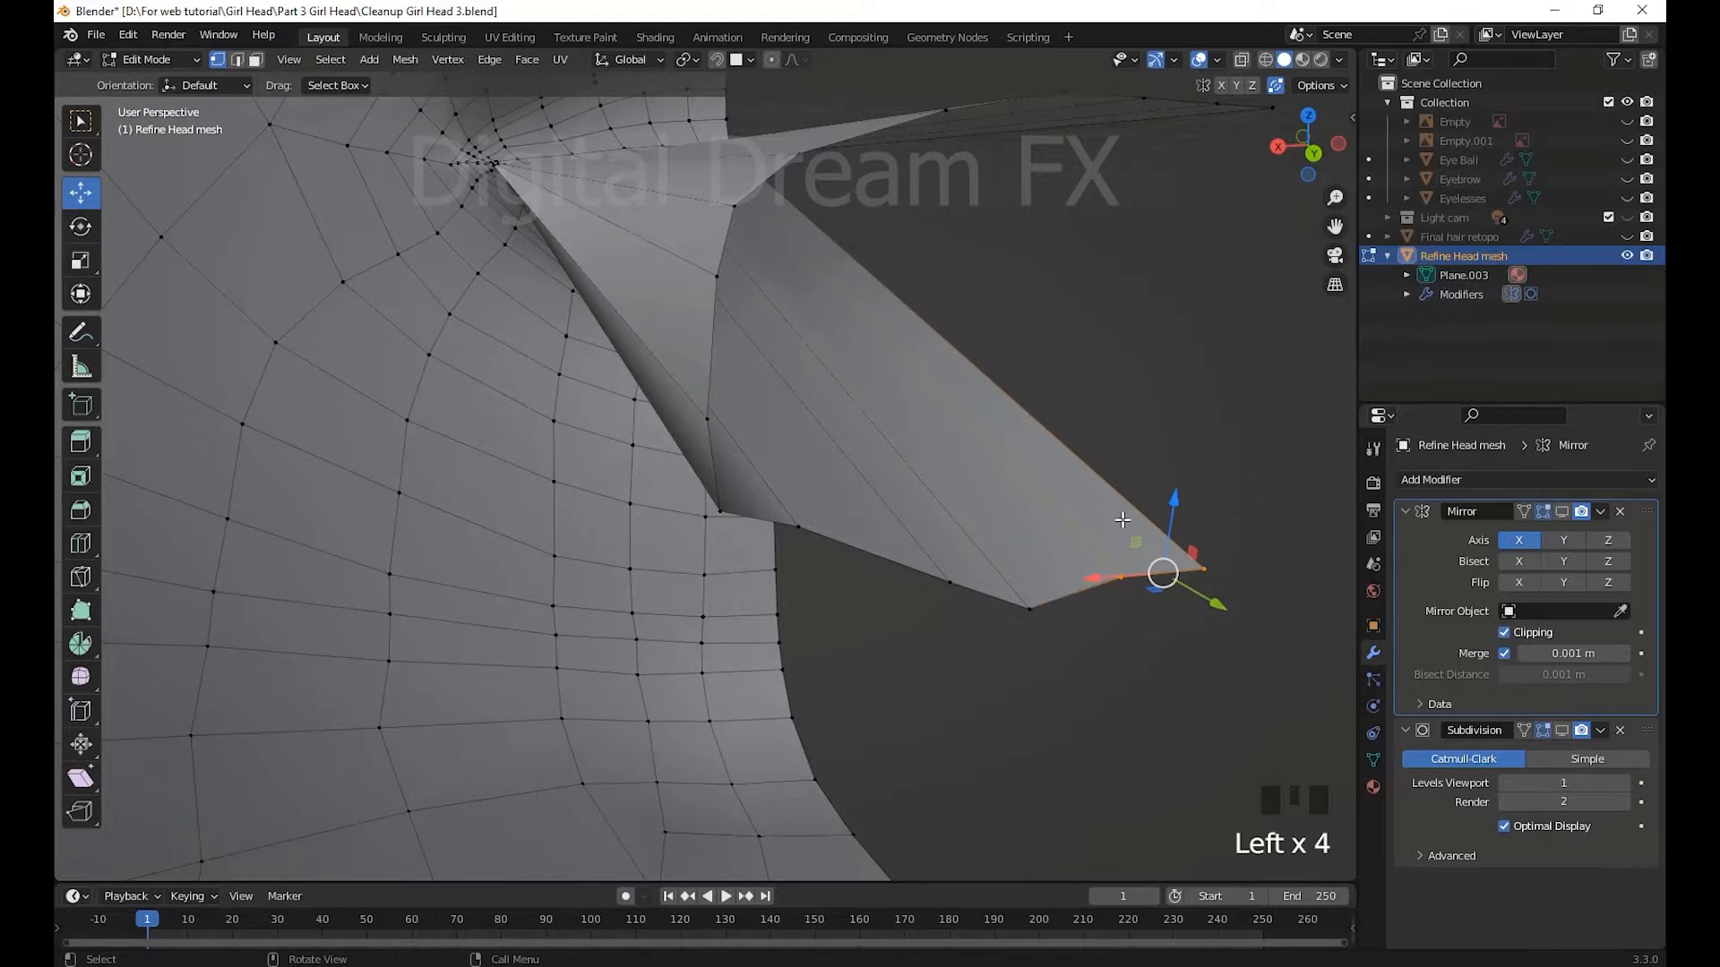
pyautogui.moveTo(1176, 542); pyautogui.dragTo(1176, 542)
pyautogui.moveTo(1176, 542); pyautogui.dragTo(1024, 607, button='middle')
pyautogui.scroll(2, 838, 480)
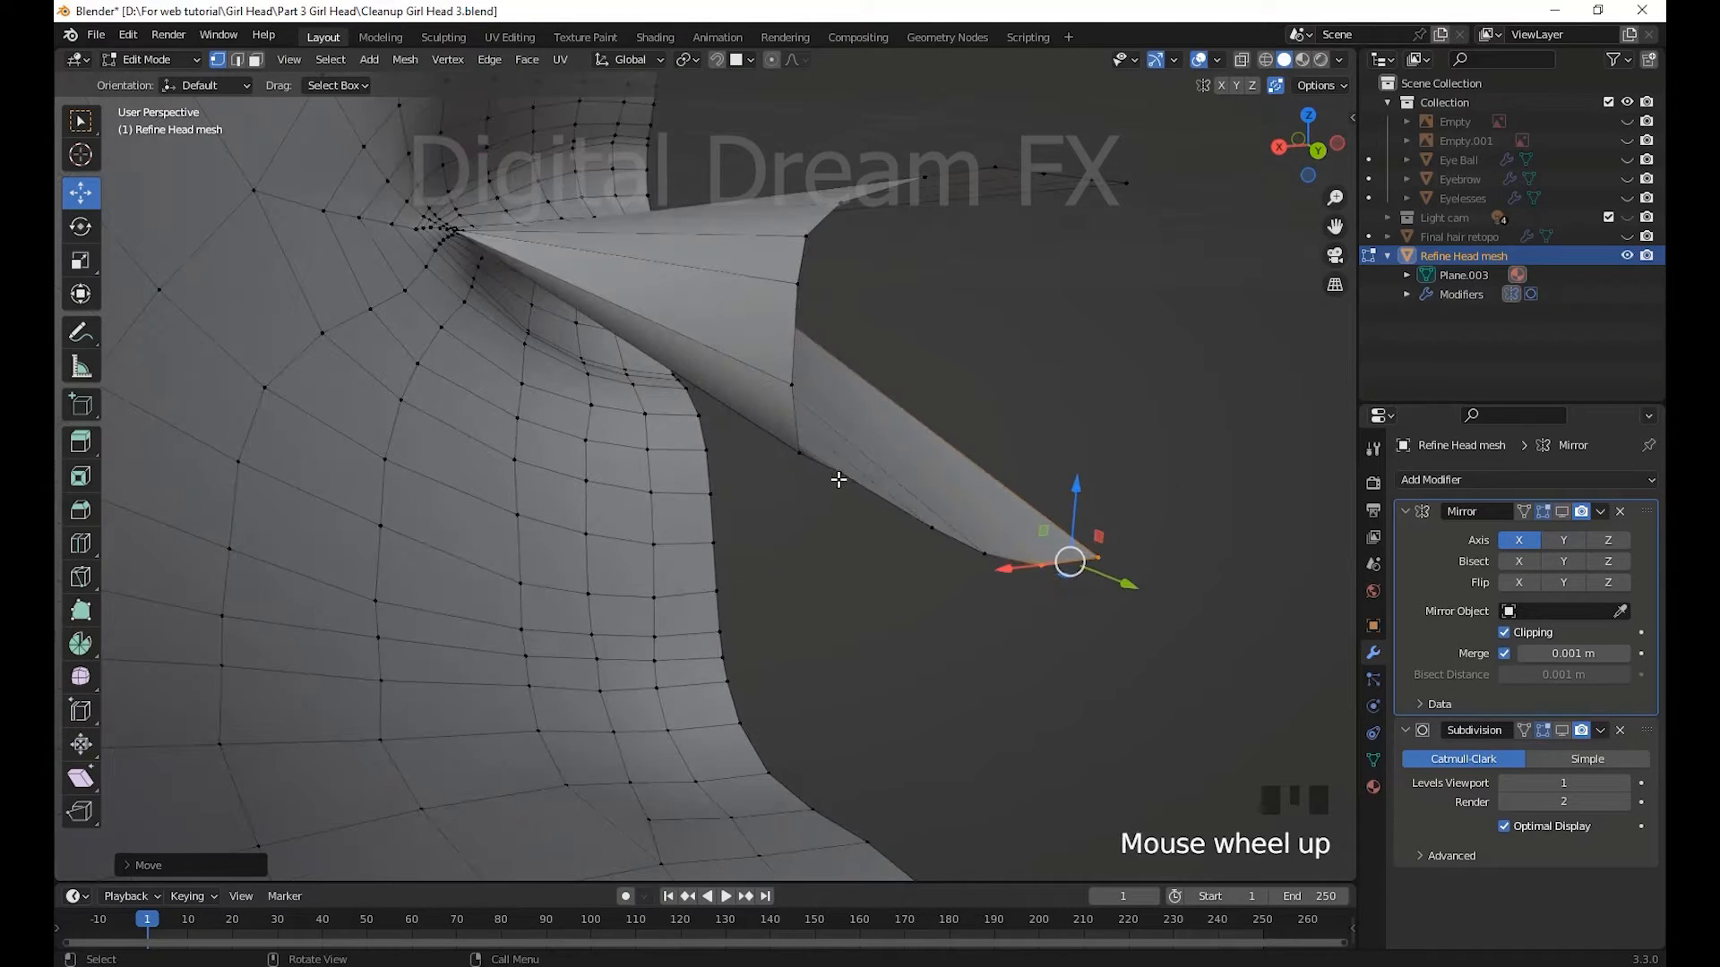
# - Reposition the side and upper corner vertices at the rear of the mouth cavity for a smoother curve
pyautogui.moveTo(939, 481); pyautogui.dragTo(939, 482)
pyautogui.moveTo(938, 482); pyautogui.dragTo(939, 499, button='middle')
pyautogui.click(968, 454)
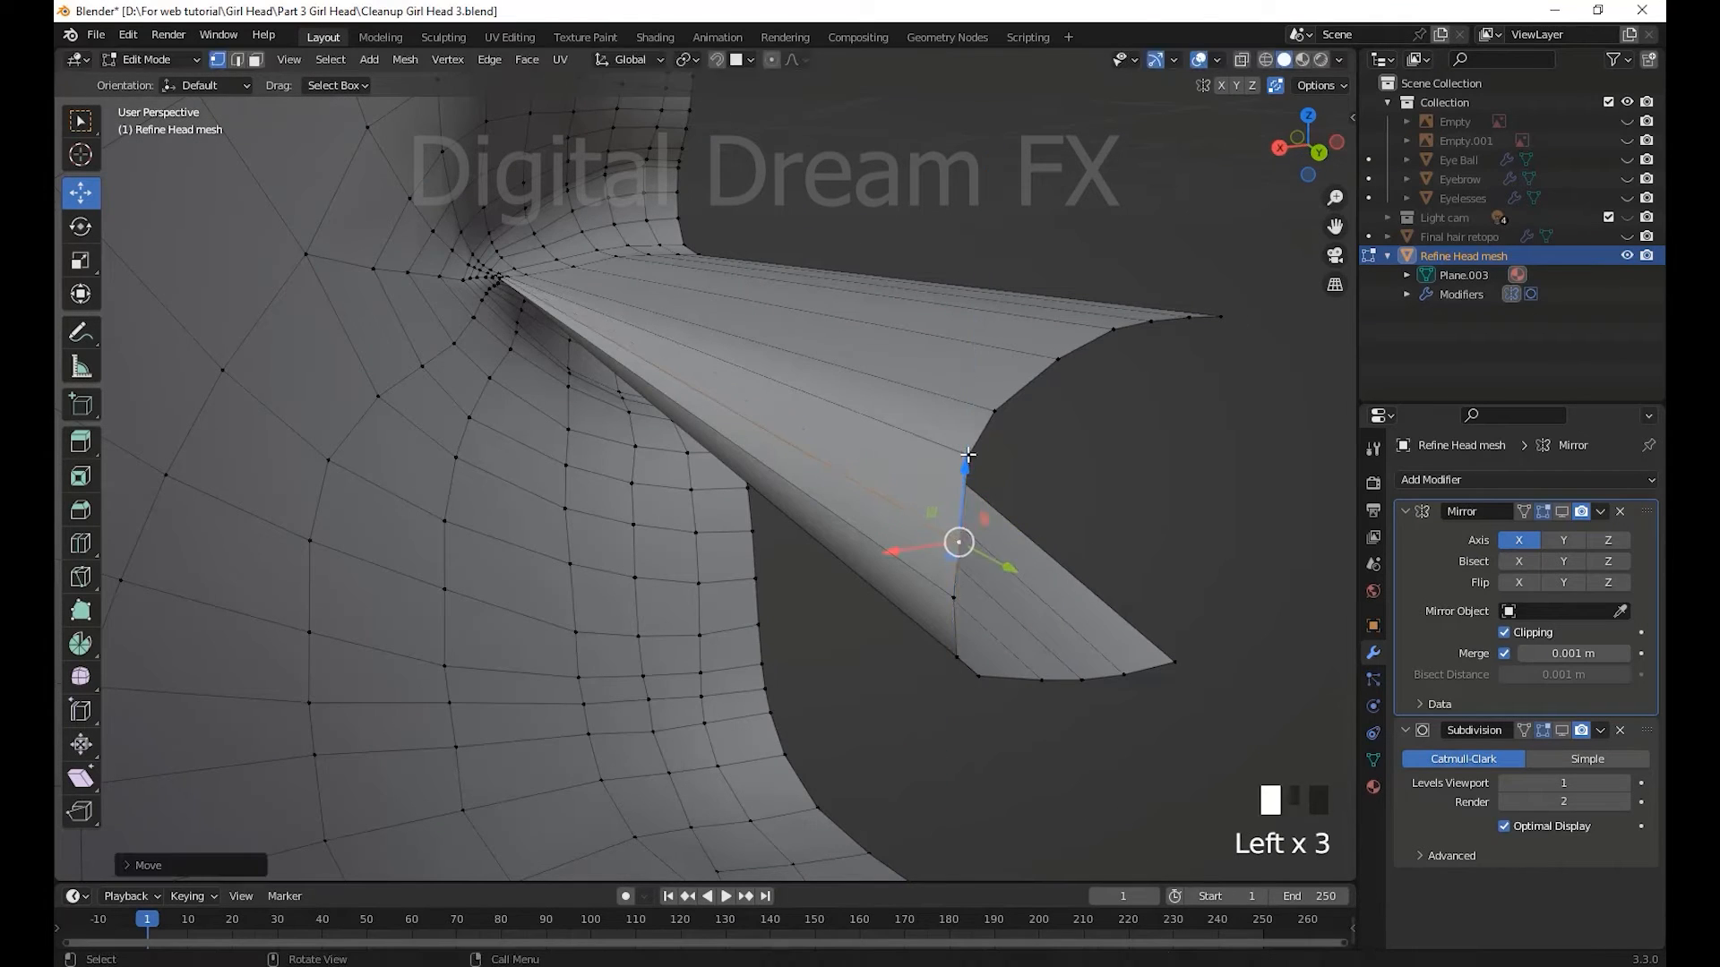
pyautogui.click(994, 411)
pyautogui.moveTo(974, 435); pyautogui.dragTo(1035, 433)
# - Add a loop cut around the mouth cavity and slide it close to the lips
pyautogui.moveTo(1035, 439); pyautogui.dragTo(836, 385, button='middle')
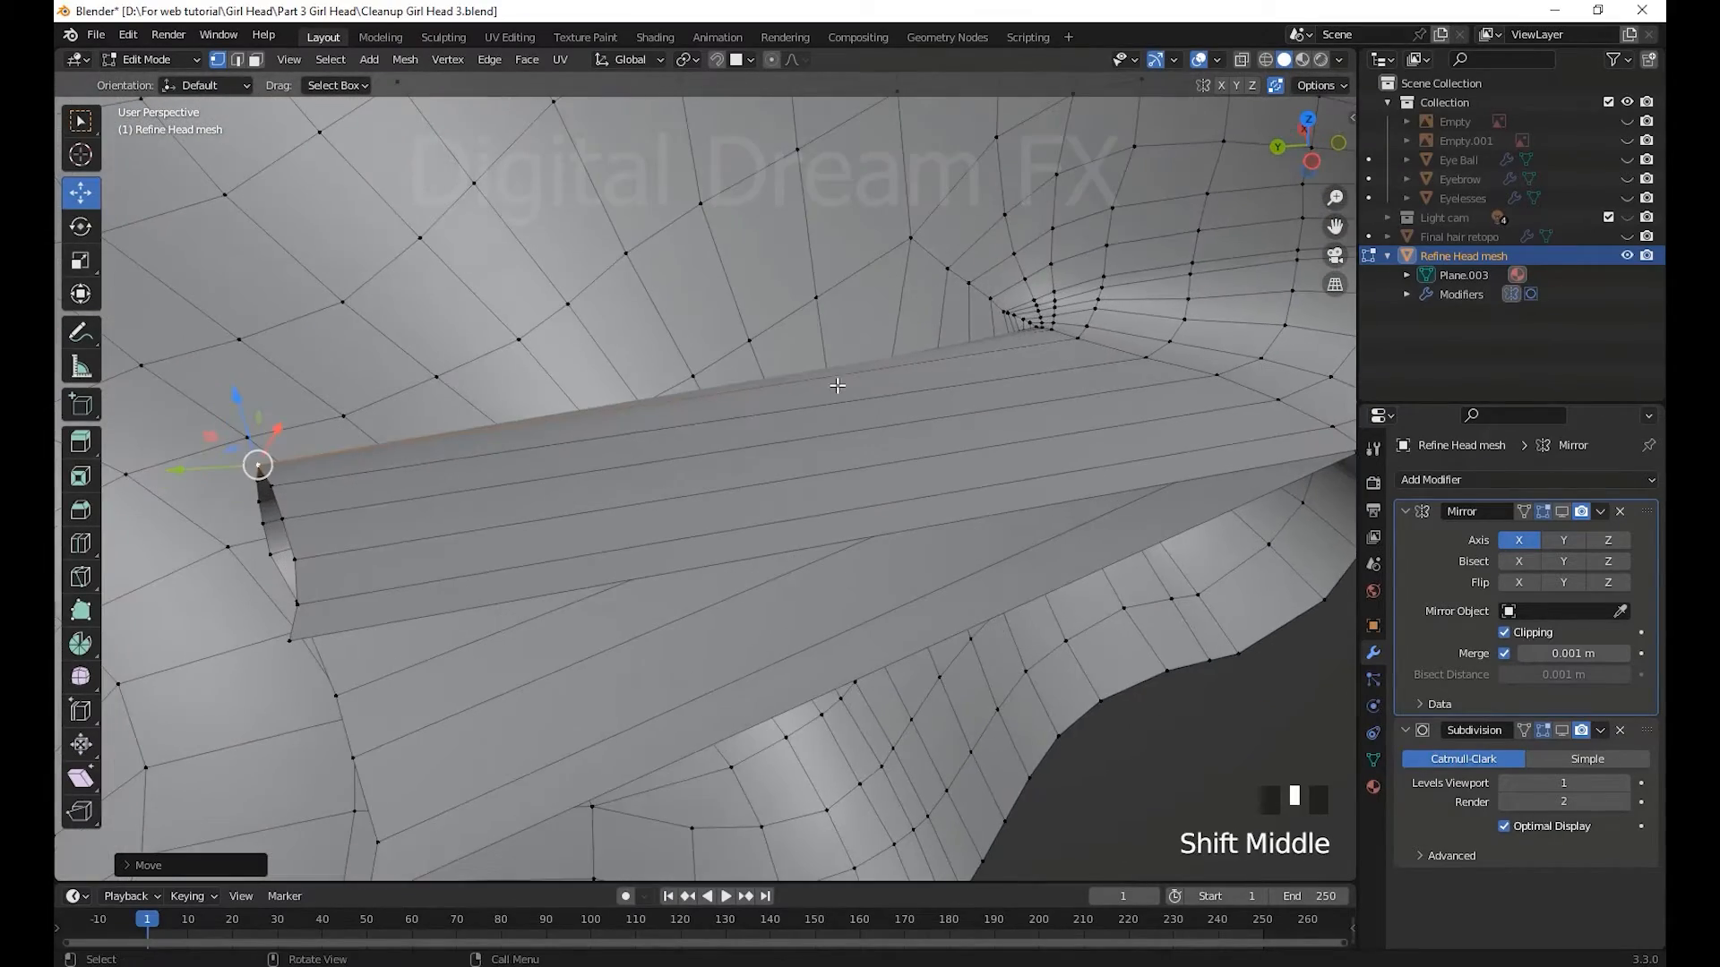
pyautogui.click(804, 472)
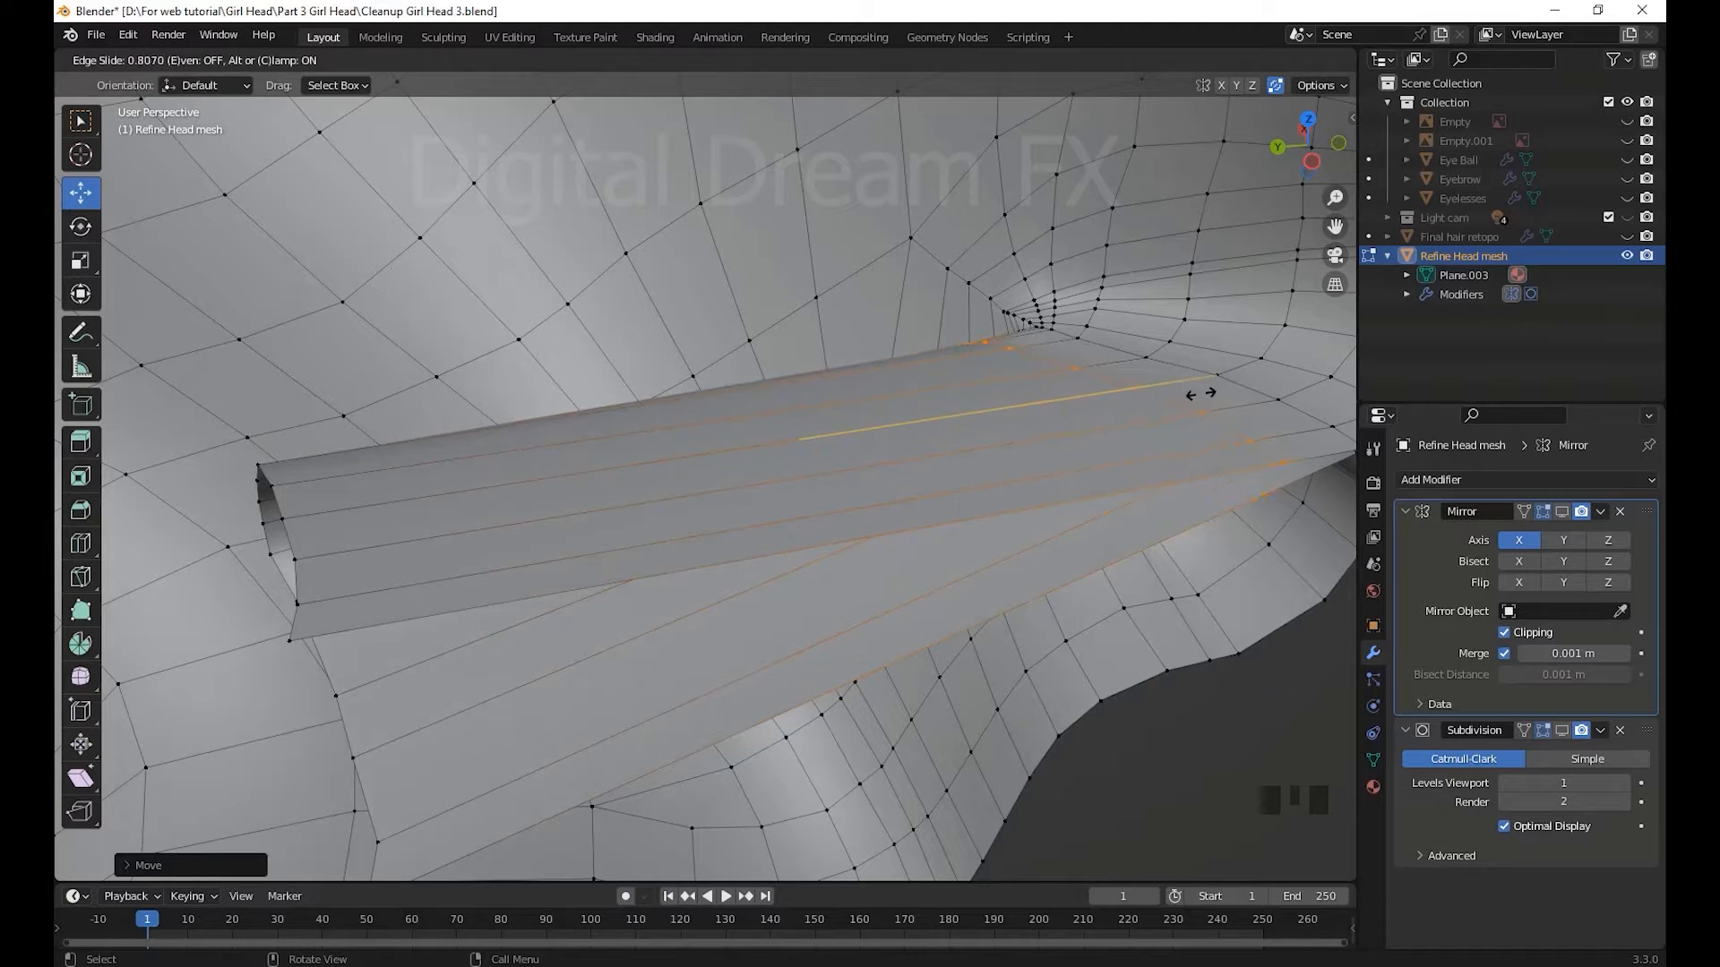
pyautogui.click(1243, 383)
pyautogui.moveTo(1243, 384); pyautogui.dragTo(958, 633, button='middle')
# - Raise the upper part of the new loop behind the lip along Z and shift it slightly along Y
pyautogui.rightClick(932, 589)
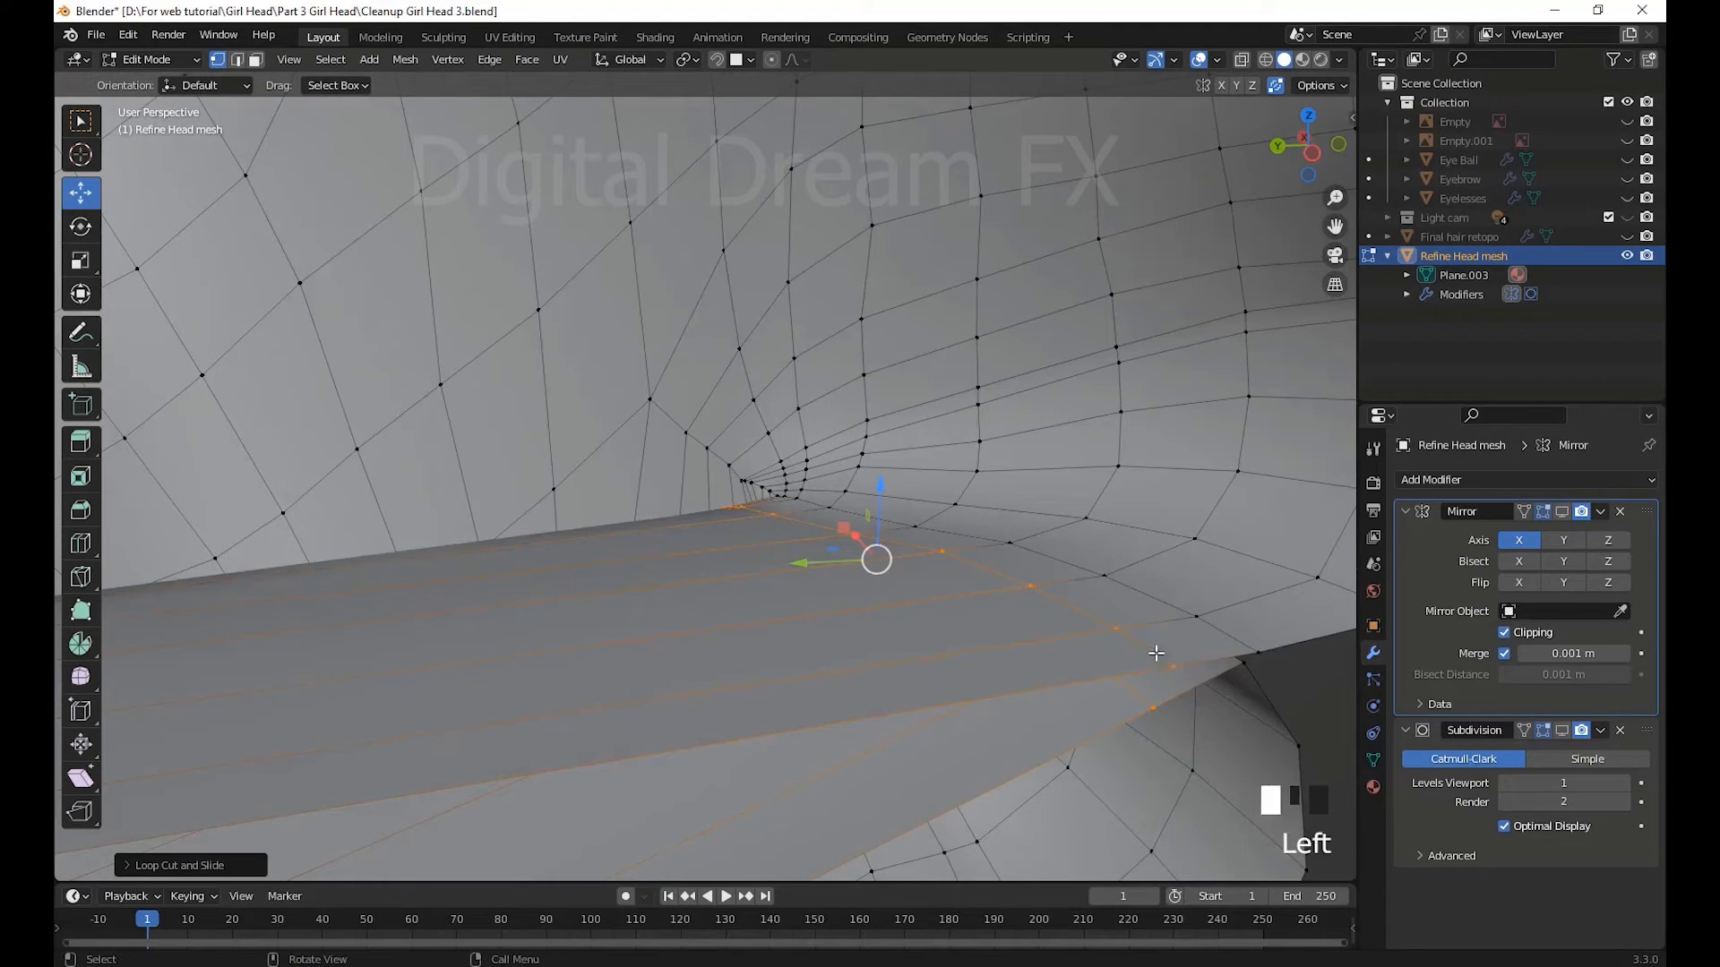
pyautogui.moveTo(1012, 513); pyautogui.dragTo(1025, 379)
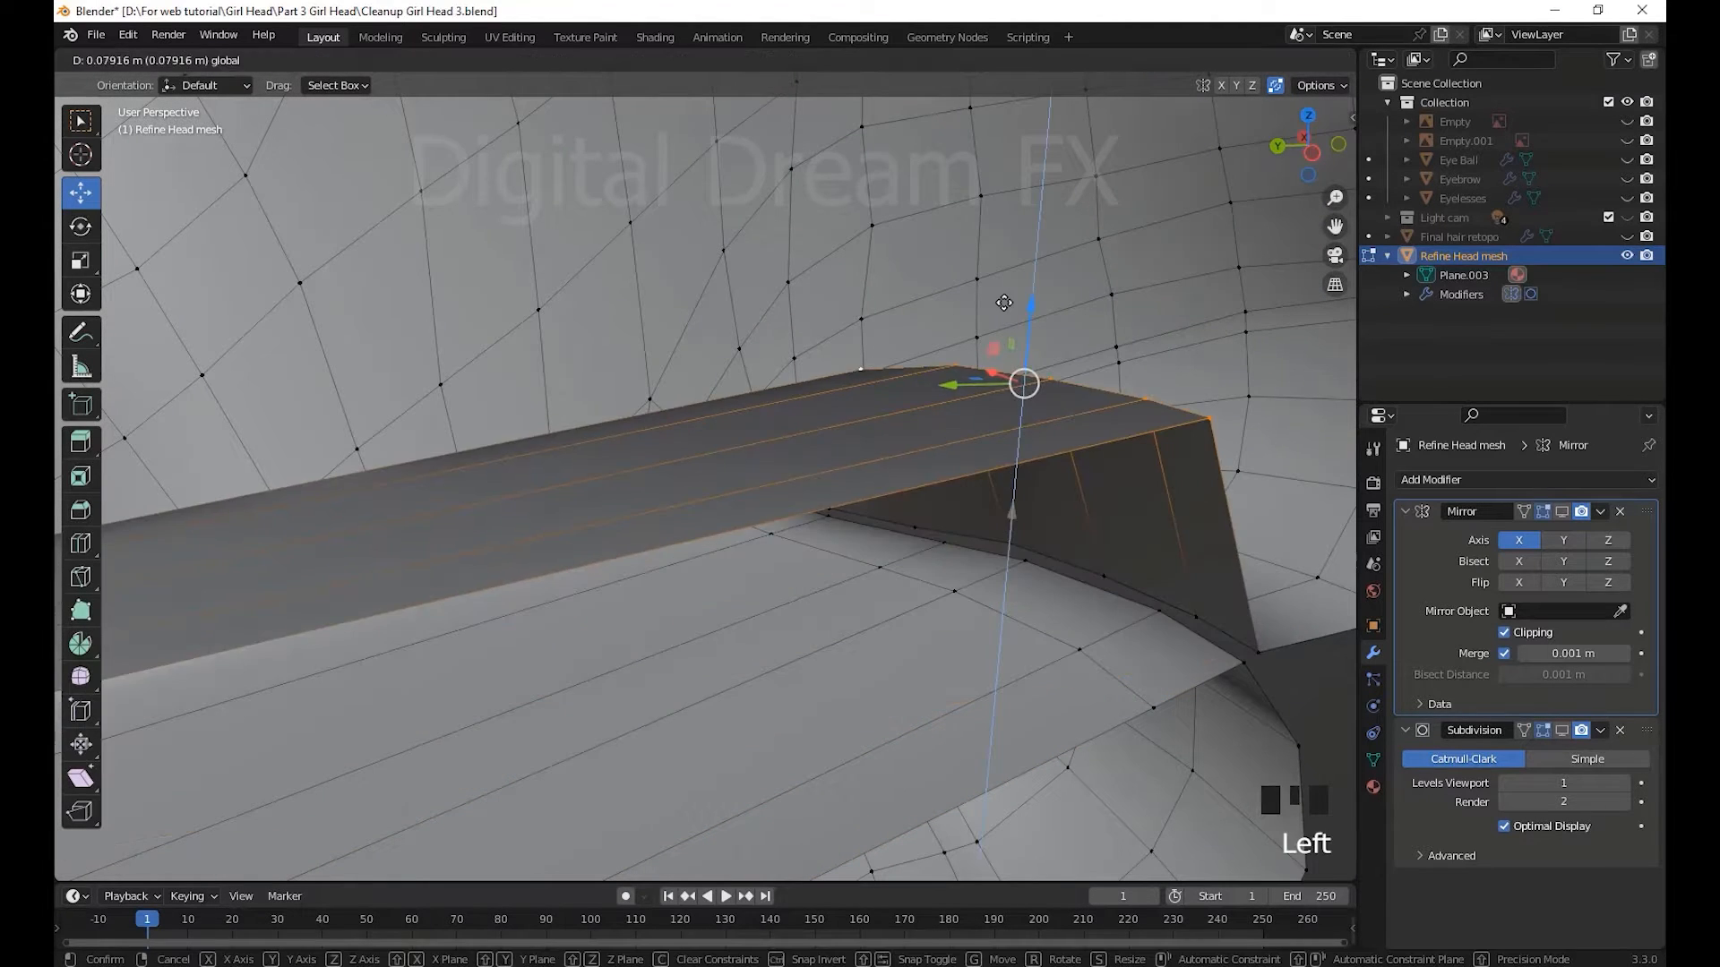
pyautogui.moveTo(1024, 380); pyautogui.dragTo(743, 286, button='middle')
pyautogui.moveTo(716, 283); pyautogui.dragTo(763, 284)
pyautogui.moveTo(763, 284); pyautogui.dragTo(809, 561, button='middle')
pyautogui.scroll(2, 906, 472)
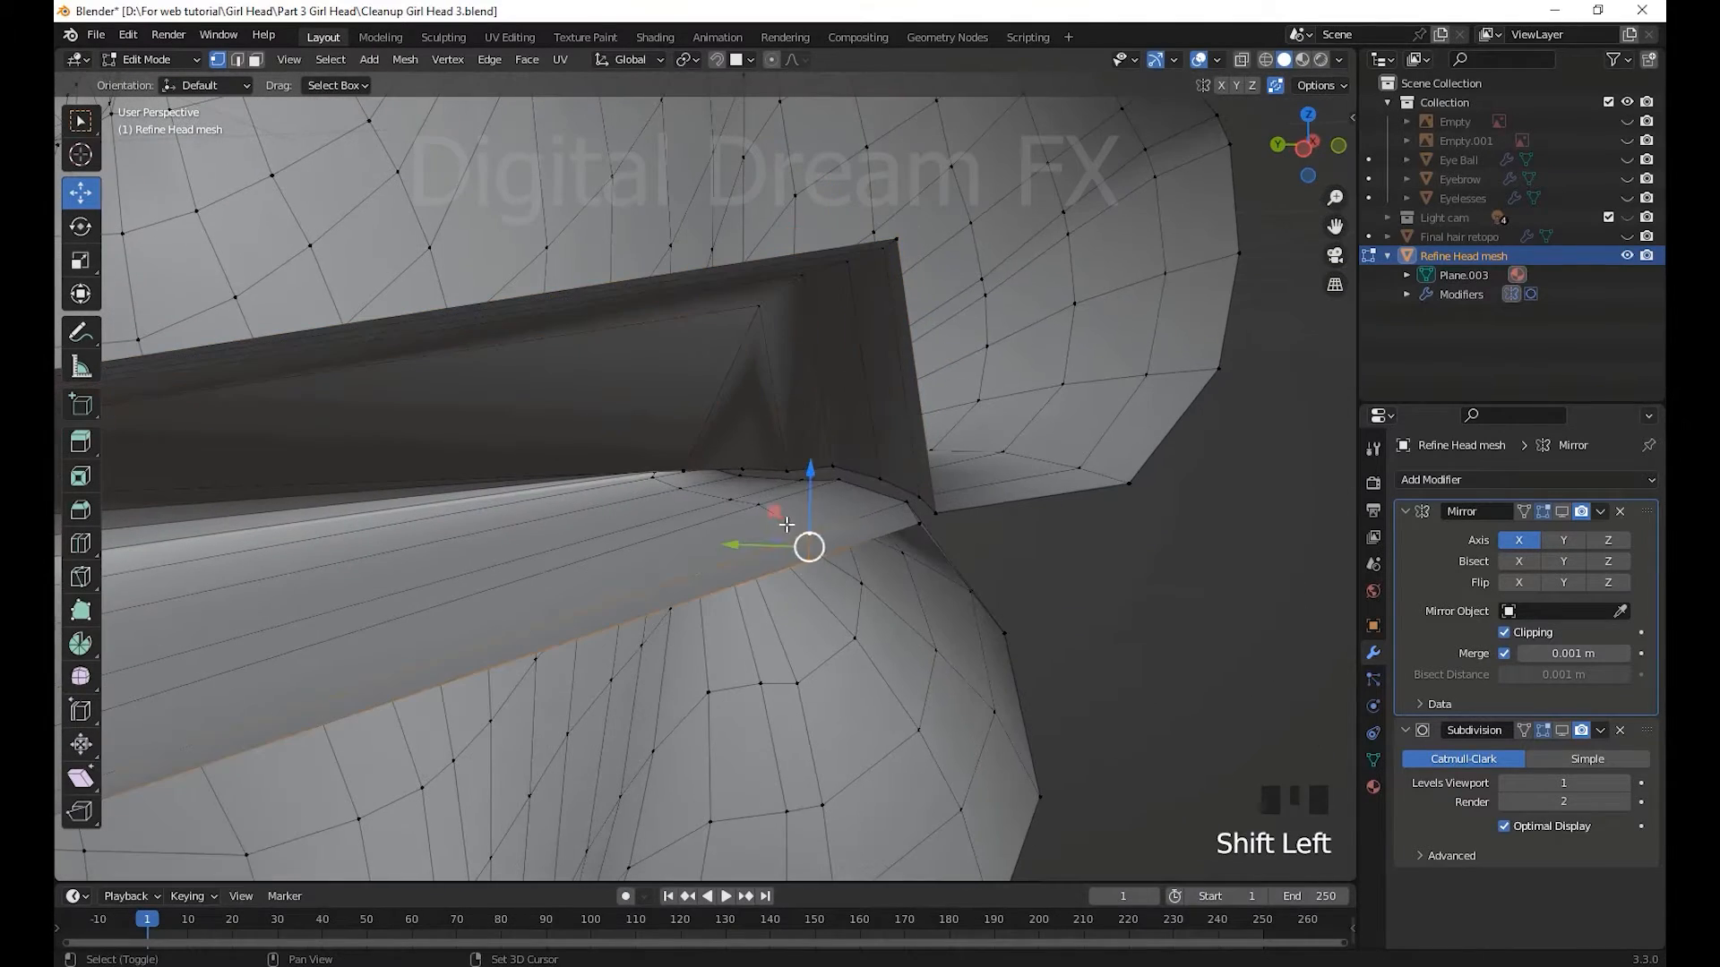
# - Lower the bottom vertices of the new loop along Z behind the lower lip
pyautogui.click(728, 499)
pyautogui.moveTo(767, 533); pyautogui.dragTo(764, 727)
pyautogui.moveTo(764, 727); pyautogui.dragTo(845, 584, button='middle')
pyautogui.moveTo(815, 436); pyautogui.dragTo(817, 578)
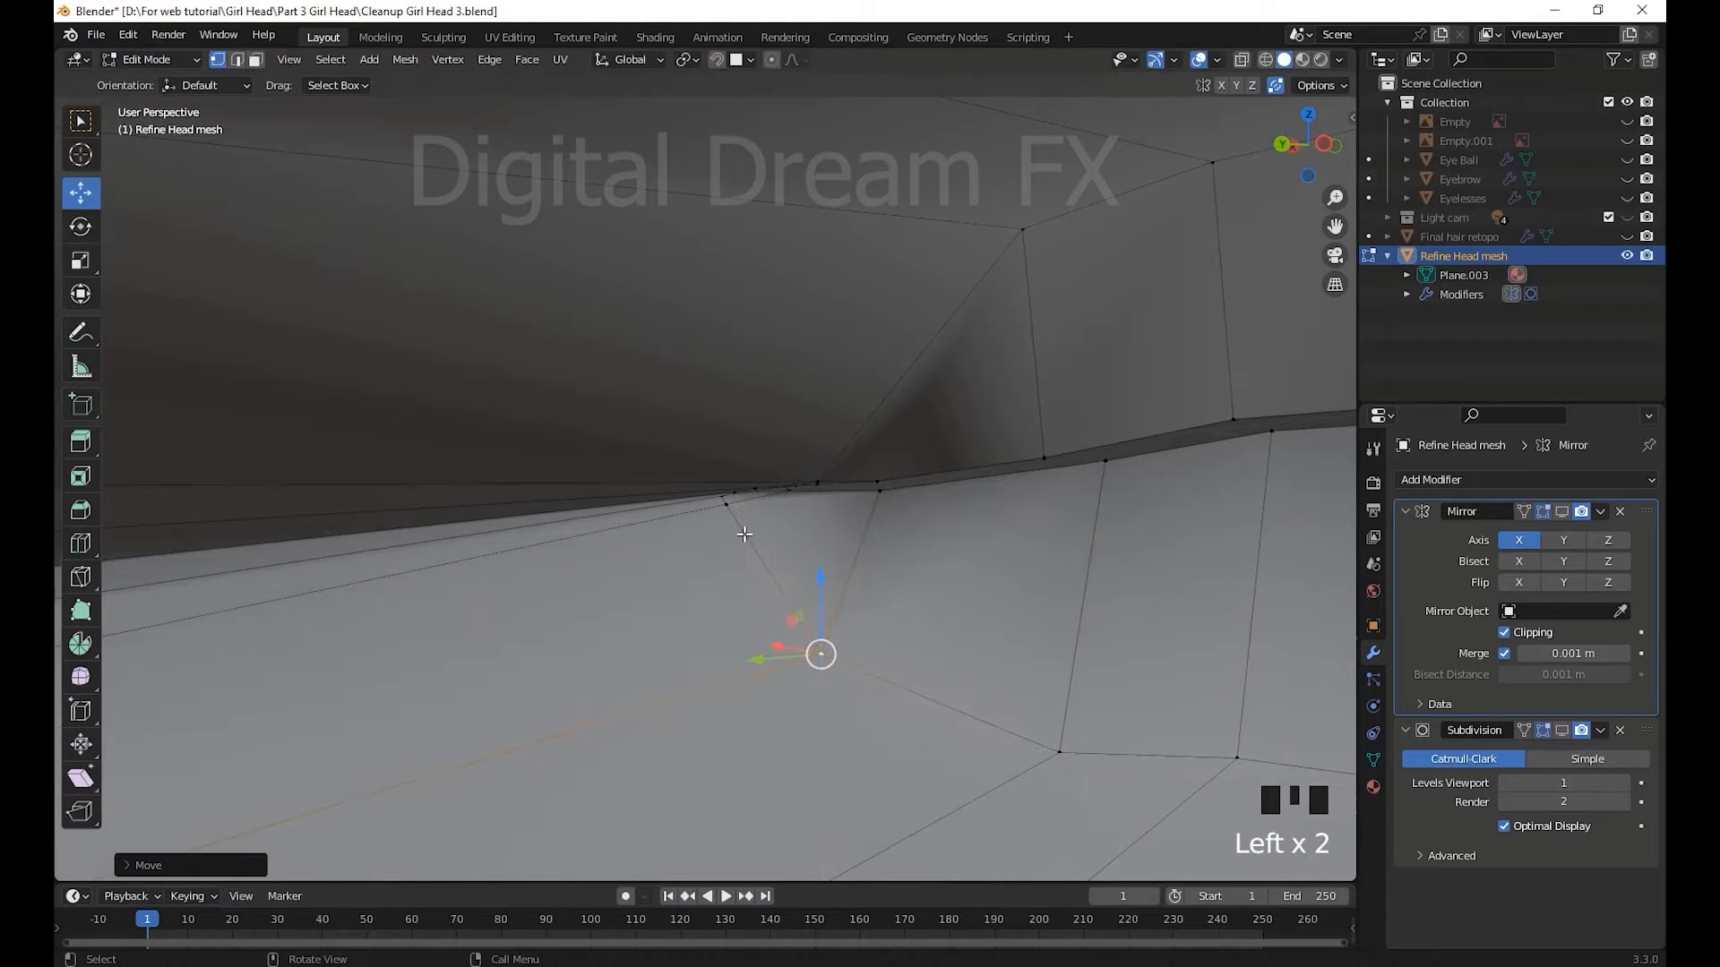
pyautogui.click(722, 491)
pyautogui.moveTo(722, 448); pyautogui.dragTo(722, 470)
pyautogui.moveTo(722, 470); pyautogui.dragTo(702, 438, button='middle')
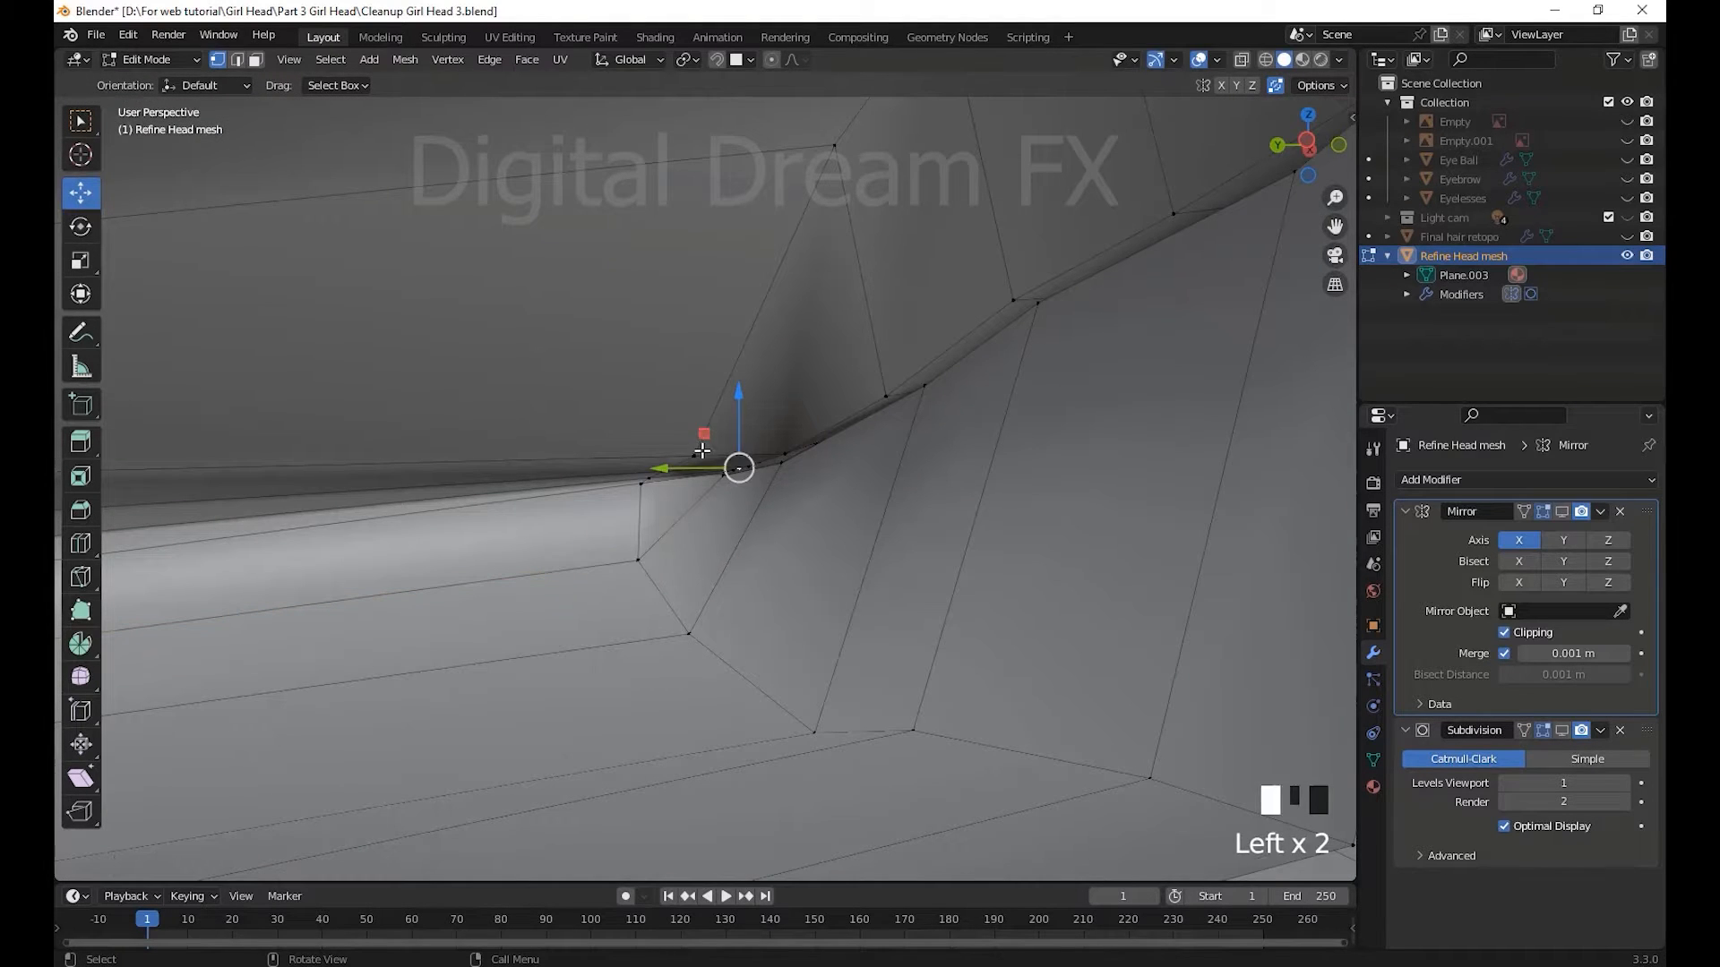
# - Raise the upper vertices of the loop one by one near the mouth corner along Z
pyautogui.click(701, 452)
pyautogui.moveTo(695, 385); pyautogui.dragTo(695, 267)
pyautogui.moveTo(698, 477); pyautogui.dragTo(722, 512, button='middle')
pyautogui.keyDown('shift'); pyautogui.moveTo(722, 512); pyautogui.dragTo(689, 448, button='middle'); pyautogui.keyUp('shift')
pyautogui.click(644, 400)
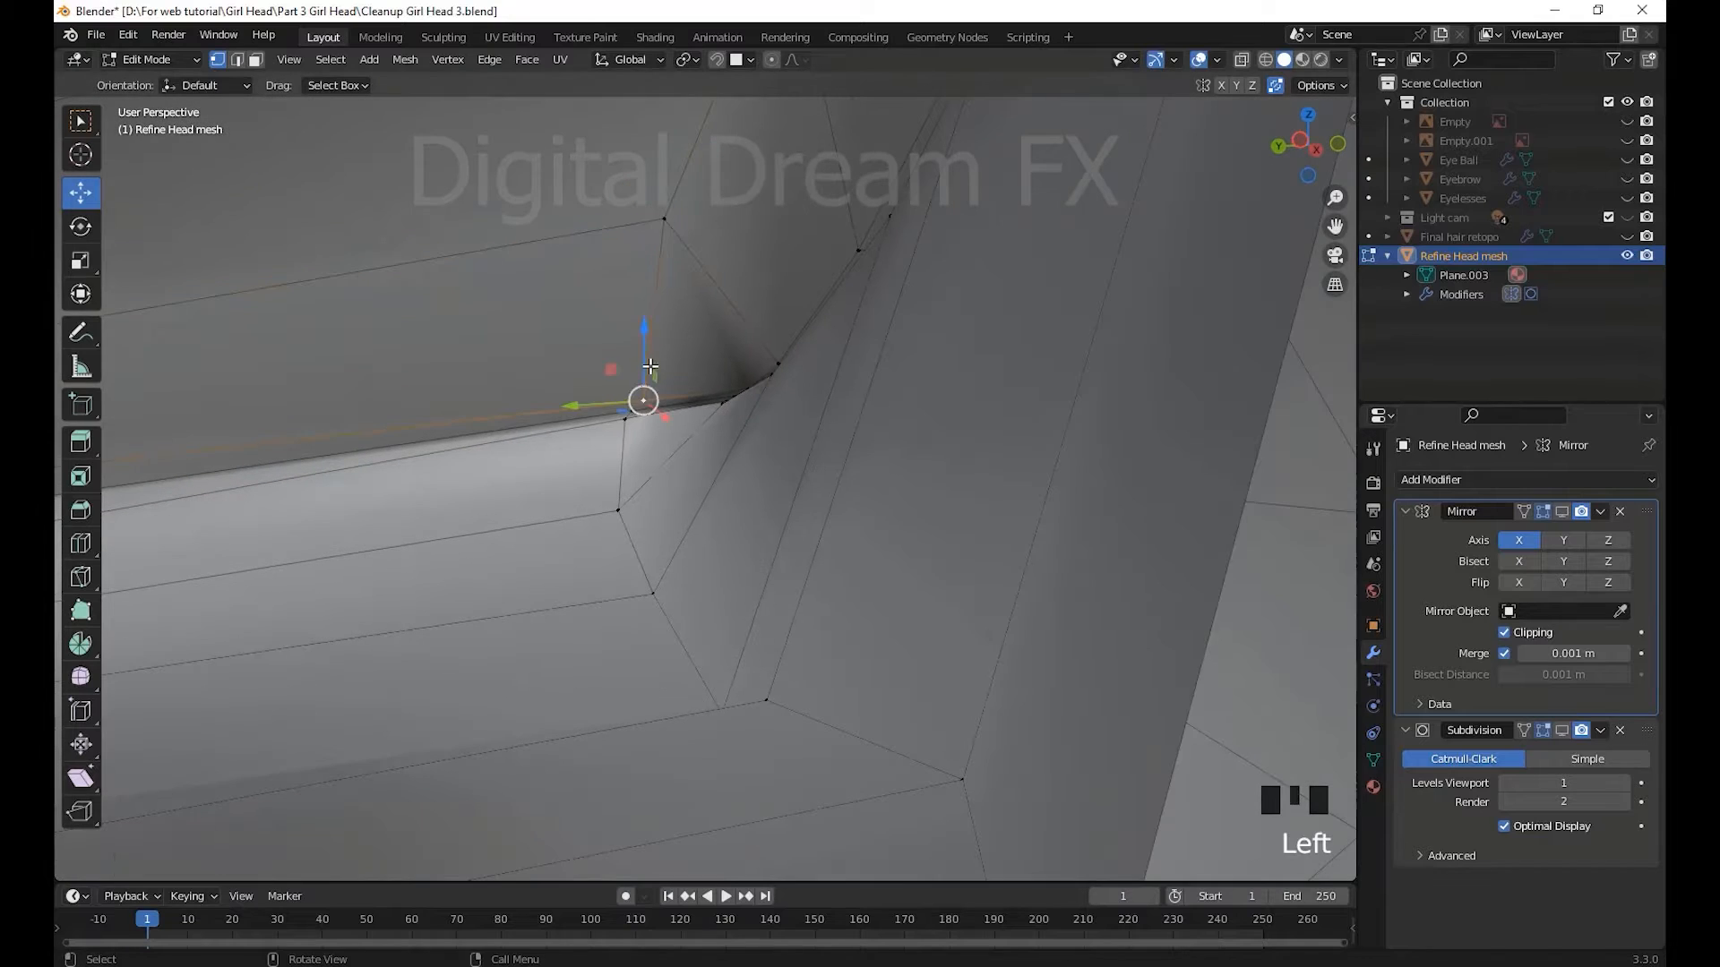
pyautogui.moveTo(651, 366); pyautogui.dragTo(650, 295)
pyautogui.moveTo(634, 358); pyautogui.dragTo(634, 326)
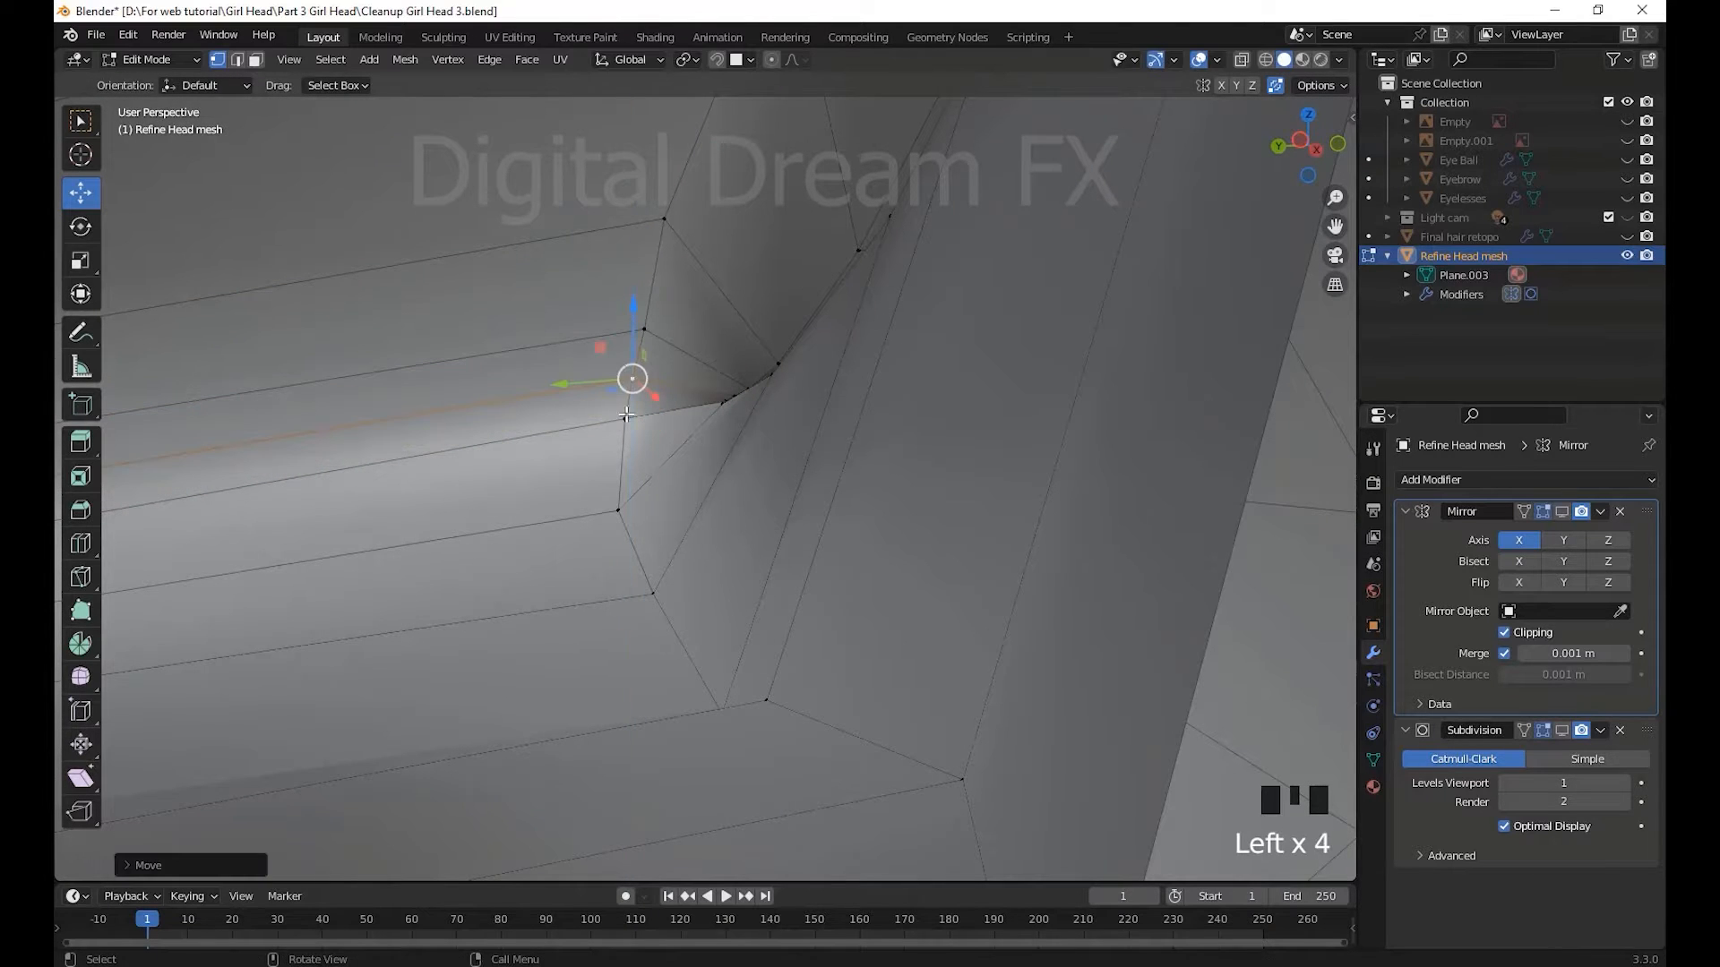
# - Adjust the lower loop vertices beside the mouth corner to even out the cavity's curve
pyautogui.click(623, 425)
pyautogui.moveTo(788, 573); pyautogui.dragTo(873, 685, button='middle')
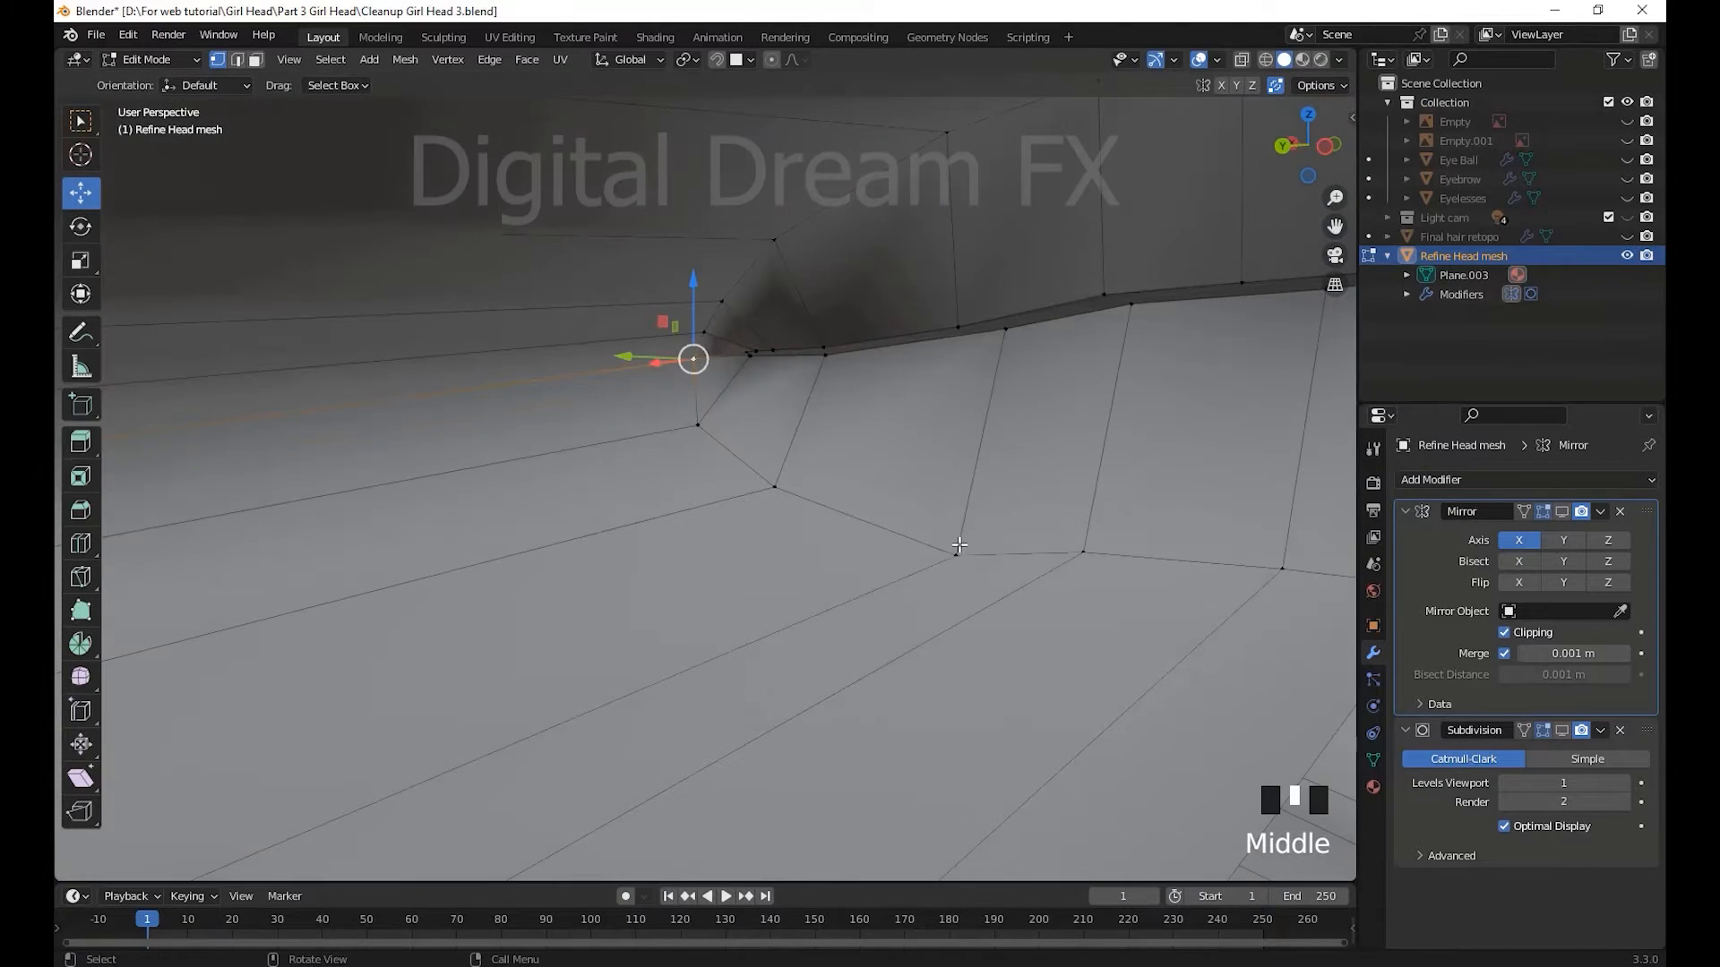
pyautogui.click(958, 548)
pyautogui.moveTo(955, 479); pyautogui.dragTo(943, 460)
pyautogui.scroll(-4, 931, 502)
pyautogui.moveTo(914, 537); pyautogui.dragTo(854, 585, button='middle')
pyautogui.scroll(3, 710, 622)
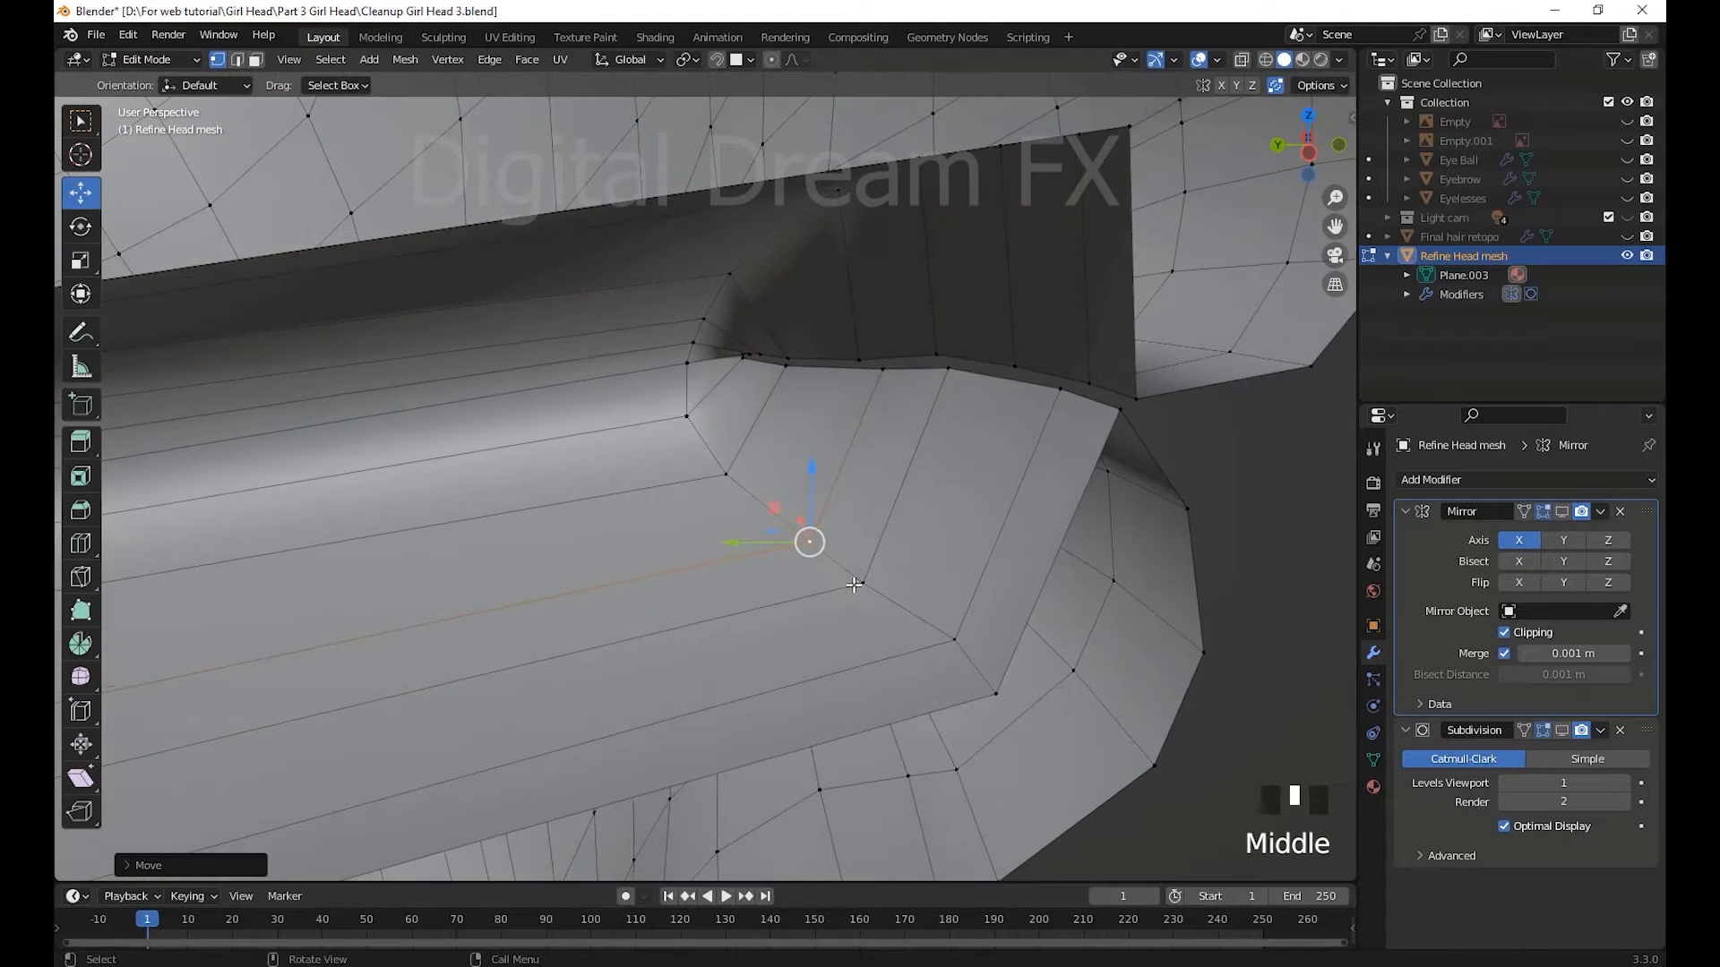
# - Shift the lower vertices of the loop beside the mouth corner one by one along Y to smooth the cavity's curve
pyautogui.moveTo(975, 707); pyautogui.dragTo(806, 618, button='middle')
pyautogui.moveTo(797, 616); pyautogui.dragTo(824, 609)
pyautogui.click(709, 478)
pyautogui.moveTo(637, 475); pyautogui.dragTo(683, 472)
pyautogui.click(678, 418)
pyautogui.moveTo(613, 414); pyautogui.dragTo(624, 363)
pyautogui.click(679, 365)
pyautogui.moveTo(687, 291); pyautogui.dragTo(687, 303)
pyautogui.scroll(-1, 726, 469)
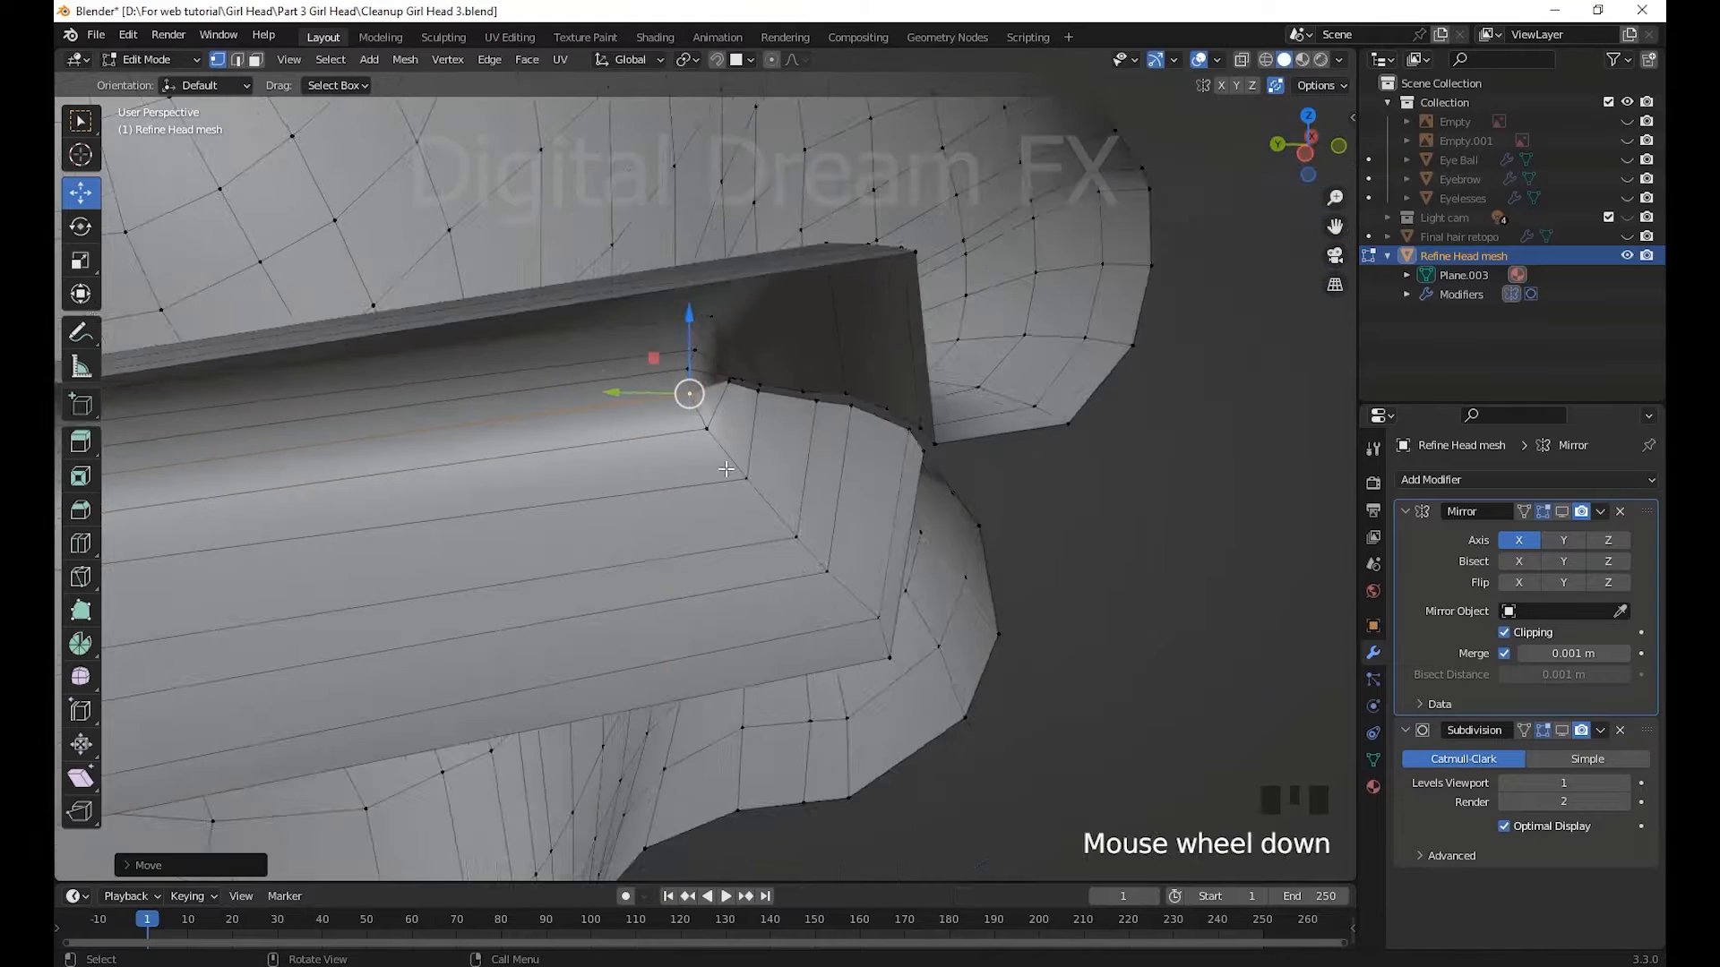
# - Select the two adjacent loop vertices at the inner mouth corner and raise them along Z
pyautogui.moveTo(726, 469); pyautogui.dragTo(737, 528, button='middle')
pyautogui.keyDown('shift'); pyautogui.moveTo(736, 529); pyautogui.dragTo(789, 537, button='middle'); pyautogui.keyUp('shift')
pyautogui.click(723, 446)
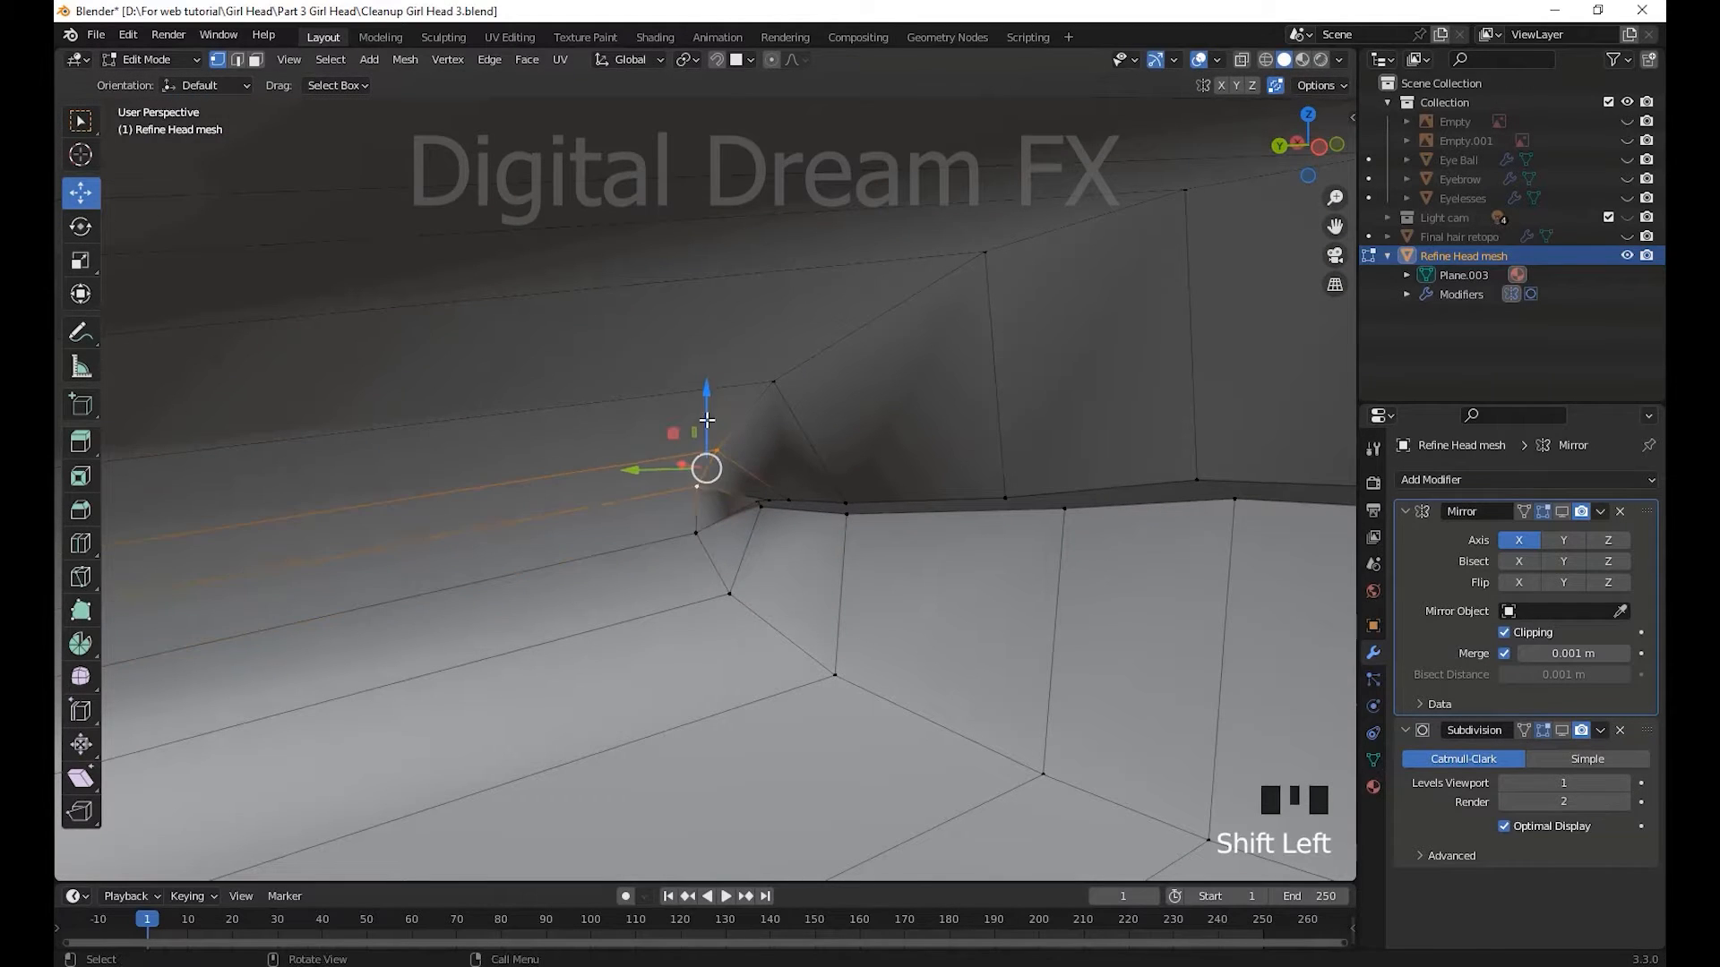
pyautogui.moveTo(707, 420); pyautogui.dragTo(787, 385)
# - Add a loop cut midway along the mouth cavity and scale it up so the cavity bulges outward
pyautogui.scroll(-2, 860, 568)
pyautogui.moveTo(859, 567); pyautogui.dragTo(1111, 349, button='middle')
pyautogui.scroll(1, 895, 502)
pyautogui.scroll(-3, 1009, 626)
pyautogui.keyDown('shift'); pyautogui.moveTo(1009, 626); pyautogui.dragTo(977, 546, button='middle'); pyautogui.keyUp('shift')
pyautogui.keyDown('shift'); pyautogui.moveTo(976, 546); pyautogui.dragTo(893, 576, button='middle'); pyautogui.keyUp('shift')
pyautogui.scroll(3, 858, 572)
pyautogui.rightClick(636, 495)
pyautogui.scroll(-3, 636, 495)
pyautogui.click(781, 568)
pyautogui.keyDown('shift'); pyautogui.moveTo(1220, 747); pyautogui.dragTo(1142, 725, button='middle'); pyautogui.keyUp('shift')
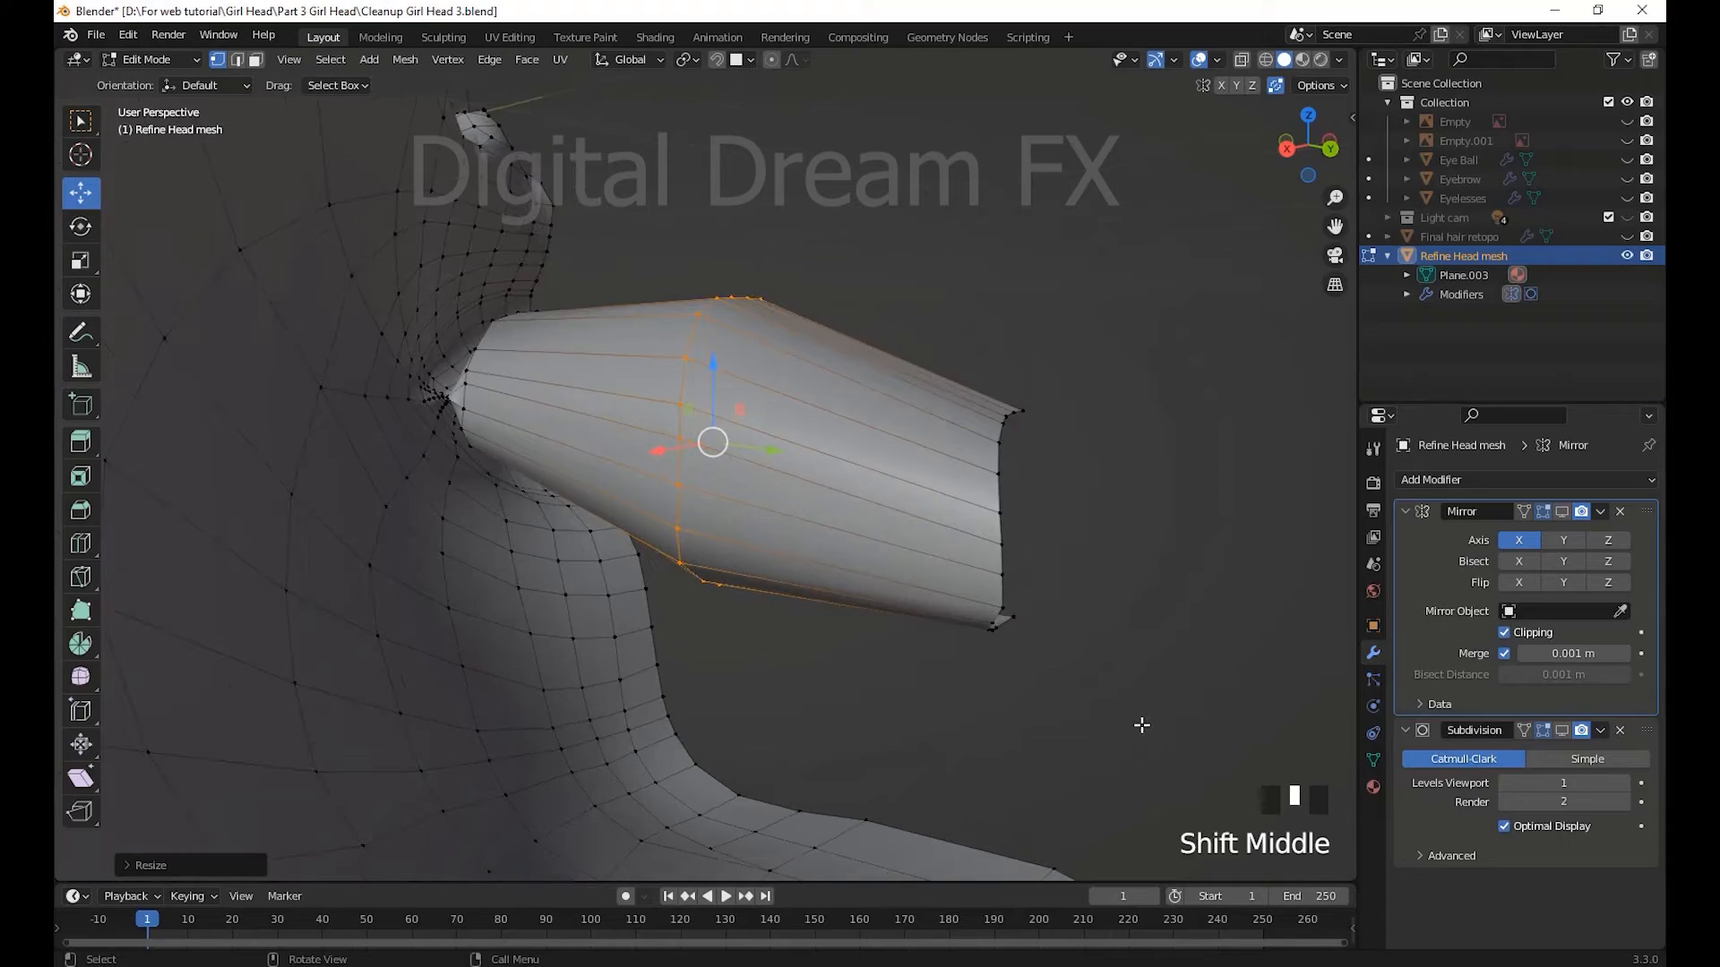
# - Select the open rear edge loop of the cavity and scale it along Z
pyautogui.keyDown('alt'); pyautogui.click(1005, 562); pyautogui.keyUp('alt')
pyautogui.moveTo(1040, 588); pyautogui.dragTo(627, 548, button='middle')
pyautogui.keyDown('shift'); pyautogui.moveTo(627, 548); pyautogui.dragTo(692, 494, button='middle'); pyautogui.keyUp('shift')
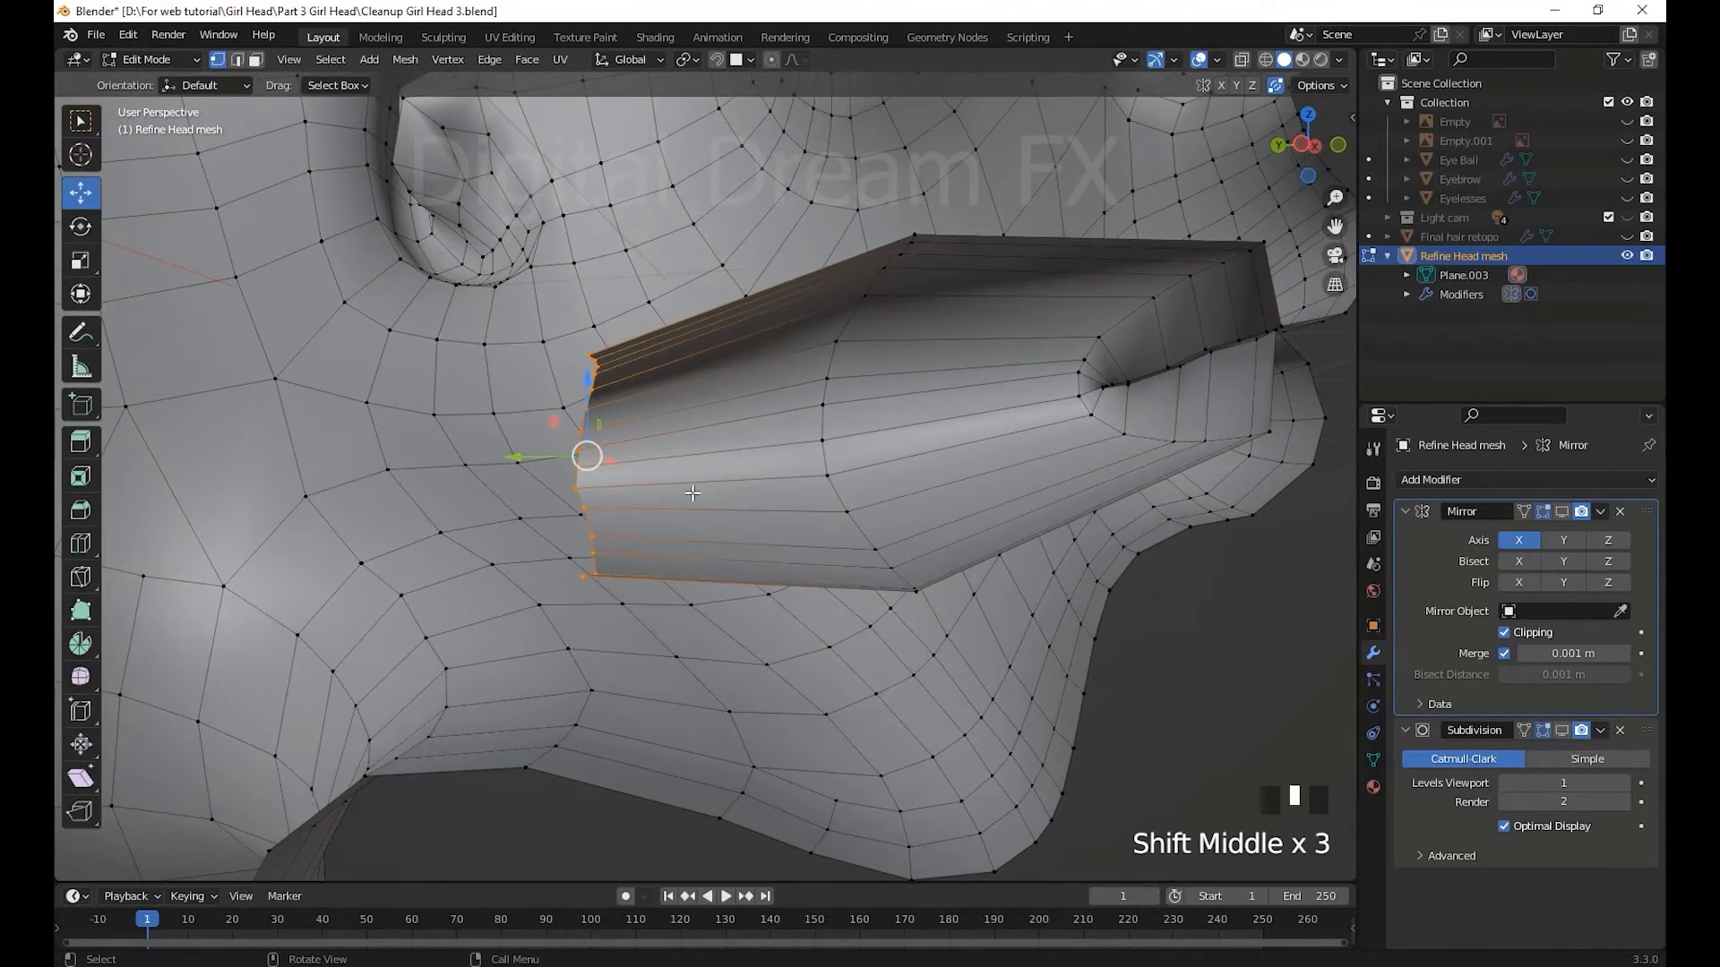
pyautogui.press('s')
pyautogui.press('z')
pyautogui.click(652, 443)
pyautogui.scroll(-3, 663, 448)
pyautogui.moveTo(832, 556); pyautogui.dragTo(573, 573, button='middle')
# - Turn on the Mirror modifier's viewport display from Object Mode, then return to editing the mesh
pyautogui.press('Tab')
pyautogui.scroll(-3, 876, 615)
pyautogui.moveTo(876, 615); pyautogui.dragTo(1289, 618, button='middle')
pyautogui.keyDown('shift'); pyautogui.moveTo(1289, 618); pyautogui.dragTo(1408, 658, button='middle'); pyautogui.keyUp('shift')
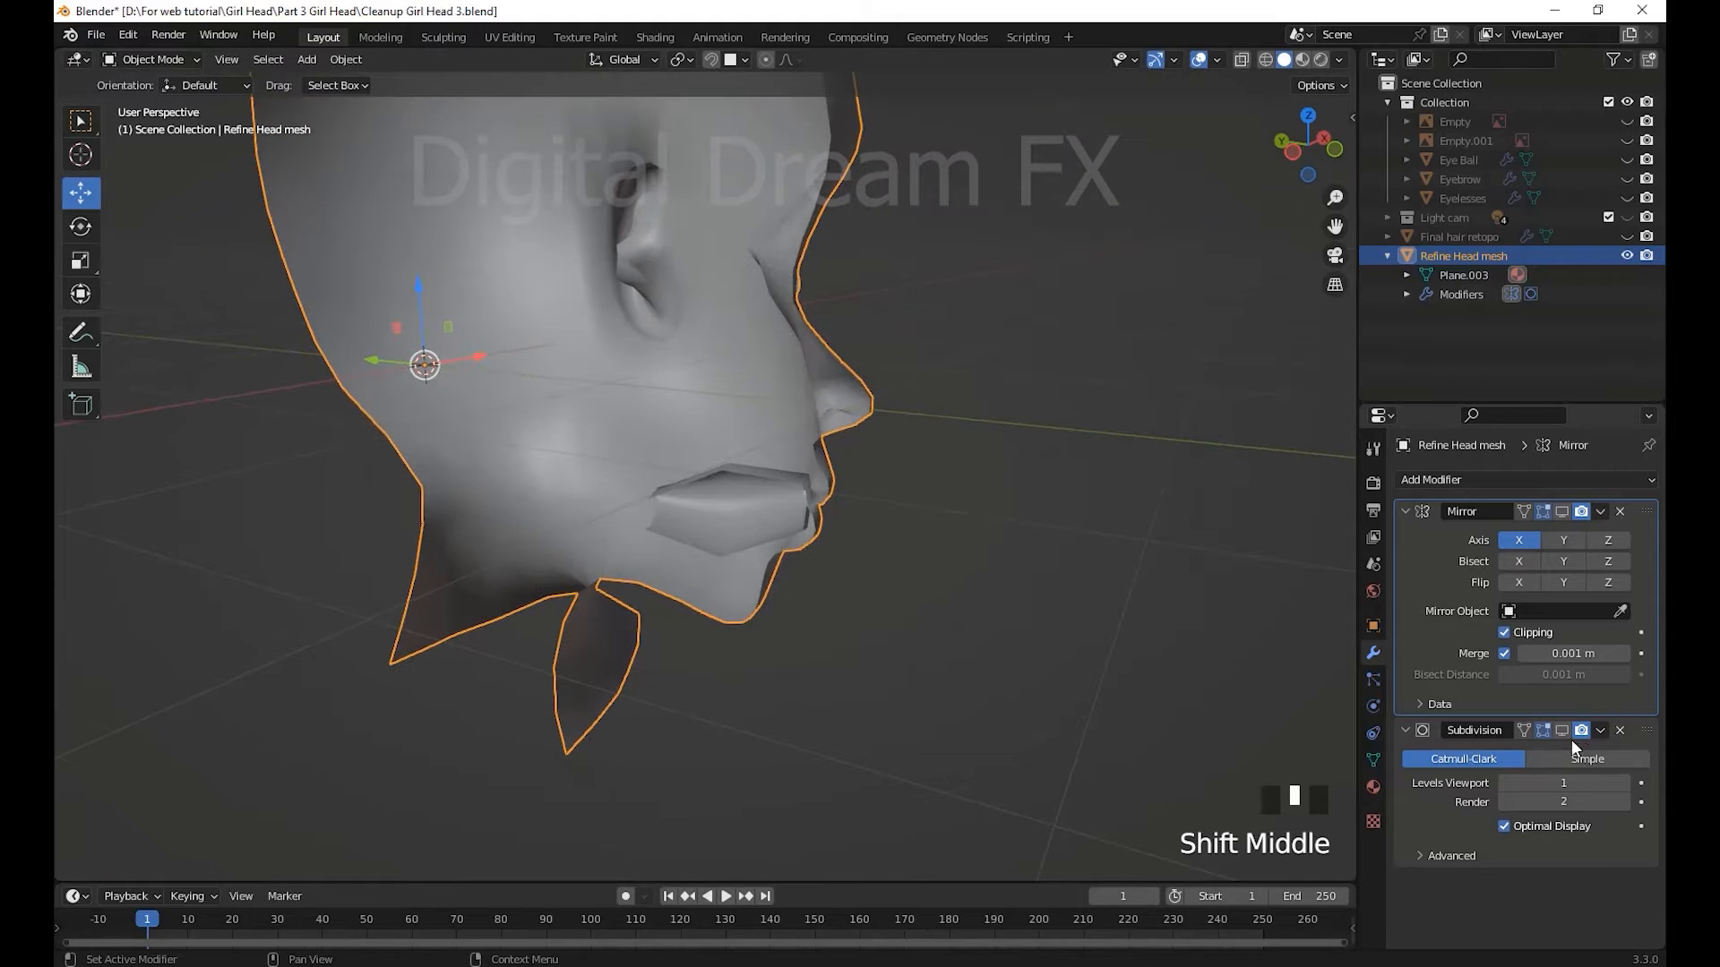
pyautogui.click(1564, 511)
pyautogui.scroll(-2, 880, 690)
pyautogui.moveTo(880, 690); pyautogui.dragTo(851, 484, button='middle')
pyautogui.press('Tab')
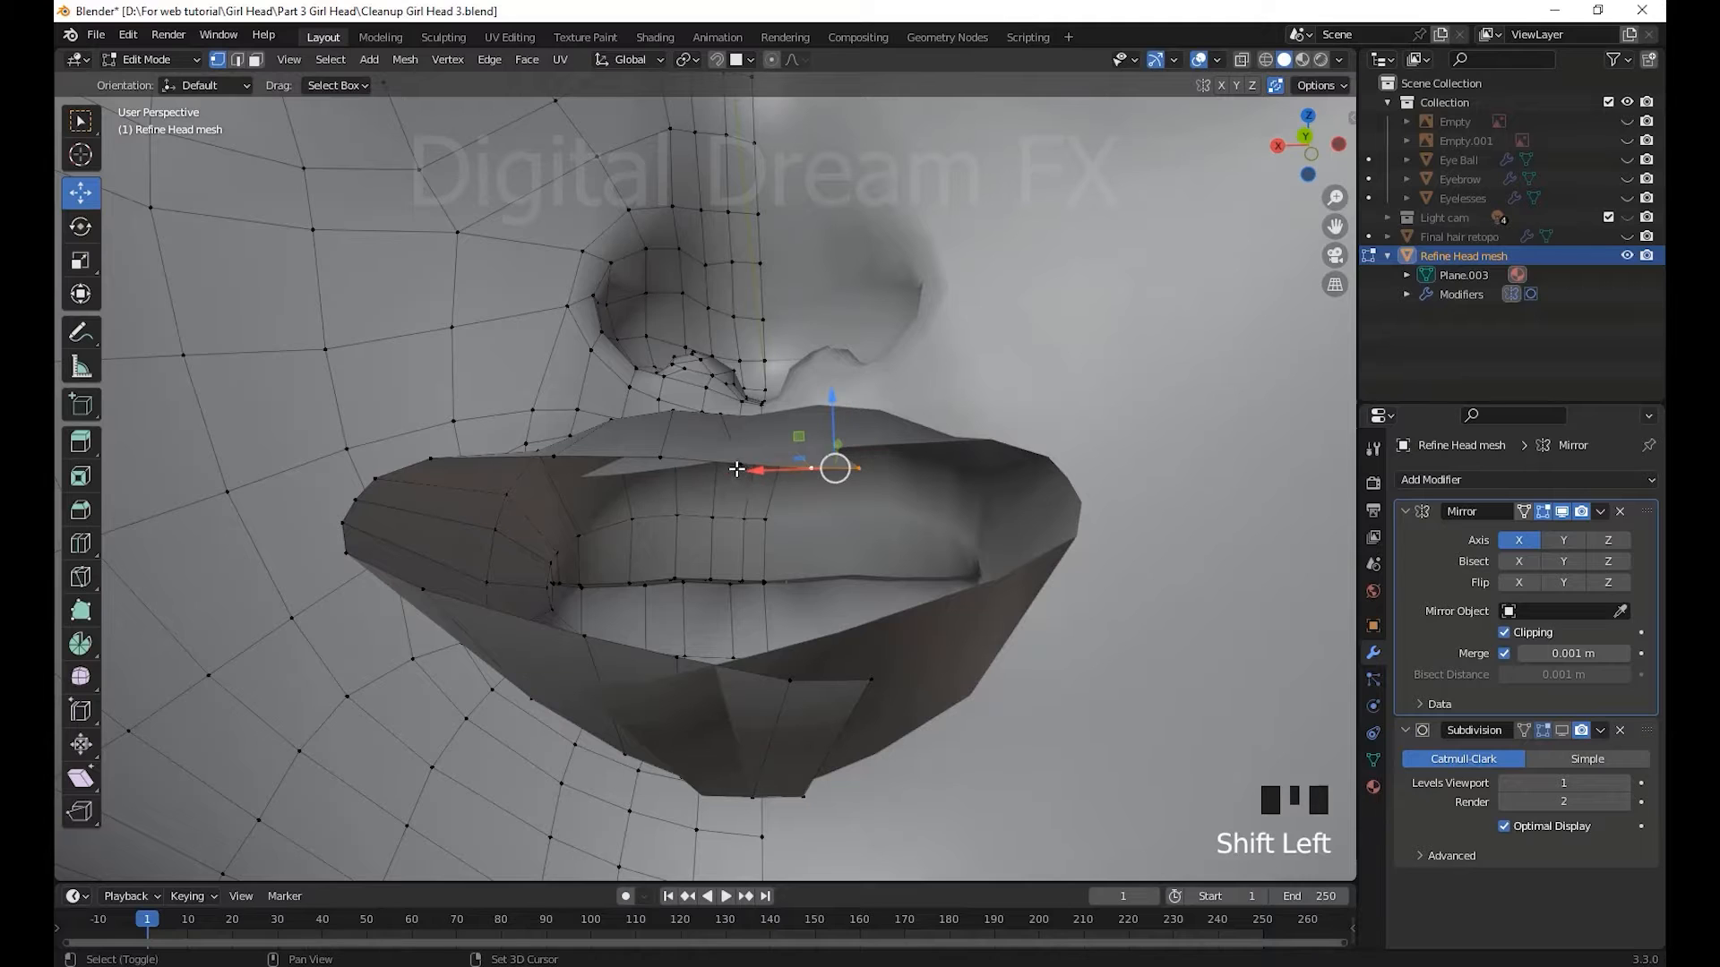
# - Turn off Clipping on the Mirror modifier and move the upper cavity vertices that cross the centre line back along X
pyautogui.moveTo(704, 469); pyautogui.dragTo(620, 493)
pyautogui.keyDown('shift'); pyautogui.moveTo(730, 553); pyautogui.dragTo(747, 612, button='middle'); pyautogui.keyUp('shift')
pyautogui.scroll(3, 740, 579)
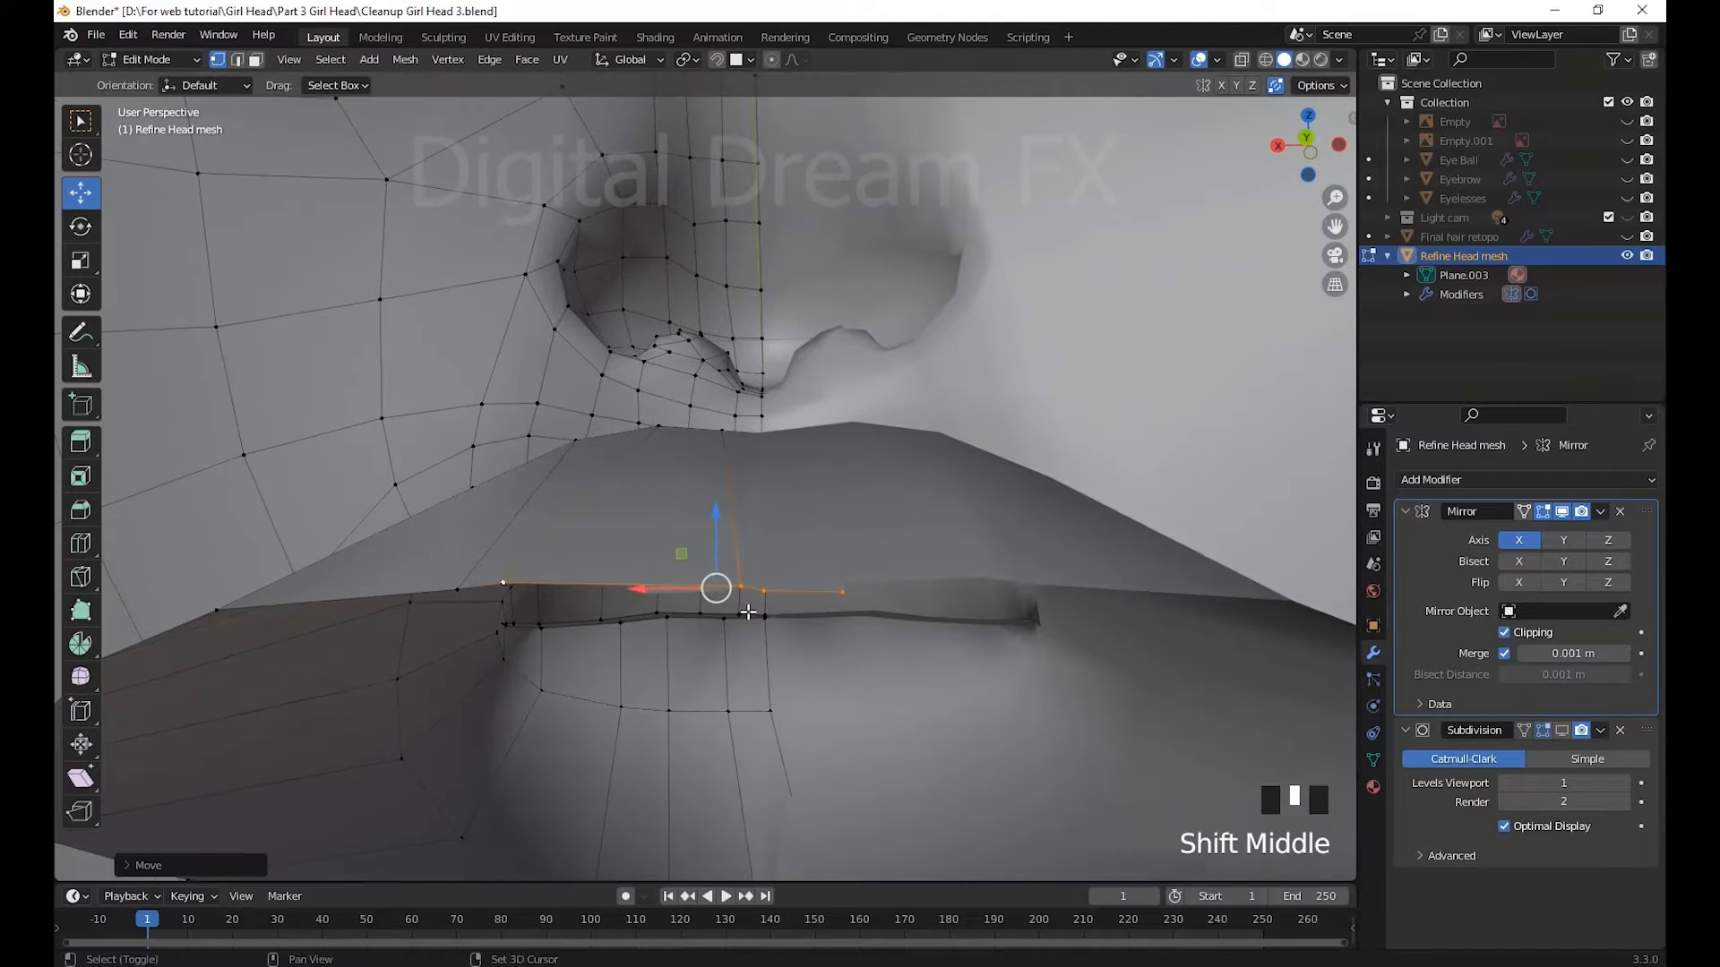
pyautogui.click(694, 590)
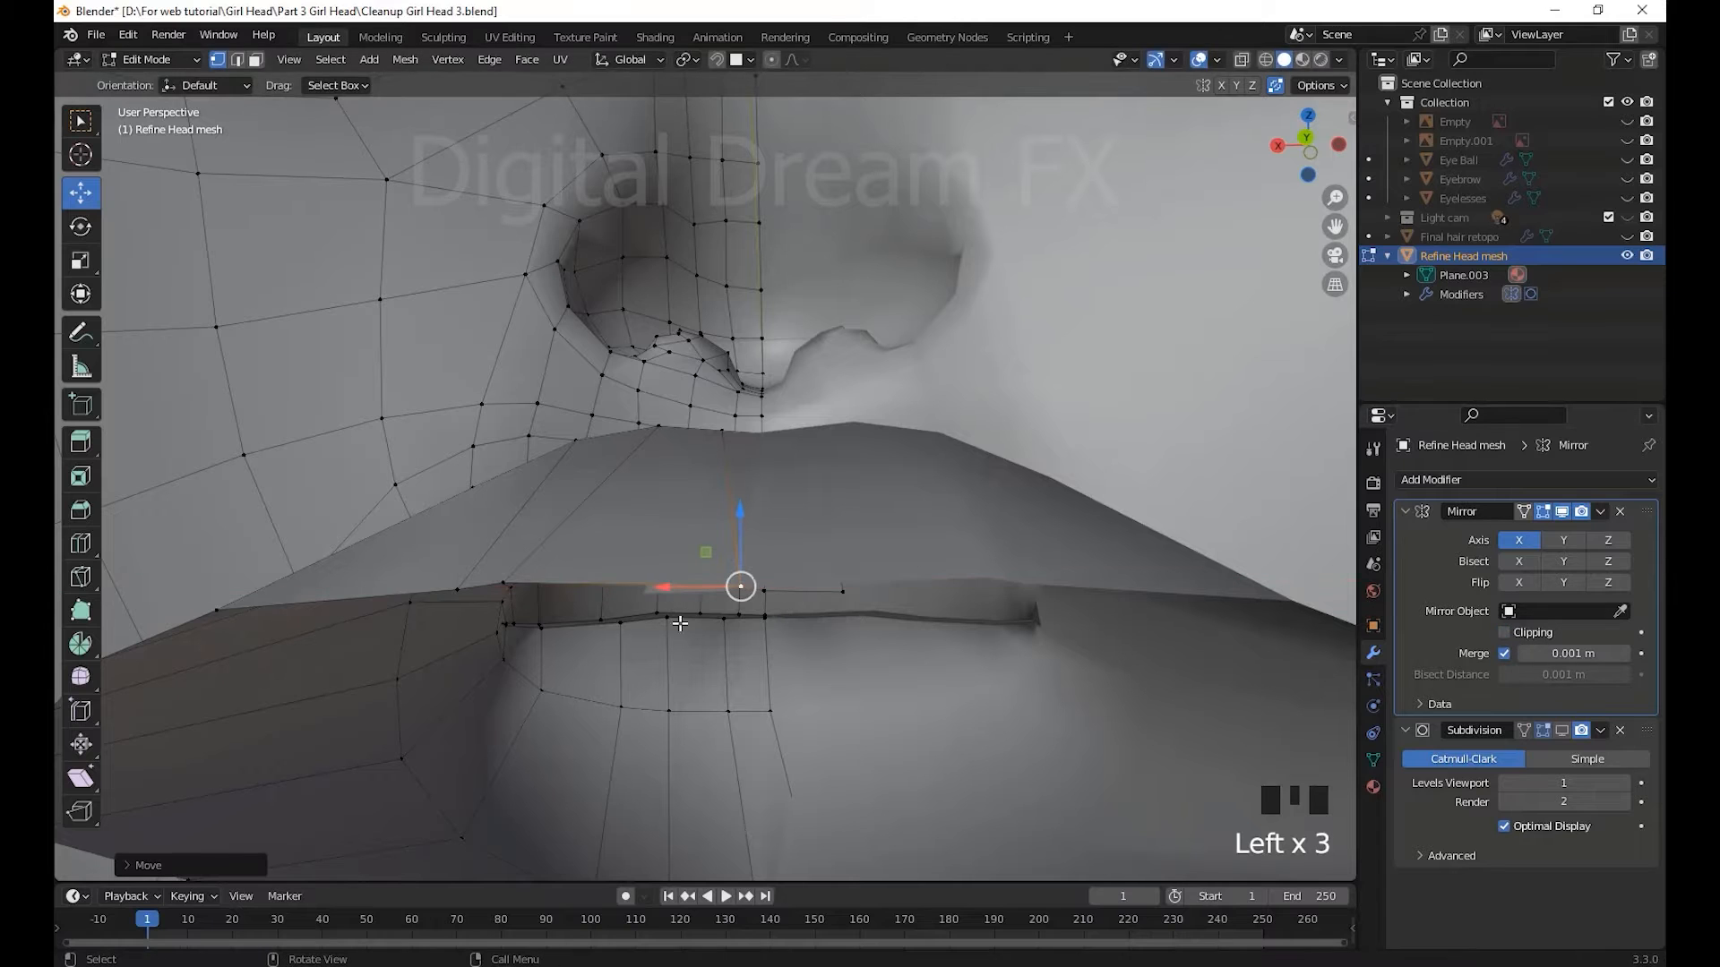
pyautogui.moveTo(686, 588); pyautogui.dragTo(555, 587)
pyautogui.moveTo(555, 588); pyautogui.dragTo(745, 579, button='middle')
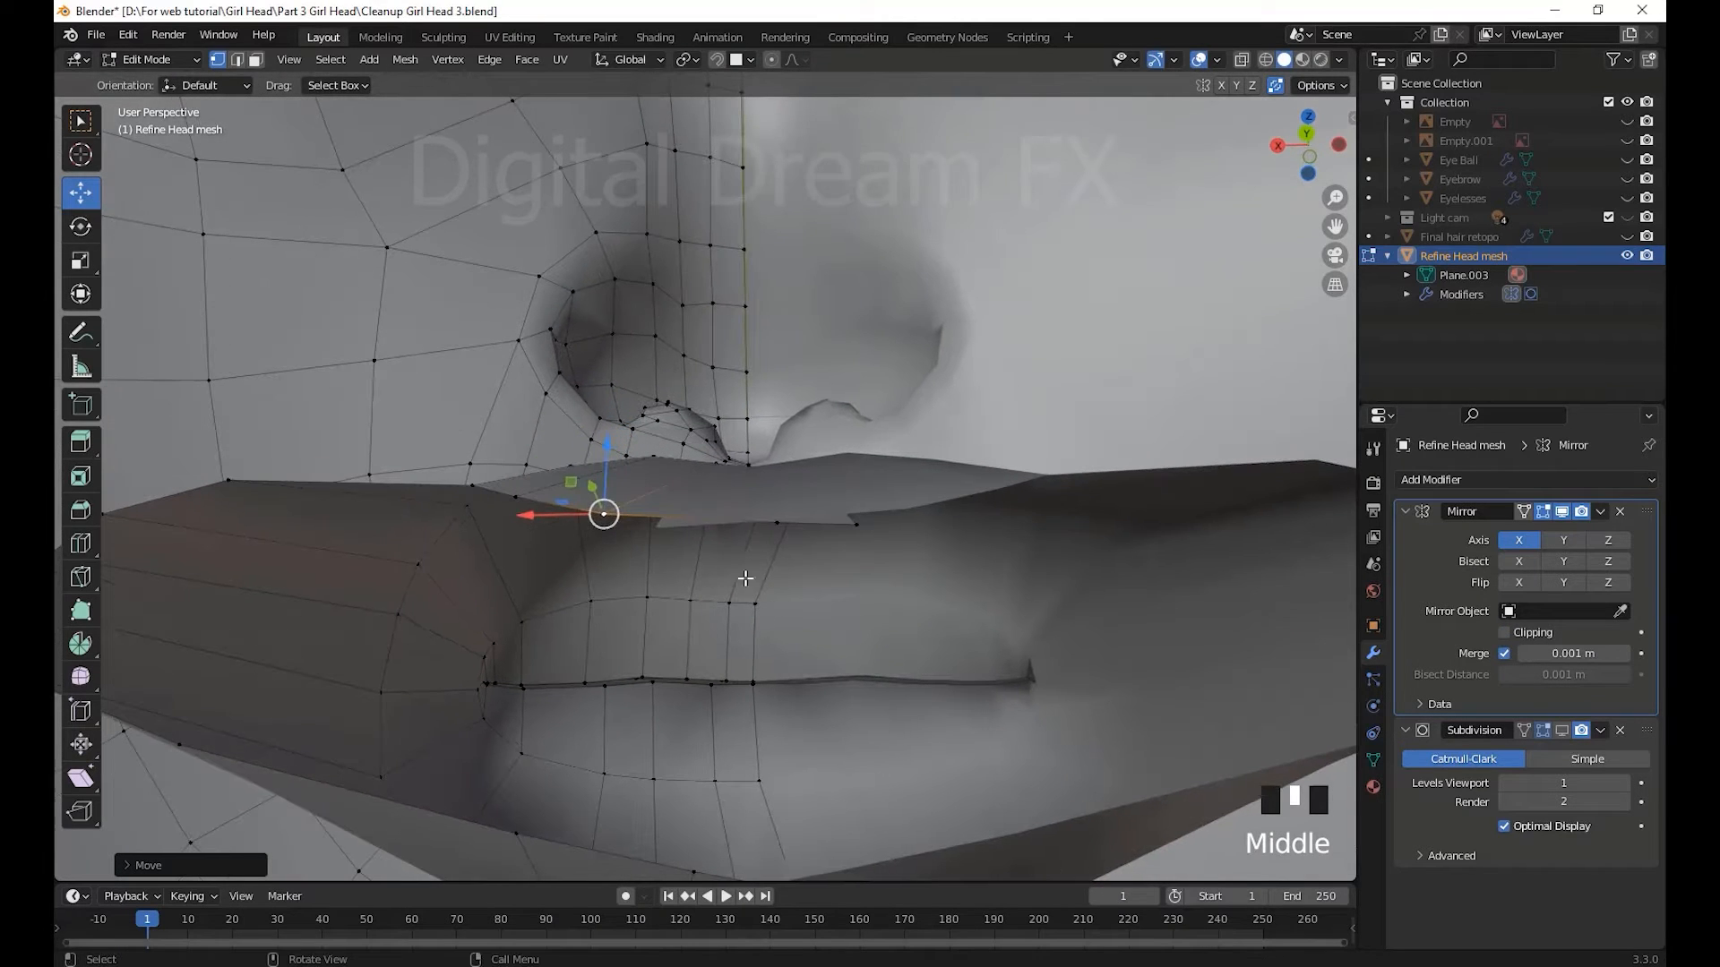
pyautogui.moveTo(839, 533); pyautogui.dragTo(653, 537)
pyautogui.moveTo(900, 585); pyautogui.dragTo(650, 524)
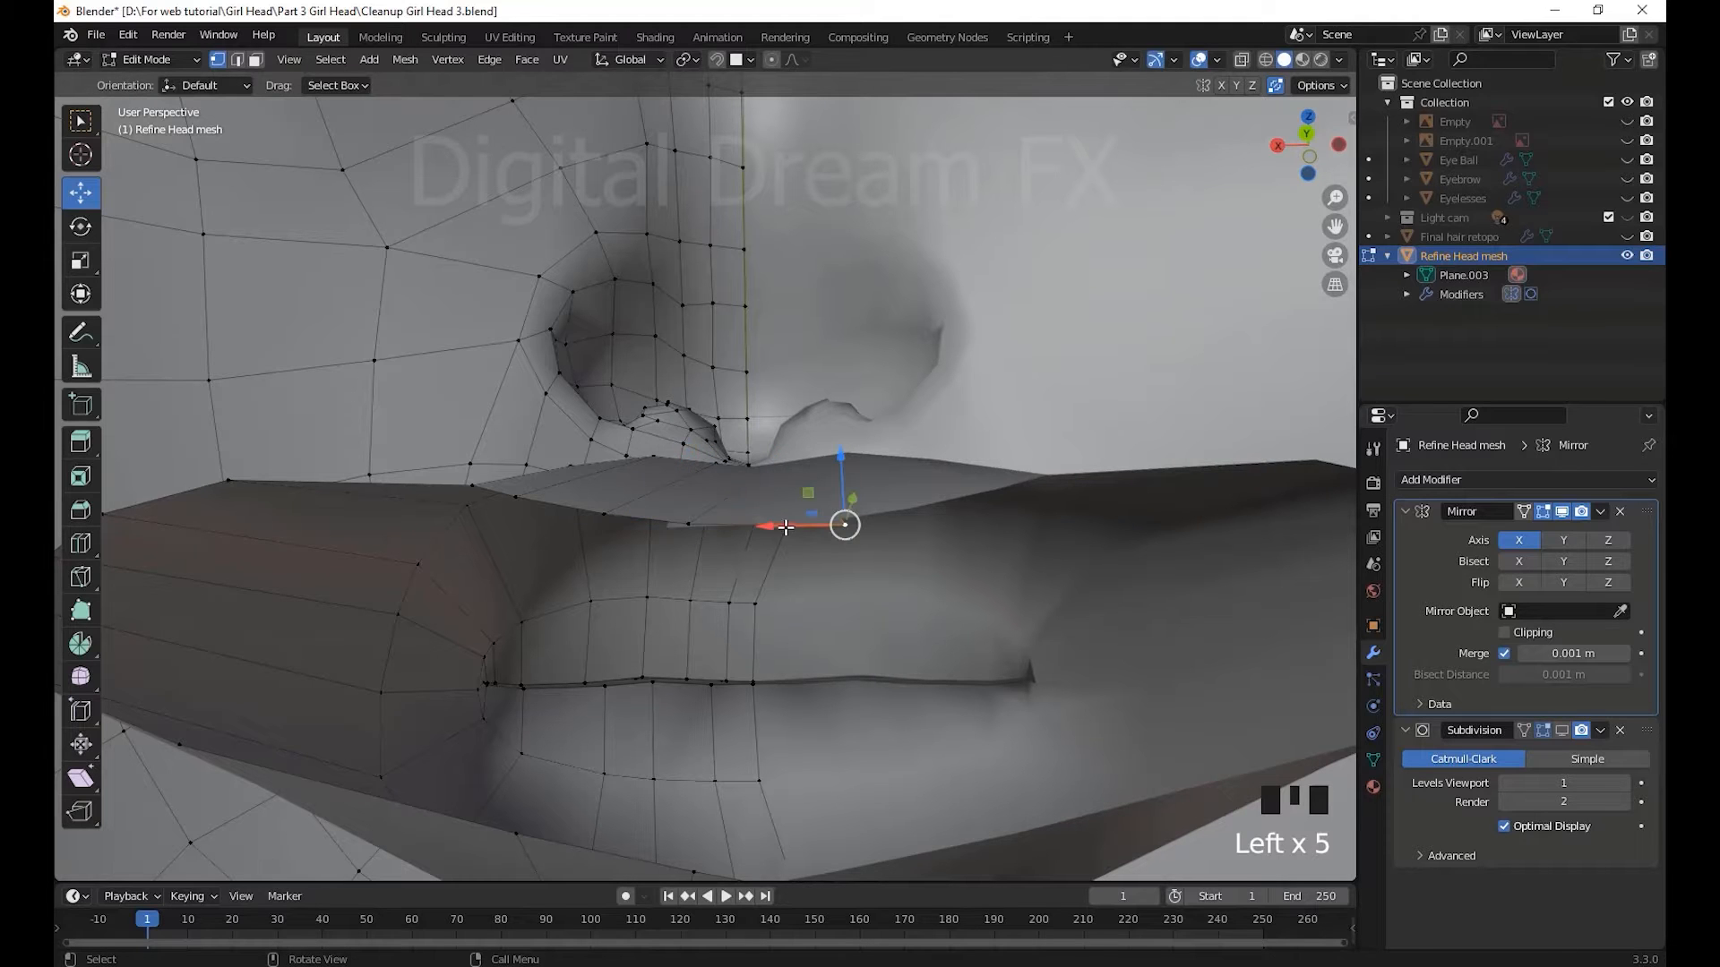
pyautogui.moveTo(785, 526); pyautogui.dragTo(683, 563)
# - Space out the upper vertices of the cavity loop behind the lip along X so they stay on their own half
pyautogui.moveTo(766, 643); pyautogui.dragTo(858, 542, button='middle')
pyautogui.scroll(2, 773, 628)
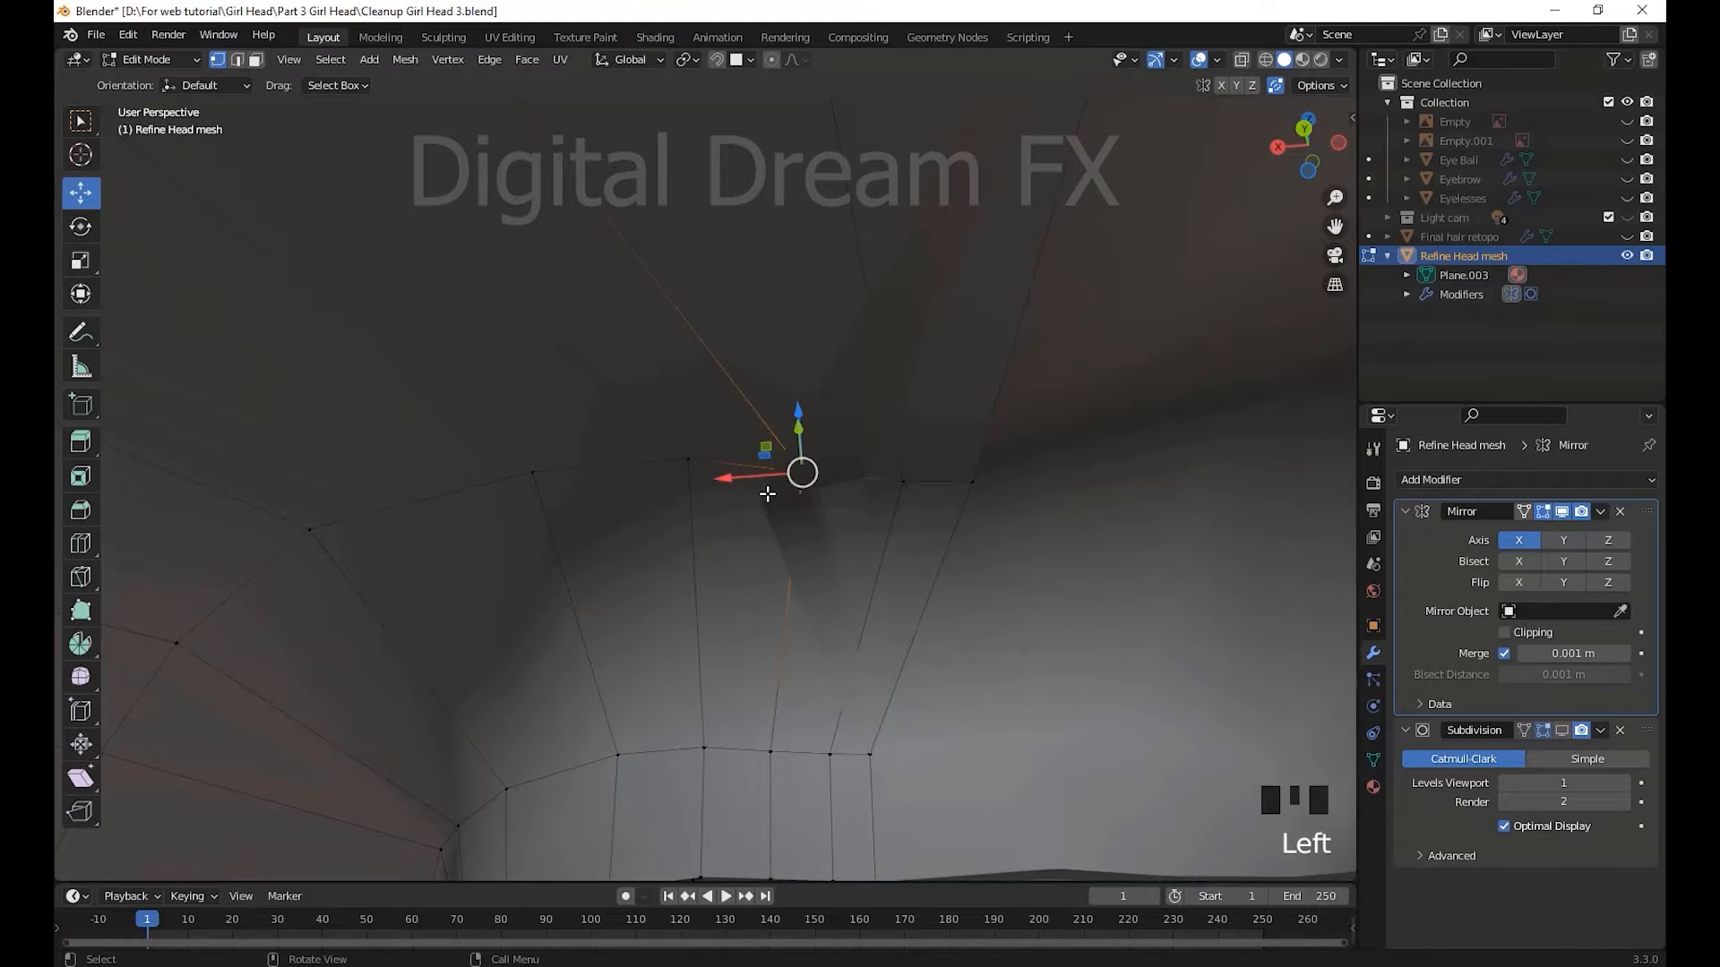
pyautogui.moveTo(752, 477); pyautogui.dragTo(704, 479)
pyautogui.moveTo(851, 488); pyautogui.dragTo(729, 513)
pyautogui.moveTo(889, 490); pyautogui.dragTo(783, 516)
pyautogui.click(690, 461)
pyautogui.moveTo(688, 460); pyautogui.dragTo(454, 484)
pyautogui.click(530, 488)
pyautogui.click(754, 476)
pyautogui.moveTo(754, 477); pyautogui.dragTo(563, 479)
pyautogui.click(620, 469)
pyautogui.click(783, 491)
pyautogui.moveTo(825, 573); pyautogui.dragTo(845, 388, button='middle')
pyautogui.moveTo(801, 401); pyautogui.dragTo(811, 400)
# - Reposition the lower vertices of the cavity loop behind the lower lip one by one towards their own half
pyautogui.moveTo(877, 479); pyautogui.dragTo(790, 562, button='middle')
pyautogui.moveTo(688, 530); pyautogui.dragTo(595, 489)
pyautogui.click(801, 564)
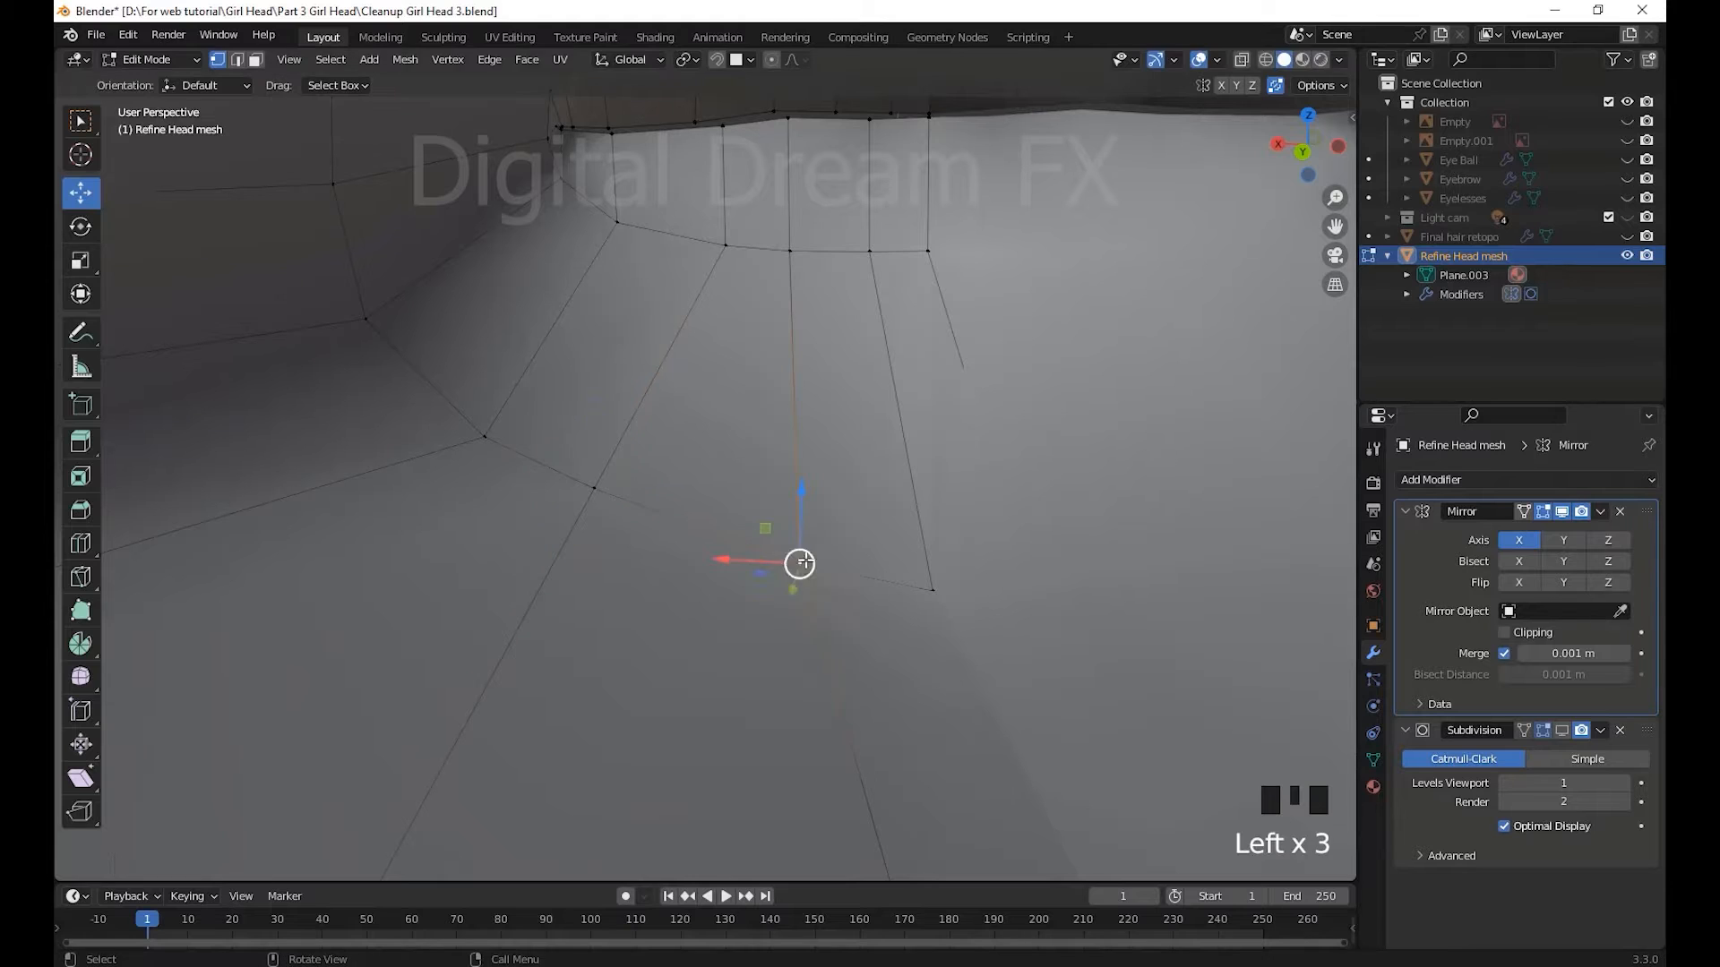
pyautogui.press('g')
pyautogui.click(652, 520)
pyautogui.click(679, 515)
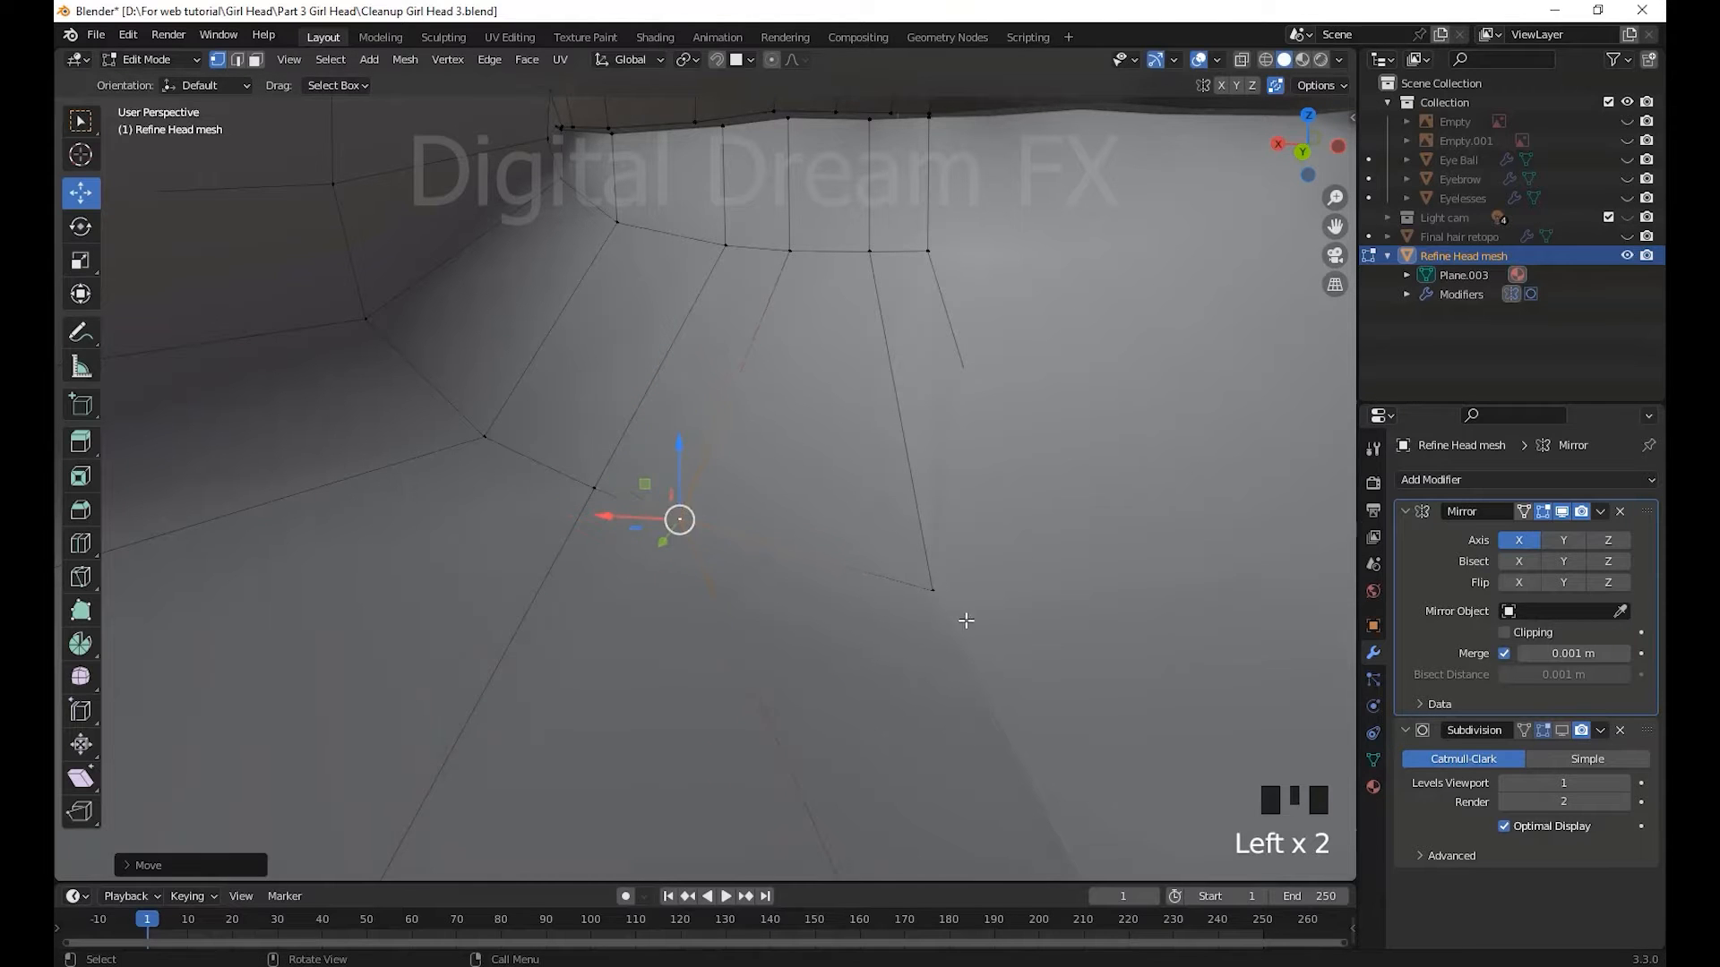
pyautogui.press('g')
pyautogui.click(806, 561)
pyautogui.moveTo(806, 561); pyautogui.dragTo(1048, 685, button='middle')
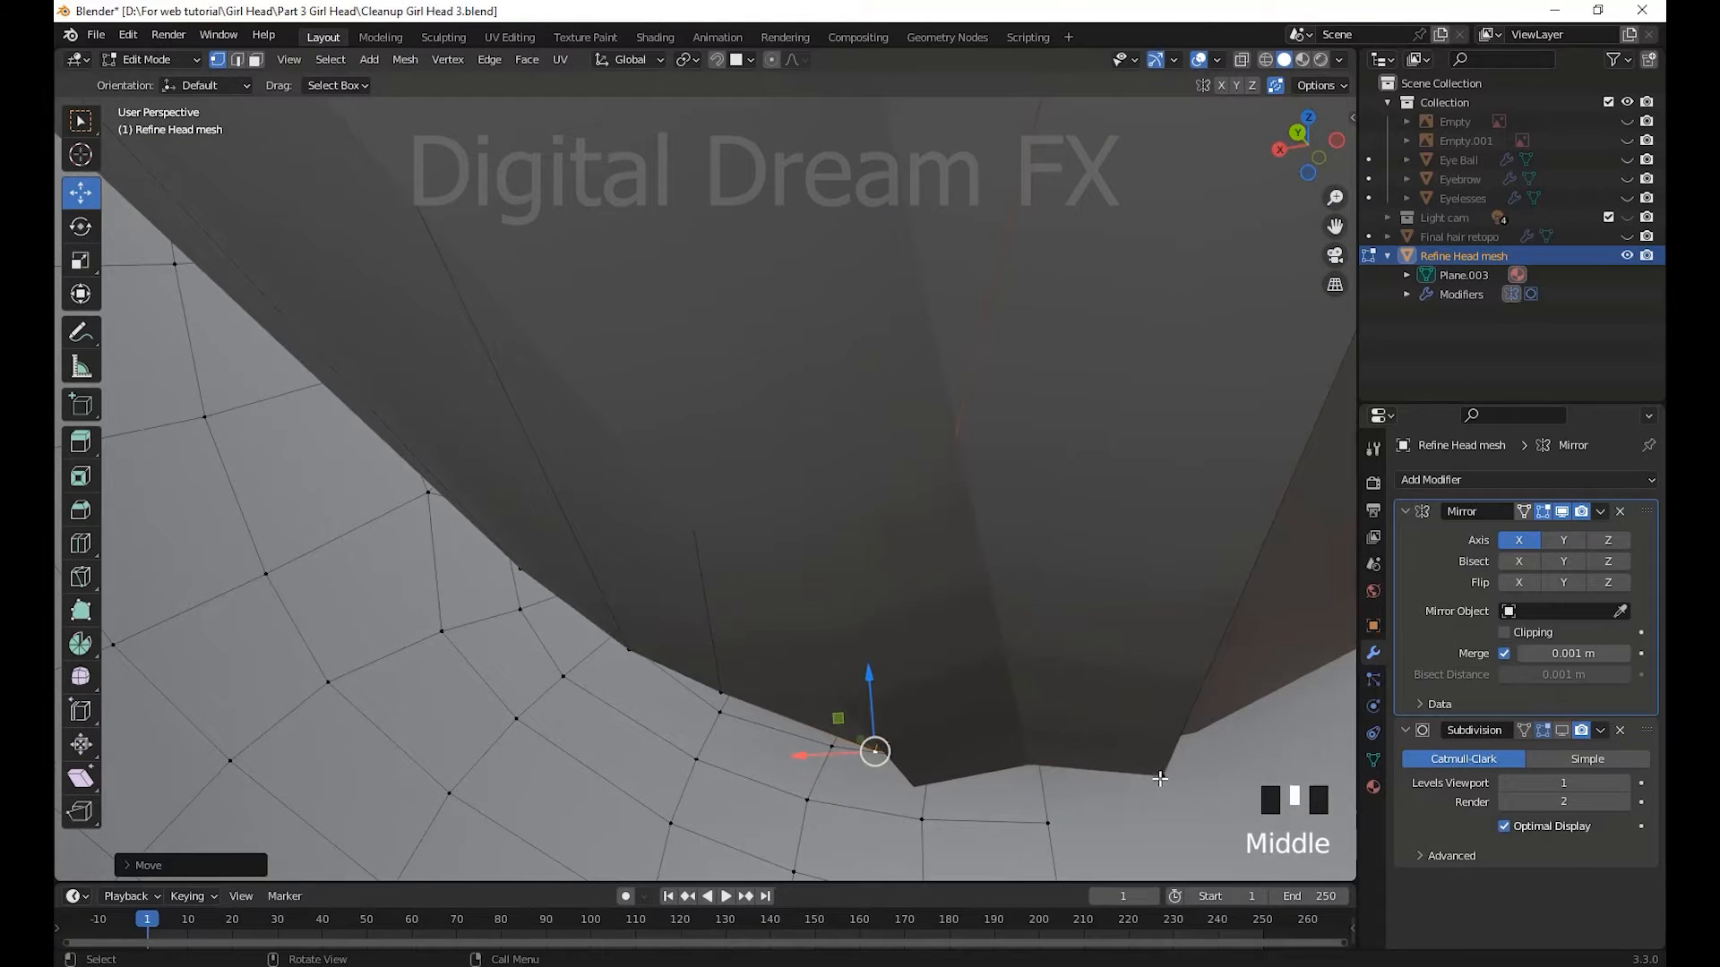
pyautogui.moveTo(1160, 778); pyautogui.dragTo(1083, 891, button='middle')
pyautogui.press('g')
pyautogui.rightClick(1109, 224)
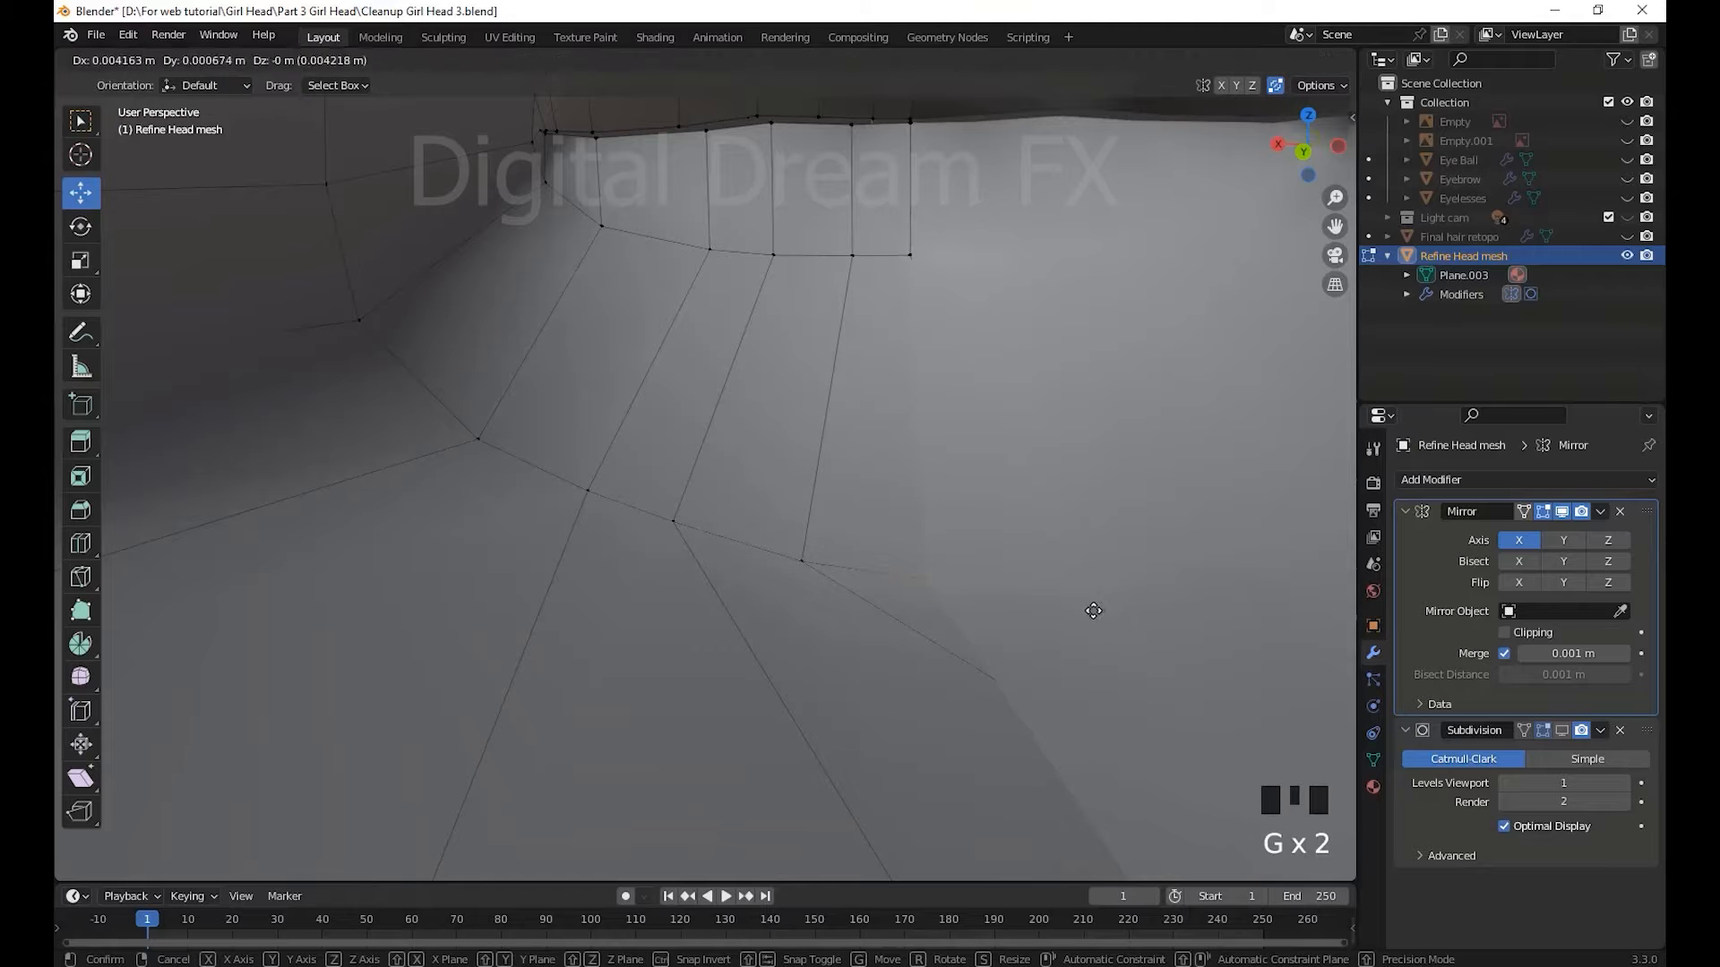
pyautogui.click(1017, 587)
# - Select the overlapping lower vertices farther back in the cavity and move them along X onto their own half
pyautogui.scroll(-4, 1014, 600)
pyautogui.moveTo(1013, 603); pyautogui.dragTo(998, 474, button='middle')
pyautogui.keyDown('shift'); pyautogui.moveTo(999, 475); pyautogui.dragTo(976, 439, button='middle'); pyautogui.keyUp('shift')
pyautogui.click(973, 425)
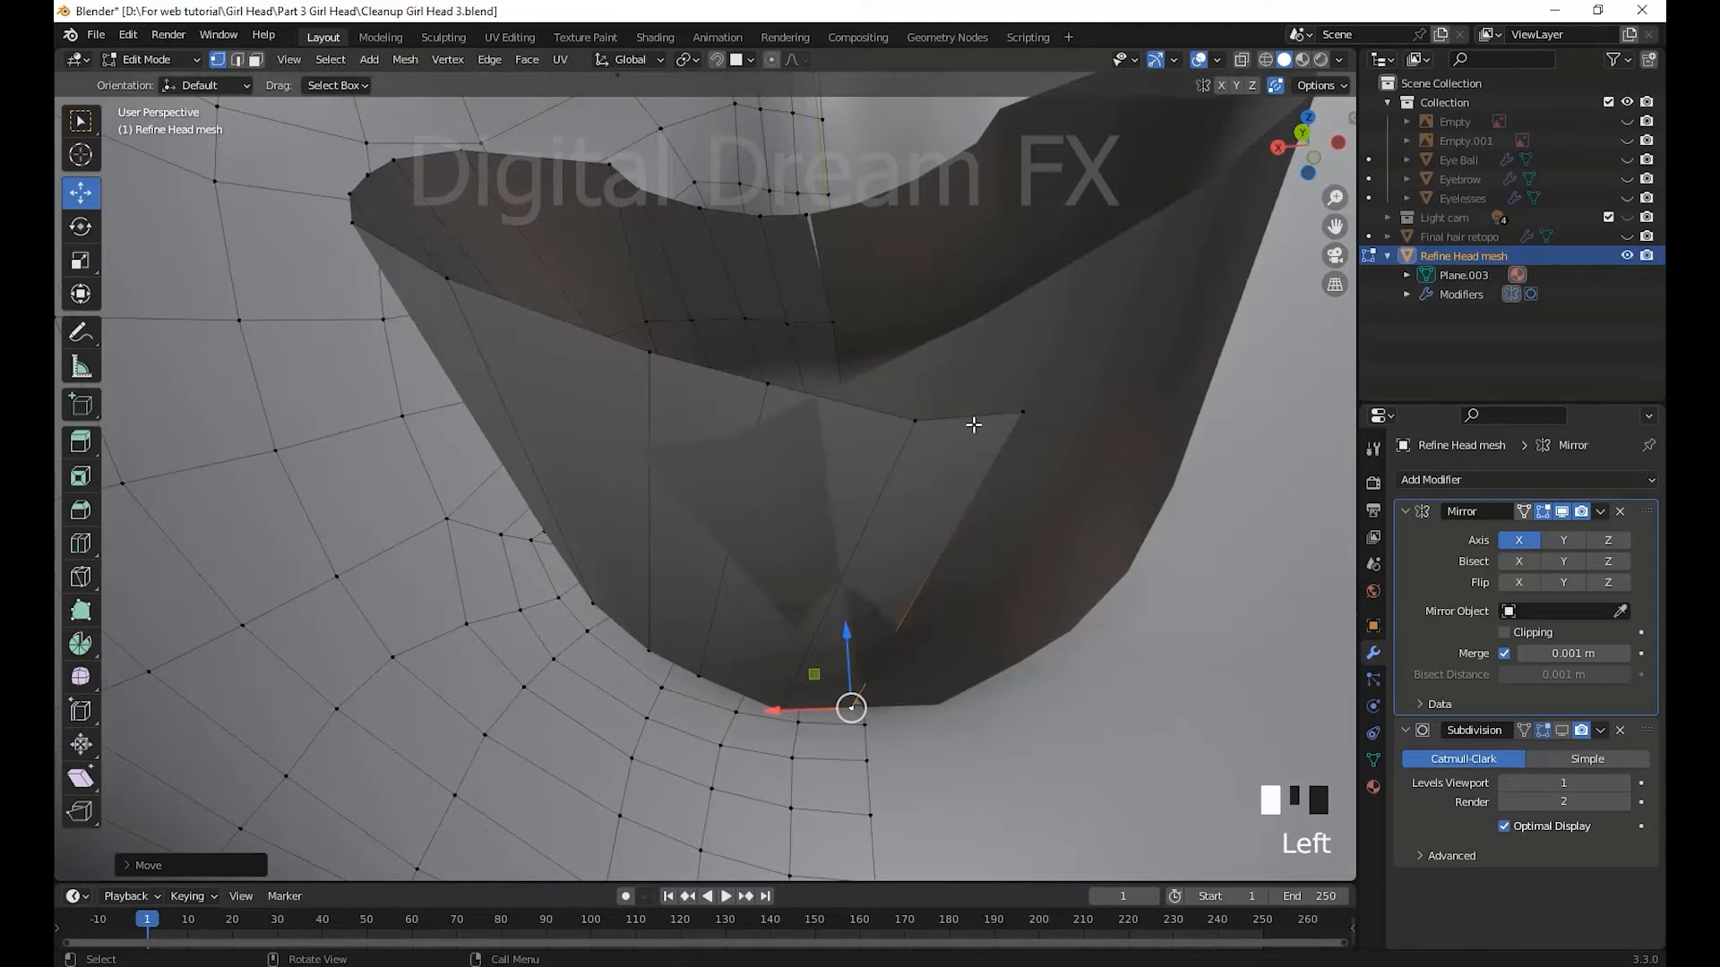
pyautogui.moveTo(776, 394); pyautogui.dragTo(670, 393)
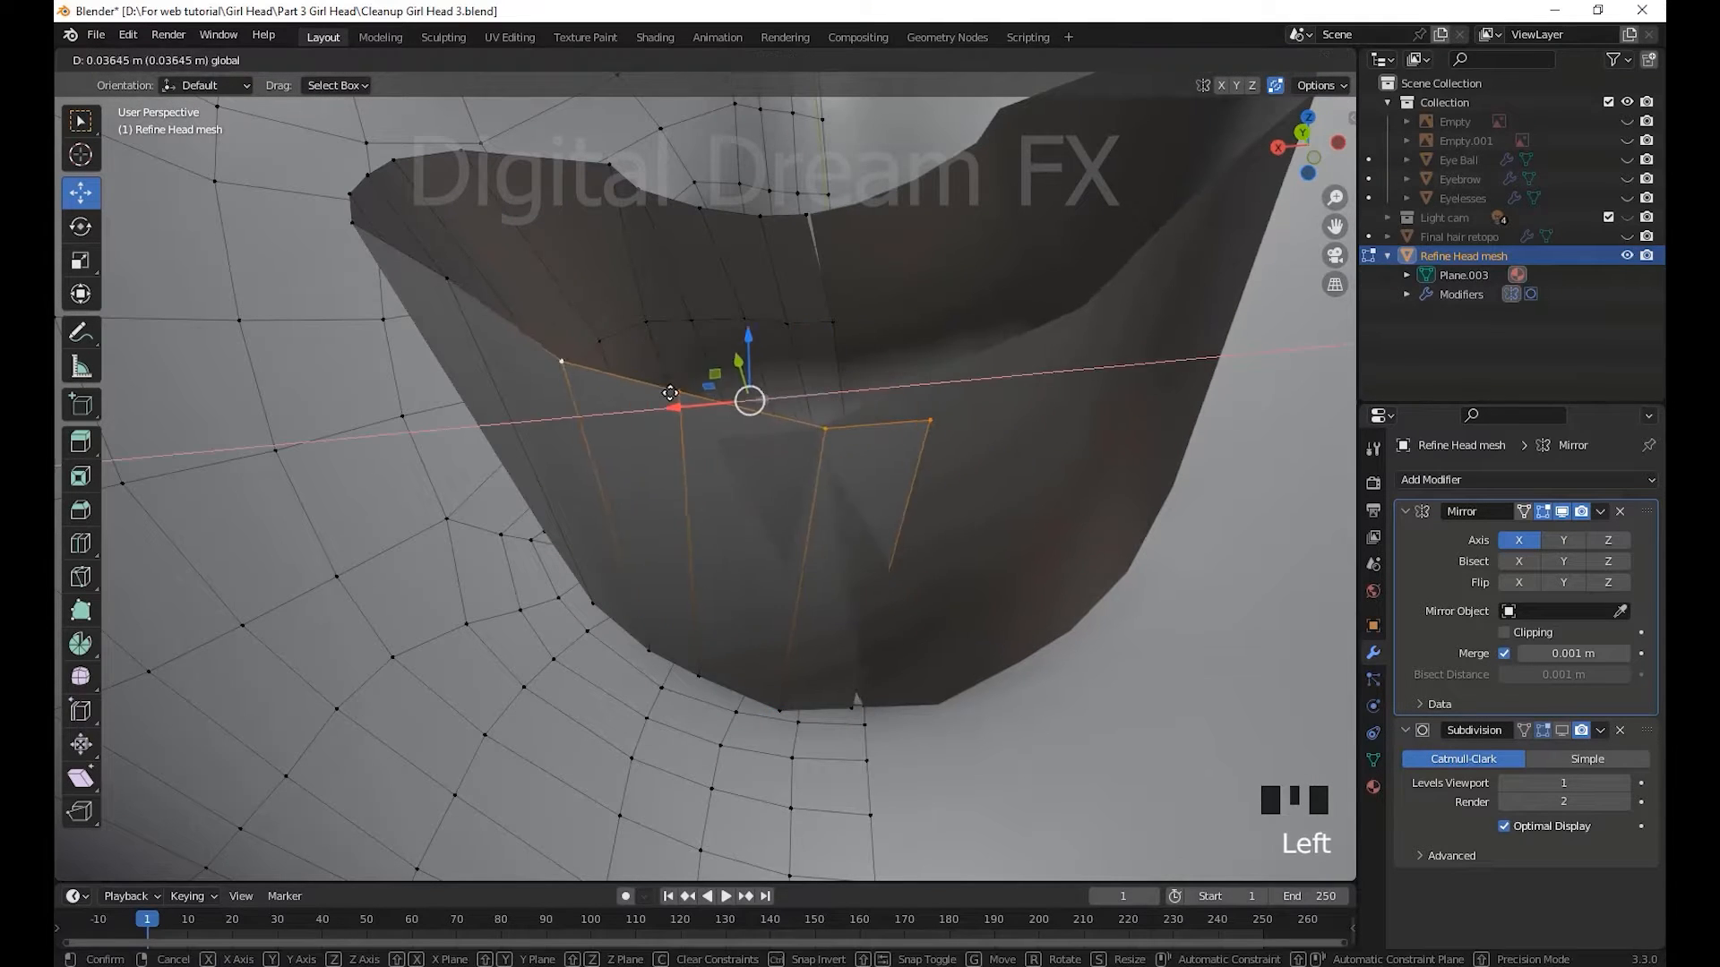
pyautogui.moveTo(573, 426); pyautogui.dragTo(570, 426)
pyautogui.moveTo(570, 427); pyautogui.dragTo(707, 421, button='middle')
pyautogui.click(564, 381)
pyautogui.moveTo(561, 373); pyautogui.dragTo(498, 409)
# - Turn Clipping back on in the Mirror modifier and move the lower loop's centre vertex along X onto the mirror plane
pyautogui.moveTo(627, 448); pyautogui.dragTo(846, 560, button='middle')
pyautogui.scroll(4, 914, 458)
pyautogui.scroll(-3, 918, 488)
pyautogui.click(1507, 636)
pyautogui.moveTo(721, 537); pyautogui.dragTo(768, 566, button='middle')
pyautogui.click(814, 597)
pyautogui.moveTo(745, 602); pyautogui.dragTo(1098, 595)
pyautogui.moveTo(829, 439); pyautogui.dragTo(833, 482, button='middle')
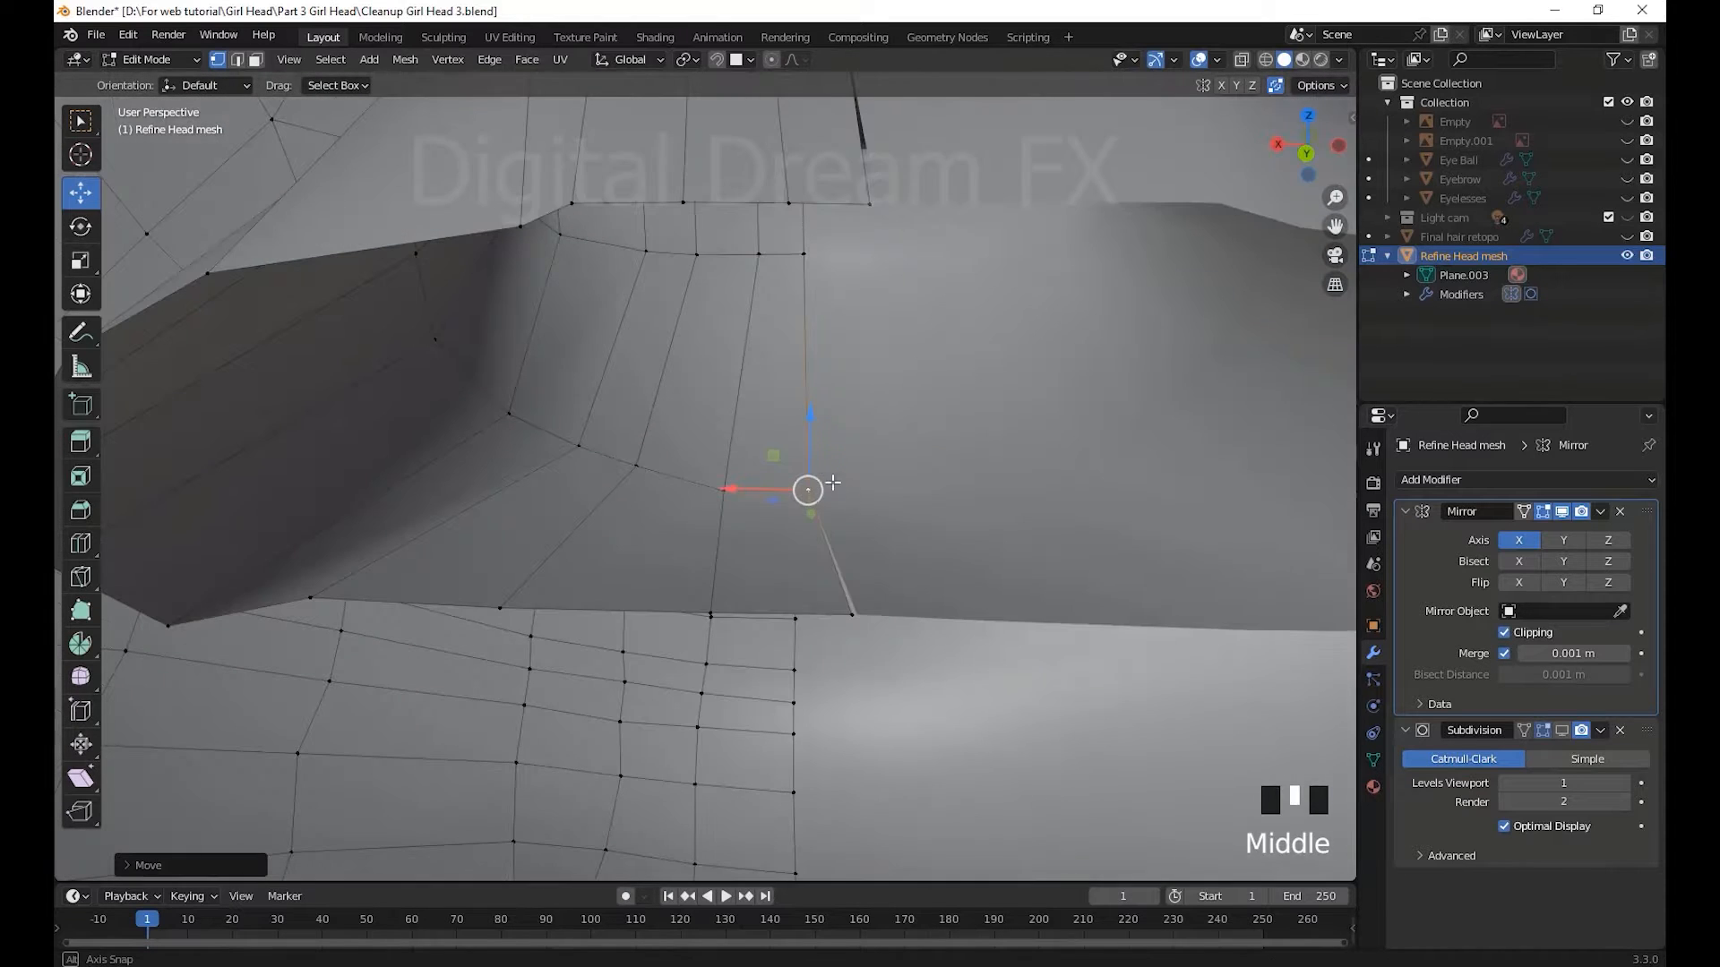
# - Move the remaining centre vertices of the cavity's rear loops along X until they meet the mirror plane
pyautogui.moveTo(788, 610); pyautogui.dragTo(933, 510)
pyautogui.keyDown('shift'); pyautogui.moveTo(933, 511); pyautogui.dragTo(814, 290, button='middle'); pyautogui.keyUp('shift')
pyautogui.click(912, 516)
pyautogui.moveTo(746, 271); pyautogui.dragTo(809, 284)
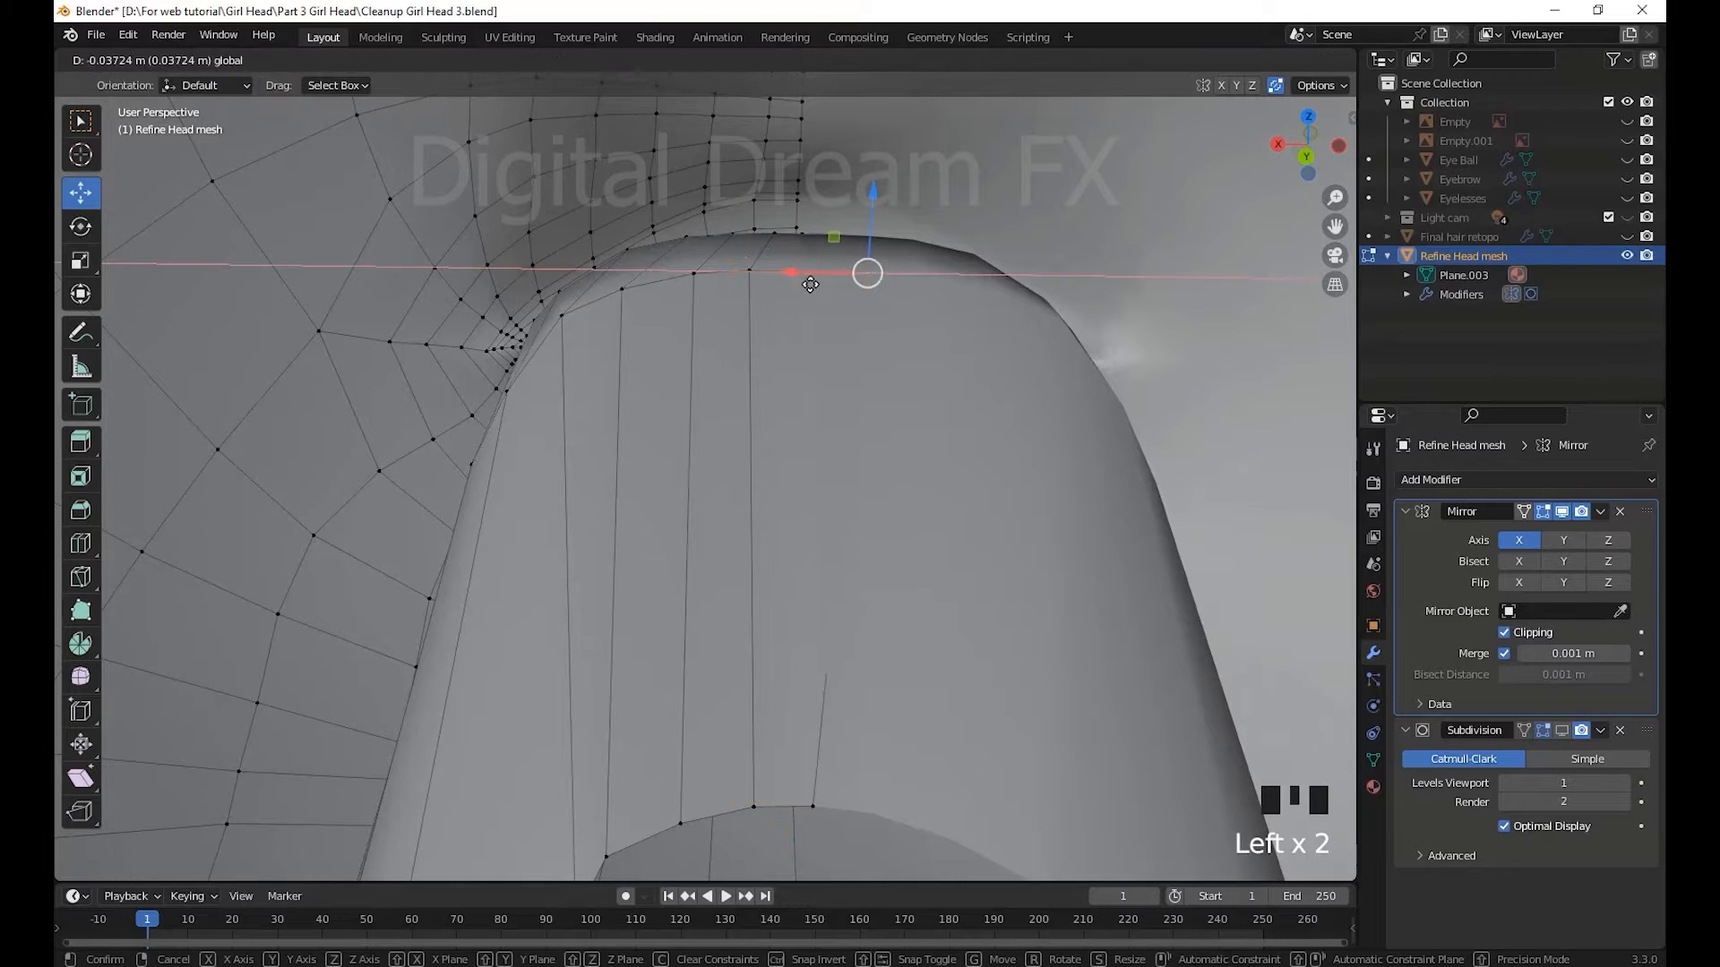
pyautogui.moveTo(699, 329); pyautogui.dragTo(855, 307)
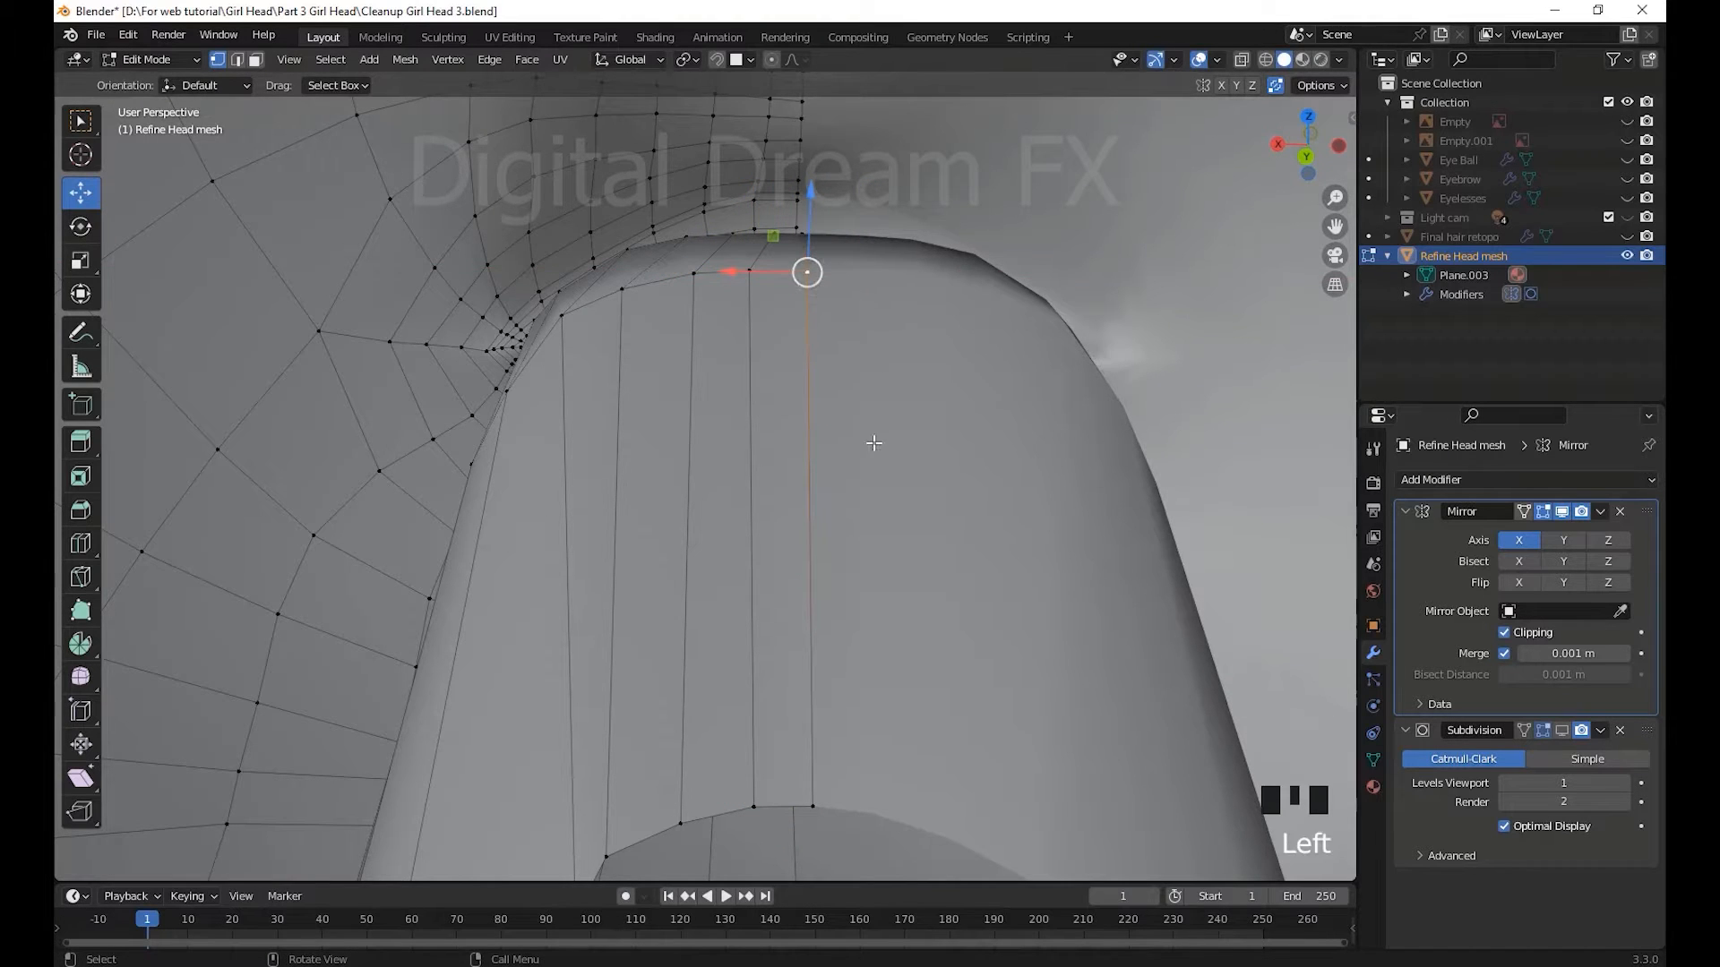
# - Pull the uneven vertices of the cavity's rear rim backward along Y
pyautogui.moveTo(873, 443); pyautogui.dragTo(698, 635, button='middle')
pyautogui.click(606, 674)
pyautogui.moveTo(660, 638); pyautogui.dragTo(584, 684)
pyautogui.moveTo(1012, 685); pyautogui.dragTo(966, 716, button='middle')
pyautogui.keyDown('shift'); pyautogui.moveTo(966, 717); pyautogui.dragTo(1002, 618, button='middle'); pyautogui.keyUp('shift')
pyautogui.moveTo(851, 668); pyautogui.dragTo(1079, 596, button='middle')
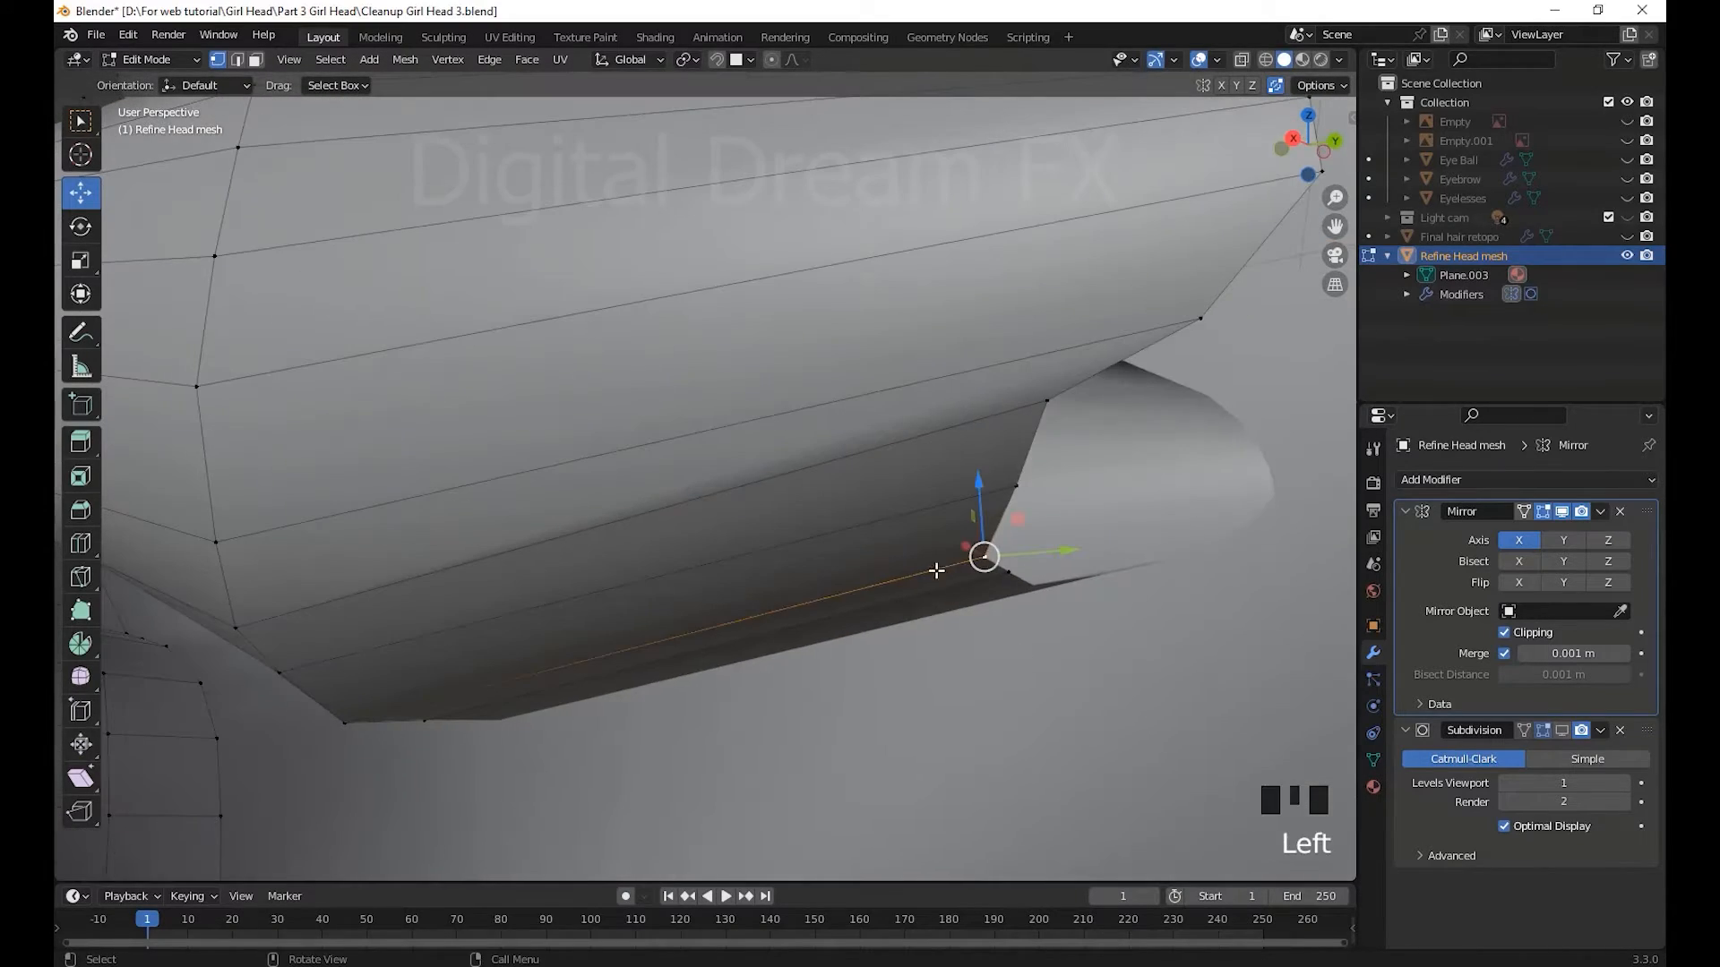
pyautogui.moveTo(1061, 550); pyautogui.dragTo(1272, 531)
pyautogui.moveTo(1190, 645); pyautogui.dragTo(1151, 600, button='middle')
pyautogui.click(1002, 514)
pyautogui.moveTo(1088, 479); pyautogui.dragTo(1290, 410)
pyautogui.moveTo(973, 226); pyautogui.dragTo(1147, 128)
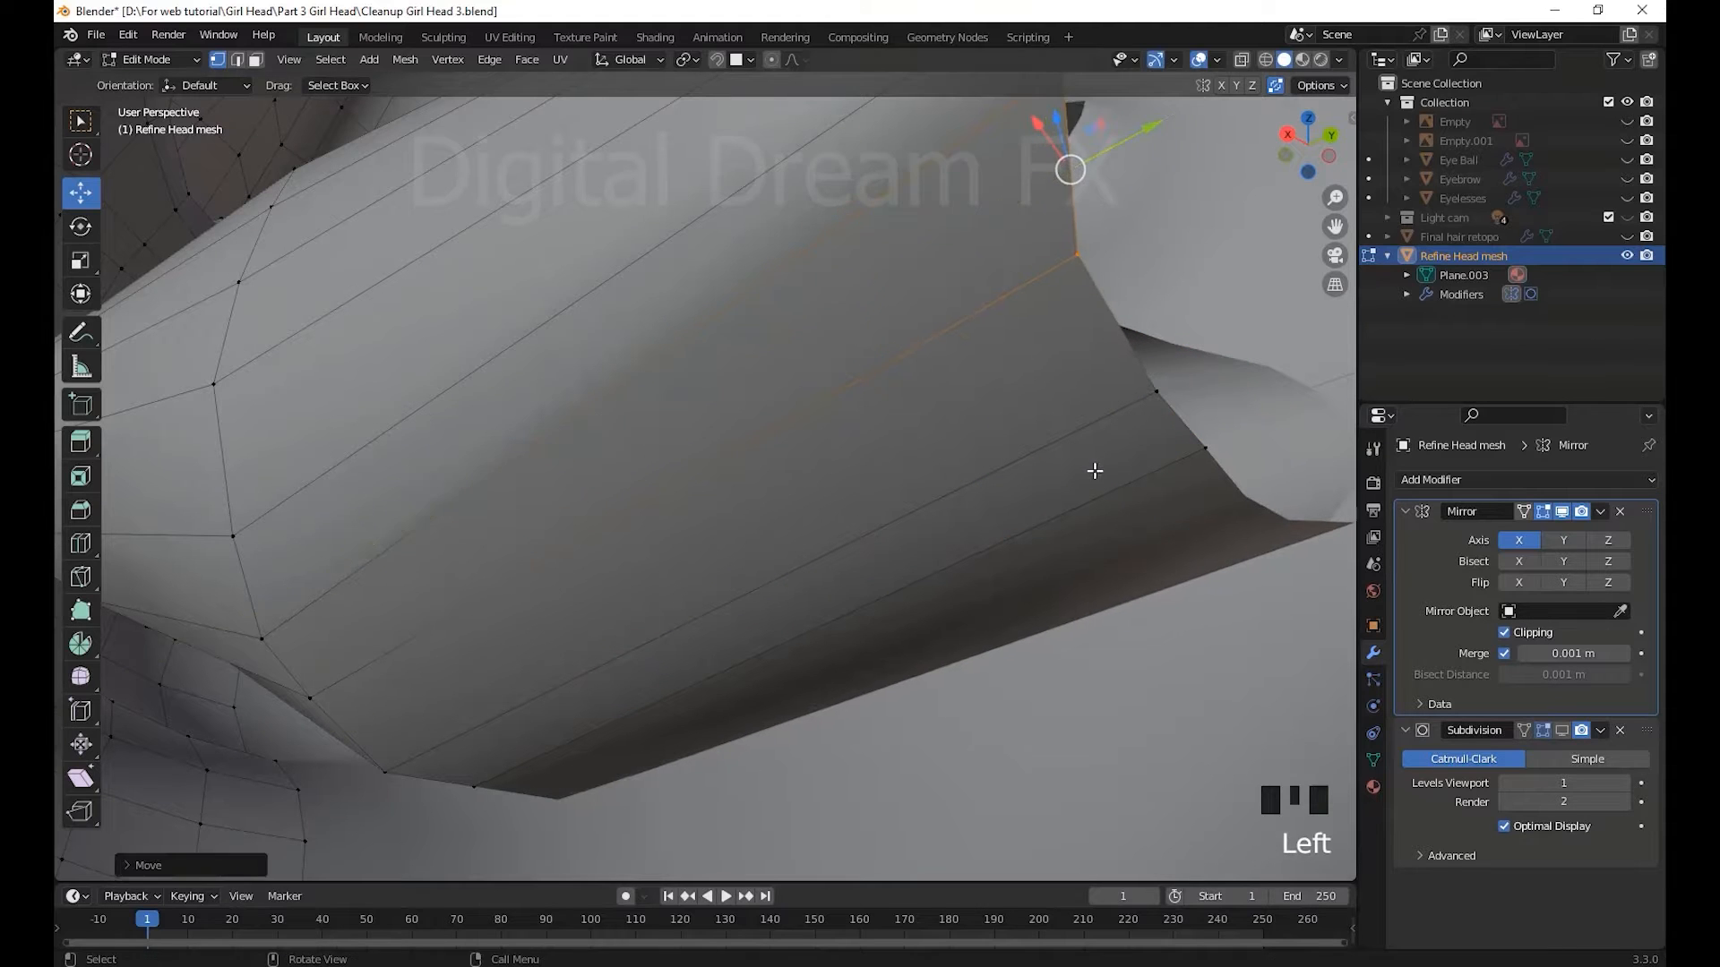
# - Space the lower vertices of the cavity's rear rim along X towards the centre line
pyautogui.moveTo(1093, 468); pyautogui.dragTo(825, 572, button='middle')
pyautogui.keyDown('shift'); pyautogui.moveTo(574, 532); pyautogui.dragTo(548, 574, button='middle'); pyautogui.keyUp('shift')
pyautogui.moveTo(376, 599); pyautogui.dragTo(358, 600)
pyautogui.moveTo(529, 609); pyautogui.dragTo(773, 537, button='middle')
pyautogui.moveTo(820, 596); pyautogui.dragTo(822, 654, button='middle')
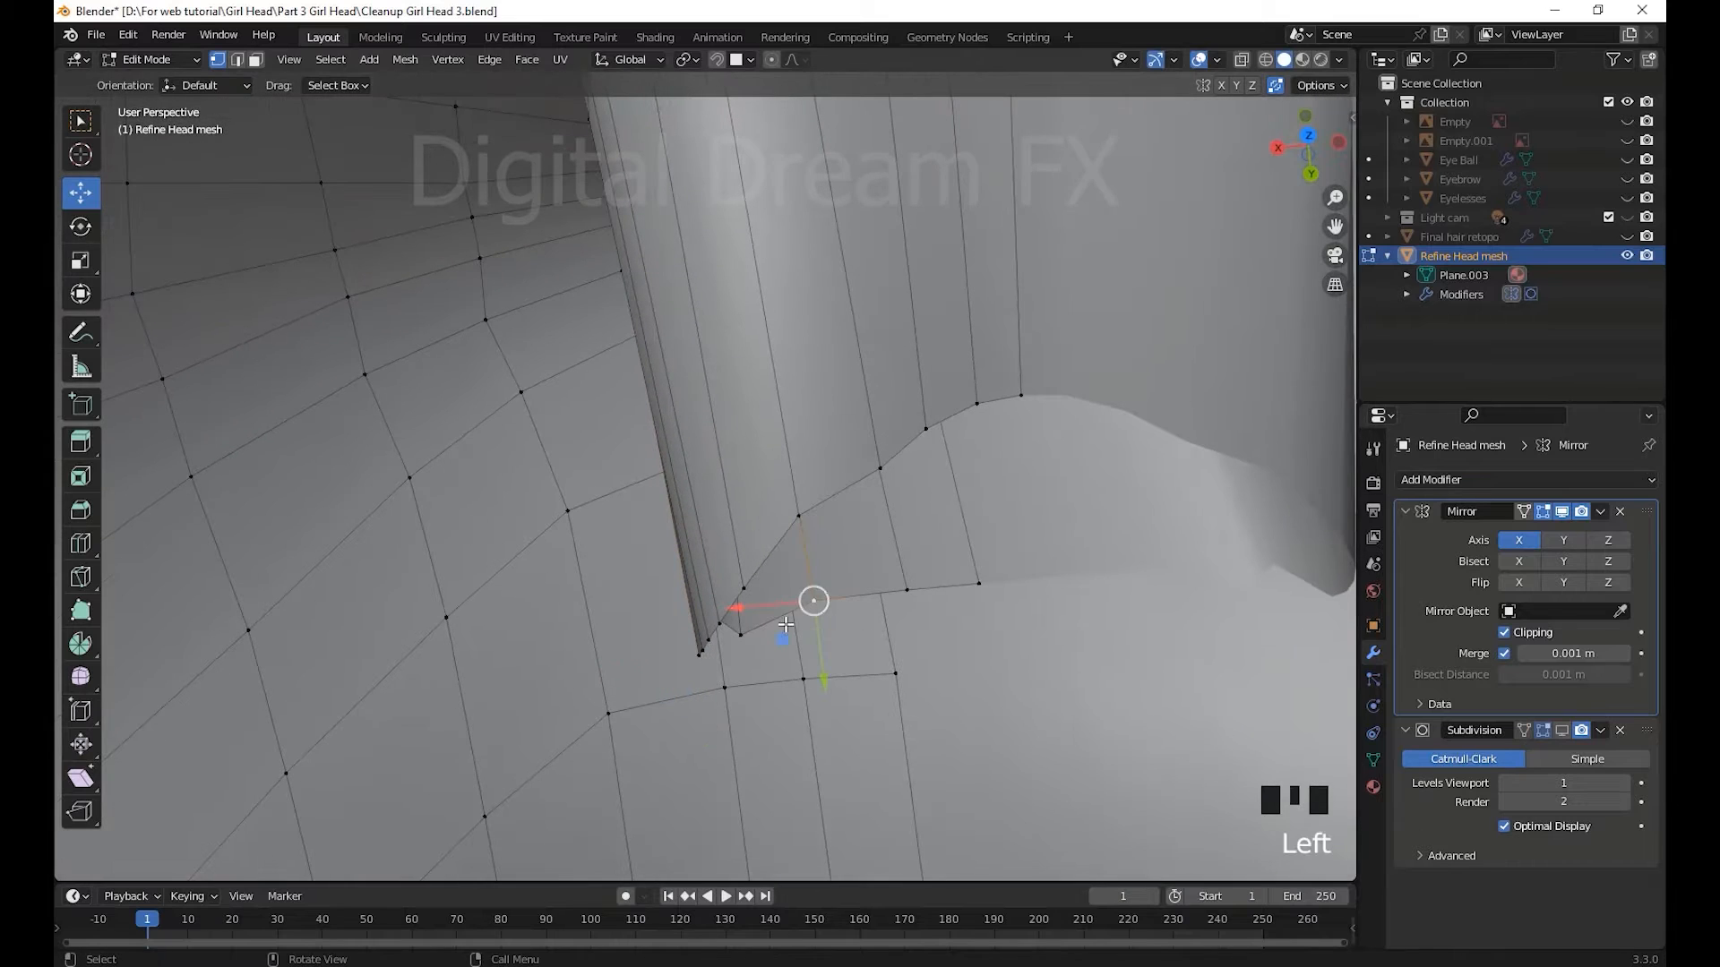
pyautogui.click(907, 590)
pyautogui.moveTo(817, 606); pyautogui.dragTo(873, 595)
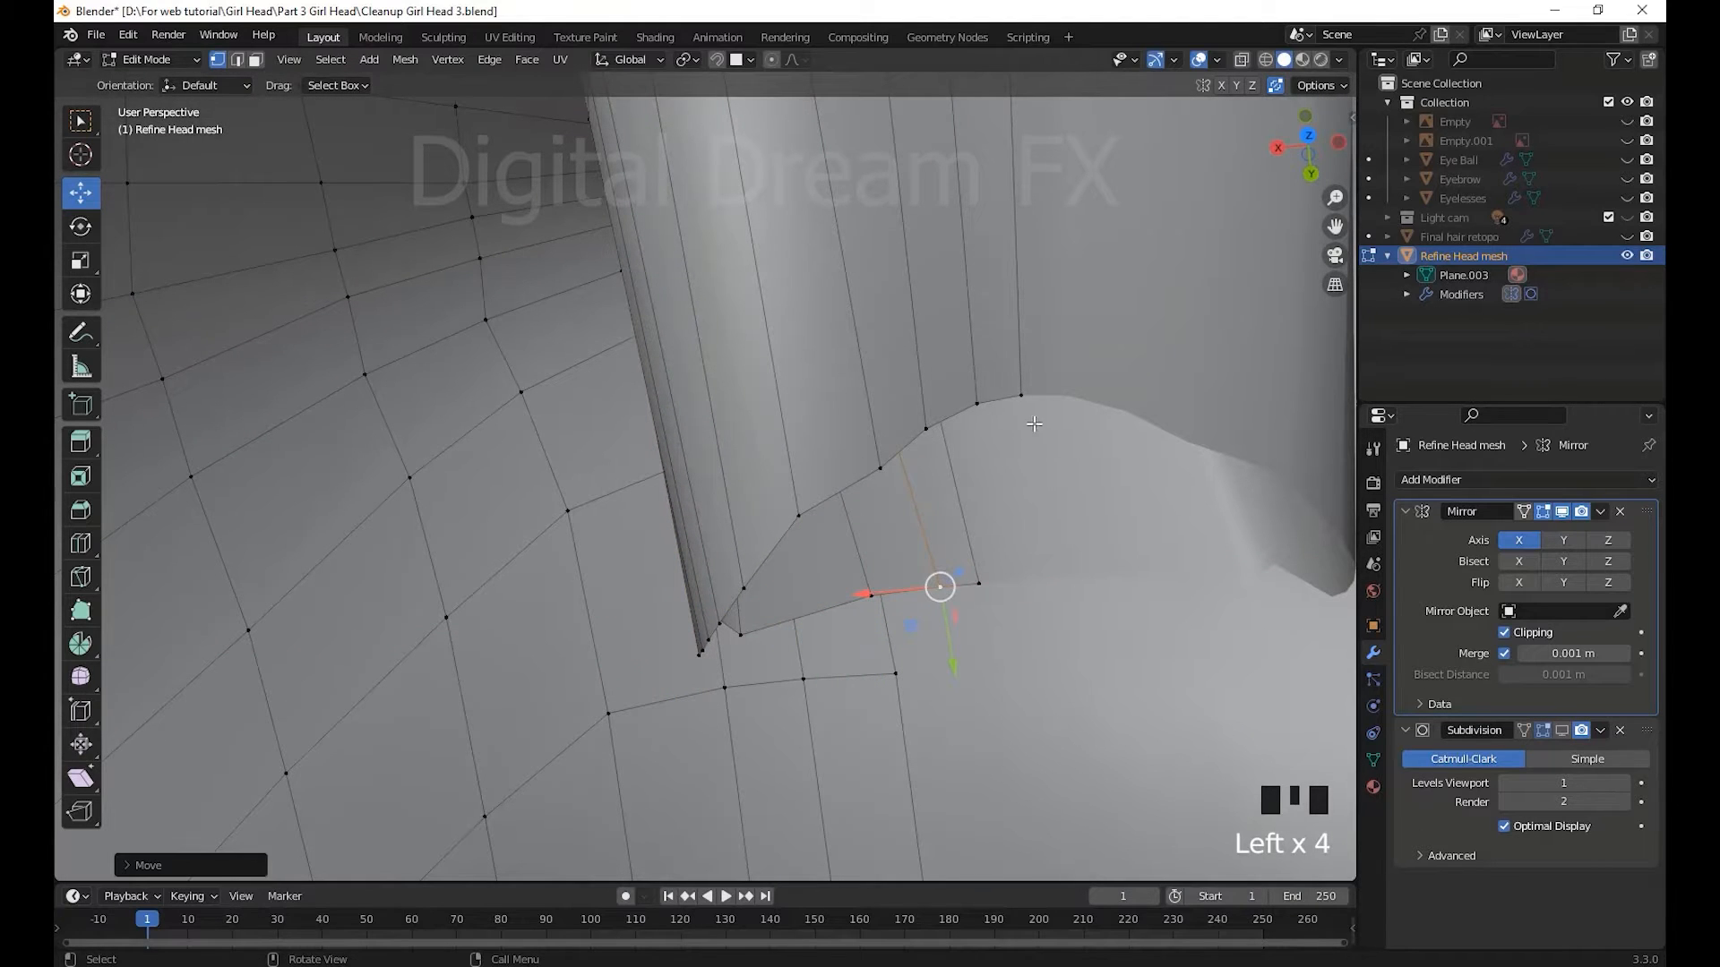
# - Even out the rear rim's upper vertices by moving them along Y and X
pyautogui.moveTo(910, 362); pyautogui.dragTo(908, 360)
pyautogui.moveTo(987, 485); pyautogui.dragTo(1004, 594)
pyautogui.click(878, 467)
pyautogui.moveTo(894, 546); pyautogui.dragTo(901, 600)
pyautogui.moveTo(893, 614); pyautogui.dragTo(931, 600, button='middle')
pyautogui.click(833, 442)
pyautogui.moveTo(883, 532); pyautogui.dragTo(883, 532)
pyautogui.moveTo(883, 532); pyautogui.dragTo(881, 413, button='middle')
pyautogui.moveTo(935, 436); pyautogui.dragTo(975, 446)
# - Add a loop cut through the front half of the mouth cavity and scale it up
pyautogui.moveTo(979, 499); pyautogui.dragTo(1057, 586, button='middle')
pyautogui.keyDown('shift'); pyautogui.moveTo(789, 636); pyautogui.dragTo(1086, 722, button='middle'); pyautogui.keyUp('shift')
pyautogui.moveTo(829, 713); pyautogui.dragTo(742, 508, button='middle')
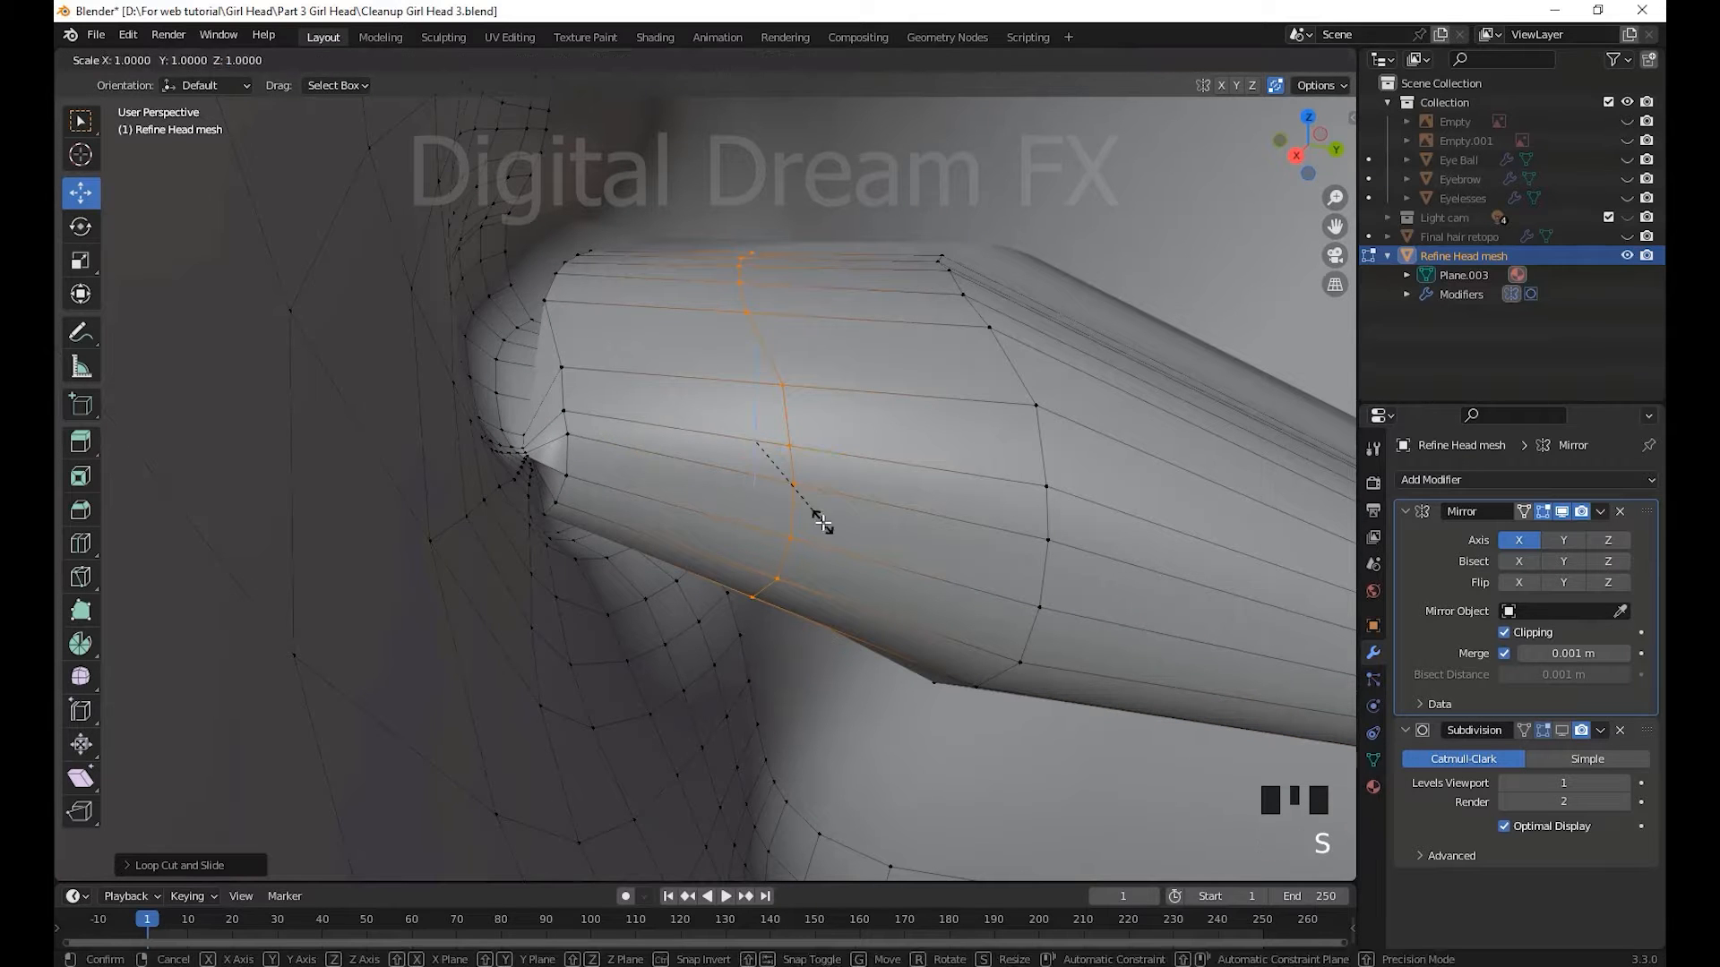
pyautogui.click(852, 553)
# - Select the outer side vertices of the cavity's rear rim and move them inward along X
pyautogui.keyDown('shift'); pyautogui.moveTo(986, 638); pyautogui.dragTo(940, 577, button='middle'); pyautogui.keyUp('shift')
pyautogui.moveTo(1170, 706); pyautogui.dragTo(723, 288)
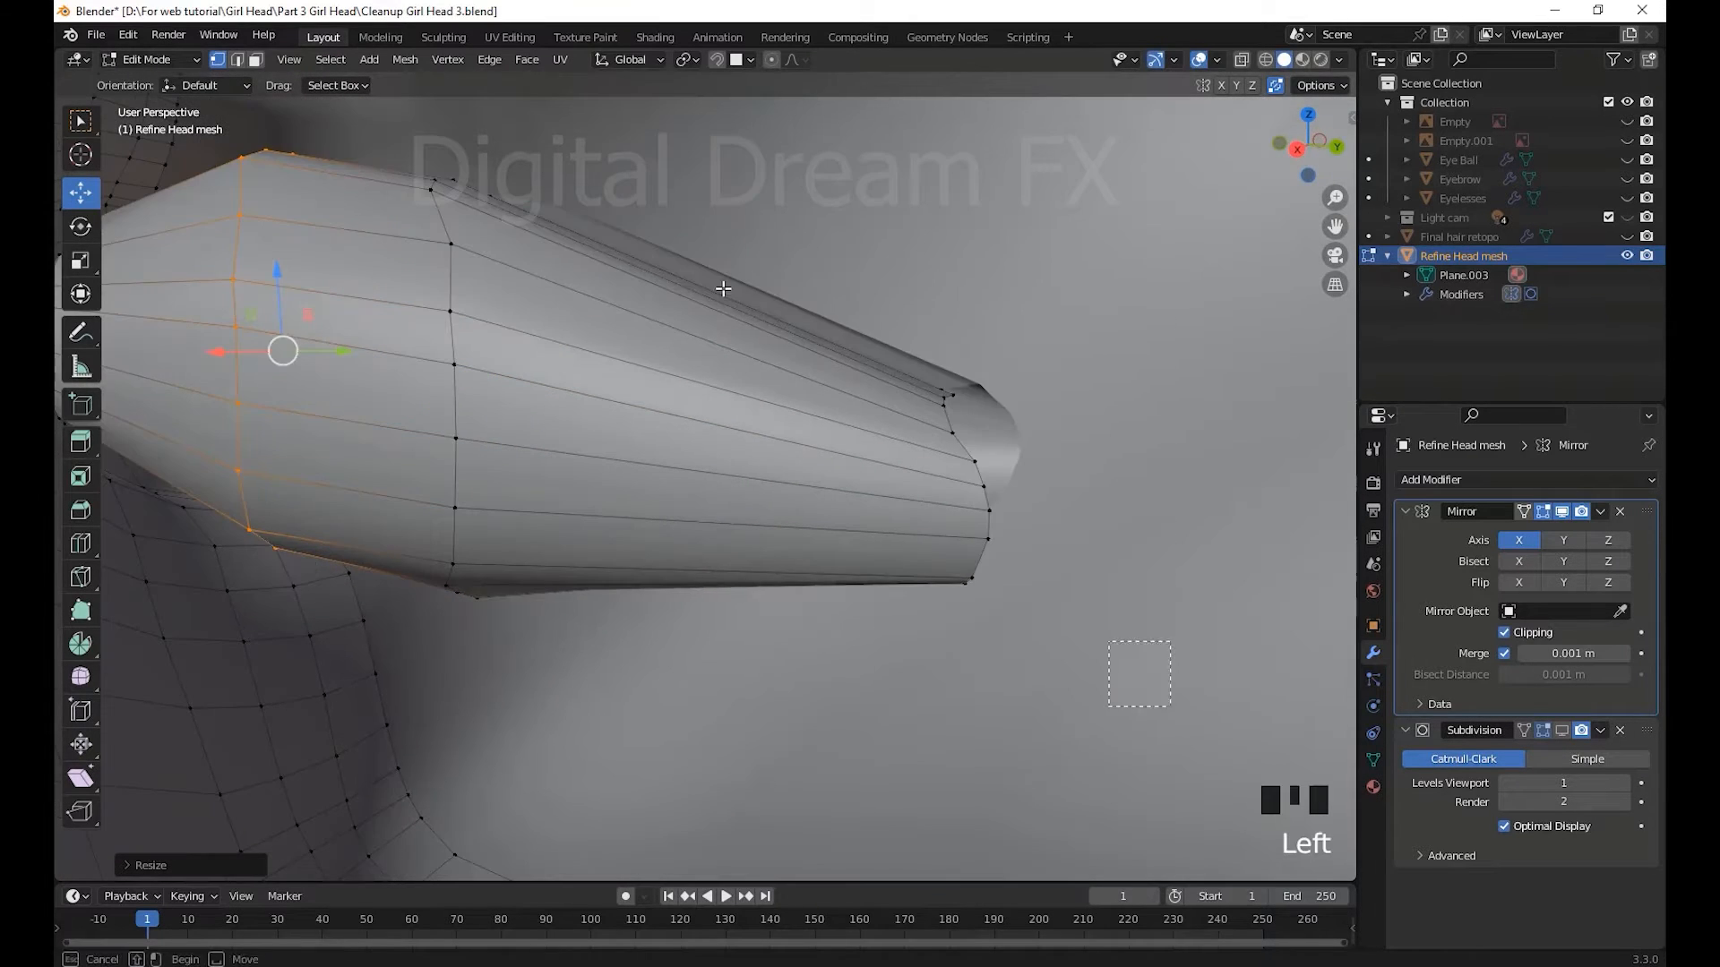
pyautogui.moveTo(723, 289); pyautogui.dragTo(840, 643, button='middle')
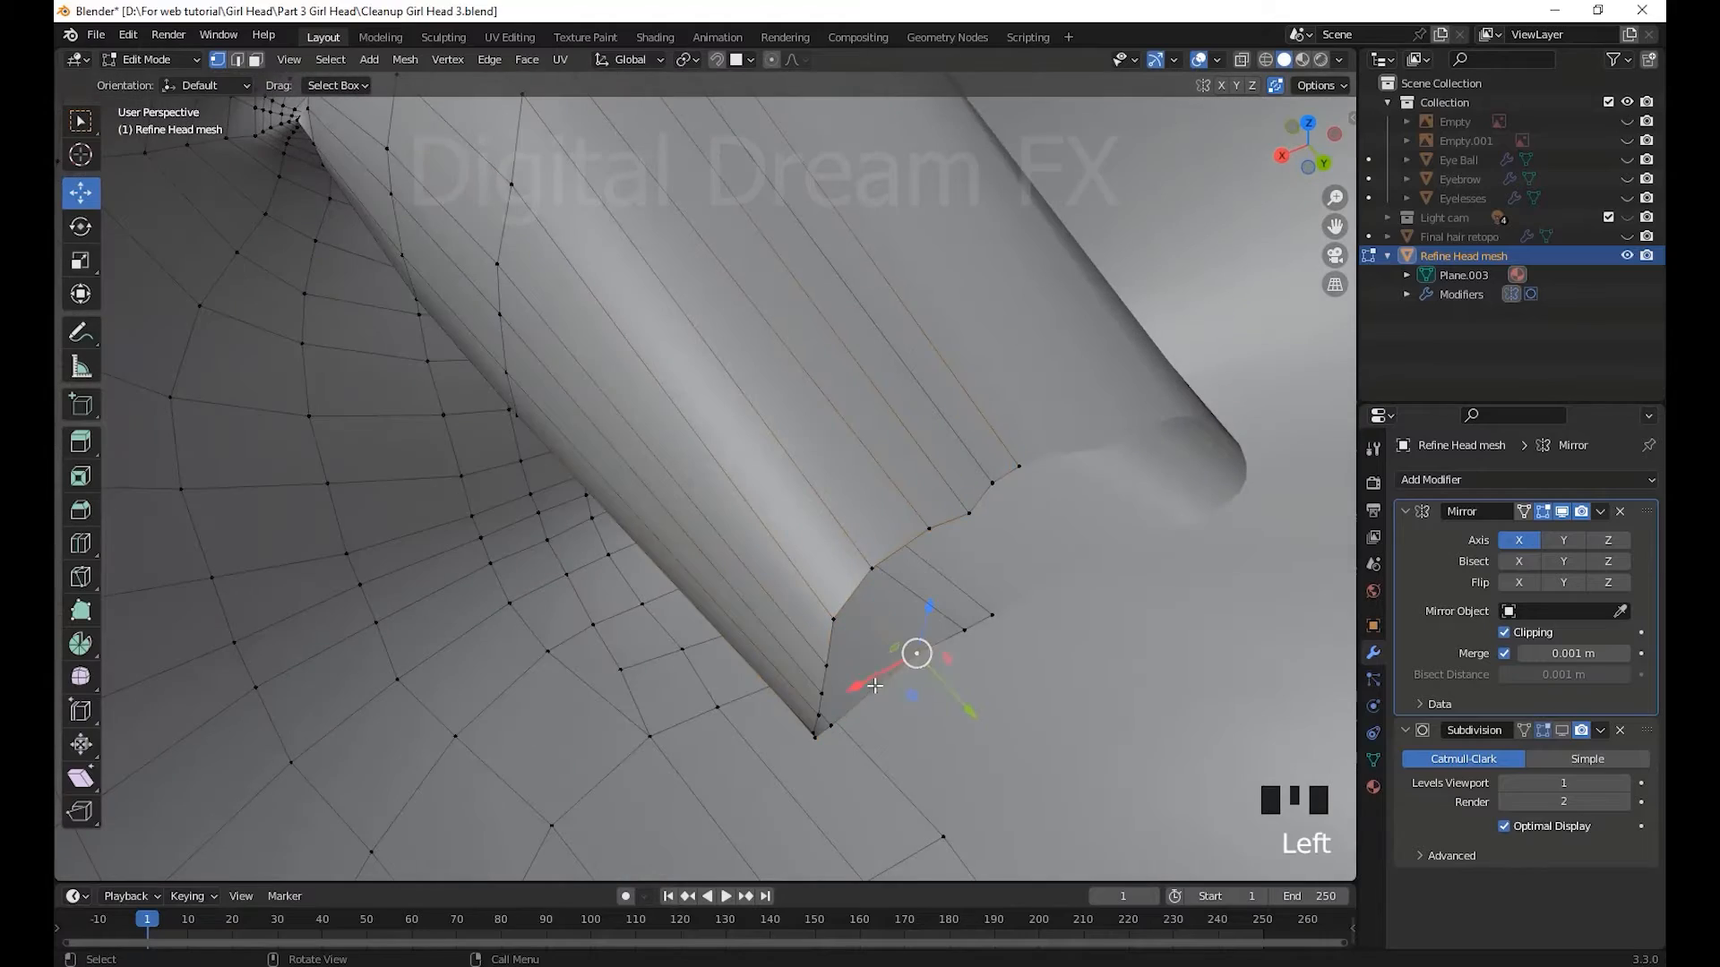
pyautogui.moveTo(839, 722); pyautogui.dragTo(688, 576, button='middle')
pyautogui.click(844, 734)
pyautogui.click(730, 550)
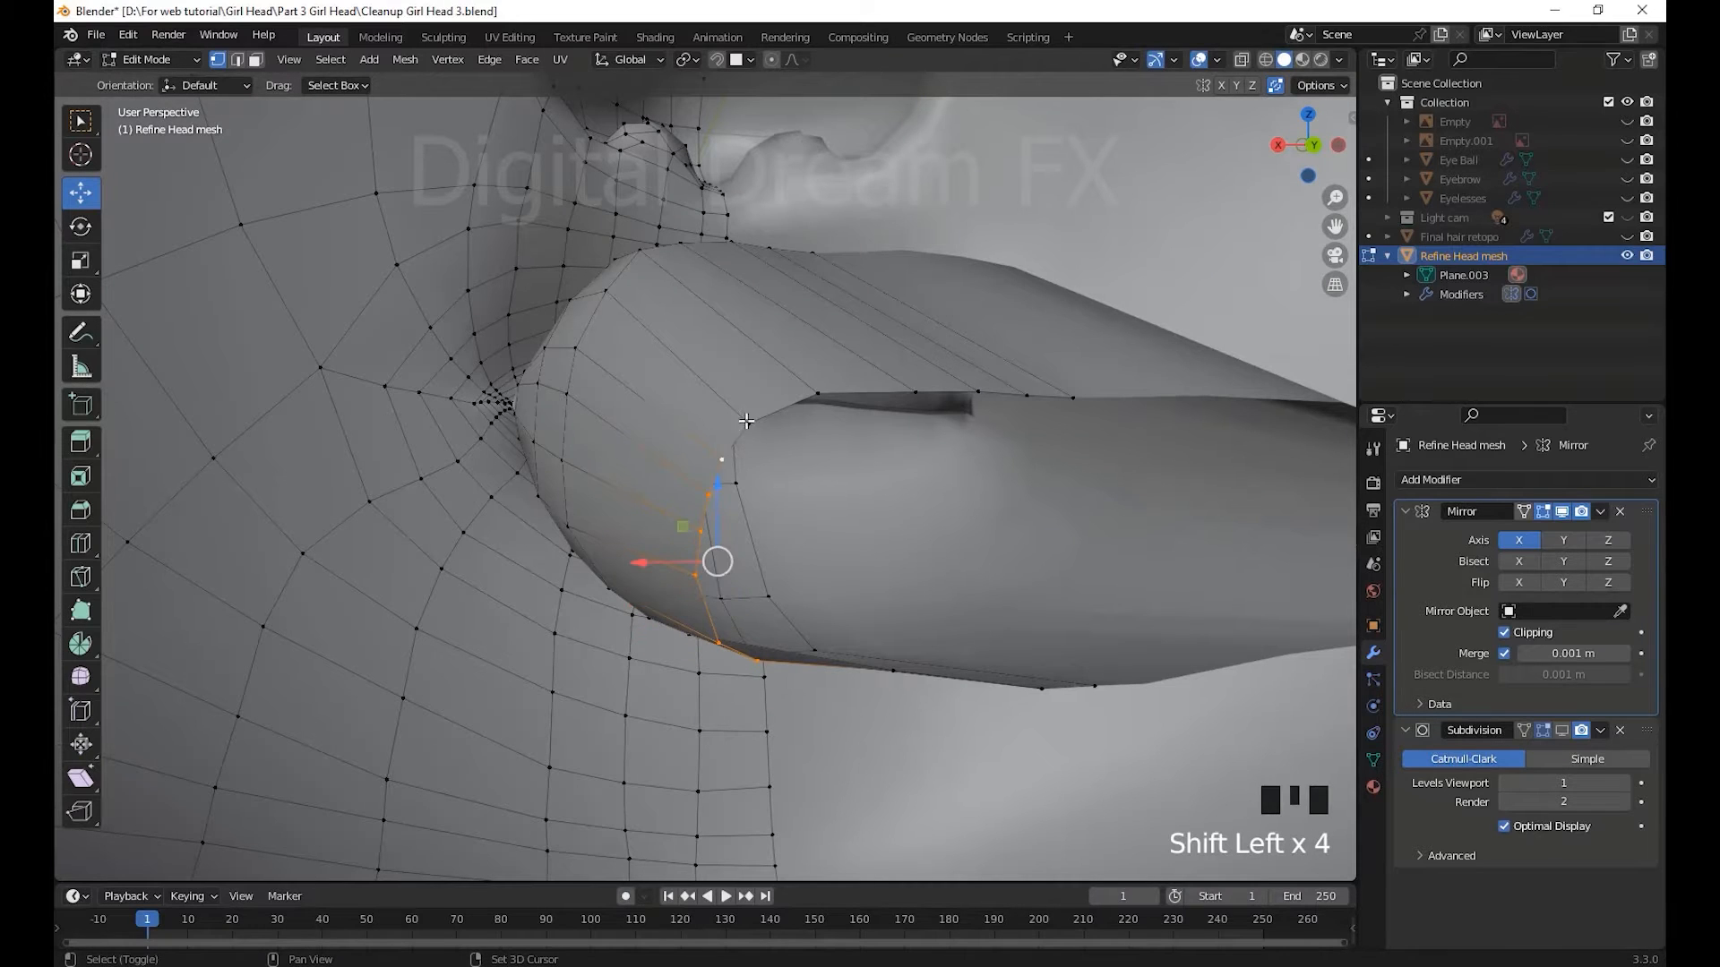
pyautogui.moveTo(809, 390); pyautogui.dragTo(586, 506, button='middle')
pyautogui.moveTo(587, 506); pyautogui.dragTo(668, 521)
# - Extend the rim selection to the neighbouring top and bottom vertices and move it farther inward along X
pyautogui.moveTo(809, 614); pyautogui.dragTo(824, 664, button='middle')
pyautogui.keyDown('shift'); pyautogui.moveTo(908, 631); pyautogui.dragTo(912, 519, button='middle'); pyautogui.keyUp('shift')
pyautogui.keyDown('shift'); pyautogui.click(832, 634); pyautogui.keyUp('shift')
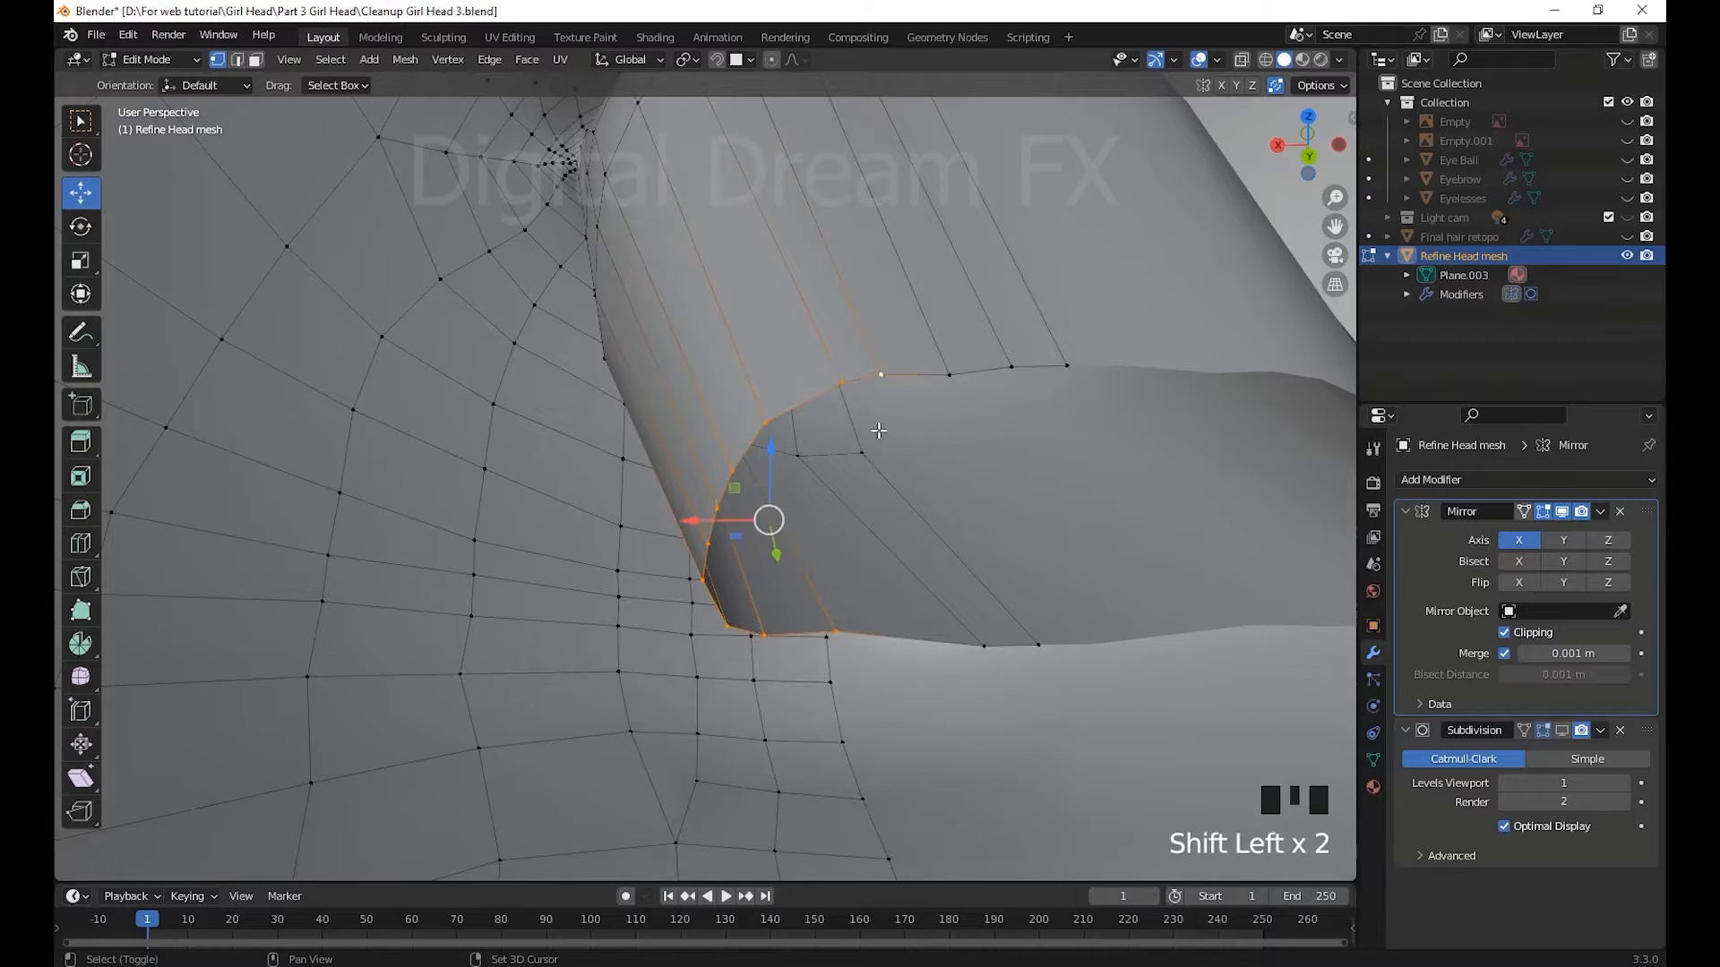
pyautogui.moveTo(695, 521); pyautogui.dragTo(859, 494)
# - Adjust the lower rear rim vertices individually along X and Z to straighten the cavity's bottom edge
pyautogui.moveTo(916, 649); pyautogui.dragTo(943, 649)
pyautogui.click(938, 631)
pyautogui.moveTo(939, 631); pyautogui.dragTo(933, 618, button='middle')
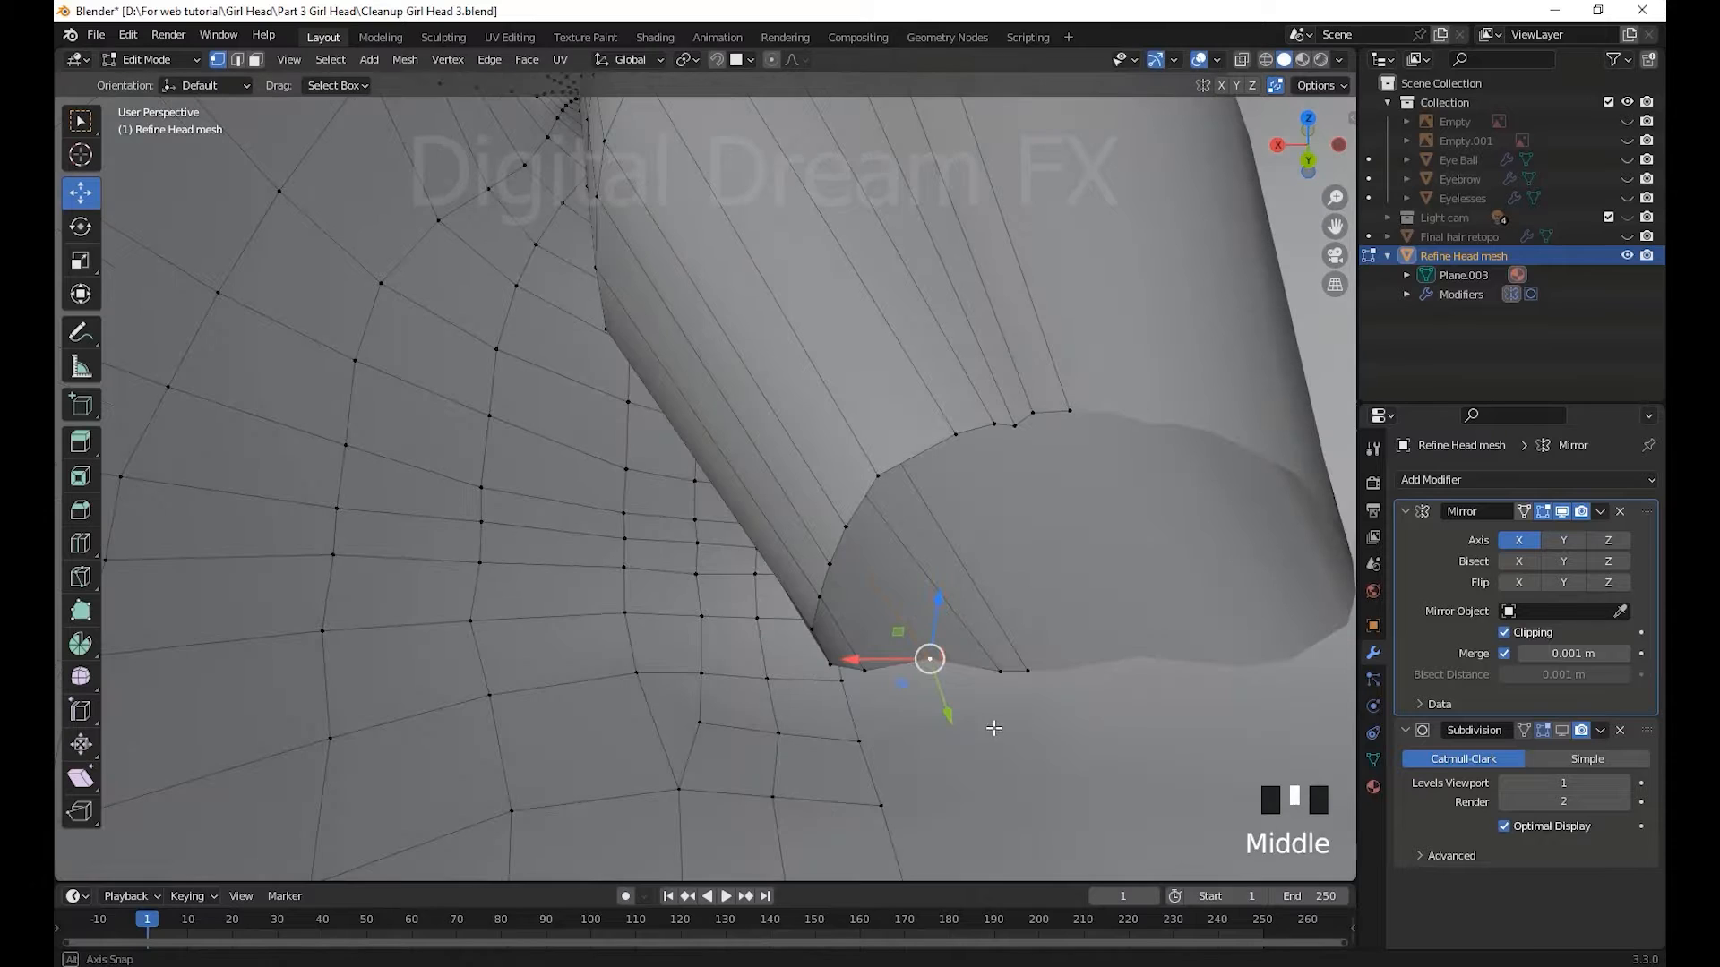
pyautogui.moveTo(933, 611); pyautogui.dragTo(936, 630)
pyautogui.moveTo(996, 661); pyautogui.dragTo(891, 629, button='middle')
pyautogui.moveTo(889, 629); pyautogui.dragTo(896, 633)
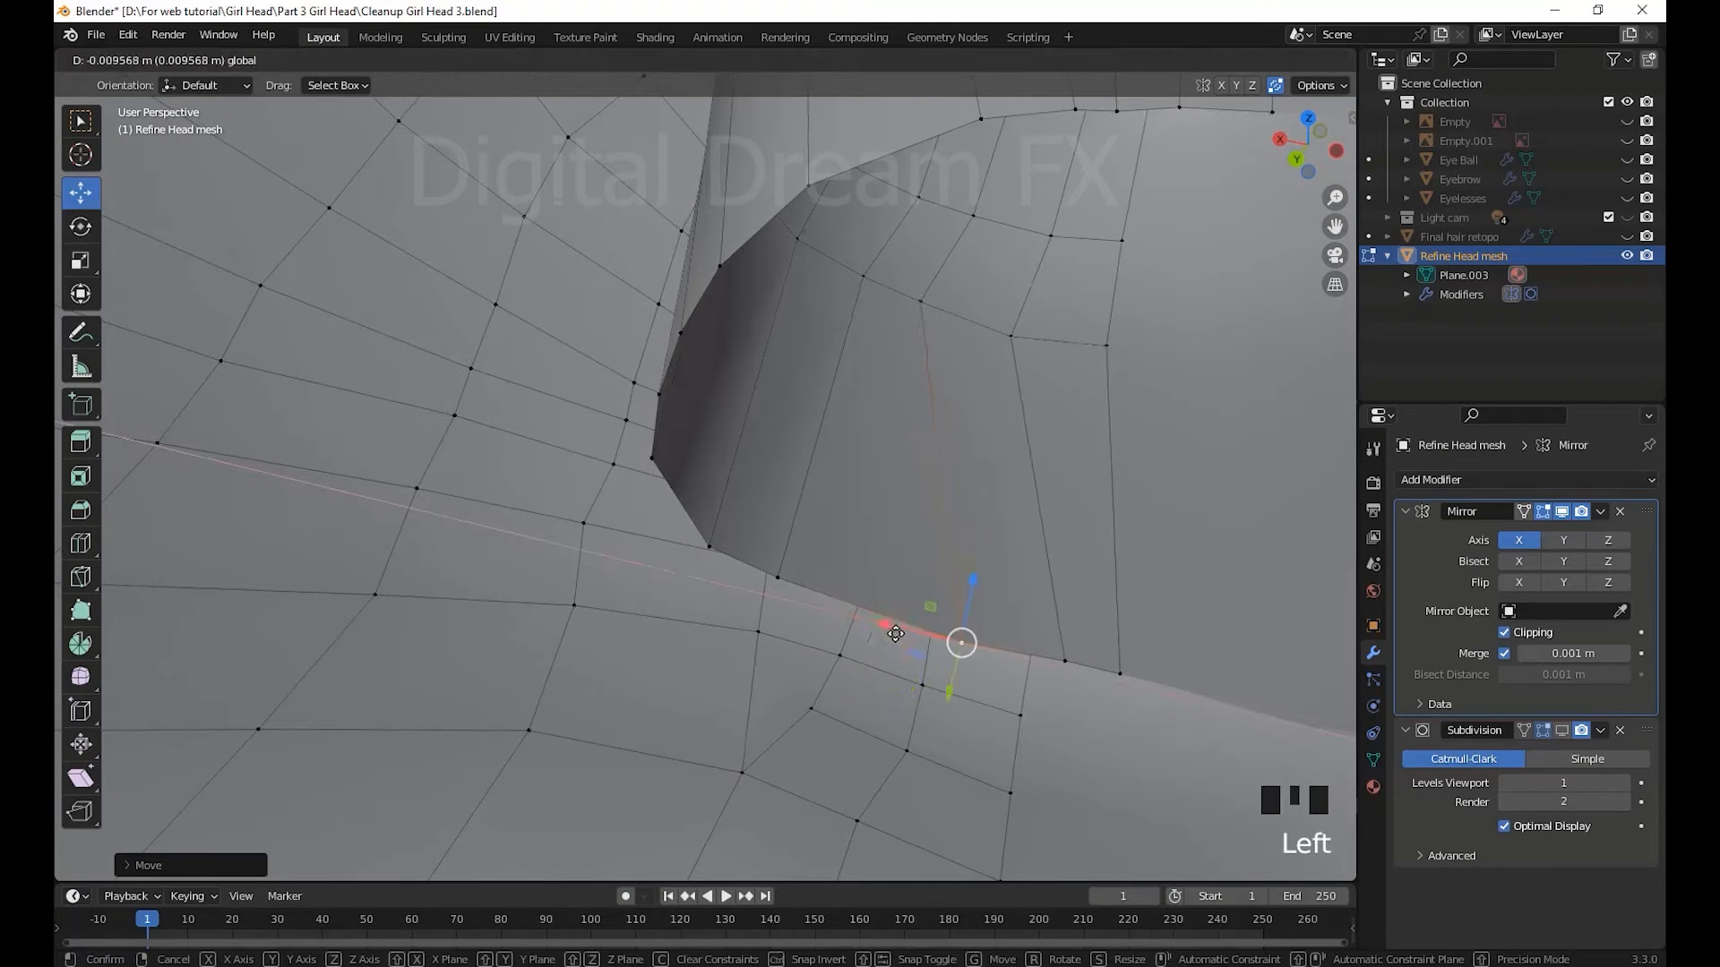
# - Move the cavity floor vertices on the loop in front of the rear rim towards the centre along X
pyautogui.moveTo(889, 310); pyautogui.dragTo(940, 316)
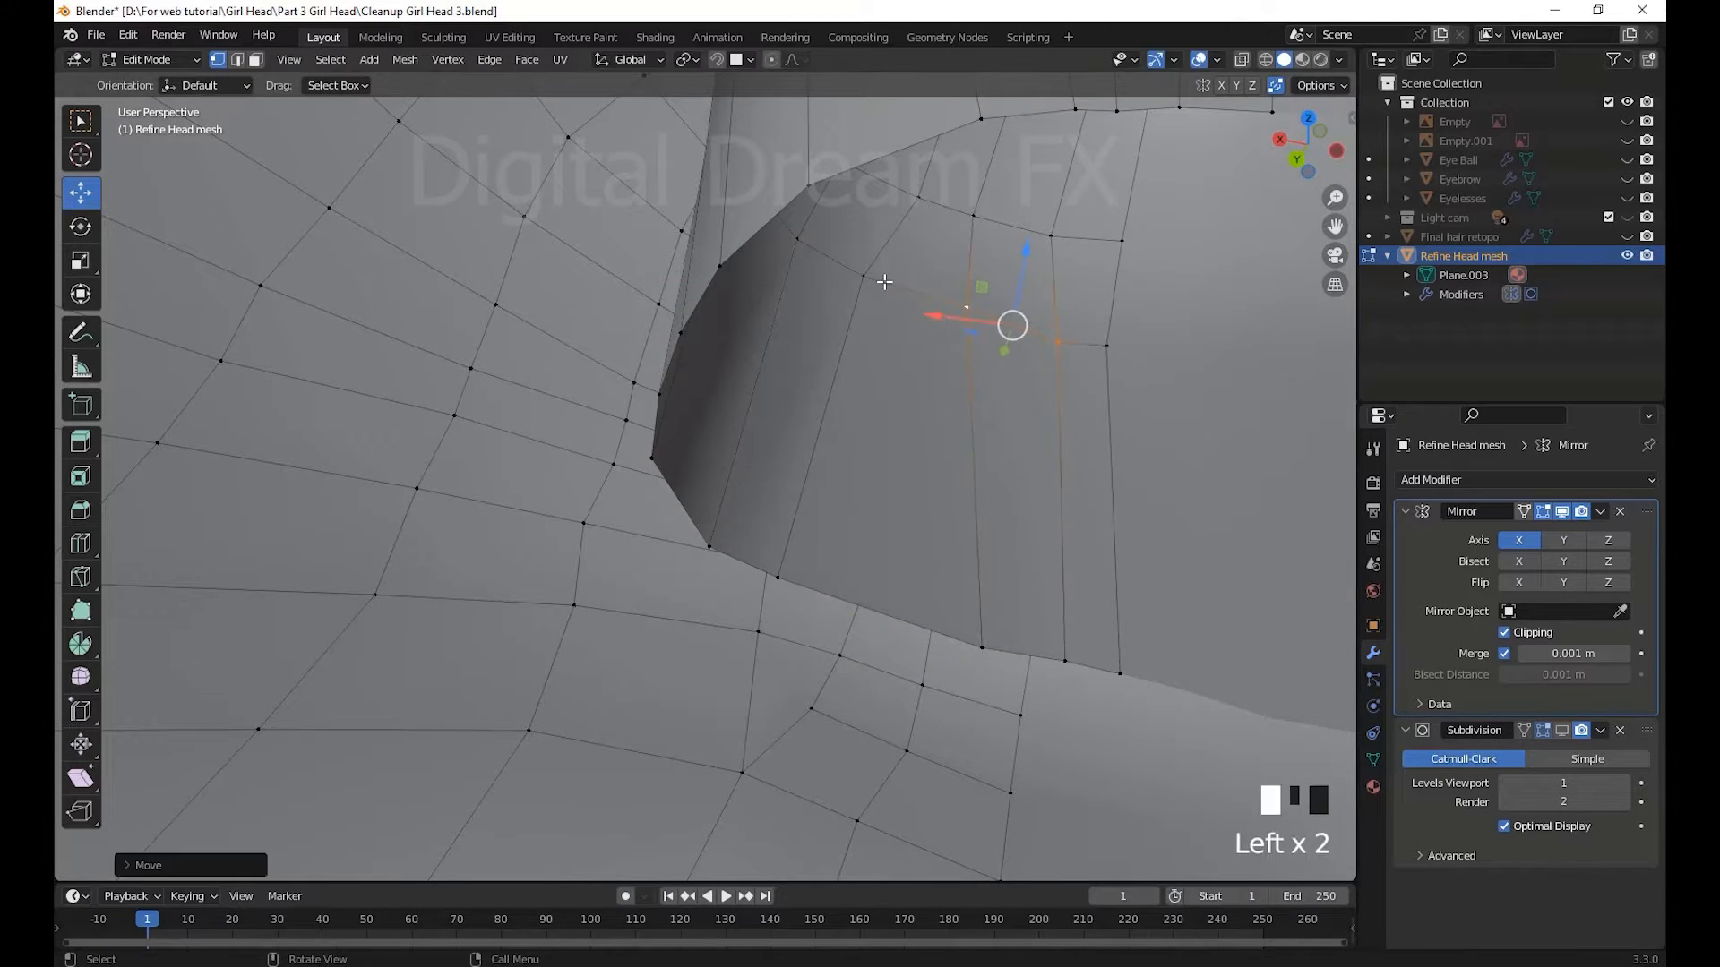
pyautogui.moveTo(796, 359); pyautogui.dragTo(854, 376)
pyautogui.click(1003, 254)
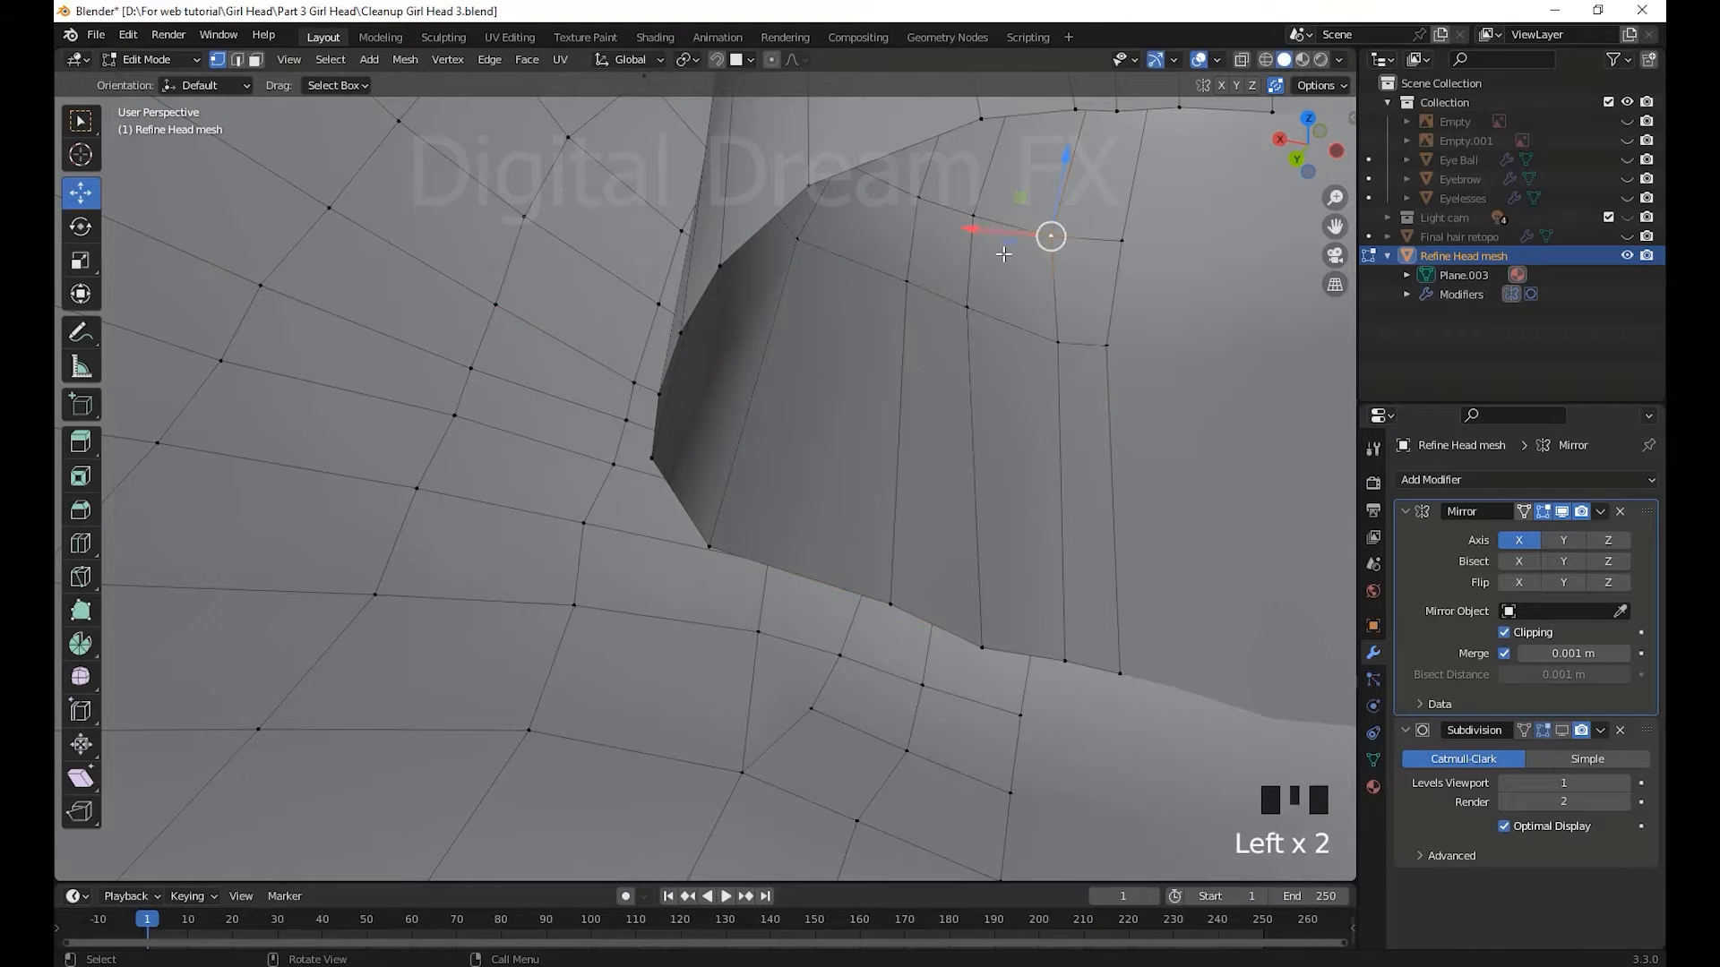
pyautogui.moveTo(853, 428); pyautogui.dragTo(881, 394, button='middle')
# - Move the lower outer side vertices on the mouth cavity's loop in front of the rear rim inward along X
pyautogui.click(808, 287)
pyautogui.moveTo(734, 274); pyautogui.dragTo(803, 288)
pyautogui.click(702, 470)
pyautogui.moveTo(643, 468); pyautogui.dragTo(813, 493)
pyautogui.moveTo(812, 494); pyautogui.dragTo(740, 374, button='middle')
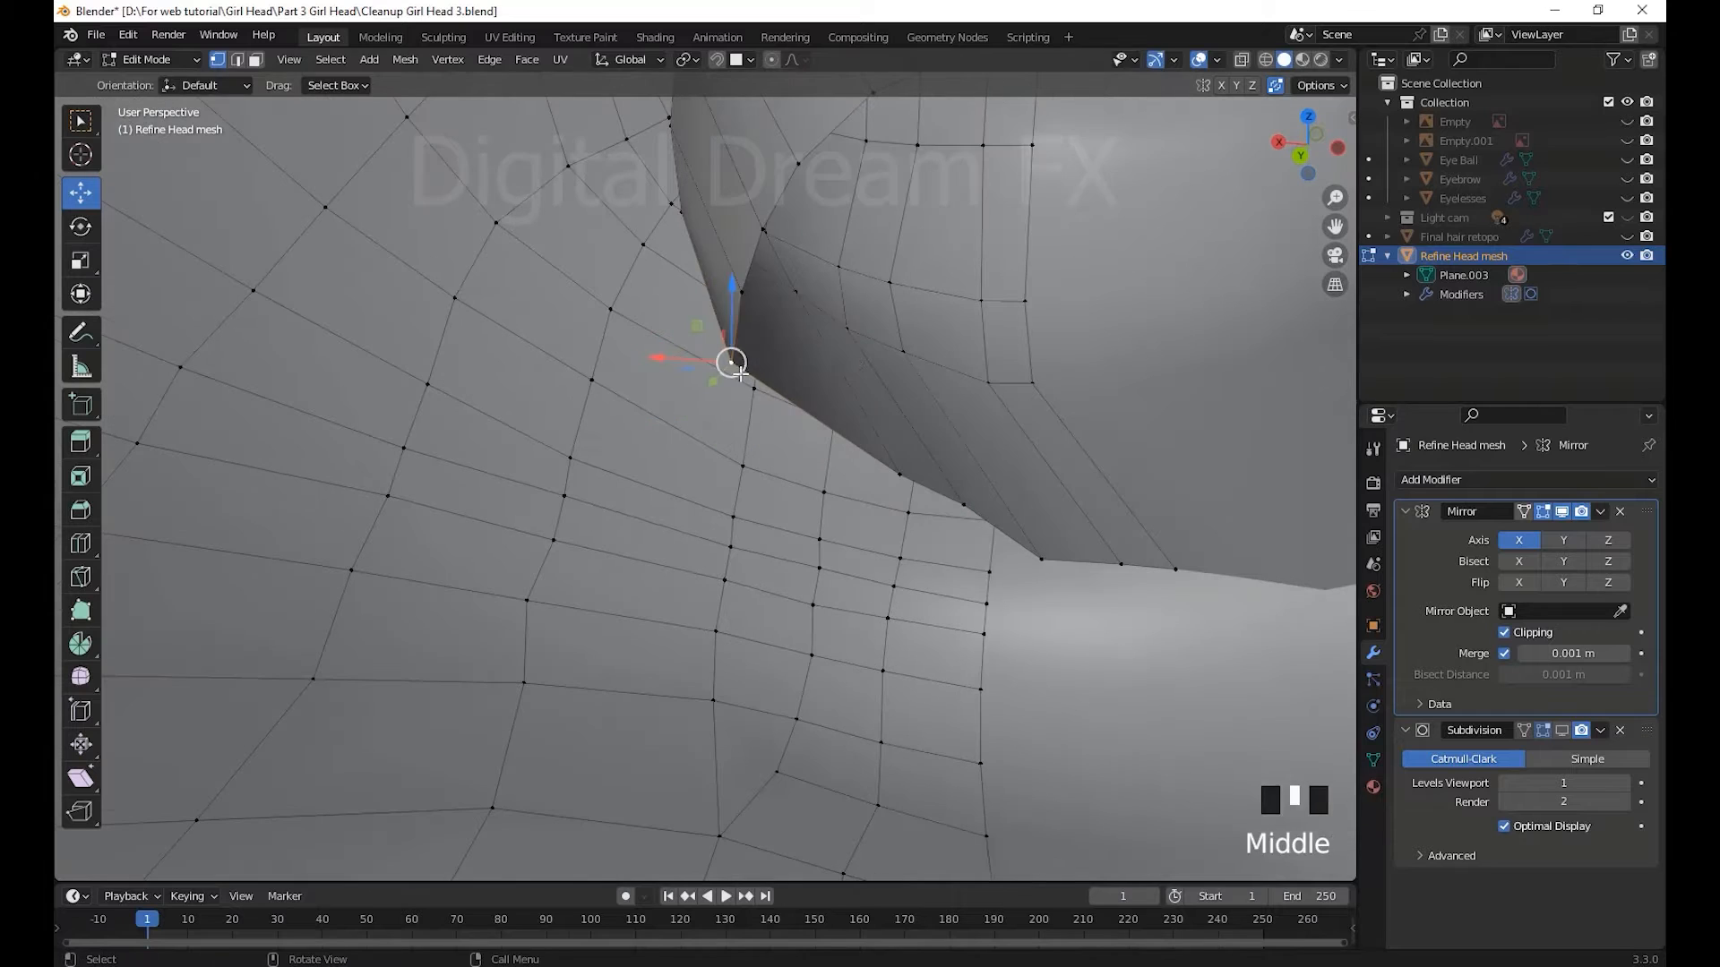
# - Move the remaining outer side vertices, up to the cavity's upper corner, inward along X one by one
pyautogui.click(750, 292)
pyautogui.moveTo(751, 292); pyautogui.dragTo(699, 392, button='middle')
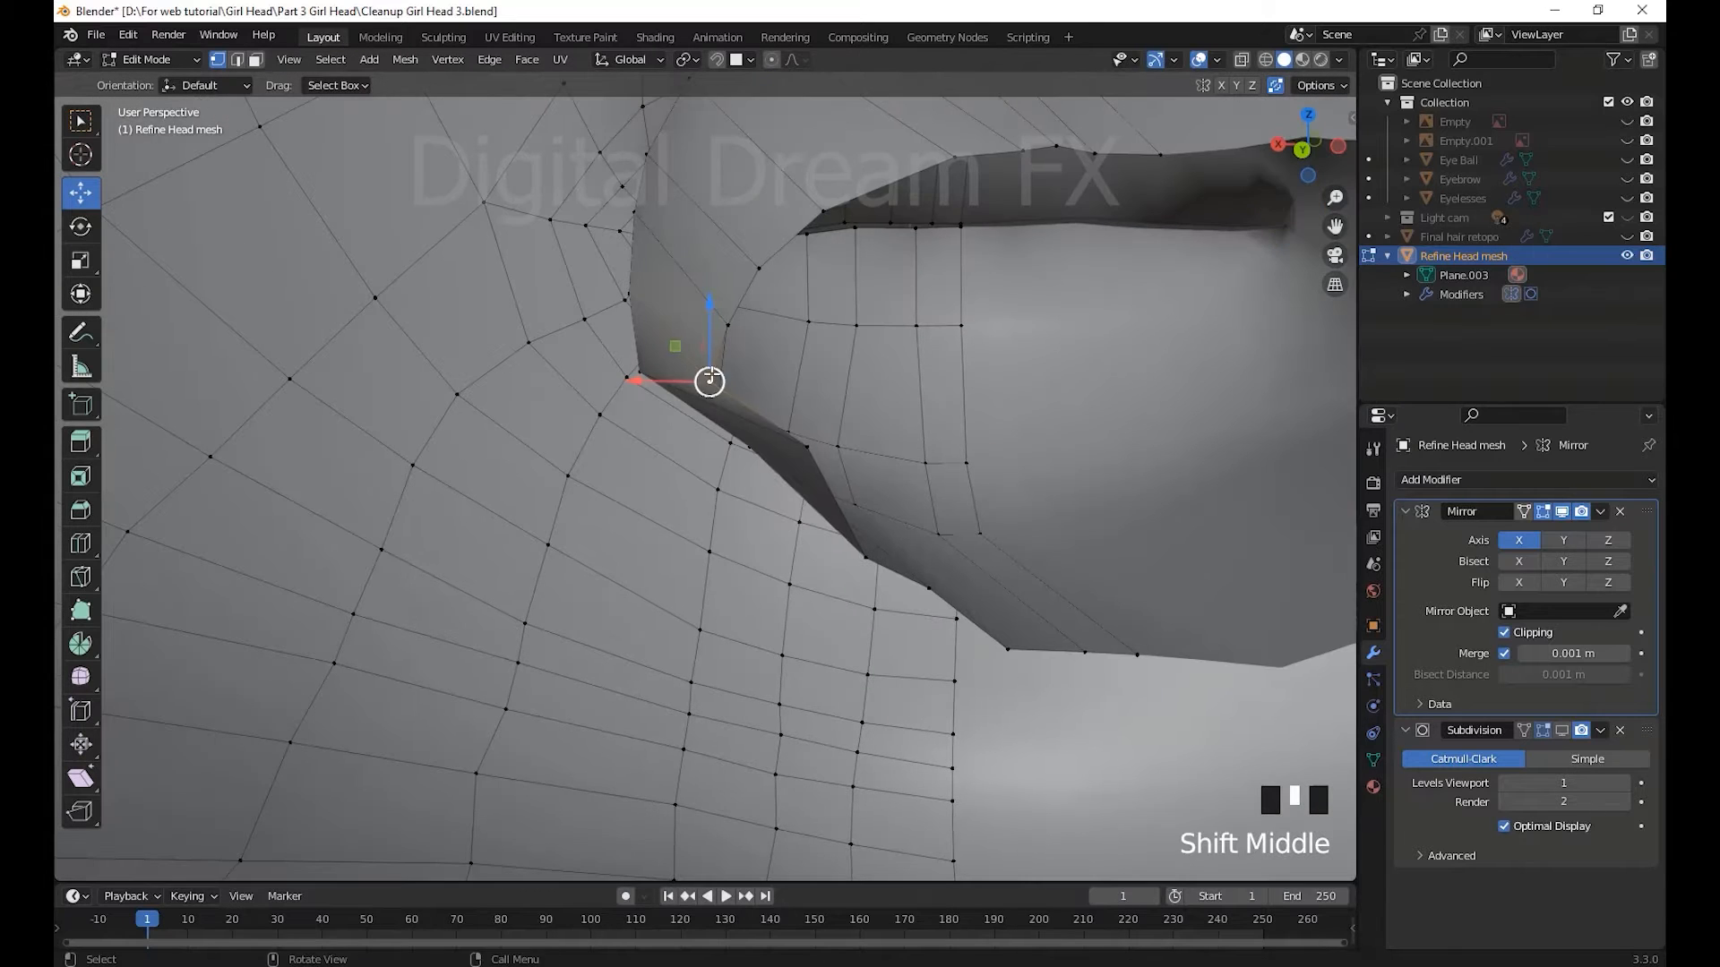
pyautogui.moveTo(707, 380); pyautogui.dragTo(800, 387)
pyautogui.click(740, 331)
pyautogui.moveTo(731, 328); pyautogui.dragTo(804, 336)
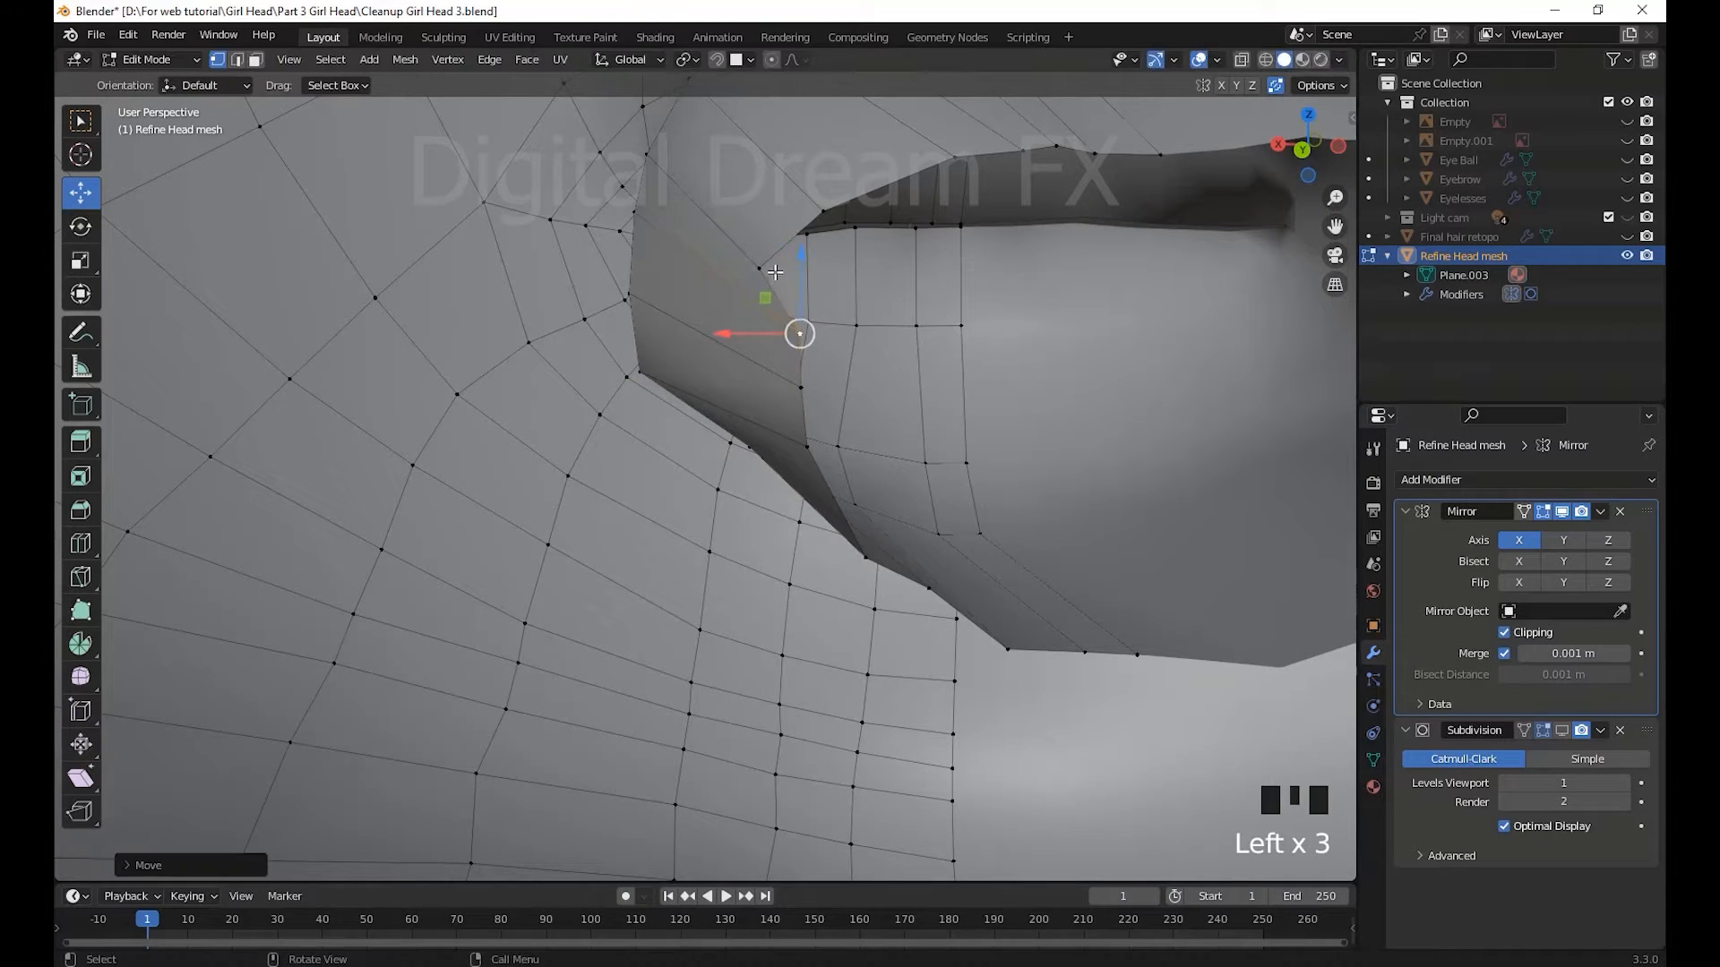
pyautogui.click(762, 272)
pyautogui.moveTo(761, 271); pyautogui.dragTo(846, 281)
pyautogui.click(830, 221)
pyautogui.moveTo(907, 211); pyautogui.dragTo(904, 214)
# - Adjust the height of the rear rim's corner vertices along Z to even out the cavity opening
pyautogui.moveTo(905, 214); pyautogui.dragTo(807, 473, button='middle')
pyautogui.moveTo(773, 364); pyautogui.dragTo(774, 389)
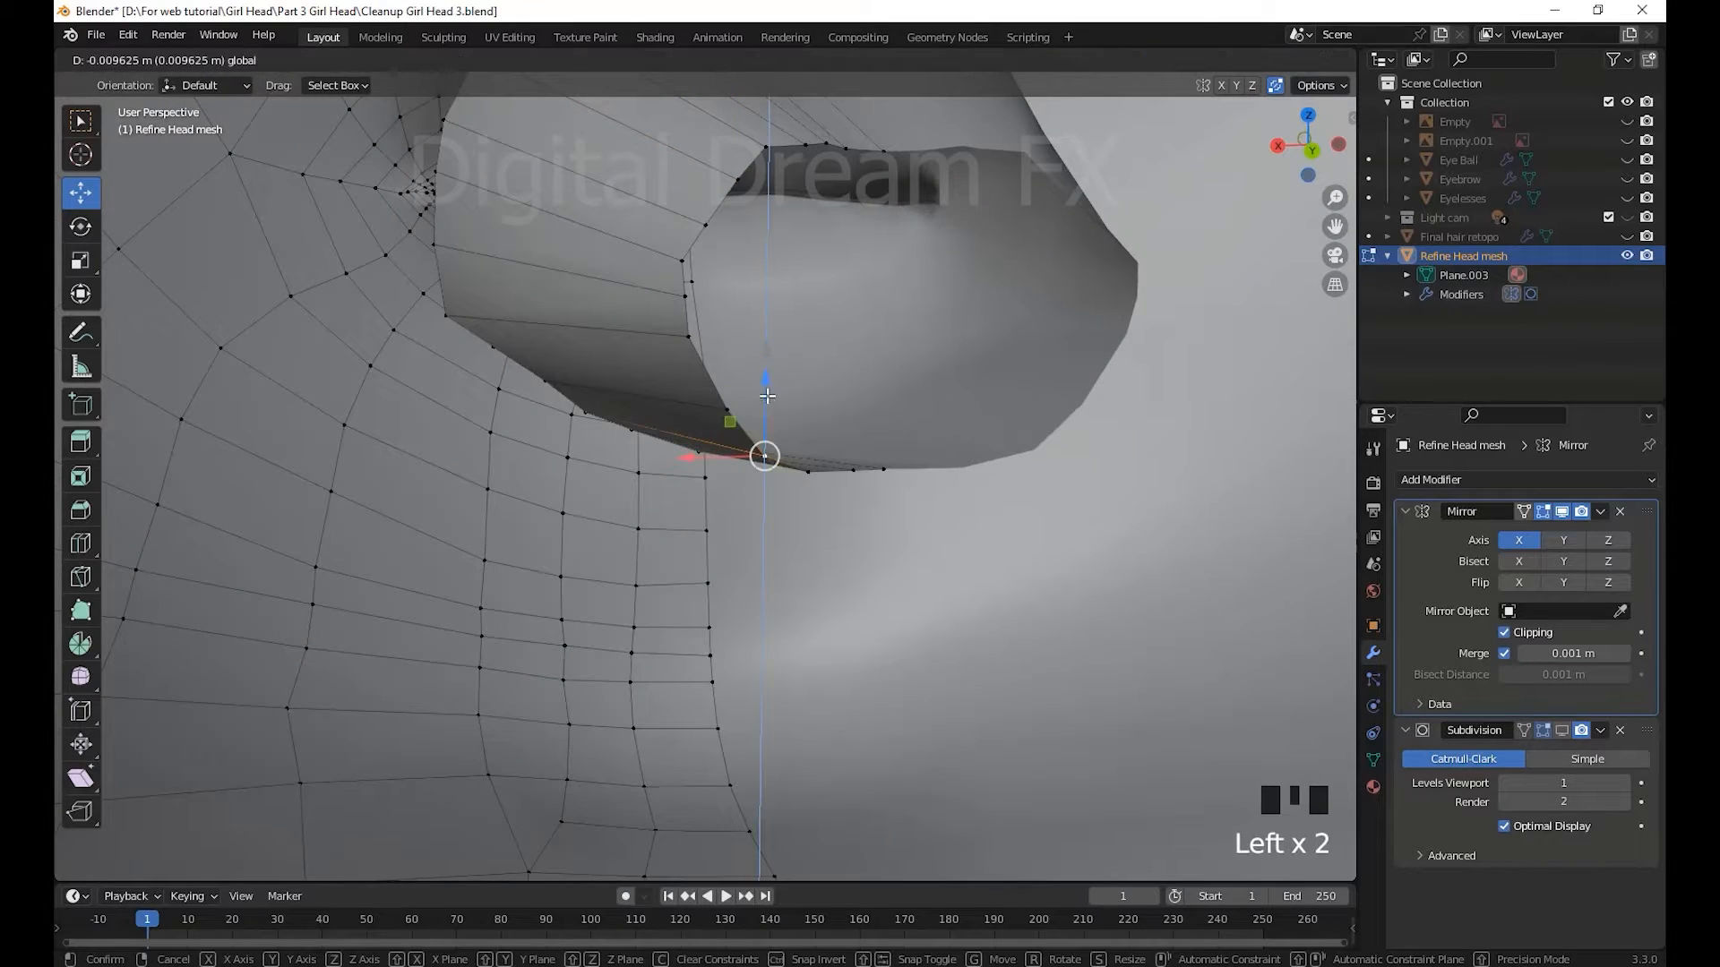
pyautogui.moveTo(774, 389); pyautogui.dragTo(762, 294, button='middle')
pyautogui.moveTo(760, 239); pyautogui.dragTo(760, 241)
pyautogui.moveTo(779, 394); pyautogui.dragTo(907, 599, button='middle')
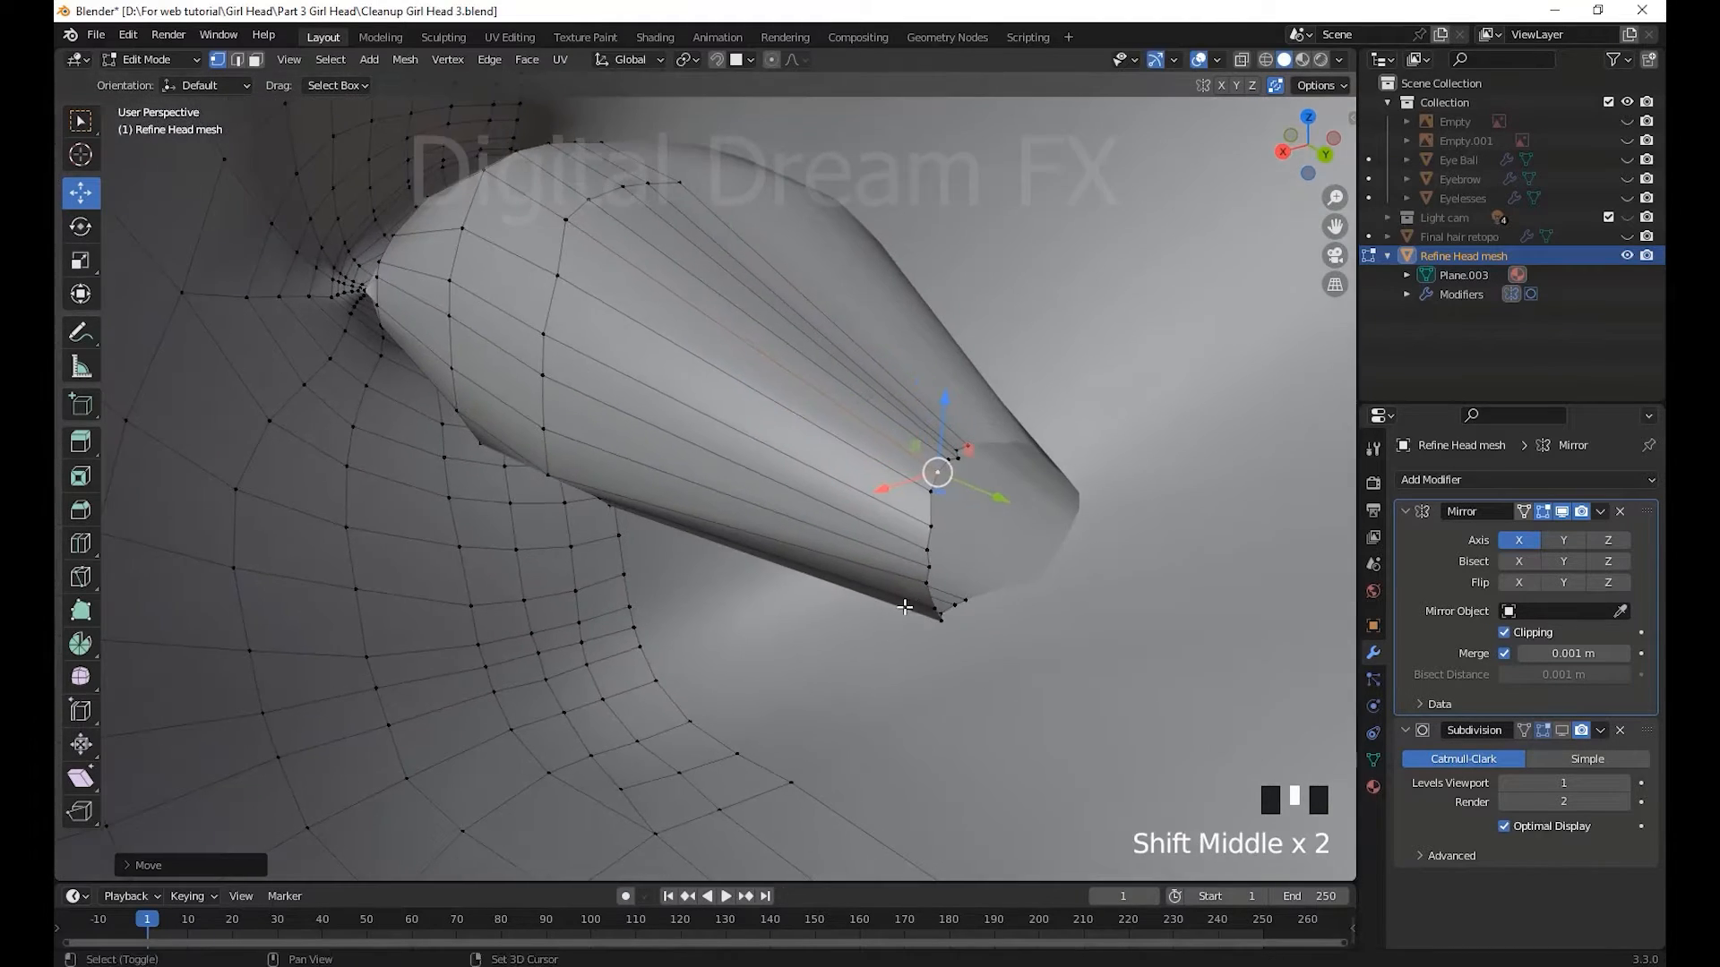
# - Add a loop cut around the rear section of the mouth cavity and scale it to round the shape
pyautogui.moveTo(762, 528); pyautogui.dragTo(905, 502, button='middle')
pyautogui.moveTo(725, 488); pyautogui.dragTo(779, 481, button='middle')
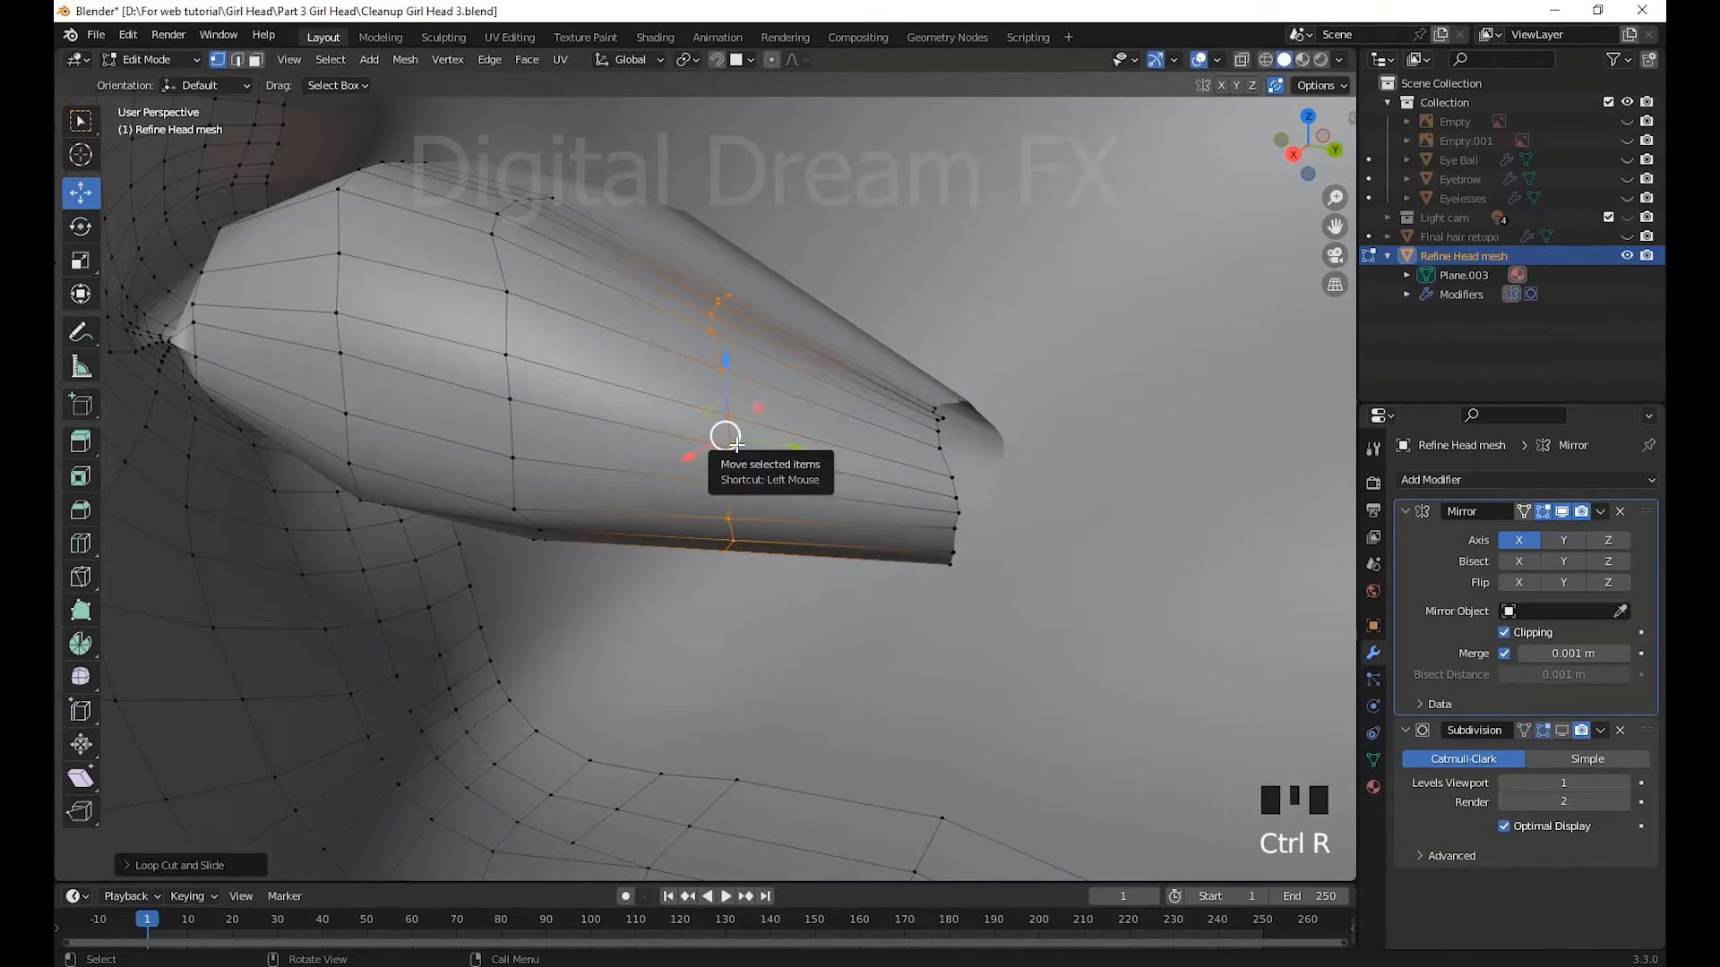
pyautogui.press('s')
pyautogui.click(739, 452)
# - Add a second loop cut between the new loop and the cavity's rear rim
pyautogui.moveTo(739, 452); pyautogui.dragTo(286, 506, button='middle')
pyautogui.moveTo(774, 583); pyautogui.dragTo(910, 617, button='middle')
pyautogui.hotkey('ctrl', 'r')
pyautogui.click(804, 530)
# - Select the rear rim of the cavity, move it back and down, rotate it, and scale it down into a narrow throat end
pyautogui.moveTo(803, 529); pyautogui.dragTo(959, 631, button='middle')
pyautogui.scroll(-2, 959, 630)
pyautogui.moveTo(1009, 603); pyautogui.dragTo(809, 304)
pyautogui.moveTo(863, 433); pyautogui.dragTo(967, 626)
pyautogui.press('r')
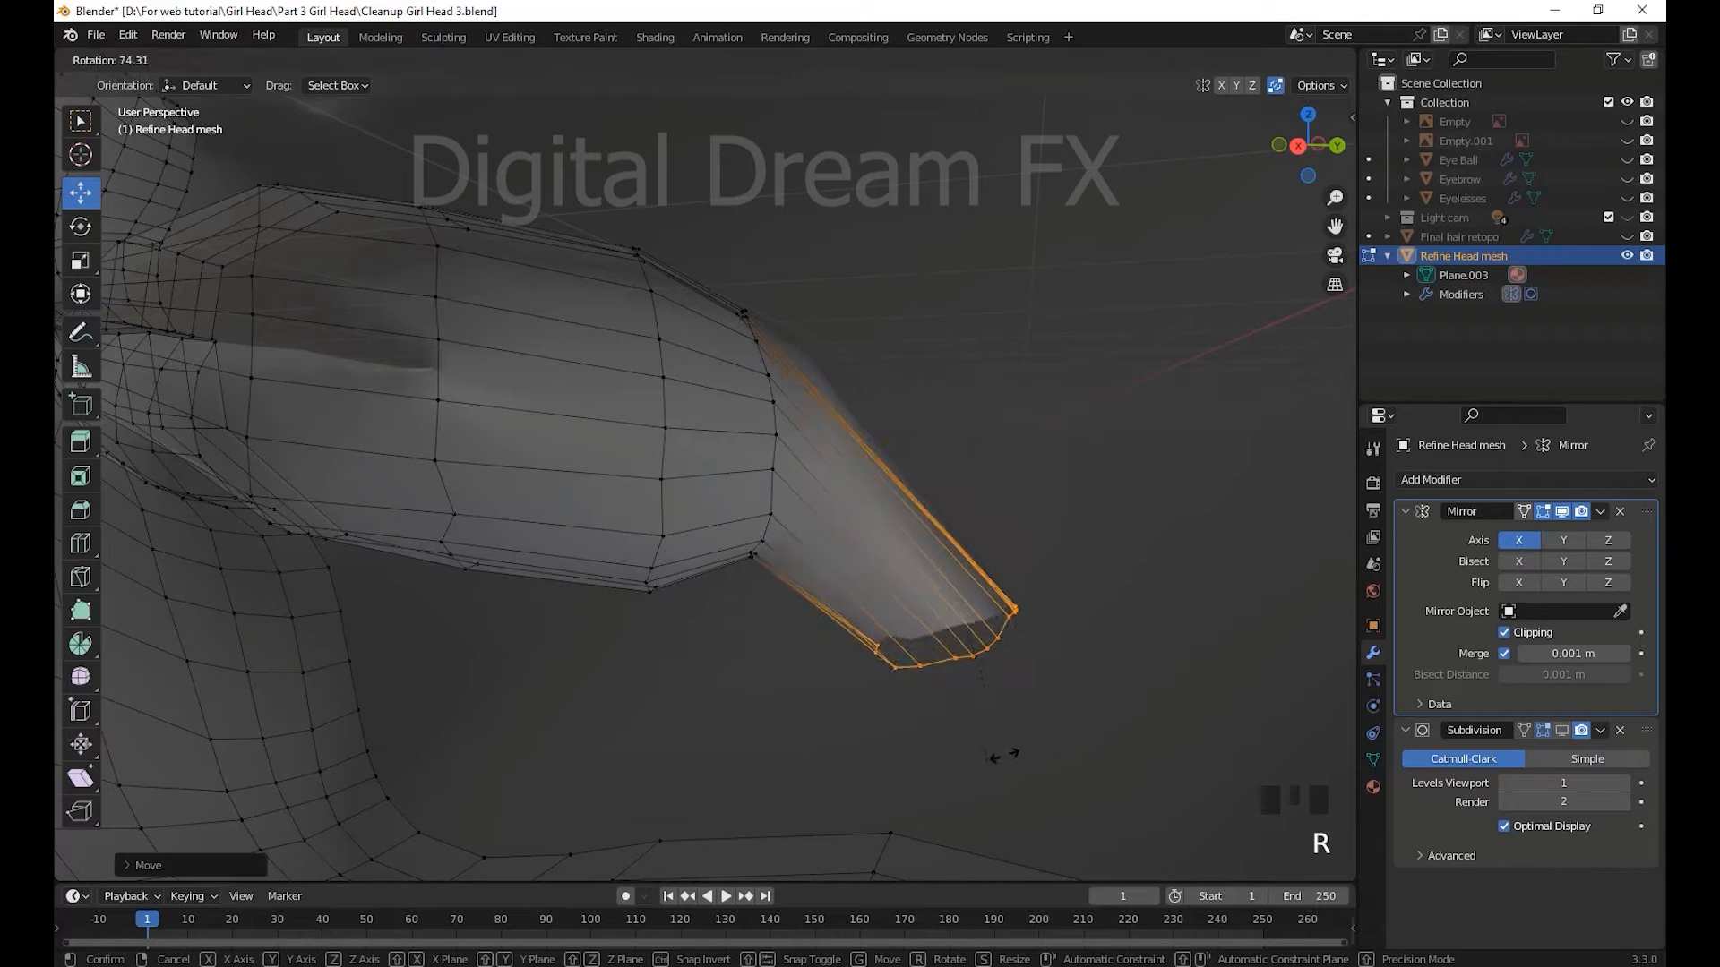
pyautogui.click(967, 684)
pyautogui.press('s')
pyautogui.click(1012, 700)
pyautogui.keyDown('shift'); pyautogui.moveTo(711, 675); pyautogui.dragTo(841, 690, button='middle'); pyautogui.keyUp('shift')
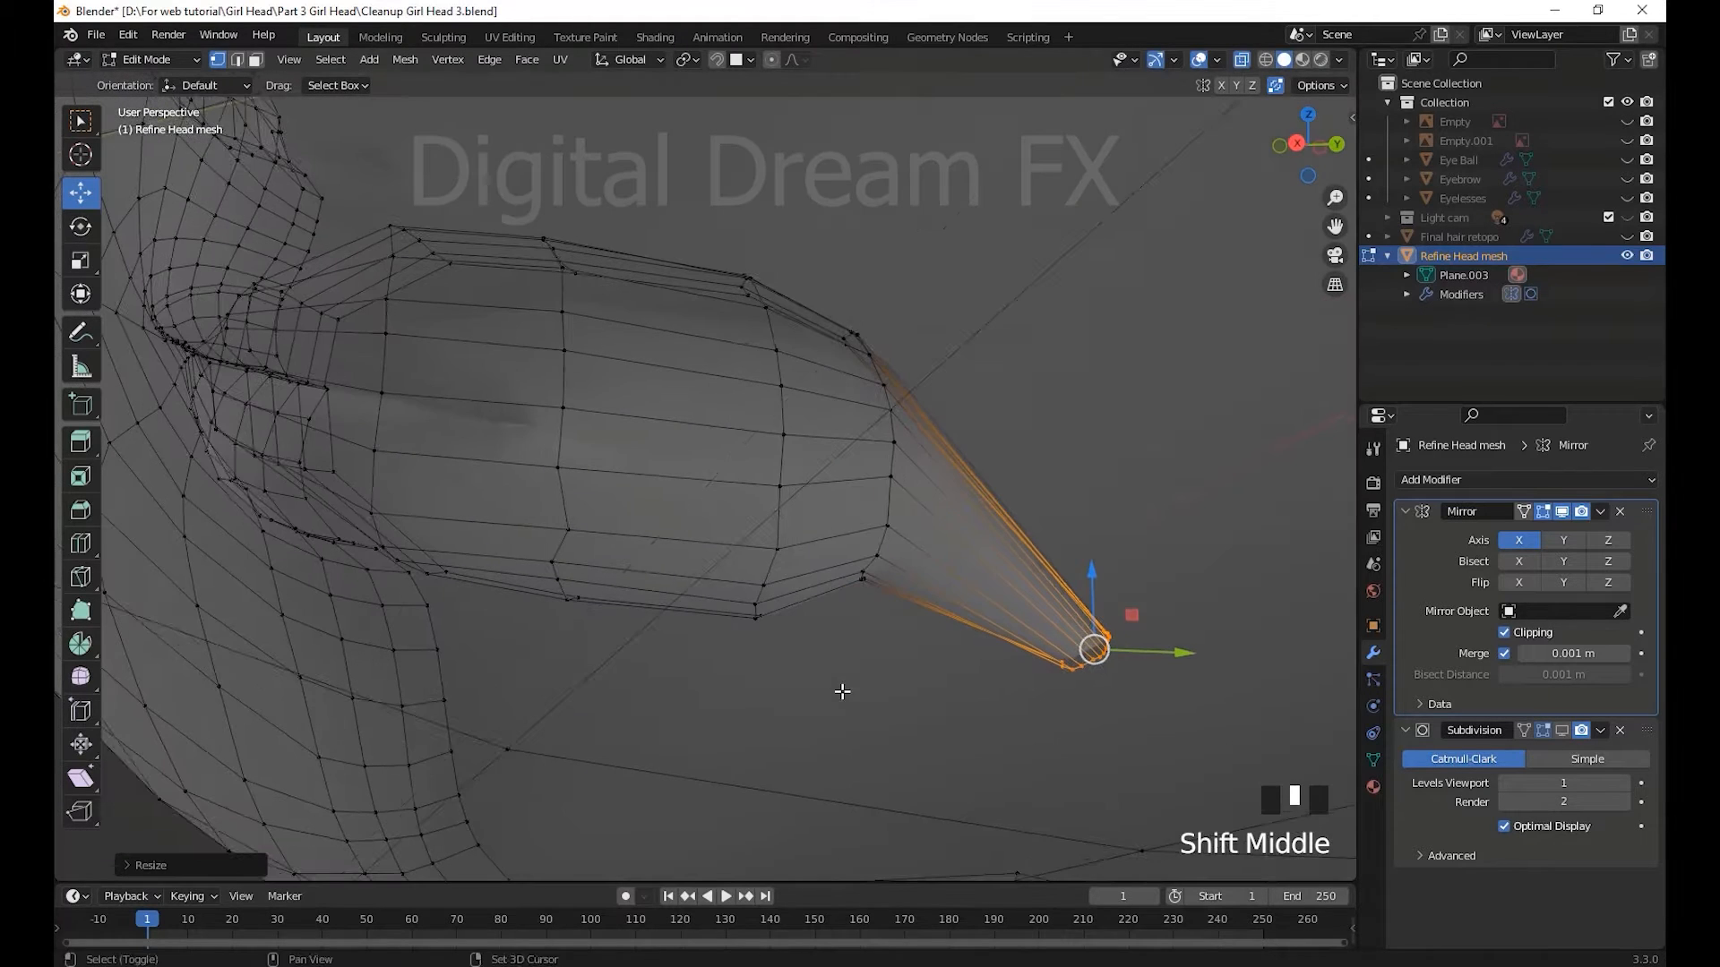
# - Select the vertical loop around the middle of the cavity and move it forward along Y
pyautogui.moveTo(823, 685); pyautogui.dragTo(659, 240)
pyautogui.moveTo(744, 436); pyautogui.dragTo(694, 436)
pyautogui.moveTo(694, 436); pyautogui.dragTo(662, 567, button='middle')
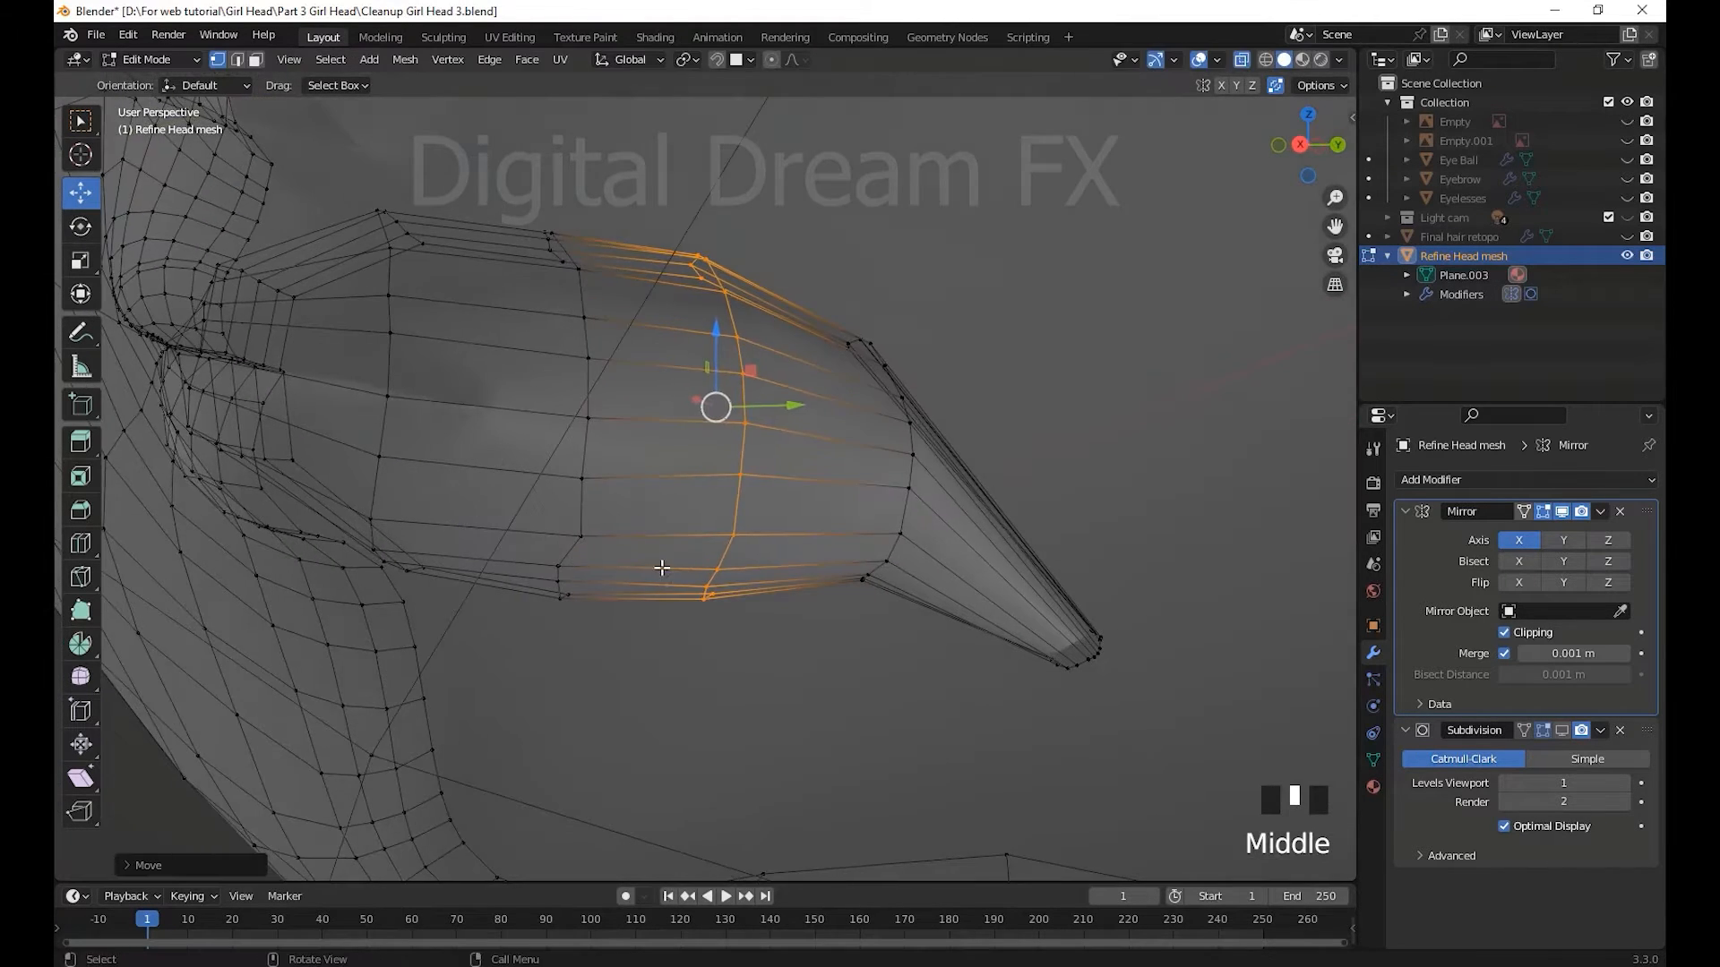
pyautogui.moveTo(493, 177); pyautogui.dragTo(495, 184)
# - Turn off X-ray and return to Object Mode to view the whole face from the front
pyautogui.scroll(-2, 602, 583)
pyautogui.moveTo(603, 583); pyautogui.dragTo(1077, 618, button='middle')
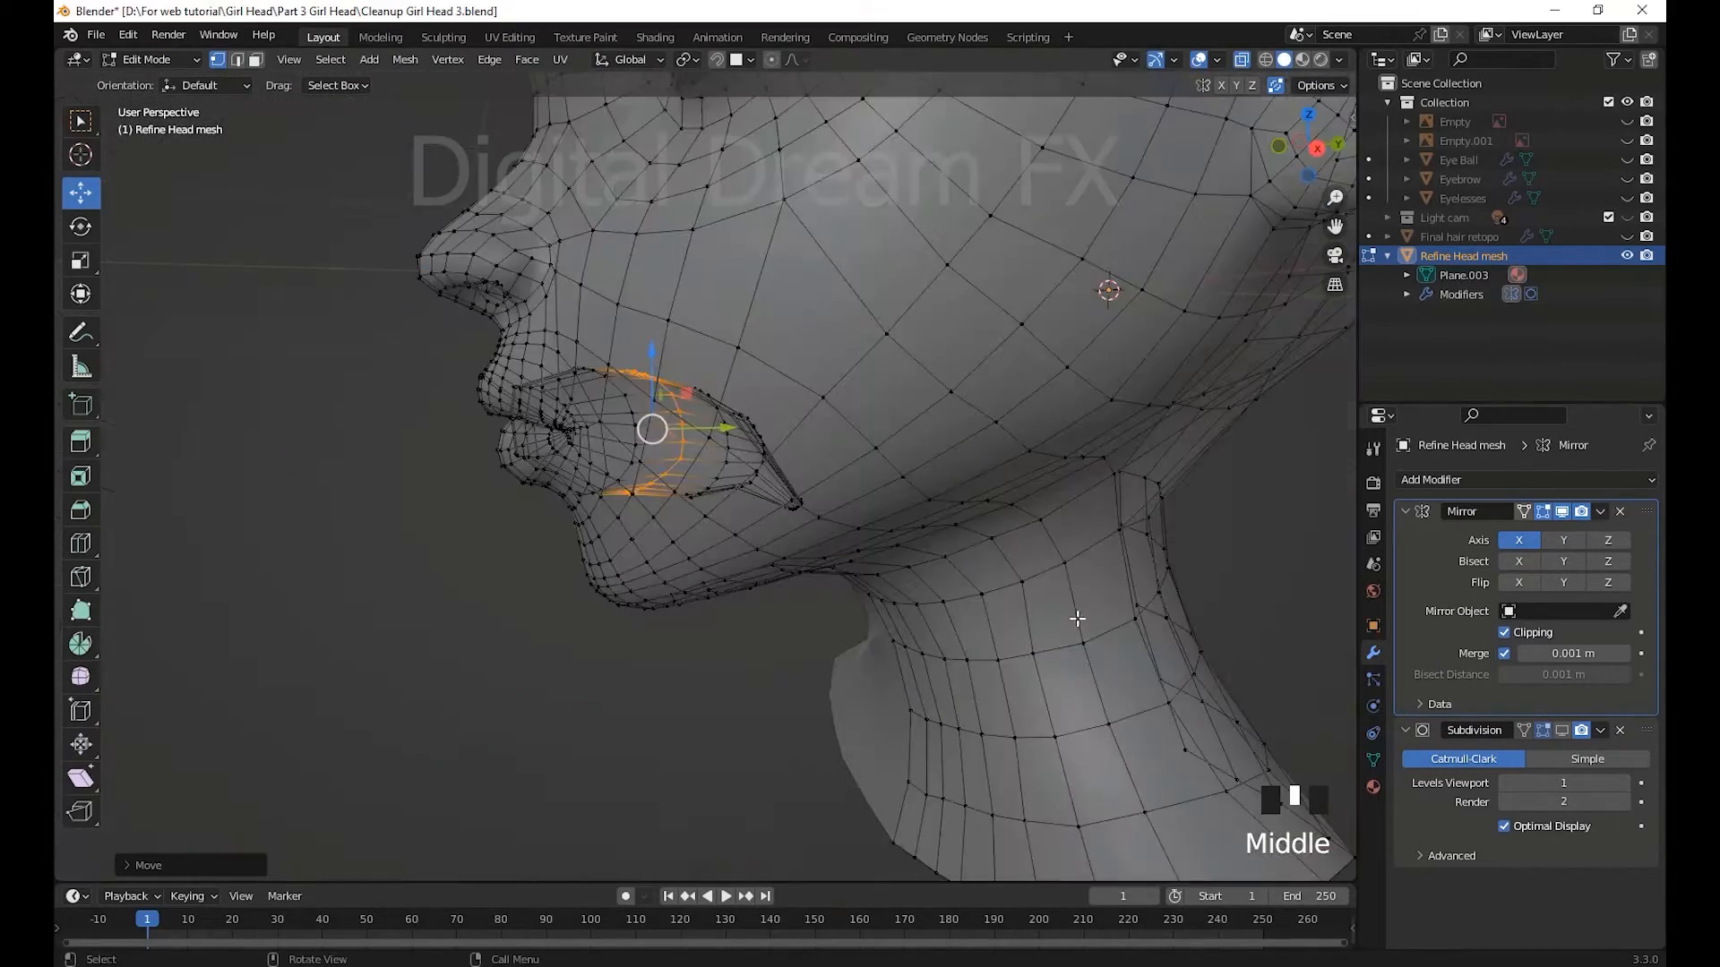
pyautogui.scroll(-2, 764, 588)
pyautogui.moveTo(764, 588); pyautogui.dragTo(940, 690, button='middle')
pyautogui.hotkey('alt', 'z')
pyautogui.press('Tab')
pyautogui.scroll(4, 1010, 630)
pyautogui.keyDown('shift'); pyautogui.moveTo(940, 690); pyautogui.dragTo(869, 788, button='middle'); pyautogui.keyUp('shift')
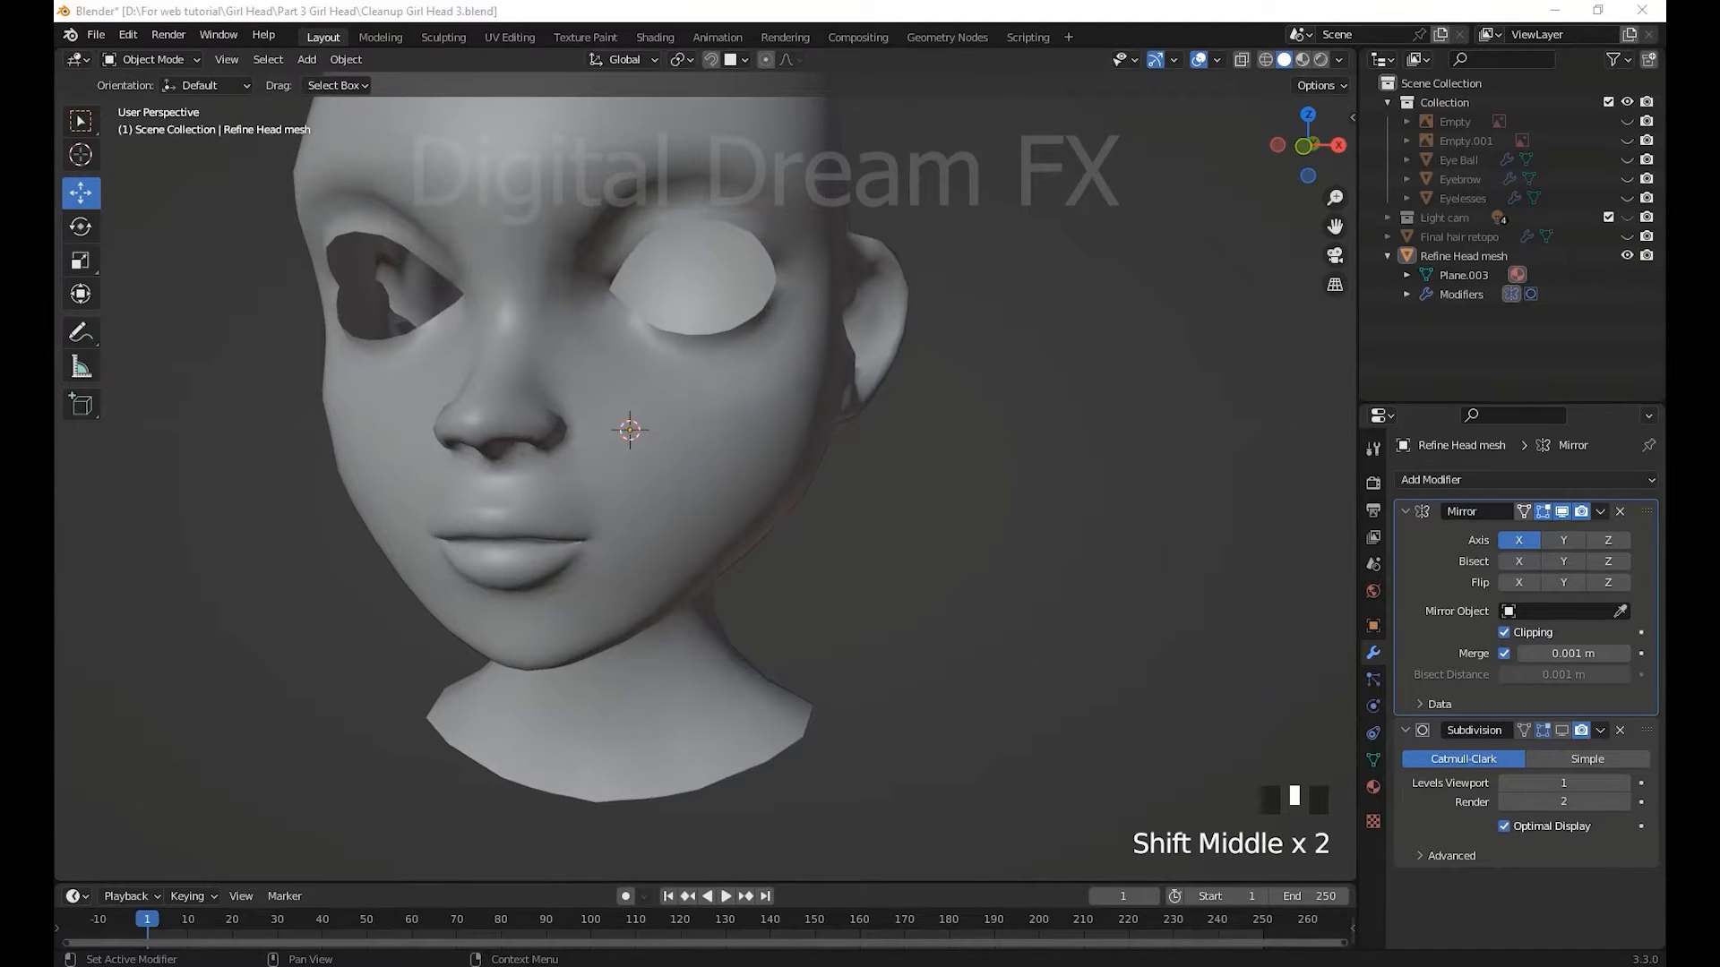
# - Show the head in right orthographic view with wireframe shading, focused on the mouth cavity
pyautogui.scroll(-2, 997, 433)
pyautogui.moveTo(960, 330); pyautogui.dragTo(523, 369, button='middle')
pyautogui.press('KP_3')
pyautogui.scroll(-1, 944, 484)
pyautogui.hotkey('shift', 'z')
pyautogui.scroll(3, 950, 484)
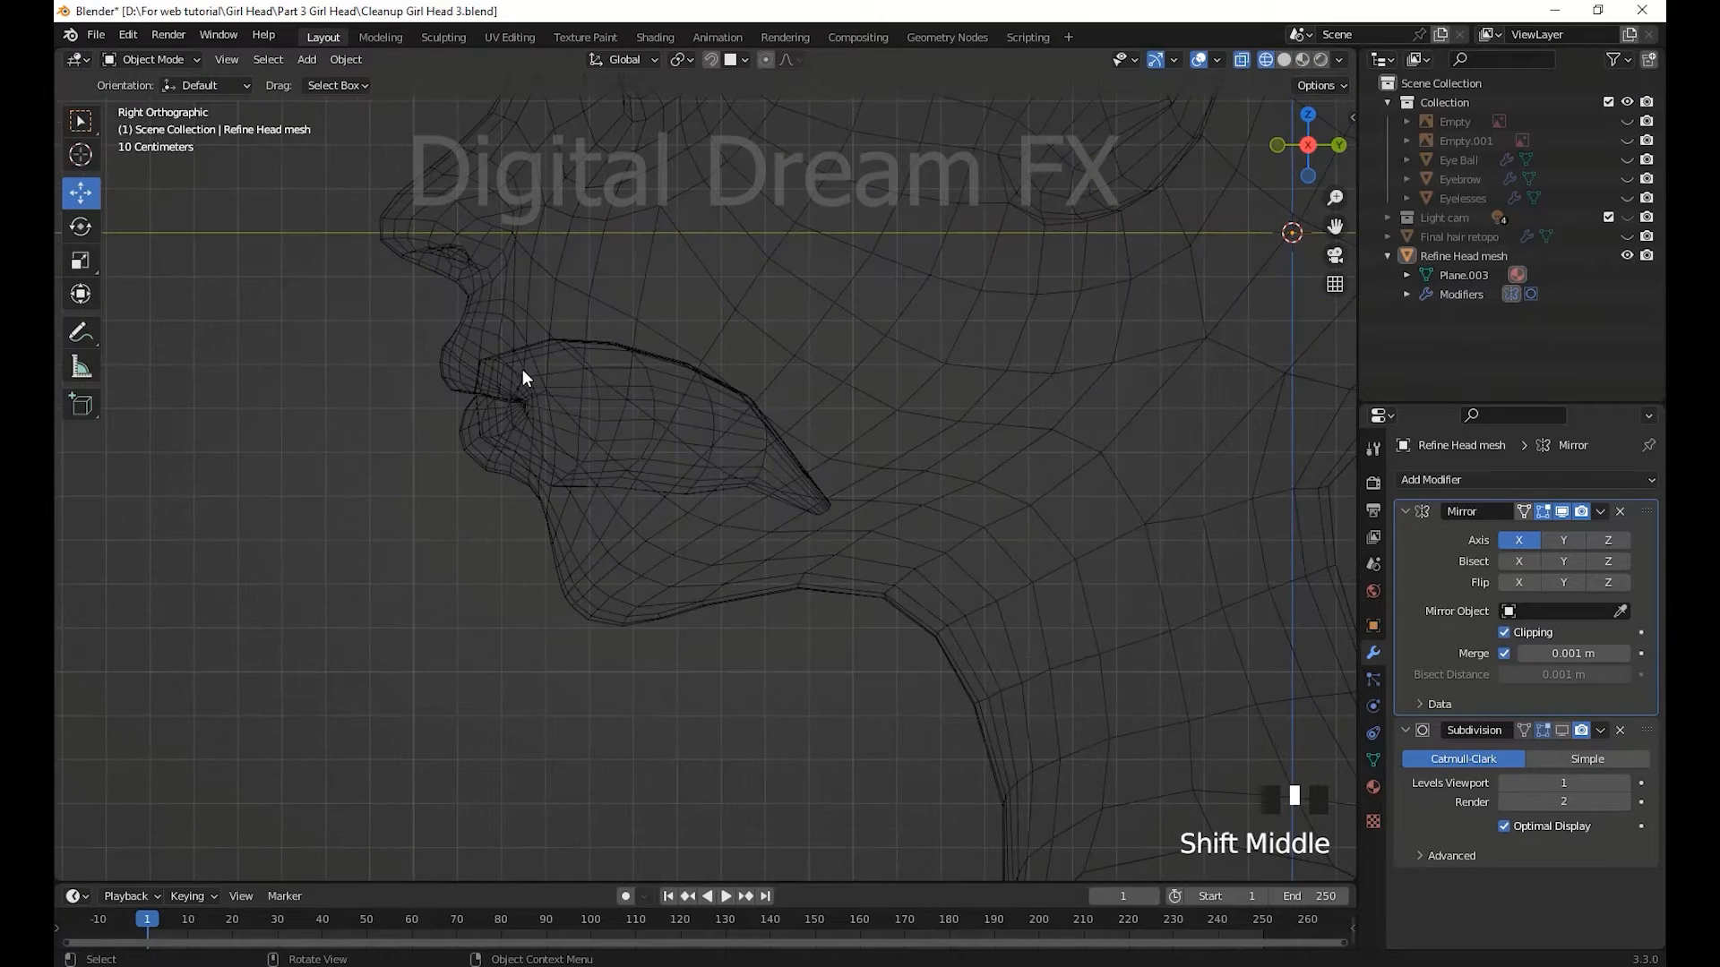
pyautogui.scroll(2, 581, 462)
# - Trace the upper and lower outlines of the mouth cavity's side profile with the Annotate tool
pyautogui.keyDown('shift'); pyautogui.moveTo(581, 462); pyautogui.dragTo(607, 491, button='middle'); pyautogui.keyUp('shift')
pyautogui.keyDown('shift'); pyautogui.moveTo(423, 444); pyautogui.dragTo(401, 465, button='middle'); pyautogui.keyUp('shift')
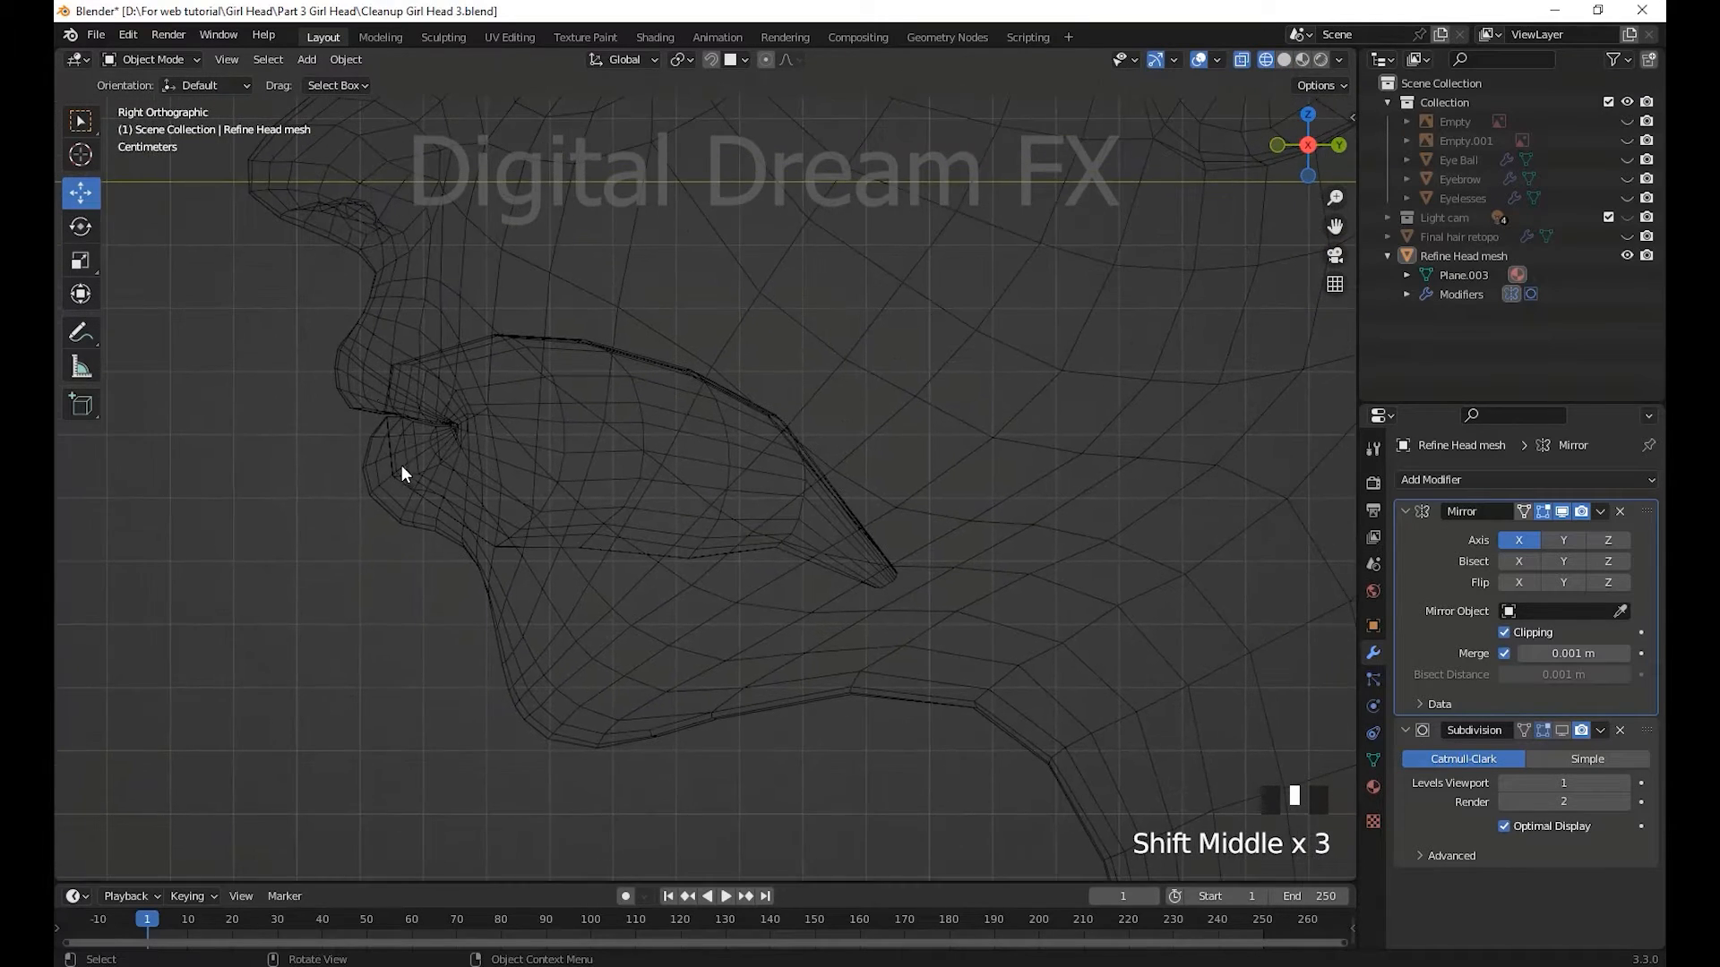
pyautogui.keyDown('shift'); pyautogui.moveTo(546, 441); pyautogui.dragTo(518, 448, button='middle'); pyautogui.keyUp('shift')
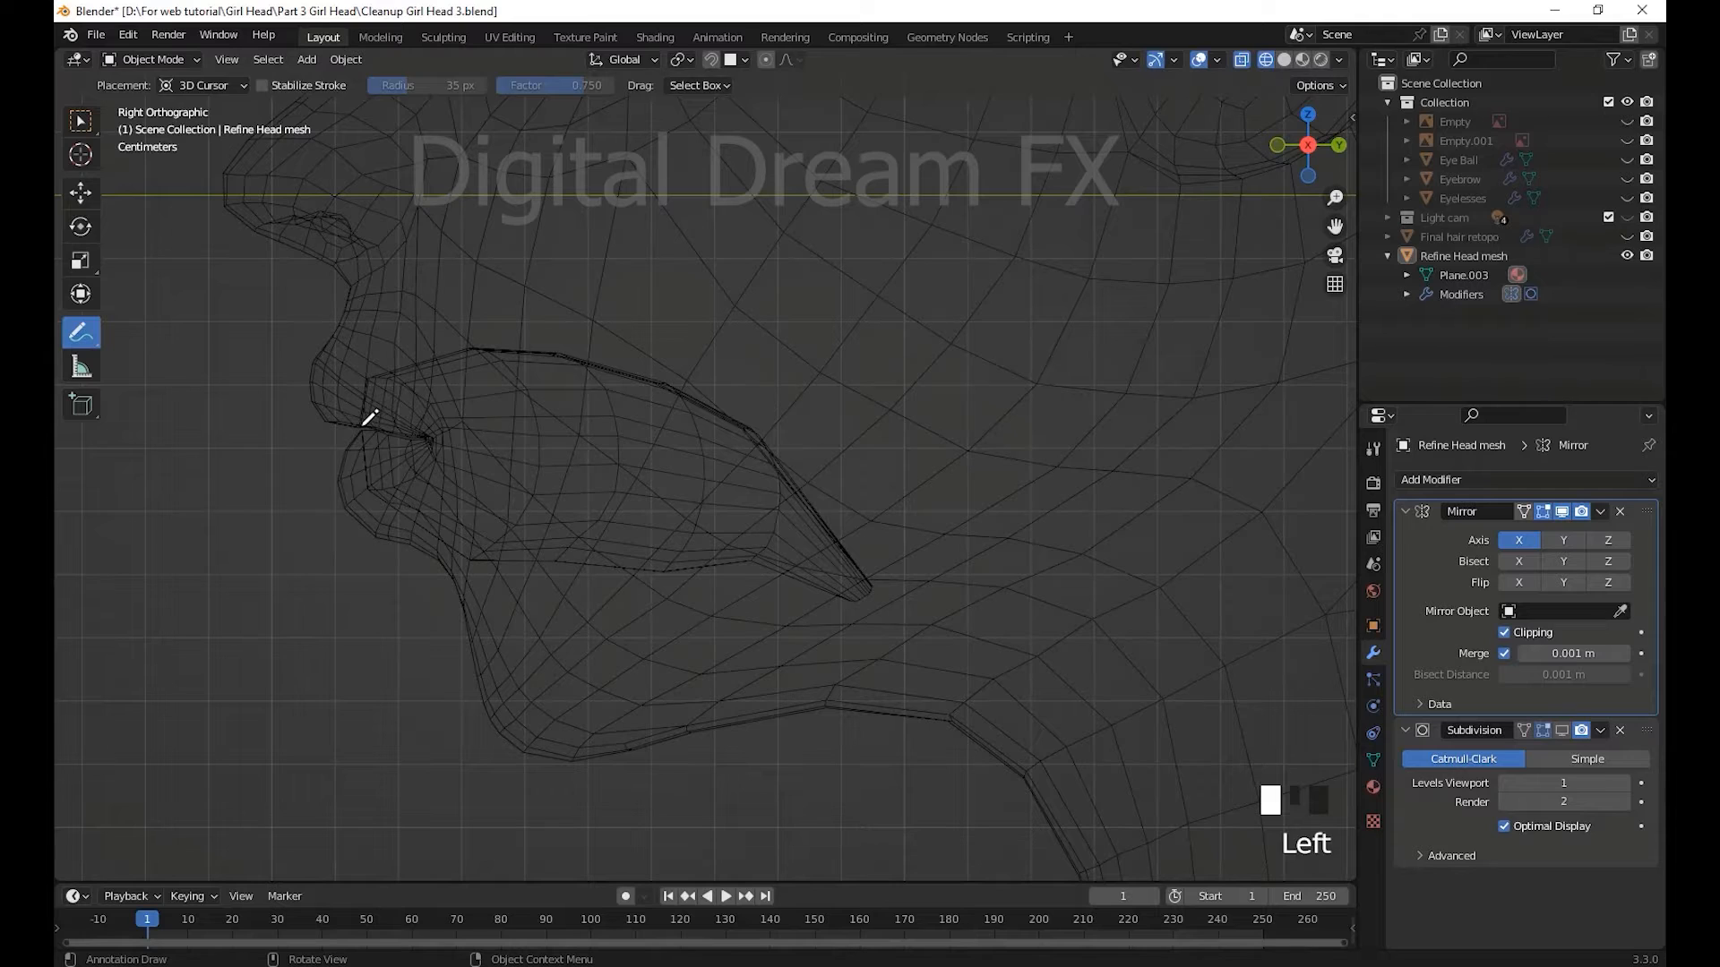
pyautogui.moveTo(363, 425); pyautogui.dragTo(383, 367)
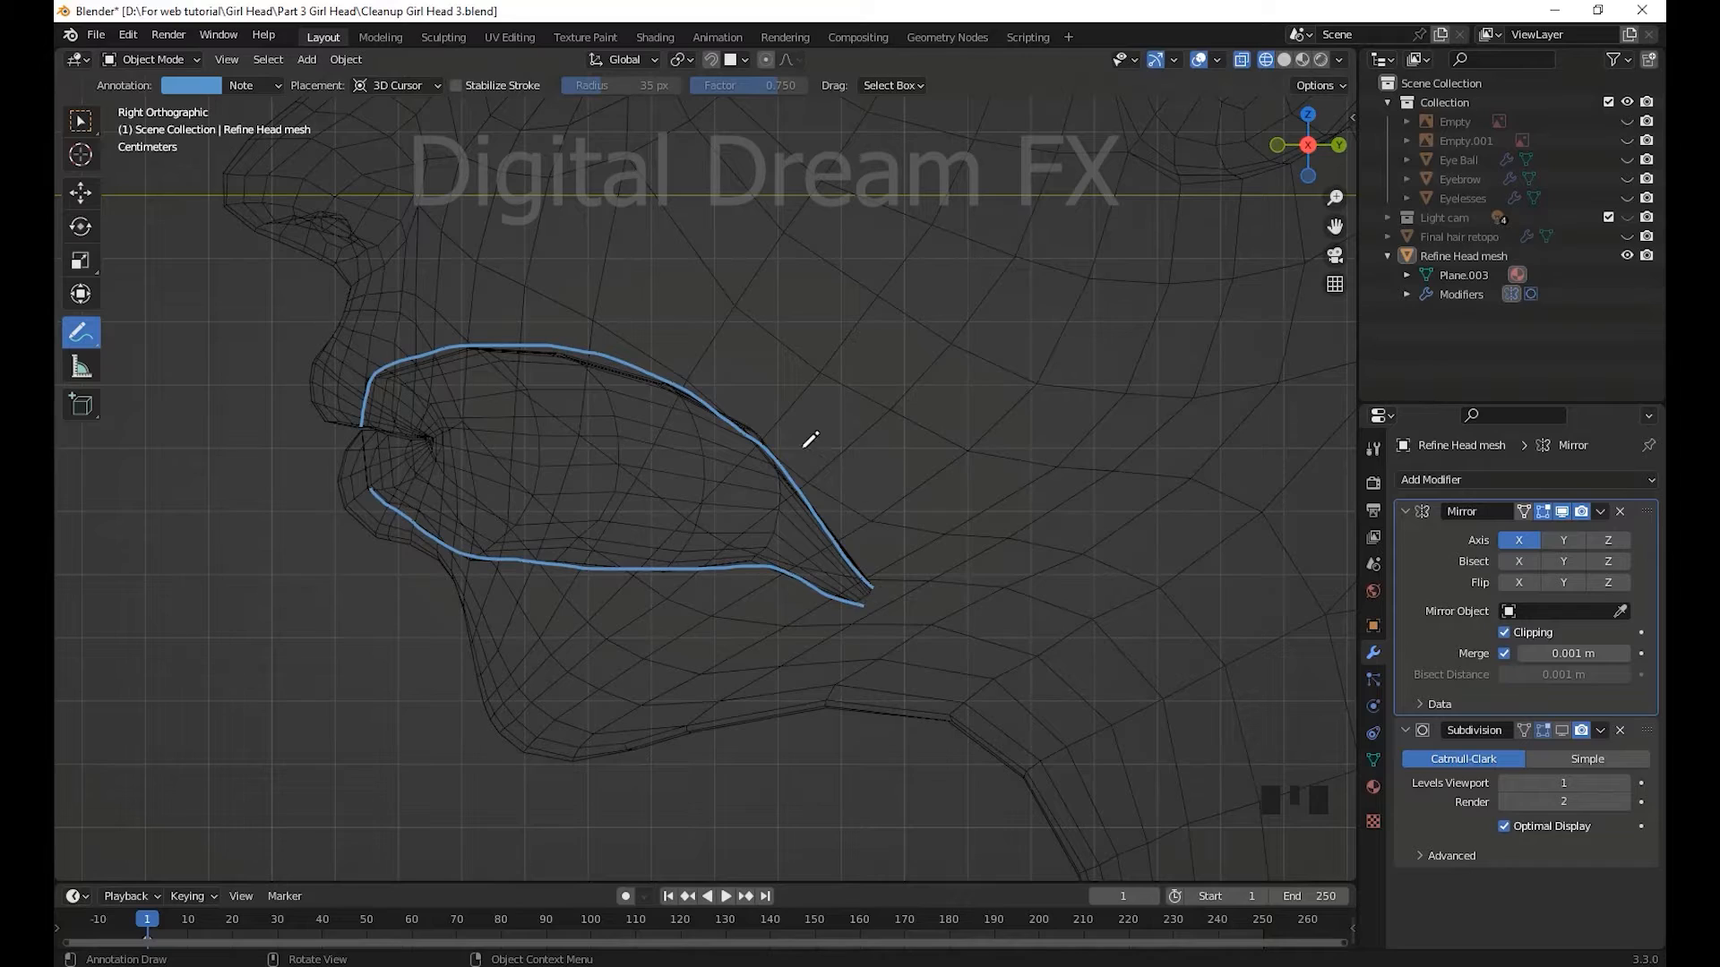
# - Erase the annotation strokes around the mouth cavity and switch back to the Move tool
pyautogui.scroll(-7, 557, 501)
pyautogui.moveTo(557, 502)
pyautogui.mouseDown(button='middle')
pyautogui.moveTo(710, 564)
pyautogui.moveTo(590, 448)
pyautogui.moveTo(459, 587)
pyautogui.moveTo(534, 509)
pyautogui.mouseUp(button='middle')
pyautogui.click(86, 339)
pyautogui.click(172, 453)
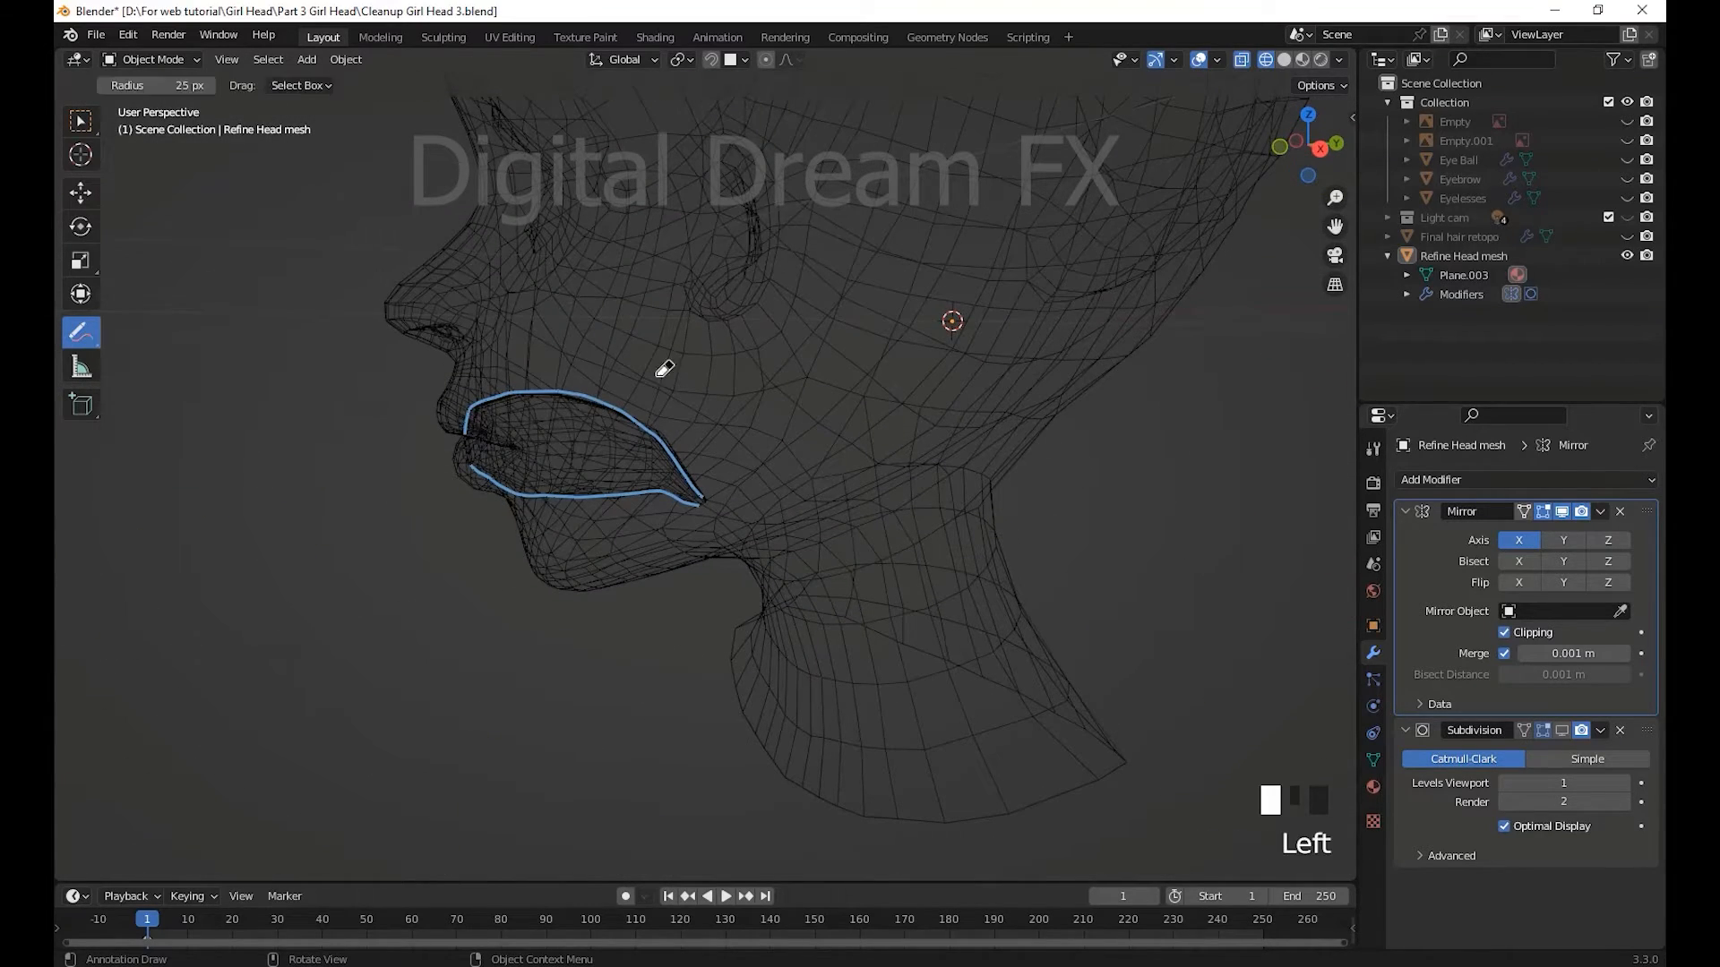
pyautogui.moveTo(515, 594); pyautogui.dragTo(448, 627, button='middle')
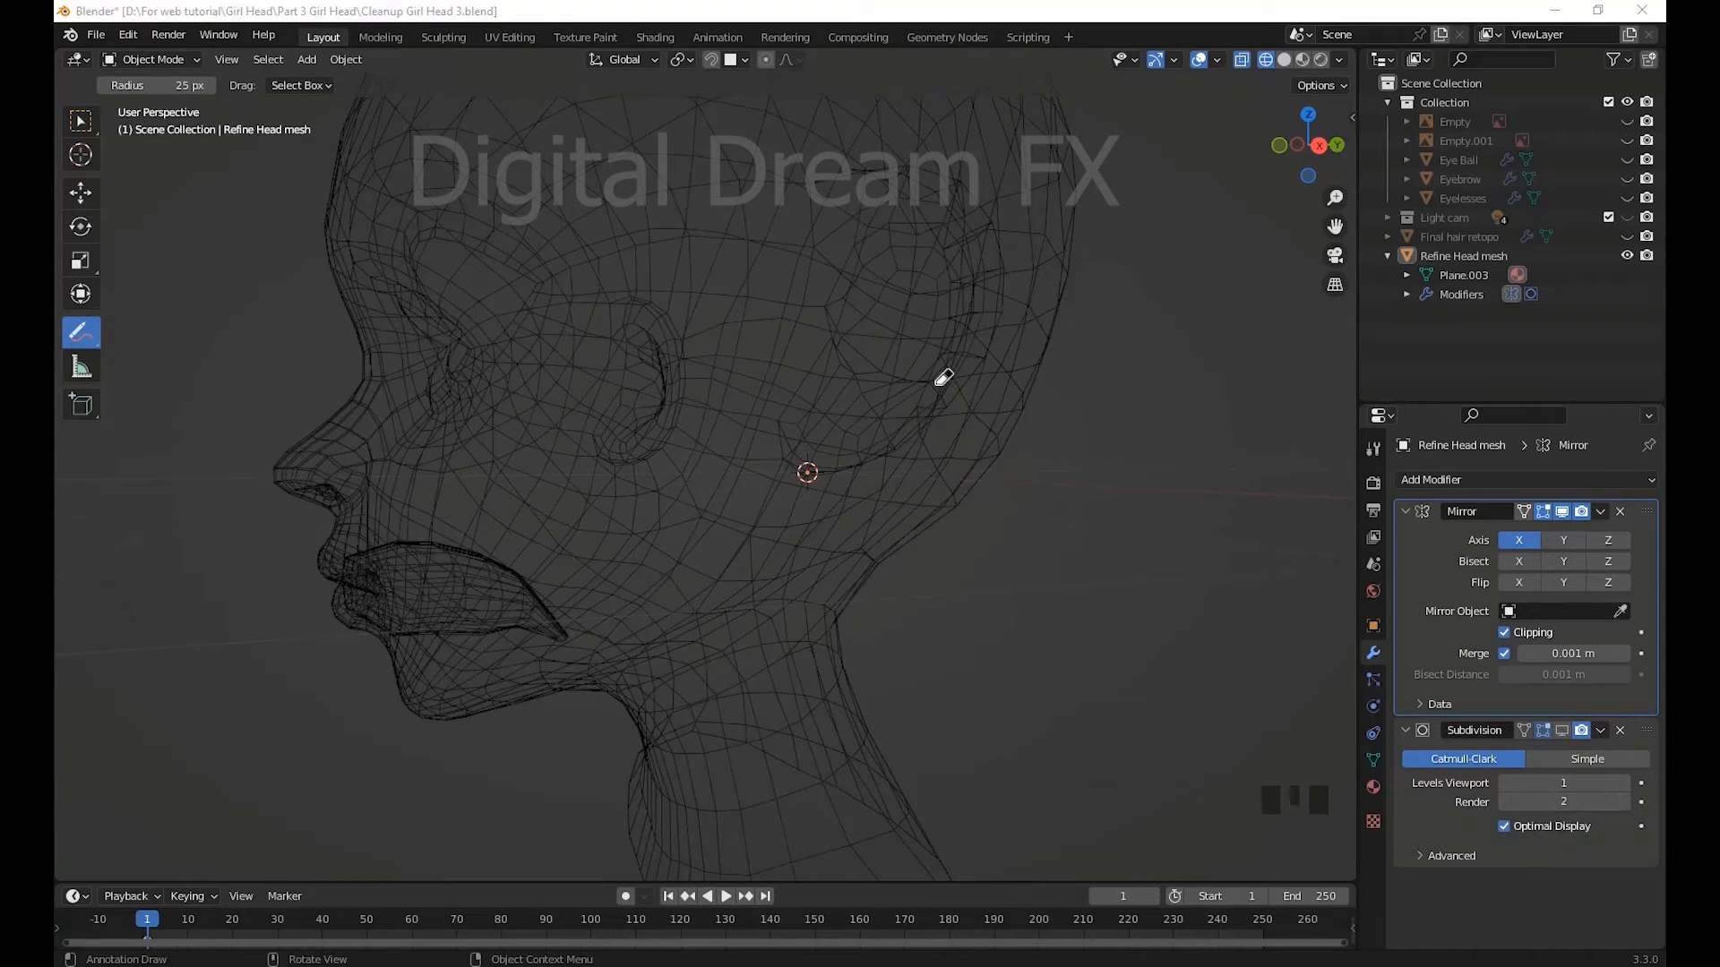
pyautogui.click(77, 191)
pyautogui.scroll(-2, 761, 427)
pyautogui.moveTo(761, 427); pyautogui.dragTo(652, 523, button='middle')
pyautogui.moveTo(725, 565); pyautogui.dragTo(772, 513, button='middle')
pyautogui.keyDown('shift'); pyautogui.moveTo(772, 513); pyautogui.dragTo(697, 557, button='middle'); pyautogui.keyUp('shift')
pyautogui.scroll(-1, 738, 350)
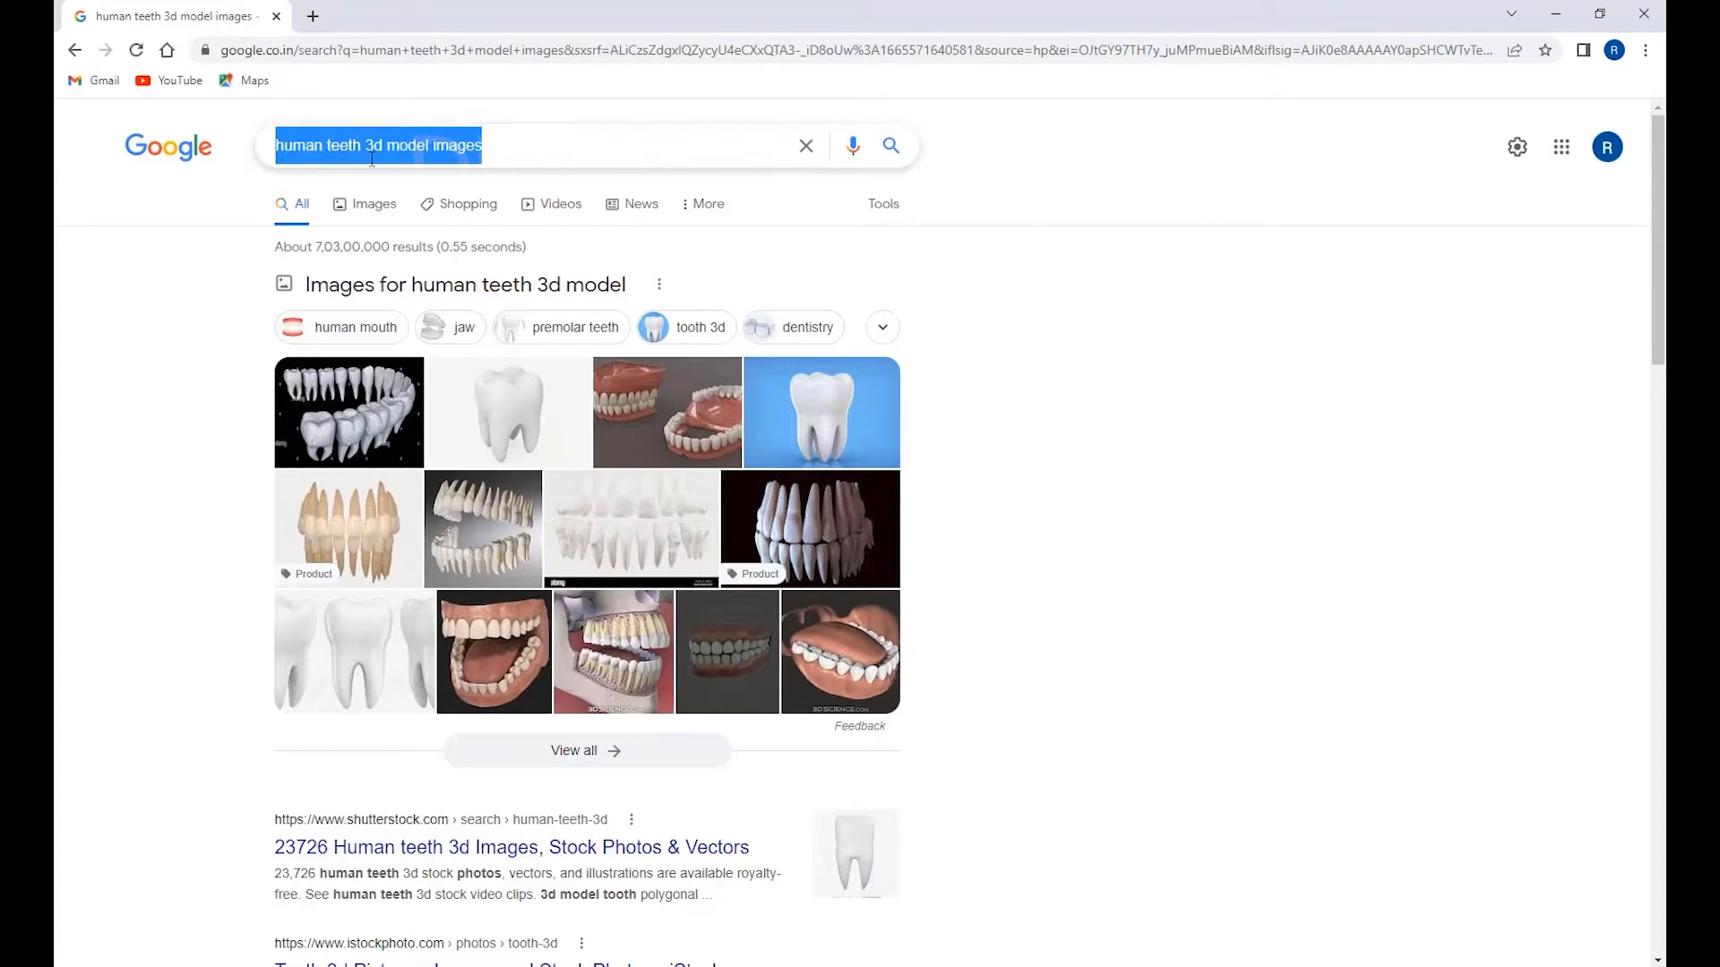
# - In Google Chrome, show the image results for "human teeth 3d model images" and examine the teeth and gum references
pyautogui.click(369, 212)
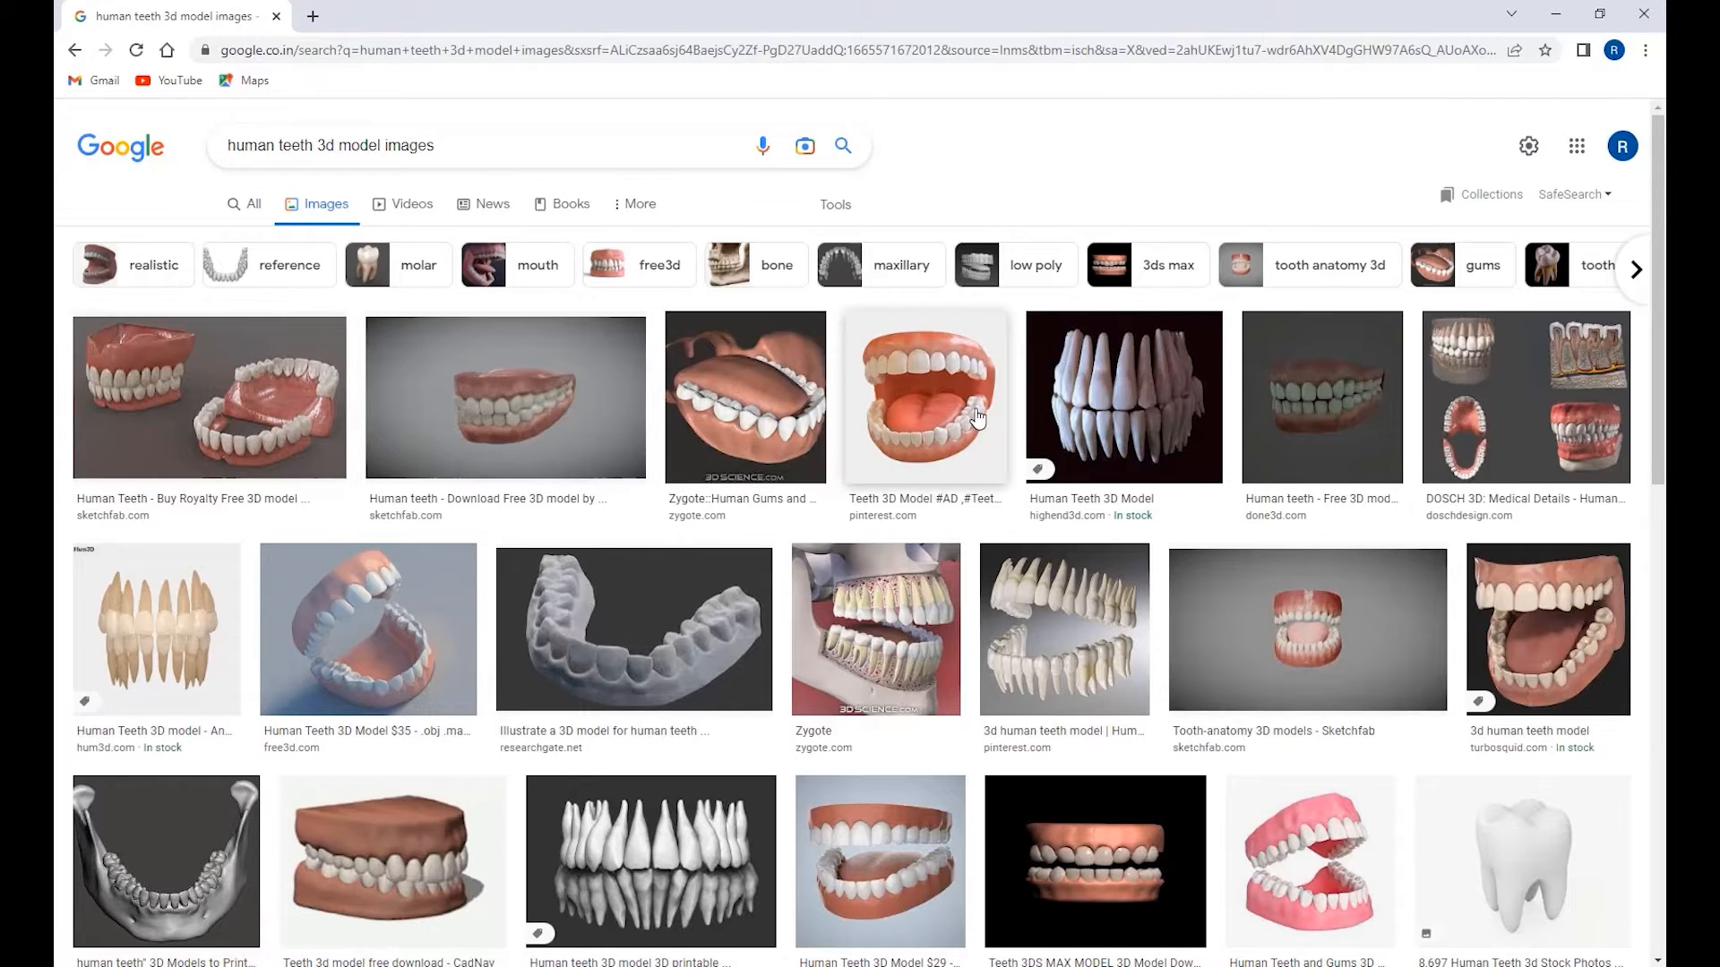
pyautogui.scroll(-8, 1075, 595)
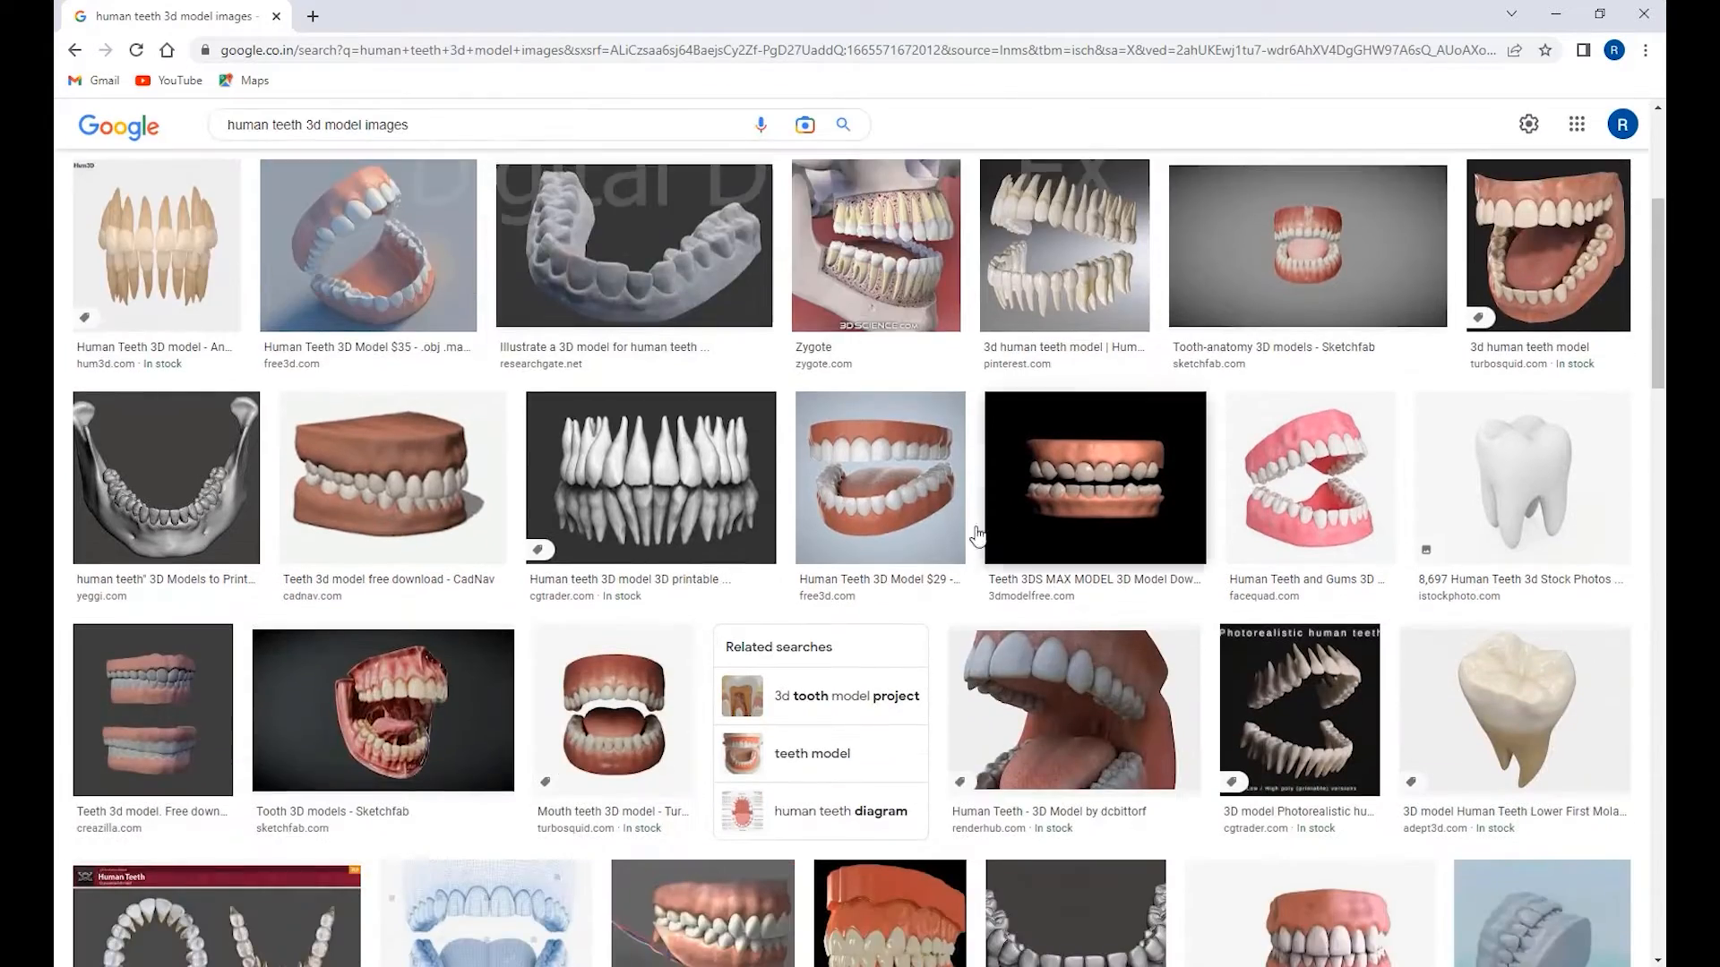
pyautogui.scroll(-15, 1076, 599)
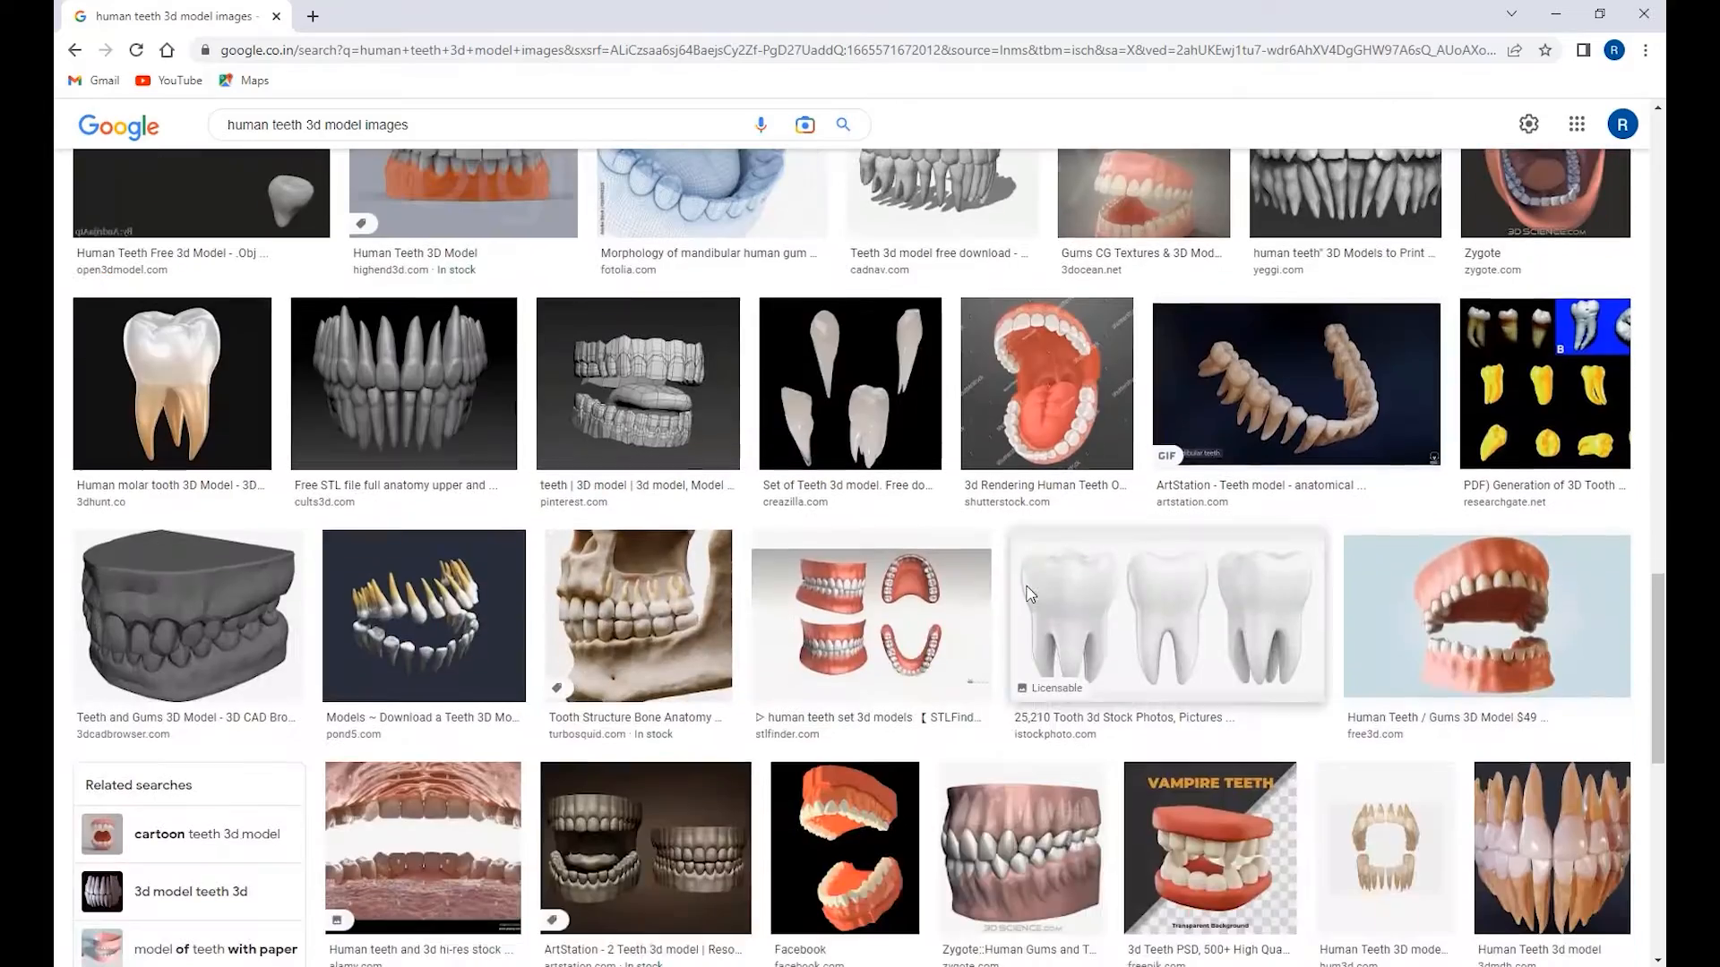
pyautogui.scroll(-15, 1010, 330)
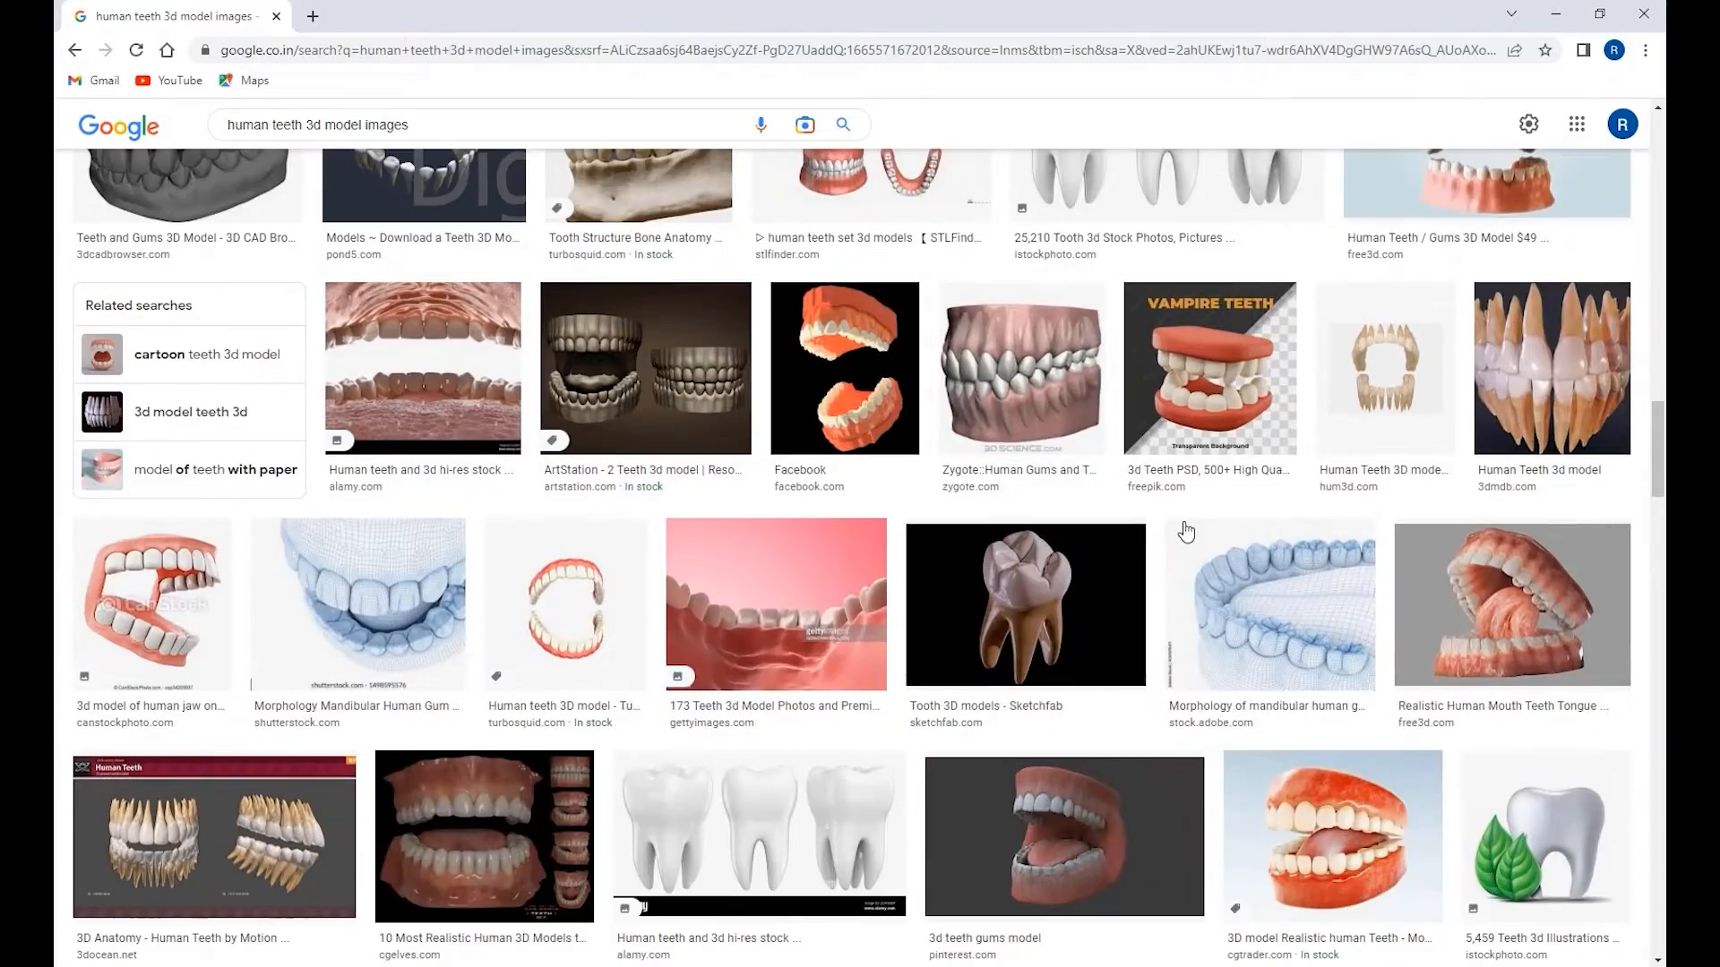
pyautogui.scroll(-15, 961, 543)
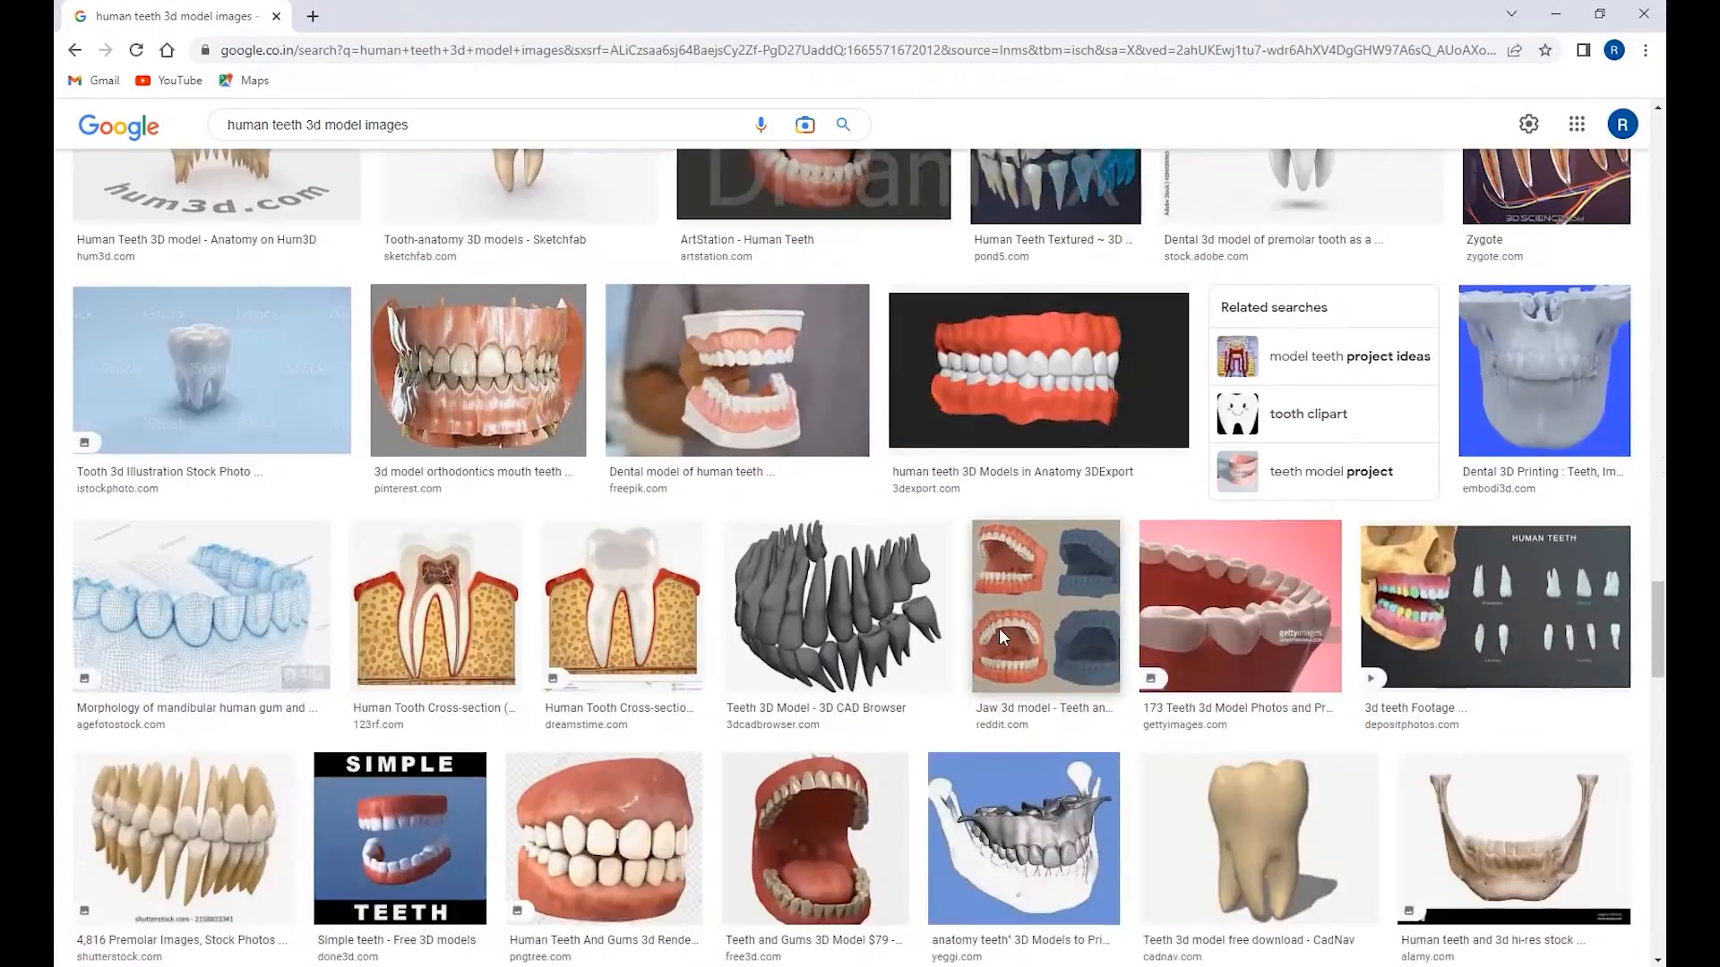
pyautogui.scroll(-9, 346, 602)
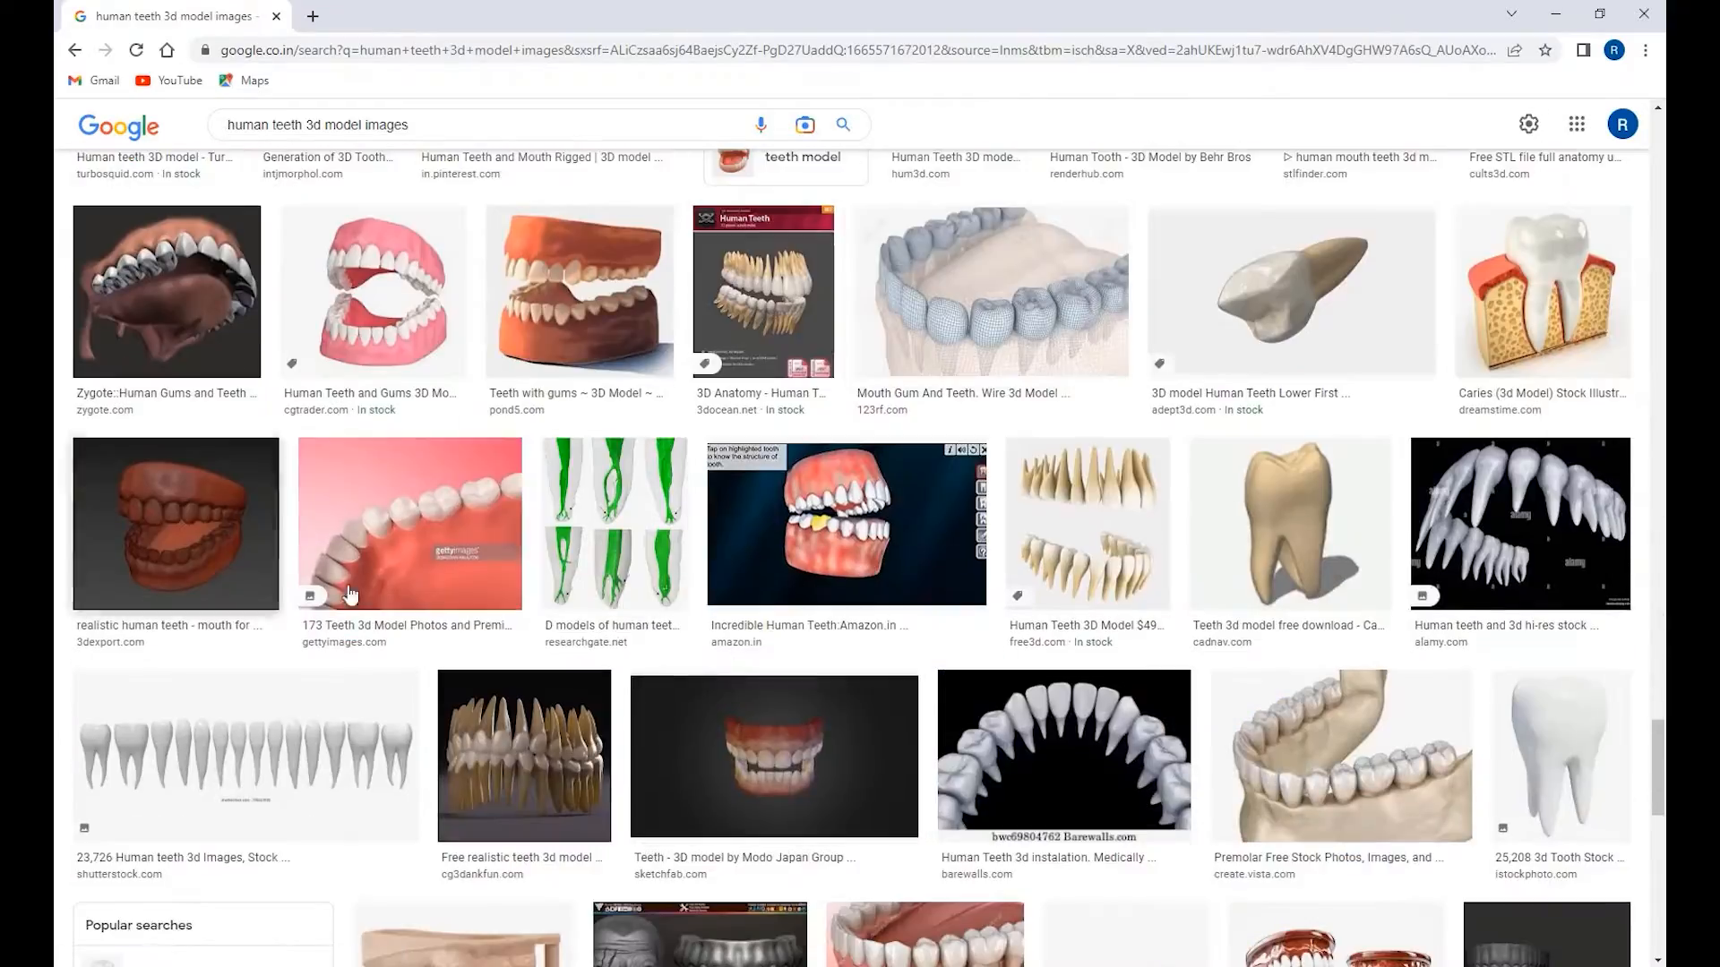
pyautogui.scroll(-5, 1122, 674)
pyautogui.scroll(-4, 867, 714)
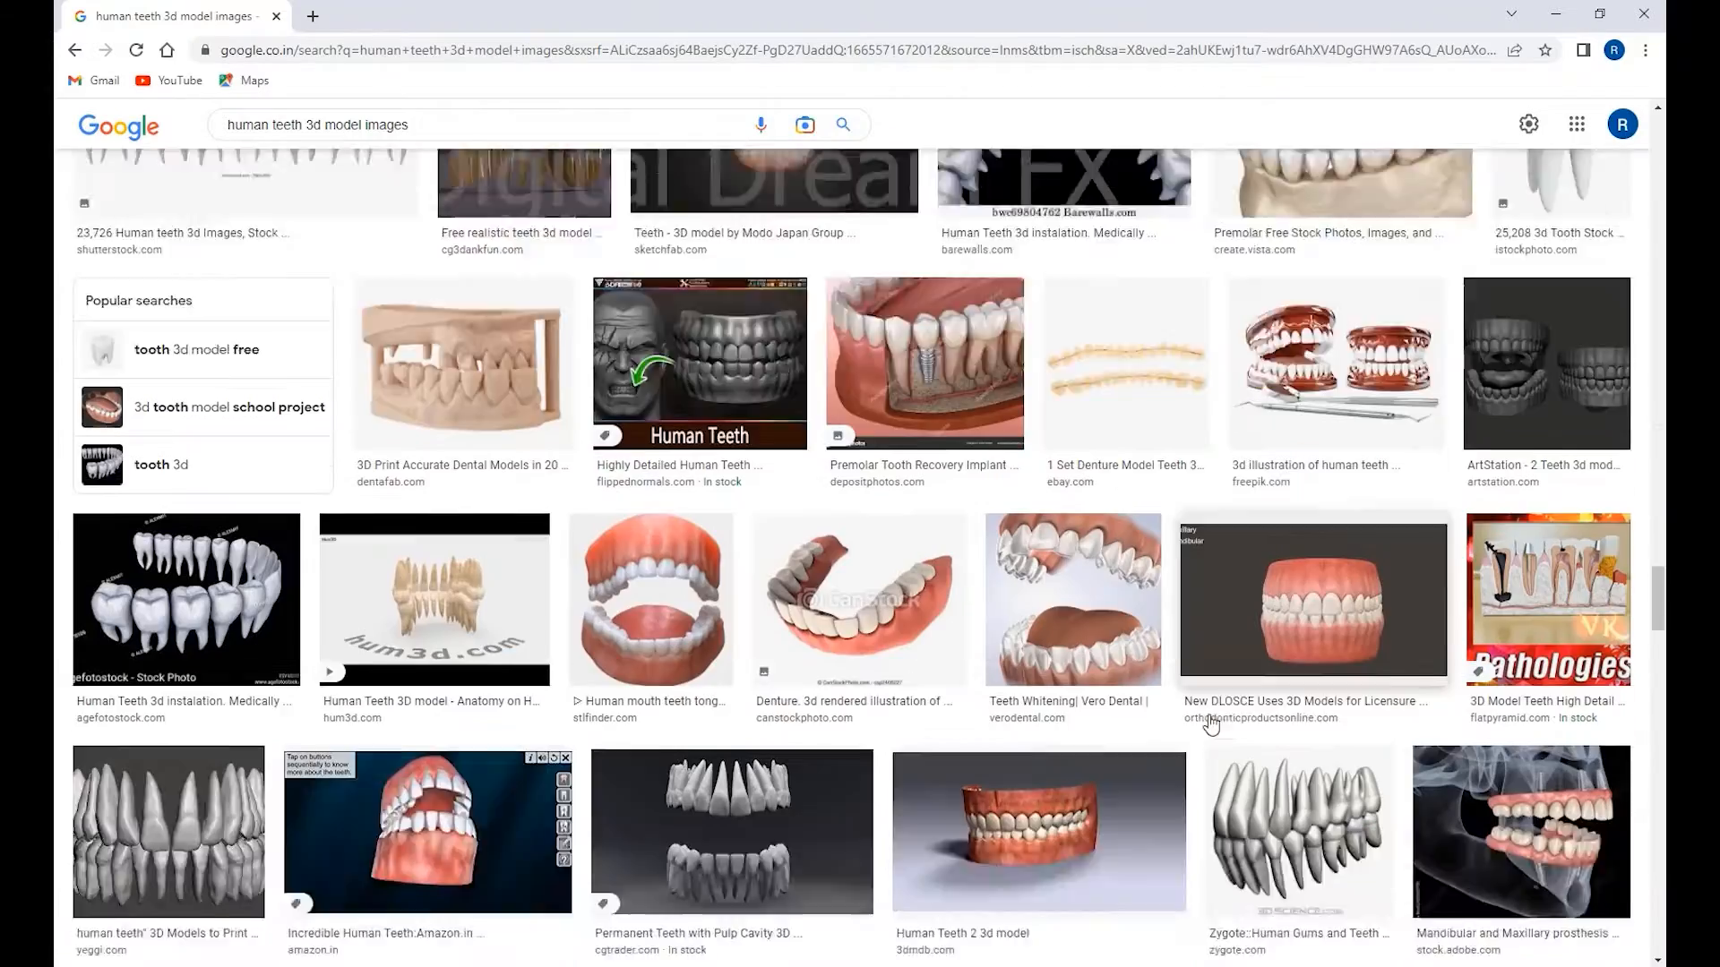
pyautogui.scroll(10, 867, 722)
pyautogui.scroll(-10, 867, 721)
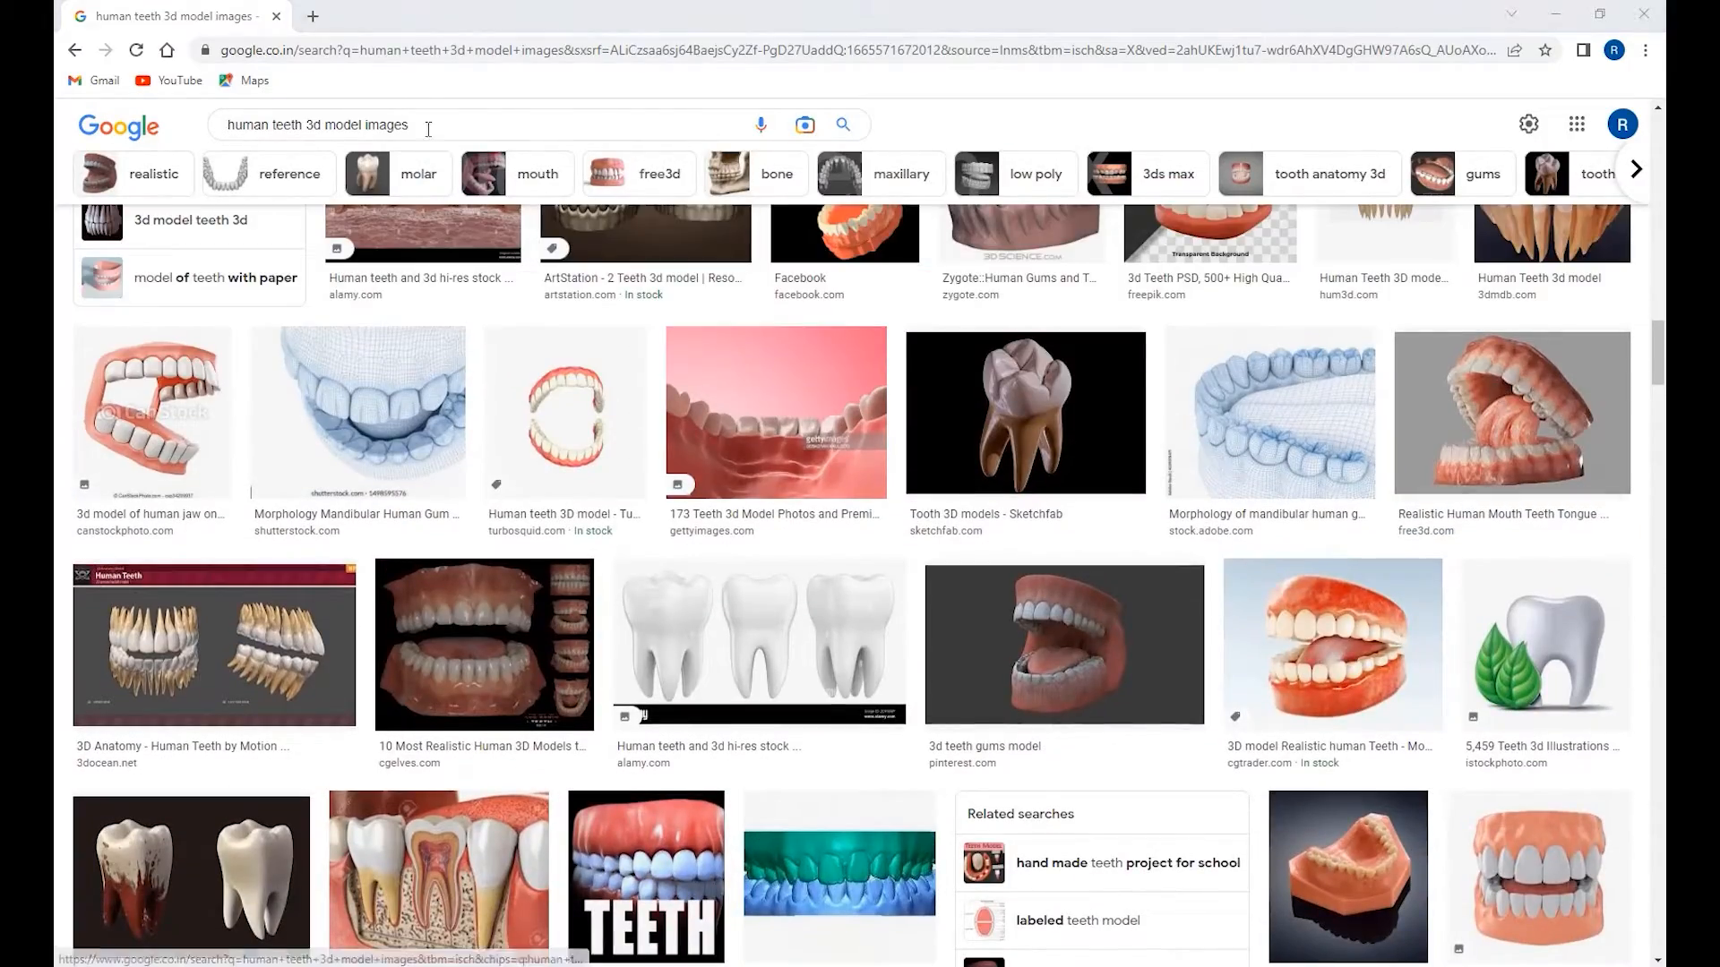
# - Replace the image search query with "Diagram teeth" and run the search
pyautogui.doubleClick(267, 126)
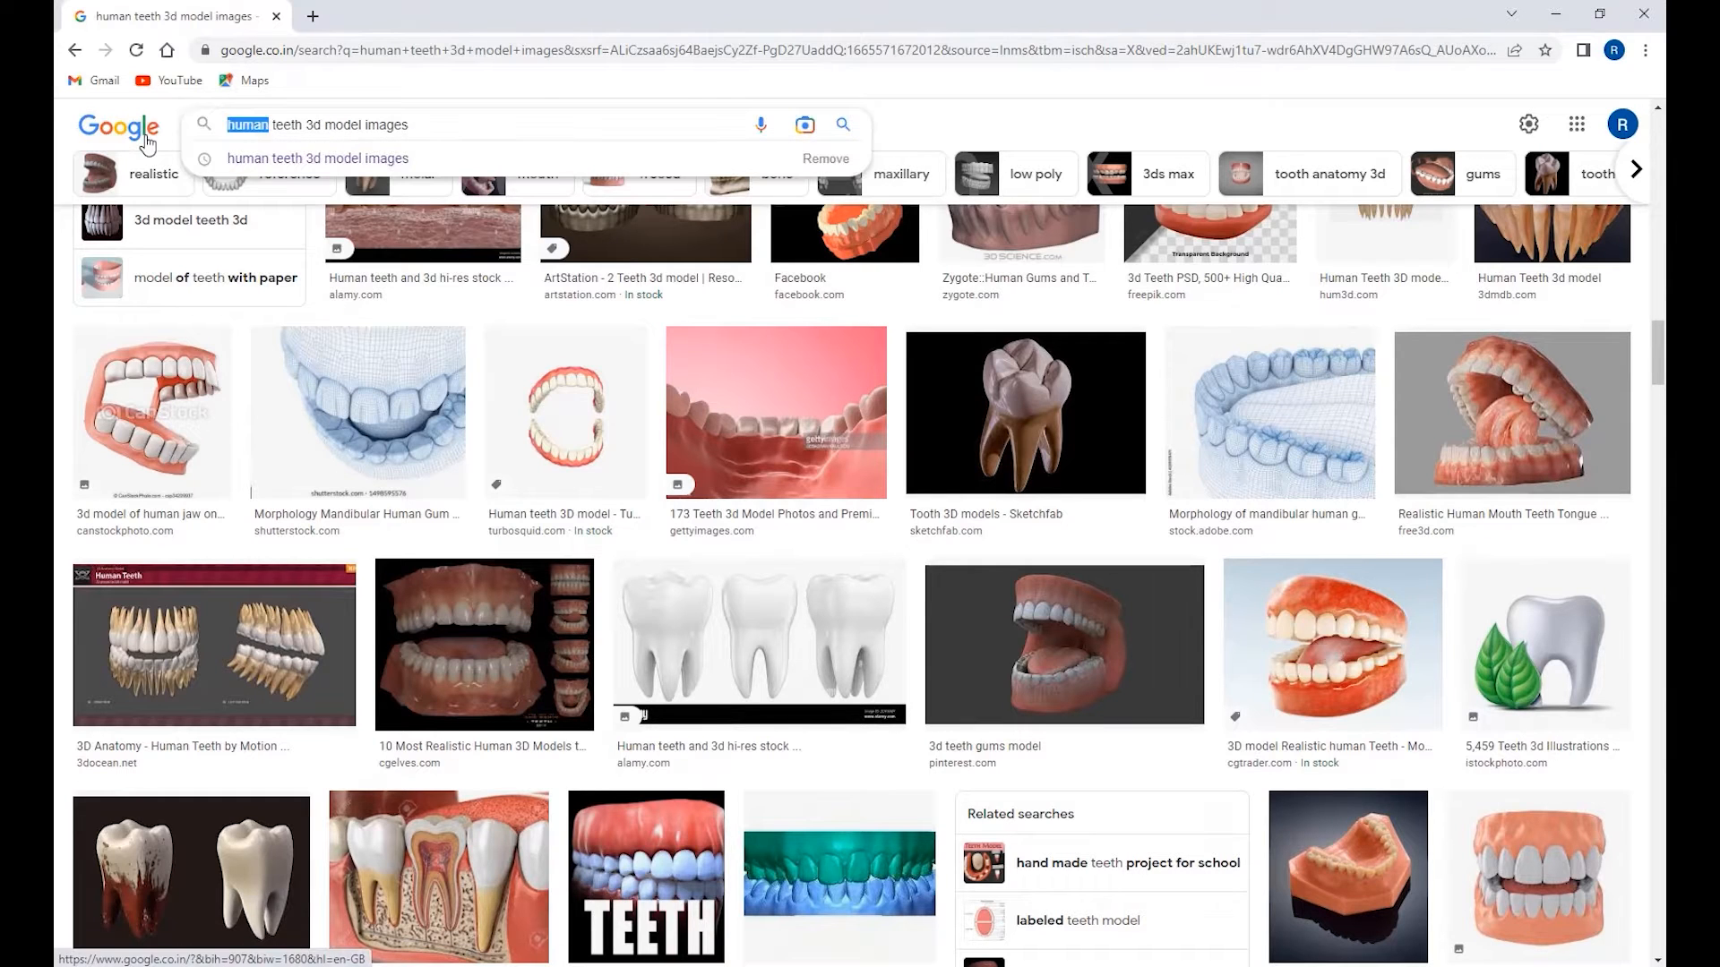
pyautogui.write('Da')
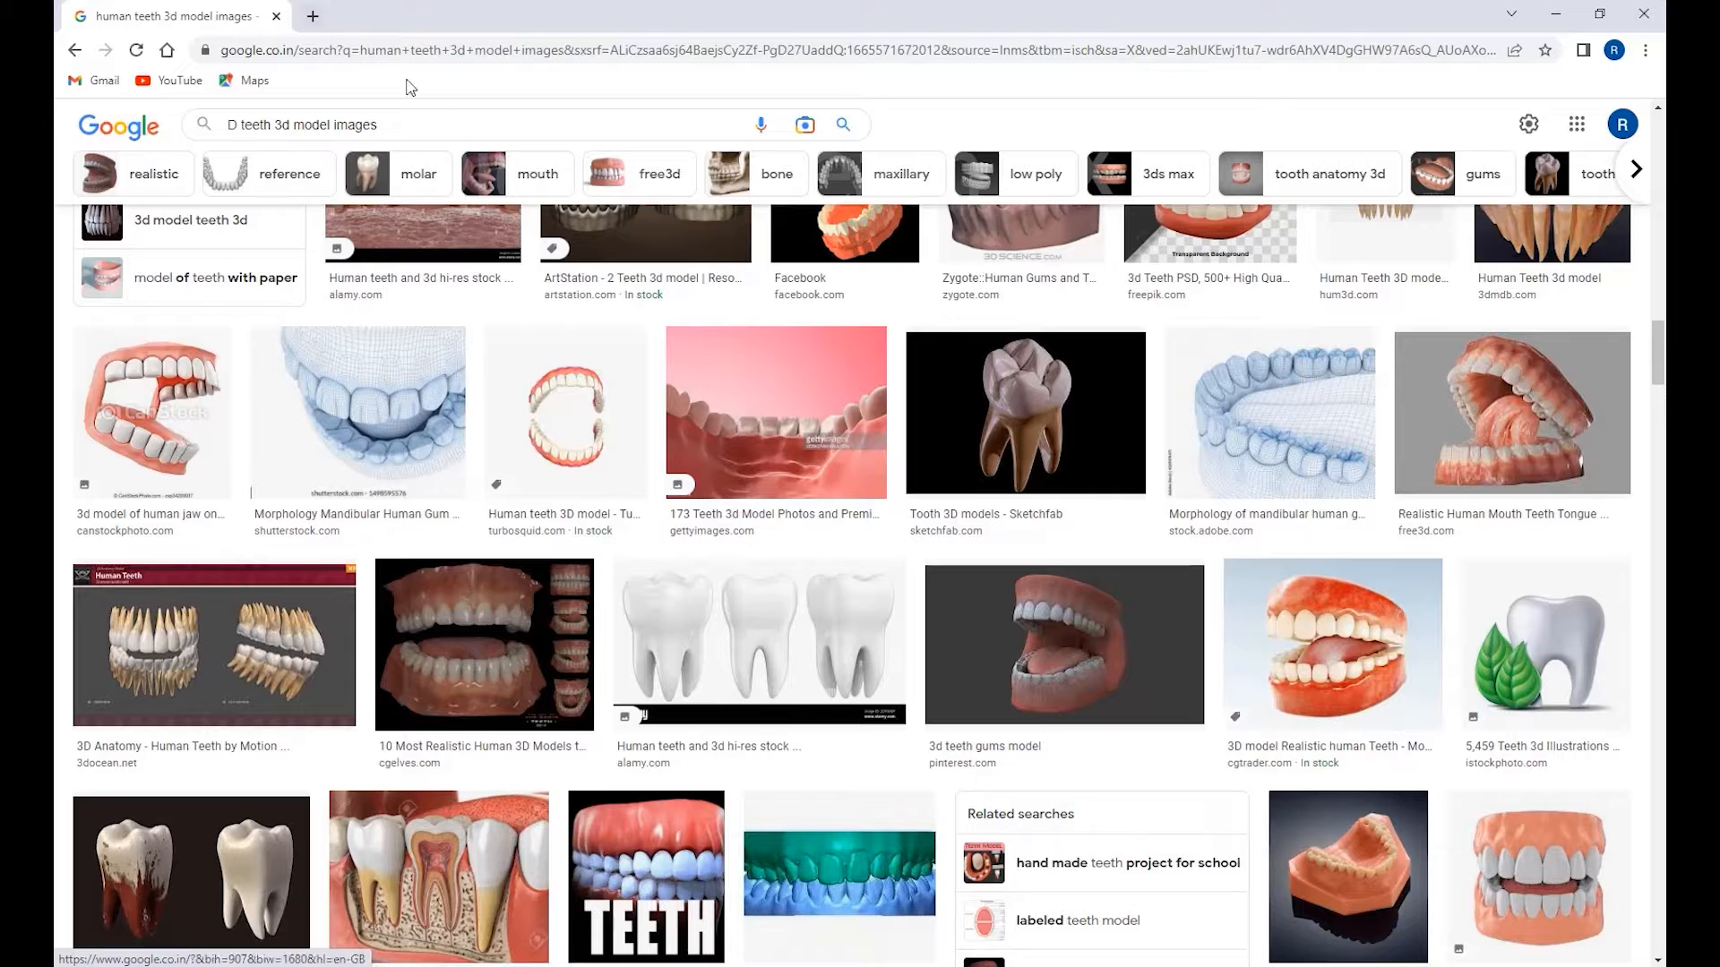
pyautogui.write('D')
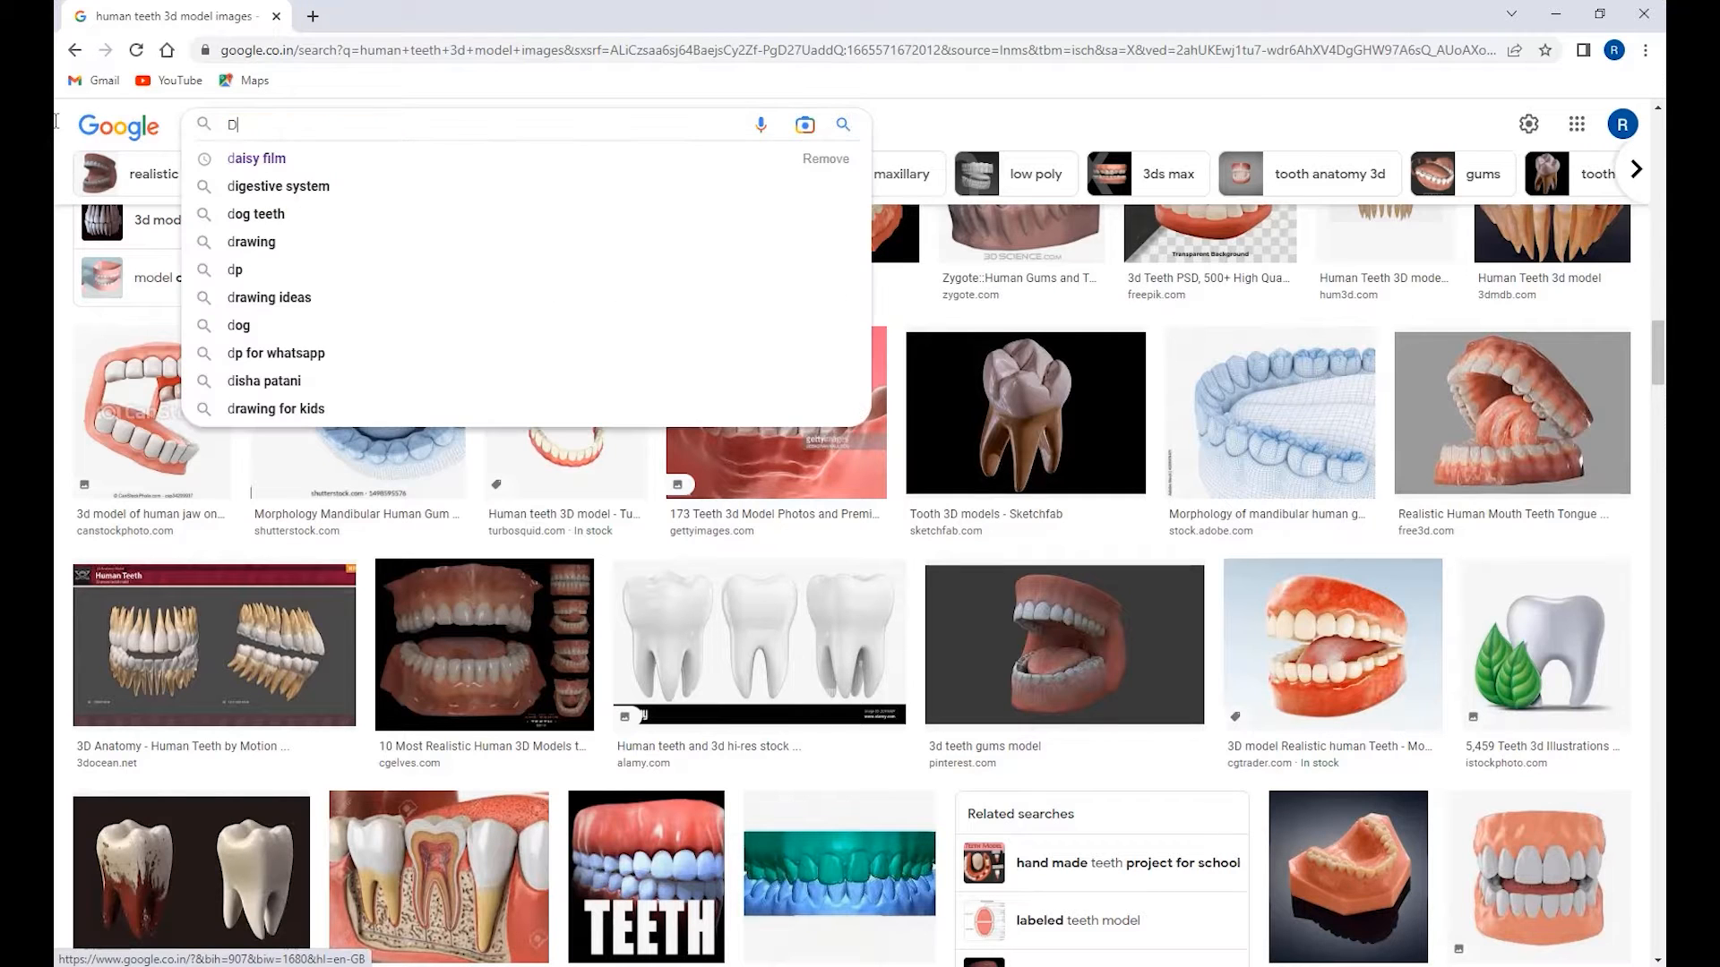
pyautogui.write('iagram teeth')
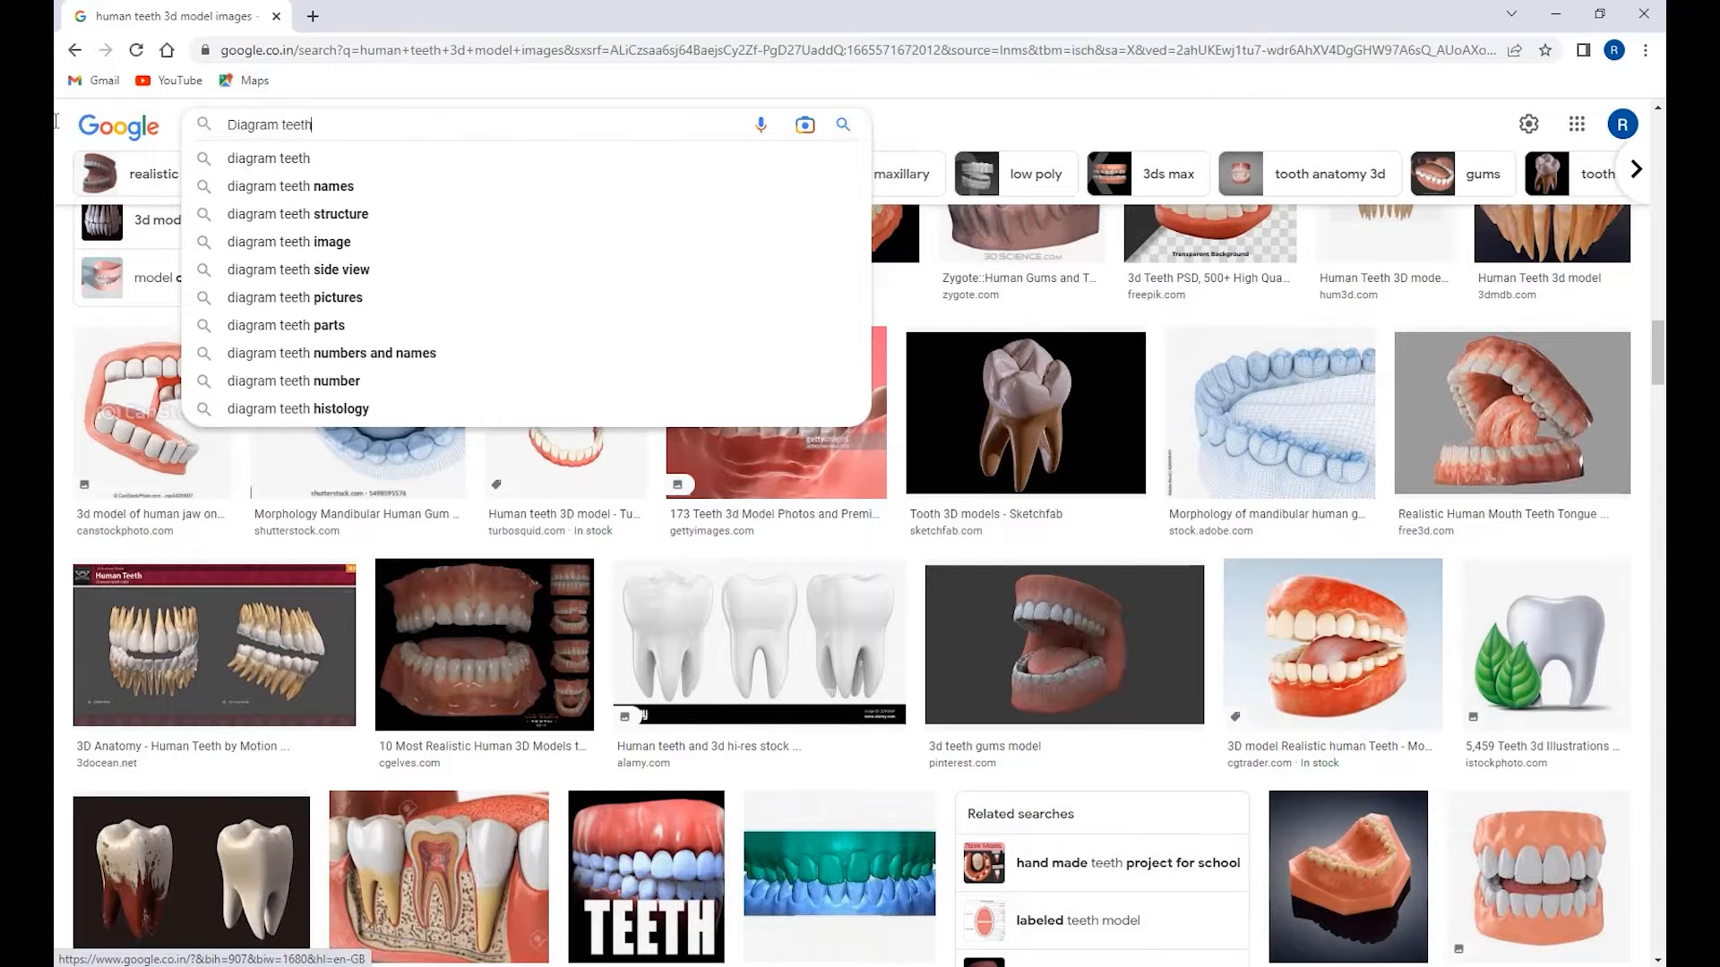
pyautogui.press('Return')
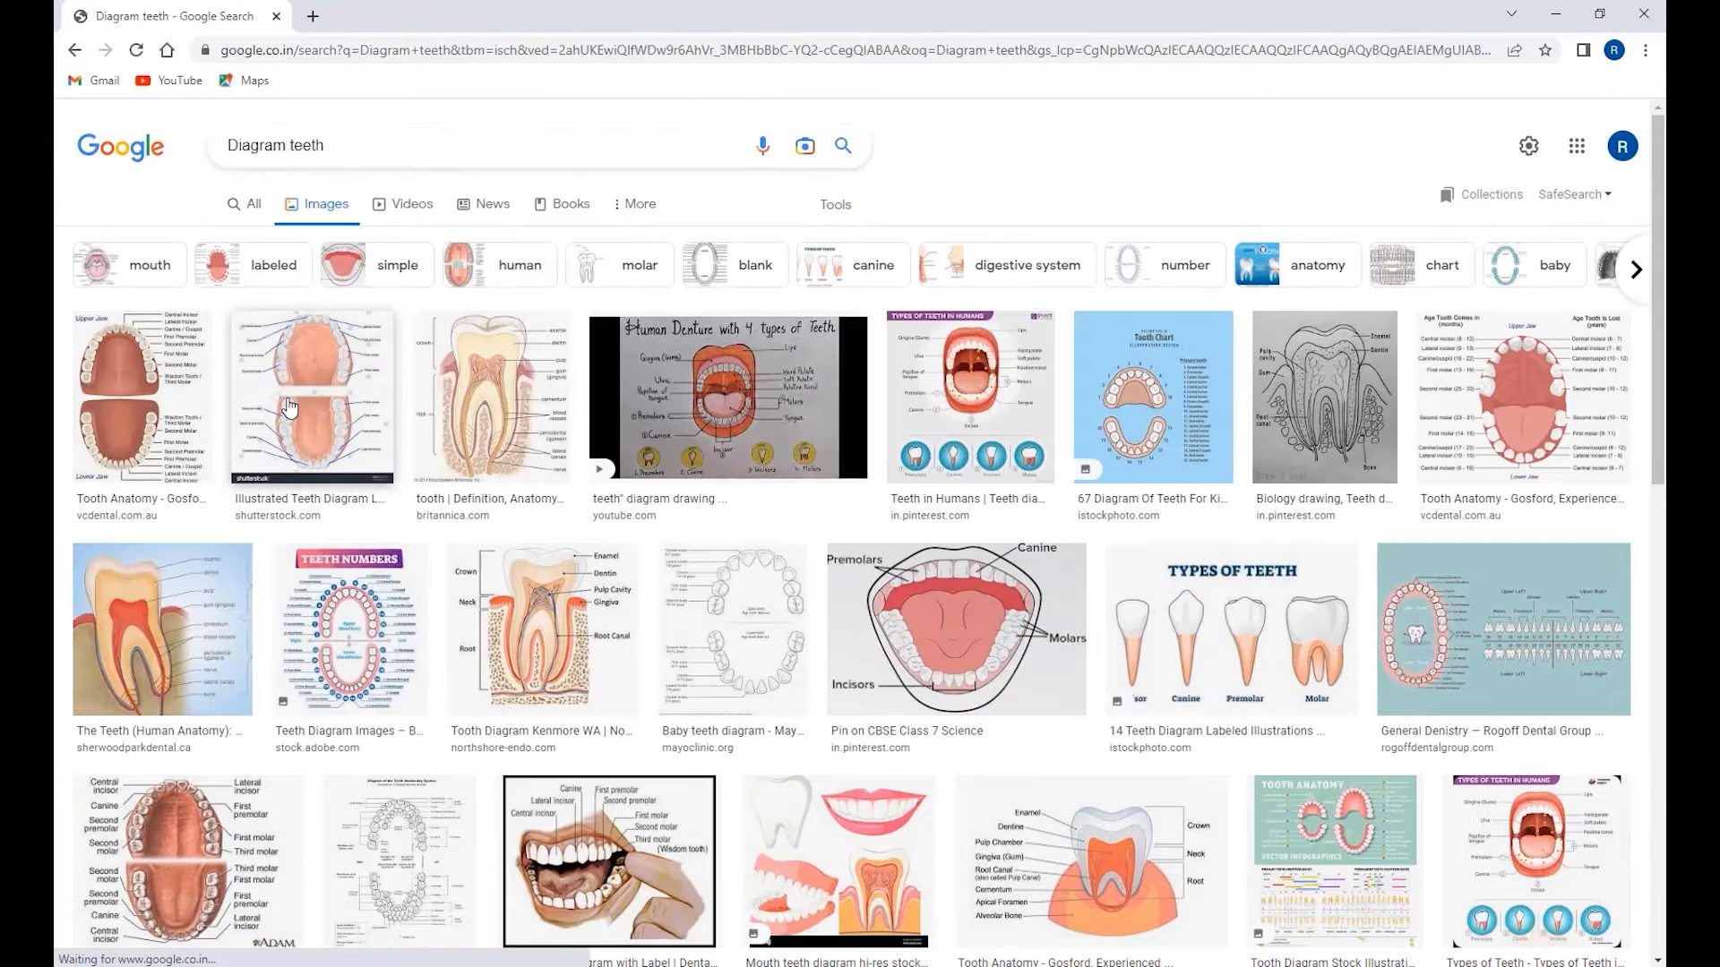
# - Examine the teeth diagram image results for the tooth types and their arrangement in the jaws
pyautogui.press('super')
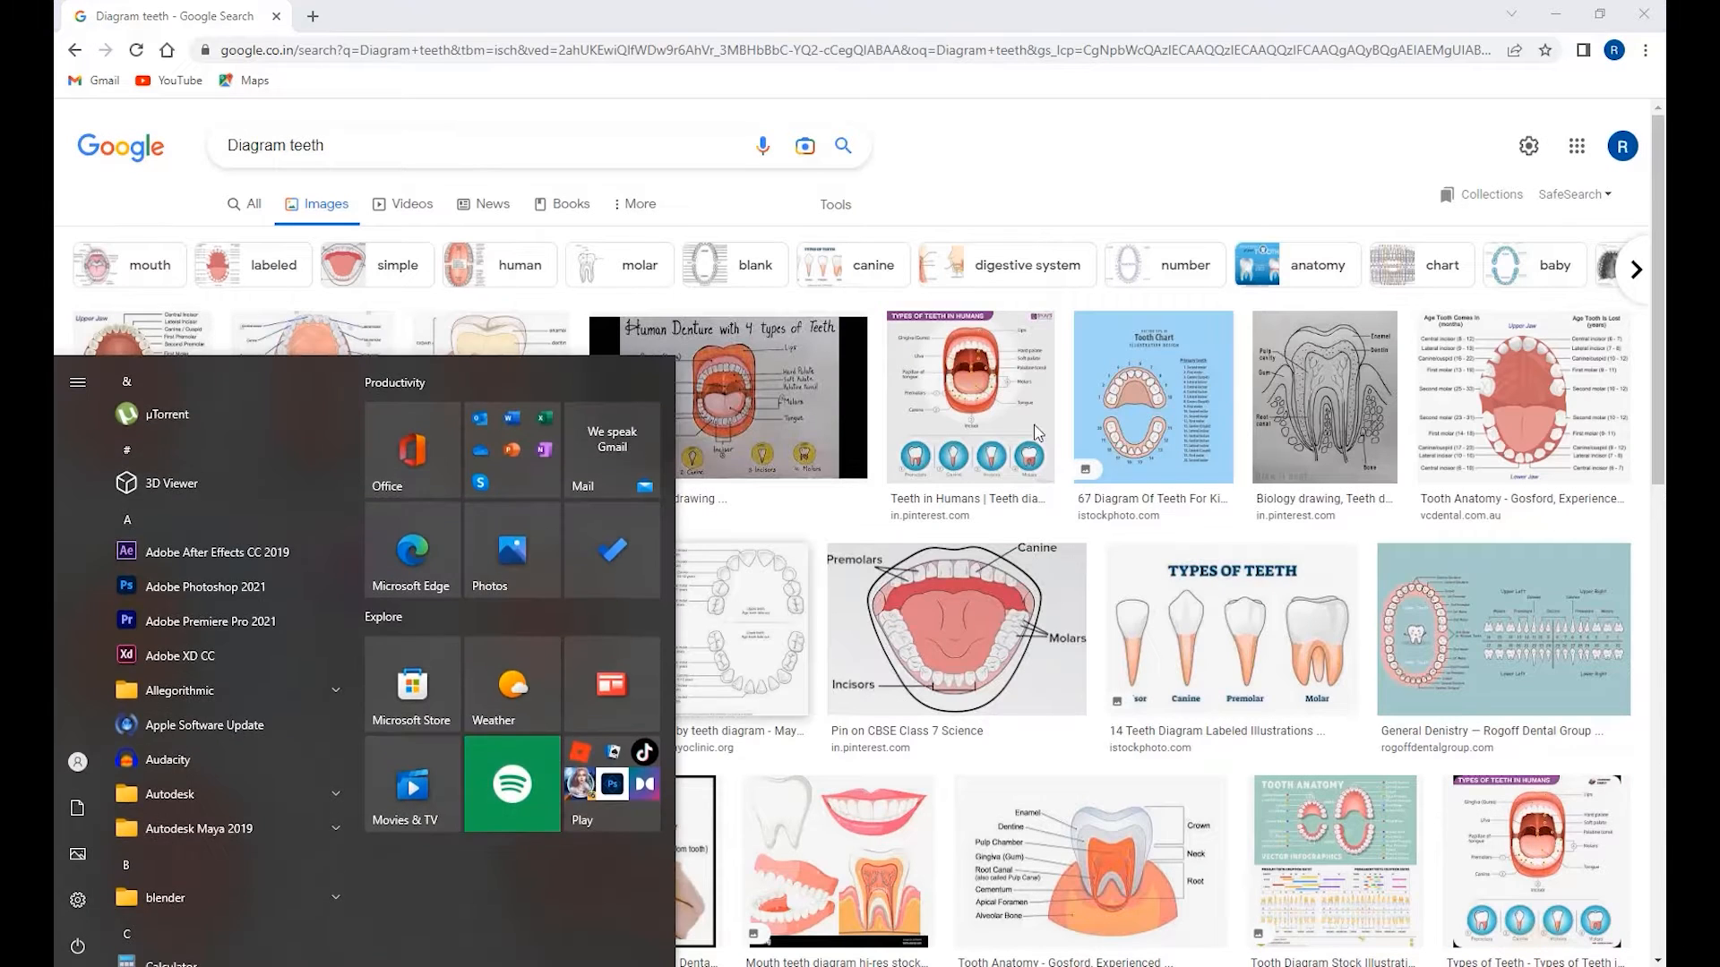
pyautogui.scroll(-2, 761, 611)
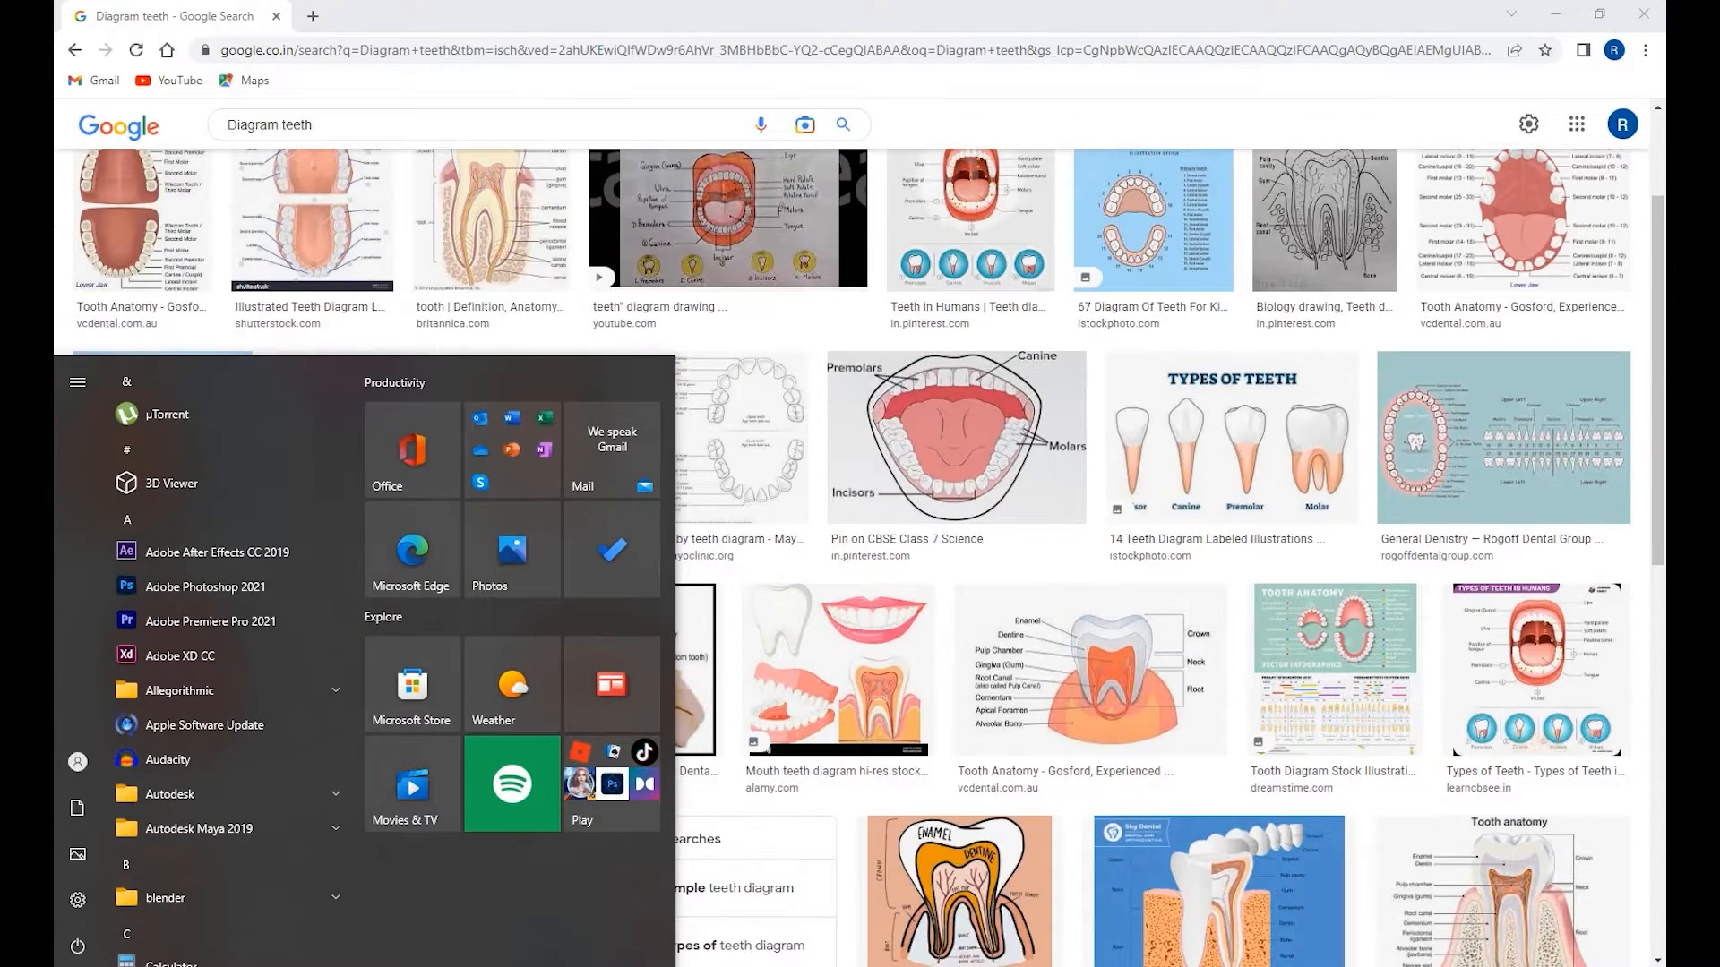
pyautogui.scroll(-3, 612, 361)
pyautogui.click(384, 92)
pyautogui.scroll(-6, 1386, 744)
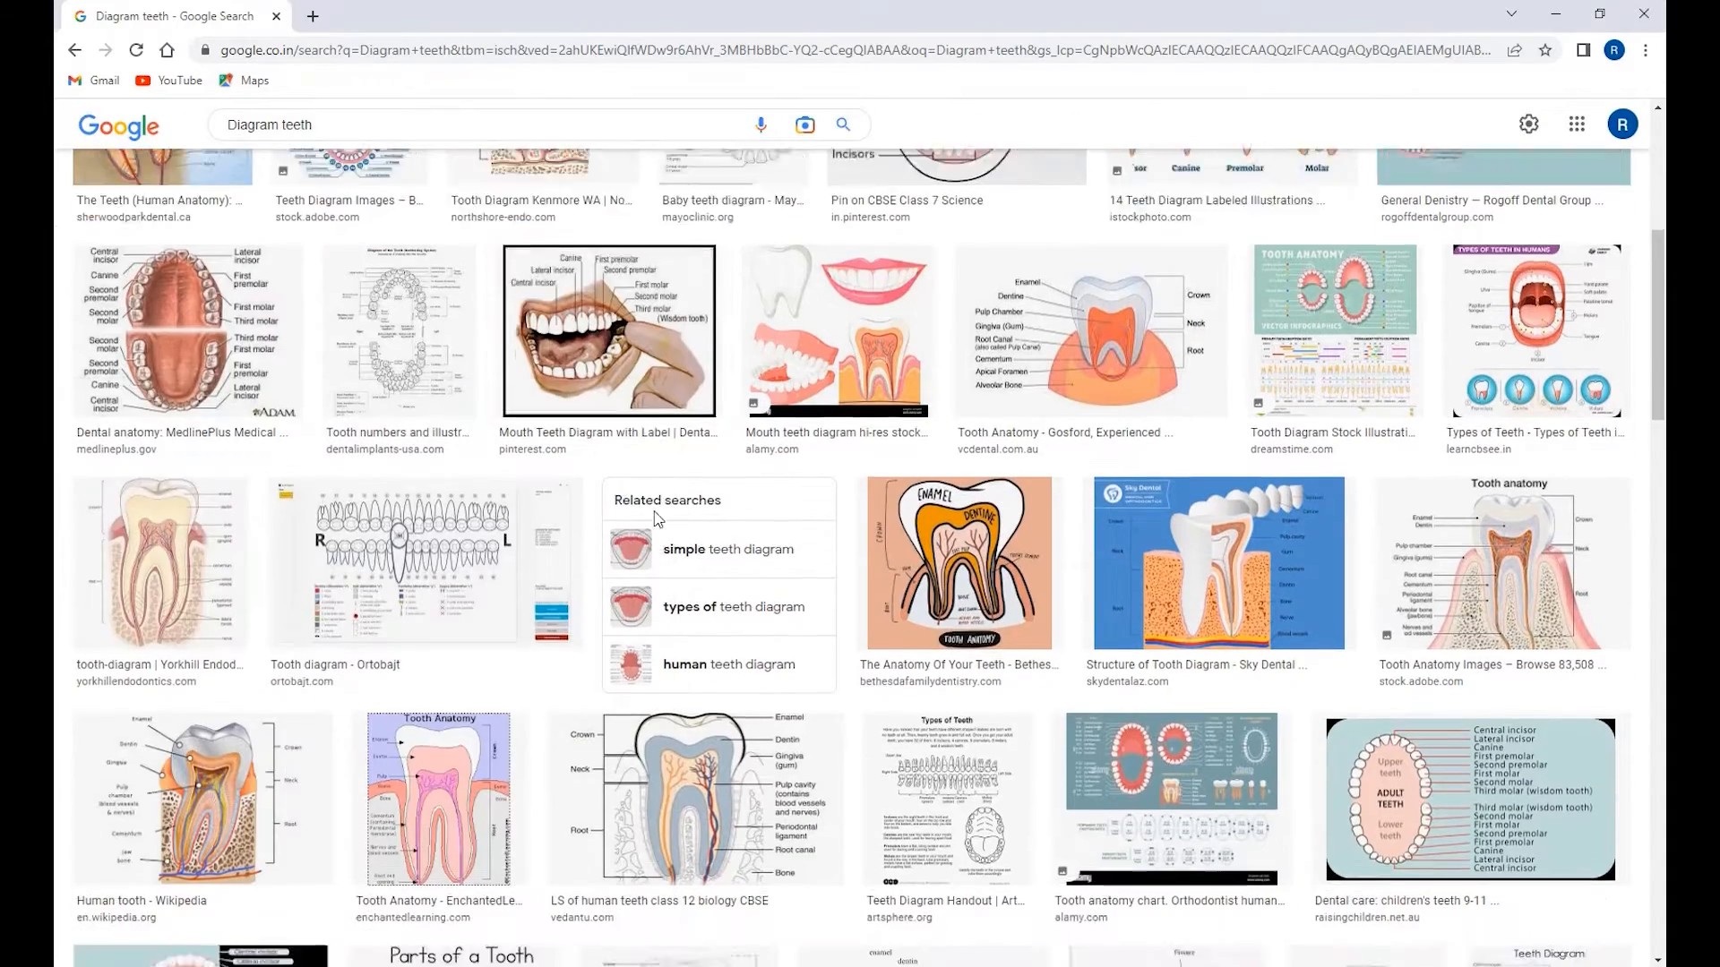
pyautogui.scroll(-6, 1386, 744)
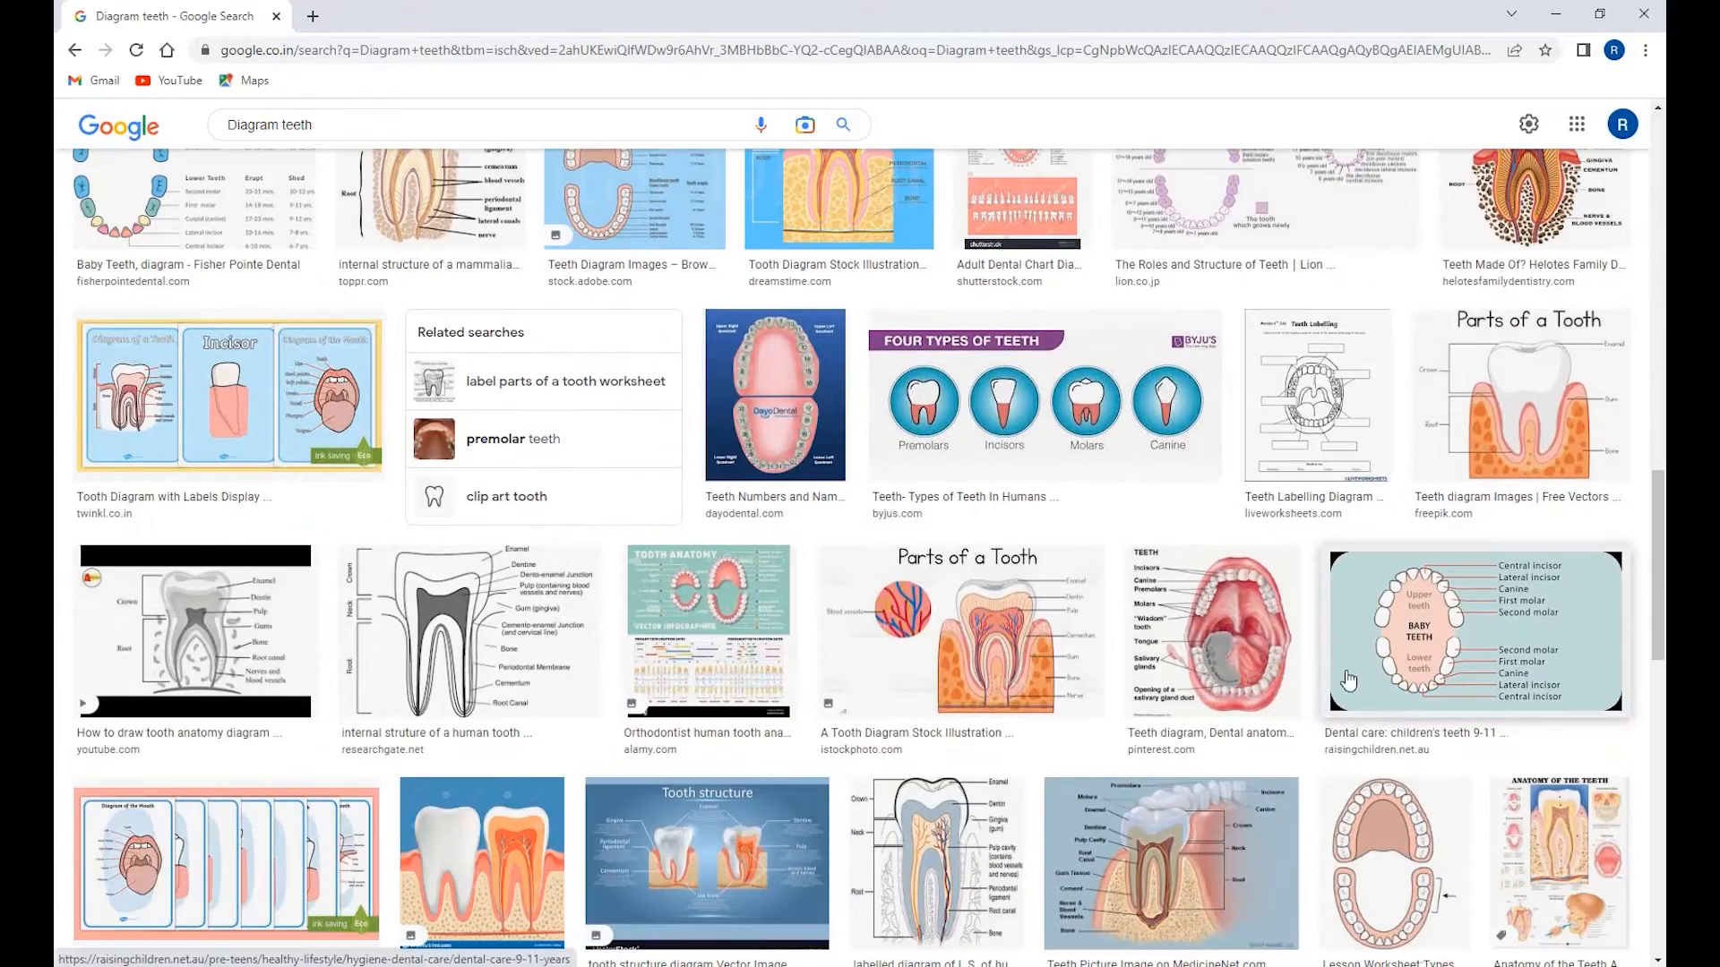
# - Find the open-mouth "Human Teeth Diagram" image from Quizlet in the results and save it to the Desktop as "teeth diagram"
pyautogui.scroll(-4, 1260, 684)
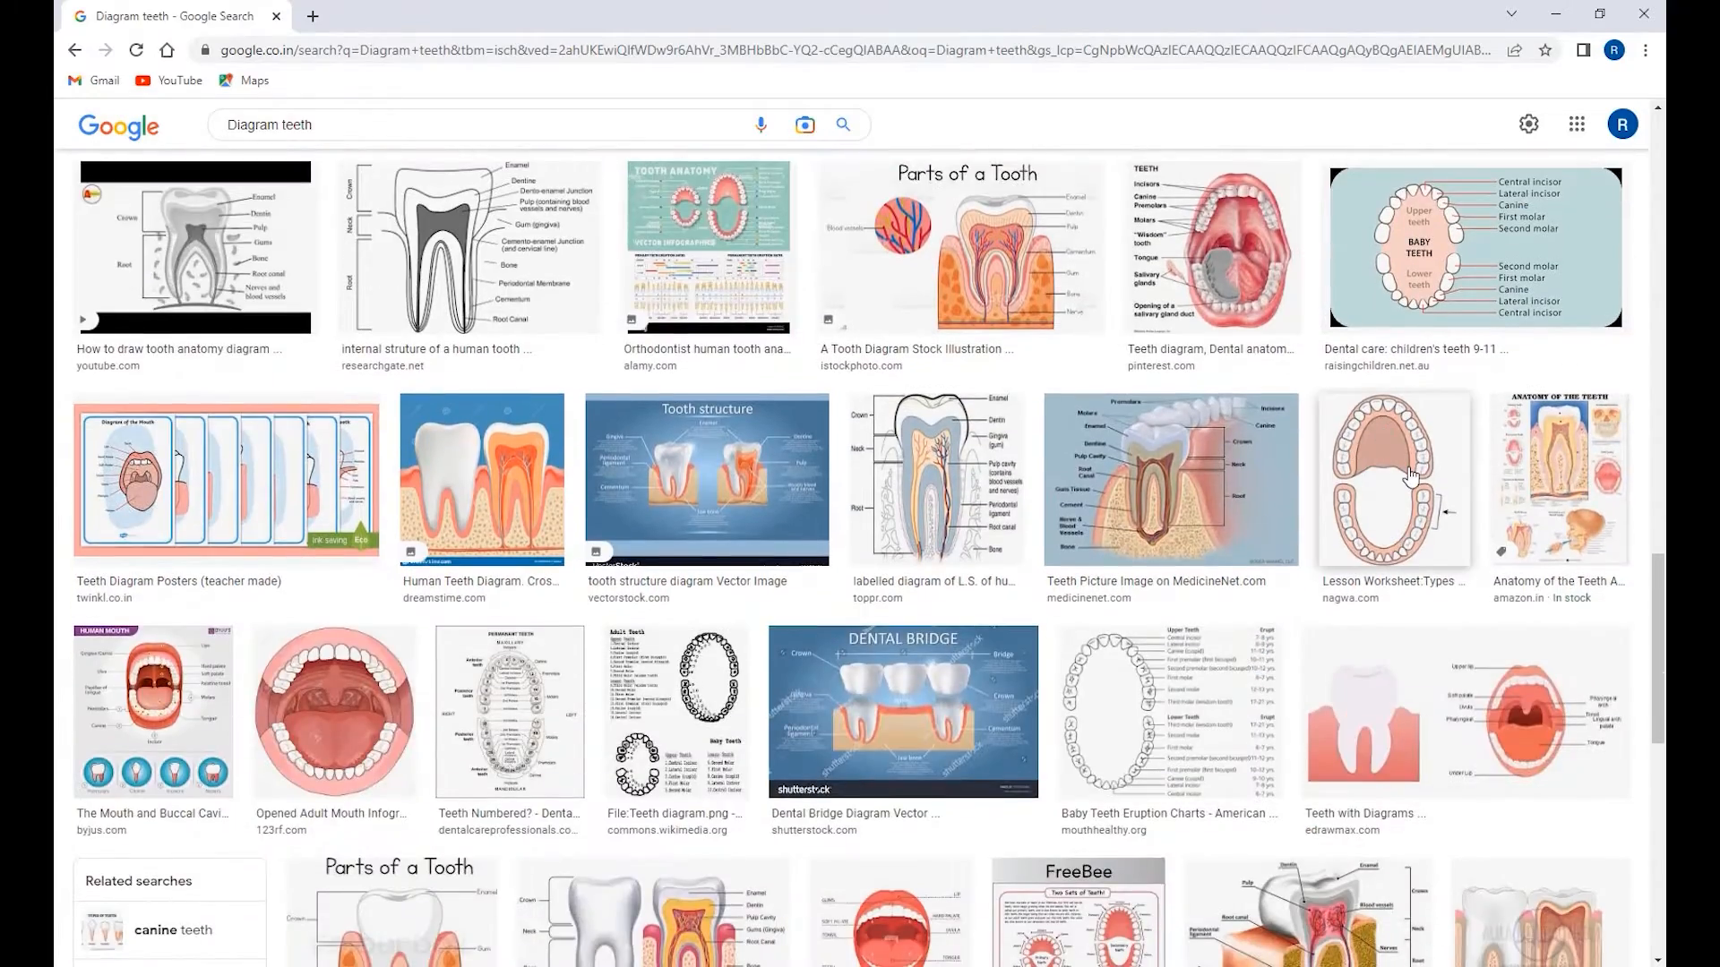
pyautogui.scroll(-15, 1410, 475)
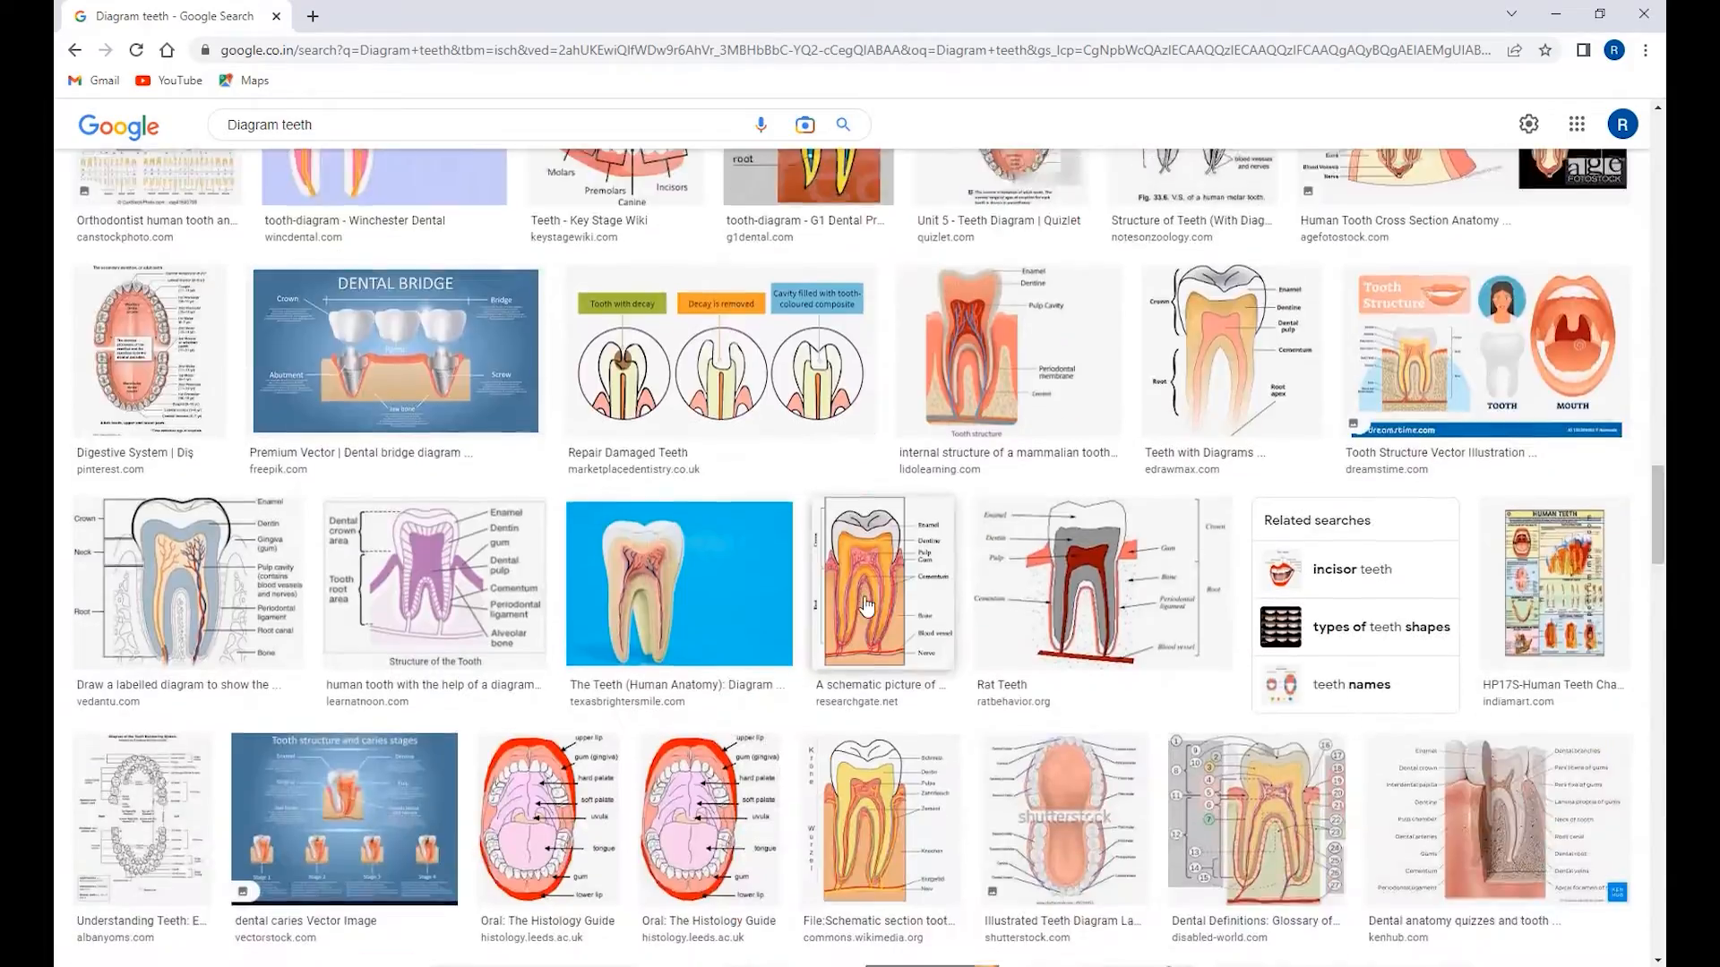
pyautogui.scroll(-7, 866, 607)
pyautogui.scroll(-20, 866, 607)
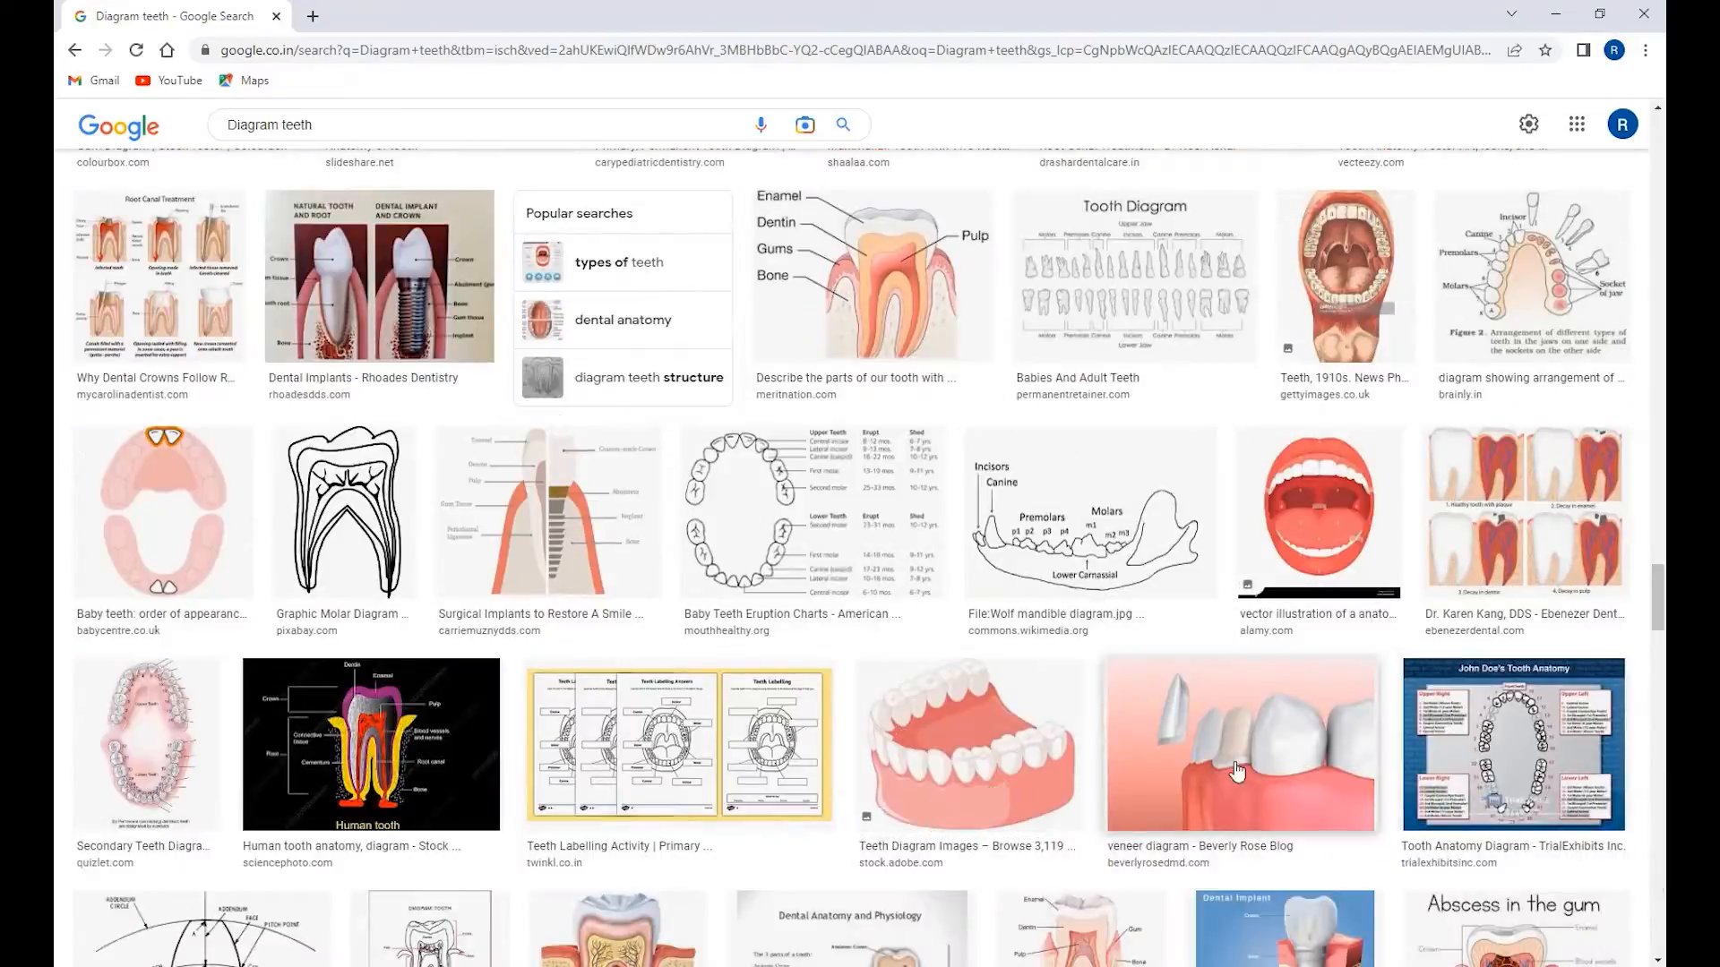
pyautogui.scroll(-15, 1237, 770)
pyautogui.scroll(-15, 1237, 770)
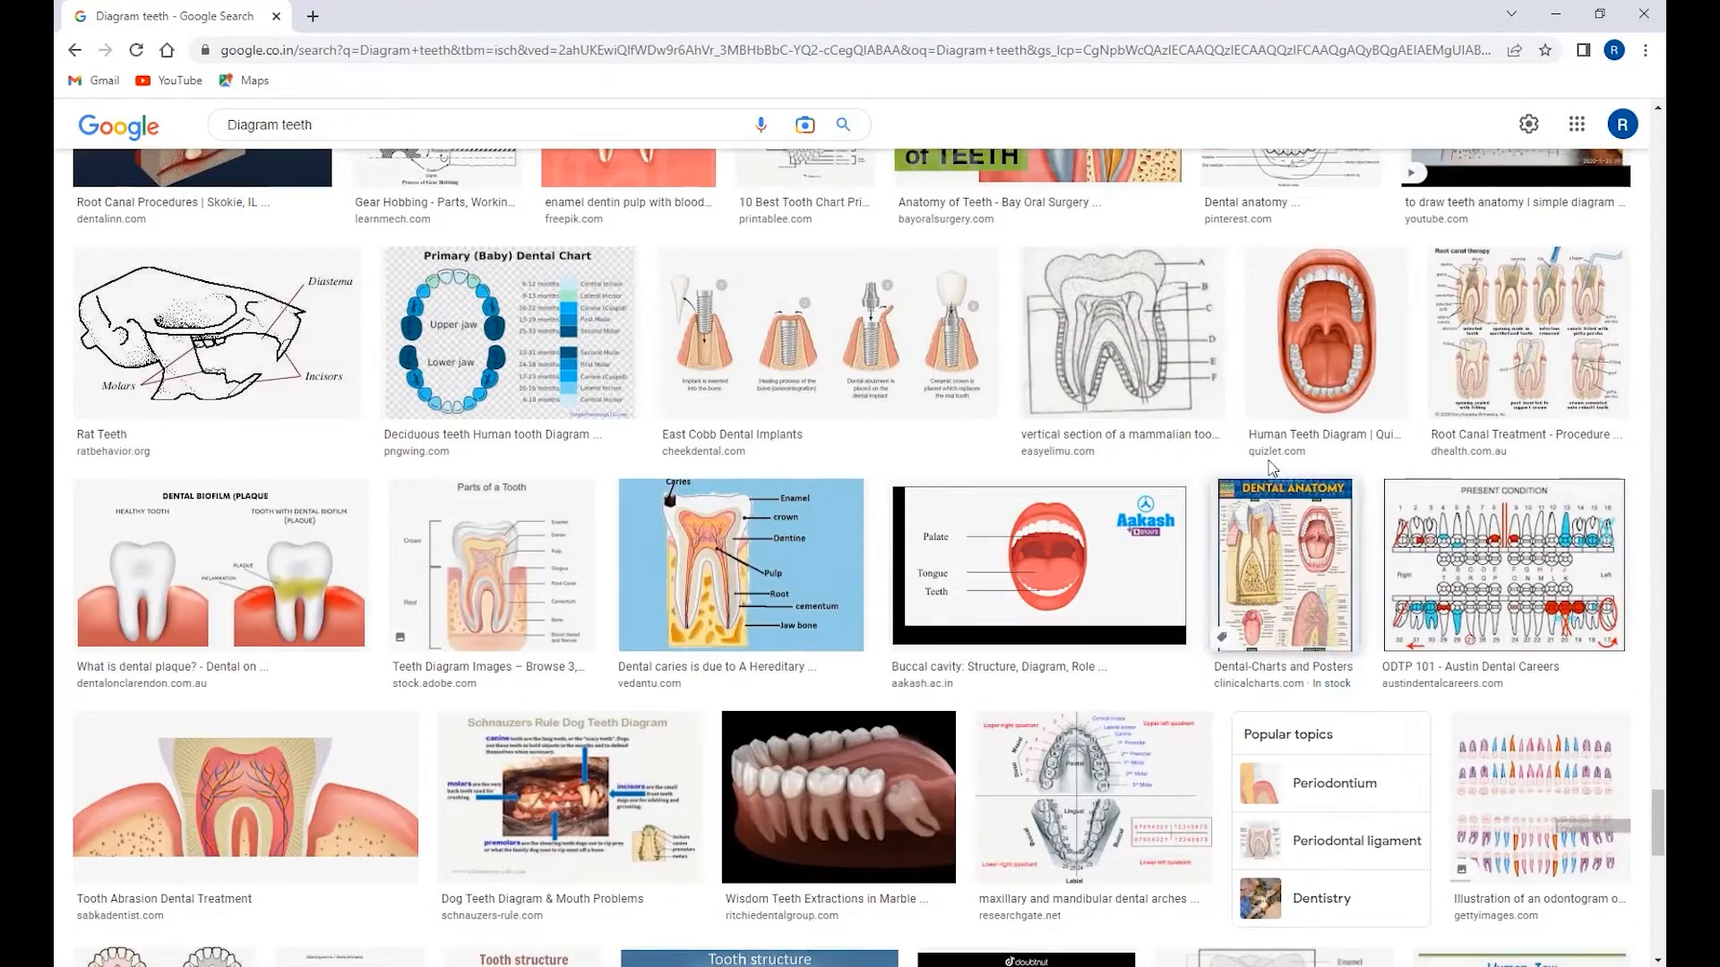
pyautogui.click(1327, 354)
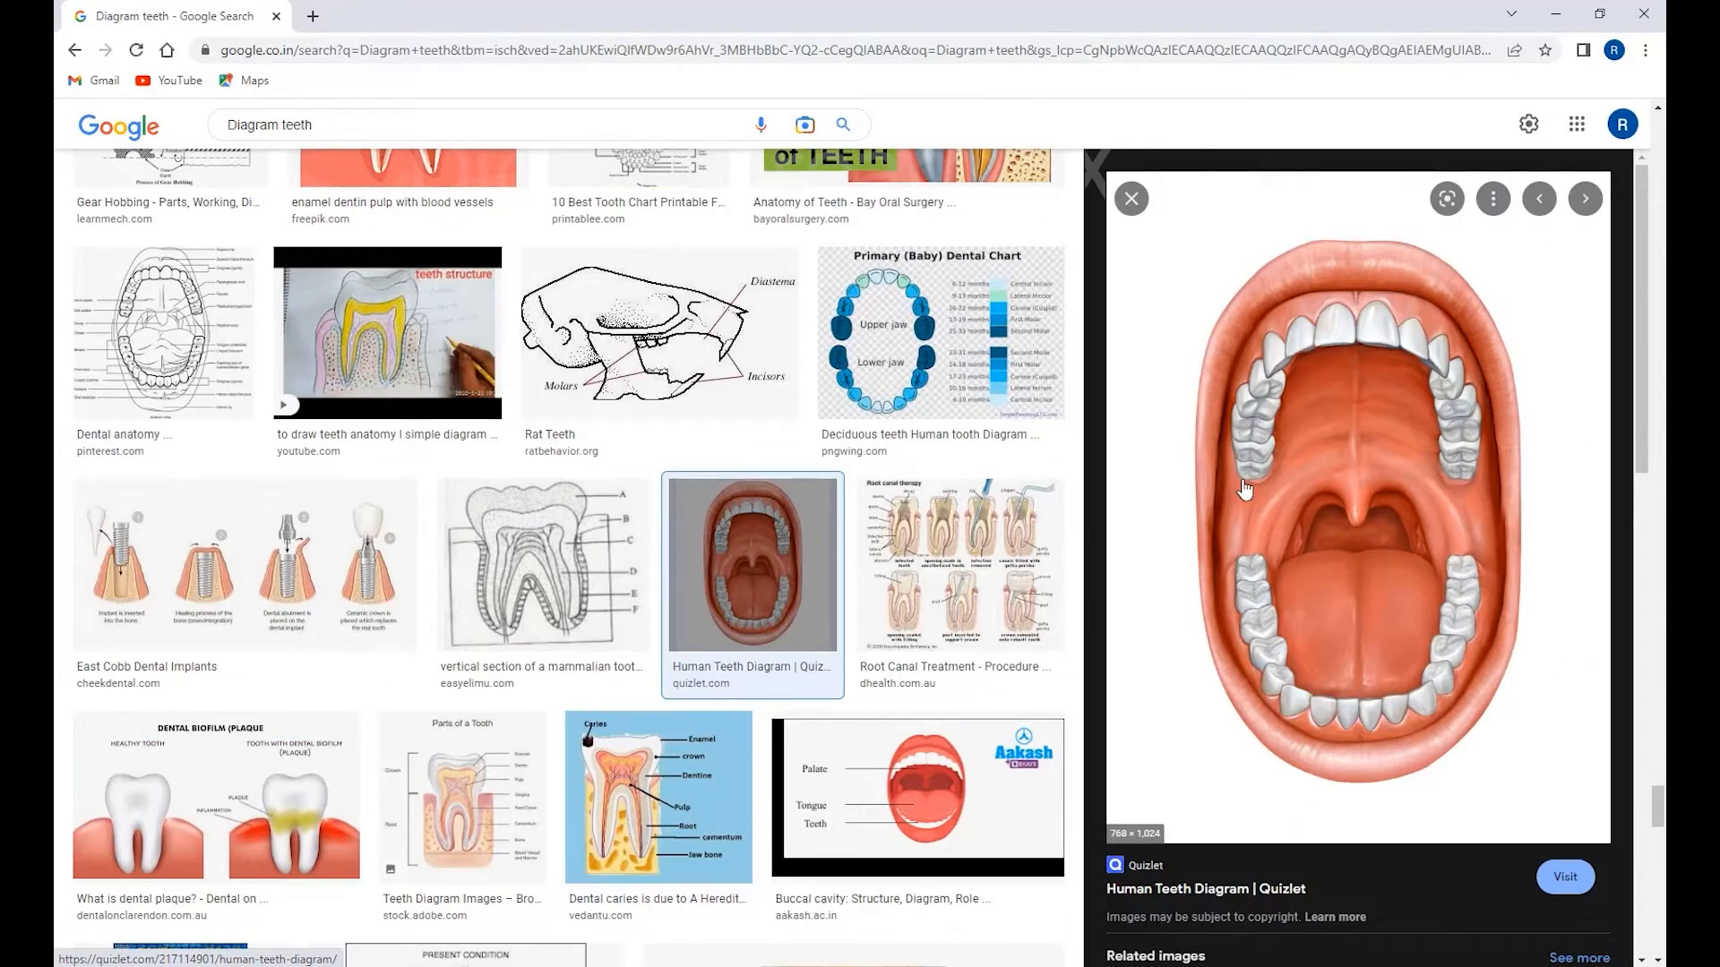
pyautogui.rightClick(1292, 489)
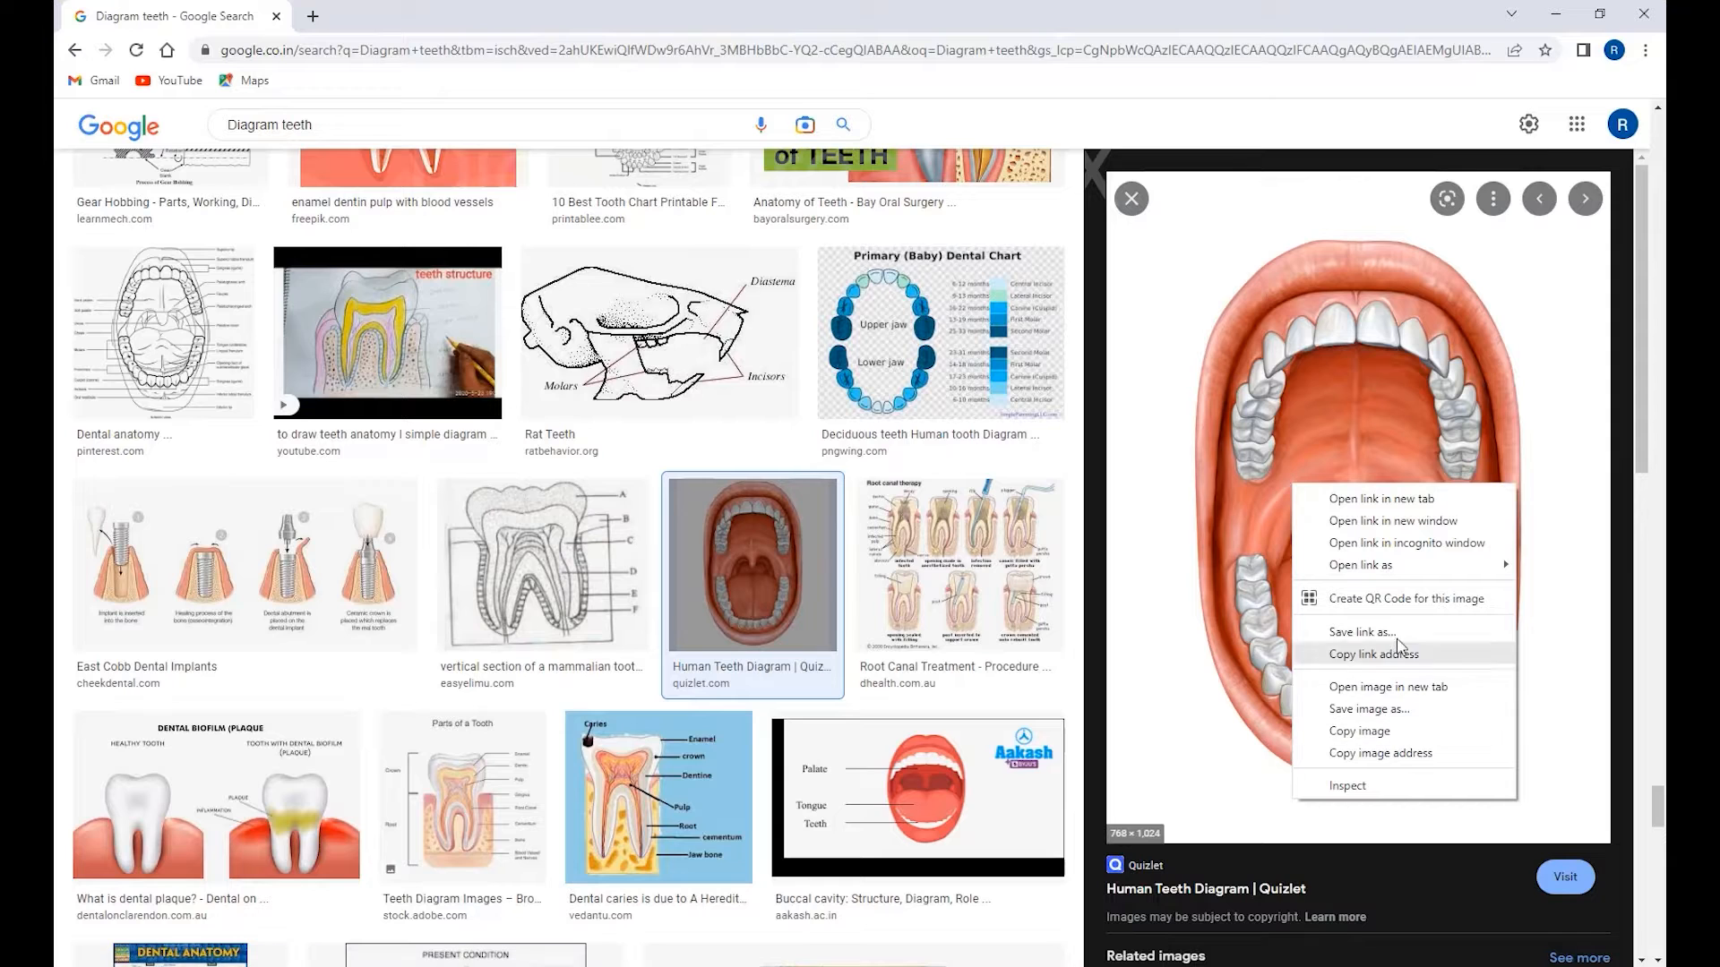
pyautogui.click(1369, 709)
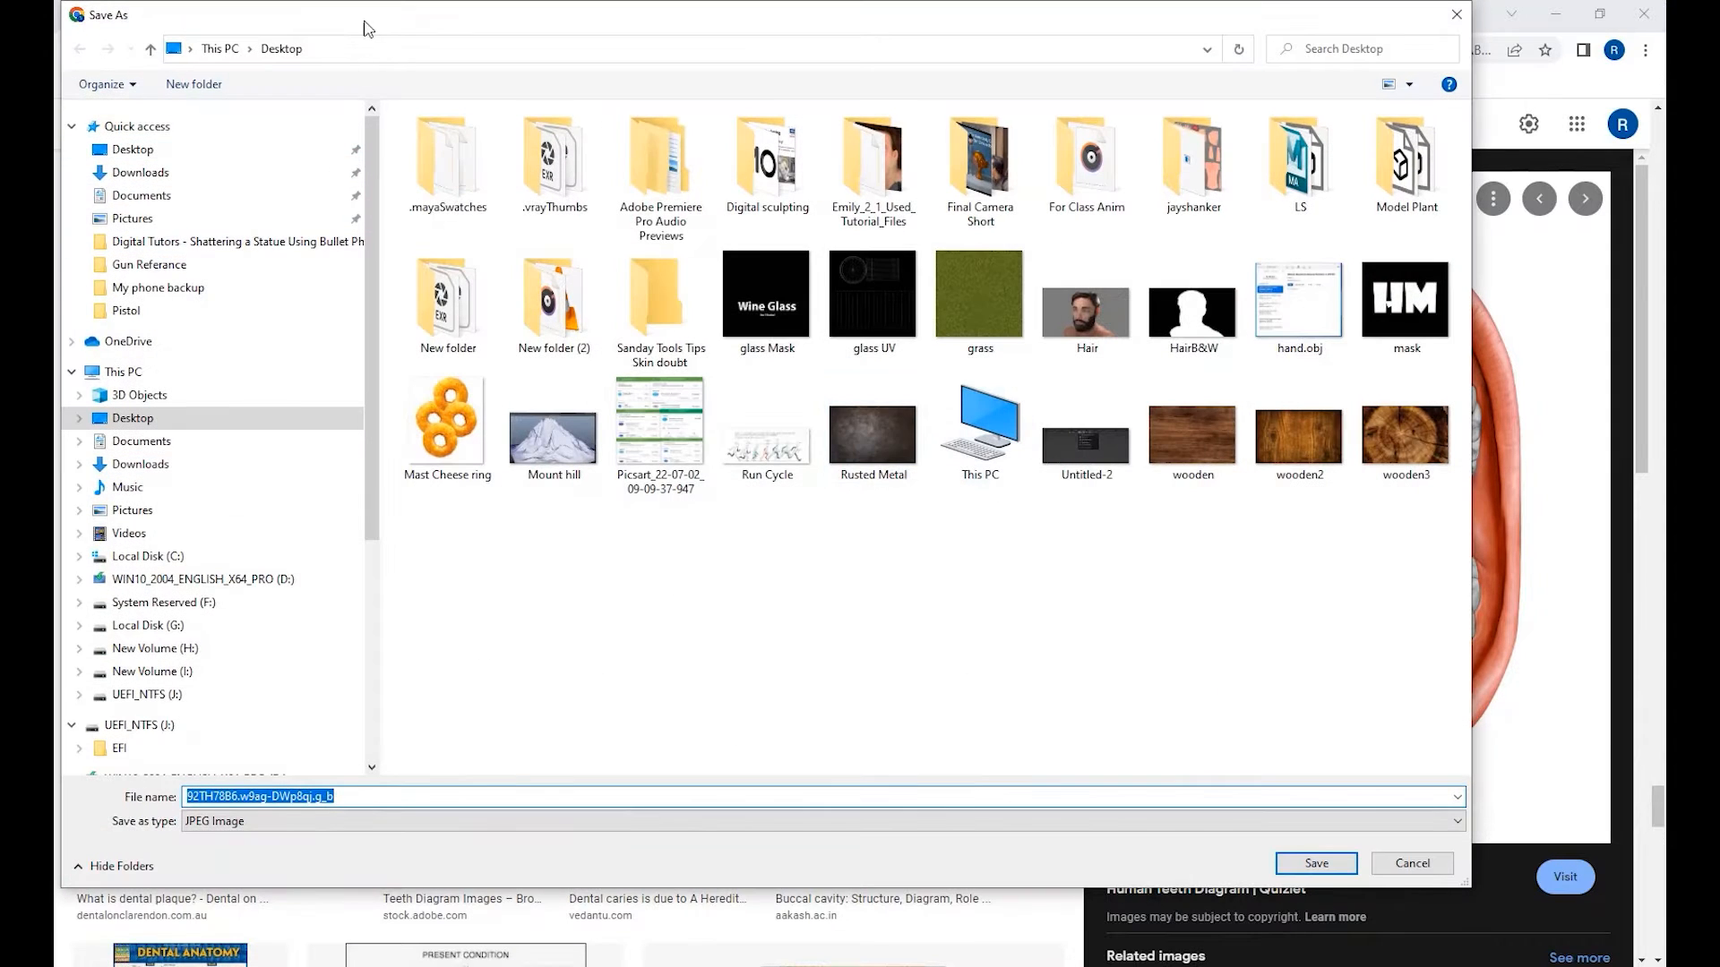
pyautogui.write('teeth diagram')
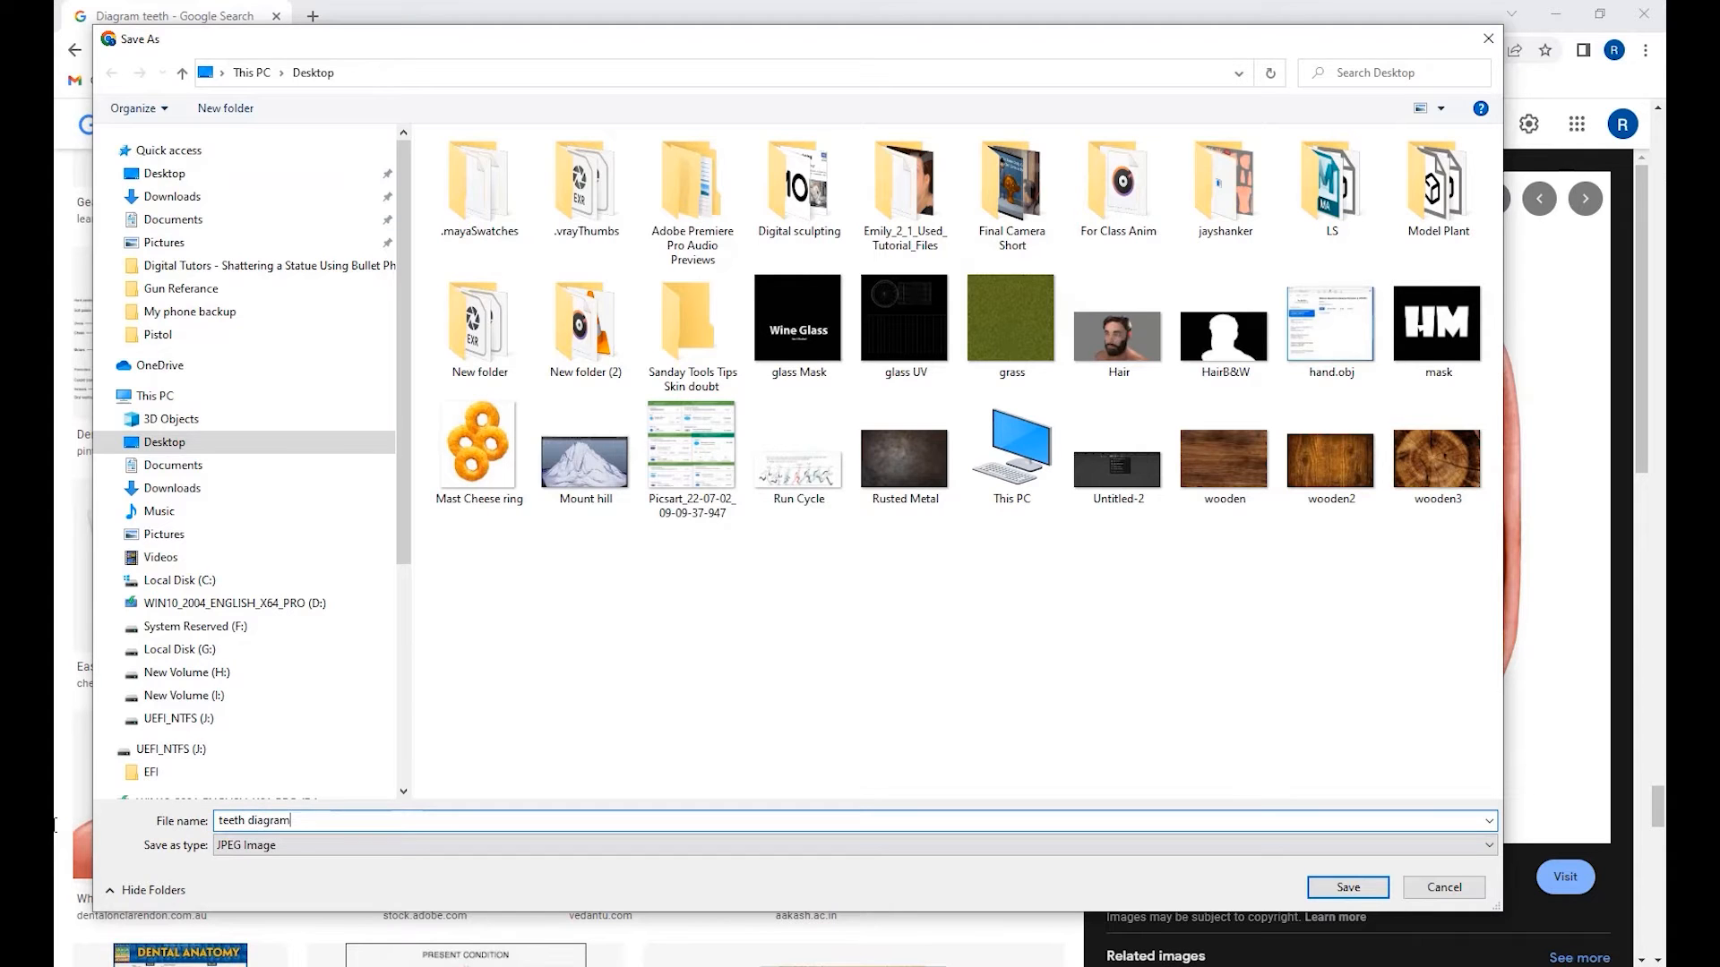
pyautogui.press('Return')
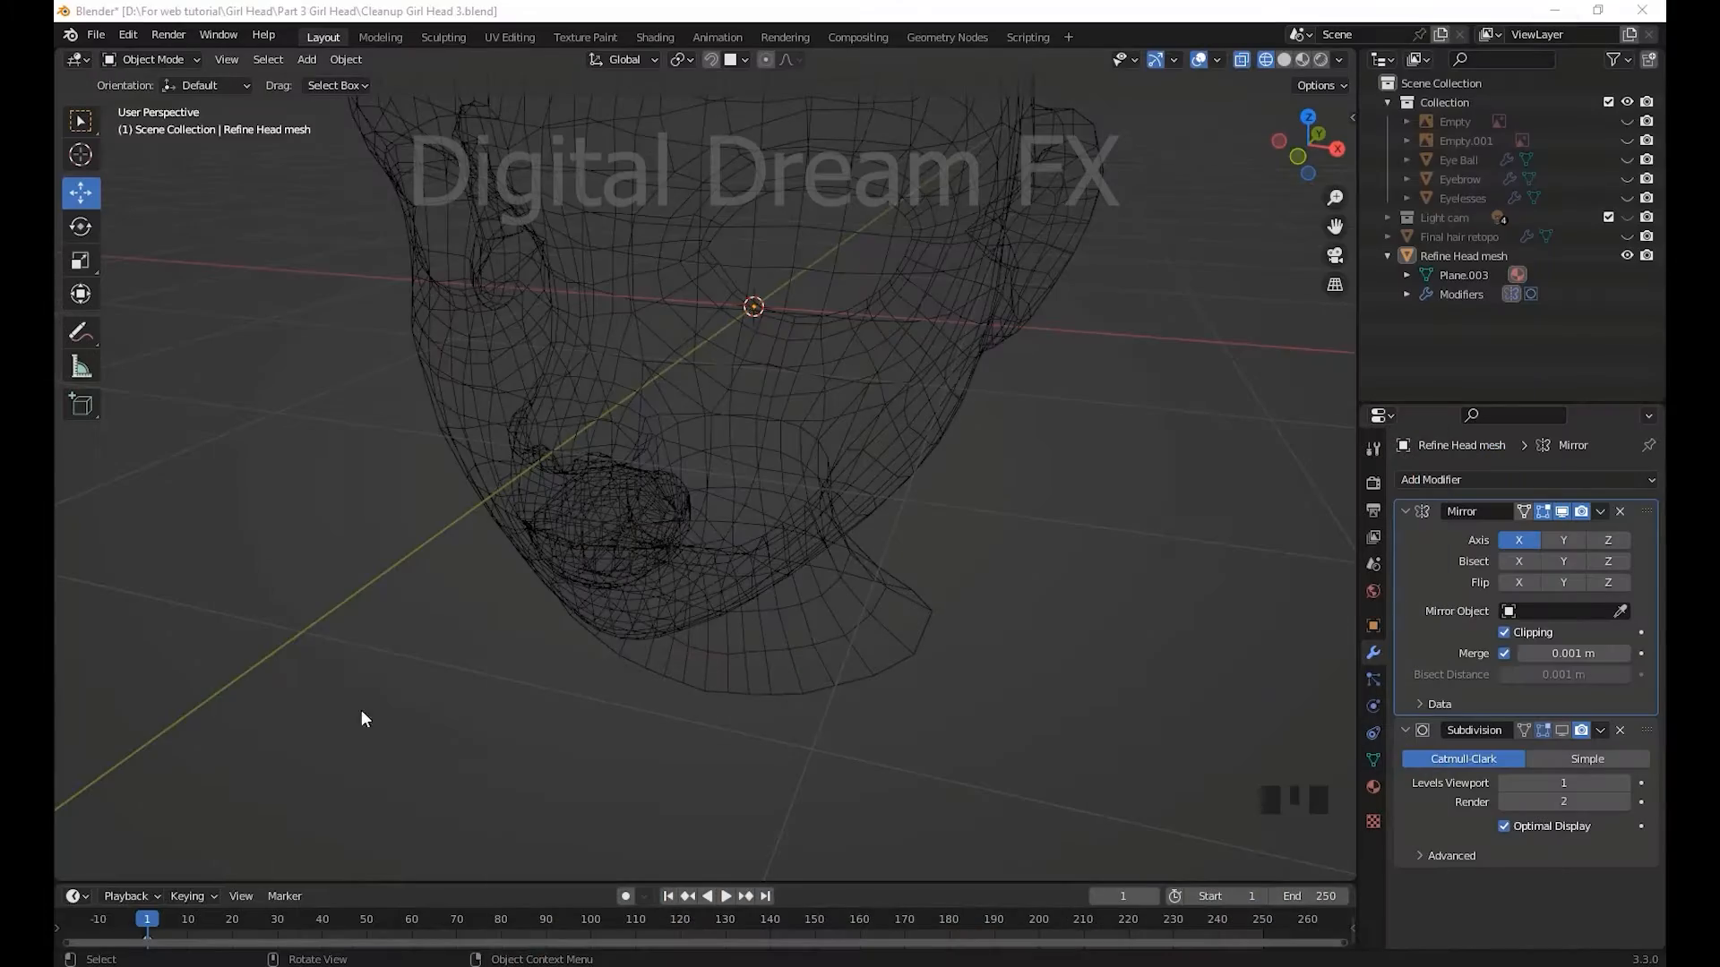
# - Switch to Blender and add a torus mesh to the head scene
pyautogui.moveTo(365, 718); pyautogui.dragTo(998, 695, button='middle')
pyautogui.scroll(-2, 891, 718)
pyautogui.moveTo(891, 717); pyautogui.dragTo(860, 645, button='middle')
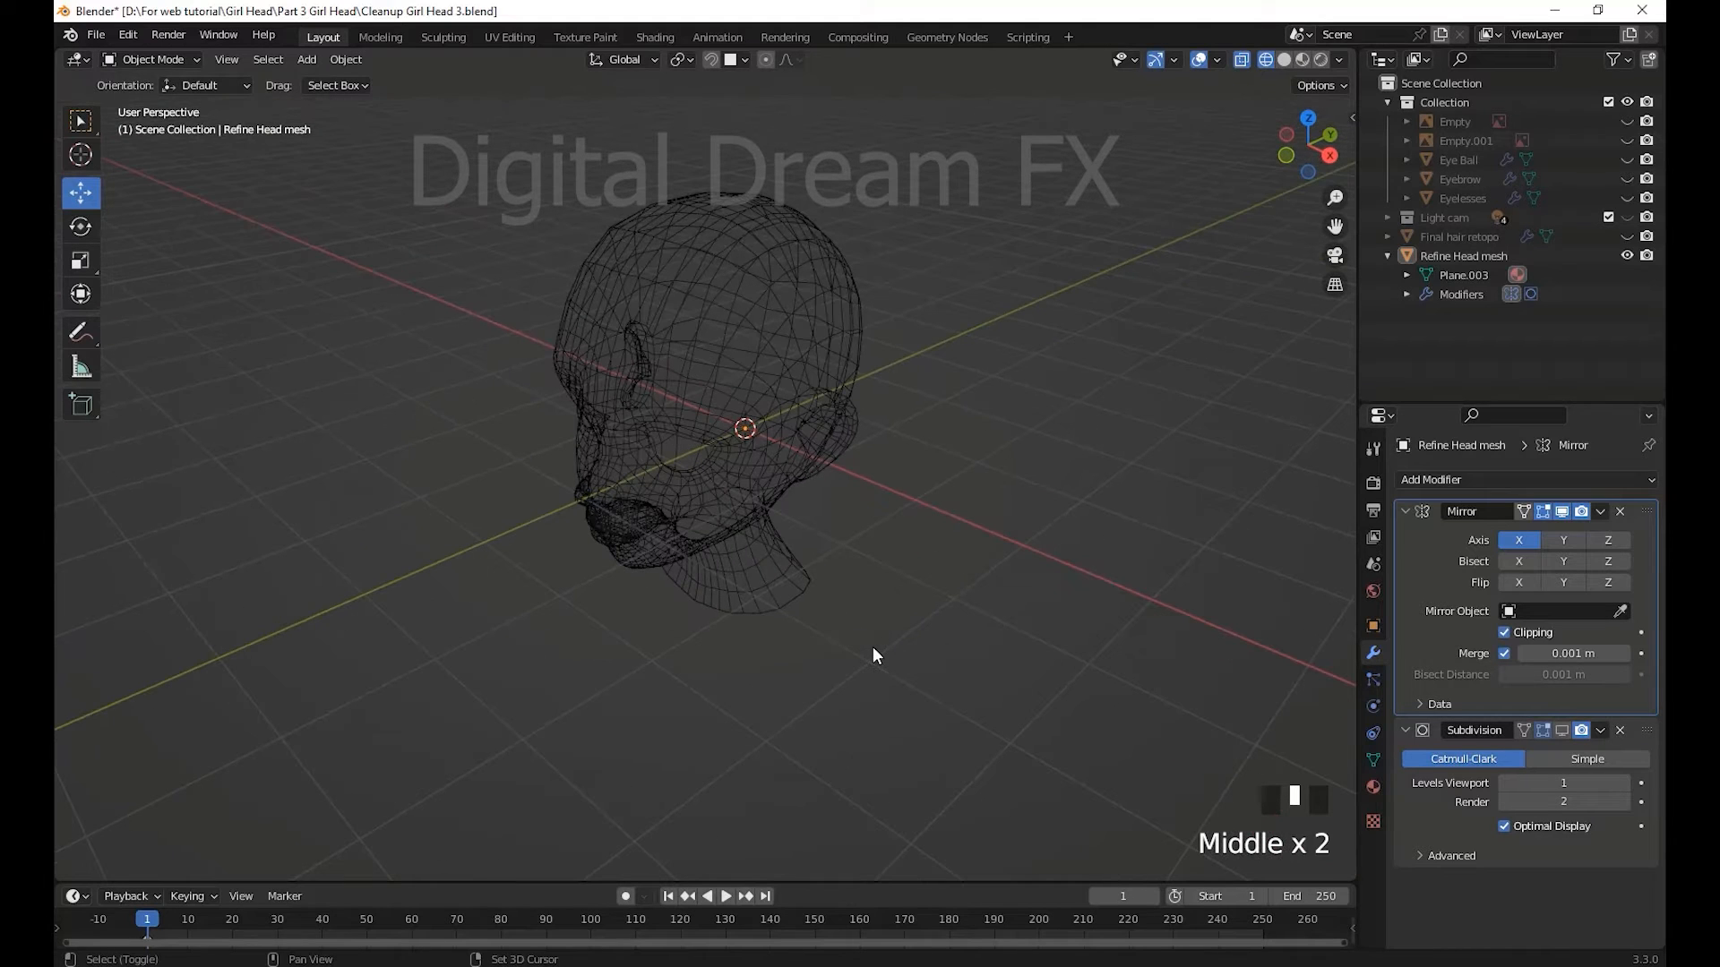
pyautogui.hotkey('shift', 'a')
pyautogui.moveTo(806, 578)
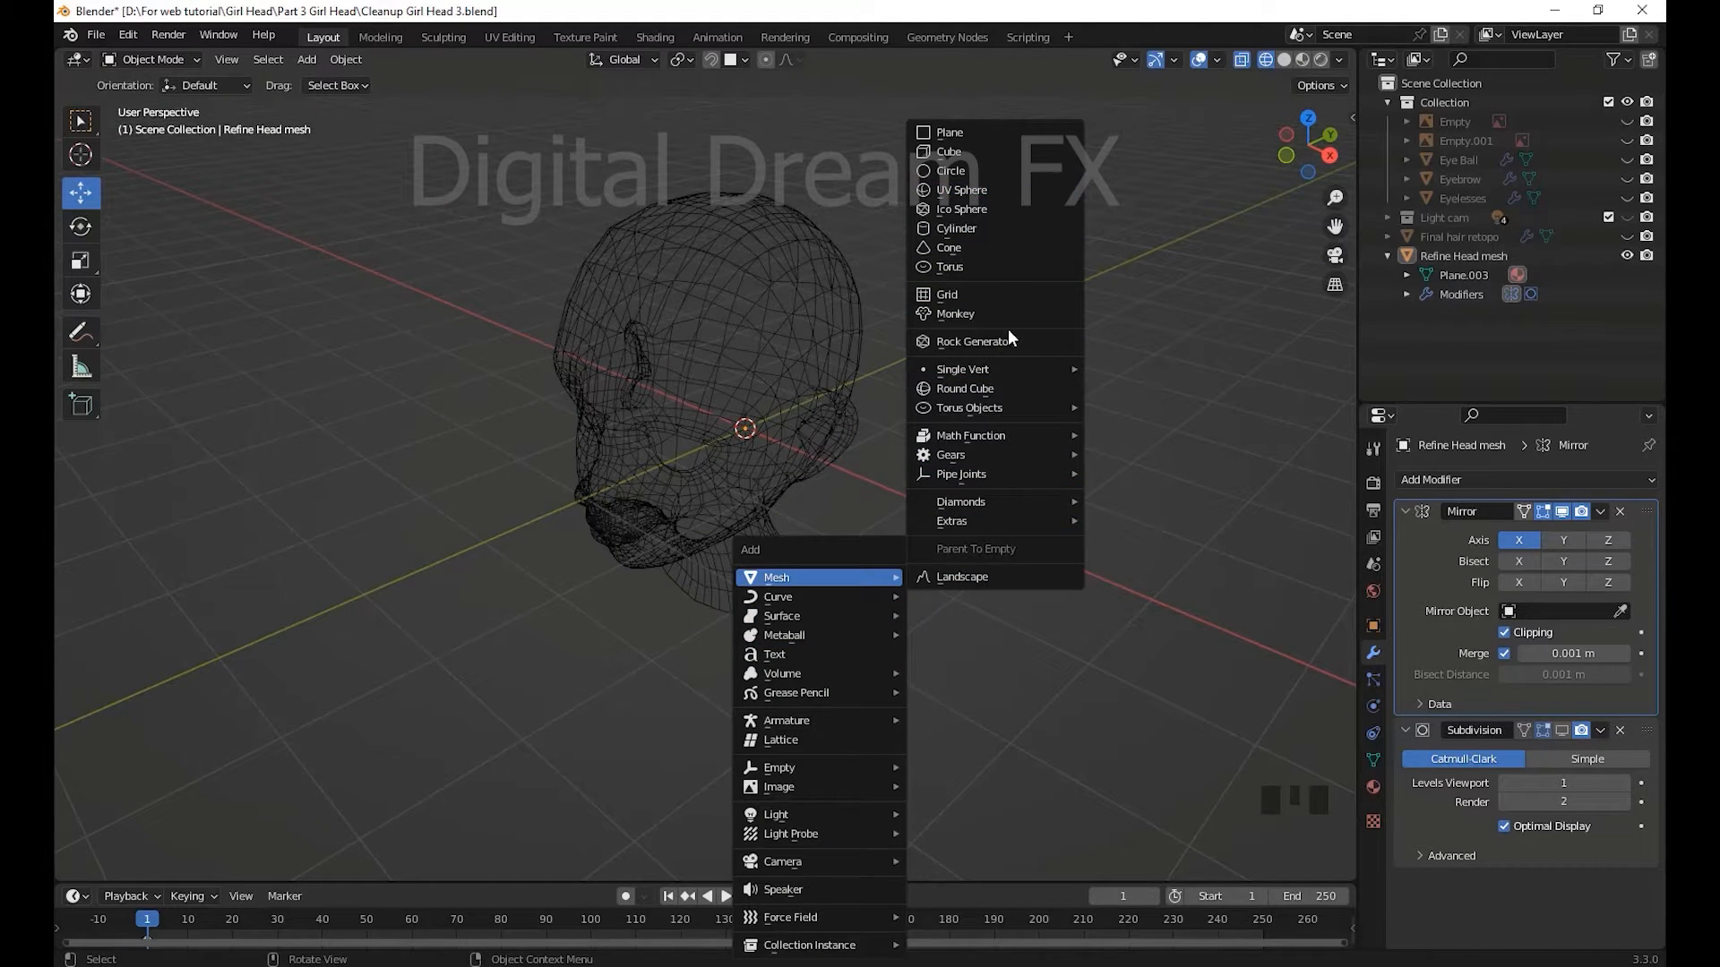
pyautogui.click(952, 268)
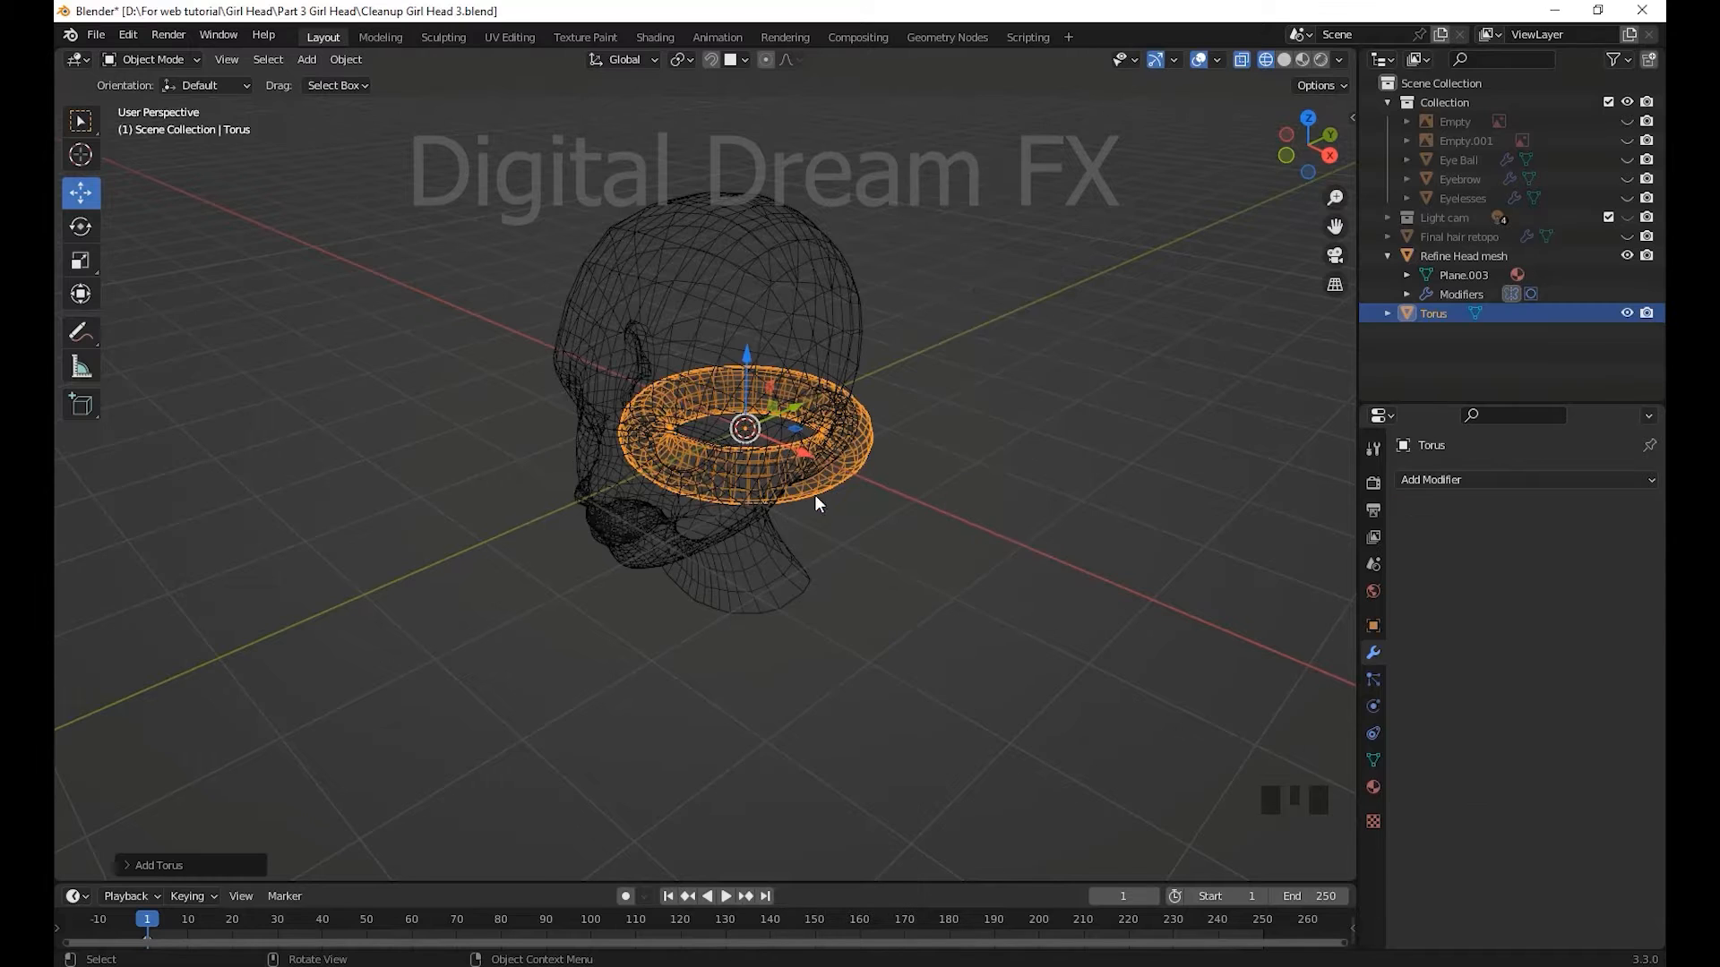
# - Set the new torus to 12 major segments, a 0.35 m major radius and a 0.05 m minor radius
pyautogui.moveTo(814, 495); pyautogui.dragTo(796, 557, button='middle')
pyautogui.click(127, 862)
pyautogui.scroll(5, 549, 594)
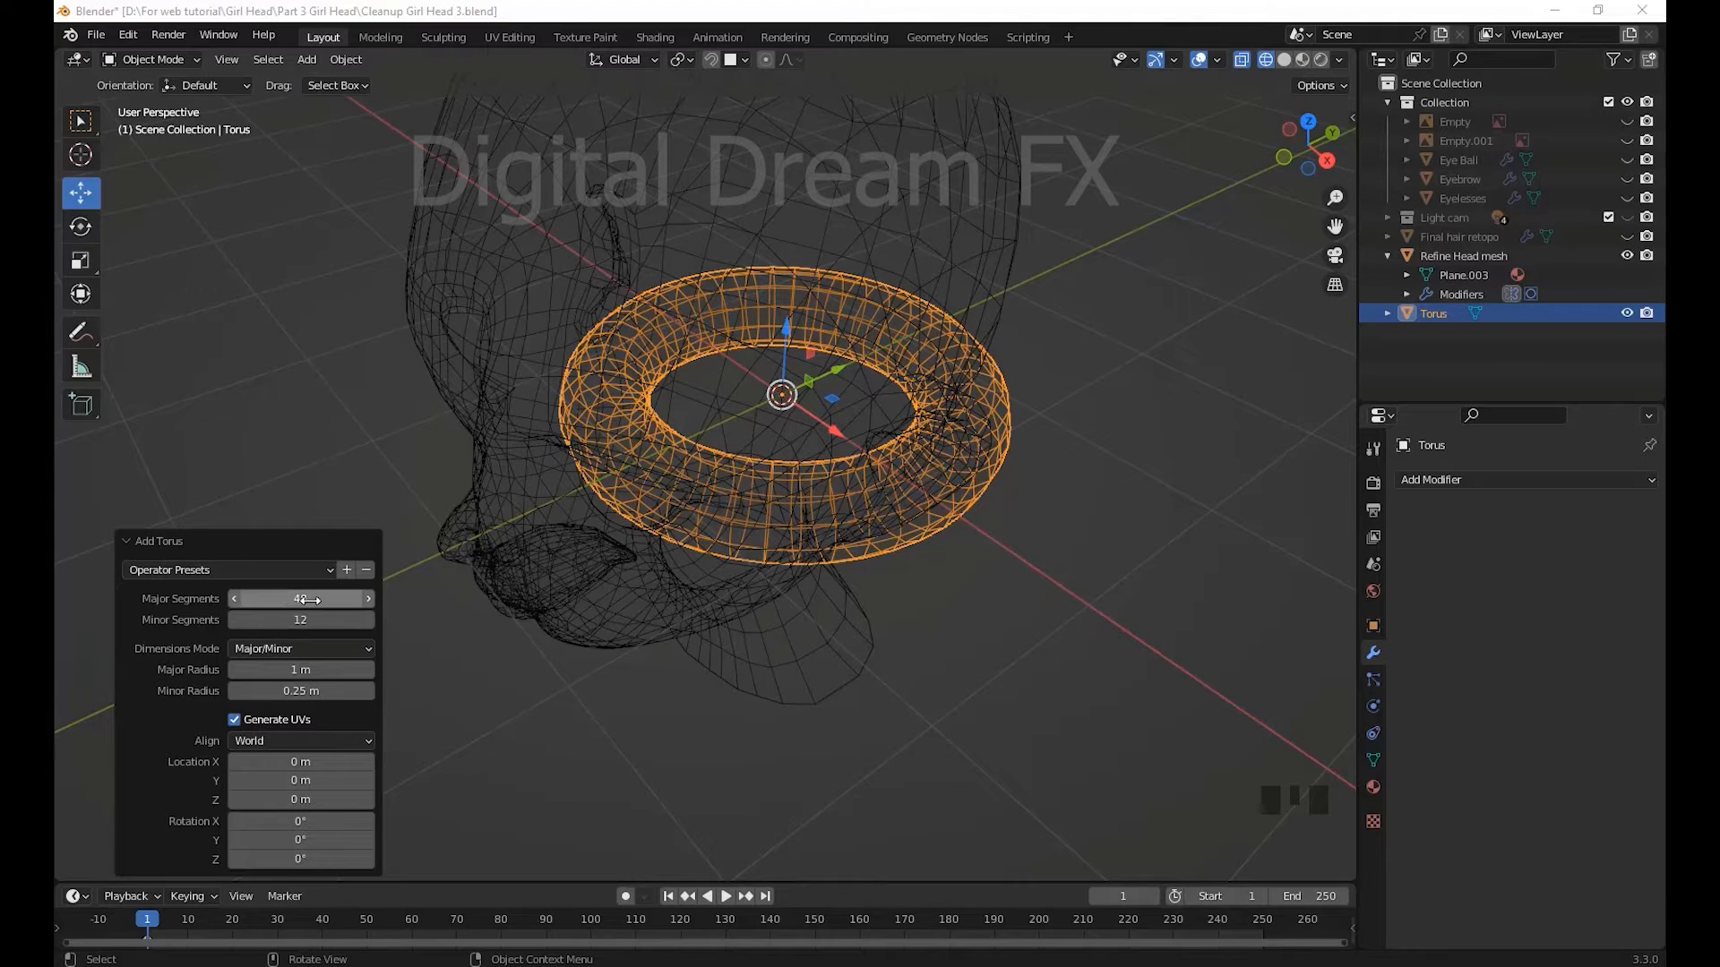
pyautogui.write('12')
pyautogui.press('Return')
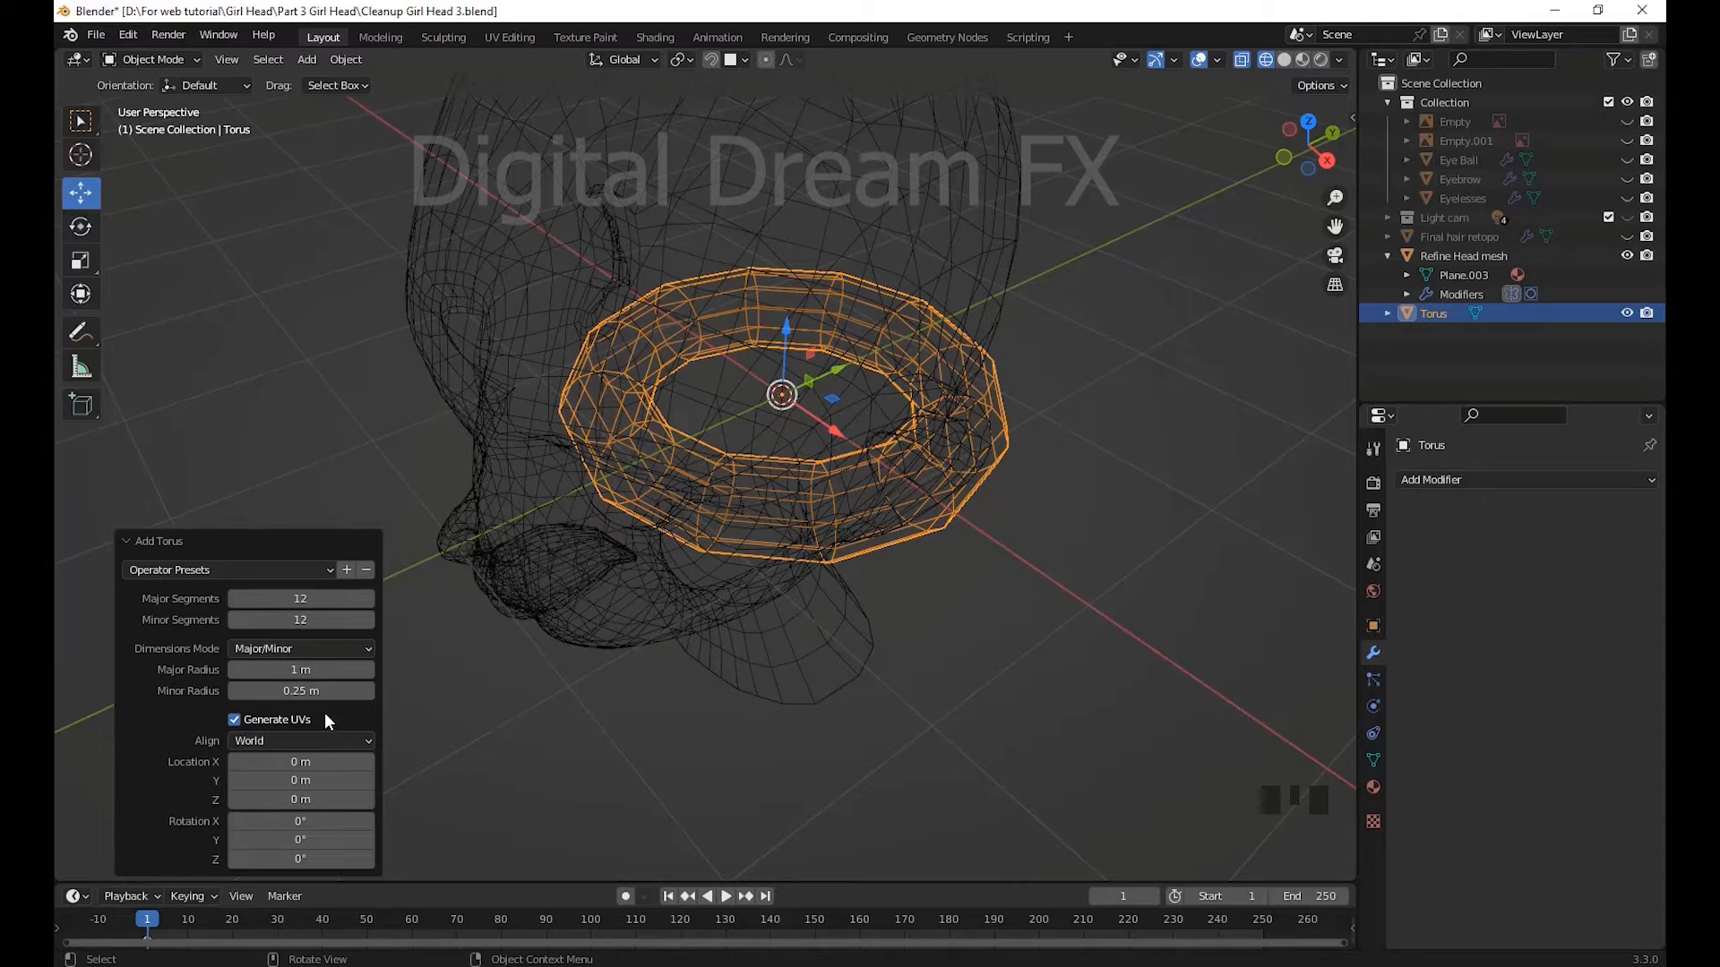
pyautogui.moveTo(315, 670); pyautogui.dragTo(270, 670)
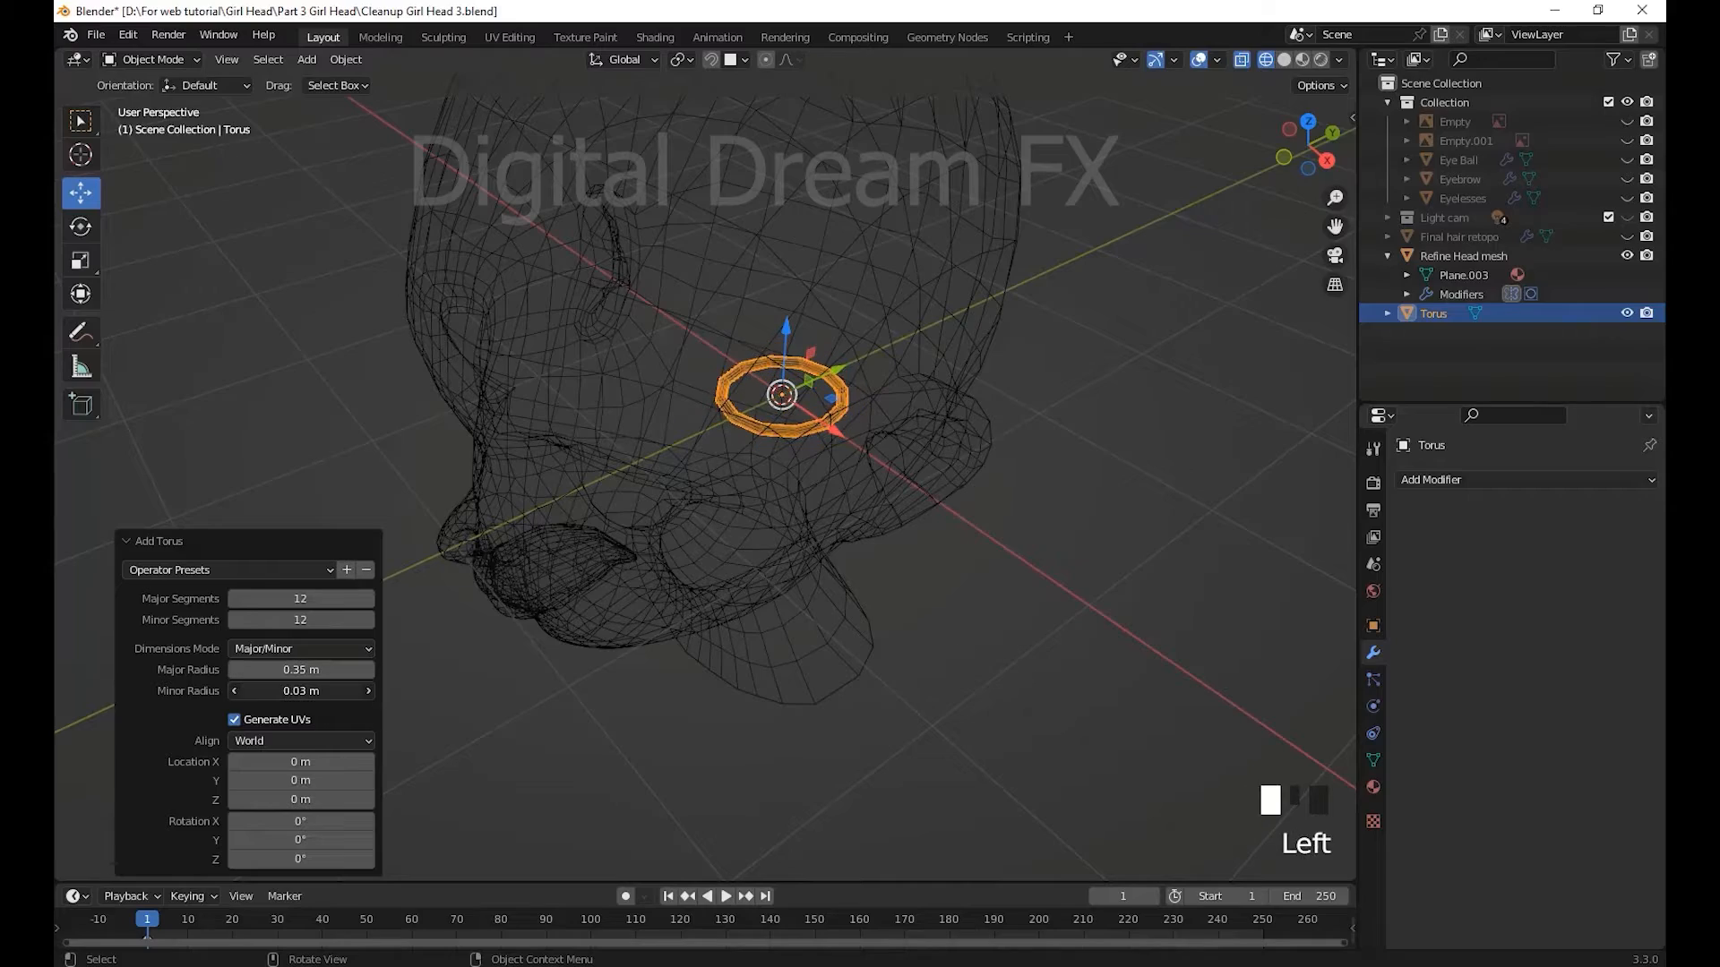
# - Move the torus forward along Y towards the mouth and scale it down by a factor of about 0.434
pyautogui.moveTo(423, 668); pyautogui.dragTo(946, 557, button='middle')
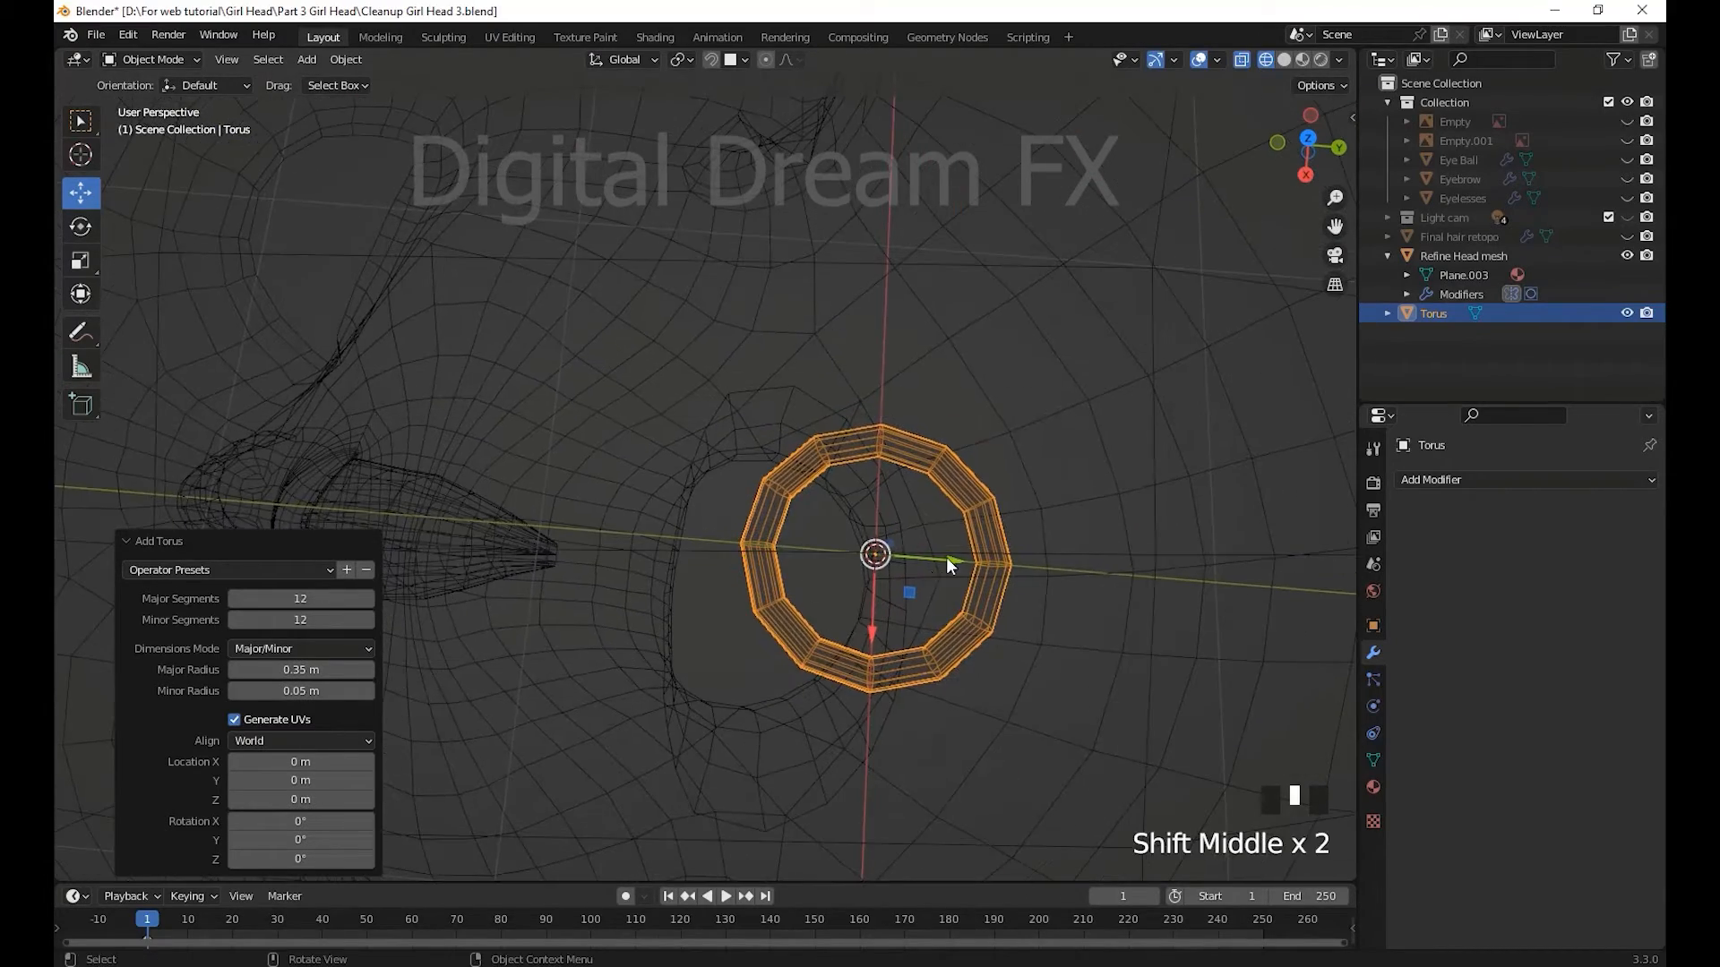
pyautogui.moveTo(946, 557); pyautogui.dragTo(537, 538)
pyautogui.moveTo(538, 537); pyautogui.dragTo(885, 596, button='middle')
pyautogui.scroll(2, 749, 511)
pyautogui.press('s')
pyautogui.click(742, 637)
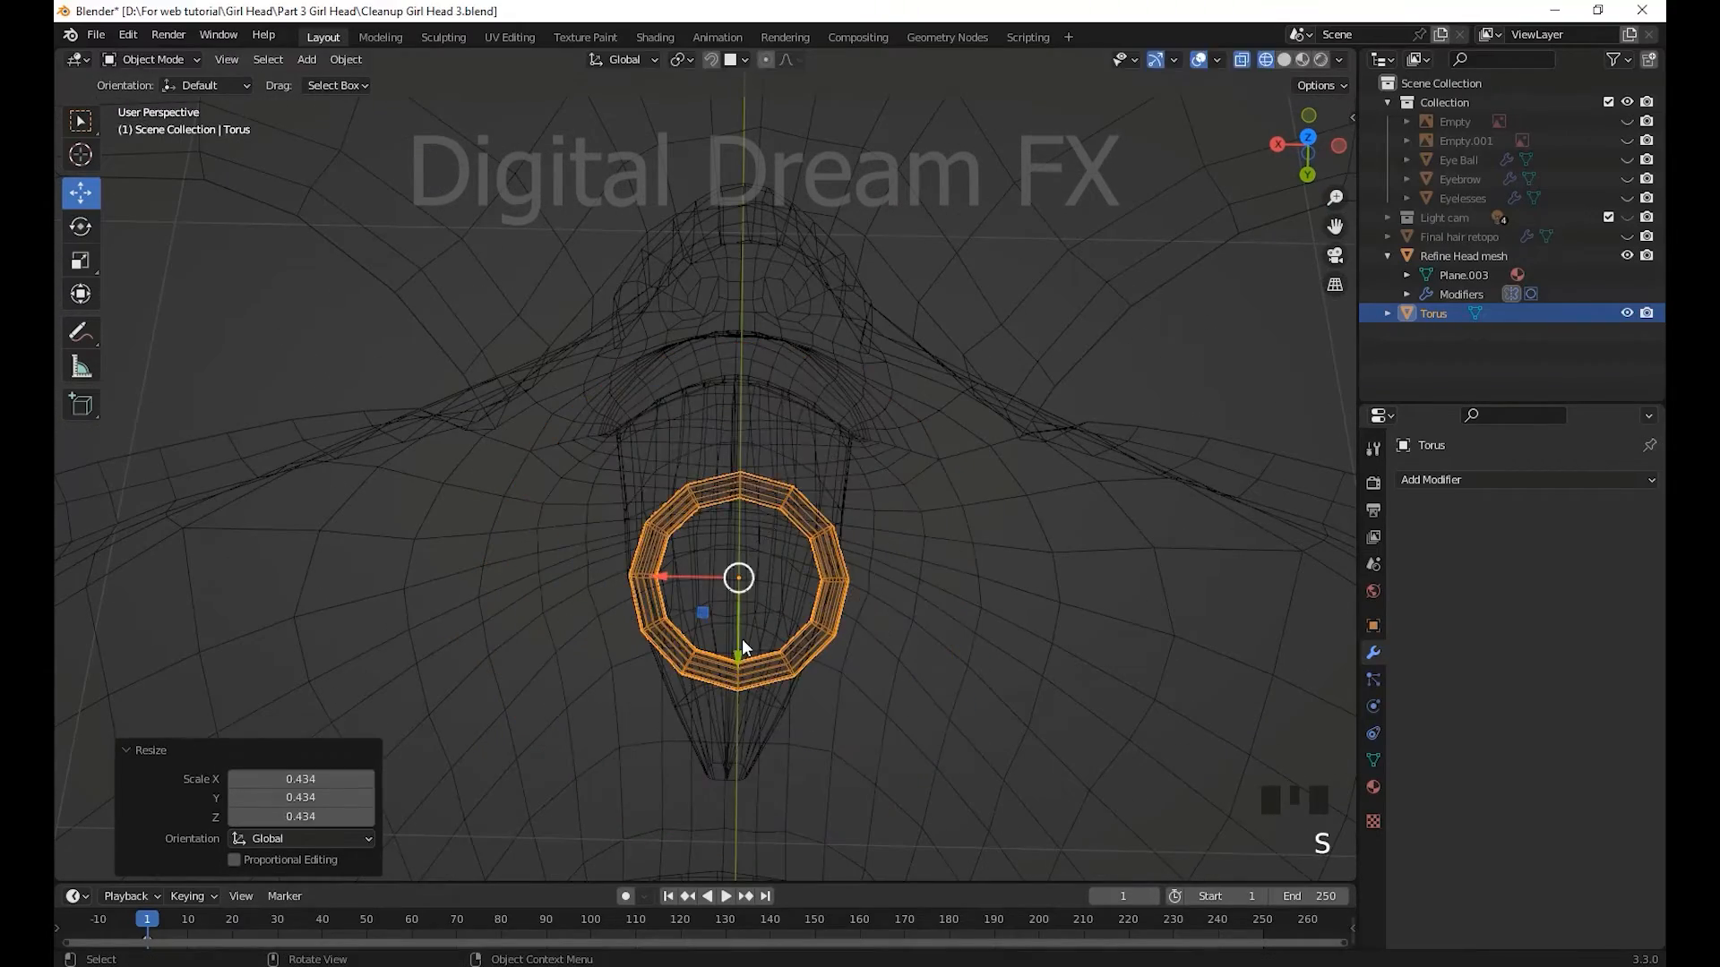
# - Position the torus inside the mouth cavity, lowering it about 0.435 m and shifting it forward about 0.159 m and 0.09 m
pyautogui.moveTo(742, 638); pyautogui.dragTo(750, 548)
pyautogui.scroll(5, 892, 587)
pyautogui.scroll(-5, 892, 587)
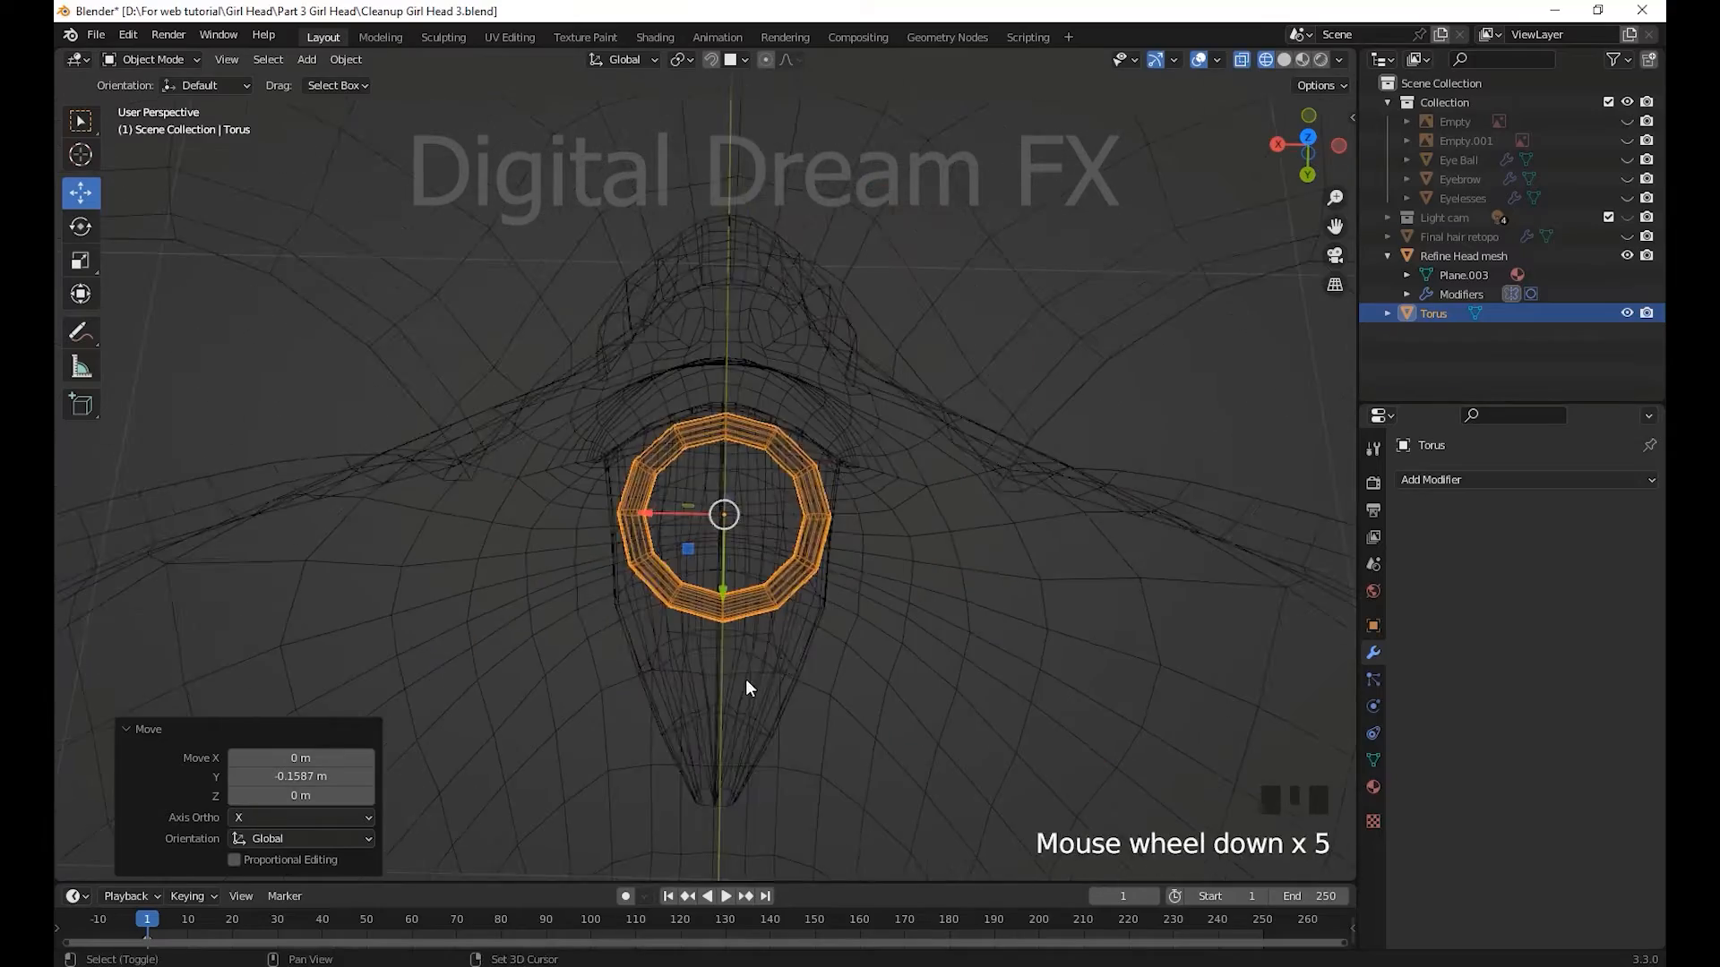
pyautogui.moveTo(745, 678); pyautogui.dragTo(766, 358, button='middle')
pyautogui.moveTo(759, 283); pyautogui.dragTo(759, 491)
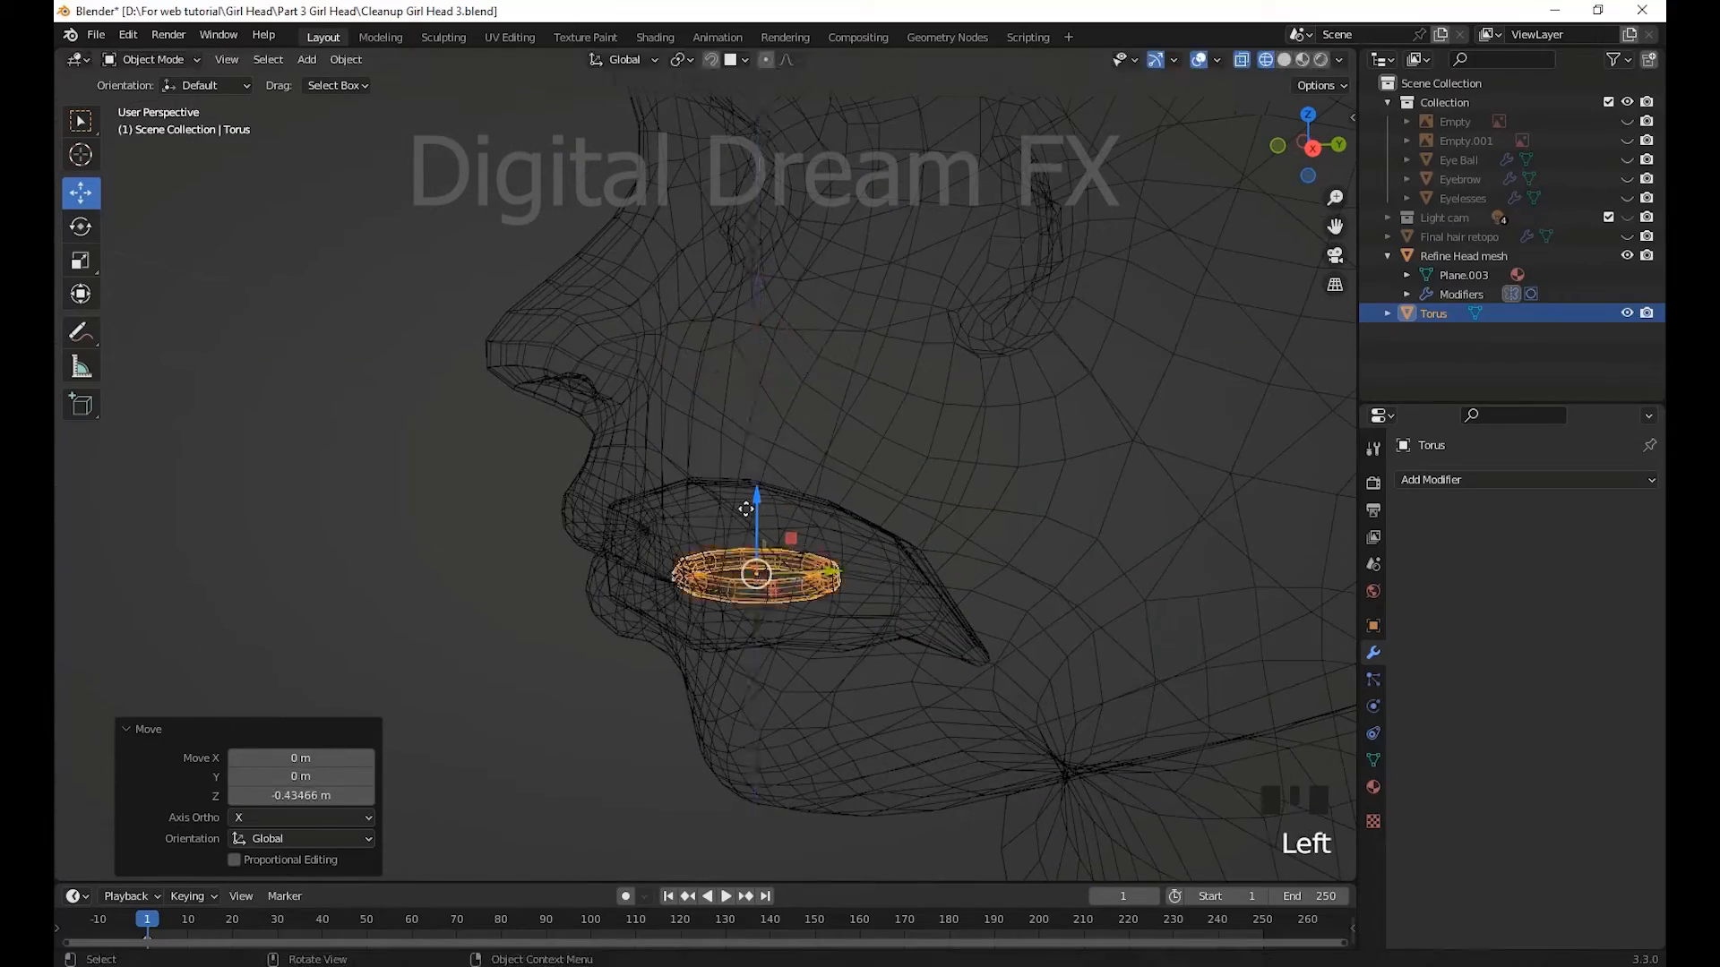
pyautogui.moveTo(759, 490); pyautogui.dragTo(818, 675, button='middle')
pyautogui.moveTo(847, 647); pyautogui.dragTo(811, 668)
pyautogui.scroll(-3, 804, 672)
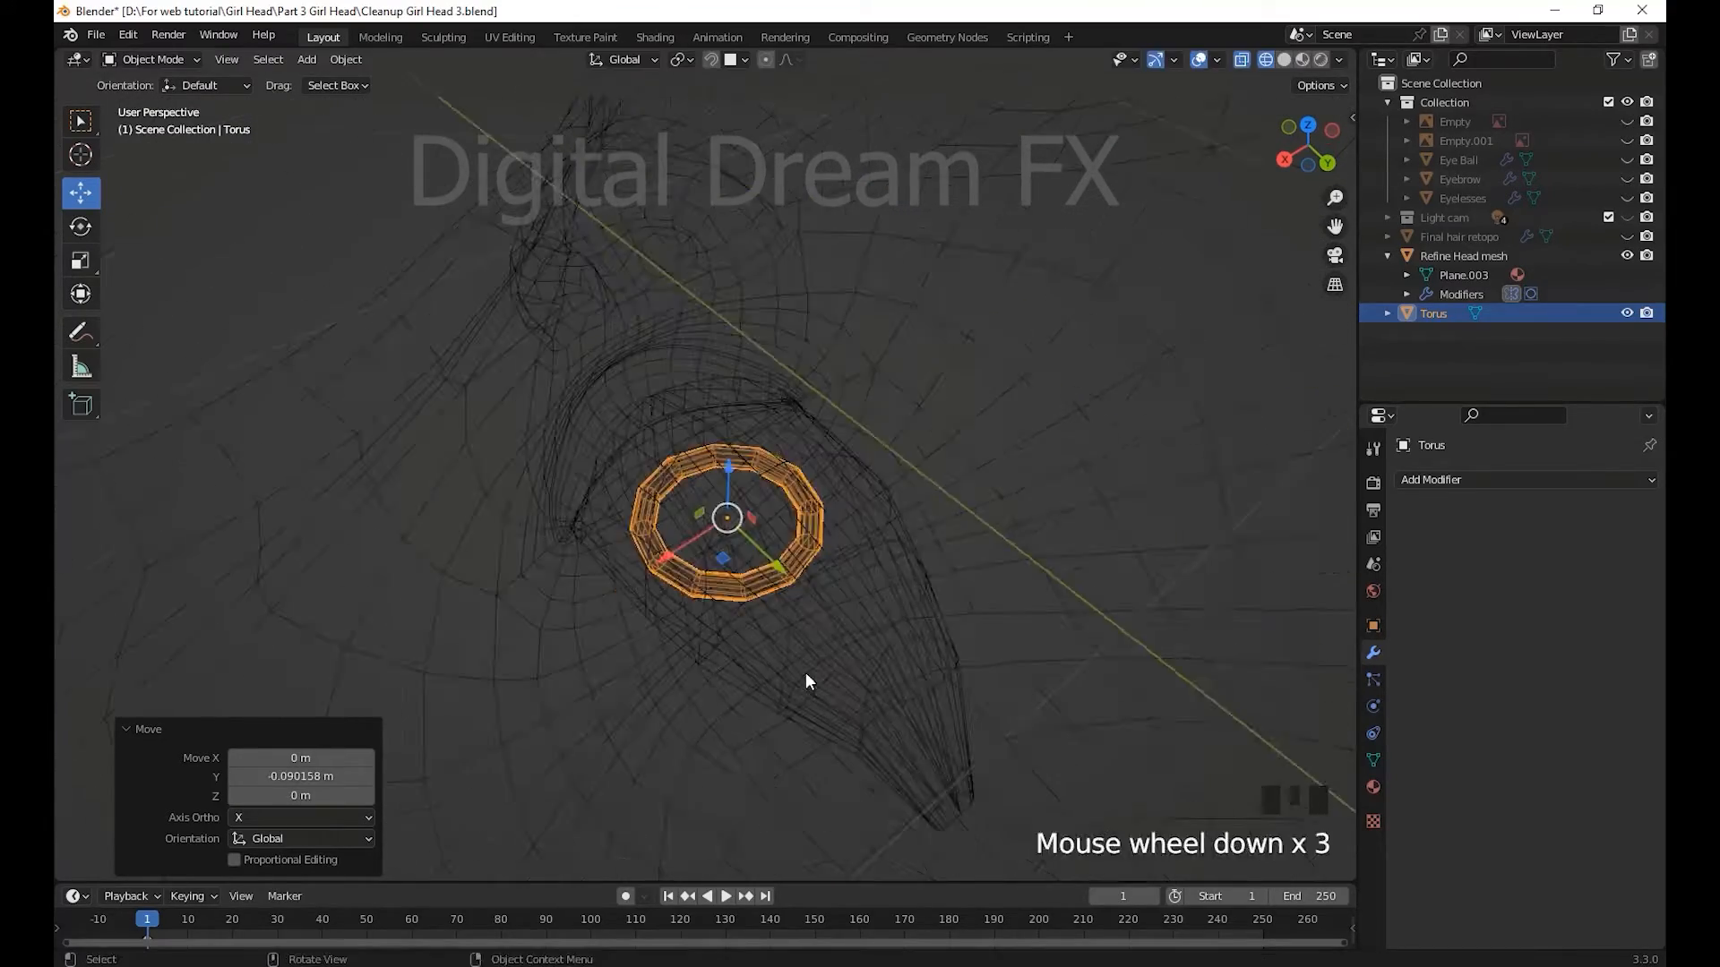
# - Scale the torus up by a factor of about 1.203 within the mouth cavity
pyautogui.moveTo(804, 672); pyautogui.dragTo(865, 684, button='middle')
pyautogui.press('s')
pyautogui.click(965, 632)
pyautogui.scroll(-2, 889, 719)
pyautogui.scroll(-2, 888, 711)
pyautogui.keyDown('shift'); pyautogui.moveTo(865, 684); pyautogui.dragTo(681, 655, button='middle'); pyautogui.keyUp('shift')
pyautogui.keyDown('shift'); pyautogui.moveTo(681, 654); pyautogui.dragTo(689, 601, button='middle'); pyautogui.keyUp('shift')
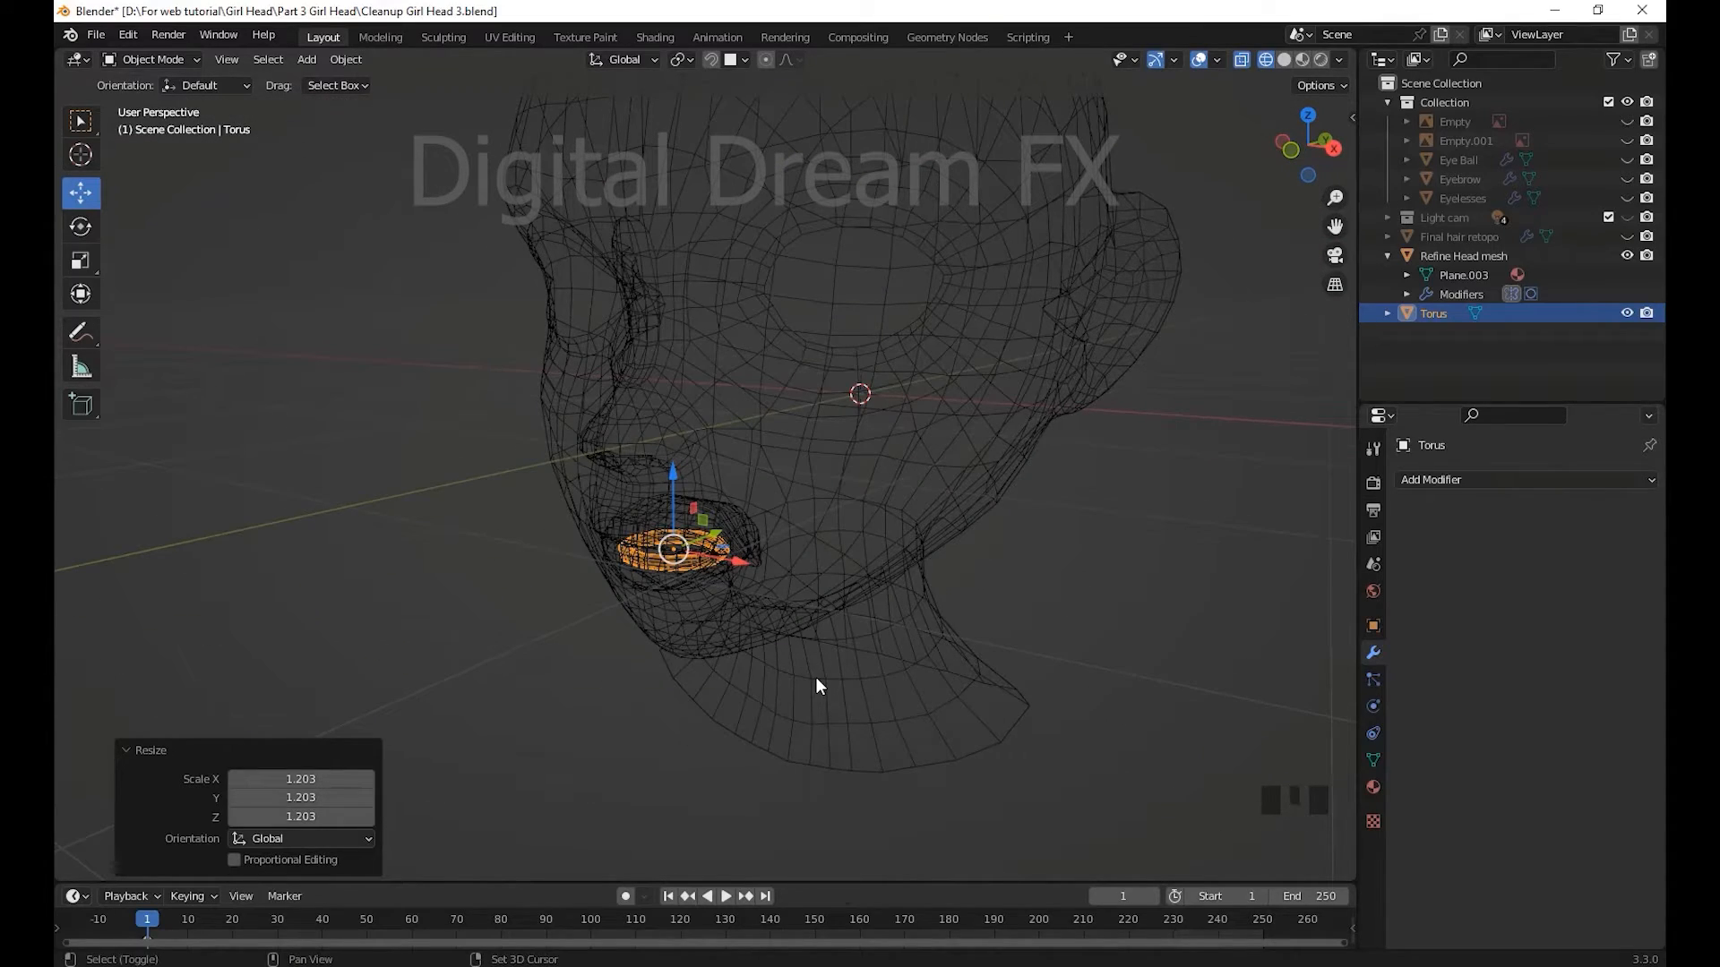
# - Isolate the torus by hiding the head mesh, and show it in the top orthographic view
pyautogui.hotkey('shift', 'g')
pyautogui.moveTo(756, 686); pyautogui.dragTo(815, 679, button='middle')
pyautogui.hotkey('shift', 'h')
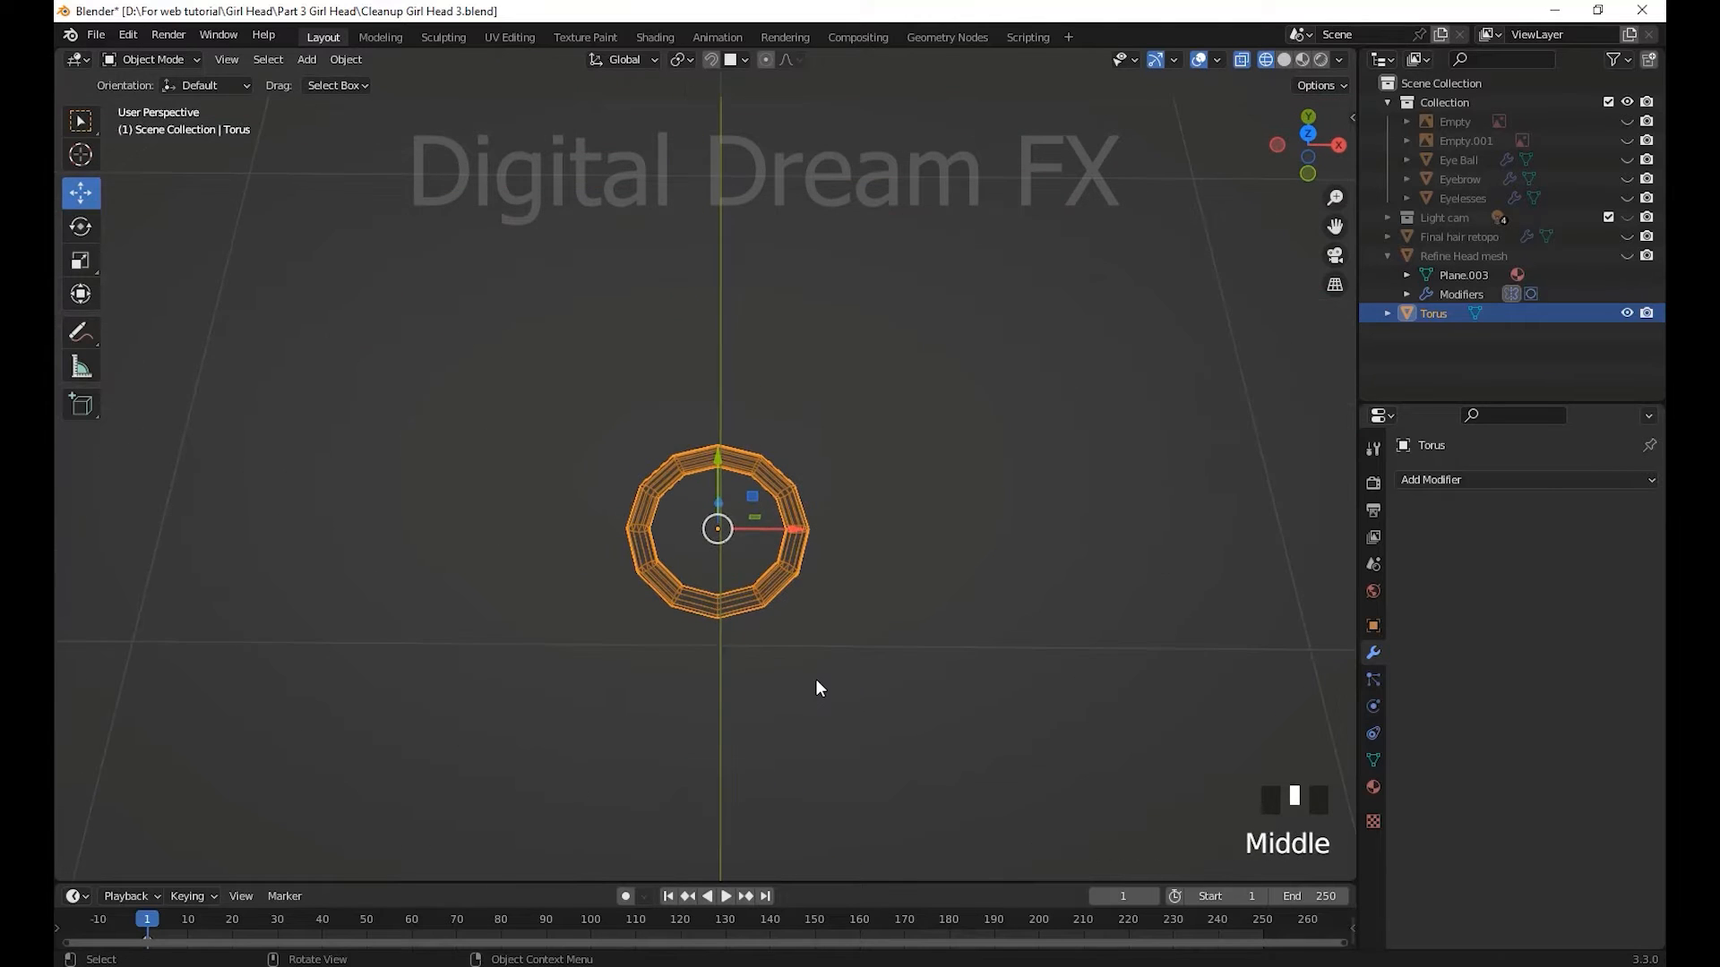
pyautogui.press('KP_7')
pyautogui.scroll(4, 864, 615)
pyautogui.scroll(1, 887, 600)
pyautogui.keyDown('shift'); pyautogui.moveTo(1021, 561); pyautogui.dragTo(991, 641, button='middle'); pyautogui.keyUp('shift')
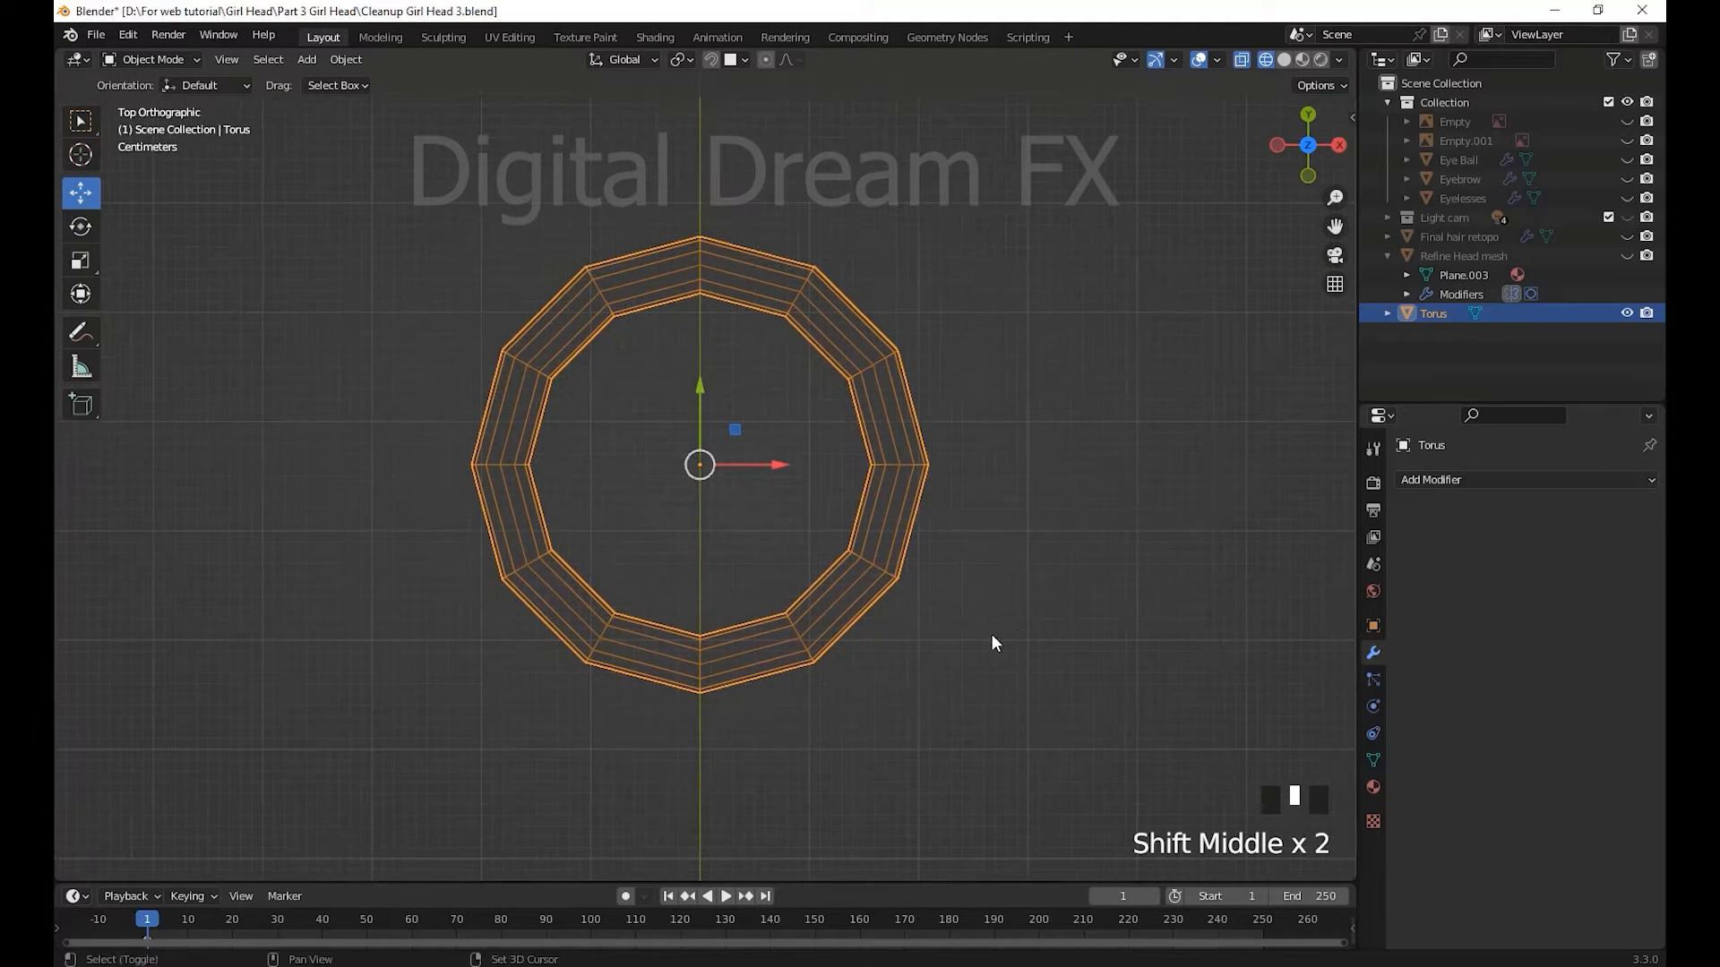
pyautogui.keyDown('shift'); pyautogui.moveTo(905, 530); pyautogui.dragTo(914, 548, button='middle'); pyautogui.keyUp('shift')
# - Delete the faces of the torus's half on the negative X side of the centre line
pyautogui.press('Tab')
pyautogui.scroll(-2, 868, 475)
pyautogui.keyDown('shift'); pyautogui.moveTo(868, 483); pyautogui.dragTo(894, 588, button='middle'); pyautogui.keyUp('shift')
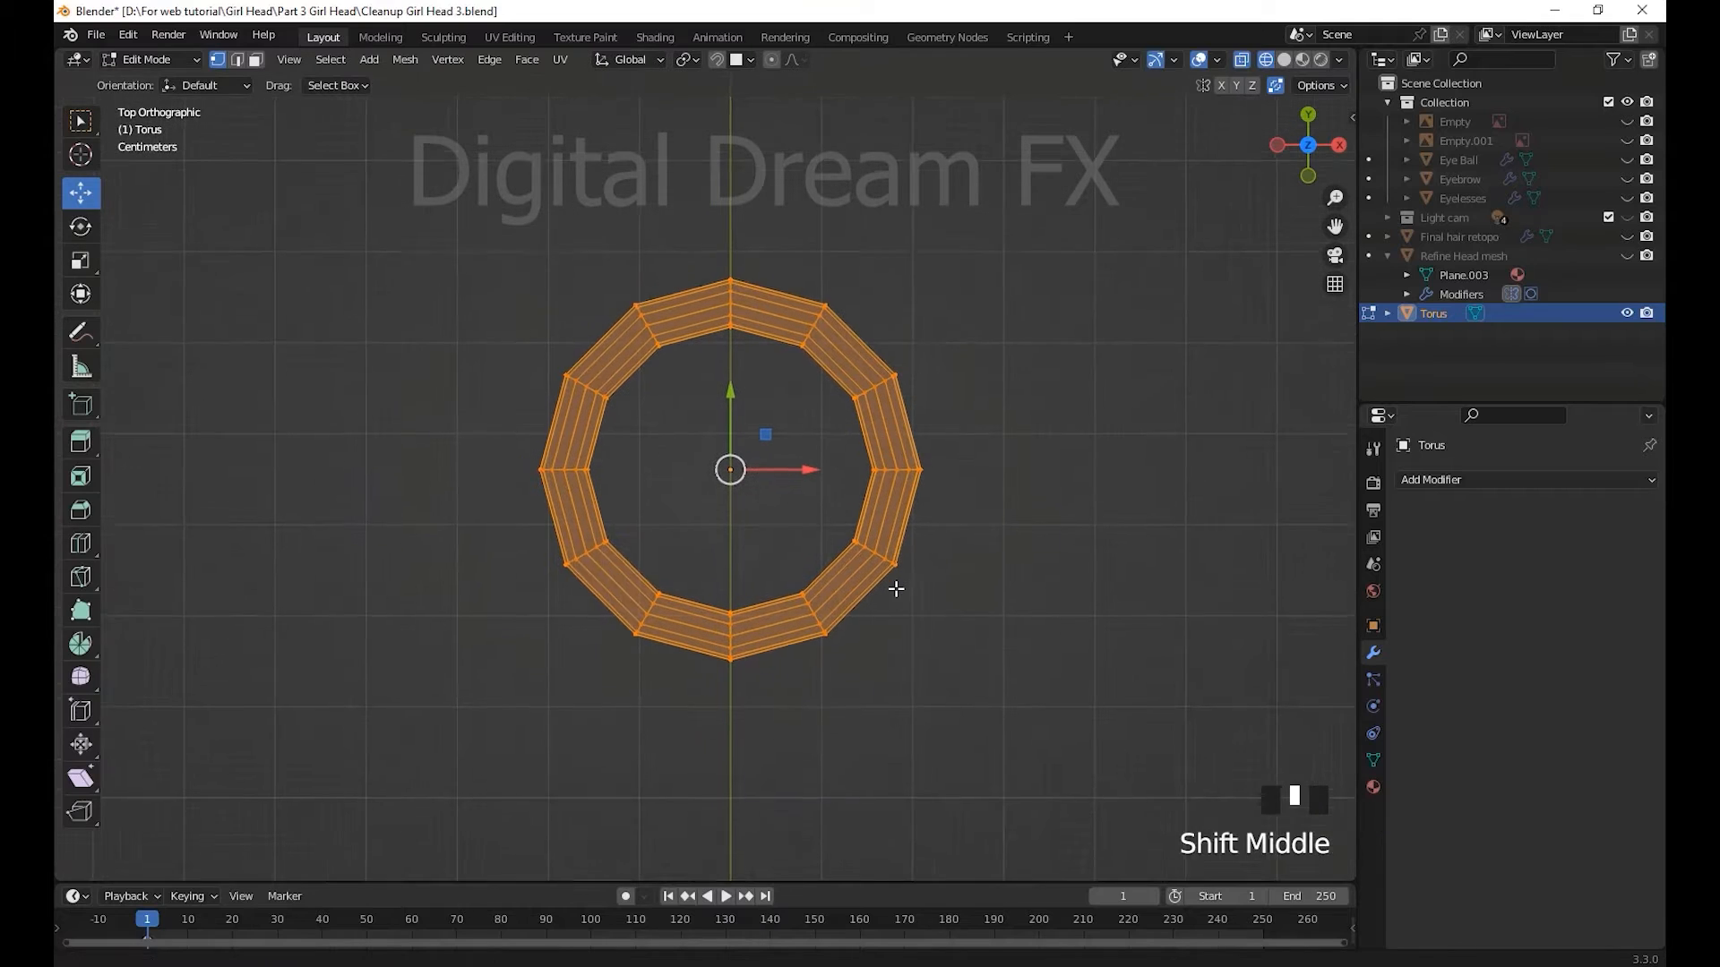
pyautogui.press('3')
pyautogui.moveTo(459, 204); pyautogui.dragTo(729, 739)
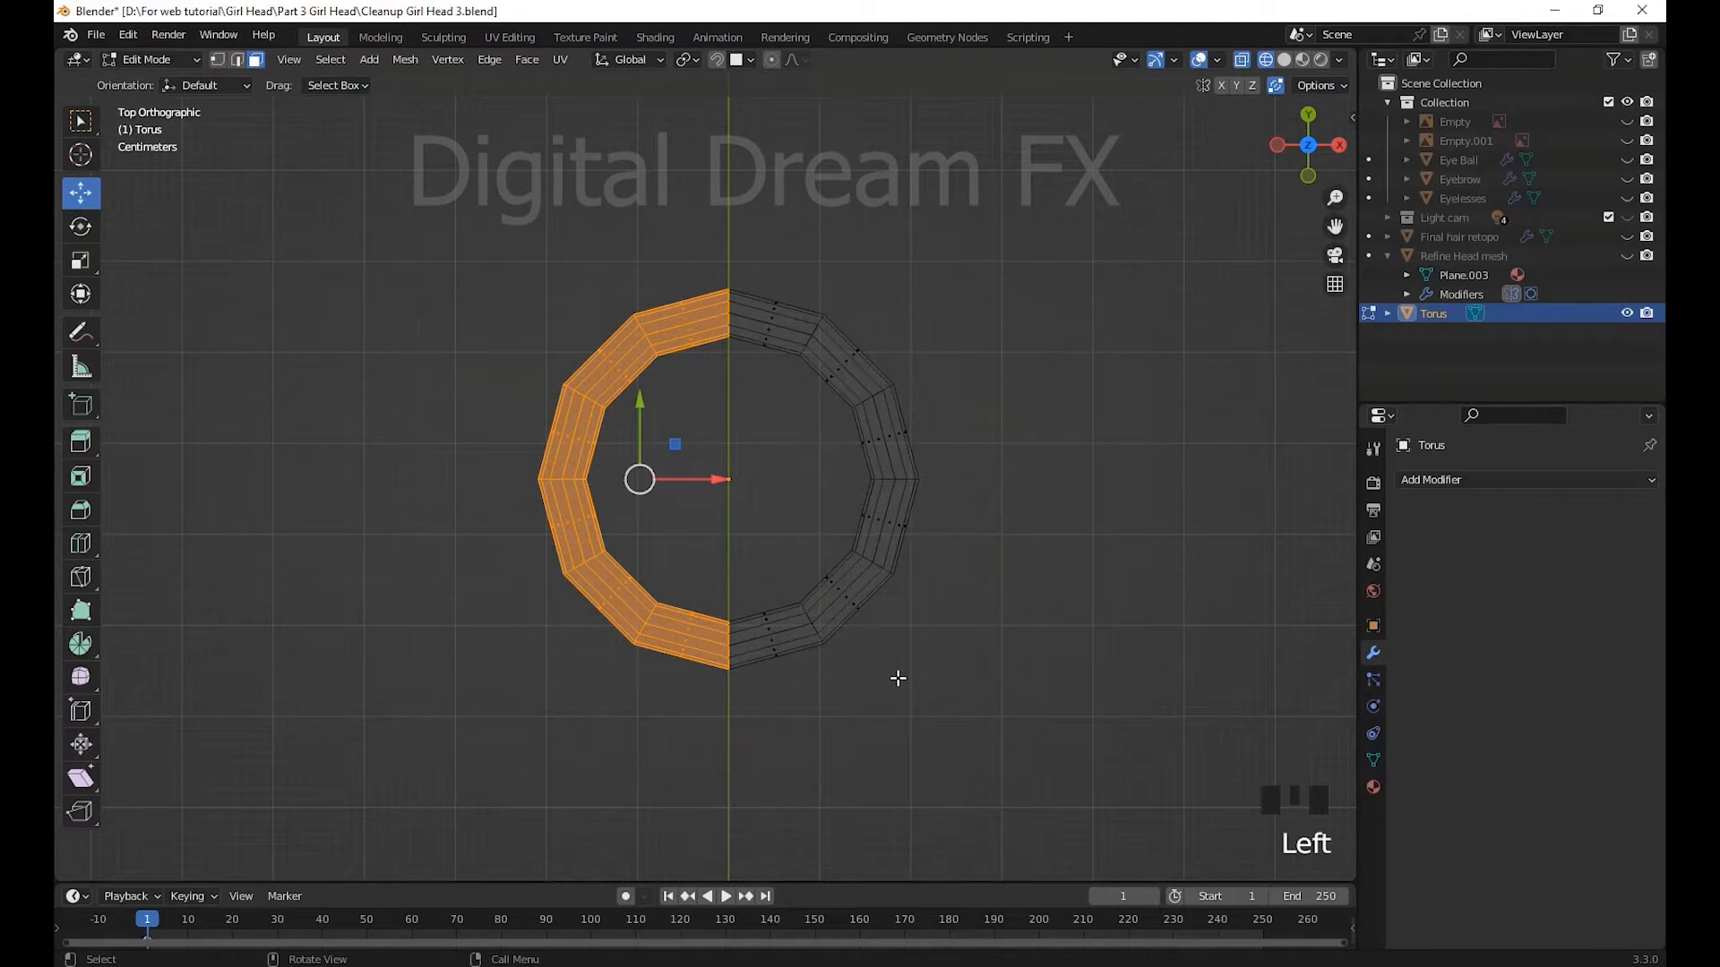
pyautogui.press('x')
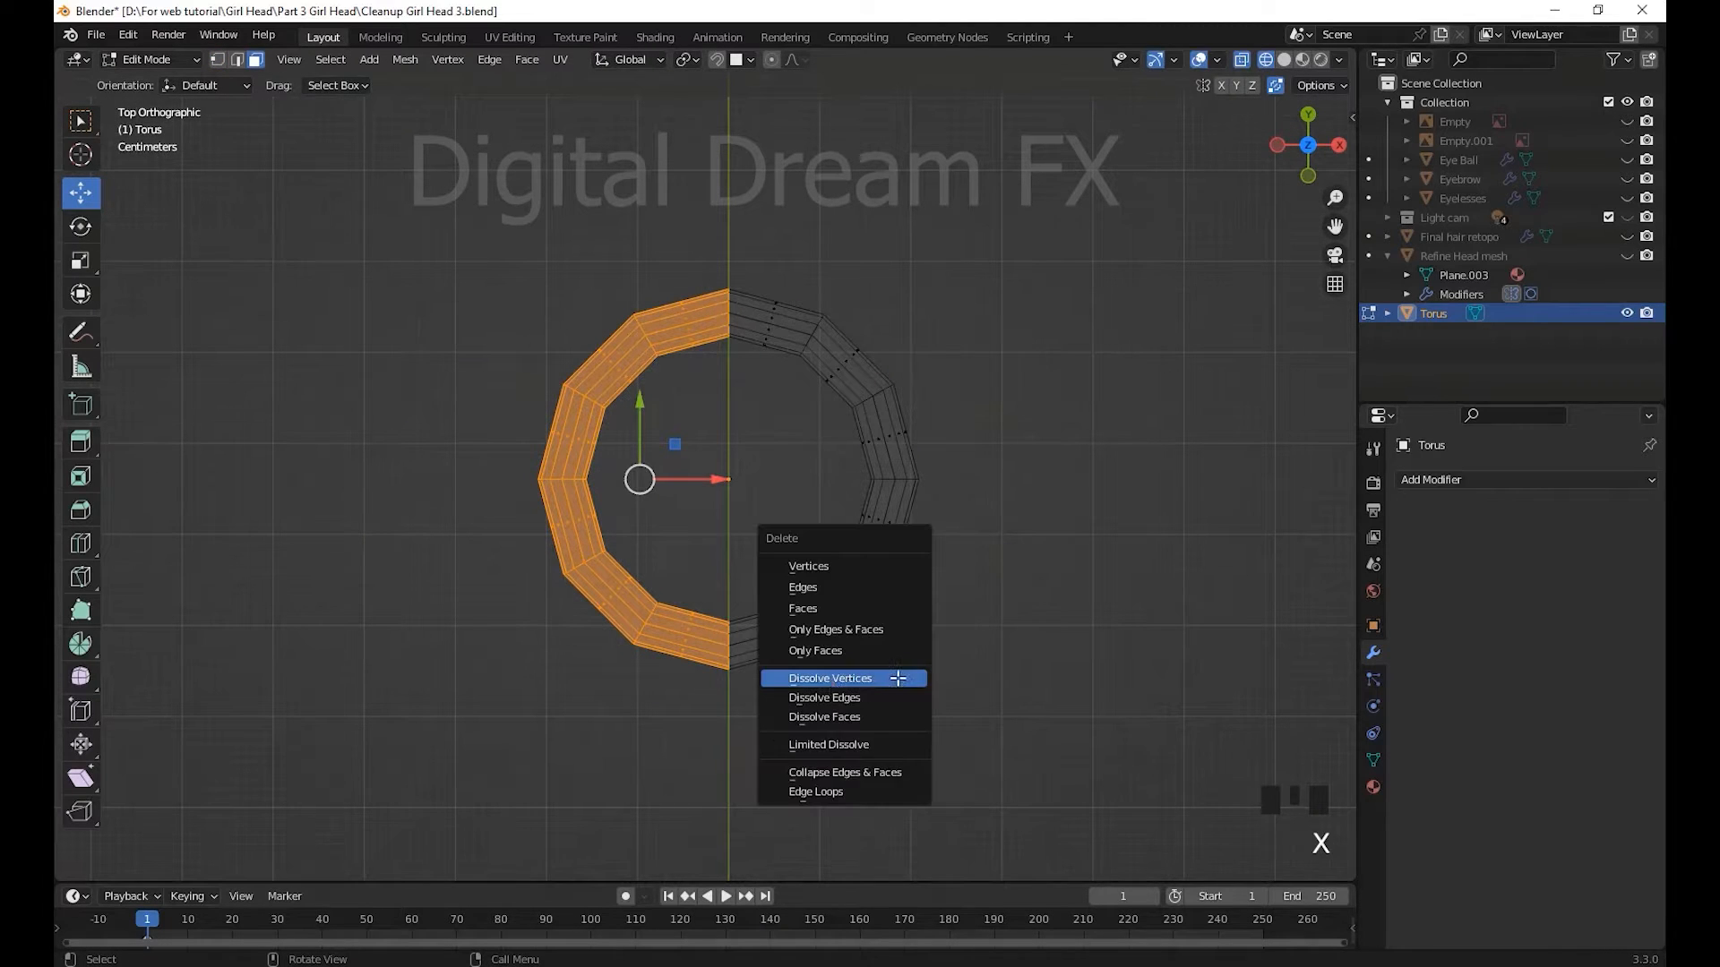
pyautogui.click(822, 609)
# - Delete the two rear segments of the remaining half torus to leave an open arch
pyautogui.moveTo(581, 197); pyautogui.dragTo(865, 395)
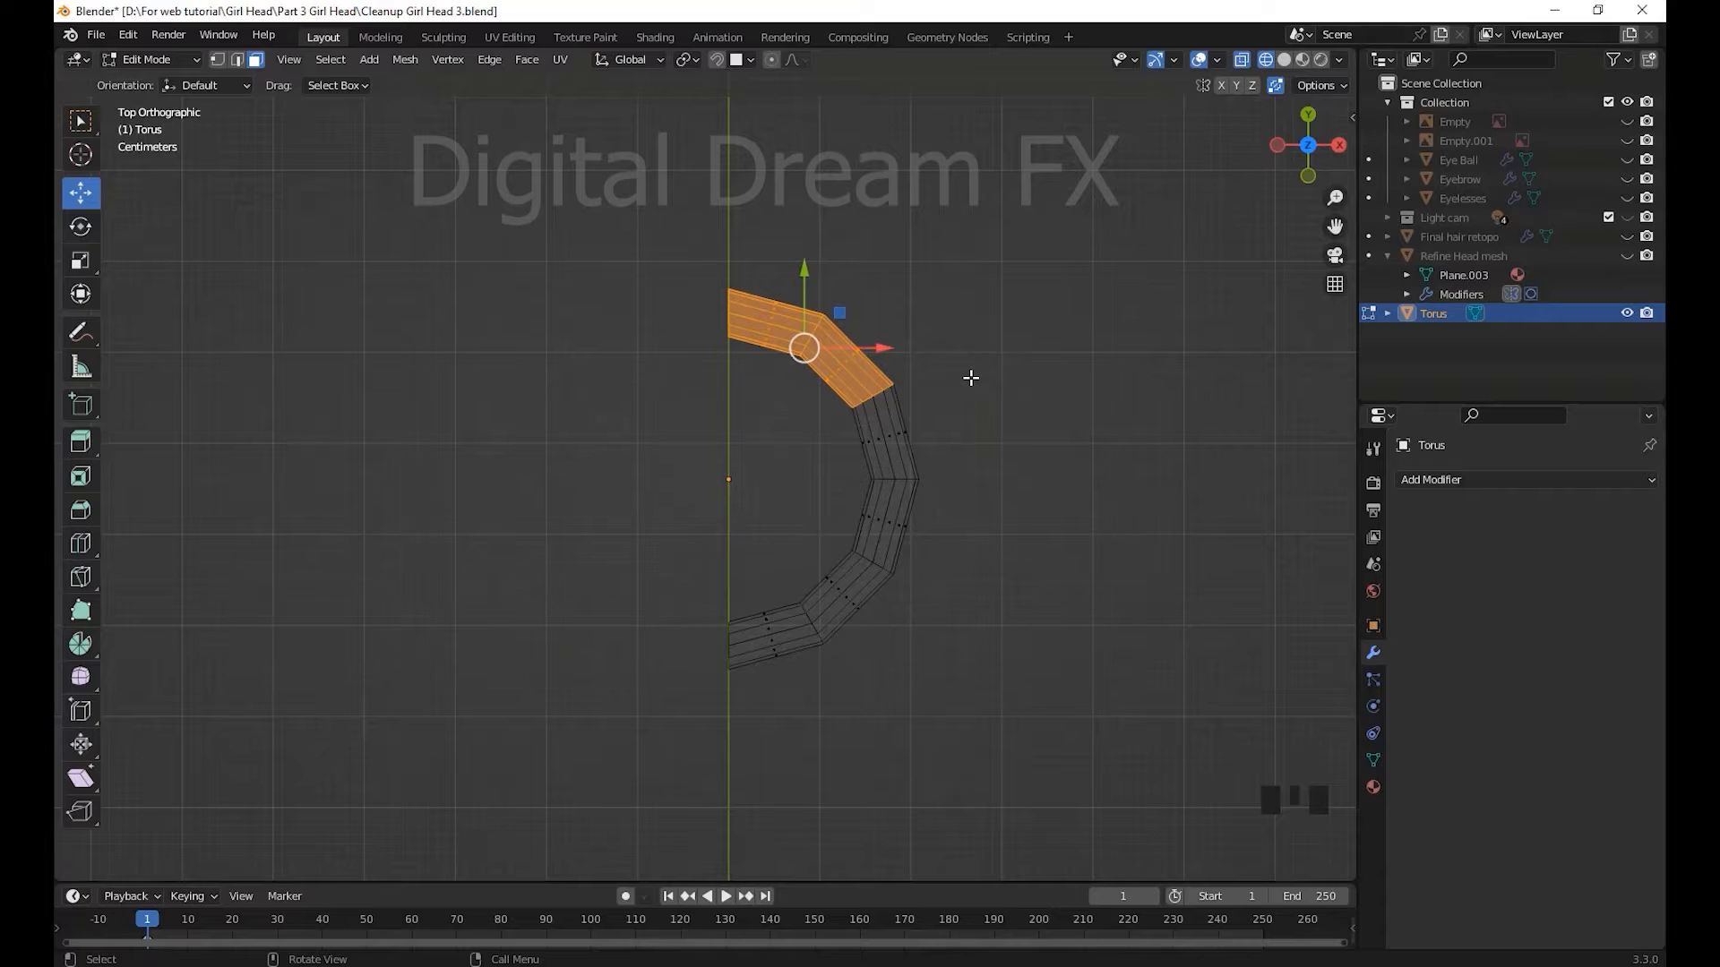
pyautogui.press('x')
pyautogui.click(891, 378)
pyautogui.keyDown('shift'); pyautogui.moveTo(890, 376); pyautogui.dragTo(934, 479, button='middle'); pyautogui.keyUp('shift')
pyautogui.press('Tab')
pyautogui.click(862, 544)
pyautogui.click(861, 545)
pyautogui.keyDown('shift'); pyautogui.moveTo(934, 479); pyautogui.dragTo(926, 507, button='middle'); pyautogui.keyUp('shift')
# - Delete the faces of the arch's lower half, selecting them in the right orthographic view
pyautogui.press('KP_3')
pyautogui.scroll(3, 922, 555)
pyautogui.keyDown('shift'); pyautogui.moveTo(911, 590); pyautogui.dragTo(964, 494, button='middle'); pyautogui.keyUp('shift')
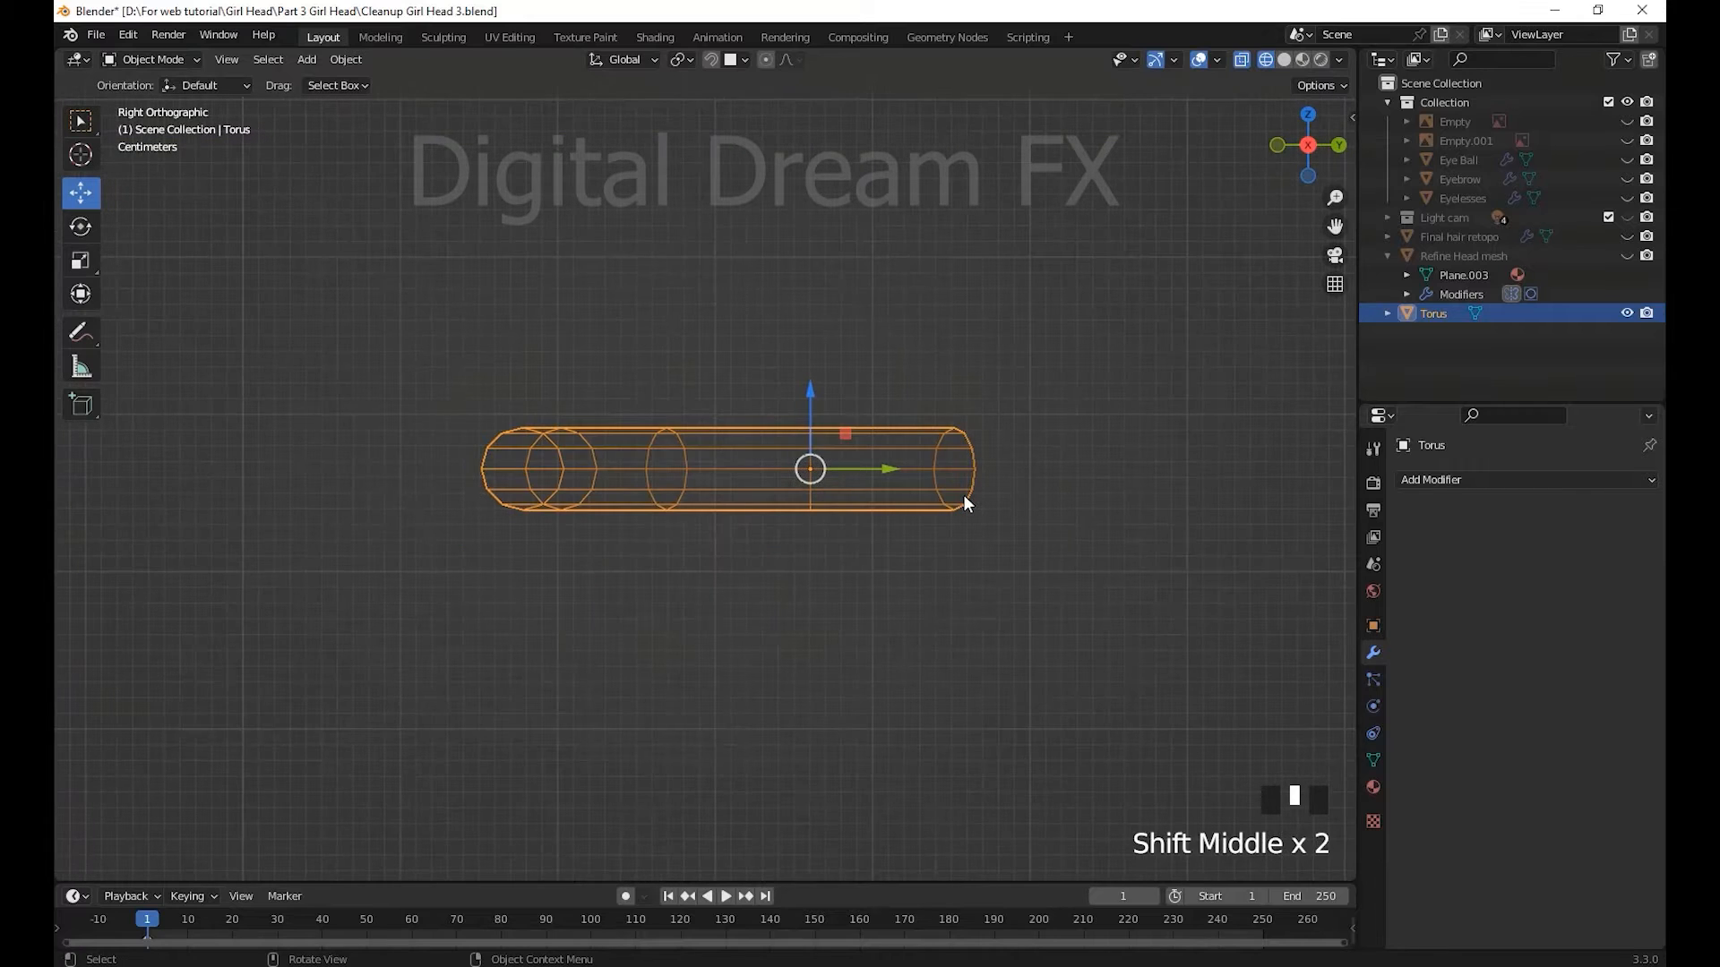
pyautogui.press('Tab')
pyautogui.moveTo(1125, 664); pyautogui.dragTo(562, 607)
pyautogui.moveTo(392, 473); pyautogui.dragTo(392, 472)
pyautogui.scroll(-2, 967, 567)
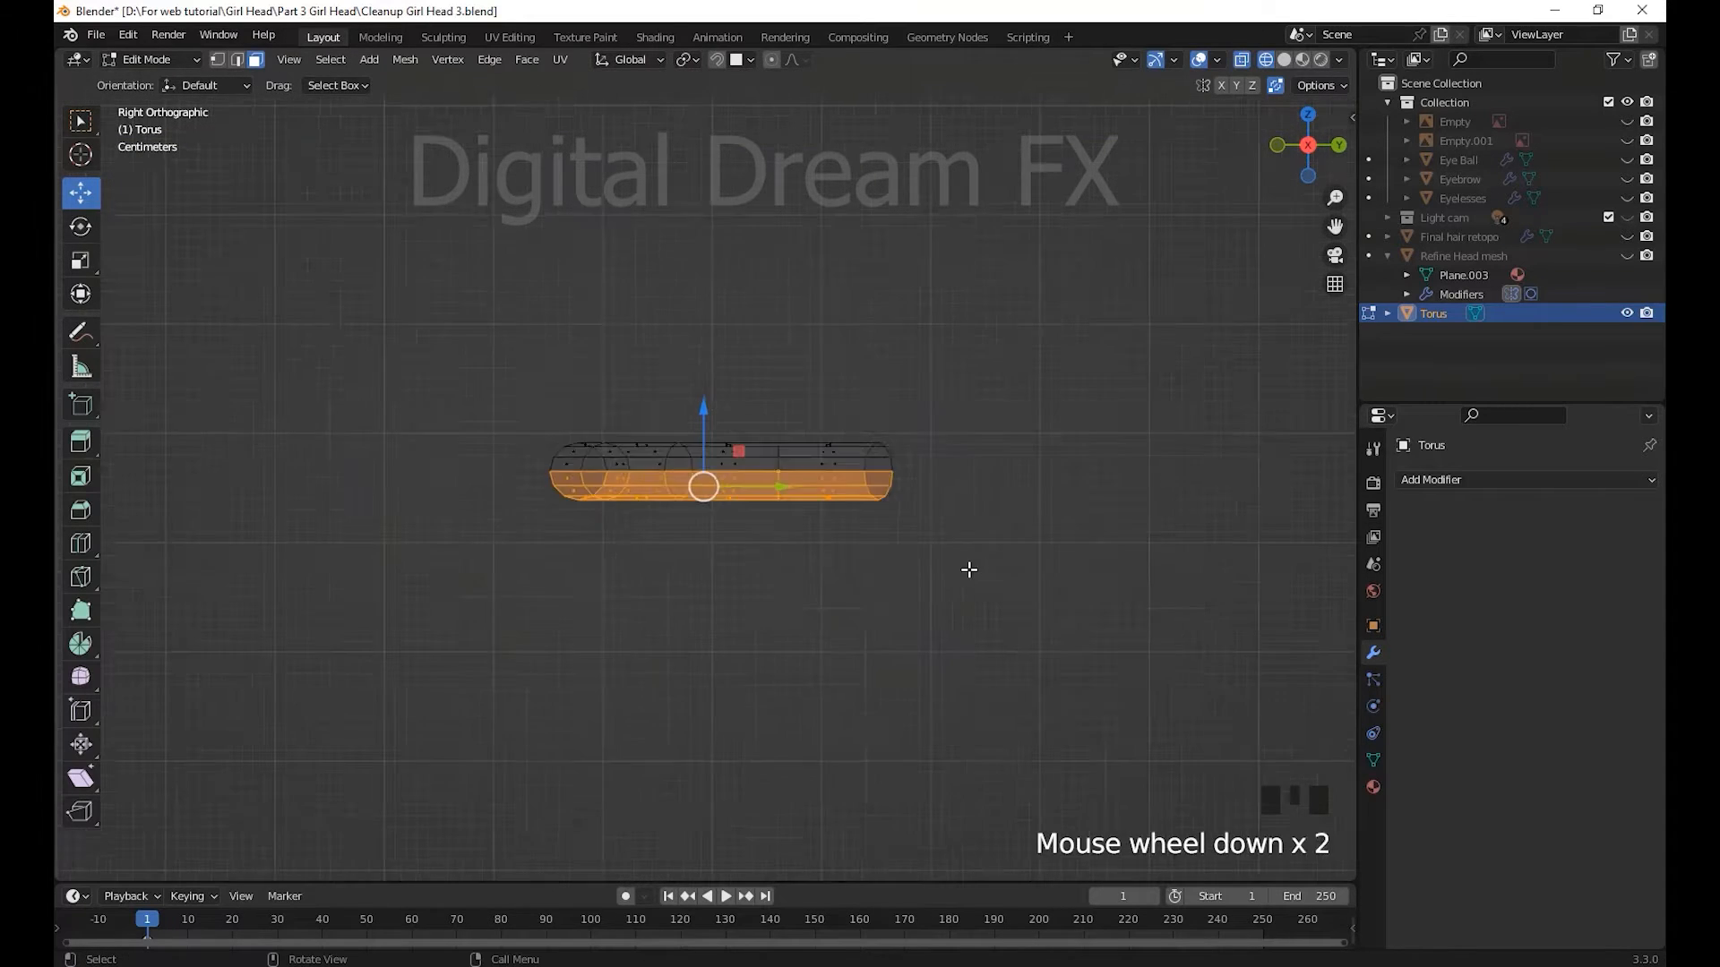
pyautogui.moveTo(967, 568); pyautogui.dragTo(789, 676, button='middle')
pyautogui.press('x')
pyautogui.click(927, 588)
pyautogui.keyDown('shift'); pyautogui.moveTo(912, 653); pyautogui.dragTo(895, 573, button='middle'); pyautogui.keyUp('shift')
pyautogui.press('Tab')
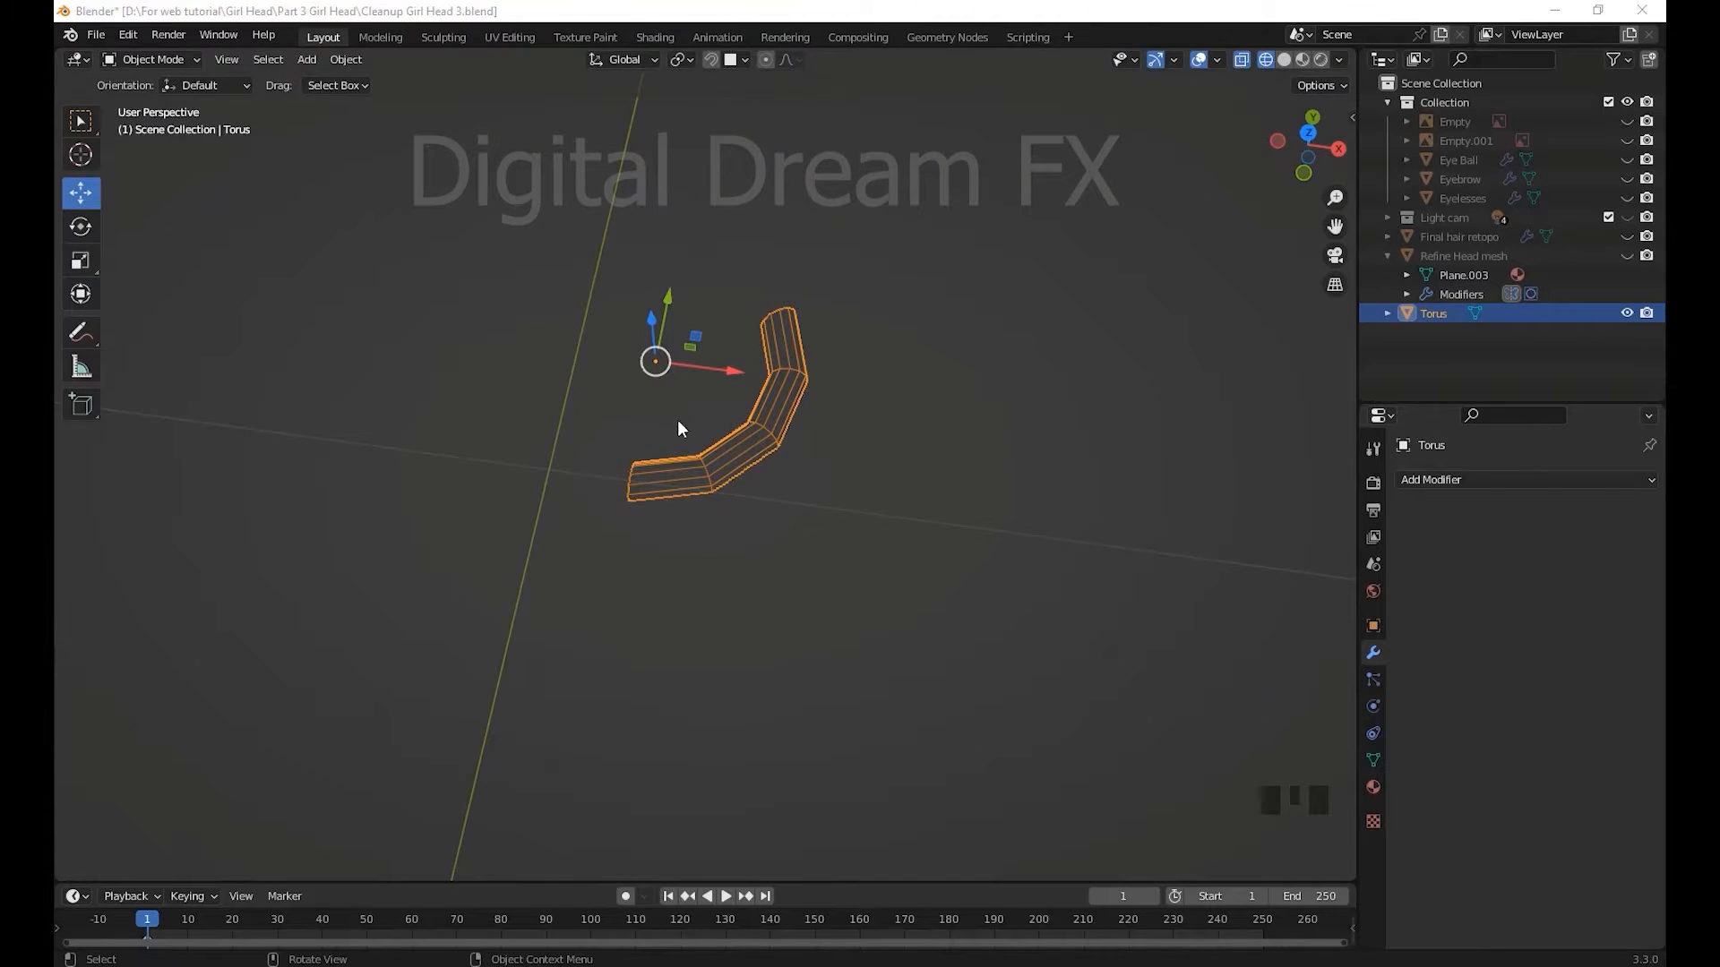
# - Display the arch in solid shading and add a Mirror modifier across the X axis to complete the U shape
pyautogui.moveTo(677, 428)
pyautogui.keyDown('shift'); pyautogui.mouseDown(button='middle')
pyautogui.moveTo(847, 512)
pyautogui.moveTo(835, 481)
pyautogui.moveTo(904, 553)
pyautogui.moveTo(695, 641)
pyautogui.moveTo(797, 599)
pyautogui.moveTo(737, 618)
pyautogui.moveTo(787, 603)
pyautogui.moveTo(916, 486)
pyautogui.moveTo(702, 516)
pyautogui.moveTo(788, 501)
pyautogui.mouseUp(button='middle'); pyautogui.keyUp('shift')
pyautogui.hotkey('shift', 'z')
pyautogui.scroll(2, 835, 481)
pyautogui.scroll(-2, 798, 599)
pyautogui.click(1492, 481)
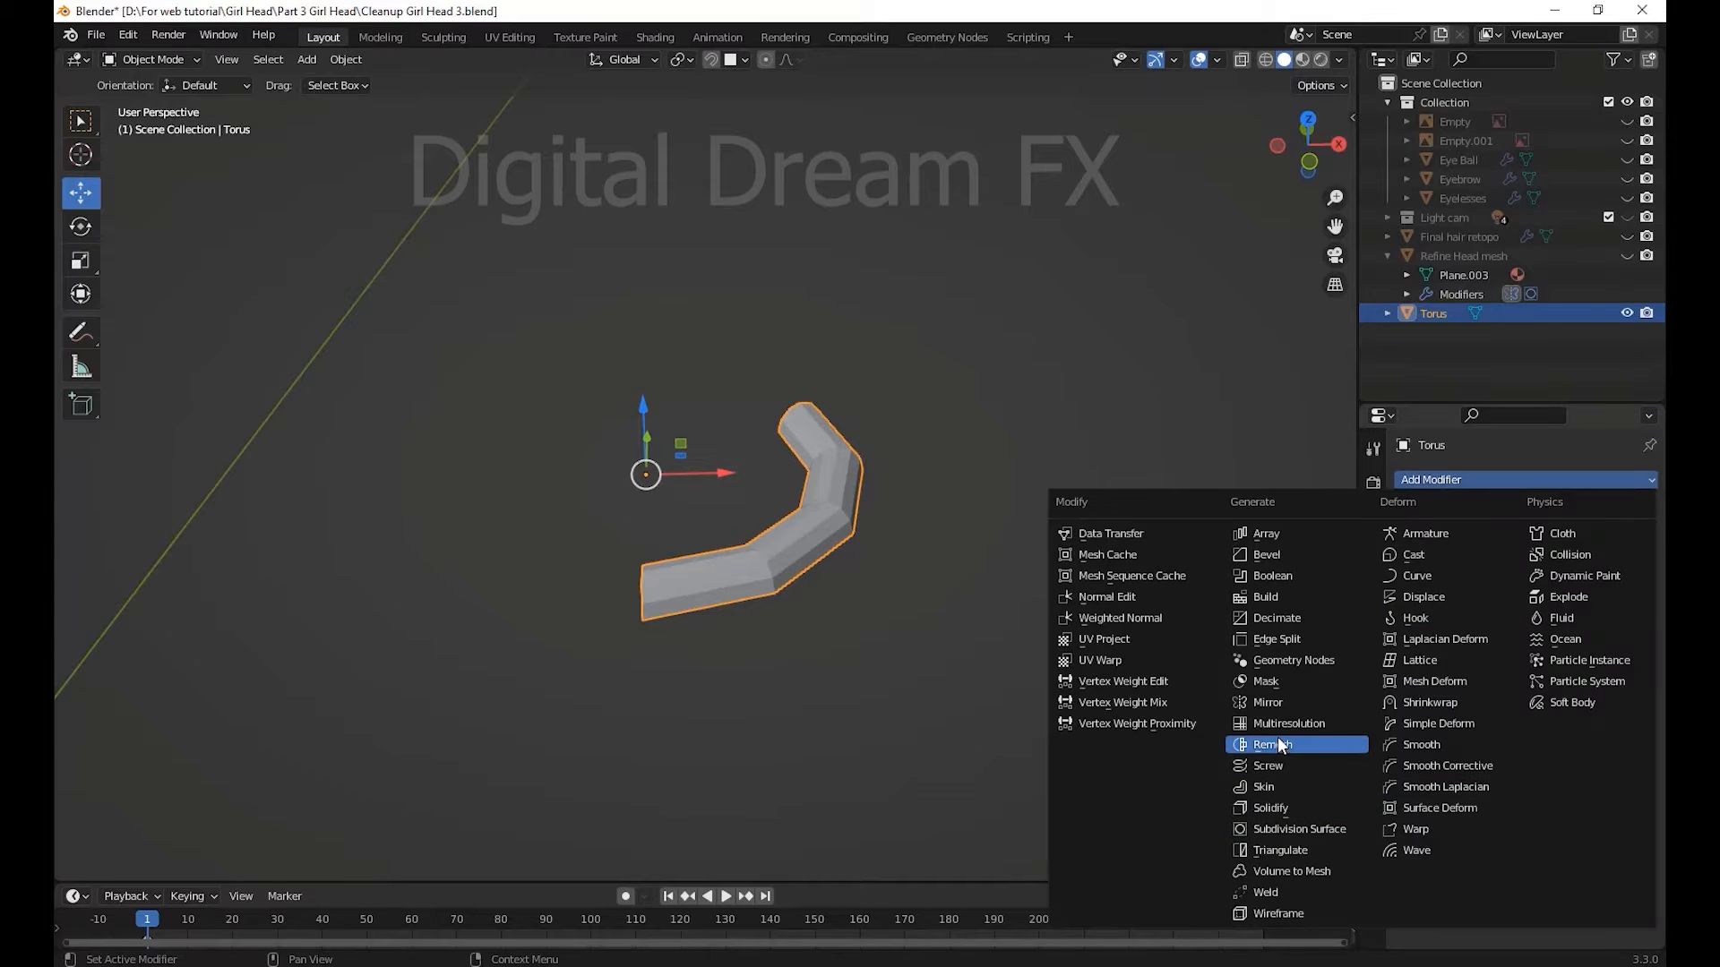
pyautogui.click(1274, 702)
pyautogui.moveTo(851, 681); pyautogui.dragTo(876, 626, button='middle')
pyautogui.press('KP_7')
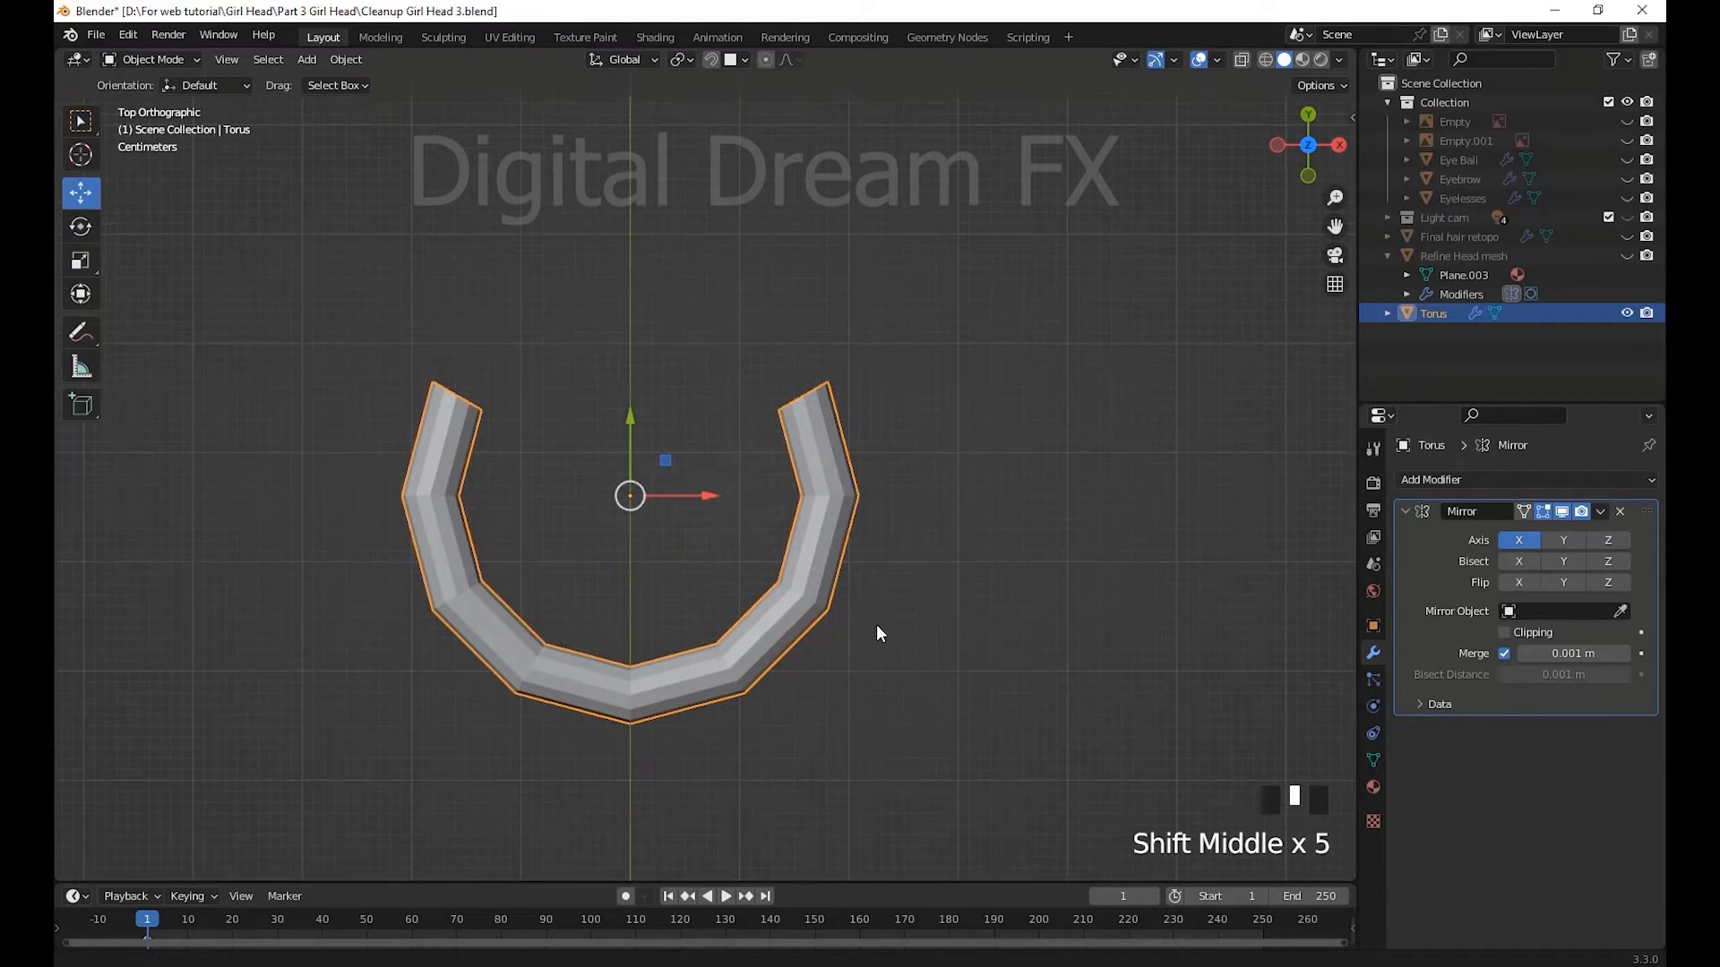
# - Straighten the arch's rear end by moving its end vertices outward, rotating them about 29.2° and extending them about 0.051 m back along Y
pyautogui.press('Tab')
pyautogui.press('1')
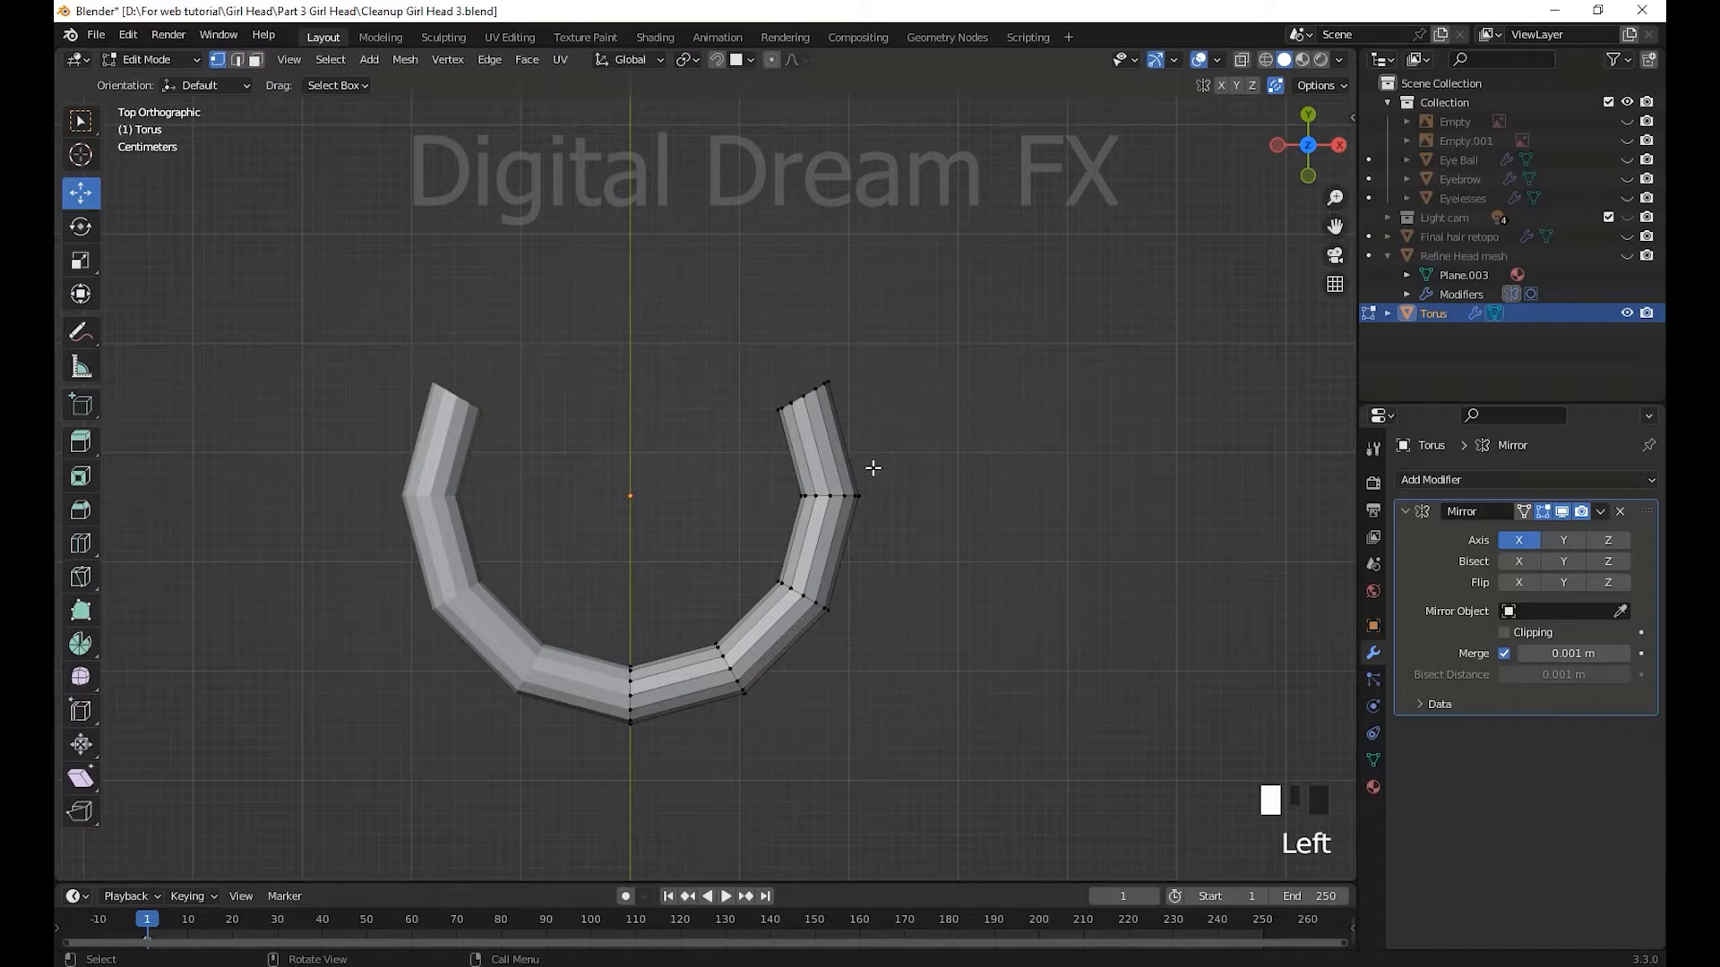
pyautogui.moveTo(872, 467); pyautogui.dragTo(741, 303)
pyautogui.hotkey('alt', 'z')
pyautogui.moveTo(930, 459); pyautogui.dragTo(647, 303)
pyautogui.moveTo(889, 393); pyautogui.dragTo(956, 387)
pyautogui.press('r')
pyautogui.click(972, 452)
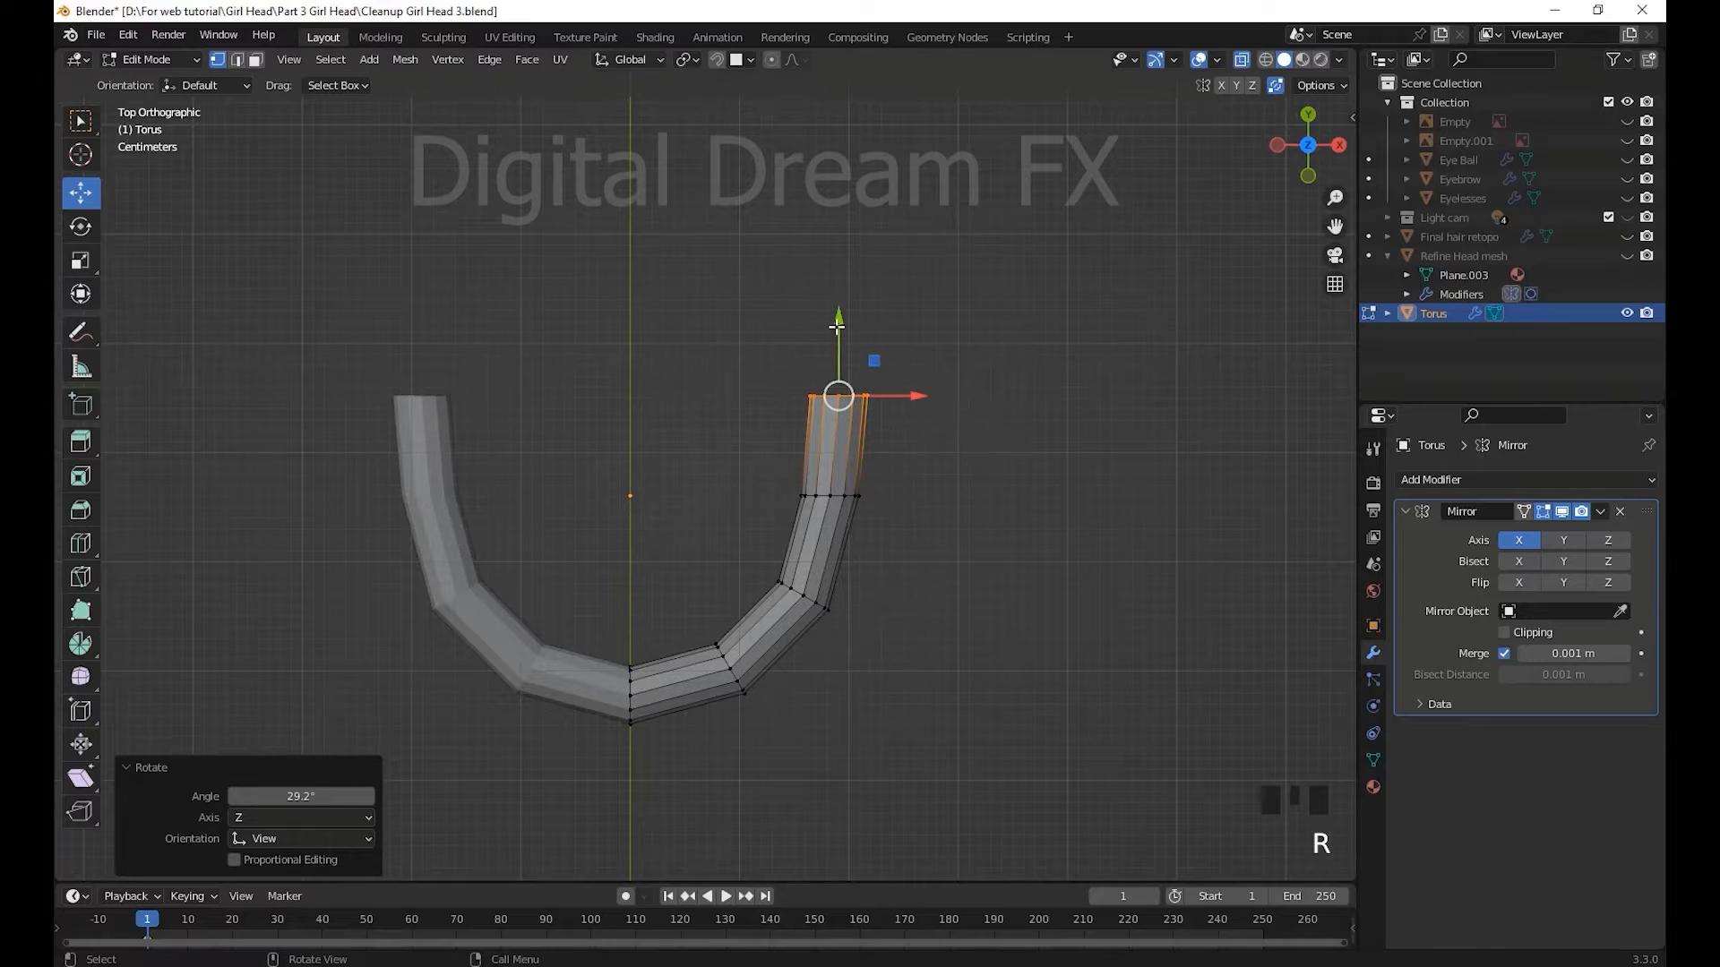
pyautogui.moveTo(837, 315); pyautogui.dragTo(835, 260)
pyautogui.keyDown('shift'); pyautogui.moveTo(1007, 509); pyautogui.dragTo(918, 506, button='middle'); pyautogui.keyUp('shift')
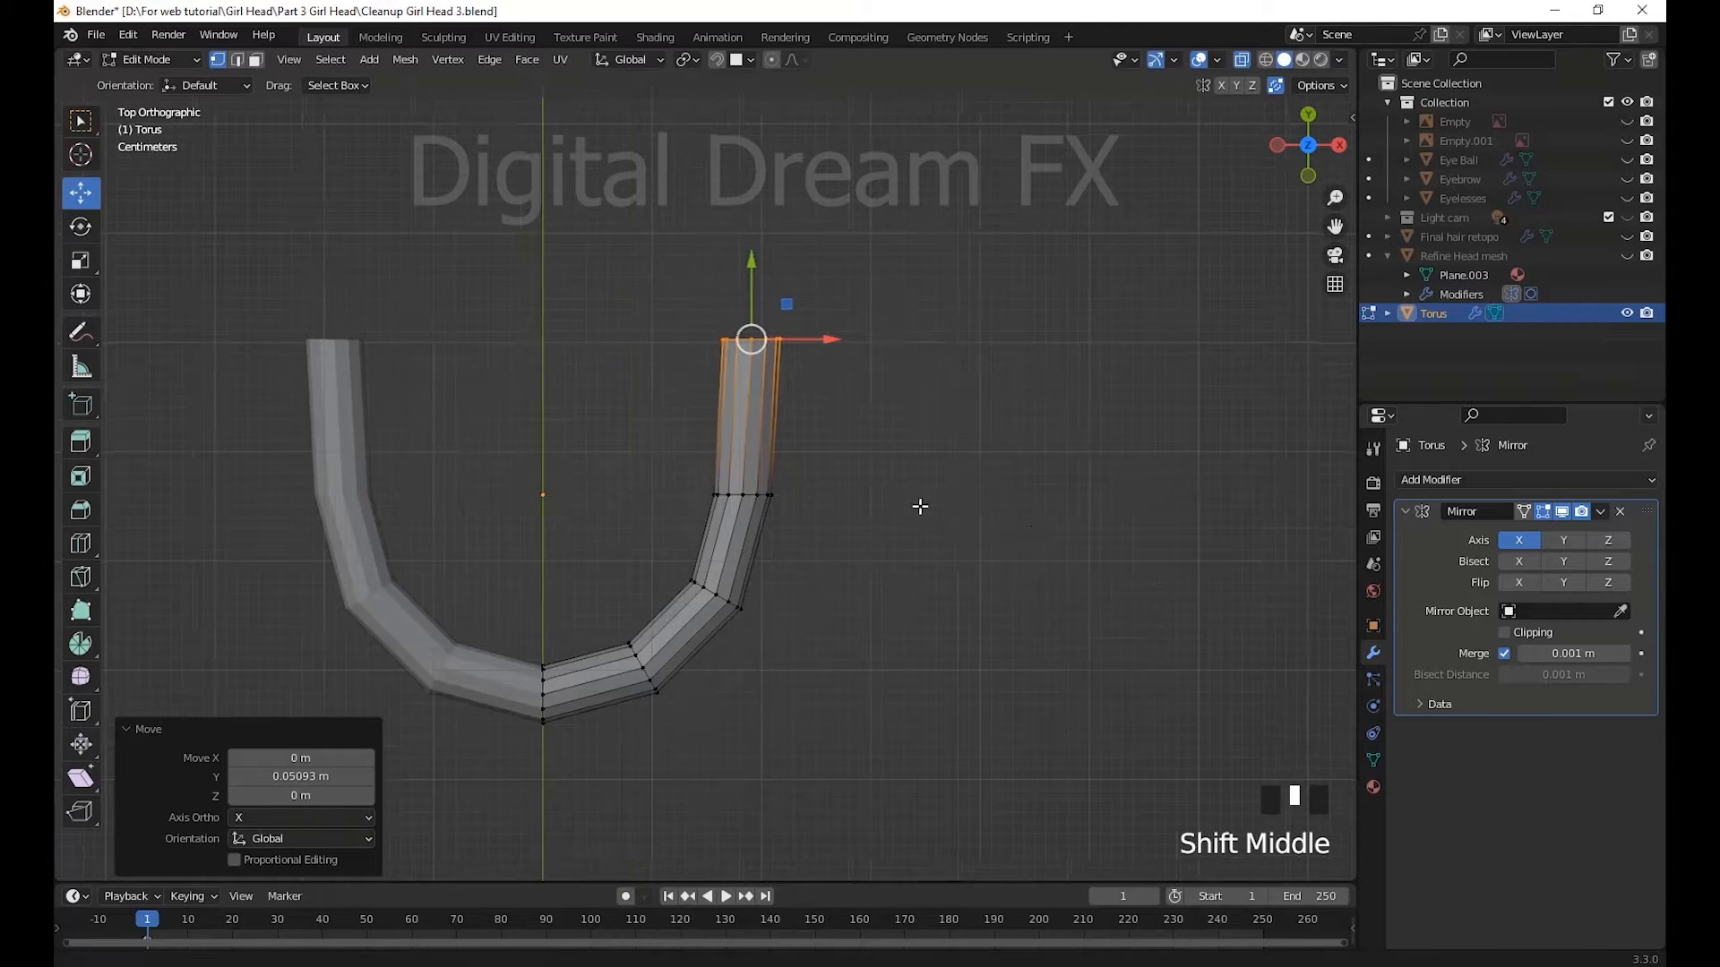
# - Select the cross-sections ahead of the arch's rear segment and nudge them slightly along X to smooth the arm's curve
pyautogui.keyDown('shift'); pyautogui.moveTo(898, 573); pyautogui.dragTo(914, 541, button='middle'); pyautogui.keyUp('shift')
pyautogui.keyDown('shift'); pyautogui.moveTo(882, 561); pyautogui.dragTo(927, 557, button='middle'); pyautogui.keyUp('shift')
pyautogui.moveTo(883, 507); pyautogui.dragTo(754, 430)
pyautogui.moveTo(885, 460); pyautogui.dragTo(879, 458)
pyautogui.keyDown('shift'); pyautogui.moveTo(779, 688); pyautogui.dragTo(823, 625, button='middle'); pyautogui.keyUp('shift')
pyautogui.moveTo(791, 638); pyautogui.dragTo(781, 537)
pyautogui.keyDown('shift'); pyautogui.moveTo(882, 694); pyautogui.dragTo(897, 667, button='middle'); pyautogui.keyUp('shift')
pyautogui.keyDown('shift'); pyautogui.moveTo(892, 202); pyautogui.dragTo(892, 193, button='middle'); pyautogui.keyUp('shift')
pyautogui.keyDown('shift'); pyautogui.moveTo(842, 587); pyautogui.dragTo(840, 637, button='middle'); pyautogui.keyUp('shift')
pyautogui.keyDown('shift'); pyautogui.moveTo(839, 649); pyautogui.dragTo(837, 702, button='middle'); pyautogui.keyUp('shift')
# - Add one loop cut midway along the arch's rear segment and move it outward about 0.003 m along X
pyautogui.scroll(2, 838, 700)
pyautogui.keyDown('shift'); pyautogui.moveTo(980, 516); pyautogui.dragTo(880, 546, button='middle'); pyautogui.keyUp('shift')
pyautogui.click(877, 454)
pyautogui.rightClick(877, 454)
pyautogui.scroll(-5, 878, 455)
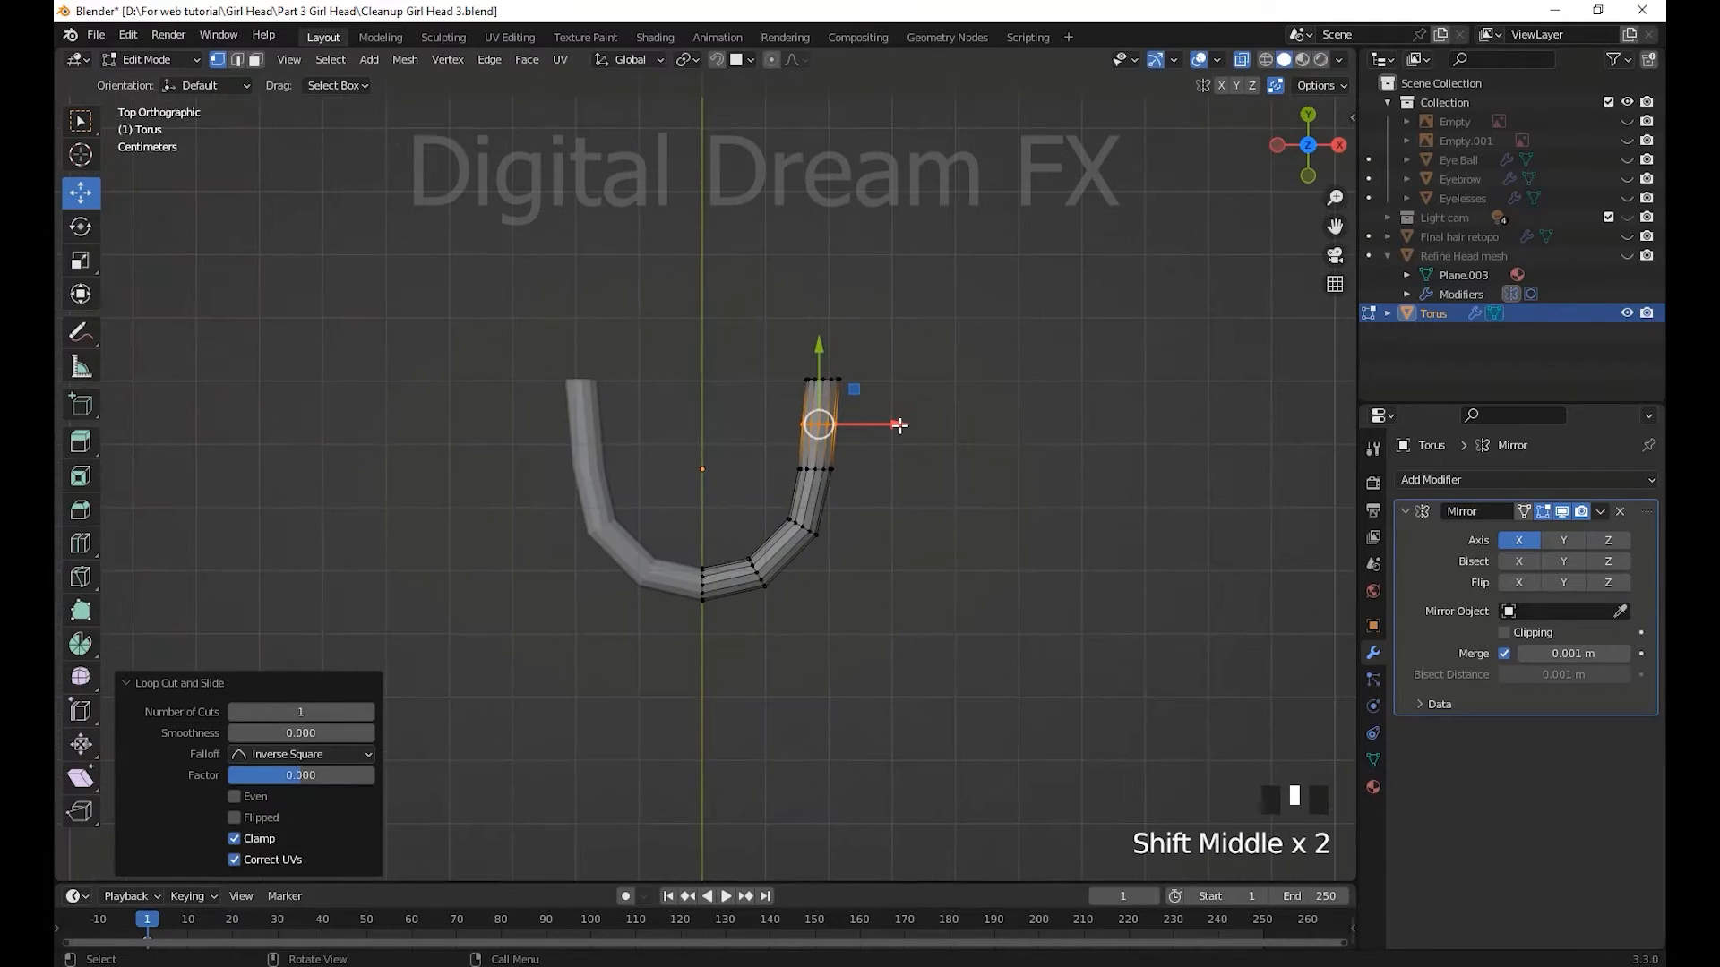
pyautogui.moveTo(903, 425); pyautogui.dragTo(905, 425)
pyautogui.scroll(3, 905, 426)
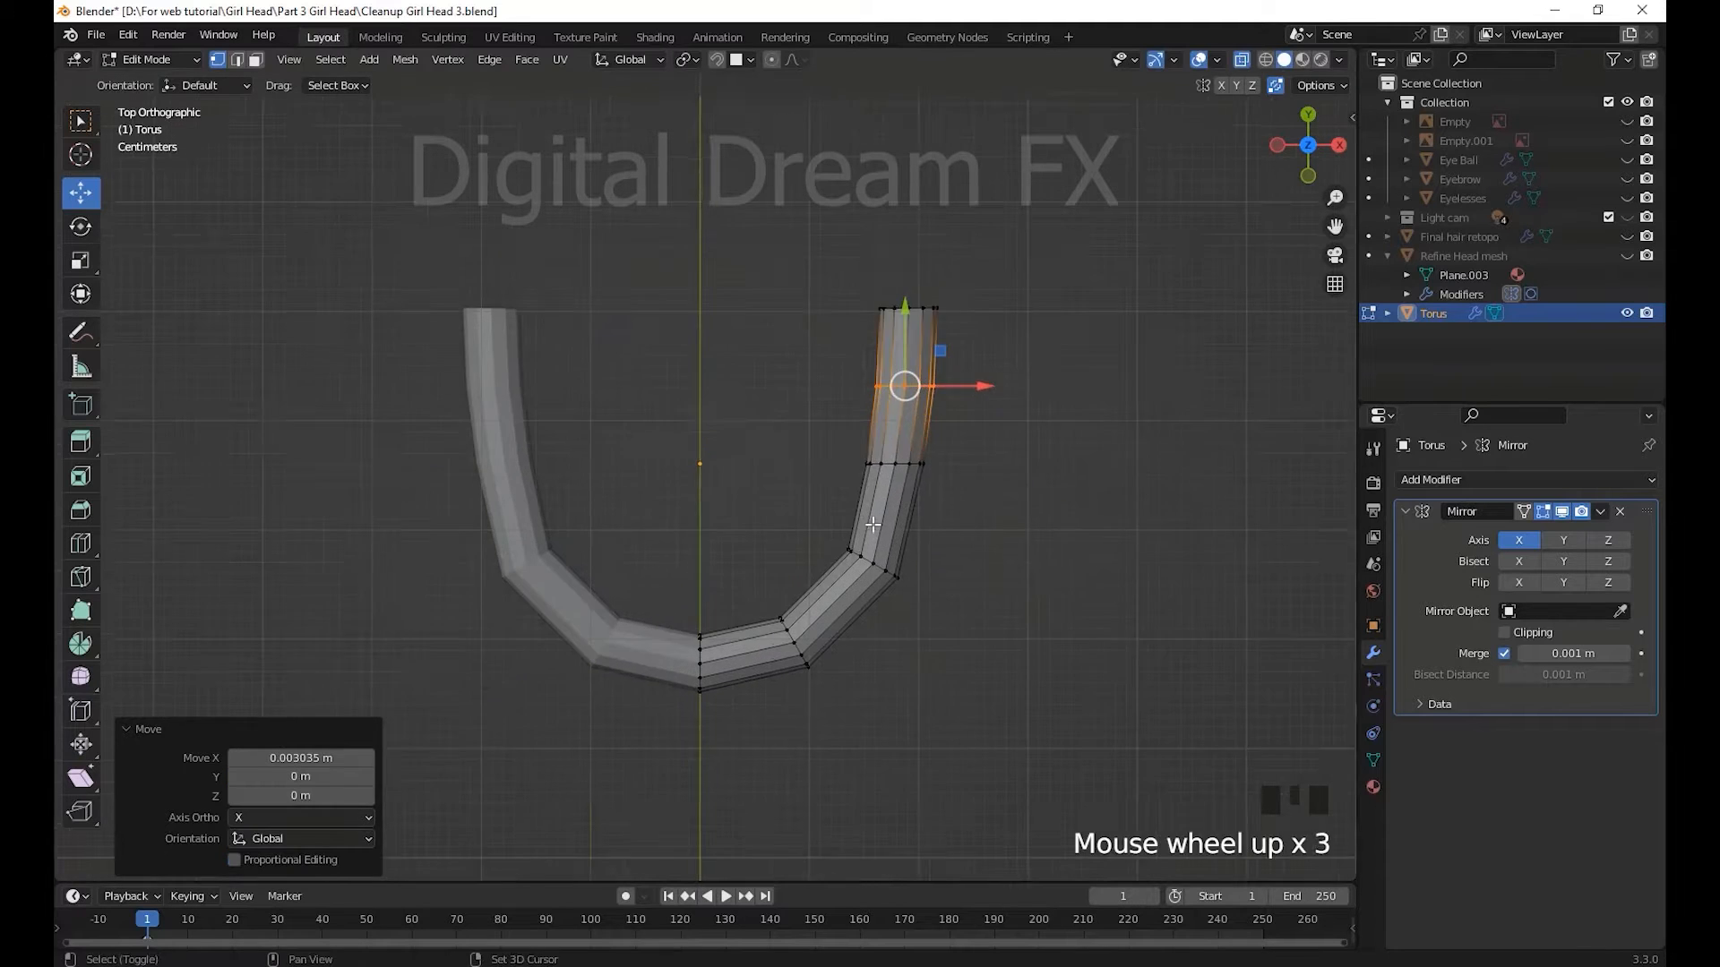
# - Select the three rear cross-sections of the arch arm and move them outward about 0.0035 m along X
pyautogui.keyDown('shift'); pyautogui.moveTo(1003, 488); pyautogui.dragTo(895, 523, button='middle'); pyautogui.keyUp('shift')
pyautogui.moveTo(919, 539); pyautogui.dragTo(699, 297)
pyautogui.moveTo(879, 421); pyautogui.dragTo(865, 419)
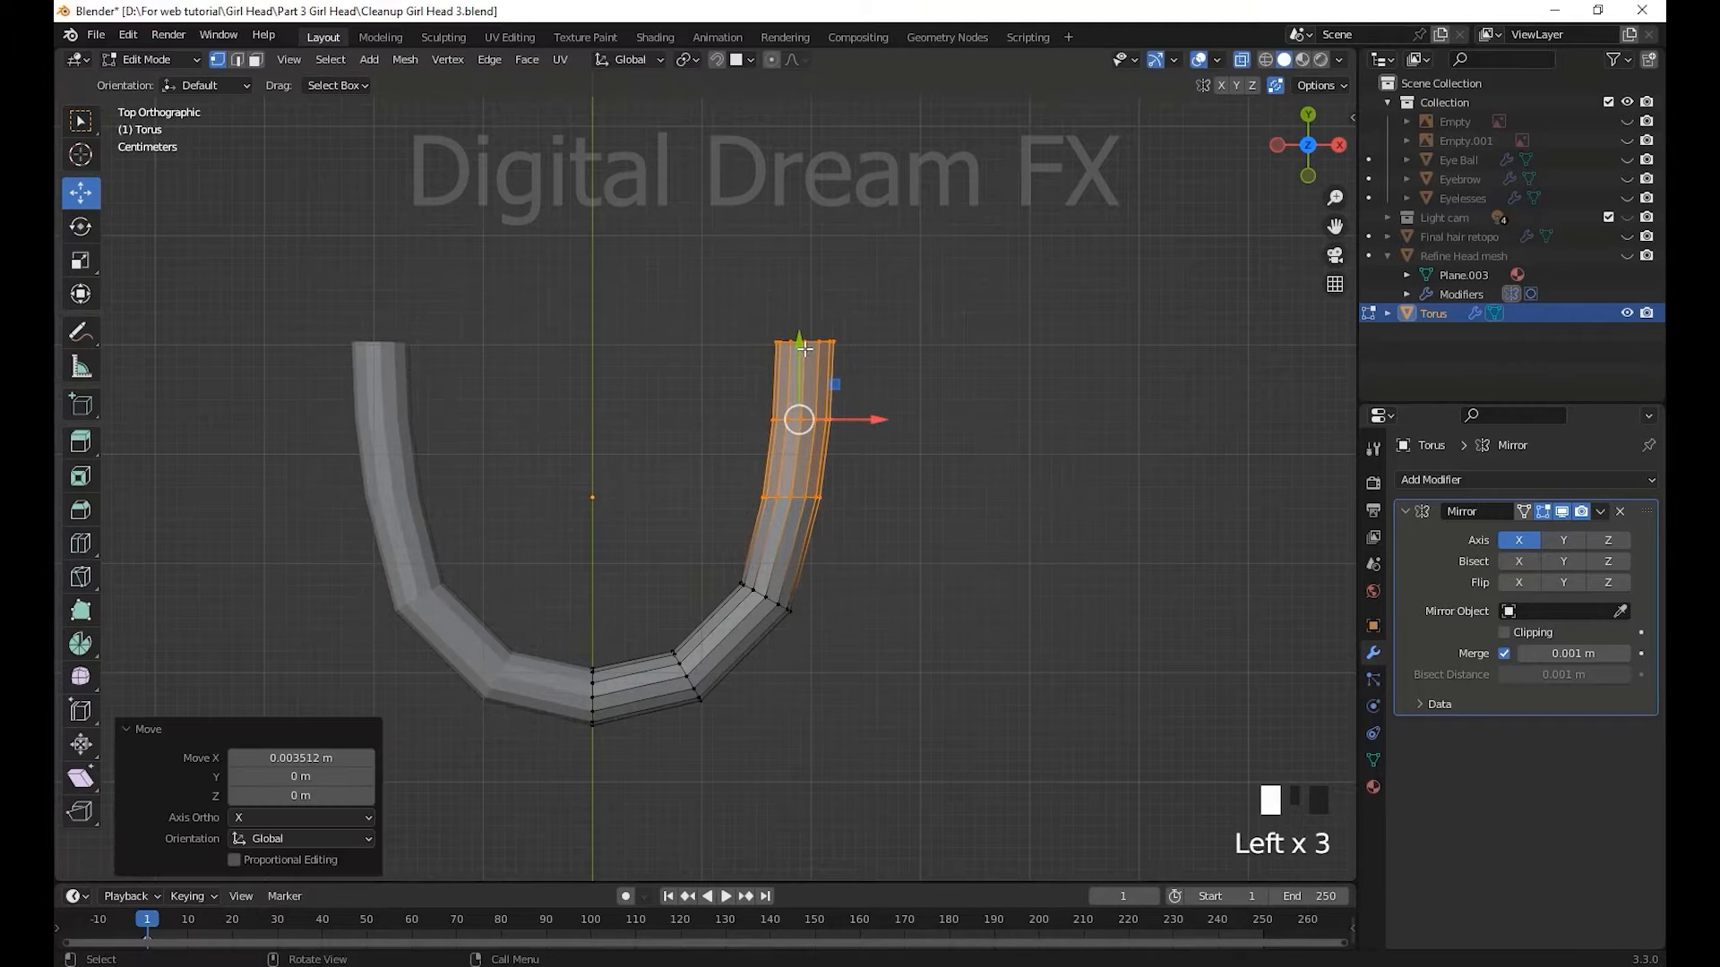
# - Select the arch's outer bottom edge line and lower it about 0.0136 m along Z
pyautogui.keyDown('shift'); pyautogui.moveTo(808, 757); pyautogui.dragTo(842, 580, button='middle'); pyautogui.keyUp('shift')
pyautogui.scroll(-2, 778, 676)
pyautogui.scroll(2, 836, 660)
pyautogui.scroll(2, 806, 668)
pyautogui.keyDown('alt'); pyautogui.click(622, 590); pyautogui.keyUp('alt')
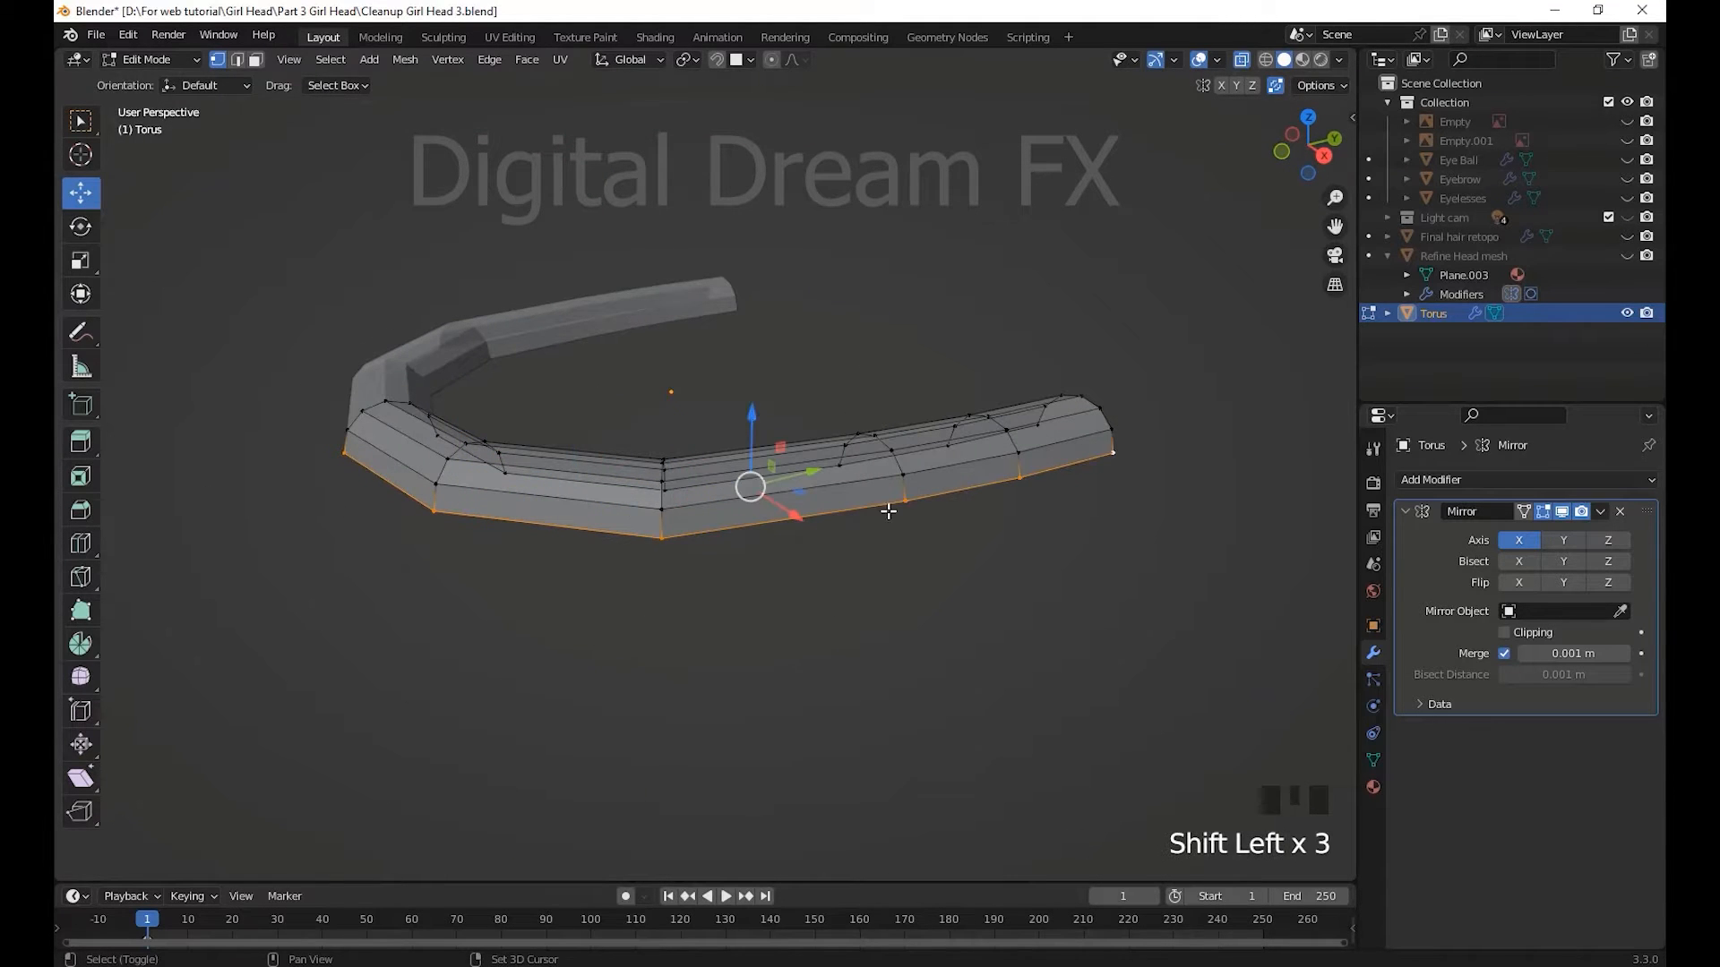
pyautogui.moveTo(752, 415); pyautogui.dragTo(751, 436)
# - Select the strip of faces along the crest of the arch from the front centre to the rear end
pyautogui.moveTo(744, 537); pyautogui.dragTo(880, 691, button='middle')
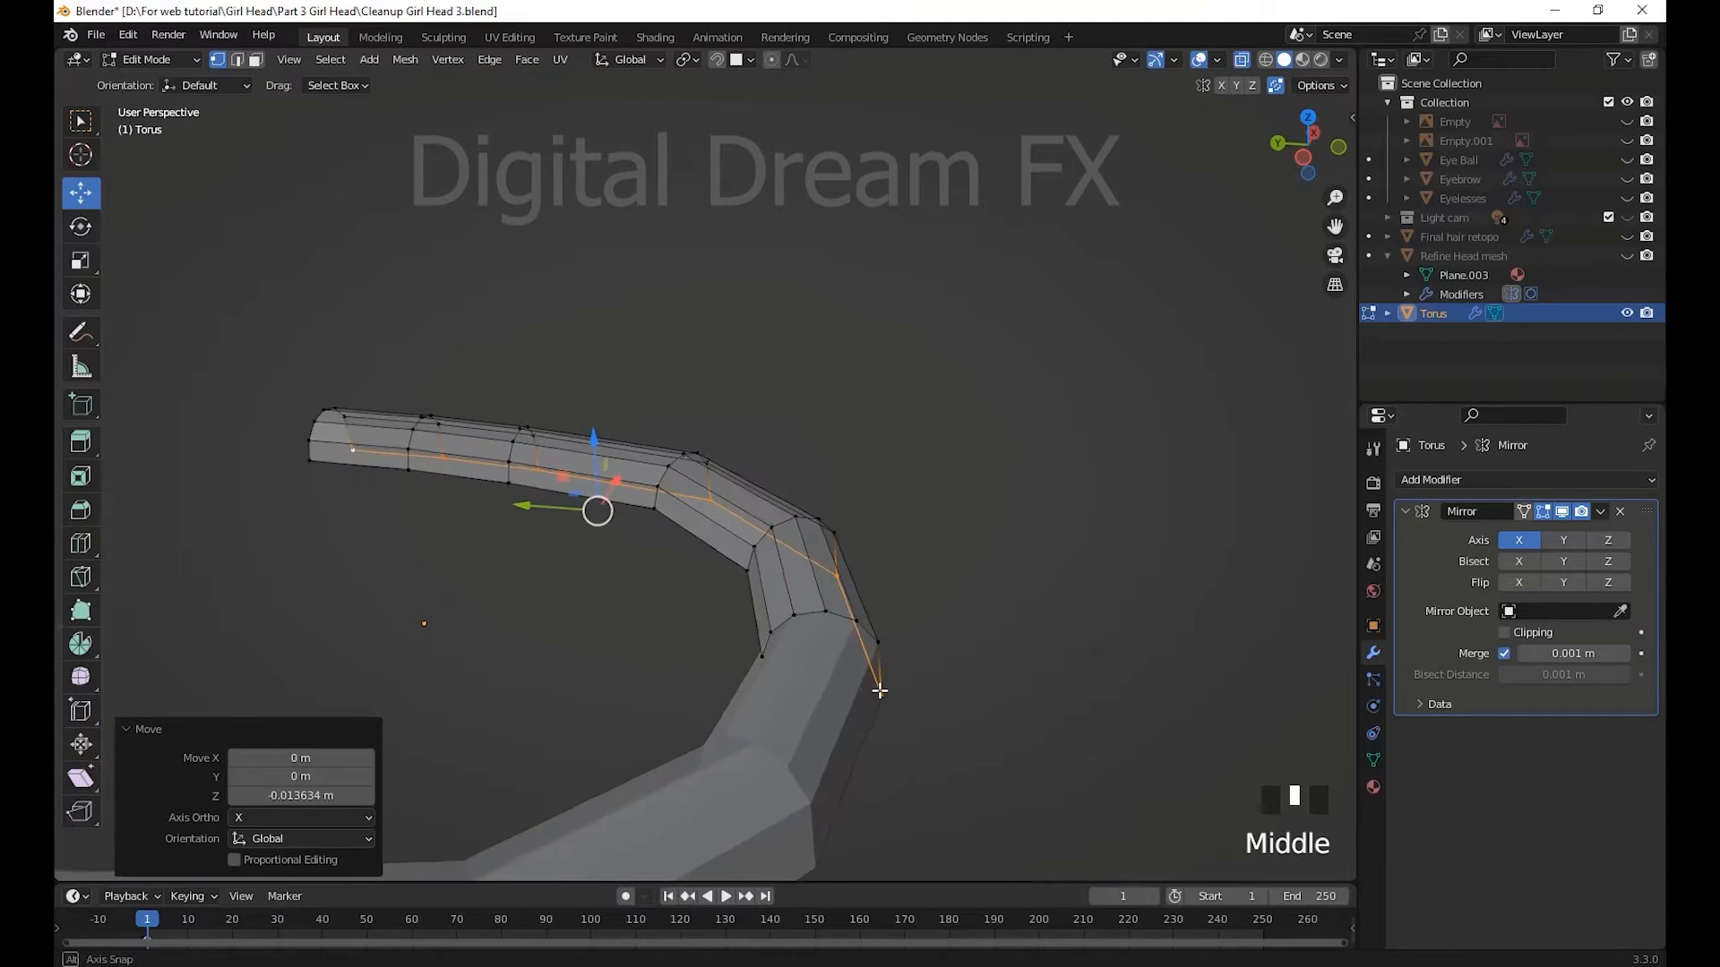
pyautogui.click(823, 607)
pyautogui.moveTo(821, 603); pyautogui.dragTo(831, 658, button='middle')
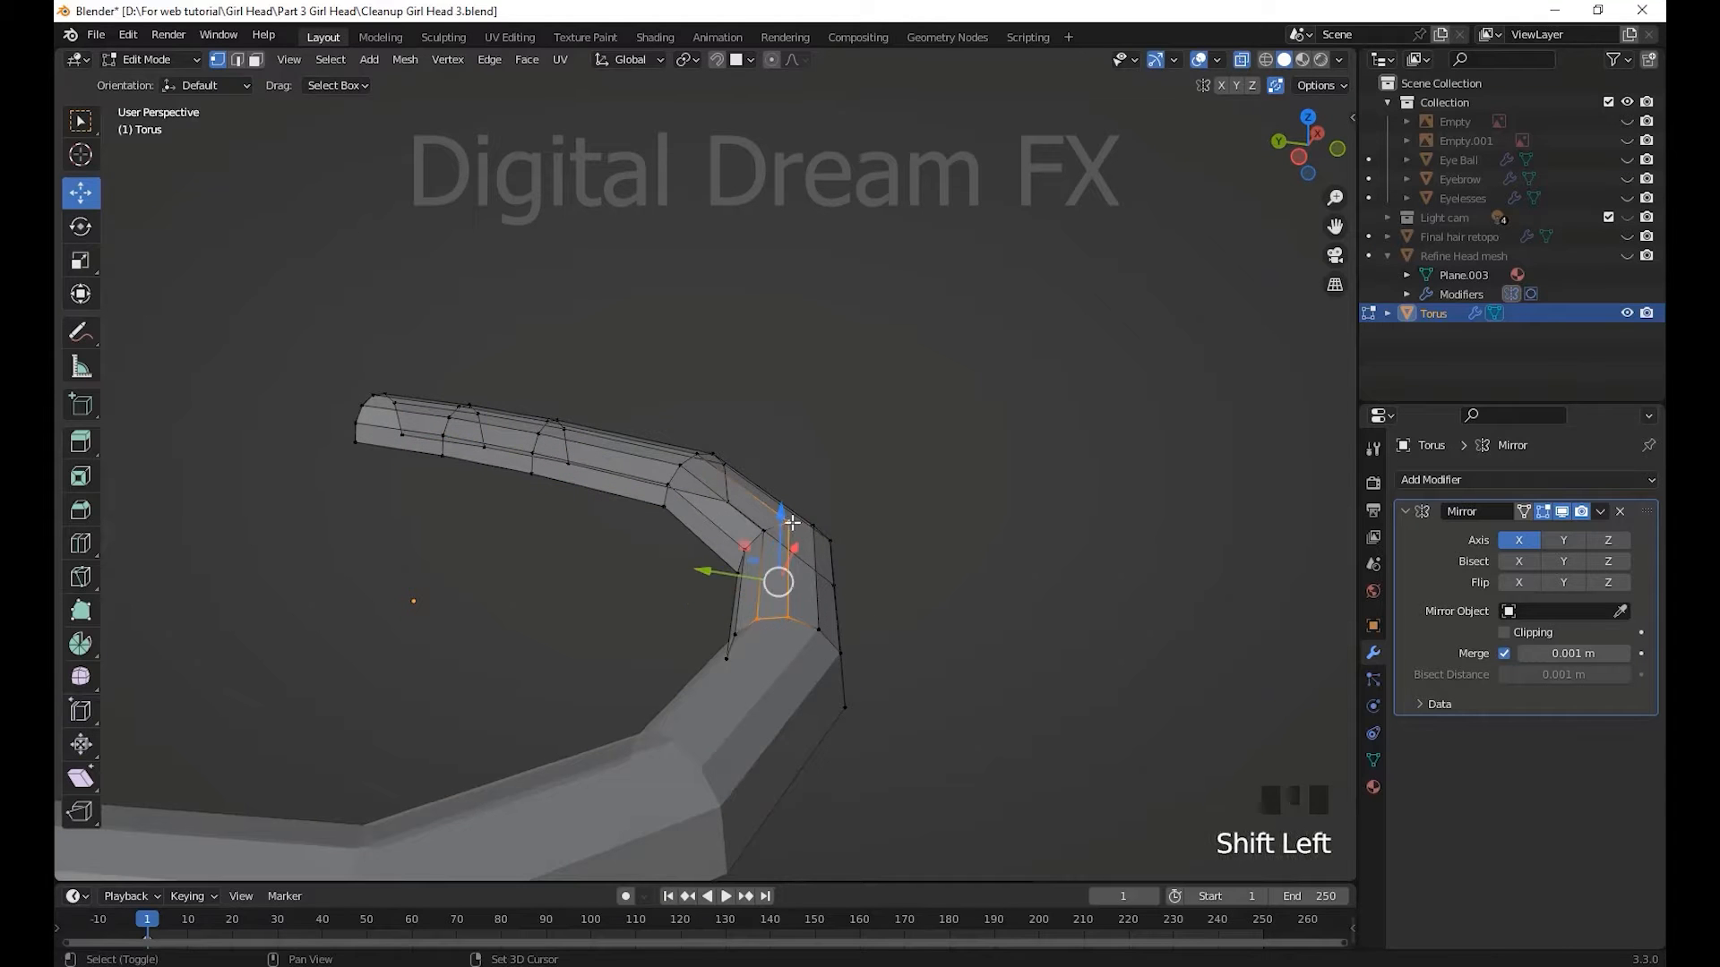
pyautogui.moveTo(792, 522); pyautogui.dragTo(957, 664, button='middle')
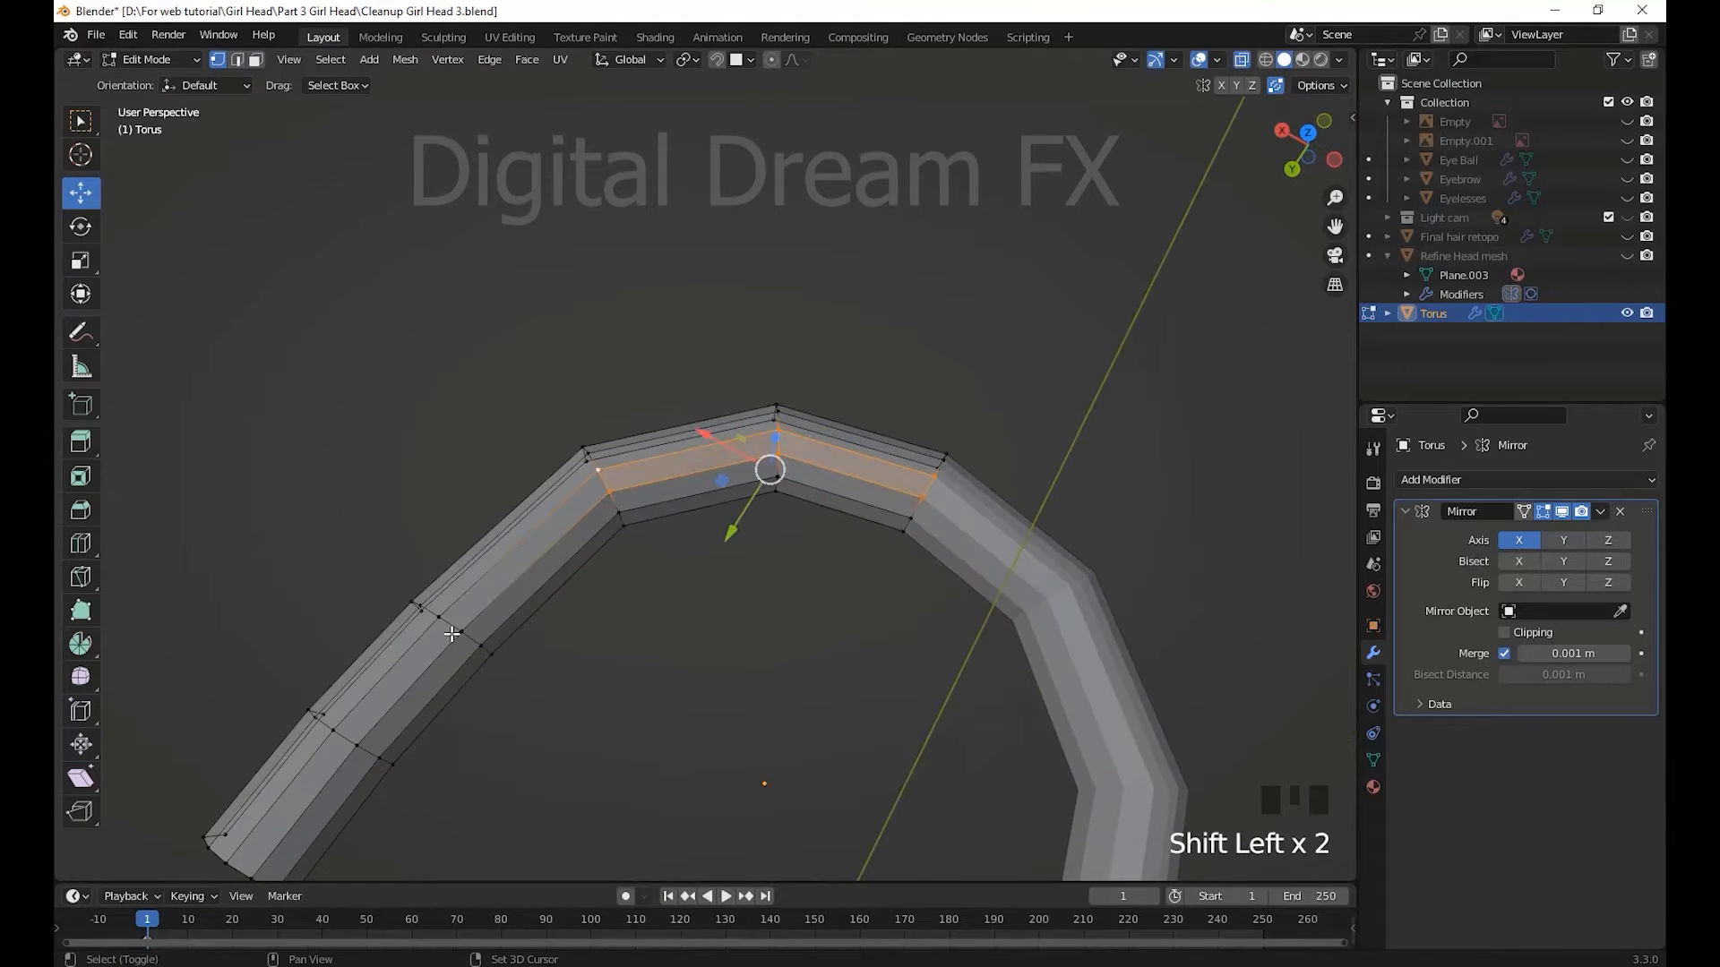
pyautogui.scroll(-2, 606, 717)
pyautogui.keyDown('shift'); pyautogui.moveTo(607, 718); pyautogui.dragTo(665, 613, button='middle'); pyautogui.keyUp('shift')
pyautogui.keyDown('shift'); pyautogui.click(665, 613); pyautogui.keyUp('shift')
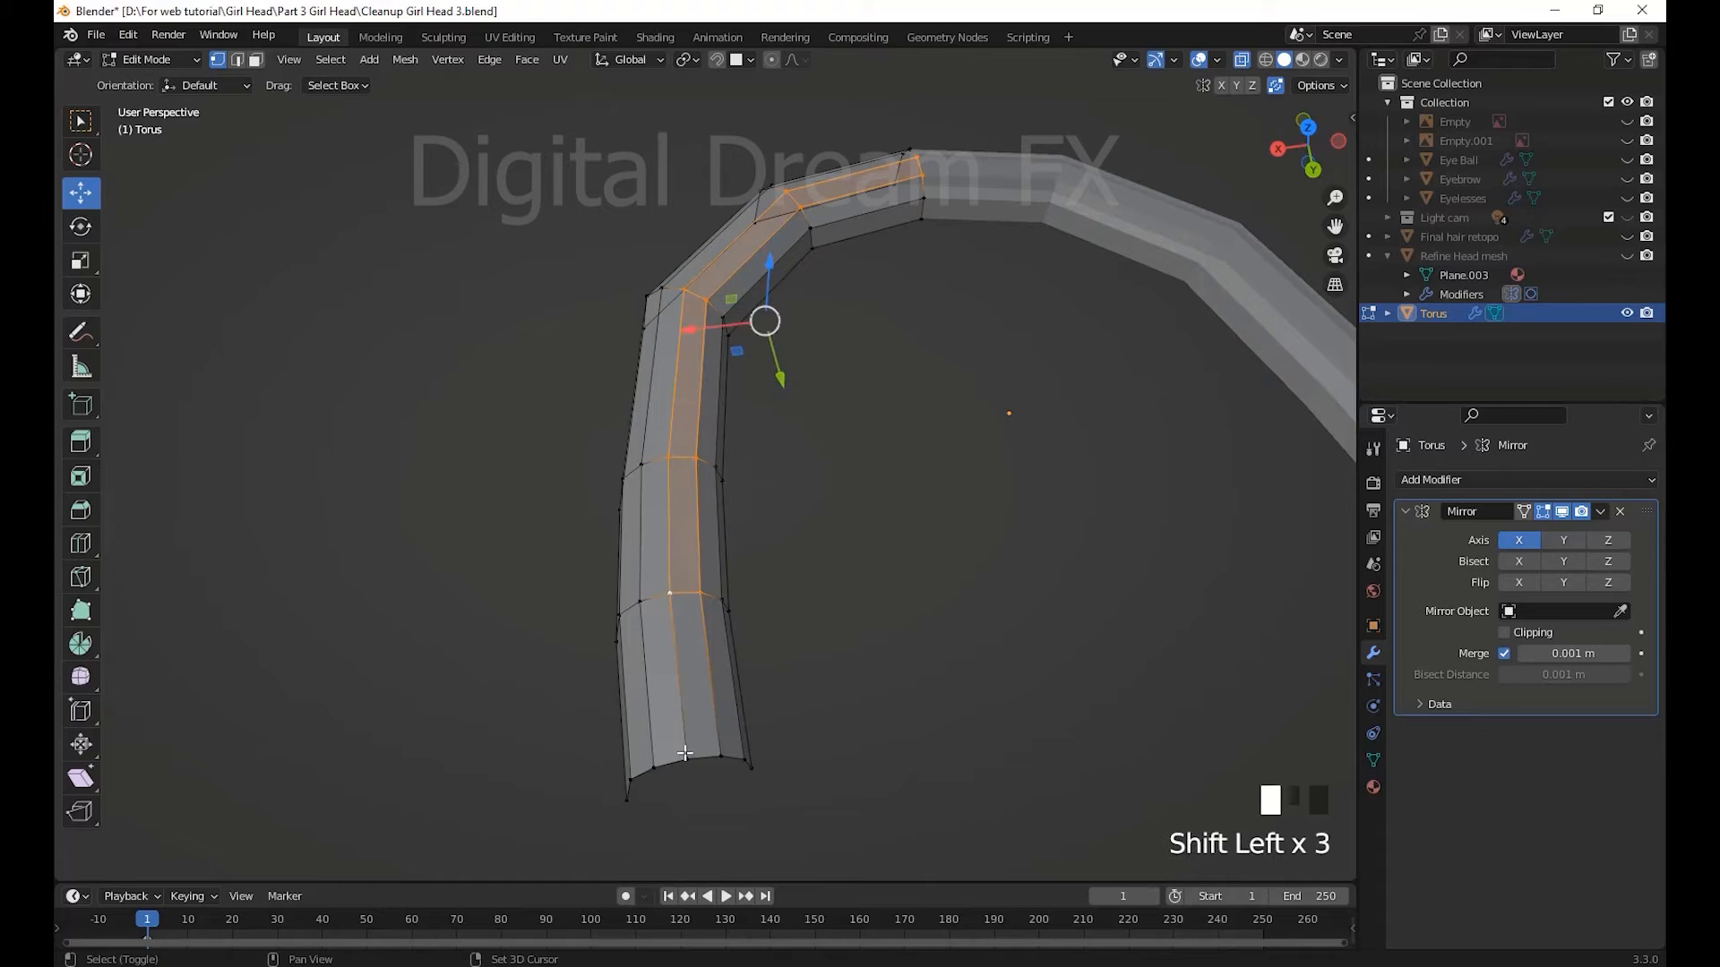
# - Try scaling the selected crest strip up slightly
pyautogui.press('s')
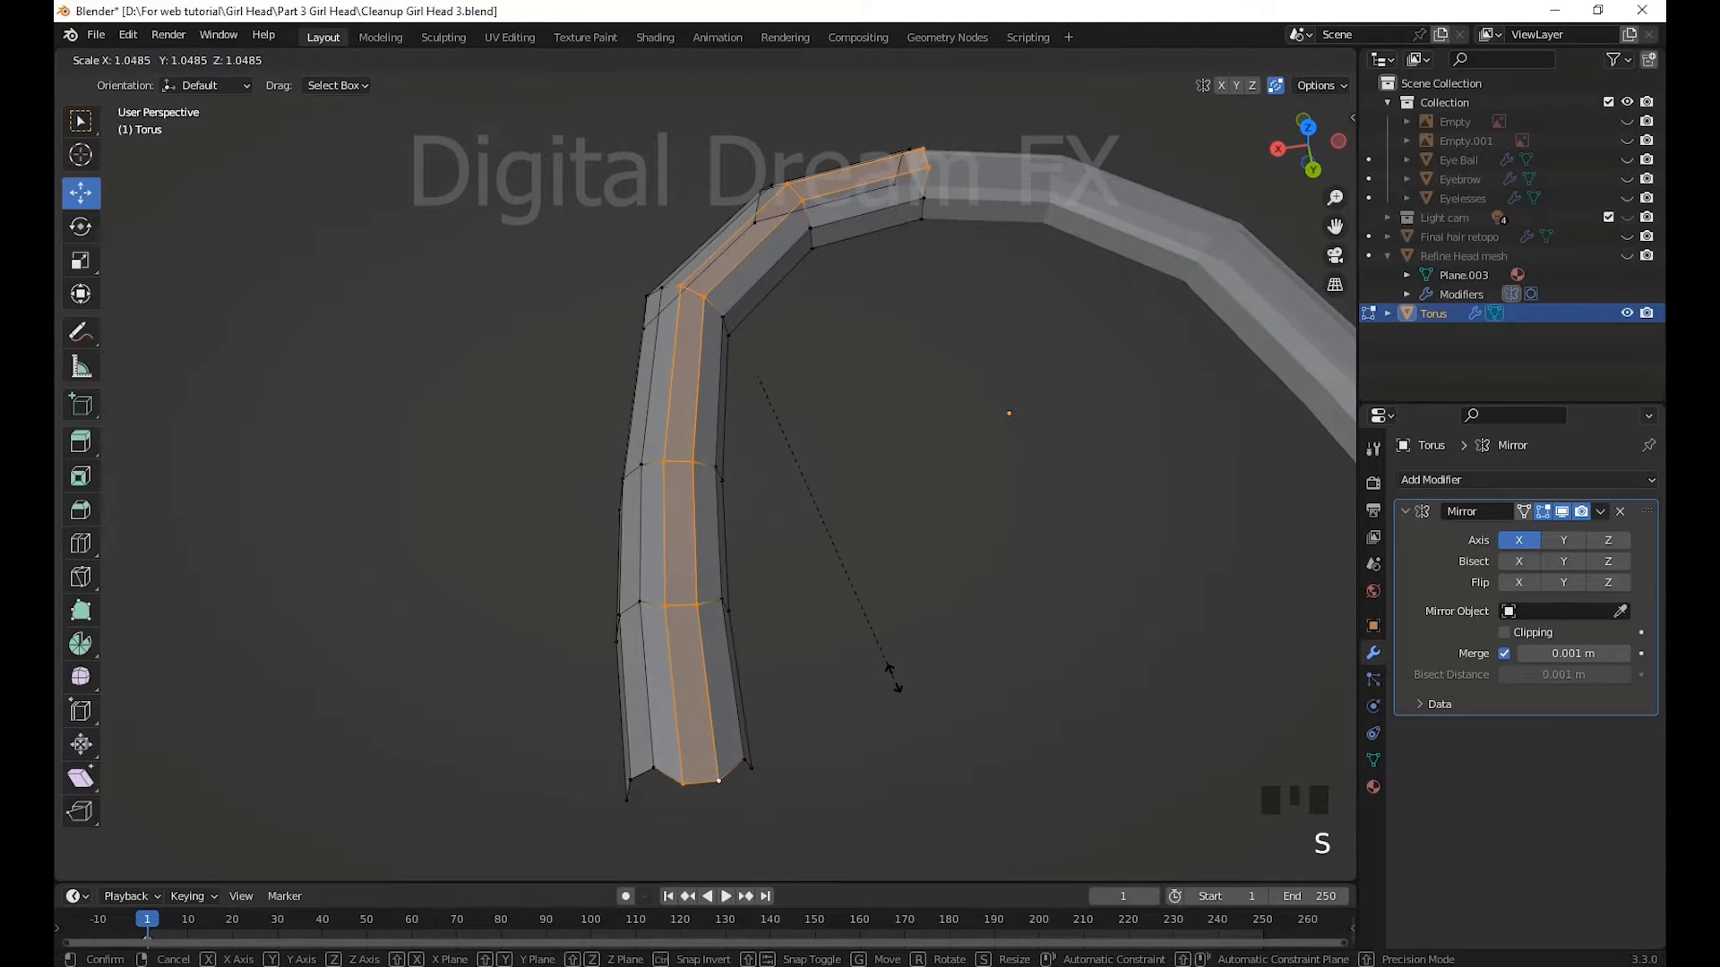
pyautogui.click(894, 678)
pyautogui.scroll(-2, 894, 678)
pyautogui.moveTo(864, 698); pyautogui.dragTo(1021, 650, button='middle')
pyautogui.moveTo(699, 640)
pyautogui.keyDown('shift'); pyautogui.mouseDown(button='middle')
pyautogui.moveTo(713, 663)
pyautogui.moveTo(672, 633)
pyautogui.moveTo(685, 609)
pyautogui.mouseUp(button='middle'); pyautogui.keyUp('shift')
pyautogui.hotkey('ctrl', 'z')
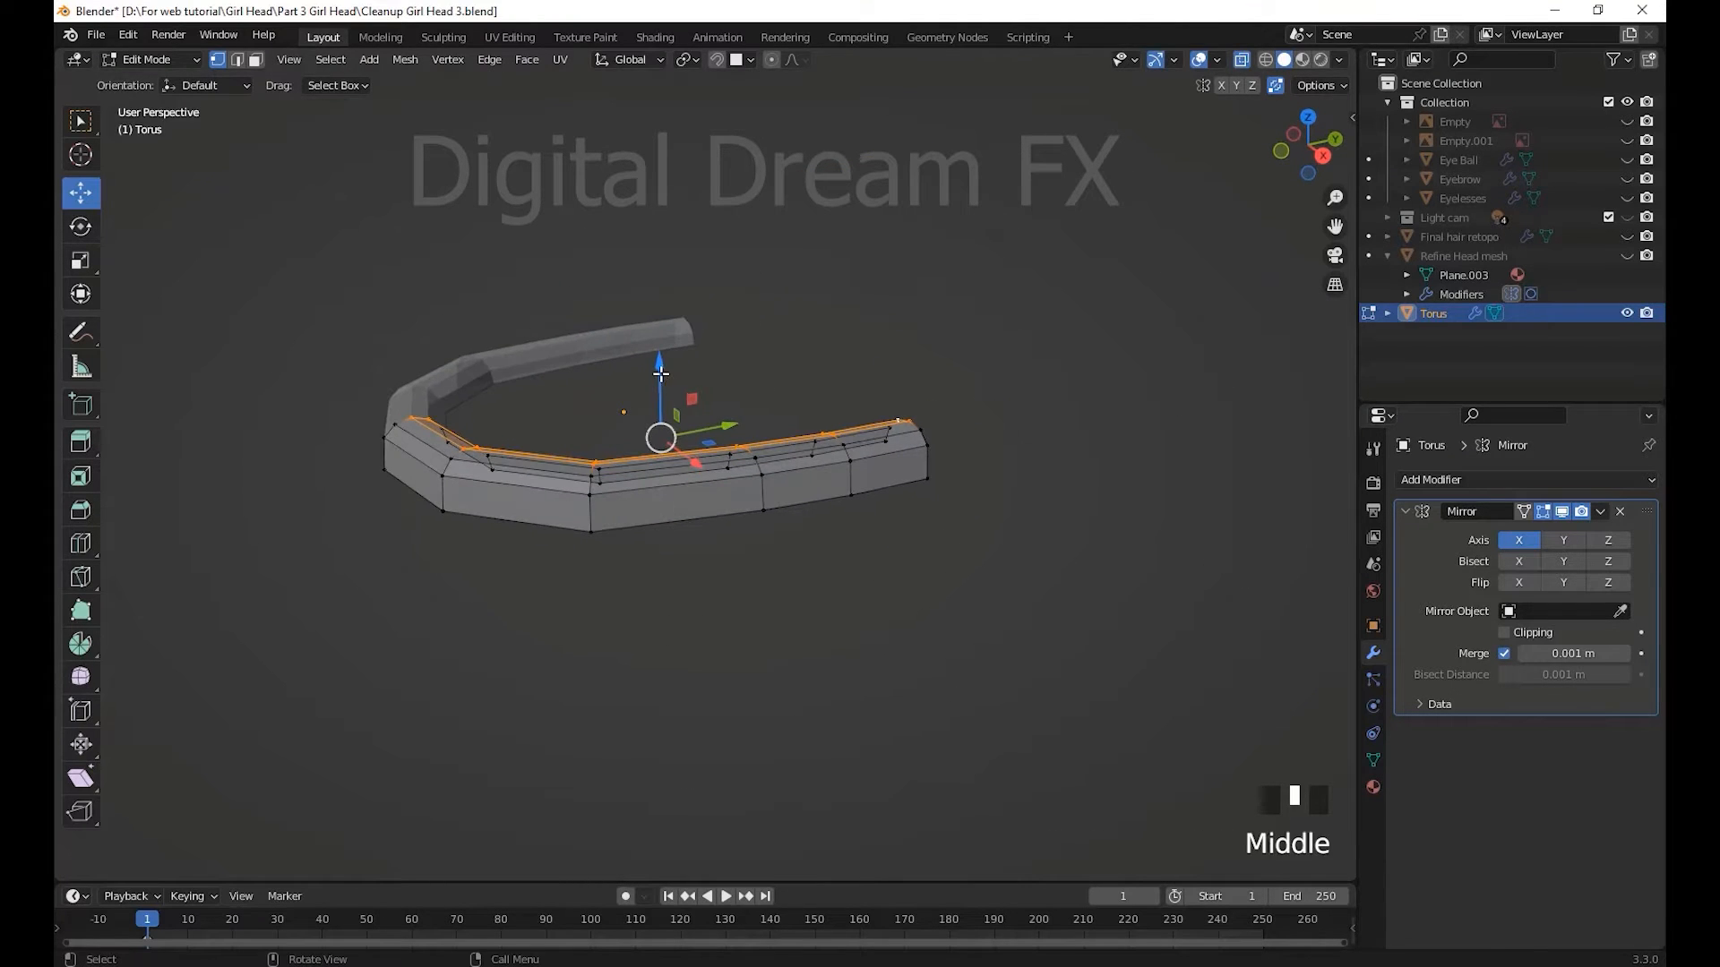
# - Raise the crest strip slightly, then shift it about -0.0065 m along Y and 0.0043 m along X
pyautogui.moveTo(660, 373); pyautogui.dragTo(658, 366)
pyautogui.moveTo(650, 559); pyautogui.dragTo(524, 664, button='middle')
pyautogui.moveTo(756, 465); pyautogui.dragTo(747, 461)
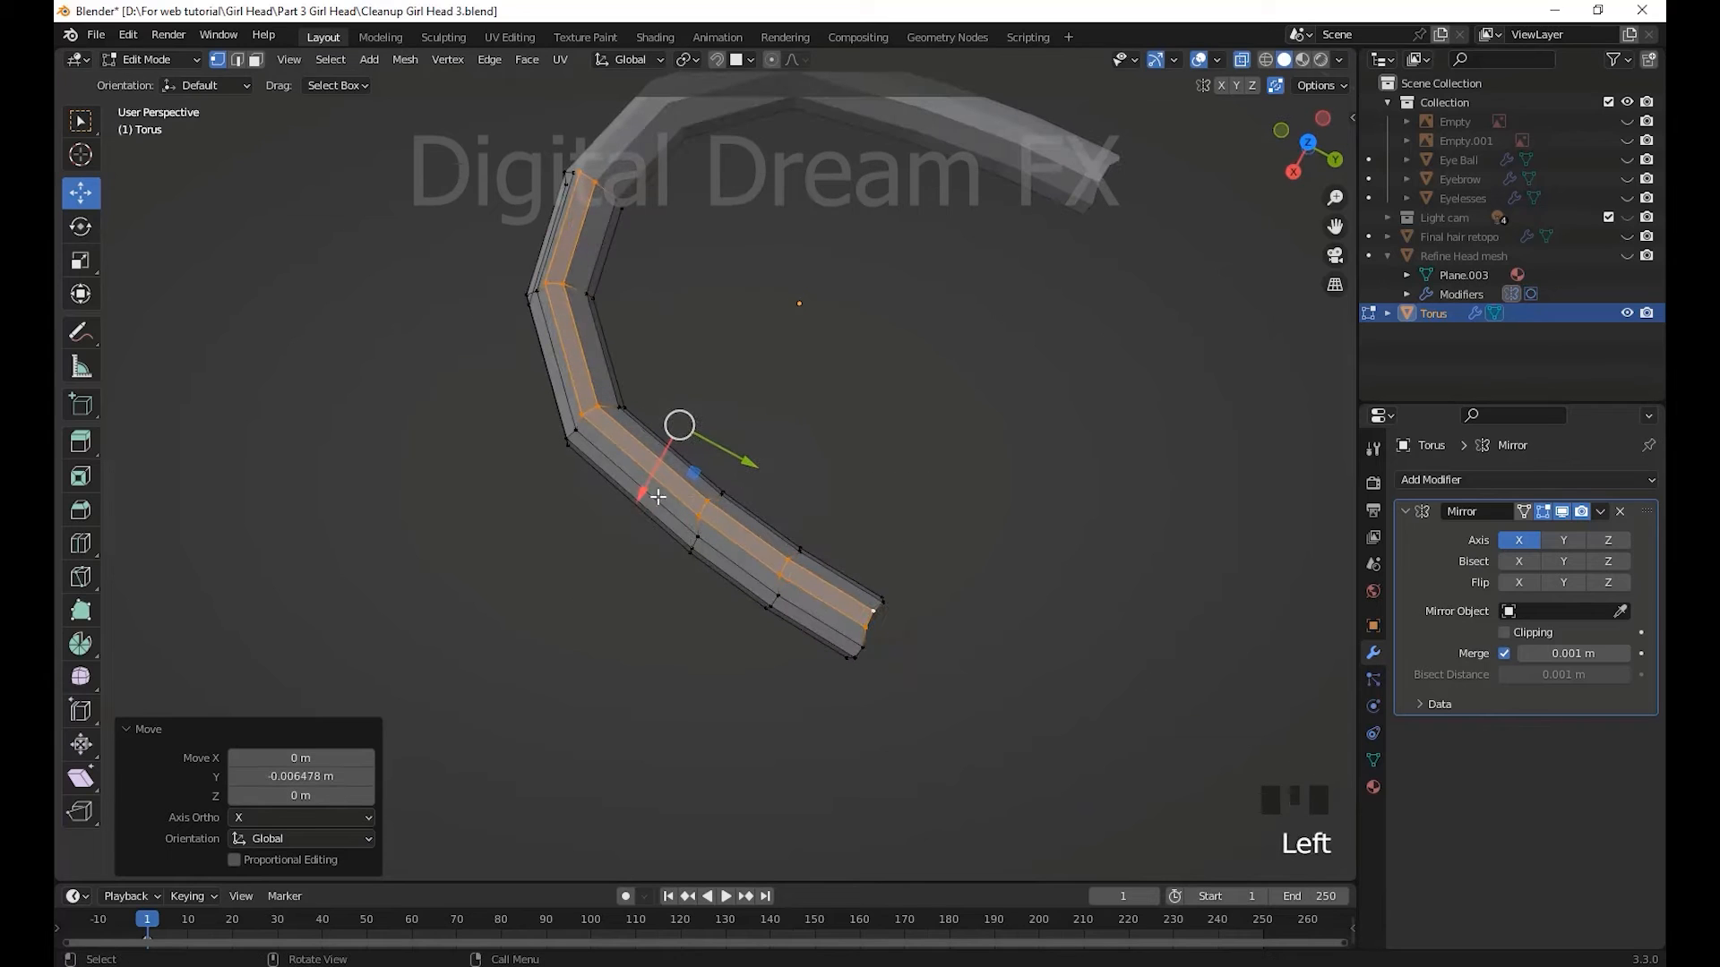
pyautogui.moveTo(658, 497); pyautogui.dragTo(642, 506)
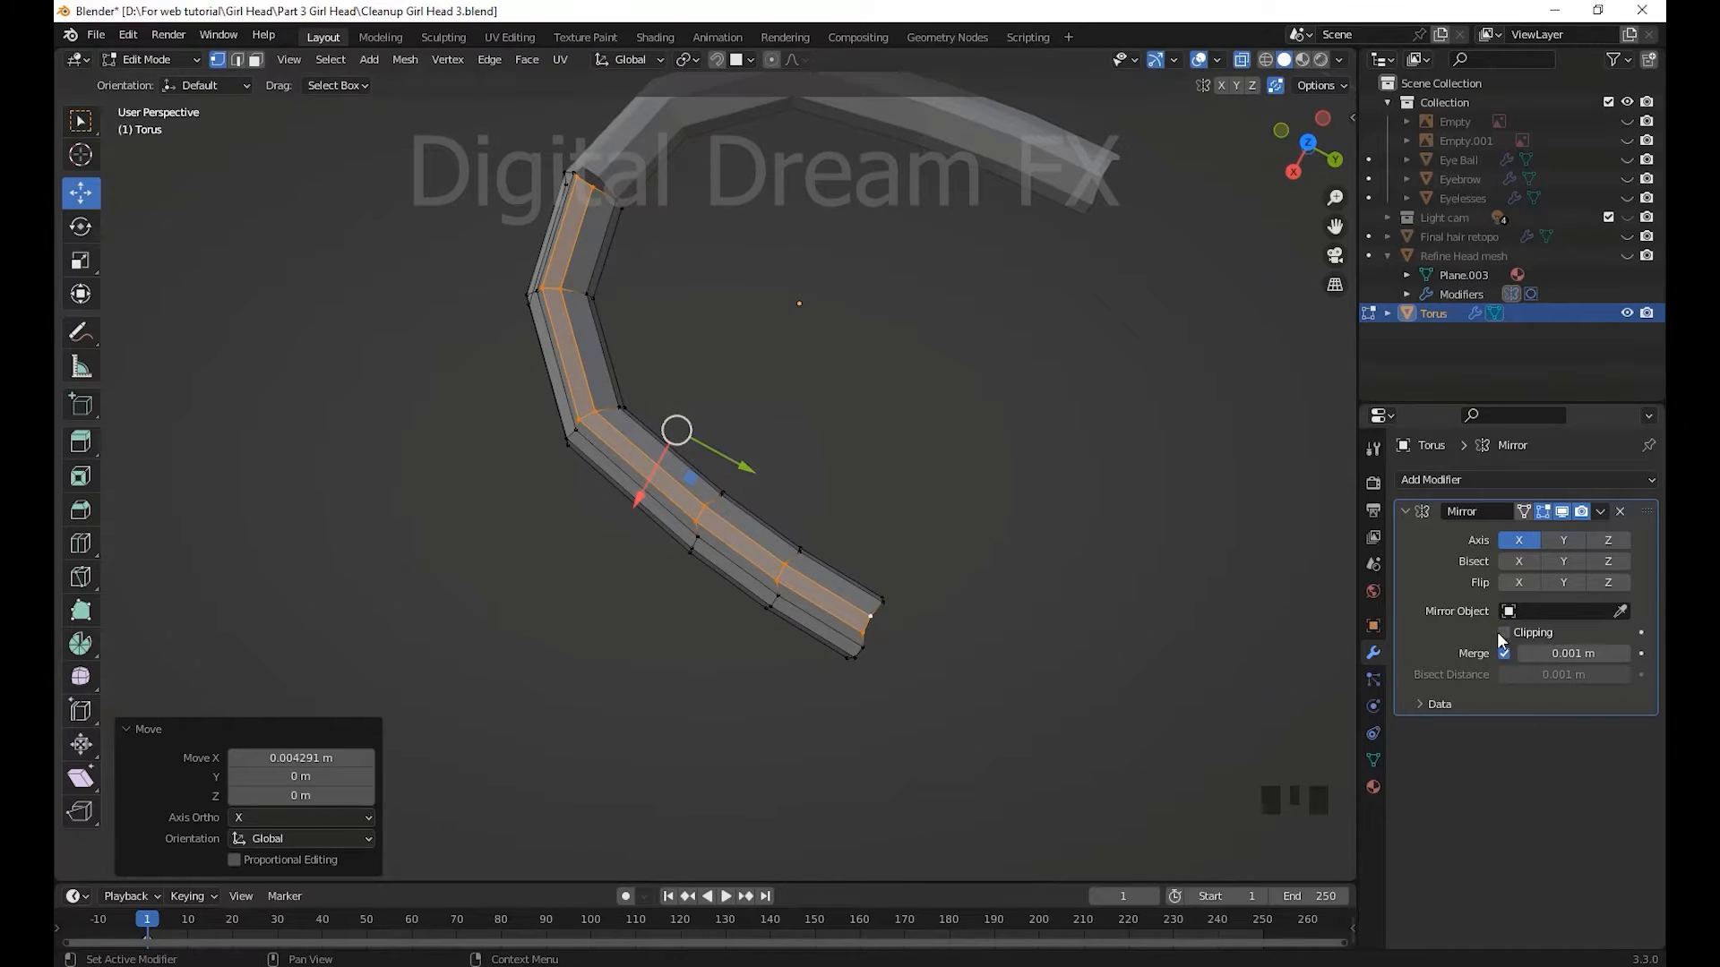
# - Enable Clipping on the Mirror modifier and pull the crest's displaced front centre vertices onto the mirror plane
pyautogui.moveTo(588, 515); pyautogui.dragTo(766, 479, button='middle')
pyautogui.keyDown('shift'); pyautogui.moveTo(748, 488); pyautogui.dragTo(792, 426, button='middle'); pyautogui.keyUp('shift')
pyautogui.keyDown('shift'); pyautogui.moveTo(685, 596); pyautogui.dragTo(684, 399, button='middle'); pyautogui.keyUp('shift')
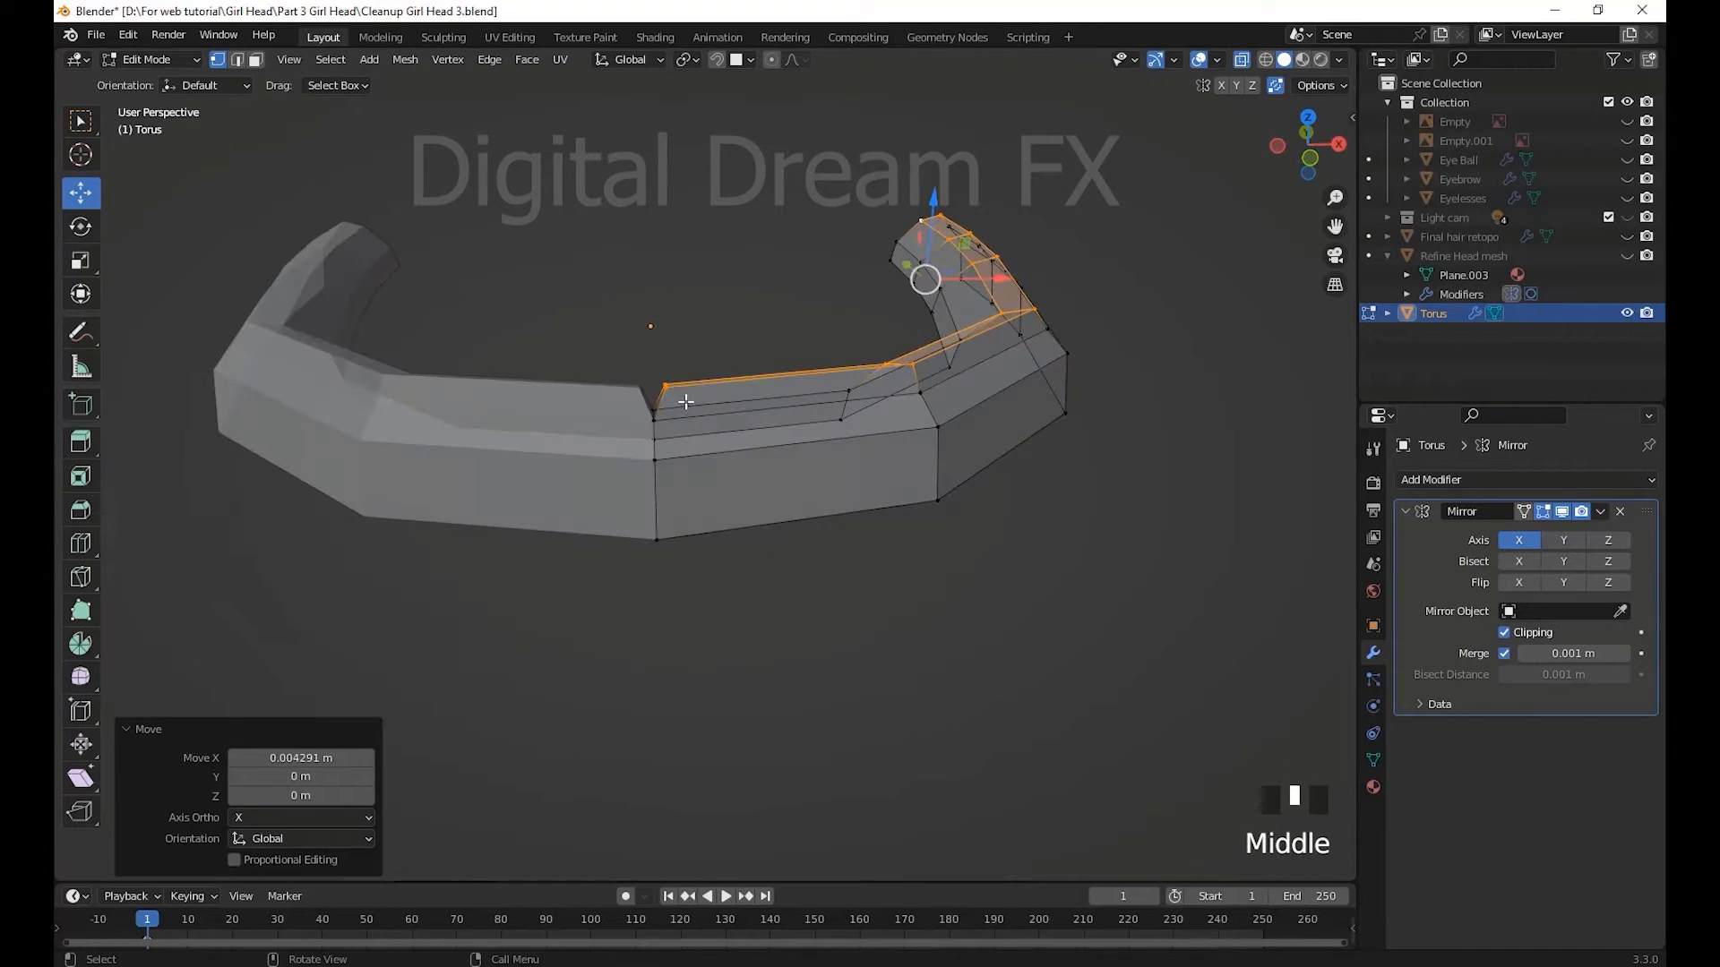
pyautogui.click(667, 389)
pyautogui.moveTo(737, 390); pyautogui.dragTo(708, 391)
pyautogui.scroll(-2, 729, 541)
pyautogui.keyDown('shift'); pyautogui.moveTo(729, 541); pyautogui.dragTo(764, 510, button='middle'); pyautogui.keyUp('shift')
pyautogui.scroll(1, 603, 456)
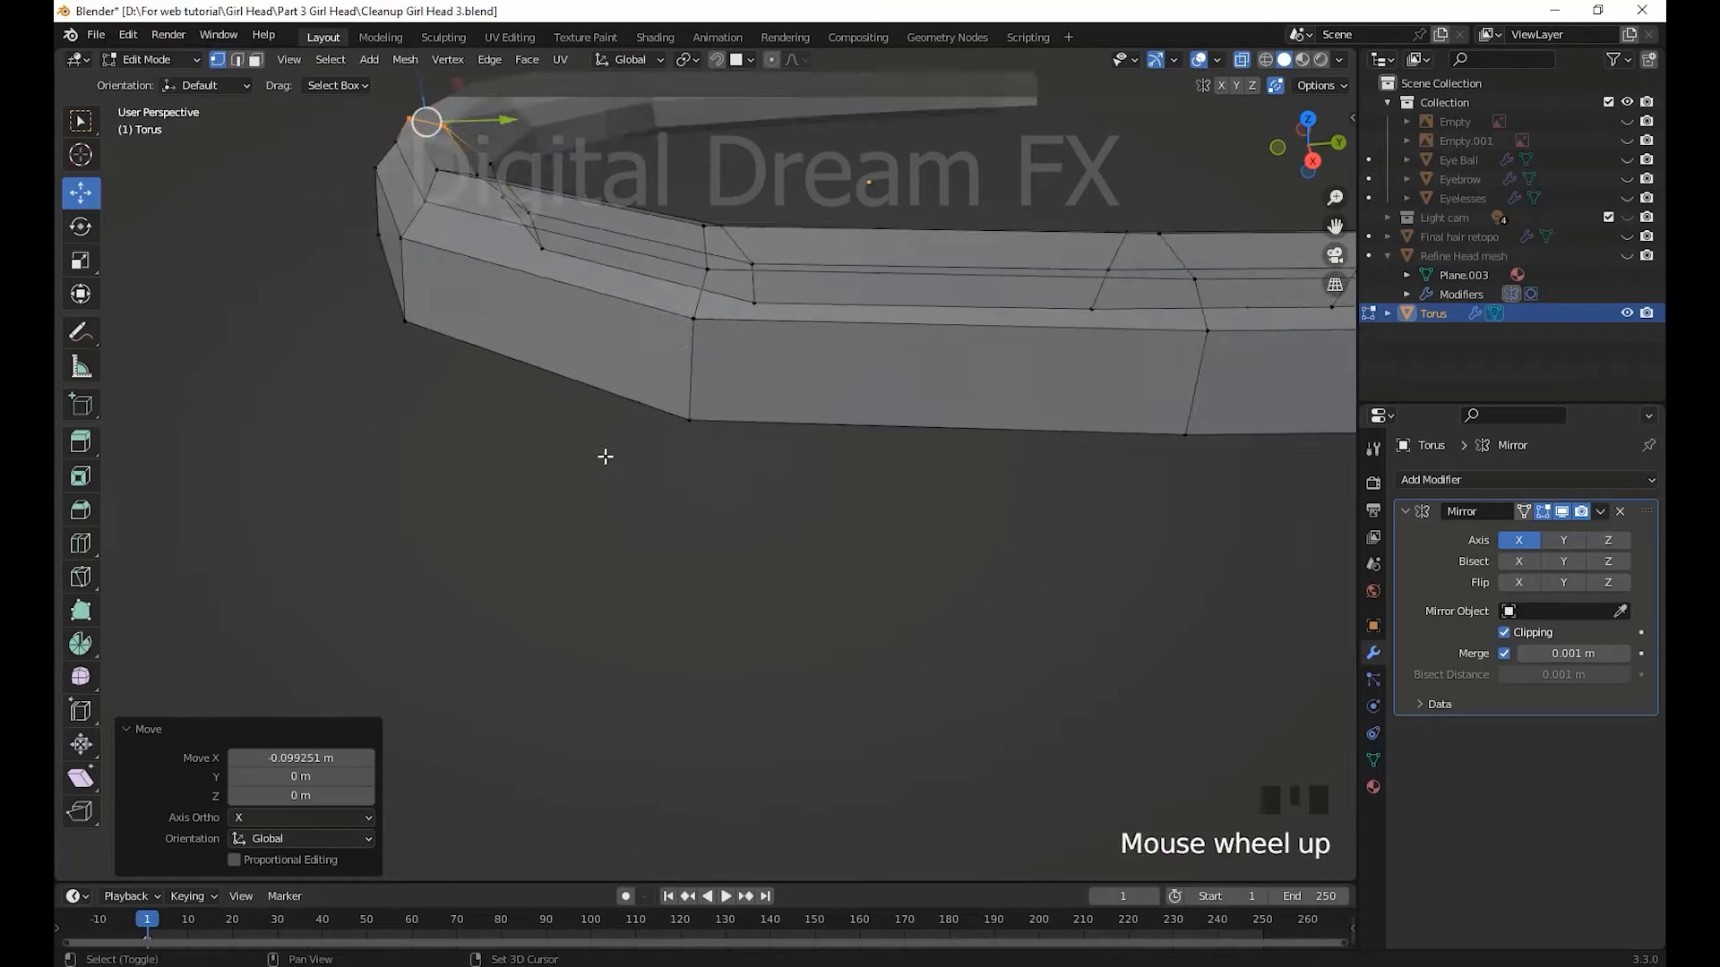
pyautogui.moveTo(603, 457); pyautogui.dragTo(537, 515, button='middle')
pyautogui.click(435, 380)
pyautogui.moveTo(537, 395); pyautogui.dragTo(528, 394)
# - Select the outer edge line beside the crest along the arch arm and move it slightly along X
pyautogui.moveTo(882, 455); pyautogui.dragTo(807, 426, button='middle')
pyautogui.click(1145, 454)
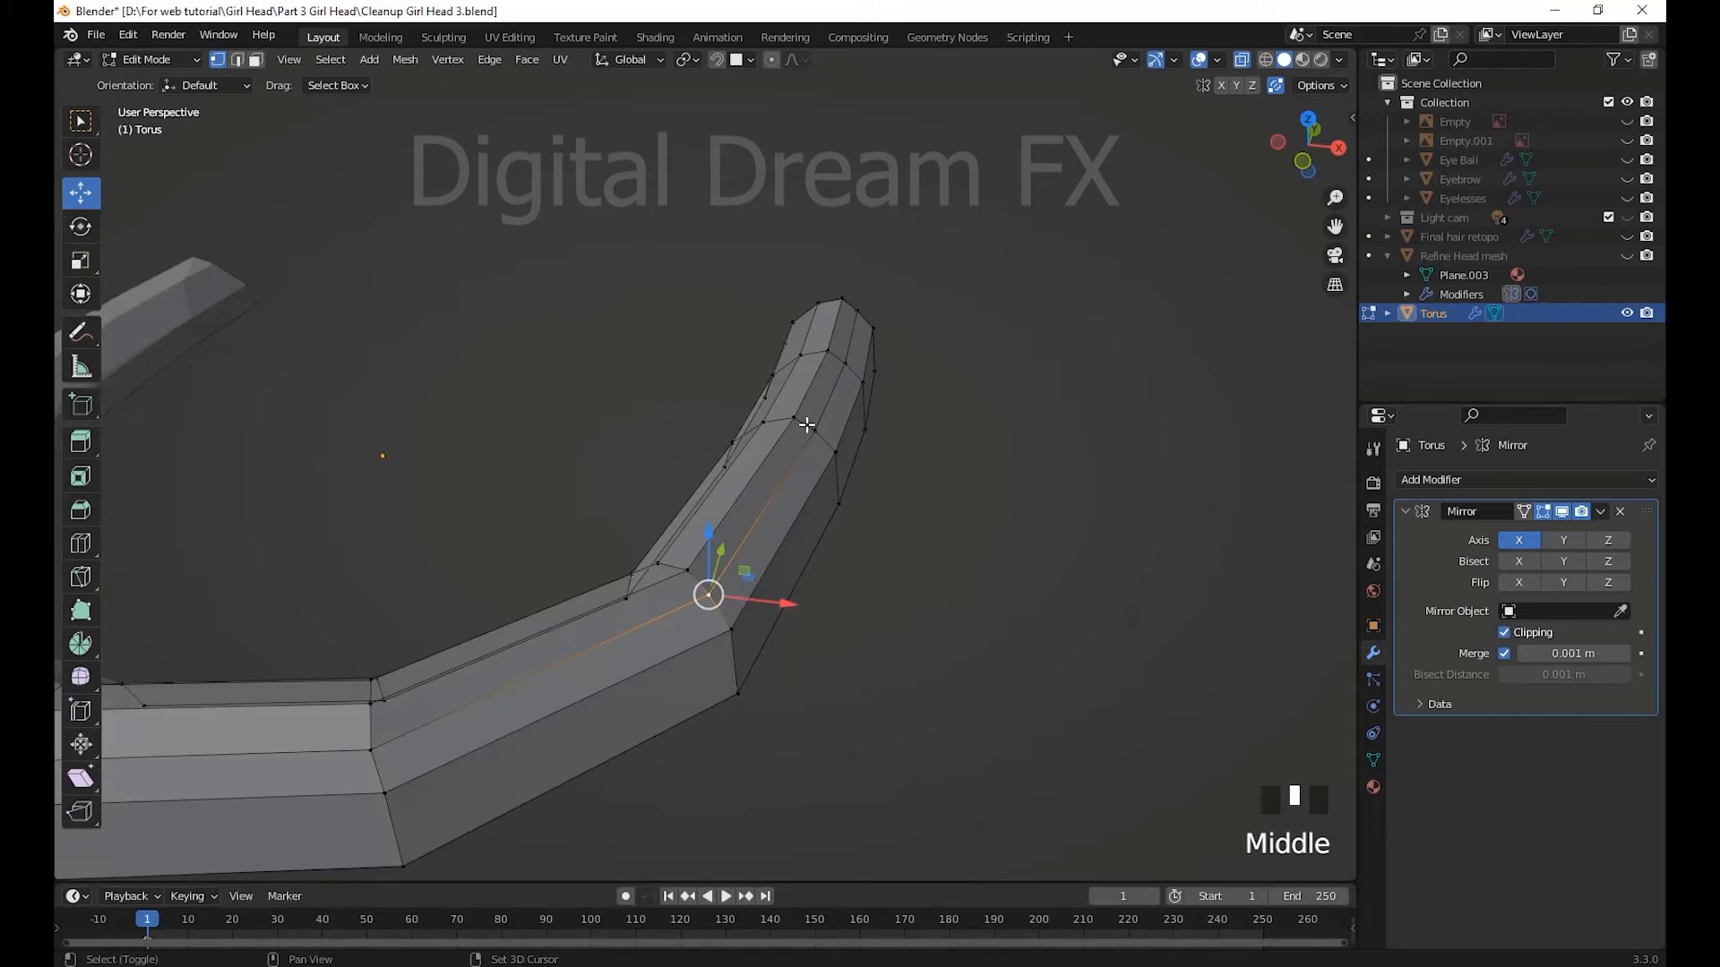
pyautogui.moveTo(862, 342); pyautogui.dragTo(898, 411, button='middle')
pyautogui.moveTo(873, 388); pyautogui.dragTo(869, 388)
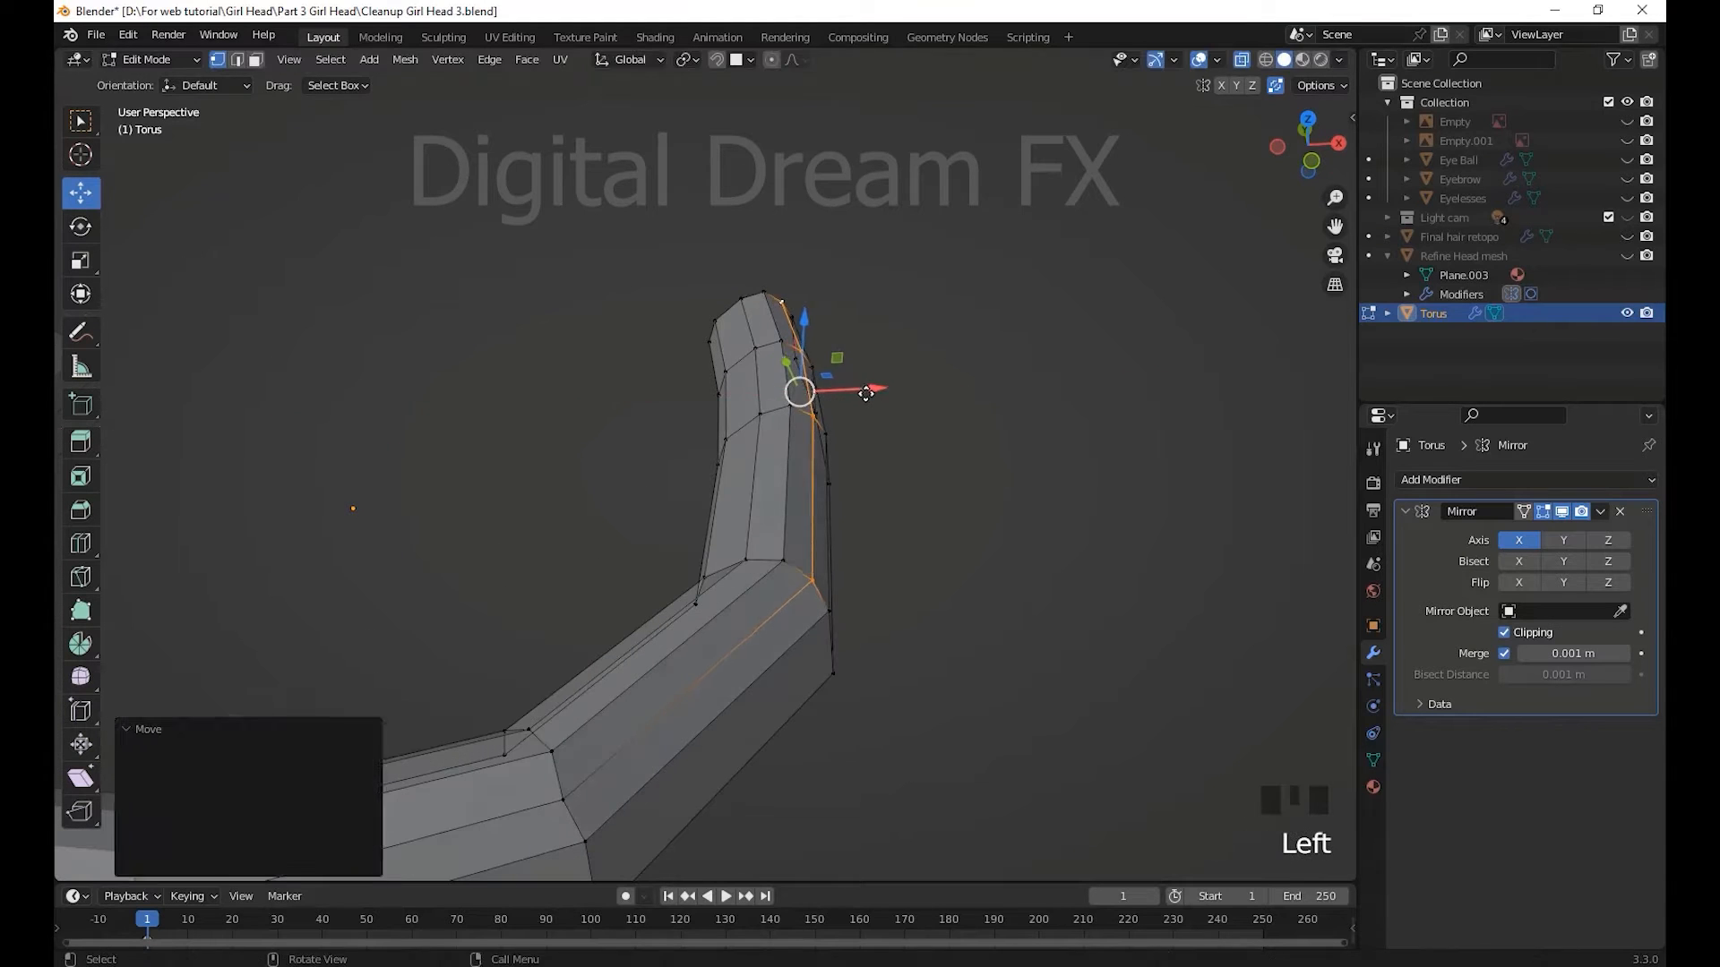
# - Select the arch's inner edge line and move it along X and about -0.0072 m along Y
pyautogui.moveTo(869, 388); pyautogui.dragTo(512, 399, button='middle')
pyautogui.click(512, 400)
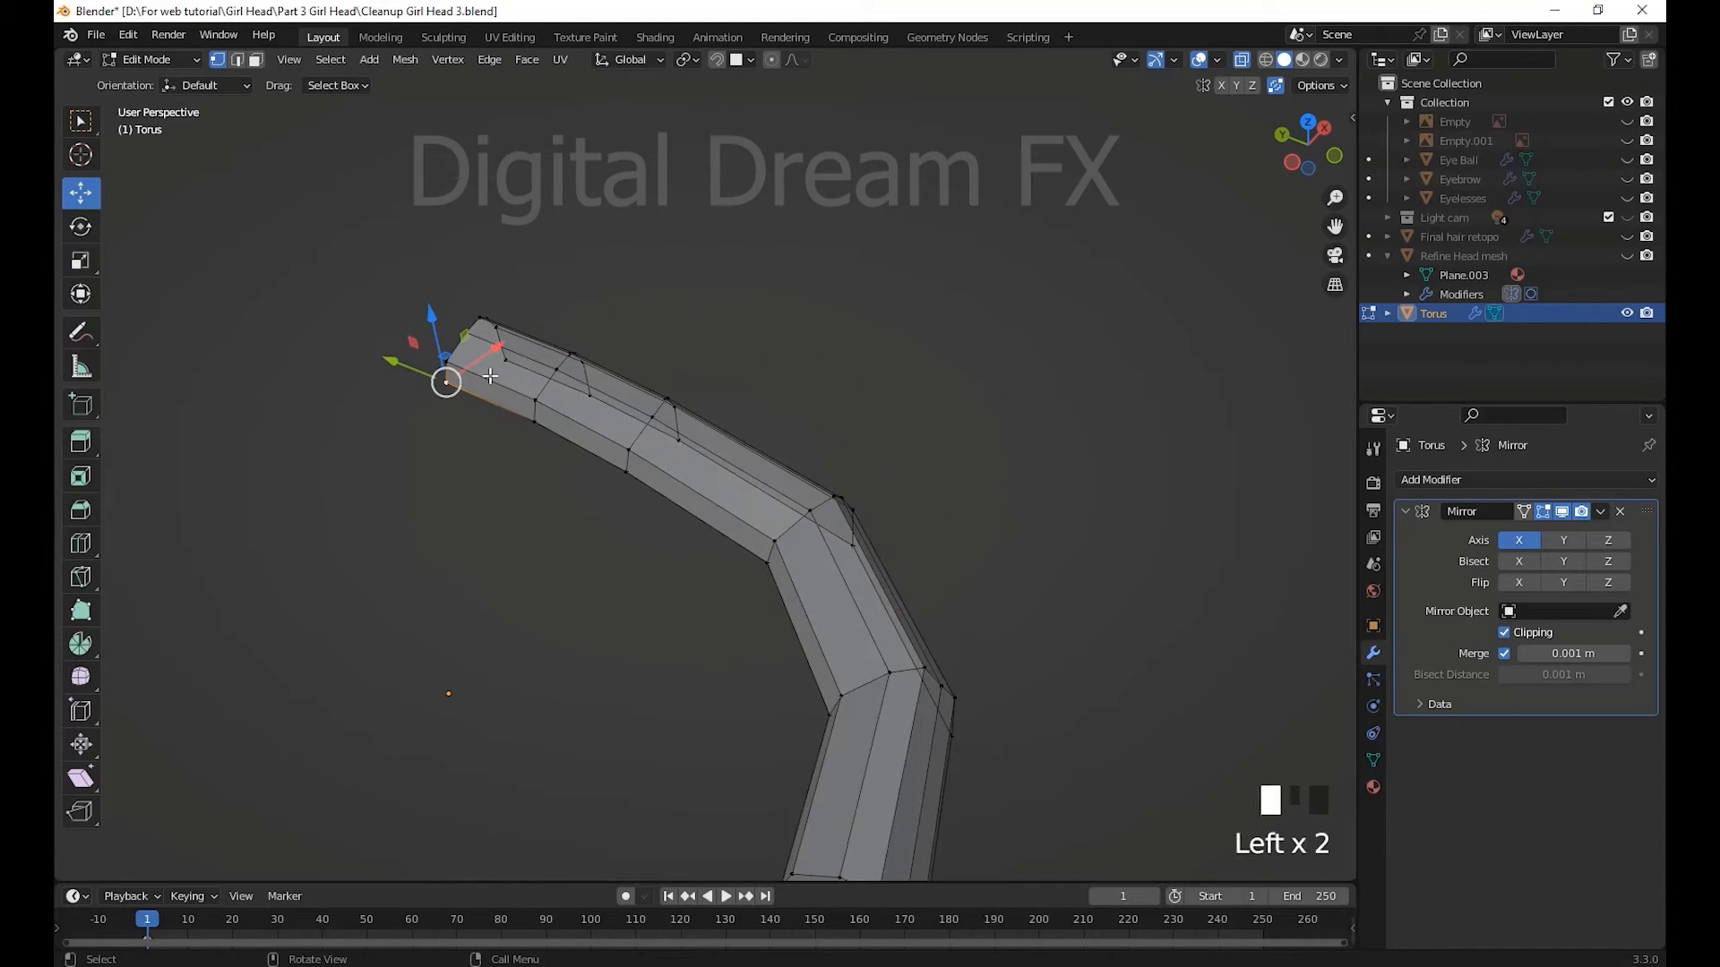
pyautogui.scroll(-2, 472, 374)
pyautogui.moveTo(575, 541); pyautogui.dragTo(691, 474, button='middle')
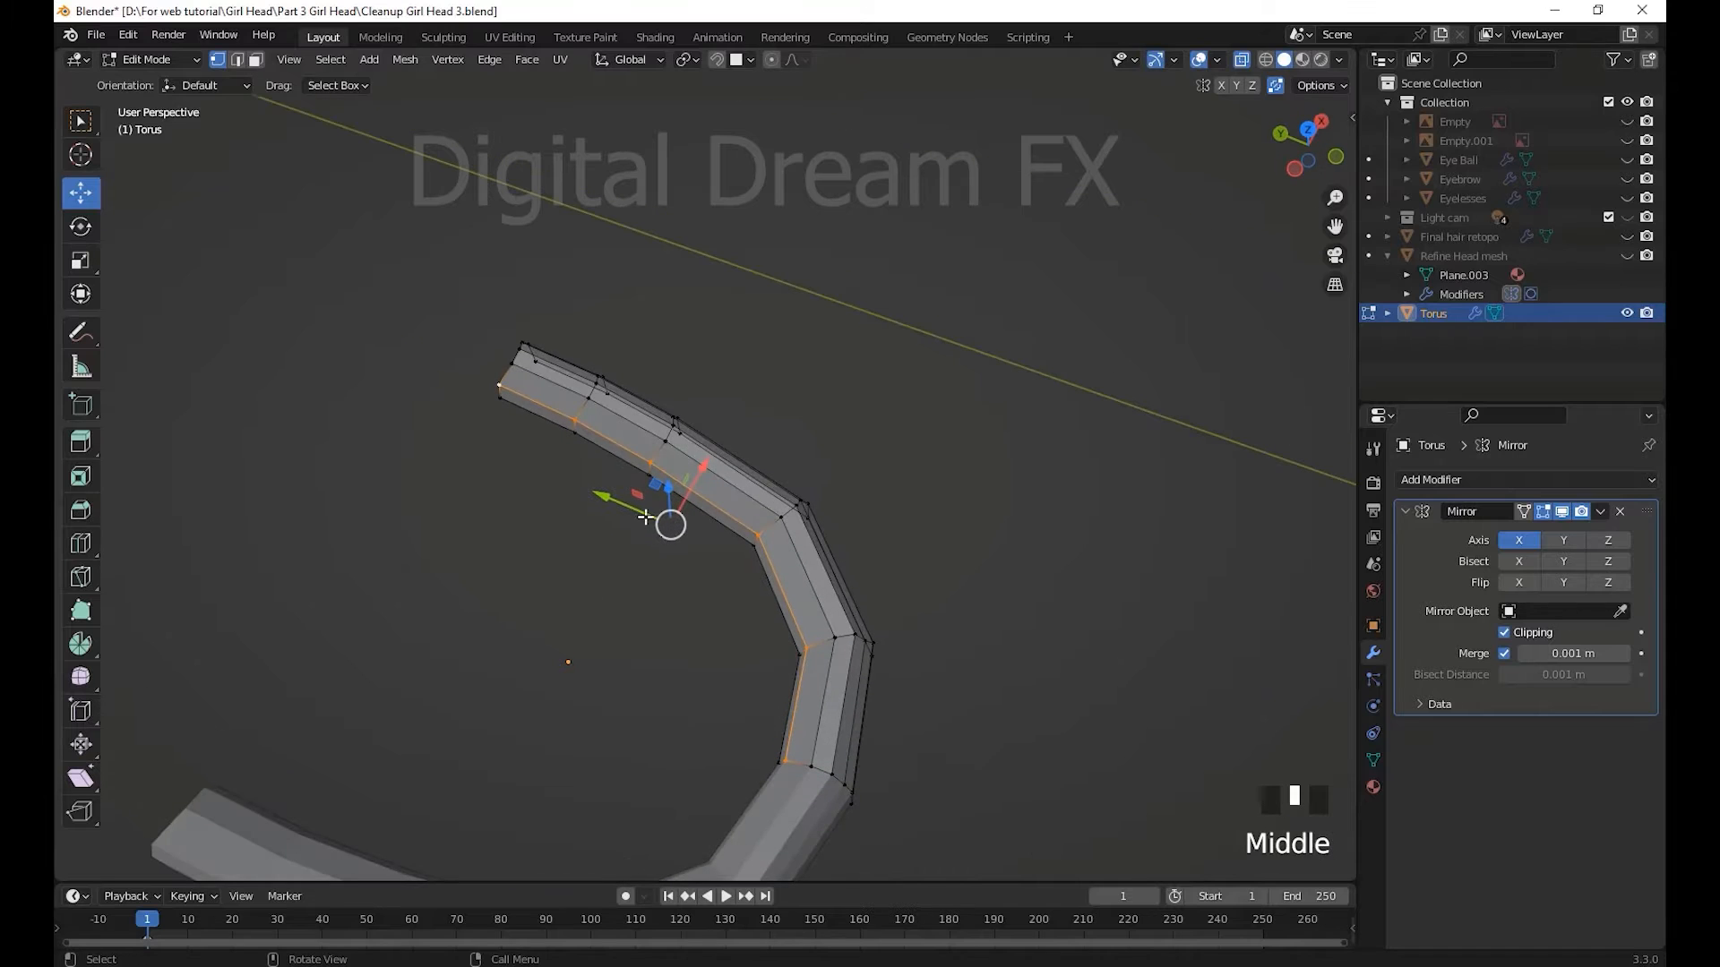
pyautogui.moveTo(691, 475); pyautogui.dragTo(707, 462)
pyautogui.moveTo(614, 487); pyautogui.dragTo(622, 500)
pyautogui.moveTo(622, 500); pyautogui.dragTo(788, 506, button='middle')
# - Add a Subdivision Surface modifier to the arch with viewport level 2
pyautogui.click(1605, 481)
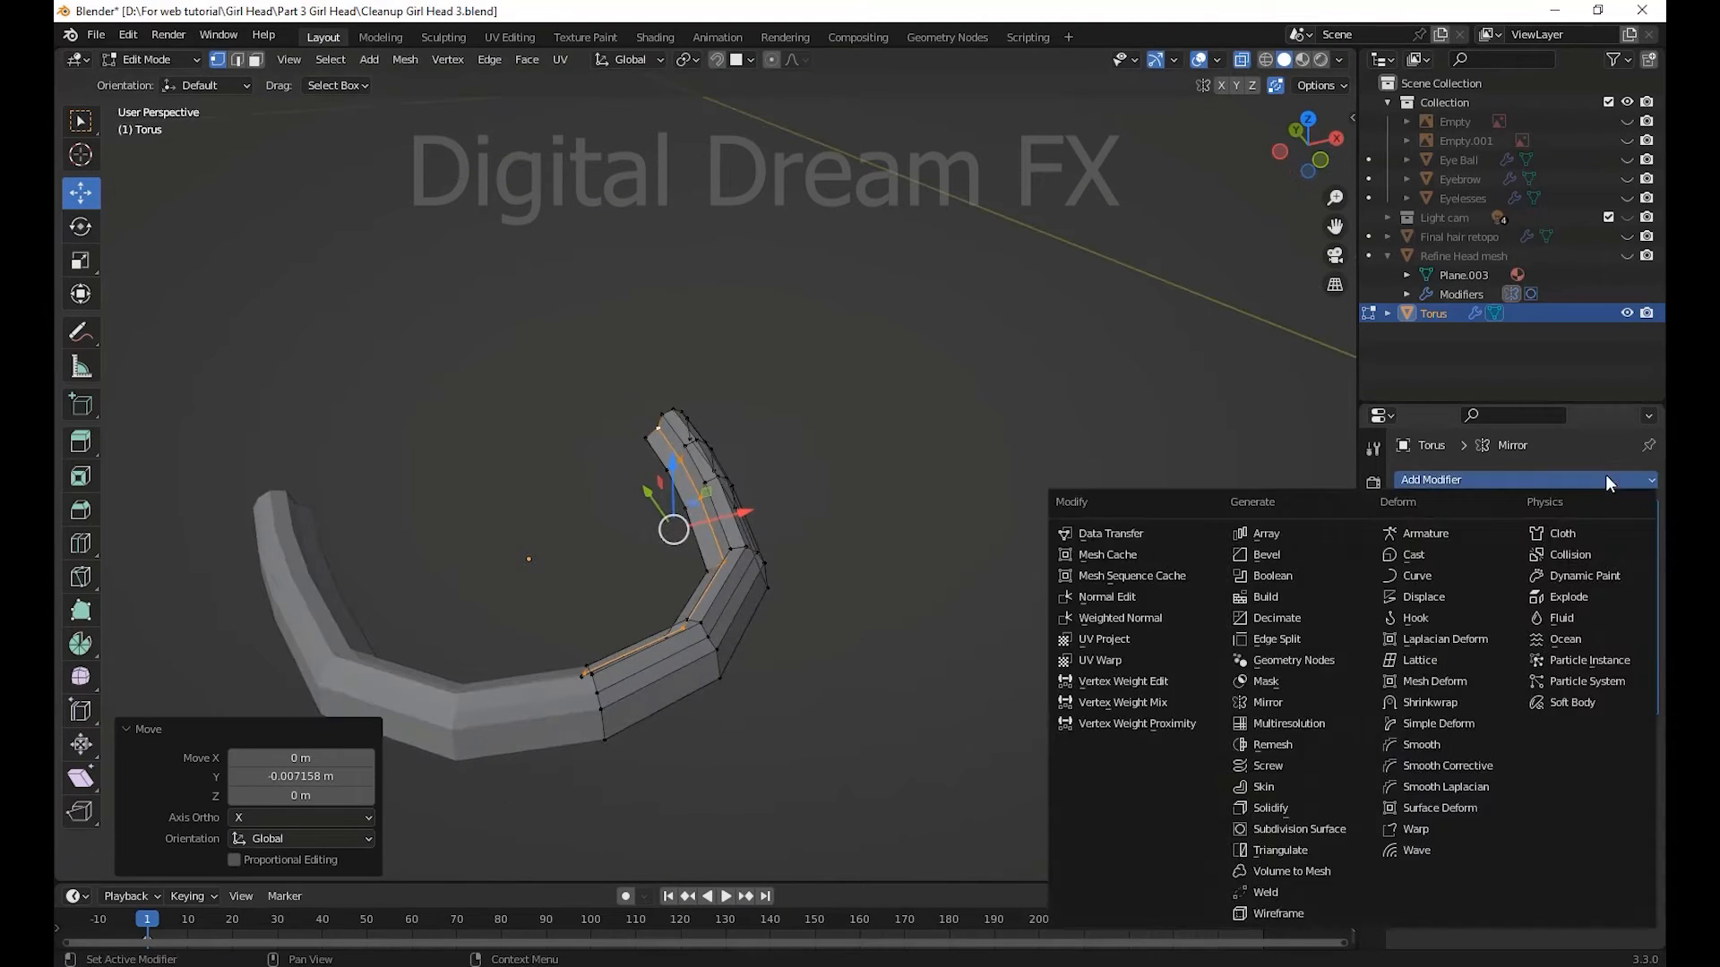
pyautogui.click(1297, 829)
pyautogui.moveTo(779, 690); pyautogui.dragTo(896, 573, button='middle')
pyautogui.click(1625, 782)
pyautogui.scroll(-2, 972, 636)
pyautogui.moveTo(971, 631); pyautogui.dragTo(1002, 656, button='middle')
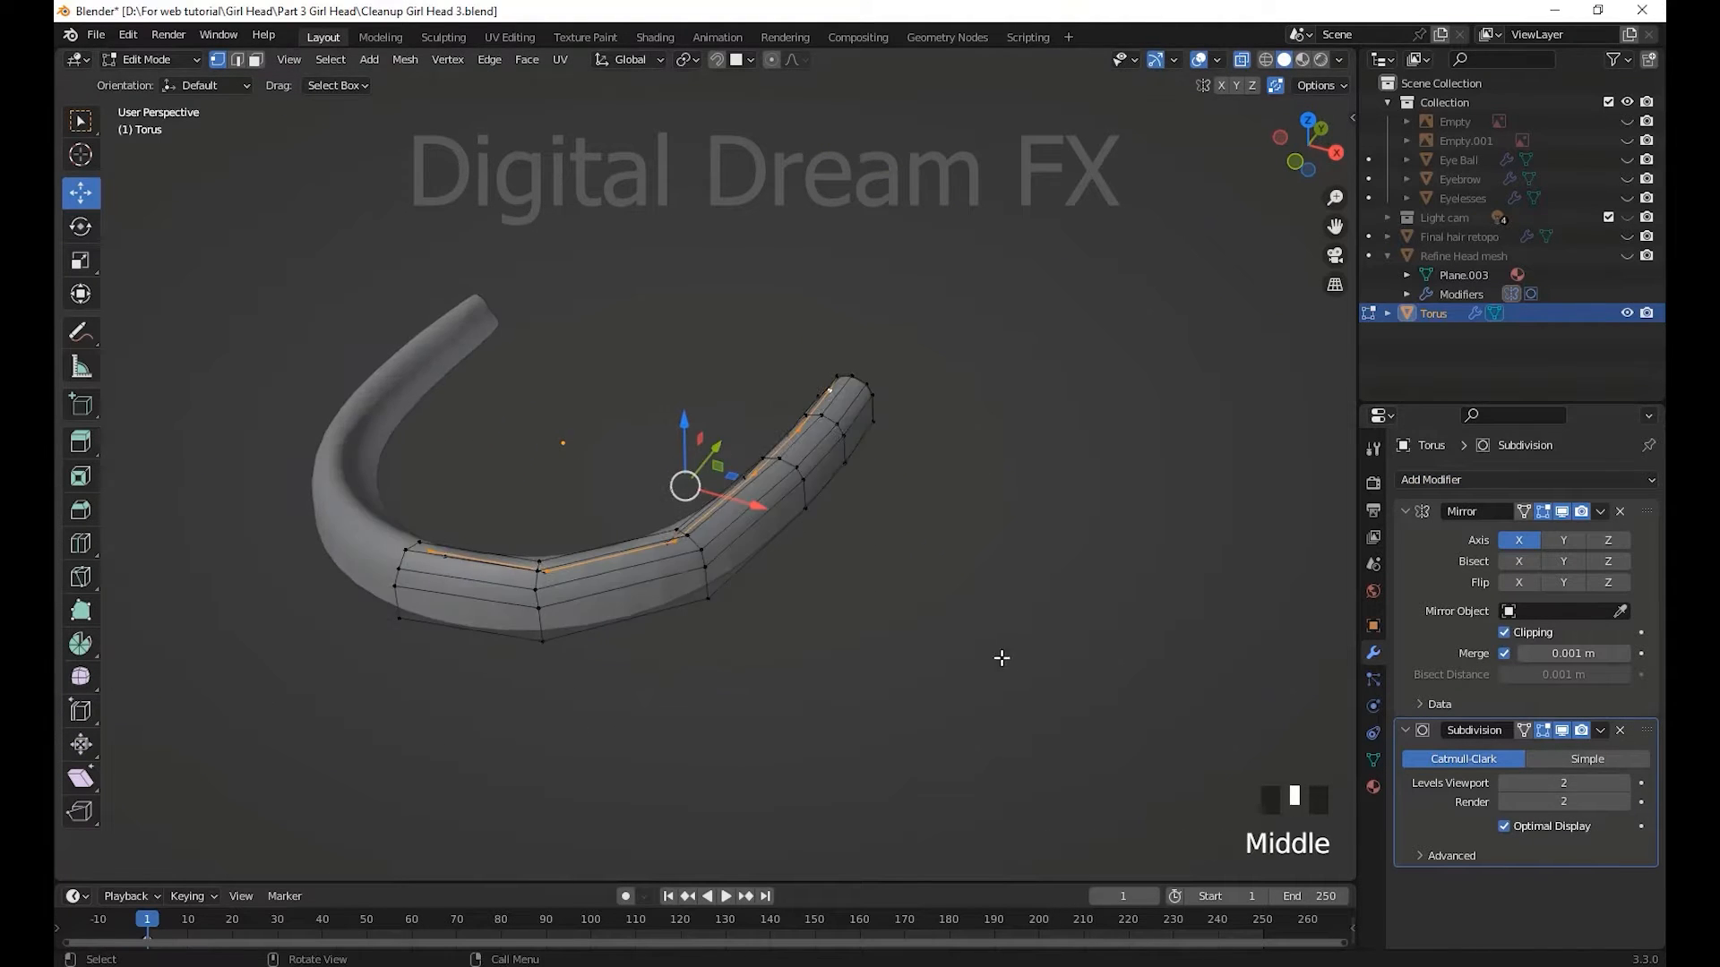
# - Return to Object Mode and shade the gum arch smooth
pyautogui.scroll(1, 896, 609)
pyautogui.keyDown('shift'); pyautogui.moveTo(881, 610); pyautogui.dragTo(1090, 475, button='middle'); pyautogui.keyUp('shift')
pyautogui.press('Tab')
pyautogui.rightClick(740, 499)
pyautogui.click(740, 504)
pyautogui.click(939, 566)
pyautogui.scroll(-4, 774, 440)
pyautogui.moveTo(735, 533); pyautogui.dragTo(650, 555, button='middle')
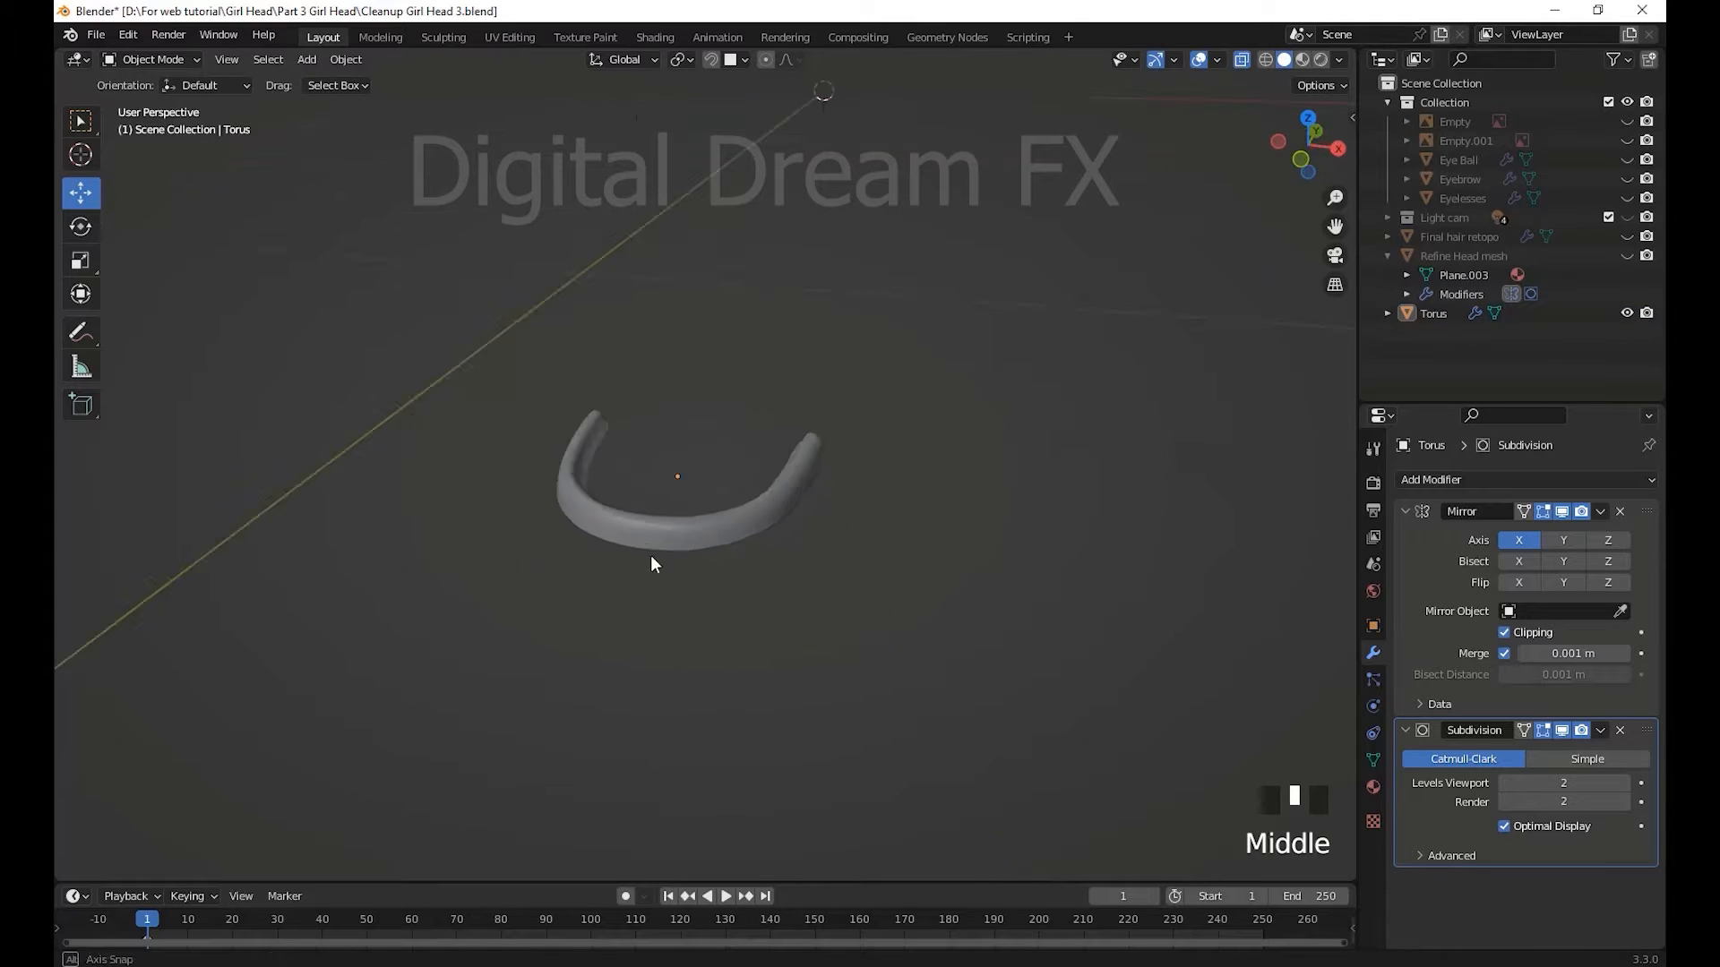
# - Reopen the arch for mesh editing and hide the Subdivision modifier in the viewport
pyautogui.scroll(4, 663, 557)
pyautogui.keyDown('shift'); pyautogui.moveTo(829, 540); pyautogui.dragTo(684, 685, button='middle'); pyautogui.keyUp('shift')
pyautogui.keyDown('shift'); pyautogui.scroll(-1, 774, 637); pyautogui.keyUp('shift')
pyautogui.click(605, 465)
pyautogui.press('Tab')
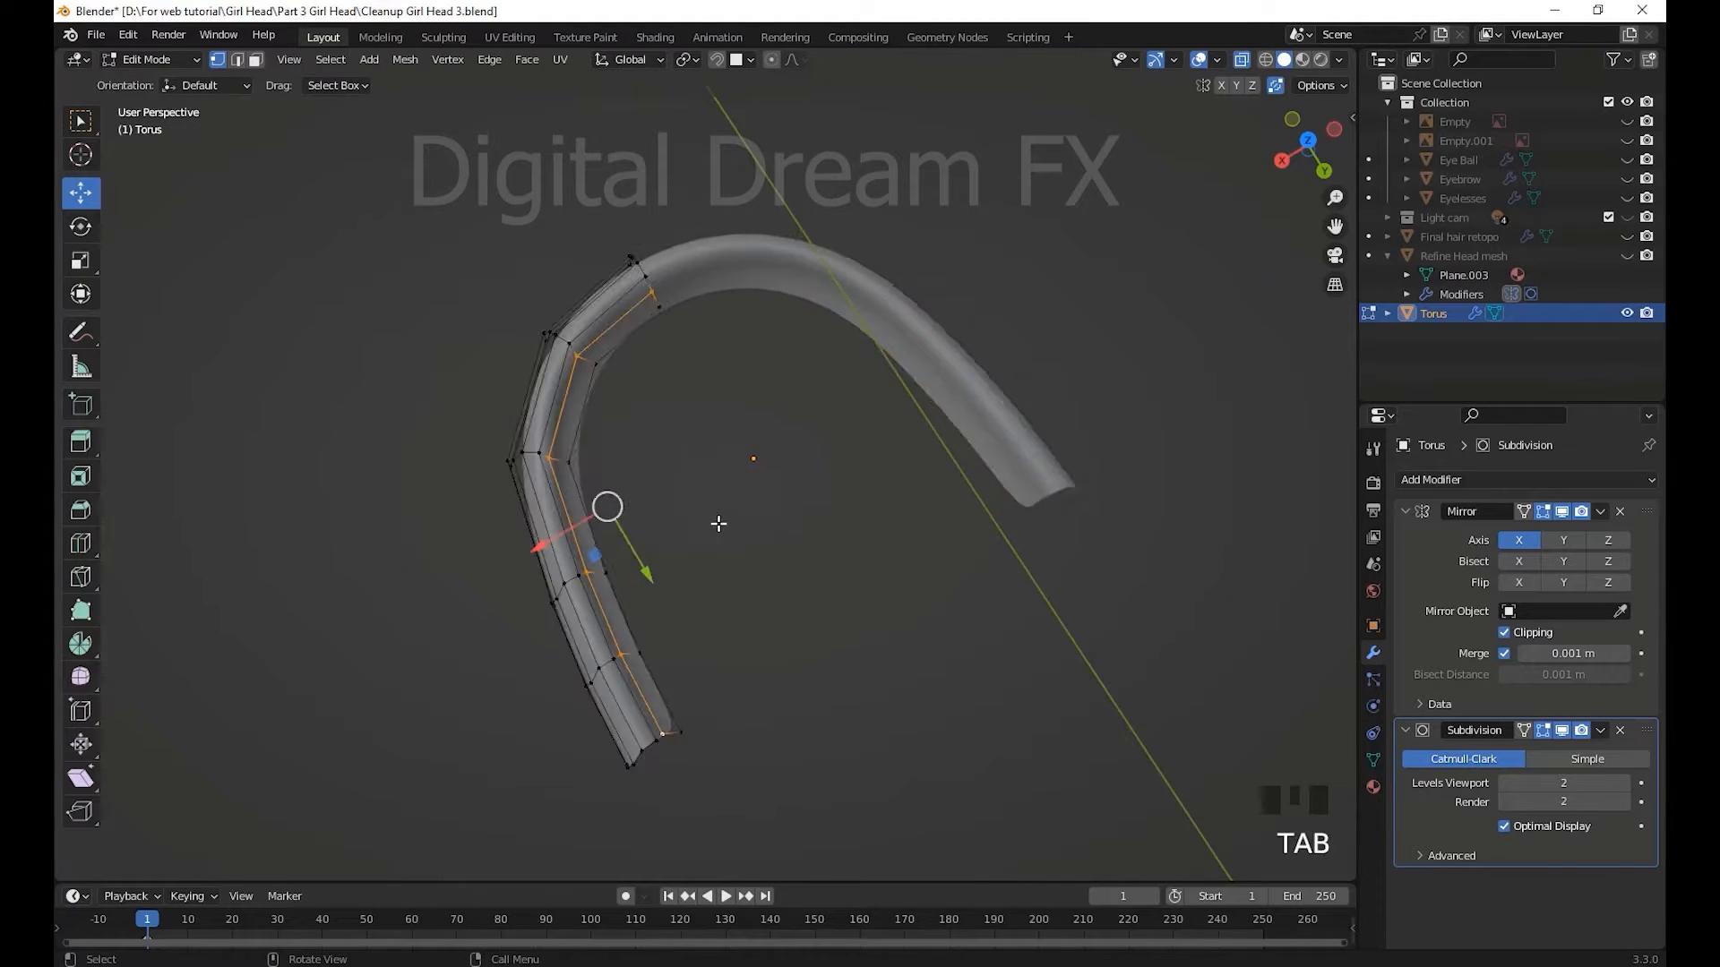
pyautogui.moveTo(717, 522); pyautogui.dragTo(750, 518, button='middle')
pyautogui.click(1566, 731)
pyautogui.moveTo(994, 627); pyautogui.dragTo(896, 605, button='middle')
pyautogui.moveTo(896, 605)
pyautogui.keyDown('shift'); pyautogui.mouseDown(button='middle')
pyautogui.moveTo(910, 630)
pyautogui.moveTo(894, 638)
pyautogui.mouseUp(button='middle'); pyautogui.keyUp('shift')
pyautogui.moveTo(894, 637); pyautogui.dragTo(951, 591, button='middle')
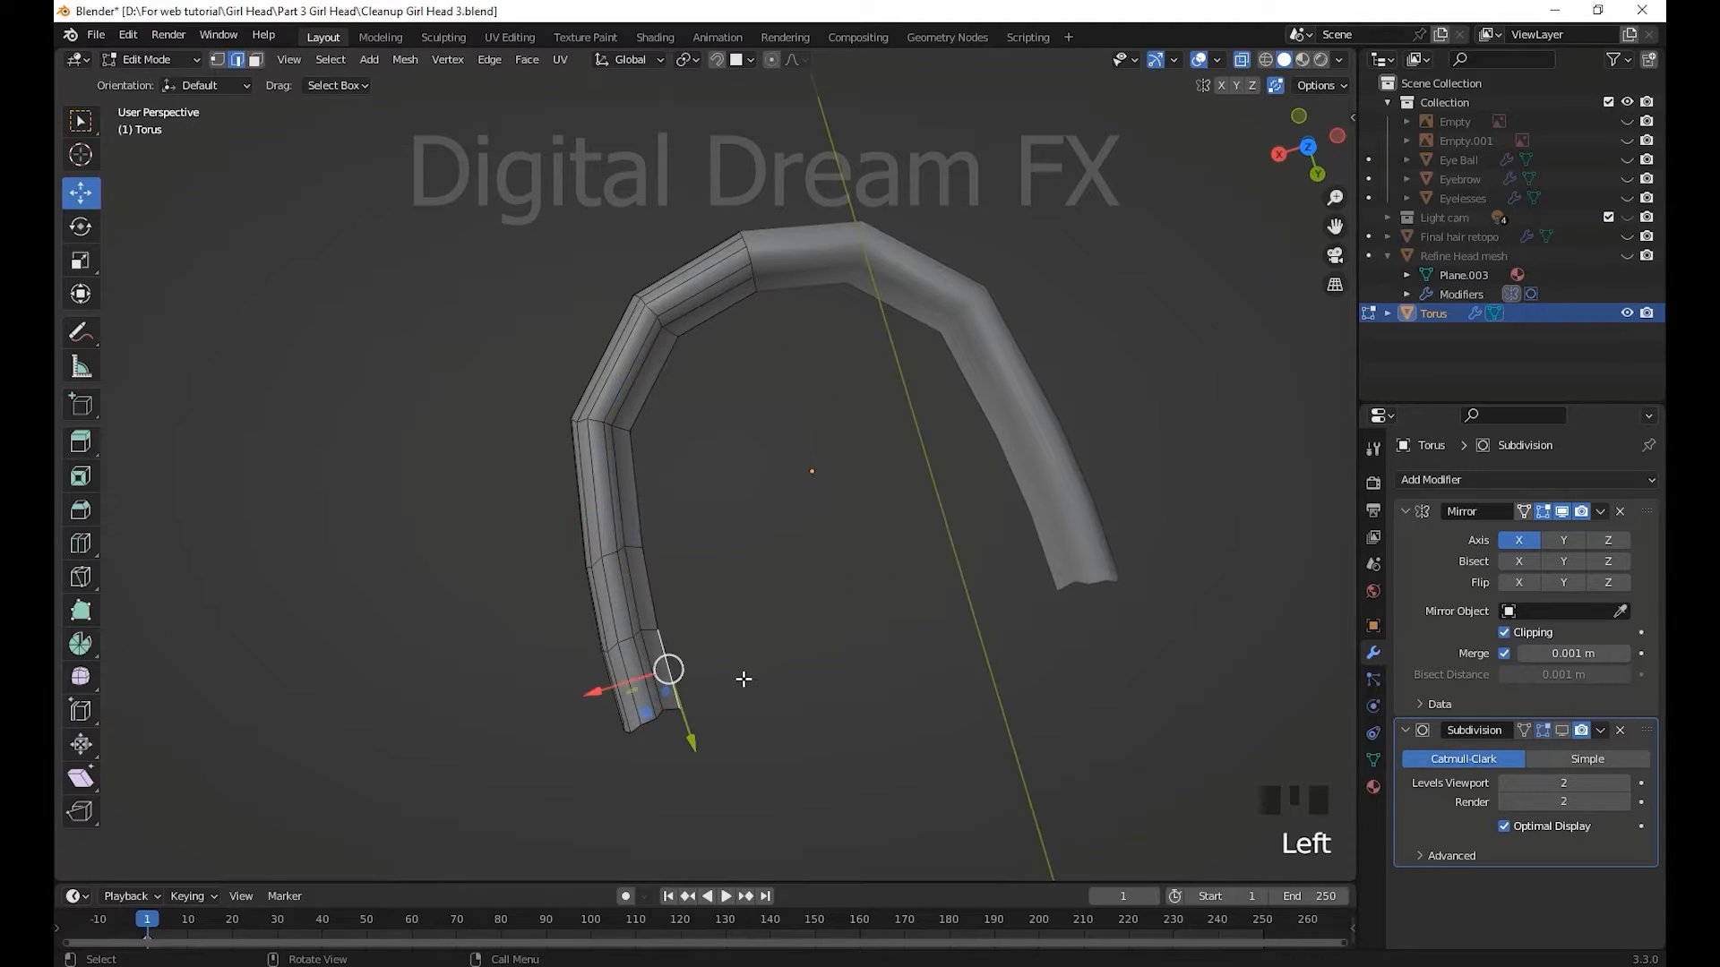
# - Extrude the rear inner edge of the arch to the mirror plane and lower the centre edge about 0.027 m
pyautogui.press('e')
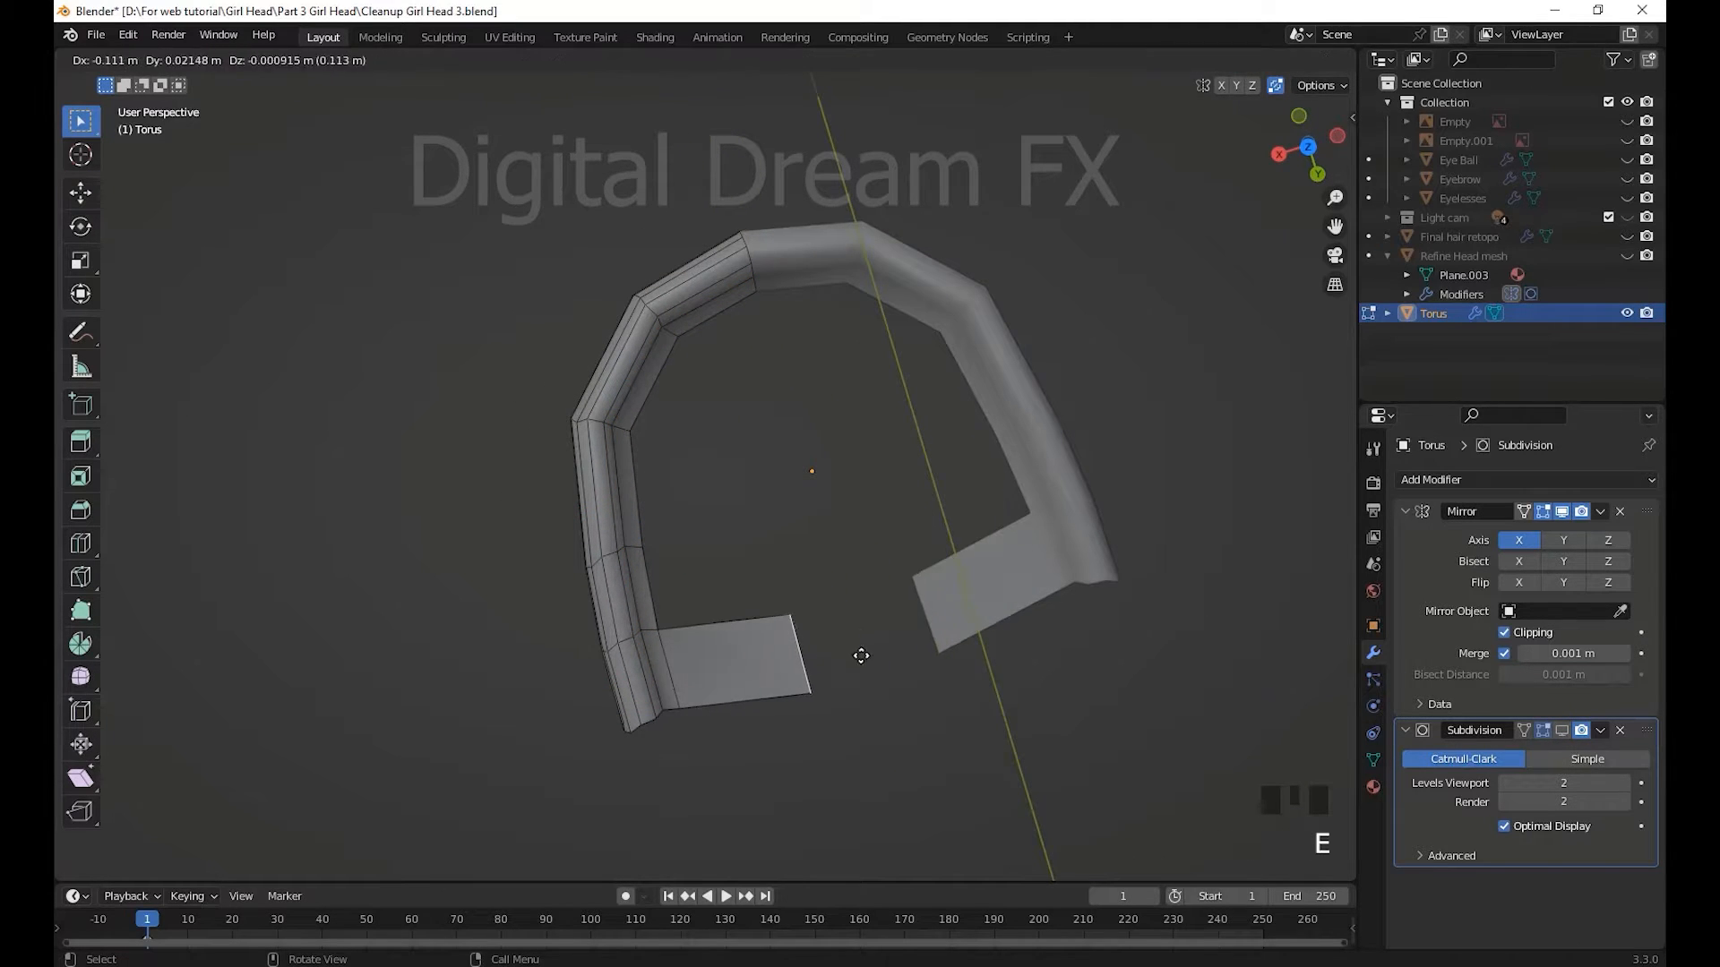
pyautogui.click(920, 625)
pyautogui.moveTo(921, 625); pyautogui.dragTo(761, 691, button='middle')
pyautogui.press('g')
pyautogui.click(857, 627)
pyautogui.keyDown('shift'); pyautogui.moveTo(761, 692); pyautogui.dragTo(787, 708, button='middle'); pyautogui.keyUp('shift')
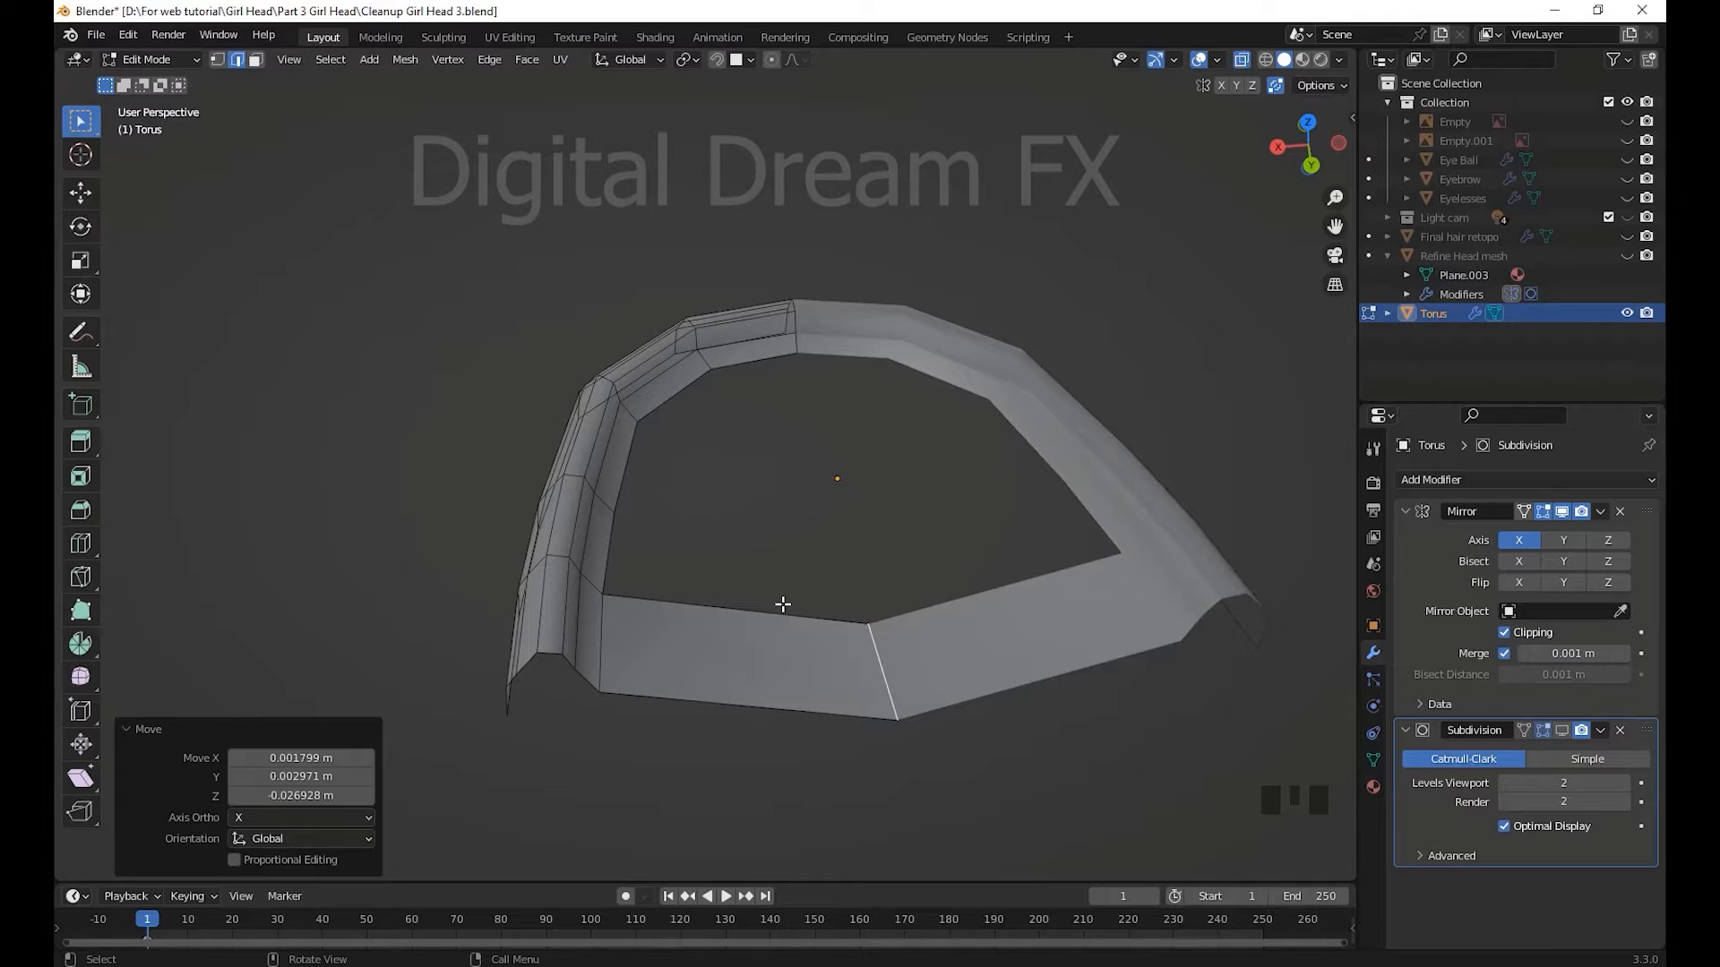
# - Add a loop cut across the new rear bridge near the centre and lower it about 0.006 m
pyautogui.hotkey('ctrl', 'r')
pyautogui.click(811, 635)
pyautogui.click(867, 657)
pyautogui.moveTo(867, 657); pyautogui.dragTo(783, 414, button='middle')
pyautogui.press('g')
pyautogui.click(822, 595)
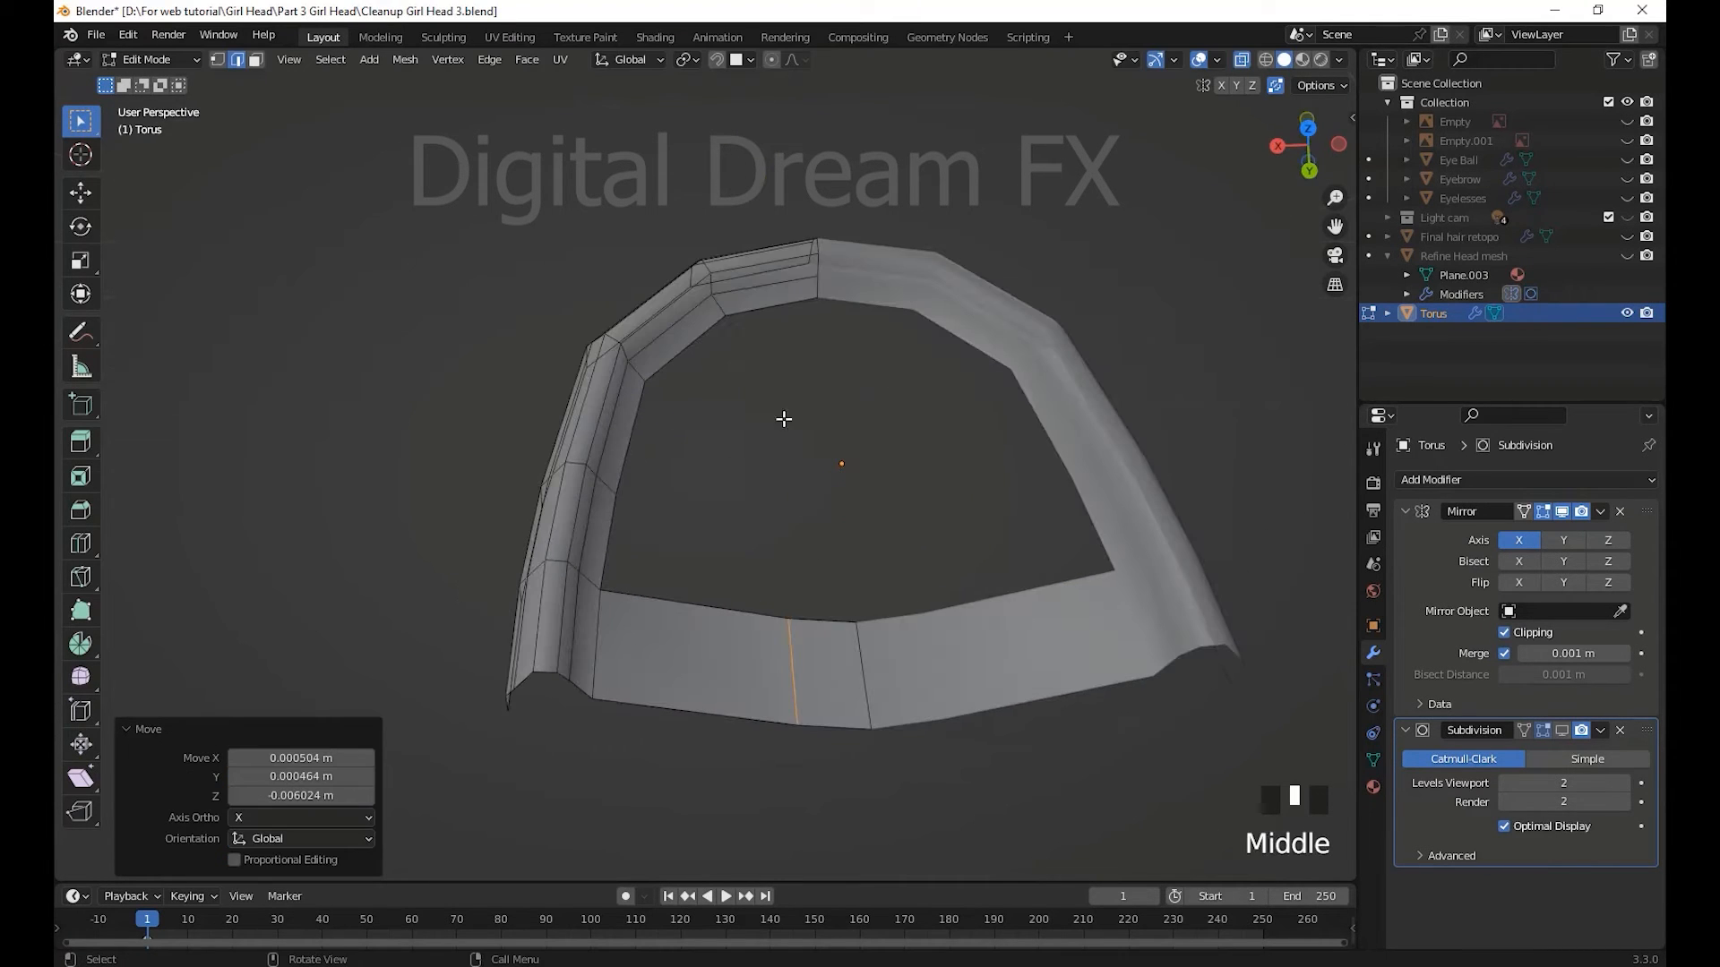
# - Fill a second row of palate faces and bridge the centre strip forward to the front of the arch
pyautogui.click(851, 620)
pyautogui.press('f')
pyautogui.keyDown('shift'); pyautogui.moveTo(851, 516); pyautogui.dragTo(633, 587, button='middle'); pyautogui.keyUp('shift')
pyautogui.click(842, 591)
pyautogui.click(825, 663)
pyautogui.click(633, 587)
pyautogui.press('f')
pyautogui.keyDown('shift'); pyautogui.moveTo(807, 599); pyautogui.dragTo(799, 645, button='middle'); pyautogui.keyUp('shift')
# - Add a loop cut across the palate's centre strip and fill a face between its rear section and the arch's side
pyautogui.hotkey('ctrl', 'r')
pyautogui.click(799, 456)
pyautogui.click(799, 443)
pyautogui.click(752, 516)
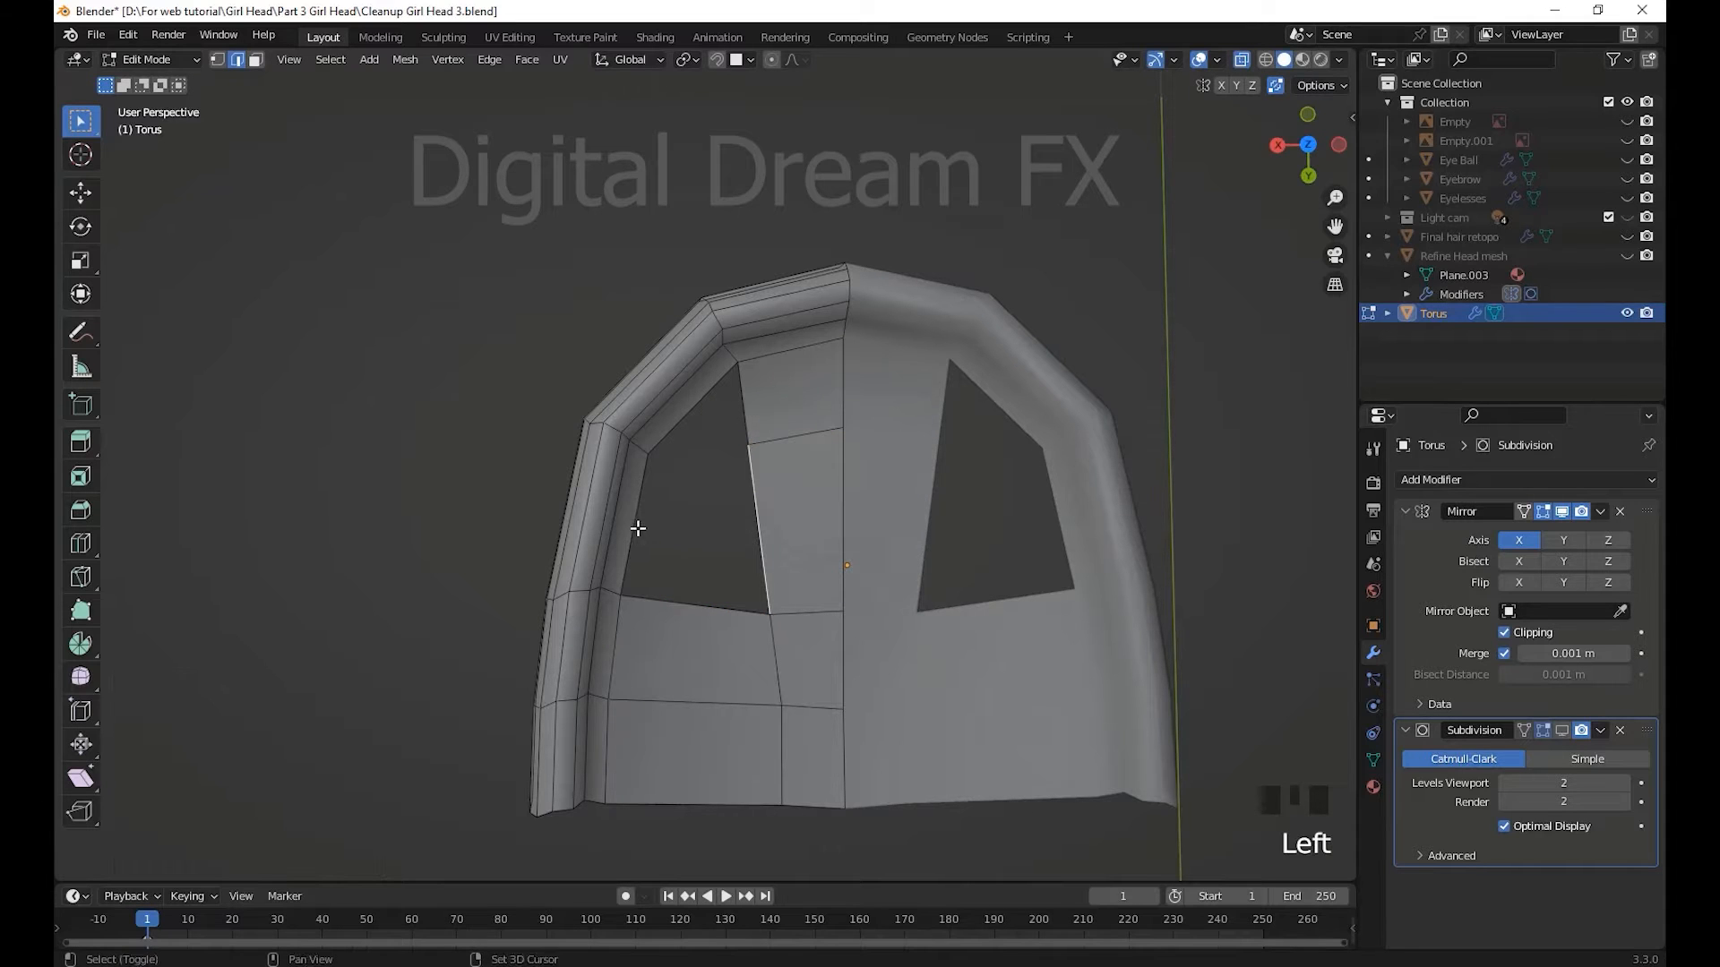
pyautogui.press('f')
pyautogui.moveTo(702, 533); pyautogui.dragTo(737, 538, button='middle')
pyautogui.moveTo(781, 428); pyautogui.dragTo(789, 502, button='middle')
pyautogui.keyDown('shift'); pyautogui.moveTo(788, 501); pyautogui.dragTo(801, 583, button='middle'); pyautogui.keyUp('shift')
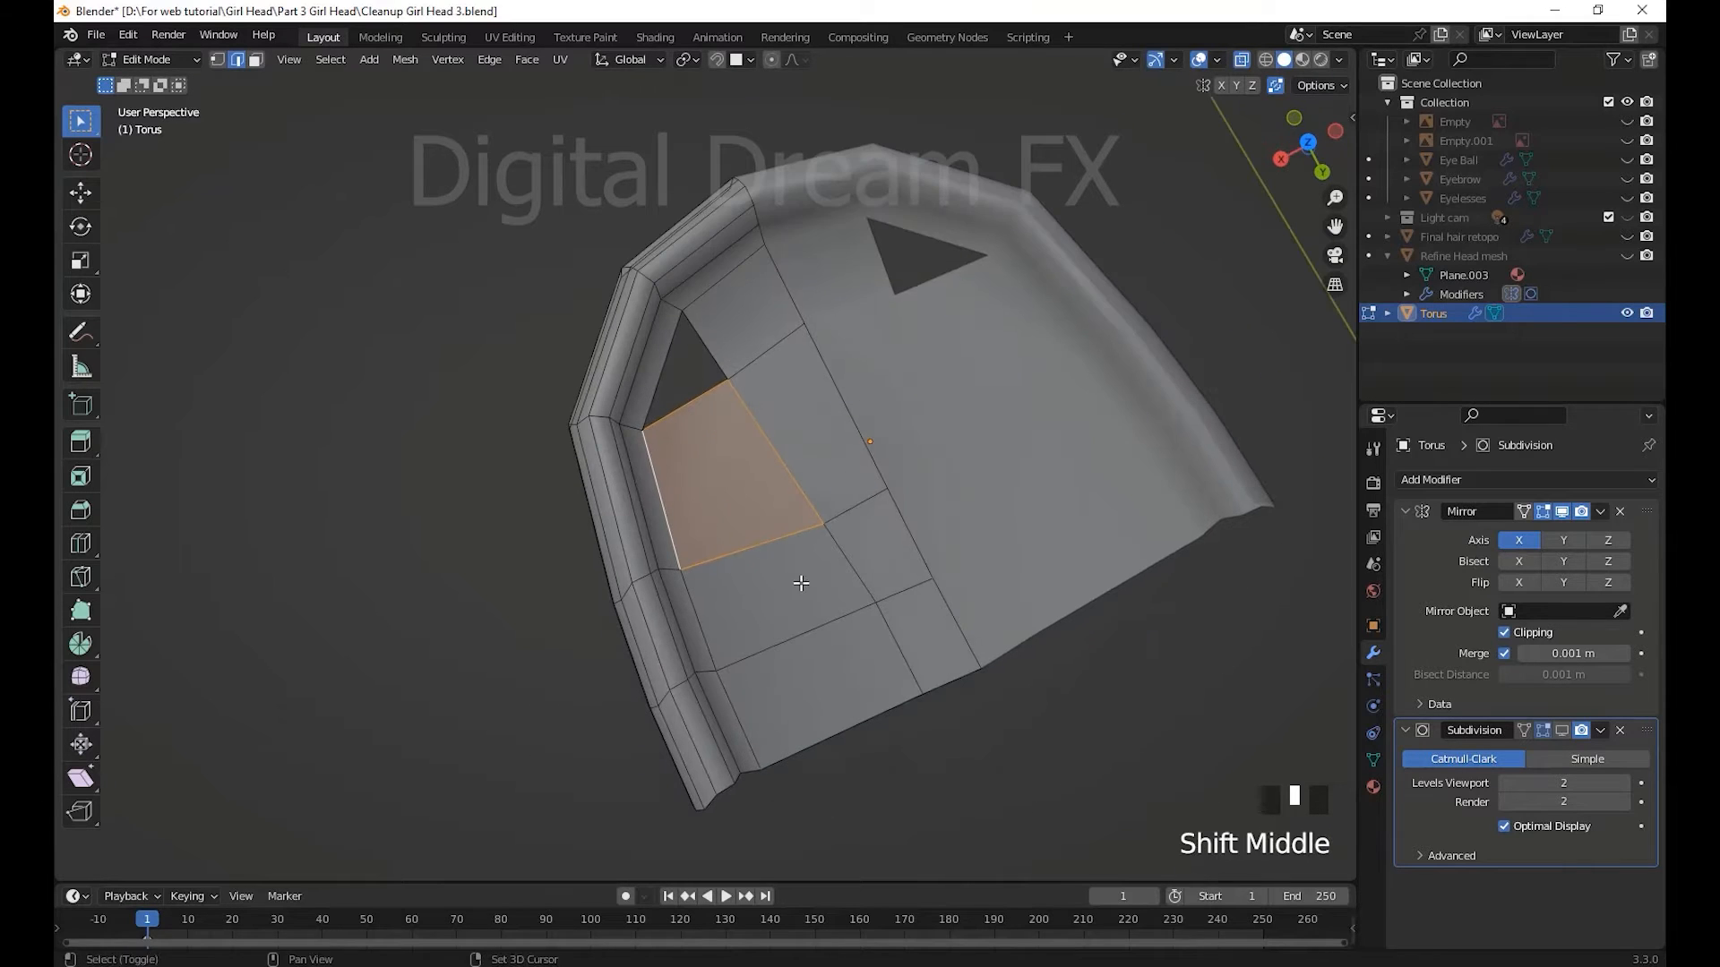
# - Cut a lengthwise loop through the palate's side faces and fill the remaining hole near the front
pyautogui.click(807, 694)
pyautogui.moveTo(808, 694); pyautogui.dragTo(704, 401, button='middle')
pyautogui.click(704, 398)
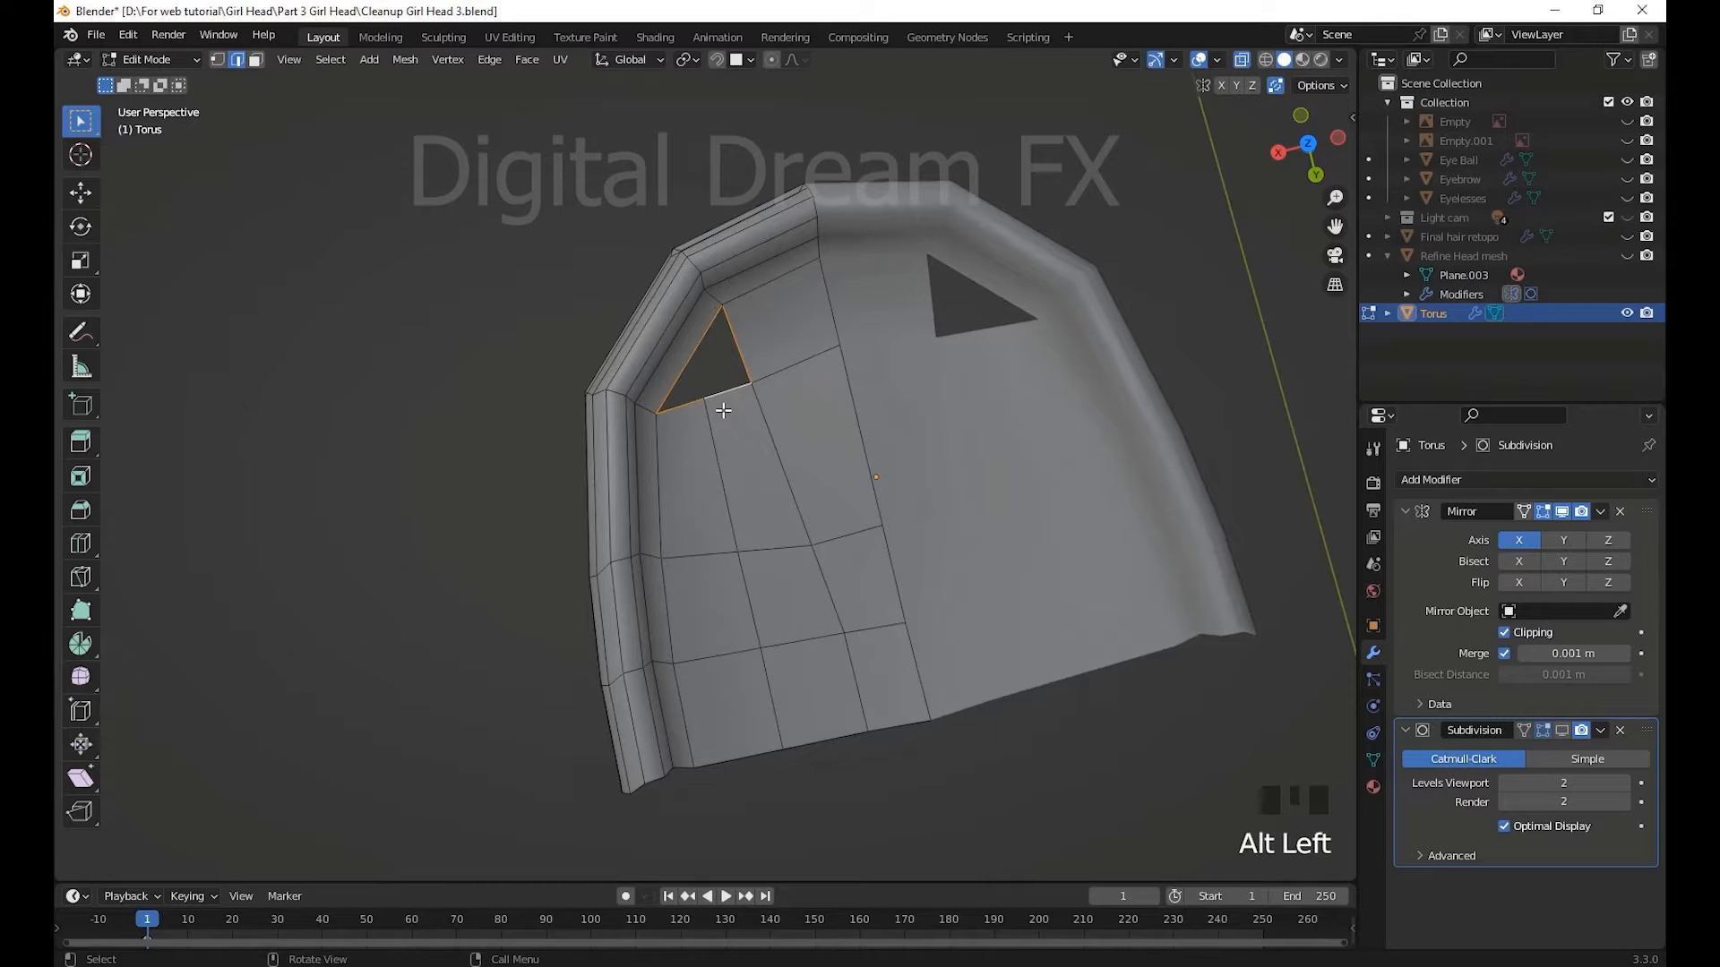
pyautogui.press('f')
pyautogui.scroll(-2, 760, 519)
pyautogui.scroll(3, 760, 518)
pyautogui.keyDown('shift'); pyautogui.moveTo(760, 502); pyautogui.dragTo(644, 596, button='middle'); pyautogui.keyUp('shift')
pyautogui.keyDown('shift'); pyautogui.moveTo(645, 595); pyautogui.dragTo(853, 648, button='middle'); pyautogui.keyUp('shift')
# - Select the front row of inner palate vertices and lower it about 0.0227 m along Z
pyautogui.click(1063, 389)
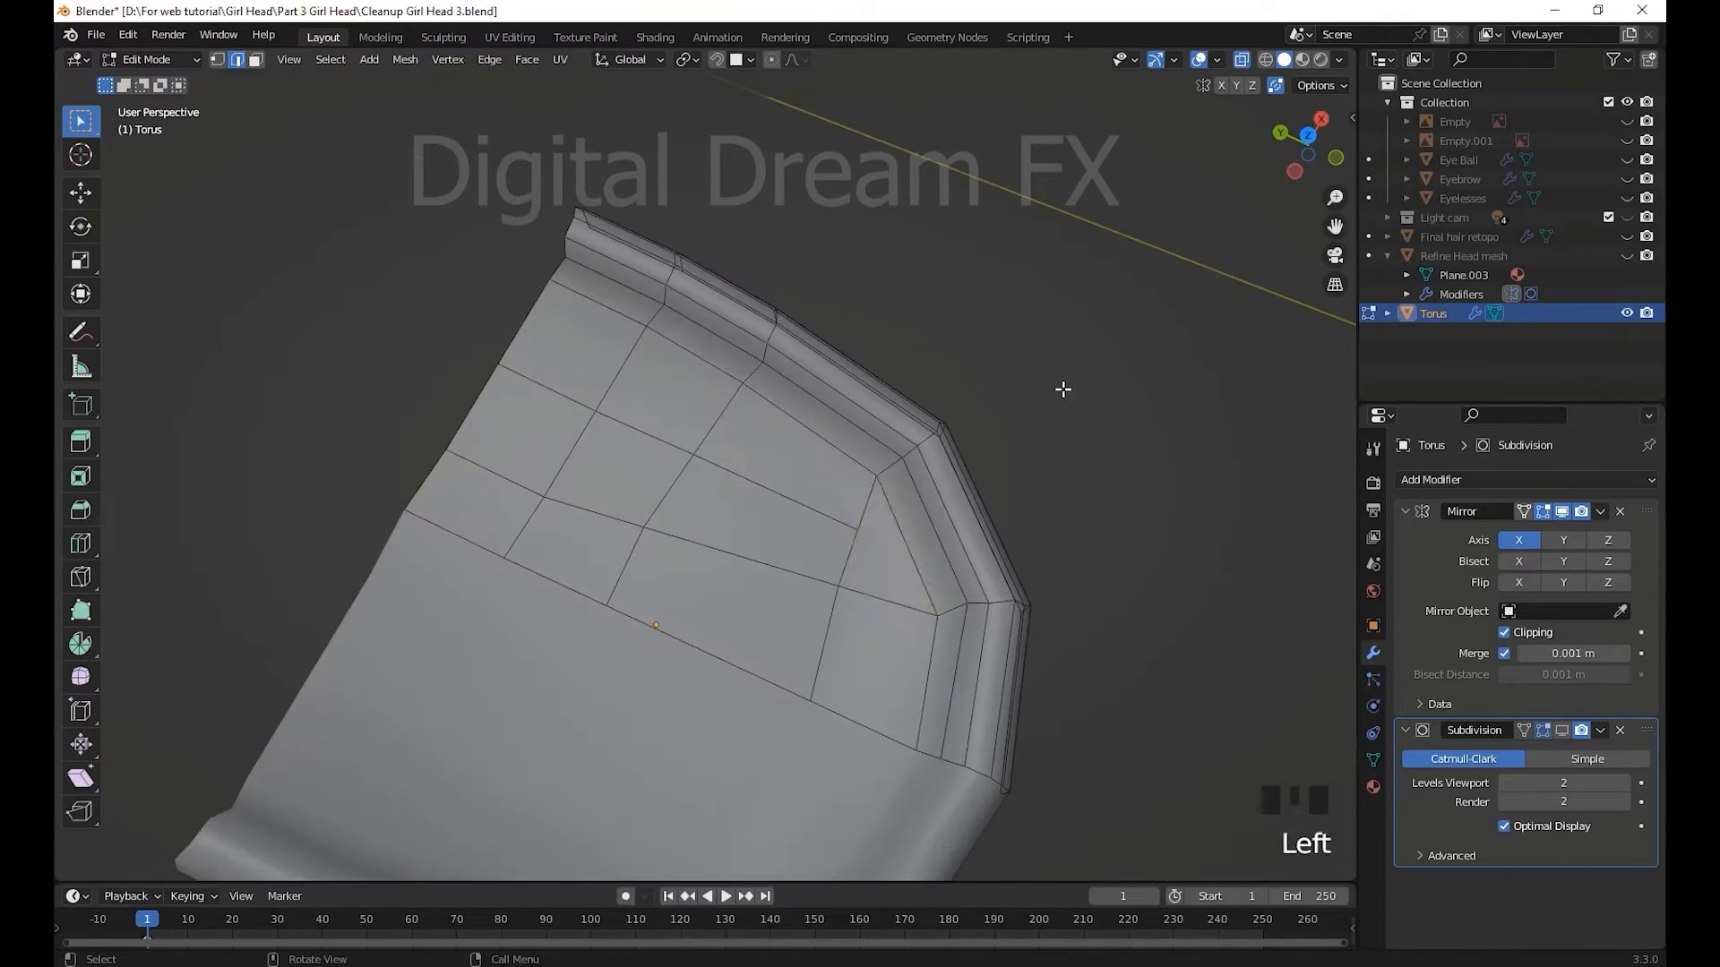
pyautogui.moveTo(1063, 390); pyautogui.dragTo(981, 585, button='middle')
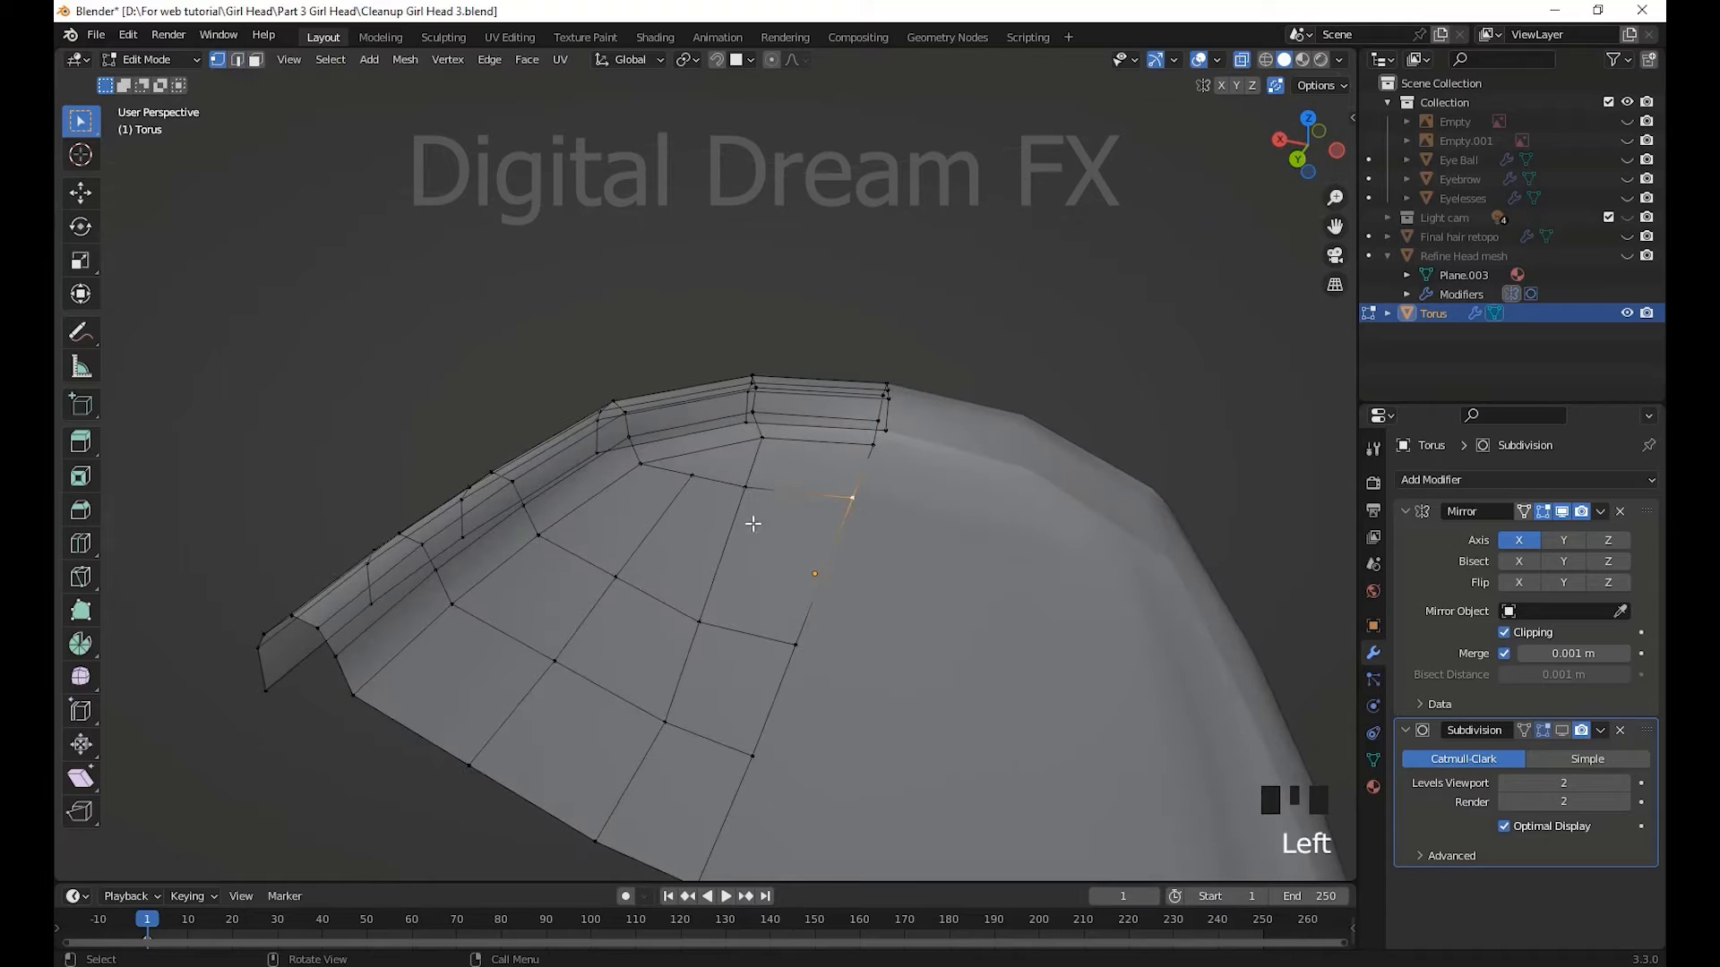
pyautogui.moveTo(825, 595); pyautogui.dragTo(875, 576, button='middle')
pyautogui.press('g')
pyautogui.click(825, 621)
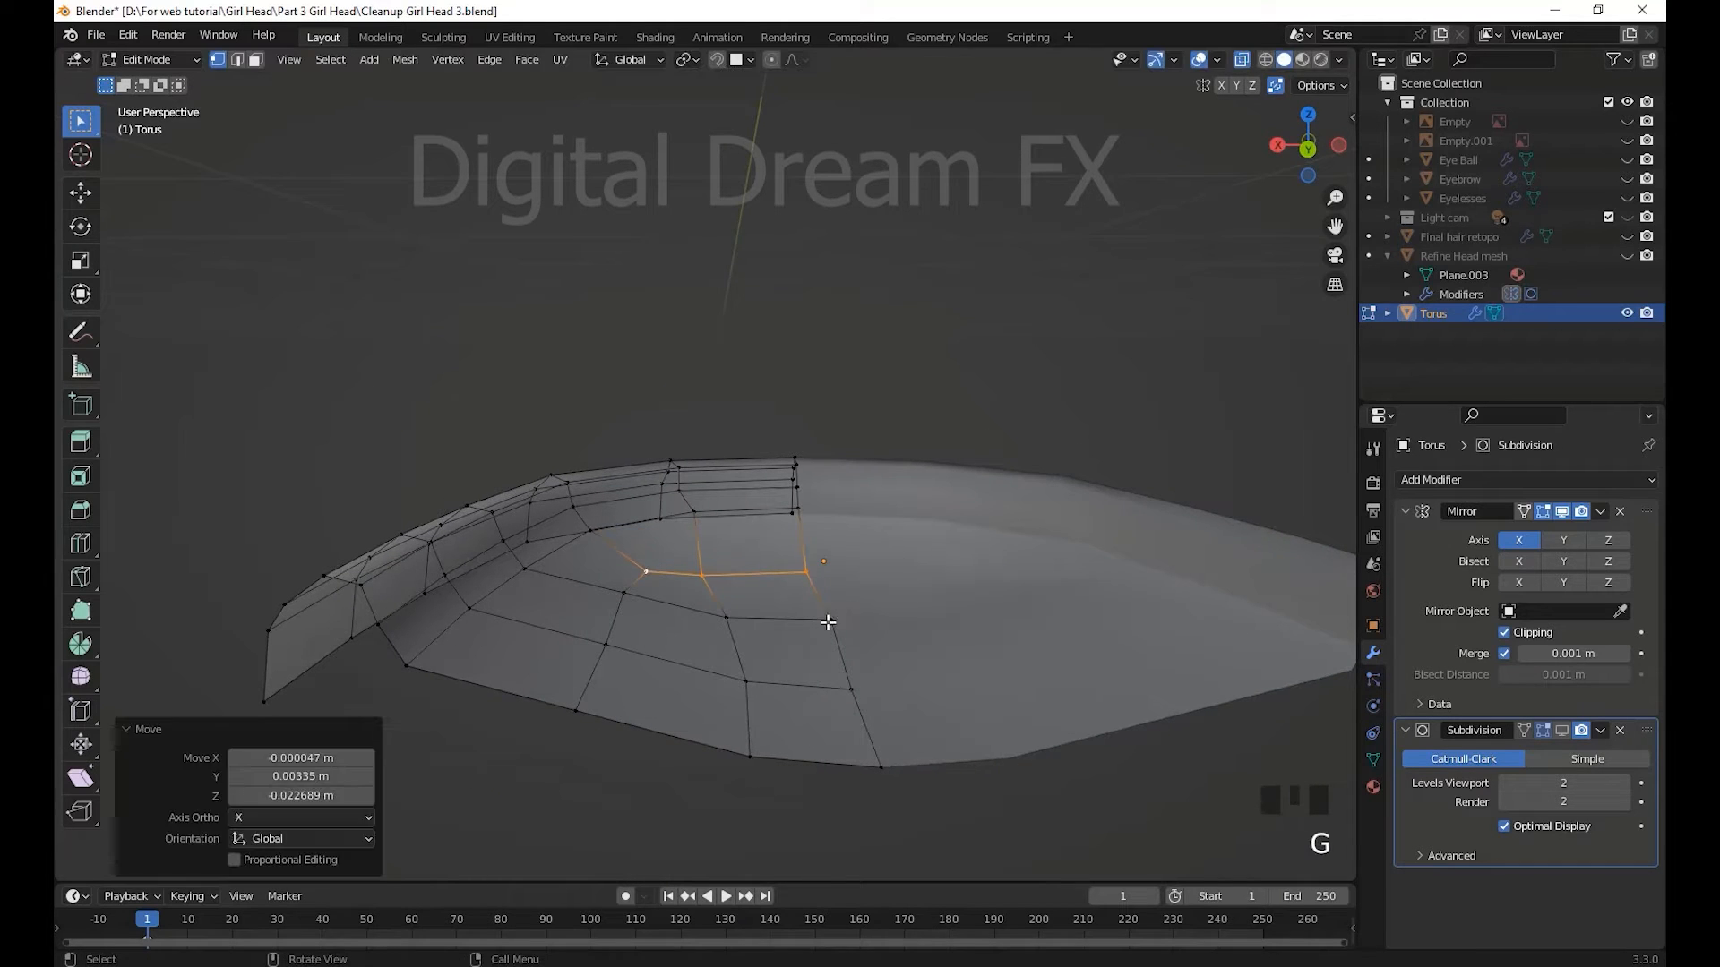
# - Reposition the next palate vertices and the two rearmost vertex rows to shape the palate's curve
pyautogui.keyDown('shift'); pyautogui.click(719, 622); pyautogui.keyUp('shift')
pyautogui.press('g')
pyautogui.click(781, 613)
pyautogui.moveTo(957, 763)
pyautogui.mouseDown(button='middle')
pyautogui.moveTo(929, 791)
pyautogui.moveTo(940, 776)
pyautogui.mouseUp(button='middle')
pyautogui.keyDown('shift'); pyautogui.moveTo(940, 775); pyautogui.dragTo(962, 707, button='middle'); pyautogui.keyUp('shift')
pyautogui.moveTo(955, 802); pyautogui.dragTo(542, 569)
pyautogui.press('g')
pyautogui.click(743, 618)
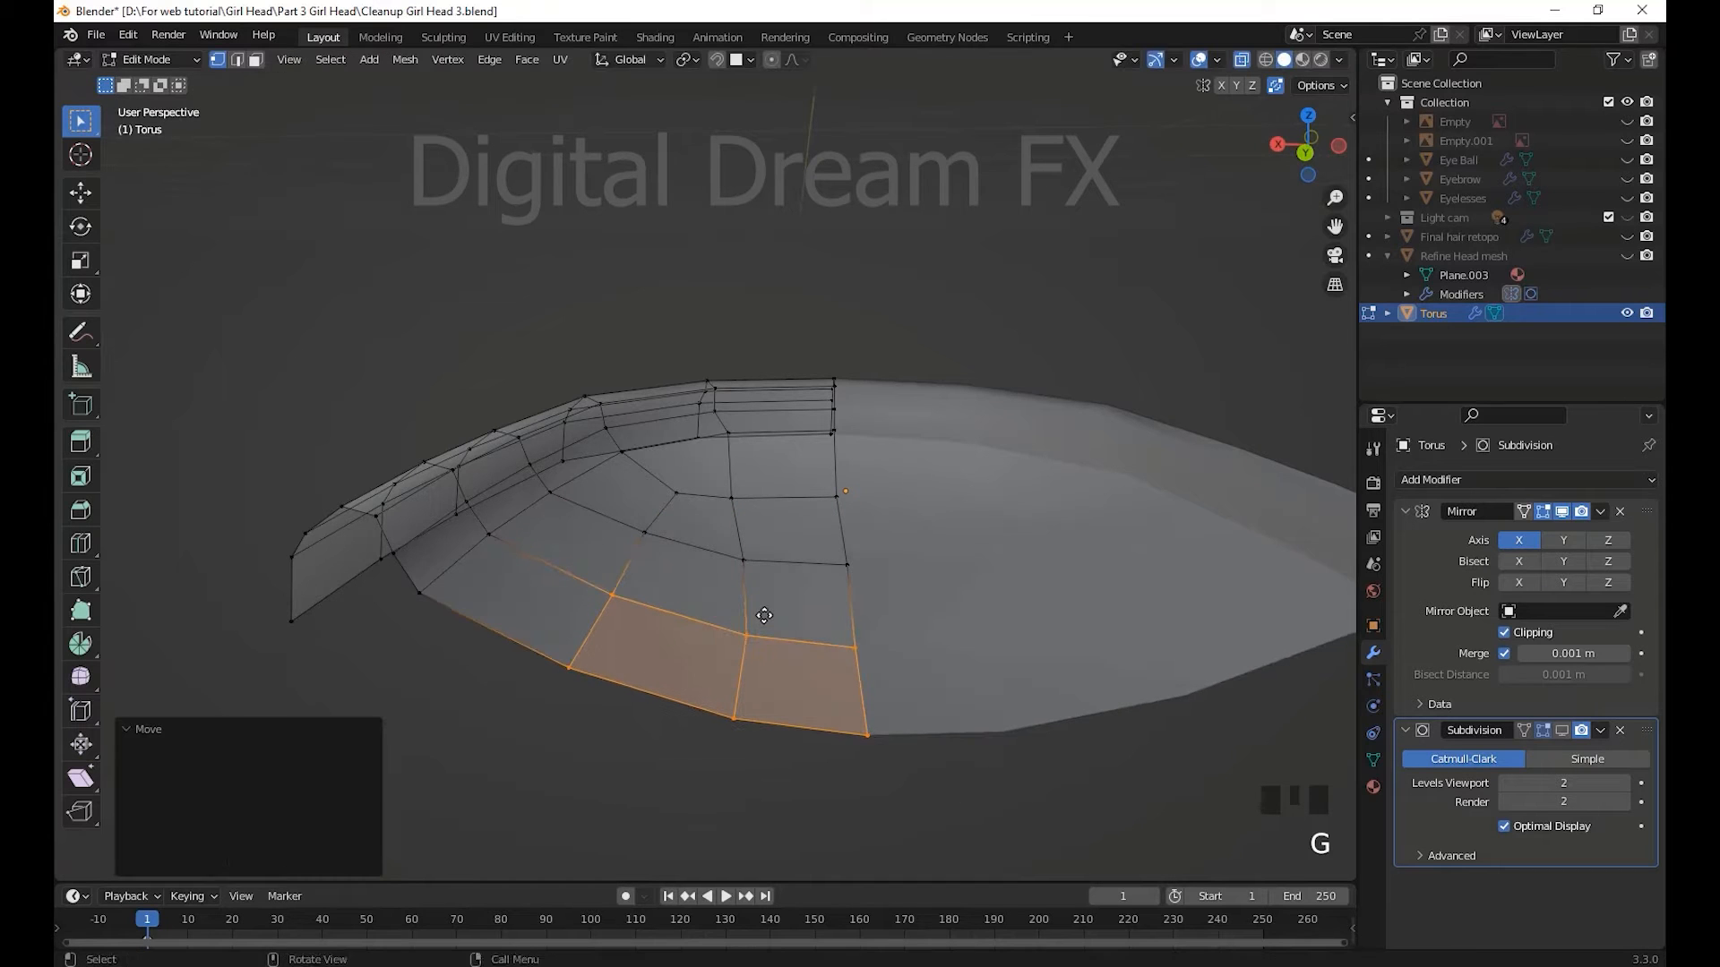
# - Select the three vertices of the palate's middle row and raise them about 0.0086 m along Z
pyautogui.moveTo(744, 618); pyautogui.dragTo(761, 532, button='middle')
pyautogui.click(766, 516)
pyautogui.keyDown('shift'); pyautogui.click(687, 503); pyautogui.keyUp('shift')
pyautogui.keyDown('shift'); pyautogui.click(616, 491); pyautogui.keyUp('shift')
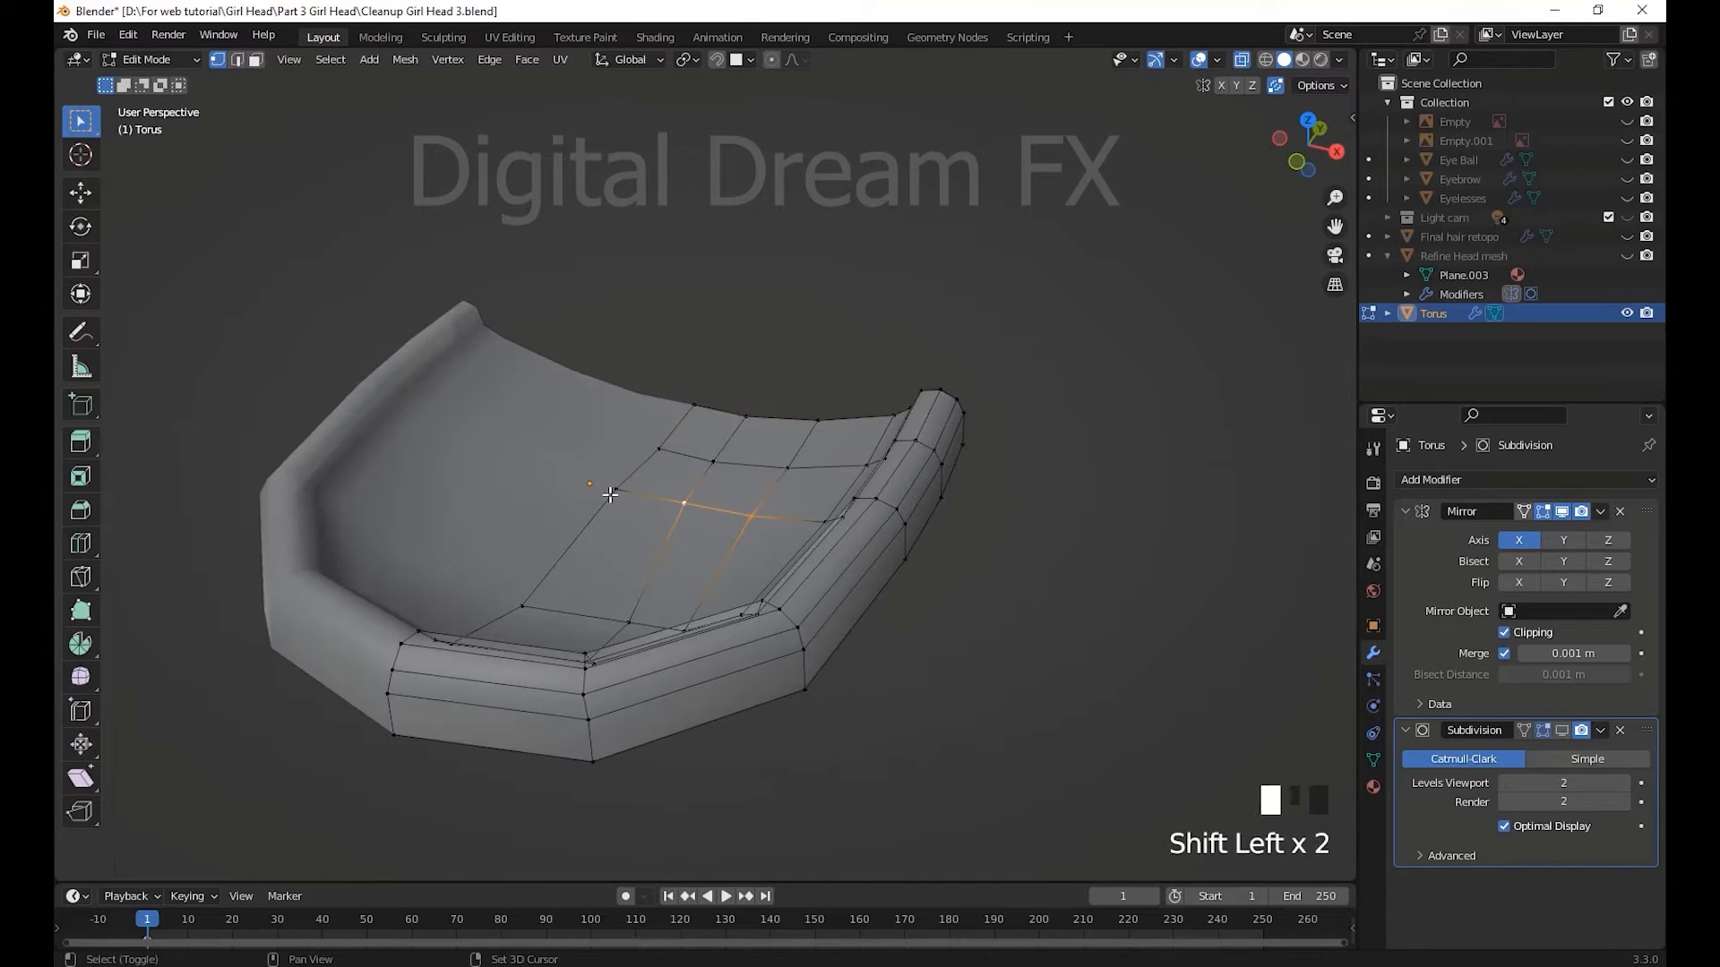
pyautogui.moveTo(616, 491); pyautogui.dragTo(951, 677, button='middle')
pyautogui.press('g')
pyautogui.click(905, 568)
pyautogui.press('f')
pyautogui.press('g')
pyautogui.click(864, 583)
pyautogui.keyDown('shift'); pyautogui.moveTo(951, 677); pyautogui.dragTo(1017, 634, button='middle'); pyautogui.keyUp('shift')
pyautogui.moveTo(1017, 634); pyautogui.dragTo(1107, 579, button='middle')
pyautogui.moveTo(1107, 579)
pyautogui.keyDown('shift'); pyautogui.mouseDown(button='middle')
pyautogui.moveTo(1109, 606)
pyautogui.moveTo(1085, 602)
pyautogui.mouseUp(button='middle'); pyautogui.keyUp('shift')
pyautogui.keyDown('shift'); pyautogui.moveTo(1085, 602); pyautogui.dragTo(1090, 589, button='middle'); pyautogui.keyUp('shift')
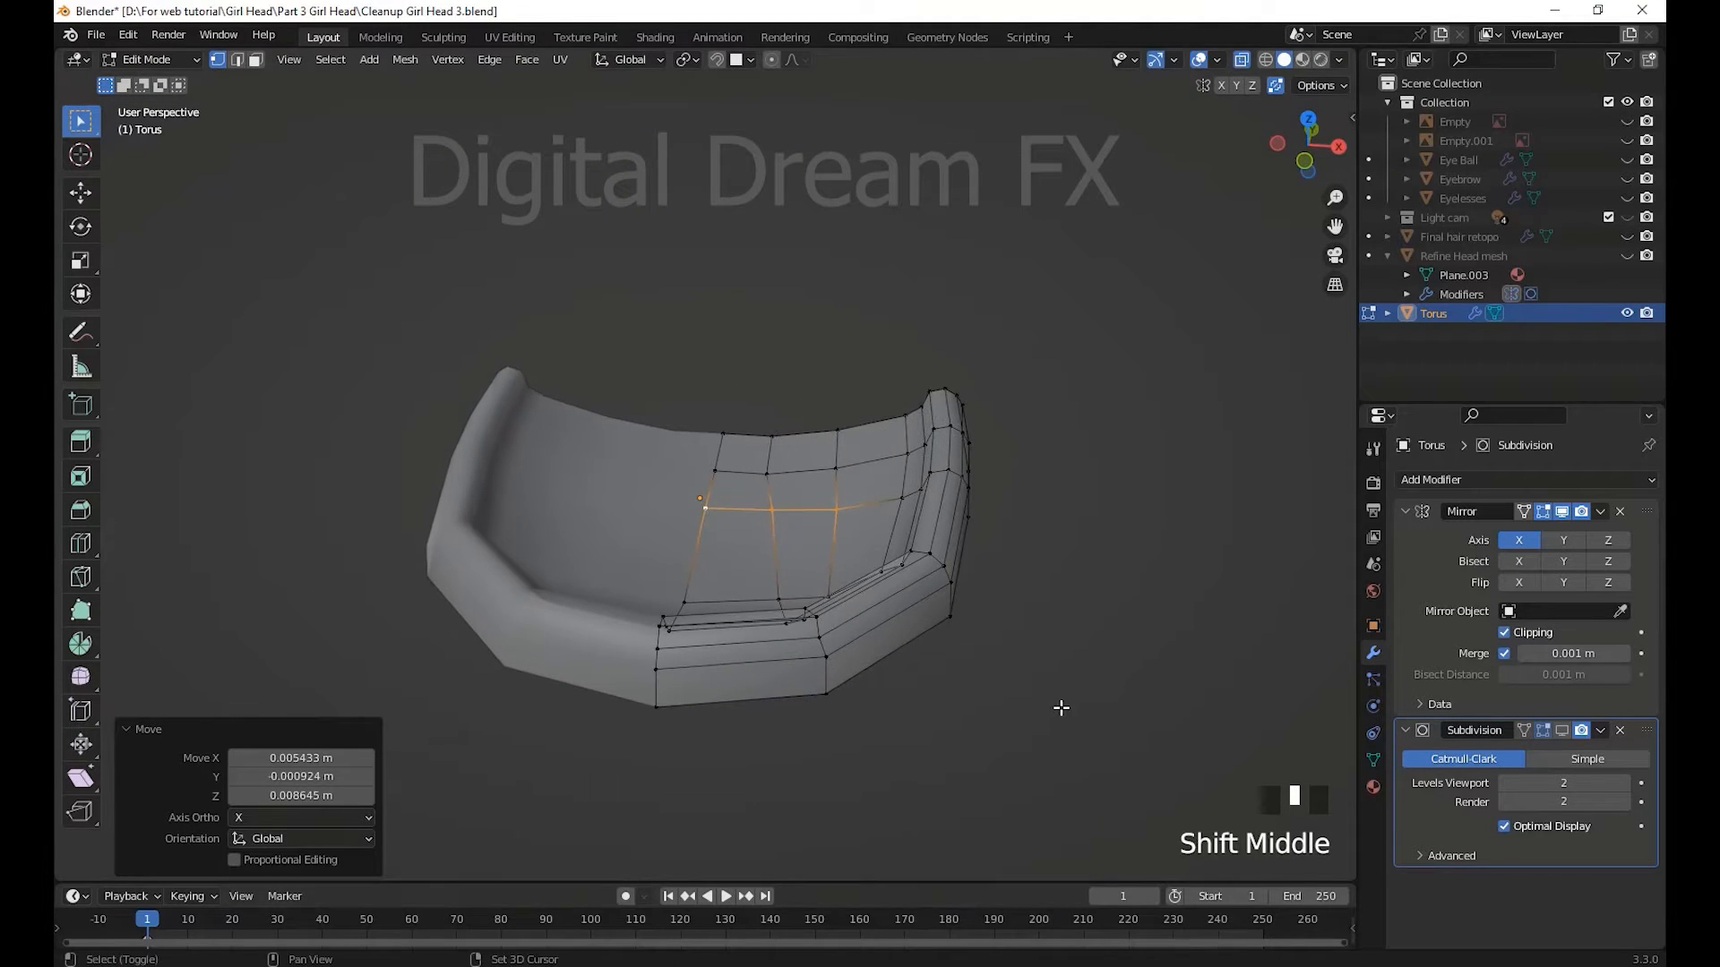
# - Switch the Outliner area to an Image Editor and widen it to make room for a reference picture
pyautogui.keyDown('shift'); pyautogui.moveTo(1060, 708); pyautogui.dragTo(1165, 560, button='middle'); pyautogui.keyUp('shift')
pyautogui.click(1419, 61)
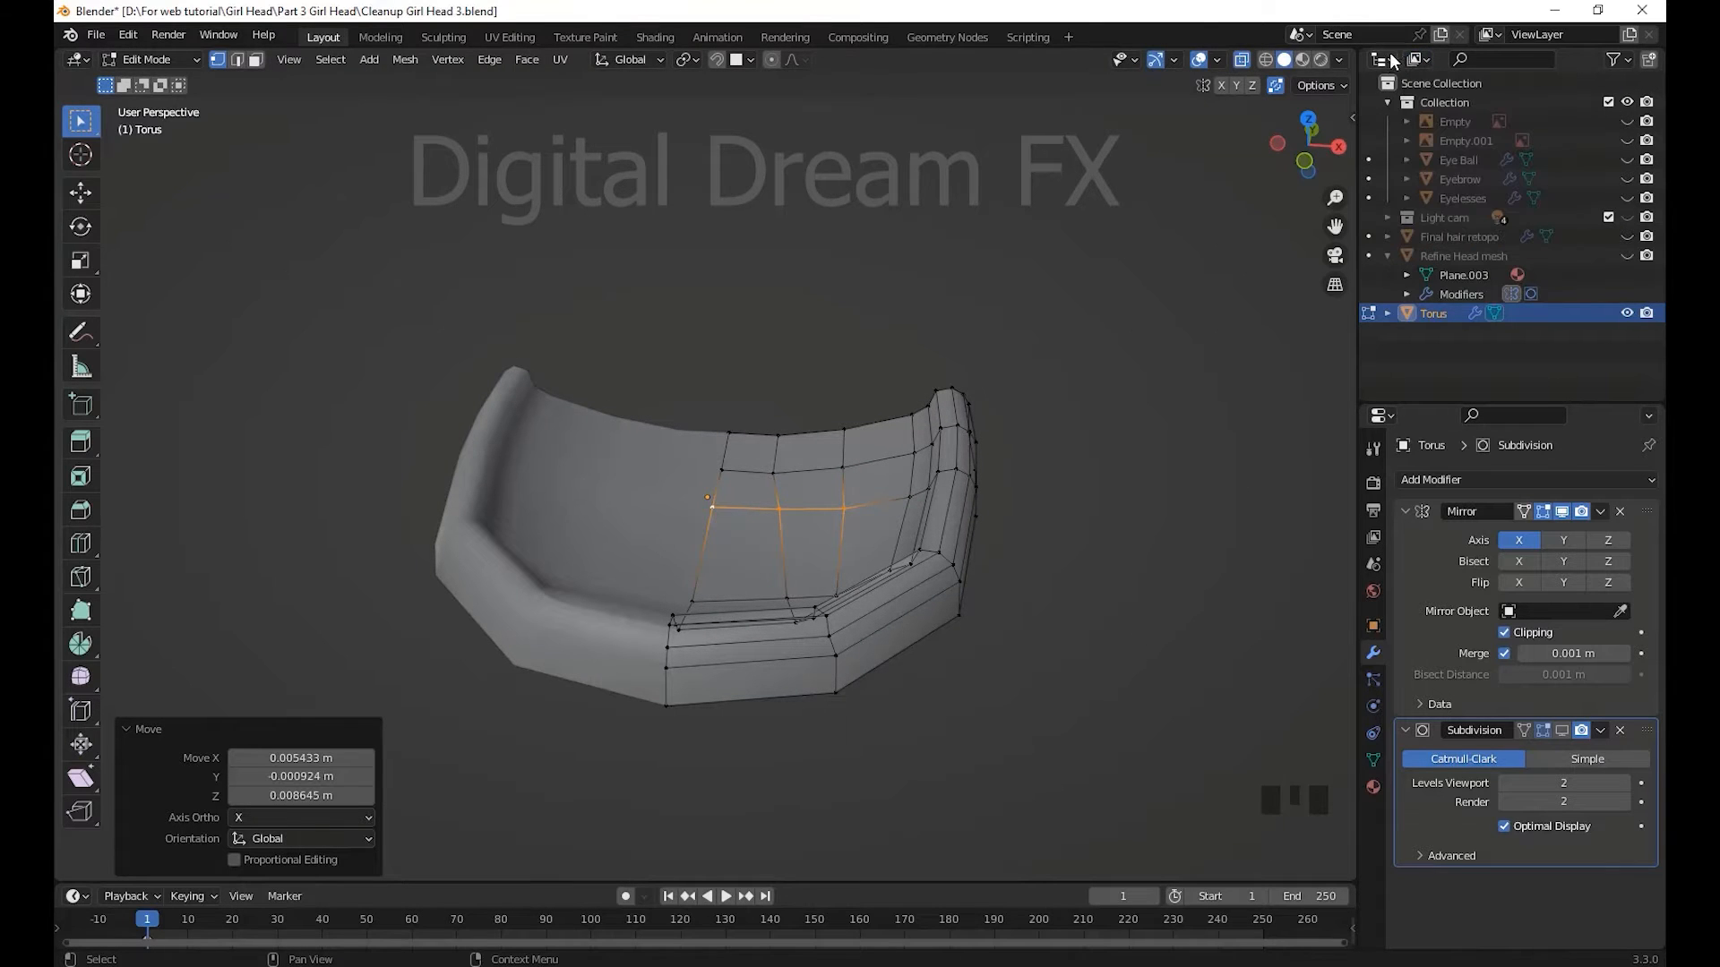
pyautogui.click(1385, 57)
pyautogui.click(761, 134)
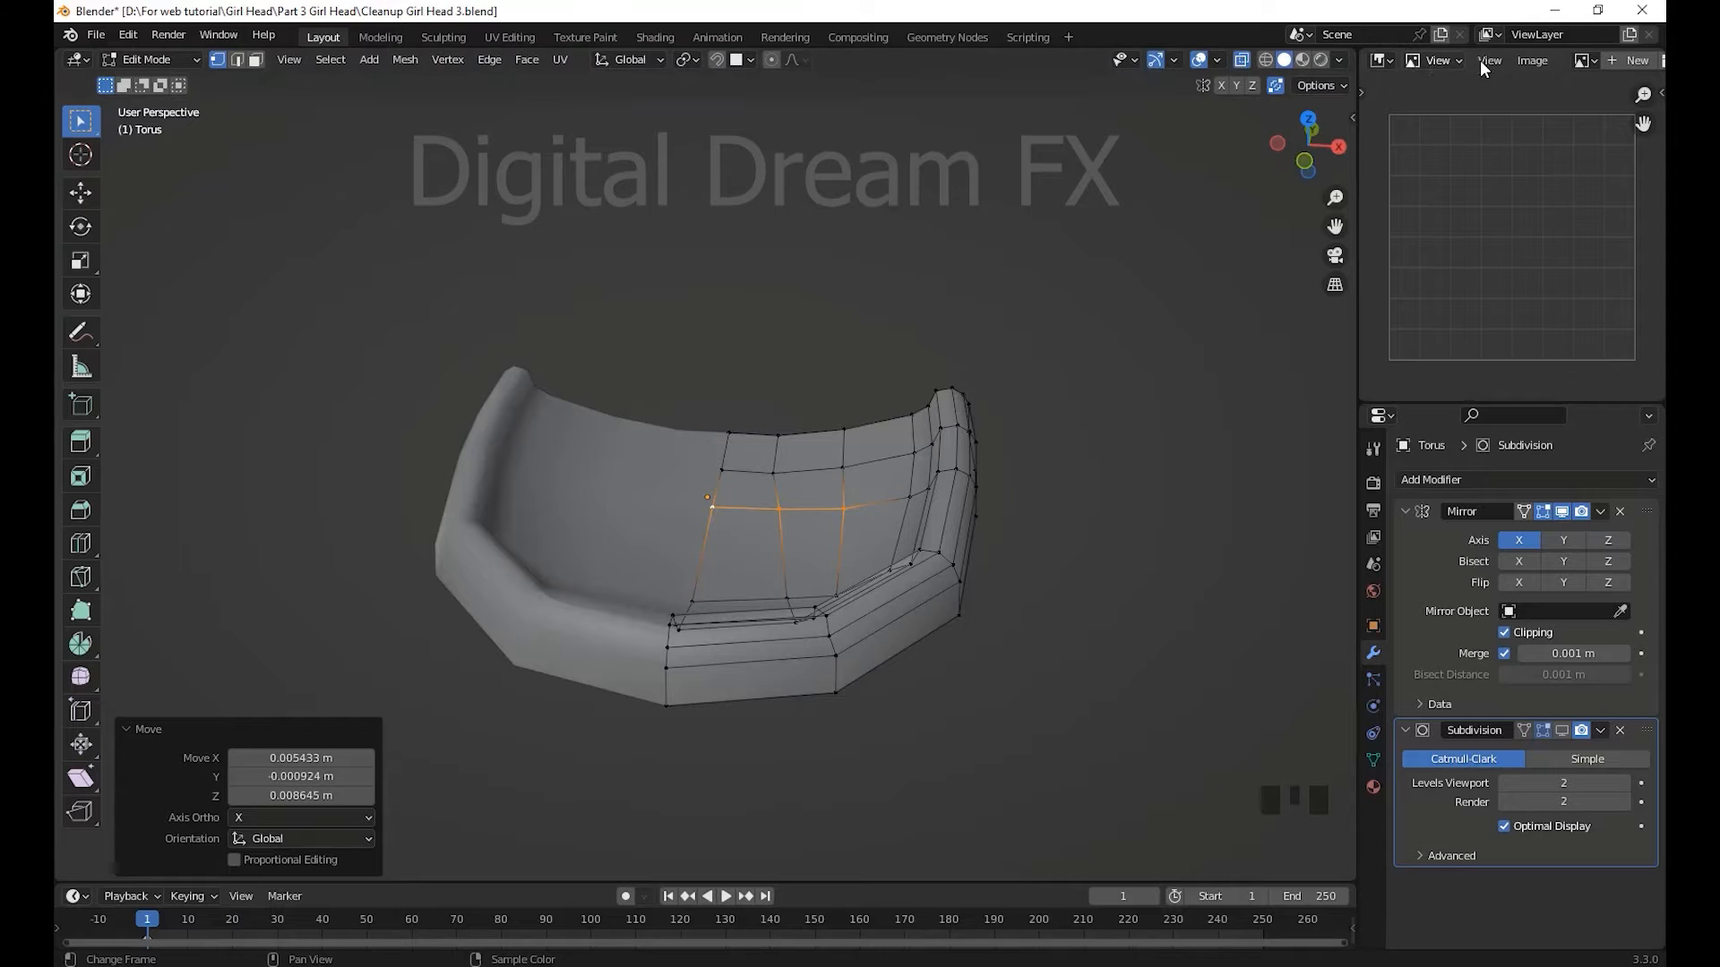
pyautogui.moveTo(1359, 129); pyautogui.dragTo(1223, 131)
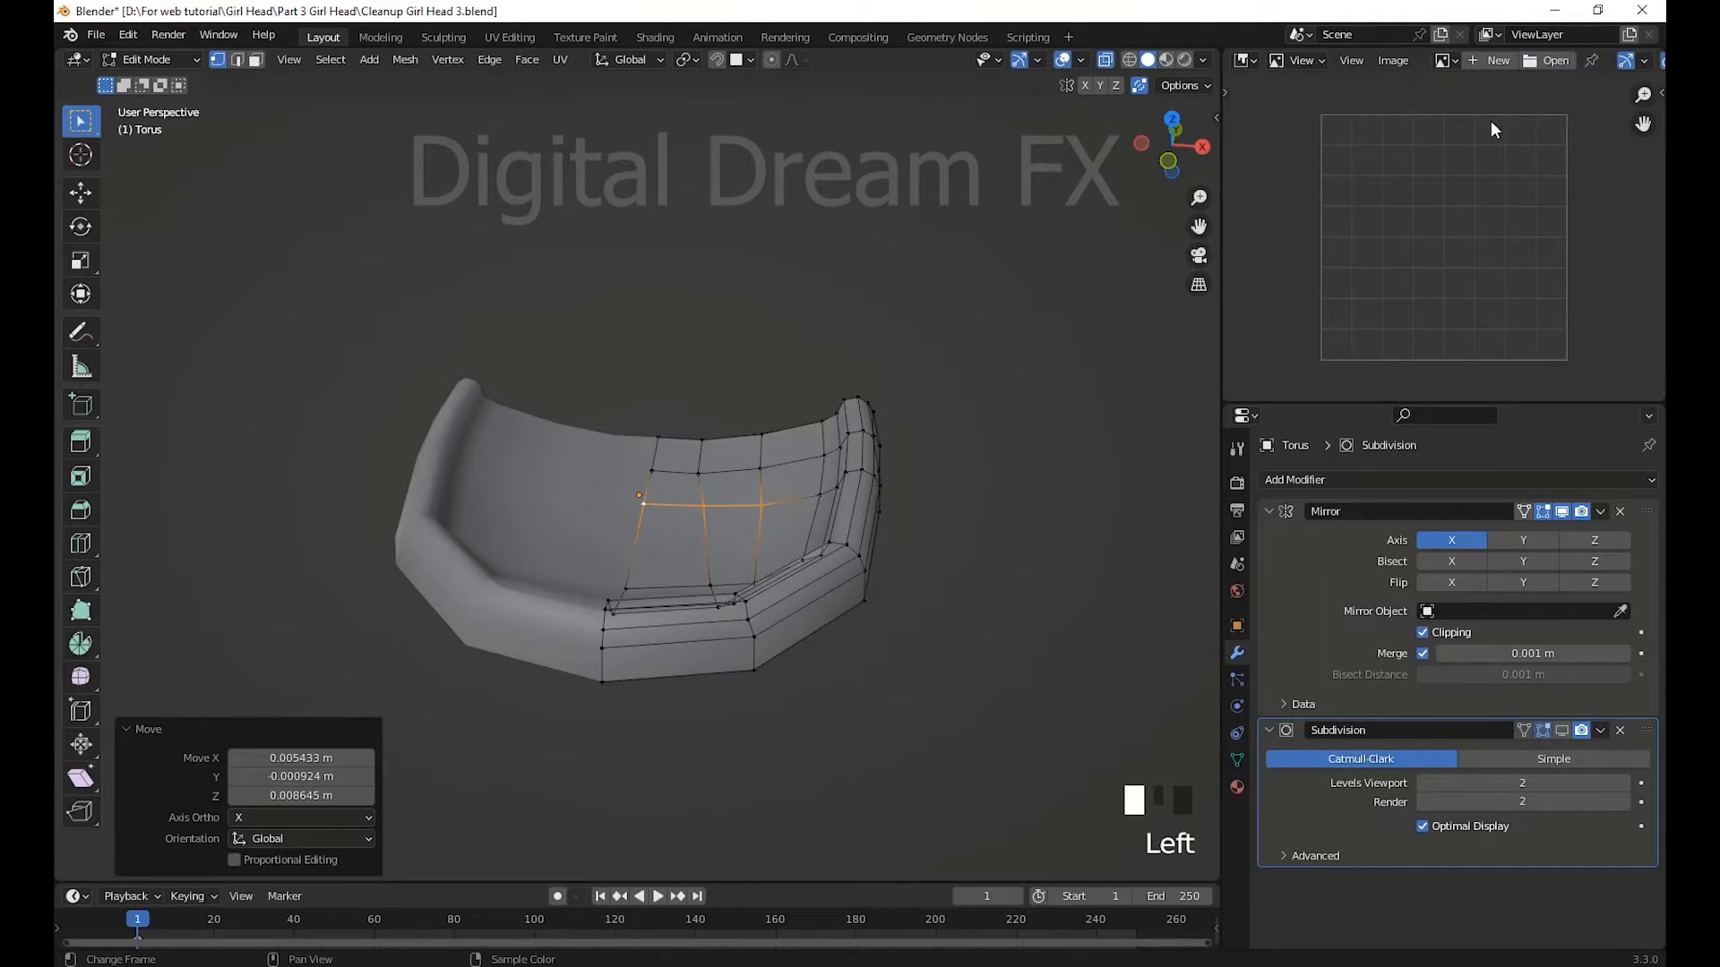
# - Load the reference image teeth diagram.jpg from the Desktop folder into the Image Editor and frame the whole mouth
pyautogui.click(1547, 60)
pyautogui.click(240, 380)
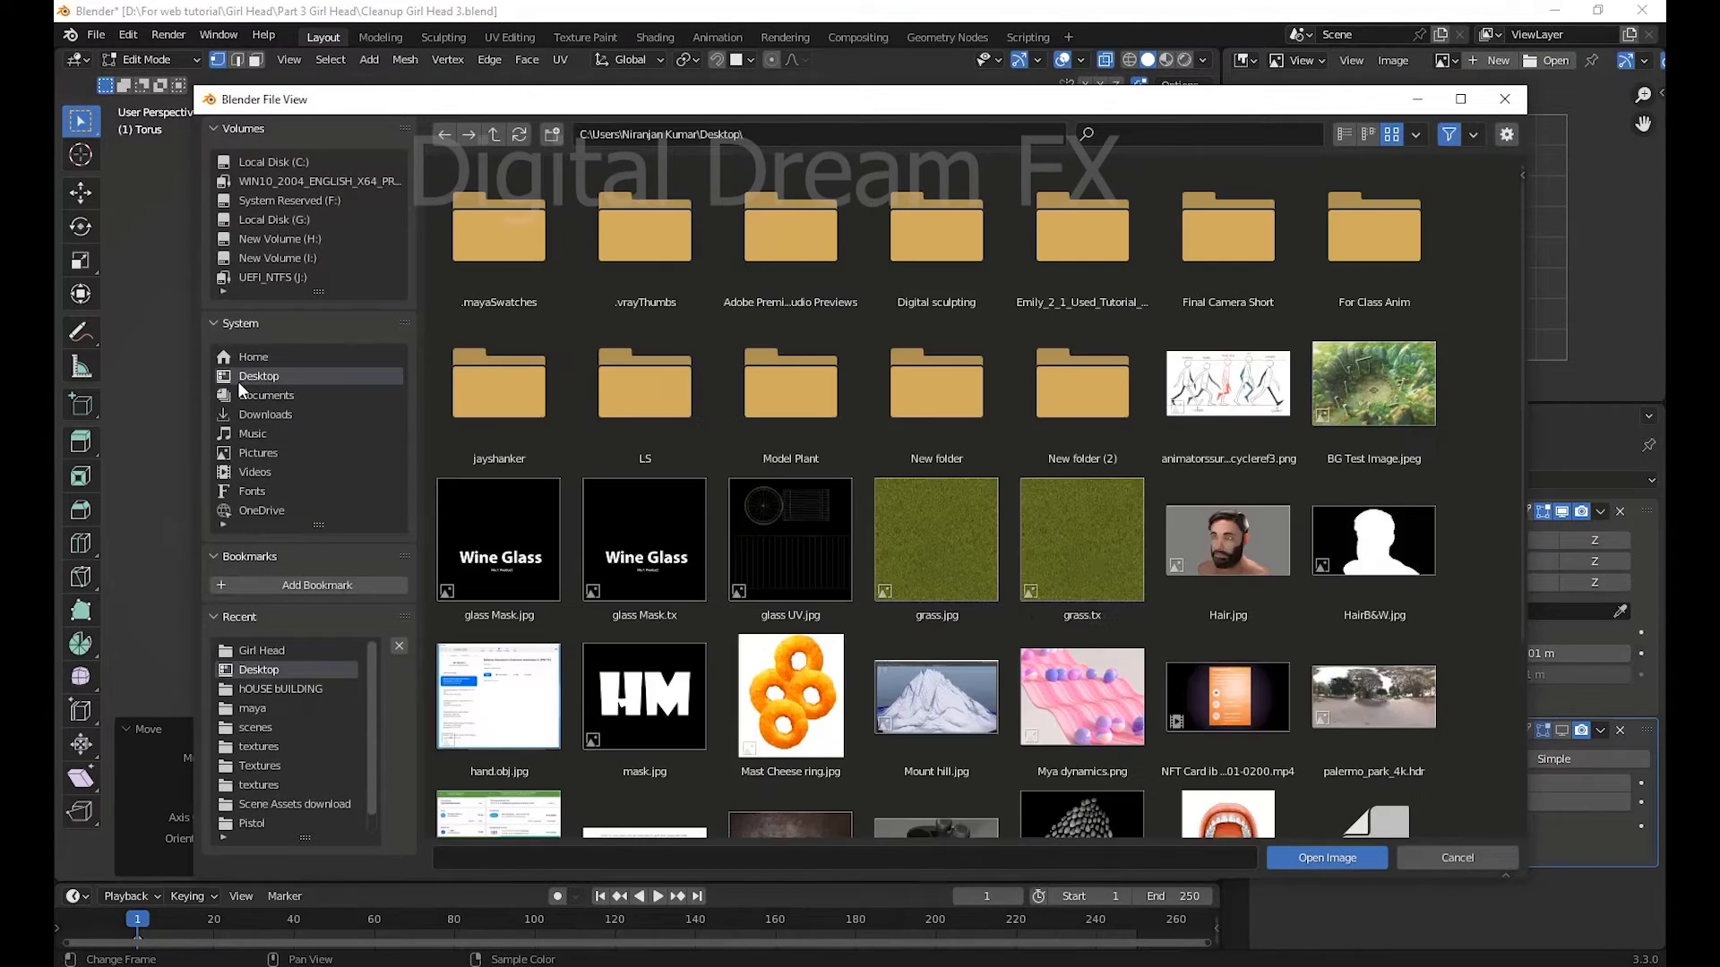
pyautogui.scroll(-5, 985, 537)
pyautogui.doubleClick(1236, 574)
pyautogui.scroll(-3, 1440, 333)
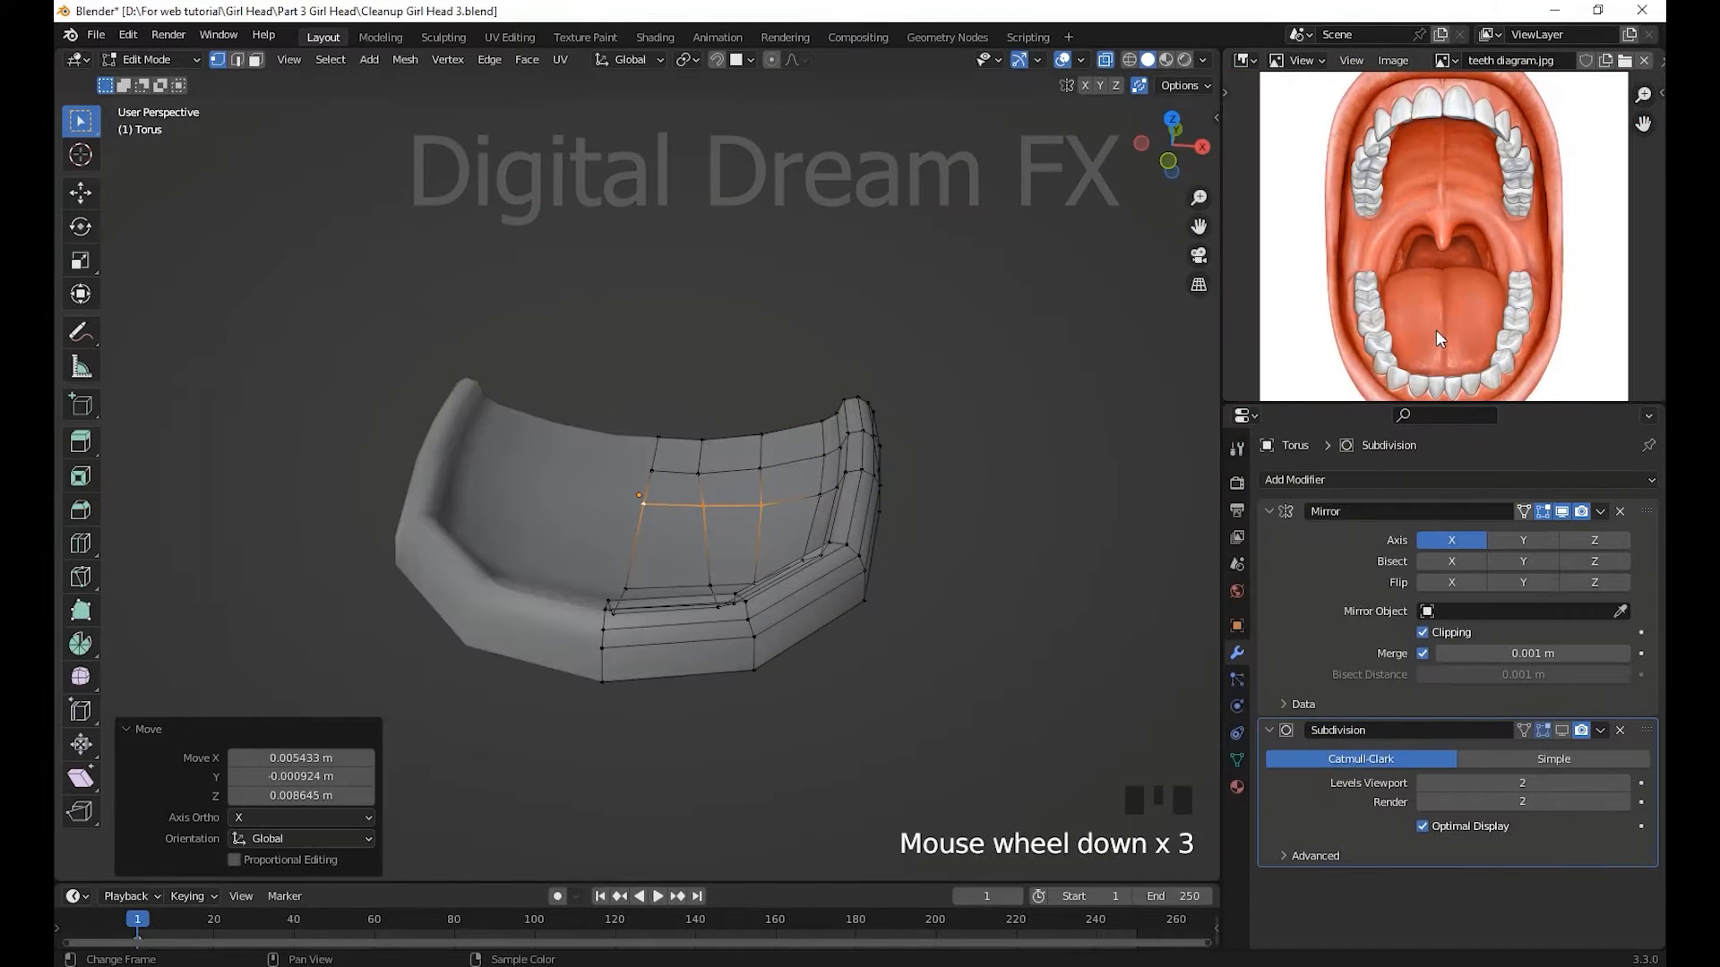
pyautogui.keyDown('shift'); pyautogui.moveTo(1437, 329); pyautogui.dragTo(1435, 403, button='middle'); pyautogui.keyUp('shift')
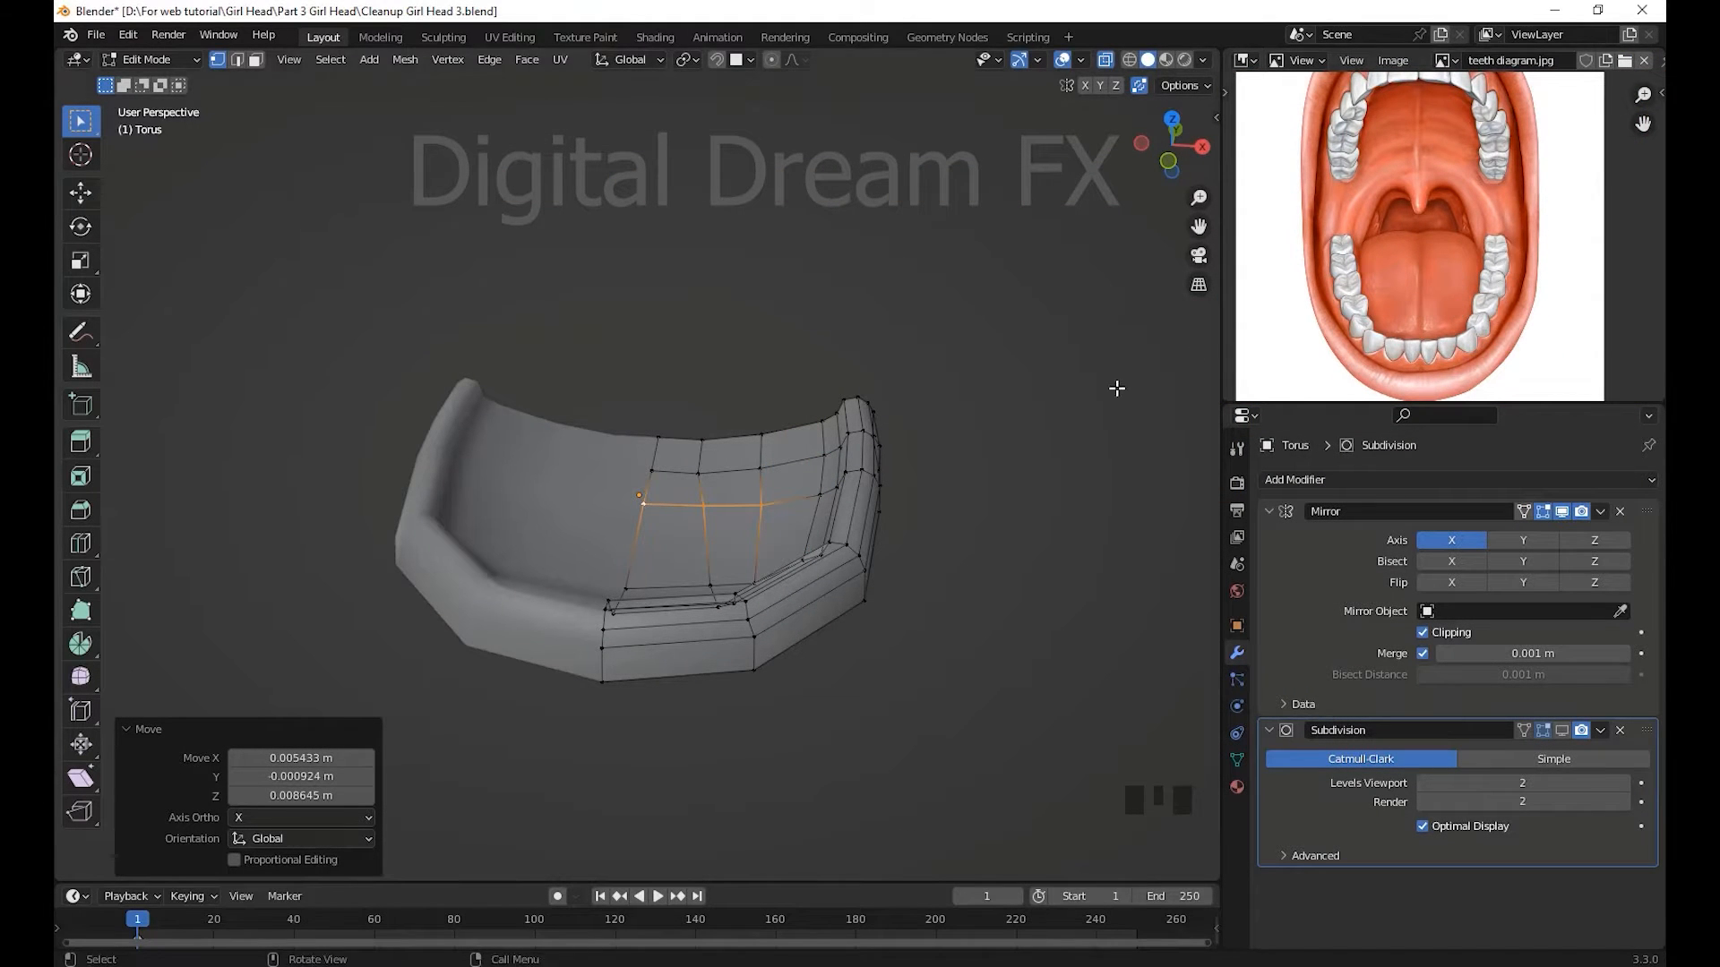
pyautogui.keyDown('shift'); pyautogui.moveTo(1116, 389); pyautogui.dragTo(1095, 418, button='middle'); pyautogui.keyUp('shift')
pyautogui.keyDown('shift'); pyautogui.moveTo(1494, 121); pyautogui.dragTo(1481, 181, button='middle'); pyautogui.keyUp('shift')
pyautogui.scroll(-1, 1409, 303)
pyautogui.keyDown('shift'); pyautogui.moveTo(1409, 302); pyautogui.dragTo(1419, 260, button='middle'); pyautogui.keyUp('shift')
# - Cut a centred crosswise edge loop through the palate and gum arch, between the middle row and the front corner
pyautogui.moveTo(916, 562); pyautogui.dragTo(945, 579, button='middle')
pyautogui.keyDown('shift'); pyautogui.moveTo(945, 578); pyautogui.dragTo(909, 571, button='middle'); pyautogui.keyUp('shift')
pyautogui.scroll(1, 909, 572)
pyautogui.keyDown('shift'); pyautogui.moveTo(909, 571); pyautogui.dragTo(927, 618, button='middle'); pyautogui.keyUp('shift')
pyautogui.scroll(-1, 923, 557)
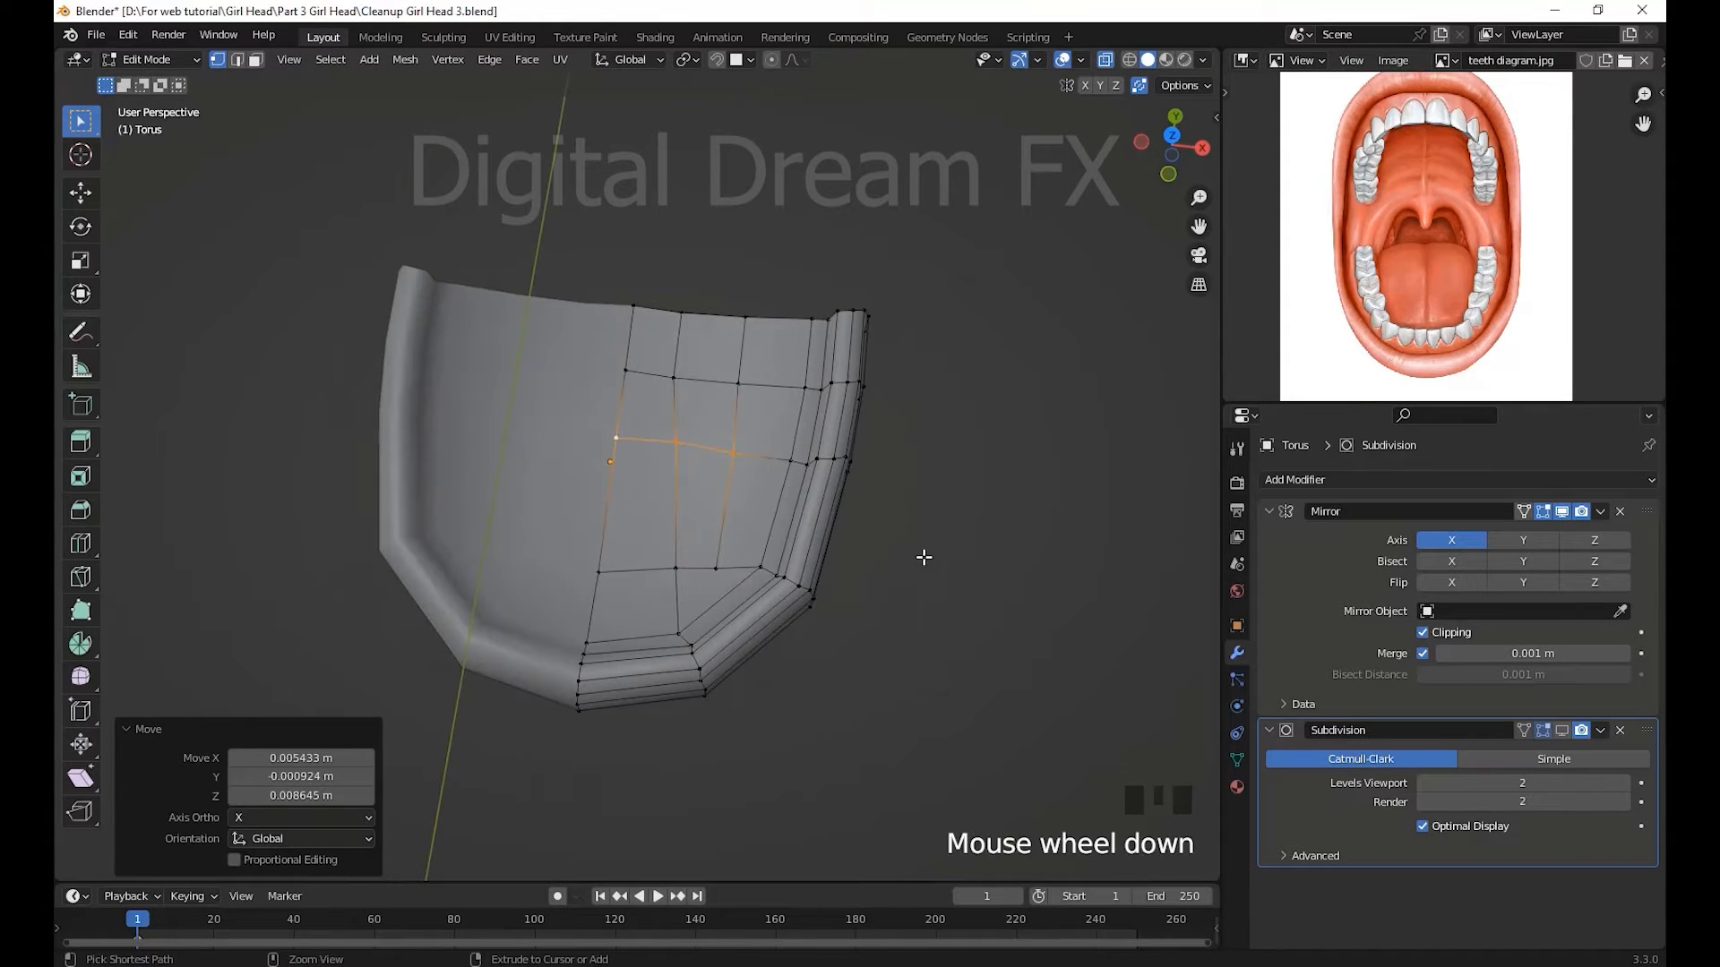
pyautogui.click(859, 543)
pyautogui.rightClick(855, 541)
# - Move the new loop's gum vertices outward, and shift the neighbouring gum row behind it about 0.0024 m along X
pyautogui.moveTo(750, 481); pyautogui.dragTo(750, 481)
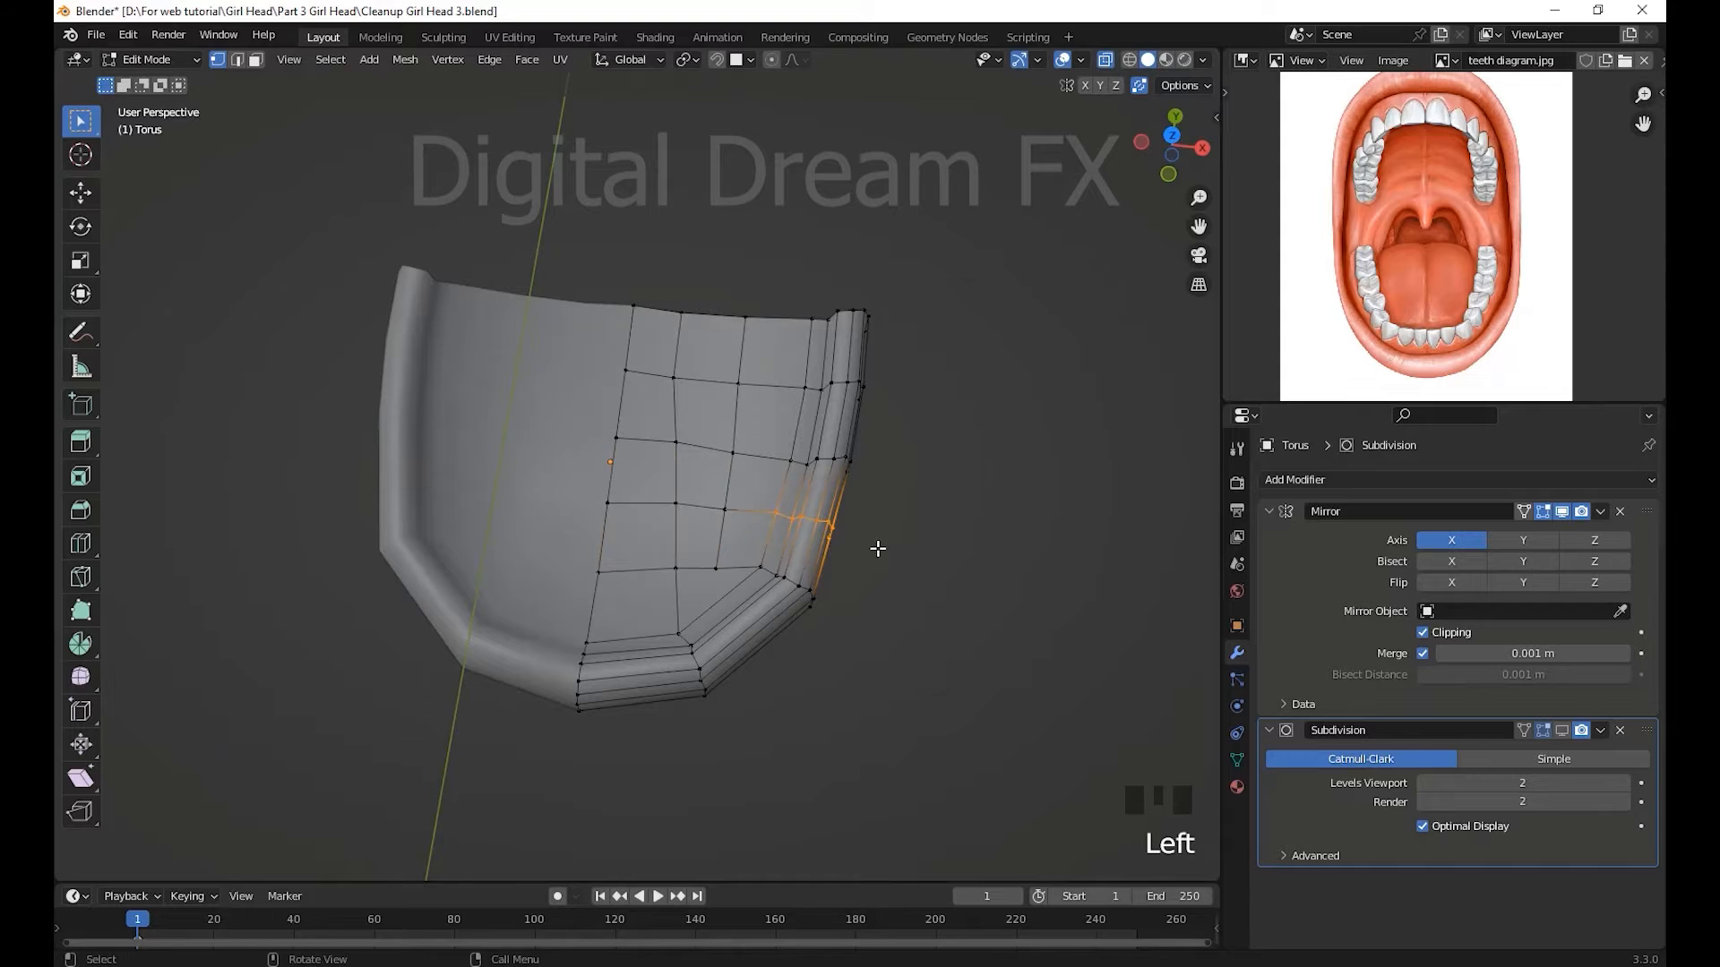
pyautogui.press('g')
pyautogui.click(885, 547)
pyautogui.moveTo(994, 495); pyautogui.dragTo(751, 433)
pyautogui.press('g')
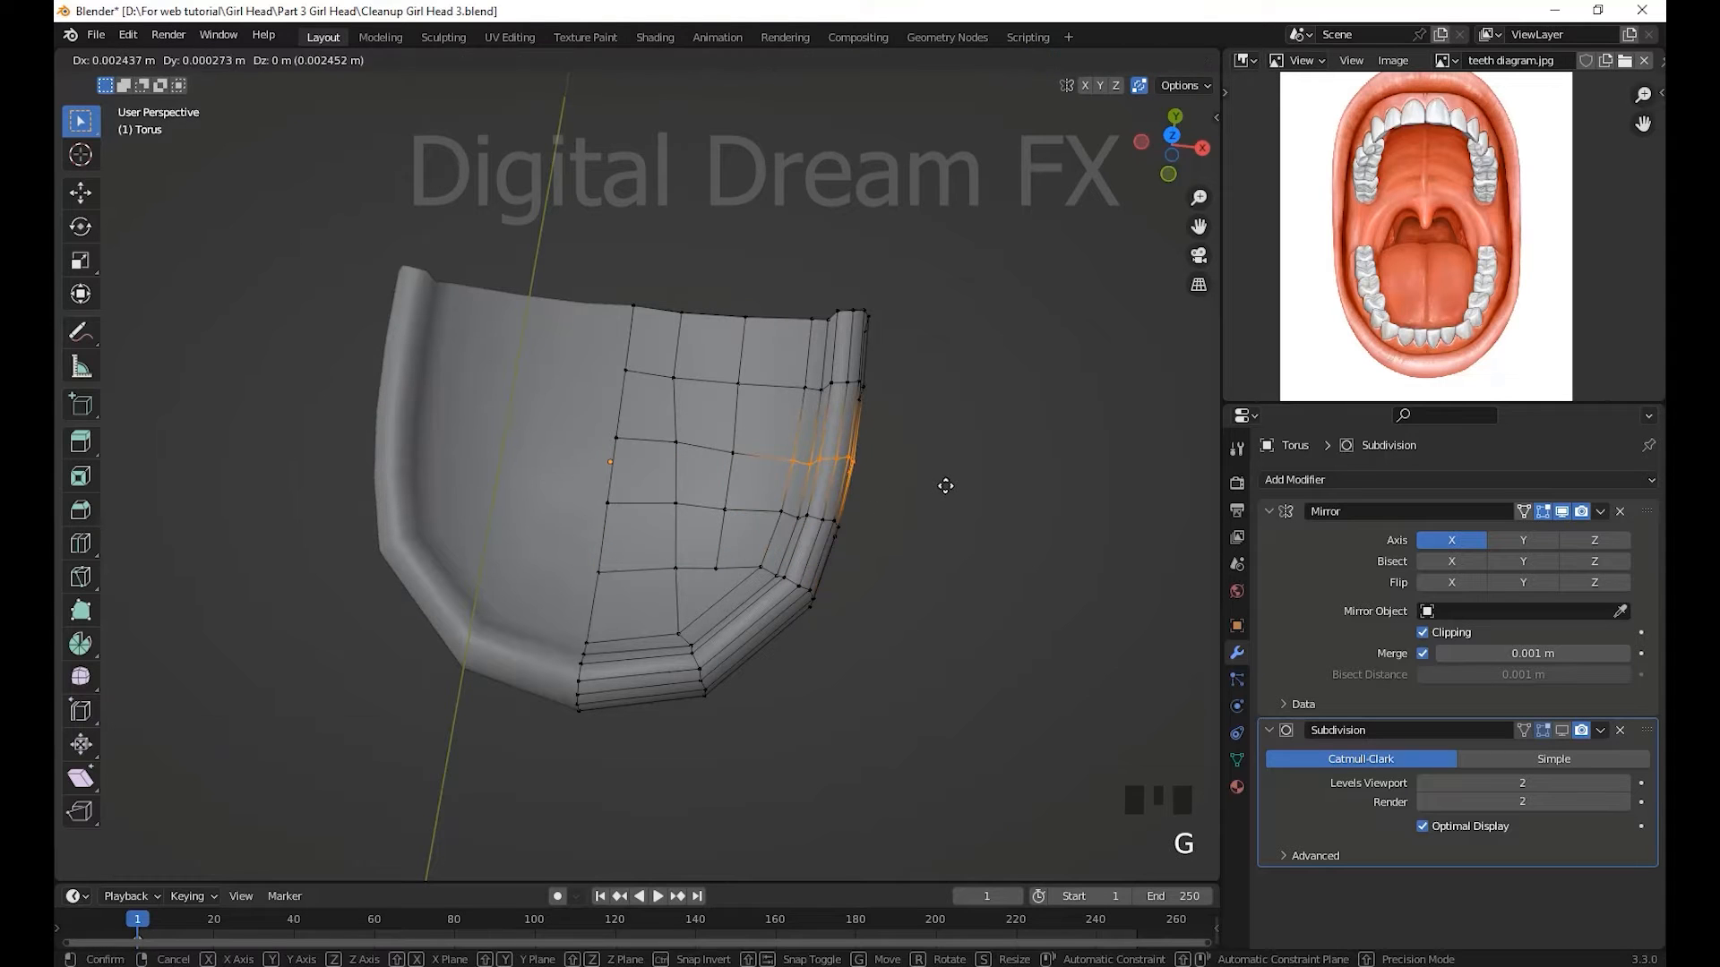
pyautogui.click(944, 487)
# - Select the gum arch's vertices at the front corner
pyautogui.moveTo(862, 637); pyautogui.dragTo(820, 652, button='middle')
pyautogui.moveTo(821, 652); pyautogui.dragTo(743, 597)
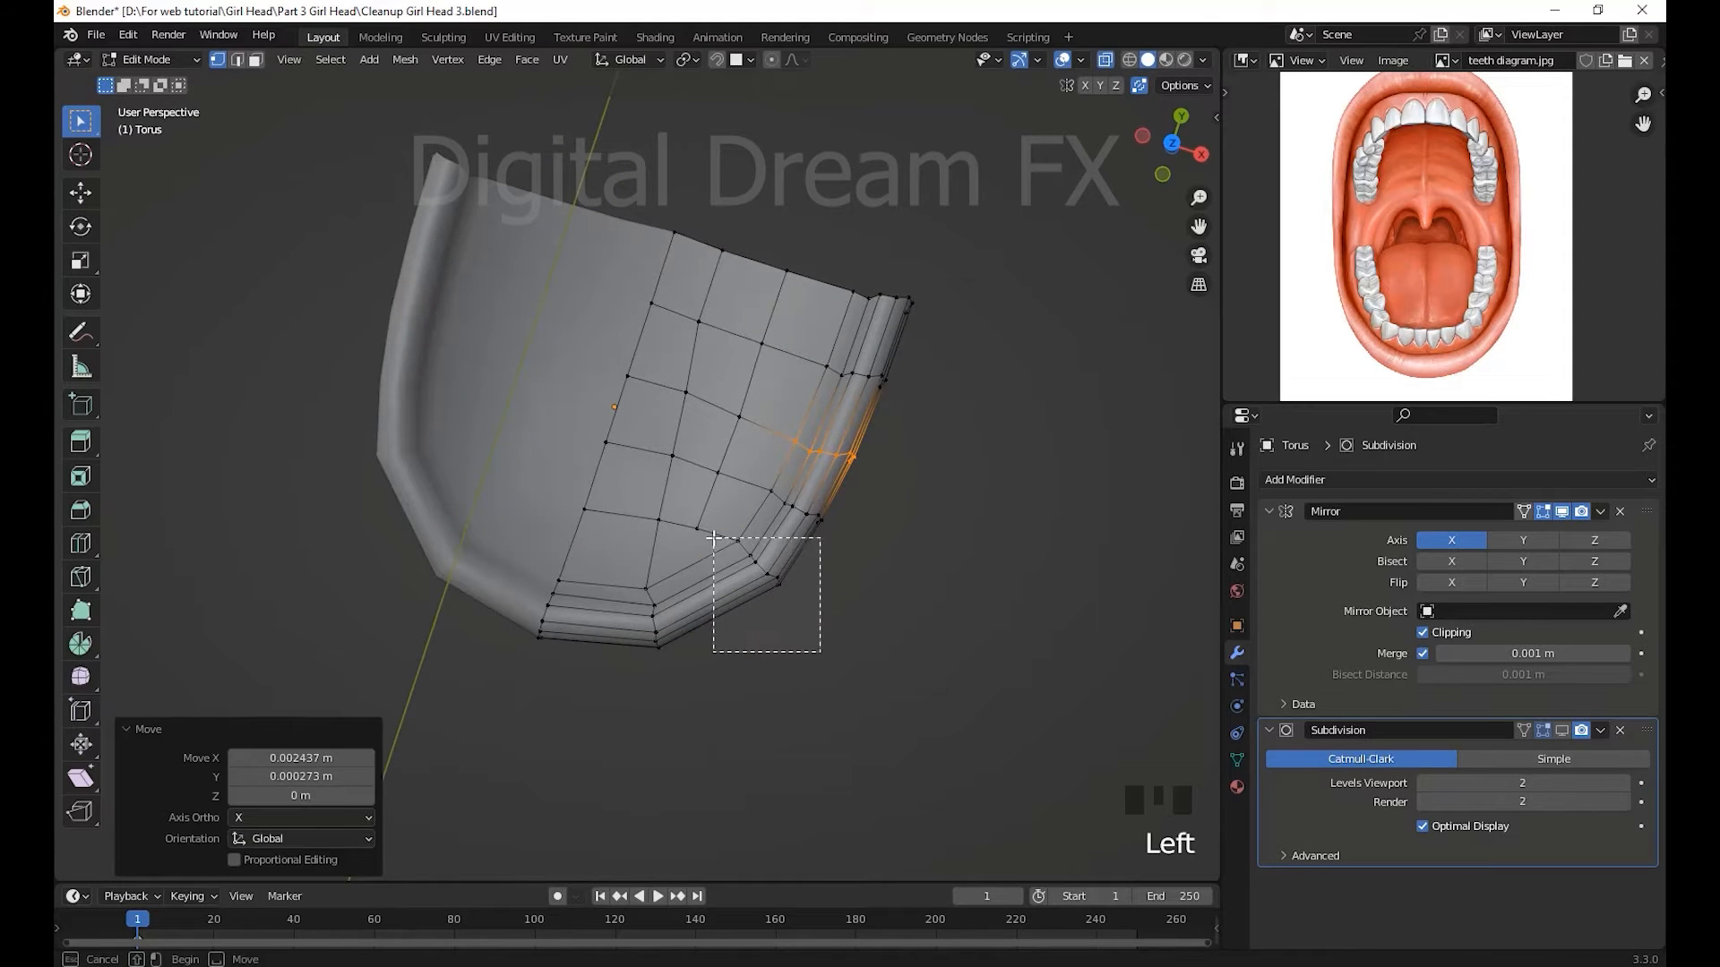
# - Move the vertices at the gum rim's front outer corner about 0.012 m inward and 0.013 m forward
pyautogui.moveTo(713, 539); pyautogui.dragTo(712, 538)
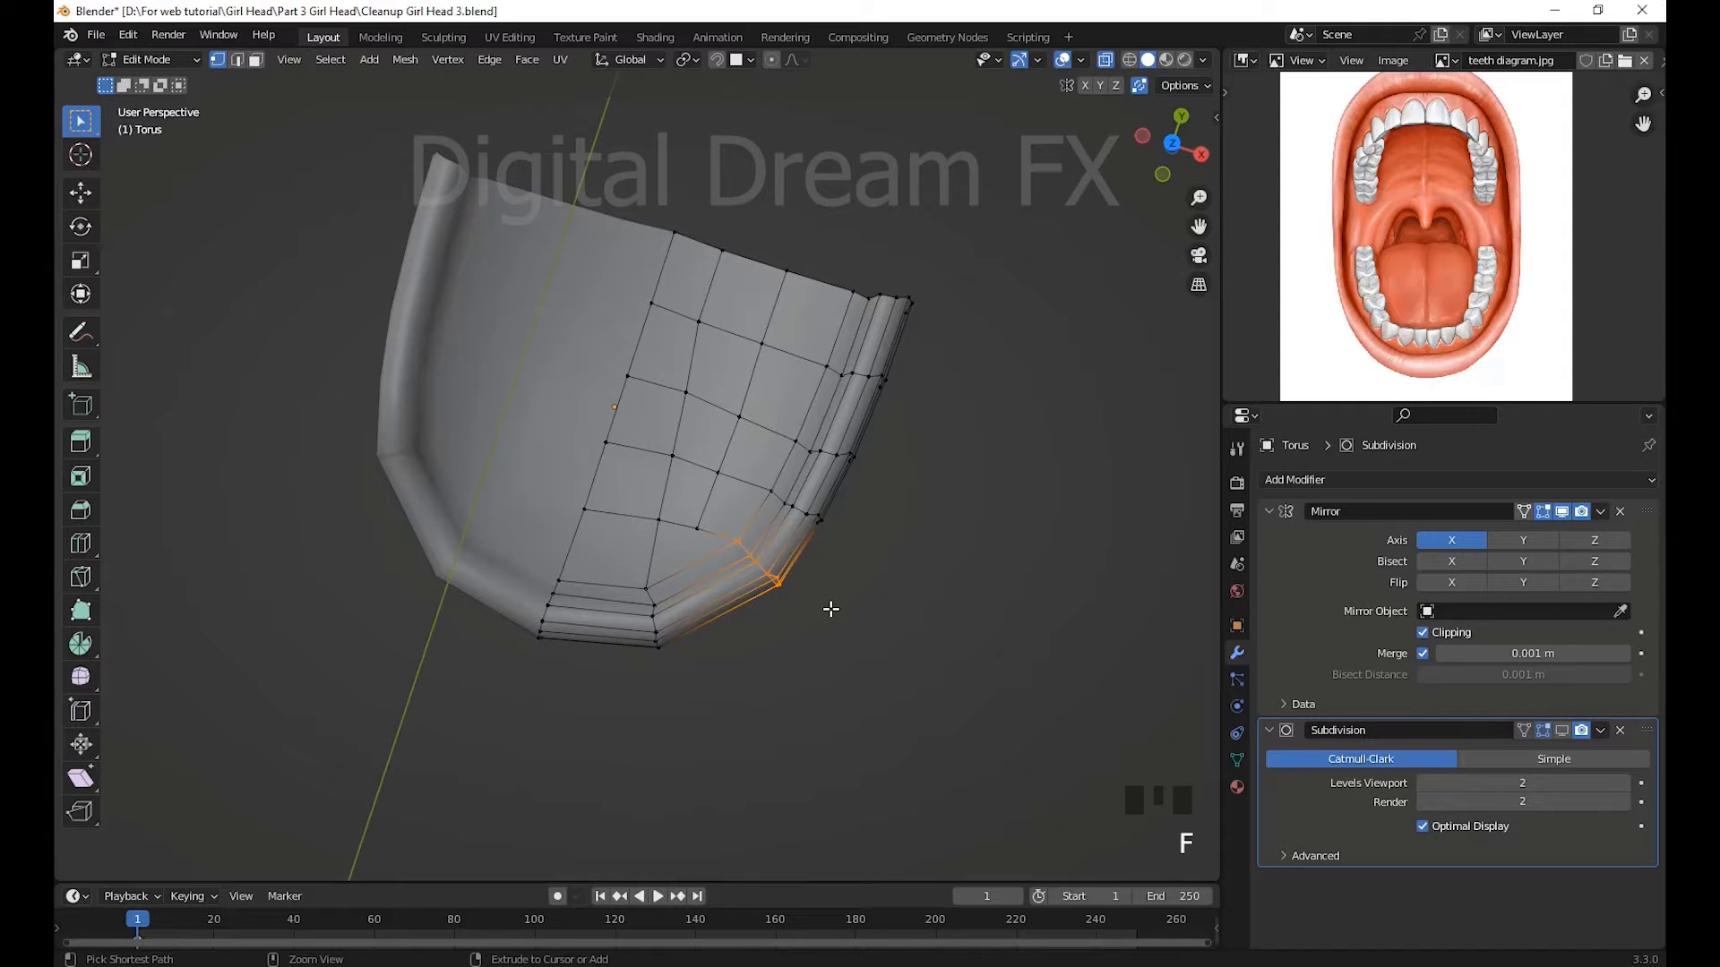
pyautogui.press('g')
pyautogui.click(813, 619)
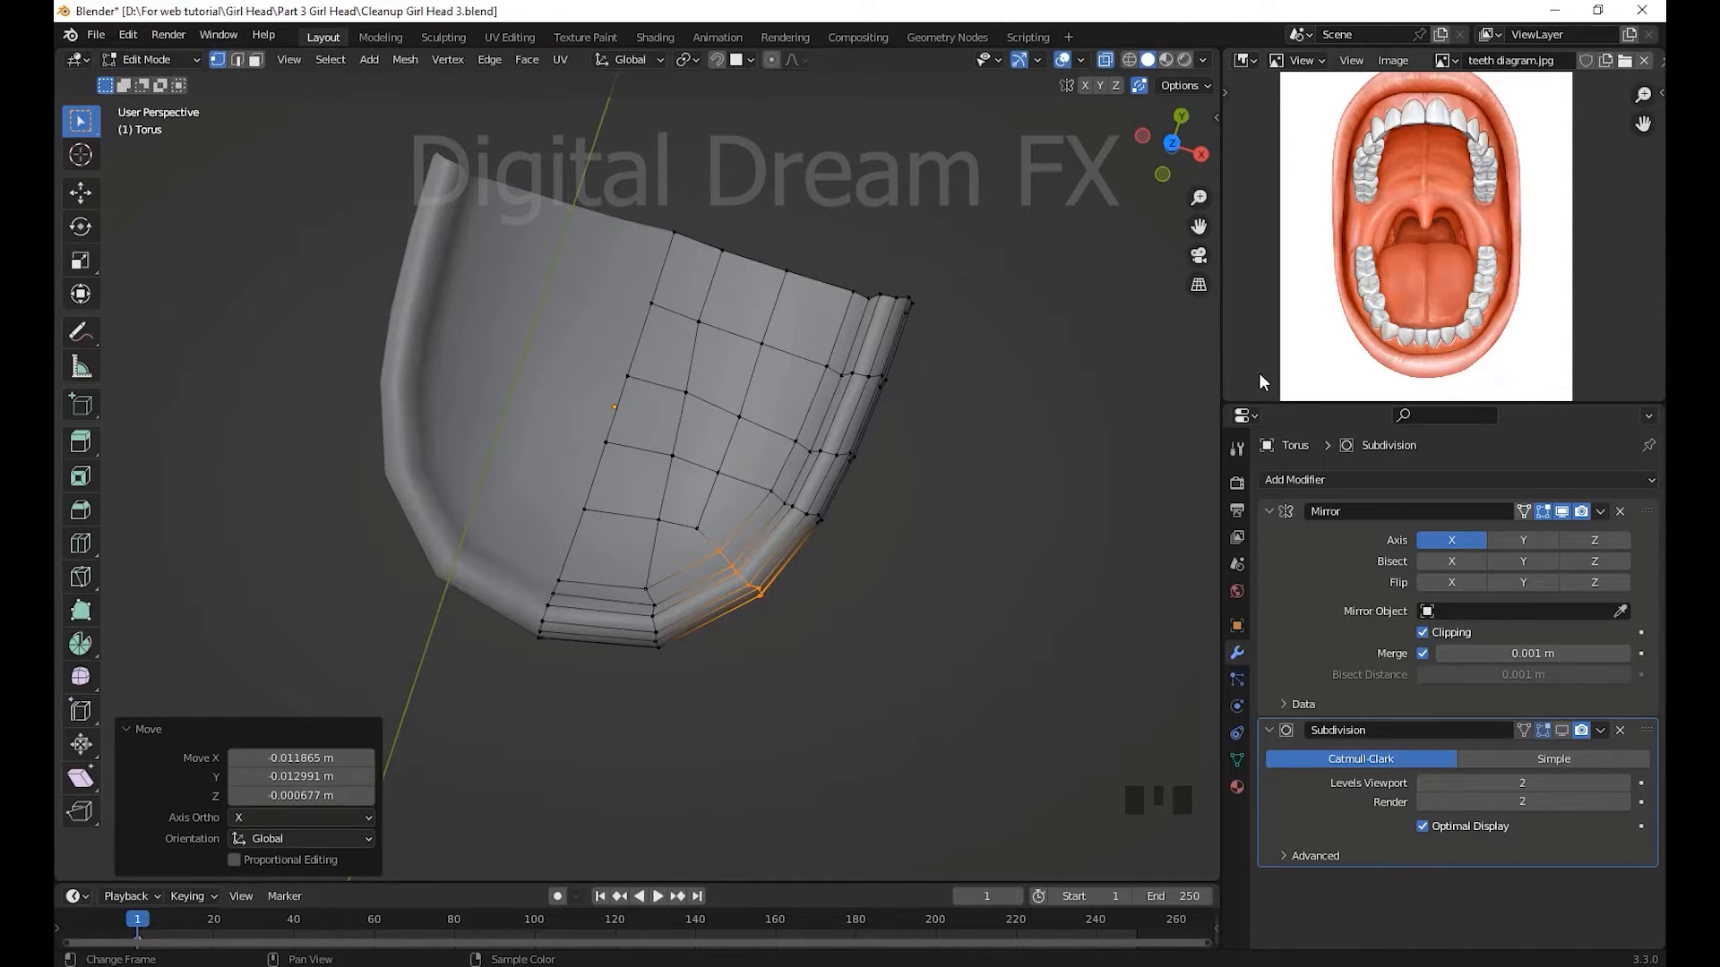
# - Pull the vertices along the rim's outer side inward in two passes, about 0.009 m and 0.006 m
pyautogui.keyDown('shift'); pyautogui.moveTo(896, 448); pyautogui.dragTo(878, 495, button='middle'); pyautogui.keyUp('shift')
pyautogui.moveTo(883, 498); pyautogui.dragTo(695, 198)
pyautogui.keyDown('shift'); pyautogui.moveTo(958, 461); pyautogui.dragTo(949, 496, button='middle'); pyautogui.keyUp('shift')
pyautogui.press('g')
pyautogui.click(845, 586)
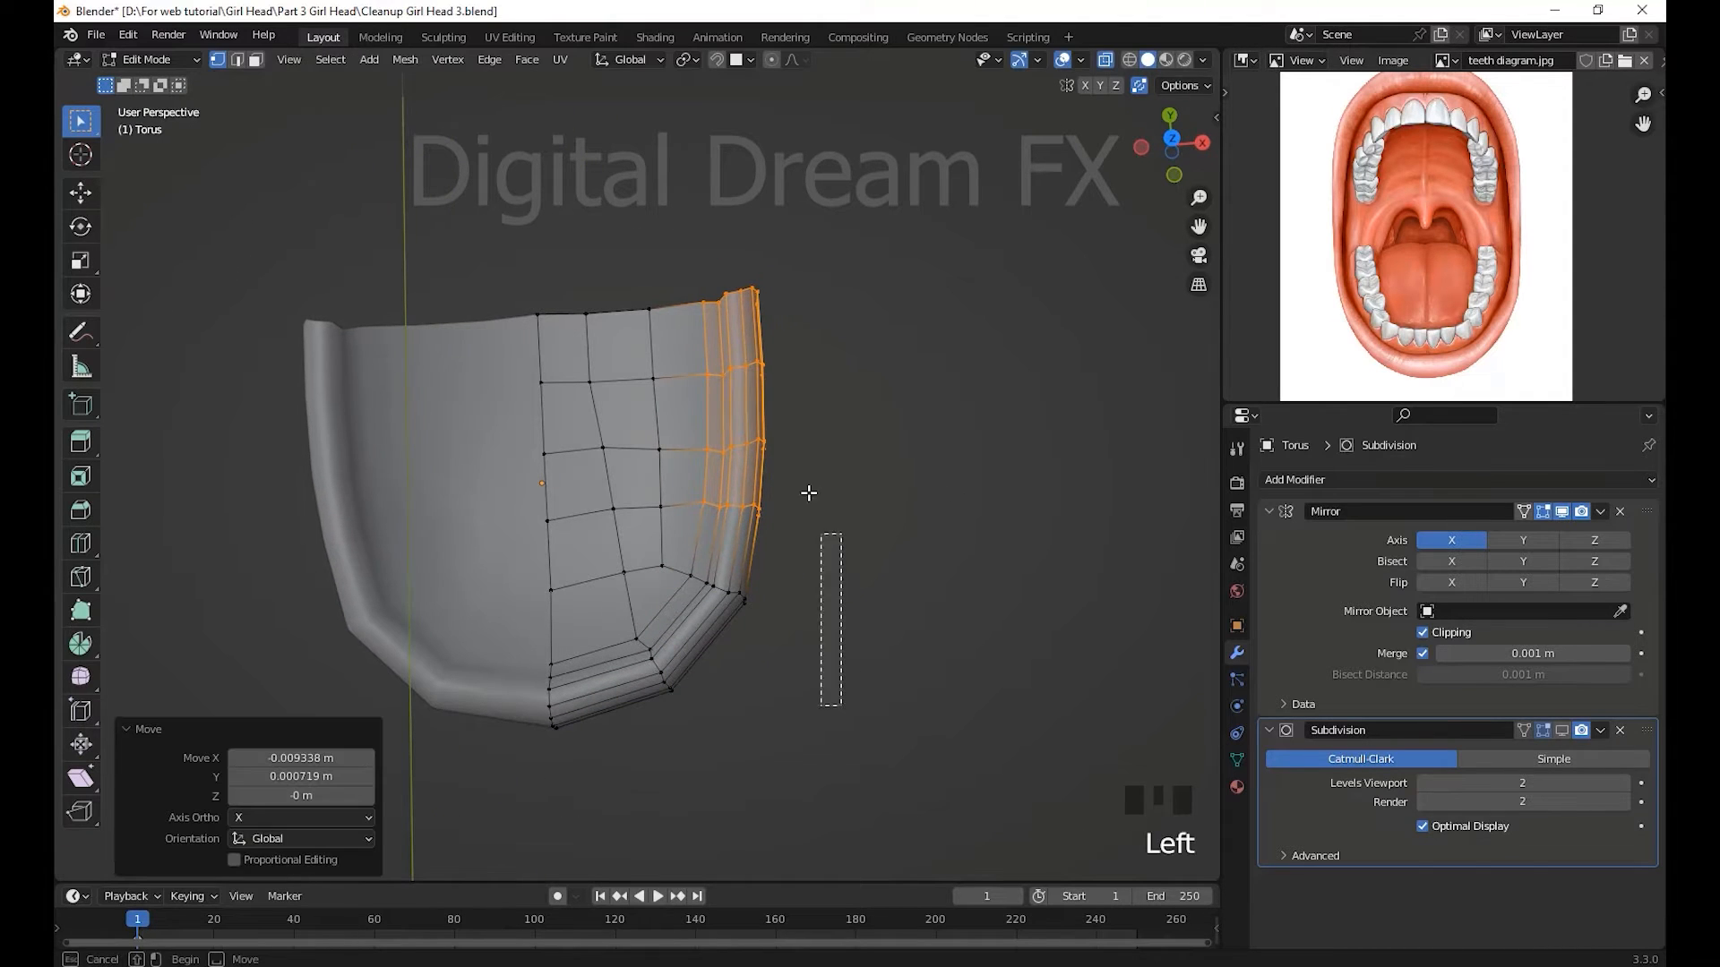
pyautogui.moveTo(808, 492); pyautogui.dragTo(685, 231)
pyautogui.press('g')
pyautogui.click(938, 621)
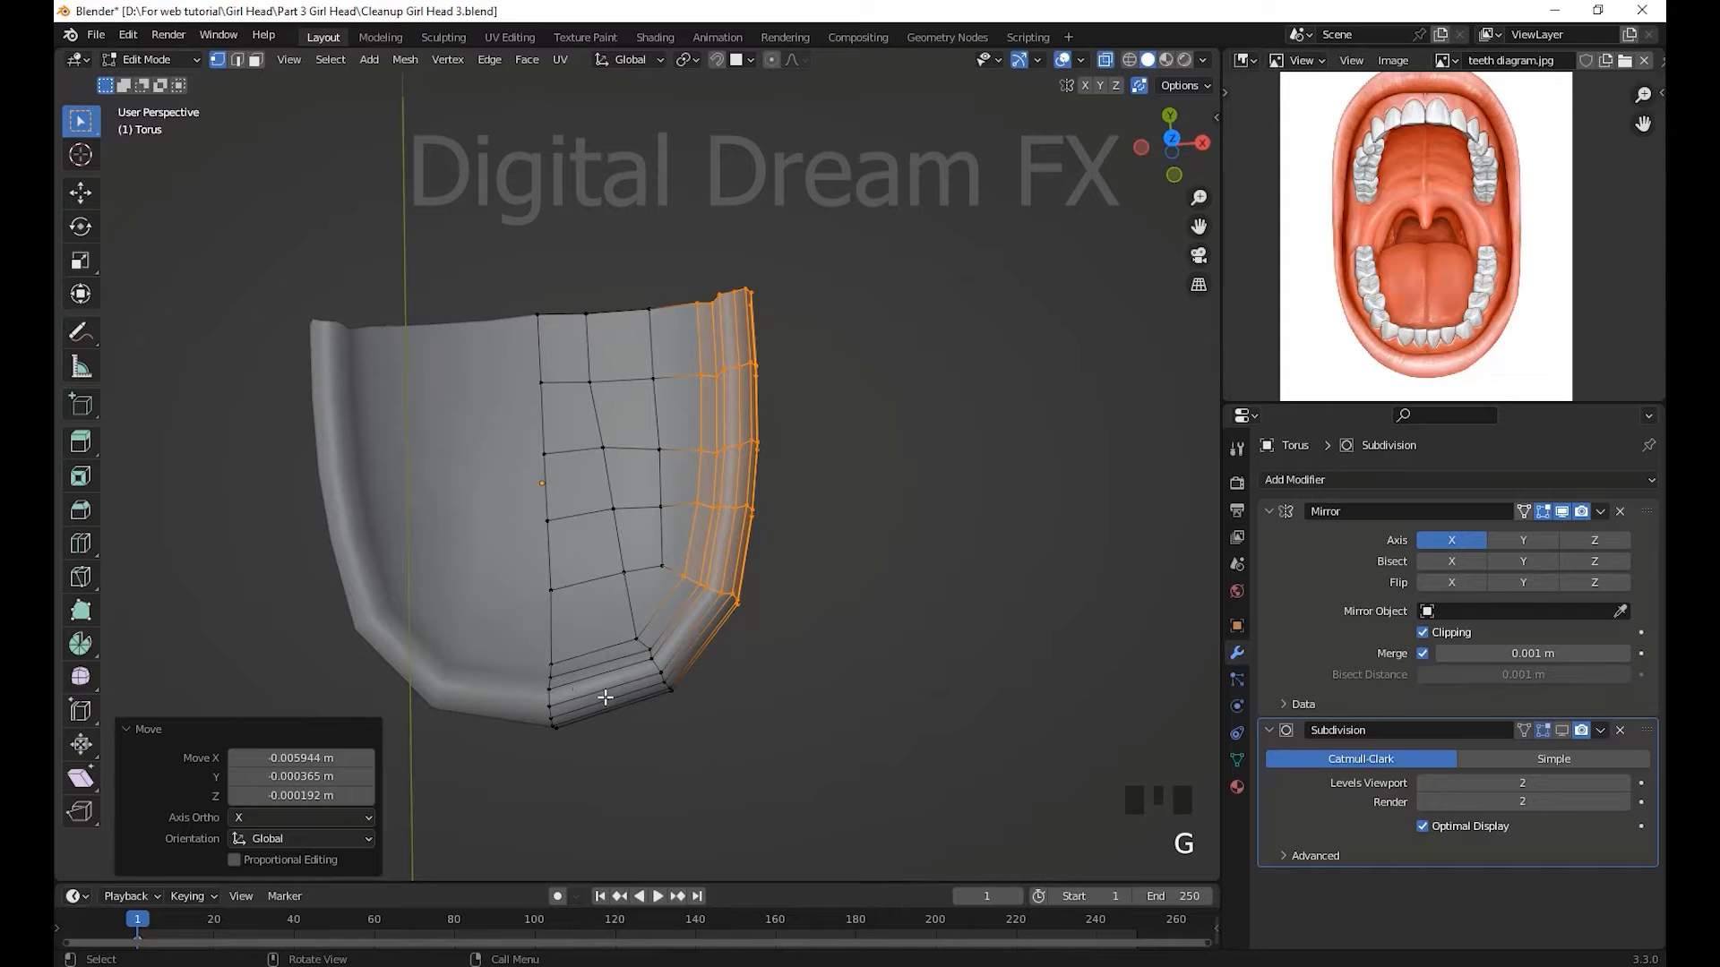
# - Add a loop cut across the front of the rim and reposition it and the adjacent corner vertices to round the curve
pyautogui.hotkey('ctrl', 'r')
pyautogui.click(598, 708)
pyautogui.click(598, 707)
pyautogui.press('g')
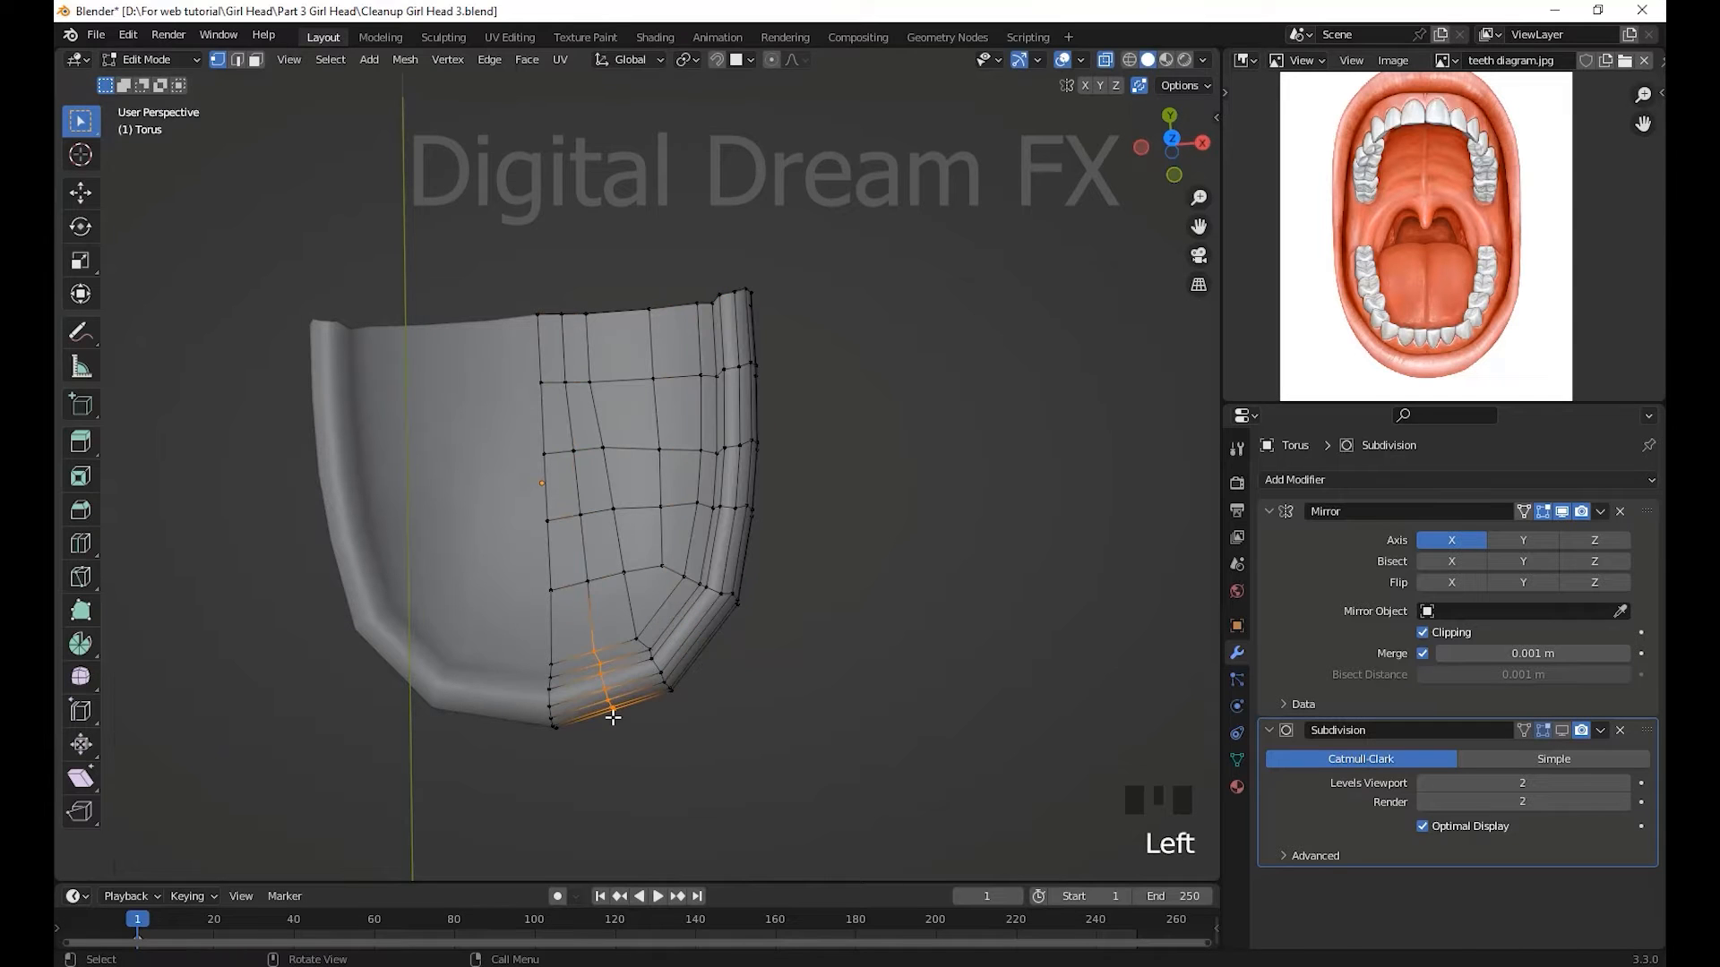
pyautogui.click(612, 724)
pyautogui.moveTo(704, 713); pyautogui.dragTo(641, 653)
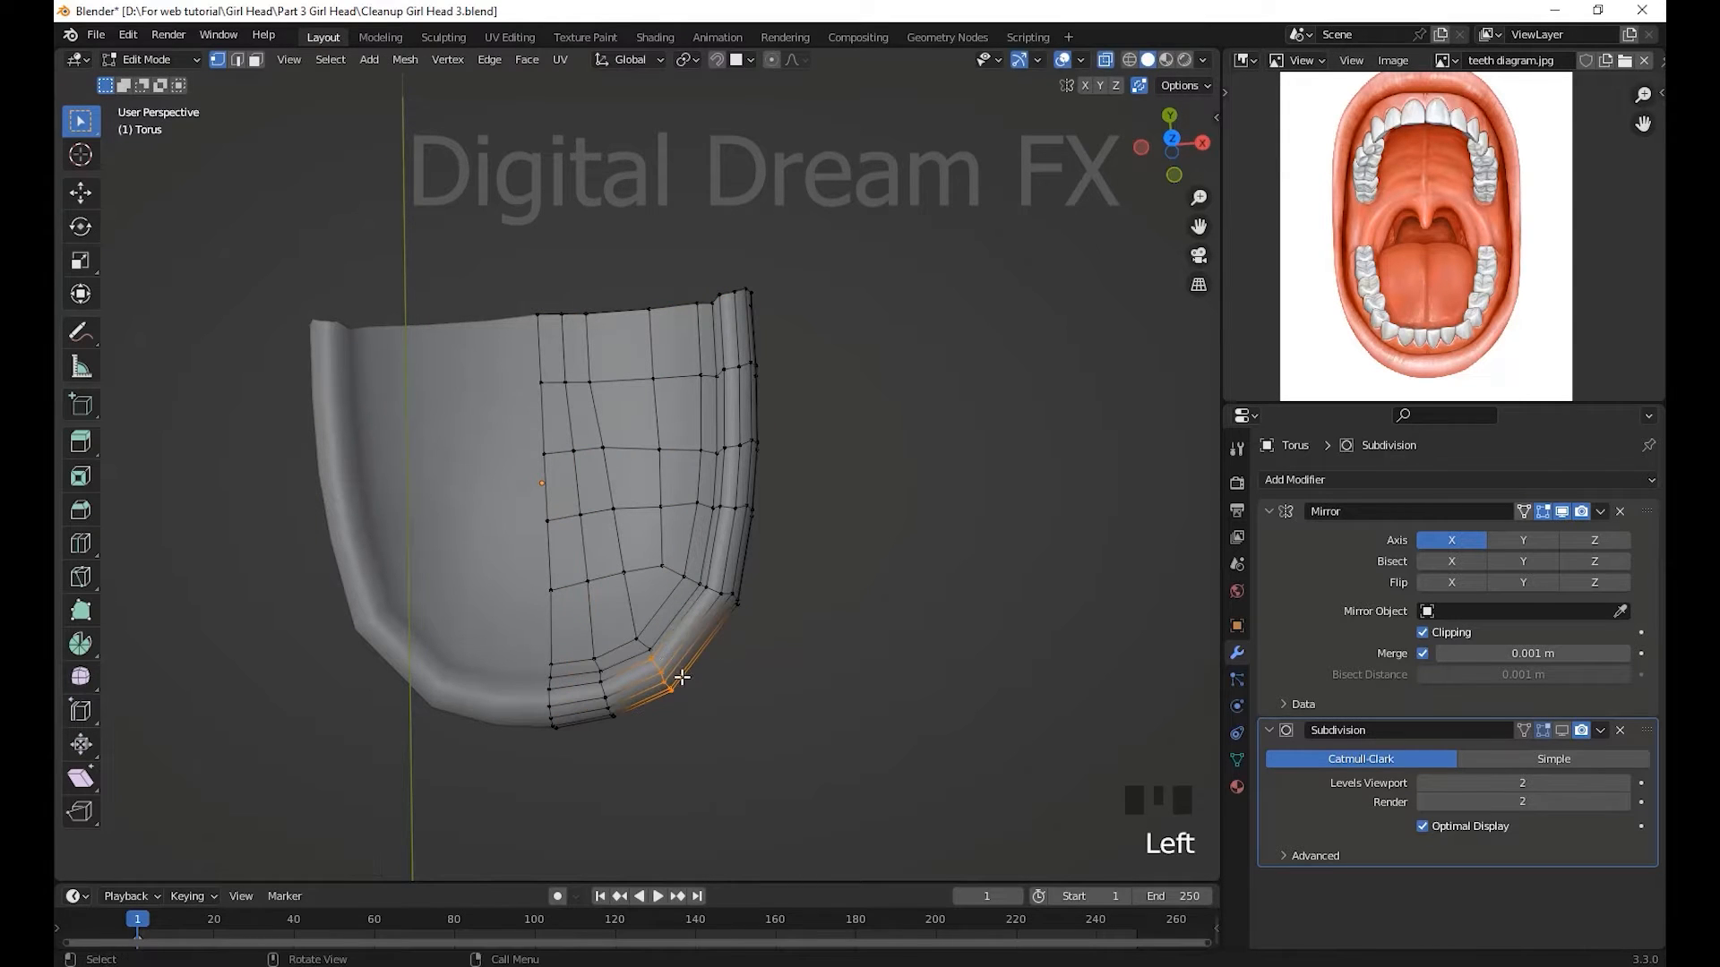
pyautogui.press('g')
pyautogui.click(688, 675)
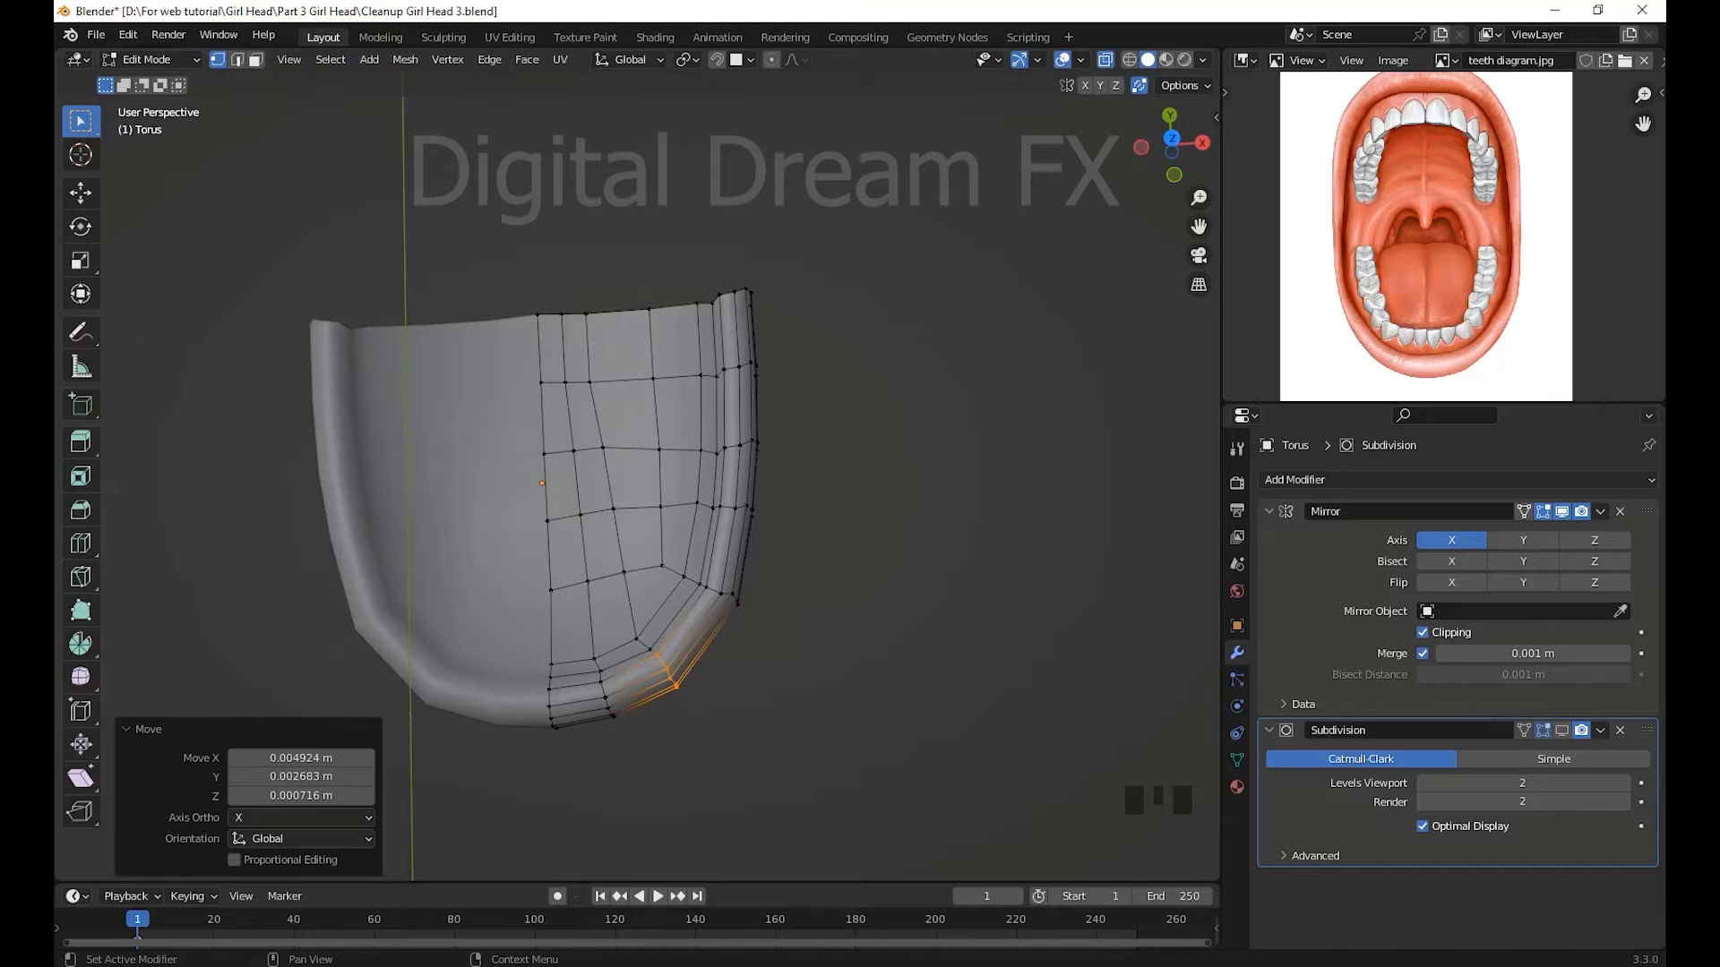
# - Move the three rearmost vertices of the third lengthwise column outward to even out the palate grid
pyautogui.moveTo(937, 585); pyautogui.dragTo(881, 630, button='middle')
pyautogui.scroll(2, 933, 595)
pyautogui.moveTo(668, 456); pyautogui.dragTo(626, 337)
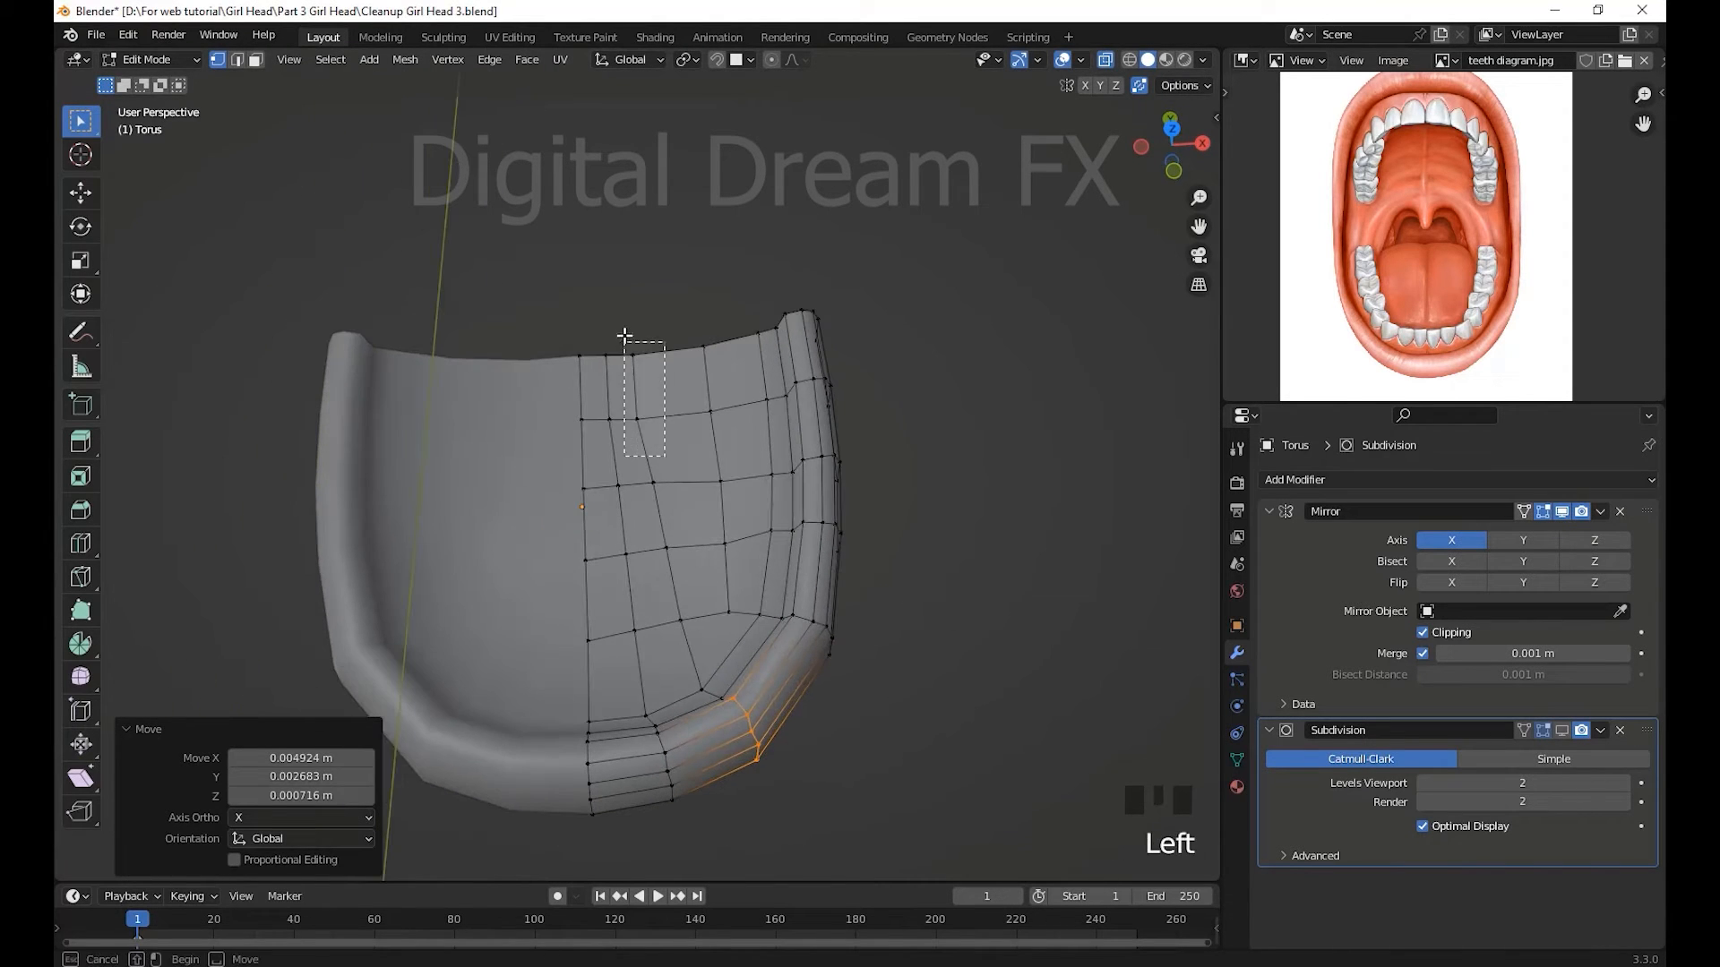
pyautogui.press('g')
pyautogui.click(732, 408)
pyautogui.click(653, 482)
pyautogui.press('g')
pyautogui.click(664, 460)
# - Shift the two remaining front vertices of the same palate column to line up with those behind them
pyautogui.click(660, 541)
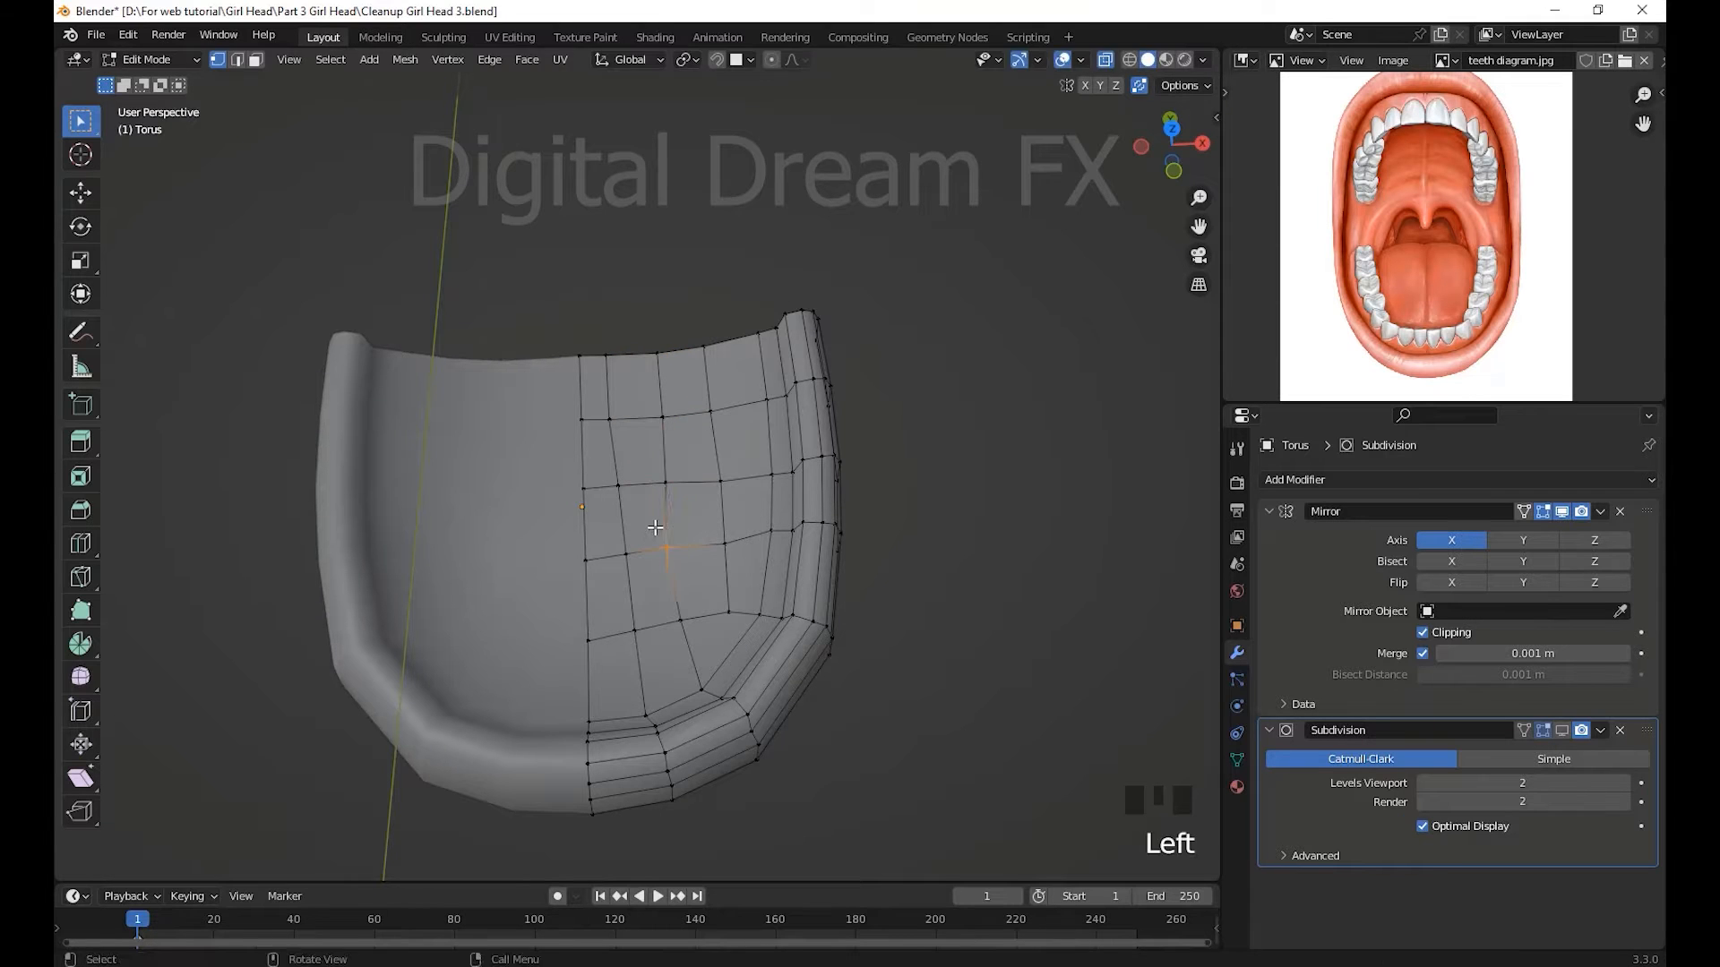
pyautogui.press('g')
pyautogui.click(672, 547)
pyautogui.click(682, 622)
pyautogui.press('g')
pyautogui.moveTo(679, 600); pyautogui.dragTo(803, 685, button='middle')
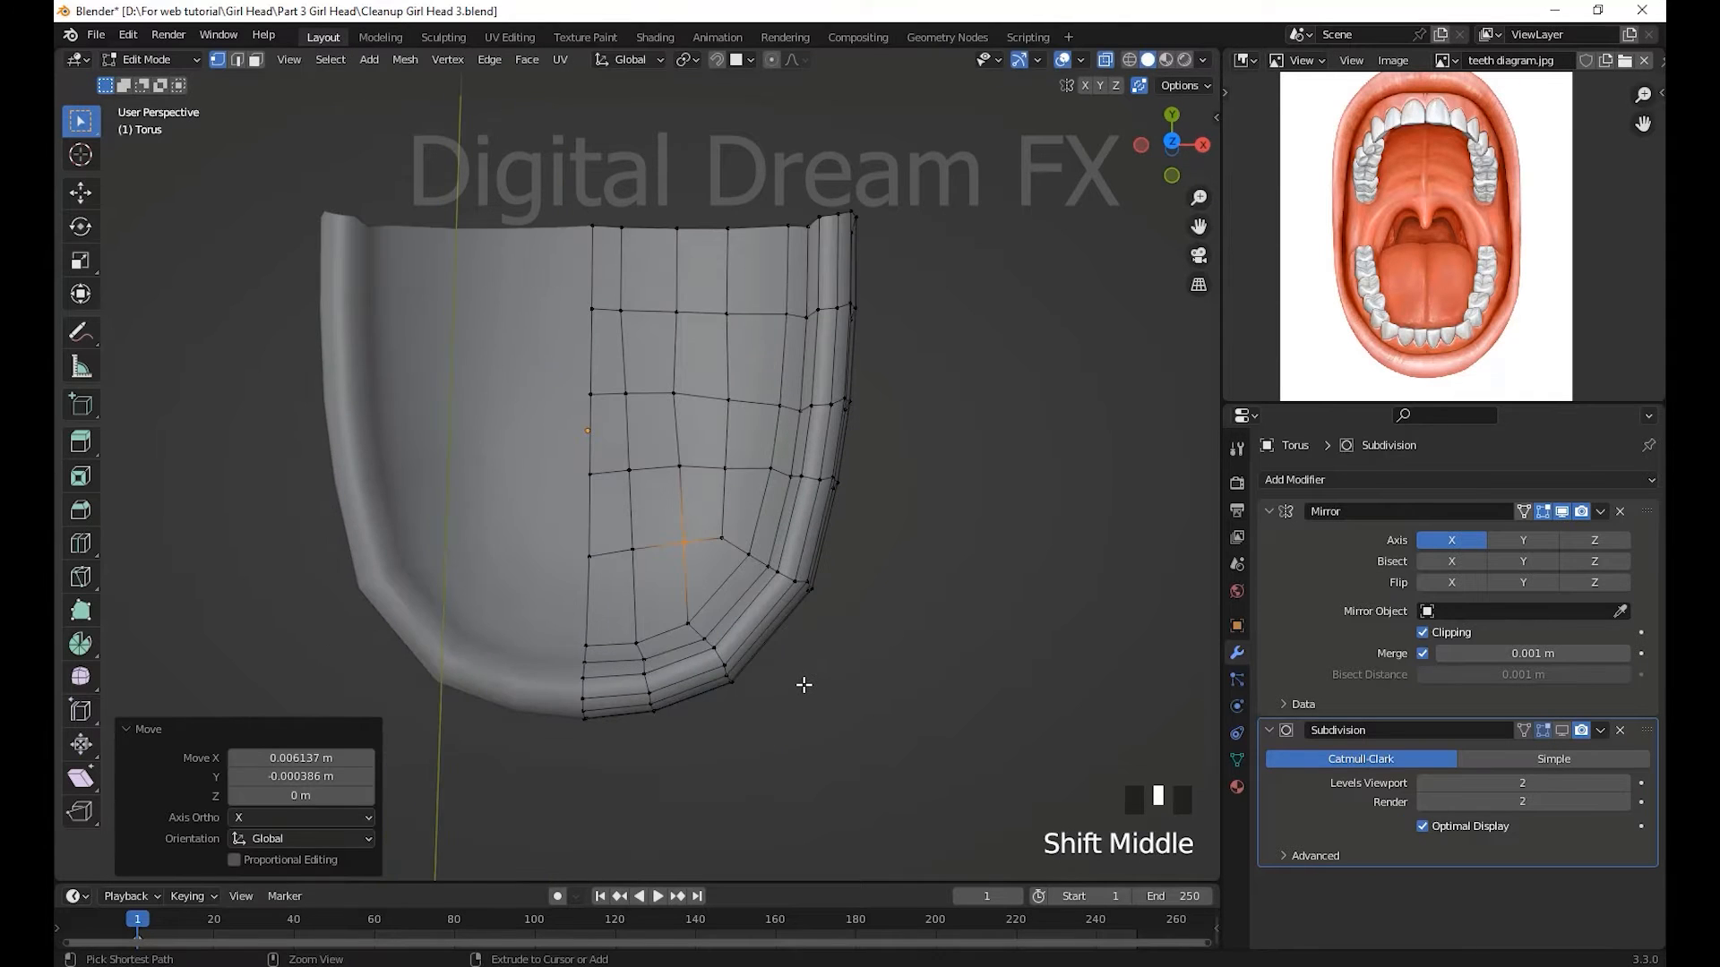
# - Add a loop cut across the rim's front corner and move its rim vertices to round the curve
pyautogui.click(767, 643)
pyautogui.rightClick(768, 643)
pyautogui.keyDown('ctrl'); pyautogui.moveTo(618, 142); pyautogui.dragTo(619, 143); pyautogui.keyUp('ctrl')
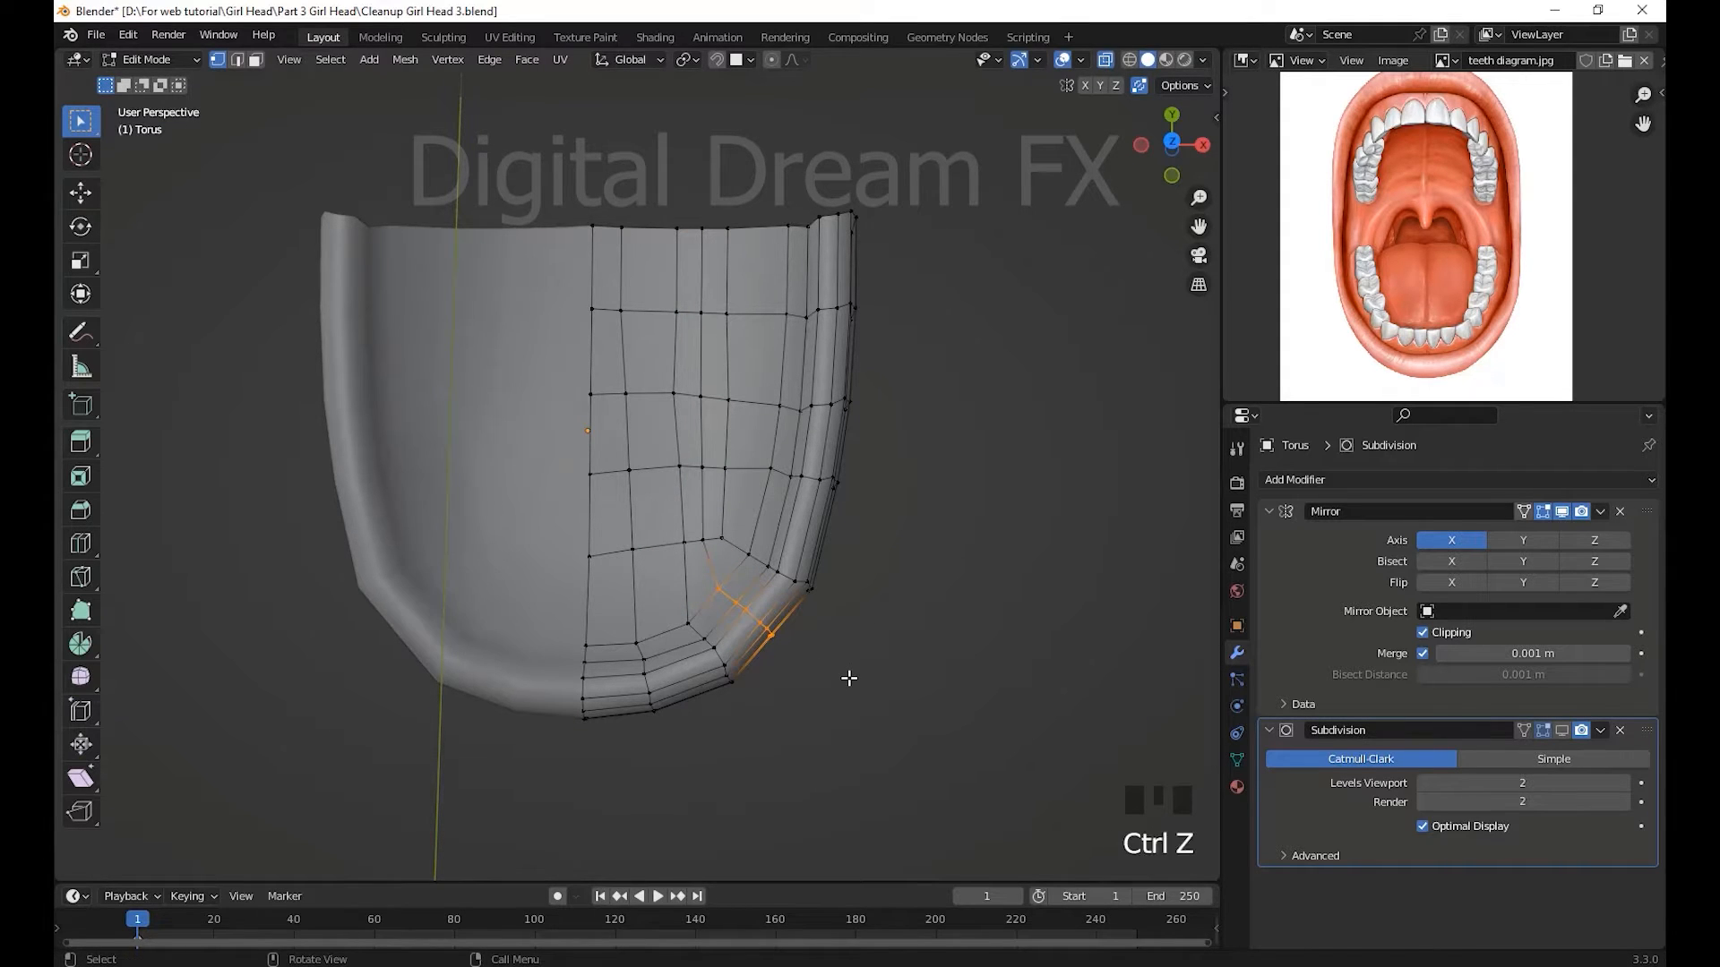
pyautogui.press('g')
pyautogui.click(852, 684)
pyautogui.moveTo(852, 683); pyautogui.dragTo(815, 557, button='middle')
pyautogui.keyDown('shift'); pyautogui.moveTo(815, 557); pyautogui.dragTo(814, 601, button='middle'); pyautogui.keyUp('shift')
# - Shift the third lengthwise palate column about 0.013 m toward the centre line and reposition the column nearest the rim
pyautogui.keyDown('shift'); pyautogui.click(685, 561); pyautogui.keyUp('shift')
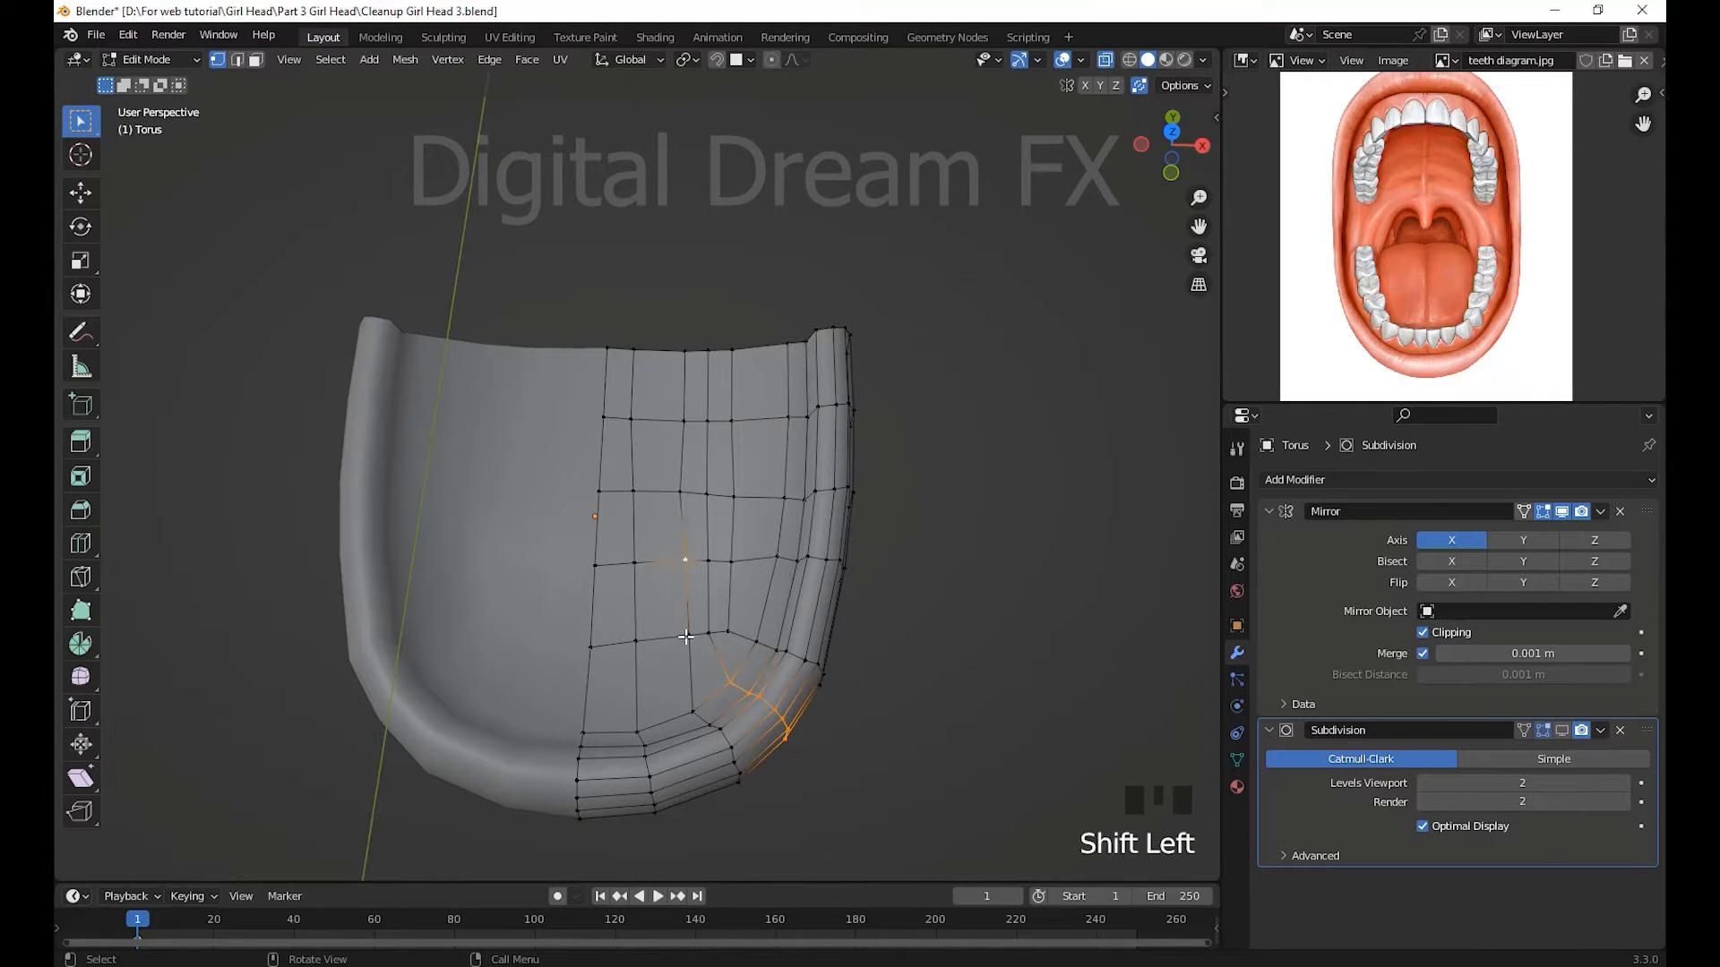
pyautogui.press('g')
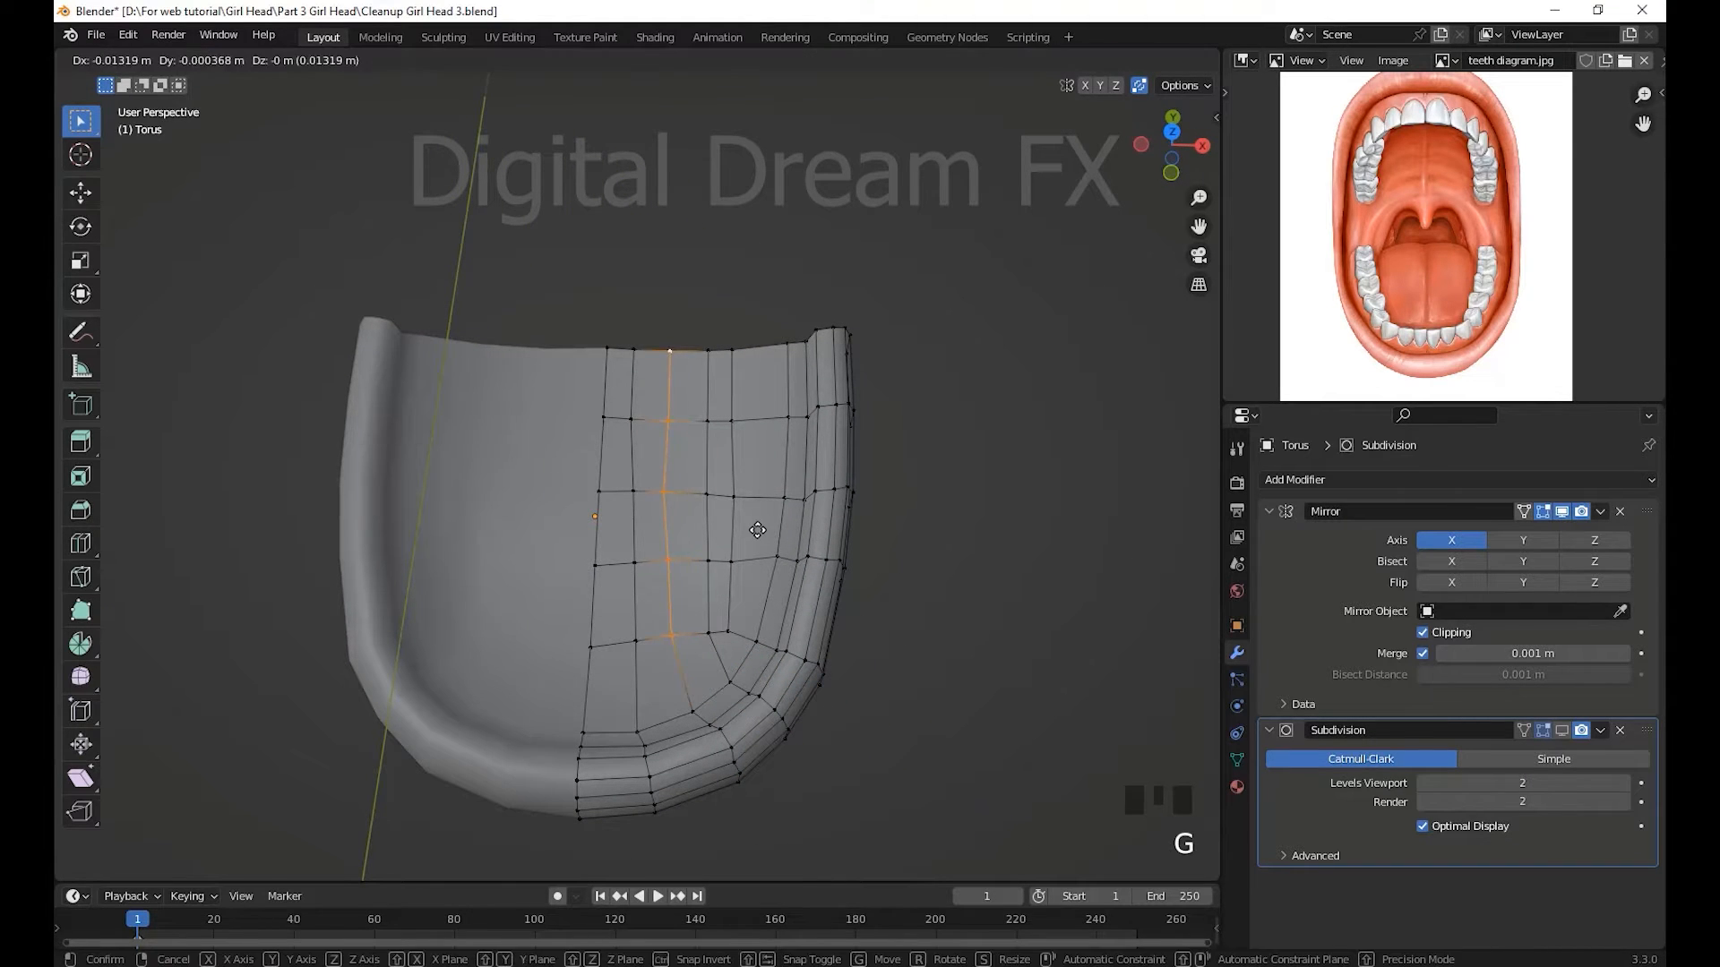
pyautogui.click(756, 534)
pyautogui.click(729, 632)
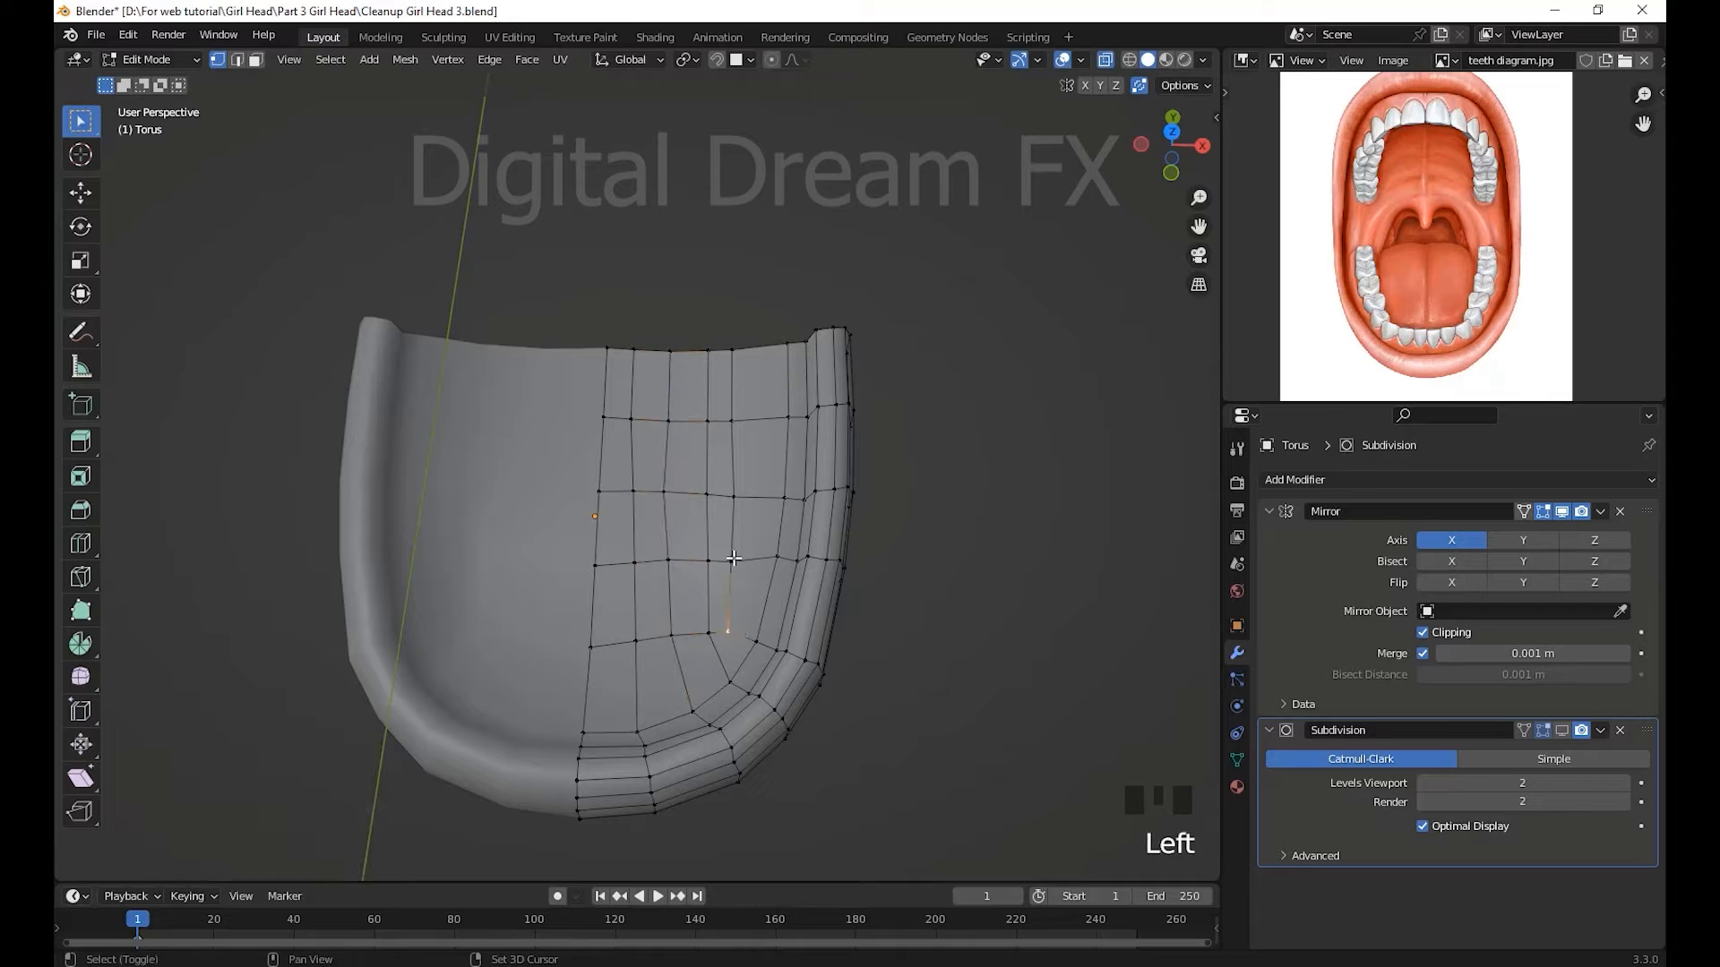
pyautogui.press('g')
pyautogui.click(754, 445)
# - Inspect the smoothed gum and palate in Object Mode, and return to Edit Mode
pyautogui.scroll(-2, 784, 546)
pyautogui.moveTo(791, 580); pyautogui.dragTo(721, 511, button='middle')
pyautogui.scroll(2, 761, 573)
pyautogui.keyDown('shift'); pyautogui.moveTo(795, 618); pyautogui.dragTo(772, 685, button='middle'); pyautogui.keyUp('shift')
pyautogui.press('Tab')
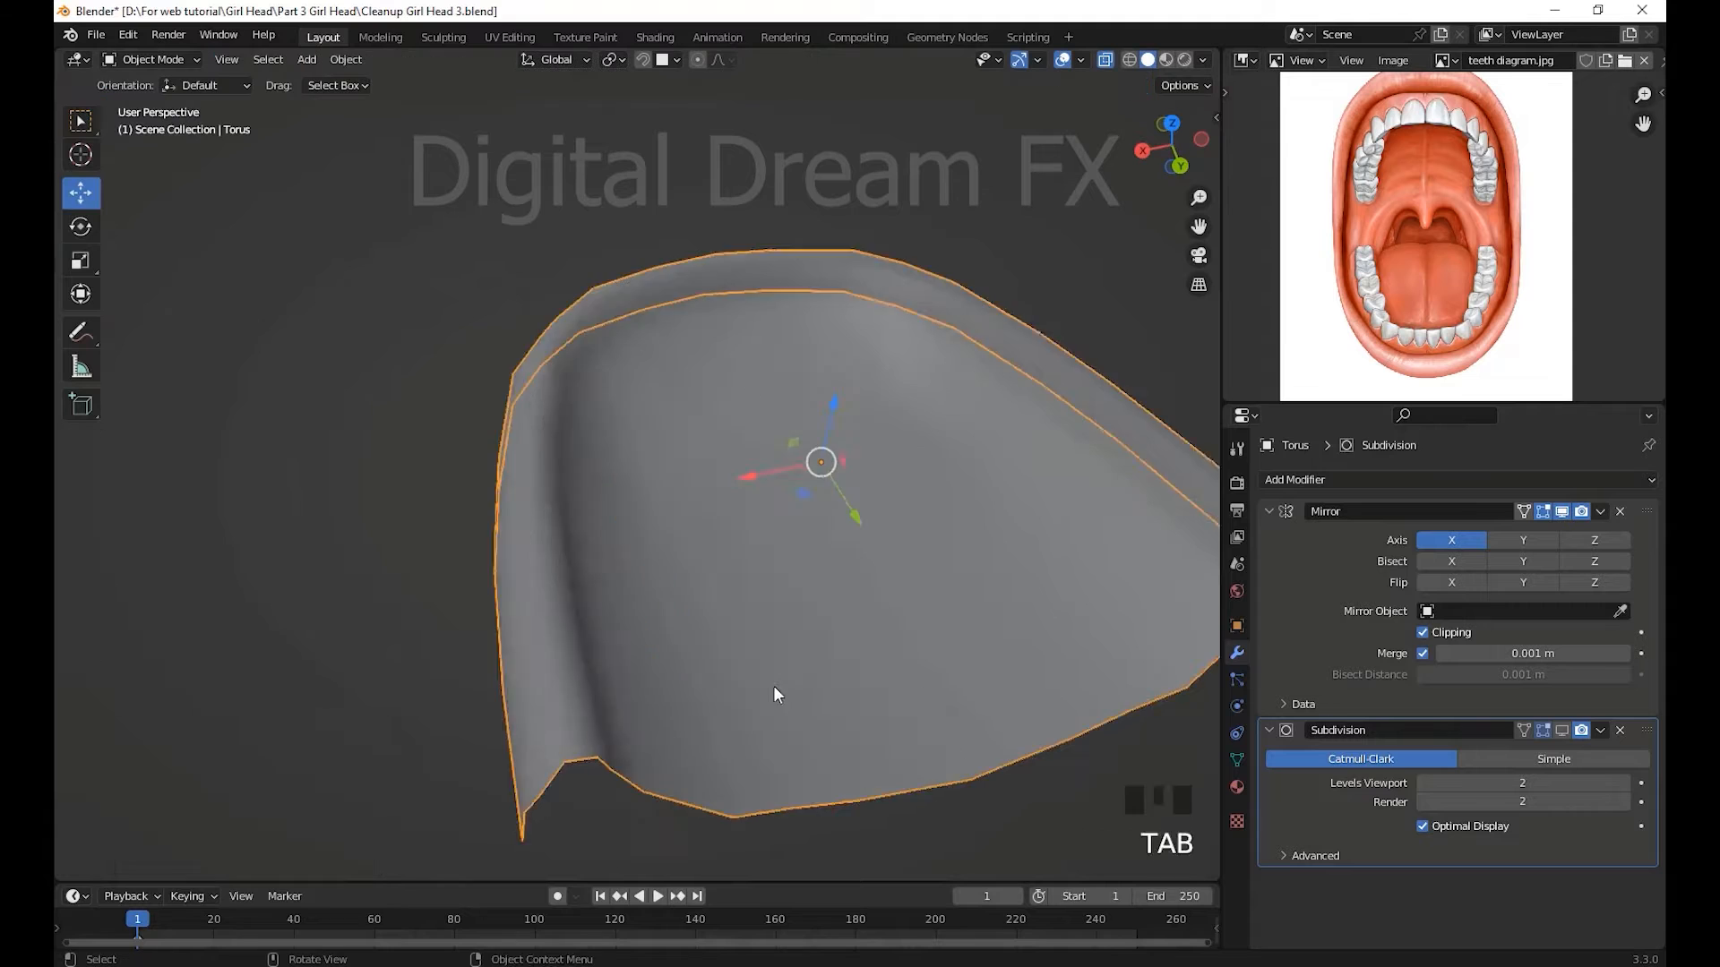
pyautogui.scroll(-3, 836, 529)
pyautogui.moveTo(835, 529); pyautogui.dragTo(793, 669, button='middle')
pyautogui.moveTo(824, 495); pyautogui.dragTo(858, 594, button='middle')
pyautogui.press('Tab')
pyautogui.keyDown('shift'); pyautogui.moveTo(858, 594); pyautogui.dragTo(894, 594, button='middle'); pyautogui.keyUp('shift')
# - Add a cube to the gum mesh and scale it down to about 0.045
pyautogui.click(738, 314)
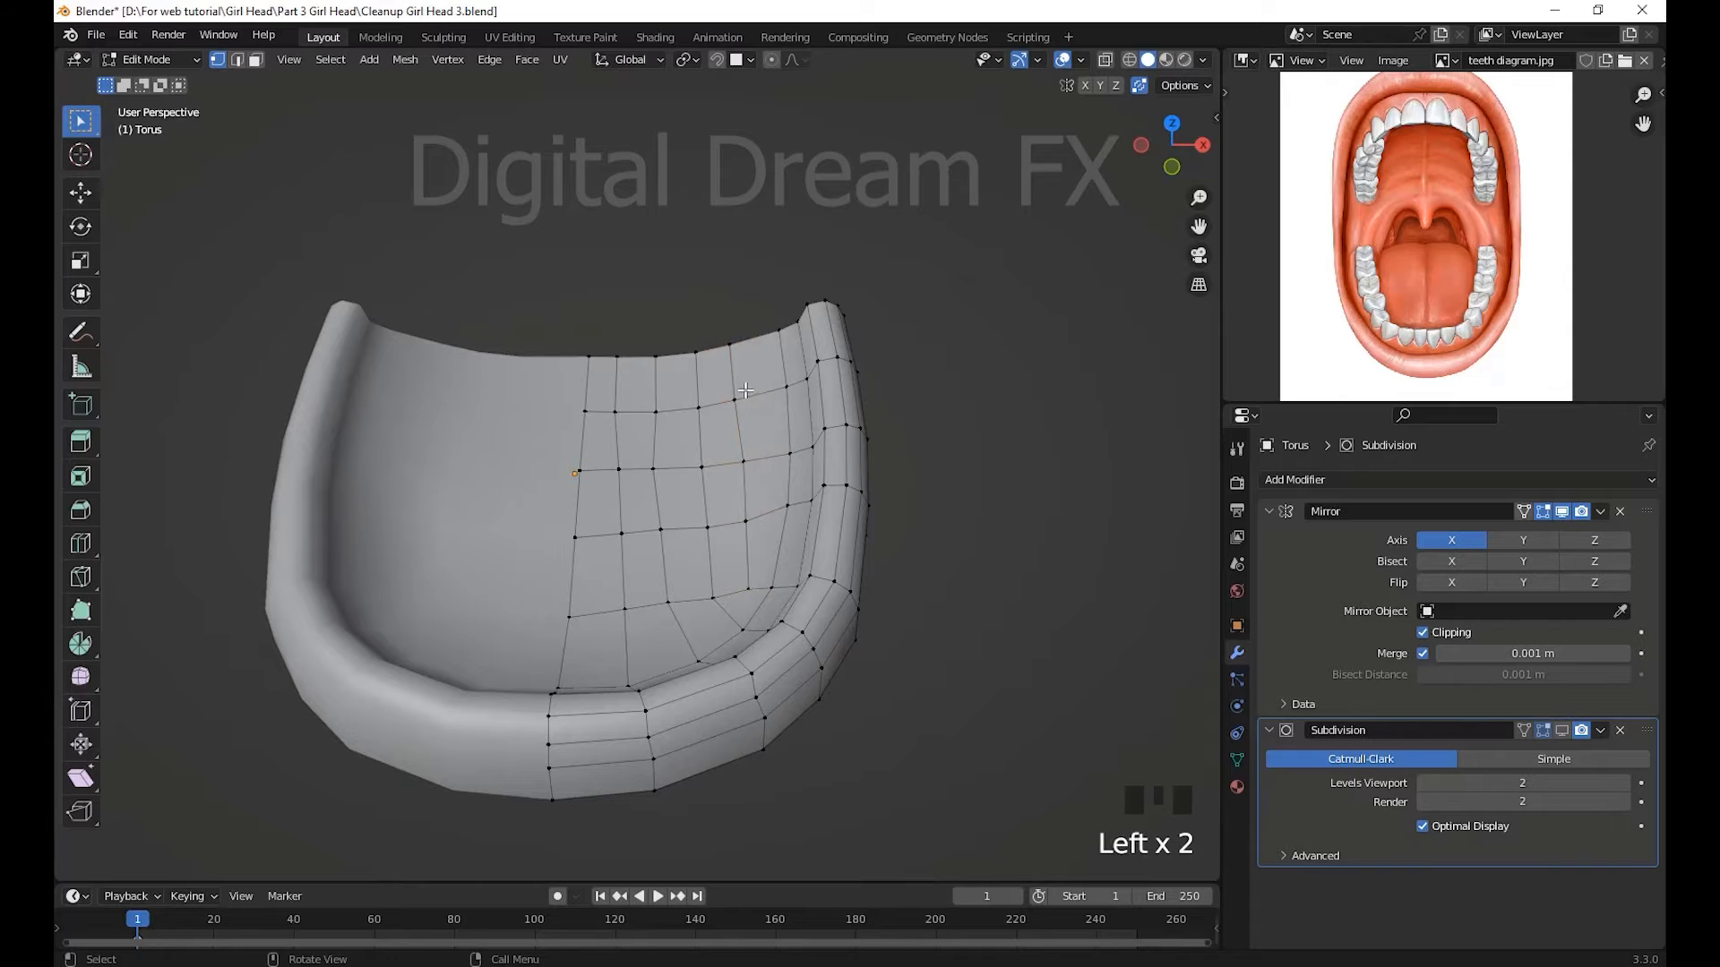
pyautogui.moveTo(745, 390); pyautogui.dragTo(491, 280, button='middle')
pyautogui.hotkey('shift', 'a')
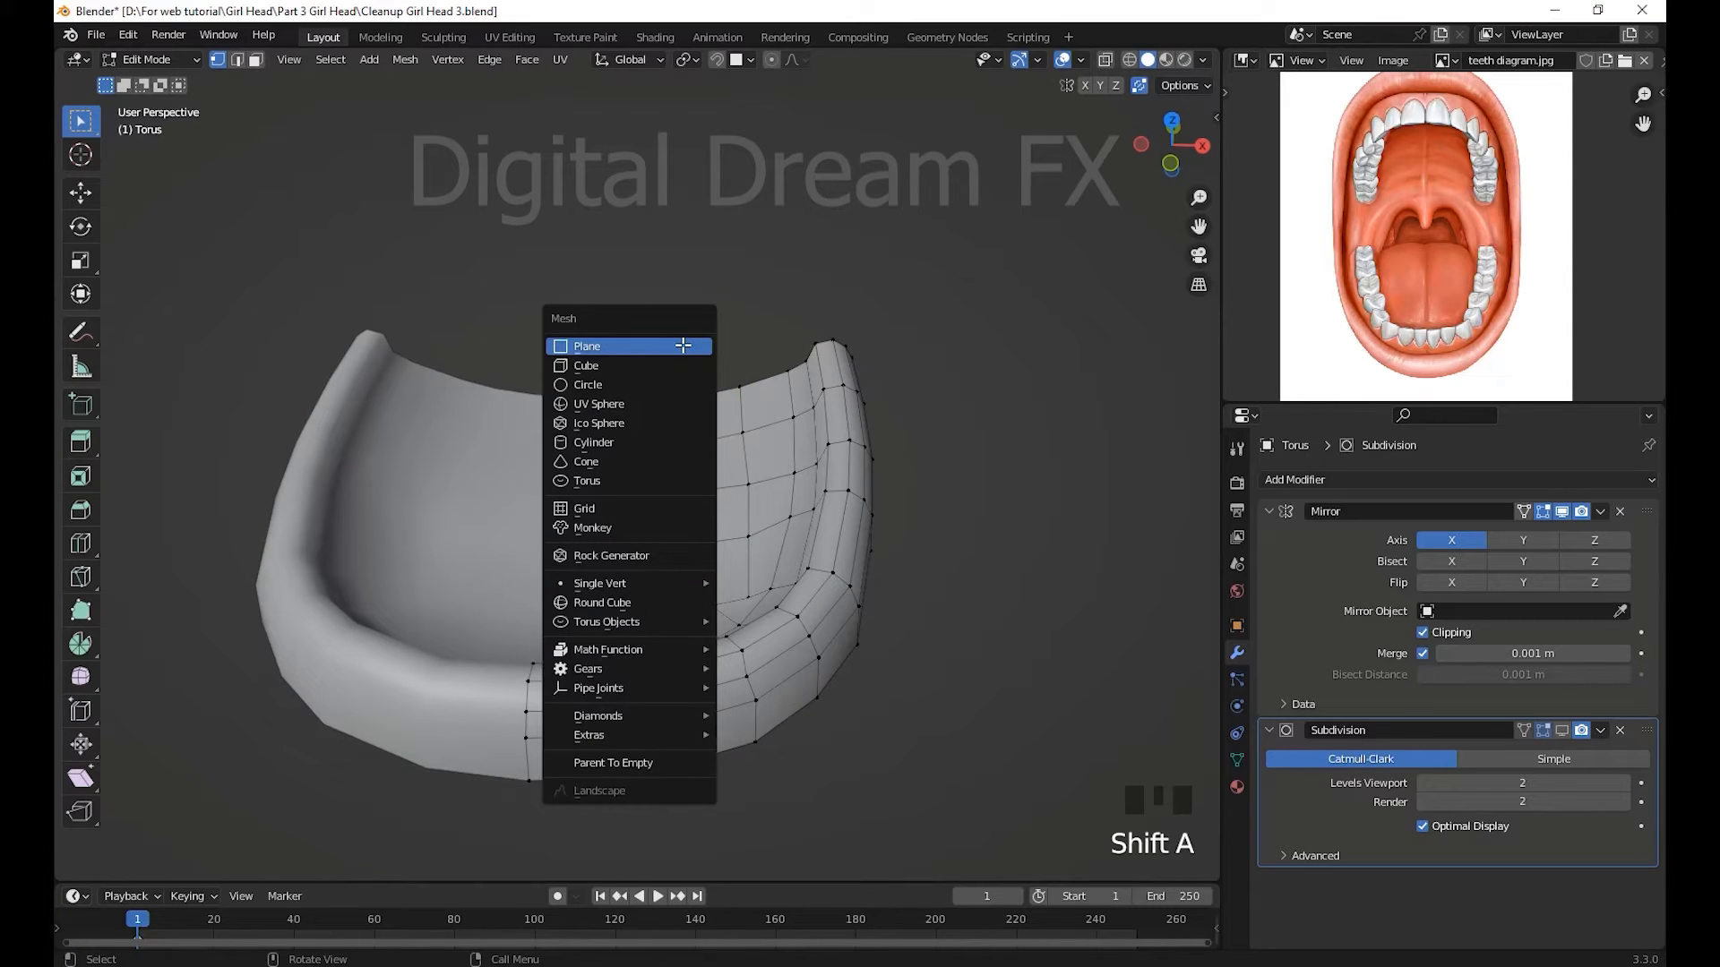
pyautogui.click(627, 365)
pyautogui.scroll(-9, 683, 414)
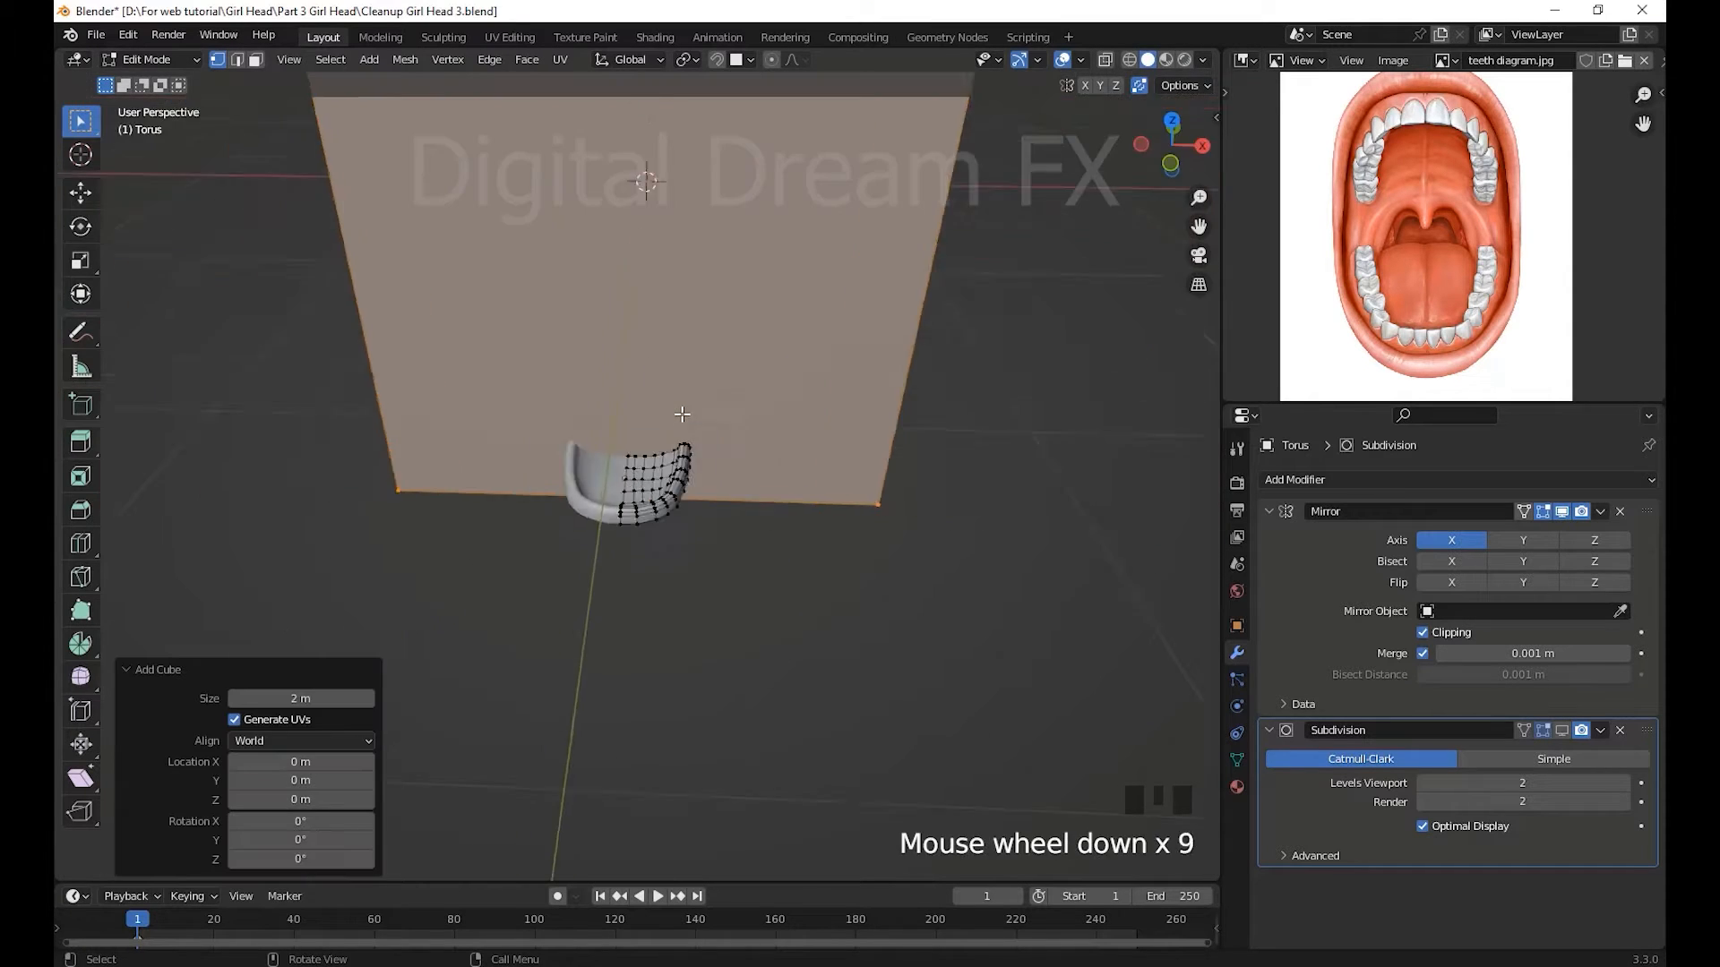
pyautogui.moveTo(682, 414); pyautogui.dragTo(885, 647, button='middle')
pyautogui.press('s')
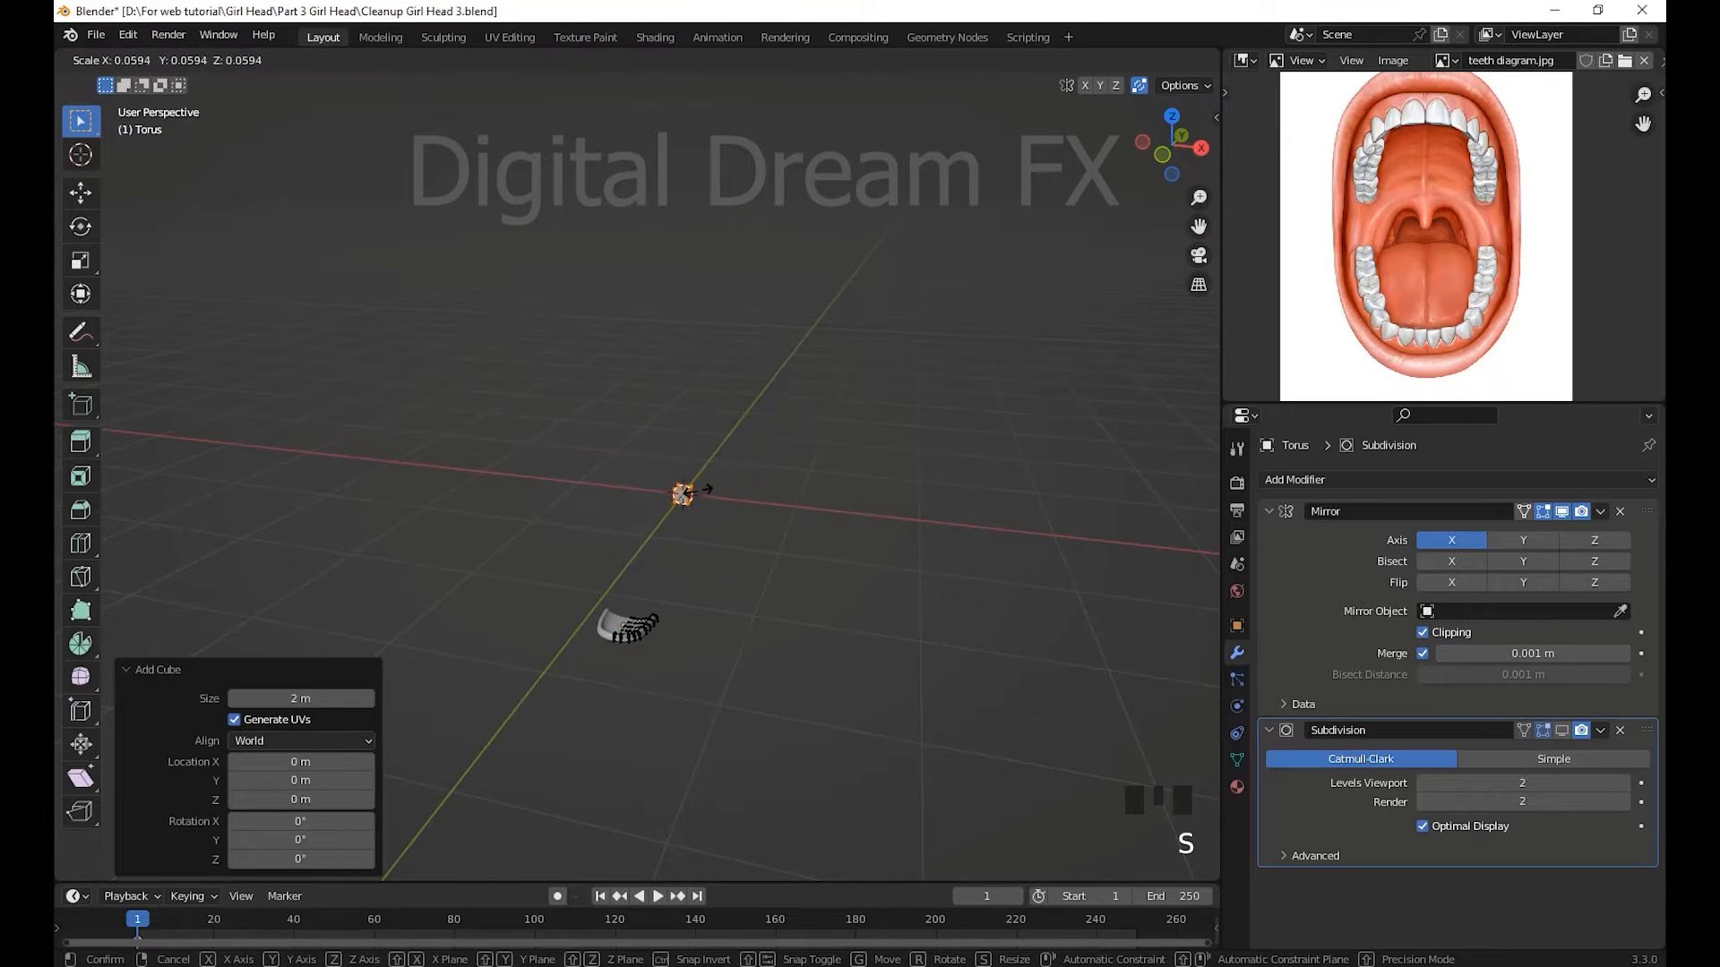
pyautogui.click(700, 490)
# - Turn off clipping in the Mirror modifier and move the small cube off the centre line toward one side of the gum
pyautogui.keyDown('shift'); pyautogui.moveTo(733, 603); pyautogui.dragTo(727, 495, button='middle'); pyautogui.keyUp('shift')
pyautogui.press('g')
pyautogui.rightClick(833, 536)
pyautogui.click(1423, 634)
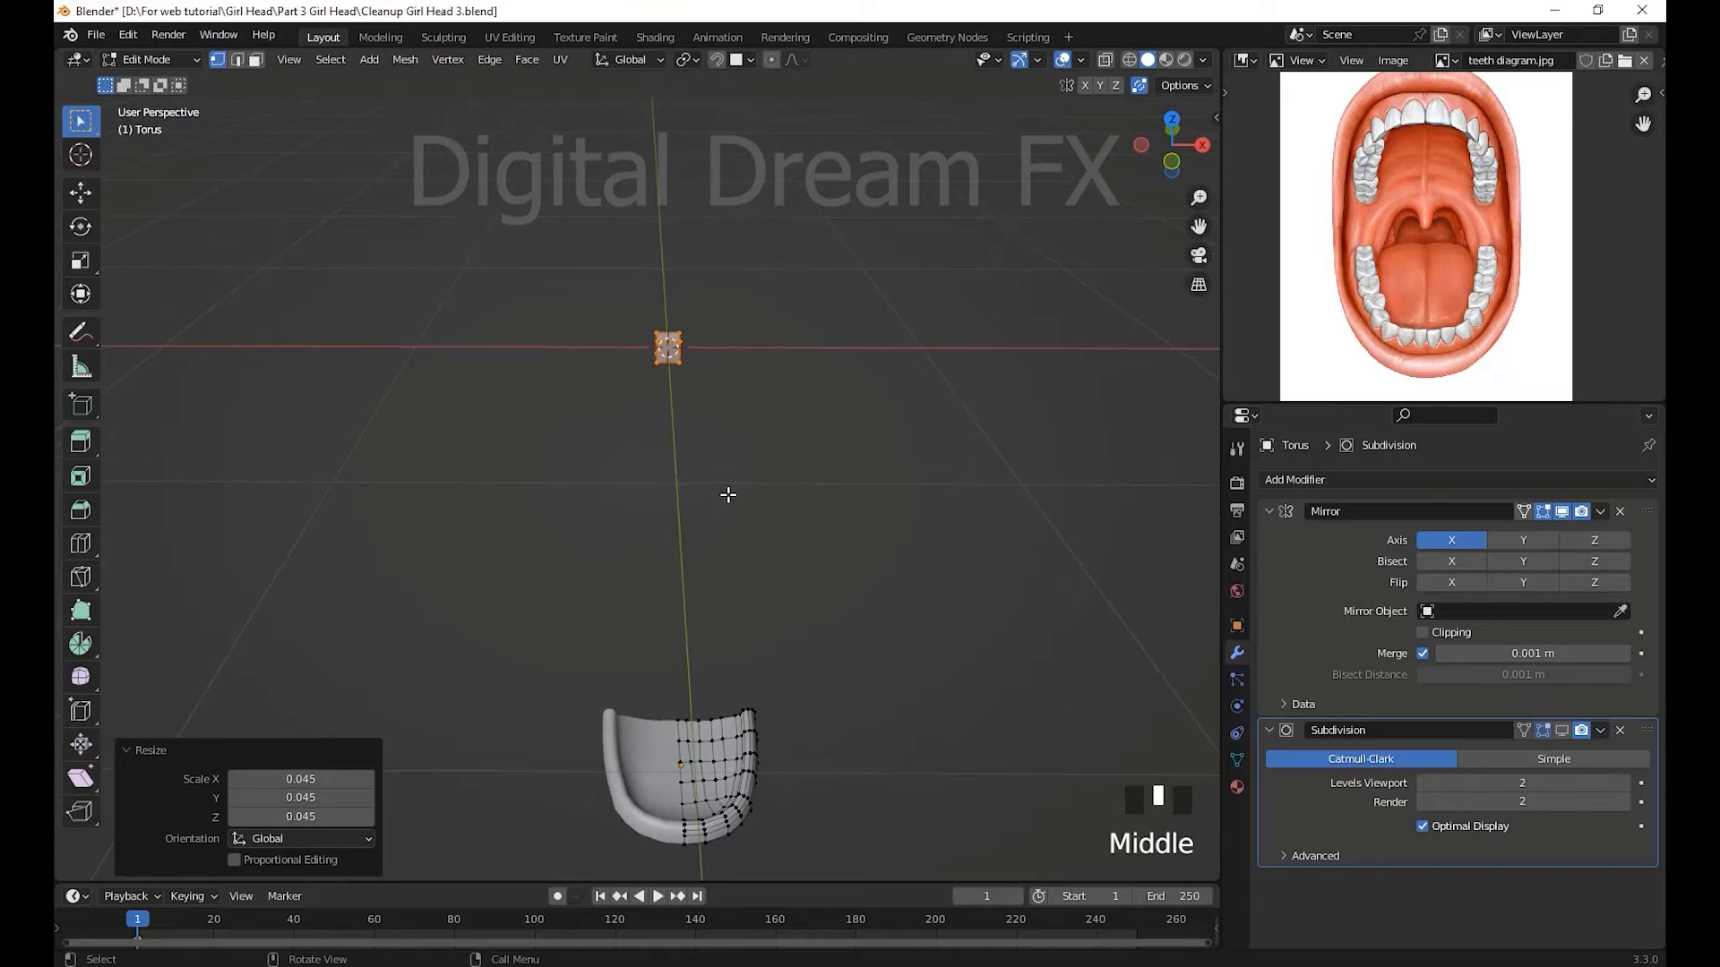
pyautogui.press('g')
pyautogui.click(827, 842)
# - In the right side view, position the cube just above the gum by moving it about -0.824 m in Y and 0.783 m in Z
pyautogui.keyDown('shift'); pyautogui.moveTo(828, 843); pyautogui.dragTo(718, 575, button='middle'); pyautogui.keyUp('shift')
pyautogui.press('KP_3')
pyautogui.press('g')
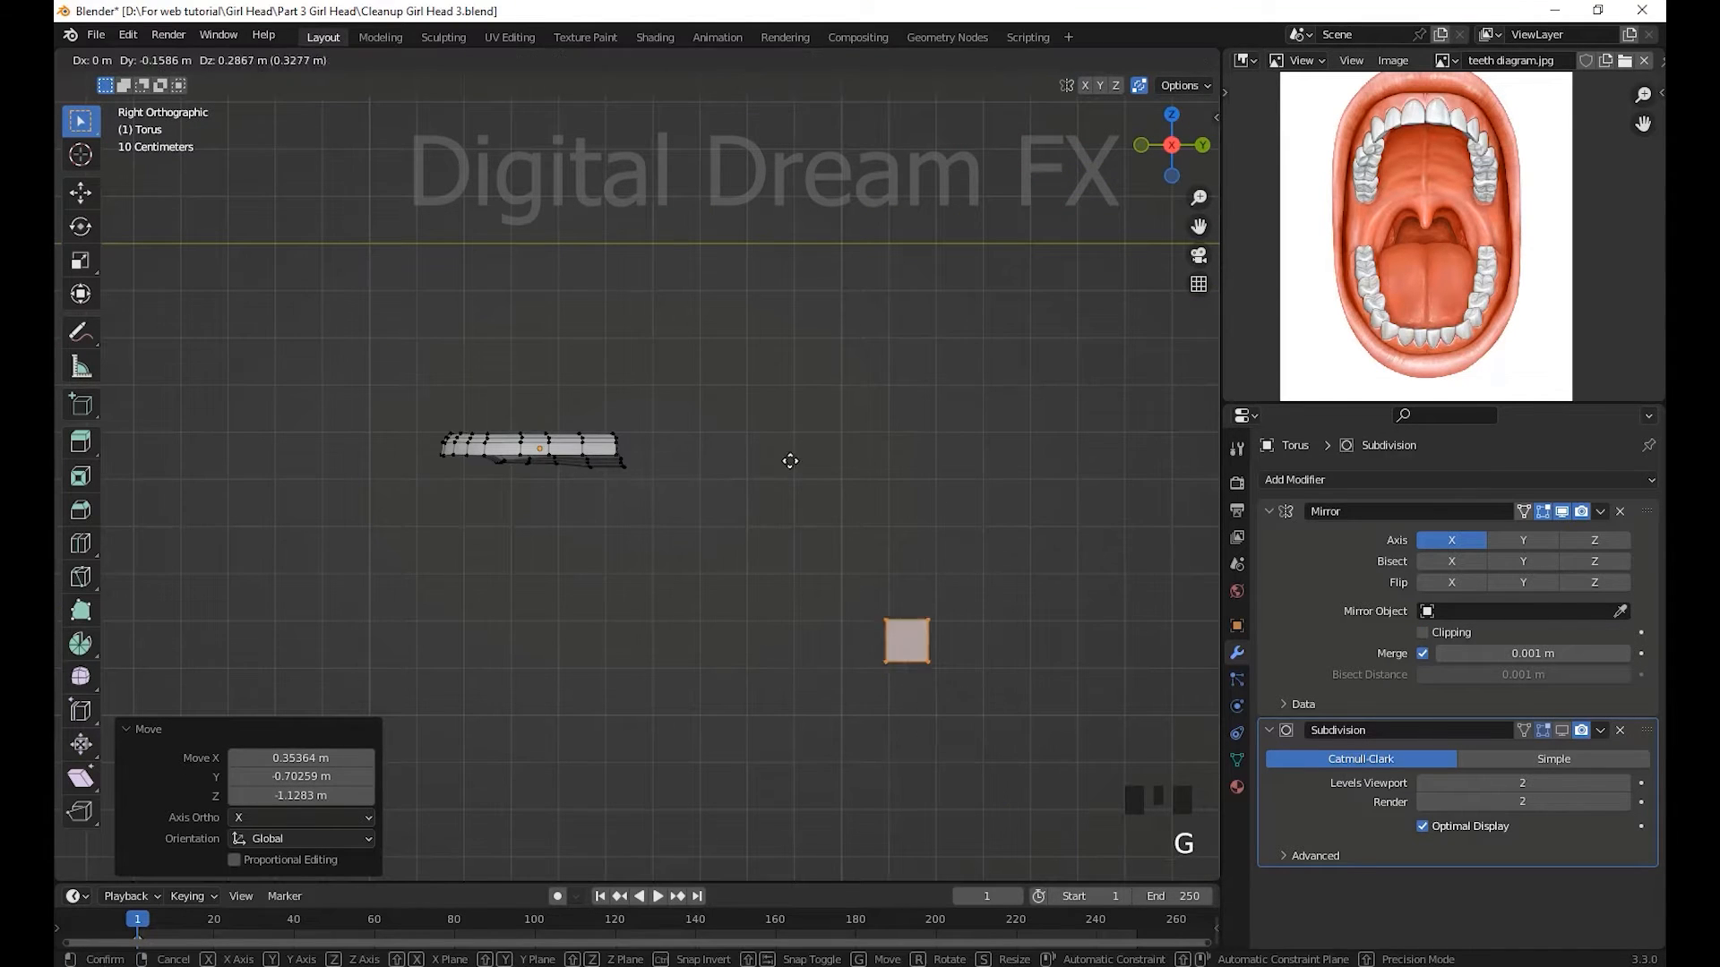
pyautogui.click(525, 324)
pyautogui.scroll(-3, 699, 598)
pyautogui.moveTo(699, 598); pyautogui.dragTo(779, 627, button='middle')
pyautogui.keyDown('shift'); pyautogui.moveTo(779, 626); pyautogui.dragTo(859, 660, button='middle'); pyautogui.keyUp('shift')
pyautogui.press('KP_7')
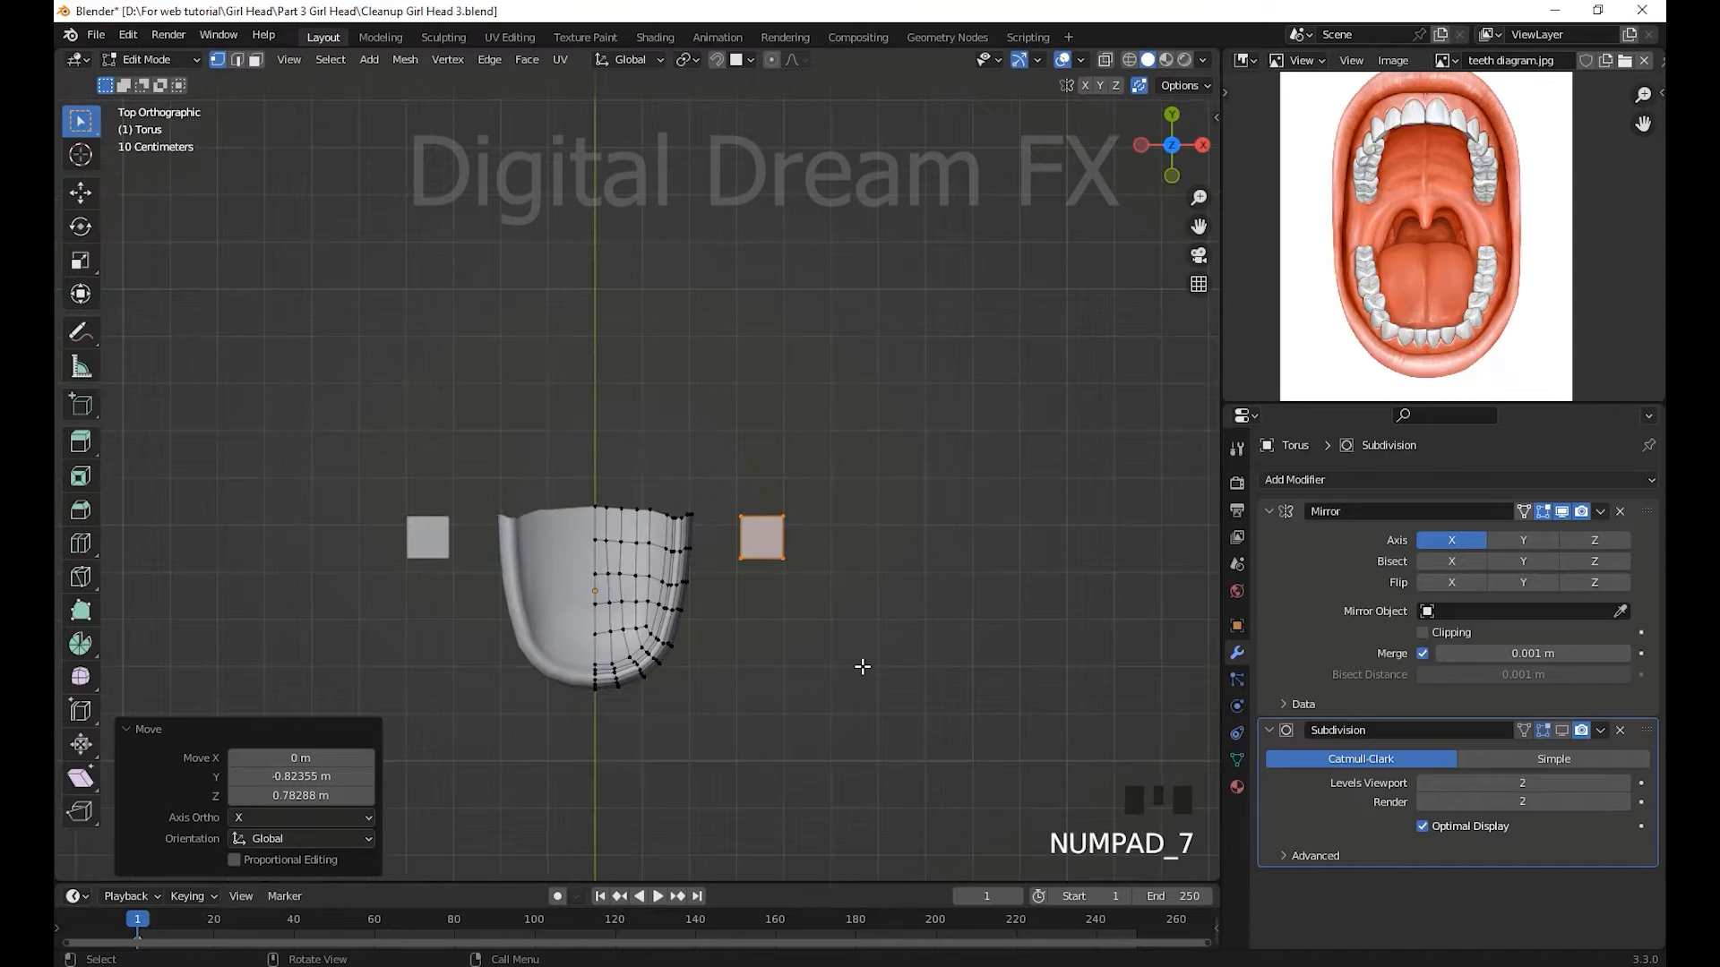
# - In the top view, move the cube about 0.178 m inward over the rear end of the gum rim
pyautogui.scroll(2, 959, 675)
pyautogui.scroll(2, 959, 676)
pyautogui.keyDown('shift'); pyautogui.moveTo(933, 714); pyautogui.dragTo(967, 586, button='middle'); pyautogui.keyUp('shift')
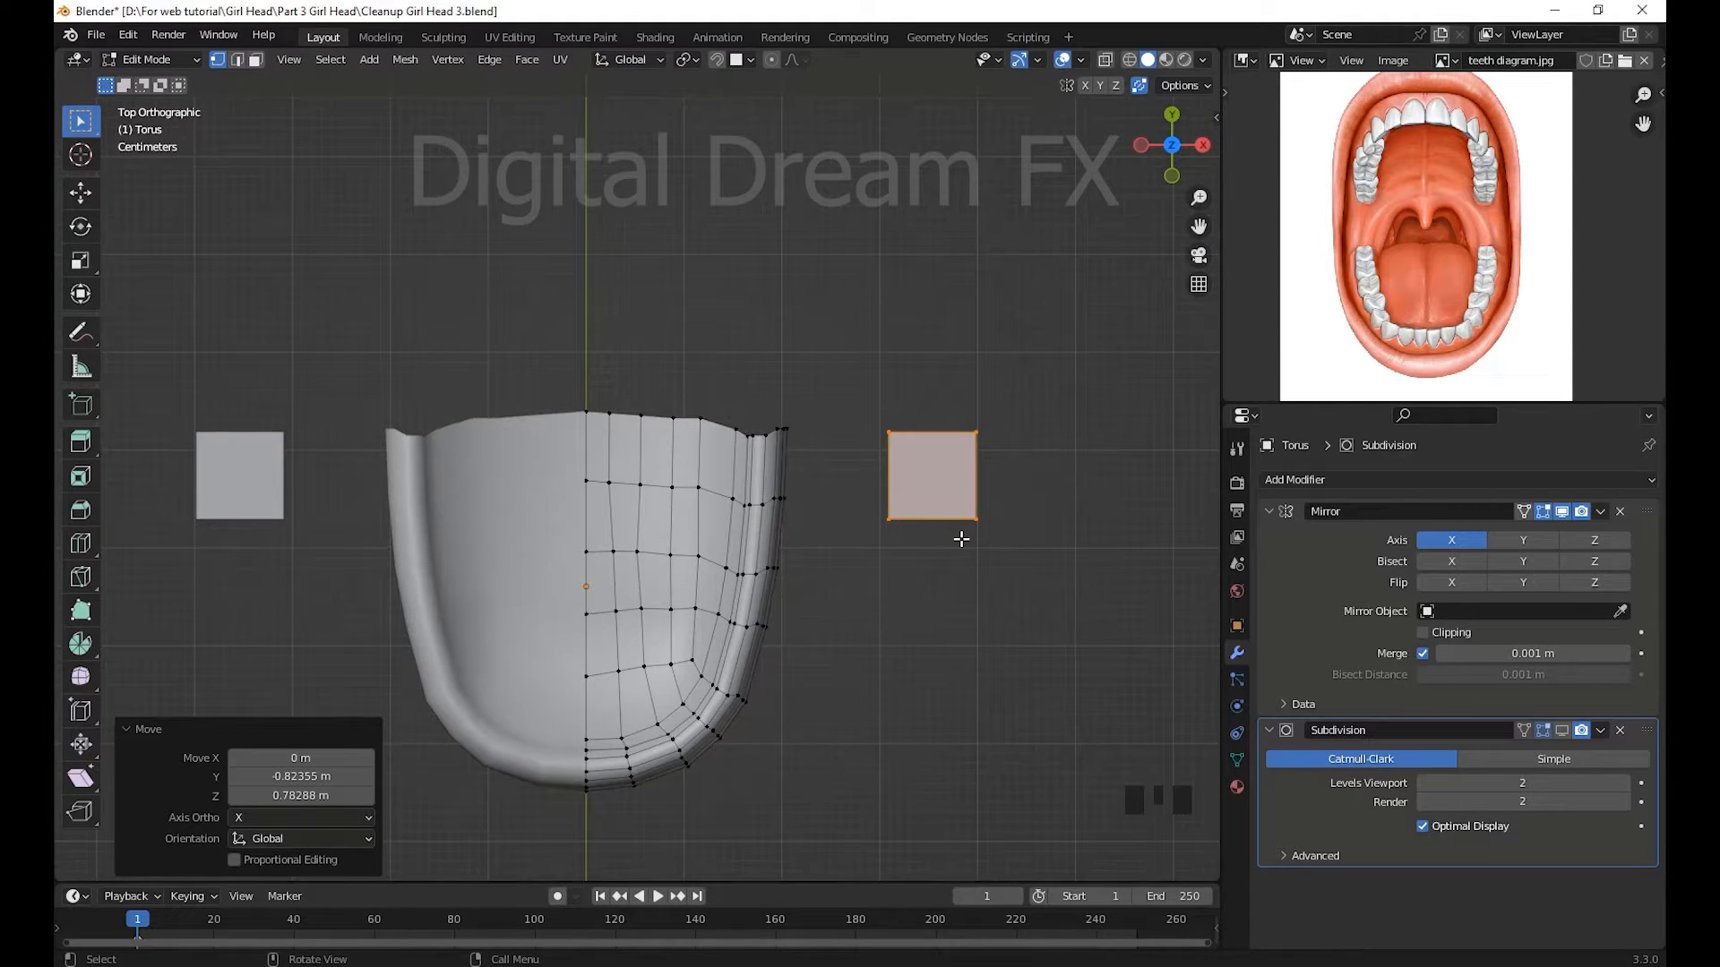
pyautogui.press('g')
pyautogui.click(786, 525)
# - Scale the cube to about 0.464 to fit the width of the gum rim
pyautogui.scroll(-1, 868, 530)
pyautogui.scroll(4, 867, 531)
pyautogui.keyDown('shift'); pyautogui.moveTo(967, 627); pyautogui.dragTo(1001, 554, button='middle'); pyautogui.keyUp('shift')
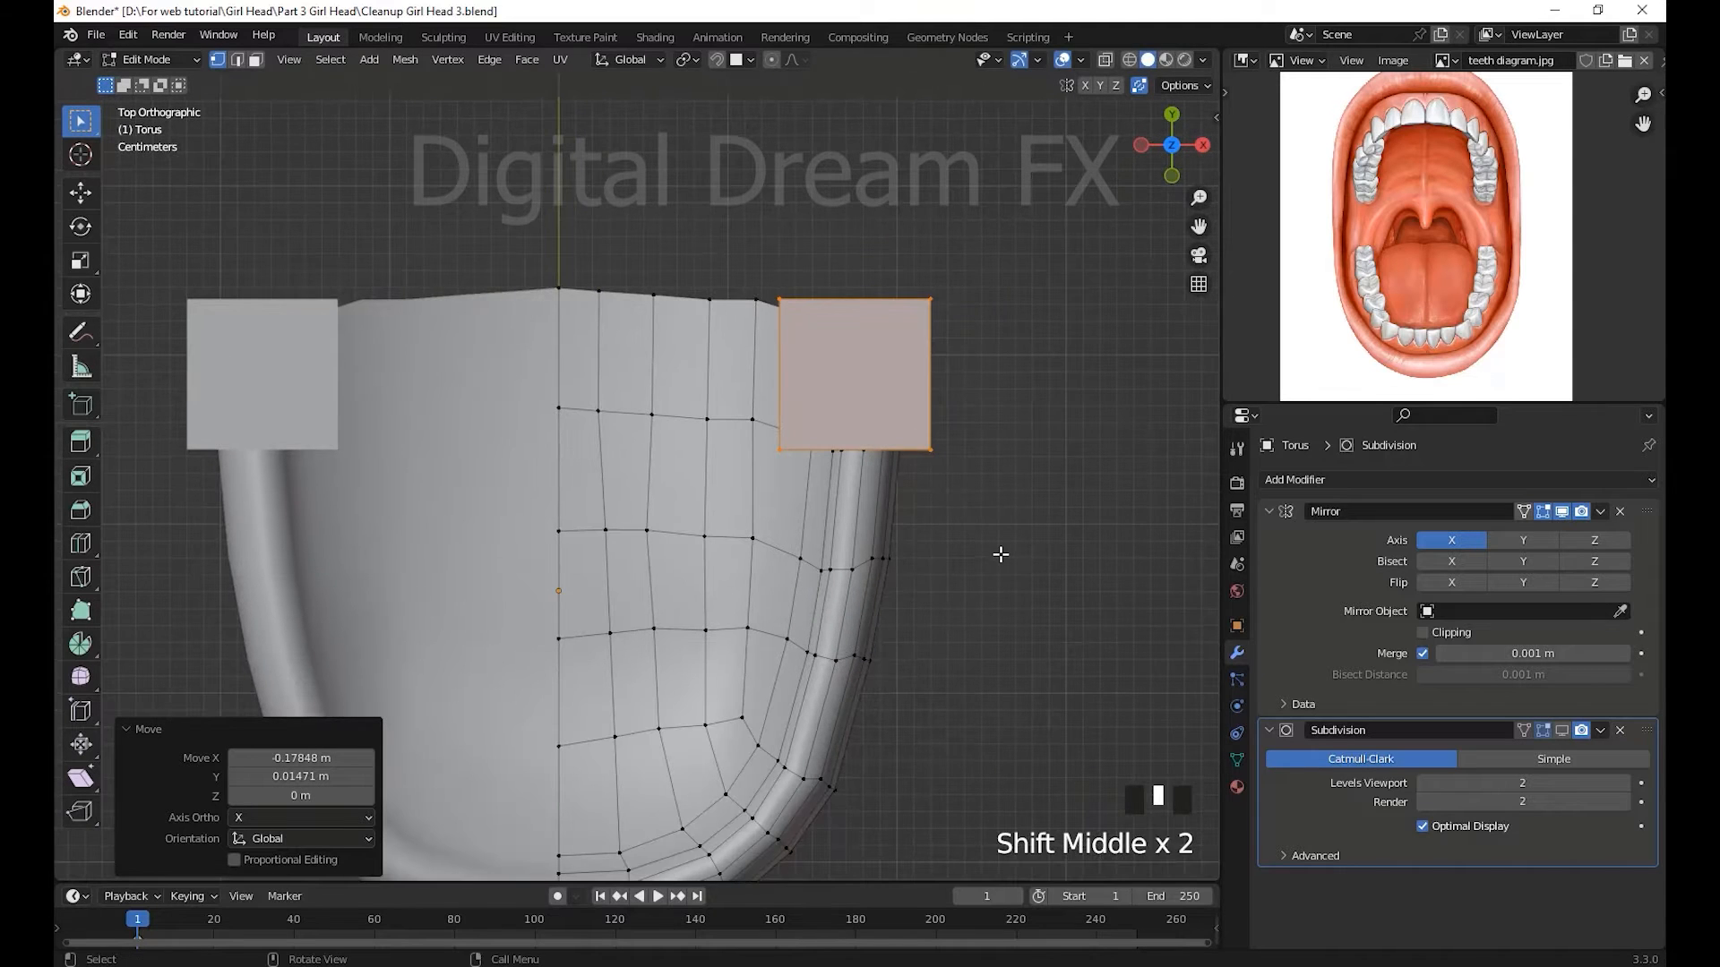
pyautogui.press('s')
pyautogui.click(913, 491)
pyautogui.keyDown('shift'); pyautogui.moveTo(914, 492); pyautogui.dragTo(845, 609, button='middle'); pyautogui.keyUp('shift')
pyautogui.scroll(2, 933, 503)
# - Lower the cube about 0.025 m toward the gum, with the subdivision shown in the viewport and X-ray on
pyautogui.click(1561, 730)
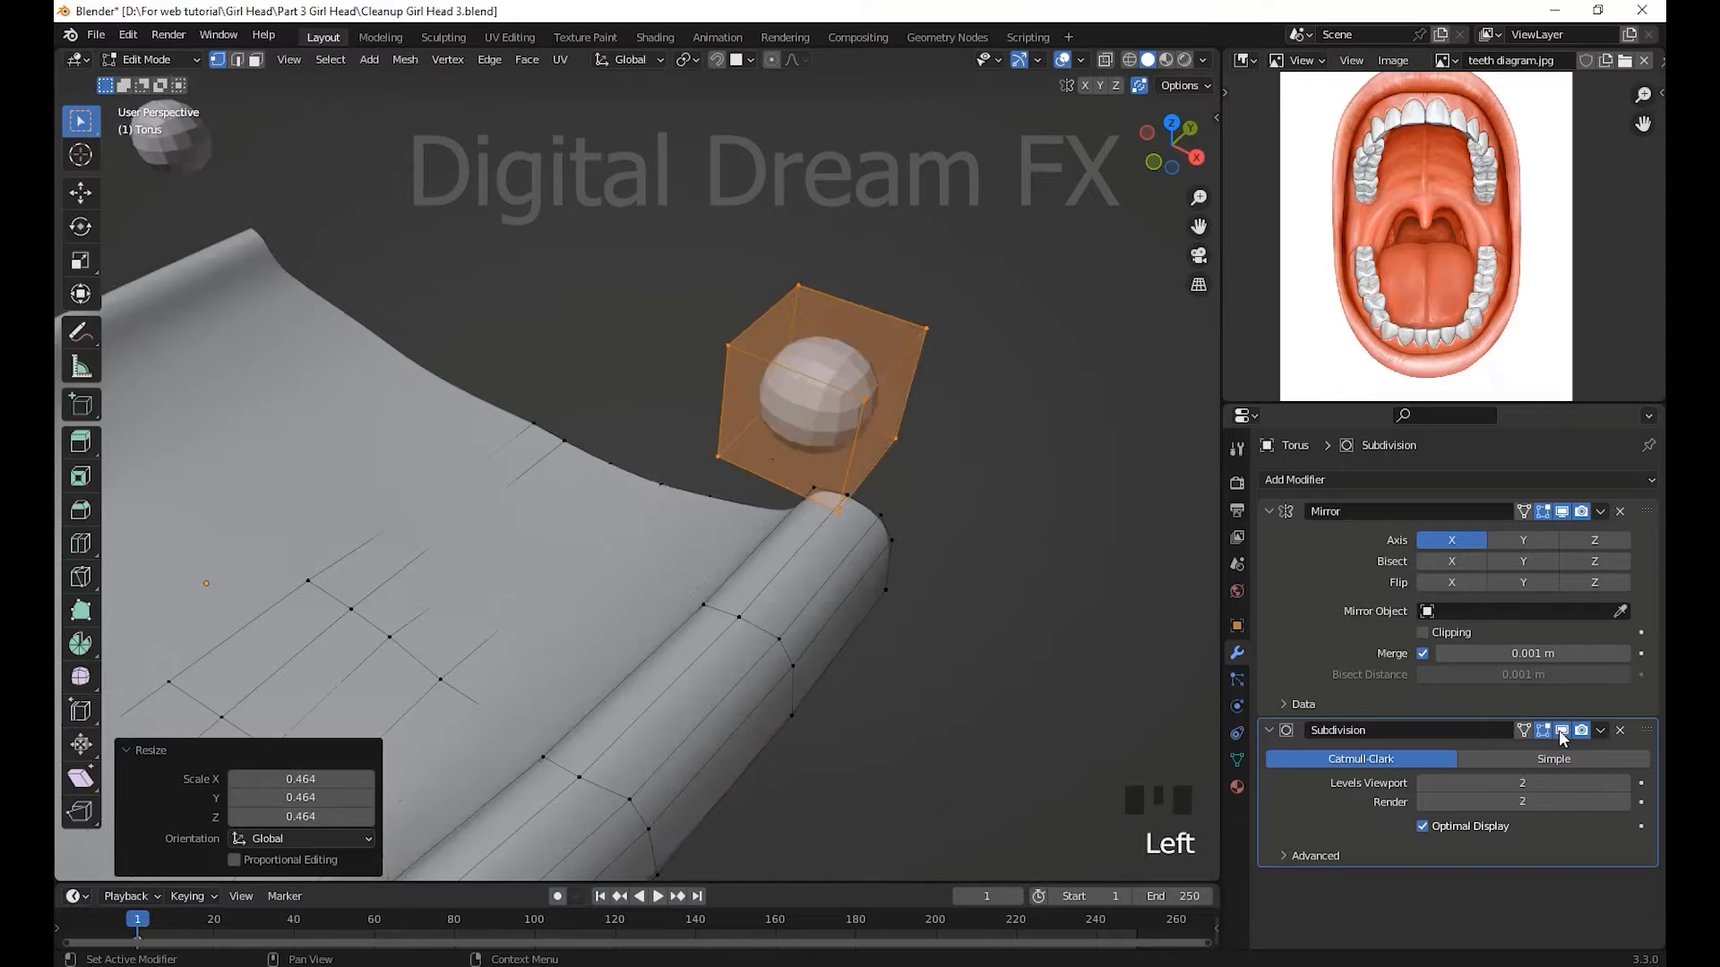
pyautogui.scroll(2, 833, 445)
pyautogui.keyDown('shift'); pyautogui.moveTo(833, 445); pyautogui.dragTo(878, 499, button='middle'); pyautogui.keyUp('shift')
pyautogui.hotkey('alt', 'z')
pyautogui.press('g')
pyautogui.click(914, 492)
# - Narrow the cube in the top view by moving its inner side about 0.011 m outward and its outer side 0.002 m inward
pyautogui.scroll(2, 879, 487)
pyautogui.press('KP_7')
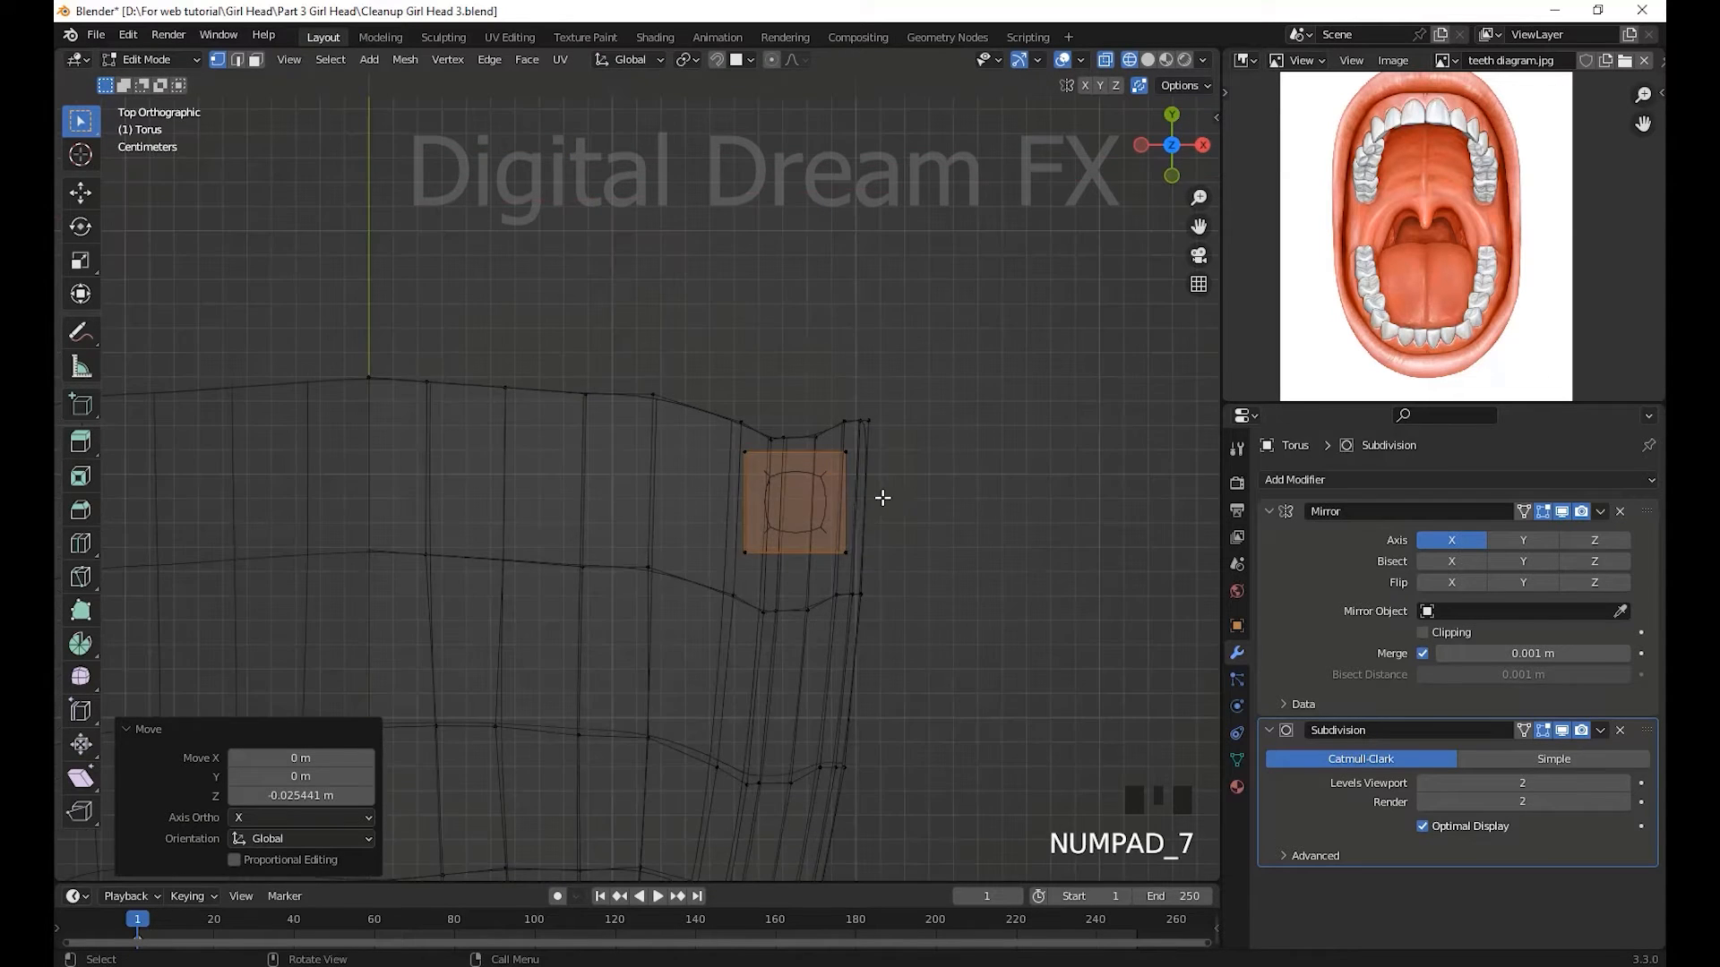
pyautogui.scroll(2, 882, 498)
pyautogui.keyDown('shift'); pyautogui.moveTo(880, 440); pyautogui.dragTo(872, 395, button='middle'); pyautogui.keyUp('shift')
pyautogui.keyDown('shift'); pyautogui.moveTo(829, 458); pyautogui.dragTo(837, 450, button='middle'); pyautogui.keyUp('shift')
pyautogui.keyDown('shift'); pyautogui.moveTo(792, 509); pyautogui.dragTo(801, 505, button='middle'); pyautogui.keyUp('shift')
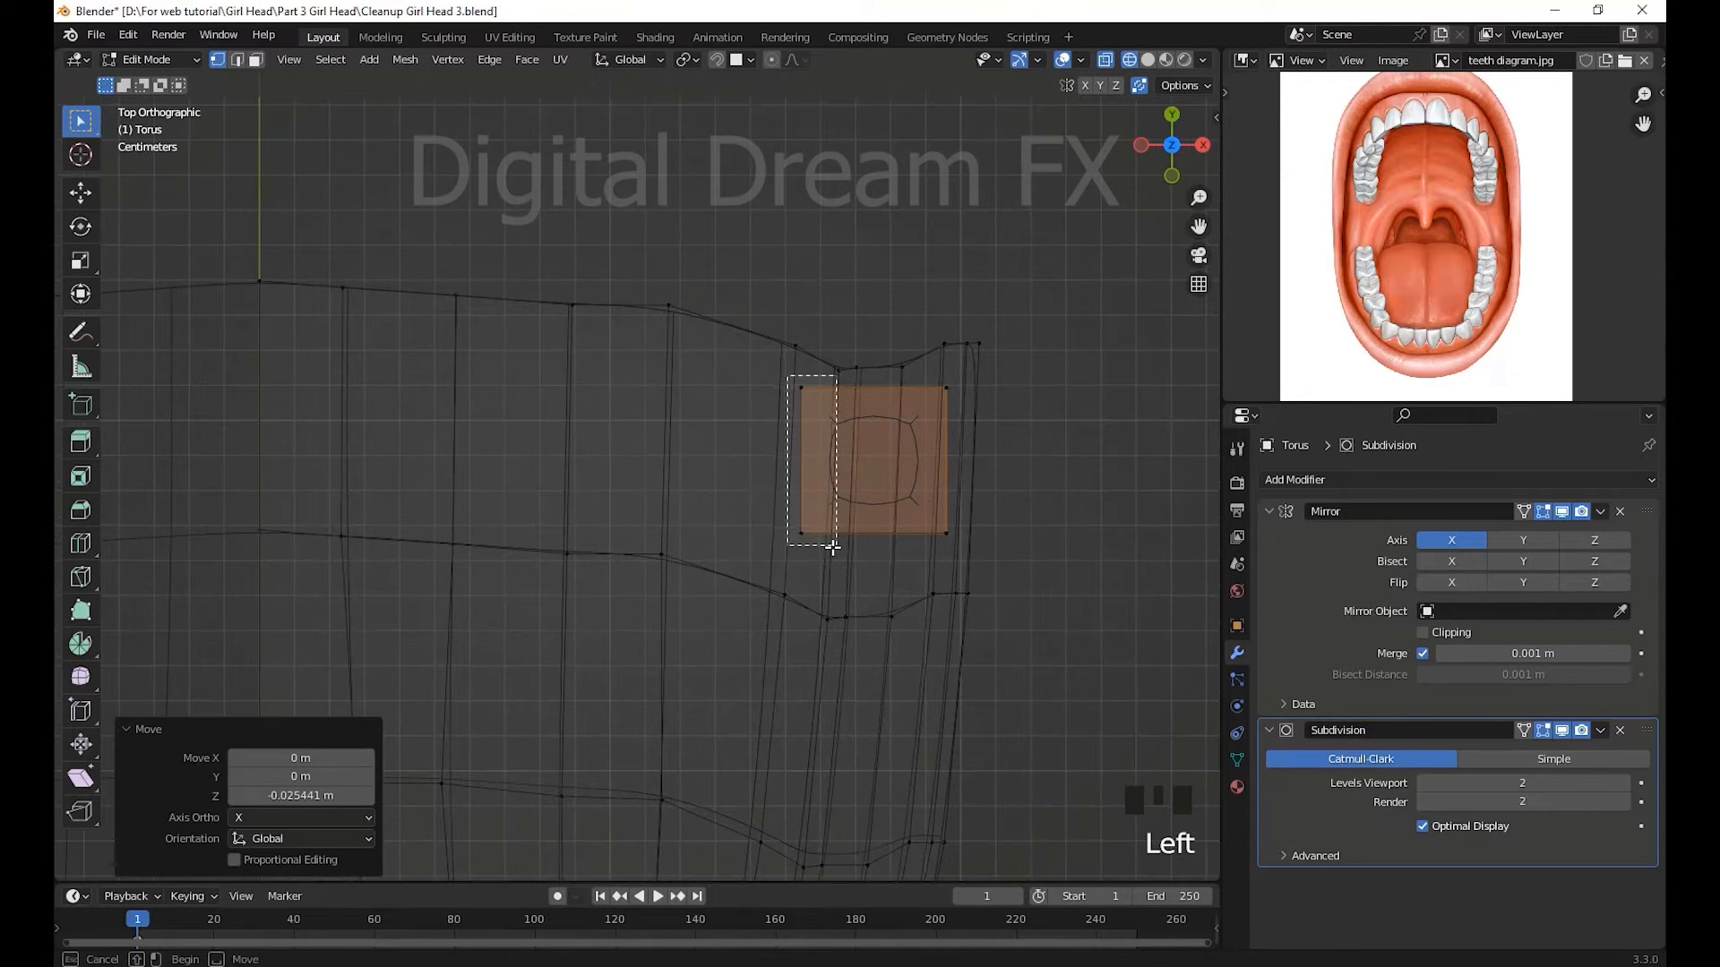
pyautogui.moveTo(833, 546); pyautogui.dragTo(852, 546)
pyautogui.click(893, 546)
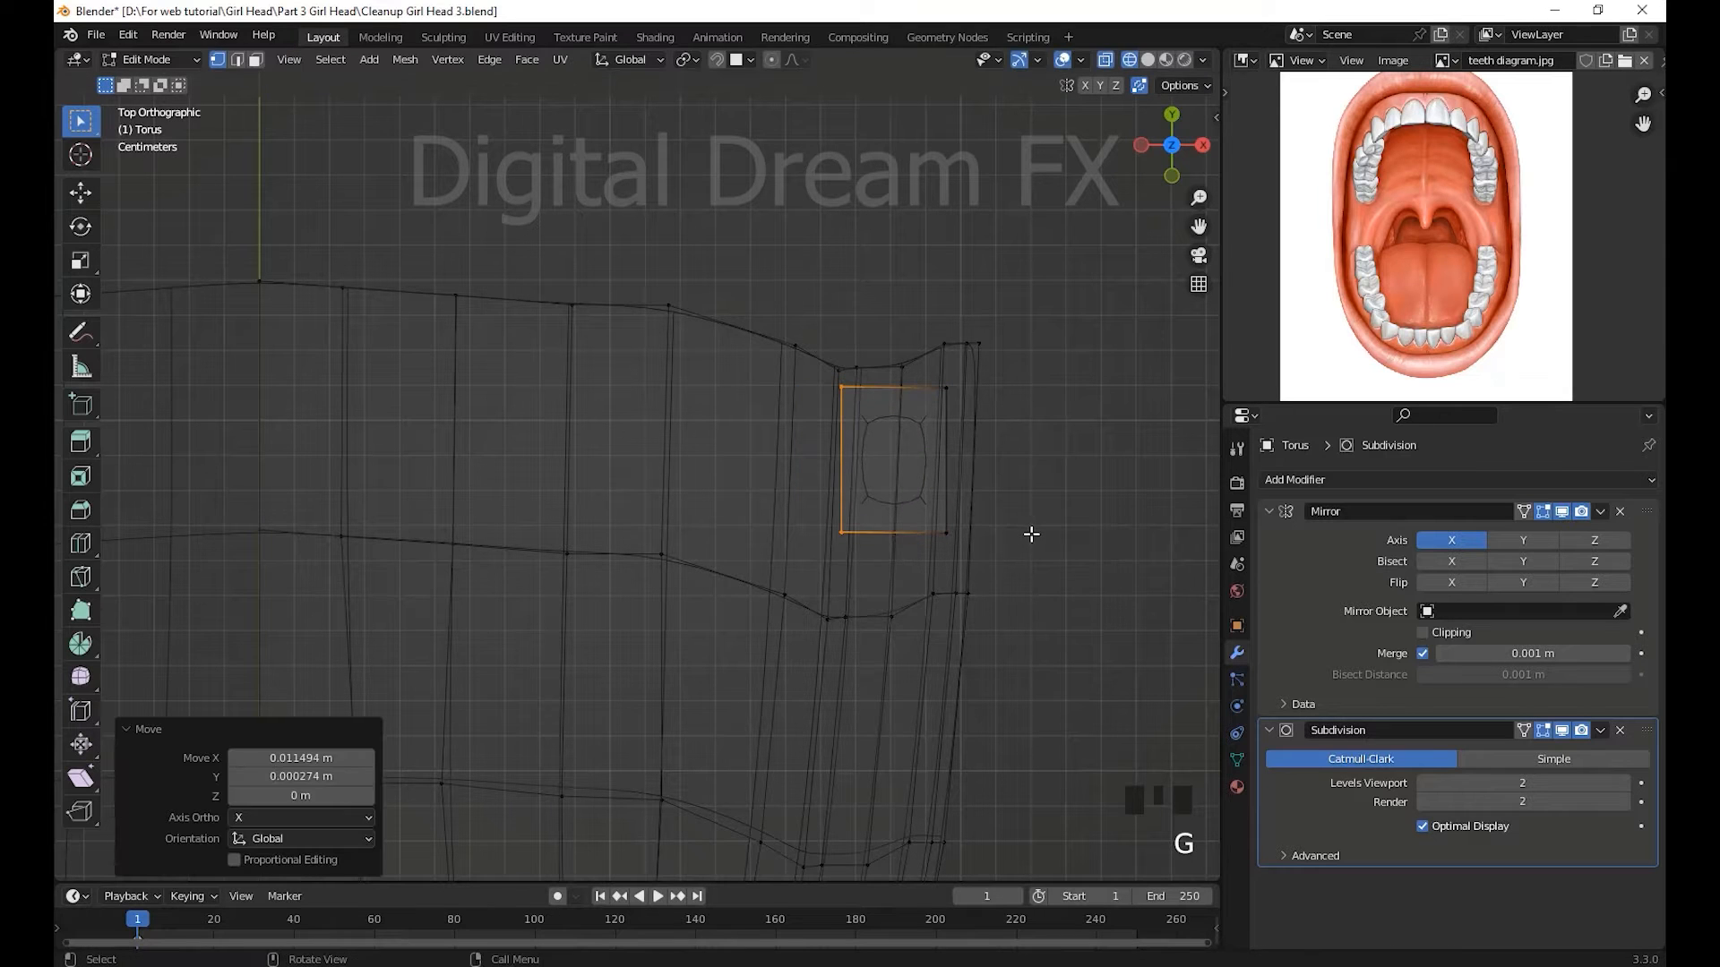
pyautogui.moveTo(916, 367); pyautogui.dragTo(914, 367)
pyautogui.press('g')
pyautogui.press('x')
pyautogui.click(970, 489)
# - In the right side view, lower the tooth block's base into the gum and its top by about 0.039 m
pyautogui.moveTo(973, 564); pyautogui.dragTo(905, 480, button='middle')
pyautogui.moveTo(905, 479)
pyautogui.keyDown('shift'); pyautogui.mouseDown(button='middle')
pyautogui.moveTo(862, 522)
pyautogui.moveTo(934, 493)
pyautogui.mouseUp(button='middle'); pyautogui.keyUp('shift')
pyautogui.press('KP_3')
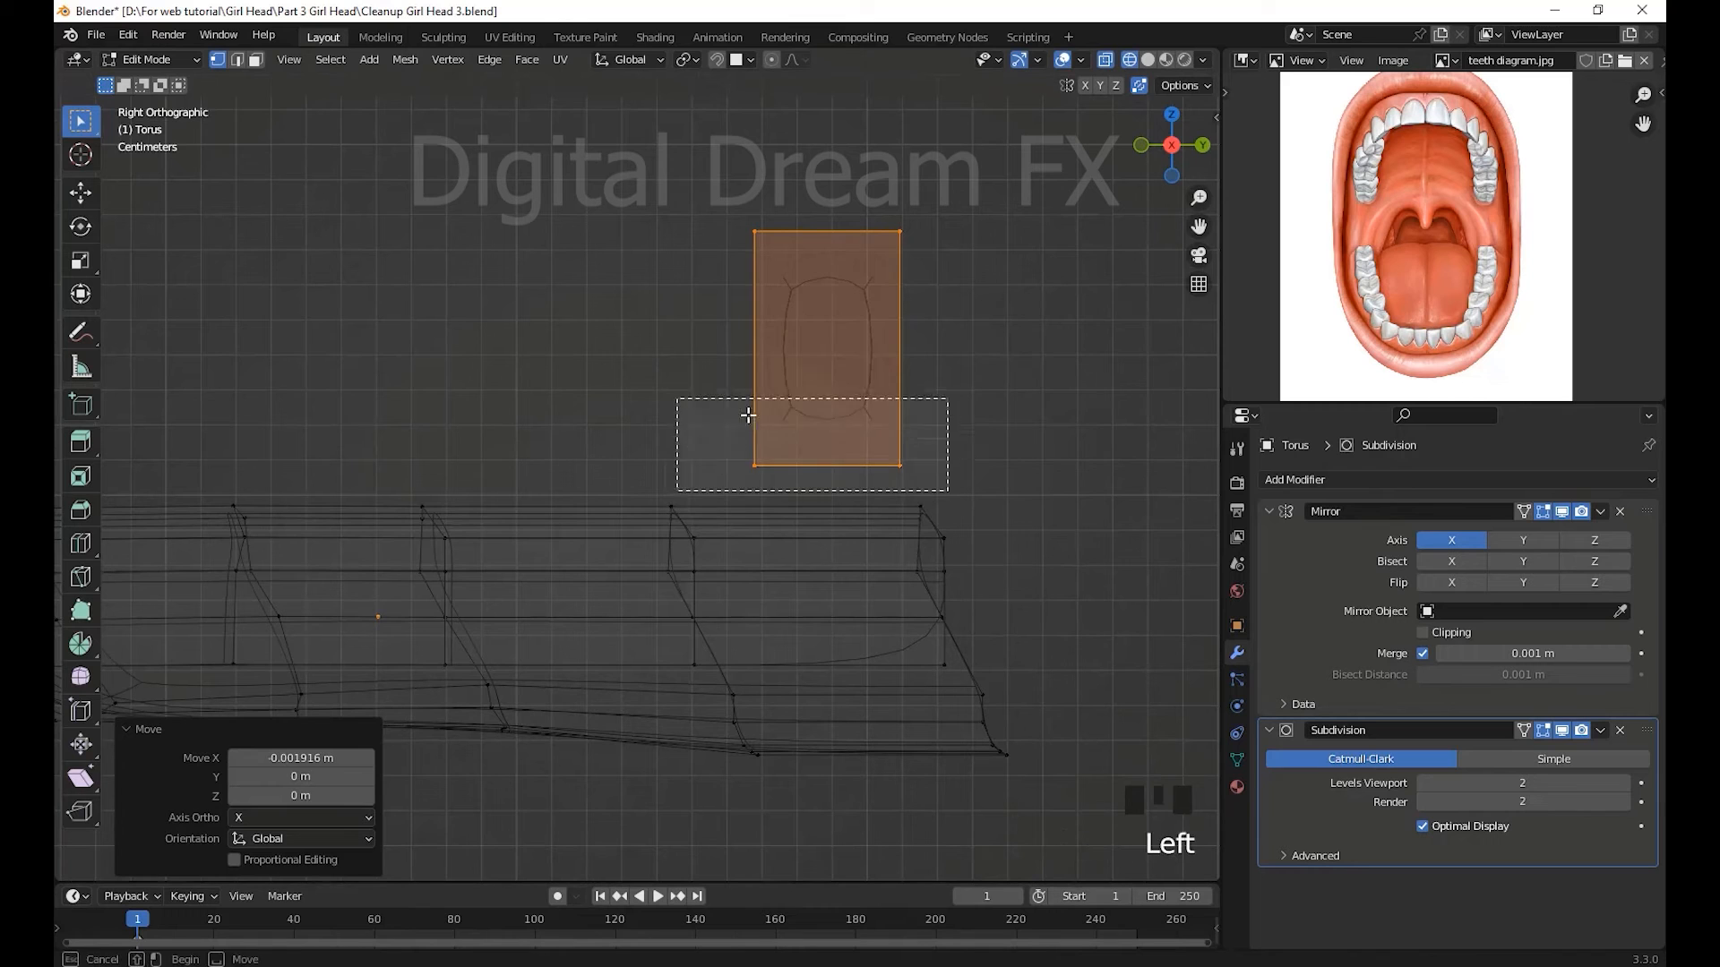
pyautogui.moveTo(748, 415); pyautogui.dragTo(678, 400)
pyautogui.press('g')
pyautogui.click(907, 549)
pyautogui.moveTo(940, 300); pyautogui.dragTo(712, 202)
pyautogui.press('g')
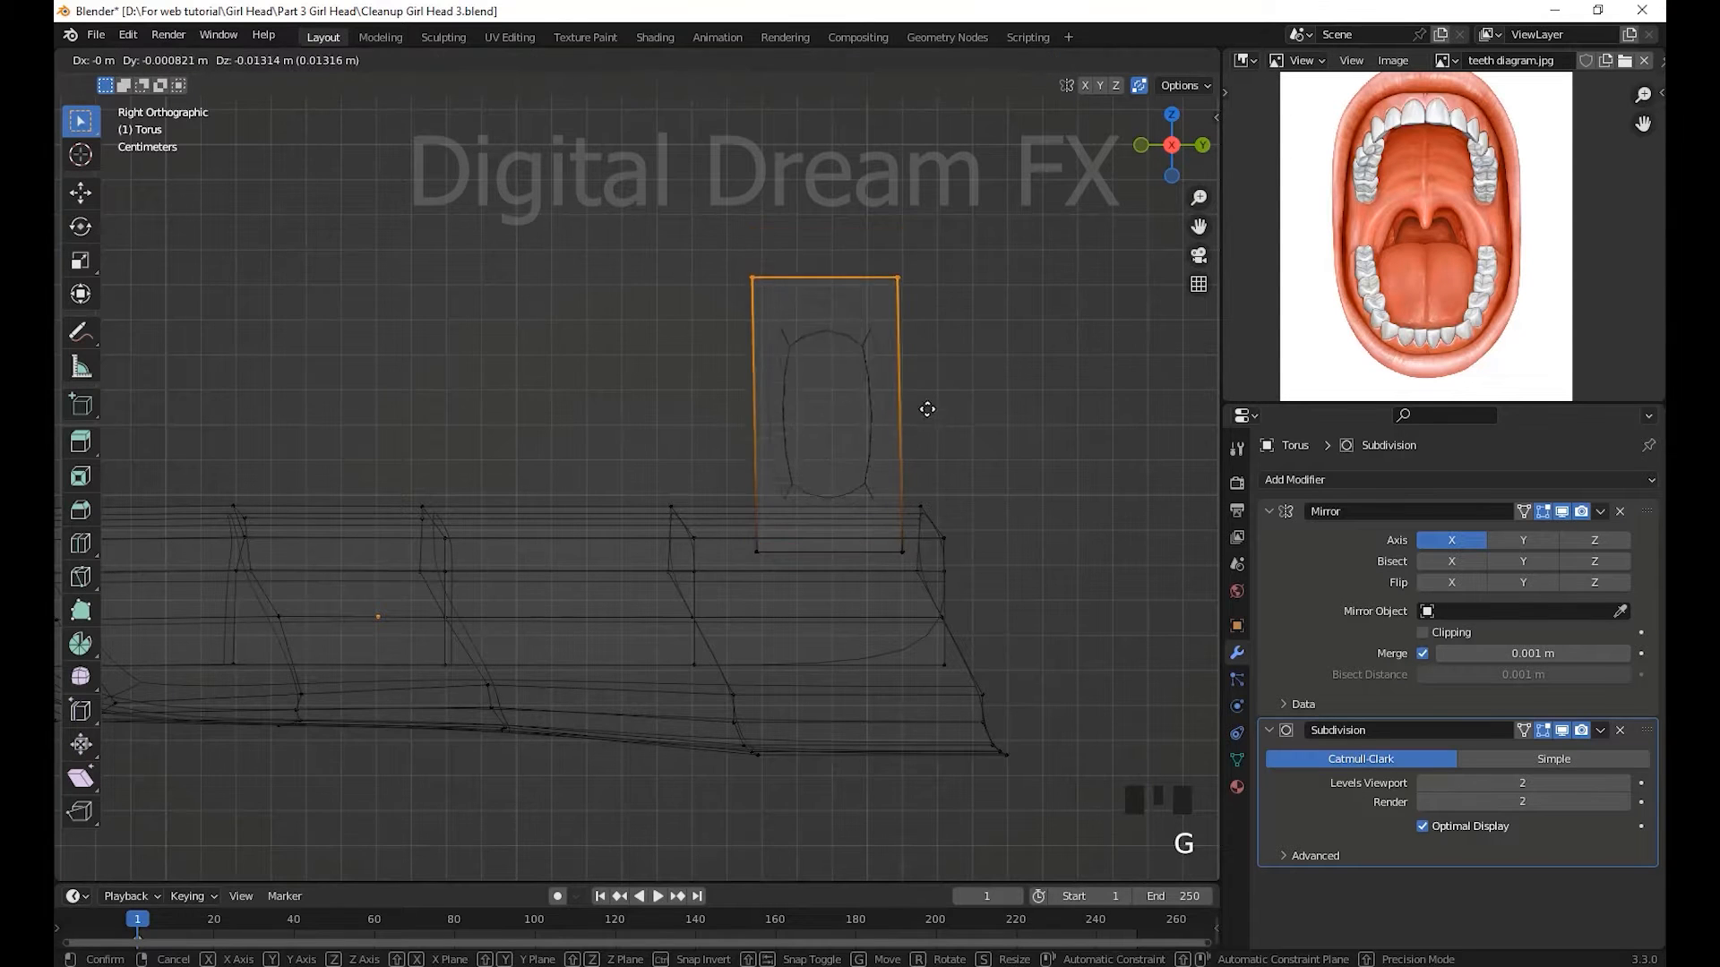
pyautogui.click(936, 499)
# - Try horizontal loop cuts near the base of the tooth block, and undo them
pyautogui.scroll(-2, 941, 491)
pyautogui.moveTo(940, 491); pyautogui.dragTo(835, 446, button='middle')
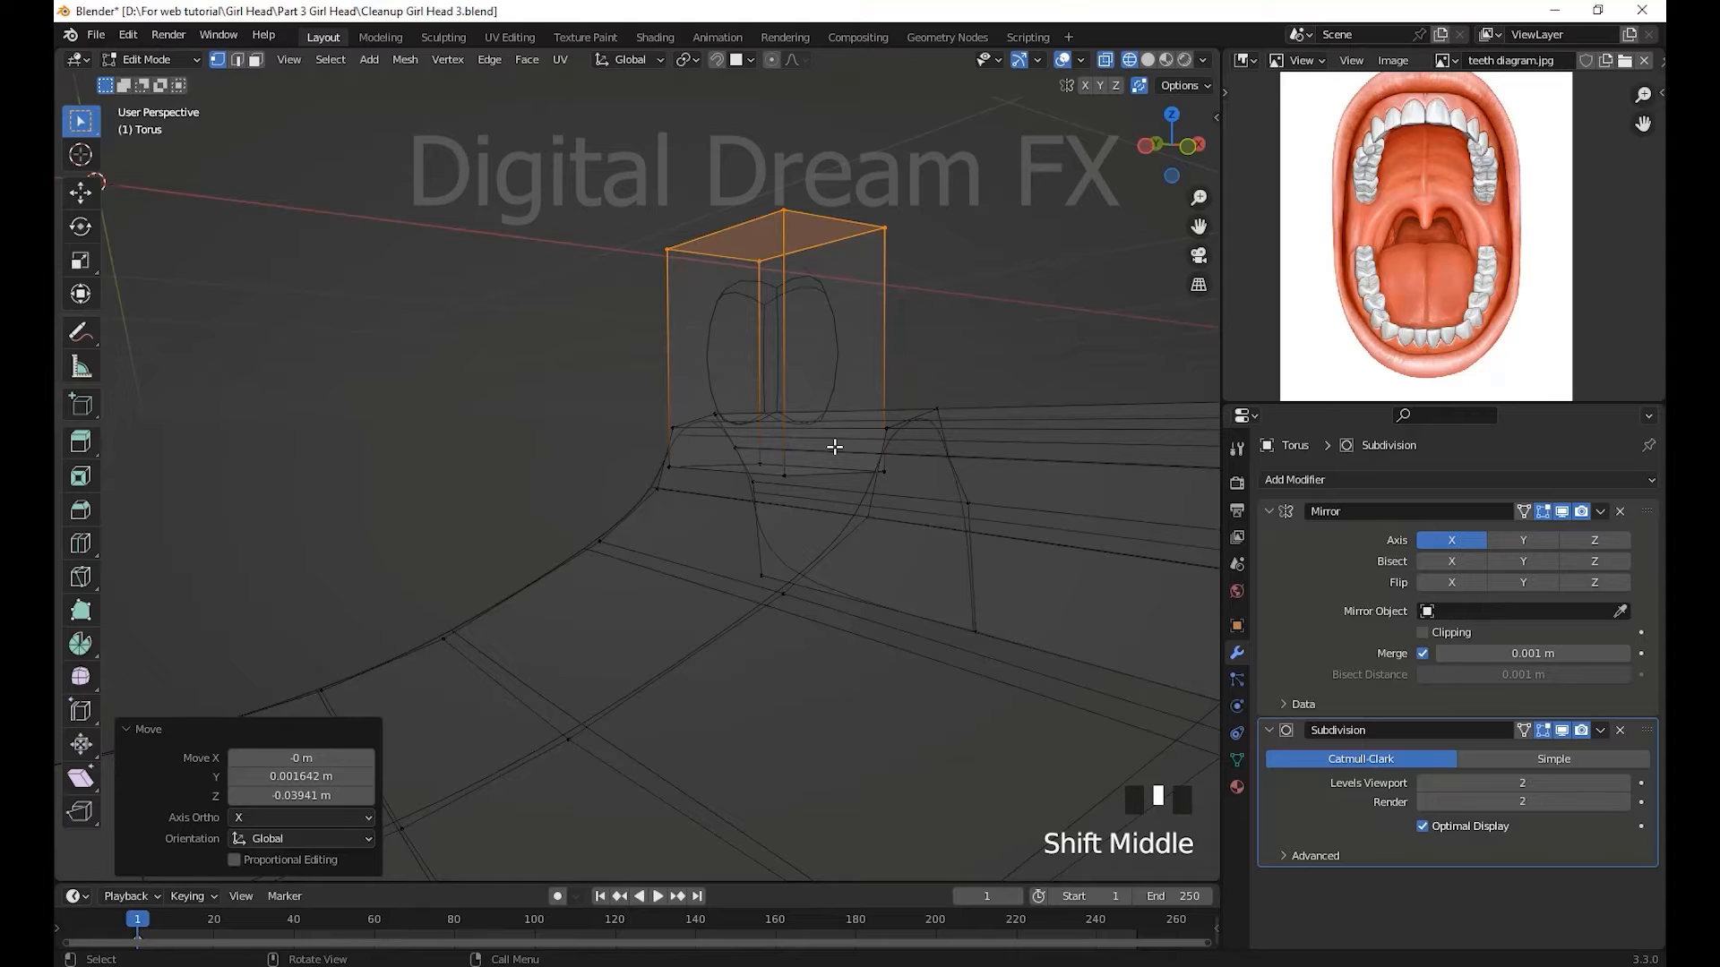
pyautogui.click(787, 422)
pyautogui.click(914, 403)
pyautogui.moveTo(914, 403); pyautogui.dragTo(885, 423, button='middle')
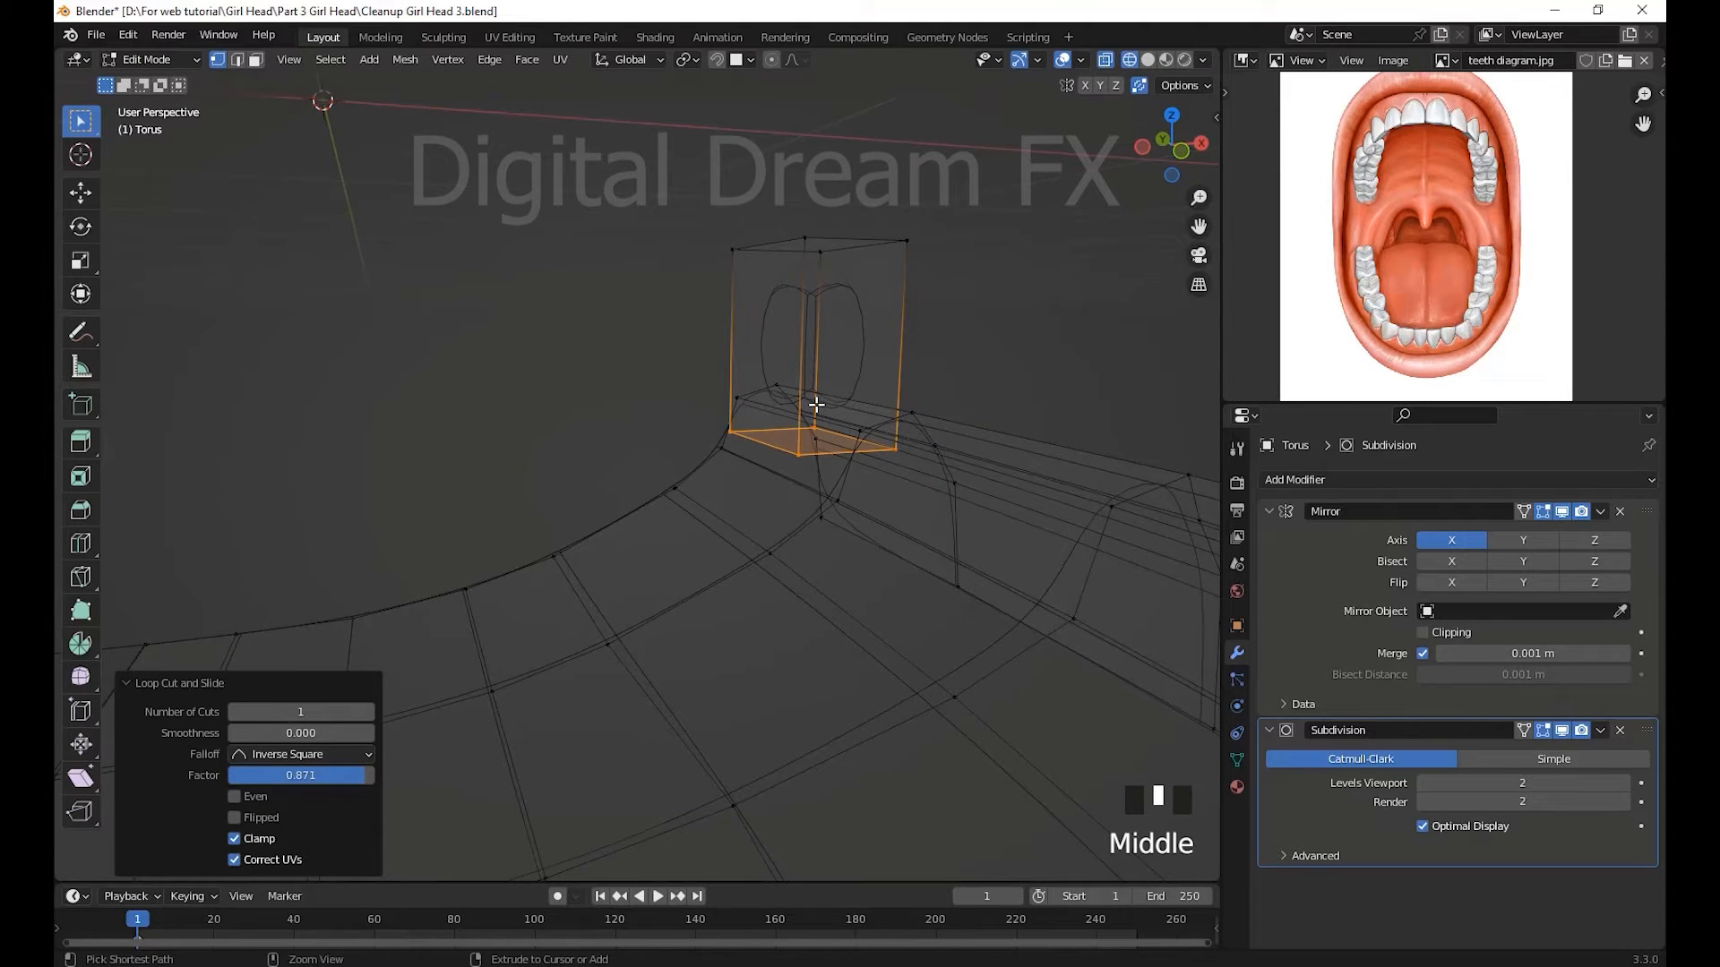
pyautogui.hotkey('ctrl', 'z')
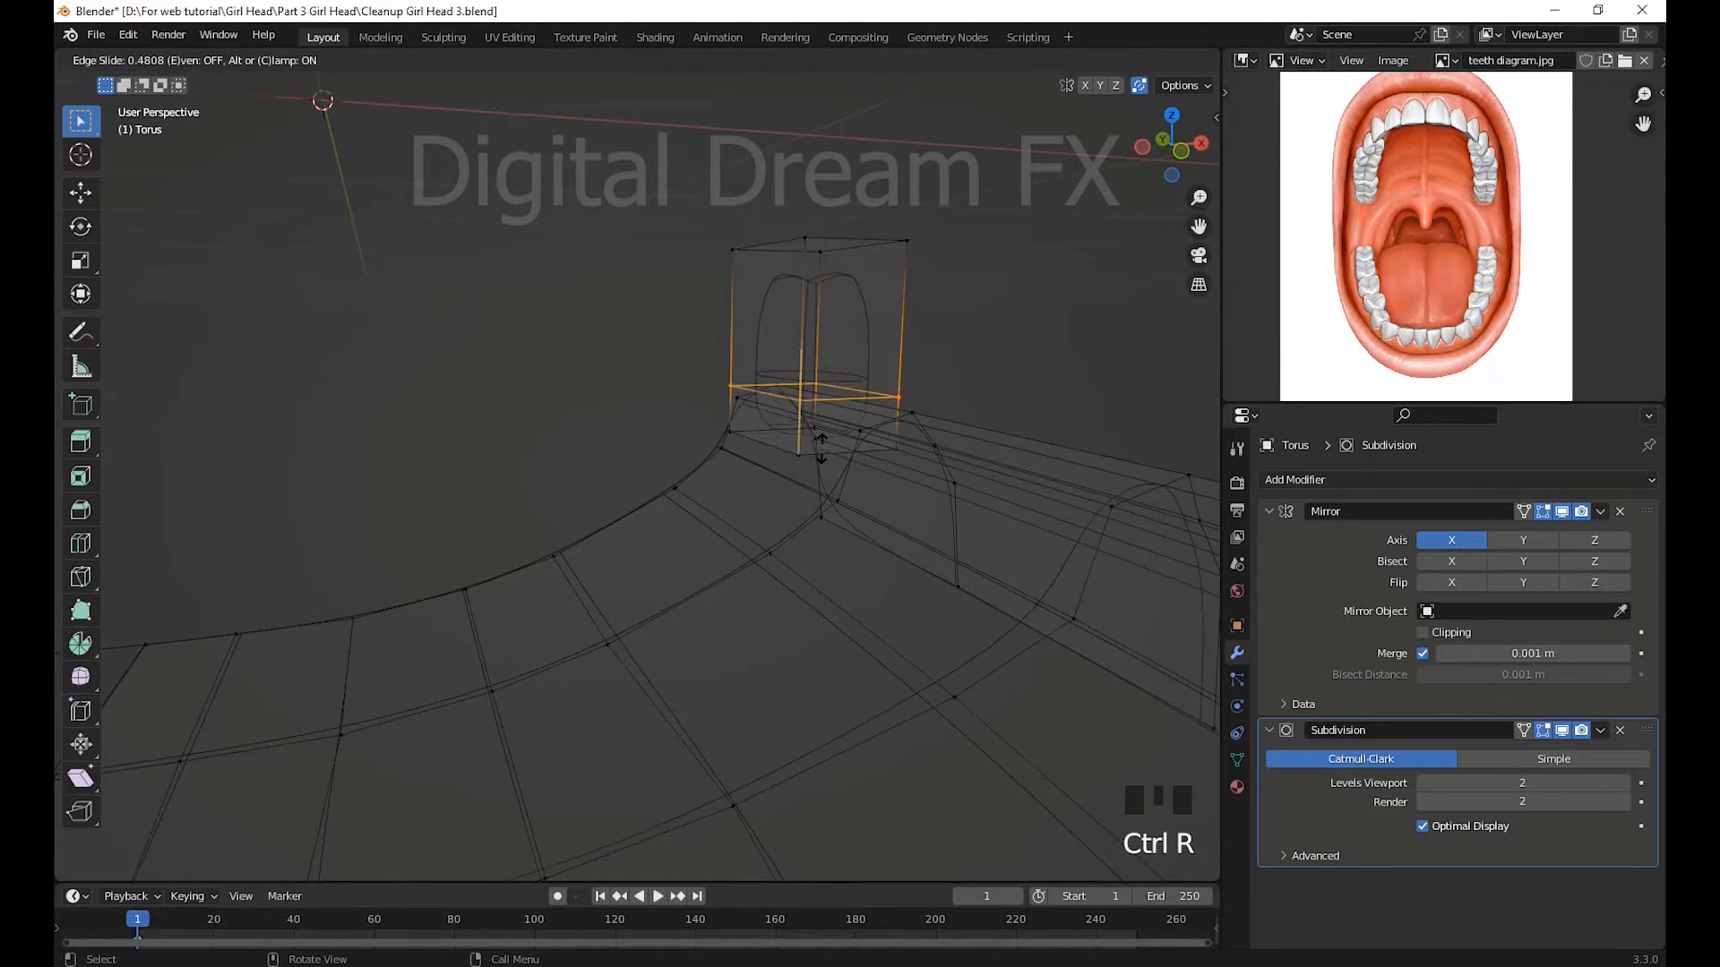
pyautogui.click(828, 488)
pyautogui.hotkey('ctrl', 'z')
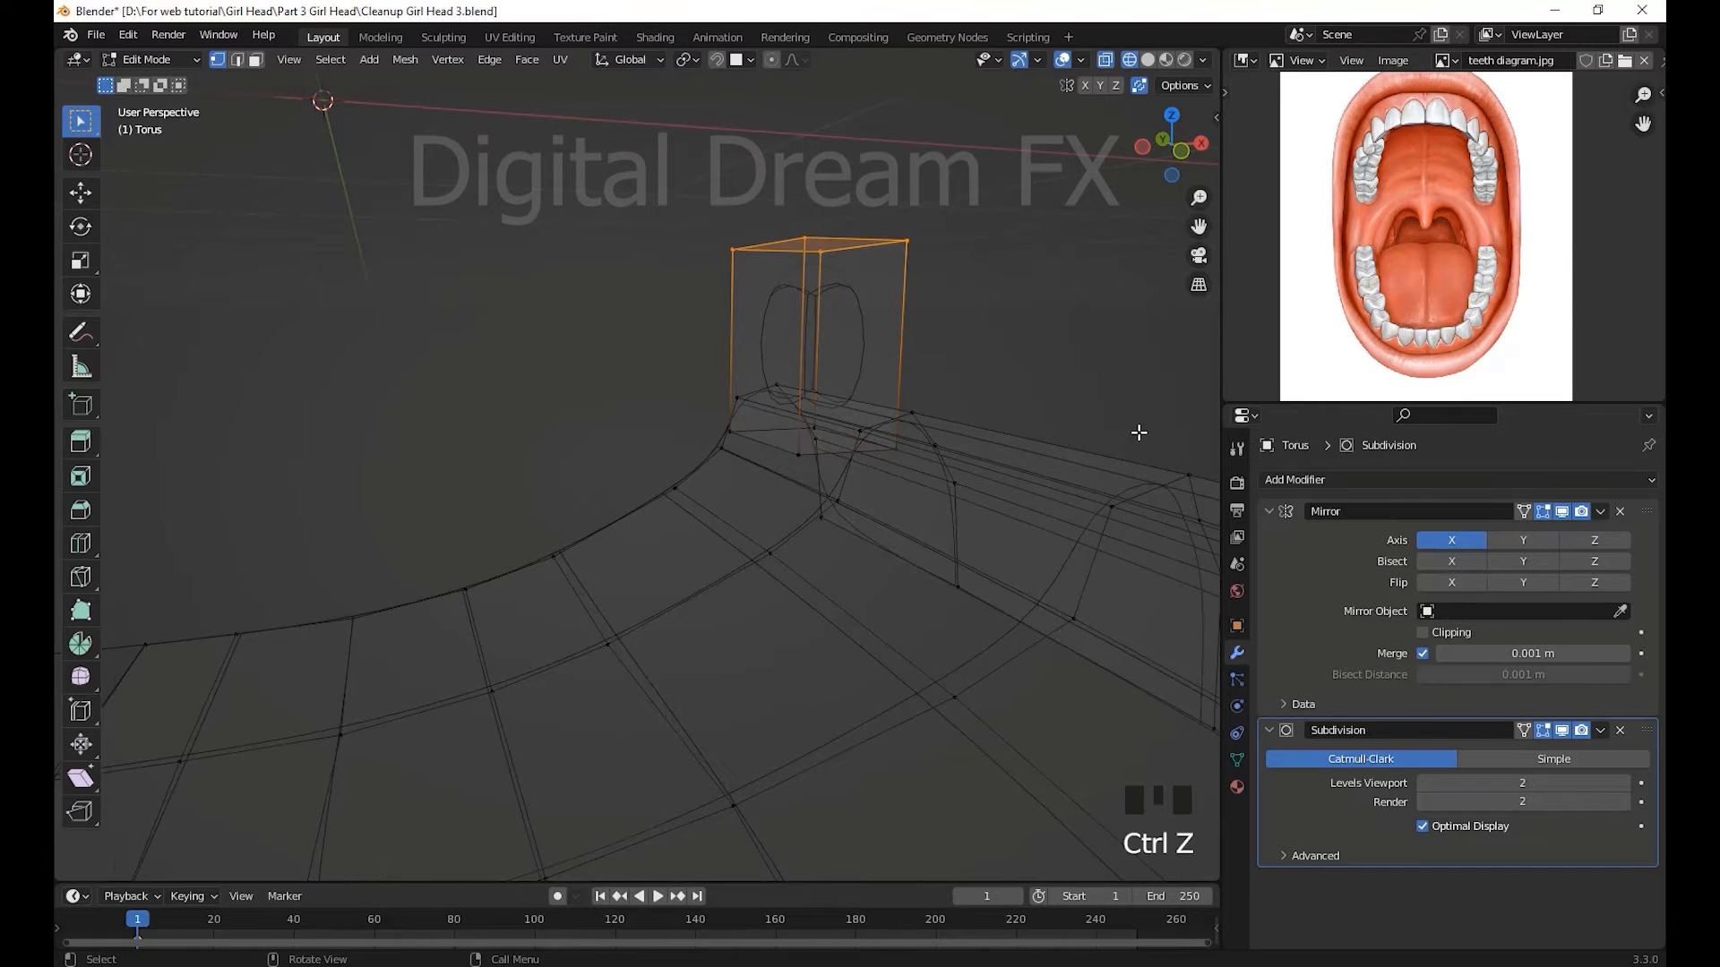
# - Add a horizontal loop cut around the middle of the tooth block
pyautogui.moveTo(743, 466); pyautogui.dragTo(938, 379, button='middle')
pyautogui.click(918, 394)
pyautogui.scroll(-2, 905, 388)
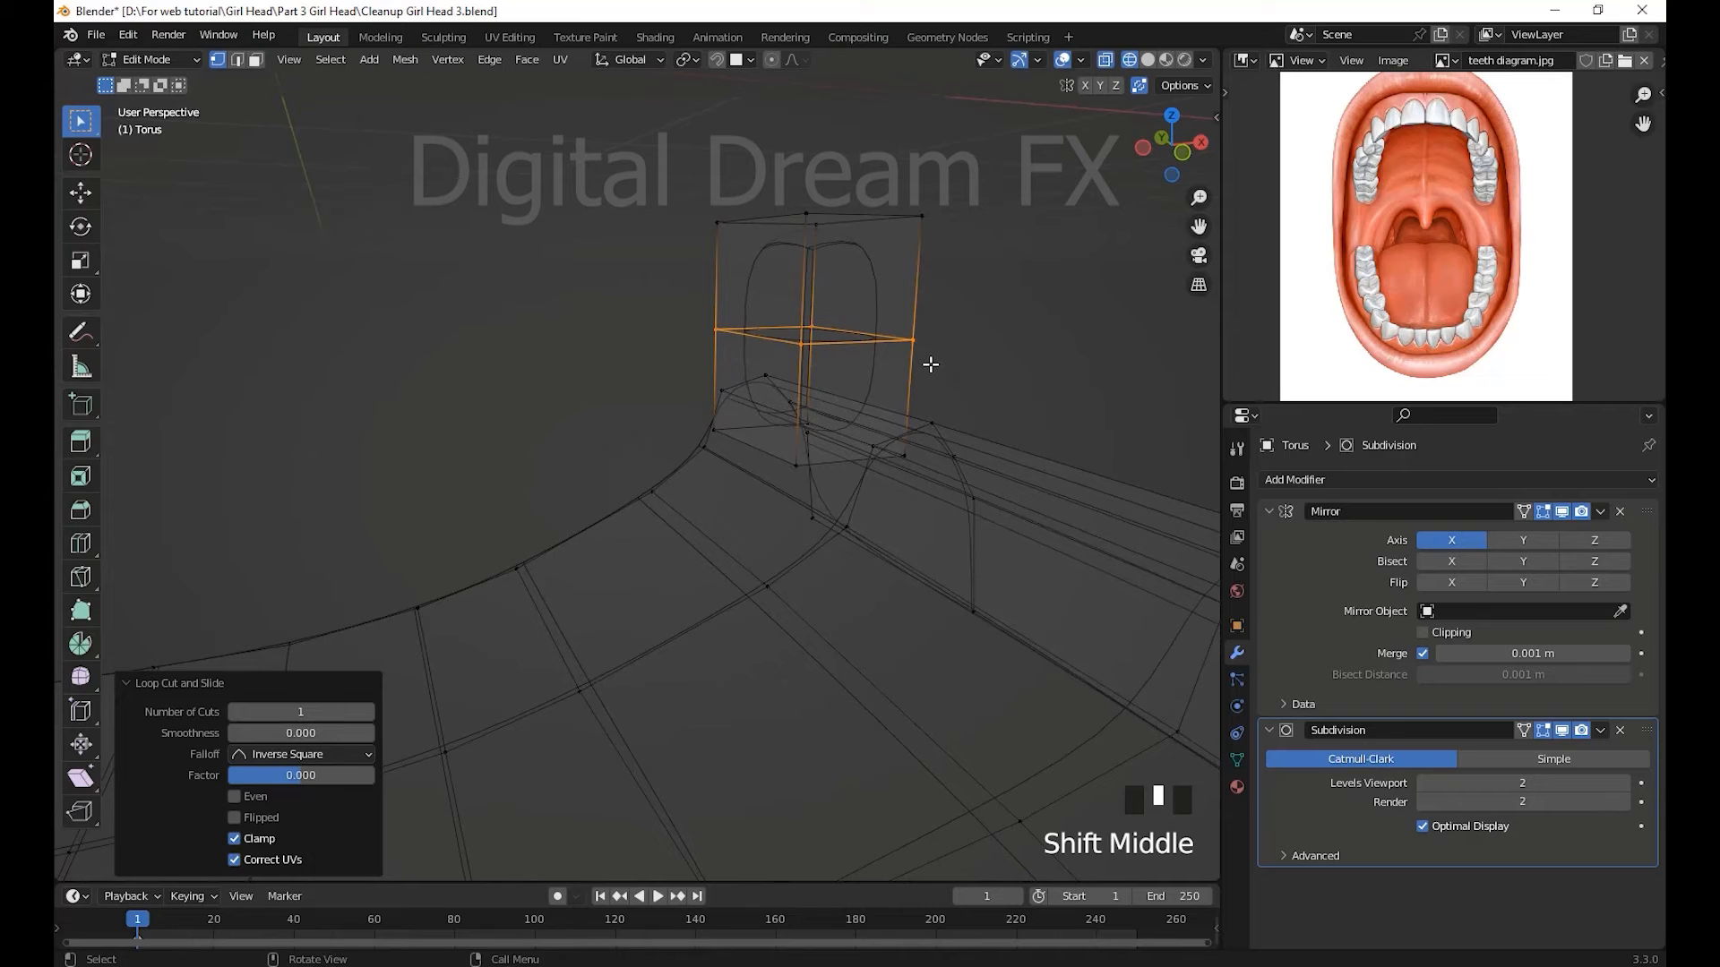
# - Lower the tooth block's middle edge loop by about 0.019 m along Z toward the gum
pyautogui.press('g')
pyautogui.press('z')
pyautogui.click(931, 445)
pyautogui.scroll(-2, 925, 399)
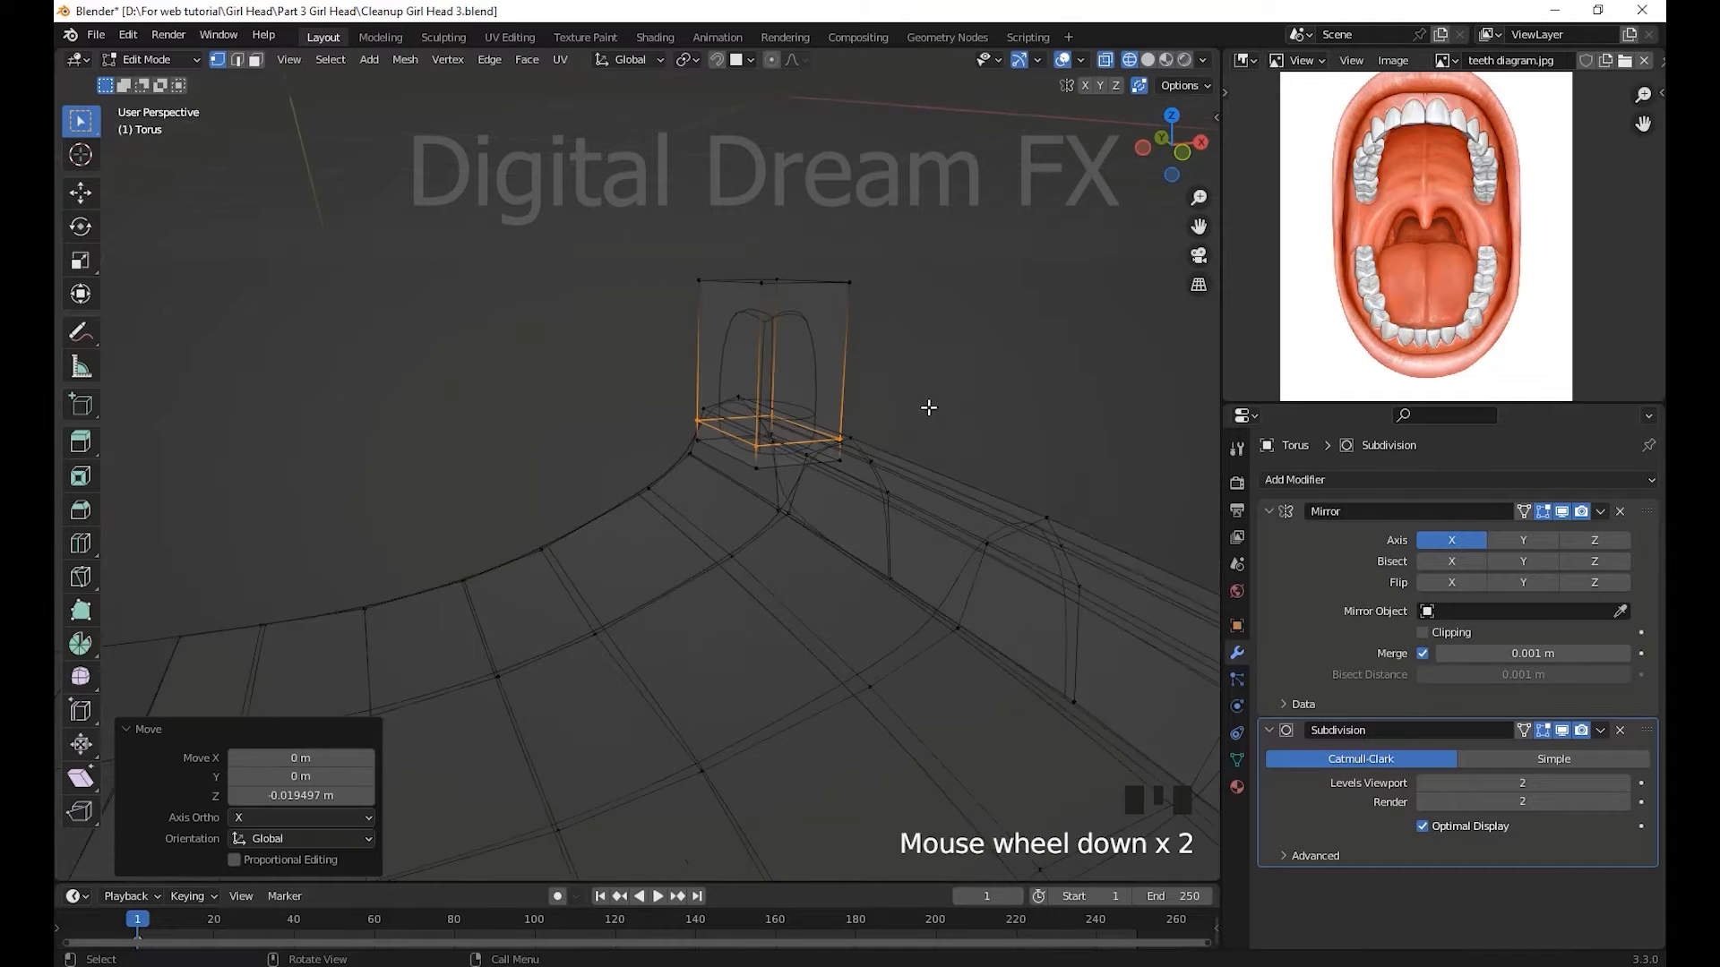
pyautogui.moveTo(925, 399)
pyautogui.mouseDown(button='middle')
pyautogui.moveTo(964, 529)
pyautogui.moveTo(945, 492)
pyautogui.moveTo(967, 506)
pyautogui.moveTo(806, 488)
pyautogui.moveTo(926, 522)
pyautogui.moveTo(974, 515)
pyautogui.mouseUp(button='middle')
pyautogui.hotkey('shift', 'z')
pyautogui.scroll(-1, 967, 508)
pyautogui.scroll(1, 820, 522)
pyautogui.keyDown('shift'); pyautogui.moveTo(820, 521); pyautogui.dragTo(779, 483, button='middle'); pyautogui.keyUp('shift')
# - Lower the top vertices of the tooth block by about 0.020 m along Z
pyautogui.click(860, 407)
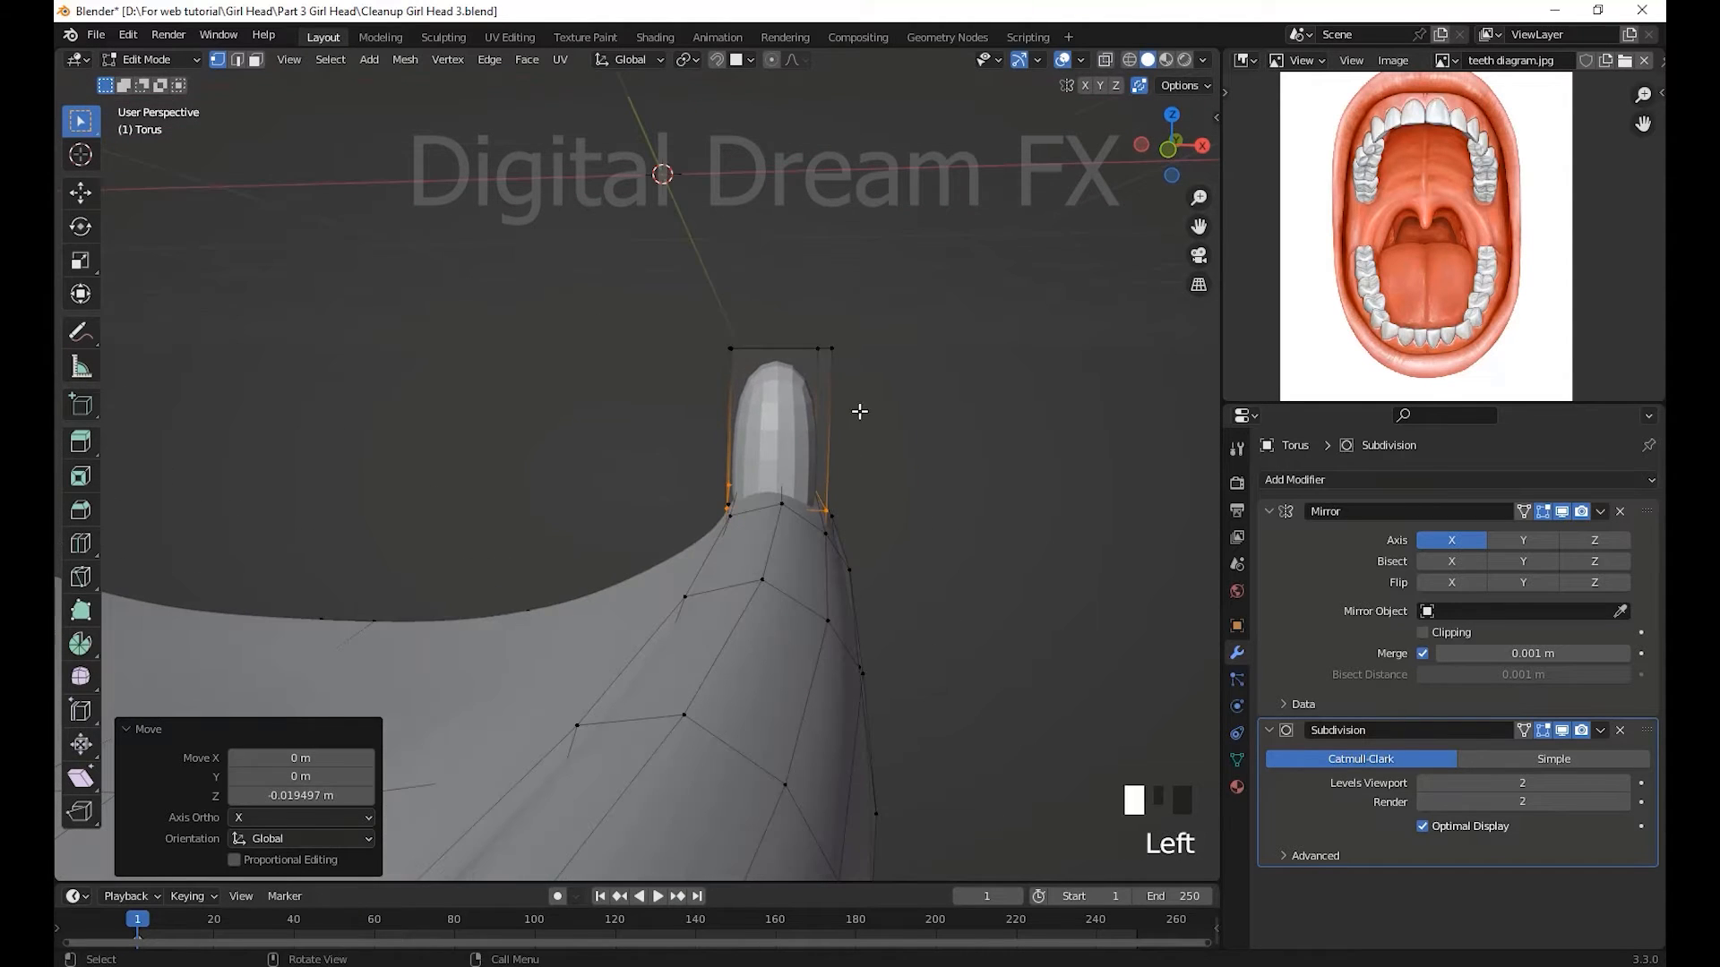
pyautogui.press('g')
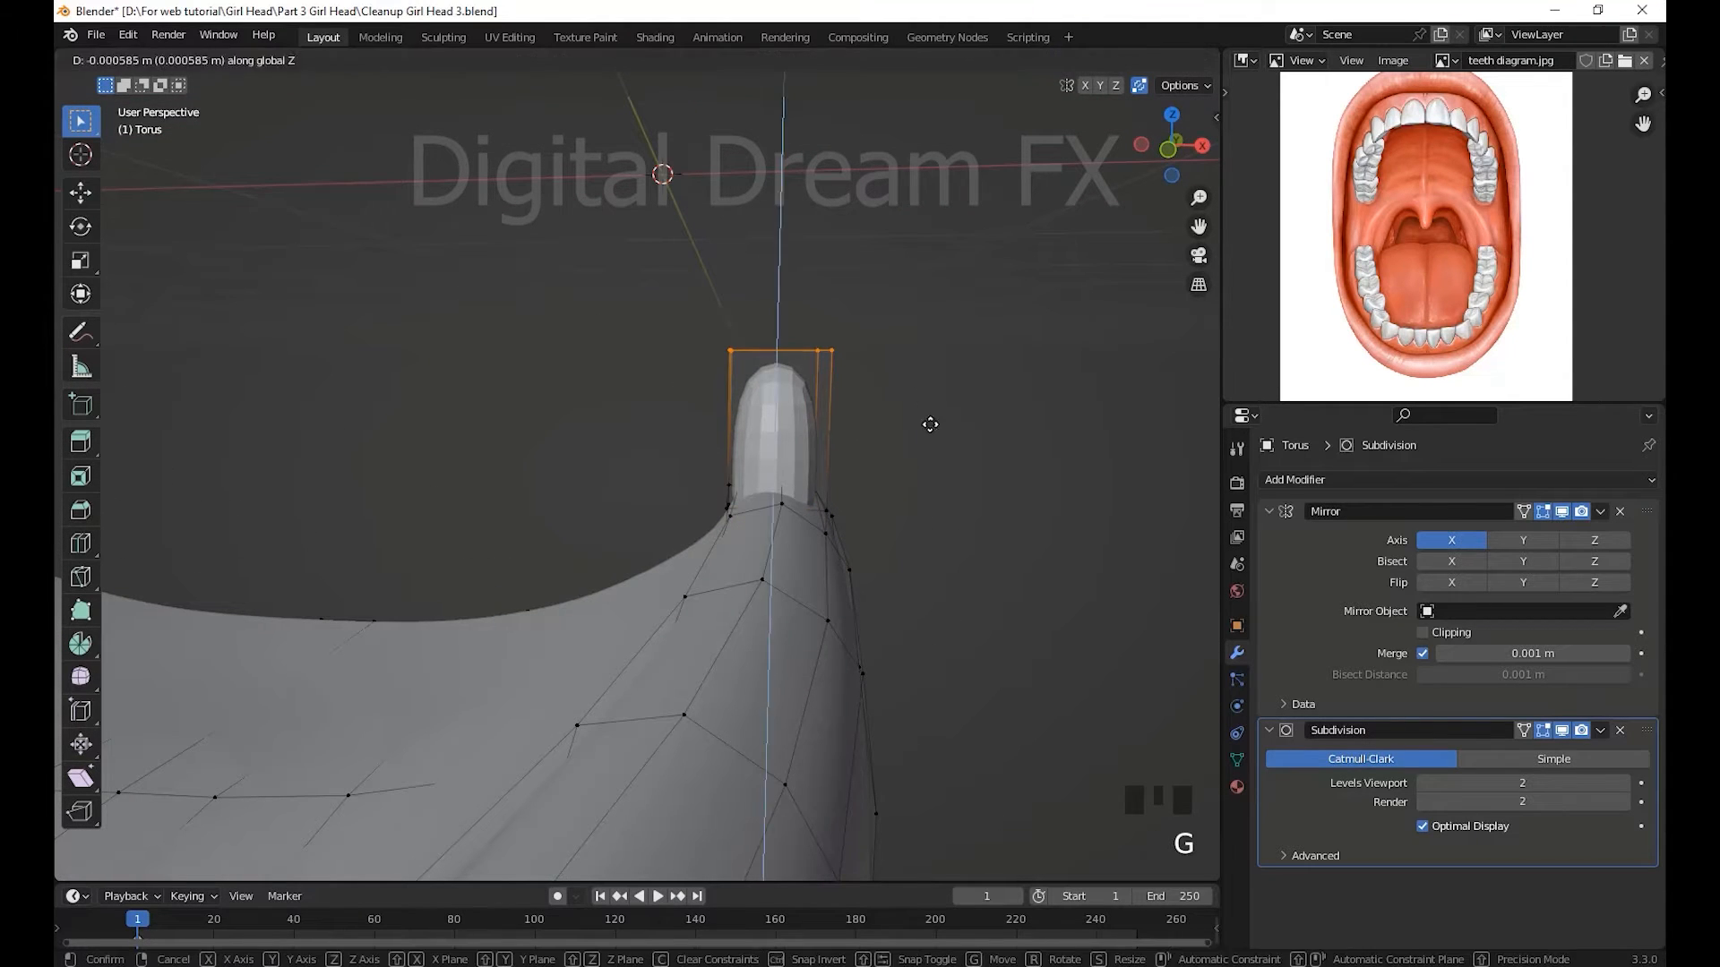
pyautogui.click(934, 463)
pyautogui.scroll(2, 971, 526)
pyautogui.moveTo(971, 526); pyautogui.dragTo(972, 581, button='middle')
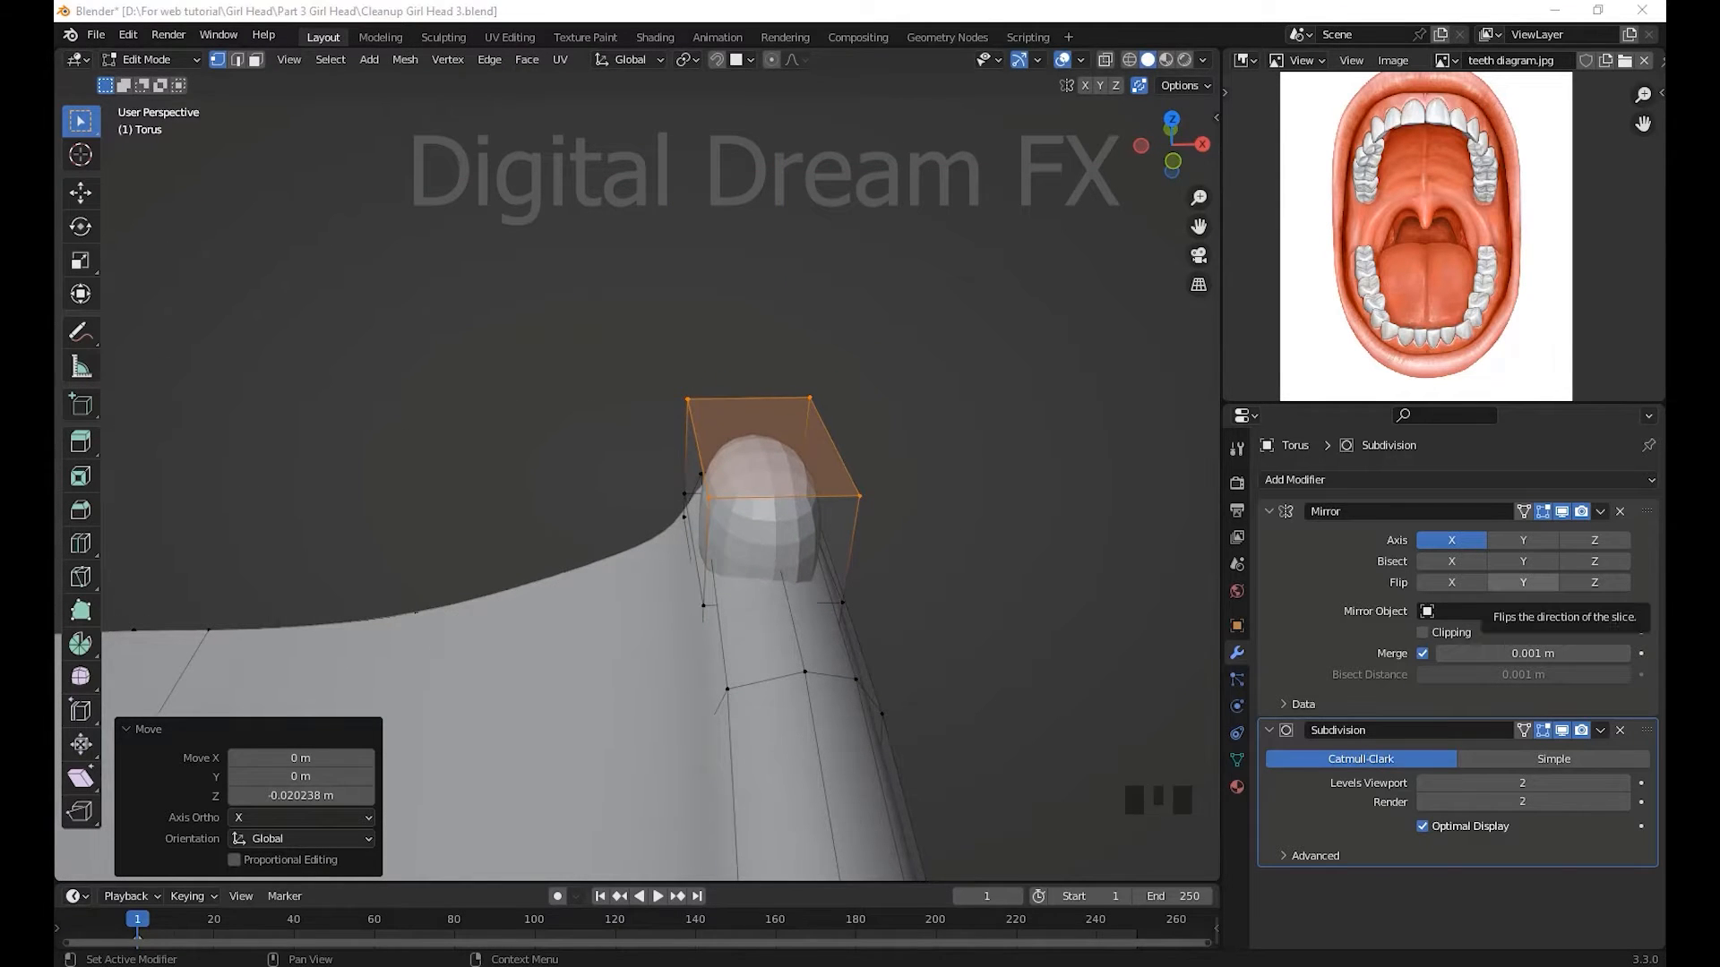
# - Apply smooth shading to the mouth object
pyautogui.moveTo(895, 474); pyautogui.dragTo(868, 444, button='middle')
pyautogui.press('Tab')
pyautogui.rightClick(788, 439)
pyautogui.click(785, 437)
pyautogui.scroll(-2, 915, 490)
# - Scale the whole linked tooth block and add a horizontal loop cut around its middle
pyautogui.press('Tab')
pyautogui.press('l')
pyautogui.press('s')
pyautogui.click(904, 487)
pyautogui.click(762, 422)
pyautogui.click(763, 422)
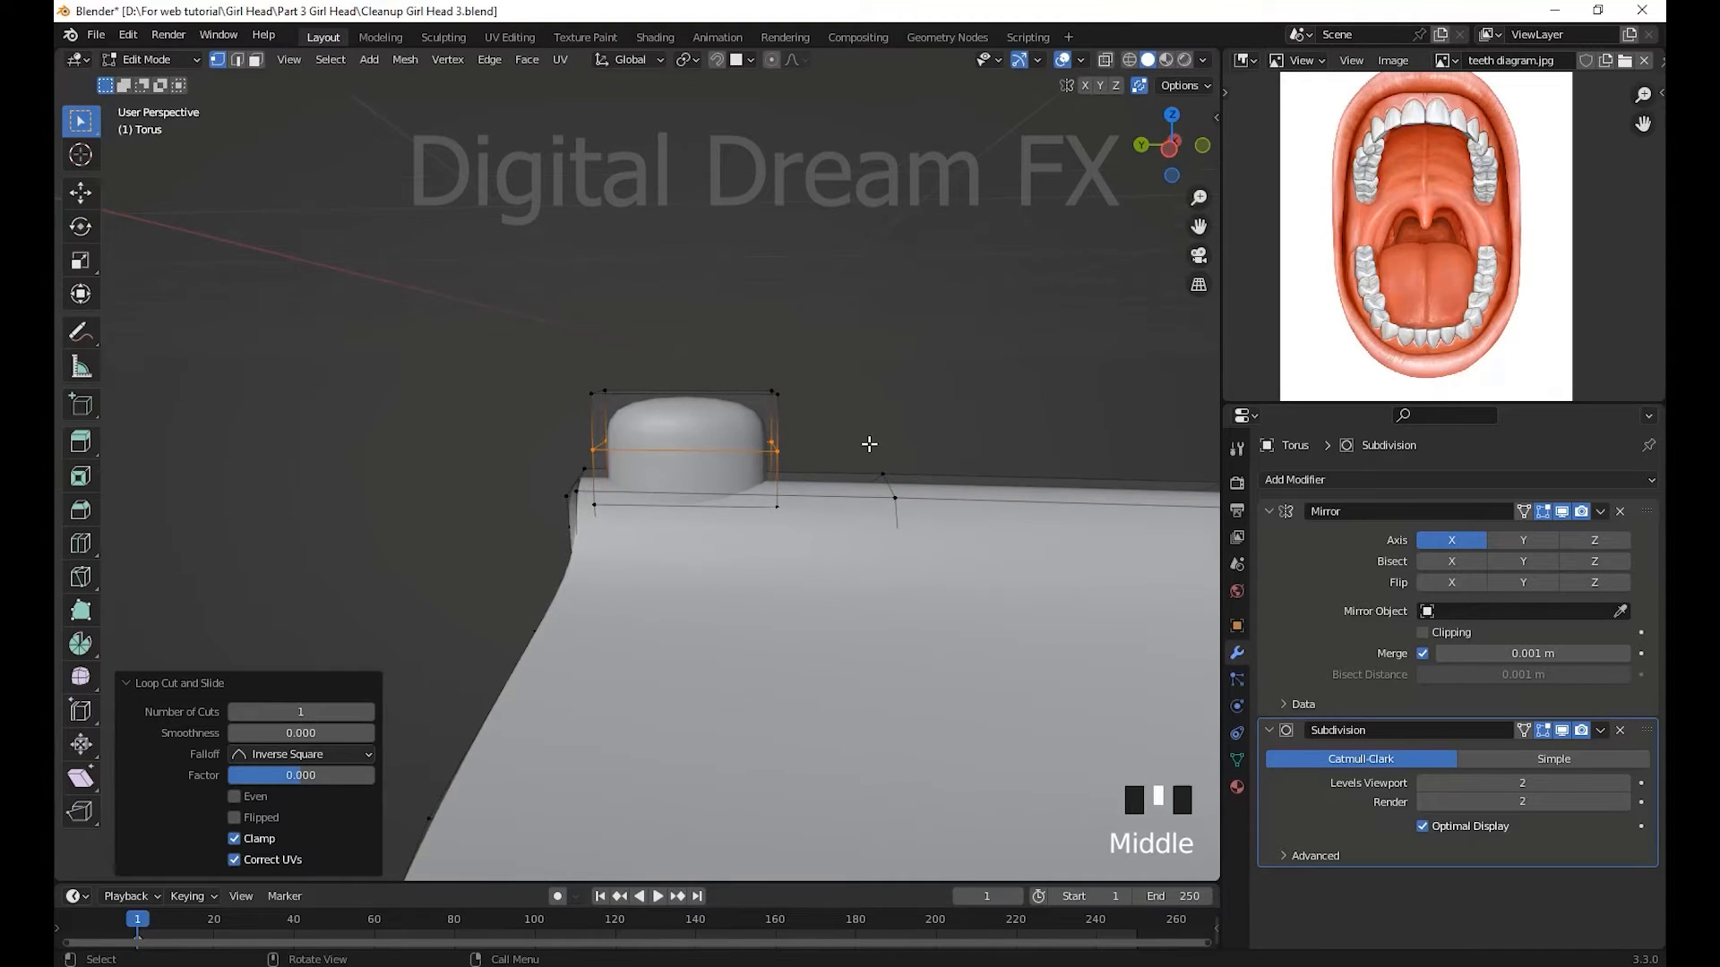
# - Undo the last edit to the tooth's loop cut and turn off Auto Merge
pyautogui.hotkey('ctrl', 'z')
pyautogui.hotkey('ctrl', 'z')
pyautogui.hotkey('ctrl', 'z')
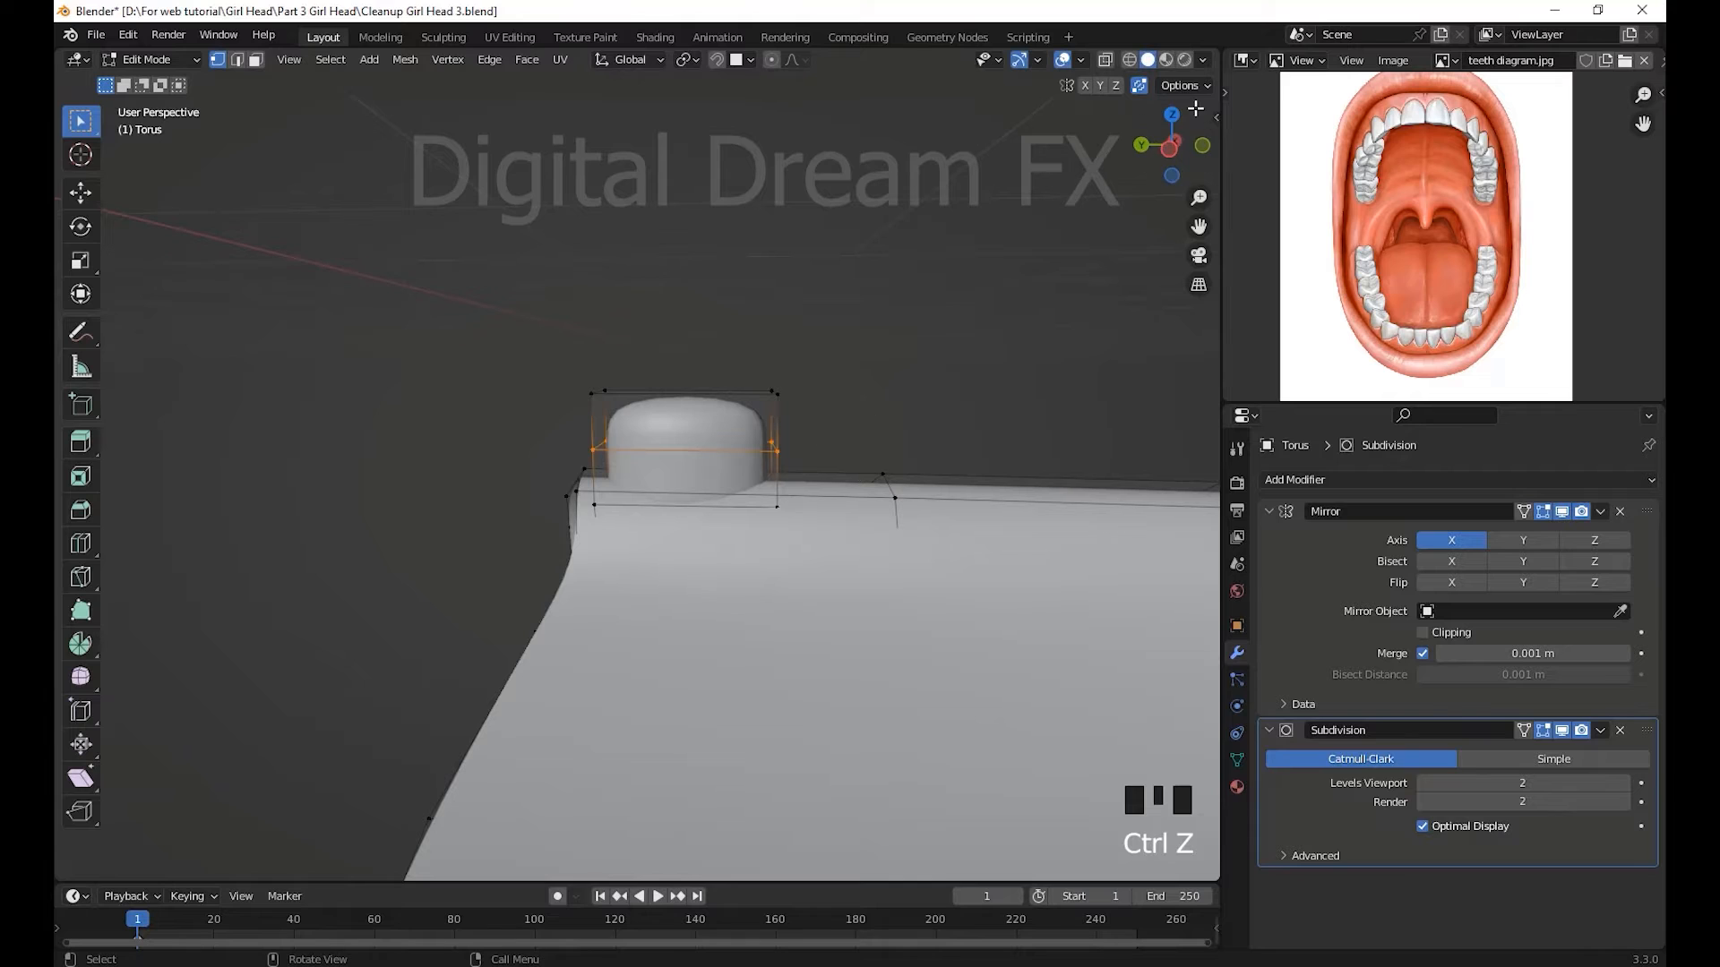
pyautogui.click(1213, 117)
pyautogui.moveTo(898, 355)
pyautogui.keyDown('shift'); pyautogui.mouseDown(button='middle')
pyautogui.moveTo(849, 338)
pyautogui.moveTo(876, 366)
pyautogui.mouseUp(button='middle'); pyautogui.keyUp('shift')
pyautogui.keyDown('shift'); pyautogui.moveTo(892, 373); pyautogui.dragTo(874, 382, button='middle'); pyautogui.keyUp('shift')
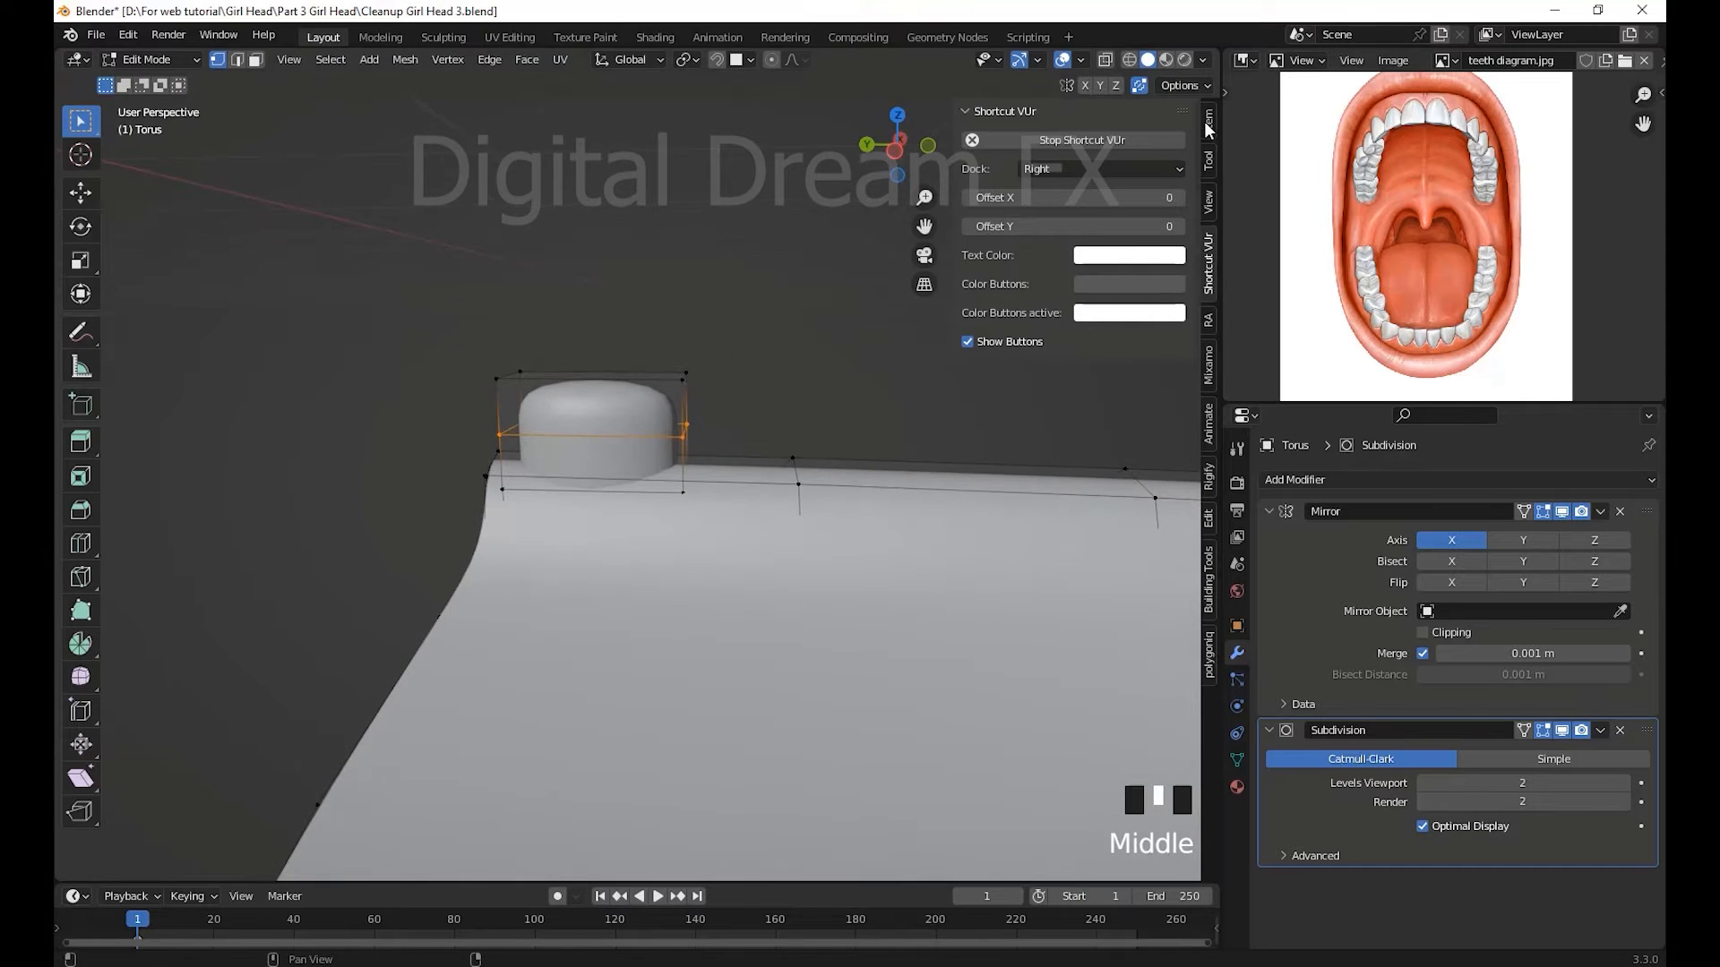
pyautogui.click(1212, 120)
pyautogui.click(1209, 161)
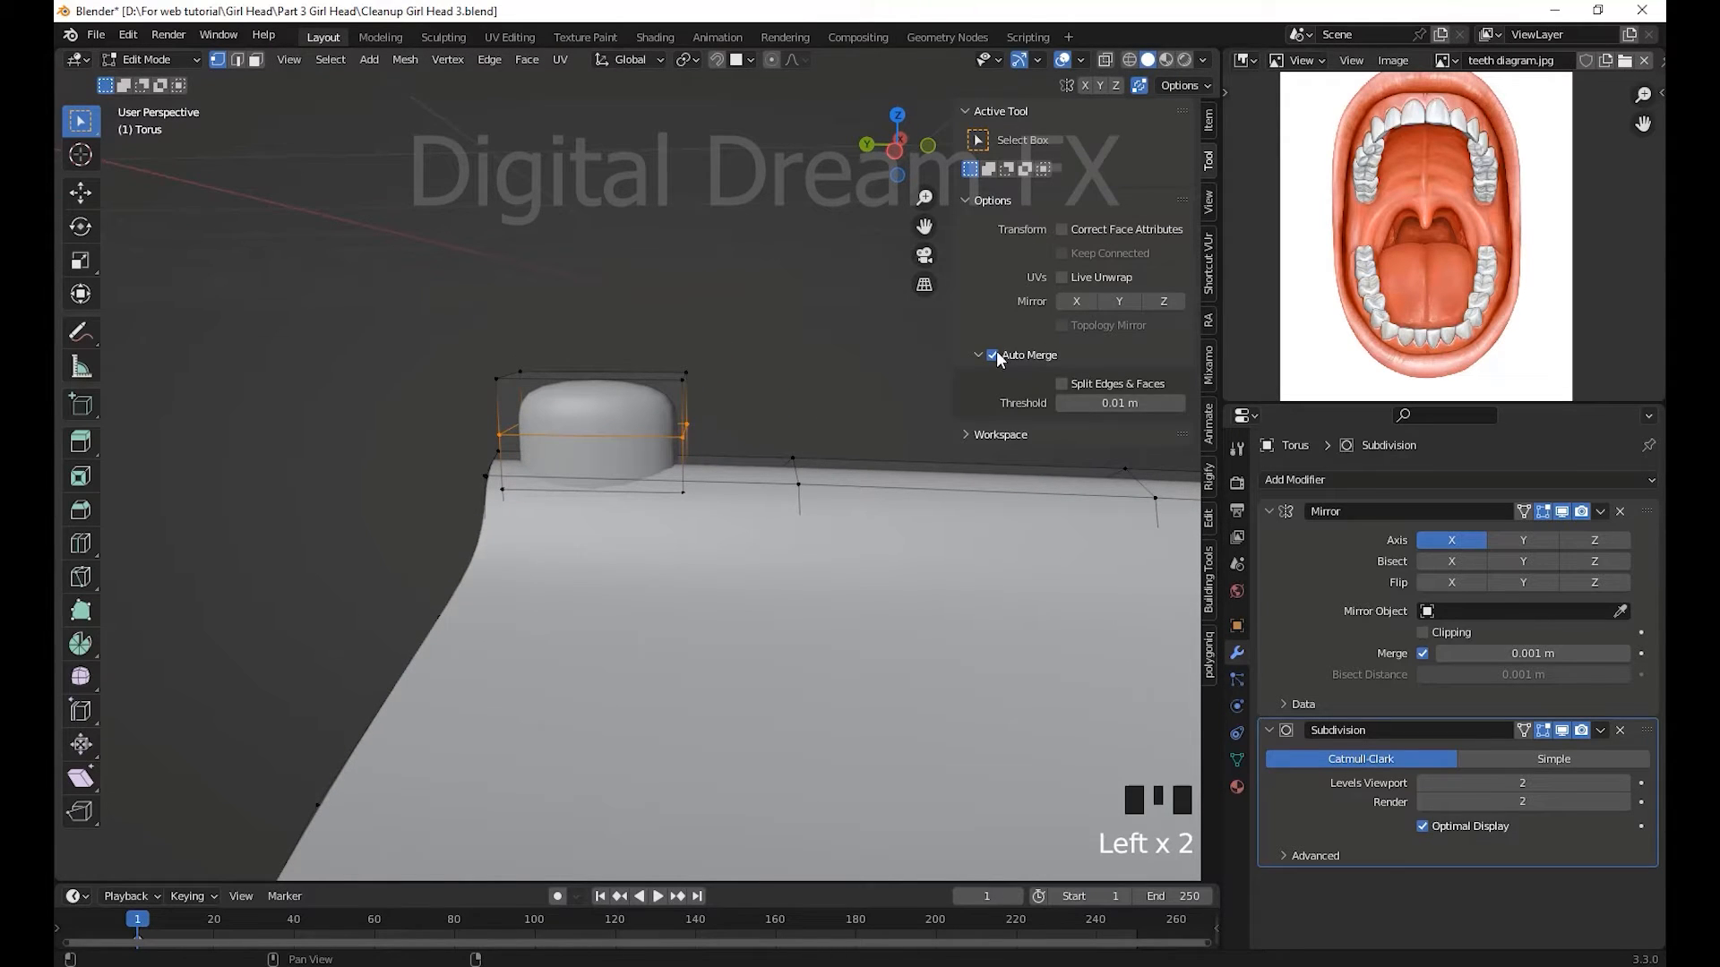
pyautogui.moveTo(780, 367); pyautogui.dragTo(875, 352, button='middle')
pyautogui.press('n')
# - Raise the tooth's horizontal edge loop by about 0.009 m along Z, close to the top
pyautogui.press('g')
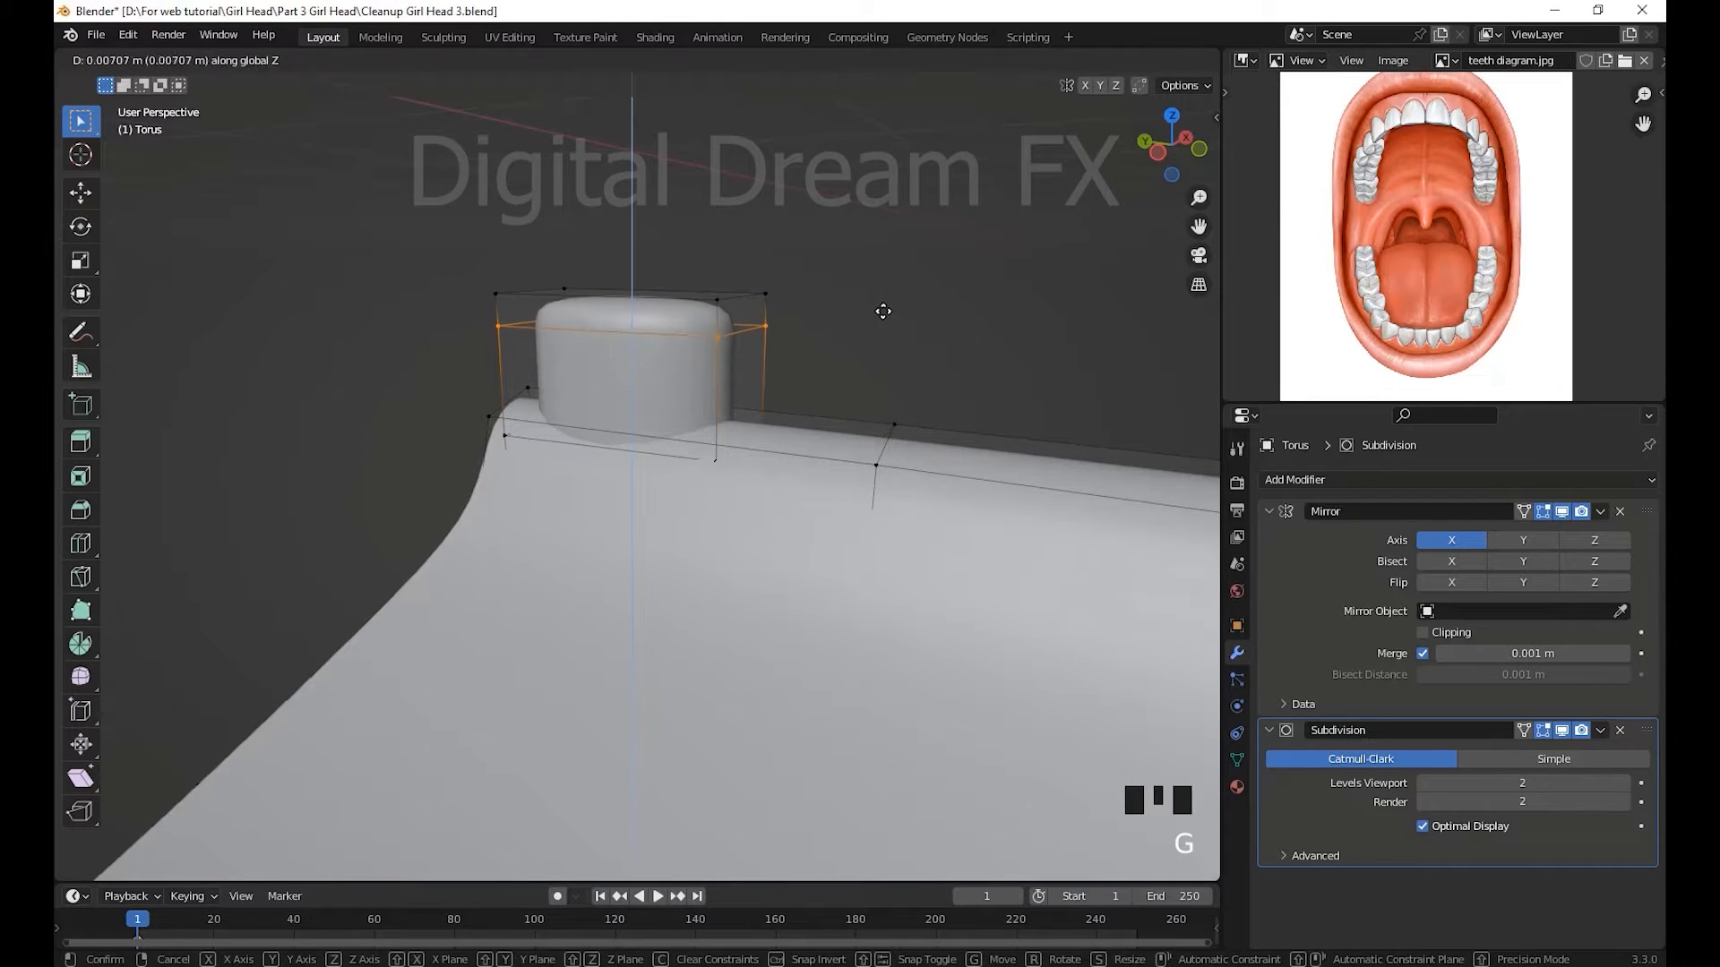
pyautogui.click(885, 301)
pyautogui.moveTo(885, 301); pyautogui.dragTo(978, 455, button='middle')
pyautogui.keyDown('shift'); pyautogui.moveTo(710, 429); pyautogui.dragTo(763, 443, button='middle'); pyautogui.keyUp('shift')
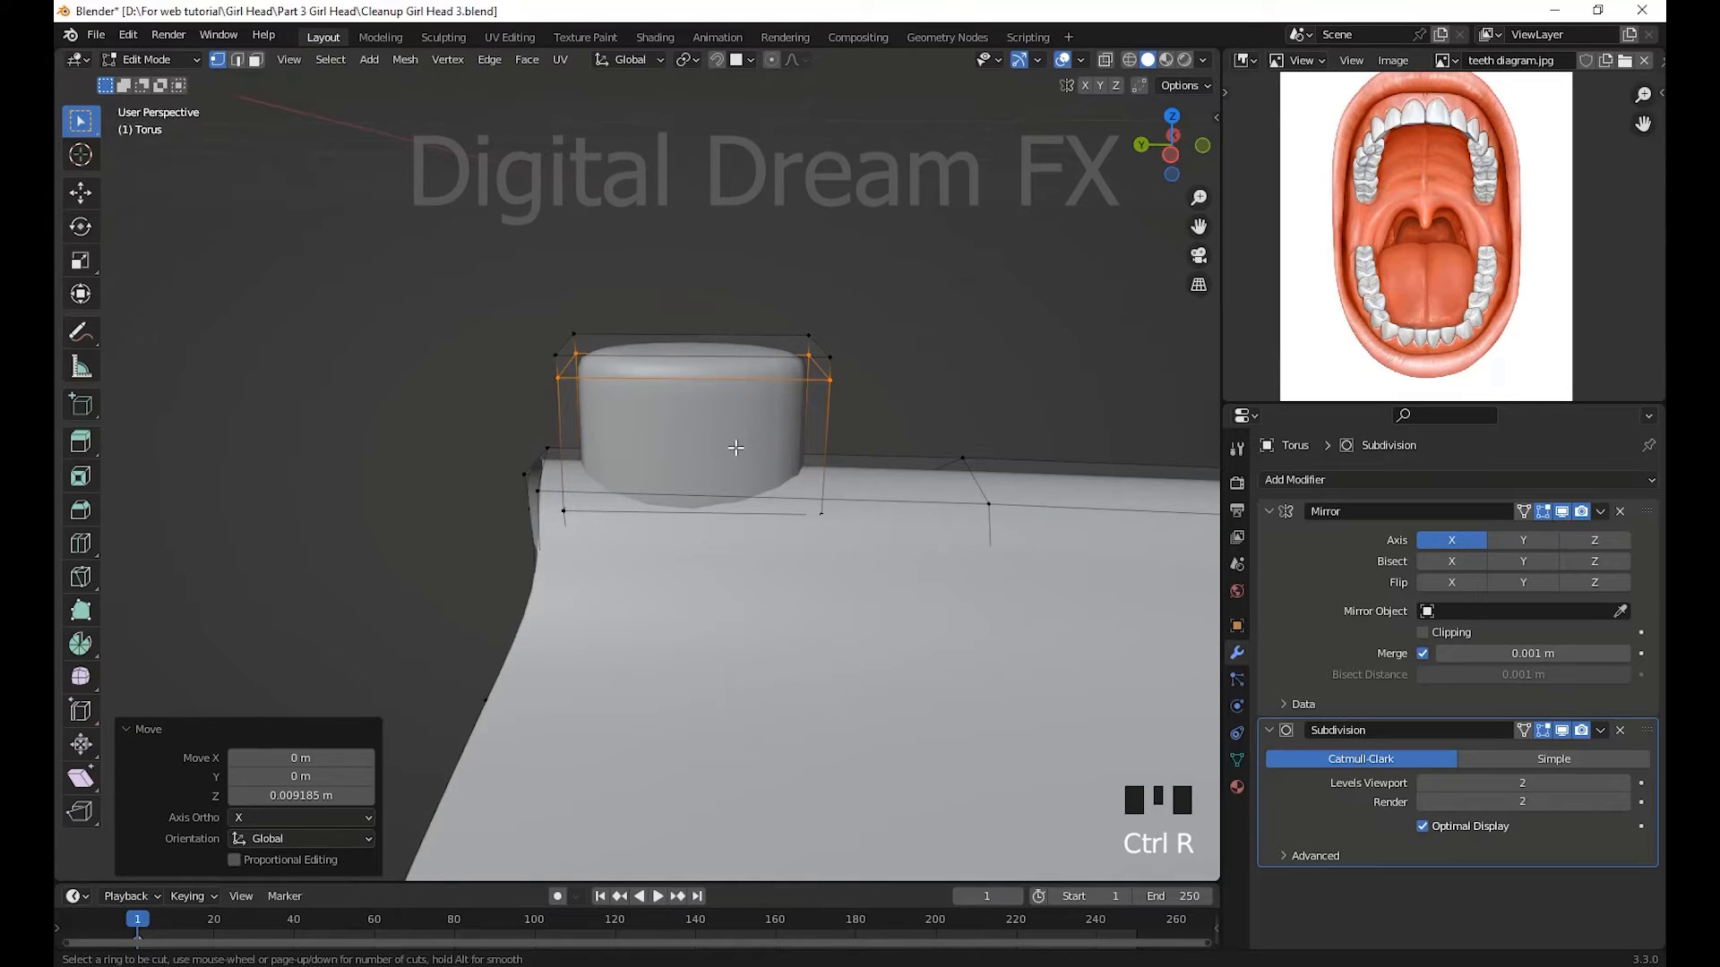
# - Add two vertical loop cuts to the tooth block, one near each end, the first with a slide factor of 0.689
pyautogui.click(701, 372)
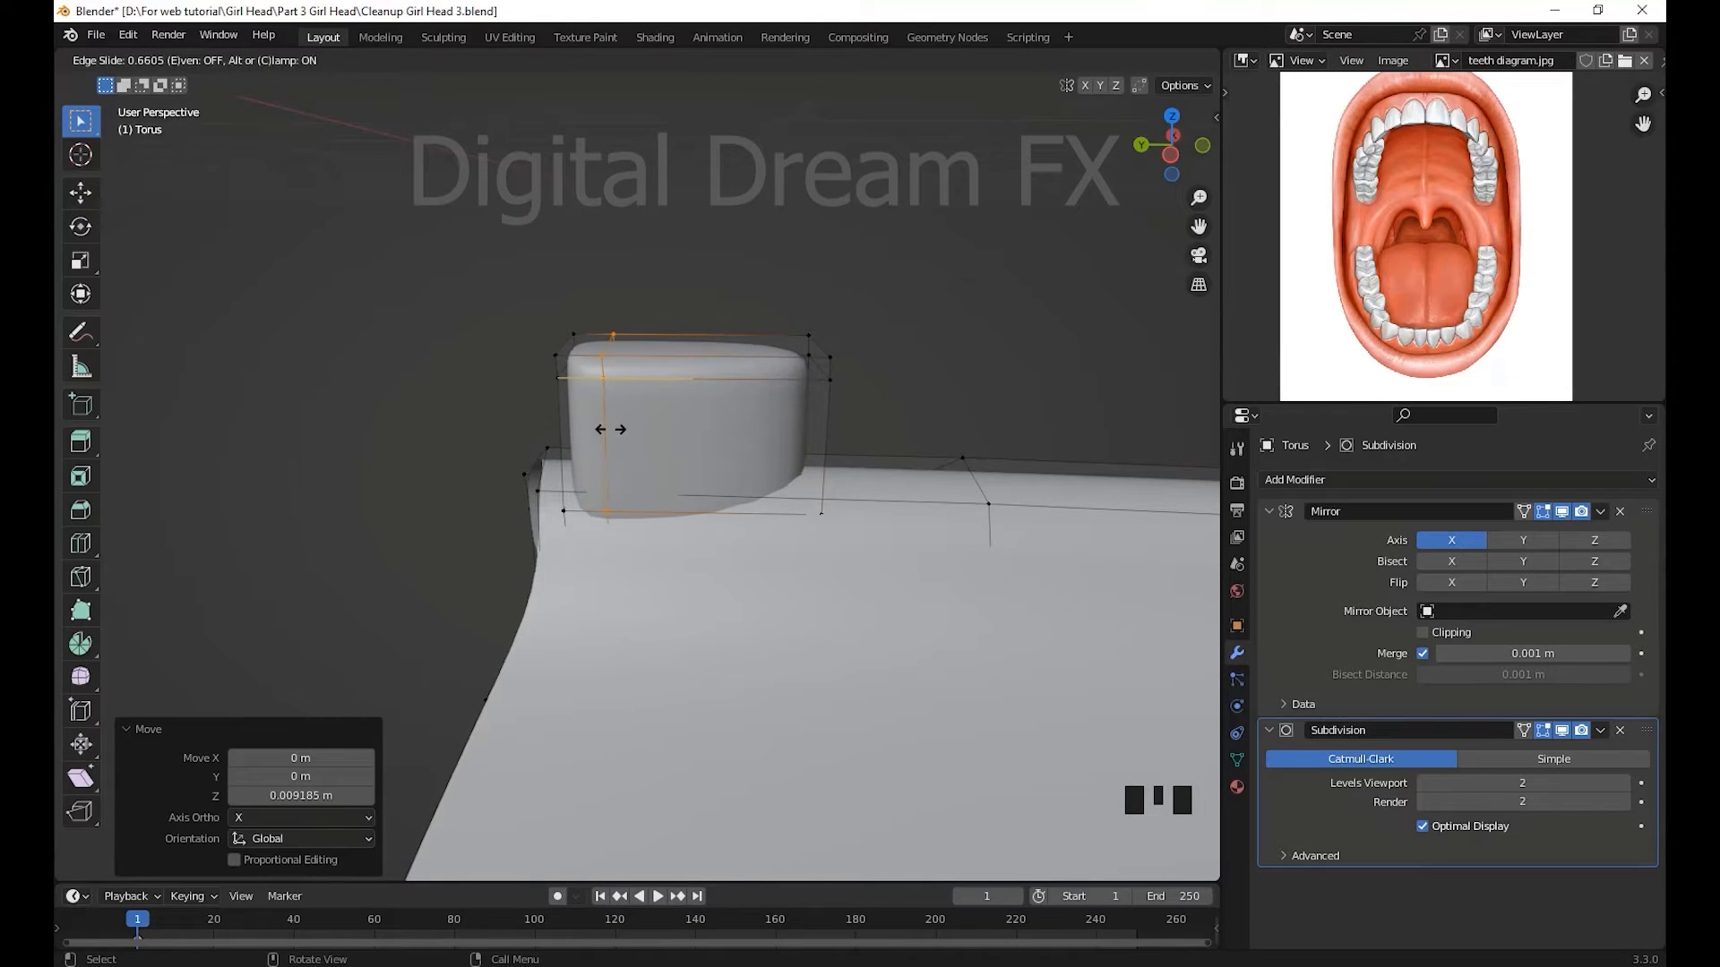
pyautogui.click(607, 429)
pyautogui.click(740, 367)
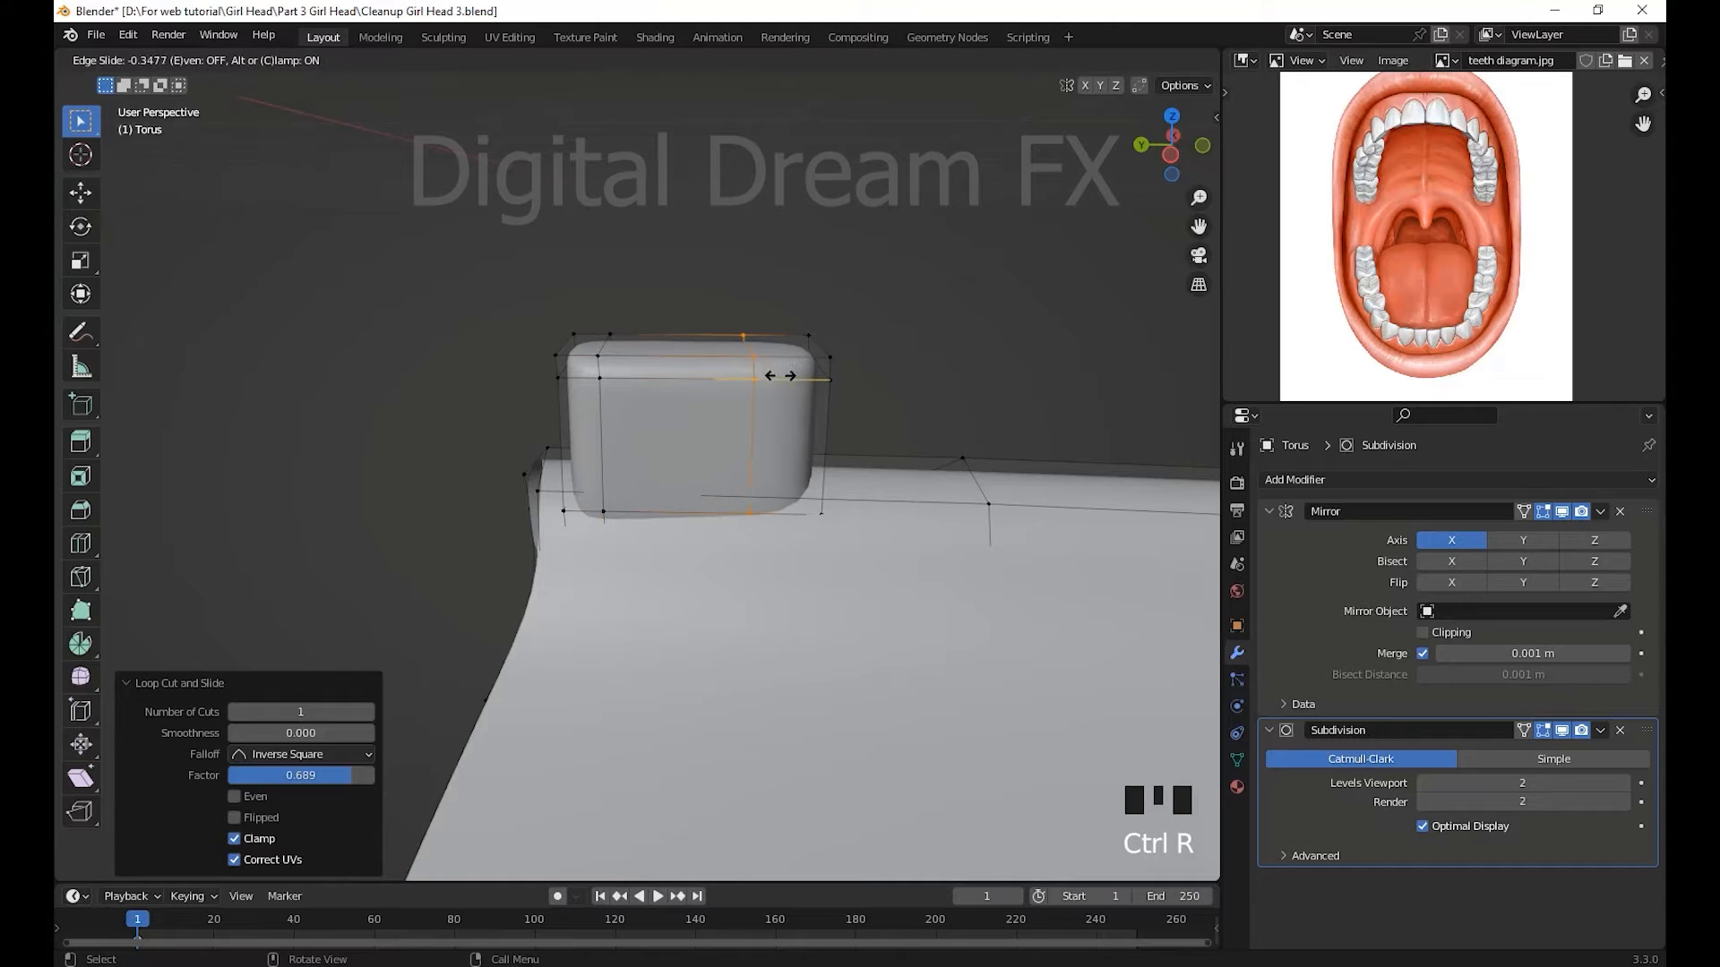
pyautogui.moveTo(896, 448); pyautogui.dragTo(612, 532, button='middle')
# - Delete the bottom faces of the tooth block from the underside
pyautogui.scroll(2, 629, 576)
pyautogui.press('3')
pyautogui.click(618, 501)
pyautogui.keyDown('shift'); pyautogui.click(626, 563); pyautogui.keyUp('shift')
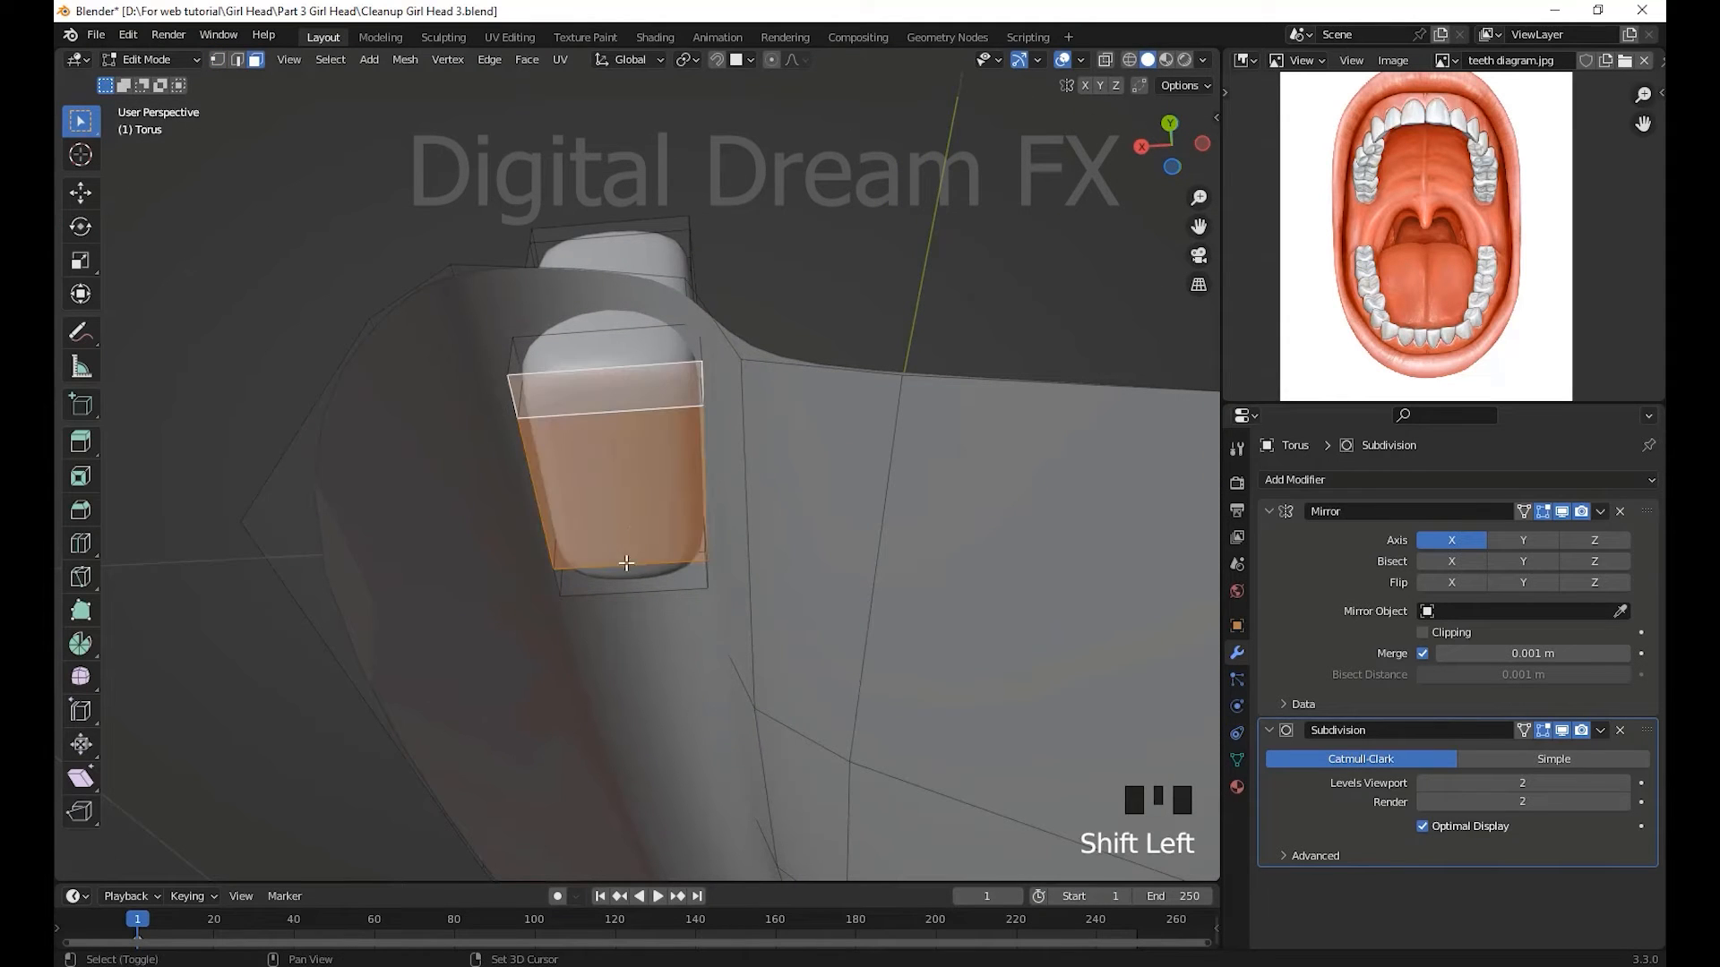
pyautogui.press('x')
pyautogui.click(594, 569)
pyautogui.moveTo(594, 569)
pyautogui.mouseDown(button='middle')
pyautogui.moveTo(484, 645)
pyautogui.moveTo(784, 661)
pyautogui.moveTo(753, 627)
pyautogui.moveTo(756, 583)
pyautogui.moveTo(791, 614)
pyautogui.moveTo(906, 576)
pyautogui.moveTo(594, 578)
pyautogui.mouseUp(button='middle')
# - Add a crosswise loop cut through the middle of the tooth and widen it to 1.142 along X
pyautogui.scroll(-2, 594, 578)
pyautogui.keyDown('shift'); pyautogui.moveTo(817, 599); pyautogui.dragTo(826, 673, button='middle'); pyautogui.keyUp('shift')
pyautogui.click(658, 515)
pyautogui.rightClick(658, 515)
pyautogui.scroll(-3, 658, 517)
pyautogui.scroll(2, 775, 656)
pyautogui.keyDown('shift'); pyautogui.moveTo(825, 673); pyautogui.dragTo(804, 621, button='middle'); pyautogui.keyUp('shift')
pyautogui.press('s')
pyautogui.press('x')
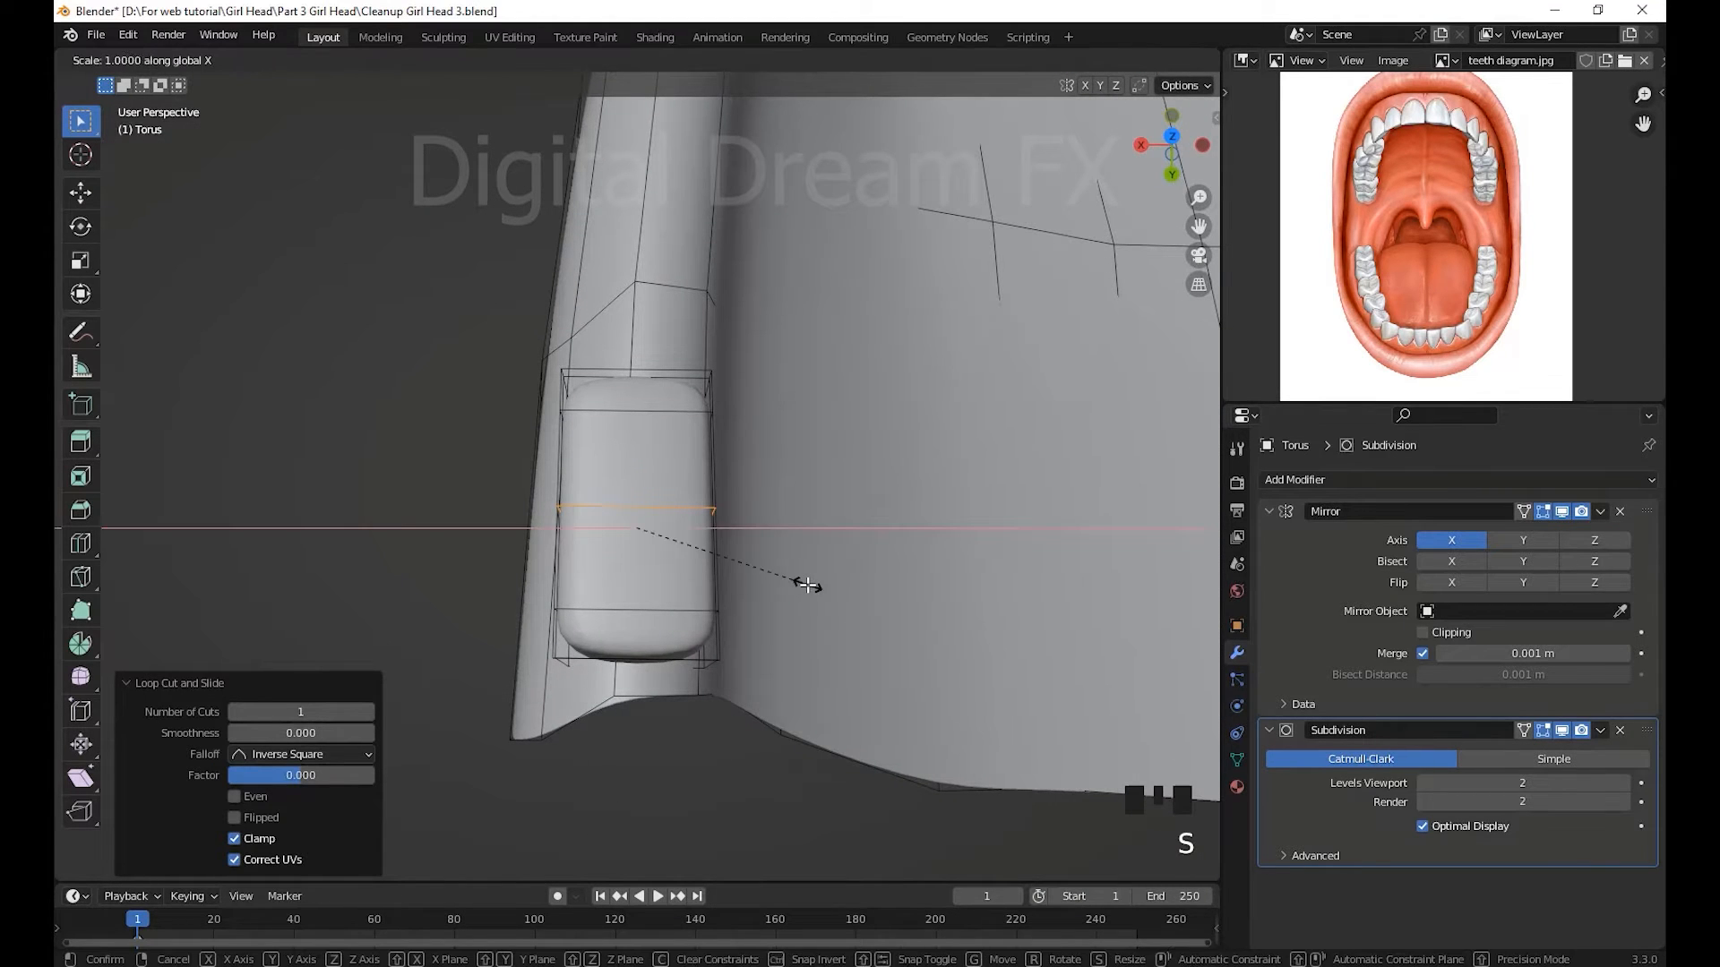
pyautogui.click(833, 588)
pyautogui.moveTo(833, 587); pyautogui.dragTo(537, 519, button='middle')
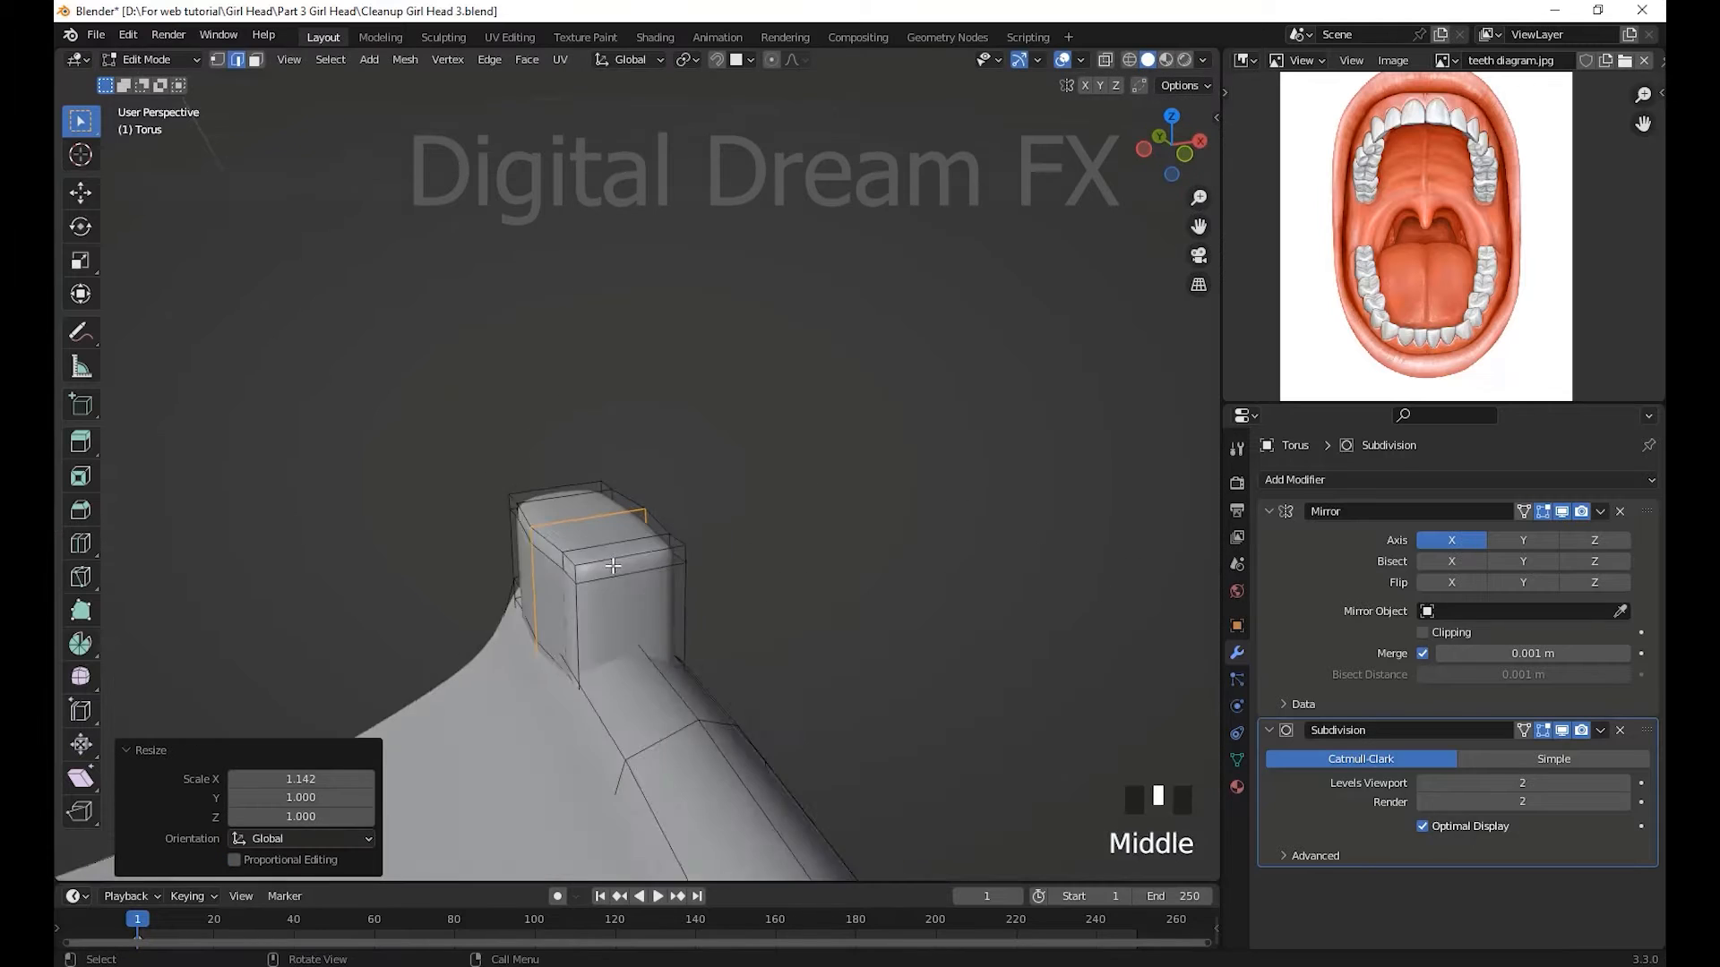
# - Add a lengthwise loop cut through the center of the tooth and scale the loop up slightly
pyautogui.scroll(3, 654, 644)
pyautogui.keyDown('shift'); pyautogui.moveTo(680, 671); pyautogui.dragTo(739, 570, button='middle'); pyautogui.keyUp('shift')
pyautogui.keyDown('shift'); pyautogui.moveTo(739, 569); pyautogui.dragTo(724, 545, button='middle'); pyautogui.keyUp('shift')
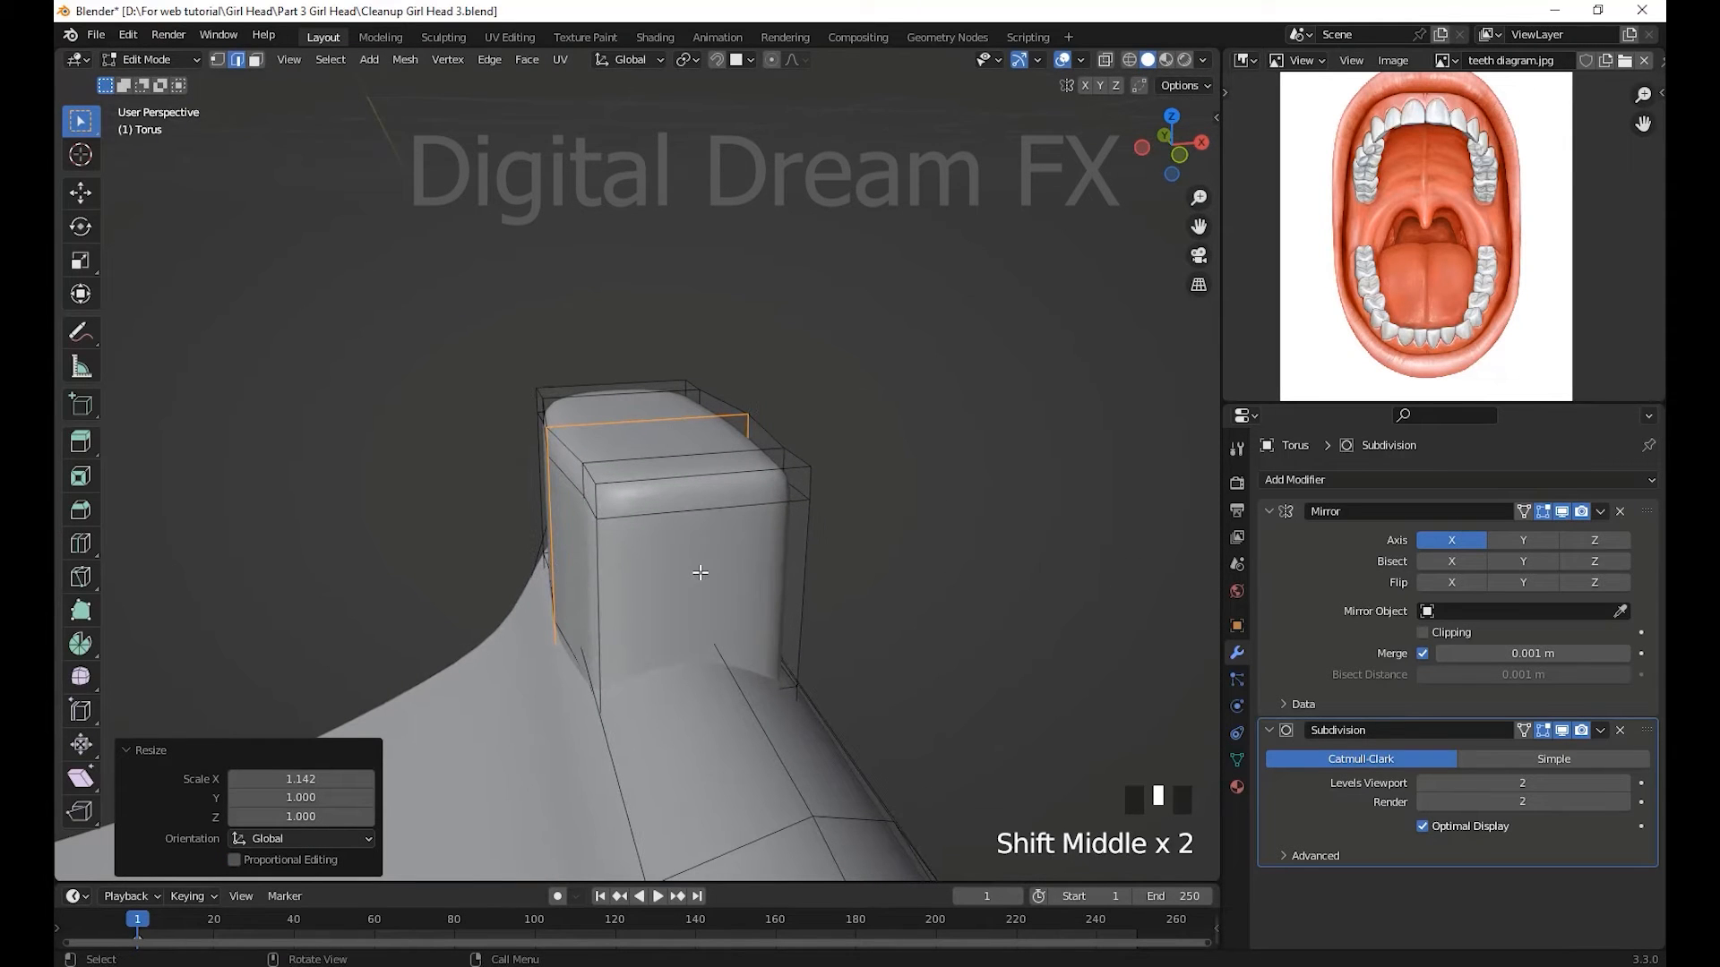
pyautogui.click(695, 491)
pyautogui.rightClick(695, 490)
pyautogui.scroll(2, 695, 502)
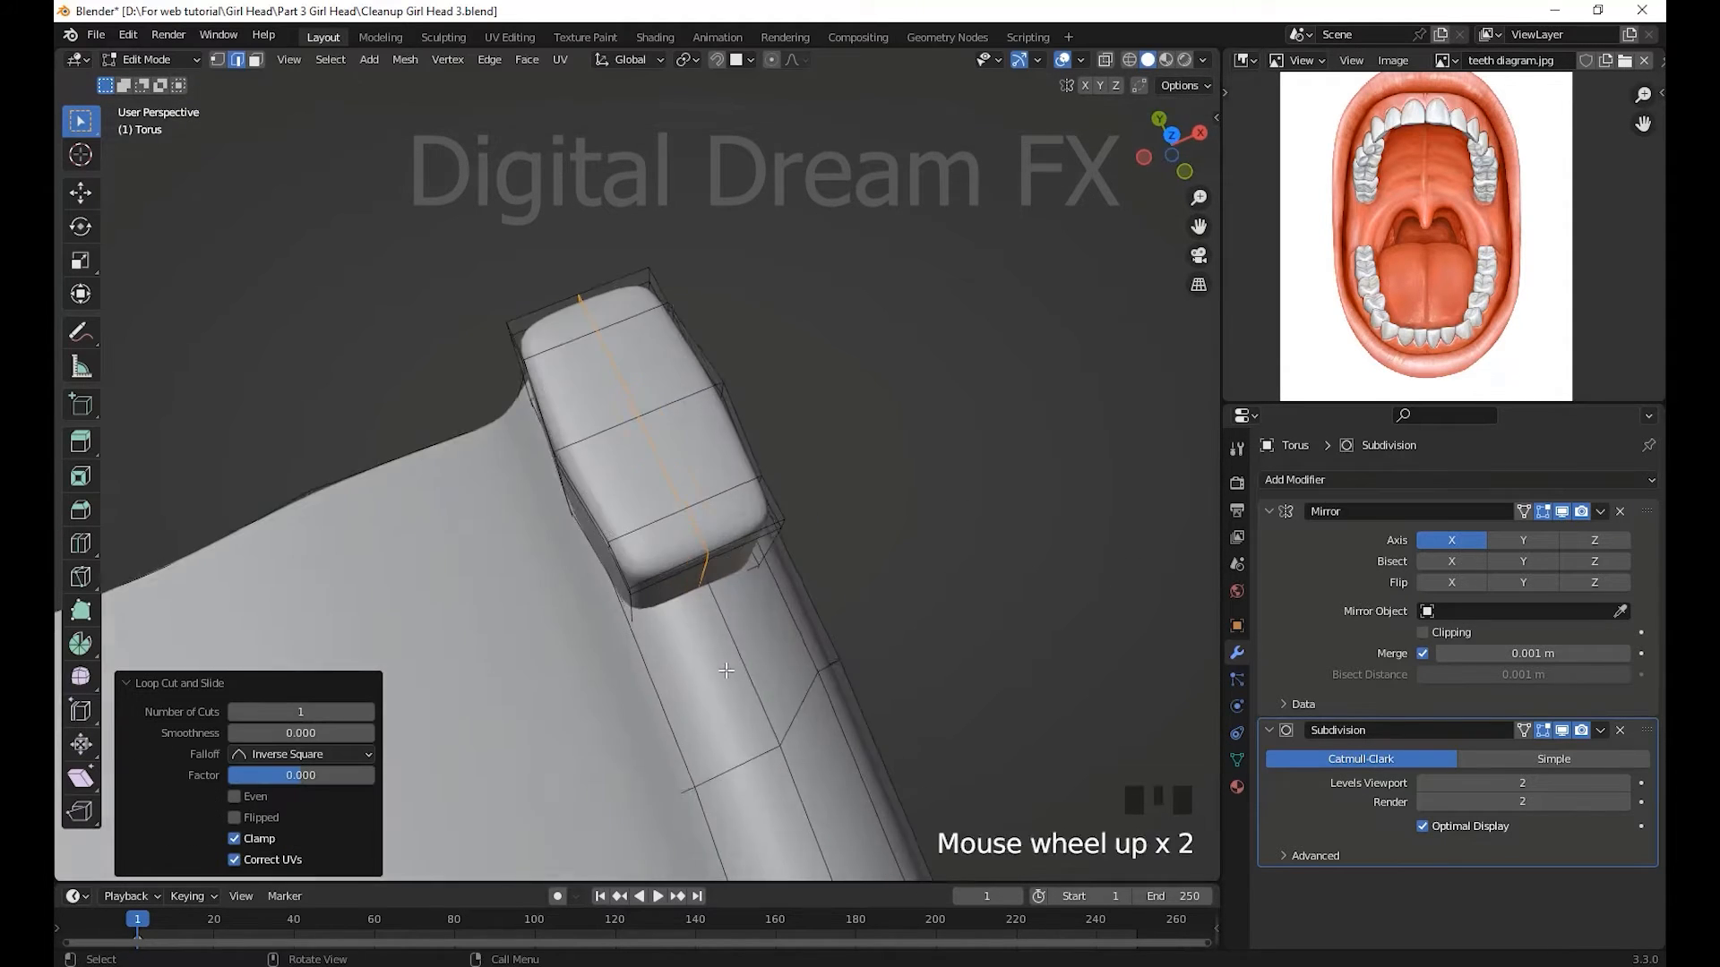
pyautogui.moveTo(695, 502); pyautogui.dragTo(765, 688, button='middle')
pyautogui.moveTo(763, 595)
pyautogui.mouseDown(button='middle')
pyautogui.moveTo(771, 621)
pyautogui.moveTo(756, 597)
pyautogui.mouseUp(button='middle')
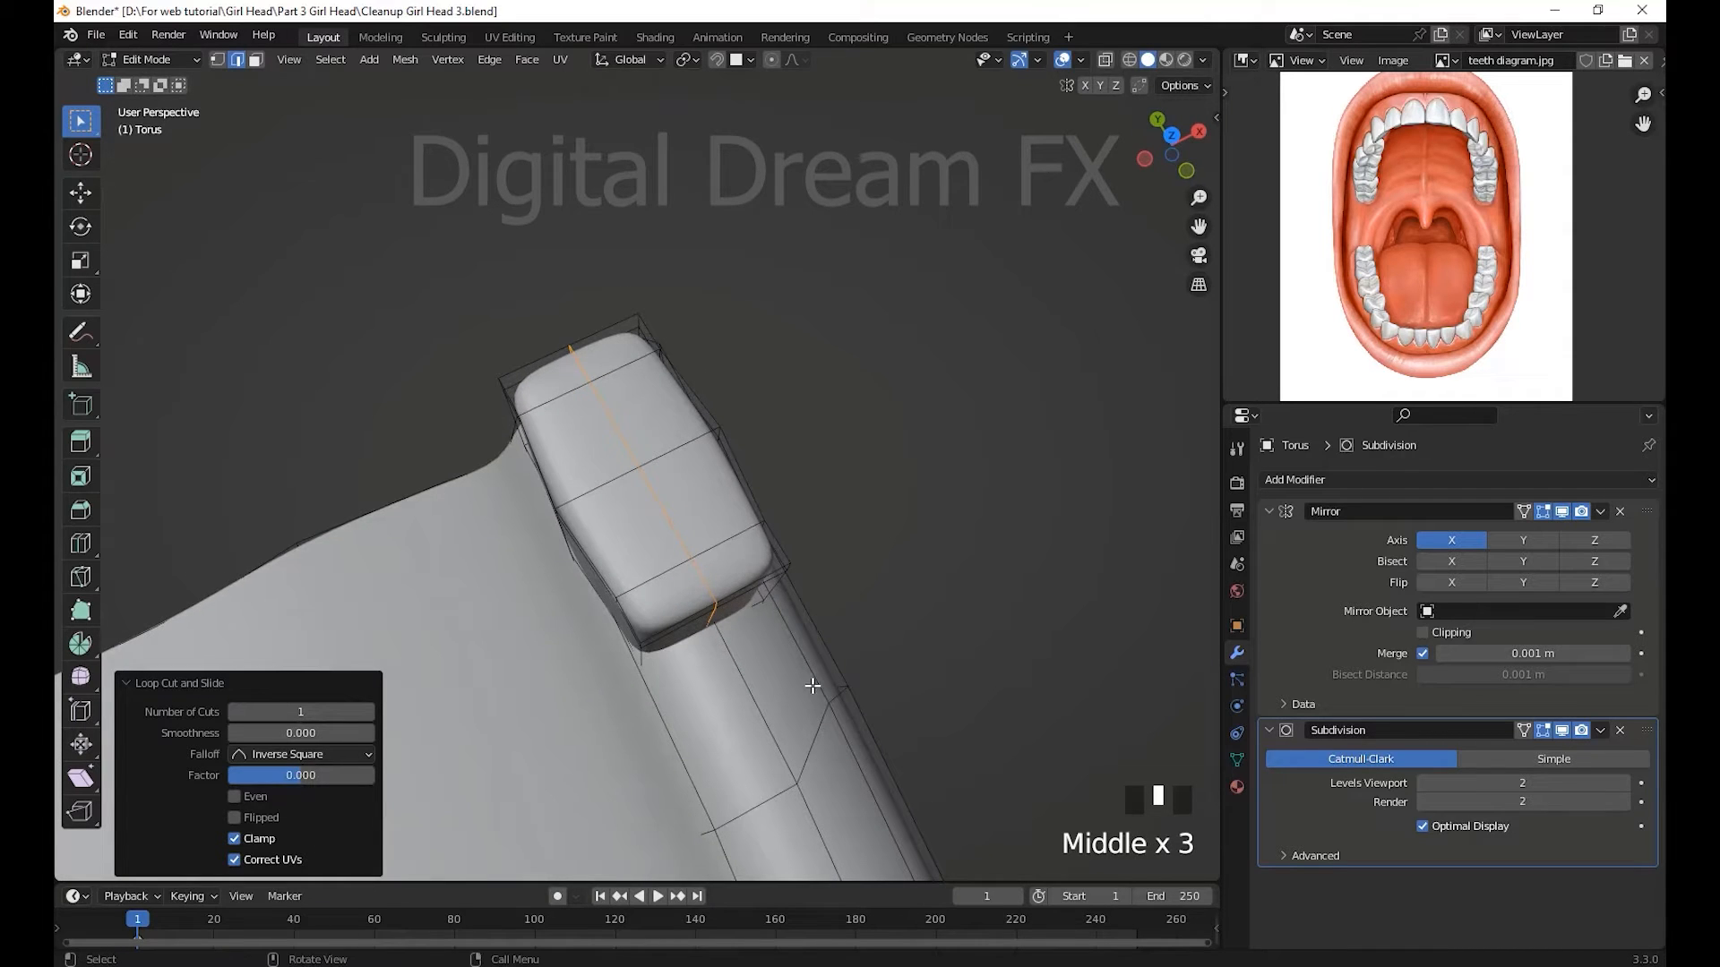
pyautogui.press('s')
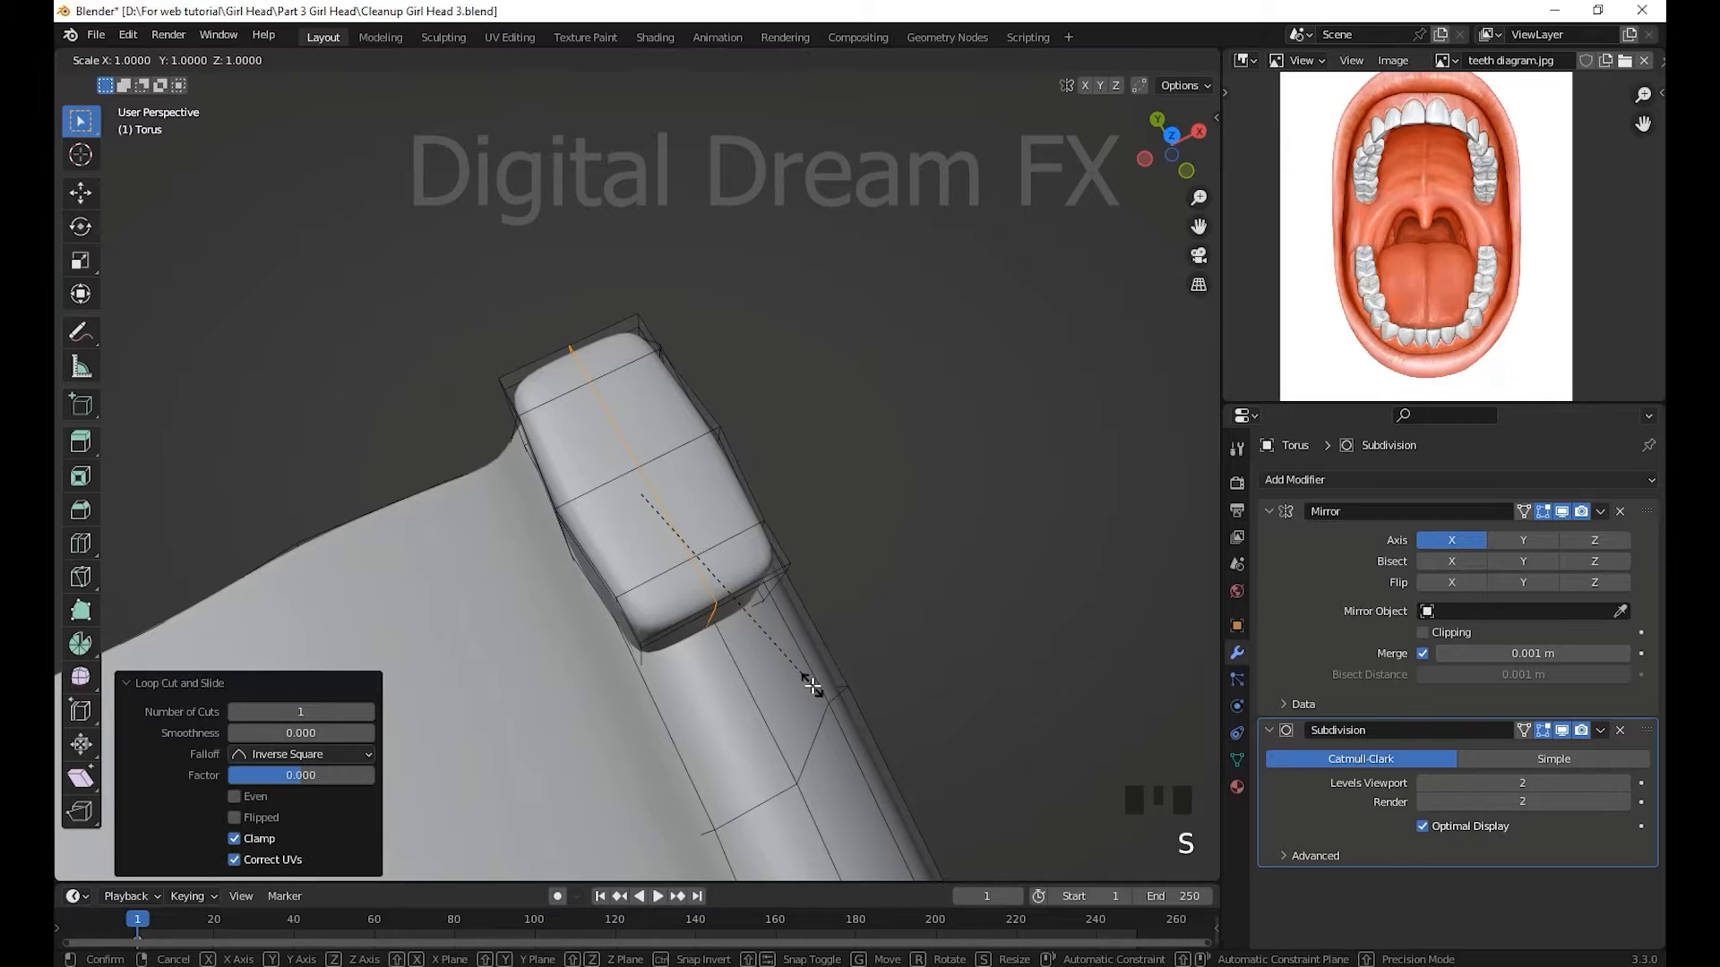
pyautogui.click(818, 720)
# - Select the whole linked tooth and scale it down slightly
pyautogui.moveTo(730, 582); pyautogui.dragTo(788, 511, button='middle')
pyautogui.moveTo(788, 511); pyautogui.dragTo(829, 537, button='middle')
pyautogui.keyDown('shift'); pyautogui.moveTo(828, 538); pyautogui.dragTo(902, 579, button='middle'); pyautogui.keyUp('shift')
pyautogui.press('Tab')
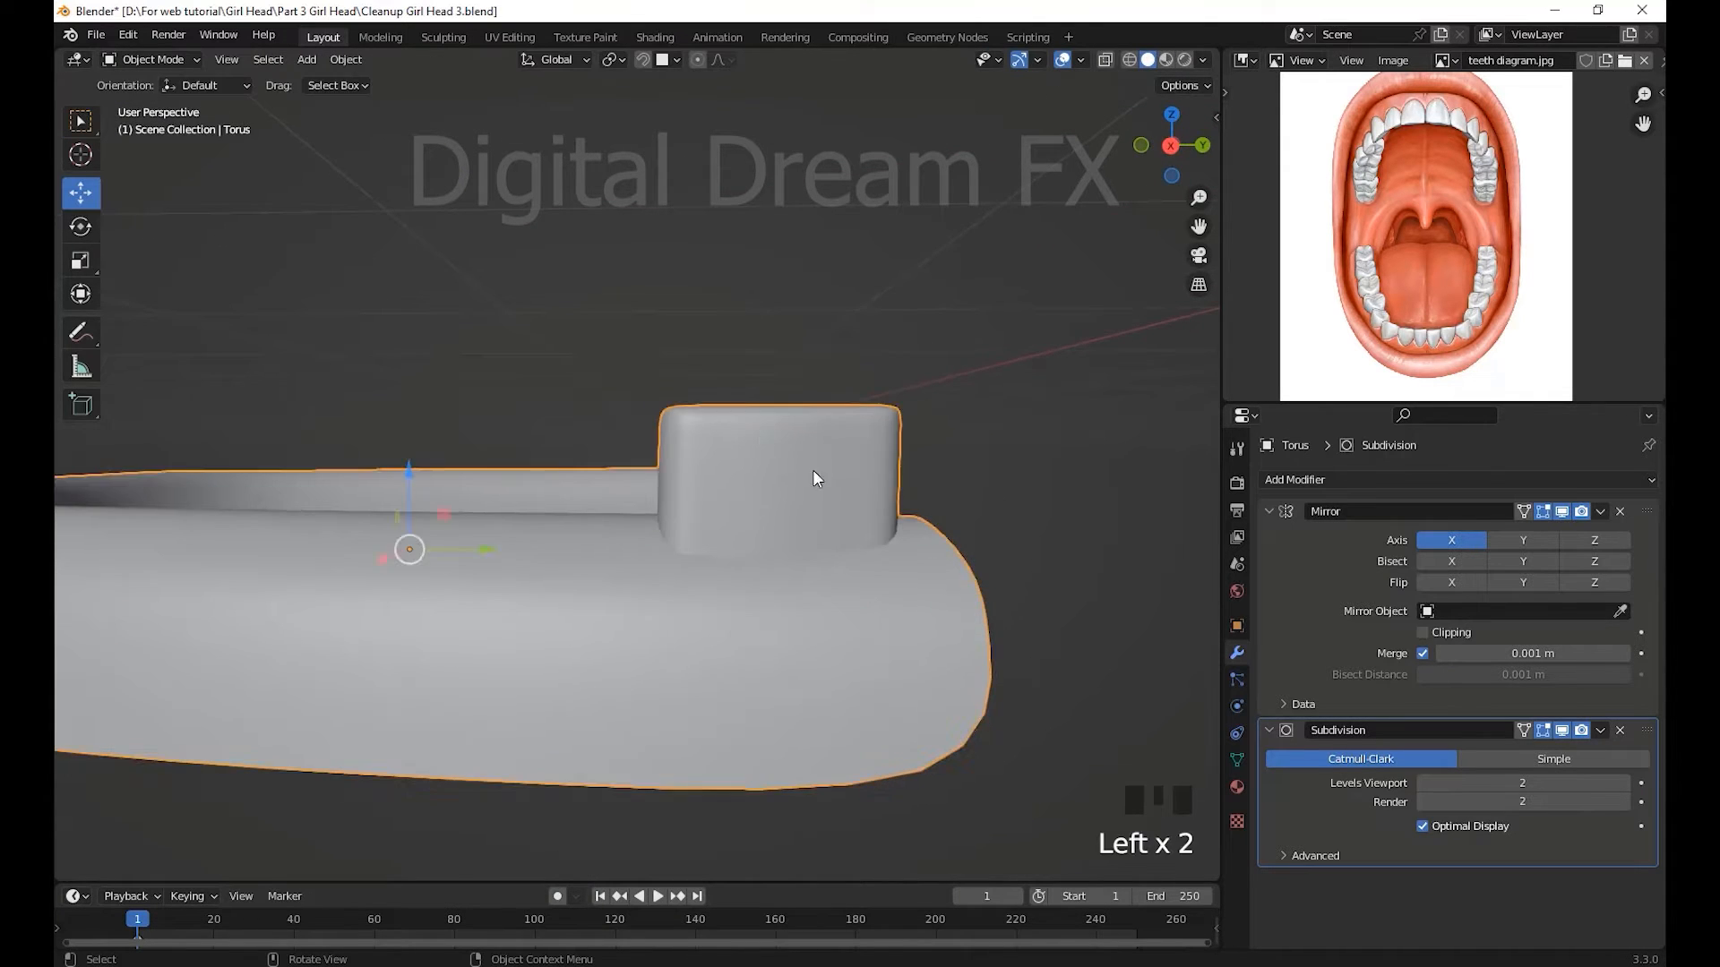
pyautogui.moveTo(813, 469)
pyautogui.mouseDown(button='middle')
pyautogui.moveTo(824, 496)
pyautogui.moveTo(804, 473)
pyautogui.mouseUp(button='middle')
pyautogui.press('Tab')
pyautogui.press('l')
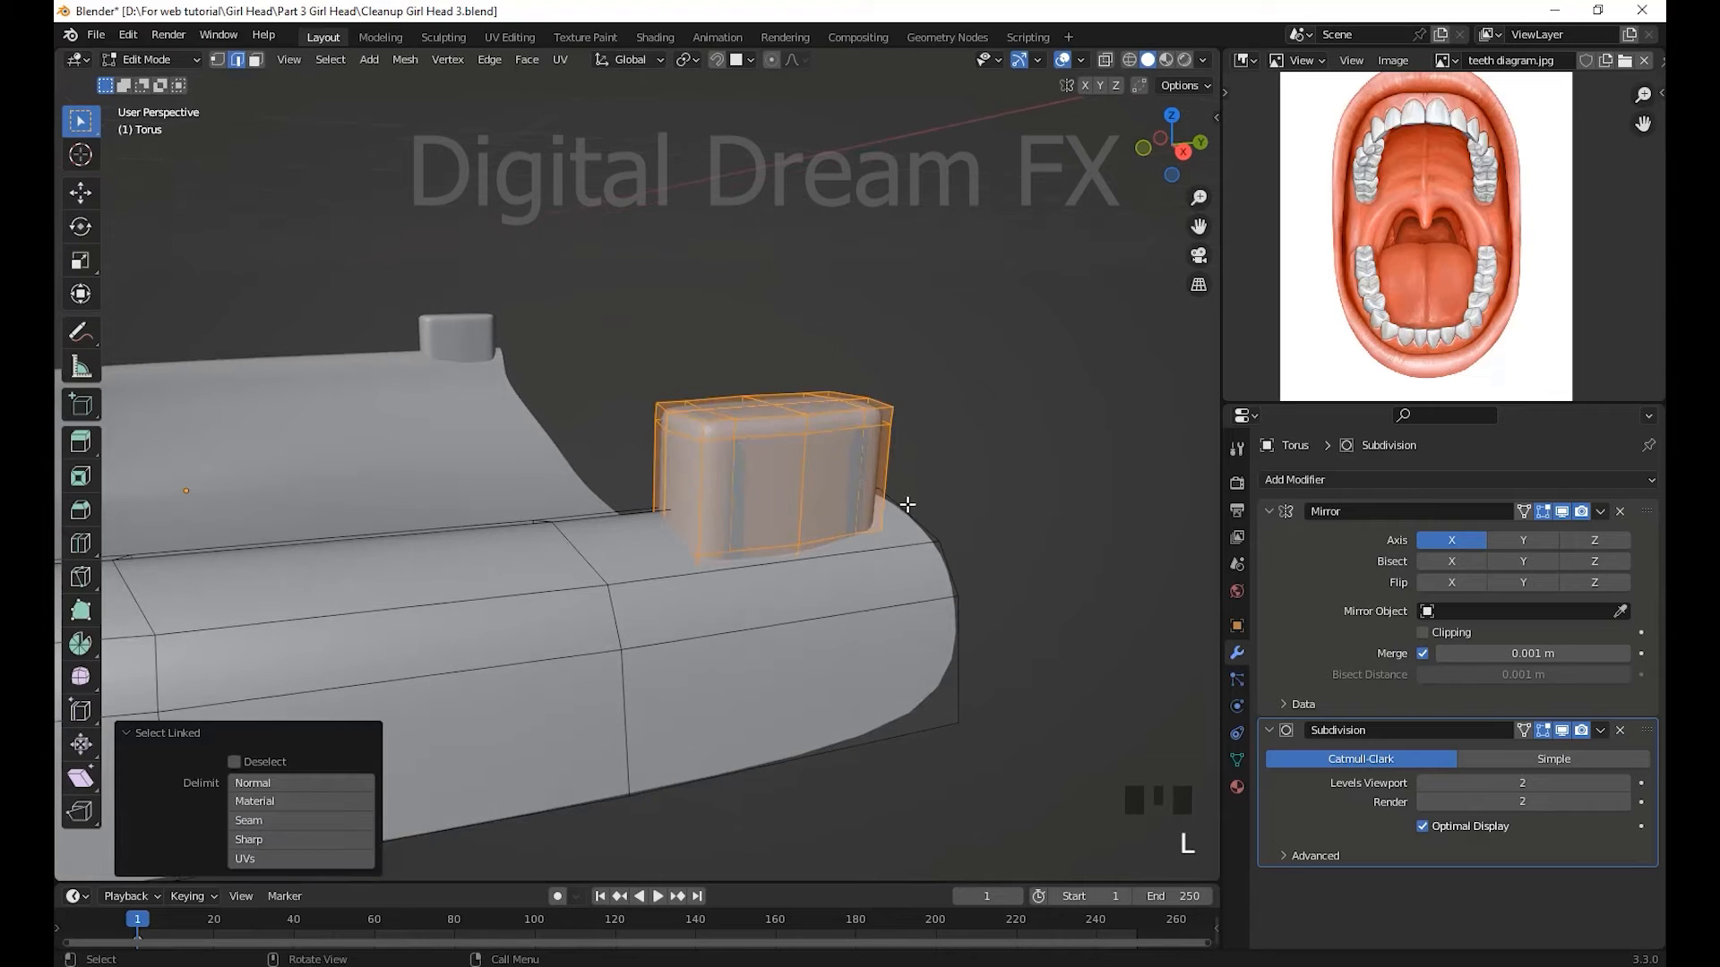
pyautogui.moveTo(908, 505); pyautogui.dragTo(866, 508, button='middle')
pyautogui.press('s')
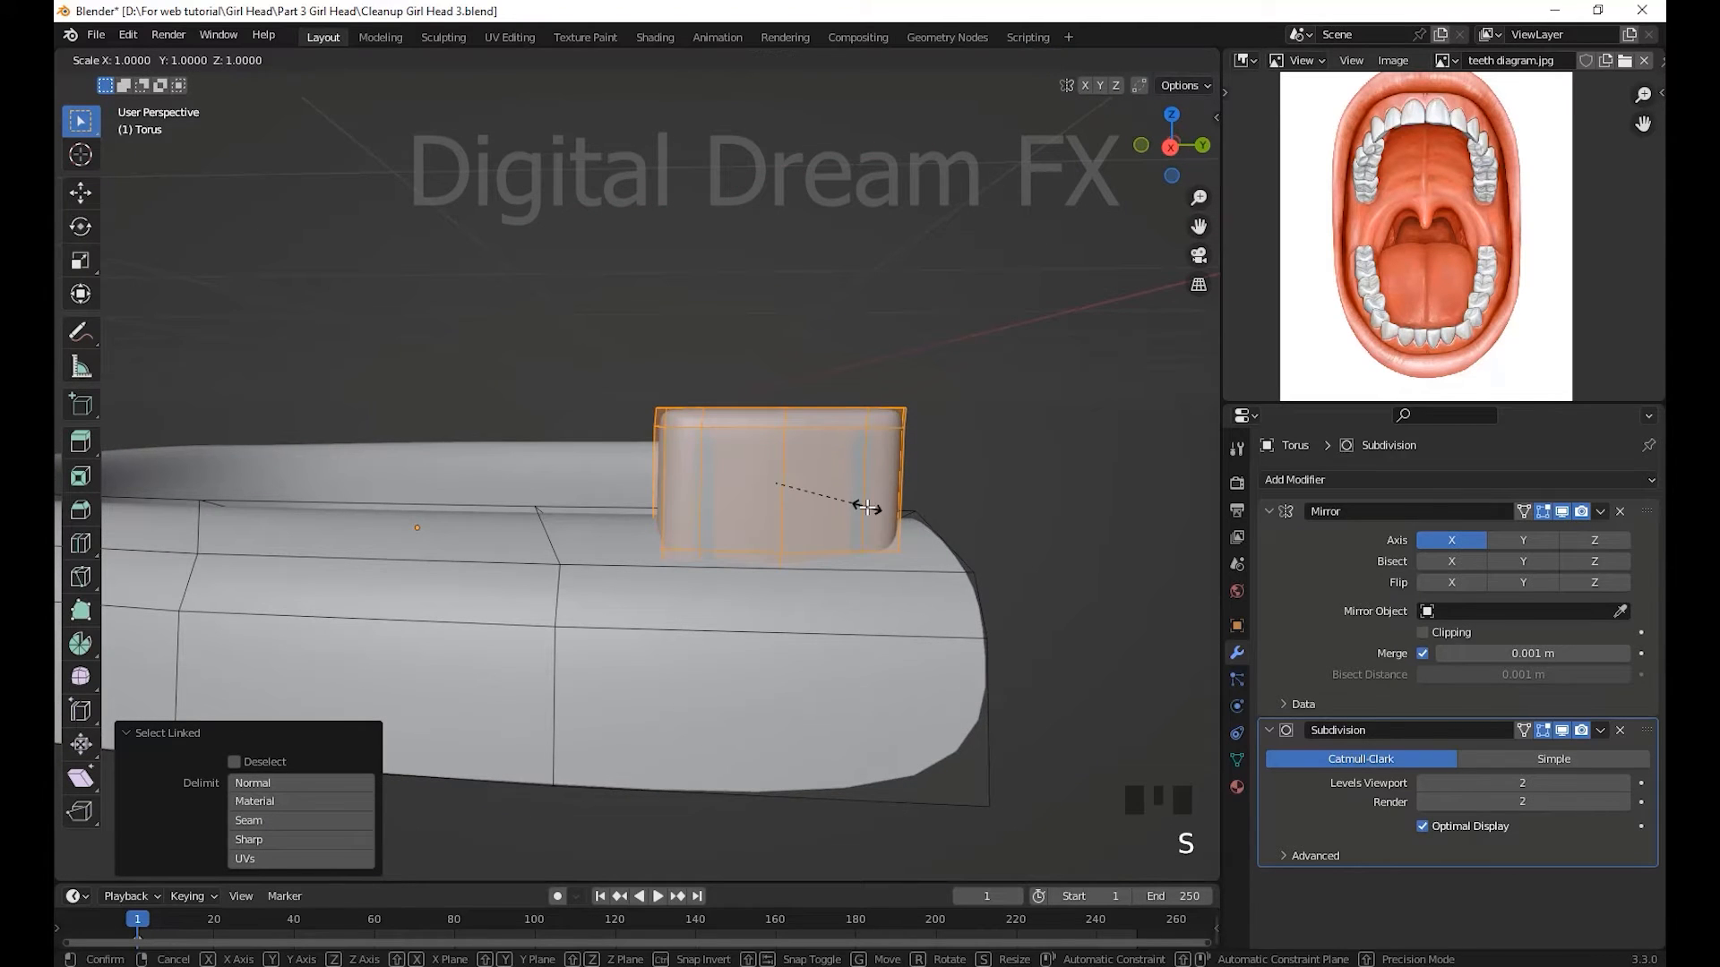
pyautogui.click(849, 513)
pyautogui.scroll(-3, 829, 480)
# - With X-ray on, select the vertical edges on the tooth's outer side and move them about 0.0012 m outward along X
pyautogui.moveTo(829, 480); pyautogui.dragTo(829, 641, button='middle')
pyautogui.keyDown('shift'); pyautogui.moveTo(828, 640); pyautogui.dragTo(788, 546, button='middle'); pyautogui.keyUp('shift')
pyautogui.keyDown('shift'); pyautogui.moveTo(788, 546); pyautogui.dragTo(695, 658, button='middle'); pyautogui.keyUp('shift')
pyautogui.click(623, 600)
pyautogui.keyDown('shift'); pyautogui.click(619, 592); pyautogui.keyUp('shift')
pyautogui.hotkey('alt', 'z')
pyautogui.keyDown('shift'); pyautogui.click(727, 587); pyautogui.keyUp('shift')
pyautogui.moveTo(728, 591); pyautogui.dragTo(860, 695, button='middle')
pyautogui.keyDown('shift'); pyautogui.click(716, 630); pyautogui.keyUp('shift')
pyautogui.keyDown('shift'); pyautogui.click(732, 476); pyautogui.keyUp('shift')
pyautogui.press('g')
pyautogui.click(588, 571)
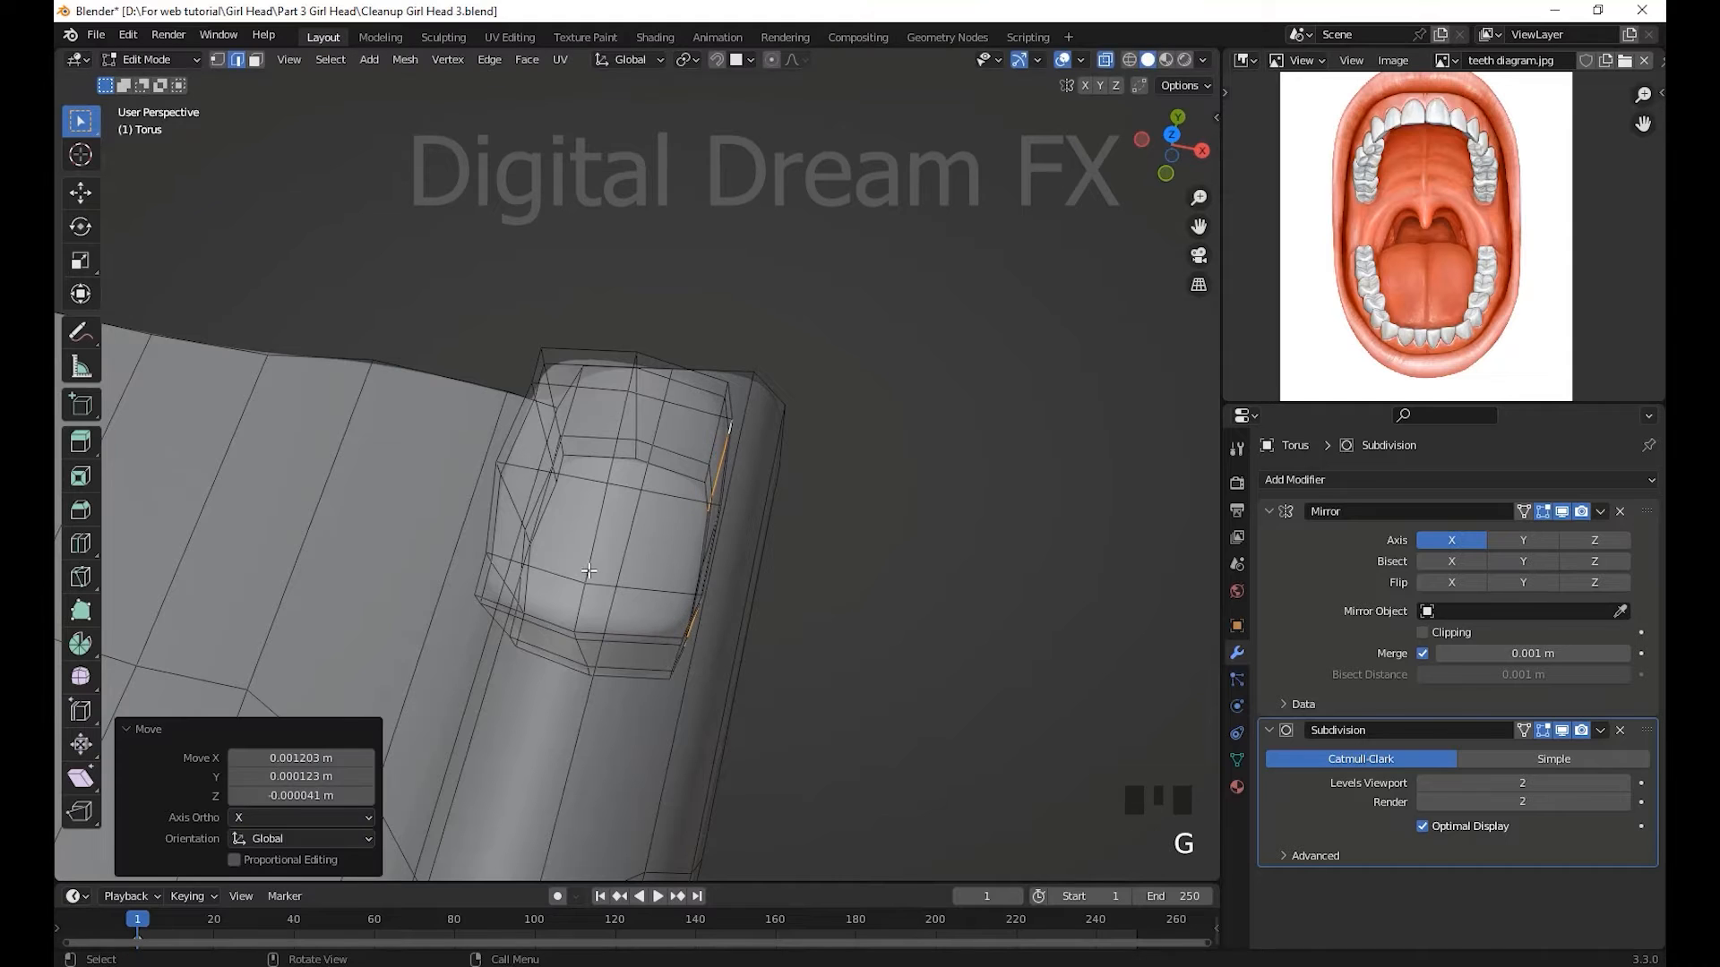
# - Select the vertical edges on the tooth's inner side and adjust their position
pyautogui.moveTo(588, 571); pyautogui.dragTo(407, 584, button='middle')
pyautogui.click(515, 573)
pyautogui.moveTo(515, 574); pyautogui.dragTo(495, 538, button='middle')
pyautogui.keyDown('shift'); pyautogui.click(541, 695); pyautogui.keyUp('shift')
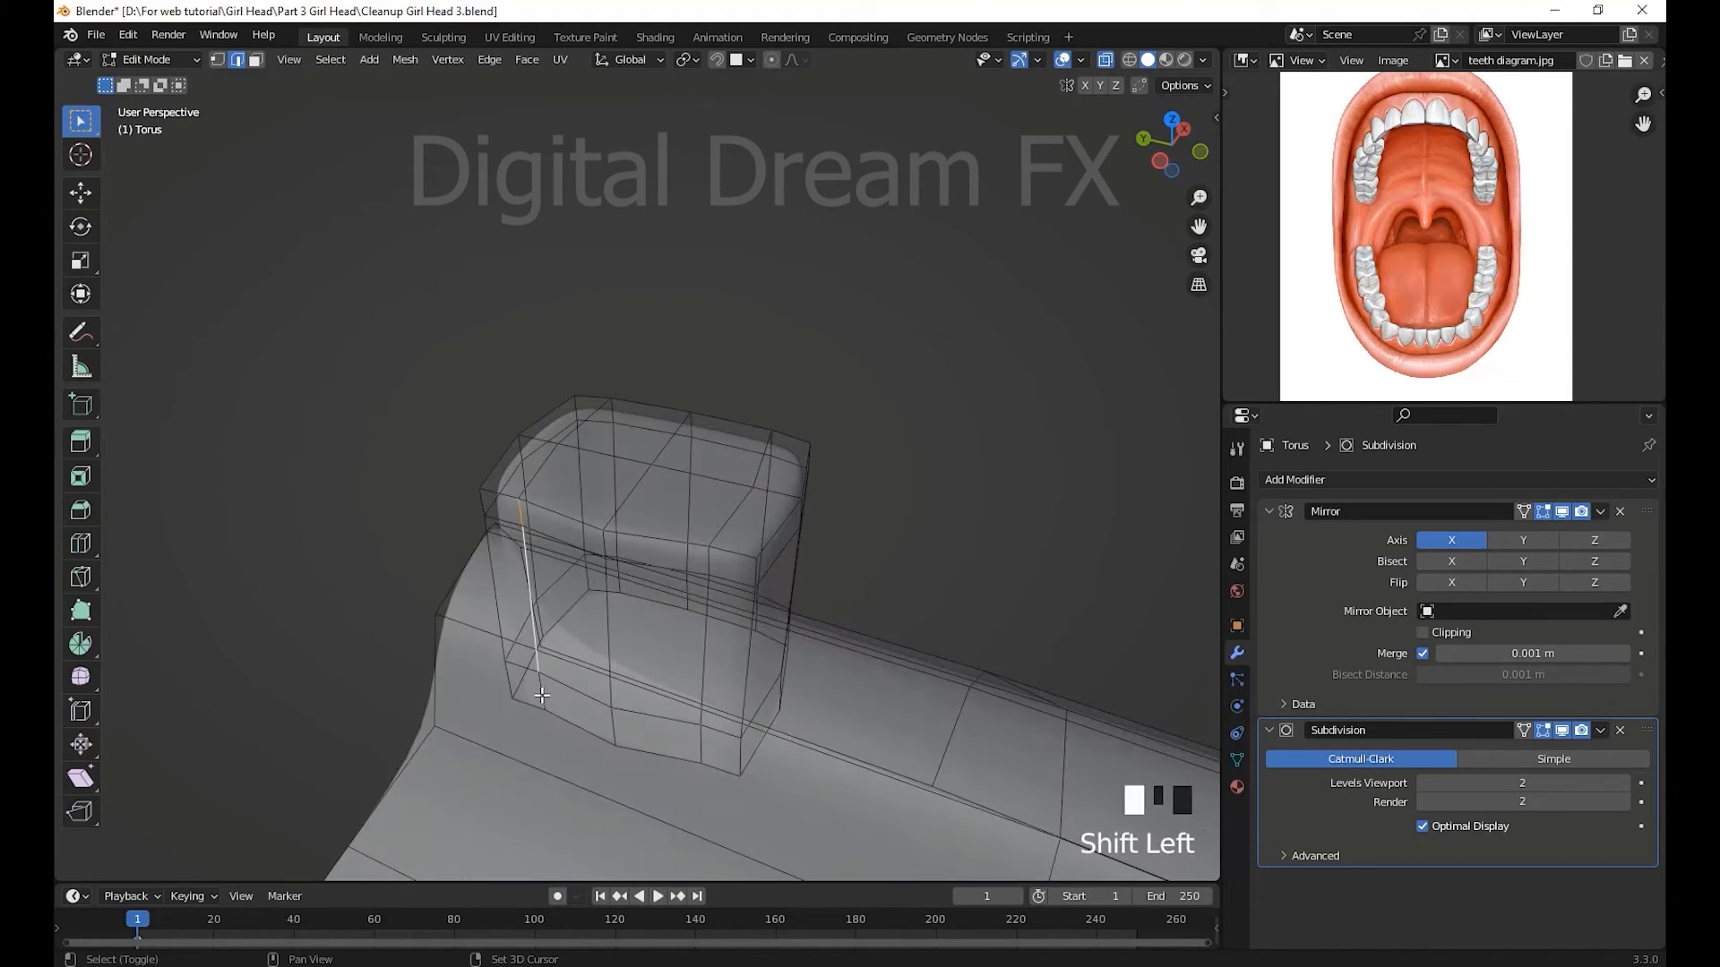
pyautogui.moveTo(708, 636); pyautogui.dragTo(826, 623, button='middle')
pyautogui.press('g')
pyautogui.click(814, 681)
# - Rotate the tooth's upper vertices slightly and move them down toward the gum
pyautogui.press('1')
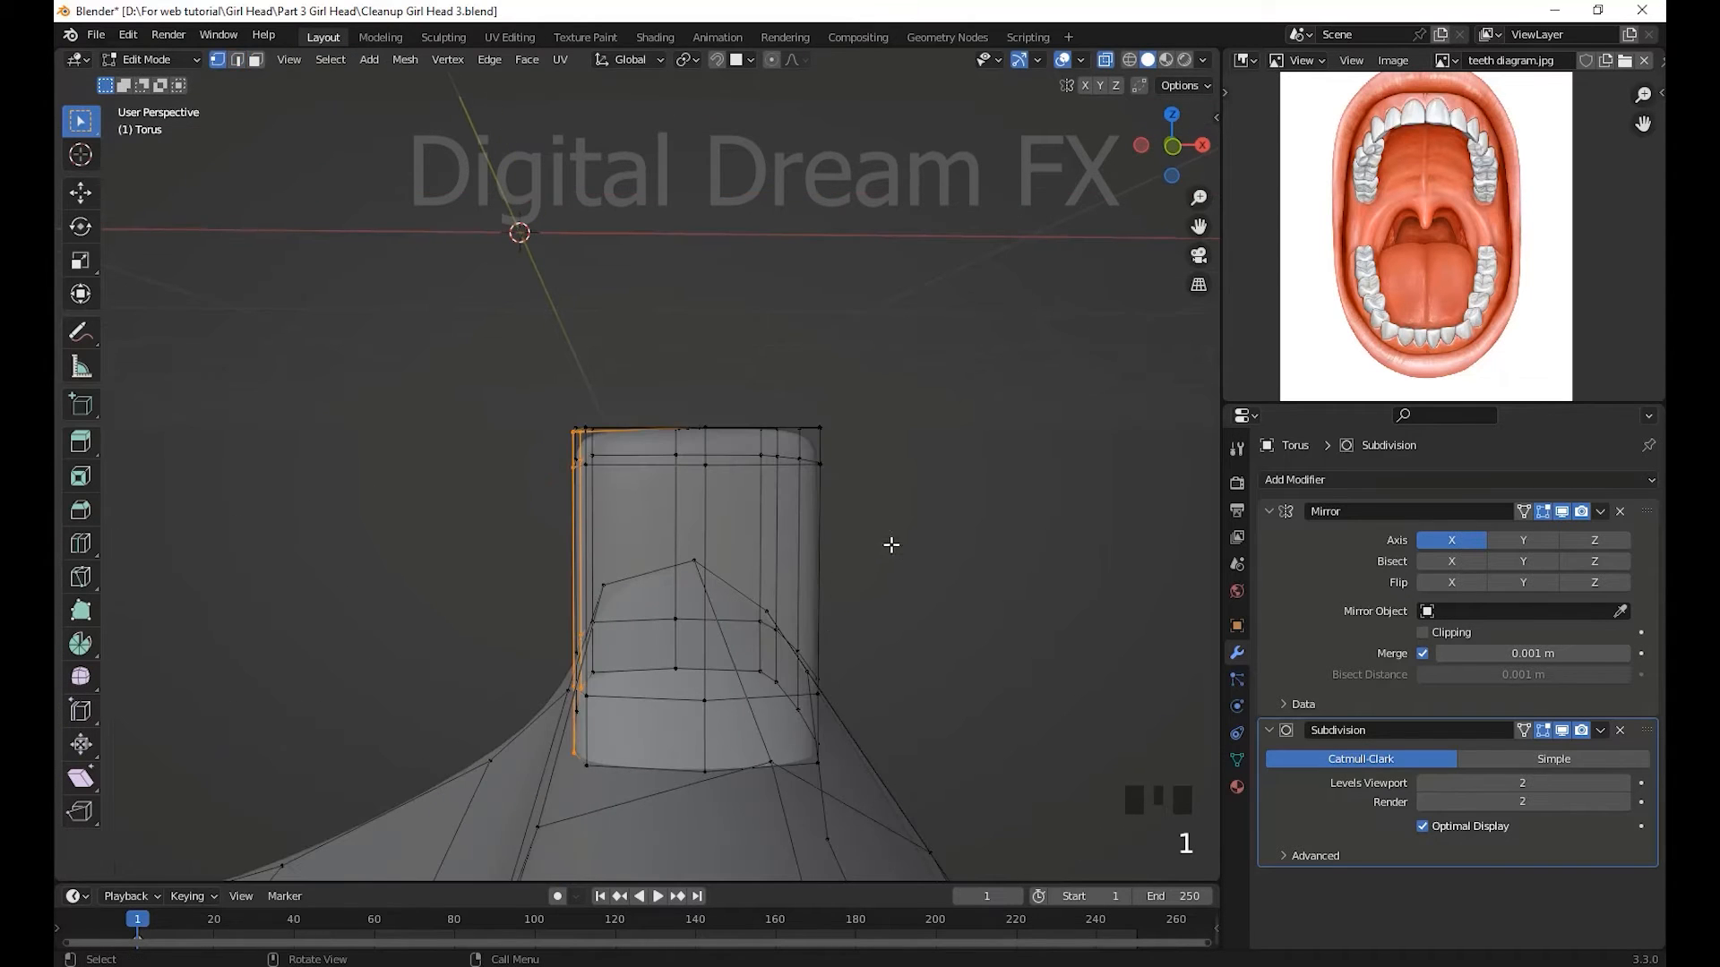
pyautogui.moveTo(898, 554); pyautogui.dragTo(445, 308)
pyautogui.moveTo(776, 503); pyautogui.dragTo(810, 496, button='middle')
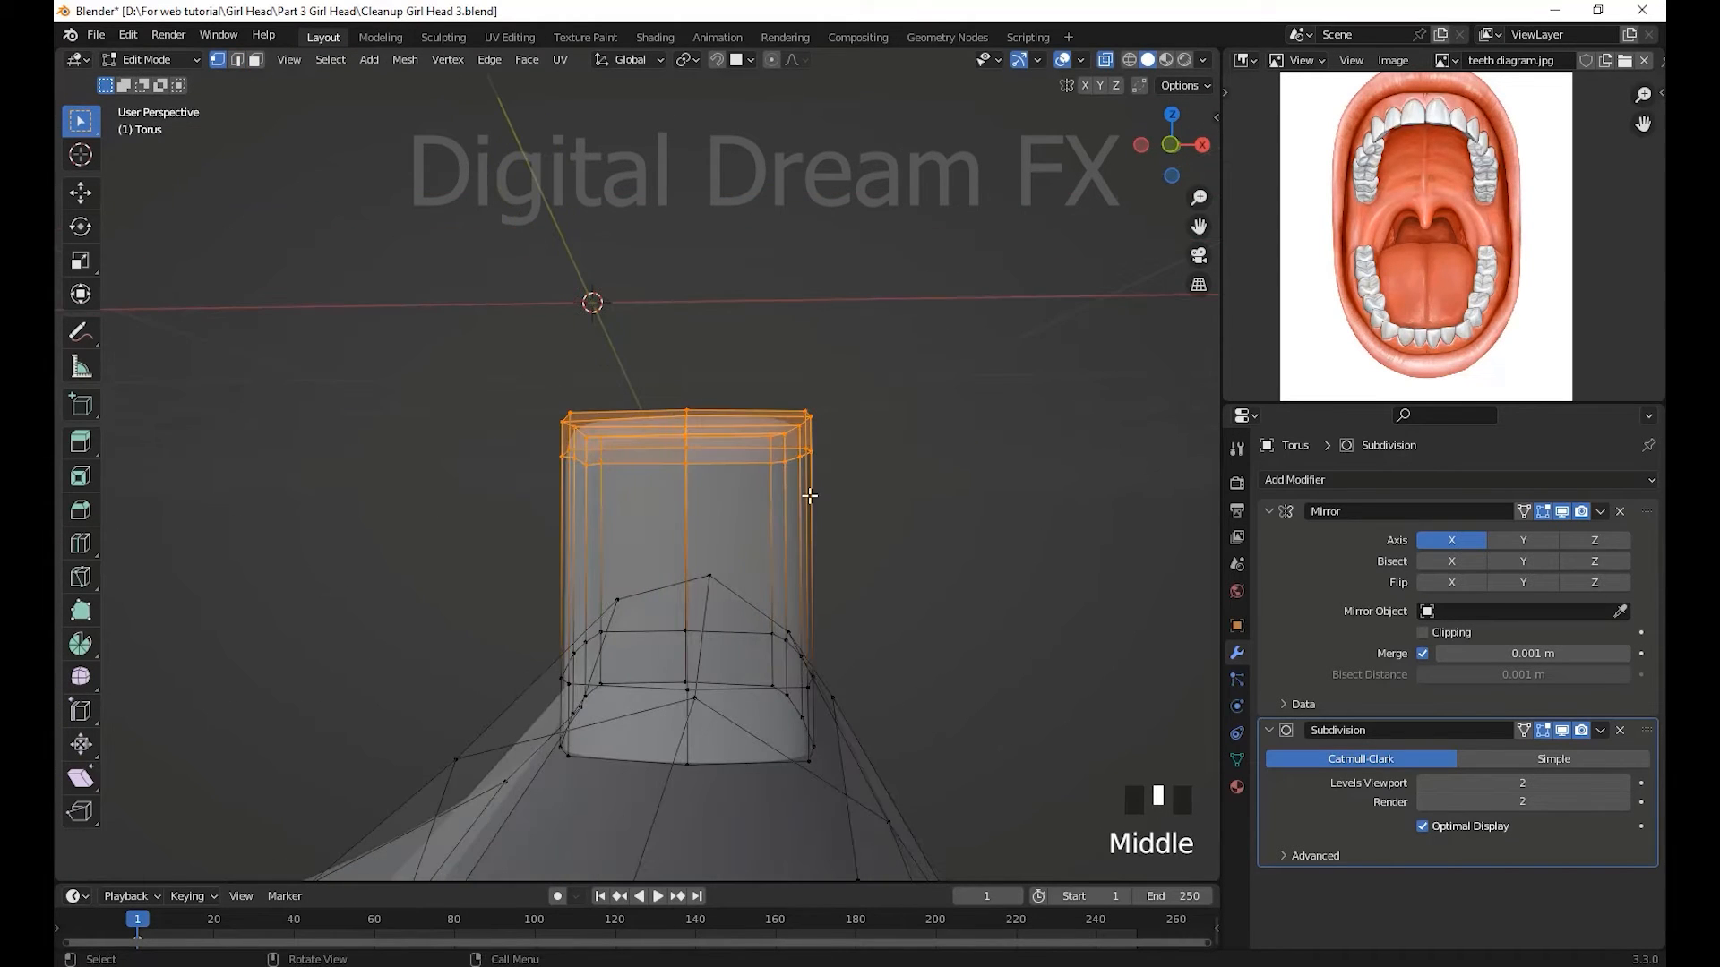
pyautogui.press('r')
pyautogui.click(889, 564)
pyautogui.press('g')
pyautogui.click(887, 622)
pyautogui.moveTo(887, 622)
pyautogui.mouseDown(button='middle')
pyautogui.moveTo(621, 741)
pyautogui.moveTo(875, 711)
pyautogui.moveTo(875, 649)
pyautogui.mouseUp(button='middle')
# - Lower the middle row of vertices on the tooth's top to form a shallow groove
pyautogui.scroll(3, 788, 641)
pyautogui.keyDown('shift'); pyautogui.moveTo(697, 628); pyautogui.dragTo(810, 632, button='middle'); pyautogui.keyUp('shift')
pyautogui.keyDown('shift'); pyautogui.moveTo(811, 632); pyautogui.dragTo(829, 621, button='middle'); pyautogui.keyUp('shift')
pyautogui.scroll(-2, 829, 621)
pyautogui.click(681, 519)
pyautogui.keyDown('shift'); pyautogui.click(680, 519); pyautogui.keyUp('shift')
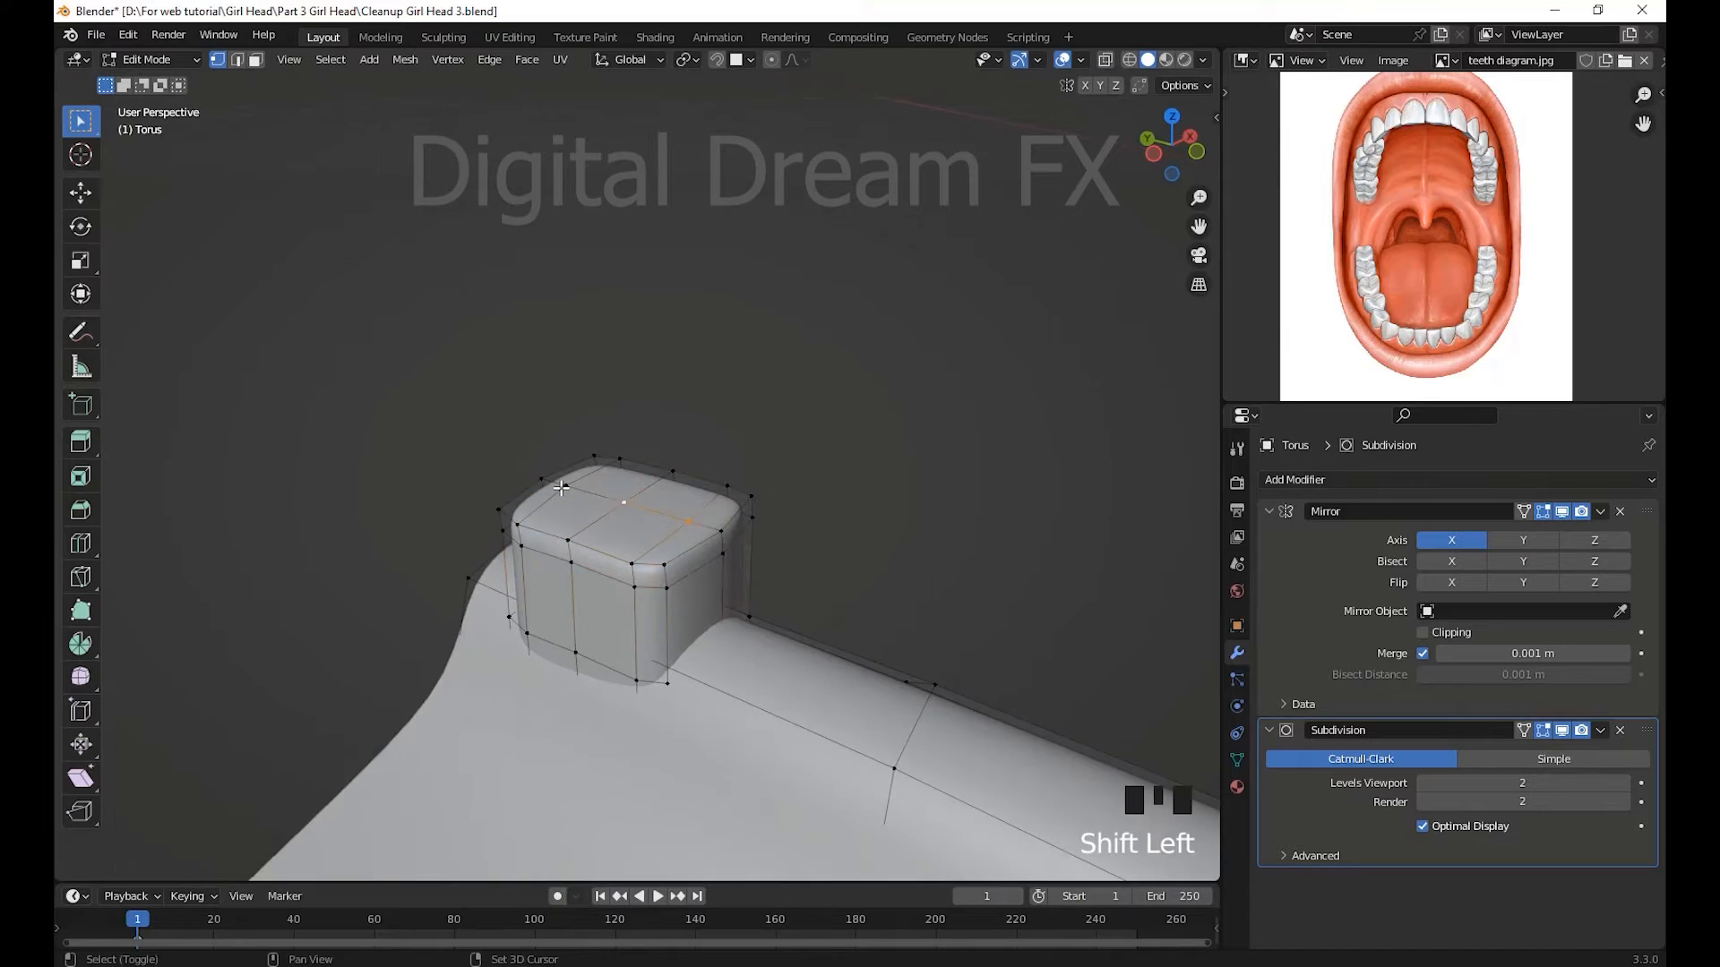
pyautogui.moveTo(681, 519); pyautogui.dragTo(702, 539, button='middle')
pyautogui.moveTo(796, 657); pyautogui.dragTo(762, 679, button='middle')
pyautogui.click(842, 620)
pyautogui.middleClick(863, 600)
# - Add a horizontal loop cut around the tooth's sides and scale it outward to bulge them
pyautogui.hotkey('ctrl', 'r')
pyautogui.click(768, 538)
pyautogui.rightClick(769, 538)
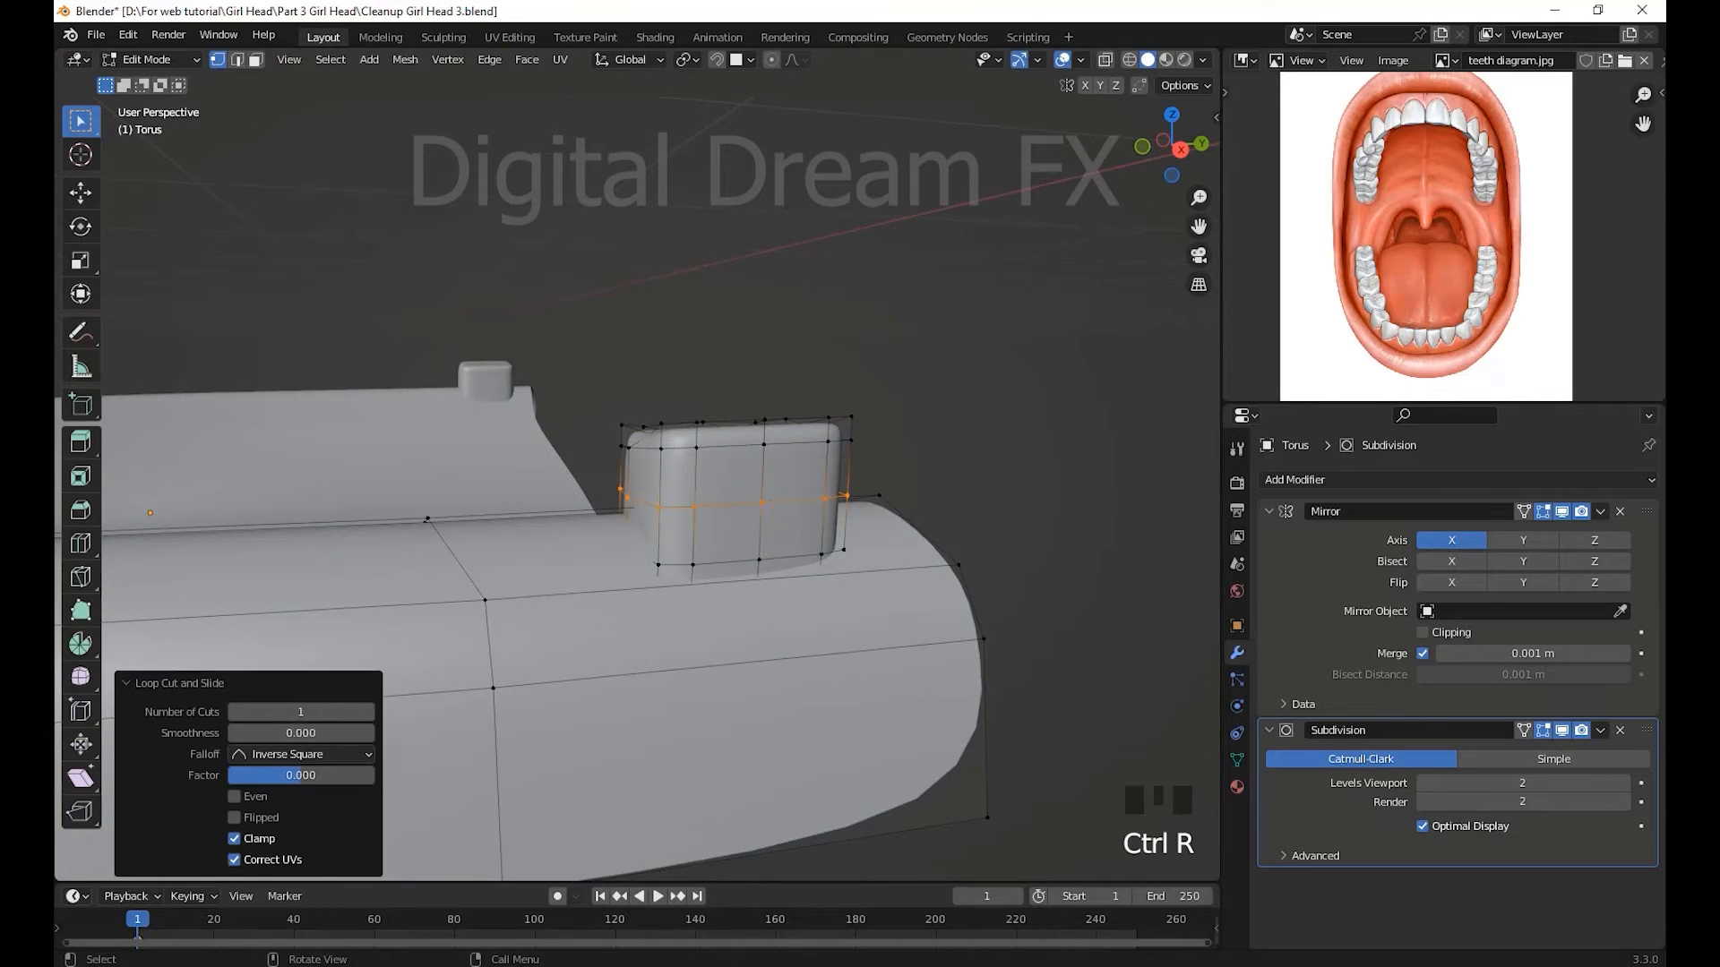
pyautogui.moveTo(768, 538); pyautogui.dragTo(712, 520, button='middle')
pyautogui.click(983, 626)
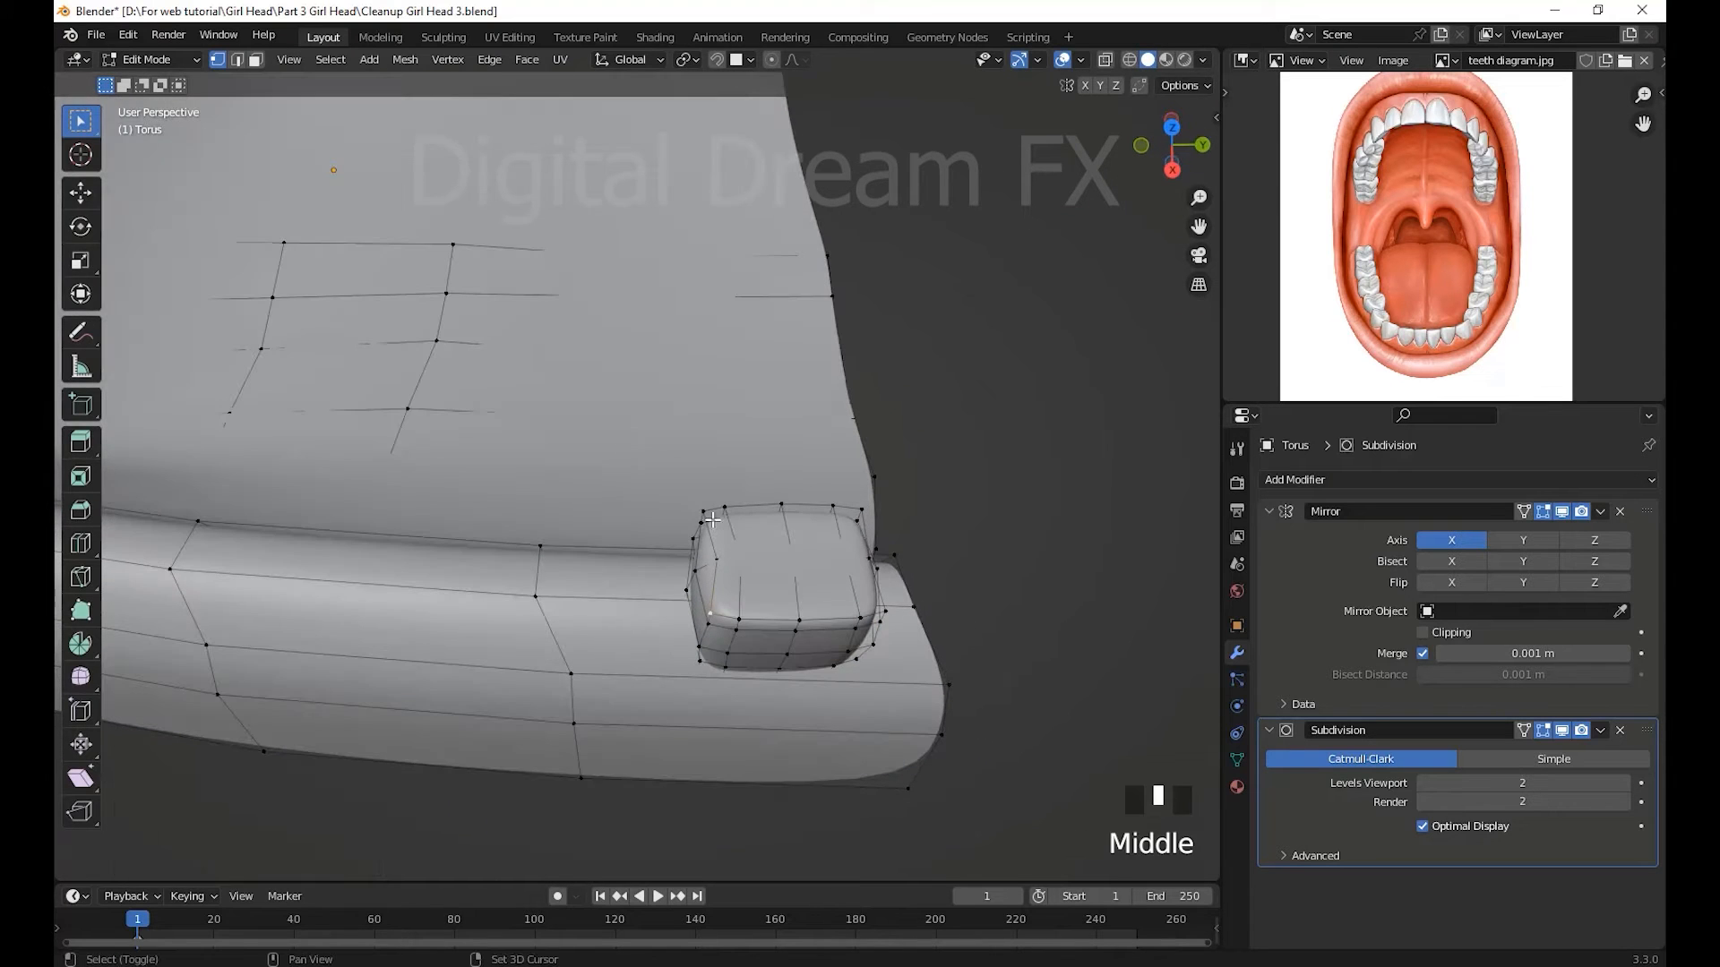
# - Scale the four corner vertices of the tooth's top to 0.831
pyautogui.keyDown('shift'); pyautogui.click(861, 509); pyautogui.keyUp('shift')
pyautogui.moveTo(863, 511); pyautogui.dragTo(838, 456, button='middle')
pyautogui.keyDown('shift'); pyautogui.click(852, 588); pyautogui.keyUp('shift')
pyautogui.moveTo(1027, 713); pyautogui.dragTo(1015, 658, button='middle')
pyautogui.click(1000, 713)
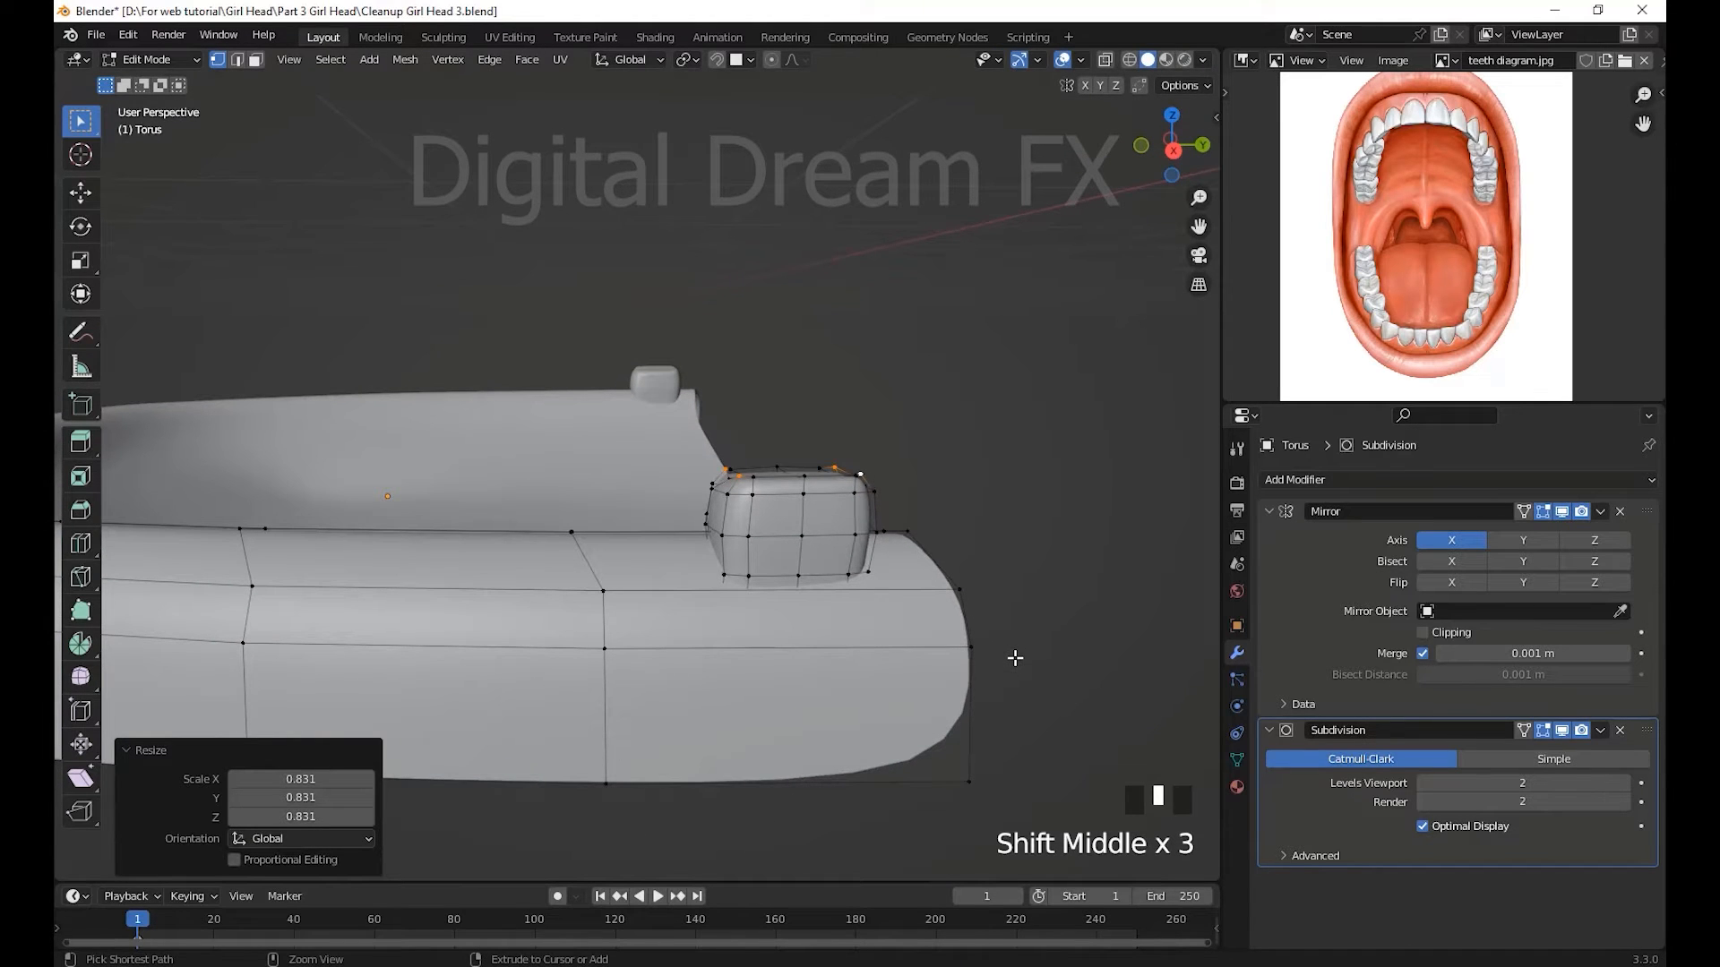
# - Move the vertices along both long edges of the tooth's top, the outer ones about 0.0017 m inward in X and 0.0007 m down
pyautogui.moveTo(885, 475); pyautogui.dragTo(1039, 528, button='middle')
pyautogui.keyDown('shift'); pyautogui.moveTo(888, 441); pyautogui.dragTo(949, 515, button='middle'); pyautogui.keyUp('shift')
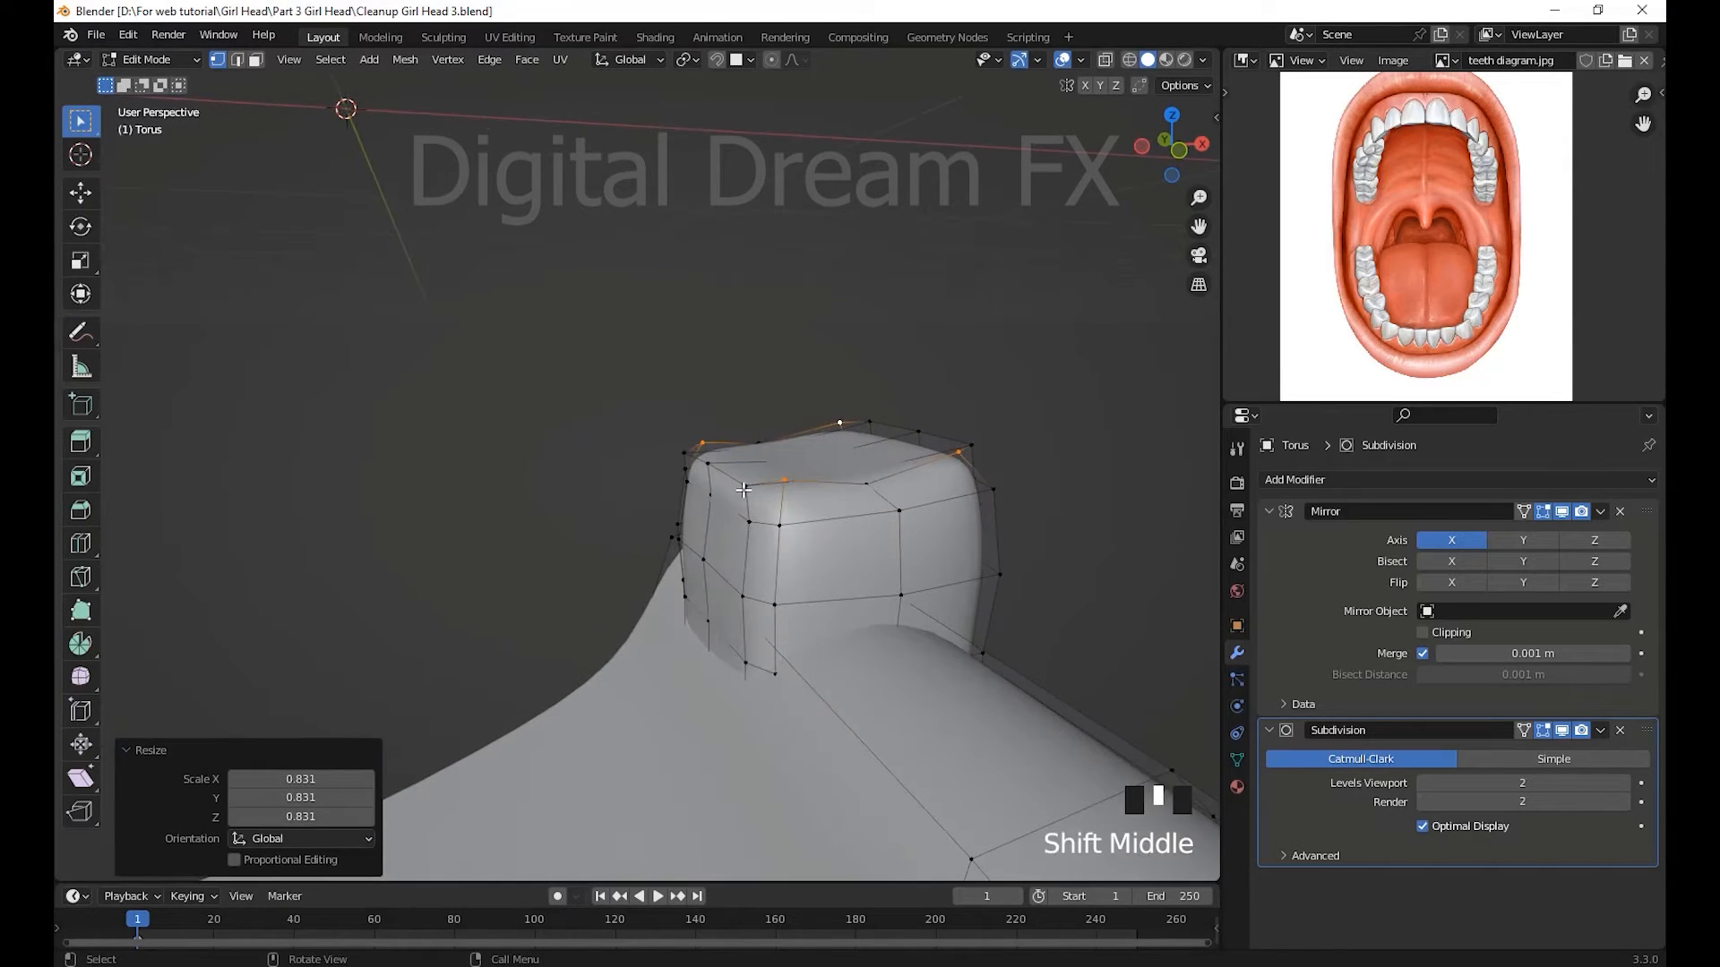
pyautogui.click(712, 467)
pyautogui.moveTo(751, 482); pyautogui.dragTo(950, 514, button='middle')
pyautogui.click(801, 516)
pyautogui.moveTo(948, 511); pyautogui.dragTo(889, 429)
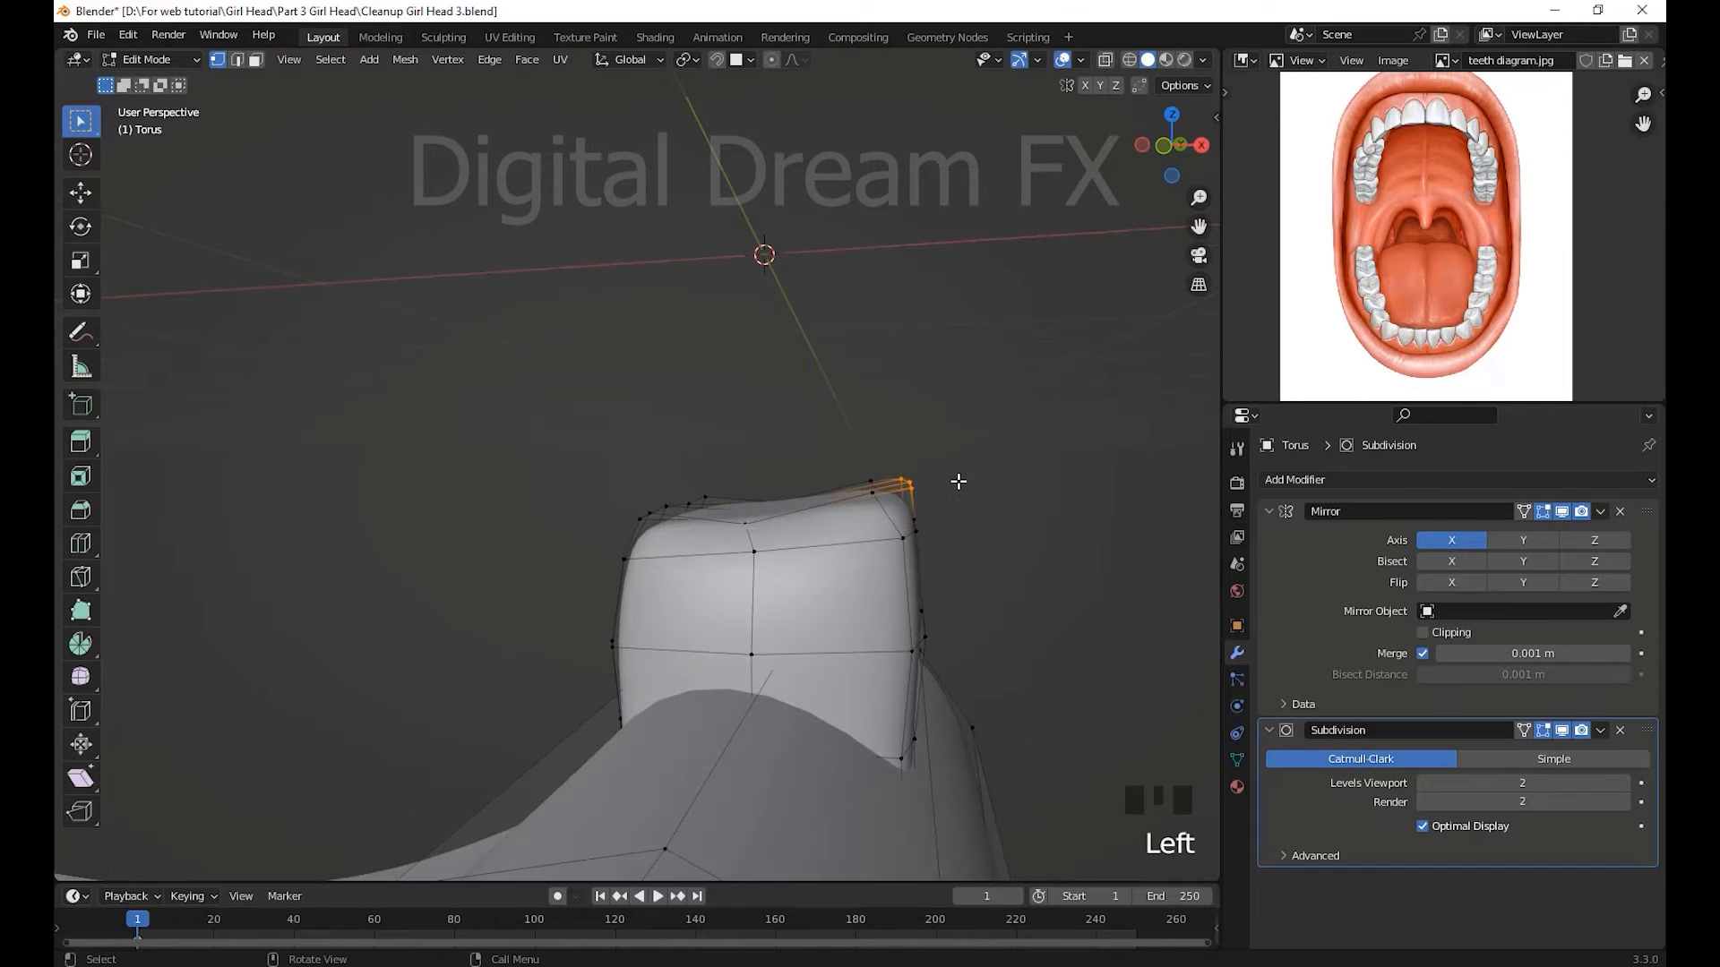
pyautogui.click(939, 489)
pyautogui.moveTo(939, 489); pyautogui.dragTo(737, 679, button='middle')
# - Lower the middle vertices on the long edges of the tooth's top slightly
pyautogui.scroll(2, 734, 662)
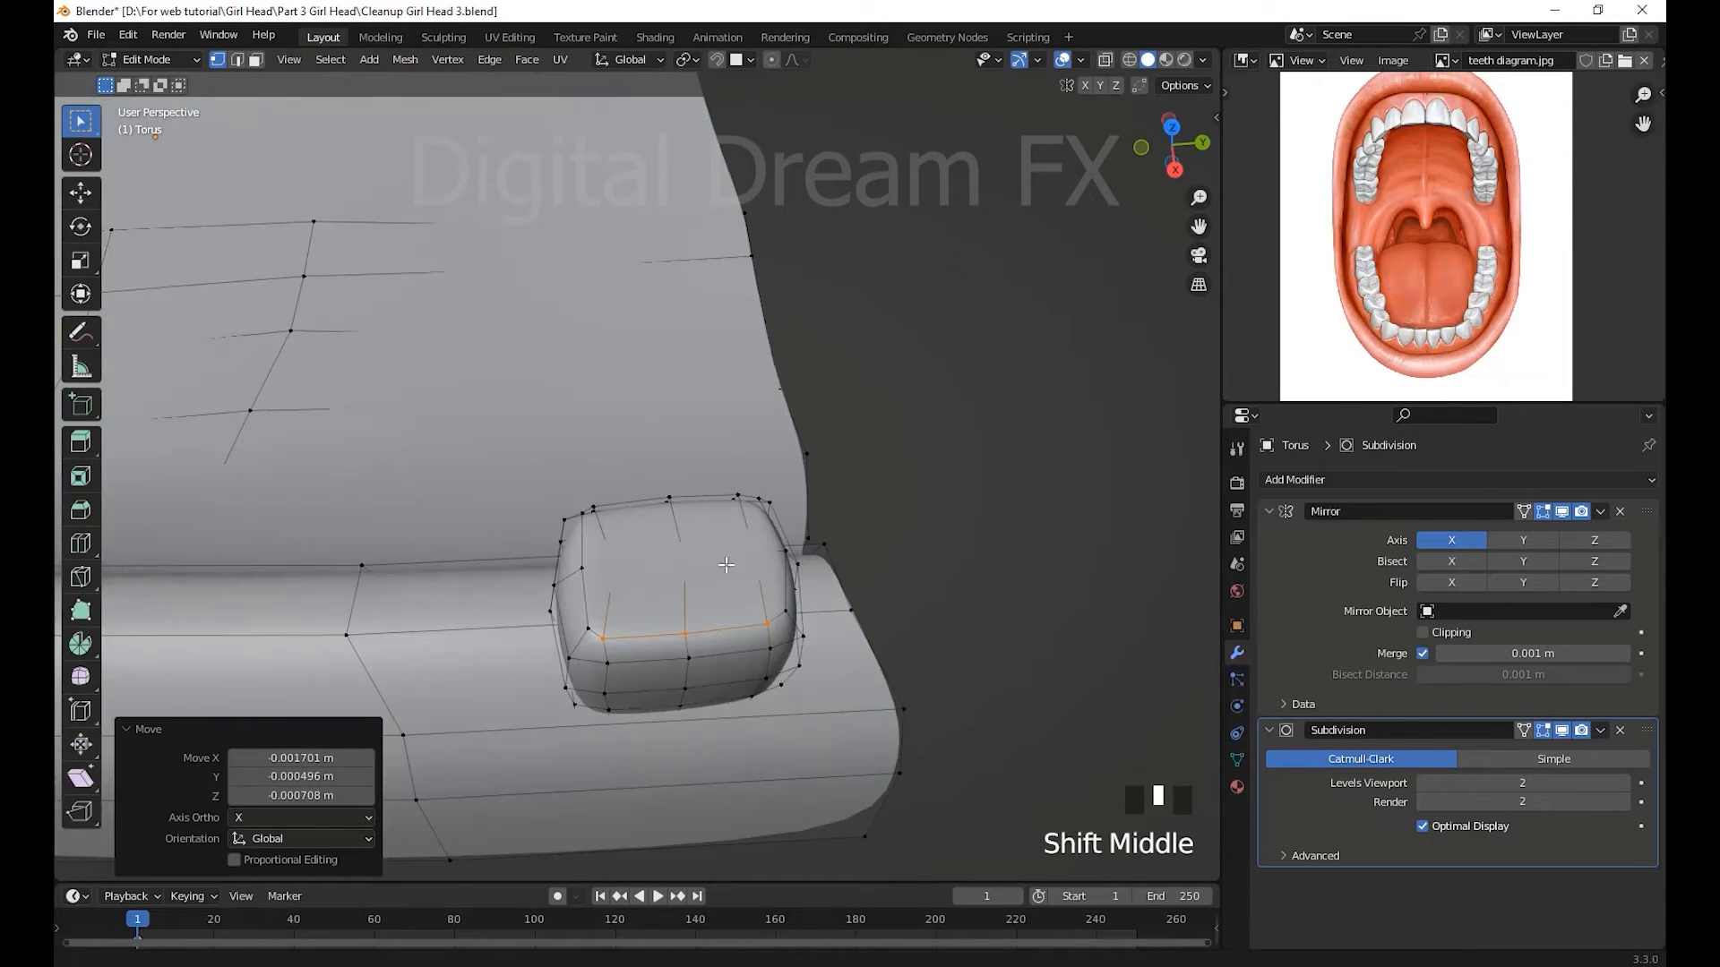
pyautogui.keyDown('shift'); pyautogui.moveTo(729, 568); pyautogui.dragTo(748, 510, button='middle'); pyautogui.keyUp('shift')
pyautogui.moveTo(748, 511); pyautogui.dragTo(770, 560, button='middle')
pyautogui.keyDown('shift'); pyautogui.moveTo(694, 541); pyautogui.dragTo(640, 532, button='middle'); pyautogui.keyUp('shift')
pyautogui.click(605, 469)
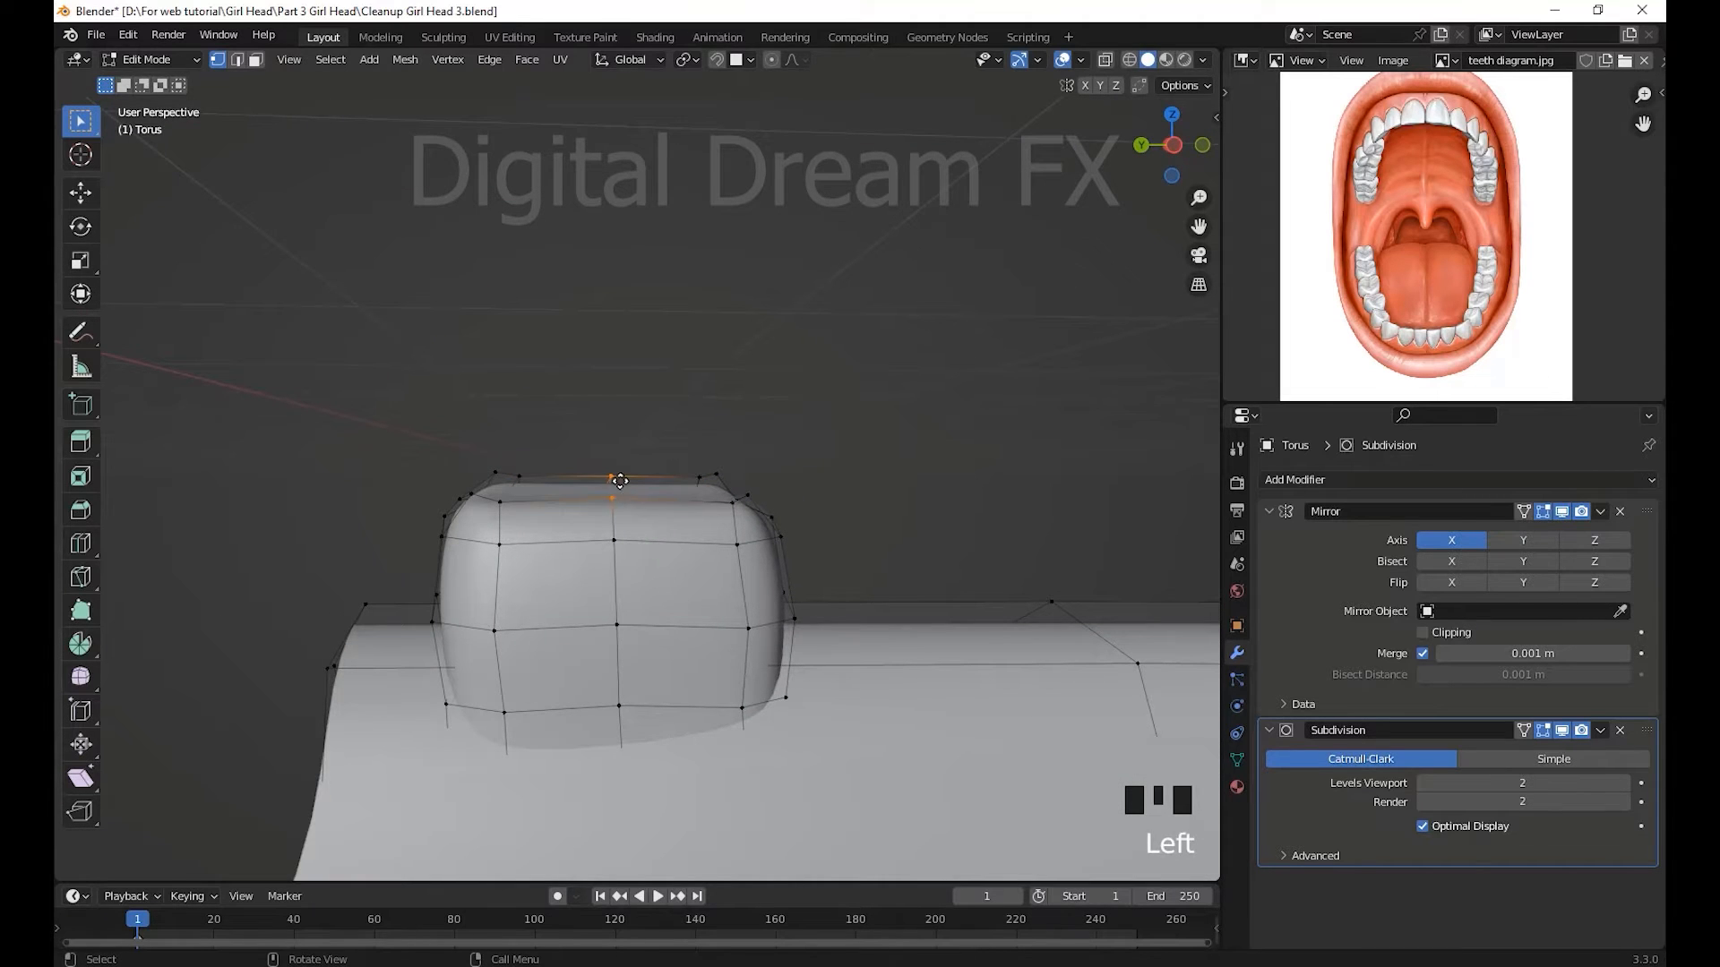
pyautogui.click(619, 511)
pyautogui.click(601, 499)
pyautogui.press('g')
pyautogui.click(603, 512)
pyautogui.moveTo(603, 512); pyautogui.dragTo(878, 569, button='middle')
pyautogui.press('Tab')
pyautogui.scroll(-3, 865, 546)
pyautogui.press('Tab')
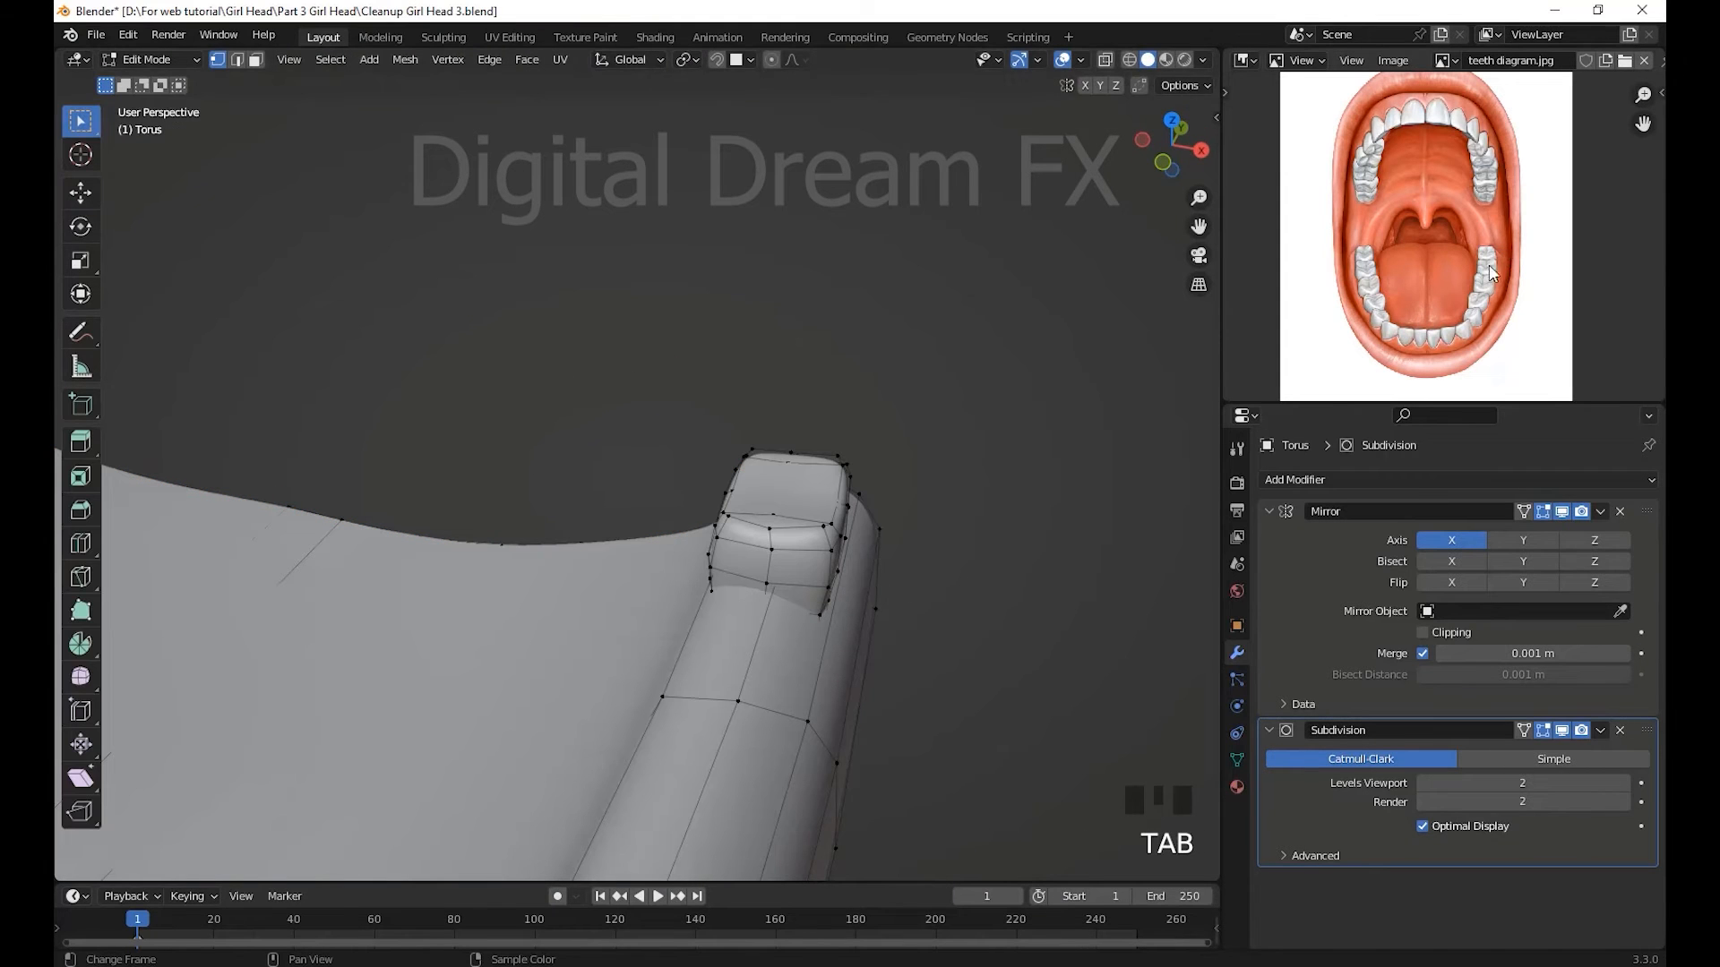
# - Select the whole molar and place a duplicate directly in front of it on the gum
pyautogui.moveTo(922, 510); pyautogui.dragTo(887, 539, button='middle')
pyautogui.scroll(-2, 895, 555)
pyautogui.keyDown('shift'); pyautogui.moveTo(931, 618); pyautogui.dragTo(833, 537, button='middle'); pyautogui.keyUp('shift')
pyautogui.press('Tab')
pyautogui.keyDown('shift'); pyautogui.moveTo(833, 537); pyautogui.dragTo(935, 539, button='middle'); pyautogui.keyUp('shift')
pyautogui.press('Tab')
pyautogui.click(757, 511)
pyautogui.press('l')
pyautogui.click(822, 526)
pyautogui.moveTo(822, 526); pyautogui.dragTo(795, 660, button='middle')
pyautogui.click(846, 538)
pyautogui.click(820, 463)
# - Duplicate the second molar forward along the gum, offset about -0.0032 m in X and -0.0343 m in Y
pyautogui.scroll(-3, 768, 576)
pyautogui.moveTo(768, 576); pyautogui.dragTo(821, 525, button='middle')
pyautogui.scroll(-2, 821, 525)
pyautogui.hotkey('shift', 'd')
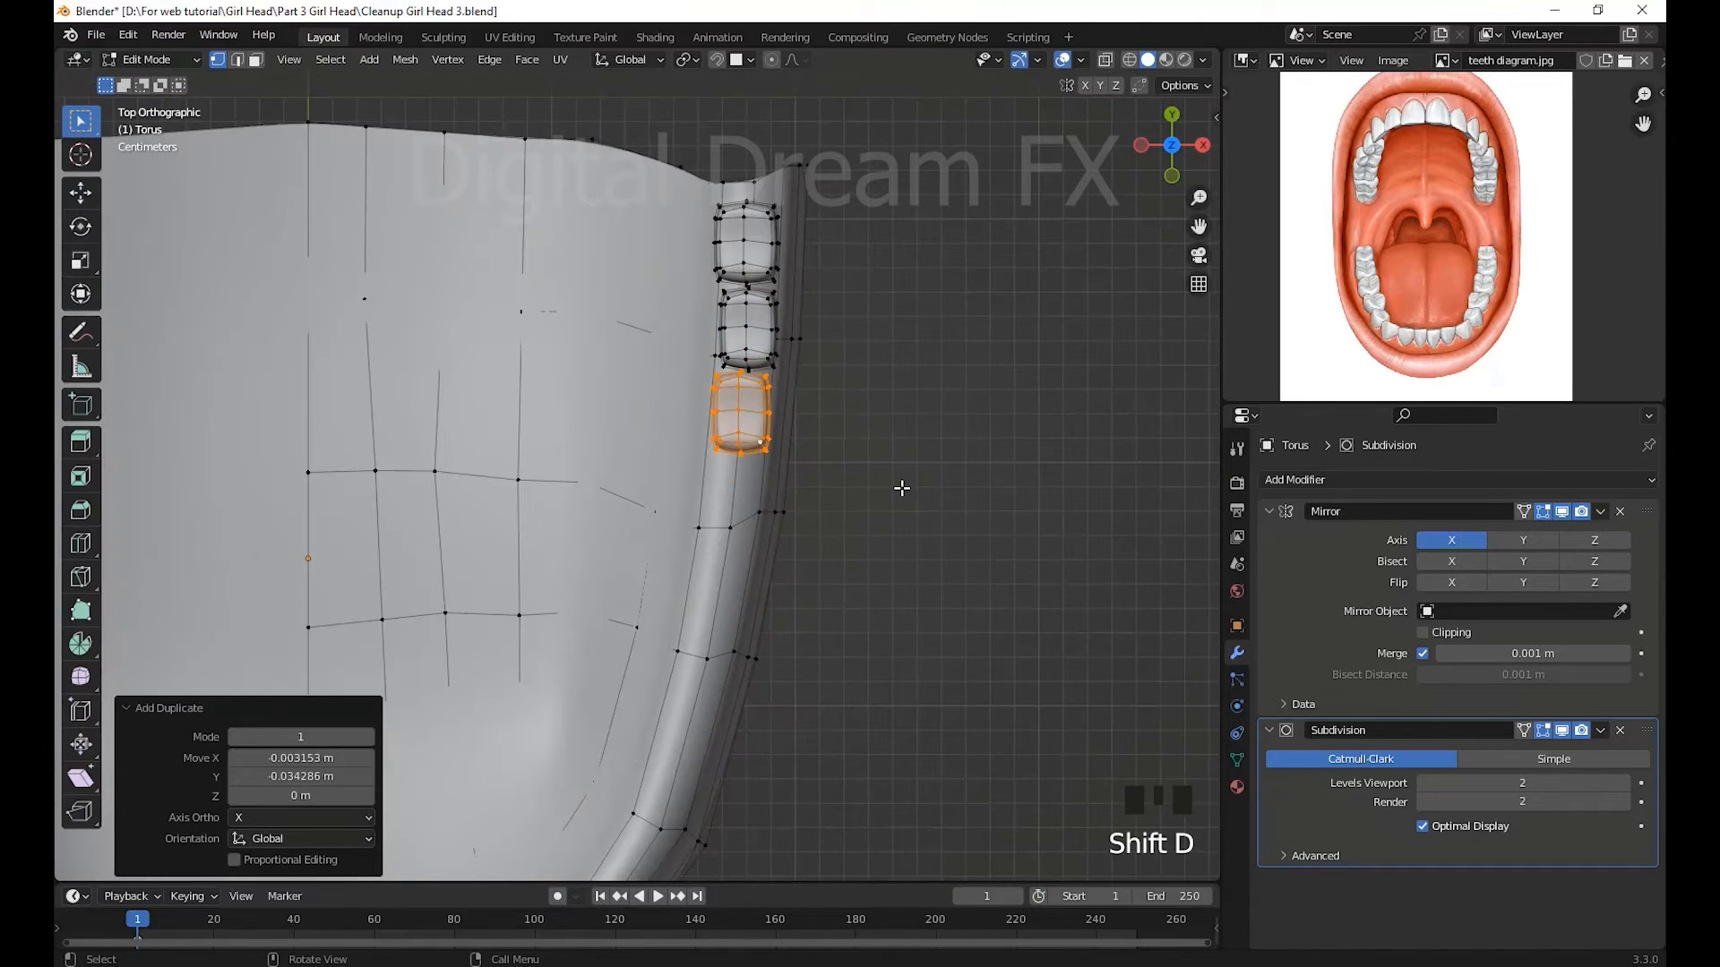
pyautogui.click(901, 497)
# - Select the middle molar and rotate it 1.85° about the vertical axis in top view
pyautogui.click(764, 312)
pyautogui.press('l')
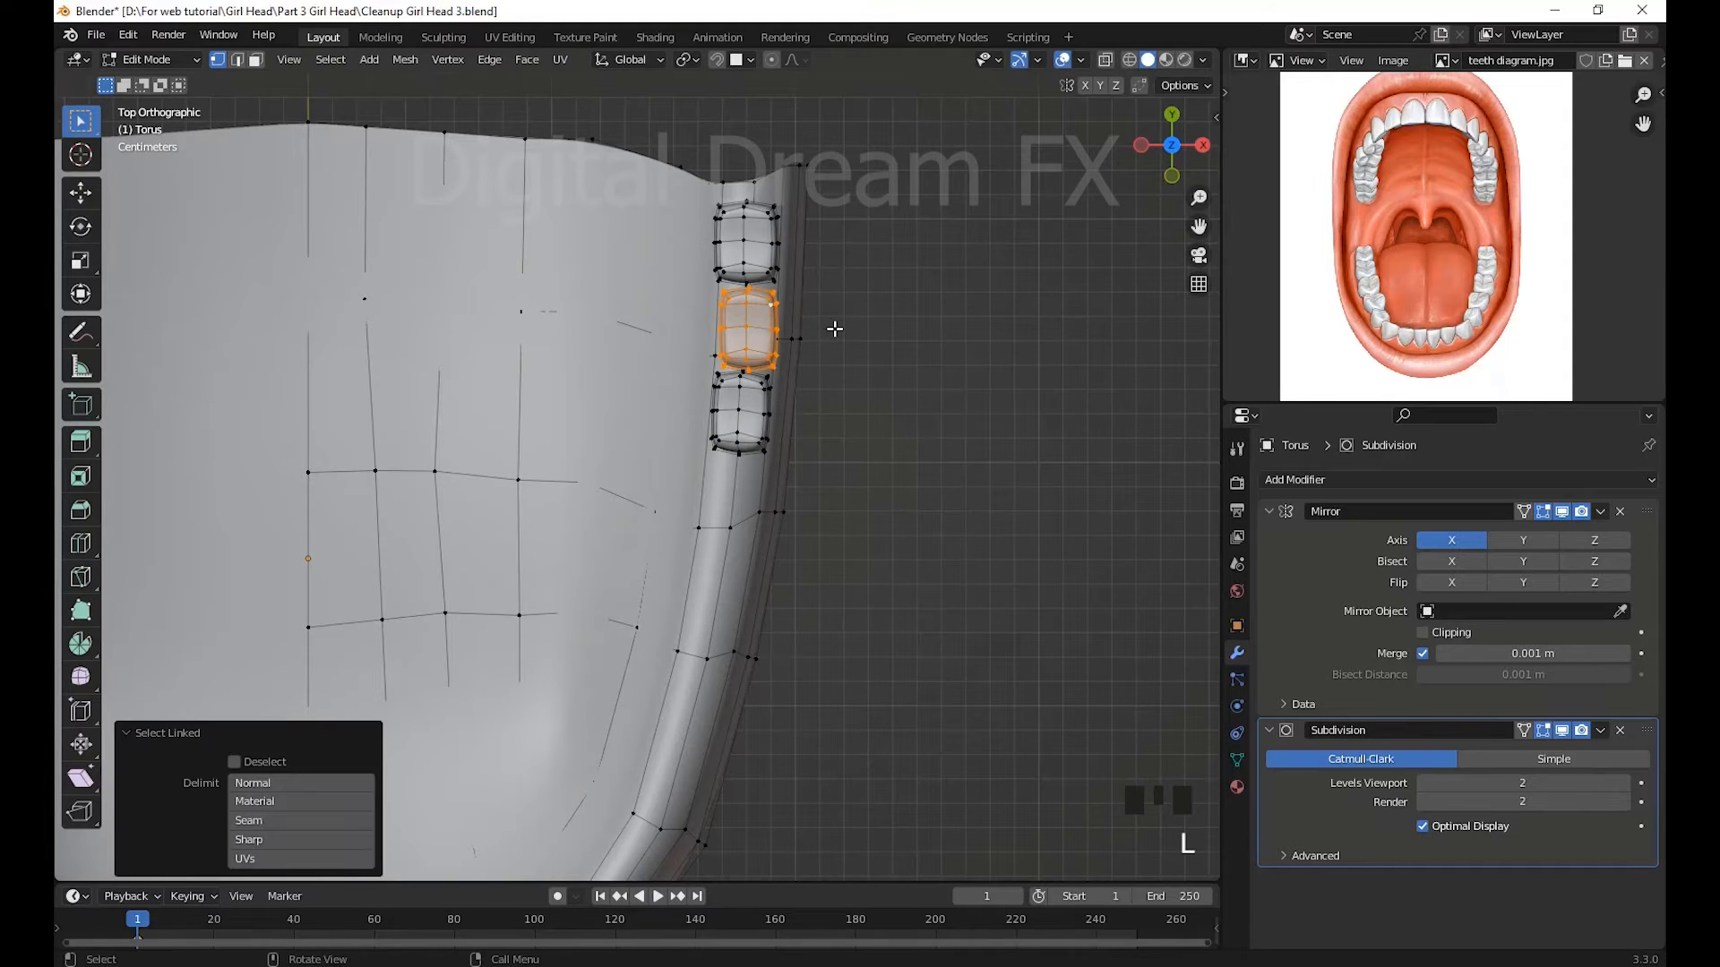
pyautogui.click(838, 330)
pyautogui.moveTo(838, 330); pyautogui.dragTo(889, 525, button='middle')
pyautogui.scroll(-4, 895, 430)
pyautogui.scroll(-3, 972, 449)
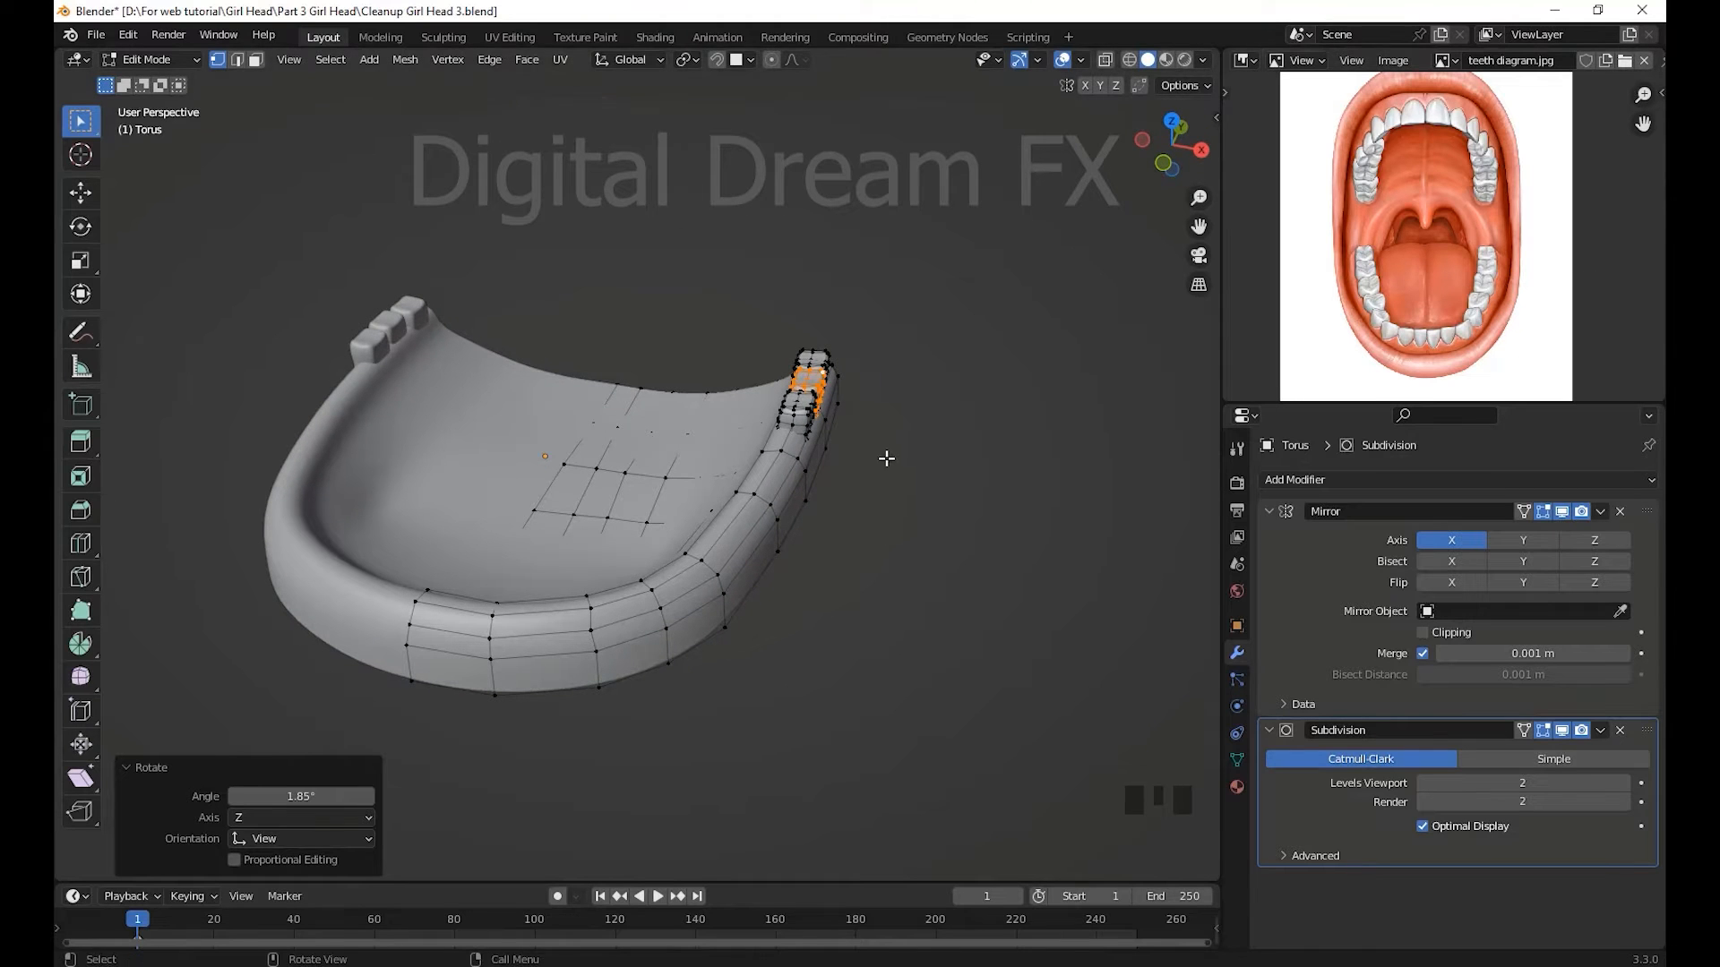
# - Examine the row of three molars on the gum from several angles, with and without the edit wireframe
pyautogui.moveTo(886, 459); pyautogui.dragTo(835, 410, button='middle')
pyautogui.keyDown('shift'); pyautogui.moveTo(834, 410); pyautogui.dragTo(816, 528, button='middle'); pyautogui.keyUp('shift')
pyautogui.scroll(3, 906, 453)
pyautogui.scroll(-2, 856, 522)
pyautogui.scroll(-1, 809, 503)
pyautogui.scroll(2, 775, 495)
pyautogui.scroll(-1, 774, 495)
pyautogui.press('Tab')
pyautogui.press('Tab')
pyautogui.scroll(1, 761, 448)
# - Add a cube to the mesh for the next tooth and scale it to 0.057
pyautogui.hotkey('shift', 'a')
pyautogui.click(727, 516)
pyautogui.scroll(-10, 756, 522)
pyautogui.click(627, 483)
pyautogui.scroll(9, 603, 433)
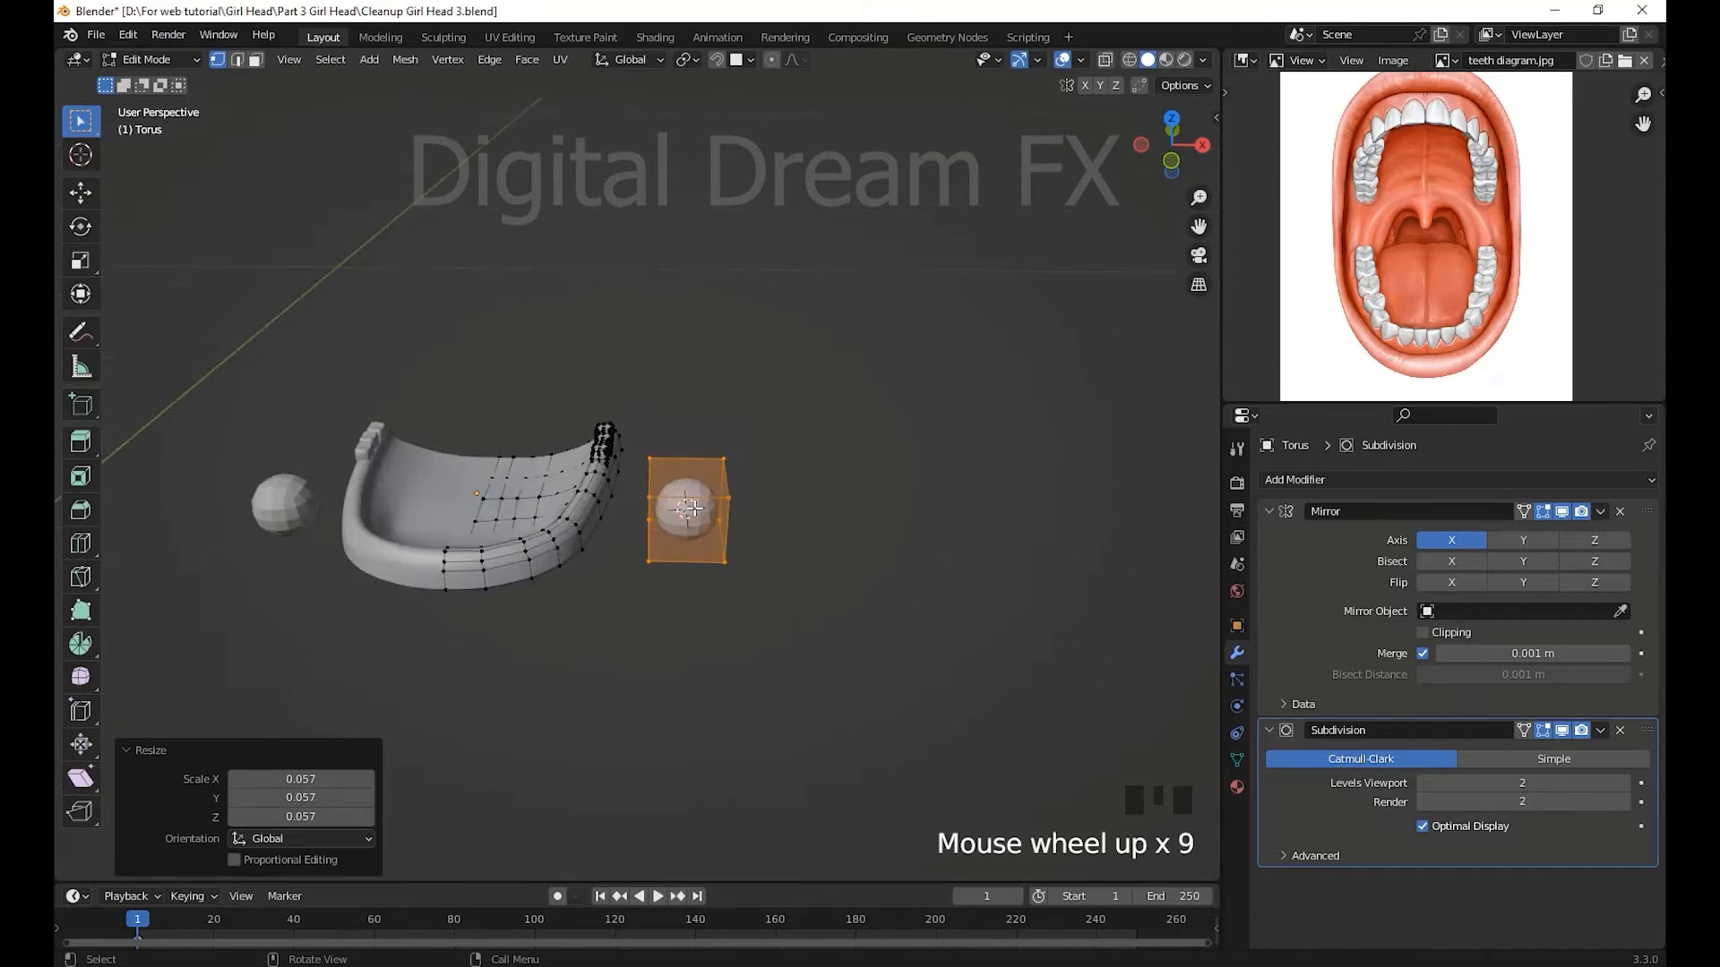
# - Narrow the new cube by scaling it to 0.626 along X
pyautogui.keyDown('shift'); pyautogui.moveTo(603, 434); pyautogui.dragTo(878, 448, button='middle'); pyautogui.keyUp('shift')
pyautogui.moveTo(1012, 622); pyautogui.dragTo(947, 485, button='middle')
pyautogui.click(939, 495)
pyautogui.keyDown('shift'); pyautogui.moveTo(946, 485); pyautogui.dragTo(949, 497, button='middle'); pyautogui.keyUp('shift')
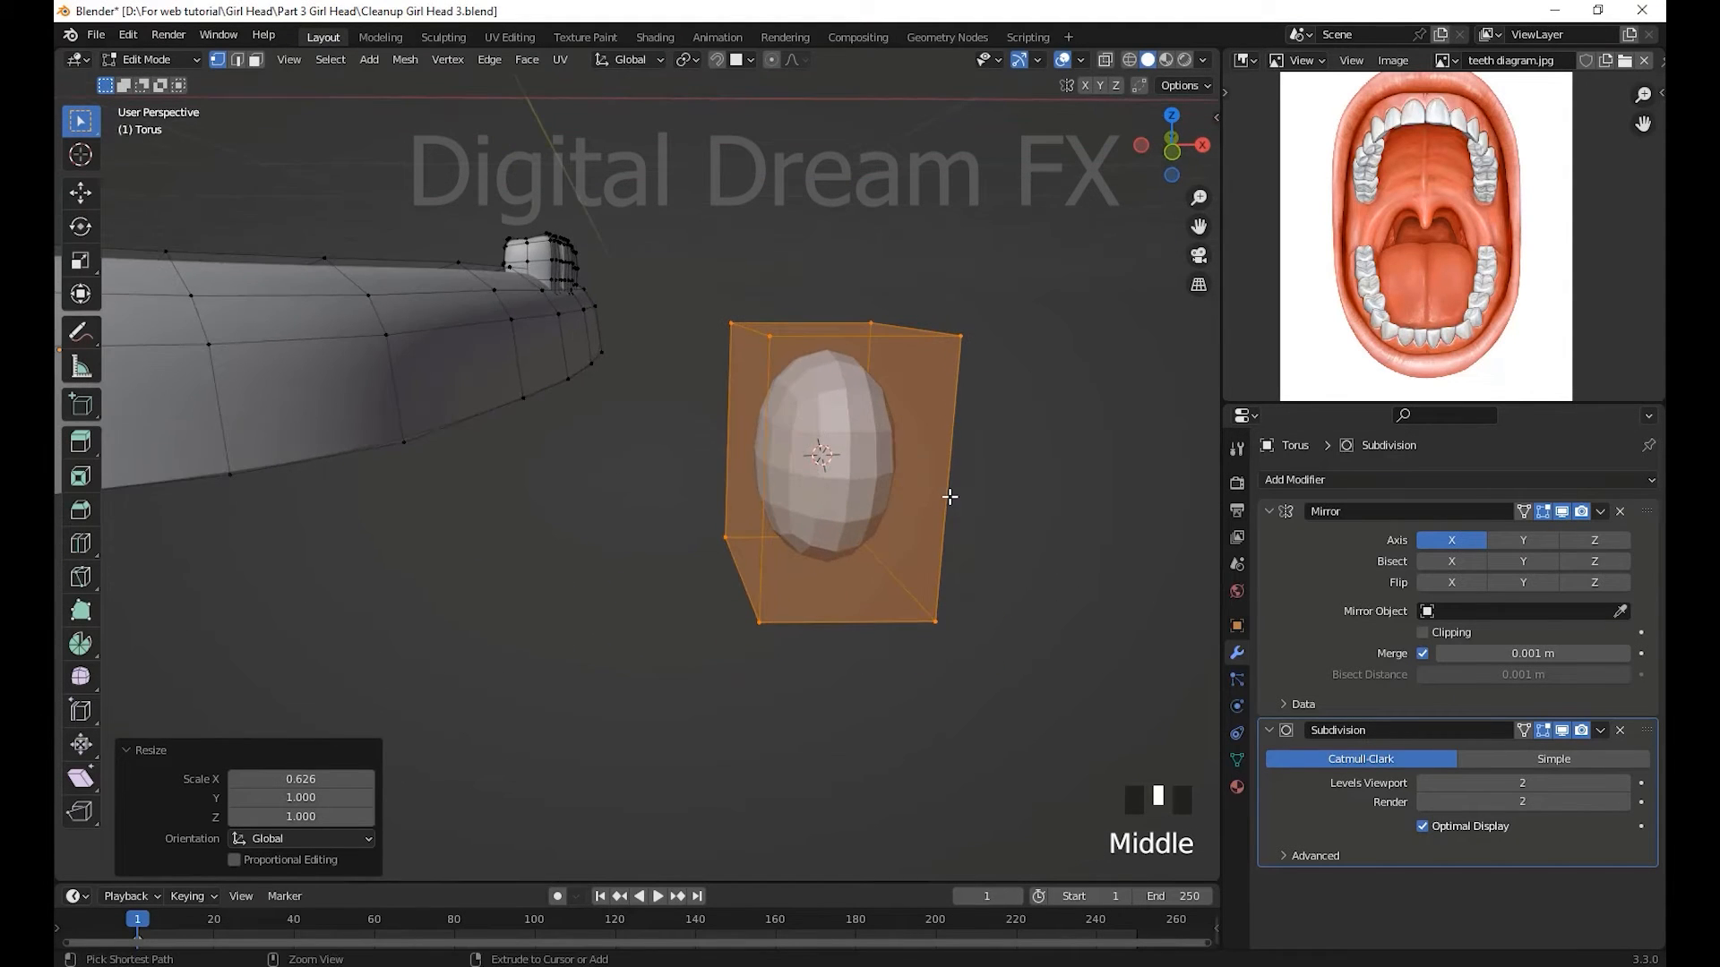
# - Add a horizontal loop cut around the cube's sides and scale it outward to bulge them
pyautogui.hotkey('ctrl', 'r')
pyautogui.doubleClick(950, 509)
pyautogui.press('s')
pyautogui.click(1002, 540)
# - Add further loop cuts to the block, including one just below its top and one lengthwise along a long edge
pyautogui.moveTo(1004, 443); pyautogui.dragTo(730, 554, button='middle')
pyautogui.click(969, 377)
pyautogui.click(908, 548)
pyautogui.hotkey('ctrl', 'r')
pyautogui.click(721, 564)
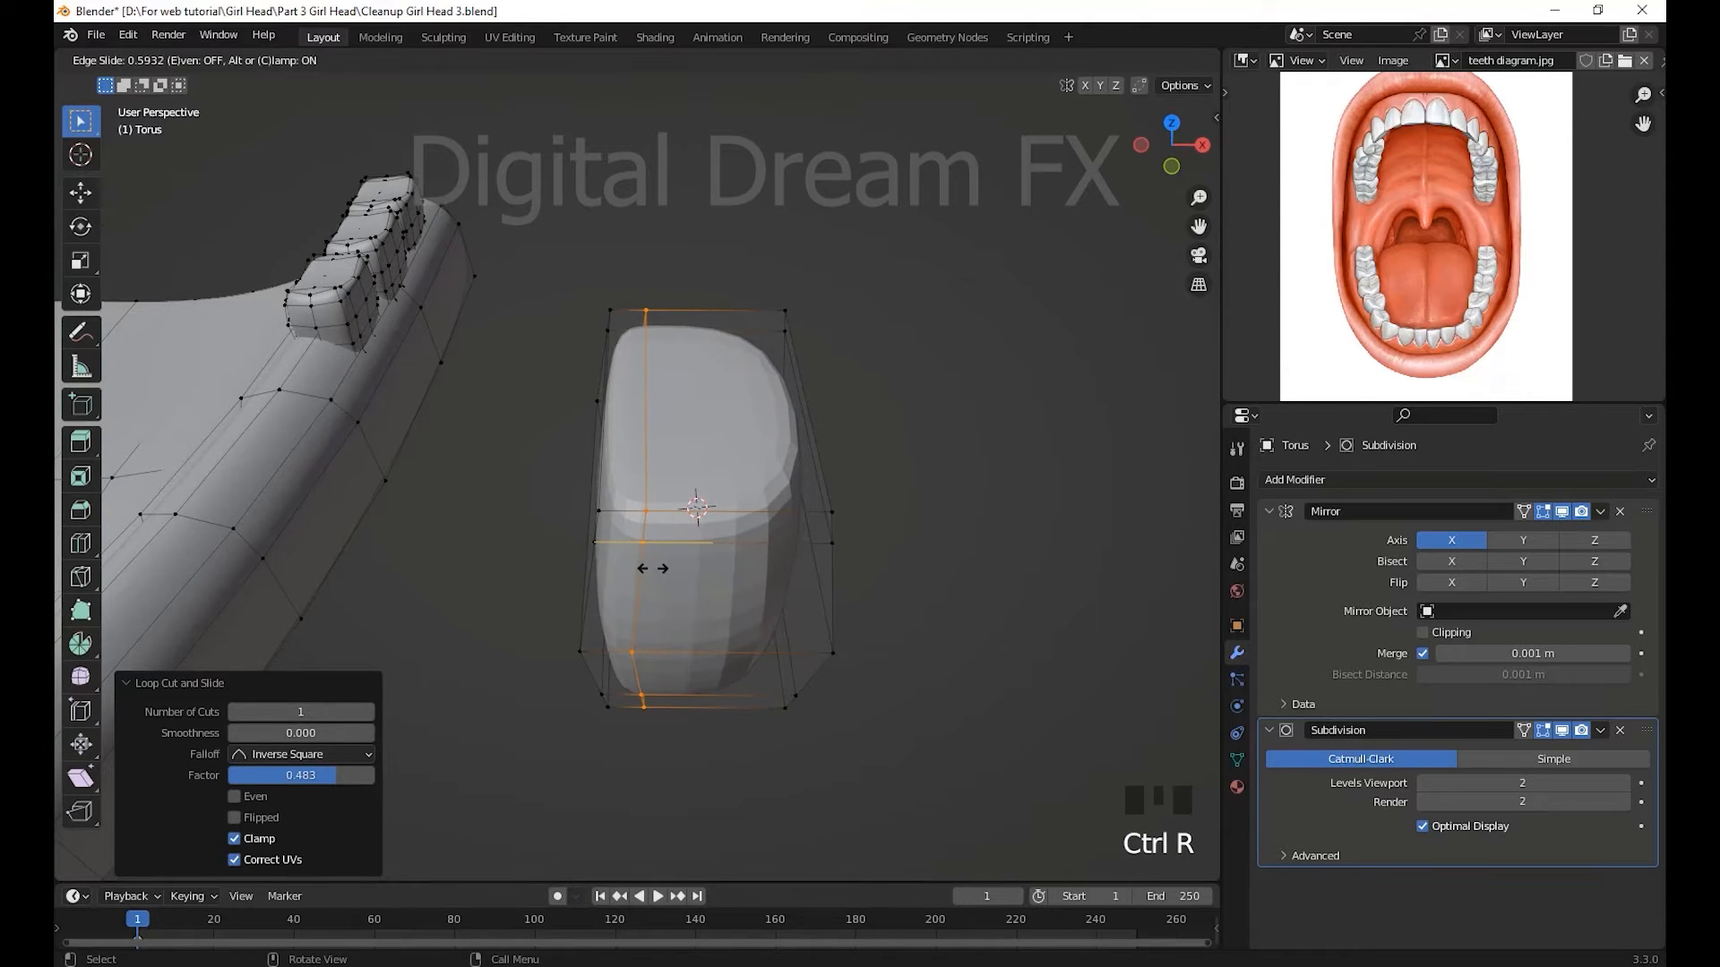
pyautogui.moveTo(777, 553)
pyautogui.mouseDown(button='middle')
pyautogui.moveTo(699, 620)
pyautogui.moveTo(821, 668)
pyautogui.moveTo(760, 551)
pyautogui.moveTo(777, 548)
pyautogui.mouseUp(button='middle')
pyautogui.hotkey('ctrl', 'r')
pyautogui.click(699, 620)
pyautogui.rightClick(700, 620)
pyautogui.scroll(1, 821, 668)
# - Add a centred lengthwise loop cut to the block
pyautogui.moveTo(602, 334); pyautogui.dragTo(713, 449)
pyautogui.moveTo(713, 450); pyautogui.dragTo(546, 515, button='middle')
pyautogui.moveTo(707, 537); pyautogui.dragTo(573, 546, button='middle')
pyautogui.moveTo(721, 574); pyautogui.dragTo(686, 539, button='middle')
pyautogui.click(648, 525)
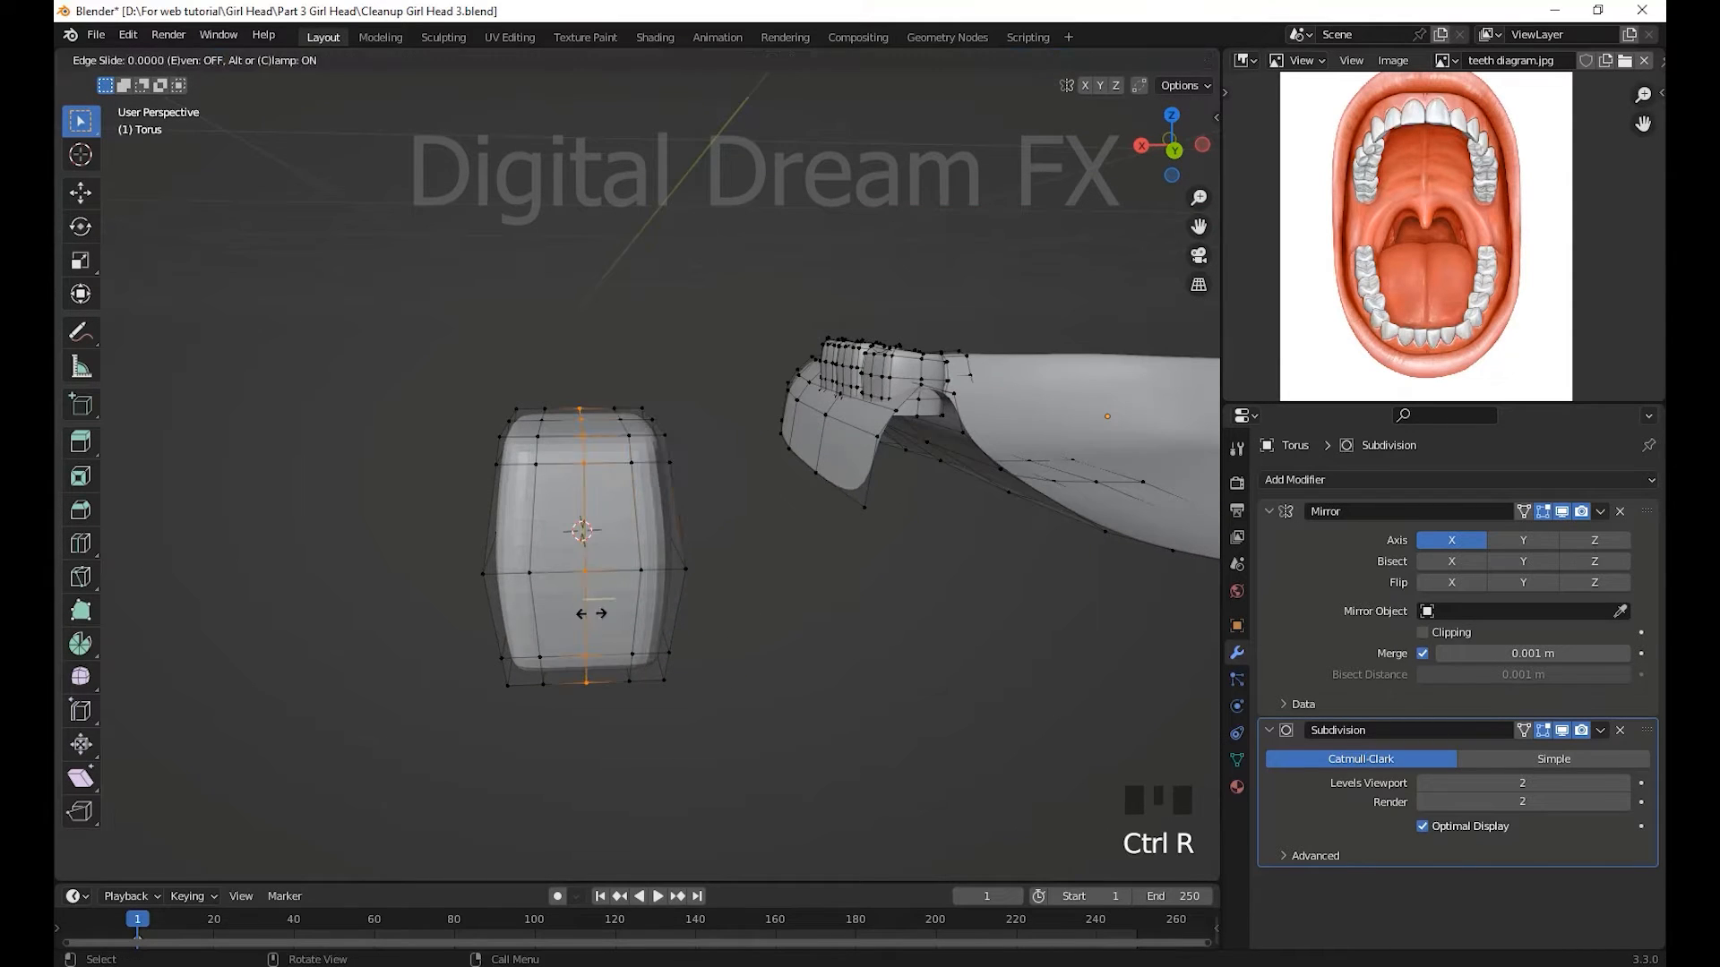
pyautogui.rightClick(591, 614)
# - Delete the faces on the underside of the block to leave it open
pyautogui.keyDown('shift'); pyautogui.moveTo(591, 614); pyautogui.dragTo(687, 483, button='middle'); pyautogui.keyUp('shift')
pyautogui.press('3')
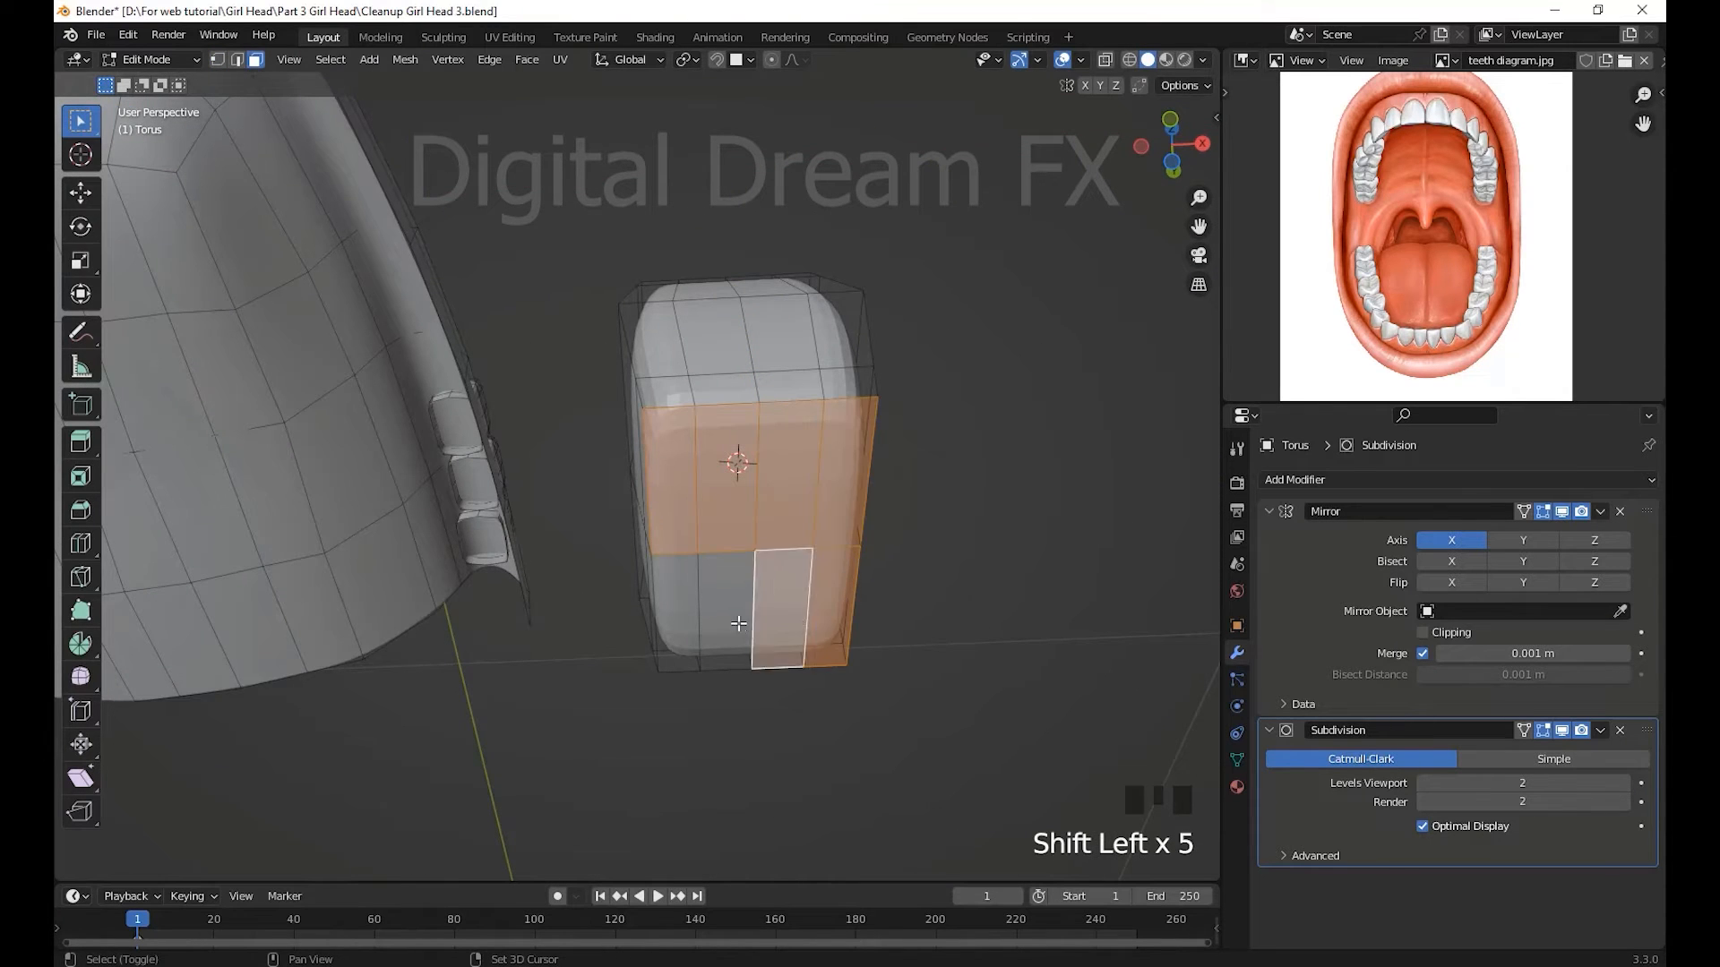
pyautogui.moveTo(738, 623); pyautogui.dragTo(856, 616, button='middle')
pyautogui.press('x')
pyautogui.click(861, 616)
pyautogui.scroll(-3, 839, 484)
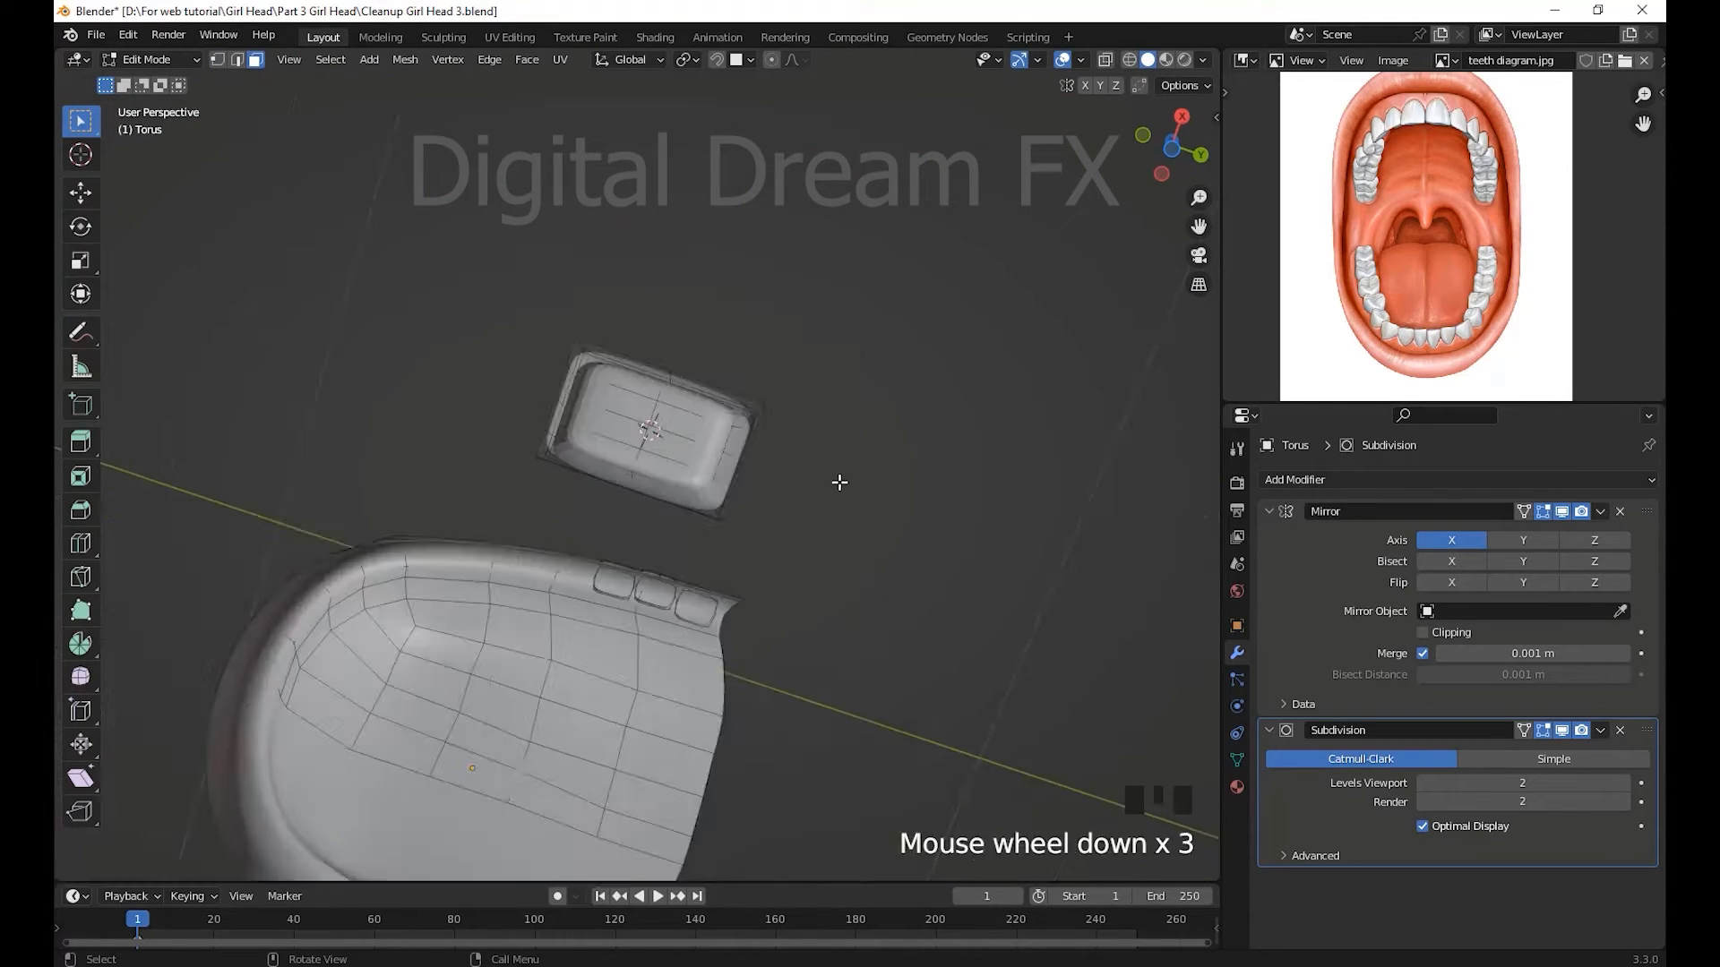
# - Apply smooth shading to the new tooth block and the rest of the mouth object
pyautogui.moveTo(838, 481); pyautogui.dragTo(898, 653, button='middle')
pyautogui.scroll(2, 898, 653)
pyautogui.rightClick(759, 485)
pyautogui.click(770, 539)
pyautogui.scroll(-1, 773, 544)
pyautogui.press('Tab')
pyautogui.rightClick(695, 496)
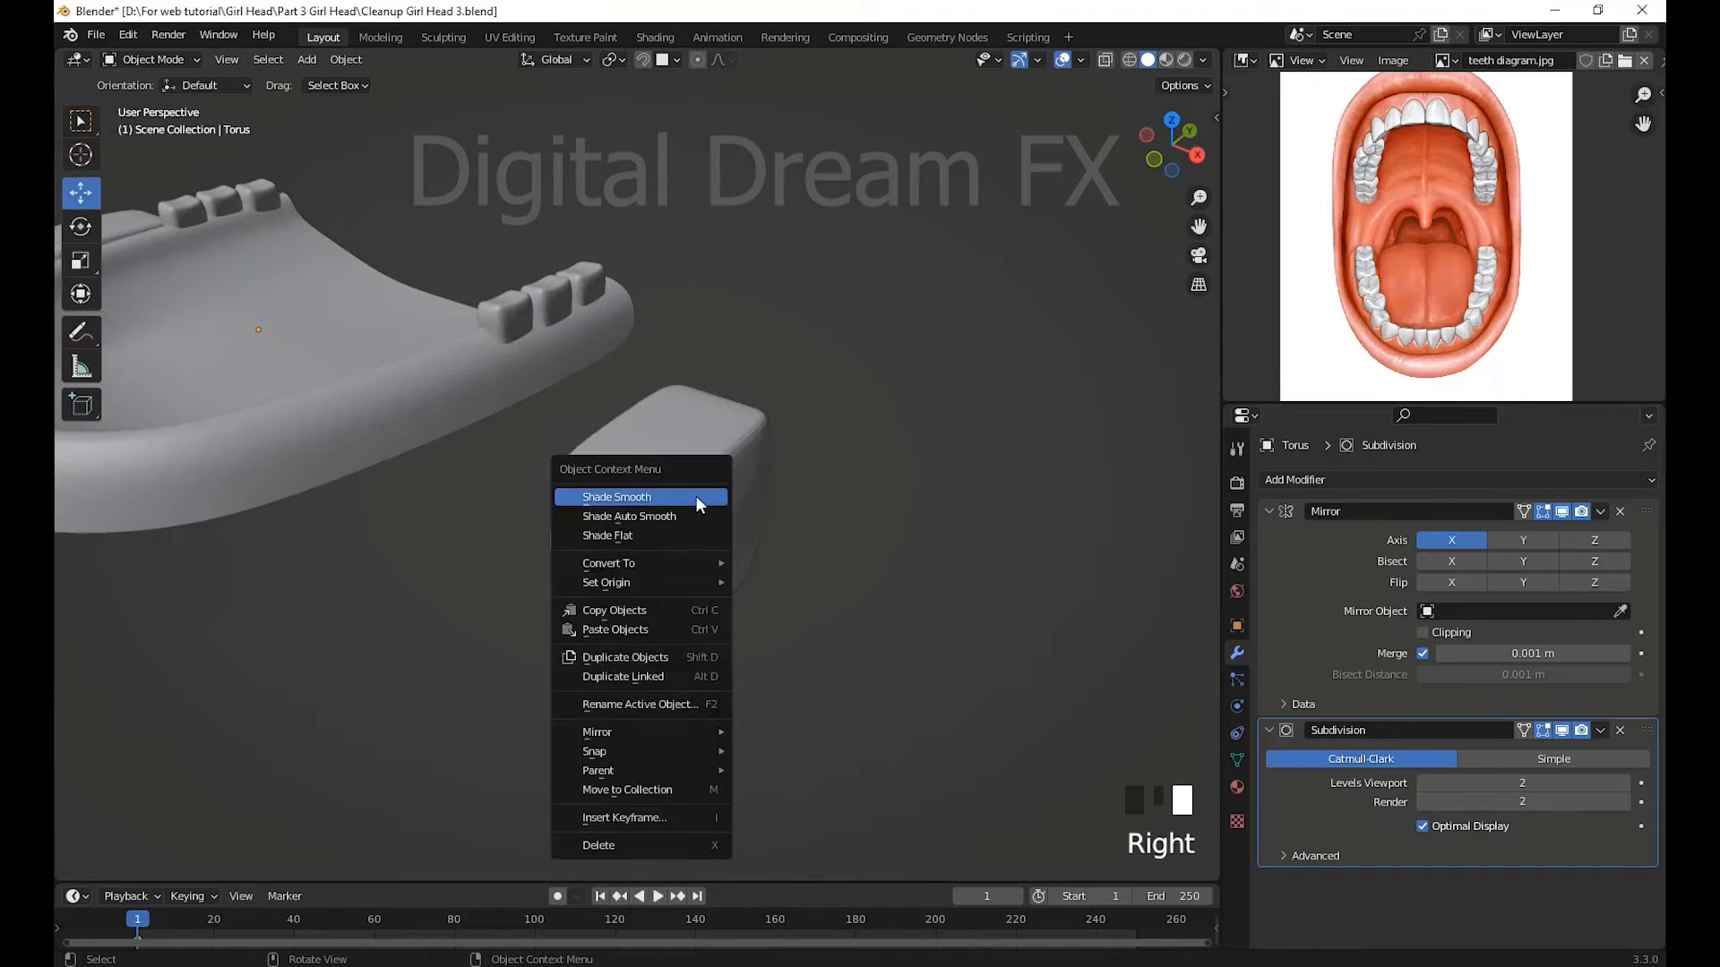
pyautogui.click(695, 496)
pyautogui.rightClick(691, 494)
pyautogui.click(691, 494)
pyautogui.scroll(-2, 761, 548)
# - Select the block's lengthwise centre edge loop and scale it outward along Y
pyautogui.press('Tab')
pyautogui.moveTo(781, 577); pyautogui.dragTo(744, 567, button='middle')
pyautogui.press('2')
pyautogui.keyDown('alt'); pyautogui.click(743, 567); pyautogui.keyUp('alt')
pyautogui.moveTo(855, 573)
pyautogui.mouseDown(button='middle')
pyautogui.moveTo(867, 625)
pyautogui.moveTo(875, 559)
pyautogui.mouseUp(button='middle')
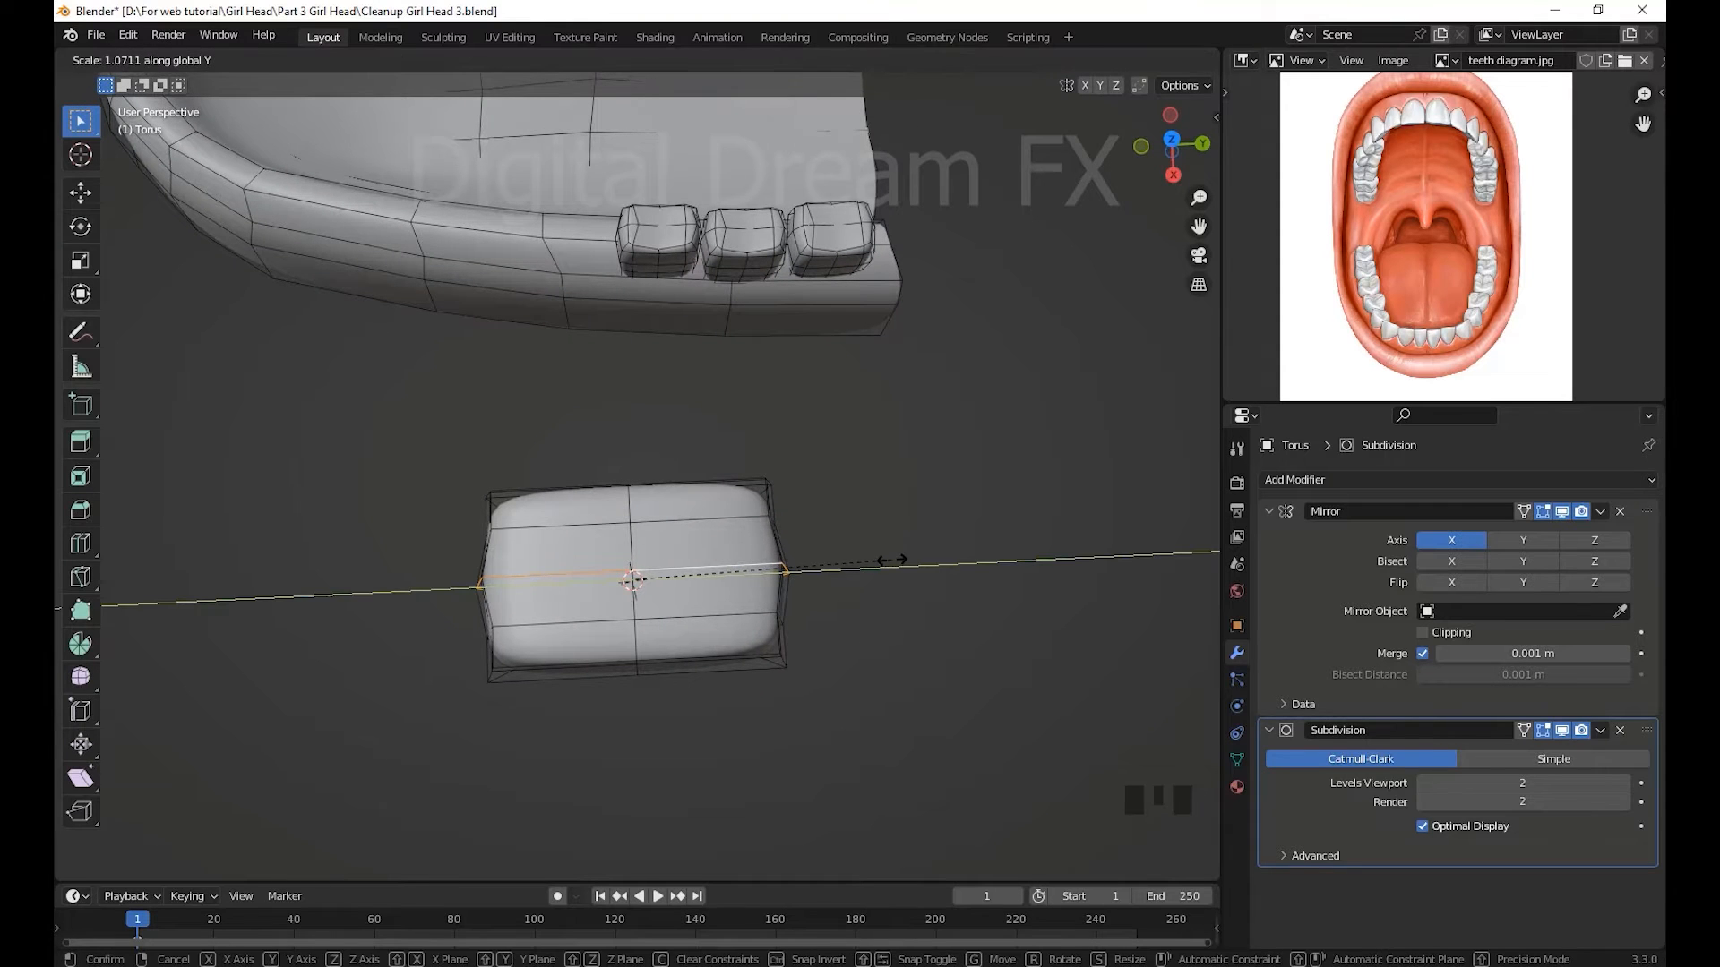
pyautogui.press('s')
pyautogui.press('y')
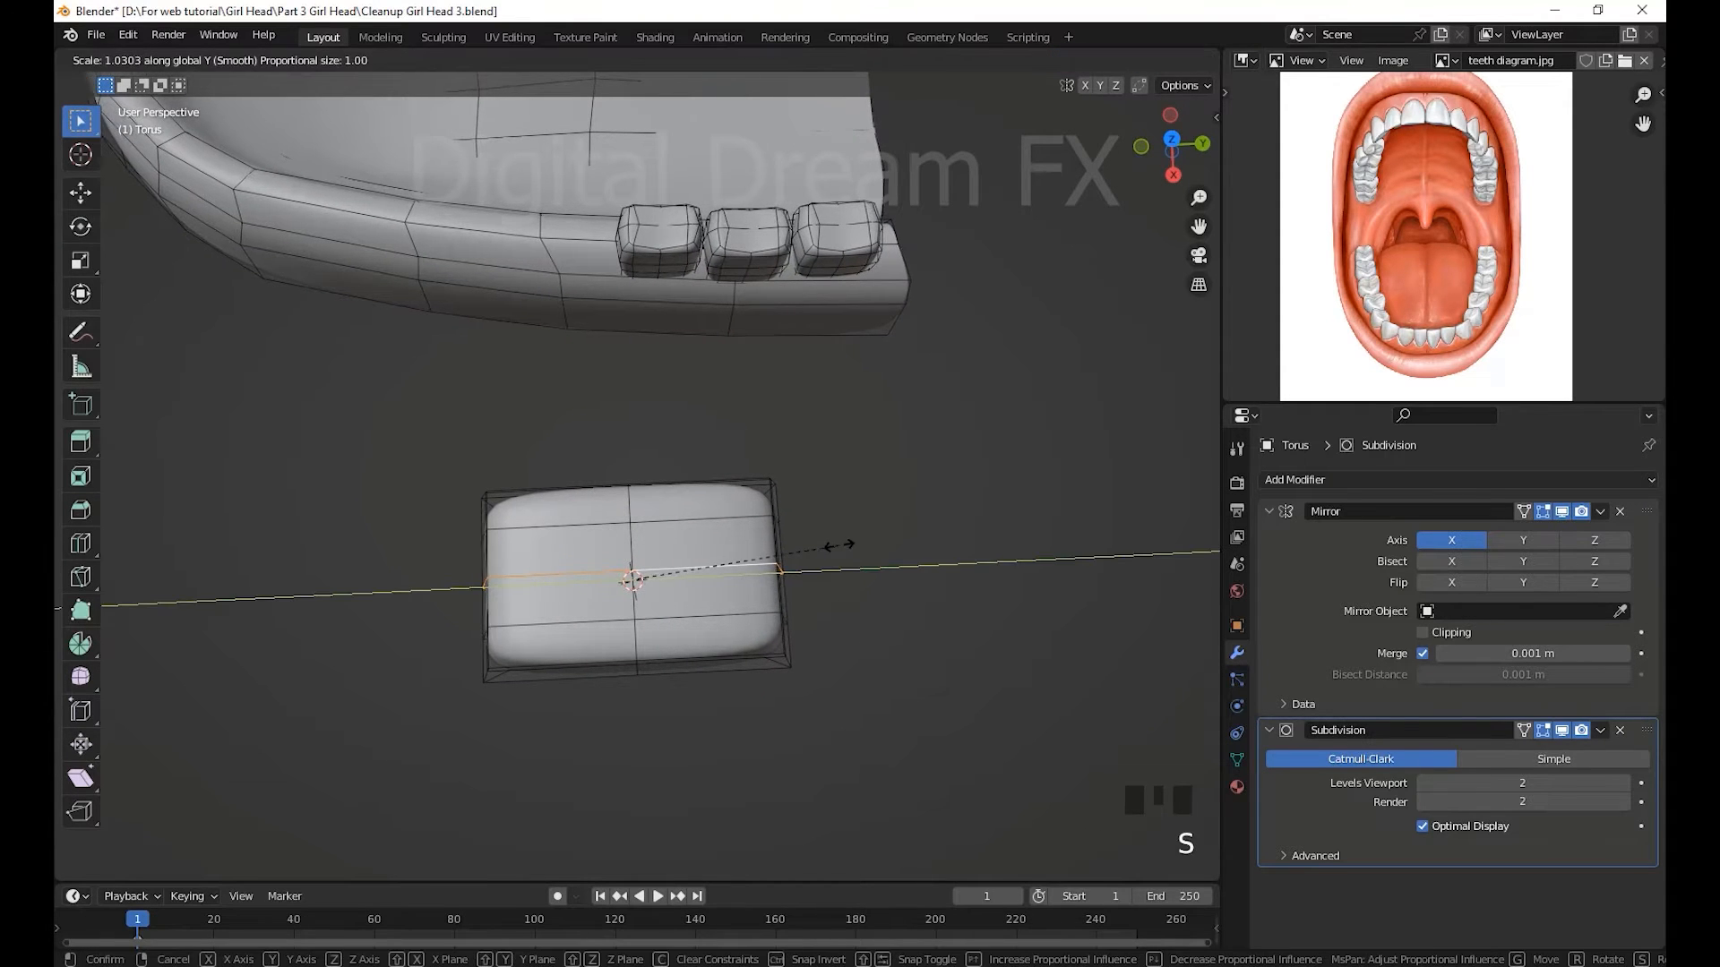
pyautogui.click(869, 546)
# - Add a crosswise loop cut near each end of the block, sliding both toward the ends
pyautogui.moveTo(864, 555); pyautogui.dragTo(810, 535, button='middle')
pyautogui.keyDown('alt'); pyautogui.click(737, 568); pyautogui.keyUp('alt')
pyautogui.keyDown('shift'); pyautogui.moveTo(810, 535); pyautogui.dragTo(838, 603, button='middle'); pyautogui.keyUp('shift')
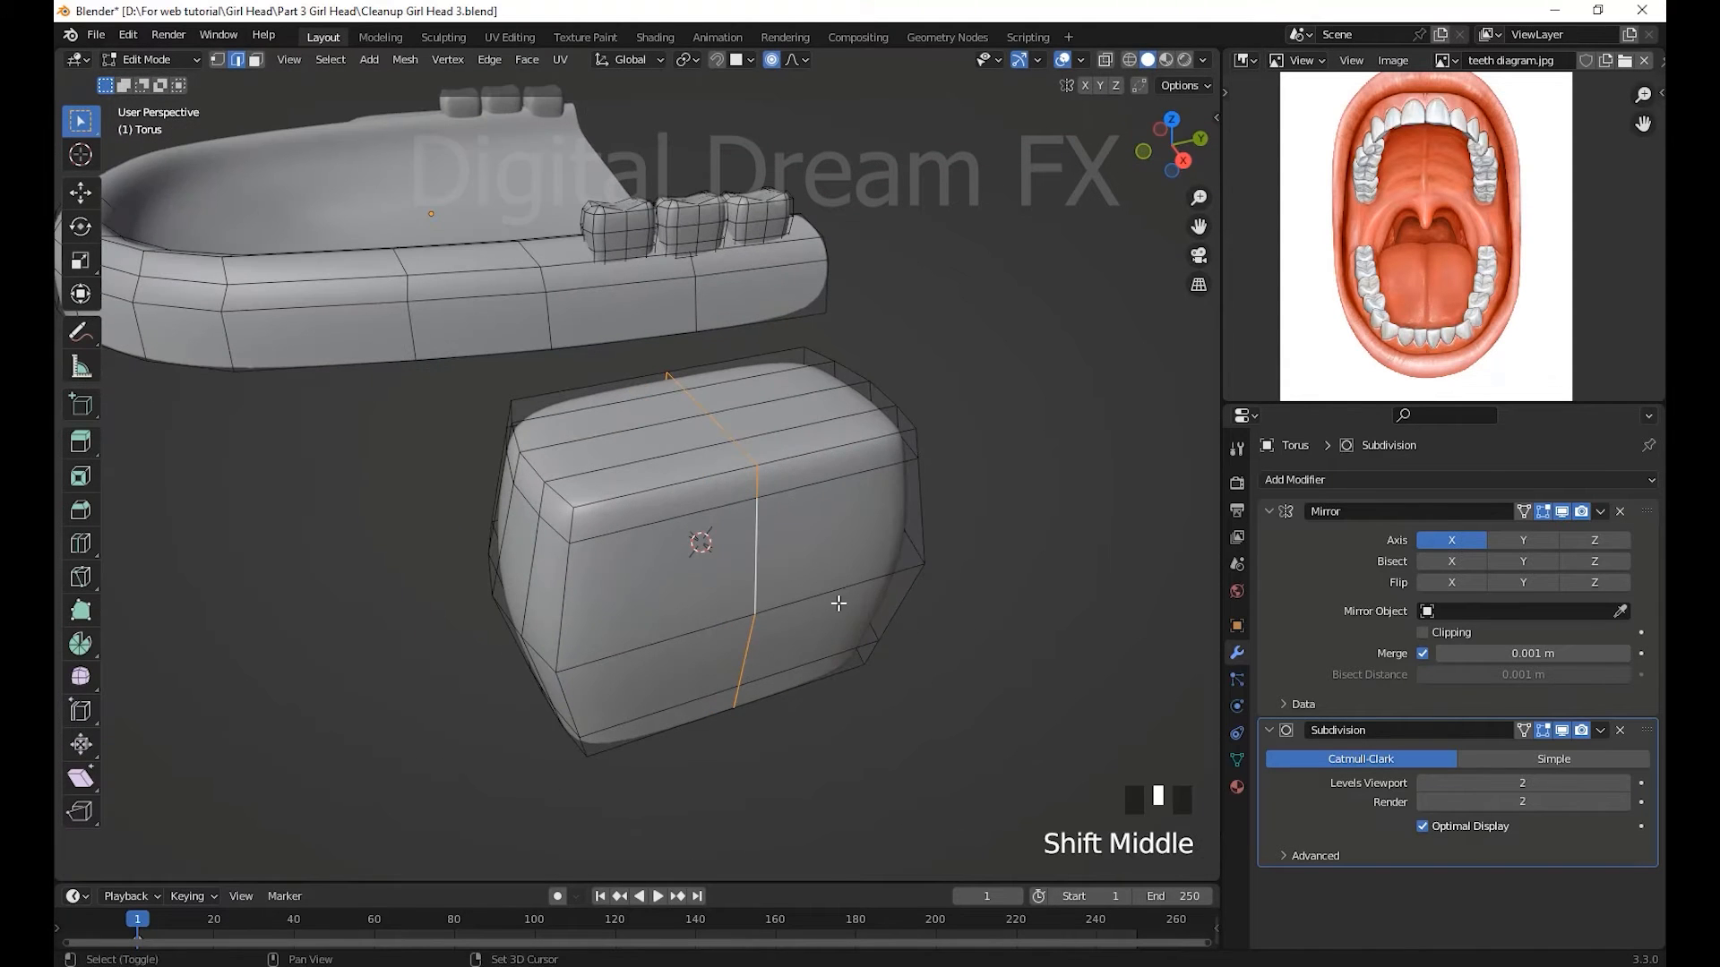
pyautogui.moveTo(850, 566); pyautogui.dragTo(912, 550)
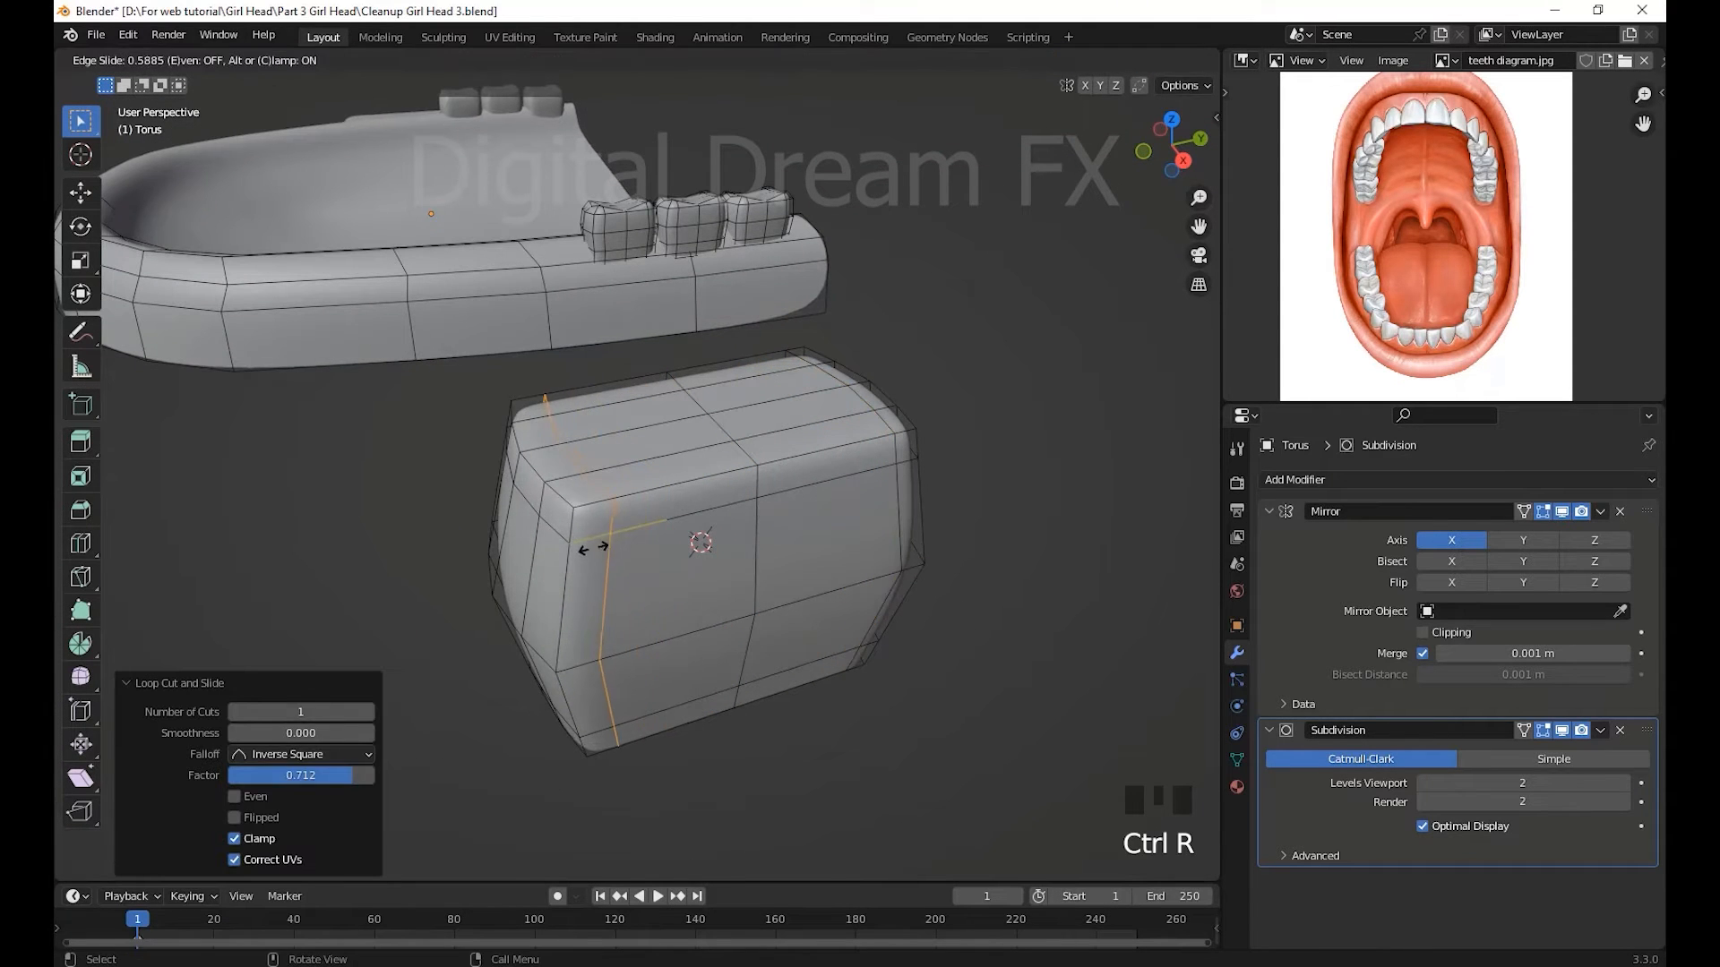
pyautogui.click(592, 548)
# - Limit proportional editing to connected geometry and scale the block's middle crosswise loop to 1.199 along X with size 0.084
pyautogui.keyDown('shift'); pyautogui.moveTo(593, 548); pyautogui.dragTo(841, 642, button='middle'); pyautogui.keyUp('shift')
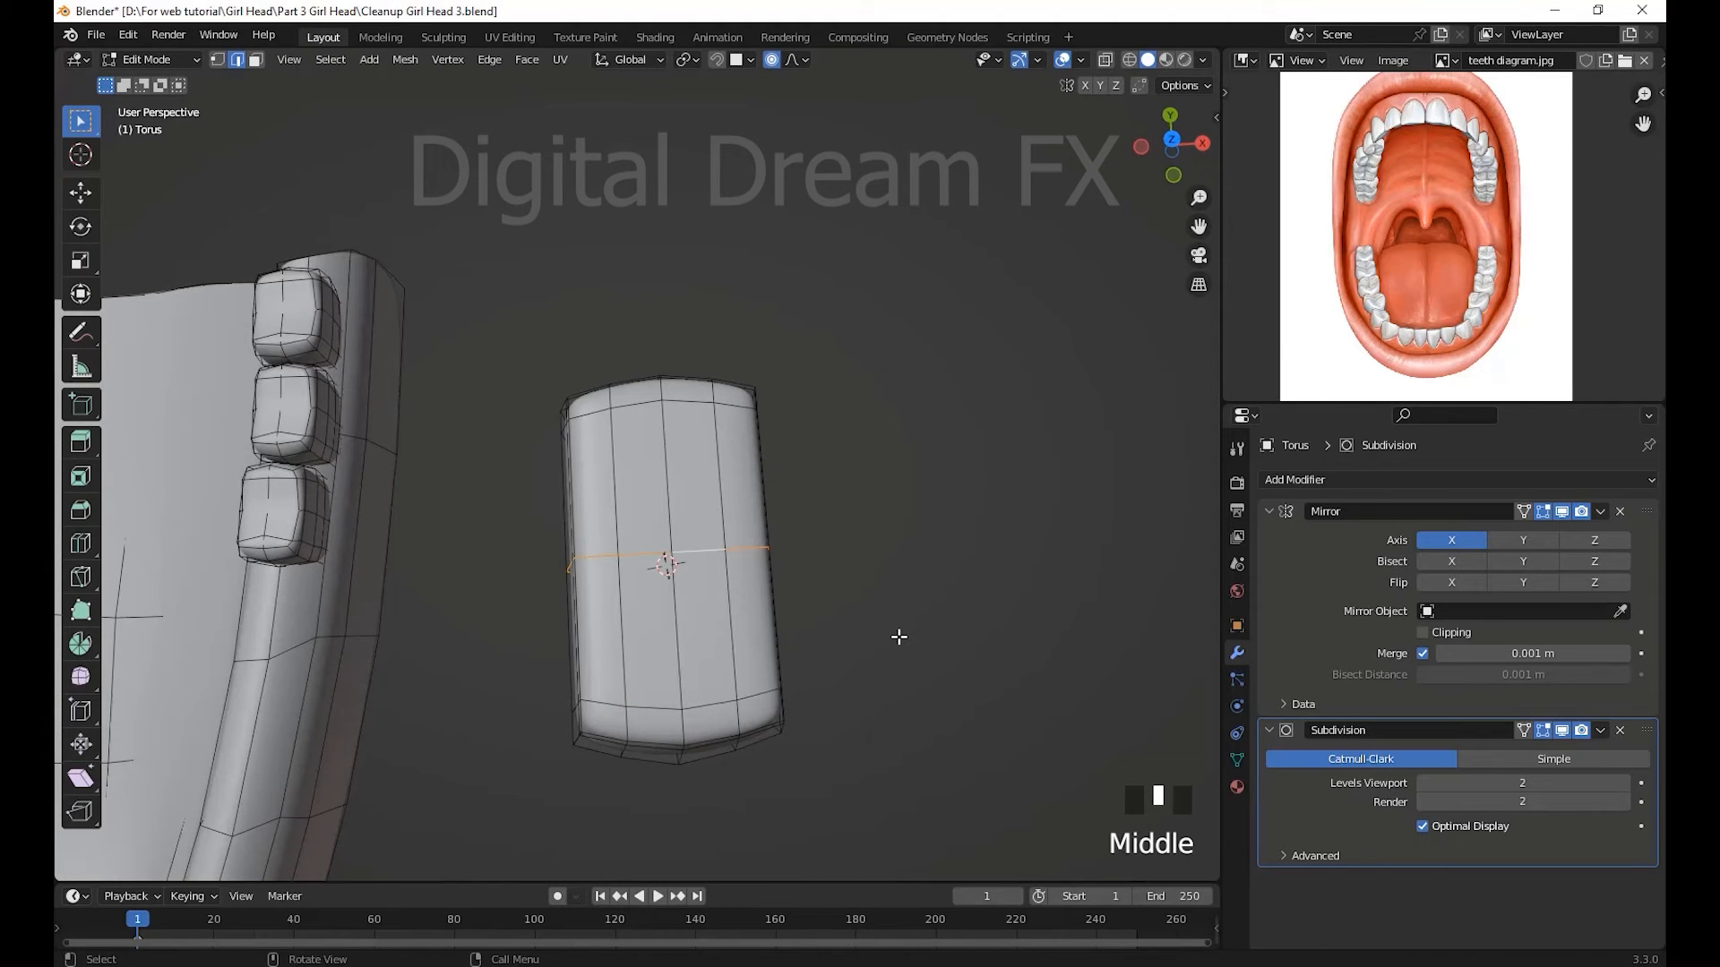
pyautogui.scroll(-6, 923, 637)
pyautogui.rightClick(932, 638)
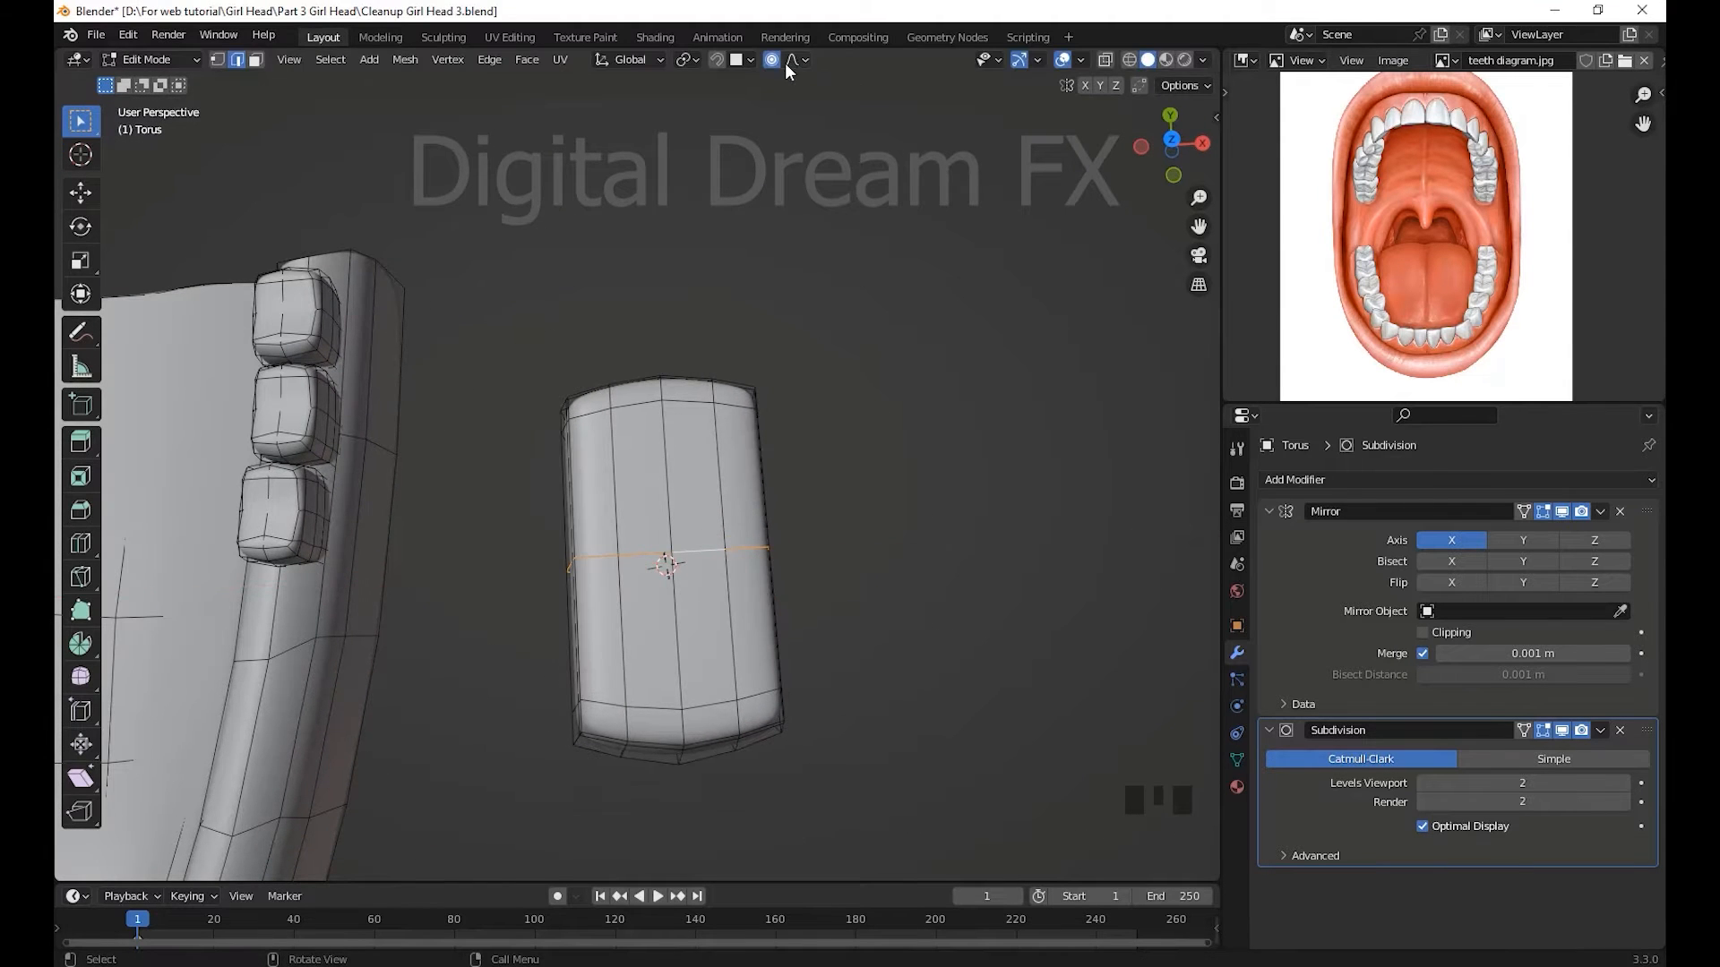
pyautogui.click(796, 60)
pyautogui.click(745, 99)
pyautogui.moveTo(974, 475); pyautogui.dragTo(969, 464, button='middle')
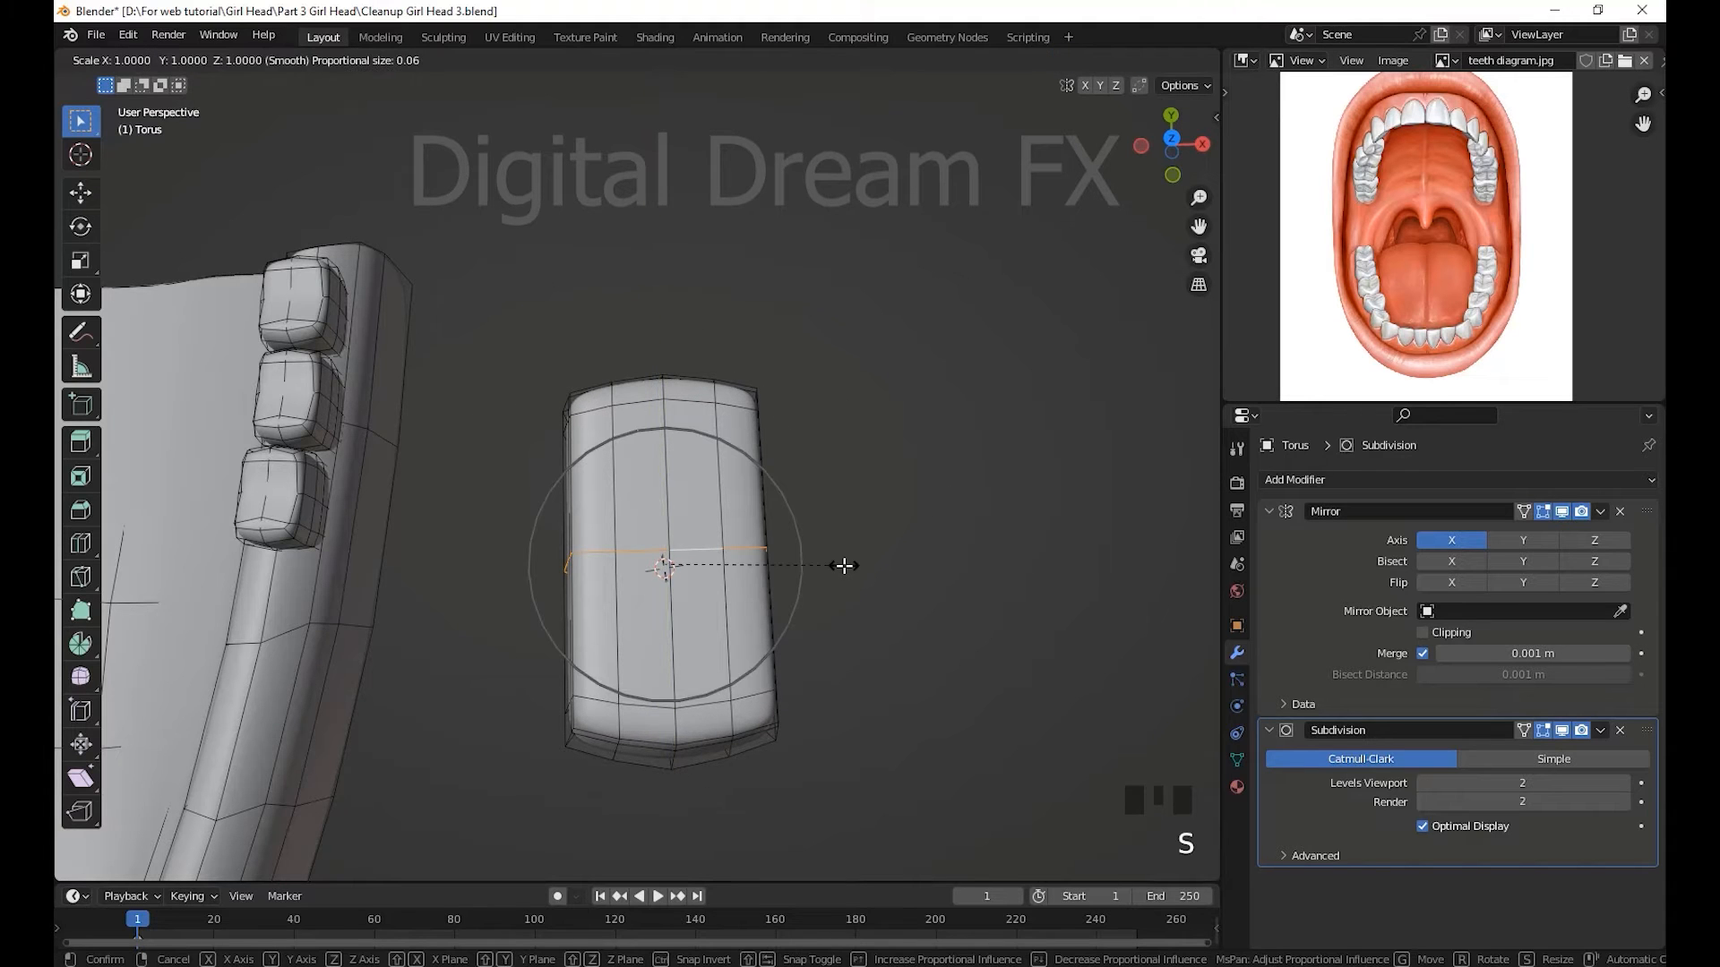
pyautogui.click(879, 566)
pyautogui.scroll(3, 787, 567)
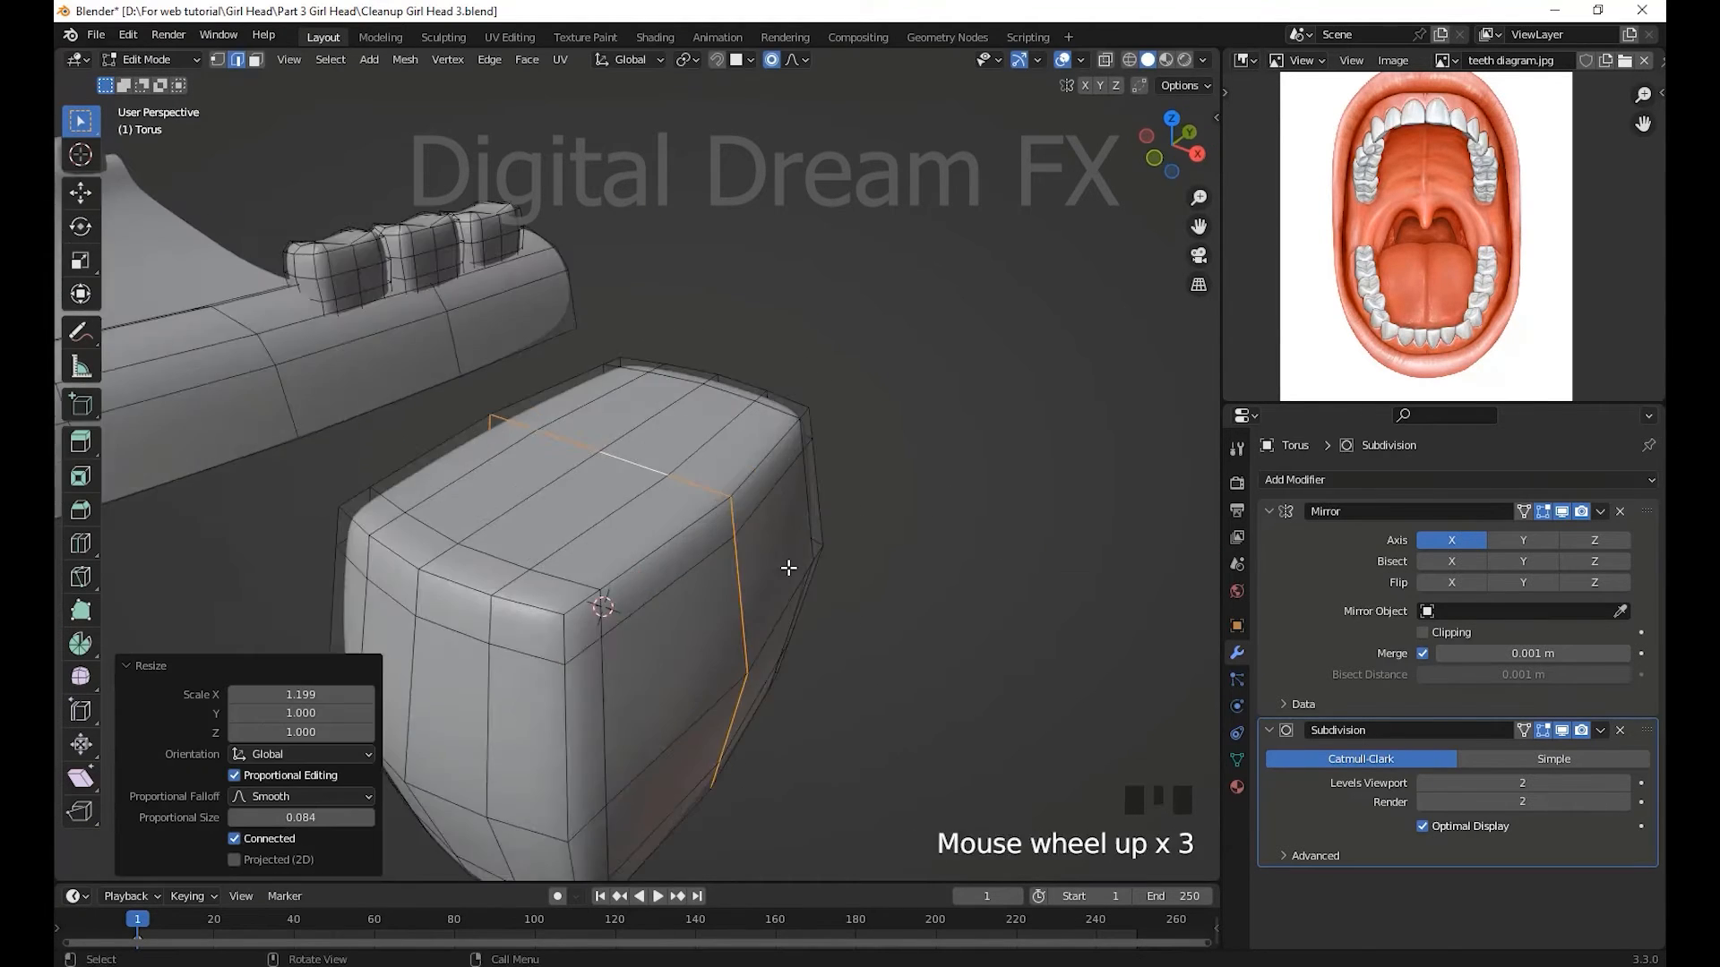
# - Turn on X-ray and scale the whole tooth block to 0.615
pyautogui.moveTo(787, 567); pyautogui.dragTo(894, 729, button='middle')
pyautogui.hotkey('alt', 'z')
pyautogui.click(707, 562)
pyautogui.press('Tab')
pyautogui.press('Tab')
pyautogui.moveTo(813, 569); pyautogui.dragTo(793, 581, button='middle')
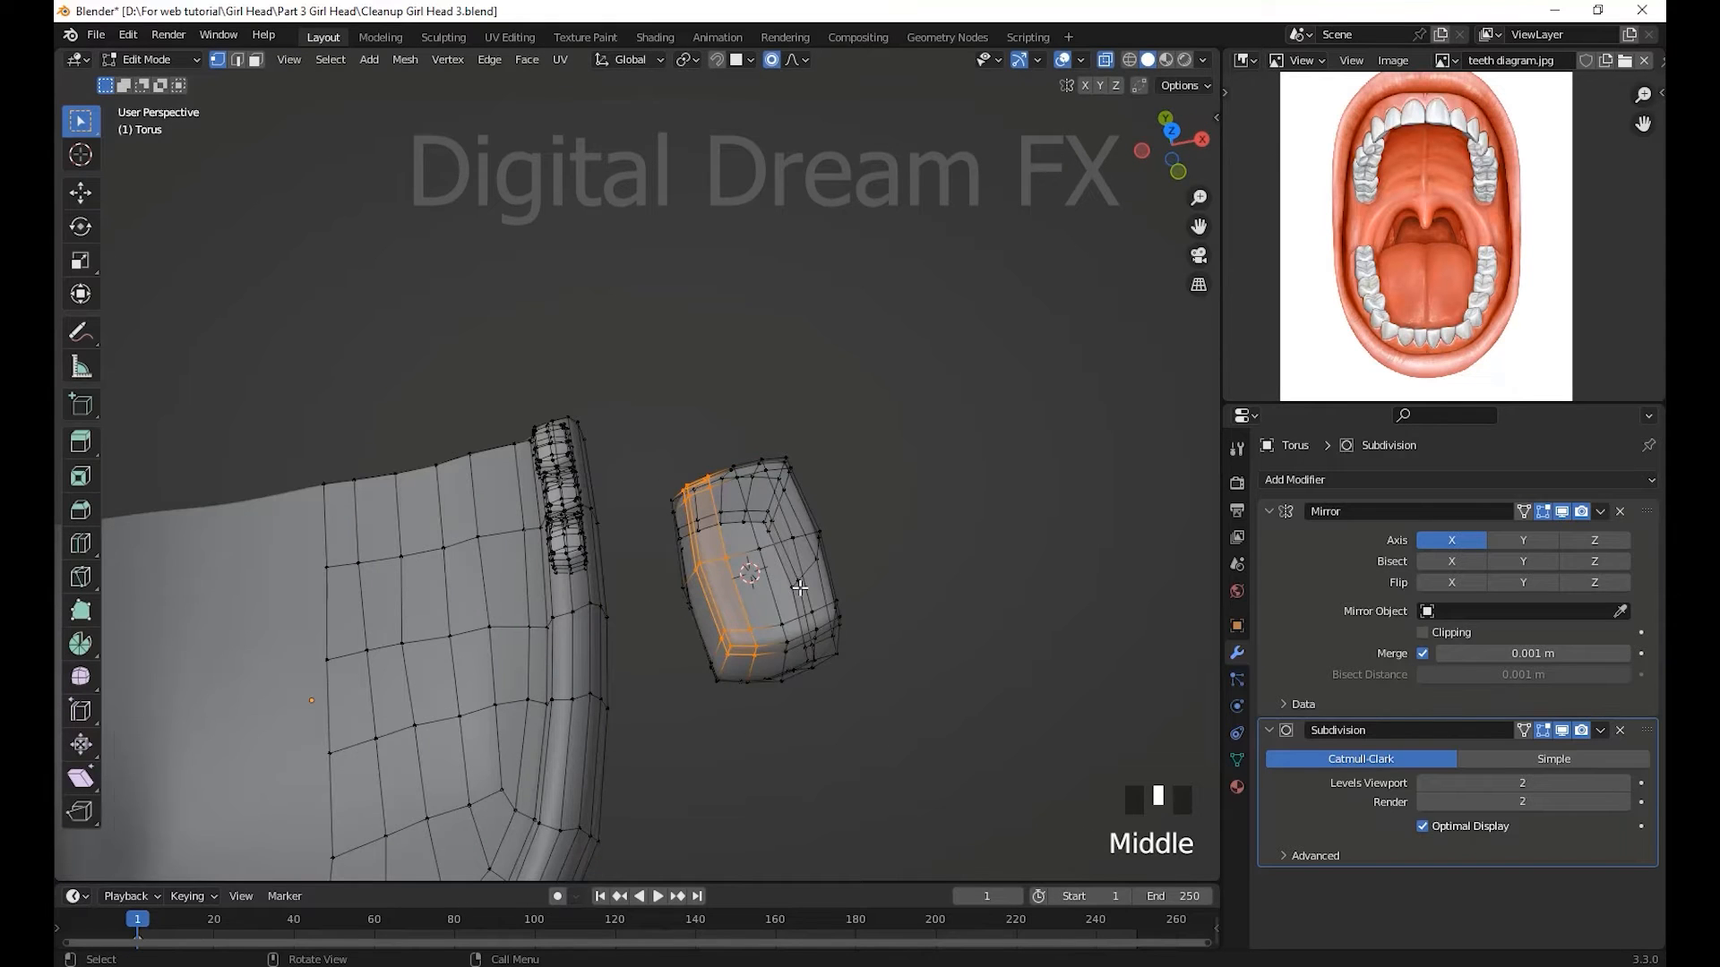
pyautogui.press('s')
pyautogui.click(851, 653)
# - Raise the tooth block about 0.1 m in right view and scale it to 0.563
pyautogui.moveTo(851, 653); pyautogui.dragTo(922, 607, button='middle')
pyautogui.press('KP_3')
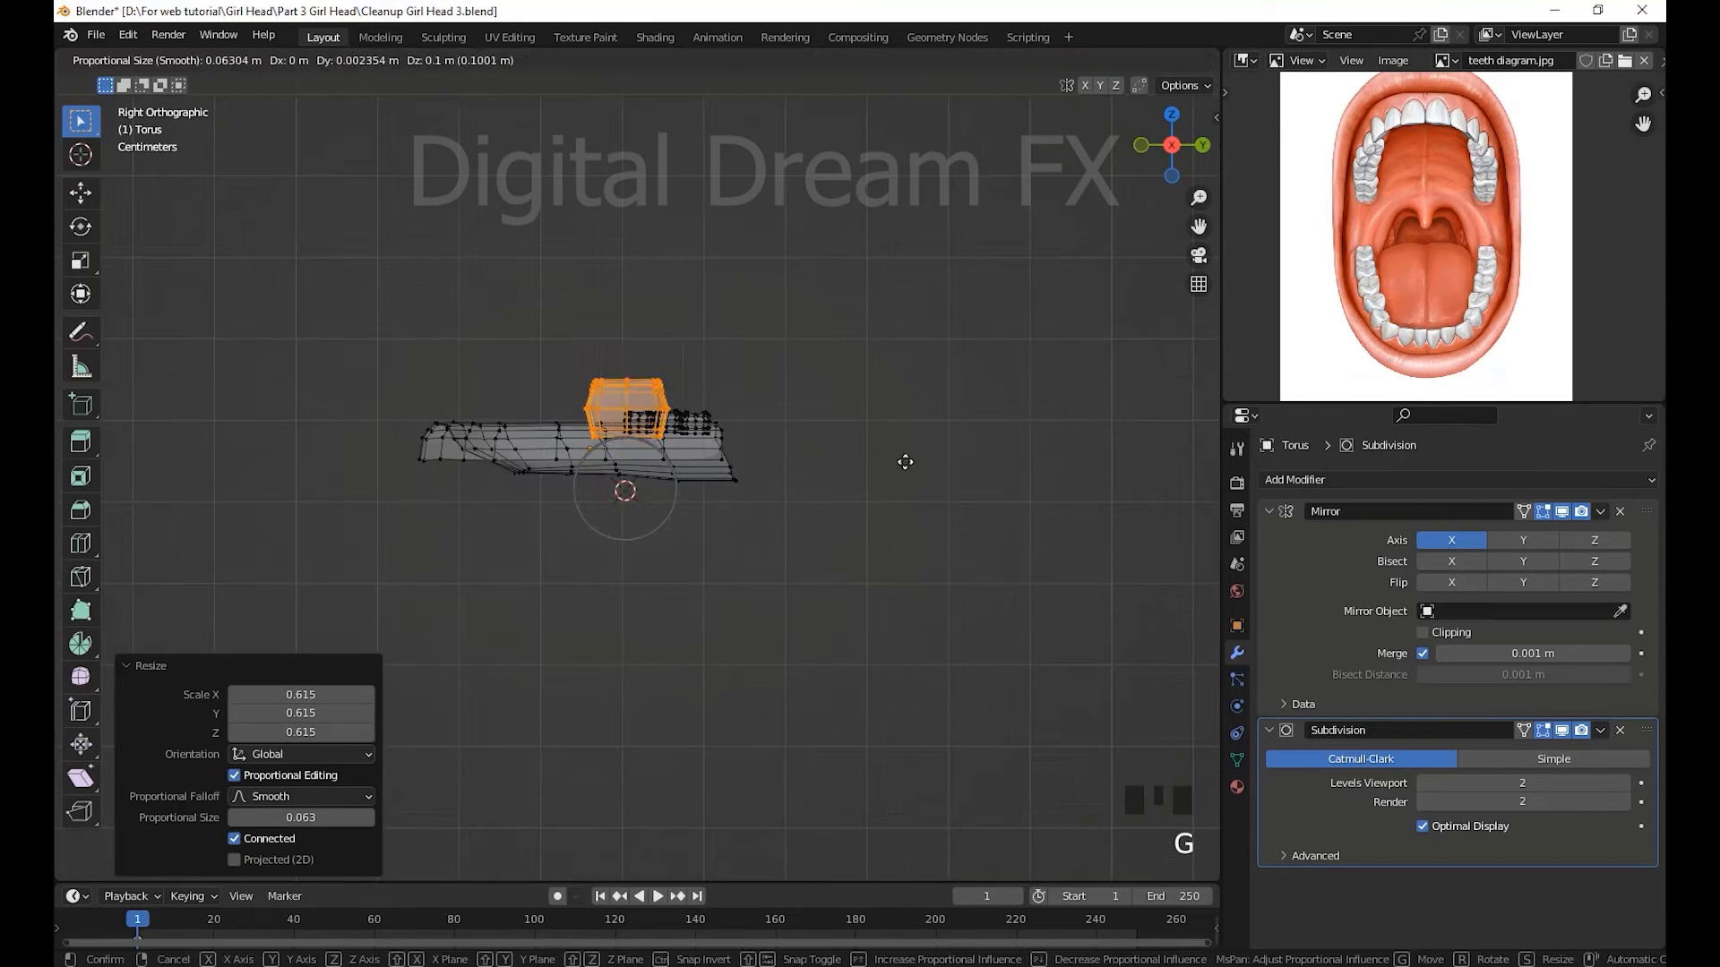
pyautogui.click(863, 497)
pyautogui.click(750, 520)
# - Move the tooth 0.0266 m in Y and -0.0233 m in Z so it sits on the gum before the molars
pyautogui.scroll(7, 680, 475)
pyautogui.keyDown('shift'); pyautogui.moveTo(587, 405); pyautogui.dragTo(830, 538, button='middle'); pyautogui.keyUp('shift')
pyautogui.press('g')
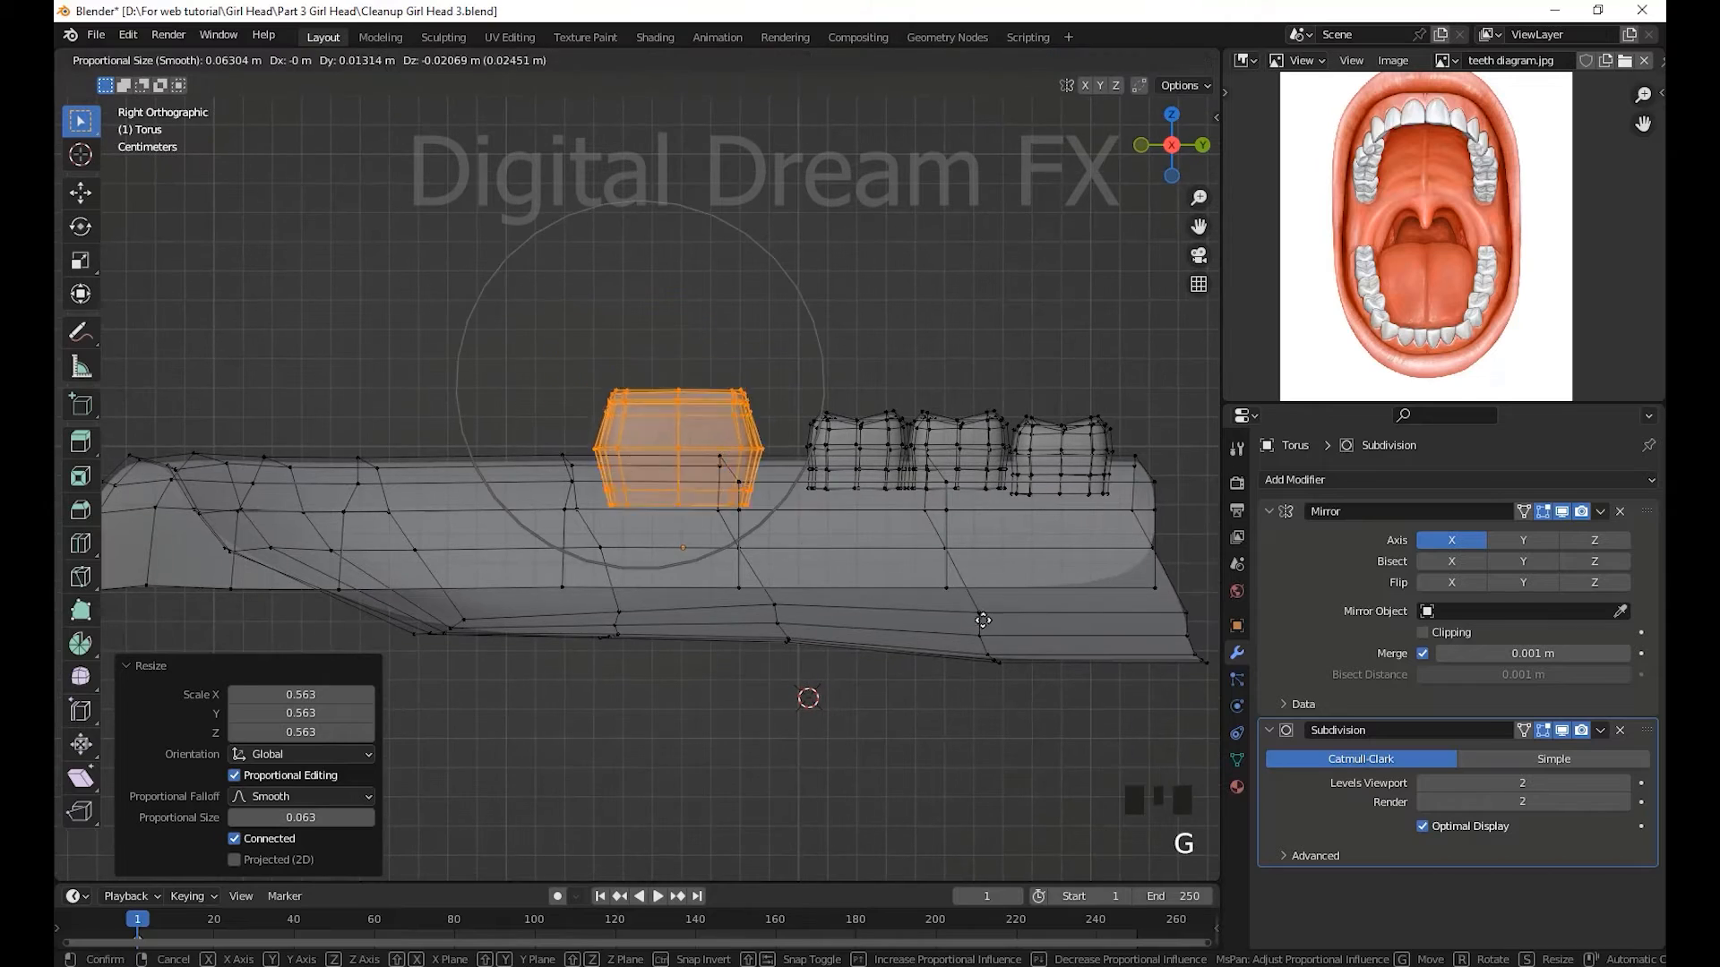
pyautogui.click(872, 614)
# - Move the tooth about -0.136 m along X in top view onto the gum, in line with the molars
pyautogui.scroll(-3, 931, 546)
pyautogui.moveTo(952, 518); pyautogui.dragTo(1066, 618, button='middle')
pyautogui.keyDown('shift'); pyautogui.moveTo(1066, 618); pyautogui.dragTo(958, 630, button='middle'); pyautogui.keyUp('shift')
pyautogui.press('KP_7')
pyautogui.press('g')
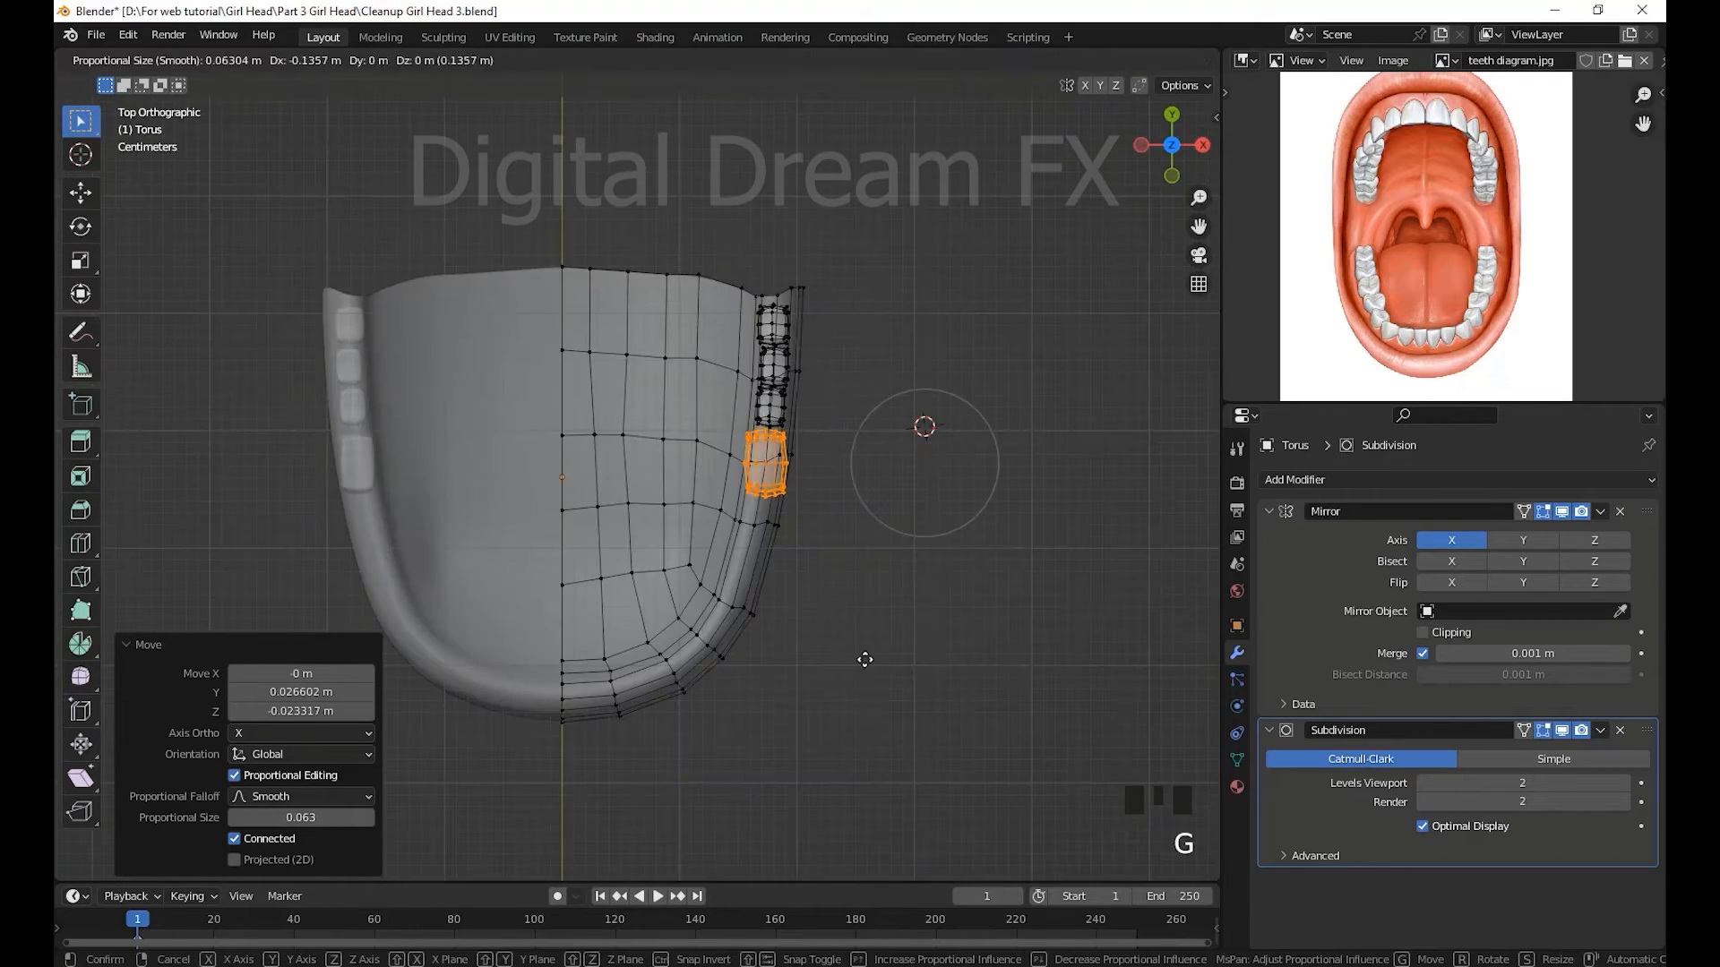
pyautogui.click(864, 660)
# - Scale the new tooth to 0.710 along X to match the gum's width
pyautogui.scroll(5, 863, 660)
pyautogui.keyDown('shift'); pyautogui.moveTo(863, 660); pyautogui.dragTo(933, 690, button='middle'); pyautogui.keyUp('shift')
pyautogui.click(1016, 609)
pyautogui.scroll(3, 923, 640)
pyautogui.click(849, 633)
# - Scale the new tooth to 0.738 along Y and move it 0.0014 m in X and 0.0094 m in Y toward the molars
pyautogui.moveTo(849, 633)
pyautogui.mouseDown(button='middle')
pyautogui.moveTo(879, 622)
pyautogui.moveTo(824, 643)
pyautogui.mouseUp(button='middle')
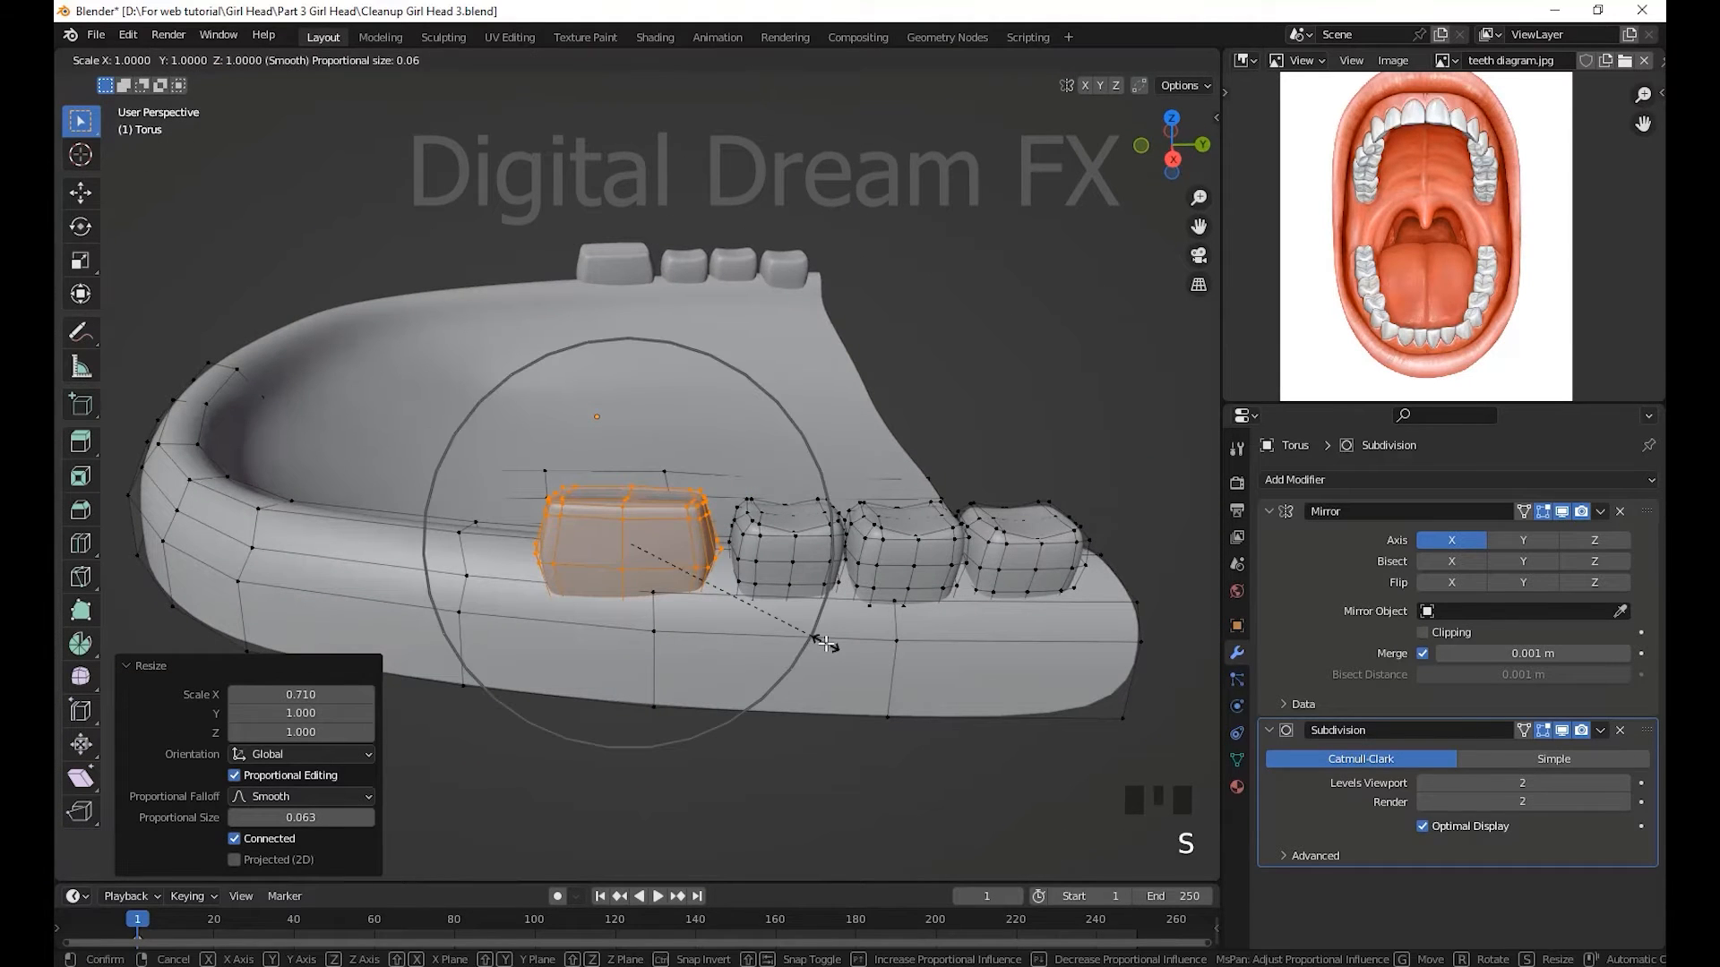
pyautogui.click(763, 634)
pyautogui.moveTo(763, 634); pyautogui.dragTo(868, 661, button='middle')
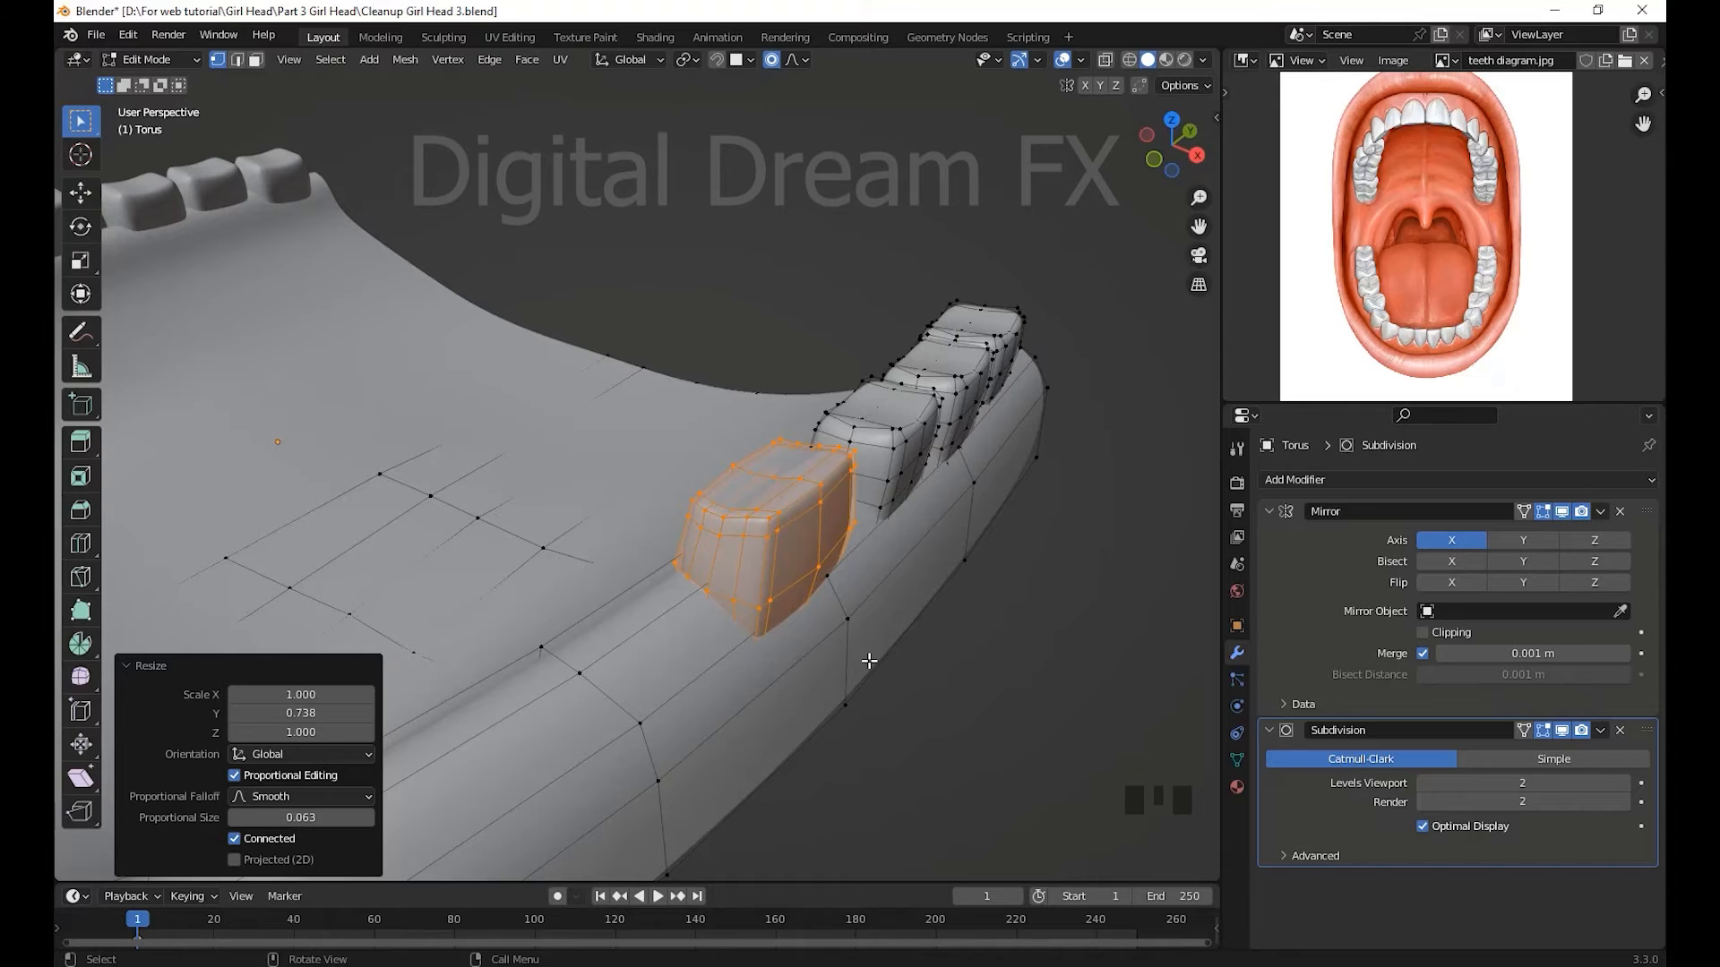
pyautogui.keyDown('shift'); pyautogui.moveTo(868, 661); pyautogui.dragTo(873, 366, button='middle'); pyautogui.keyUp('shift')
pyautogui.click(877, 734)
pyautogui.scroll(-2, 859, 587)
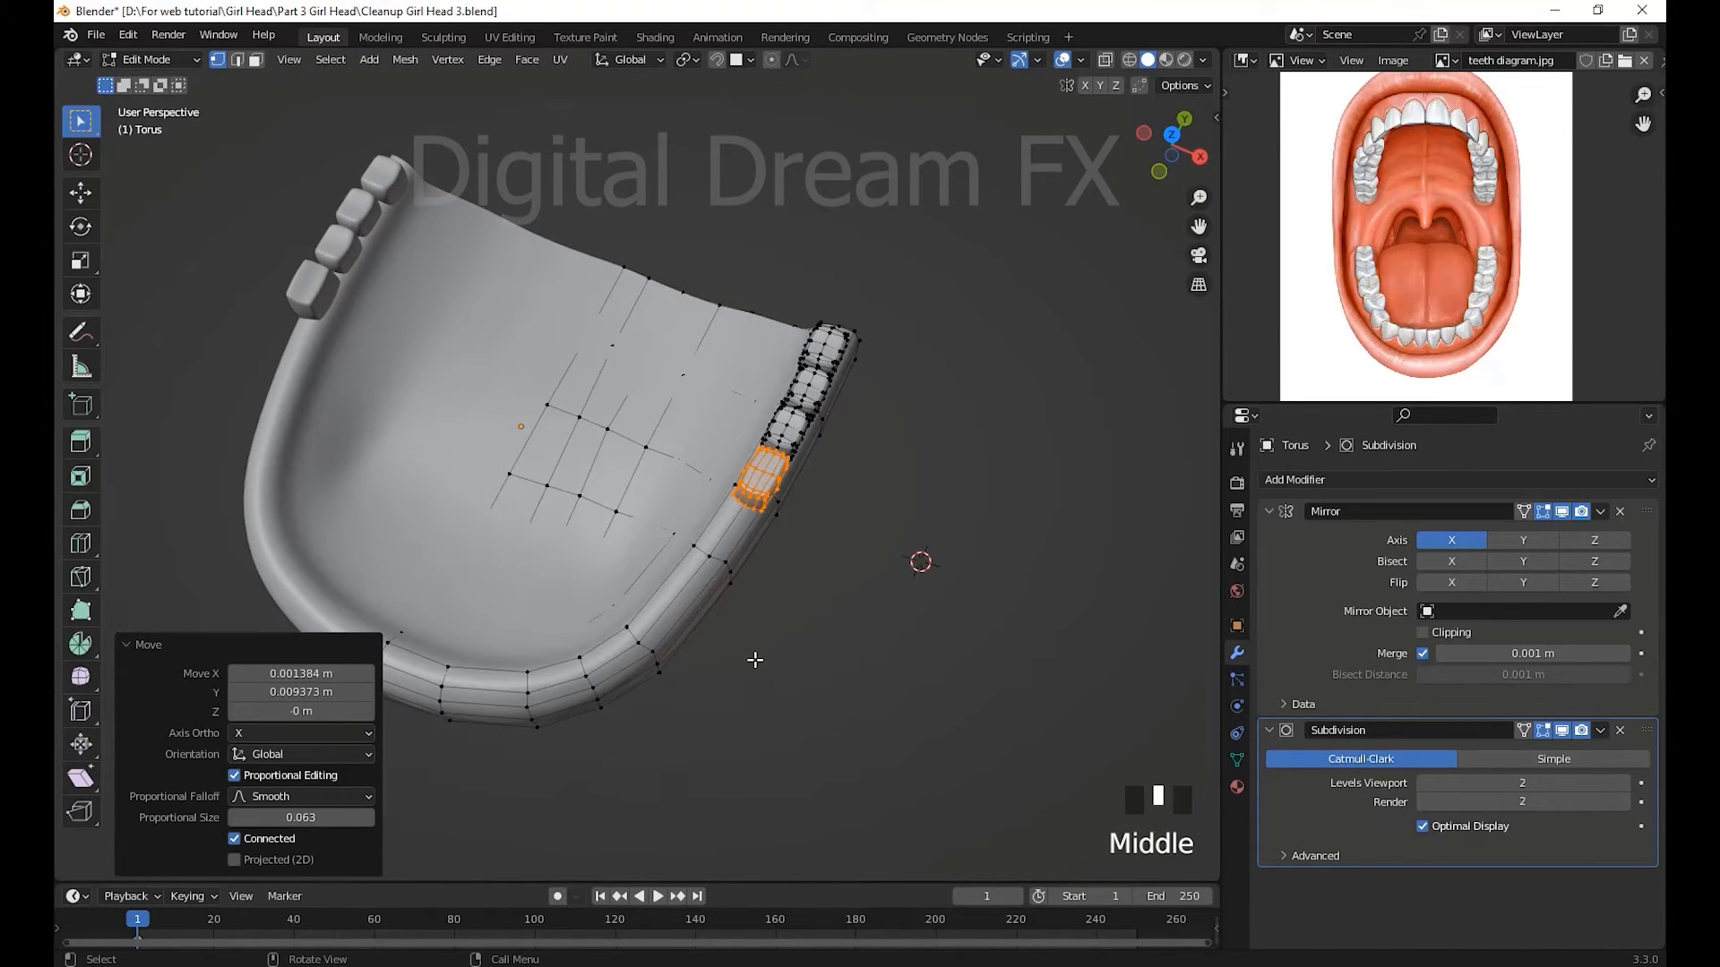
# - Select all four teeth, shift them forward along the gum in top view and rotate them 4.9° about Z
pyautogui.moveTo(755, 660); pyautogui.dragTo(637, 582, button='middle')
pyautogui.keyDown('shift'); pyautogui.moveTo(638, 582); pyautogui.dragTo(708, 599, button='middle'); pyautogui.keyUp('shift')
pyautogui.keyDown('shift'); pyautogui.moveTo(873, 686); pyautogui.dragTo(833, 629, button='middle'); pyautogui.keyUp('shift')
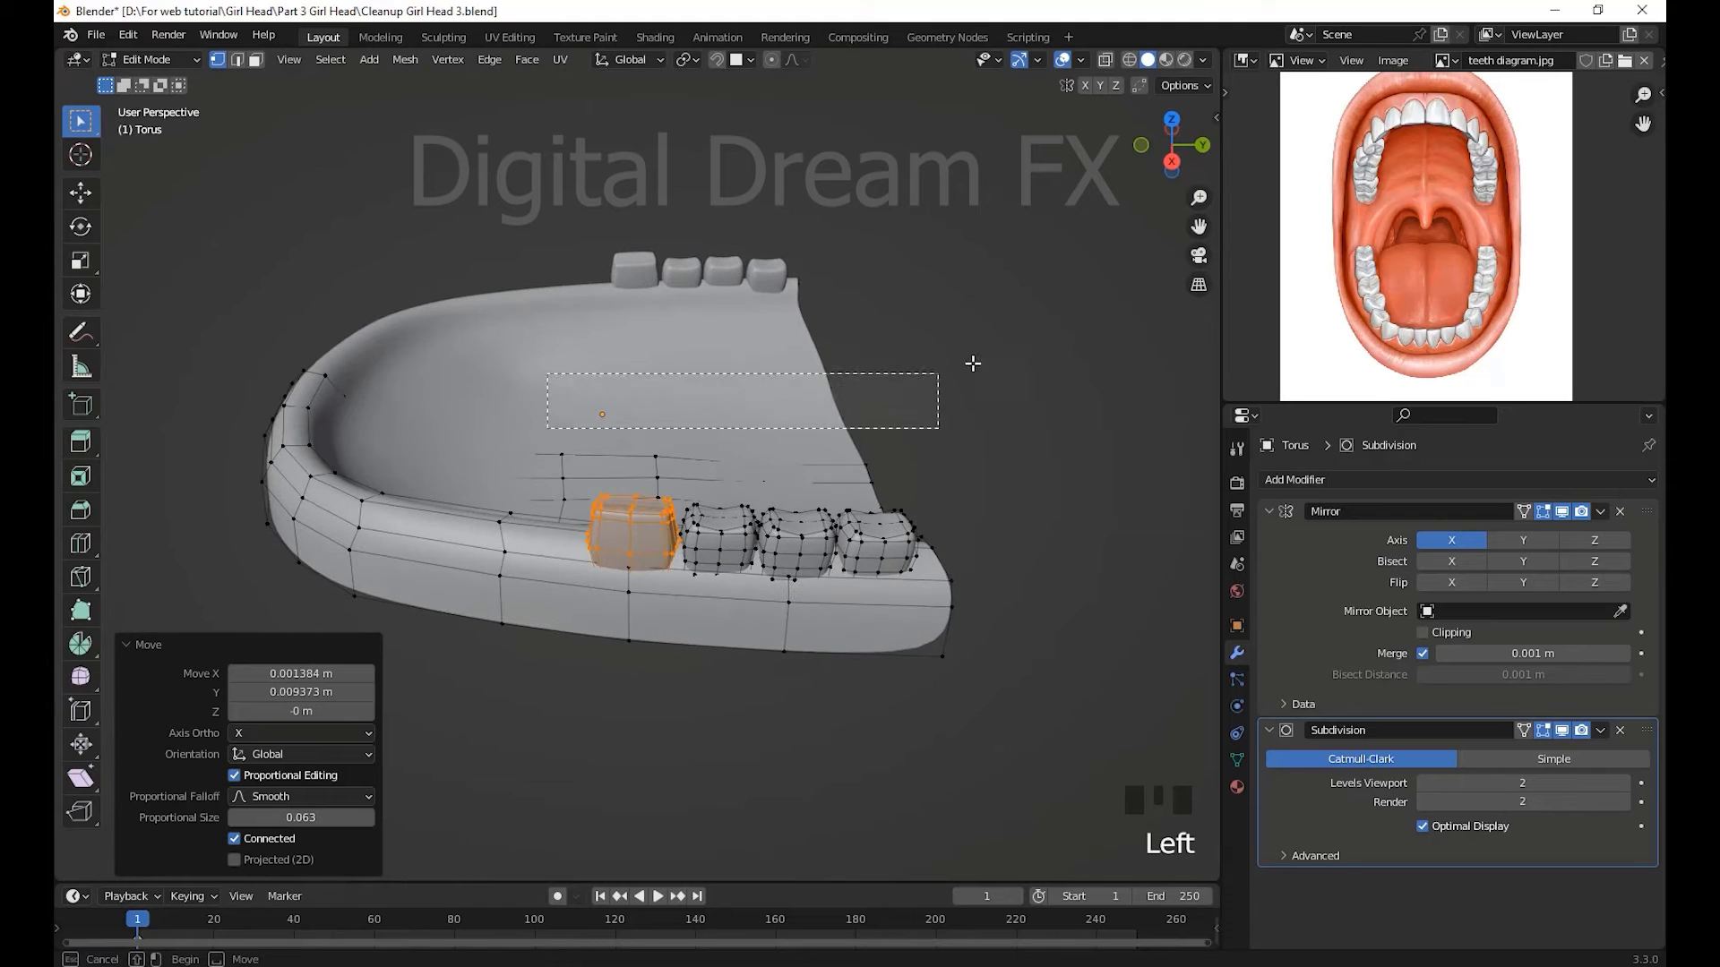
pyautogui.moveTo(972, 363); pyautogui.dragTo(938, 428)
pyautogui.press('l')
pyautogui.press('l')
pyautogui.moveTo(857, 591); pyautogui.dragTo(914, 681, button='middle')
pyautogui.moveTo(914, 680)
pyautogui.keyDown('shift'); pyautogui.mouseDown(button='middle')
pyautogui.moveTo(925, 653)
pyautogui.moveTo(883, 668)
pyautogui.mouseUp(button='middle'); pyautogui.keyUp('shift')
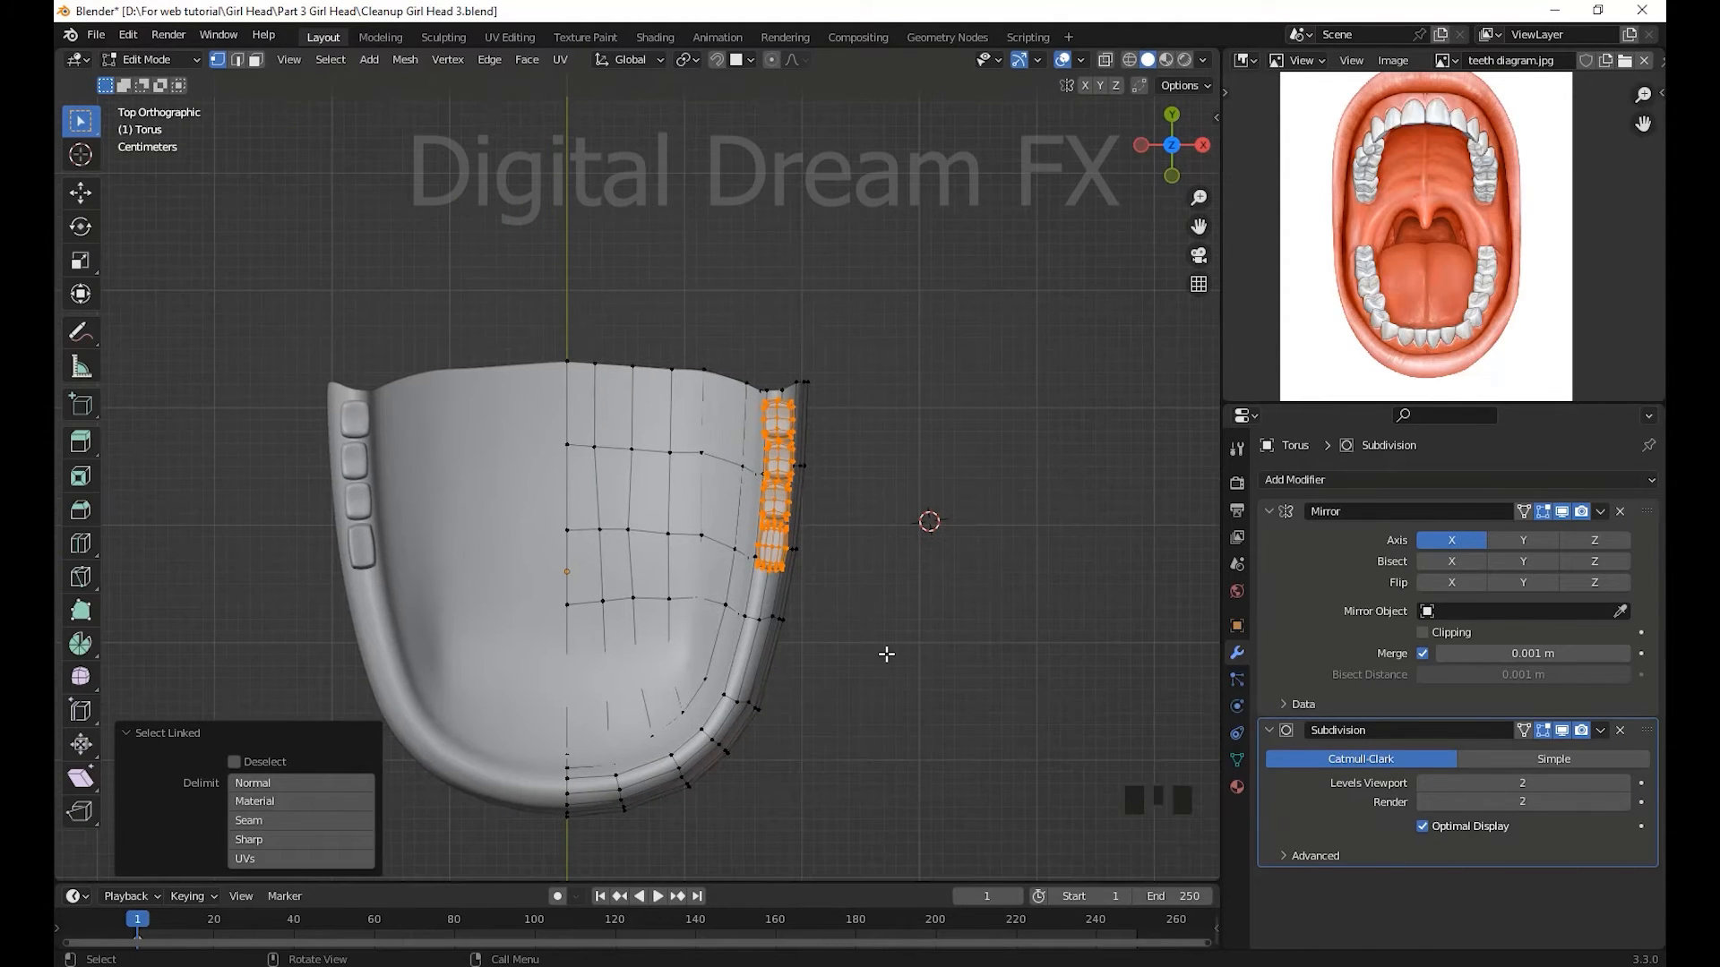
pyautogui.click(901, 677)
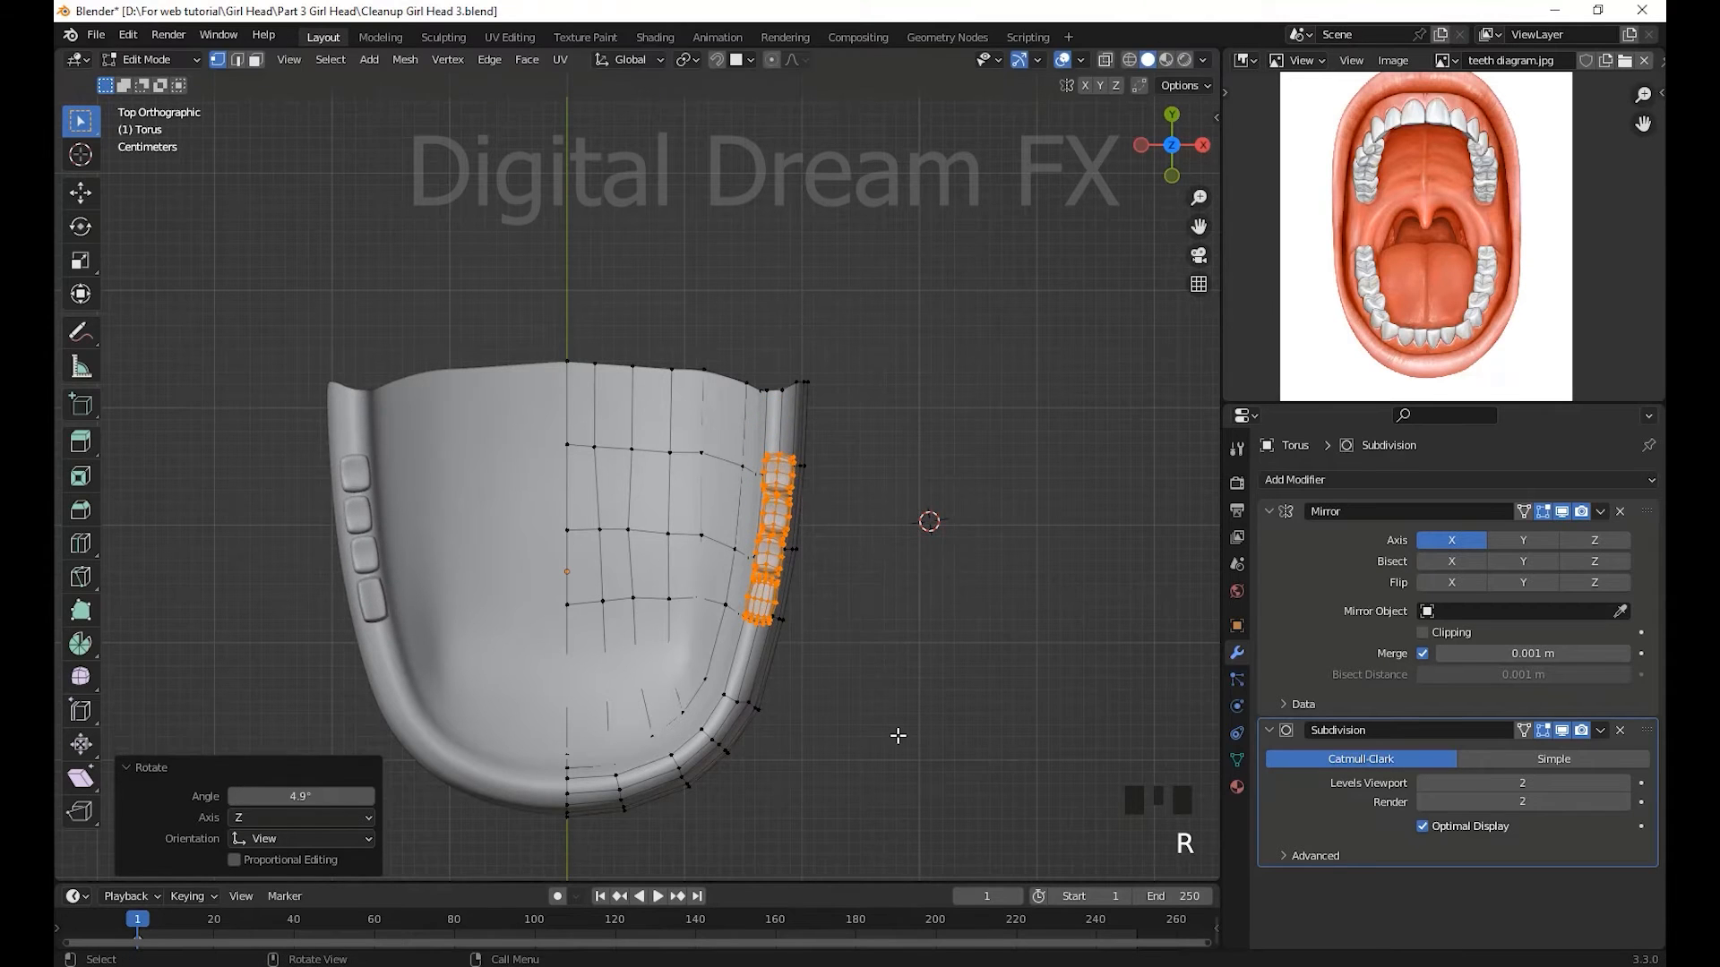
# - Select the whole foremost tooth and move it into line with the molars on the gum
pyautogui.click(900, 826)
pyautogui.moveTo(900, 826); pyautogui.dragTo(938, 760, button='middle')
pyautogui.click(802, 620)
pyautogui.press('l')
pyautogui.click(812, 646)
pyautogui.moveTo(813, 647); pyautogui.dragTo(925, 538, button='middle')
pyautogui.scroll(3, 925, 537)
pyautogui.moveTo(1070, 712); pyautogui.dragTo(994, 627, button='middle')
pyautogui.press('g')
pyautogui.click(845, 475)
pyautogui.moveTo(845, 476); pyautogui.dragTo(900, 574, button='middle')
# - Shift the foremost tooth about -0.004 m in X and -0.0006 m in Y to centre it on the gum
pyautogui.moveTo(900, 573)
pyautogui.keyDown('shift'); pyautogui.mouseDown(button='middle')
pyautogui.moveTo(959, 614)
pyautogui.moveTo(983, 453)
pyautogui.moveTo(963, 534)
pyautogui.moveTo(862, 552)
pyautogui.moveTo(878, 570)
pyautogui.mouseUp(button='middle'); pyautogui.keyUp('shift')
pyautogui.scroll(2, 959, 615)
pyautogui.scroll(-2, 963, 533)
pyautogui.scroll(3, 963, 533)
pyautogui.press('l')
pyautogui.press('g')
pyautogui.click(969, 602)
pyautogui.moveTo(969, 602); pyautogui.dragTo(834, 535, button='middle')
pyautogui.scroll(2, 848, 539)
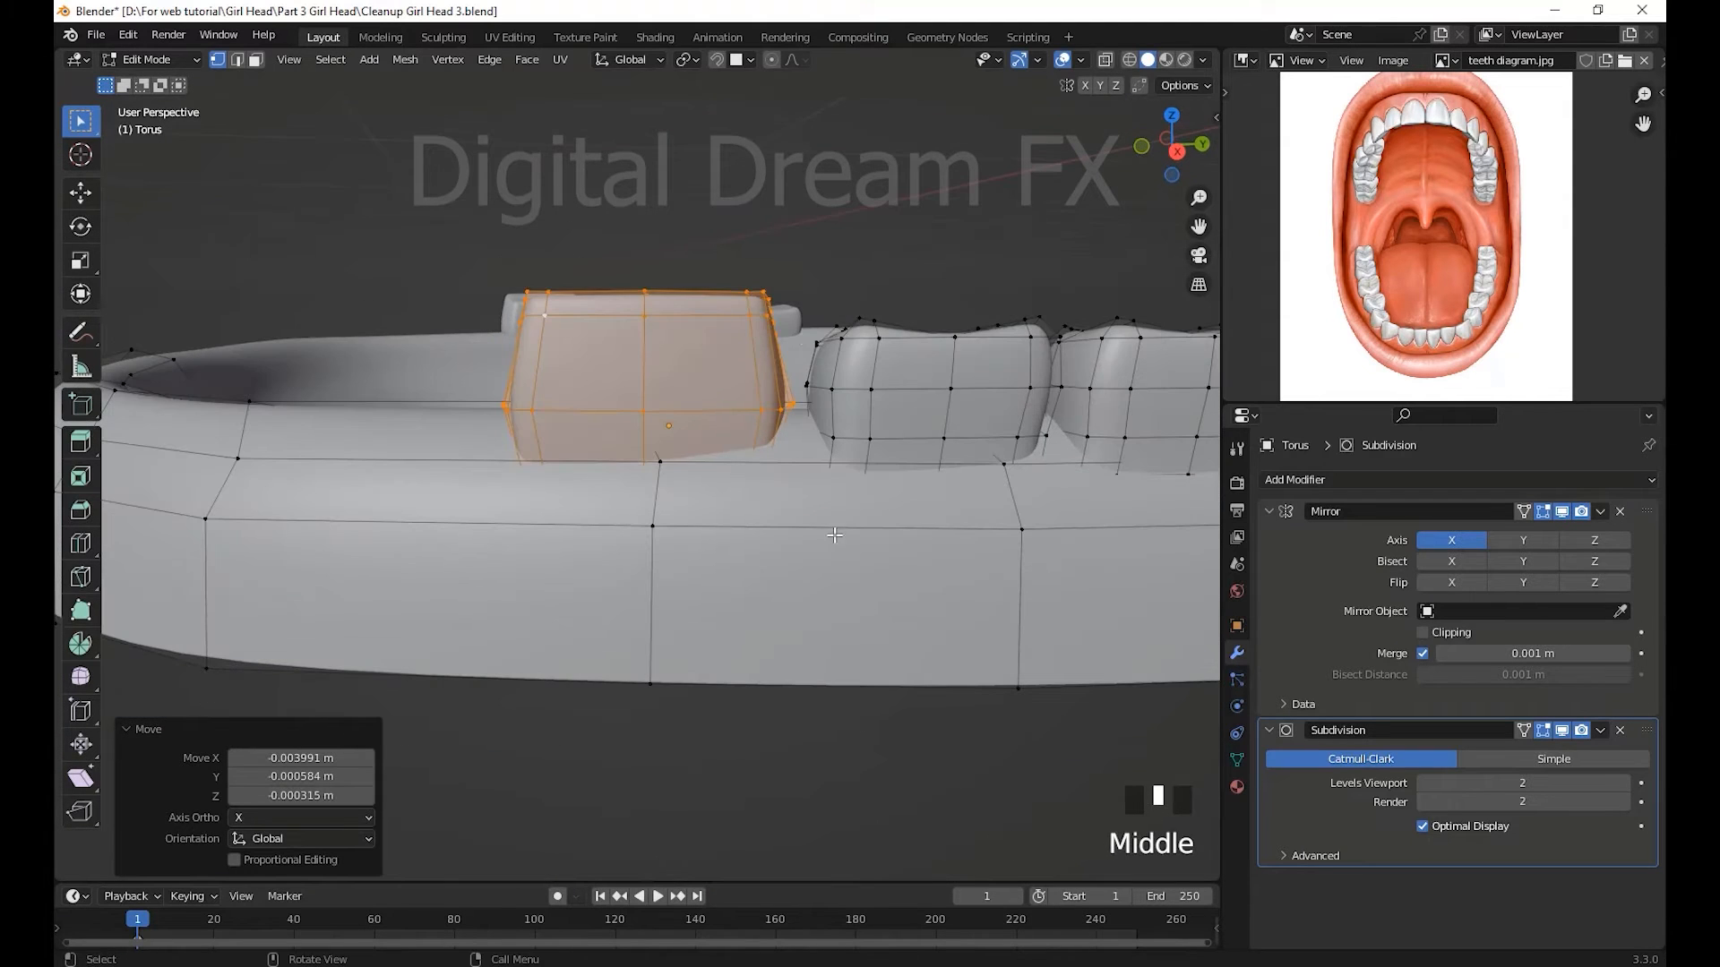
# - Duplicate the foremost tooth and place the copy ahead of it along the gum
pyautogui.moveTo(460, 214); pyautogui.dragTo(453, 210)
pyautogui.scroll(-4, 538, 358)
pyautogui.moveTo(537, 358); pyautogui.dragTo(904, 573, button='middle')
pyautogui.click(923, 565)
pyautogui.keyDown('shift'); pyautogui.moveTo(904, 573); pyautogui.dragTo(1014, 634, button='middle'); pyautogui.keyUp('shift')
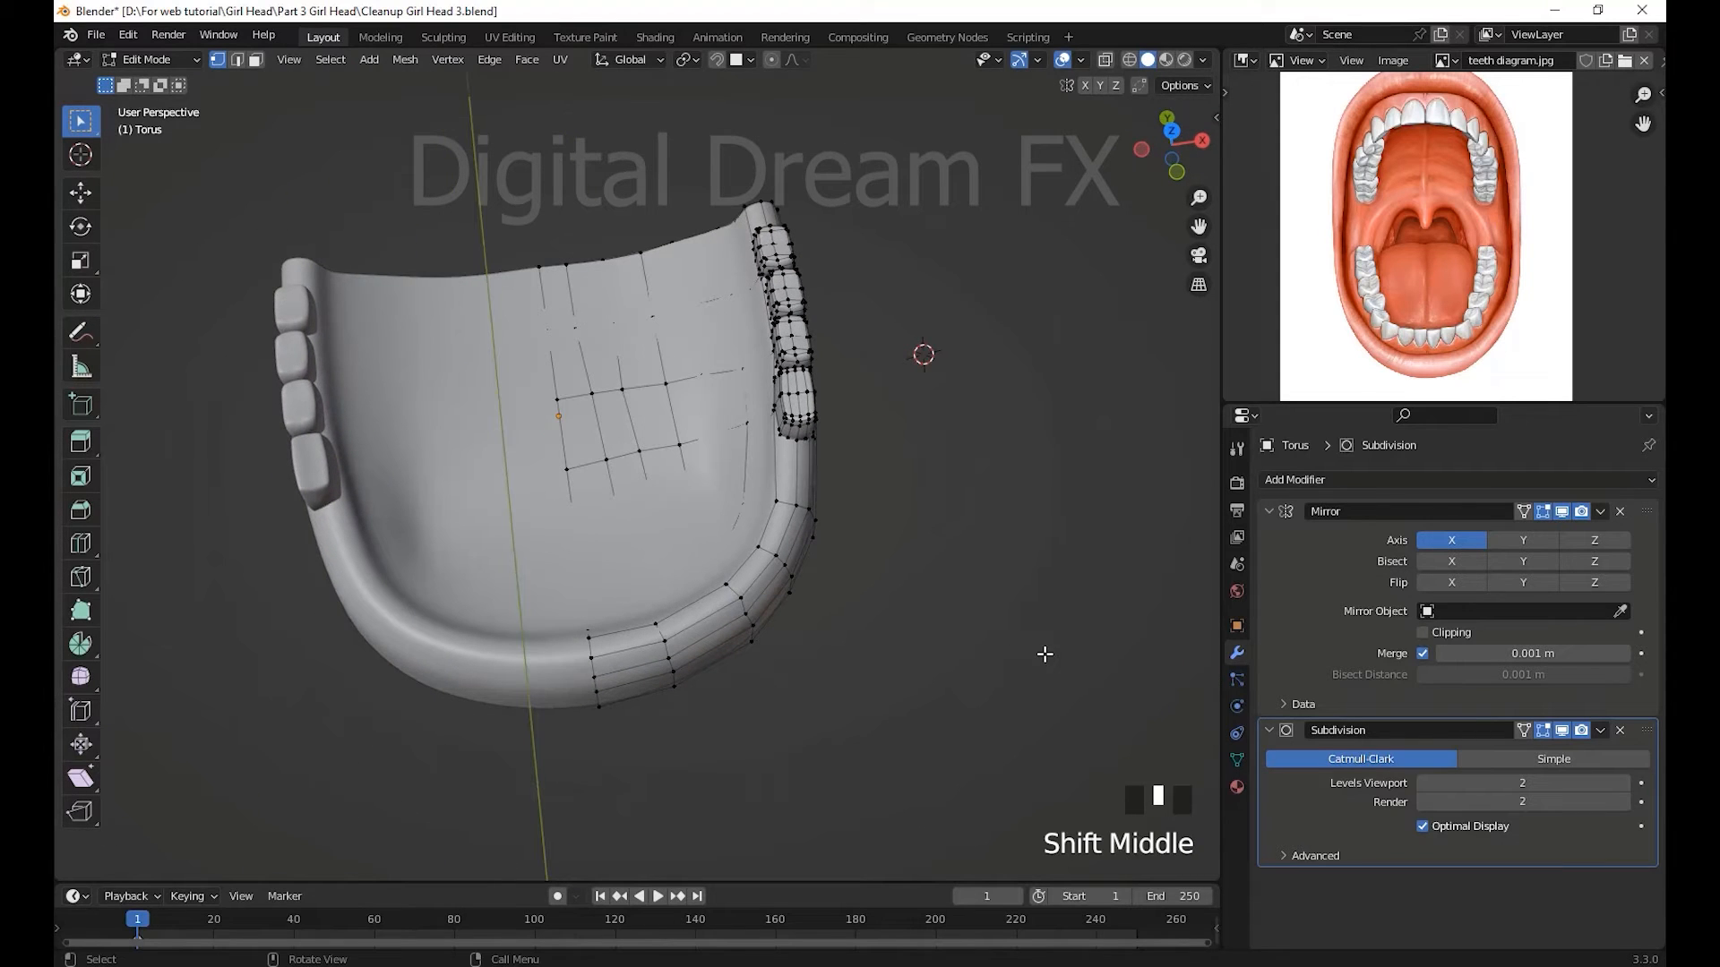
pyautogui.keyDown('shift'); pyautogui.moveTo(830, 343); pyautogui.dragTo(1073, 510, button='middle'); pyautogui.keyUp('shift')
pyautogui.moveTo(882, 627); pyautogui.dragTo(753, 475, button='middle')
pyautogui.scroll(4, 818, 523)
pyautogui.moveTo(752, 474)
pyautogui.keyDown('shift'); pyautogui.mouseDown(button='middle')
pyautogui.moveTo(757, 539)
pyautogui.moveTo(734, 488)
pyautogui.mouseUp(button='middle'); pyautogui.keyUp('shift')
pyautogui.press('l')
pyautogui.keyDown('shift'); pyautogui.moveTo(779, 537); pyautogui.dragTo(848, 581, button='middle'); pyautogui.keyUp('shift')
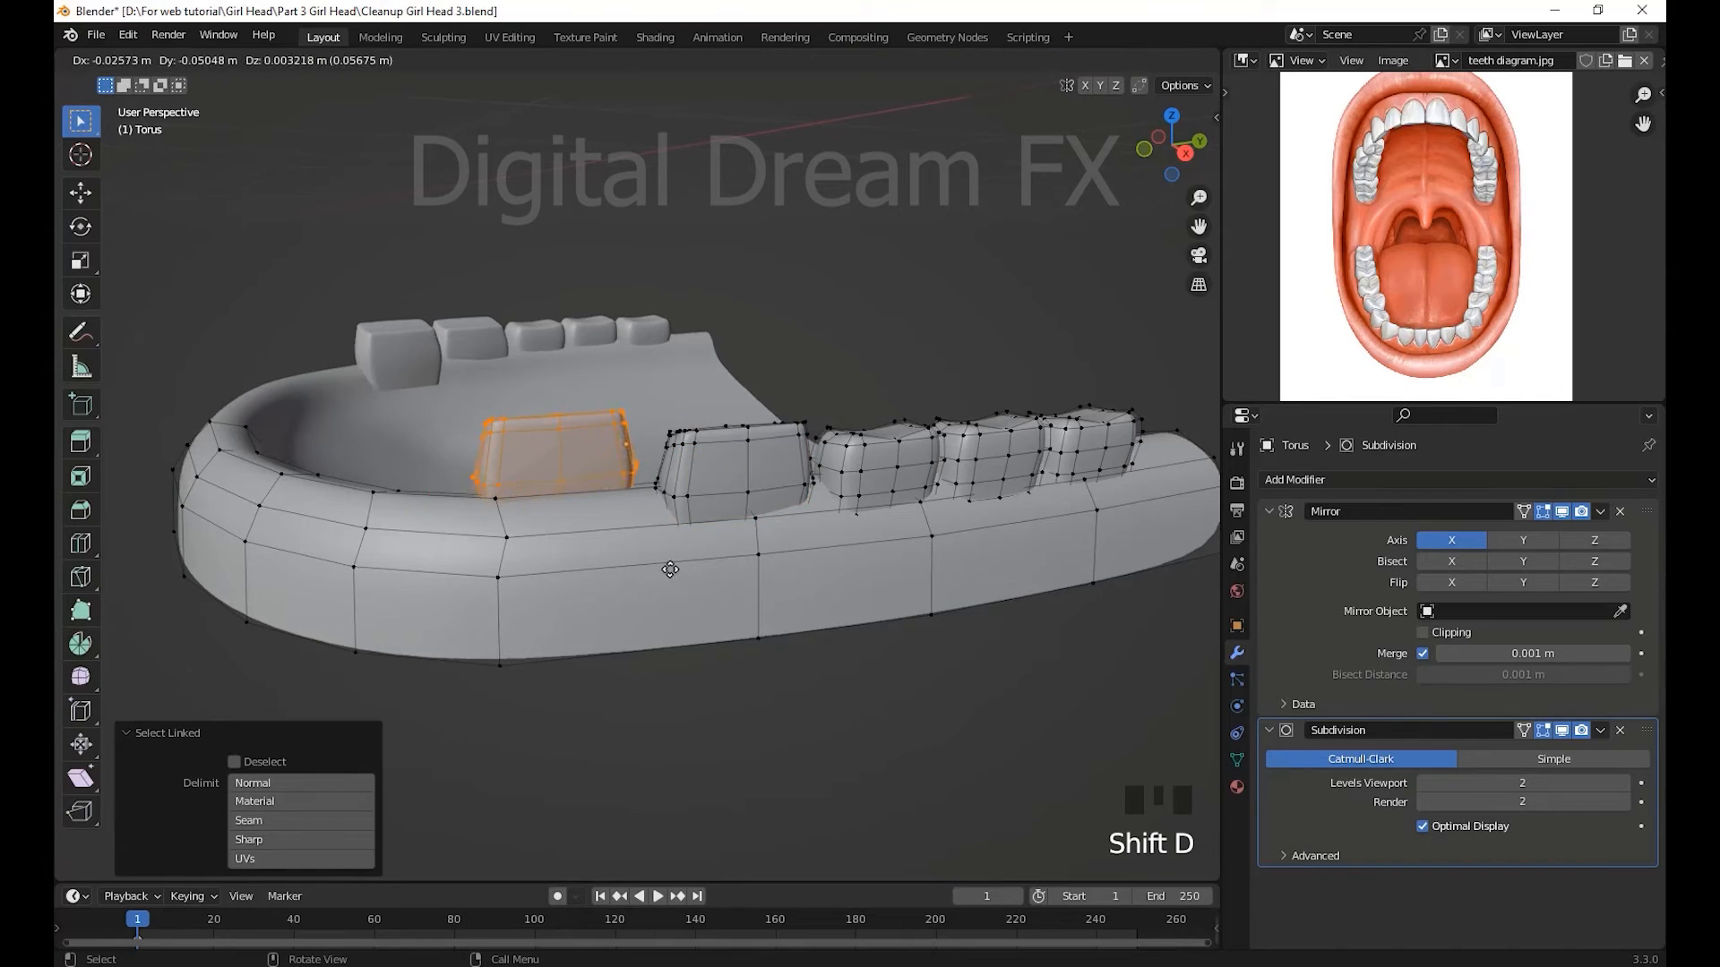
pyautogui.click(670, 570)
# - Scale the duplicated tooth to 0.738 along Y and rotate it about -12° to follow the gum's curve
pyautogui.moveTo(670, 570); pyautogui.dragTo(860, 555, button='middle')
pyautogui.press('KP_7')
pyautogui.click(947, 602)
pyautogui.keyDown('shift'); pyautogui.moveTo(860, 555); pyautogui.dragTo(945, 669, button='middle'); pyautogui.keyUp('shift')
pyautogui.press('y')
pyautogui.click(768, 571)
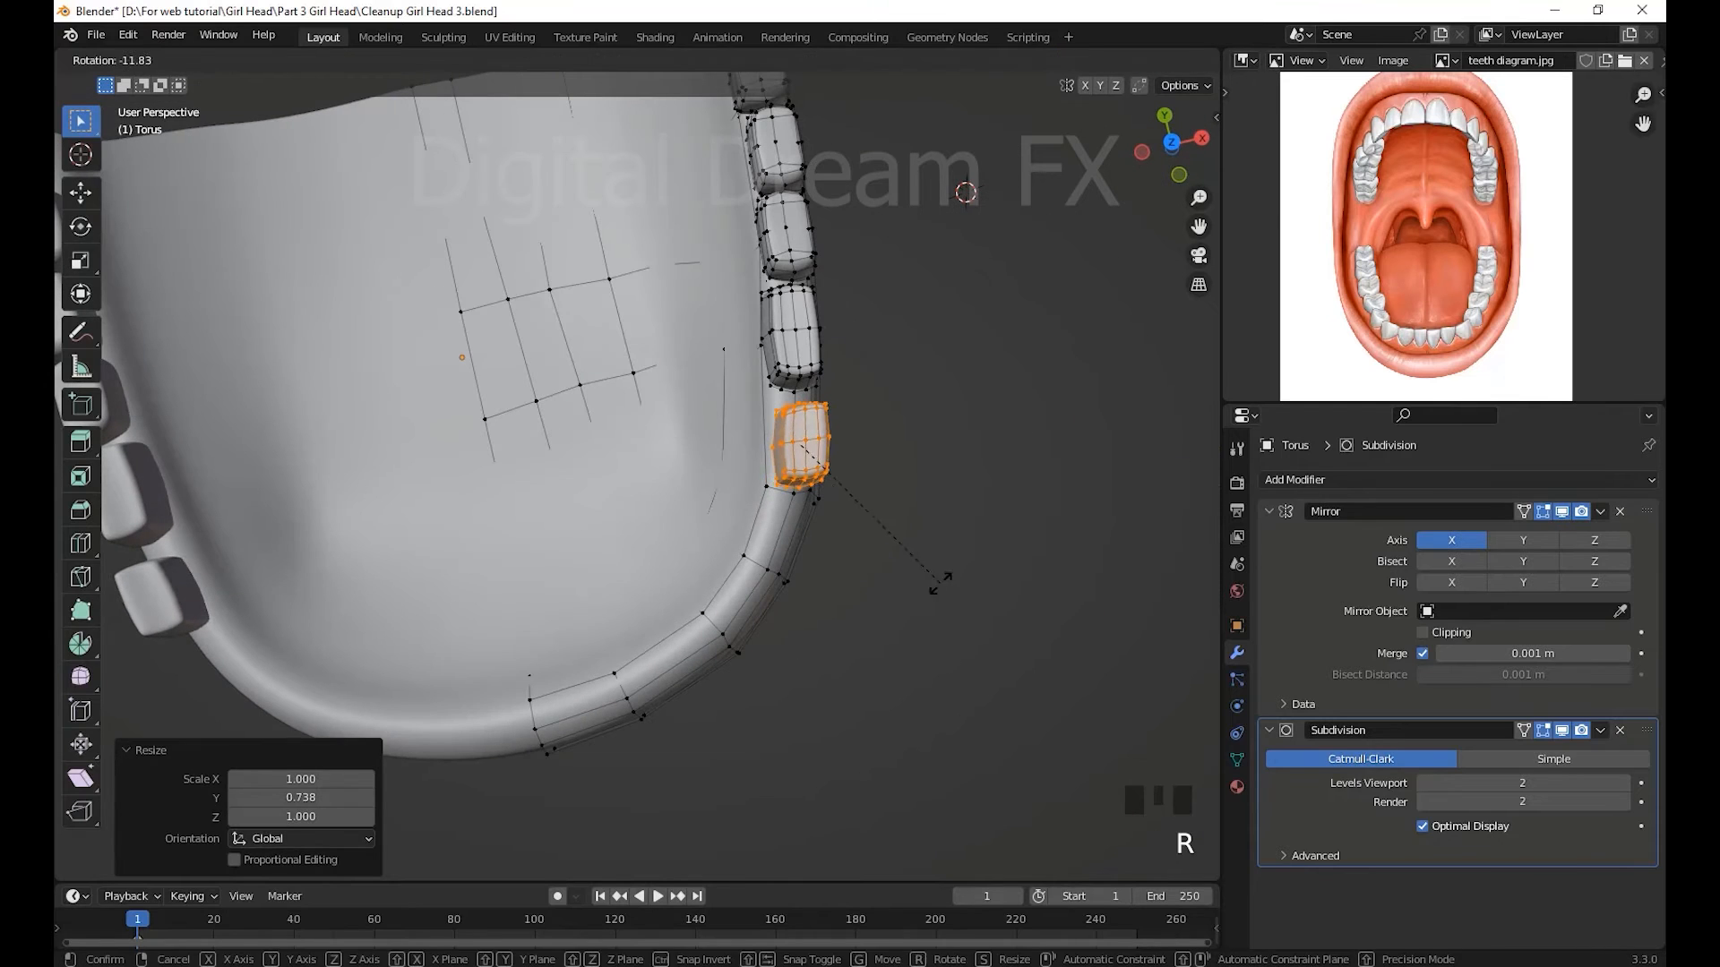
pyautogui.click(944, 552)
# - With X-ray on, lower the duplicated tooth's top vertices and move its middle edge loop about -0.0032 m in Z
pyautogui.keyDown('shift'); pyautogui.moveTo(944, 553); pyautogui.dragTo(760, 464, button='middle'); pyautogui.keyUp('shift')
pyautogui.moveTo(742, 422); pyautogui.dragTo(742, 424)
pyautogui.moveTo(743, 424); pyautogui.dragTo(752, 467, button='middle')
pyautogui.hotkey('alt', 'z')
pyautogui.moveTo(599, 341); pyautogui.dragTo(732, 418)
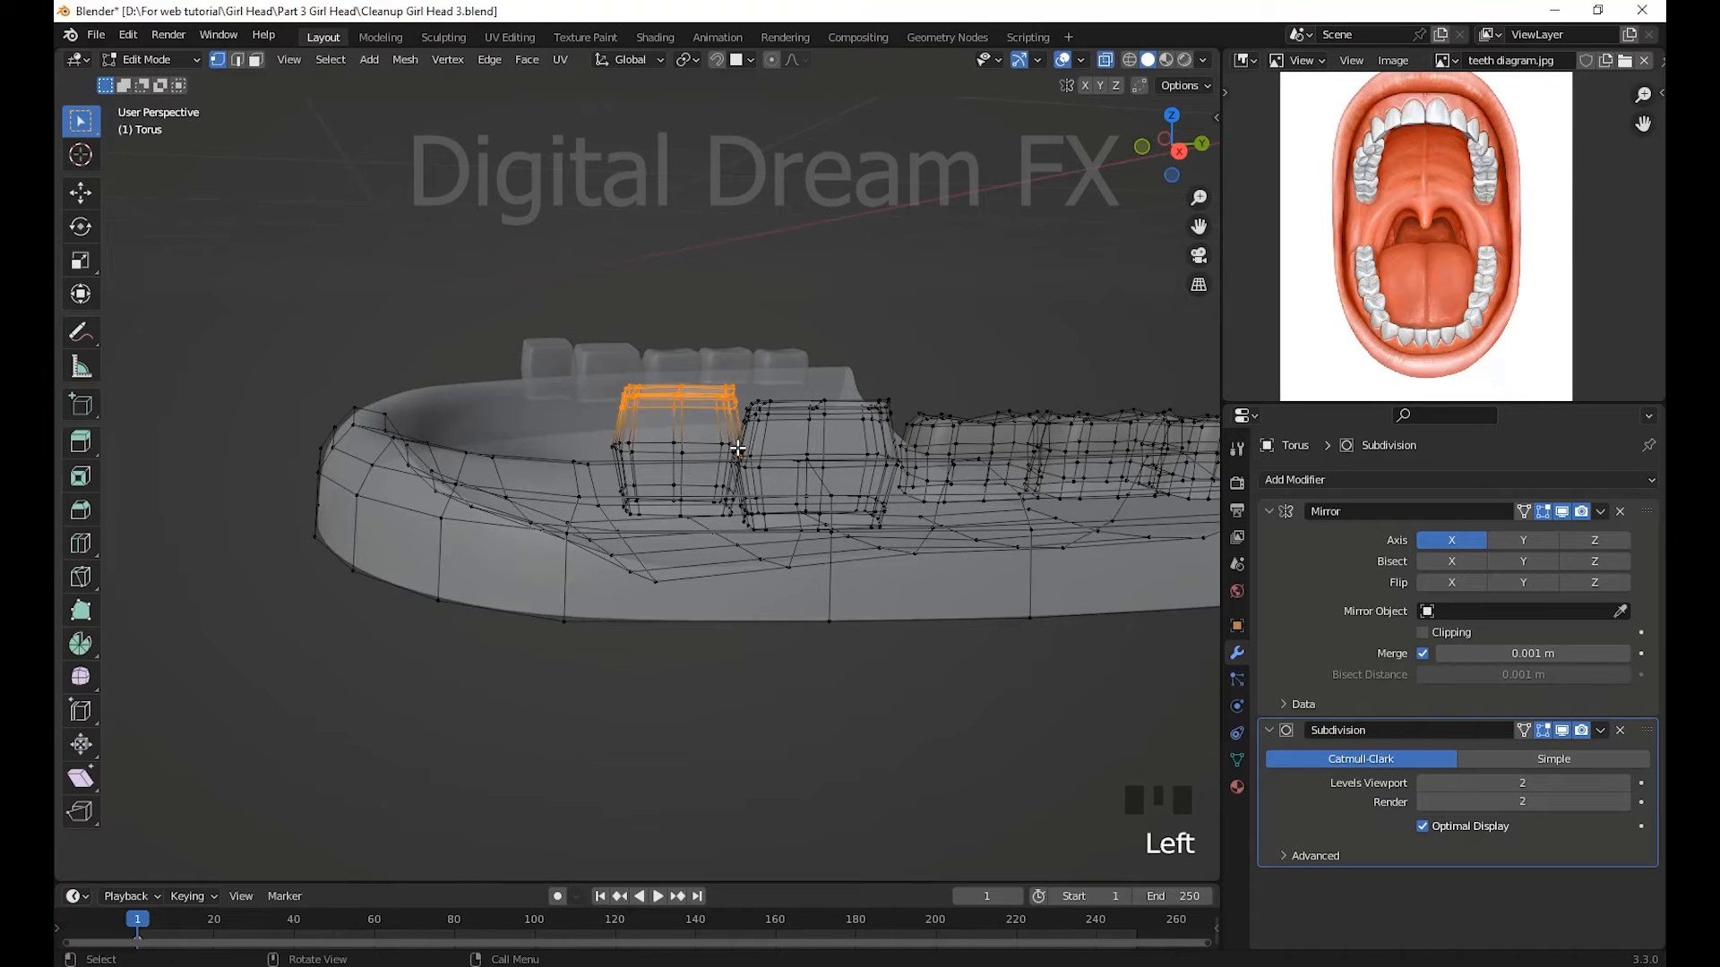
pyautogui.click(736, 456)
pyautogui.keyDown('alt'); pyautogui.click(736, 456); pyautogui.keyUp('alt')
pyautogui.press('g')
pyautogui.click(736, 456)
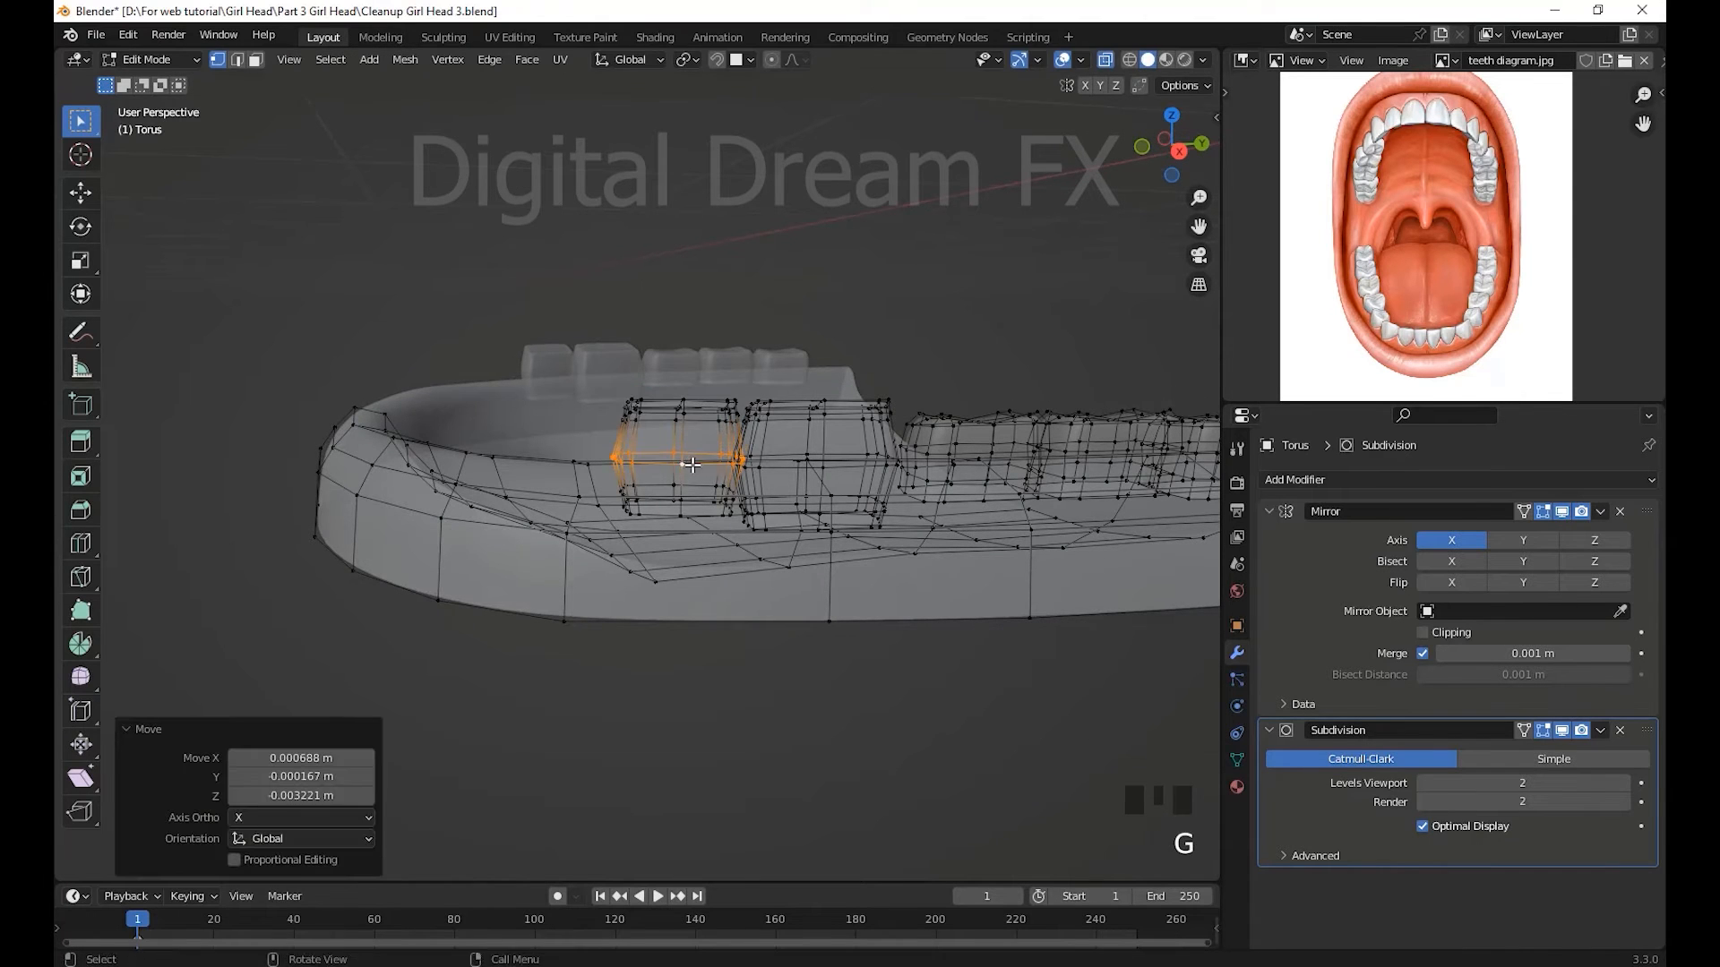
pyautogui.moveTo(736, 456); pyautogui.dragTo(919, 620, button='middle')
pyautogui.hotkey('alt', 'z')
# - Add a cube to the mesh for the front incisor and scale it to 0.044
pyautogui.scroll(-3, 833, 638)
pyautogui.moveTo(833, 638); pyautogui.dragTo(811, 672, button='middle')
pyautogui.keyDown('shift'); pyautogui.moveTo(833, 493); pyautogui.dragTo(849, 418, button='middle'); pyautogui.keyUp('shift')
pyautogui.scroll(-2, 848, 418)
pyautogui.moveTo(838, 573)
pyautogui.keyDown('shift'); pyautogui.mouseDown(button='middle')
pyautogui.moveTo(825, 522)
pyautogui.moveTo(745, 535)
pyautogui.moveTo(832, 549)
pyautogui.mouseUp(button='middle'); pyautogui.keyUp('shift')
pyautogui.scroll(-2, 825, 523)
pyautogui.hotkey('shift', 'a')
pyautogui.click(840, 520)
pyautogui.scroll(-4, 840, 520)
pyautogui.press('s')
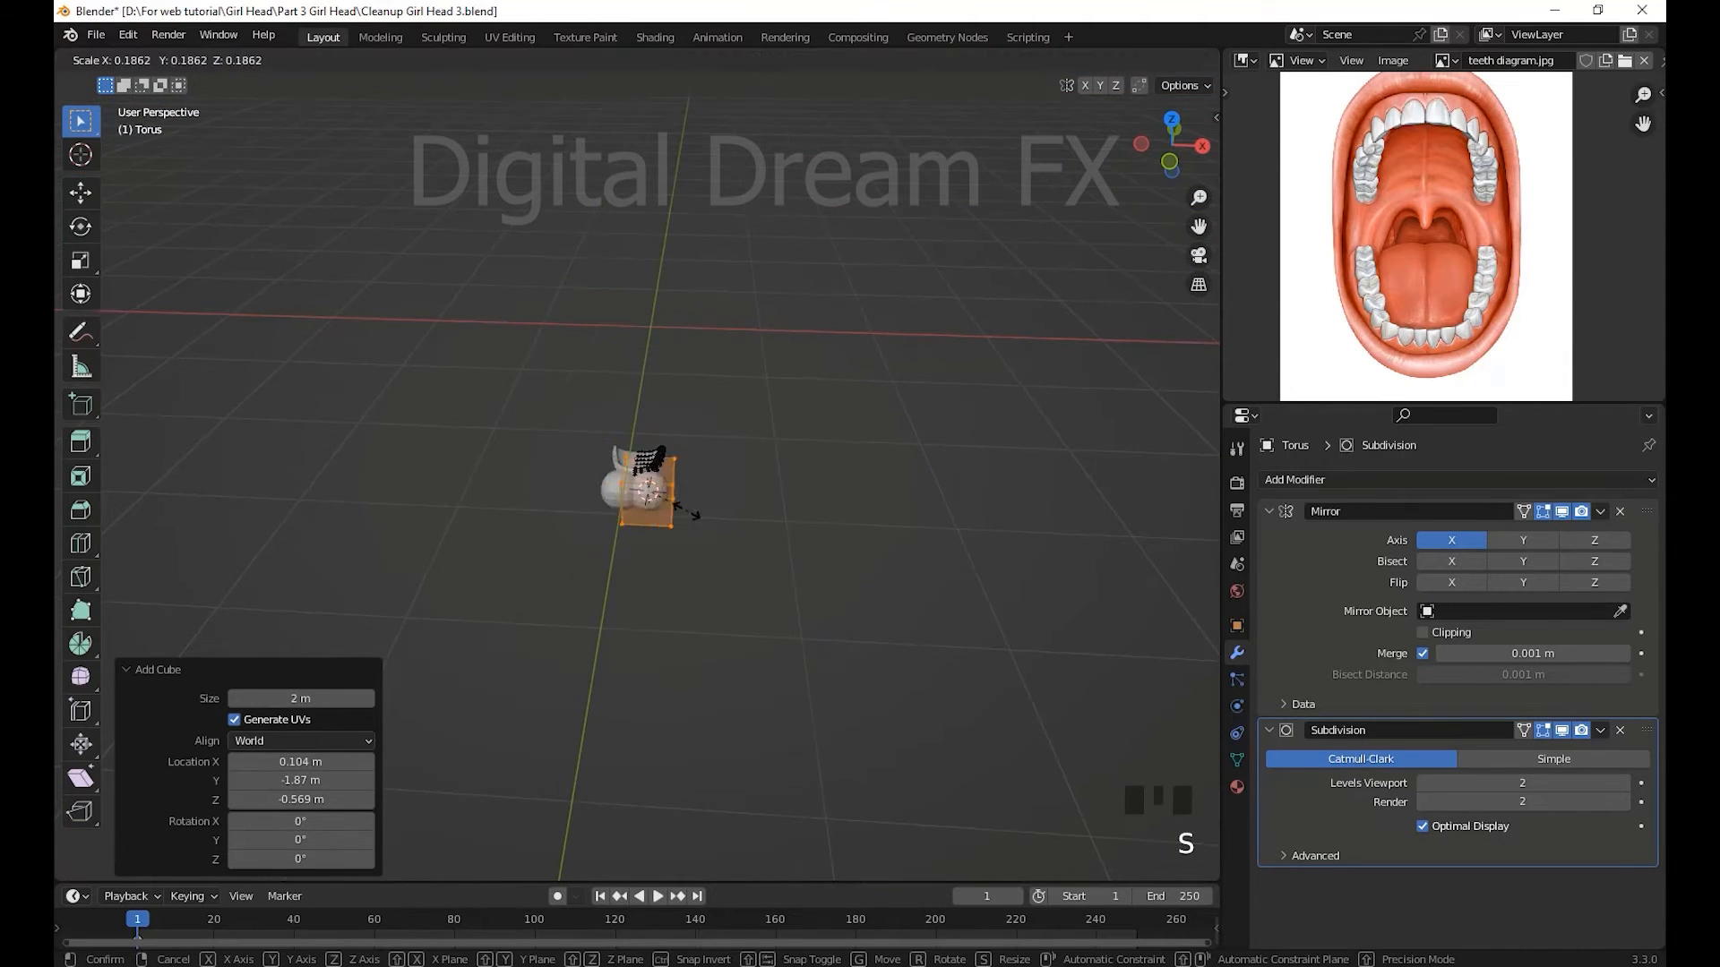
pyautogui.click(653, 502)
# - In right view, move the cube about 0.056 m in Y and 0.21 m in Z to above the gum's front
pyautogui.press('KP_3')
pyautogui.scroll(8, 667, 526)
pyautogui.keyDown('shift'); pyautogui.moveTo(671, 526); pyautogui.dragTo(722, 549, button='middle'); pyautogui.keyUp('shift')
pyautogui.press('g')
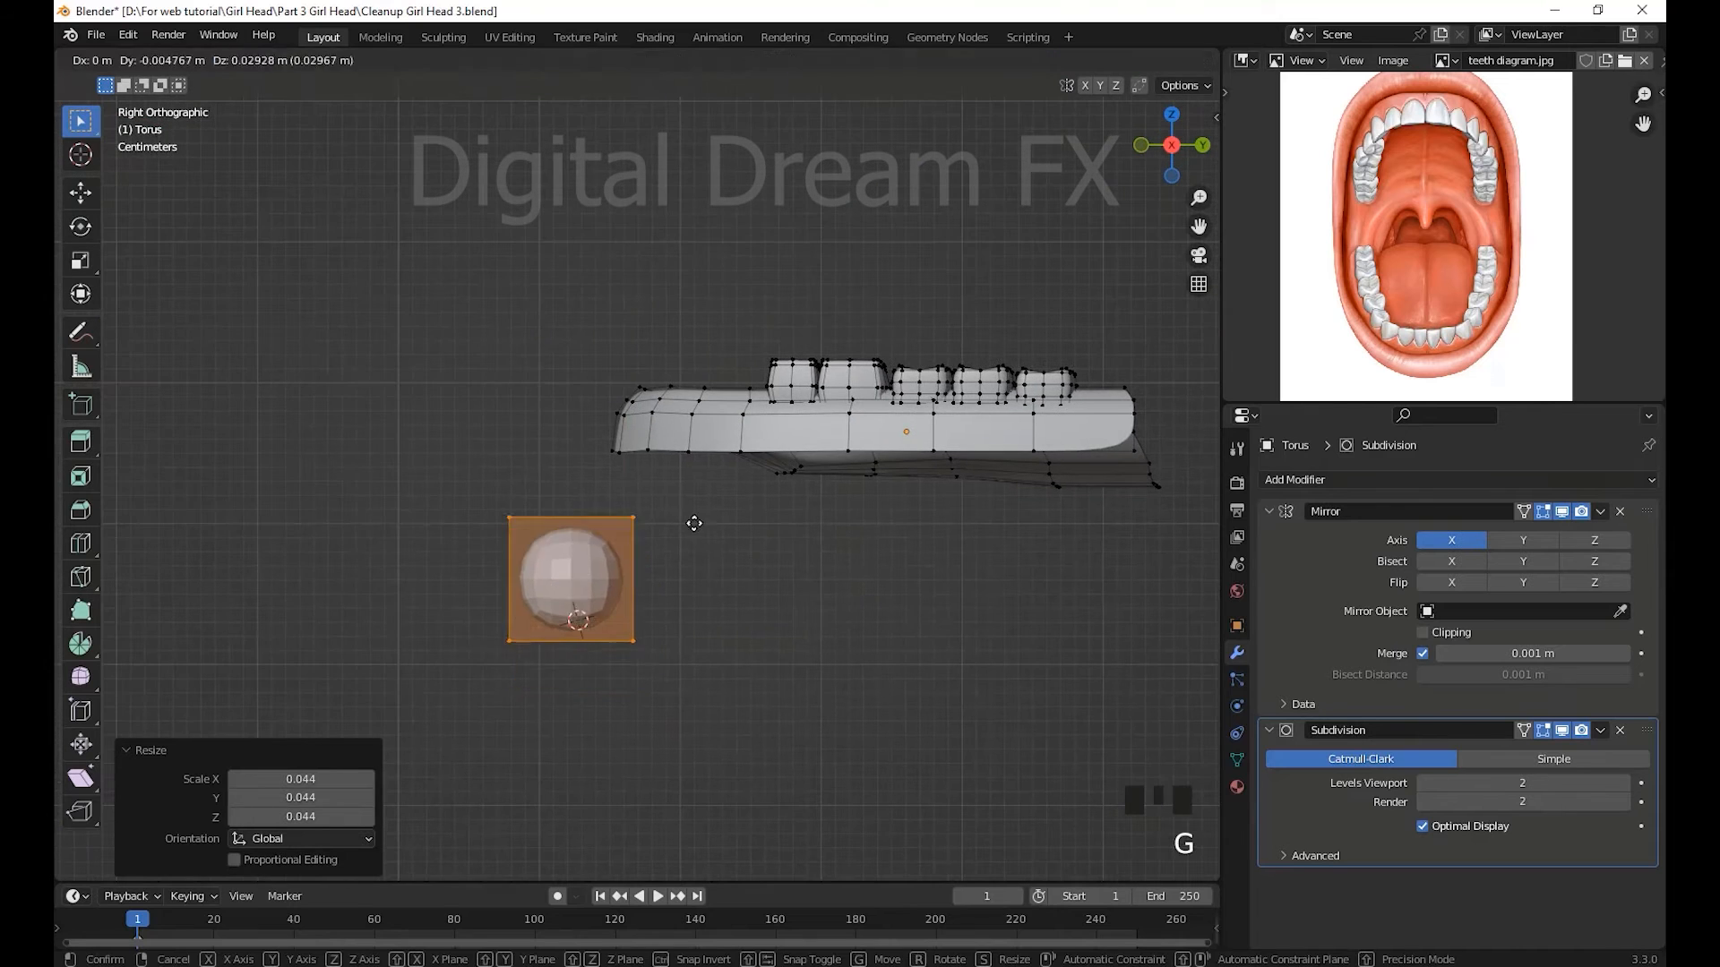
pyautogui.click(784, 304)
pyautogui.scroll(5, 784, 305)
pyautogui.keyDown('shift'); pyautogui.moveTo(784, 304); pyautogui.dragTo(747, 524, button='middle'); pyautogui.keyUp('shift')
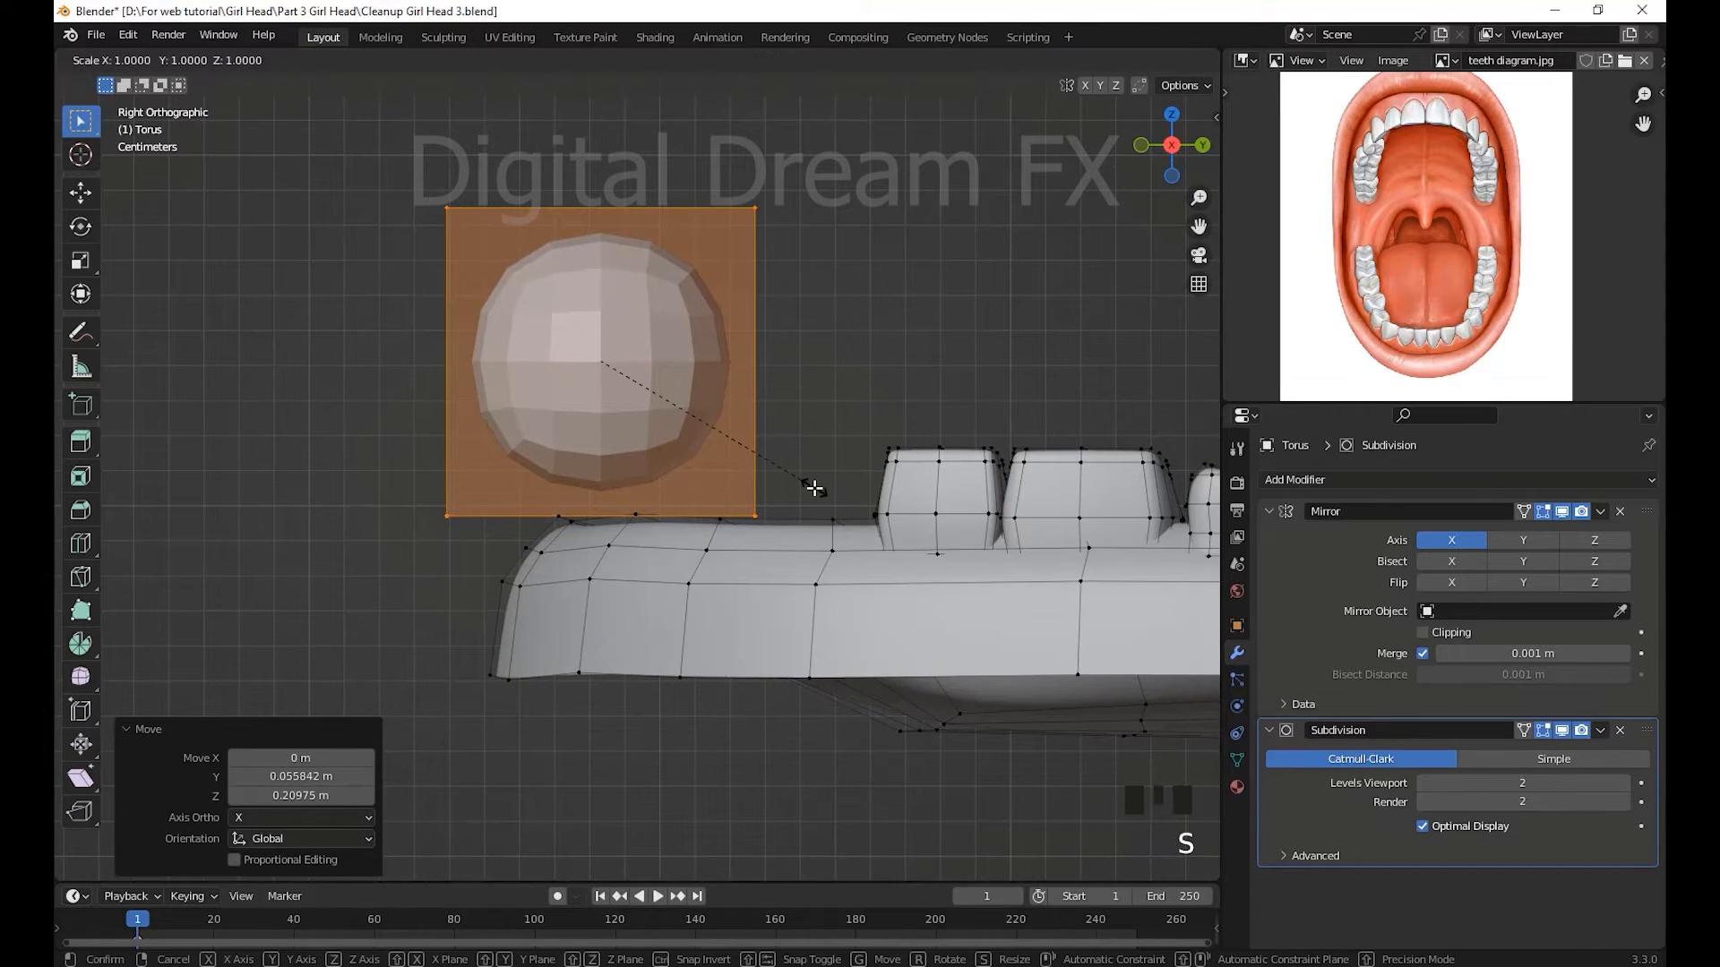
# - Flatten the cube along Y and lower it about 0.025 m onto the gum
pyautogui.press('y')
pyautogui.click(690, 414)
pyautogui.press('s')
pyautogui.click(680, 538)
# - In top view, move the cube about -0.083 m in X beside the mirror line and rotate it -7.05° about Z
pyautogui.moveTo(680, 538); pyautogui.dragTo(960, 649, button='middle')
pyautogui.press('KP_7')
pyautogui.scroll(3, 883, 645)
pyautogui.press('g')
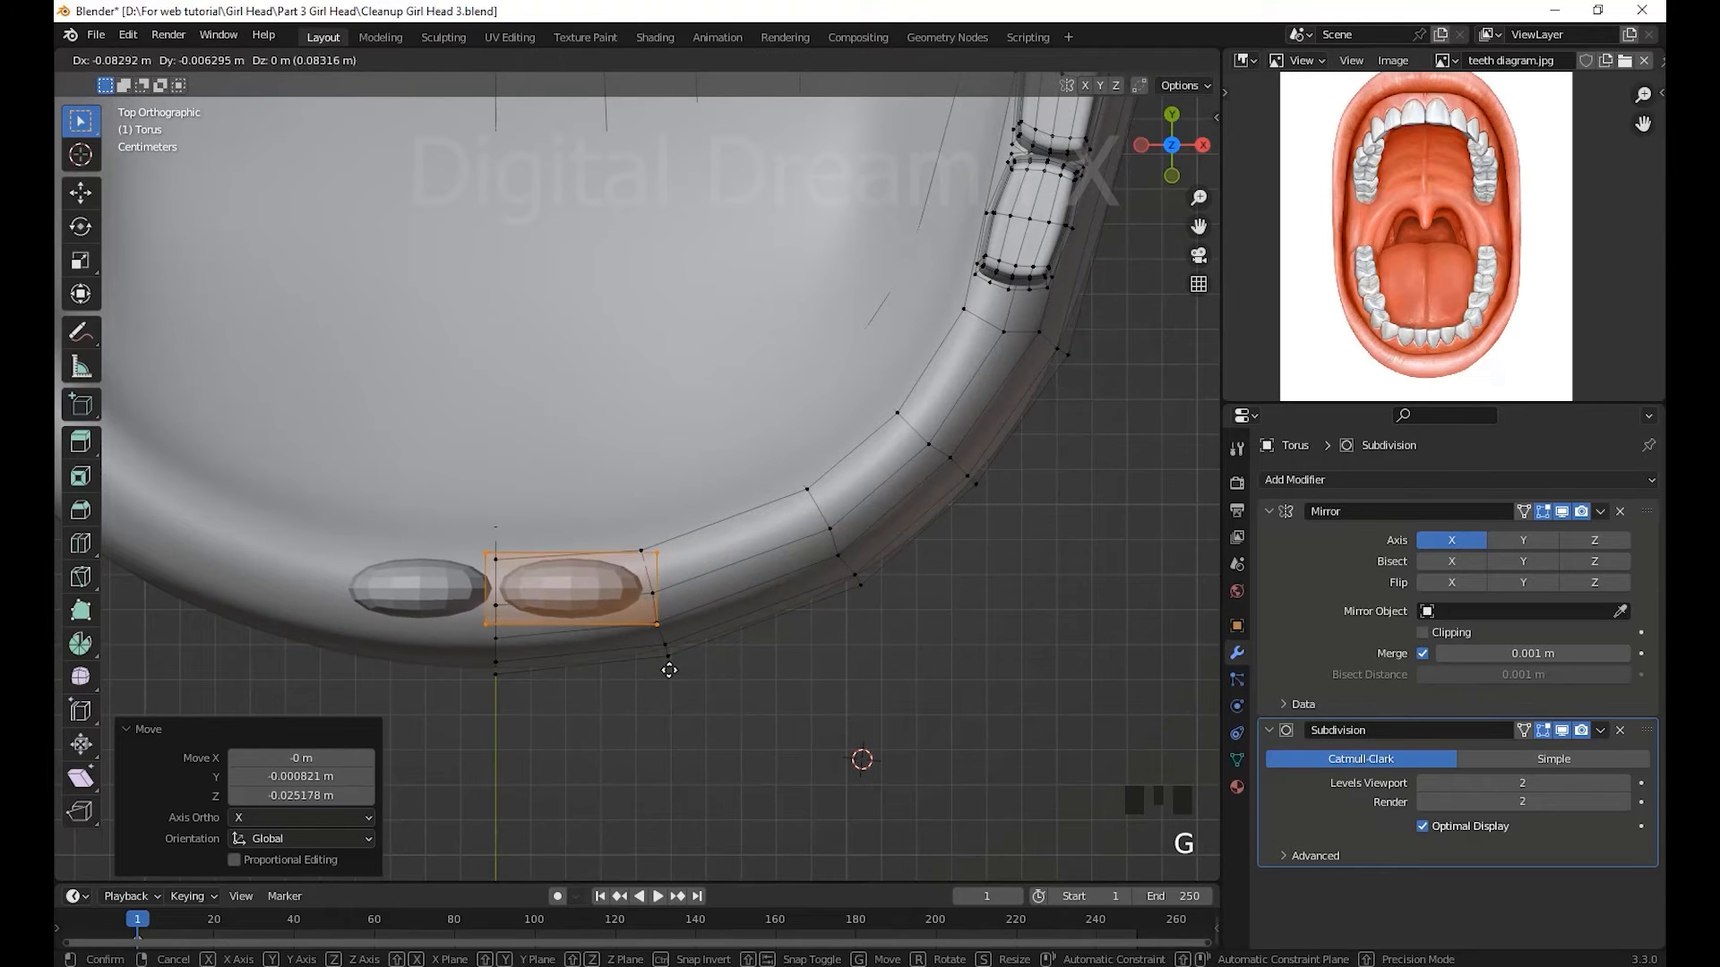
pyautogui.click(772, 707)
pyautogui.moveTo(772, 708); pyautogui.dragTo(761, 515, button='middle')
pyautogui.scroll(3, 762, 515)
pyautogui.moveTo(762, 514)
pyautogui.keyDown('shift'); pyautogui.mouseDown(button='middle')
pyautogui.moveTo(730, 546)
pyautogui.moveTo(745, 515)
pyautogui.mouseUp(button='middle'); pyautogui.keyUp('shift')
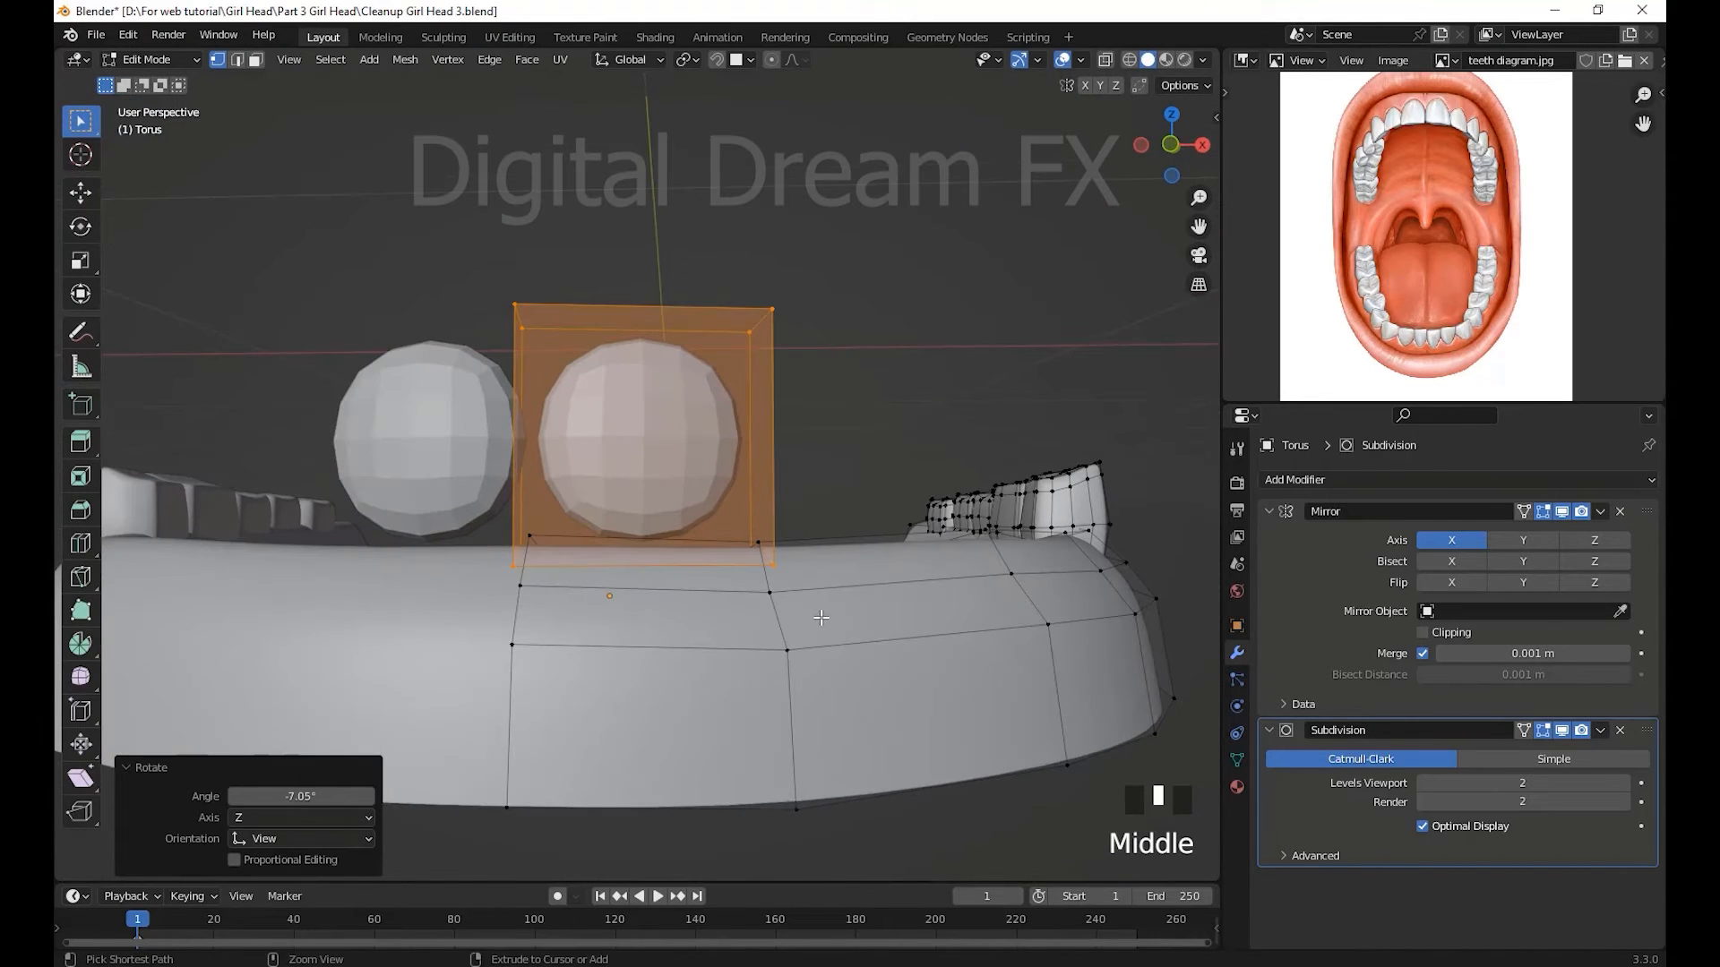
# - Add a horizontal loop cut to the incisor cube and slide it down toward the gum
pyautogui.hotkey('ctrl', 'r')
pyautogui.click(747, 512)
pyautogui.click(745, 610)
pyautogui.keyDown('shift'); pyautogui.moveTo(745, 610); pyautogui.dragTo(661, 707, button='middle'); pyautogui.keyUp('shift')
# - Select the whole incisor and move it about 0.0045 m in X and -0.0039 m in Z
pyautogui.click(577, 334)
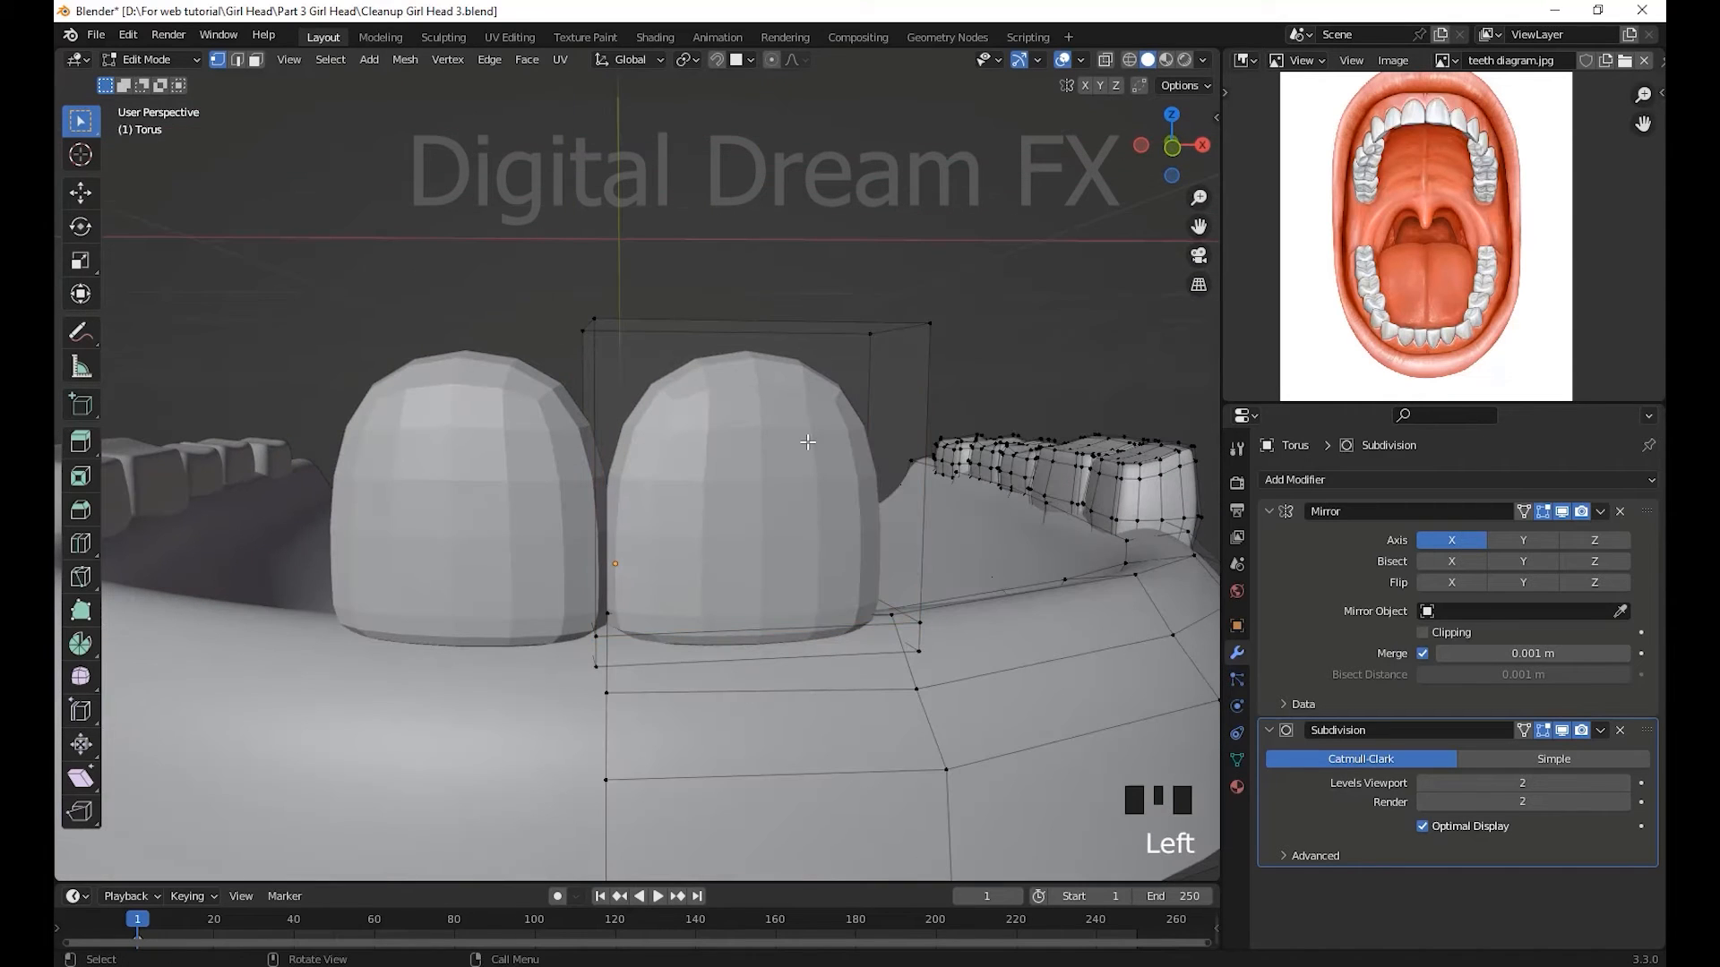
pyautogui.press('l')
pyautogui.moveTo(869, 537); pyautogui.dragTo(862, 566, button='middle')
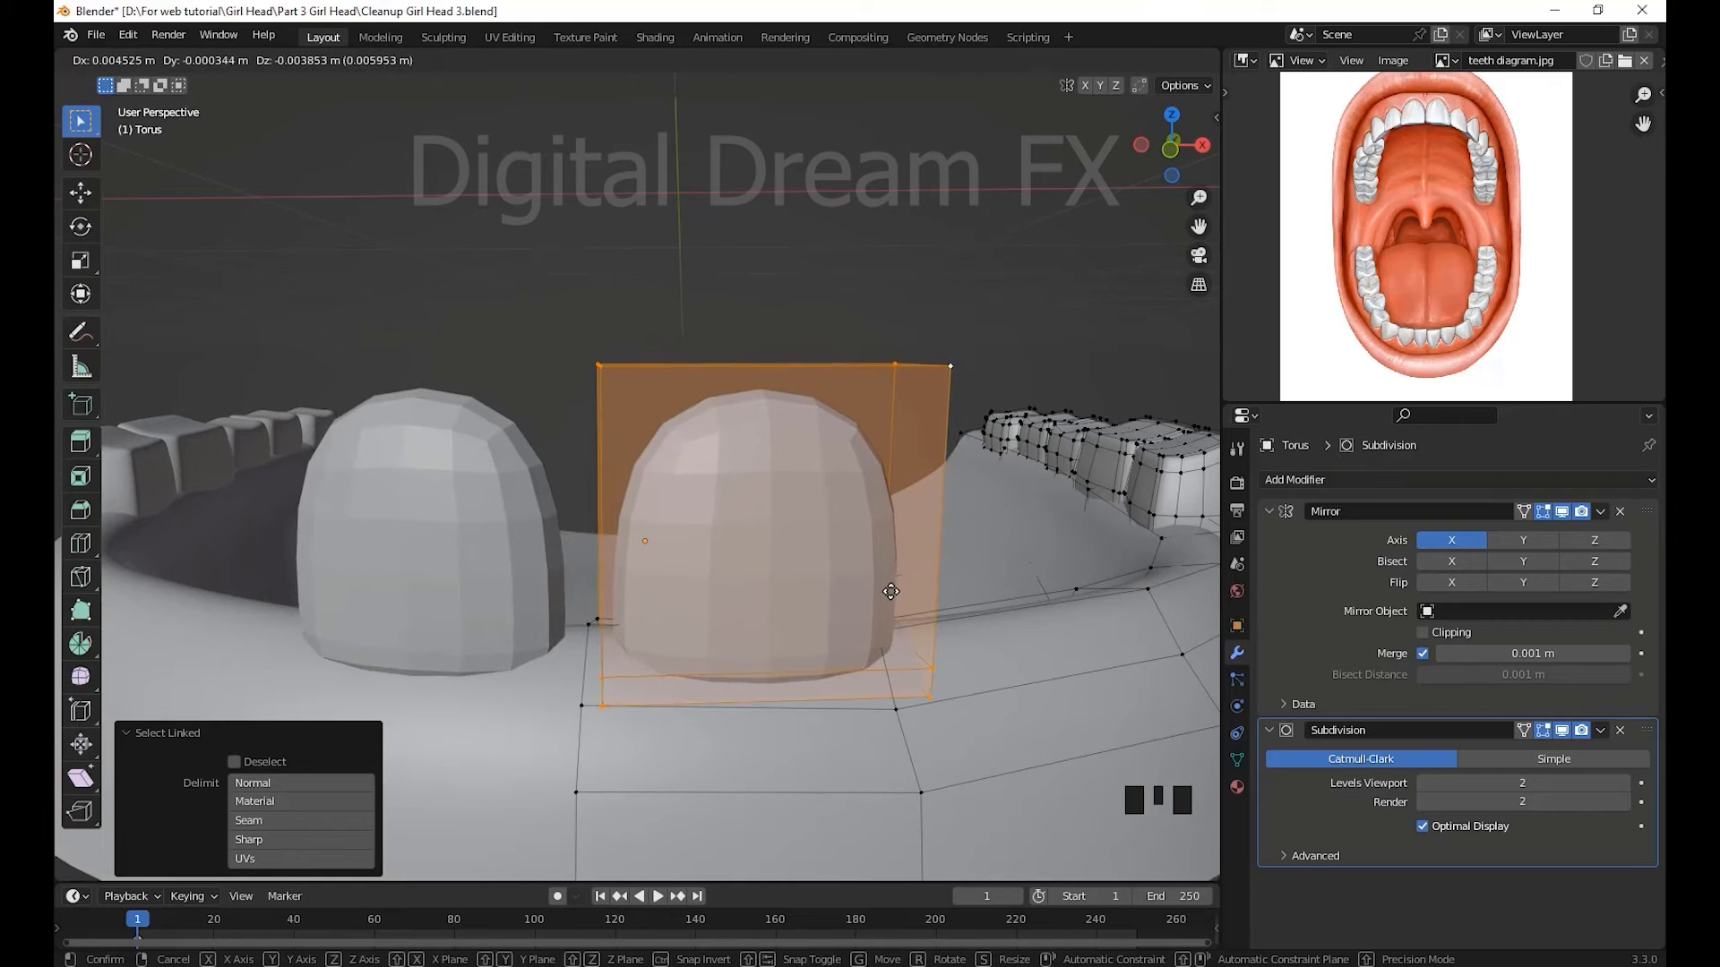
pyautogui.click(889, 590)
# - Select vertices of the incisor's cage and move them to begin shaping its crown
pyautogui.scroll(-3, 806, 578)
pyautogui.moveTo(735, 551); pyautogui.dragTo(667, 515, button='middle')
pyautogui.moveTo(588, 430); pyautogui.dragTo(632, 467)
pyautogui.moveTo(672, 564); pyautogui.dragTo(647, 679, button='middle')
pyautogui.keyDown('shift'); pyautogui.moveTo(646, 678); pyautogui.dragTo(660, 656, button='middle'); pyautogui.keyUp('shift')
pyautogui.moveTo(774, 450); pyautogui.dragTo(622, 500, button='middle')
pyautogui.click(750, 590)
pyautogui.press('g')
pyautogui.click(586, 376)
# - Select another group of incisor vertices and move them to refine the tooth's profile
pyautogui.moveTo(587, 376); pyautogui.dragTo(645, 564, button='middle')
pyautogui.click(598, 504)
pyautogui.moveTo(599, 504); pyautogui.dragTo(630, 414, button='middle')
pyautogui.click(703, 484)
pyautogui.click(718, 538)
pyautogui.moveTo(632, 413); pyautogui.dragTo(546, 363)
pyautogui.press('g')
pyautogui.click(730, 445)
# - Select an edge loop around the incisor and move it to adjust the tooth's contour
pyautogui.scroll(1, 712, 472)
pyautogui.moveTo(729, 445); pyautogui.dragTo(804, 488, button='middle')
pyautogui.keyDown('alt'); pyautogui.click(661, 466); pyautogui.keyUp('alt')
pyautogui.press('g')
pyautogui.click(691, 534)
# - Scale the incisor's top vertices to 0.736 along X to narrow its biting edge
pyautogui.moveTo(809, 486); pyautogui.dragTo(704, 357)
pyautogui.moveTo(704, 357); pyautogui.dragTo(690, 548, button='middle')
pyautogui.click(816, 503)
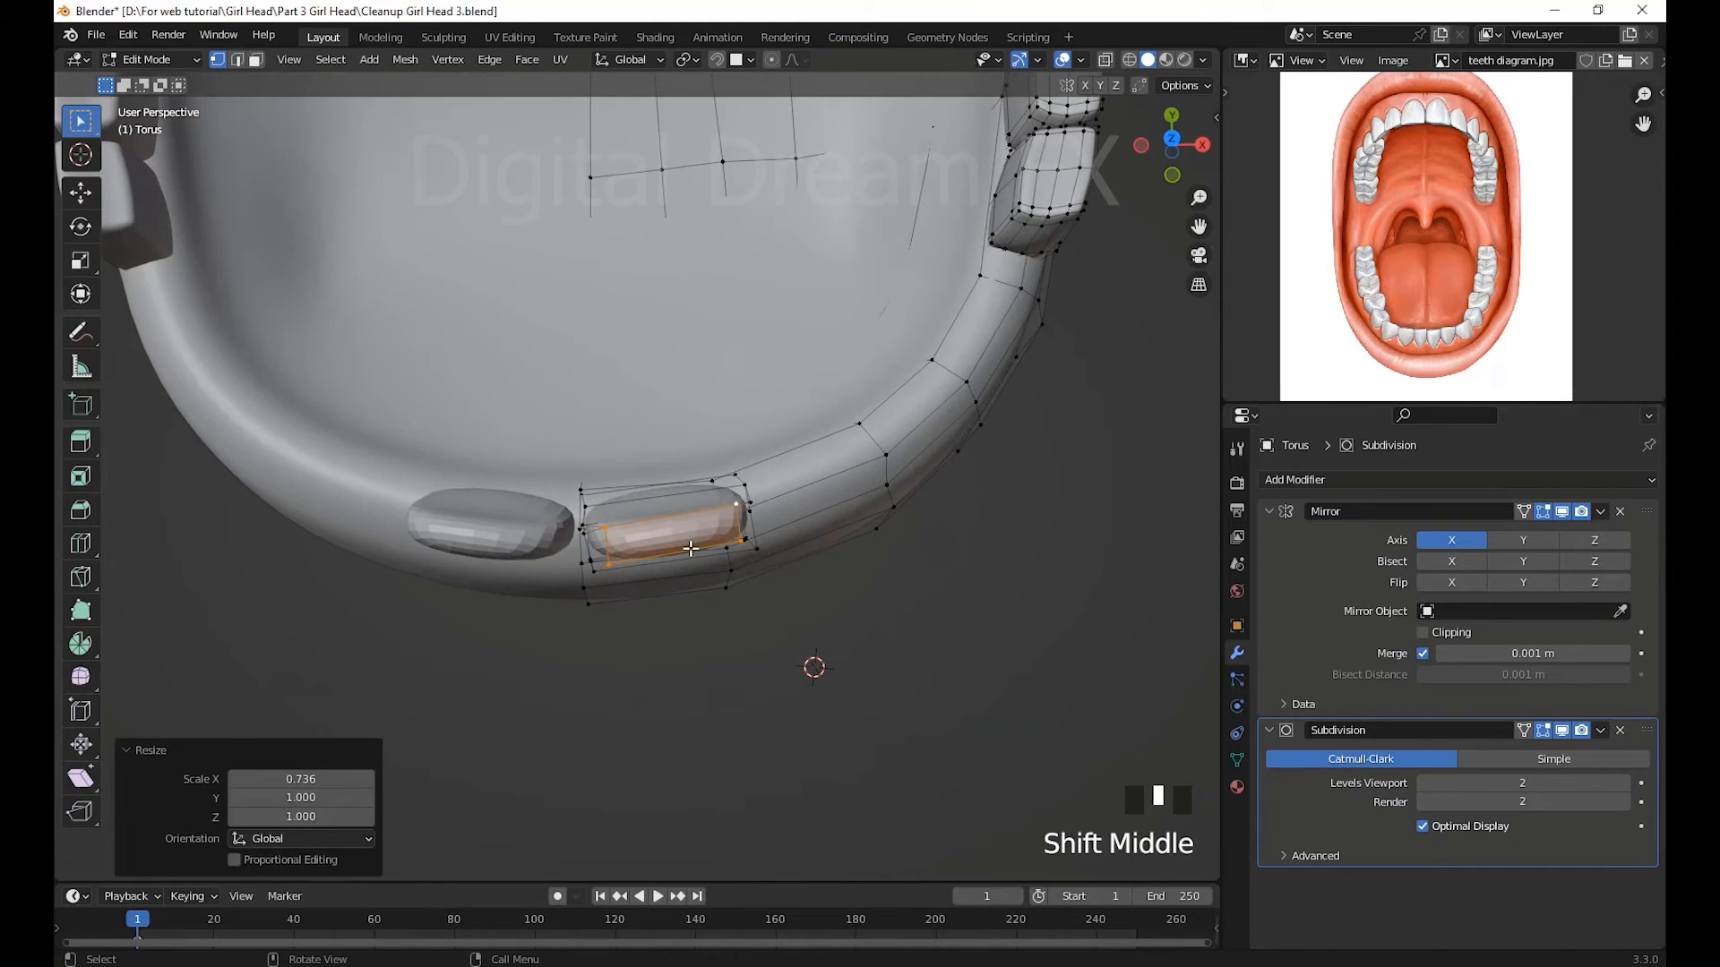
# - Select the whole incisor and move it about -0.0056 m in Y and -0.0013 m in Z on the gum
pyautogui.click(733, 505)
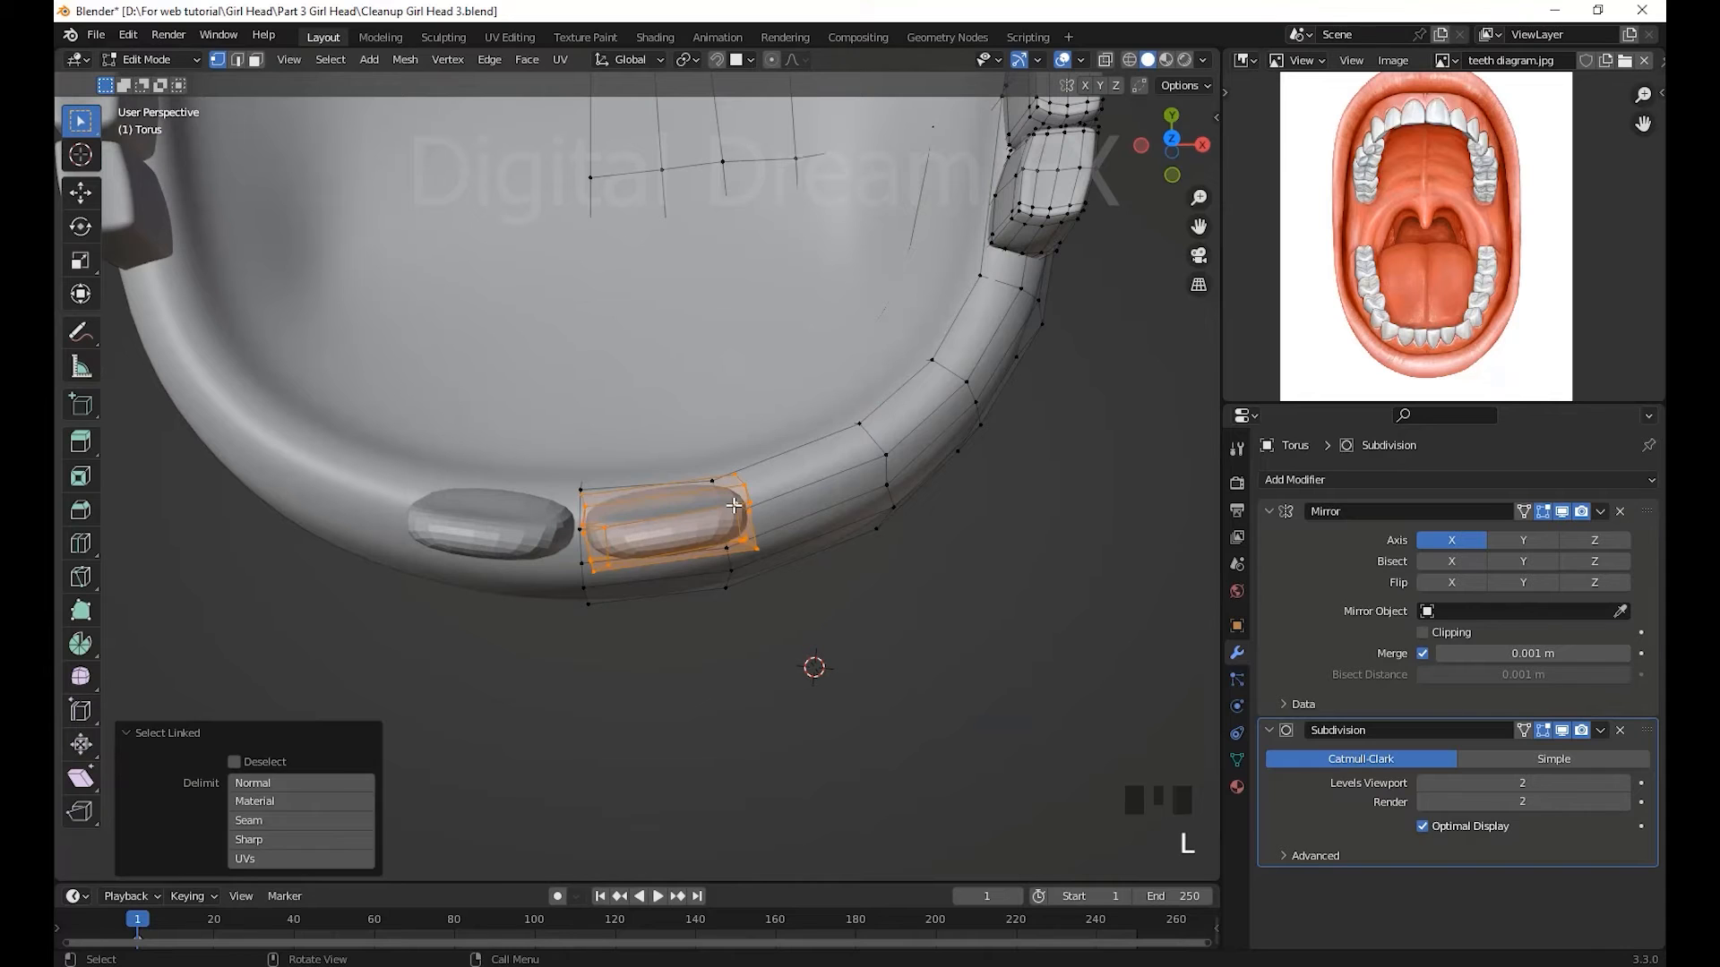
pyautogui.click(732, 525)
pyautogui.moveTo(729, 528); pyautogui.dragTo(686, 609, button='middle')
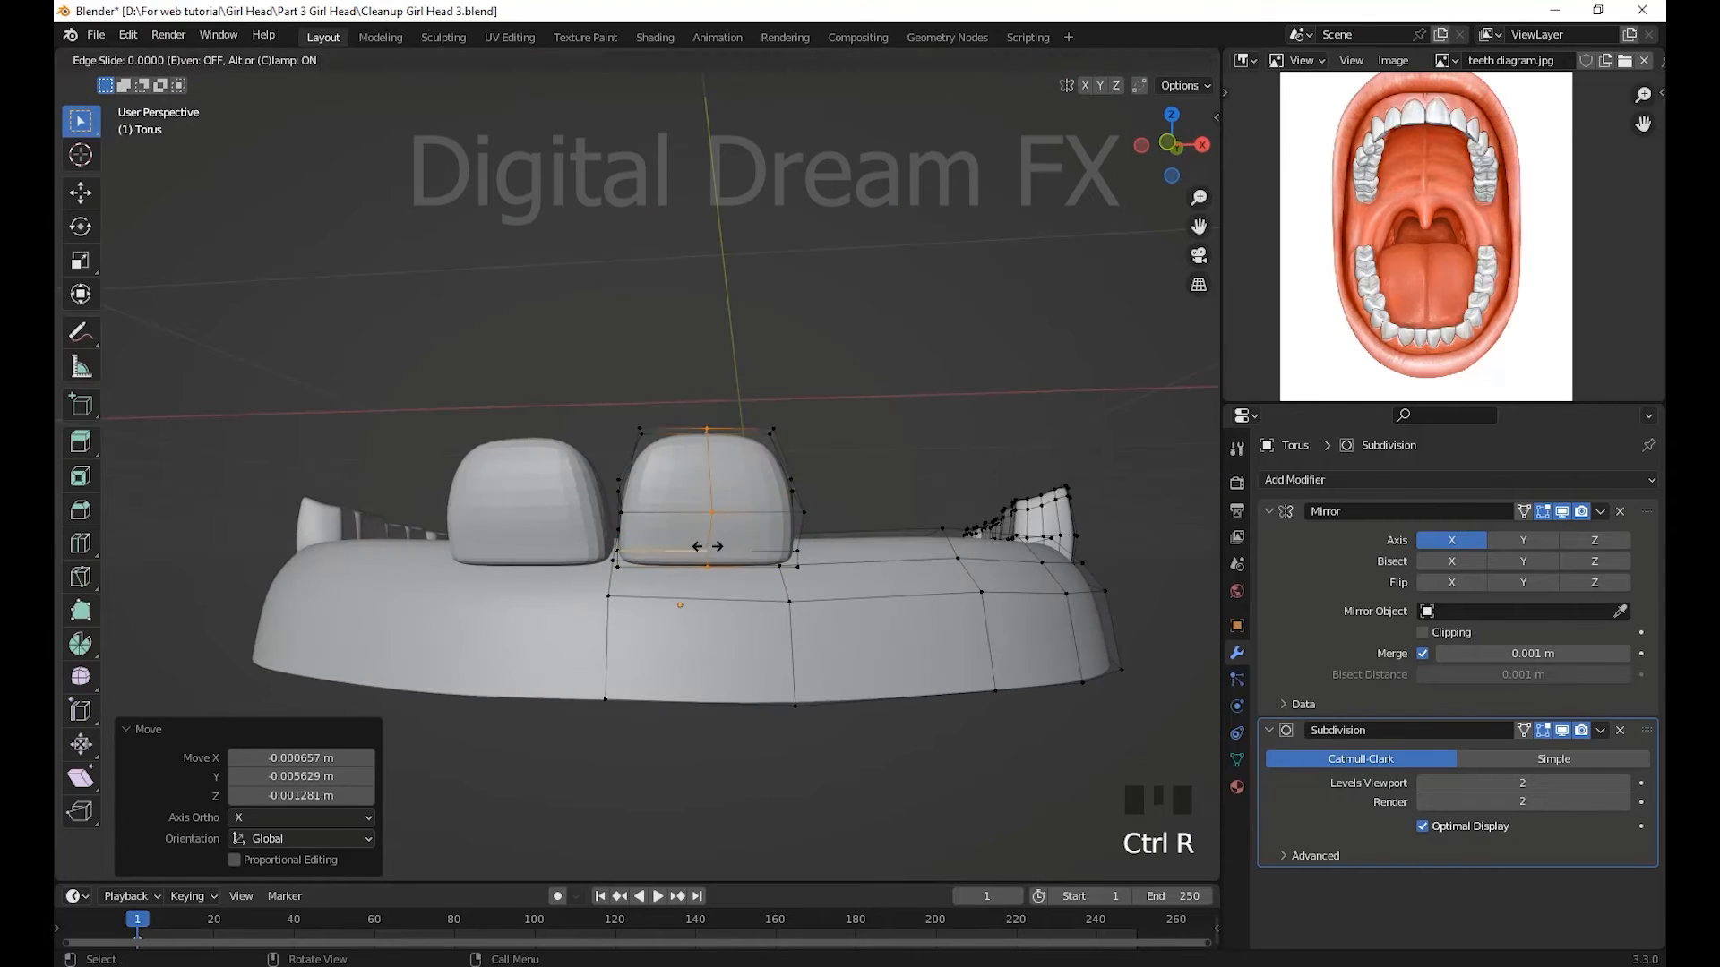
# - Add a centred vertical loop cut to the incisor and move it about -0.0049 m in Y to round the front
pyautogui.rightClick(707, 545)
pyautogui.moveTo(707, 546); pyautogui.dragTo(913, 528, button='middle')
pyautogui.click(788, 571)
pyautogui.scroll(4, 833, 529)
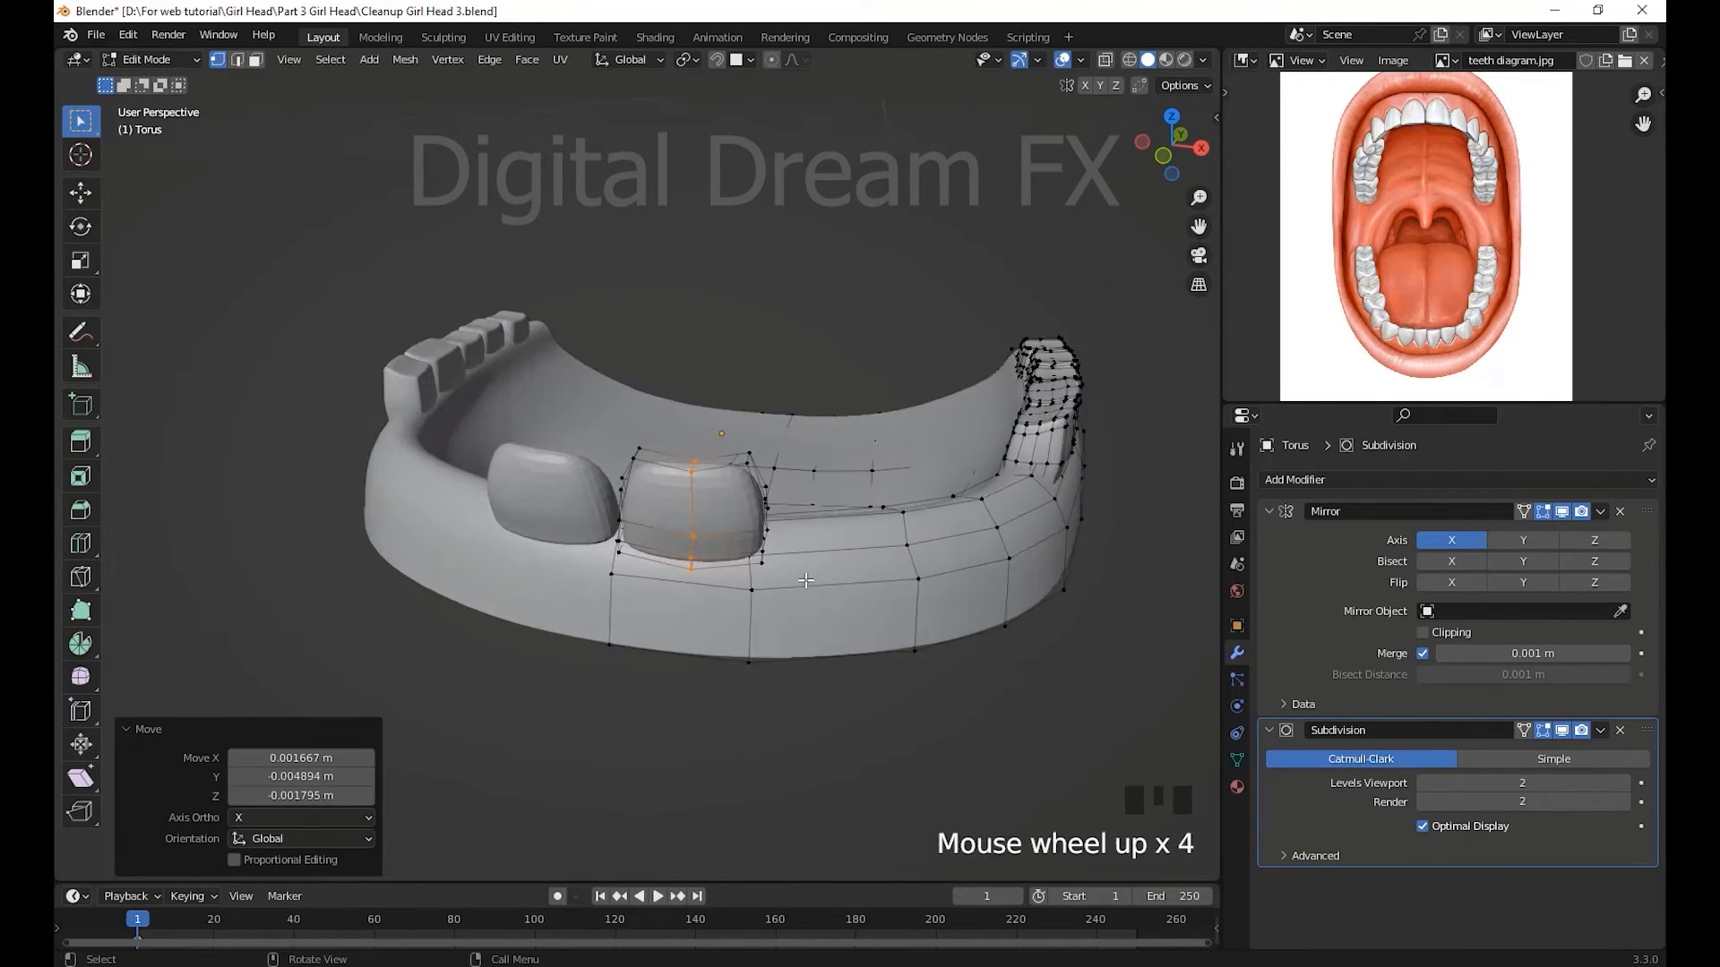
# - With X-ray on, box-select the incisor's vertices through the mesh and return to solid display
pyautogui.click(809, 454)
pyautogui.moveTo(771, 511); pyautogui.dragTo(510, 466, button='middle')
pyautogui.hotkey('alt', 'z')
pyautogui.moveTo(645, 480); pyautogui.dragTo(439, 367)
pyautogui.moveTo(475, 420); pyautogui.dragTo(797, 659, button='middle')
pyautogui.hotkey('alt', 'z')
pyautogui.moveTo(820, 659); pyautogui.dragTo(810, 656, button='middle')
# - Try to reshape the incisor by moving part of its cage
pyautogui.moveTo(770, 544); pyautogui.dragTo(835, 614, button='middle')
pyautogui.click(783, 576)
pyautogui.click(714, 458)
pyautogui.press('g')
pyautogui.click(716, 446)
pyautogui.hotkey('ctrl', 'z')
pyautogui.hotkey('ctrl', 'z')
# - Move a vertex on the inner side of the incisor near its base to fit the gum
pyautogui.click(751, 468)
pyautogui.keyDown('shift'); pyautogui.moveTo(835, 614); pyautogui.dragTo(470, 665, button='middle'); pyautogui.keyUp('shift')
pyautogui.click(869, 654)
pyautogui.click(512, 676)
pyautogui.press('g')
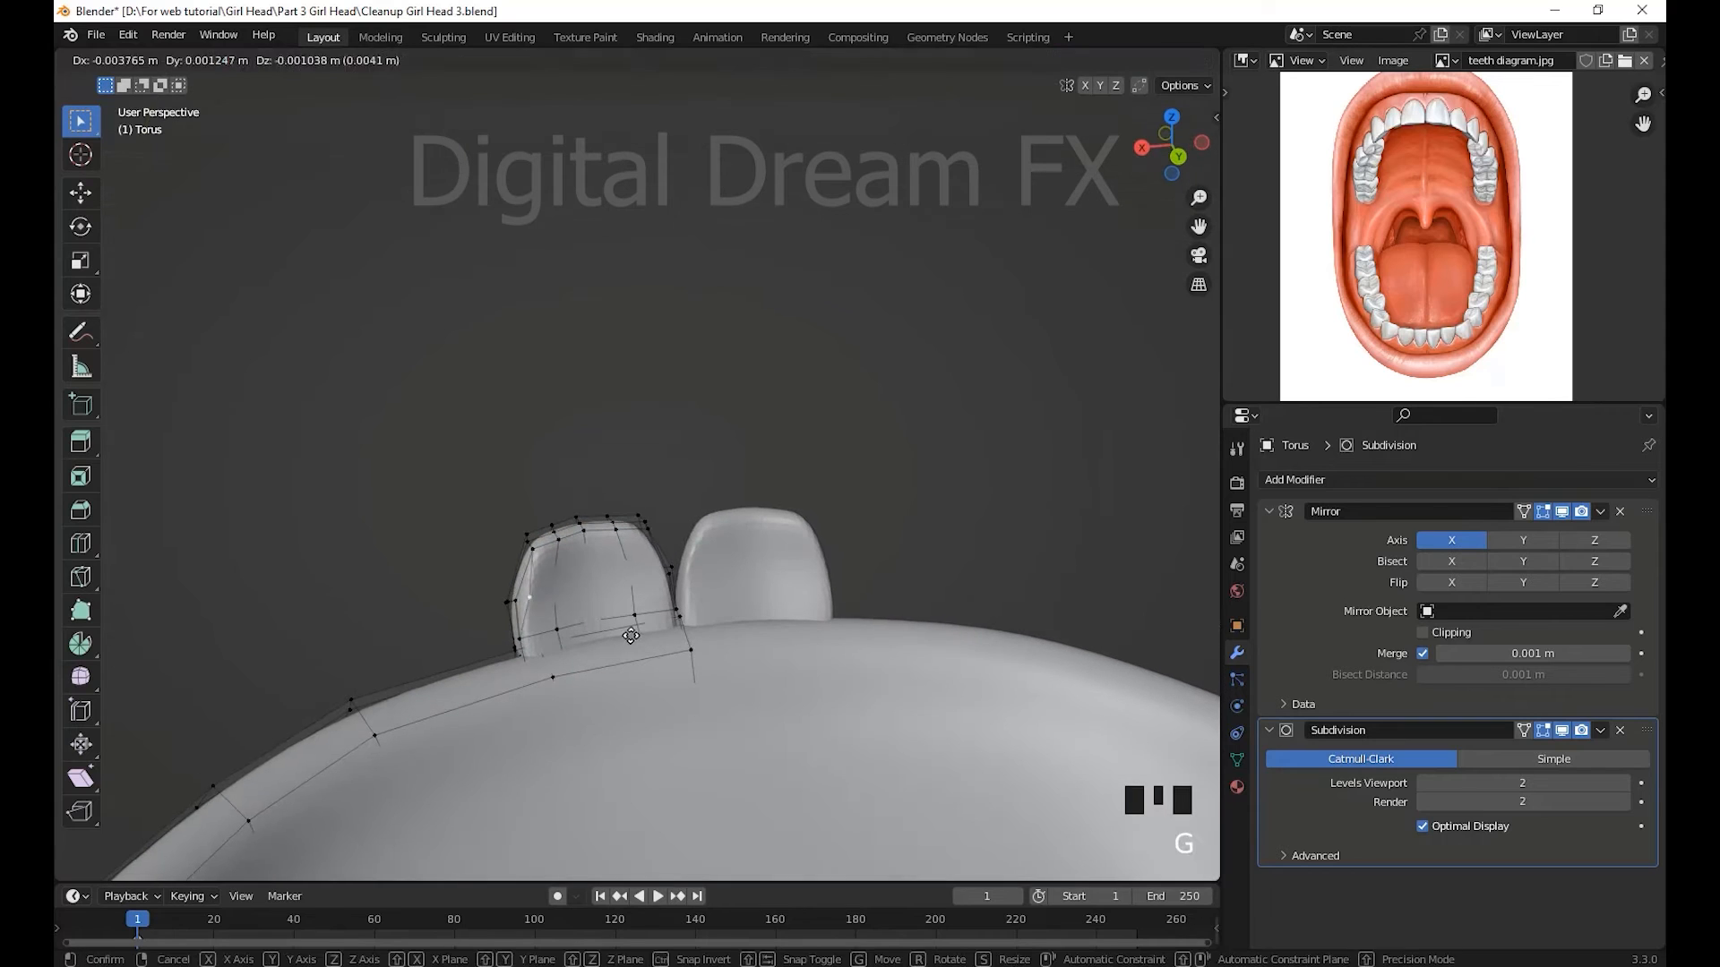
pyautogui.click(629, 634)
pyautogui.press('g')
pyautogui.click(636, 632)
# - Adjust the inner base vertex beside the mirror line to bring the incisor's lower corner onto the gum
pyautogui.moveTo(636, 632); pyautogui.dragTo(593, 660, button='middle')
pyautogui.press('g')
pyautogui.click(678, 620)
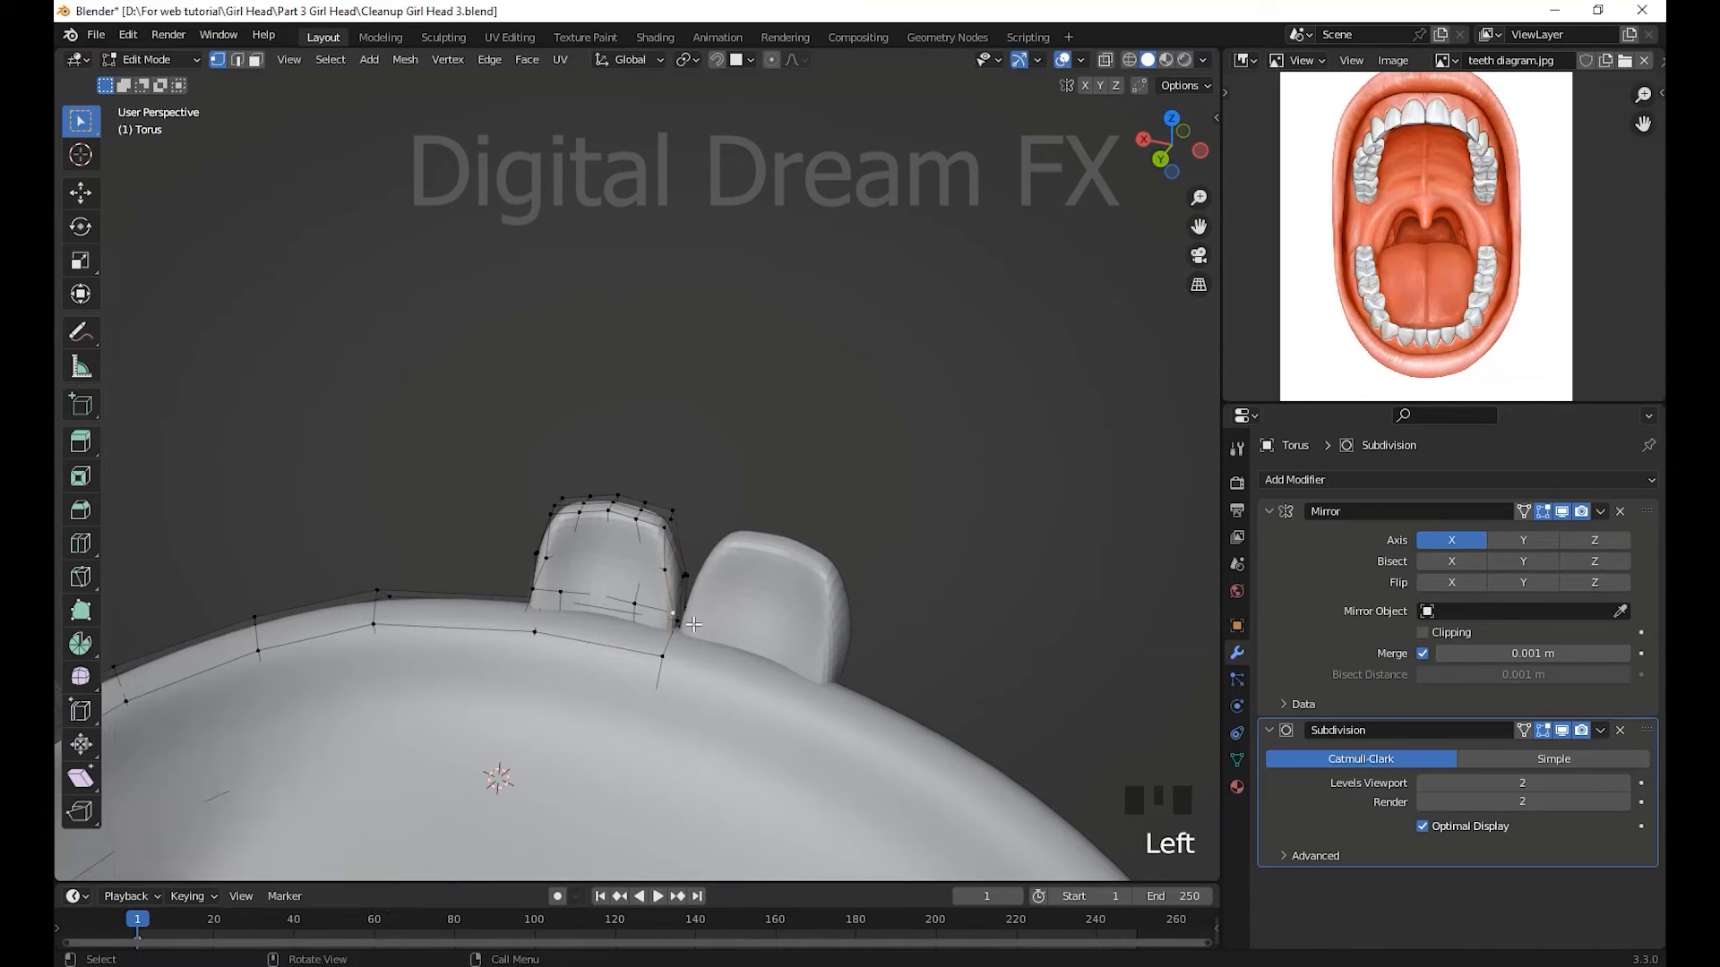
pyautogui.press('g')
pyautogui.click(682, 625)
# - Move an upper corner vertex of the incisor about 0.0017 m in X, -0.0016 m in Y and -0.0056 m in Z
pyautogui.click(638, 559)
pyautogui.press('g')
pyautogui.scroll(-1, 685, 604)
pyautogui.moveTo(685, 604); pyautogui.dragTo(632, 513, button='middle')
pyautogui.click(632, 512)
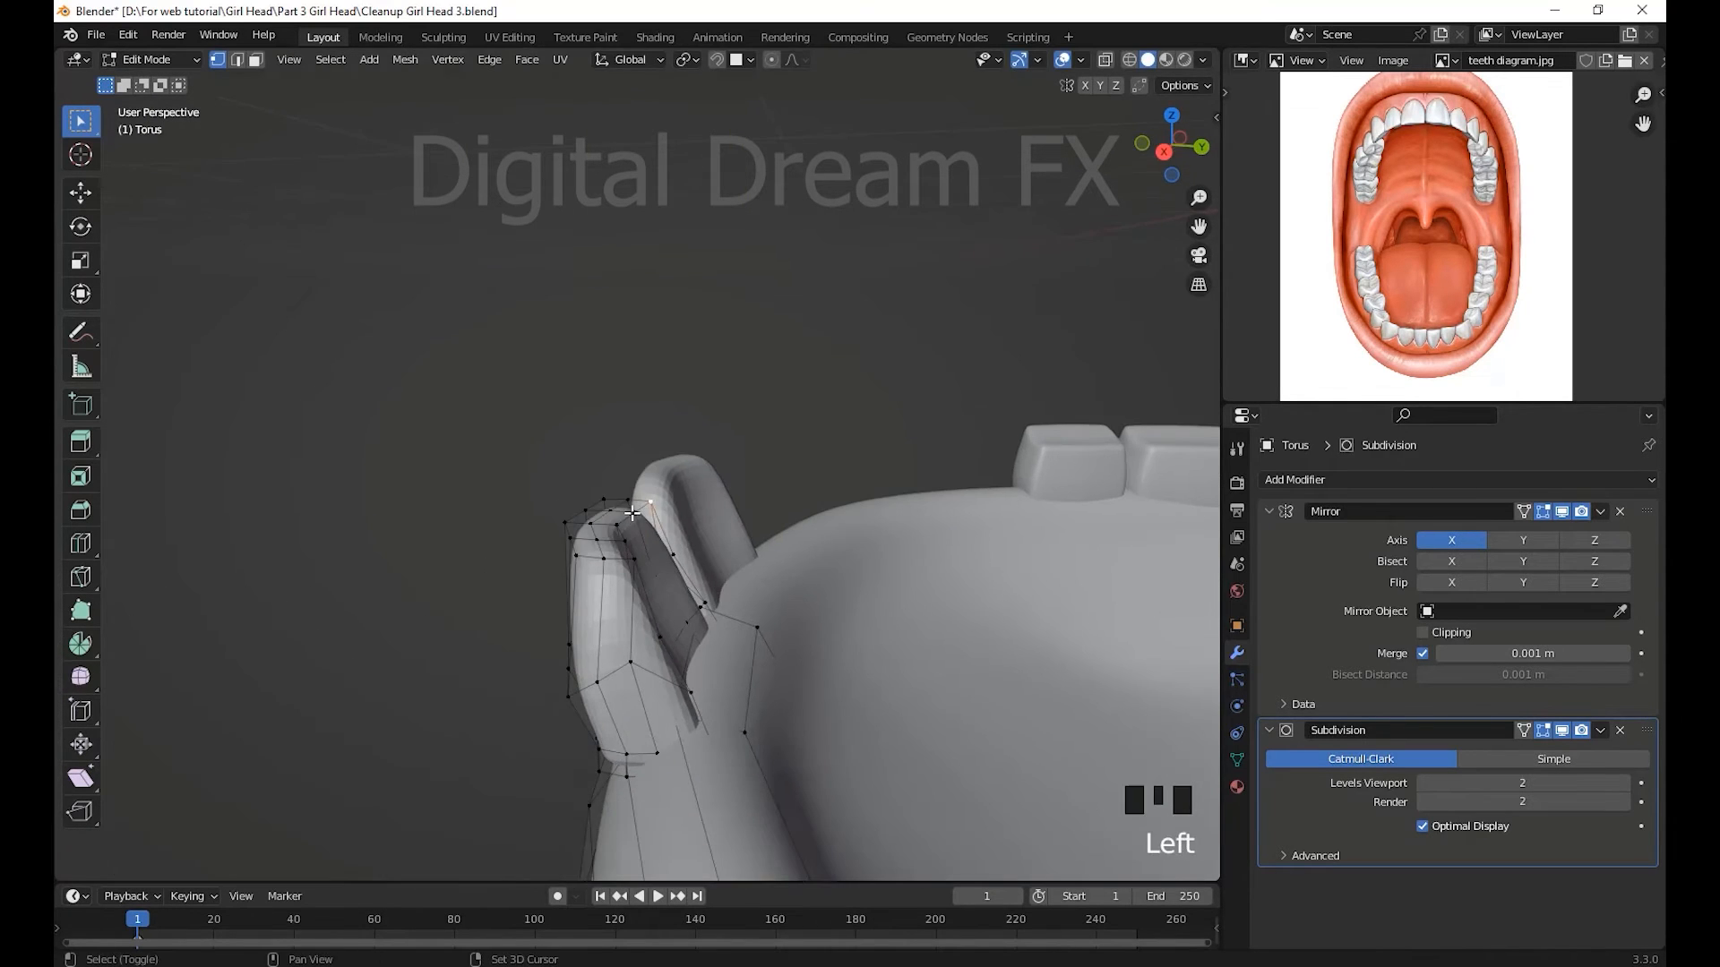
pyautogui.click(769, 685)
pyautogui.scroll(-5, 788, 694)
pyautogui.moveTo(789, 694); pyautogui.dragTo(833, 699, button='middle')
pyautogui.keyDown('shift'); pyautogui.moveTo(833, 699); pyautogui.dragTo(749, 756, button='middle'); pyautogui.keyUp('shift')
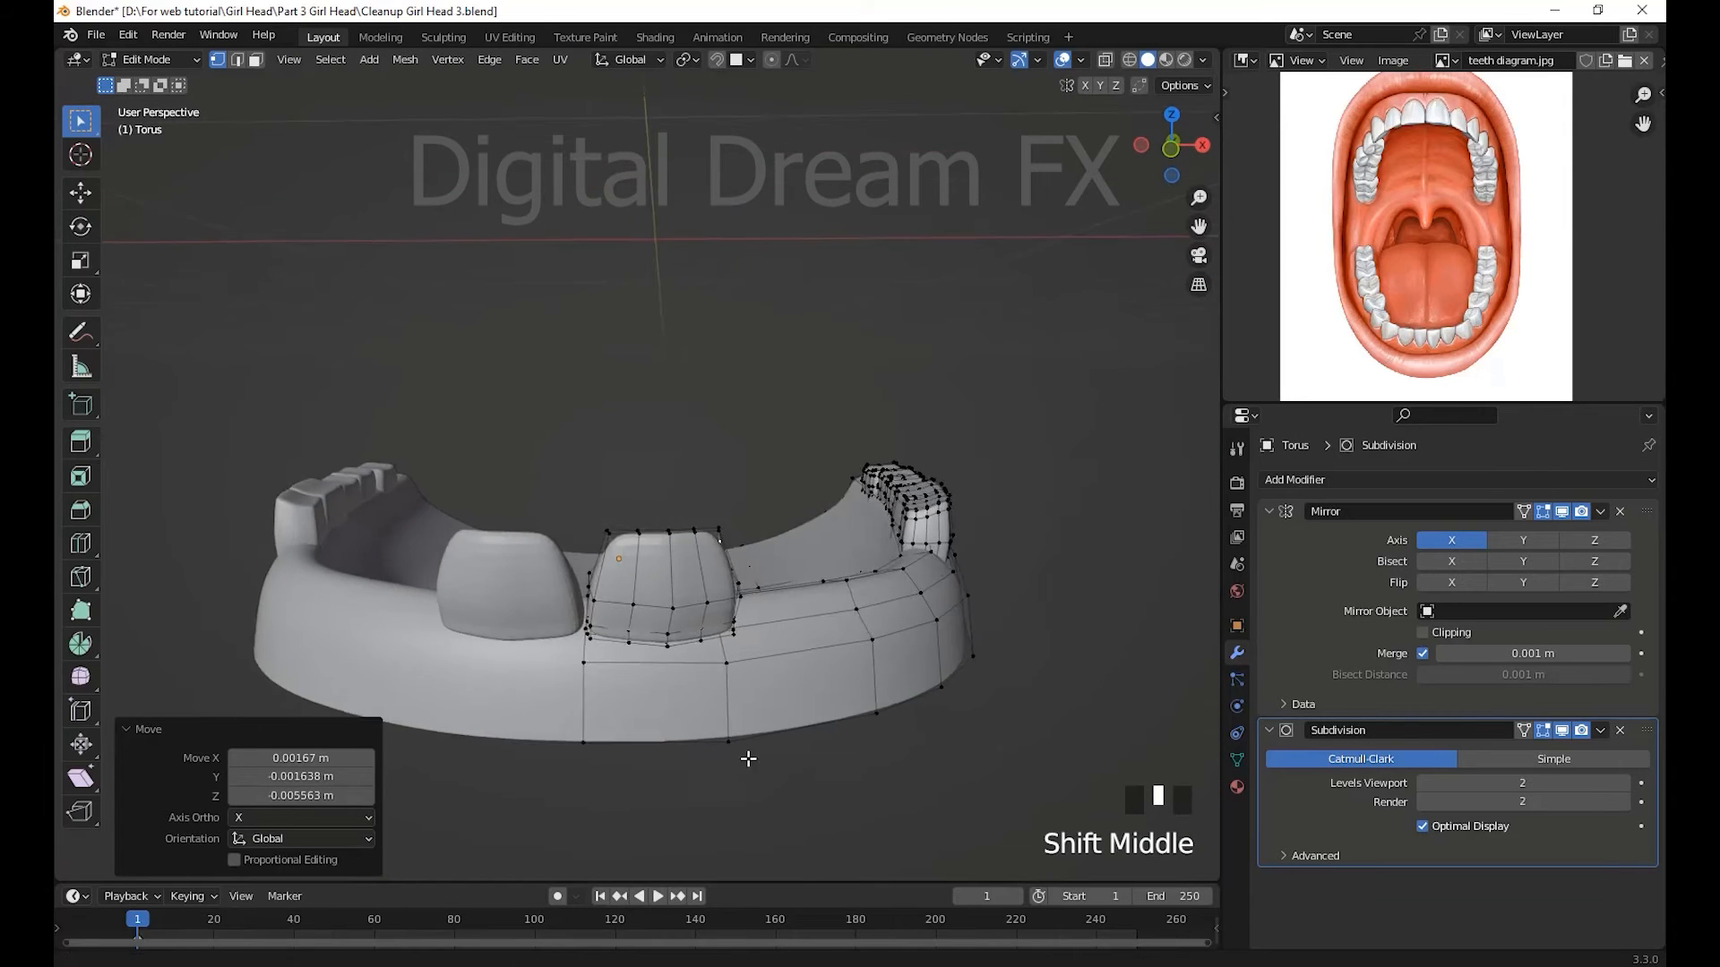
# - Select the incisor's upper corner vertices beside the mirror line and move them to reshape that corner
pyautogui.press('Tab')
pyautogui.scroll(-6, 833, 788)
pyautogui.moveTo(681, 555); pyautogui.dragTo(753, 573, button='middle')
pyautogui.scroll(3, 753, 573)
pyautogui.keyDown('shift'); pyautogui.moveTo(753, 574); pyautogui.dragTo(745, 539, button='middle'); pyautogui.keyUp('shift')
pyautogui.press('Tab')
pyautogui.click(636, 511)
pyautogui.moveTo(632, 475); pyautogui.dragTo(717, 596, button='middle')
pyautogui.keyDown('shift'); pyautogui.click(663, 550); pyautogui.keyUp('shift')
pyautogui.scroll(2, 664, 557)
pyautogui.keyDown('shift'); pyautogui.click(731, 498); pyautogui.keyUp('shift')
pyautogui.keyDown('shift'); pyautogui.click(731, 497); pyautogui.keyUp('shift')
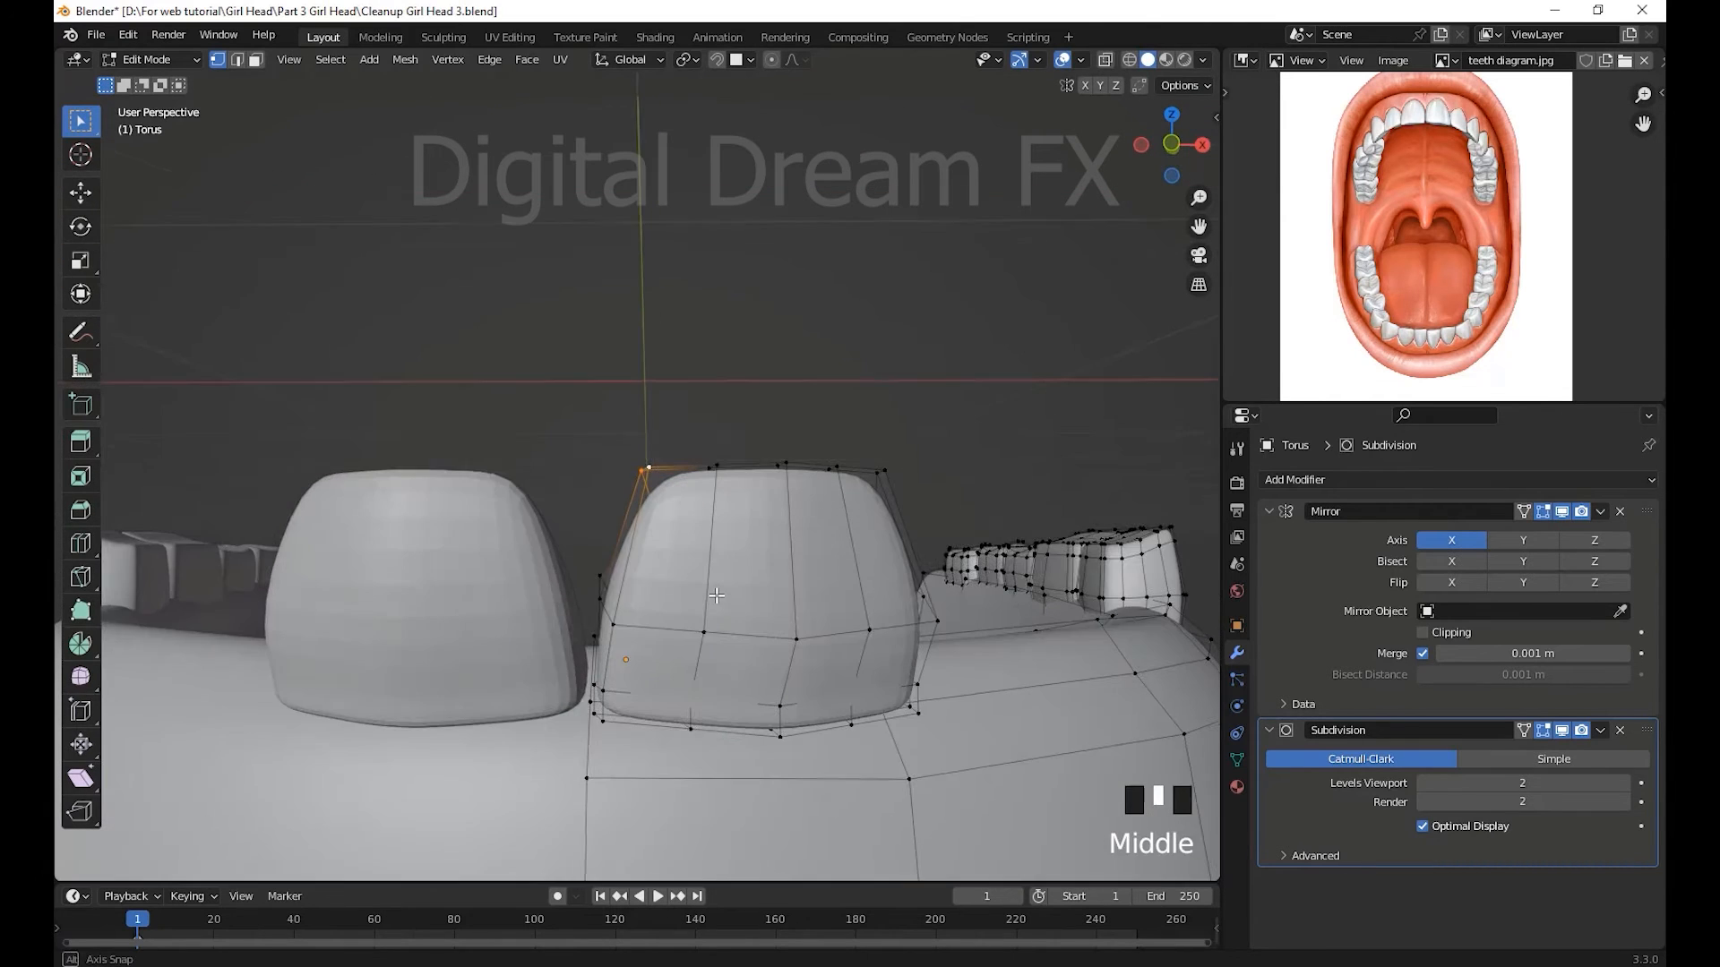
pyautogui.click(680, 592)
# - Adjust the incisor's opposite upper corner and lower both upper corners to round the top edge
pyautogui.moveTo(986, 545); pyautogui.dragTo(959, 537, button='middle')
pyautogui.click(890, 464)
pyautogui.press('g')
pyautogui.click(905, 453)
pyautogui.click(883, 514)
pyautogui.moveTo(905, 456); pyautogui.dragTo(794, 640, button='middle')
pyautogui.press('g')
pyautogui.keyDown('shift'); pyautogui.click(895, 453); pyautogui.keyUp('shift')
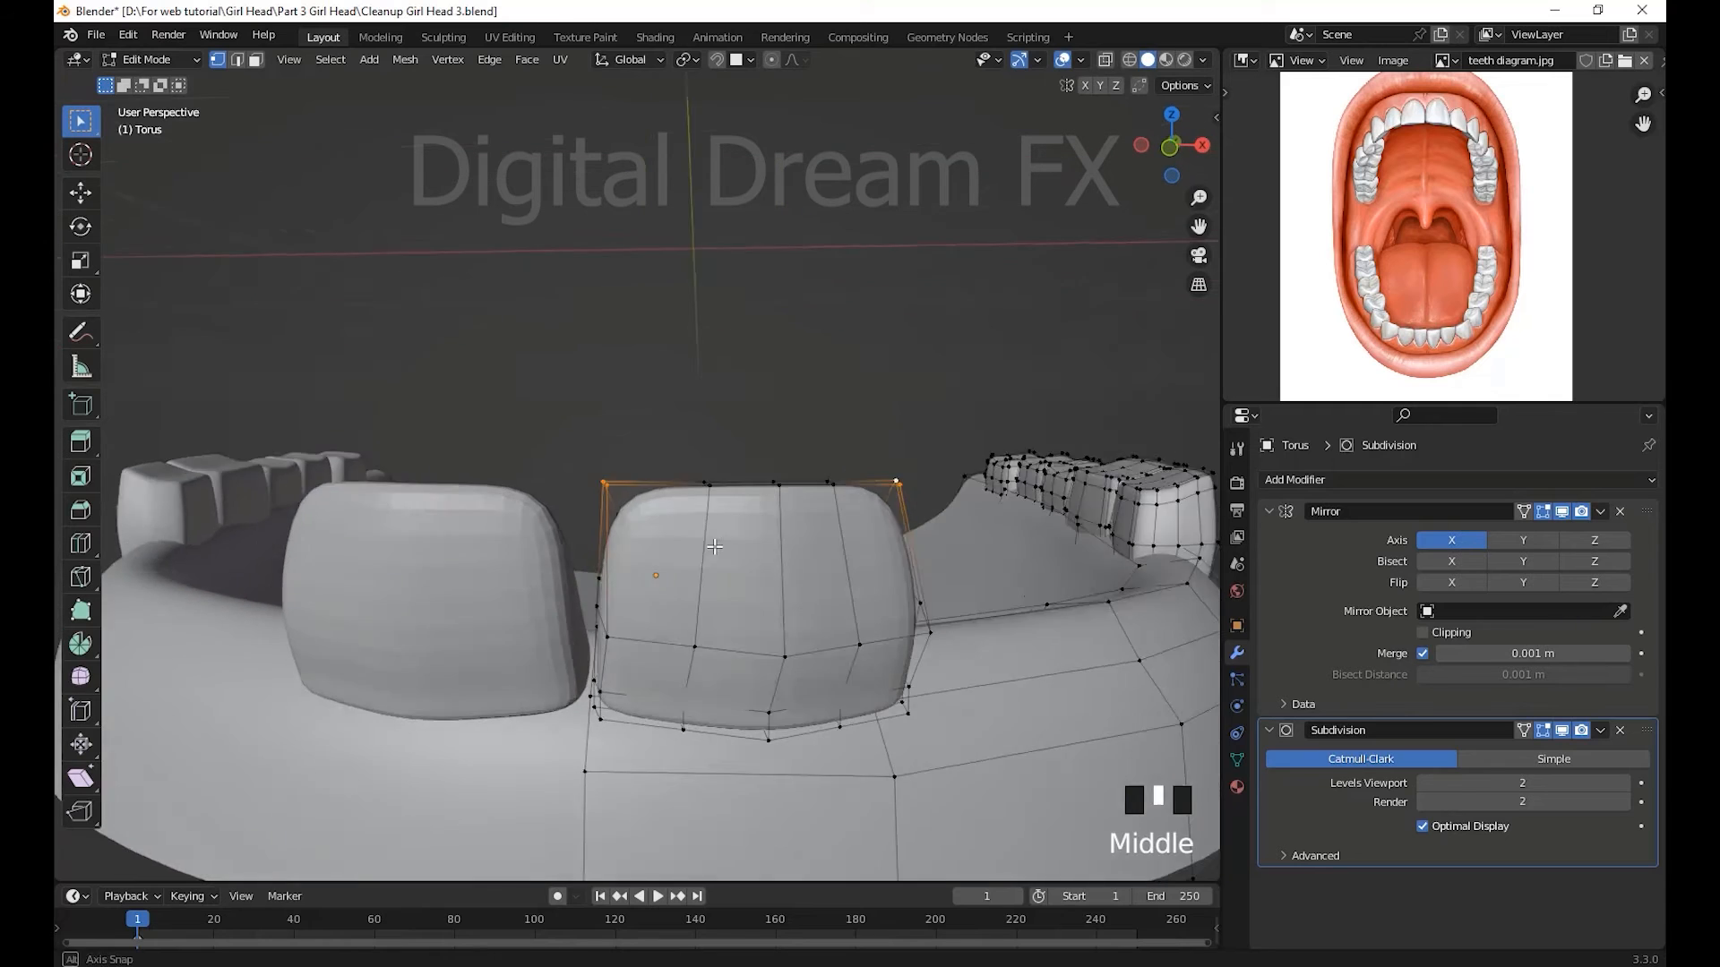
pyautogui.press('g')
pyautogui.click(793, 618)
# - Reposition the vertices between the corners of the incisor's top edge and check the smoothed tooth in Object Mode
pyautogui.click(834, 480)
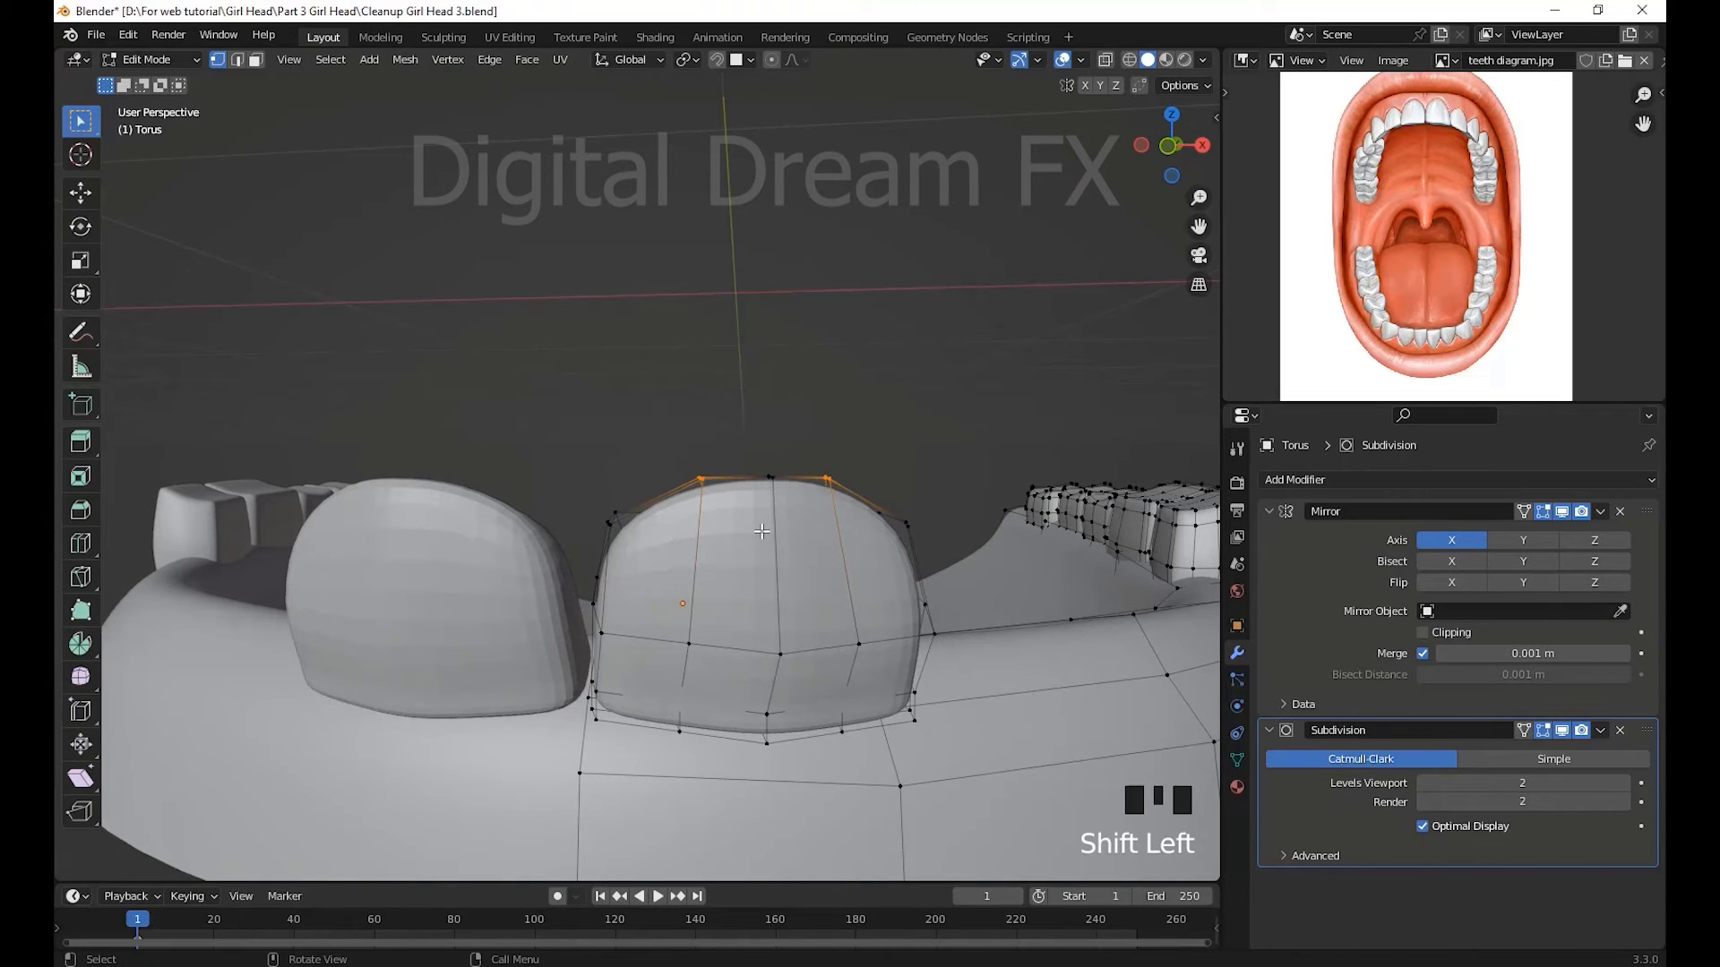
pyautogui.click(813, 546)
pyautogui.scroll(-3, 813, 546)
pyautogui.moveTo(814, 546); pyautogui.dragTo(816, 517, button='middle')
pyautogui.press('Tab')
pyautogui.click(879, 417)
pyautogui.moveTo(879, 417); pyautogui.dragTo(761, 596, button='middle')
pyautogui.click(705, 553)
# - Select the whole incisor as linked geometry and tilt it to seat it on the front of the gum
pyautogui.press('Tab')
pyautogui.press('l')
pyautogui.moveTo(670, 523); pyautogui.dragTo(502, 511, button='middle')
pyautogui.scroll(3, 719, 583)
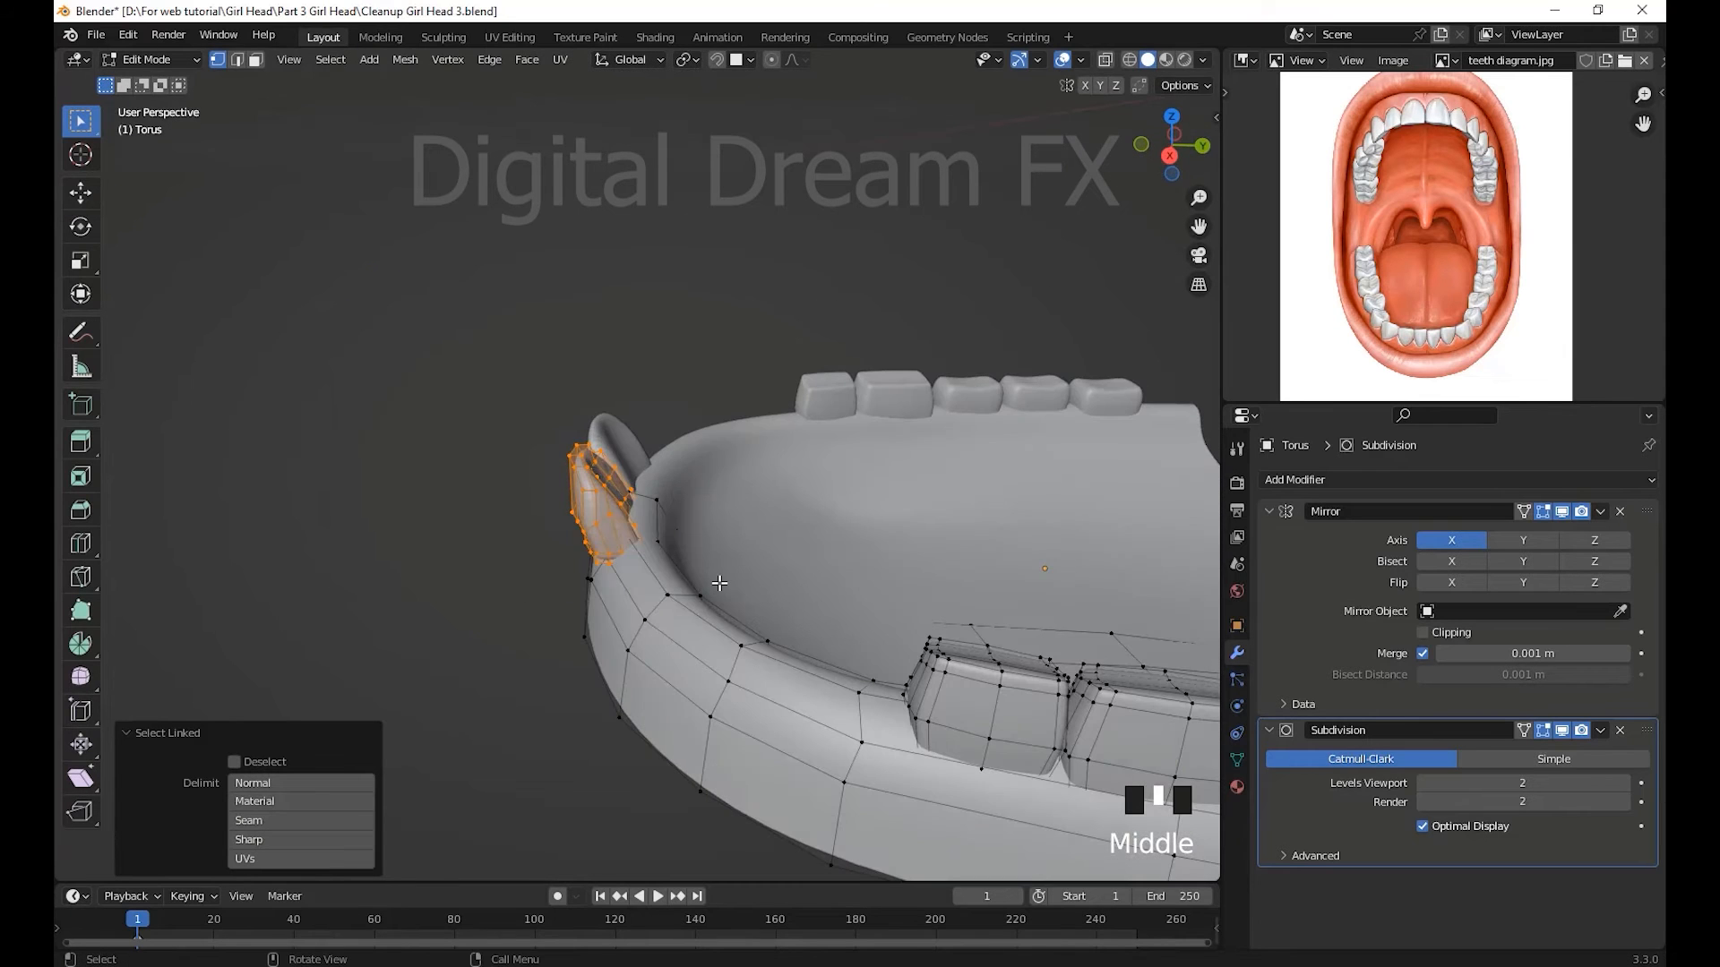
pyautogui.click(735, 581)
pyautogui.moveTo(734, 580); pyautogui.dragTo(814, 603, button='middle')
pyautogui.press('r')
pyautogui.click(739, 566)
pyautogui.press('r')
pyautogui.click(778, 593)
pyautogui.click(902, 587)
# - Duplicate the incisor beside the first one and rotate the copy -15.2° in top view to follow the gum's curve
pyautogui.scroll(4, 895, 582)
pyautogui.press('Tab')
pyautogui.press('Tab')
pyautogui.moveTo(622, 562); pyautogui.dragTo(660, 491, button='middle')
pyautogui.press('l')
pyautogui.click(789, 488)
pyautogui.moveTo(792, 502); pyautogui.dragTo(879, 687, button='middle')
pyautogui.press('KP_7')
pyautogui.scroll(3, 874, 694)
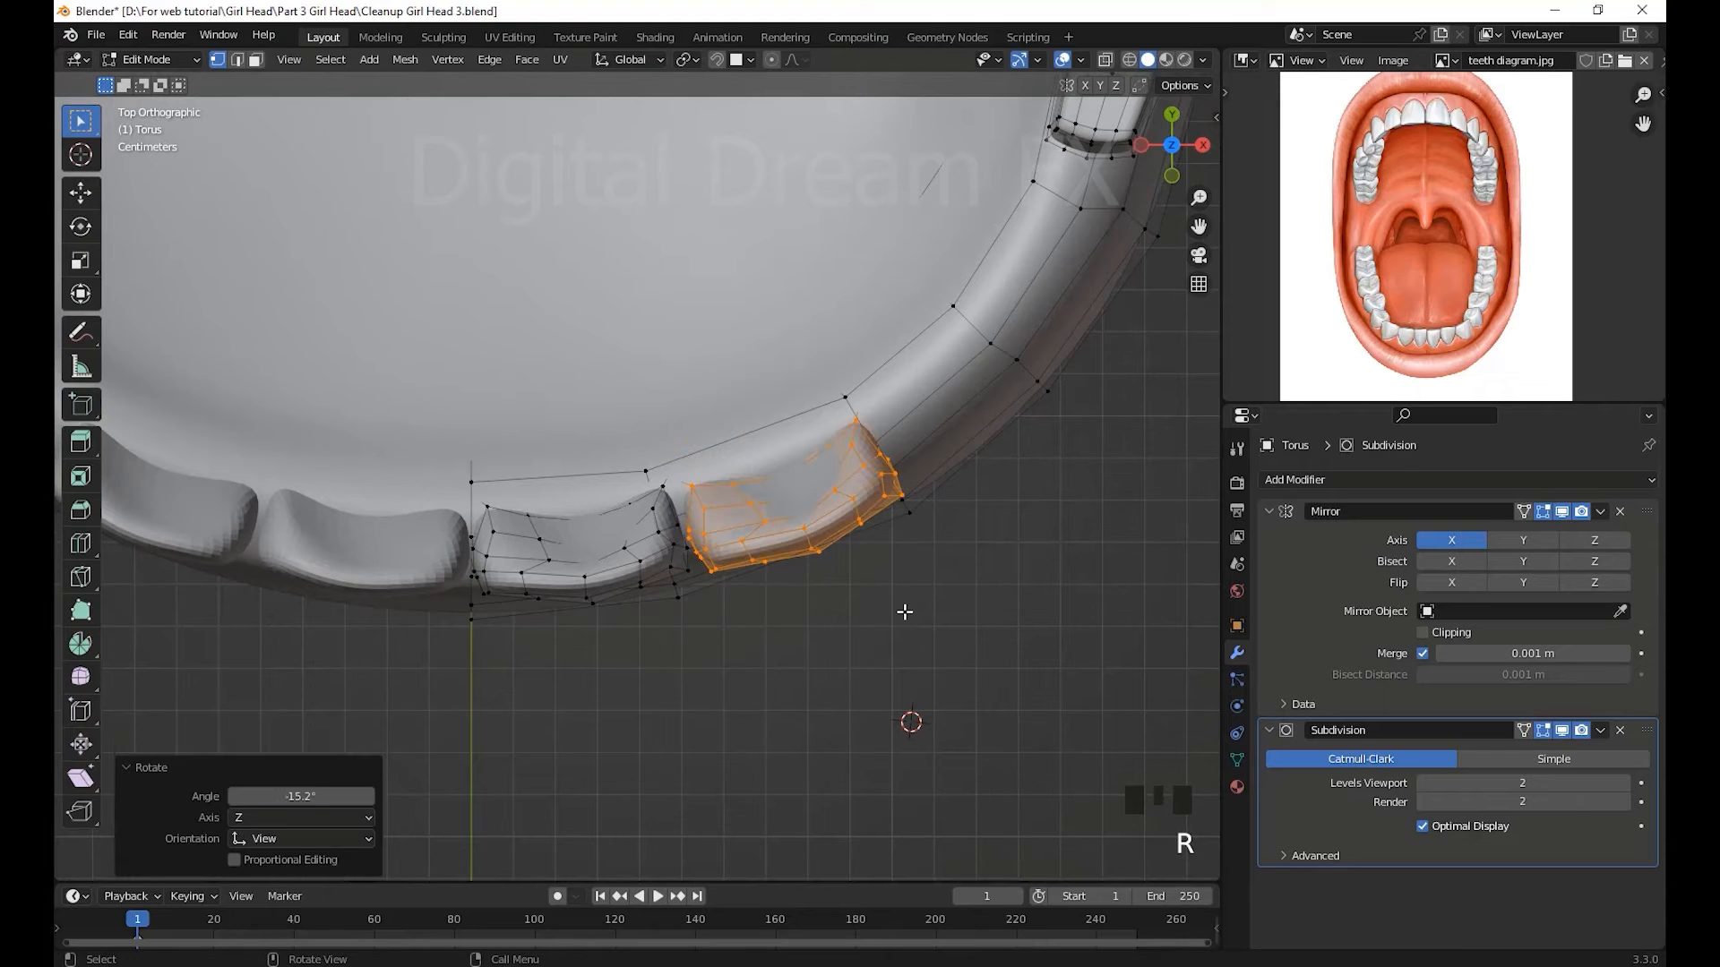
pyautogui.moveTo(949, 606); pyautogui.dragTo(922, 460, button='middle')
pyautogui.scroll(-2, 931, 430)
pyautogui.keyDown('shift'); pyautogui.moveTo(922, 460); pyautogui.dragTo(730, 676, button='middle'); pyautogui.keyUp('shift')
pyautogui.scroll(2, 752, 663)
pyautogui.keyDown('shift'); pyautogui.moveTo(730, 676); pyautogui.dragTo(721, 649, button='middle'); pyautogui.keyUp('shift')
pyautogui.keyDown('shift'); pyautogui.moveTo(927, 526); pyautogui.dragTo(907, 613, button='middle'); pyautogui.keyUp('shift')
pyautogui.moveTo(906, 612); pyautogui.dragTo(753, 312, button='middle')
pyautogui.click(778, 485)
pyautogui.scroll(-3, 761, 497)
pyautogui.scroll(-2, 720, 304)
pyautogui.keyDown('shift'); pyautogui.moveTo(679, 594); pyautogui.dragTo(881, 554, button='middle'); pyautogui.keyUp('shift')
pyautogui.press('KP_7')
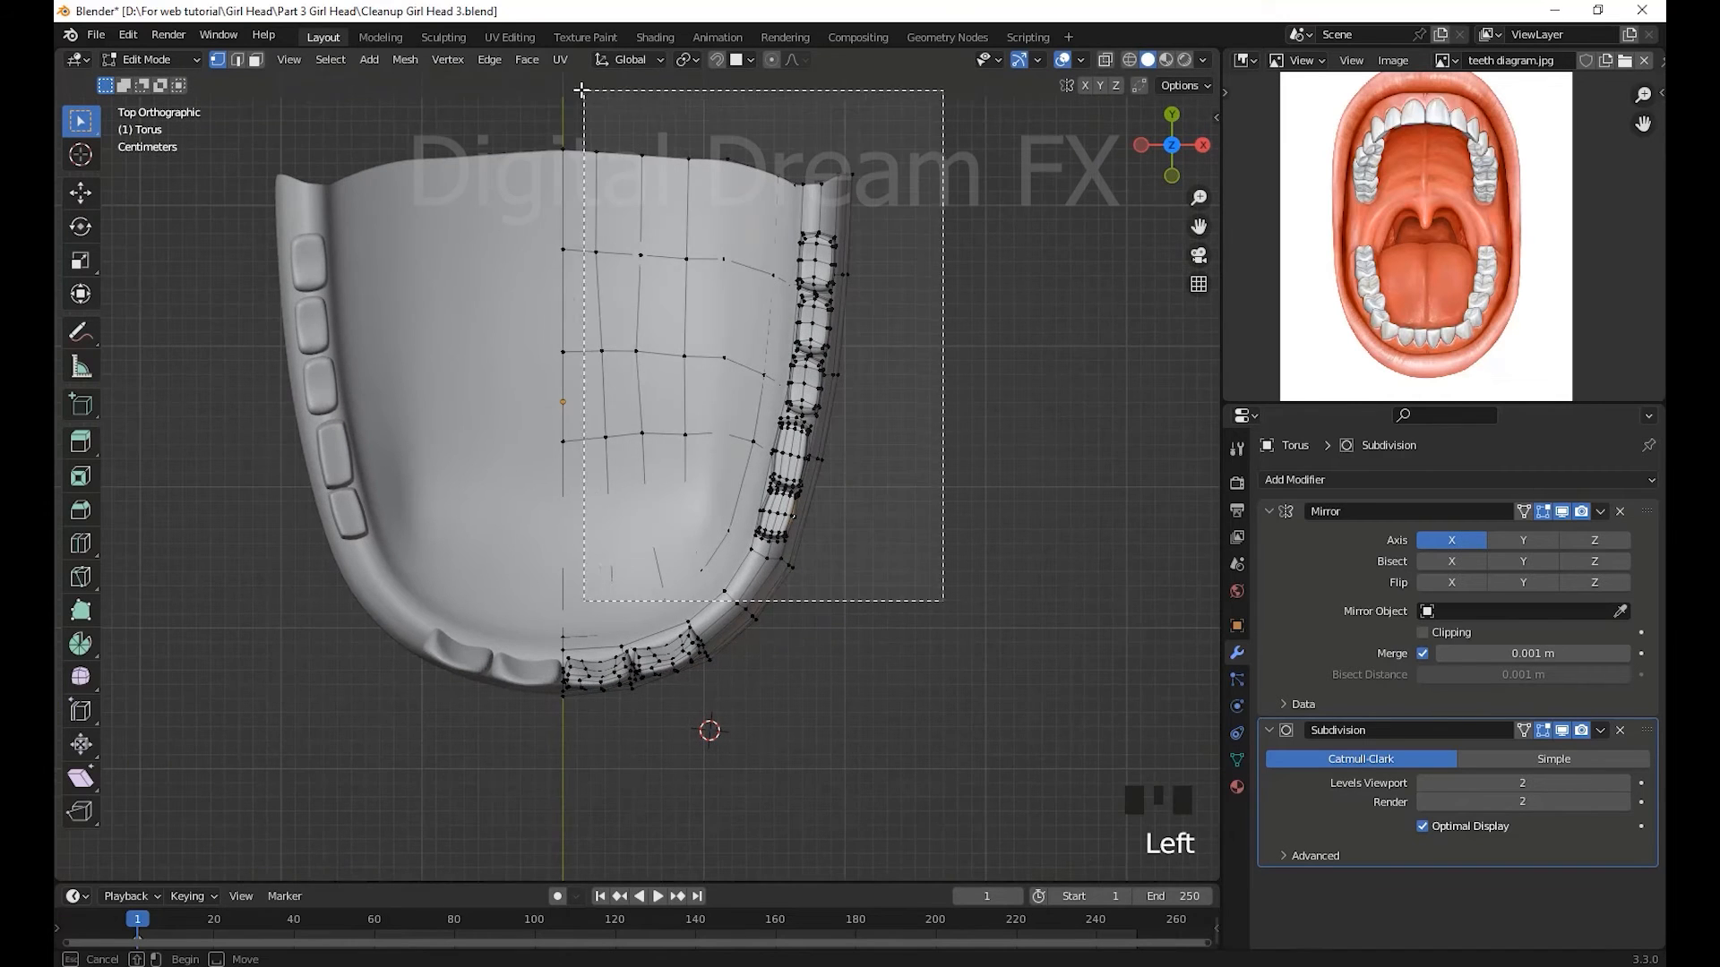
pyautogui.moveTo(581, 90); pyautogui.dragTo(547, 84)
pyautogui.press('g')
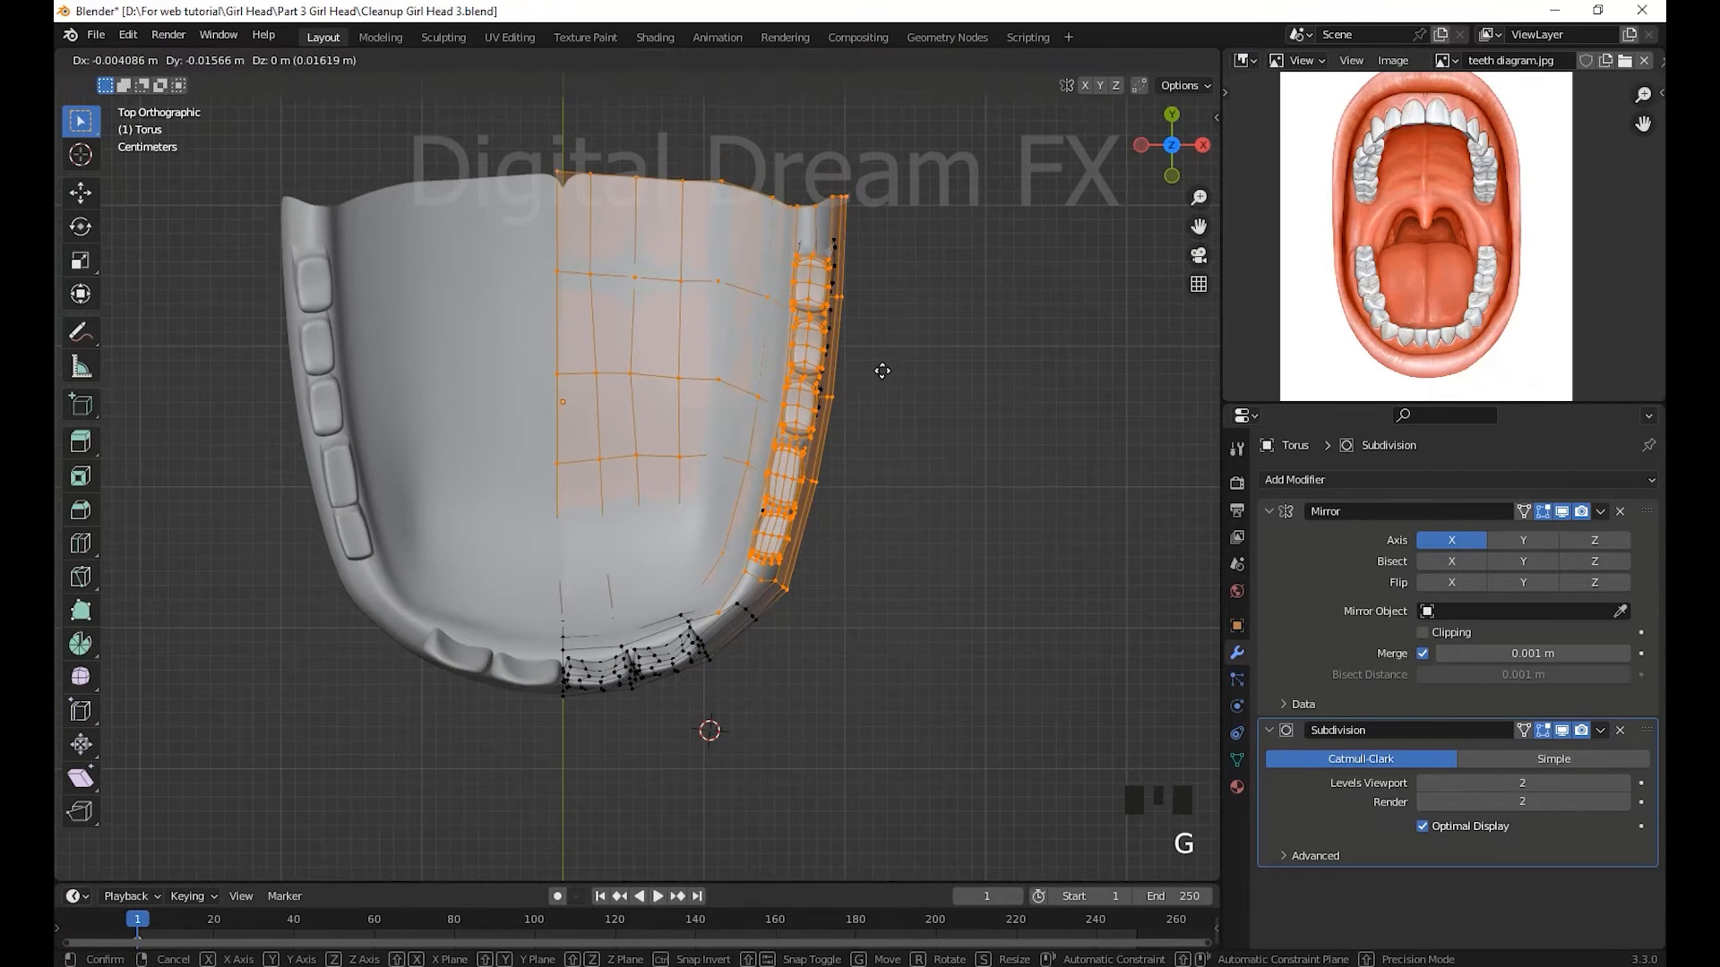
pyautogui.rightClick(883, 373)
# - Enable mirror clipping, exclude the front gum vertices and move the rear section with its teeth about -0.0116 m in X and -0.0245 m in Y
pyautogui.hotkey('alt', 'z')
pyautogui.moveTo(899, 579); pyautogui.dragTo(866, 555)
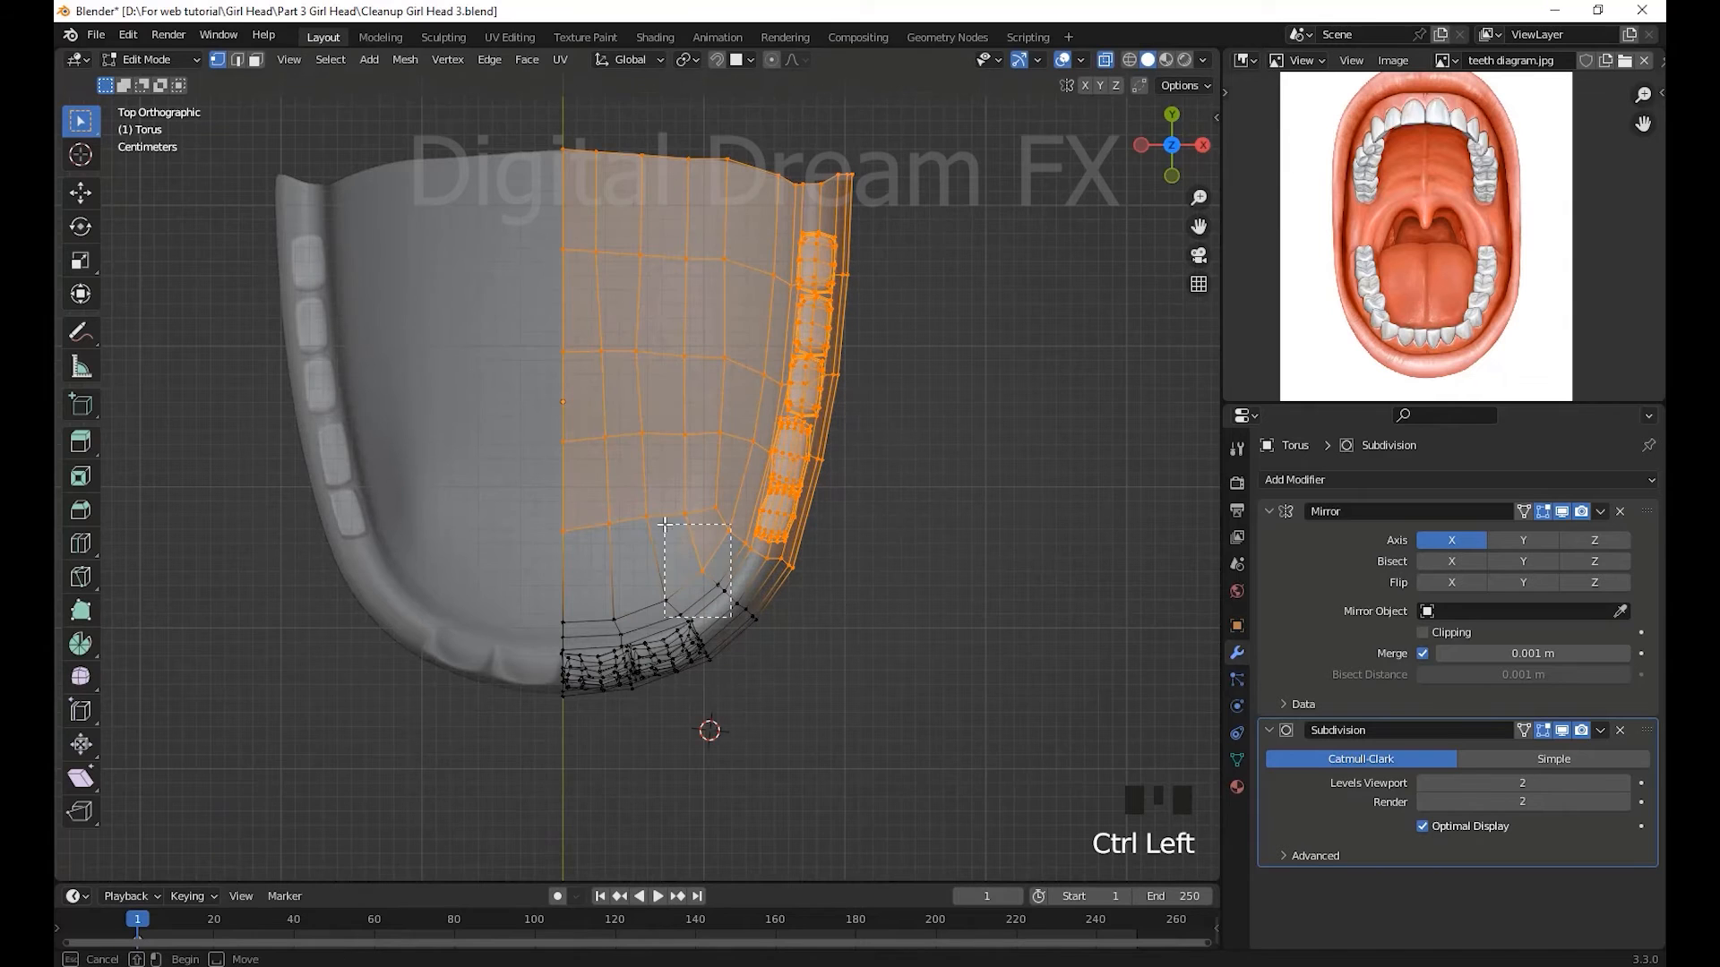
pyautogui.press('g')
pyautogui.rightClick(942, 526)
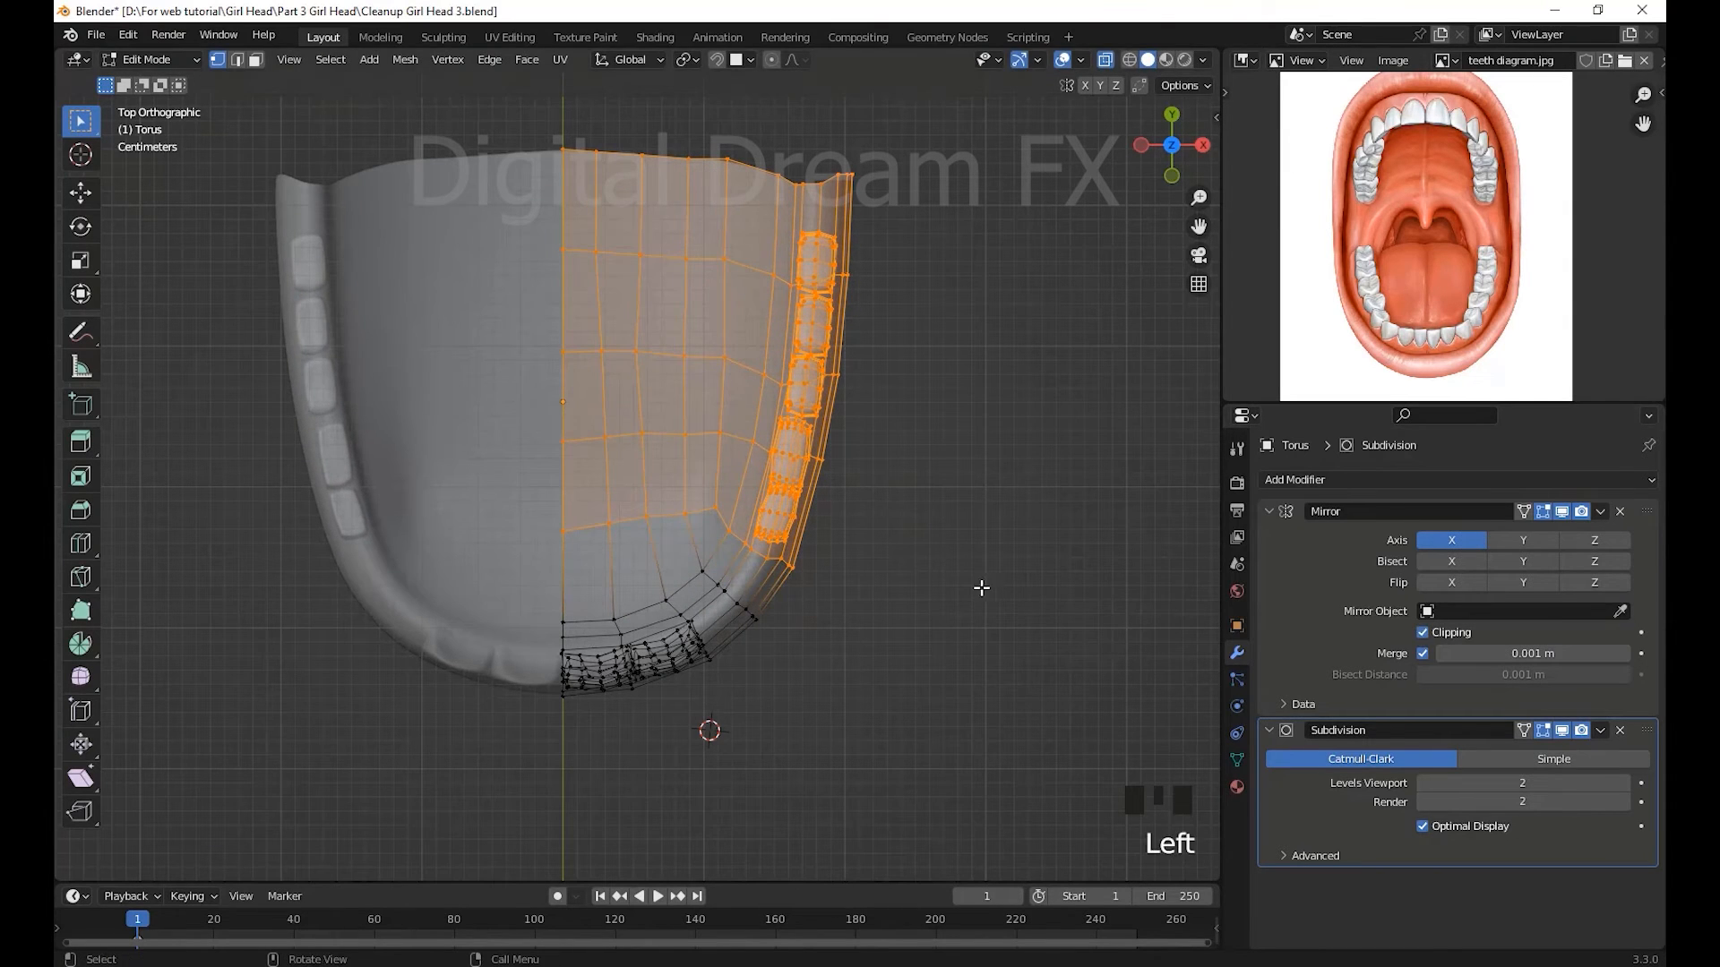
pyautogui.click(920, 593)
# - Move the gum's front corner loop about -0.0091 m in X and -0.0095 m in Y, and adjust the adjacent loop behind it
pyautogui.scroll(3, 761, 634)
pyautogui.keyDown('shift'); pyautogui.moveTo(762, 634); pyautogui.dragTo(810, 603, button='middle'); pyautogui.keyUp('shift')
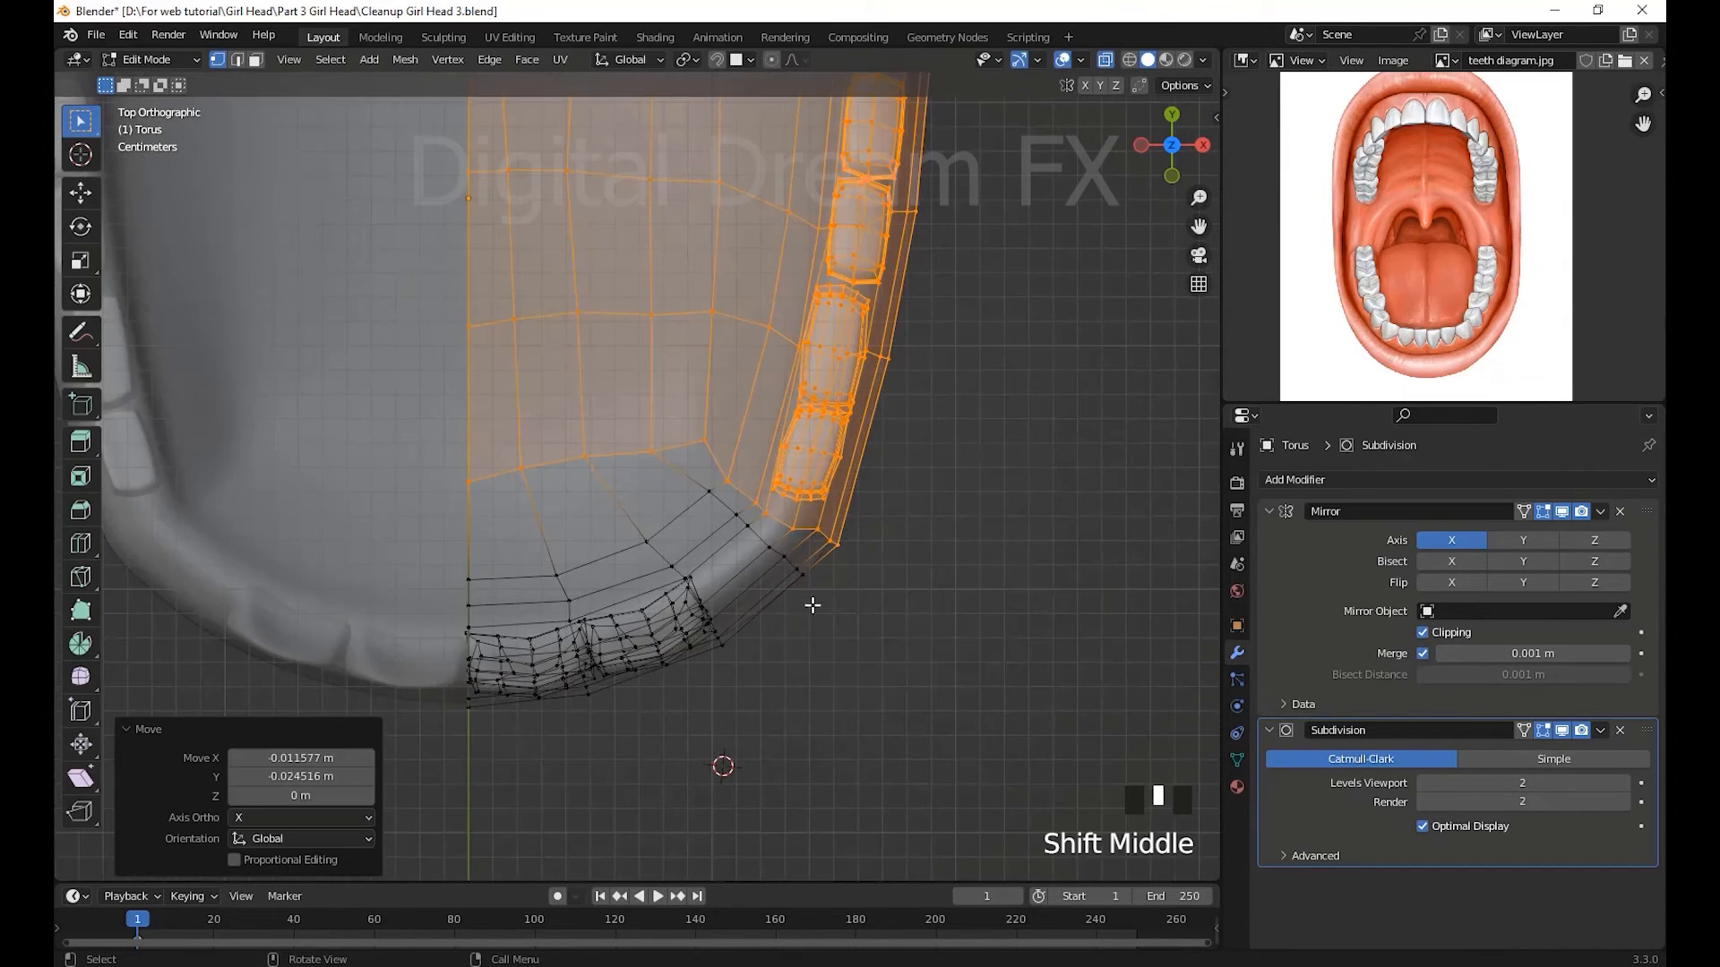
pyautogui.moveTo(813, 600); pyautogui.dragTo(760, 539)
pyautogui.click(845, 614)
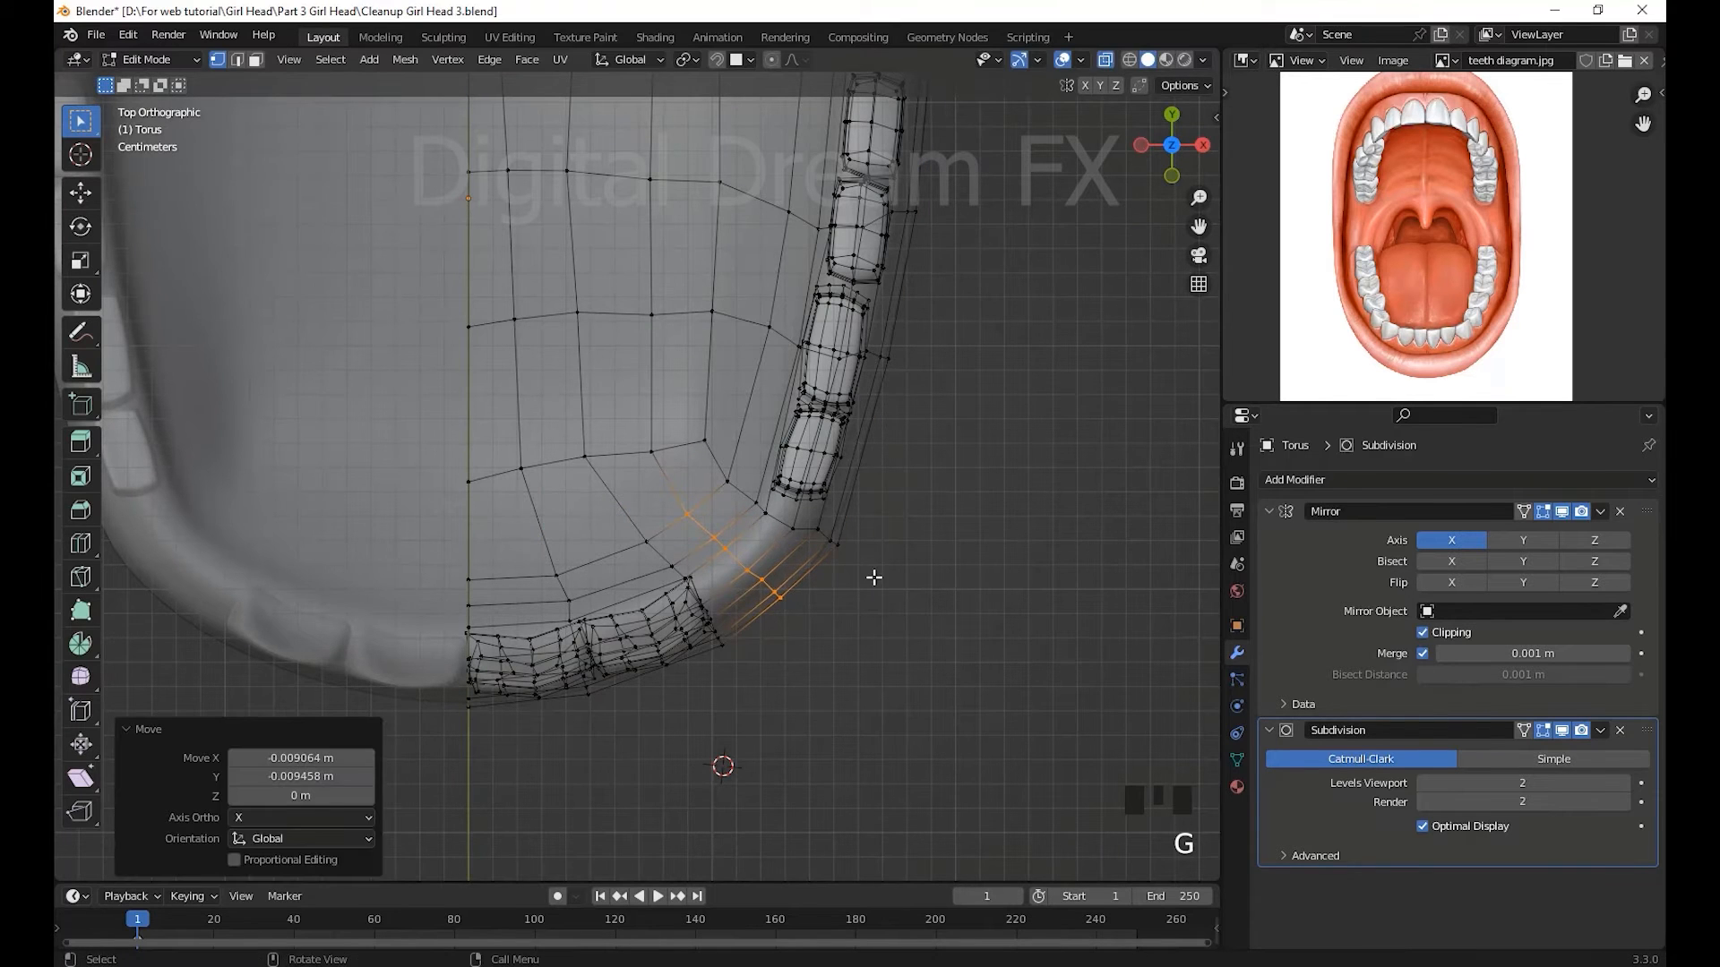
pyautogui.moveTo(875, 577); pyautogui.dragTo(779, 521)
pyautogui.keyDown('shift'); pyautogui.moveTo(871, 598); pyautogui.dragTo(883, 619, button='middle'); pyautogui.keyUp('shift')
# - Move the side gum strip with its five teeth about -0.0057 m in X and -0.0109 m in Y
pyautogui.keyDown('shift'); pyautogui.moveTo(864, 643); pyautogui.dragTo(889, 677, button='middle'); pyautogui.keyUp('shift')
pyautogui.scroll(-1, 901, 649)
pyautogui.keyDown('shift'); pyautogui.moveTo(908, 627); pyautogui.dragTo(899, 730, button='middle'); pyautogui.keyUp('shift')
pyautogui.moveTo(971, 701); pyautogui.dragTo(849, 434)
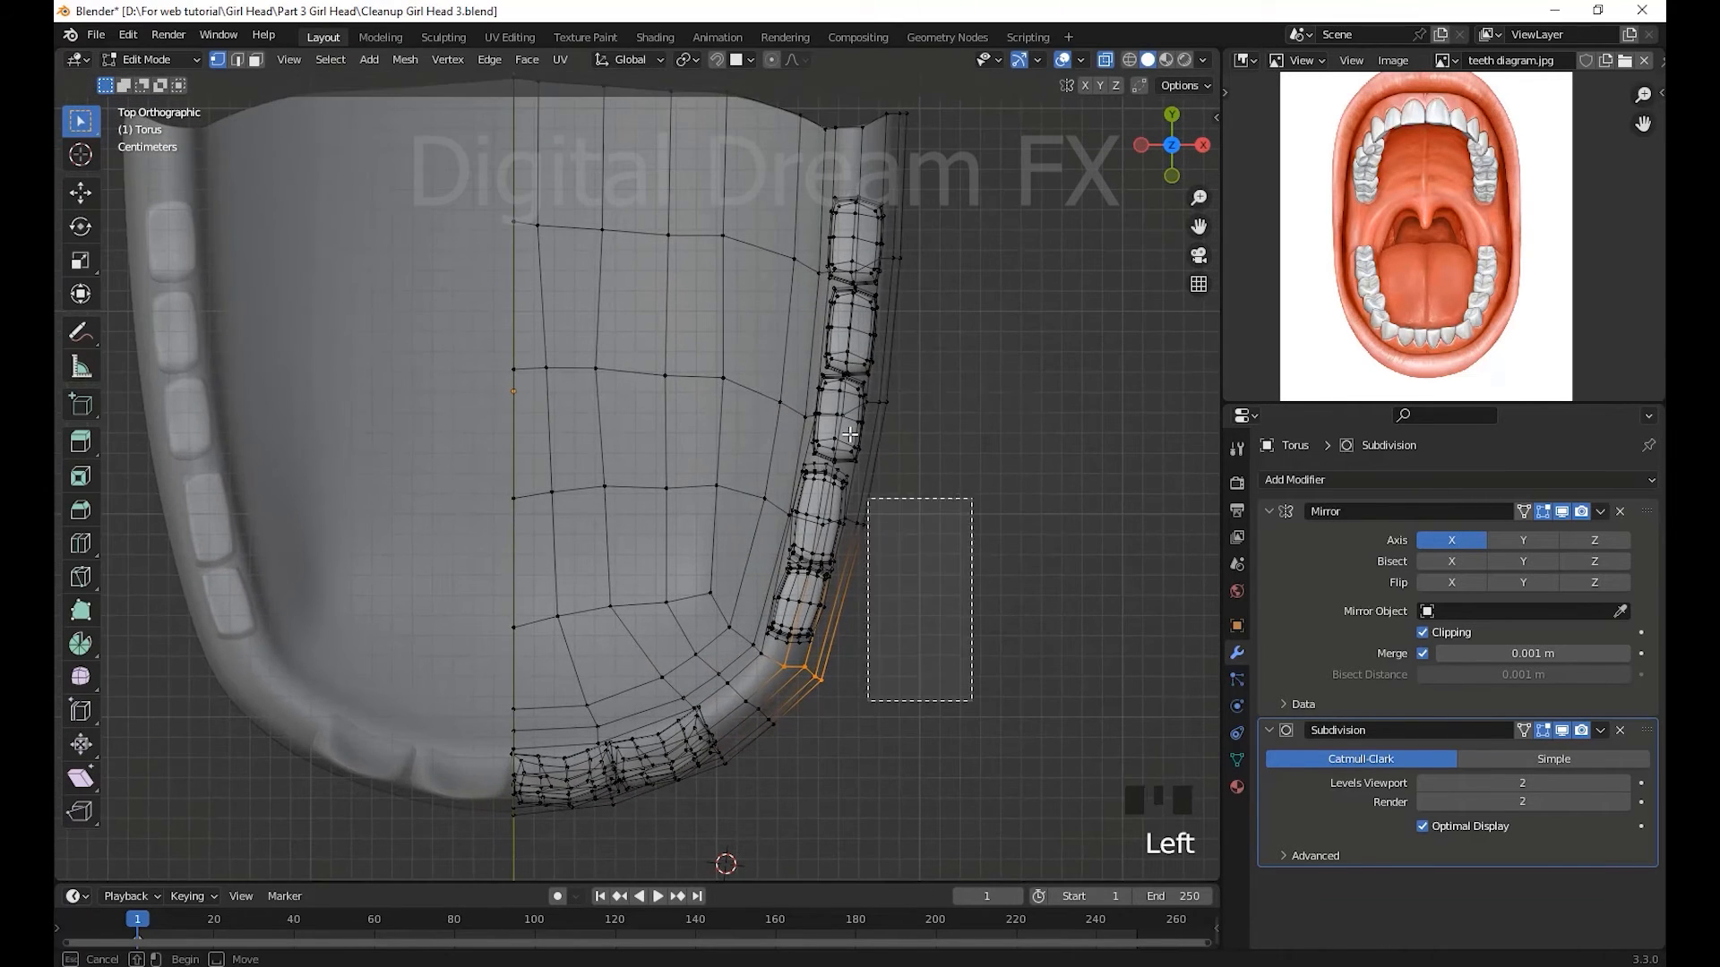
pyautogui.moveTo(743, 89); pyautogui.dragTo(742, 92)
pyautogui.press('g')
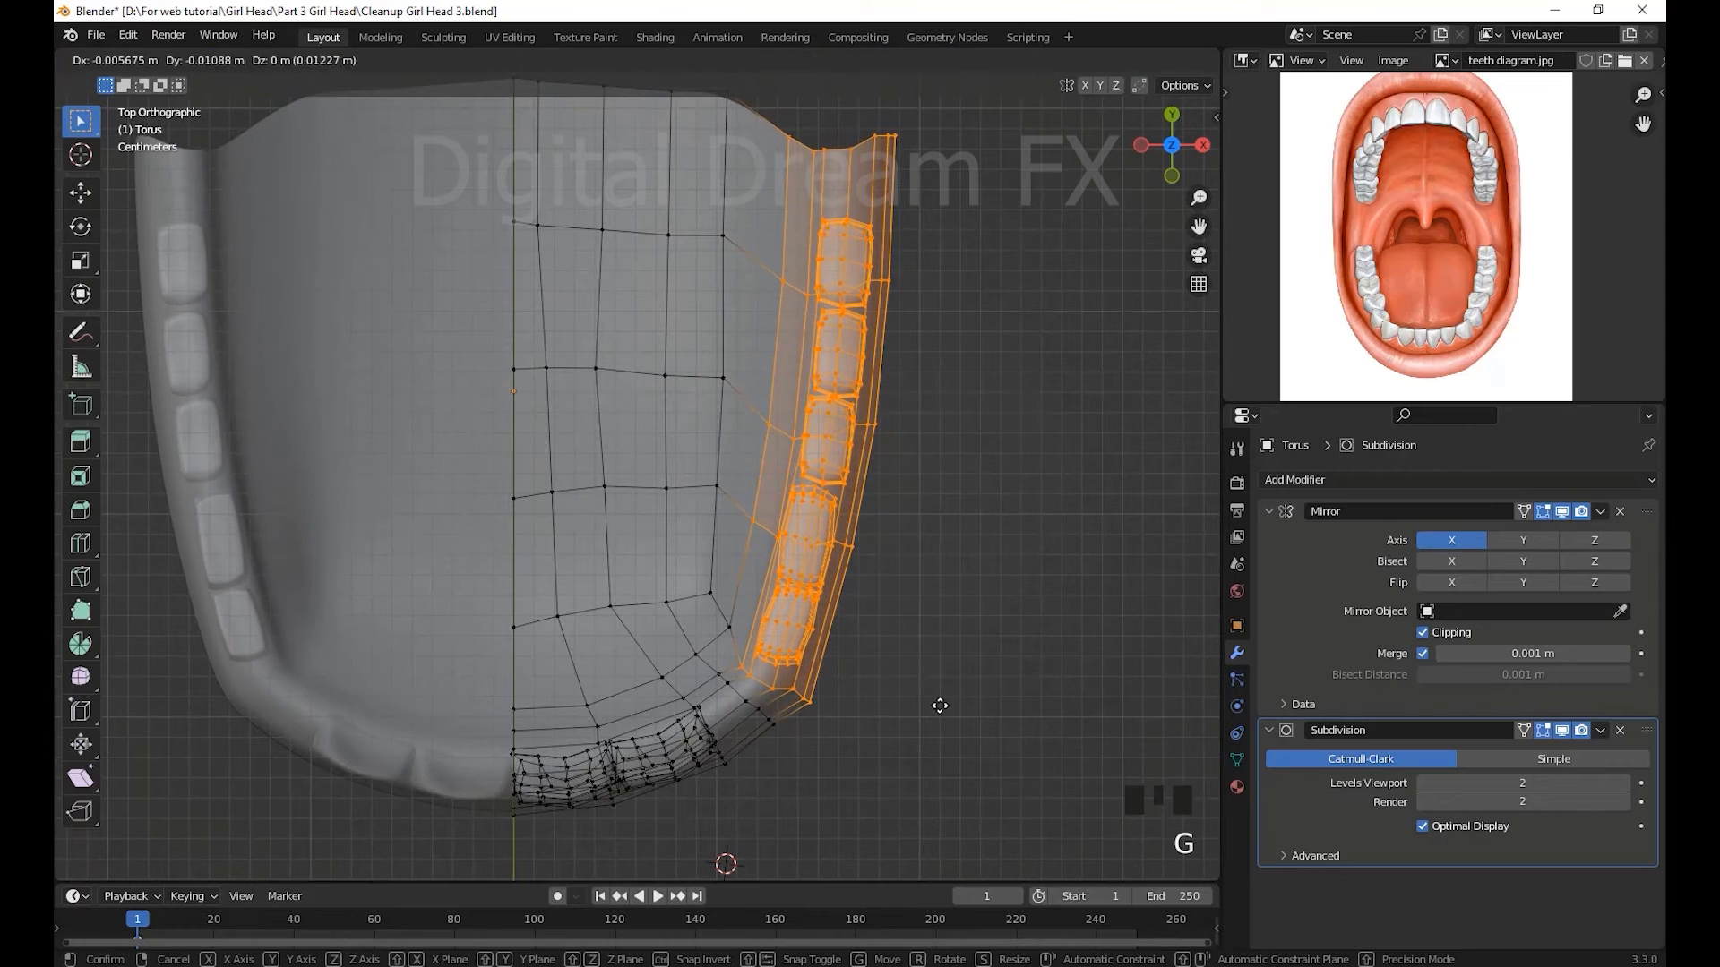
pyautogui.click(939, 706)
# - Deselect the gum's front corner and some outer gum vertices, and move the remaining side section about -0.002 m in X and -0.0076 m in Y
pyautogui.scroll(2, 931, 714)
pyautogui.keyDown('shift'); pyautogui.moveTo(918, 726); pyautogui.dragTo(877, 630, button='middle'); pyautogui.keyUp('shift')
pyautogui.moveTo(755, 296); pyautogui.dragTo(756, 294)
pyautogui.keyDown('ctrl'); pyautogui.moveTo(815, 702); pyautogui.dragTo(723, 653); pyautogui.keyUp('ctrl')
pyautogui.keyDown('shift'); pyautogui.moveTo(917, 614); pyautogui.dragTo(884, 840, button='middle'); pyautogui.keyUp('shift')
pyautogui.keyDown('ctrl'); pyautogui.moveTo(932, 526); pyautogui.dragTo(785, 269); pyautogui.keyUp('ctrl')
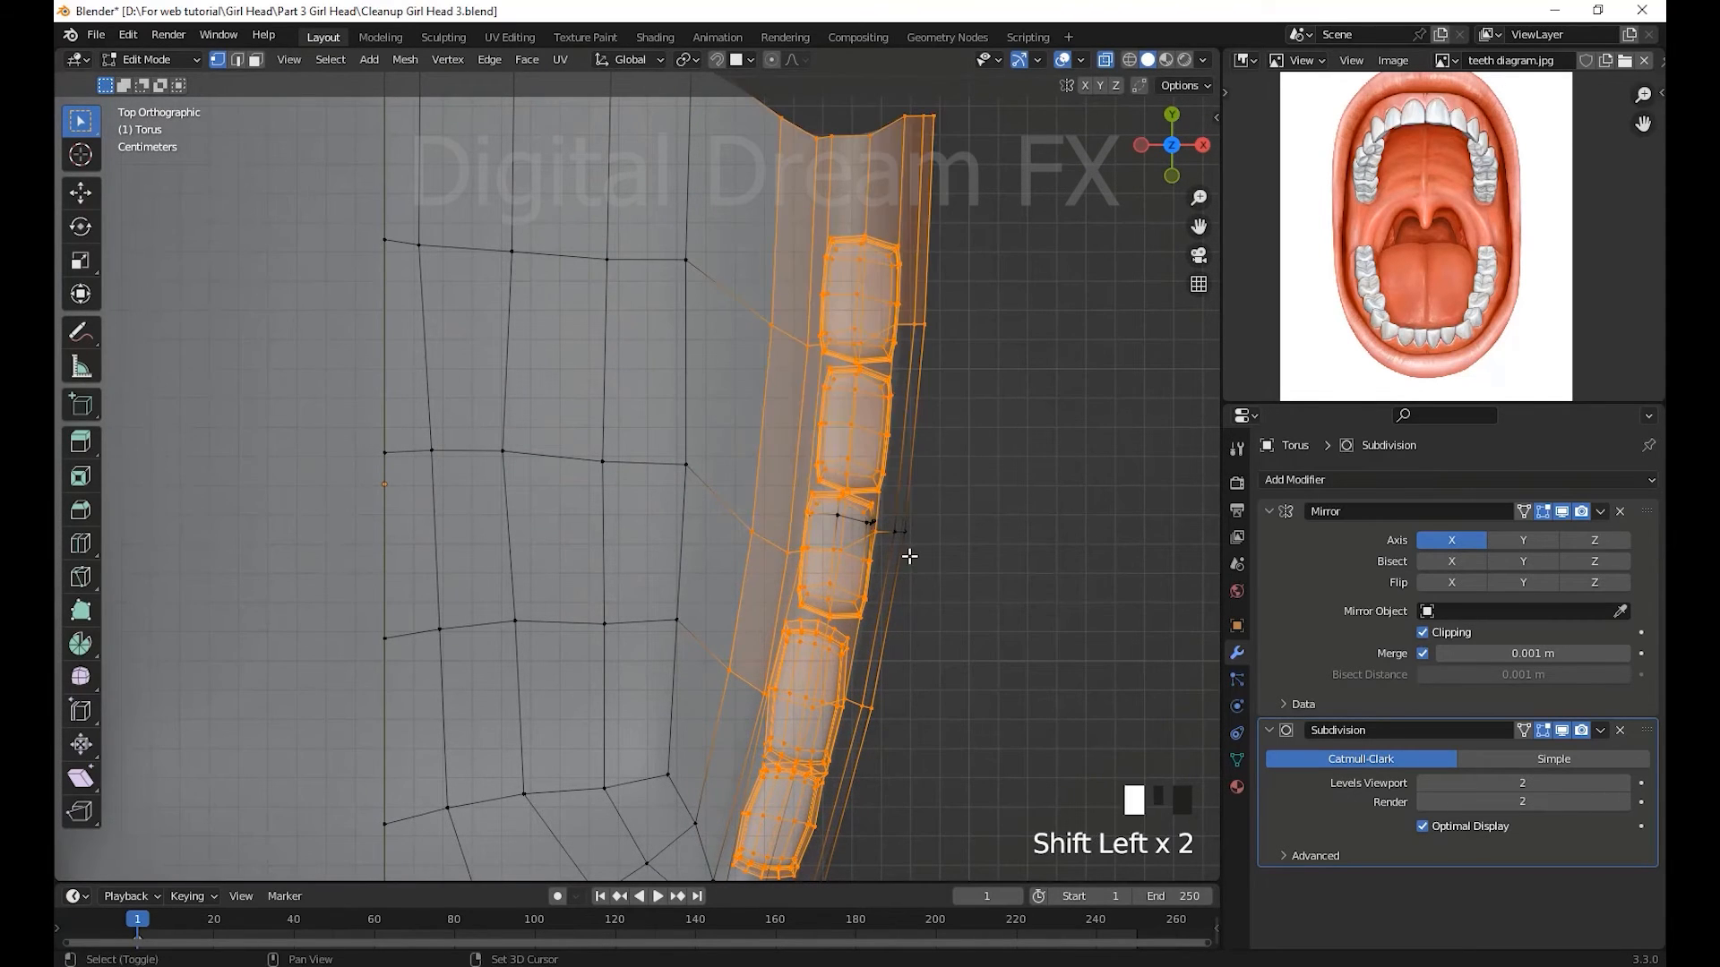
pyautogui.keyDown('shift'); pyautogui.moveTo(909, 556); pyautogui.dragTo(936, 494, button='middle'); pyautogui.keyUp('shift')
pyautogui.click(929, 517)
# - Reposition the gum's outer and inner vertices between the second incisor and the side teeth to smooth the curve
pyautogui.scroll(2, 896, 591)
pyautogui.keyDown('shift'); pyautogui.moveTo(843, 698); pyautogui.dragTo(776, 499, button='middle'); pyautogui.keyUp('shift')
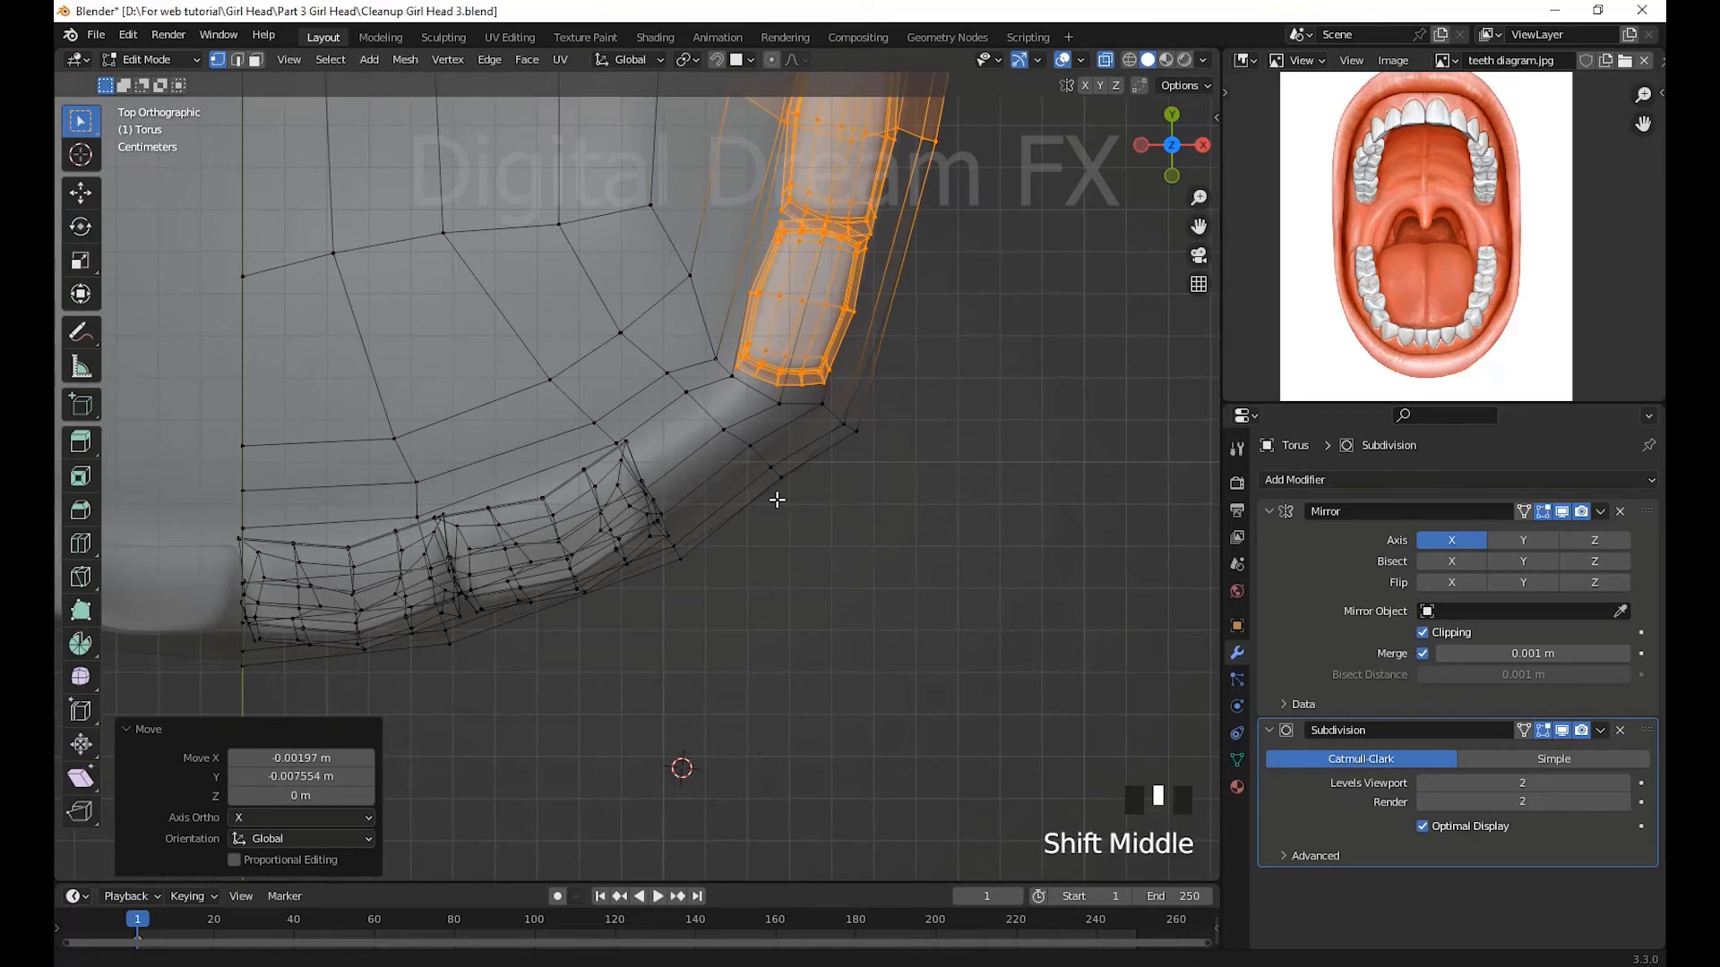
pyautogui.moveTo(795, 495); pyautogui.dragTo(738, 436)
pyautogui.keyDown('shift'); pyautogui.moveTo(729, 463); pyautogui.dragTo(715, 436); pyautogui.keyUp('shift')
pyautogui.press('g')
pyautogui.click(714, 452)
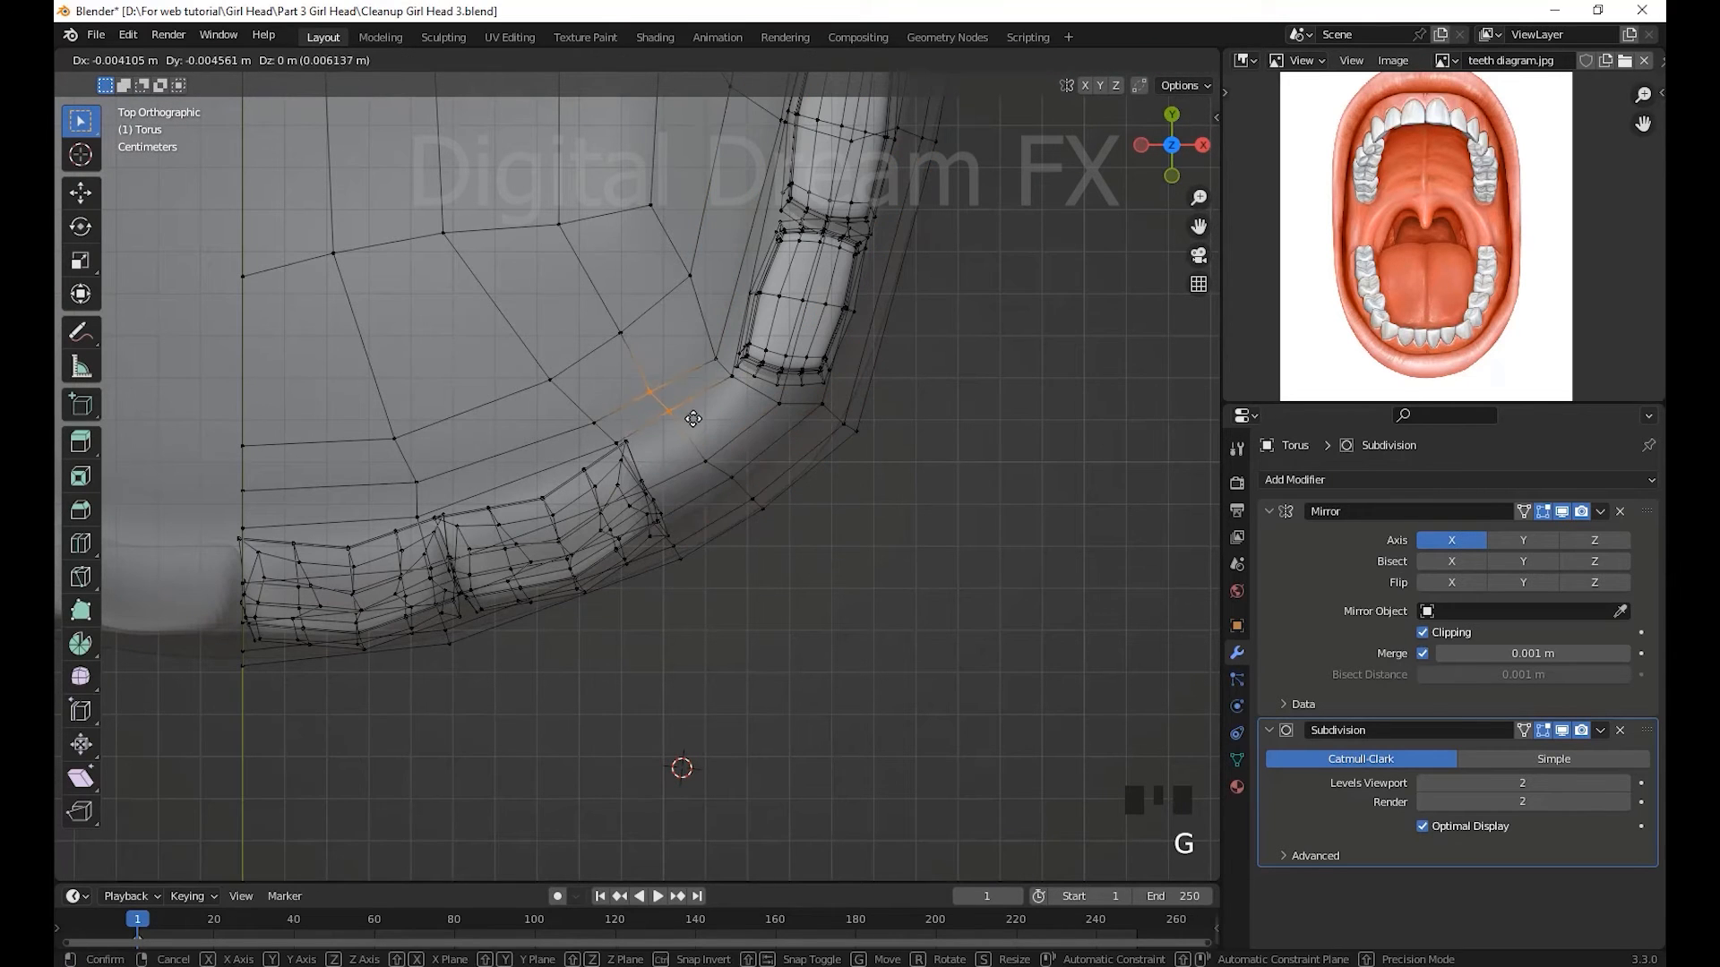
pyautogui.click(694, 424)
pyautogui.scroll(-4, 779, 540)
pyautogui.click(836, 529)
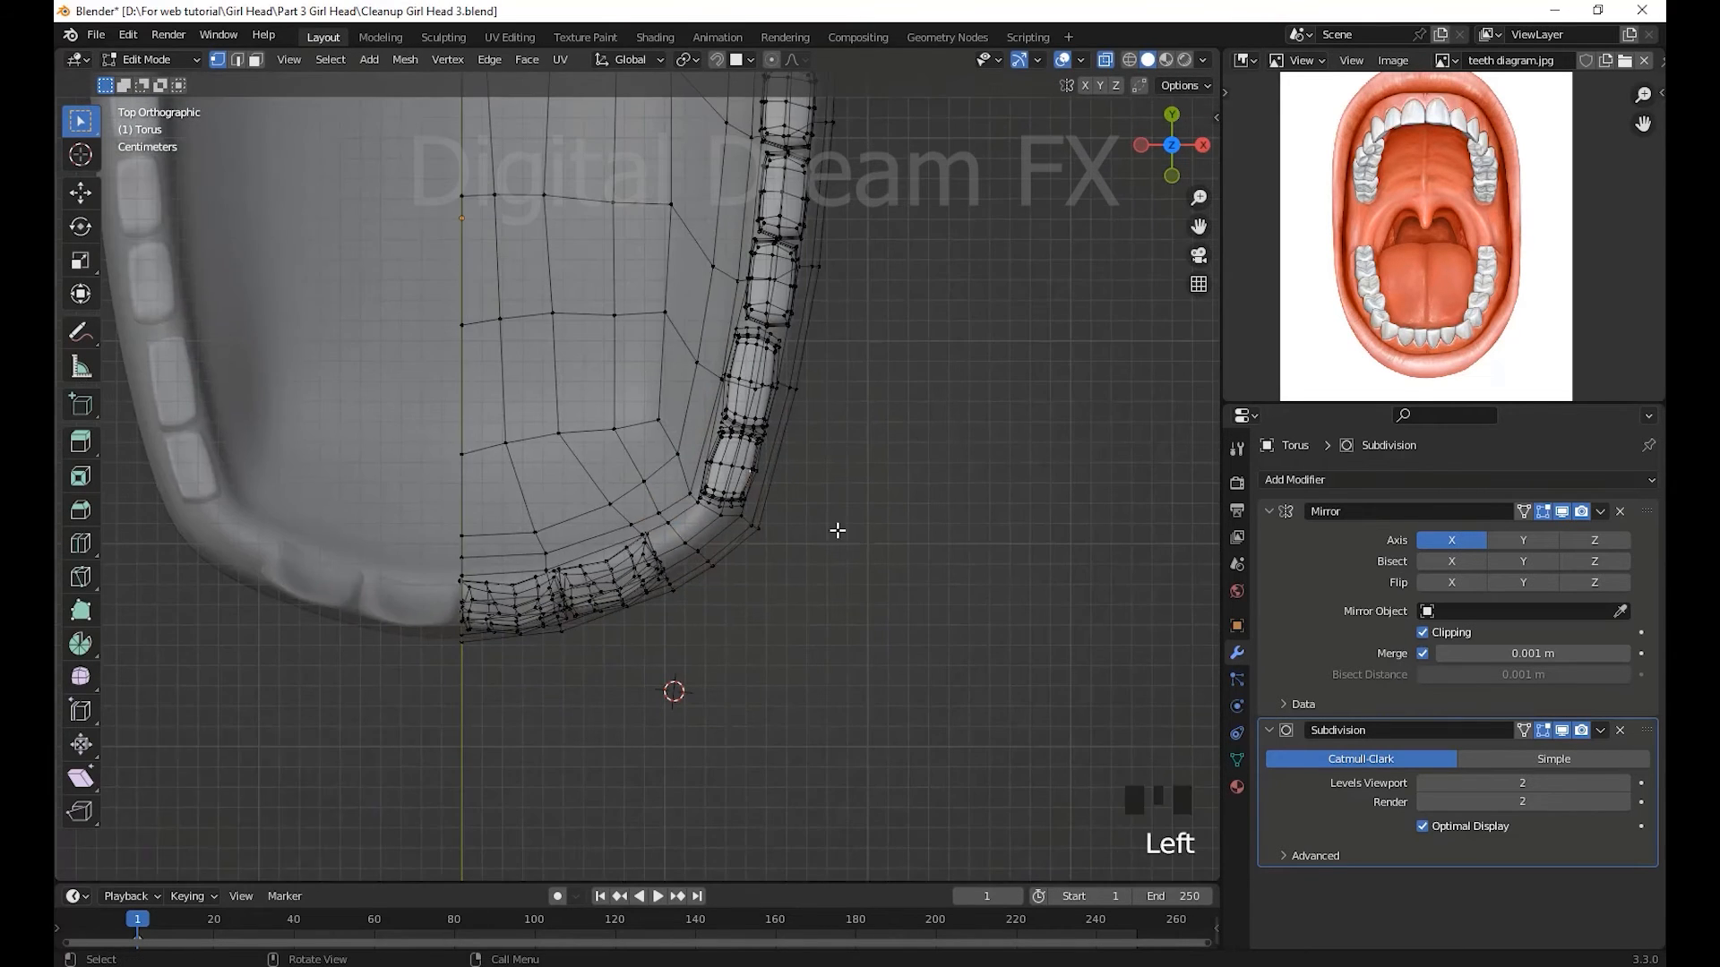
# - Duplicate the frontmost side tooth into the gap beside the second incisor and rotate the copy to follow the gum's curve
pyautogui.moveTo(836, 530); pyautogui.dragTo(761, 403, button='middle')
pyautogui.keyDown('shift'); pyautogui.moveTo(761, 403); pyautogui.dragTo(862, 562, button='middle'); pyautogui.keyUp('shift')
pyautogui.hotkey('alt', 'z')
pyautogui.press('l')
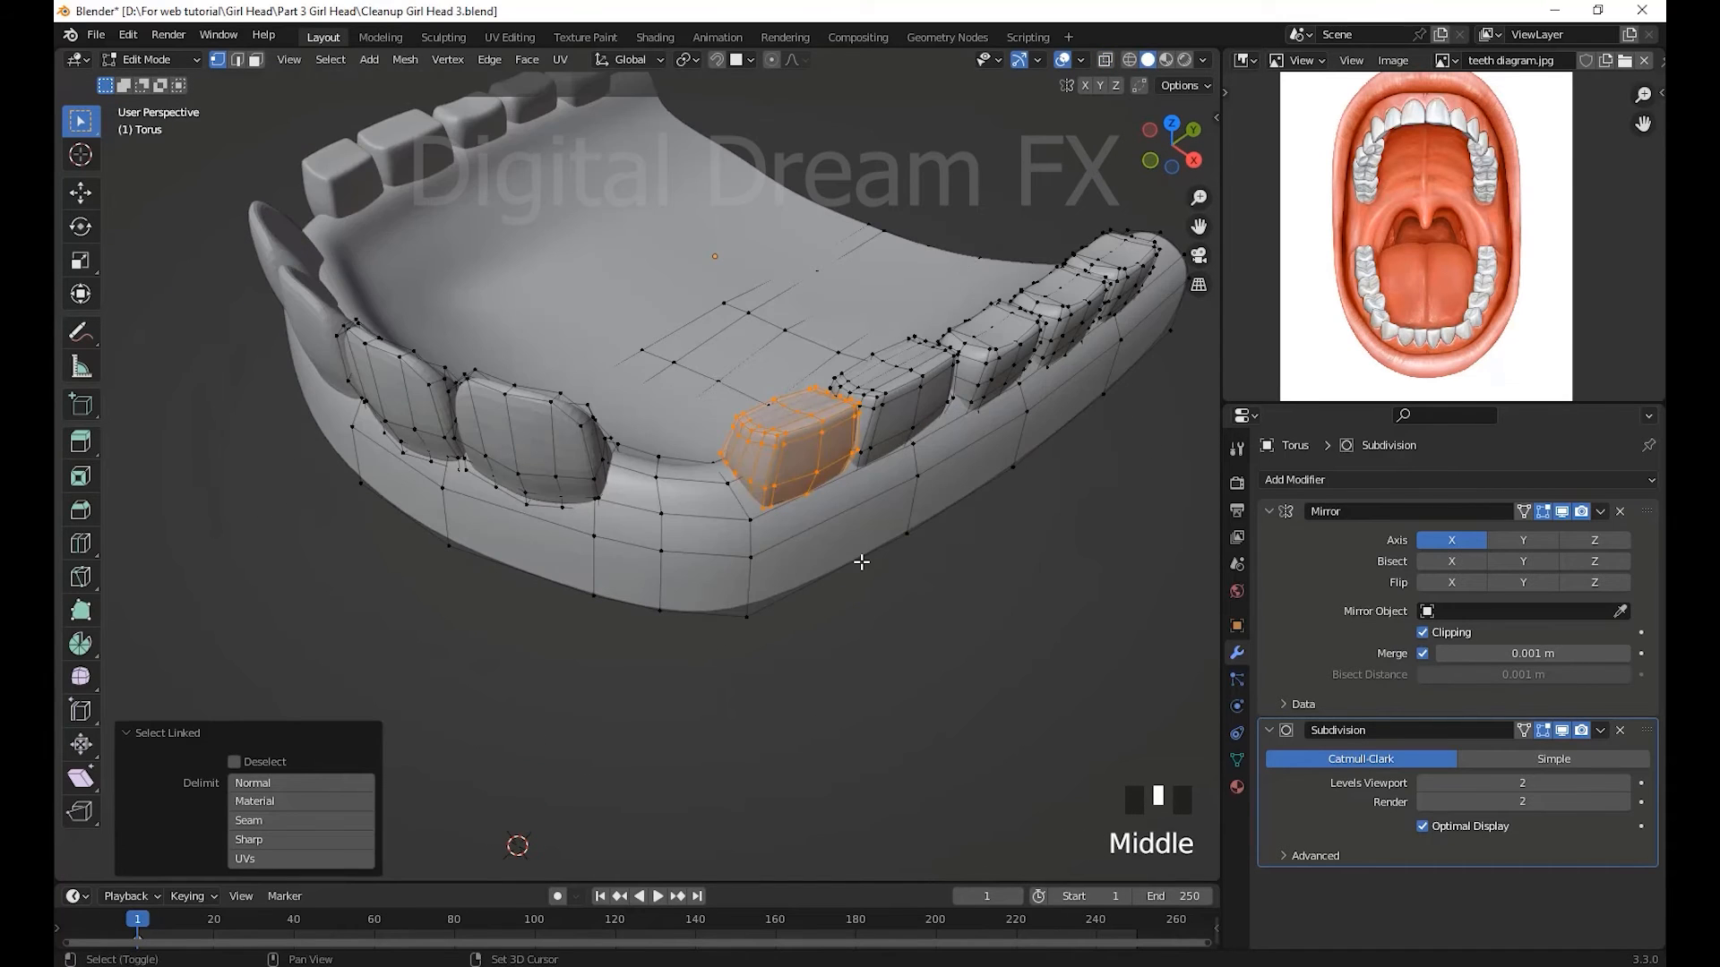
pyautogui.click(749, 573)
pyautogui.moveTo(749, 573); pyautogui.dragTo(860, 630, button='middle')
pyautogui.press('KP_7')
pyautogui.scroll(5, 882, 555)
pyautogui.press('r')
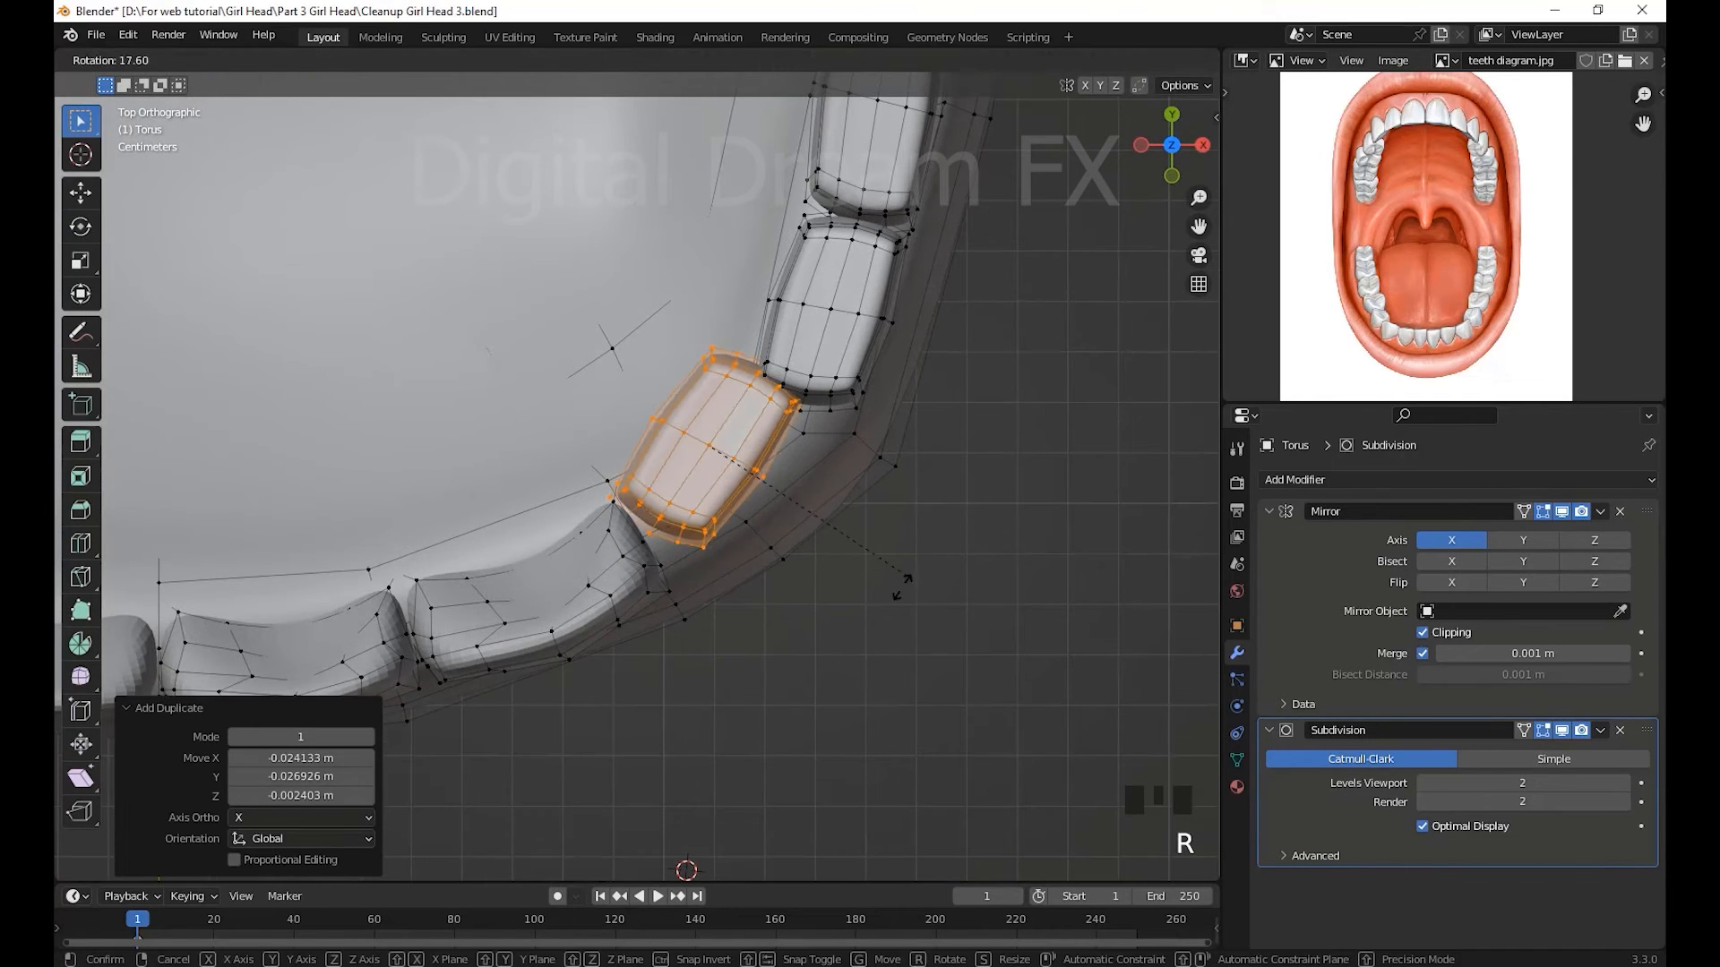
pyautogui.click(829, 558)
pyautogui.click(890, 631)
# - Select the top vertices of both incisors through the mesh and lower them about 0.0063 m in Z
pyautogui.moveTo(891, 631); pyautogui.dragTo(772, 385, button='middle')
pyautogui.moveTo(760, 375); pyautogui.dragTo(668, 287)
pyautogui.keyDown('shift'); pyautogui.moveTo(591, 358); pyautogui.dragTo(847, 363, button='middle'); pyautogui.keyUp('shift')
pyautogui.moveTo(840, 375); pyautogui.dragTo(287, 219)
pyautogui.hotkey('alt', 'z')
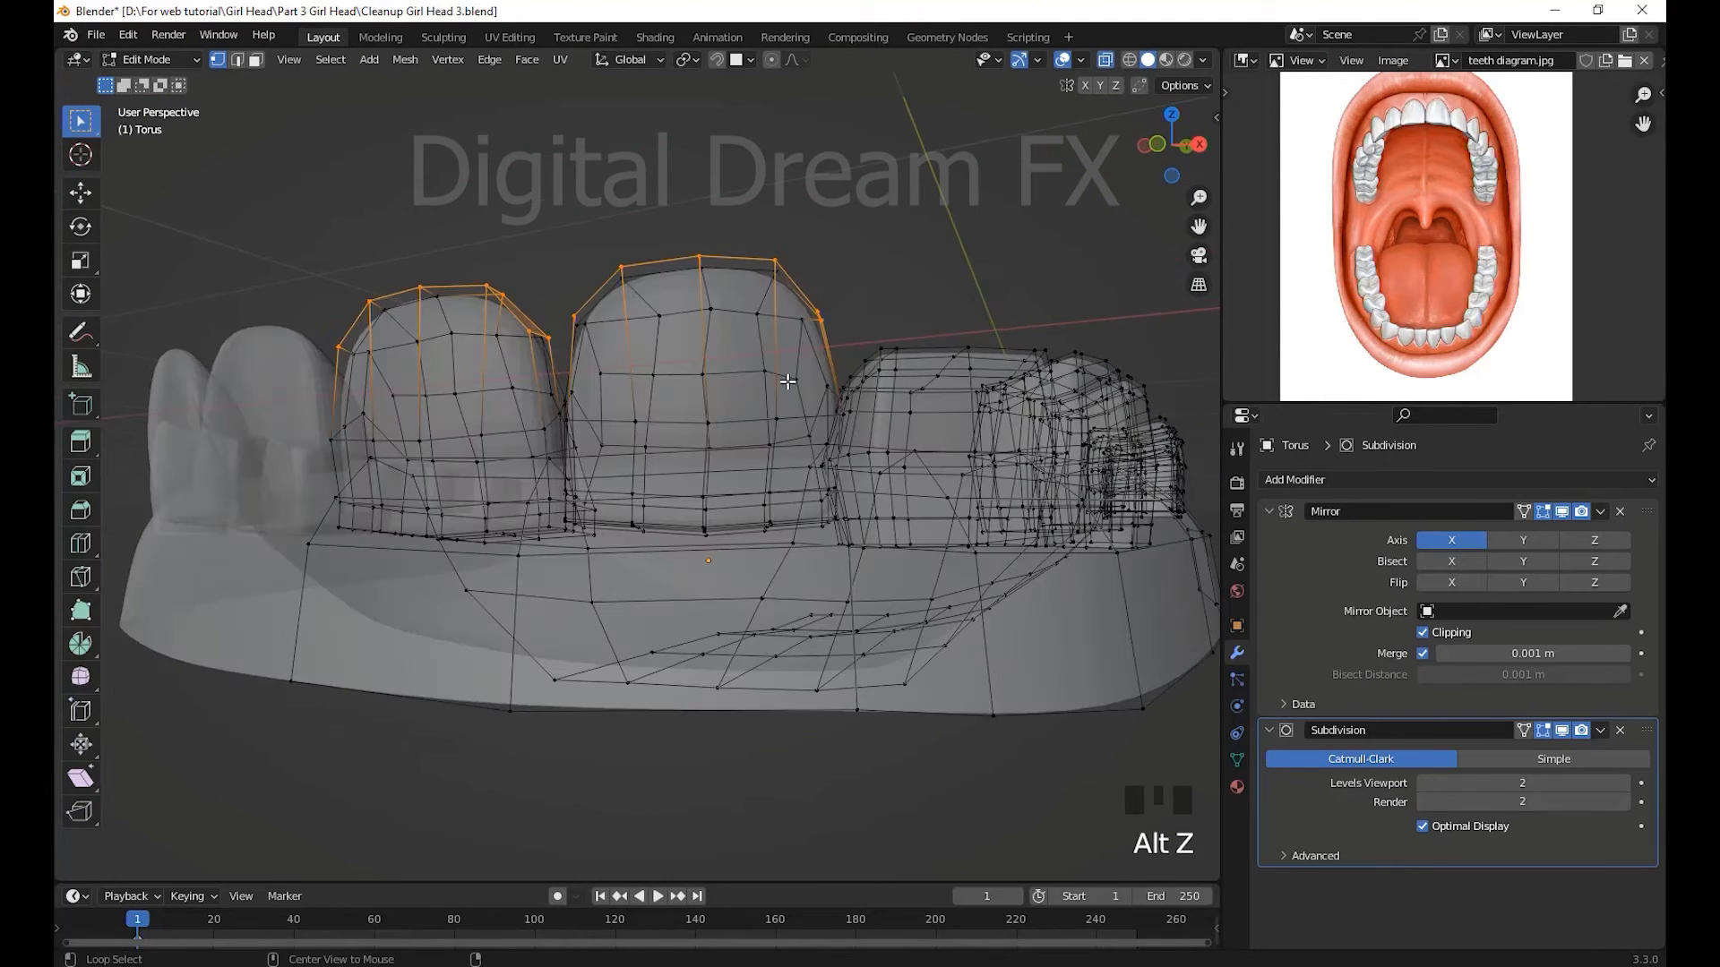
pyautogui.hotkey('alt', 'z')
pyautogui.moveTo(761, 389); pyautogui.dragTo(792, 383, button='middle')
pyautogui.keyDown('shift'); pyautogui.moveTo(793, 383); pyautogui.dragTo(792, 358, button='middle'); pyautogui.keyUp('shift')
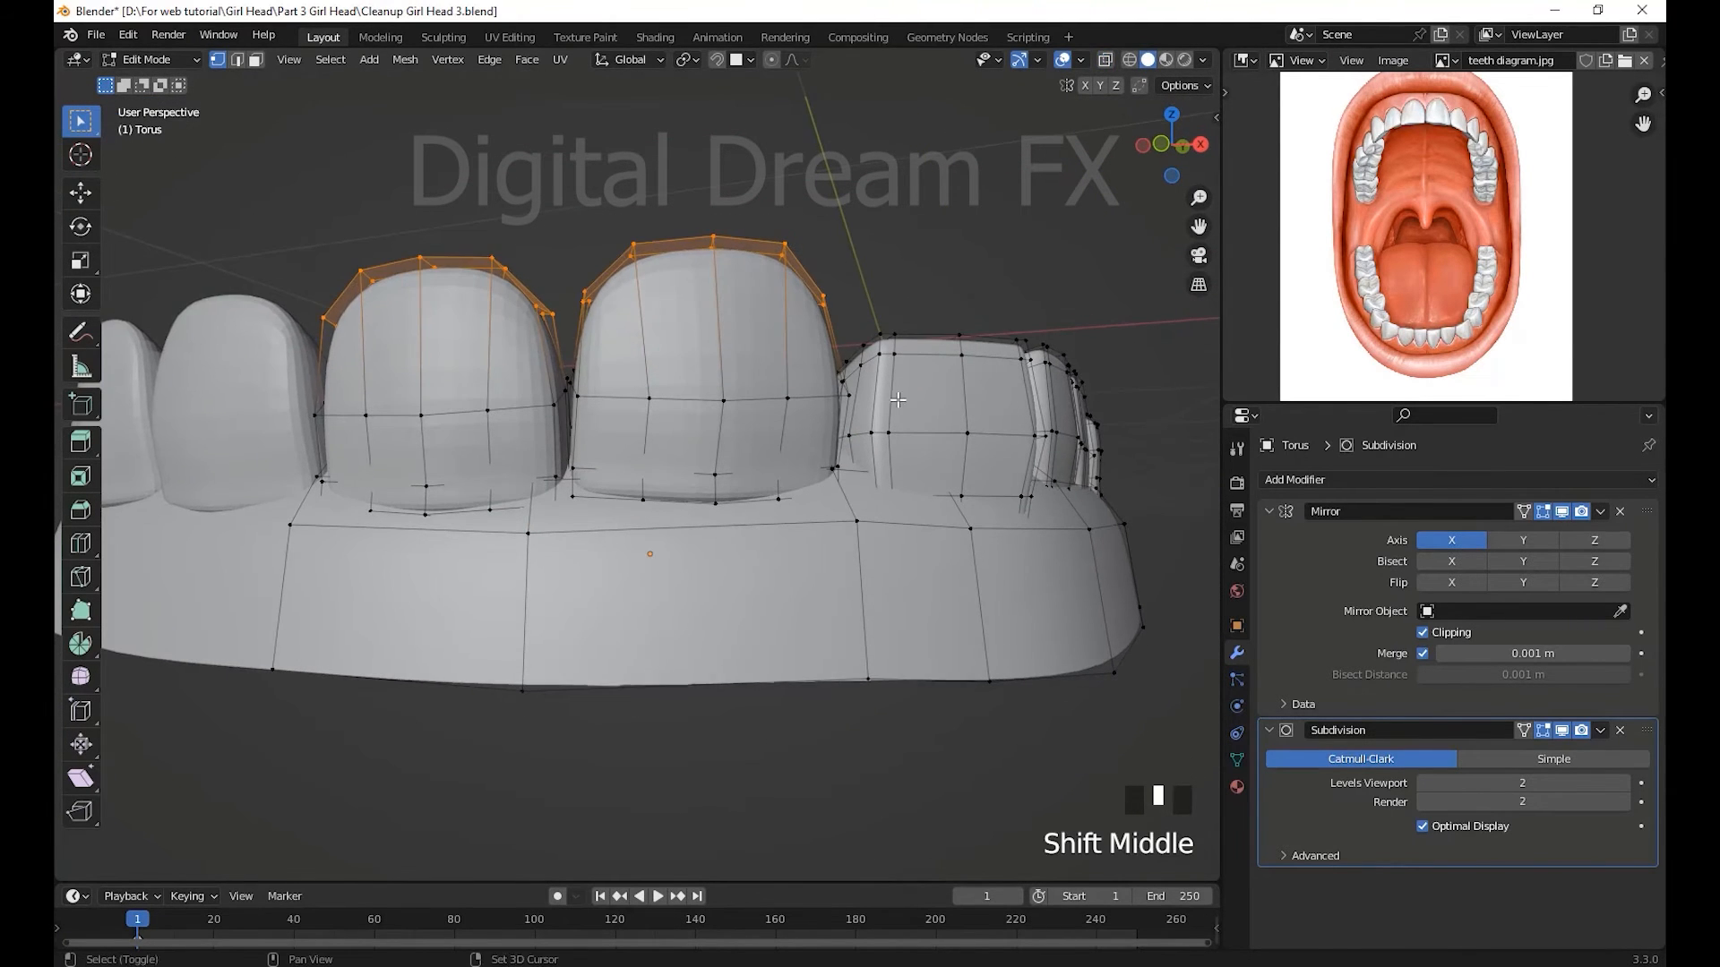
pyautogui.press('g')
pyautogui.click(793, 378)
# - Box-select the upper part of the duplicated tooth with X-ray on and raise it about 0.0126 m in Z
pyautogui.moveTo(1065, 403); pyautogui.dragTo(1012, 408, button='middle')
pyautogui.moveTo(1061, 414)
pyautogui.mouseDown(button='middle')
pyautogui.moveTo(1007, 420)
pyautogui.moveTo(1029, 422)
pyautogui.moveTo(1036, 394)
pyautogui.mouseUp(button='middle')
pyautogui.hotkey('alt', 'z')
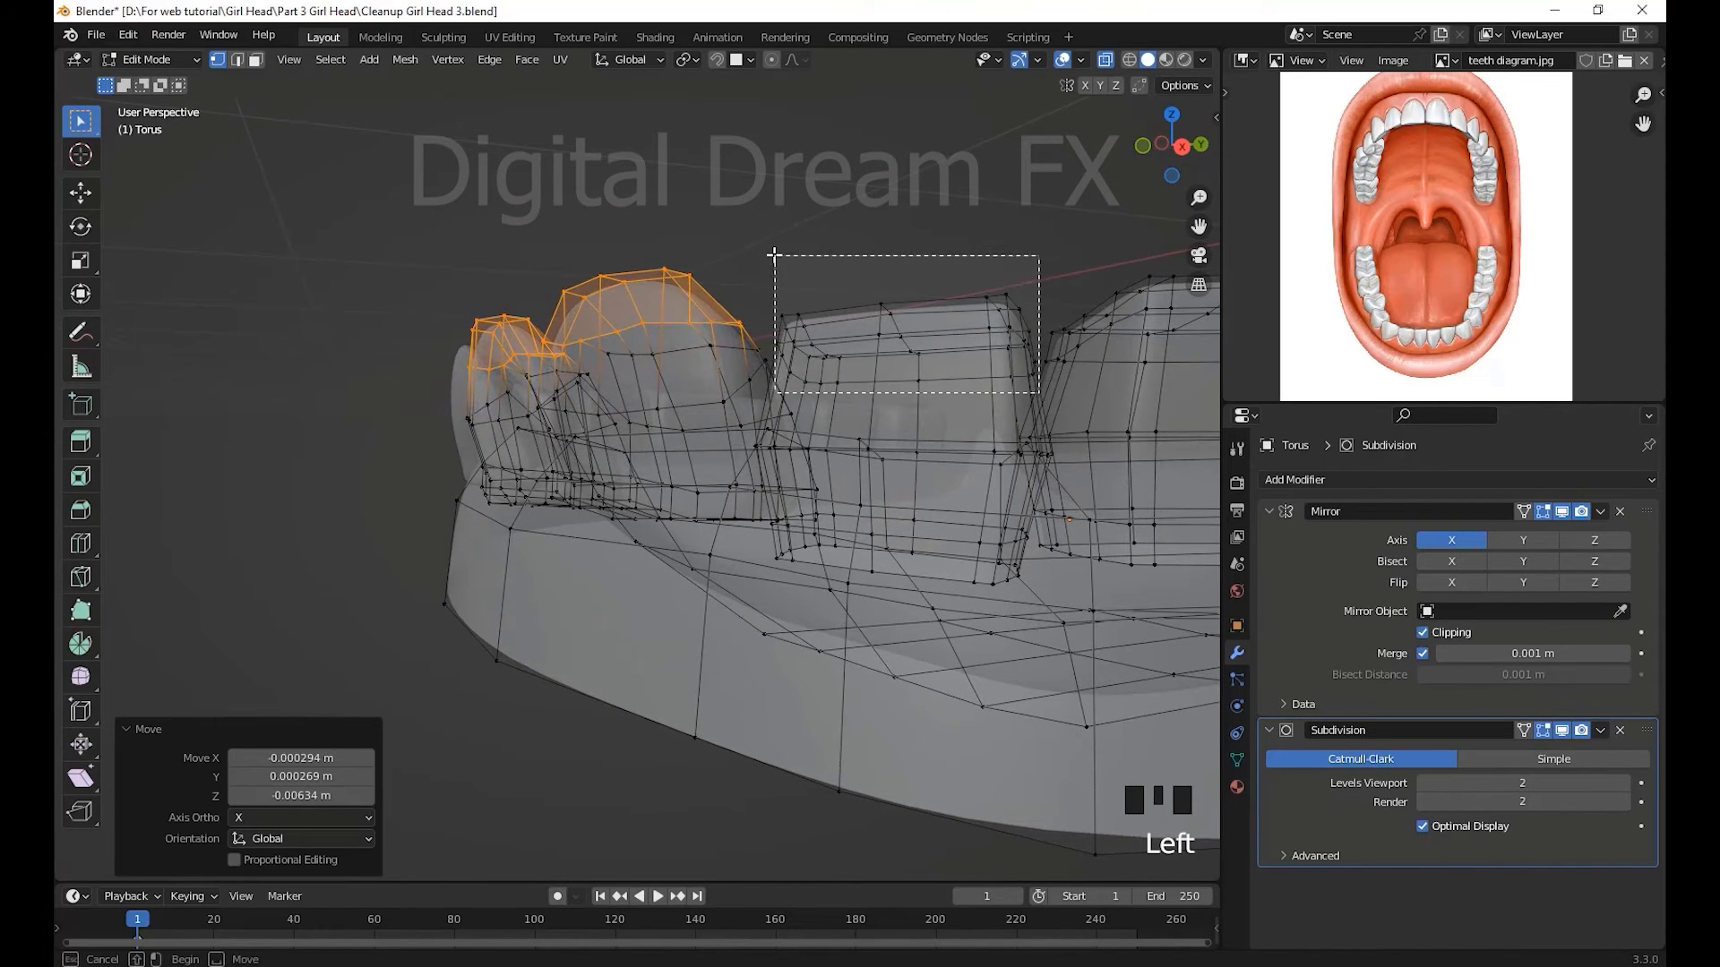
pyautogui.click(774, 255)
pyautogui.moveTo(1038, 387); pyautogui.dragTo(774, 273)
pyautogui.moveTo(896, 430); pyautogui.dragTo(947, 496, button='middle')
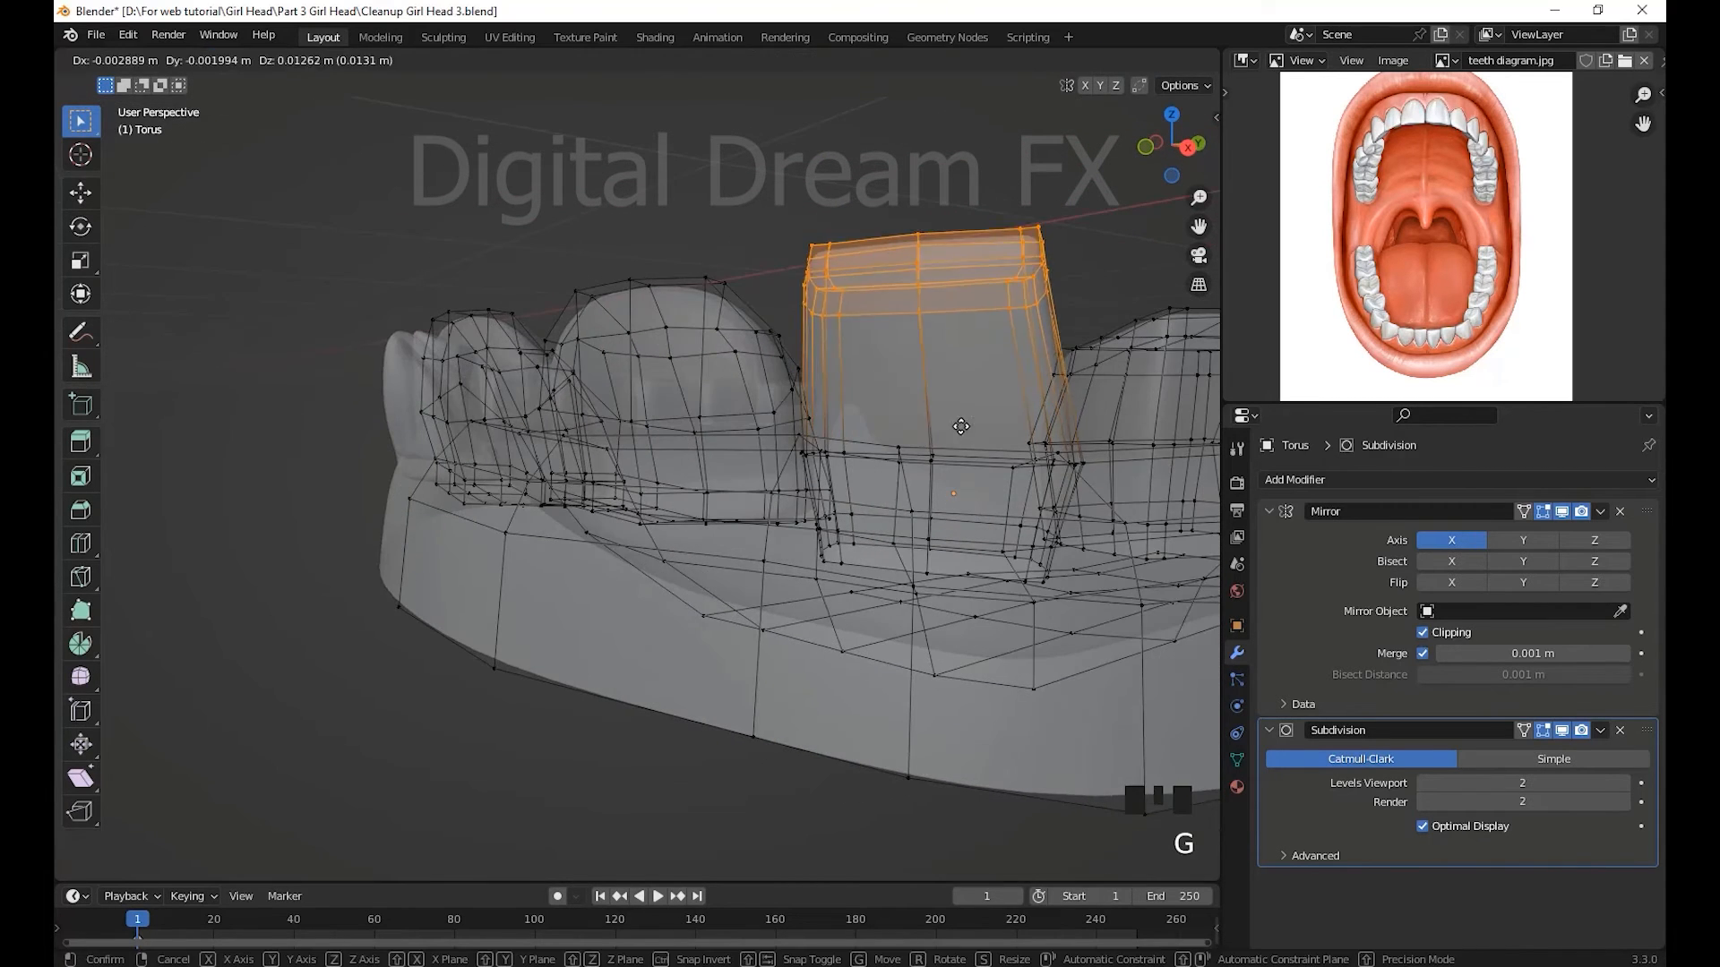
pyautogui.click(961, 426)
# - Turn X-ray off, select the vertex band along the duplicated tooth's inner upper edge and reposition it to taper the inner side
pyautogui.moveTo(961, 426); pyautogui.dragTo(779, 515, button='middle')
pyautogui.hotkey('alt', 'z')
pyautogui.keyDown('shift'); pyautogui.moveTo(779, 515); pyautogui.dragTo(707, 502, button='middle'); pyautogui.keyUp('shift')
pyautogui.keyDown('shift'); pyautogui.moveTo(708, 501); pyautogui.dragTo(667, 461, button='middle'); pyautogui.keyUp('shift')
pyautogui.click(749, 448)
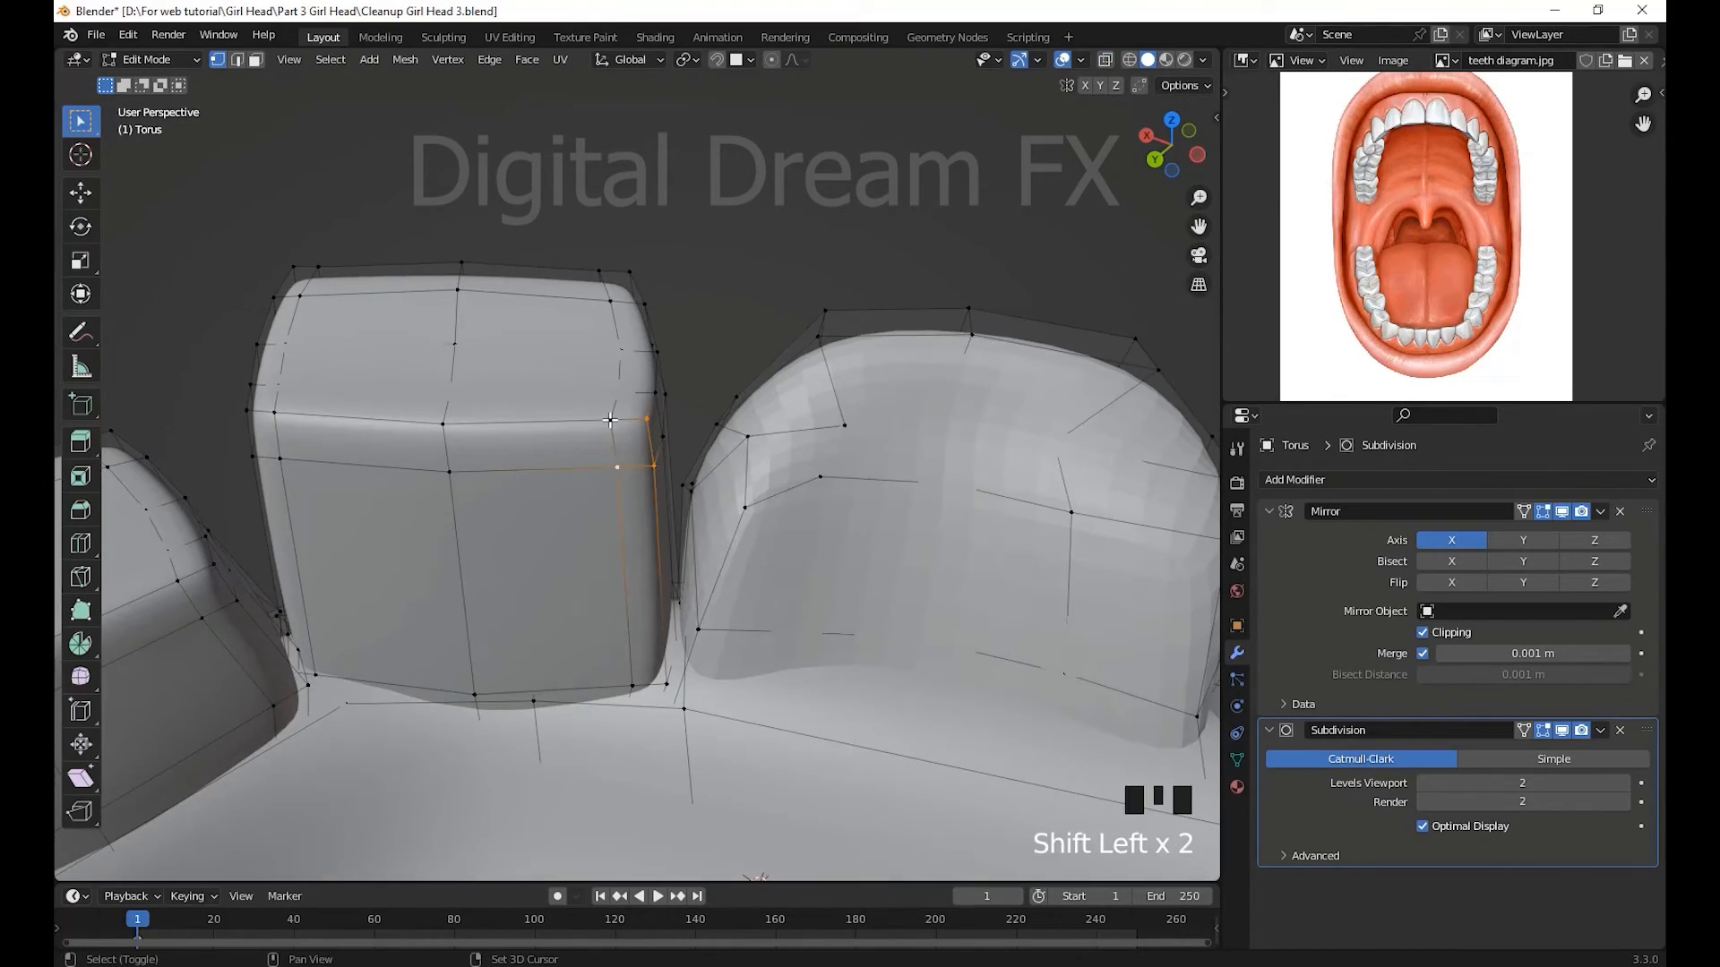
pyautogui.keyDown('shift'); pyautogui.click(504, 480); pyautogui.keyUp('shift')
pyautogui.moveTo(451, 504); pyautogui.dragTo(586, 522, button='middle')
pyautogui.keyDown('shift'); pyautogui.click(467, 436); pyautogui.keyUp('shift')
pyautogui.press('g')
pyautogui.click(714, 567)
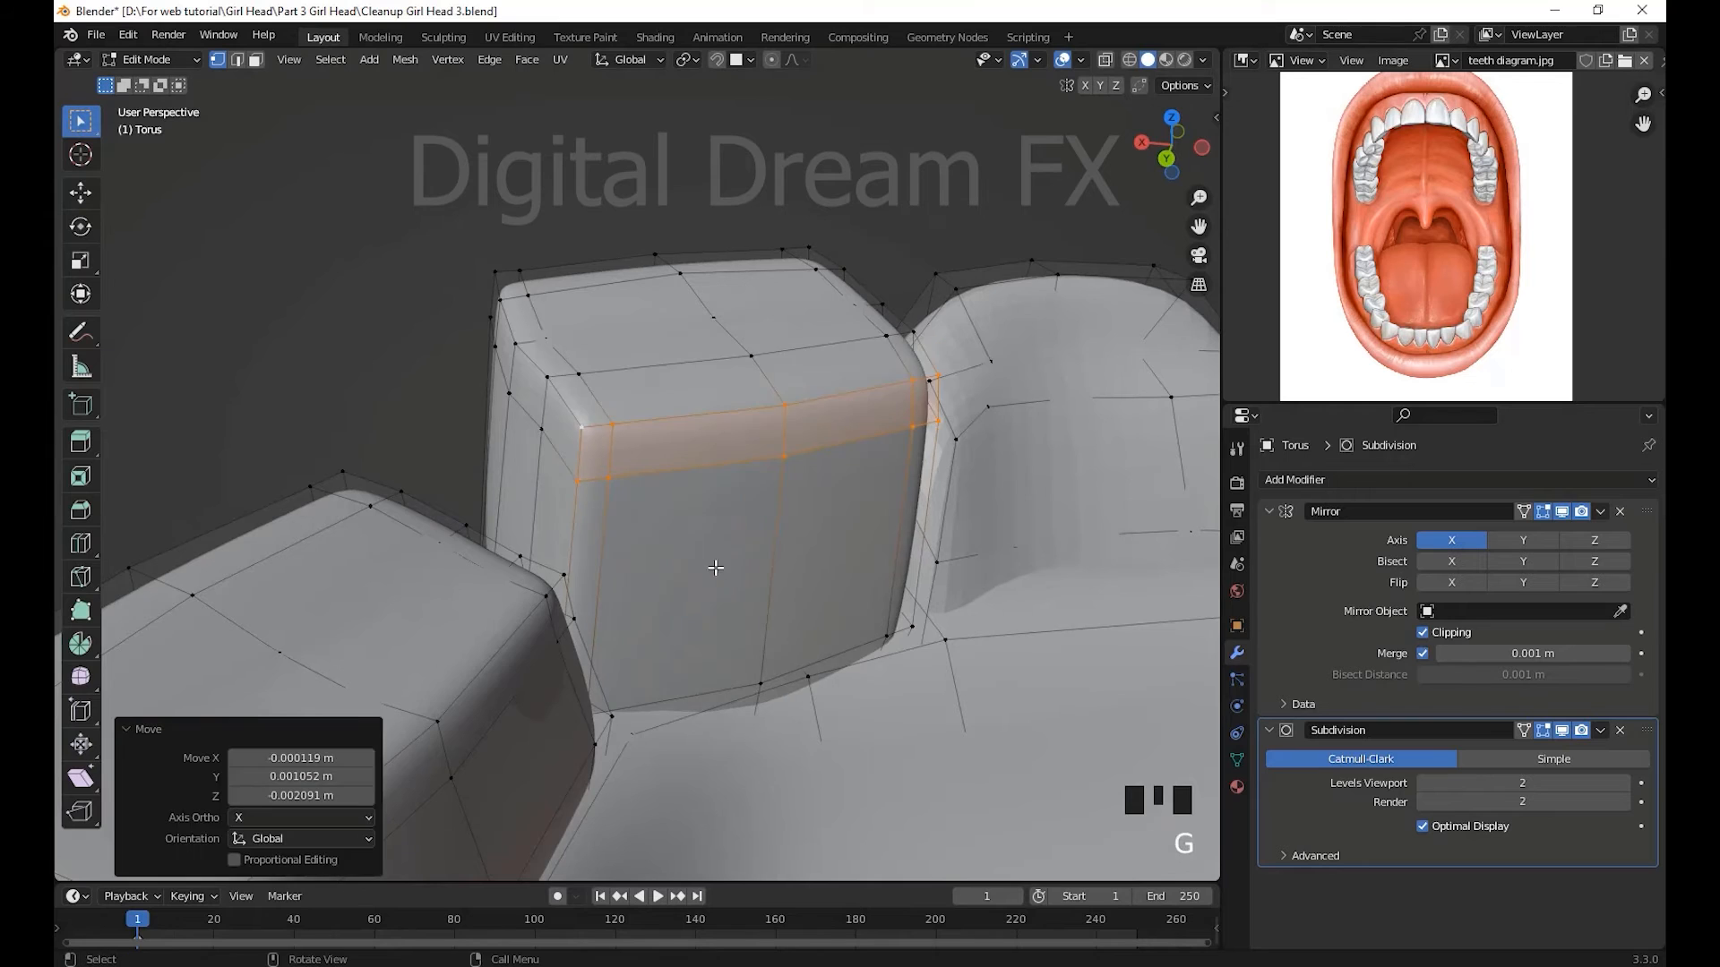
pyautogui.hotkey('ctrl', 'z')
pyautogui.moveTo(713, 568); pyautogui.dragTo(781, 484, button='middle')
pyautogui.press('g')
pyautogui.click(710, 621)
pyautogui.press('g')
pyautogui.click(829, 566)
# - Select the vertices across the duplicated tooth's inner upper edge and move them to thin its upper half
pyautogui.click(797, 445)
pyautogui.click(726, 441)
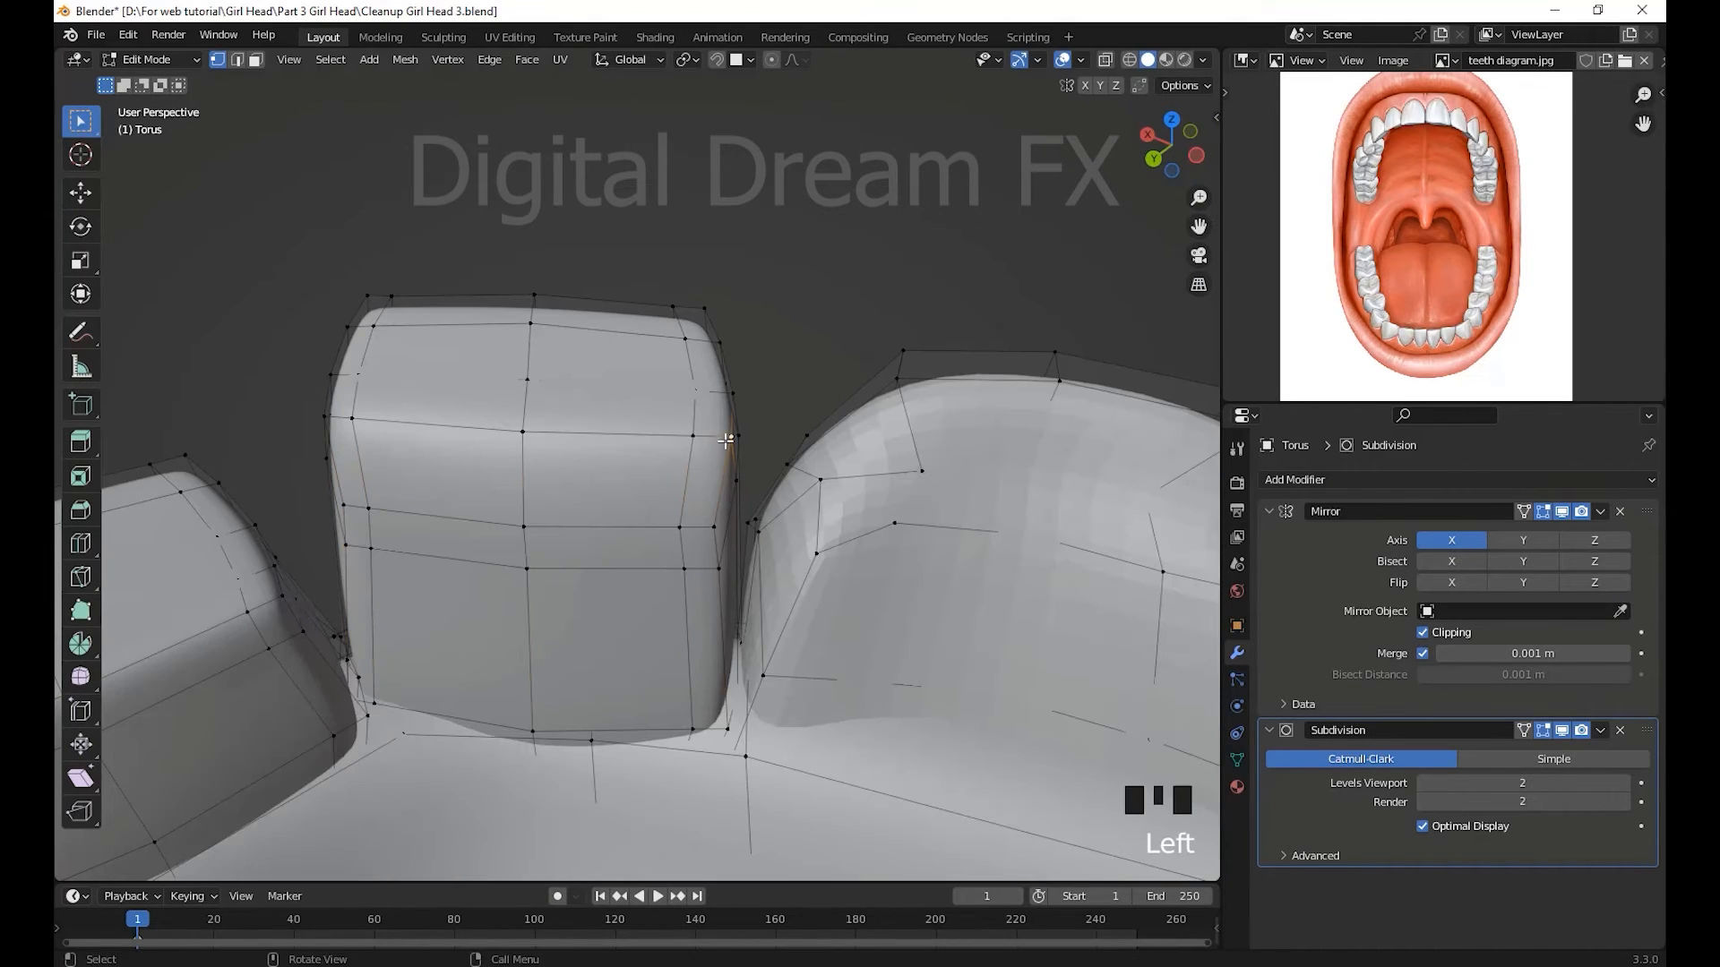
pyautogui.keyDown('shift'); pyautogui.click(346, 423); pyautogui.keyUp('shift')
pyautogui.moveTo(346, 423); pyautogui.dragTo(573, 439, button='middle')
pyautogui.keyDown('shift'); pyautogui.click(752, 351); pyautogui.keyUp('shift')
pyautogui.keyDown('shift'); pyautogui.click(576, 421); pyautogui.keyUp('shift')
pyautogui.moveTo(752, 358); pyautogui.dragTo(506, 411, button='middle')
pyautogui.press('g')
pyautogui.click(466, 399)
# - Select the vertex band around the tooth's inner ledge, including its corners, then move and rotate it to refine the inner slope
pyautogui.click(485, 320)
pyautogui.keyDown('shift'); pyautogui.click(482, 292); pyautogui.keyUp('shift')
pyautogui.keyDown('shift'); pyautogui.click(466, 282); pyautogui.keyUp('shift')
pyautogui.keyDown('shift'); pyautogui.click(455, 291); pyautogui.keyUp('shift')
pyautogui.moveTo(466, 285); pyautogui.dragTo(606, 484, button='middle')
pyautogui.click(785, 507)
pyautogui.keyDown('shift'); pyautogui.click(539, 370); pyautogui.keyUp('shift')
pyautogui.keyDown('shift'); pyautogui.click(543, 408); pyautogui.keyUp('shift')
pyautogui.keyDown('shift'); pyautogui.click(471, 431); pyautogui.keyUp('shift')
pyautogui.moveTo(471, 431); pyautogui.dragTo(547, 485, button='middle')
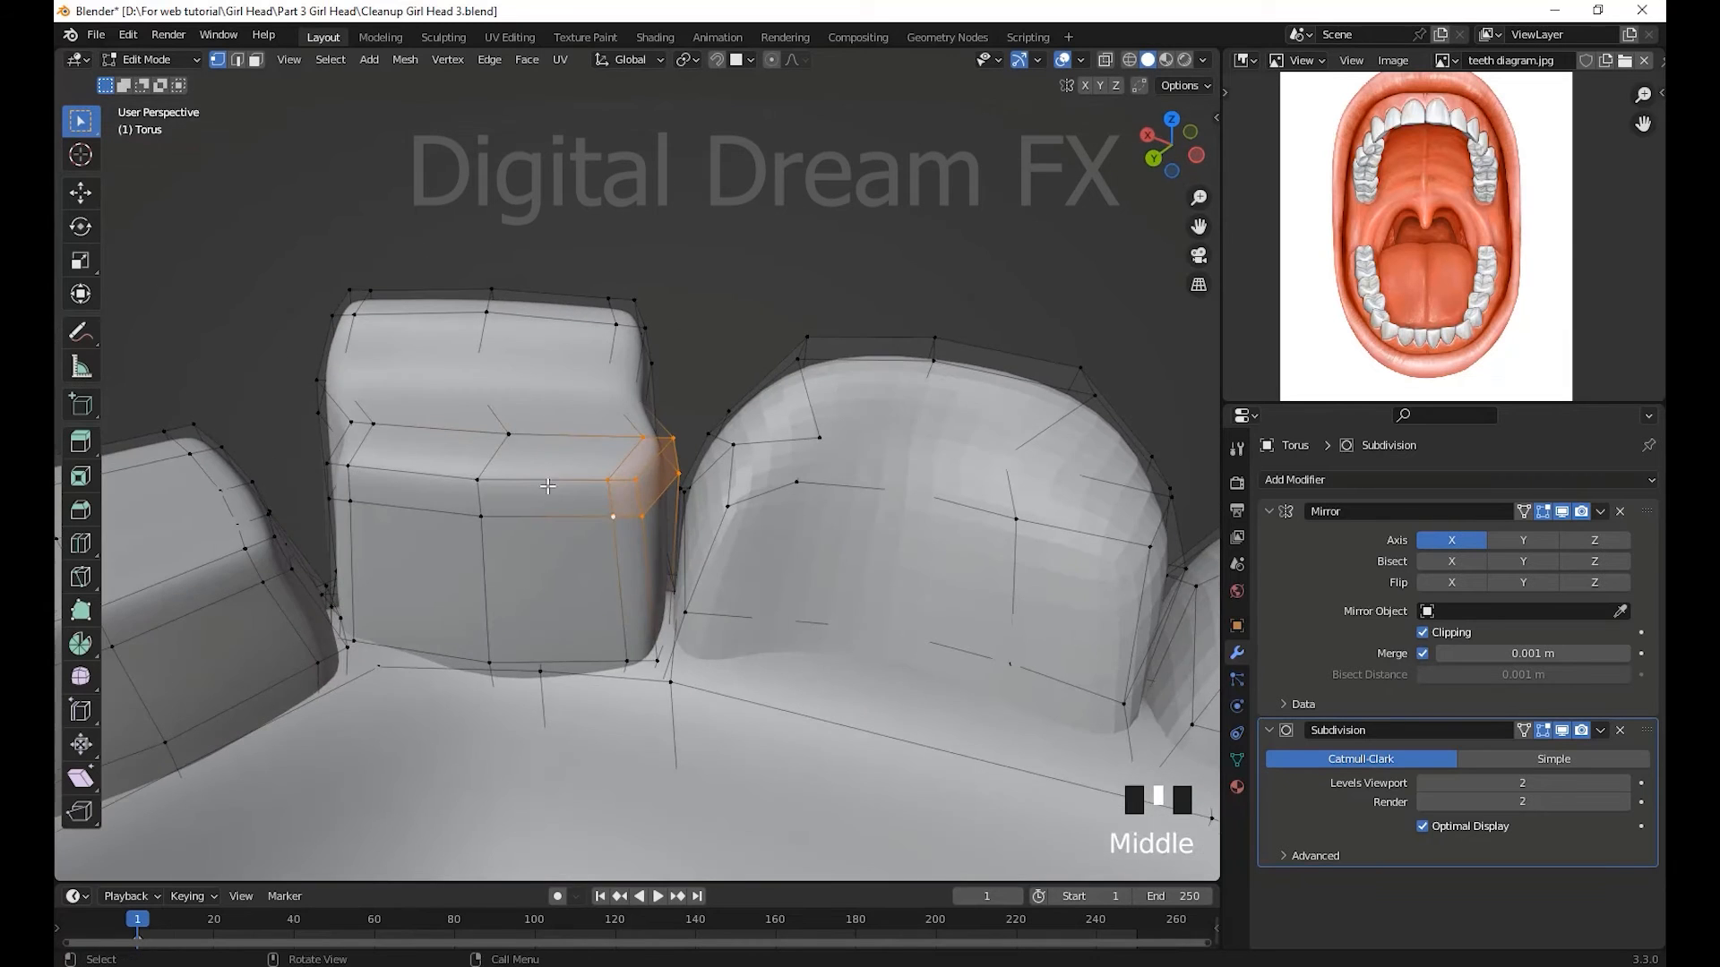
pyautogui.moveTo(431, 570); pyautogui.dragTo(440, 485, button='middle')
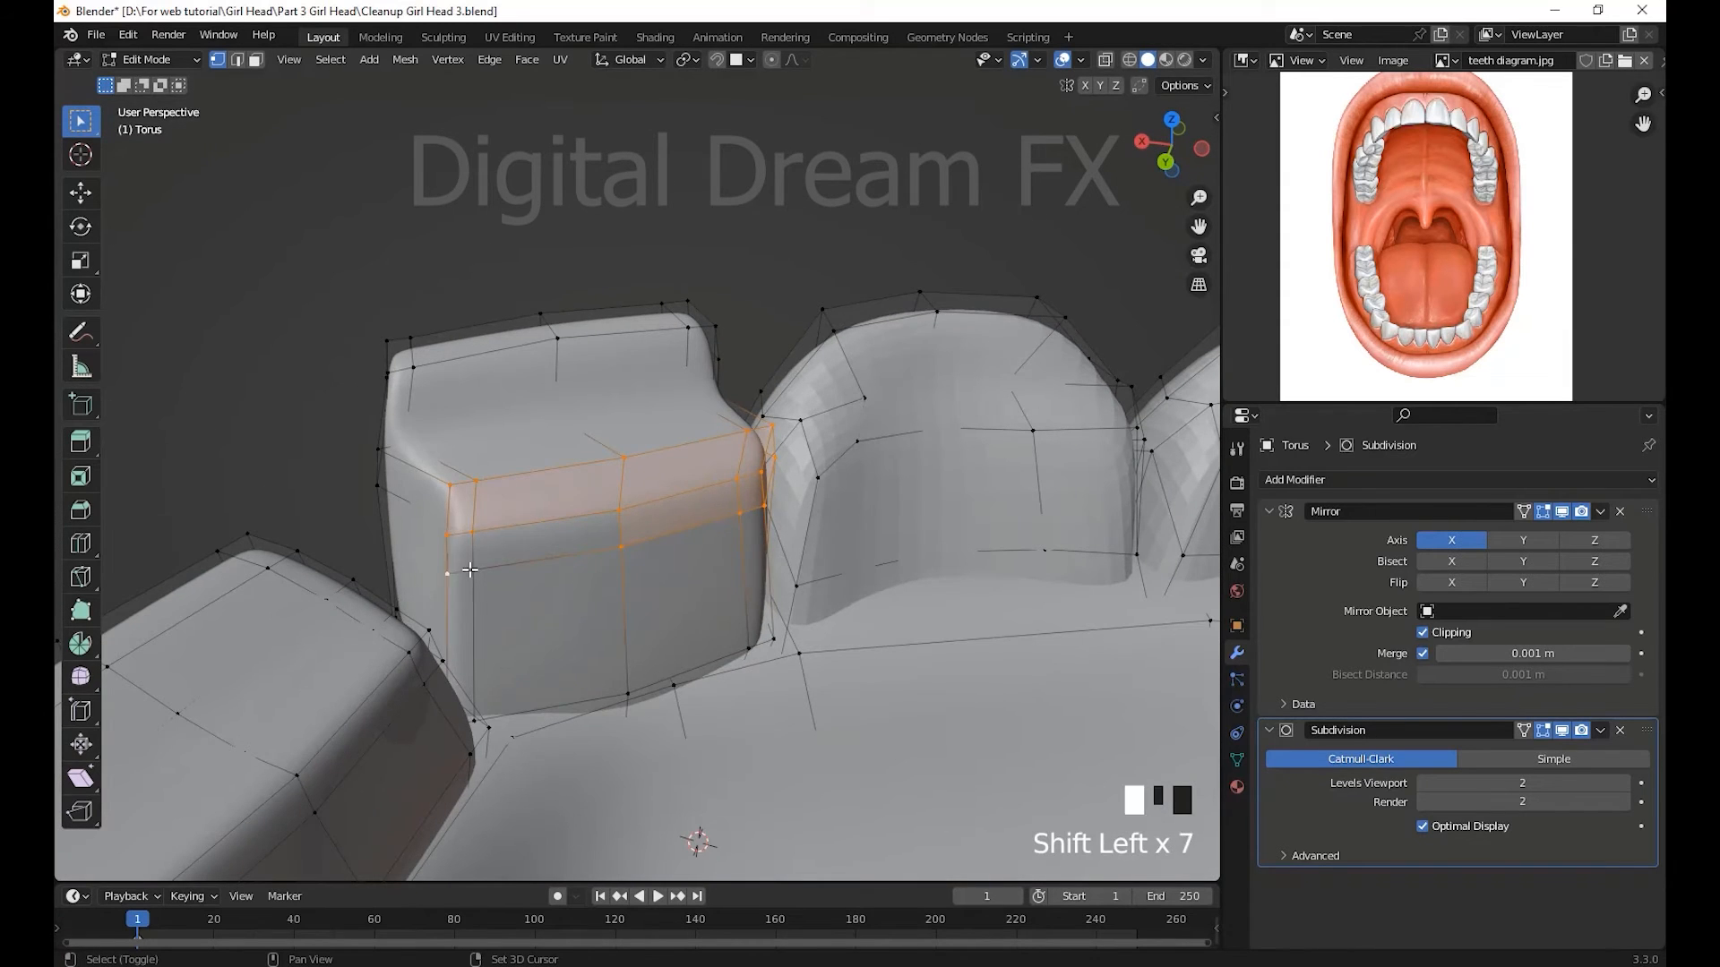
pyautogui.keyDown('shift'); pyautogui.click(469, 569); pyautogui.keyUp('shift')
pyautogui.moveTo(502, 618); pyautogui.dragTo(570, 577, button='middle')
pyautogui.press('g')
pyautogui.click(577, 652)
pyautogui.moveTo(663, 685); pyautogui.dragTo(672, 564, button='middle')
pyautogui.press('r')
pyautogui.click(770, 756)
# - Raise the tooth's top centre vertices about 0.0061 m in Z to form a canine point and round its upper side corners
pyautogui.keyDown('shift'); pyautogui.moveTo(672, 565); pyautogui.dragTo(575, 377, button='middle'); pyautogui.keyUp('shift')
pyautogui.click(598, 397)
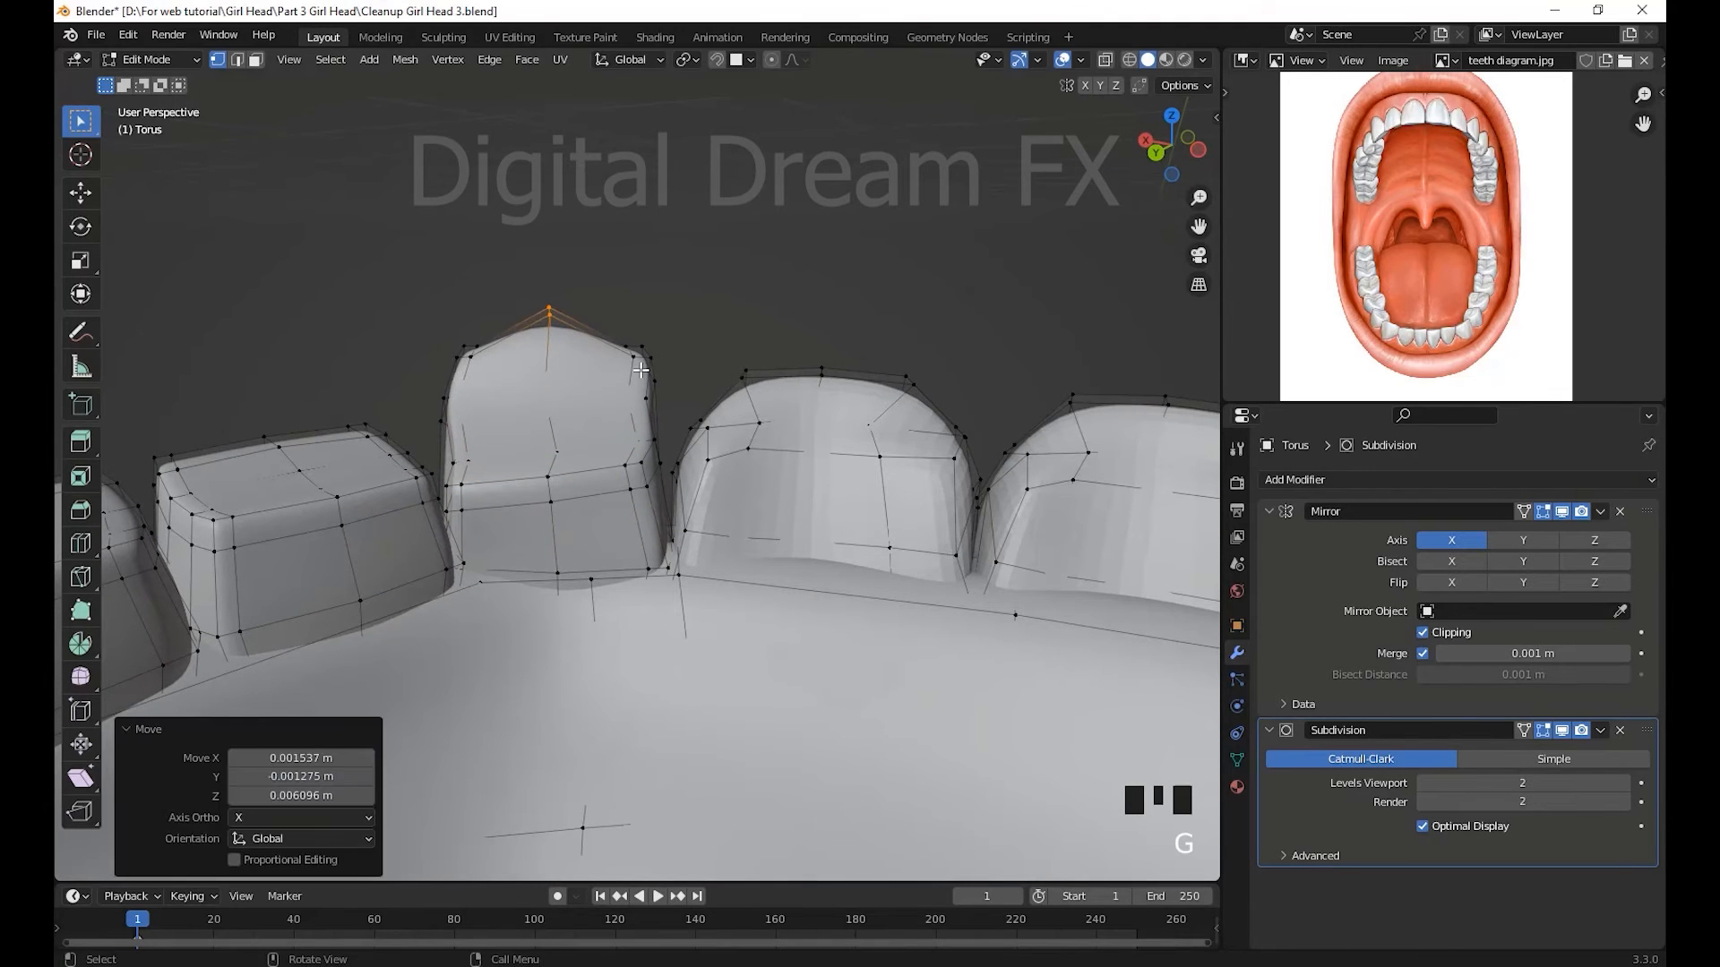
pyautogui.click(624, 346)
pyautogui.click(600, 345)
pyautogui.press('g')
pyautogui.click(478, 367)
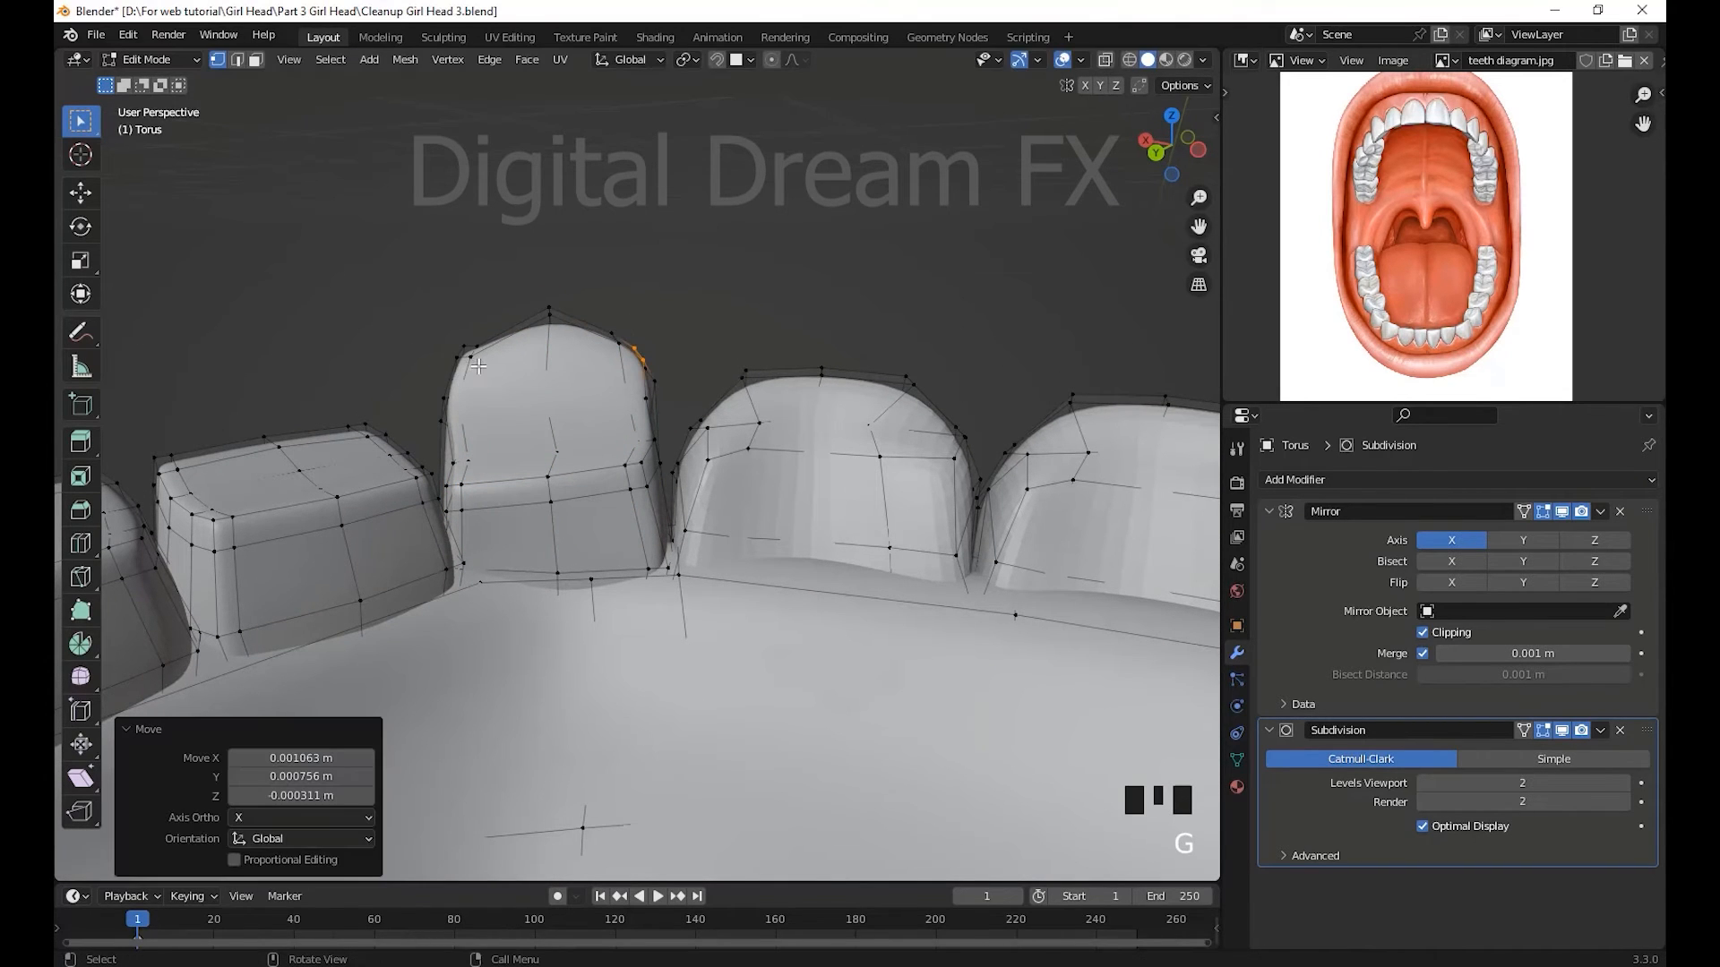
pyautogui.click(467, 340)
pyautogui.press('g')
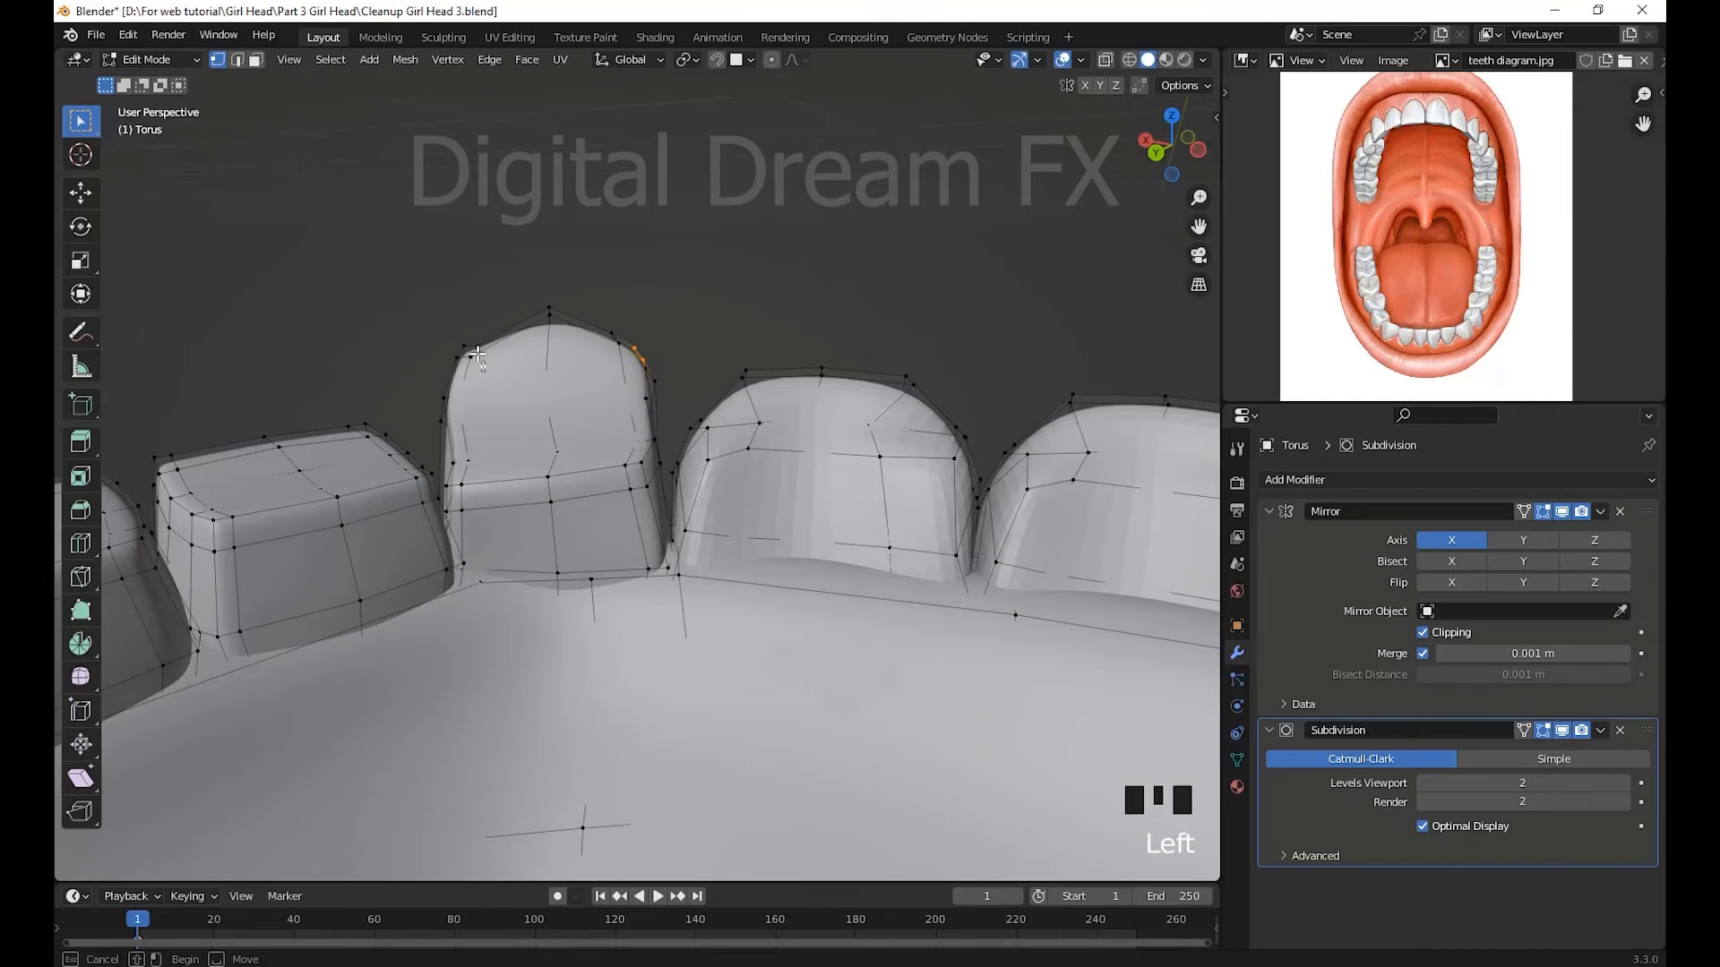
# - Lower the middle face on the canine's inner side about 0.0046 m in Z
pyautogui.scroll(-2, 523, 405)
pyautogui.press('h')
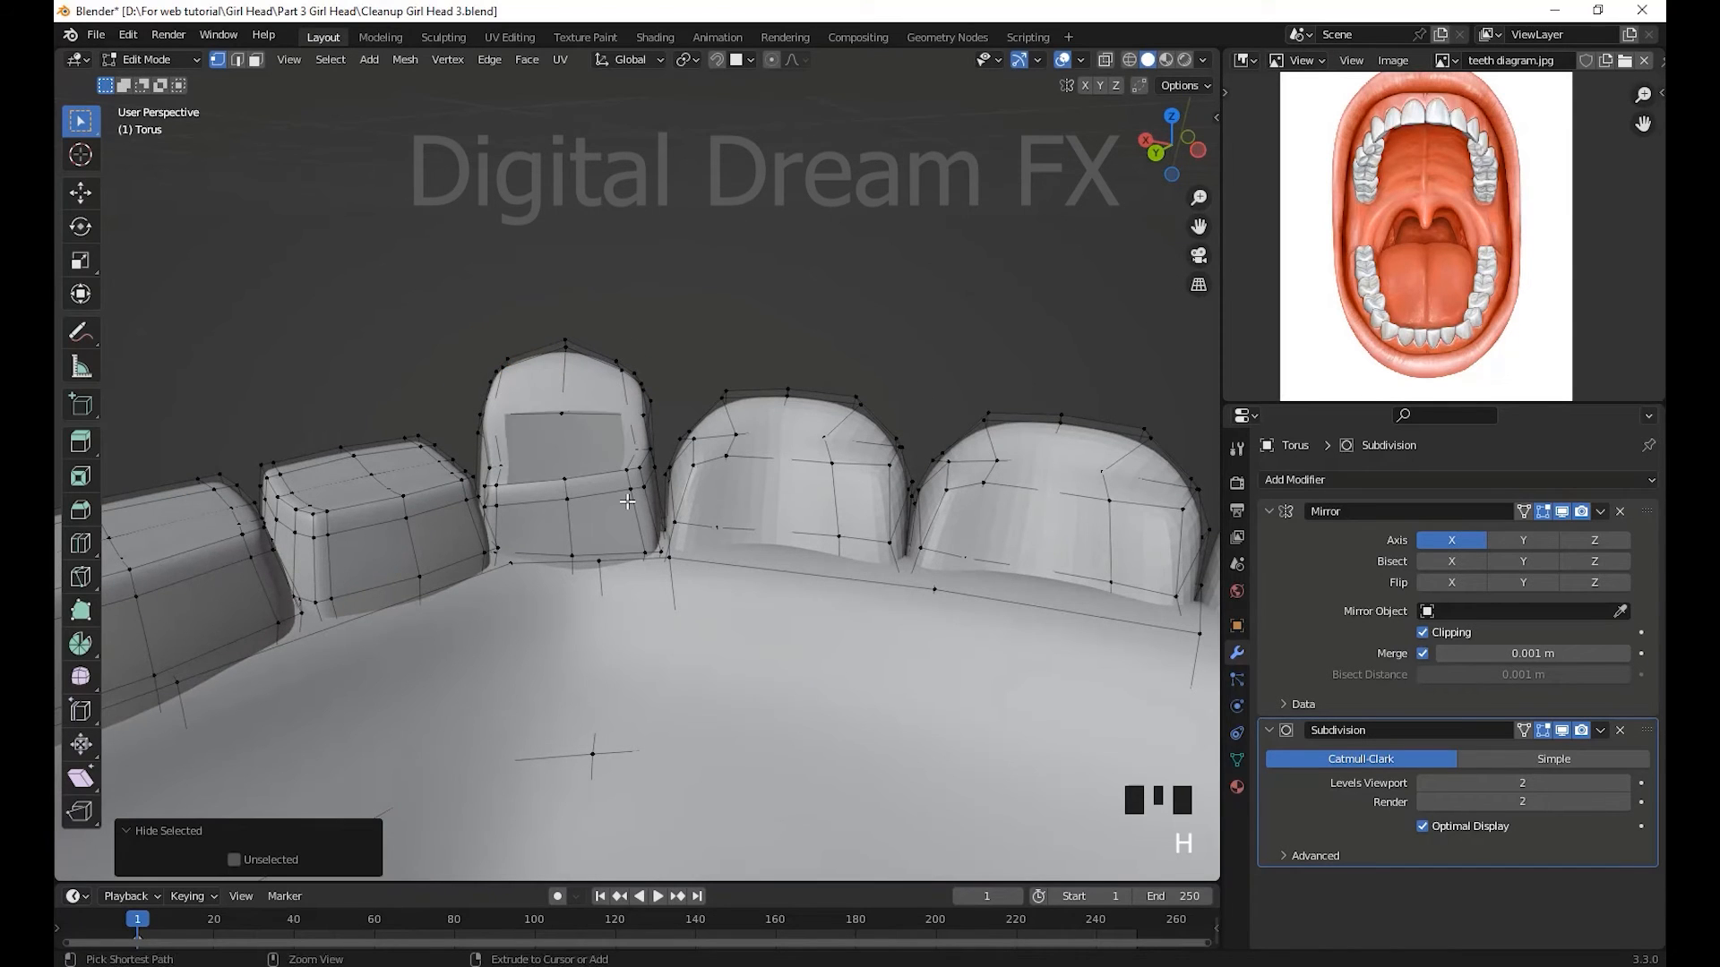
pyautogui.moveTo(627, 501); pyautogui.dragTo(878, 645, button='middle')
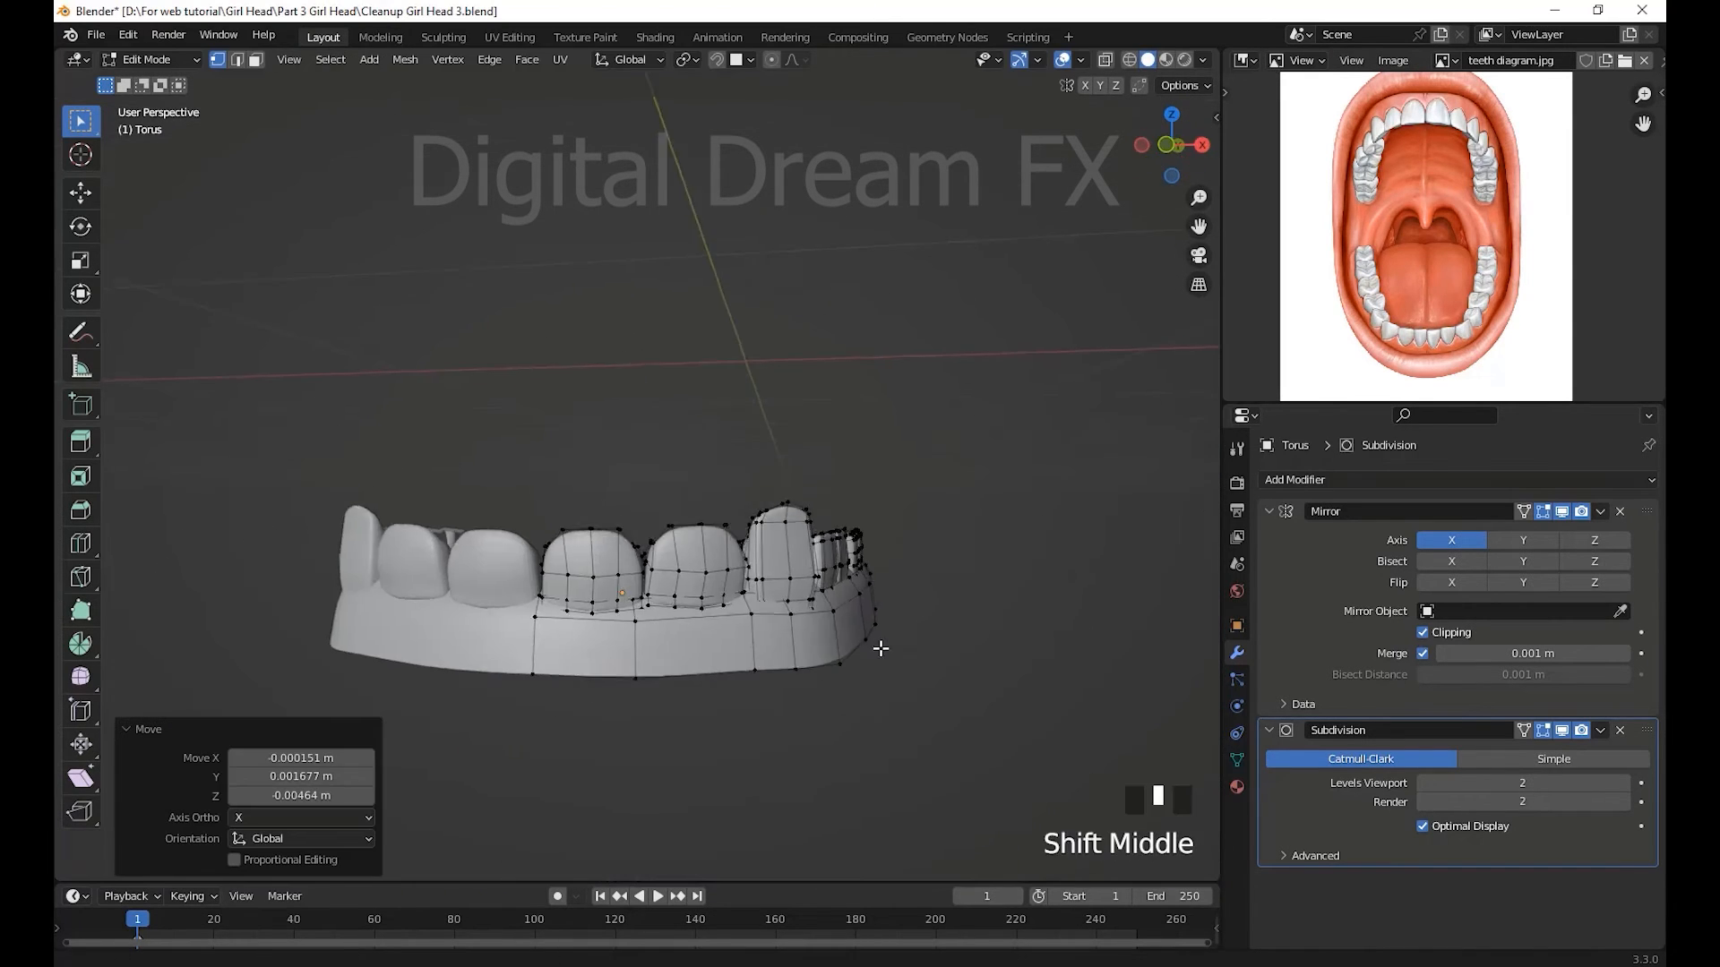
pyautogui.scroll(2, 803, 564)
pyautogui.moveTo(803, 563); pyautogui.dragTo(797, 658, button='middle')
pyautogui.scroll(-2, 822, 492)
# - Return to Object Mode and apply Shade Smooth to the gum and teeth model
pyautogui.press('Tab')
pyautogui.scroll(-1, 668, 685)
pyautogui.scroll(2, 738, 677)
pyautogui.click(695, 627)
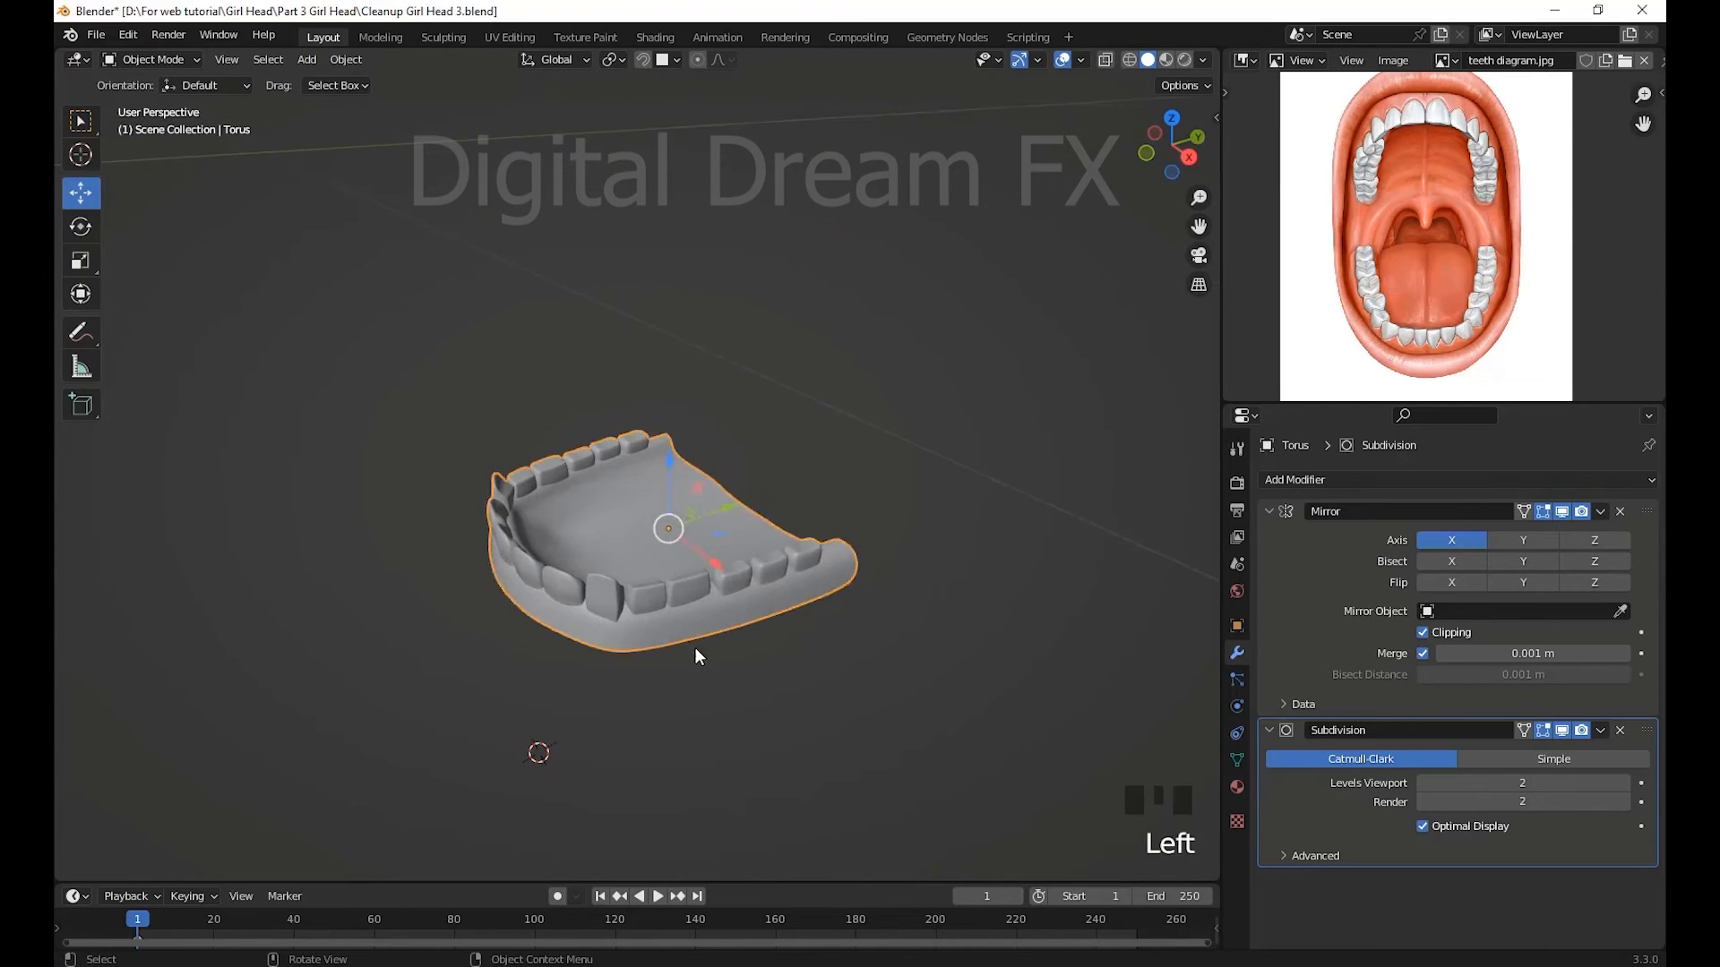
pyautogui.moveTo(695, 626); pyautogui.dragTo(622, 671, button='middle')
pyautogui.scroll(1, 787, 702)
pyautogui.moveTo(787, 702); pyautogui.dragTo(690, 556, button='middle')
pyautogui.scroll(3, 707, 591)
pyautogui.rightClick(691, 589)
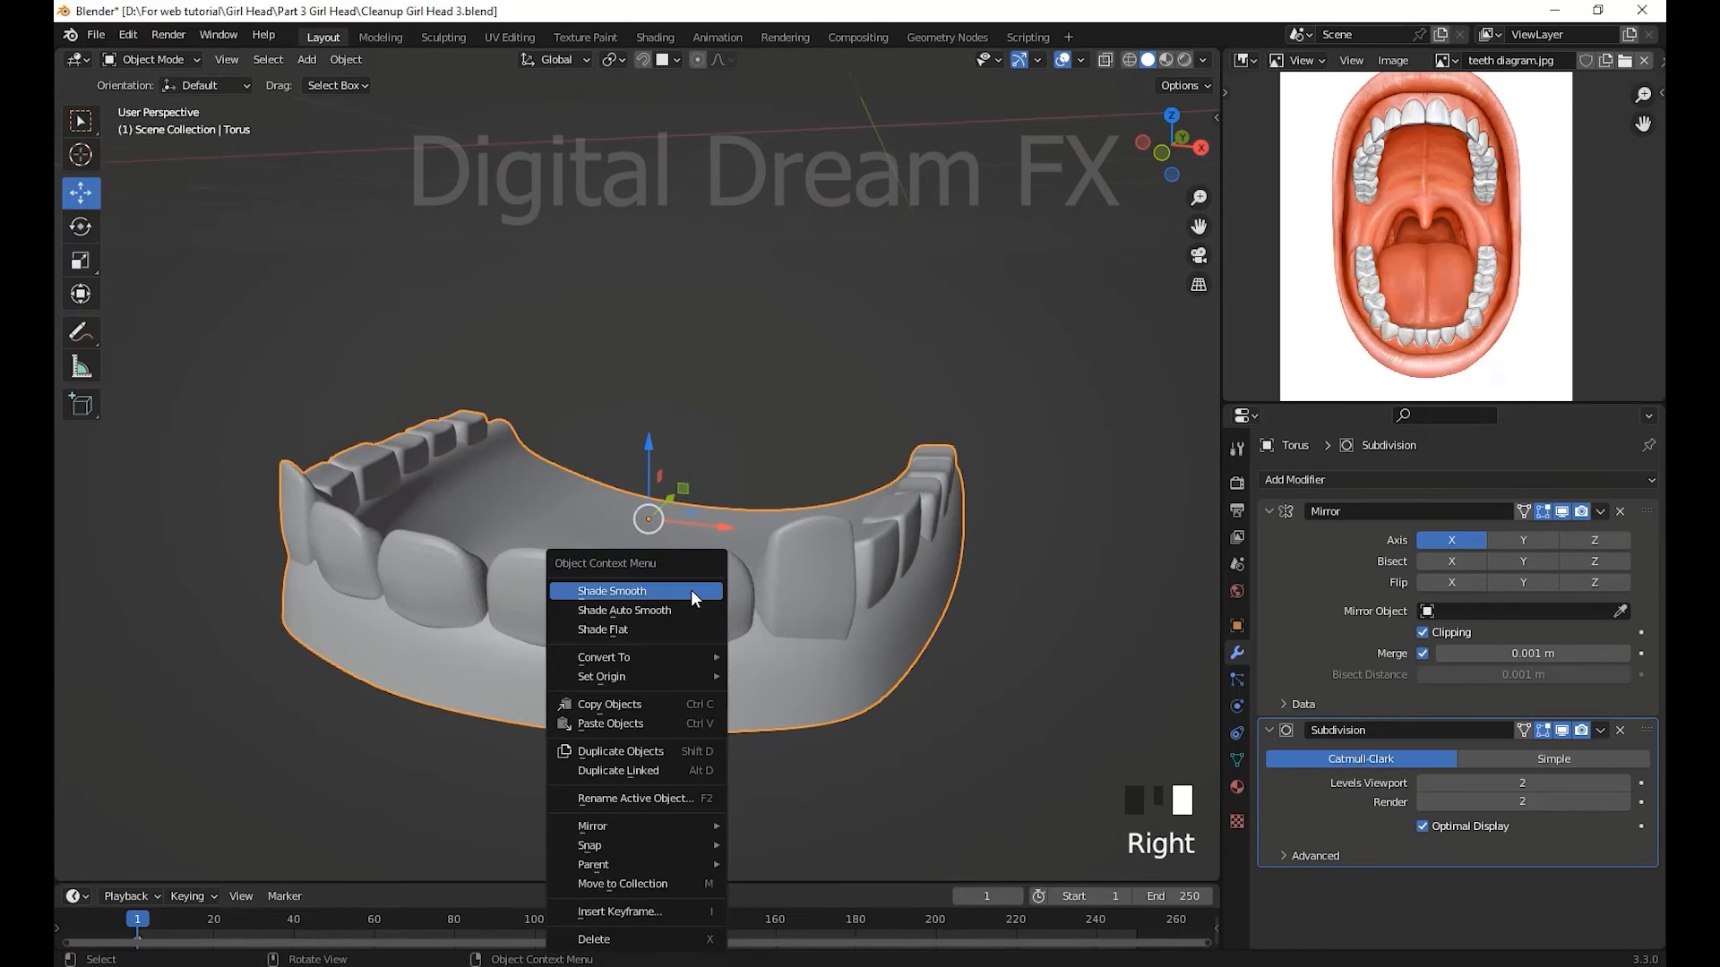
pyautogui.click(690, 589)
# - Name the model lOWER tEETHS and duplicate it about 0.18 m upward in Z
pyautogui.scroll(-2, 643, 612)
pyautogui.keyDown('shift'); pyautogui.moveTo(643, 612); pyautogui.dragTo(793, 656, button='middle'); pyautogui.keyUp('shift')
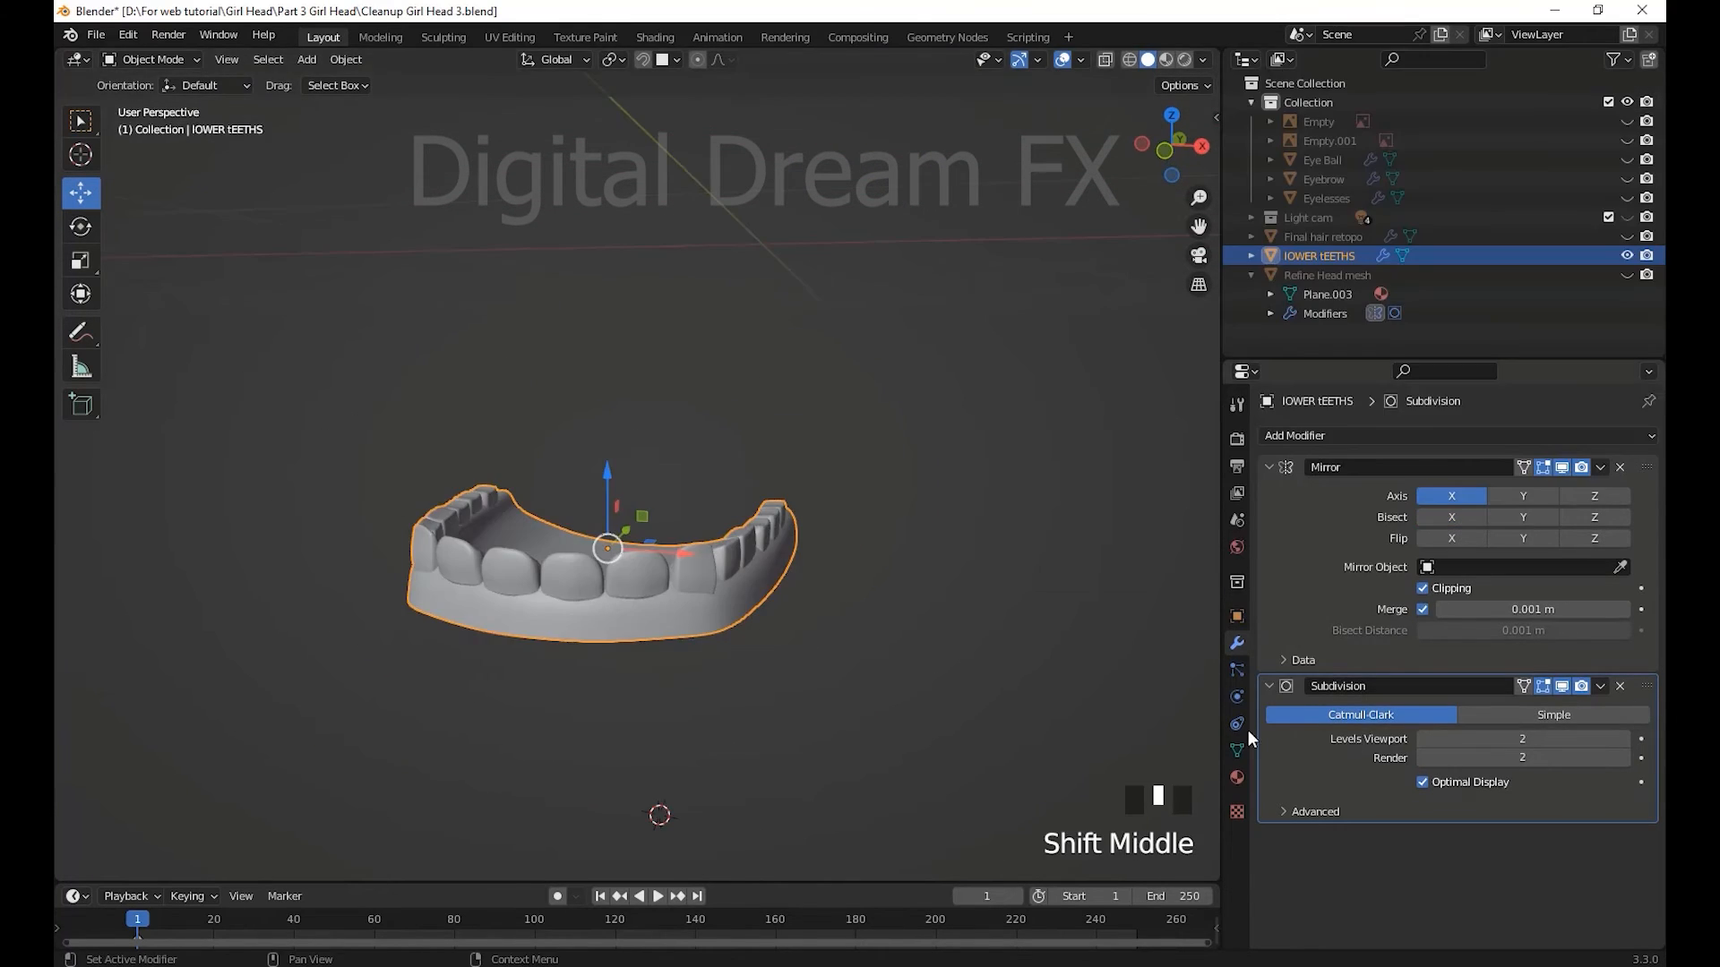
pyautogui.keyDown('shift'); pyautogui.moveTo(604, 476); pyautogui.dragTo(604, 530, button='middle'); pyautogui.keyUp('shift')
pyautogui.hotkey('shift', 'd')
pyautogui.click(715, 380)
pyautogui.scroll(-2, 770, 538)
pyautogui.moveTo(775, 609); pyautogui.dragTo(872, 655, button='middle')
pyautogui.hotkey('ctrl', 'z')
pyautogui.click(833, 667)
pyautogui.scroll(2, 779, 681)
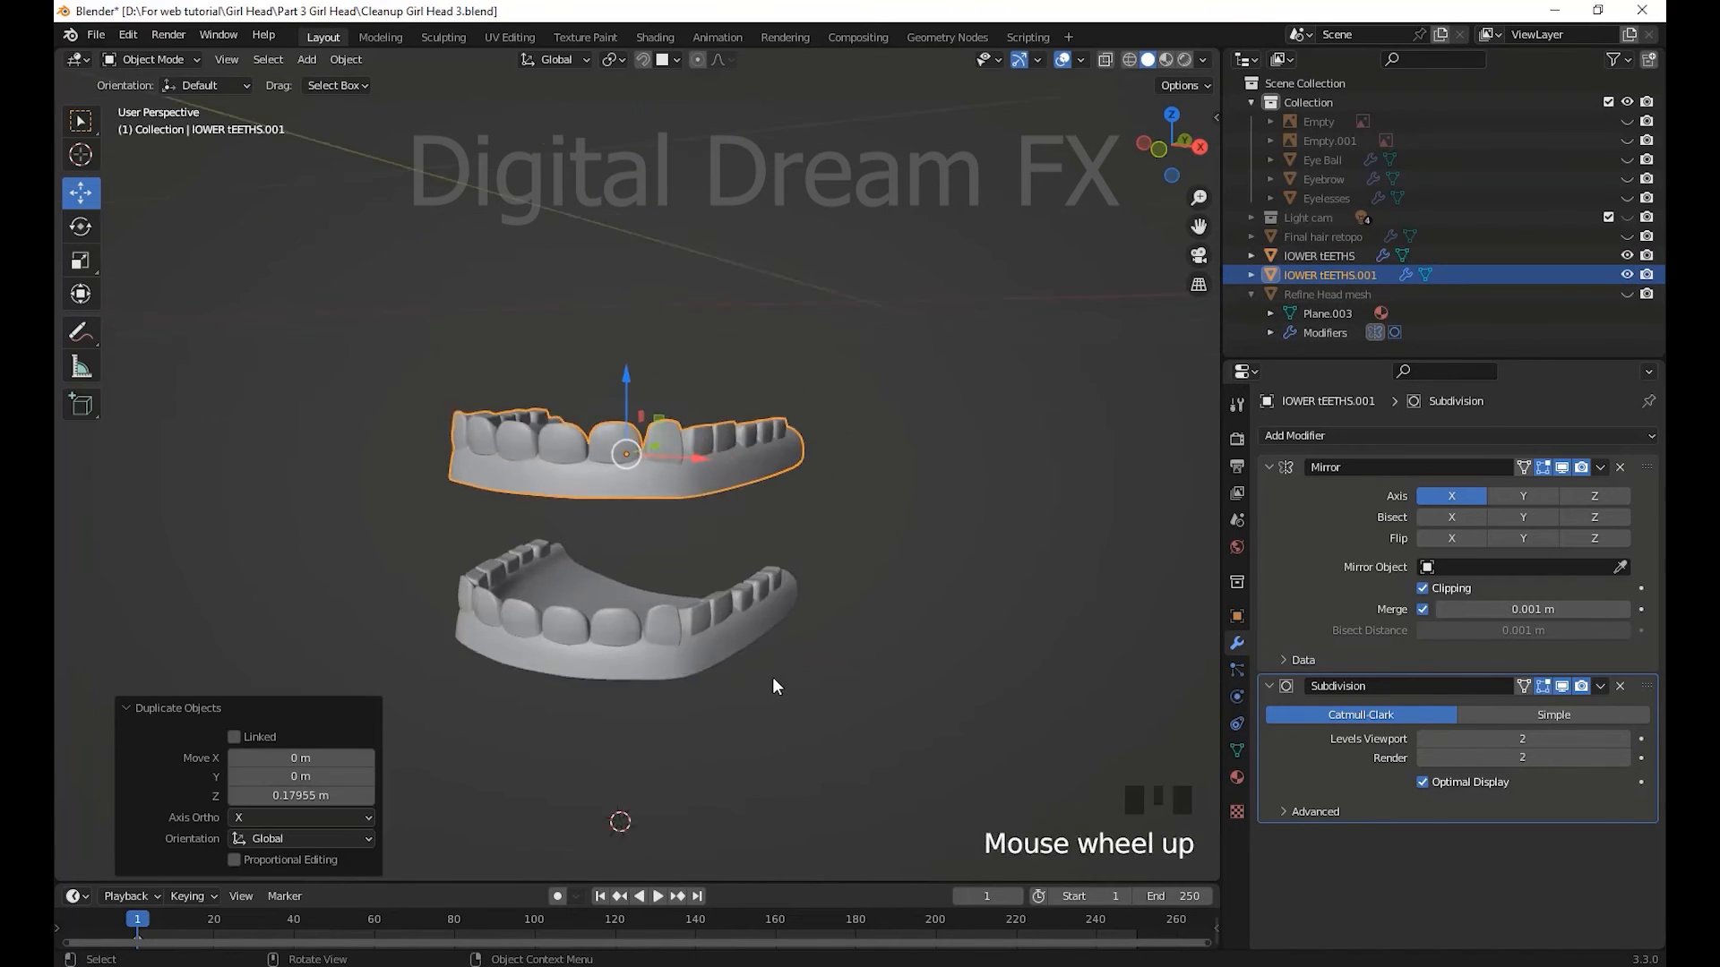
# - Flip the duplicate into an upper set by setting its X rotation to 180° and its Y scale to -0.522
pyautogui.keyDown('shift'); pyautogui.moveTo(779, 681); pyautogui.dragTo(652, 650, button='middle'); pyautogui.keyUp('shift')
pyautogui.moveTo(781, 689); pyautogui.dragTo(782, 715, button='middle')
pyautogui.click(1237, 618)
pyautogui.keyDown('shift'); pyautogui.moveTo(1030, 725); pyautogui.dragTo(841, 658, button='middle'); pyautogui.keyUp('shift')
pyautogui.write('-')
pyautogui.press('Return')
pyautogui.scroll(-3, 823, 654)
pyautogui.keyDown('shift'); pyautogui.moveTo(806, 634); pyautogui.dragTo(814, 596, button='middle'); pyautogui.keyUp('shift')
pyautogui.write('0')
pyautogui.press('Return')
pyautogui.scroll(-2, 670, 664)
# - Lower the flipped teeth set in Z to bring it closer to the lower teeth
pyautogui.scroll(4, 676, 661)
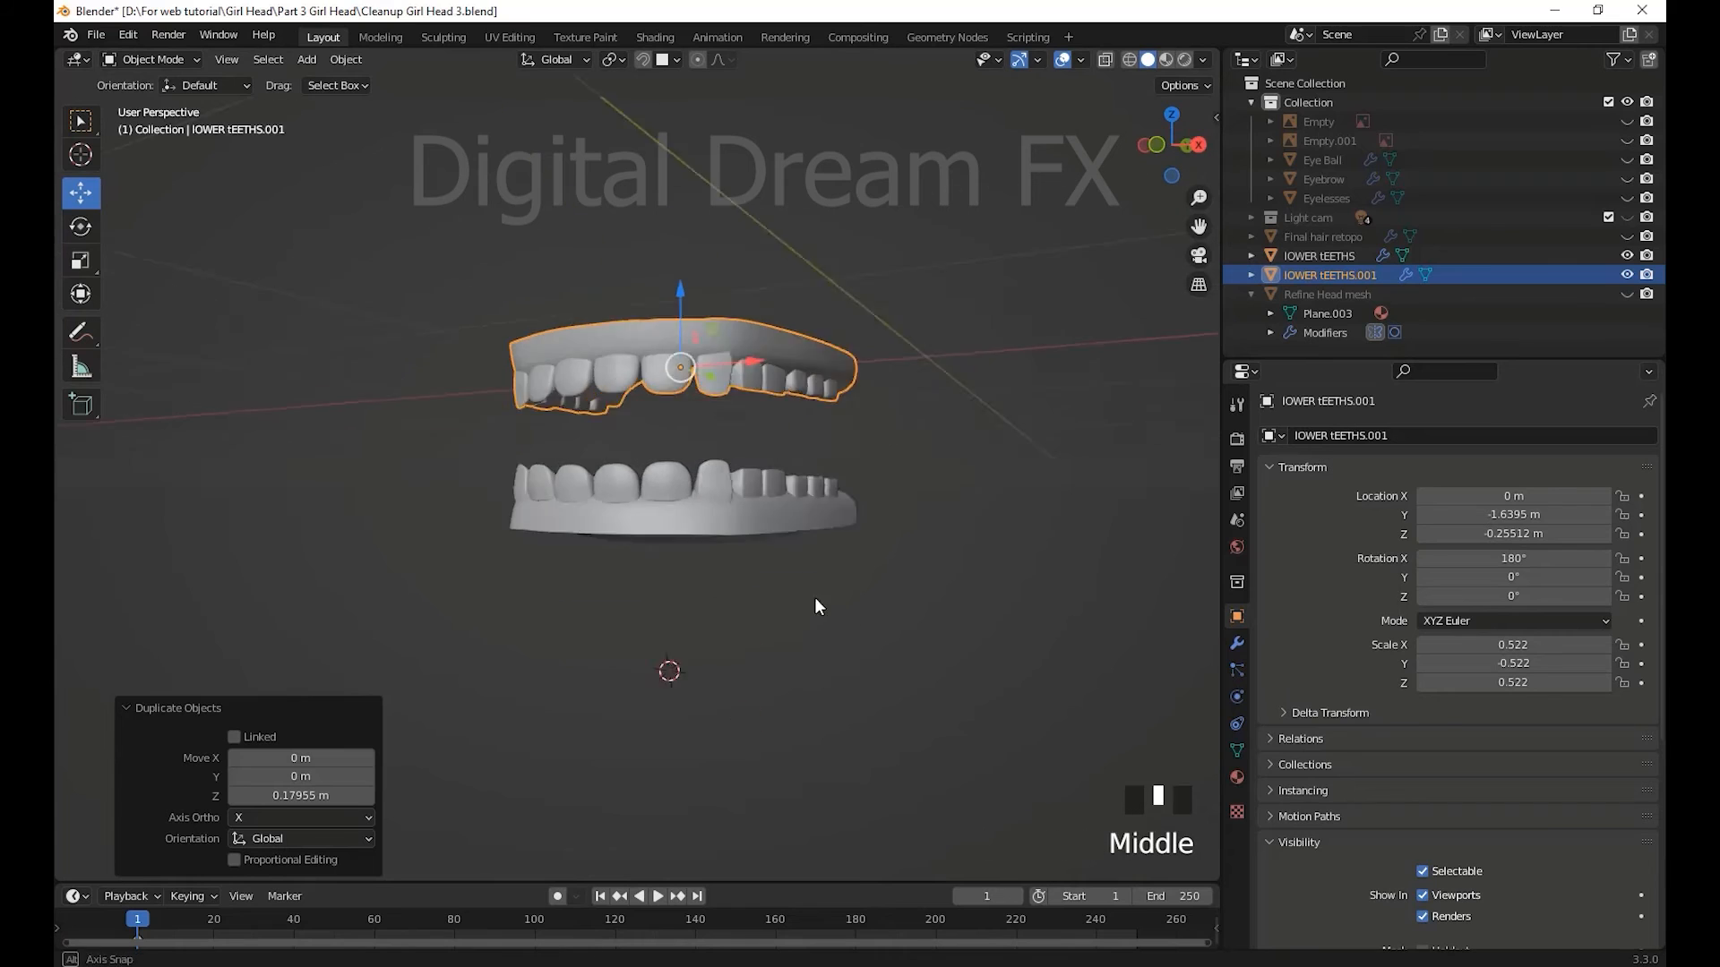
pyautogui.moveTo(695, 288); pyautogui.dragTo(695, 351)
pyautogui.keyDown('shift'); pyautogui.moveTo(895, 582); pyautogui.dragTo(676, 467, button='middle'); pyautogui.keyUp('shift')
# - In Edit Mode with wireframe display, box-select the lower vertices of the upper set's front teeth and move them down with proportional editing
pyautogui.click(1237, 643)
pyautogui.press('Tab')
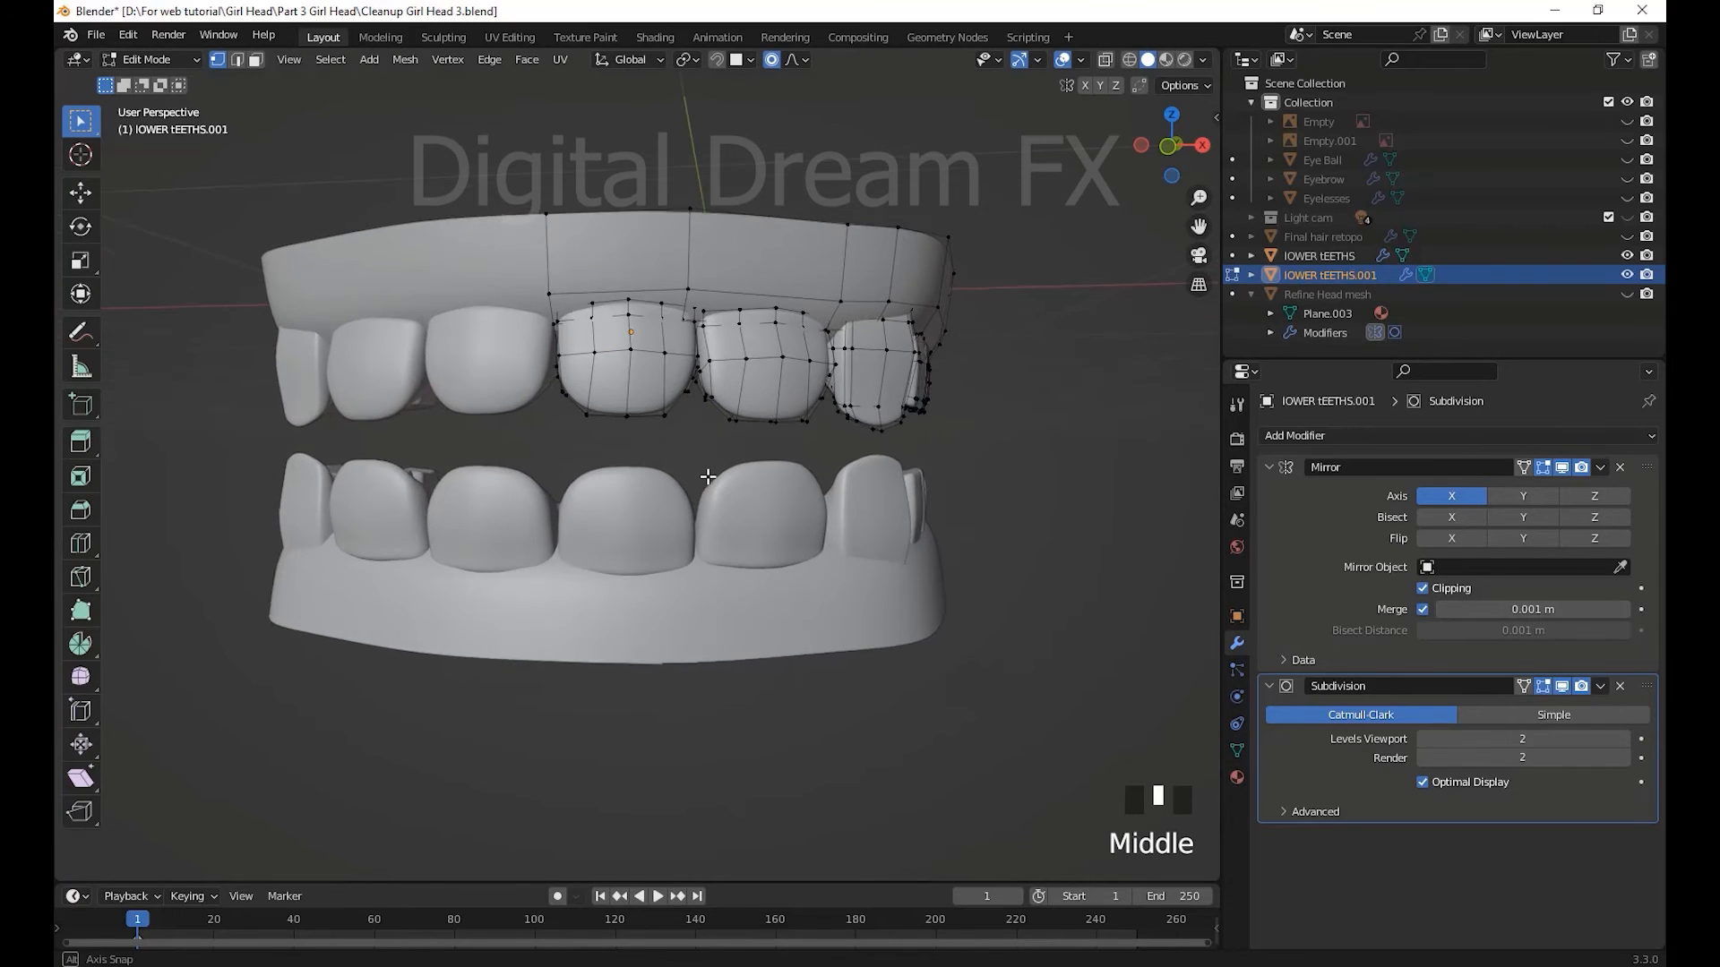
pyautogui.hotkey('shift', 'z')
pyautogui.moveTo(694, 466); pyautogui.dragTo(576, 383)
pyautogui.moveTo(576, 383); pyautogui.dragTo(1030, 534, button='middle')
pyautogui.press('g')
pyautogui.click(738, 522)
# - Box-select the bottom vertices of the upper set's side teeth and move them down to lengthen those teeth
pyautogui.keyDown('shift'); pyautogui.moveTo(1030, 534); pyautogui.dragTo(1035, 452, button='middle'); pyautogui.keyUp('shift')
pyautogui.moveTo(1035, 452); pyautogui.dragTo(459, 373)
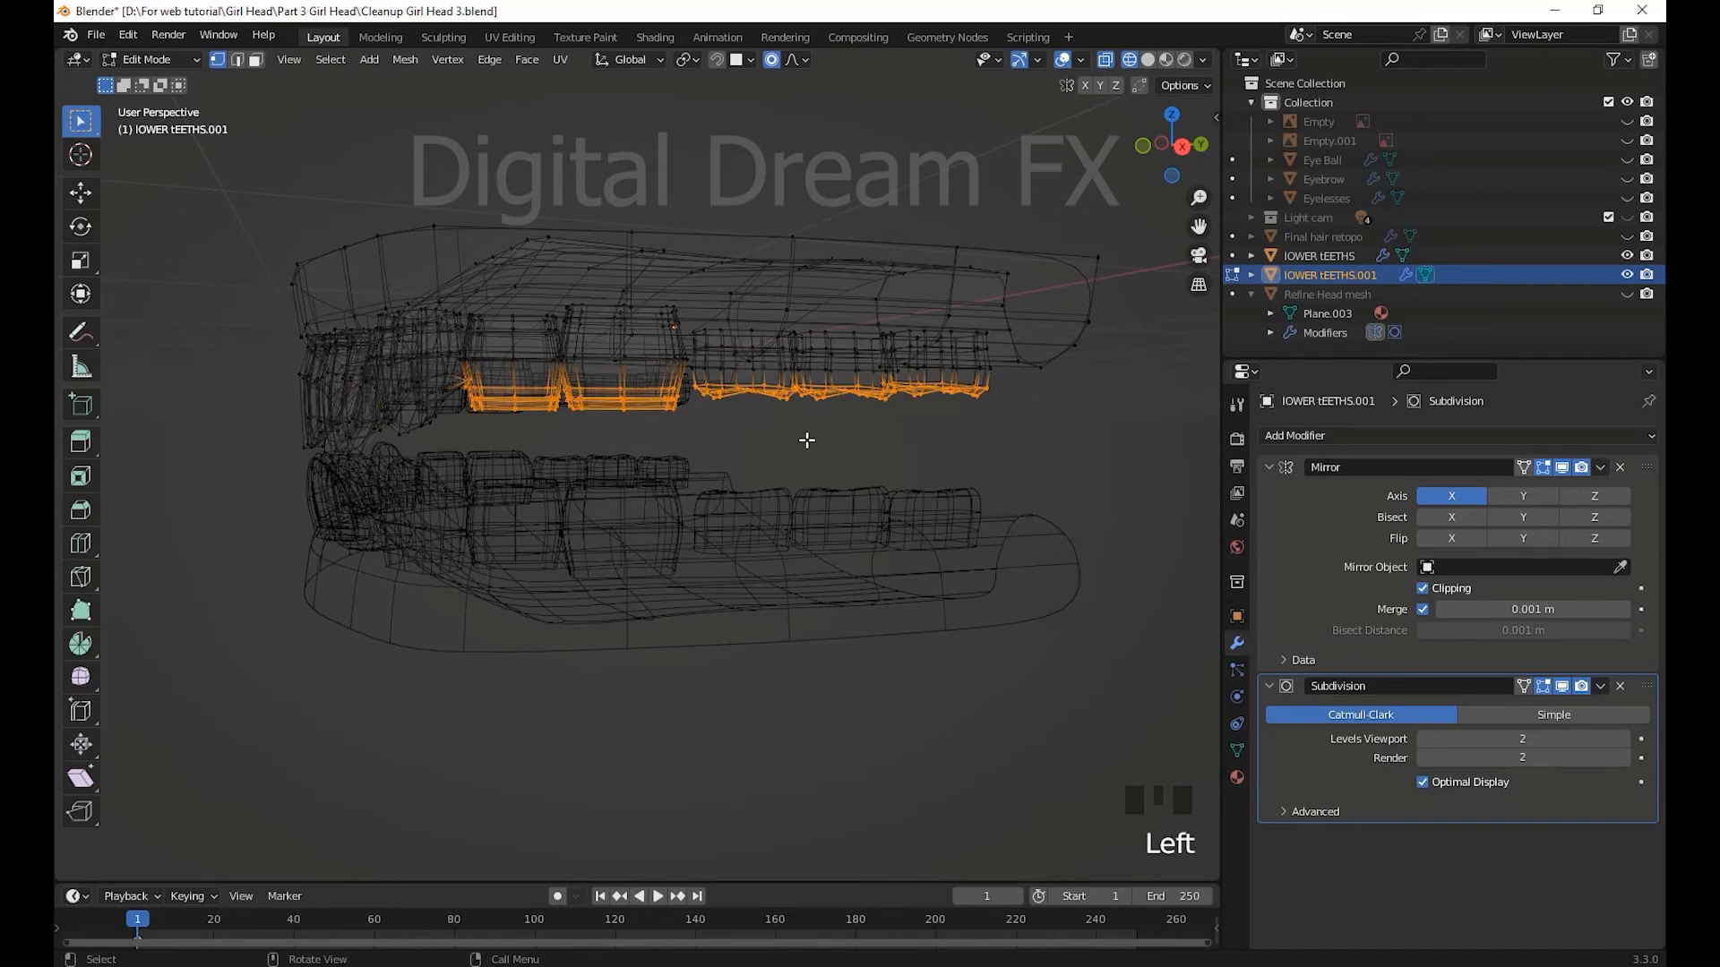
pyautogui.press('h')
pyautogui.hotkey('ctrl', 'z')
pyautogui.press('g')
pyautogui.click(807, 471)
pyautogui.scroll(-3, 807, 473)
pyautogui.moveTo(807, 474); pyautogui.dragTo(837, 587, button='middle')
pyautogui.keyDown('shift'); pyautogui.moveTo(836, 586); pyautogui.dragTo(838, 543, button='middle'); pyautogui.keyUp('shift')
# - Return to Object Mode, rotate the upper teeth set slightly and reposition it over the lower teeth, with solid shading restored
pyautogui.press('Tab')
pyautogui.press('r')
pyautogui.click(815, 514)
pyautogui.moveTo(656, 307); pyautogui.dragTo(657, 338)
pyautogui.moveTo(735, 411); pyautogui.dragTo(724, 411)
pyautogui.moveTo(680, 546); pyautogui.dragTo(869, 587, button='middle')
pyautogui.keyDown('shift'); pyautogui.moveTo(868, 586); pyautogui.dragTo(732, 578, button='middle'); pyautogui.keyUp('shift')
pyautogui.hotkey('shift', 'z')
# - Examine the fit between the upper and lower teeth from the front, sides and back
pyautogui.click(721, 626)
pyautogui.scroll(-1, 720, 627)
pyautogui.scroll(5, 744, 619)
pyautogui.click(755, 580)
pyautogui.moveTo(833, 519); pyautogui.dragTo(810, 543, button='middle')
pyautogui.scroll(2, 810, 543)
pyautogui.keyDown('shift'); pyautogui.moveTo(810, 542); pyautogui.dragTo(643, 502, button='middle'); pyautogui.keyUp('shift')
pyautogui.scroll(1, 806, 555)
pyautogui.click(905, 573)
pyautogui.scroll(2, 638, 549)
pyautogui.scroll(-2, 638, 550)
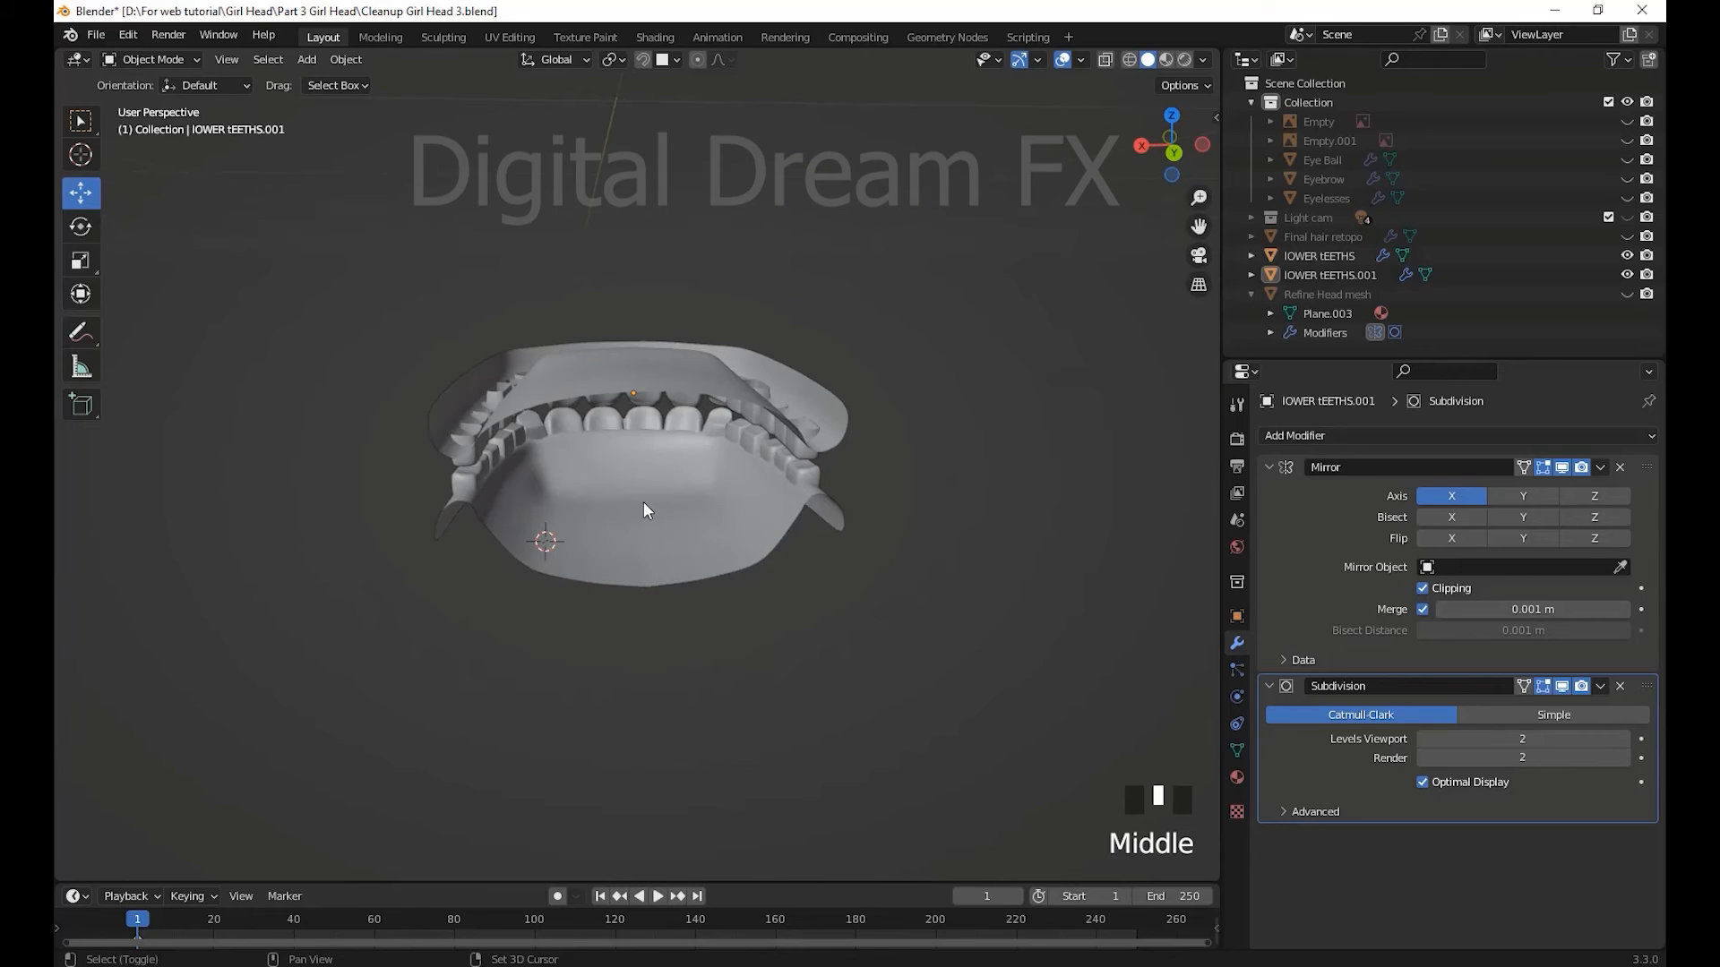
# - Snap the 3D cursor to the world origin and add a cube mesh there
pyautogui.hotkey('shift', 's')
pyautogui.click(498, 637)
pyautogui.scroll(-4, 671, 593)
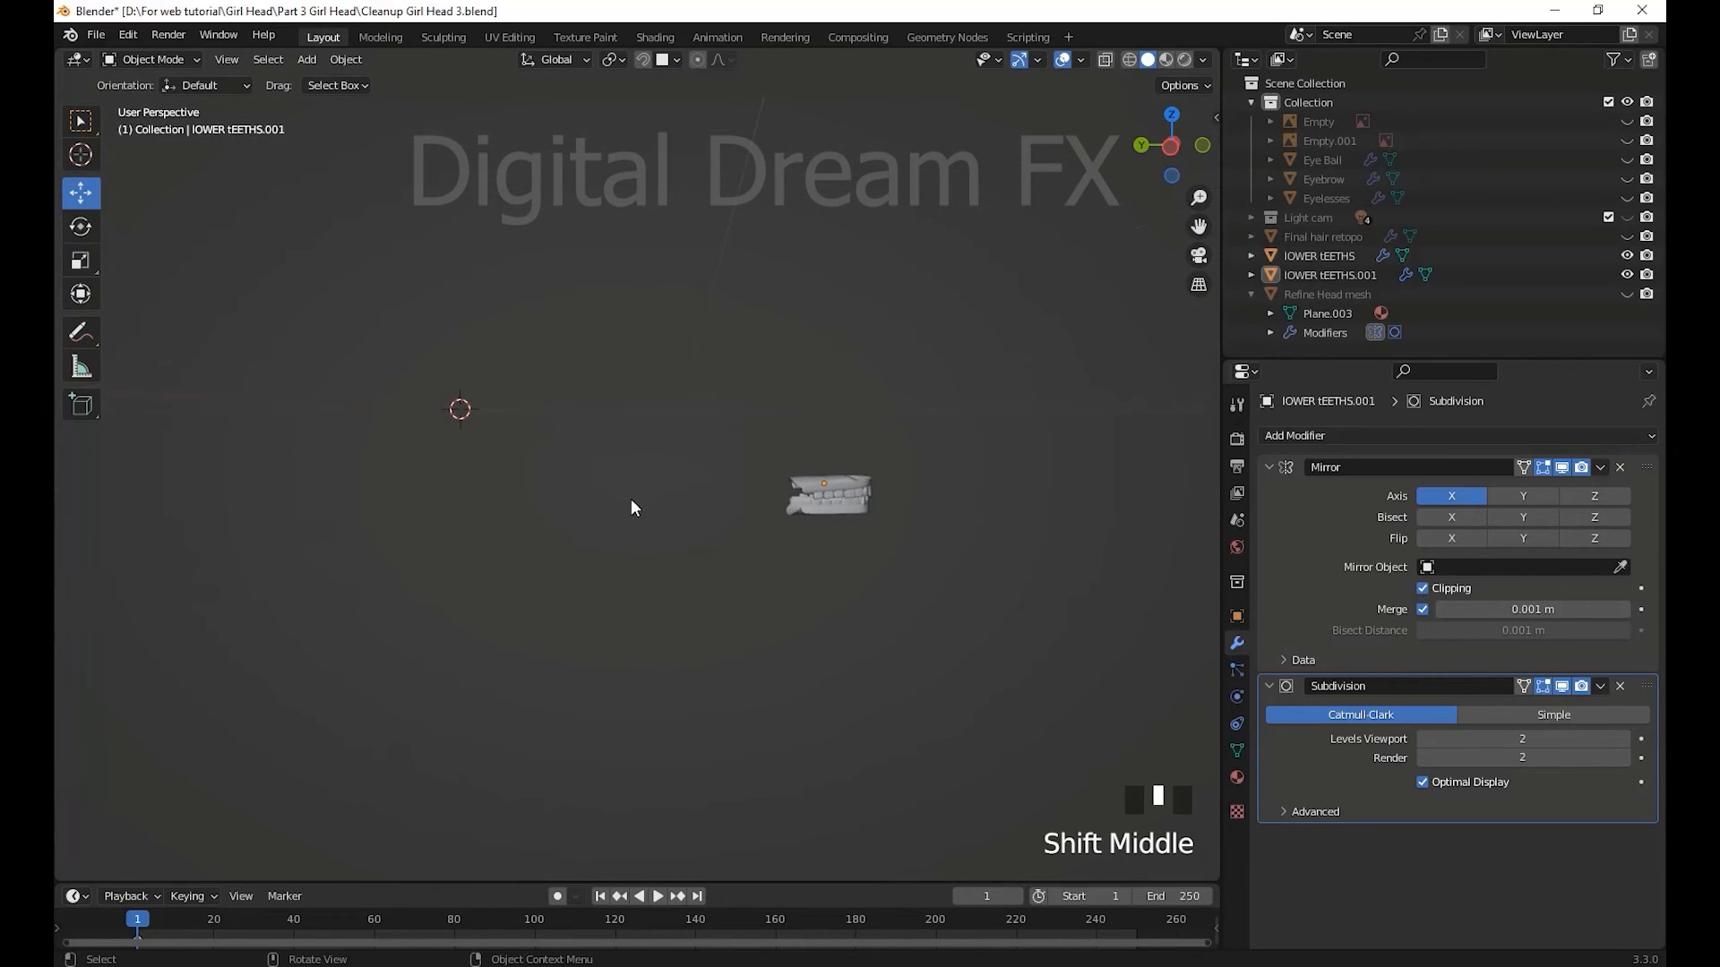
pyautogui.hotkey('shift', 'a')
pyautogui.moveTo(618, 482)
pyautogui.click(695, 496)
# - Scale the new cube uniformly to 0.108
pyautogui.scroll(-4, 695, 500)
pyautogui.keyDown('shift'); pyautogui.moveTo(690, 503); pyautogui.dragTo(835, 591, button='middle'); pyautogui.keyUp('shift')
pyautogui.keyDown('shift'); pyautogui.moveTo(835, 591); pyautogui.dragTo(919, 393, button='middle'); pyautogui.keyUp('shift')
pyautogui.press('s')
pyautogui.click(692, 500)
pyautogui.scroll(6, 885, 563)
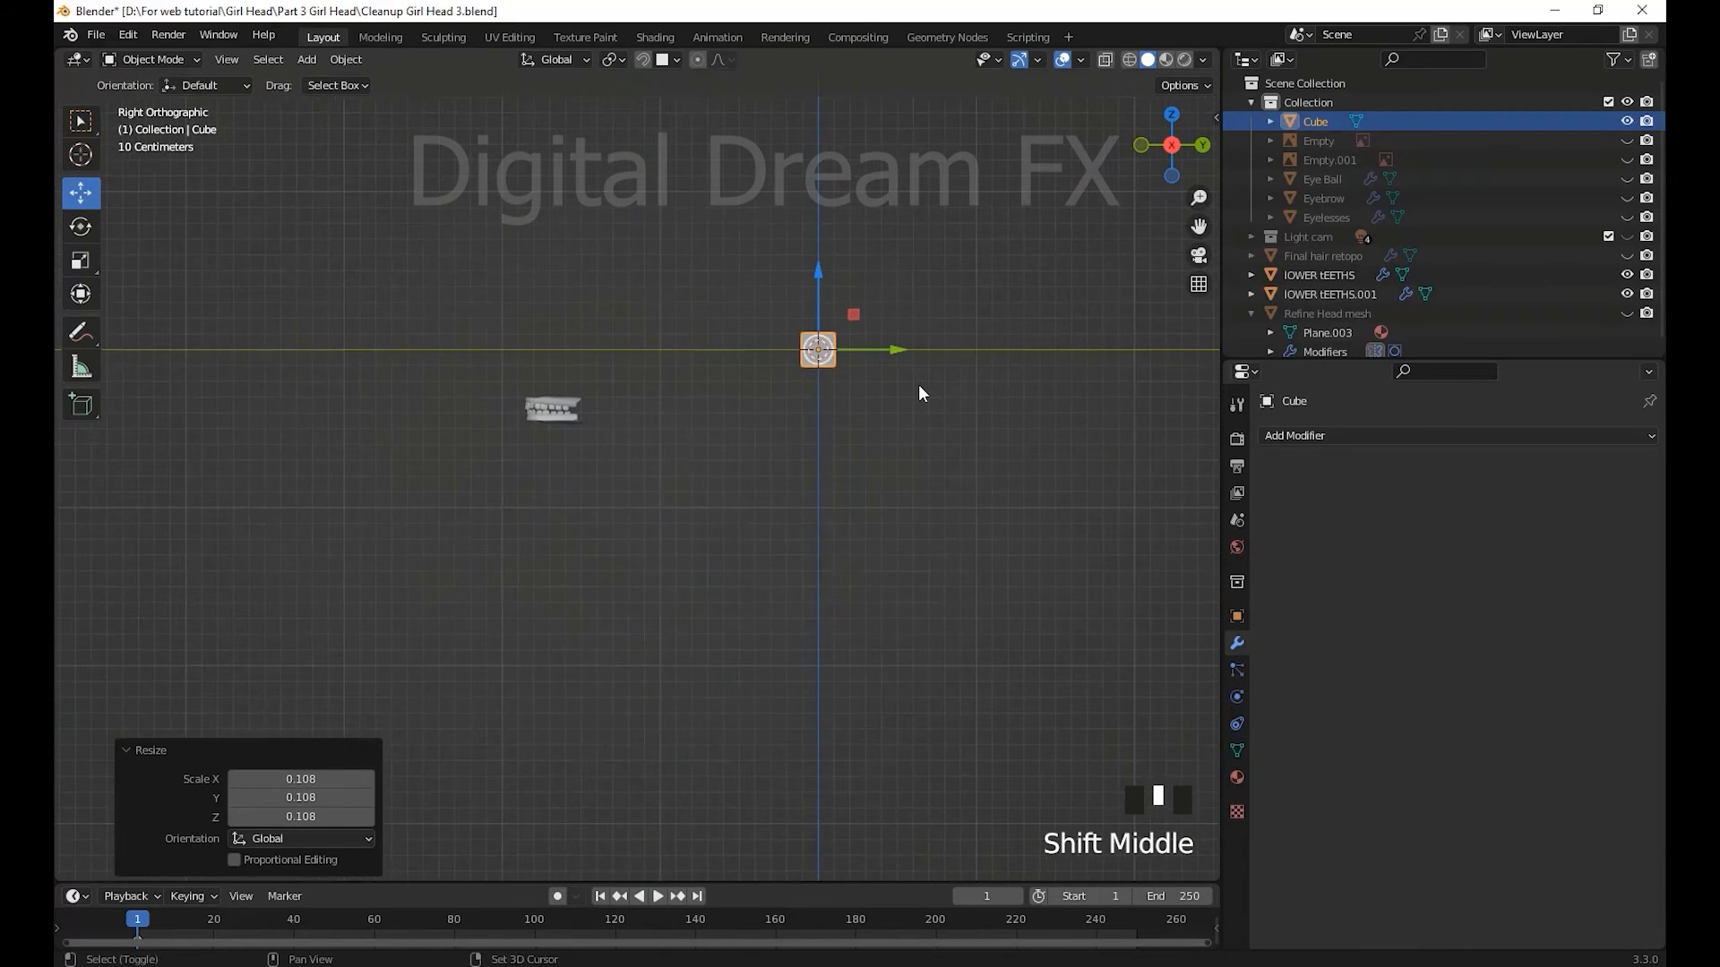
# - Move the cube about -1.66 m in Y and -0.40 m in Z into the mouth, and flatten it to 0.234 in Z
pyautogui.scroll(9, 583, 383)
pyautogui.keyDown('shift'); pyautogui.moveTo(290, 316); pyautogui.dragTo(750, 530, button='middle'); pyautogui.keyUp('shift')
pyautogui.scroll(5, 749, 530)
pyautogui.scroll(-2, 735, 593)
pyautogui.keyDown('shift'); pyautogui.moveTo(809, 356); pyautogui.dragTo(763, 640, button='middle'); pyautogui.keyUp('shift')
pyautogui.press('s')
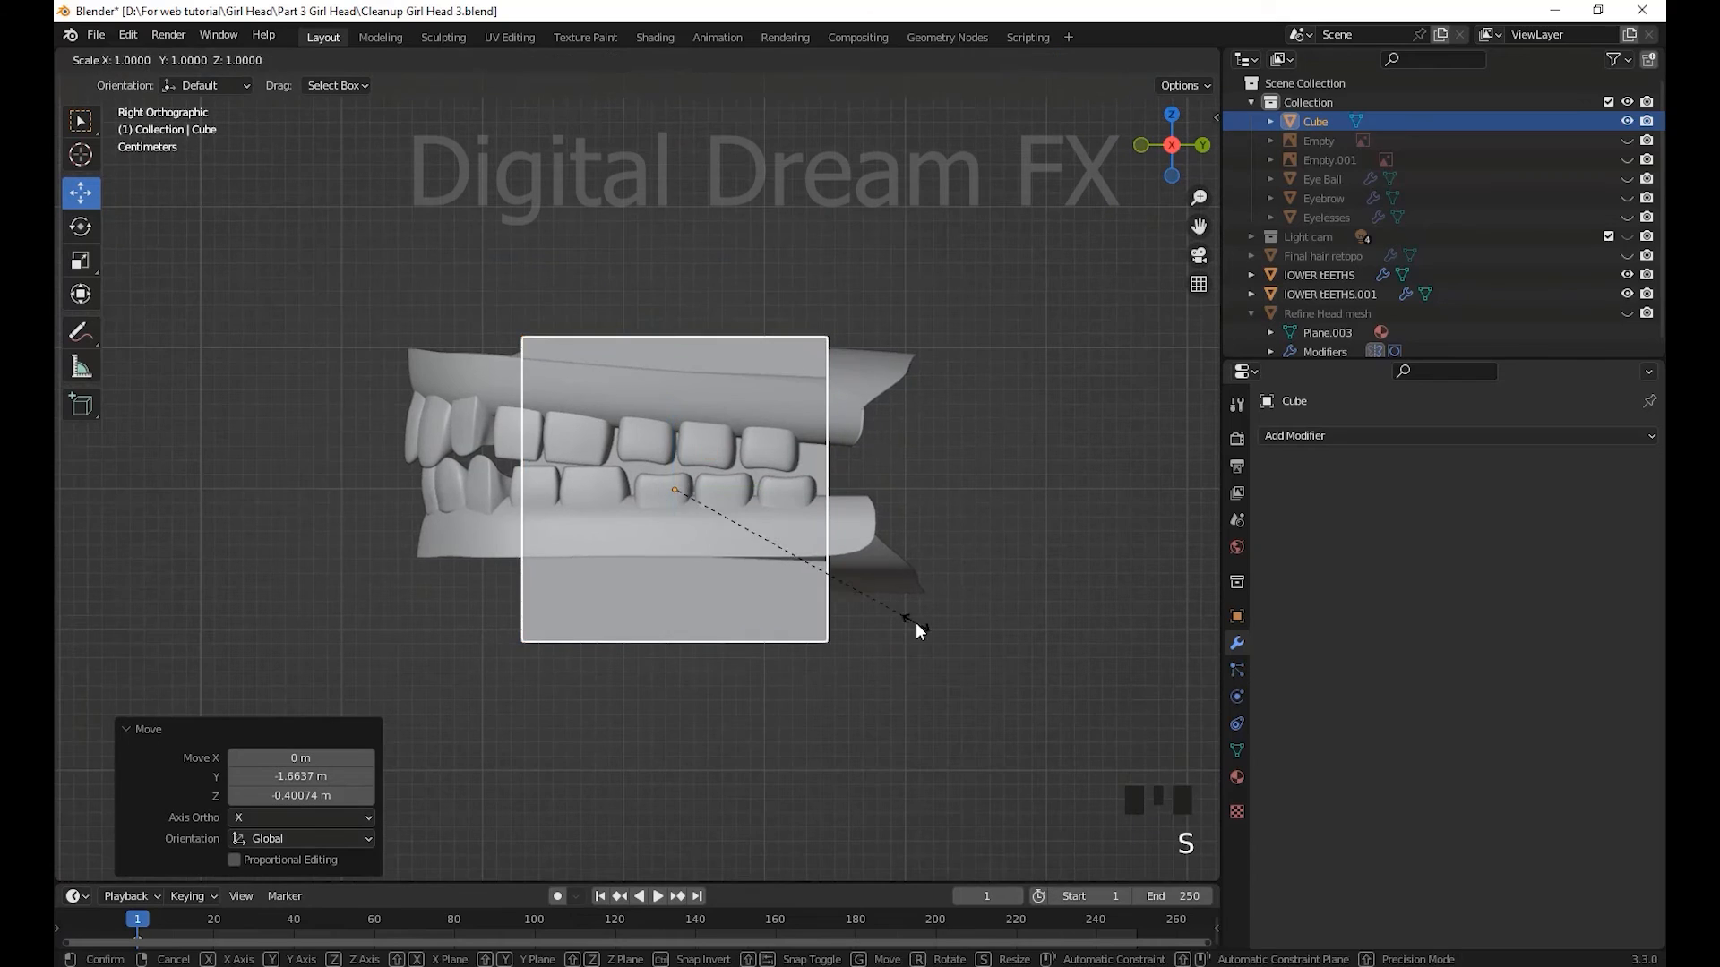
pyautogui.press('z')
pyautogui.click(741, 484)
# - Stretch the flattened cube along Y to span the depth of the mouth and shift it slightly backward in Y
pyautogui.scroll(-2, 838, 567)
pyautogui.keyDown('shift'); pyautogui.moveTo(838, 567); pyautogui.dragTo(842, 577, button='middle'); pyautogui.keyUp('shift')
pyautogui.press('s')
pyautogui.press('y')
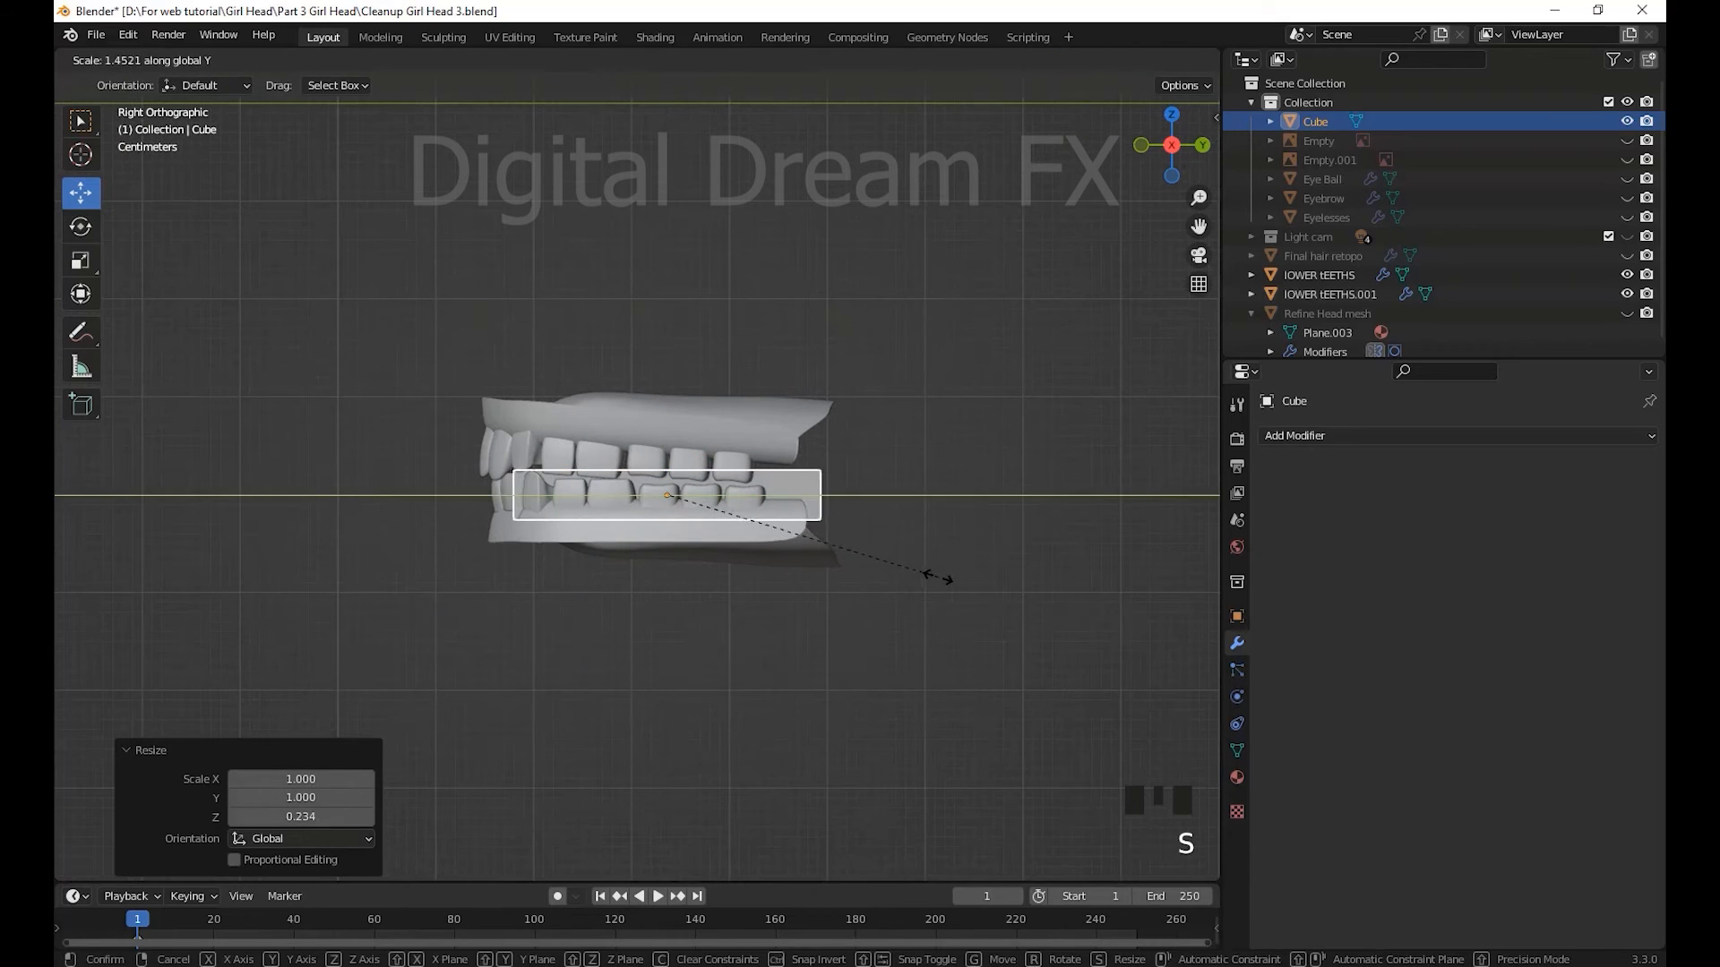
pyautogui.click(959, 577)
pyautogui.moveTo(735, 495); pyautogui.dragTo(760, 495)
# - Scale the flattened cube along X to fit between the side teeth and lower it about 0.033 m in Z
pyautogui.scroll(-2, 783, 583)
pyautogui.moveTo(783, 583); pyautogui.dragTo(596, 614, button='middle')
pyautogui.scroll(4, 727, 573)
pyautogui.keyDown('shift'); pyautogui.moveTo(596, 615); pyautogui.dragTo(940, 618, button='middle'); pyautogui.keyUp('shift')
pyautogui.press('s')
pyautogui.press('x')
pyautogui.click(819, 613)
pyautogui.keyDown('shift'); pyautogui.moveTo(940, 618); pyautogui.dragTo(640, 707, button='middle'); pyautogui.keyUp('shift')
pyautogui.moveTo(644, 428); pyautogui.dragTo(646, 470)
# - Stretch the flattened cube further along Y and shift it backward along Y between the lower teeth
pyautogui.scroll(-2, 711, 592)
pyautogui.moveTo(712, 593); pyautogui.dragTo(805, 636, button='middle')
pyautogui.press('s')
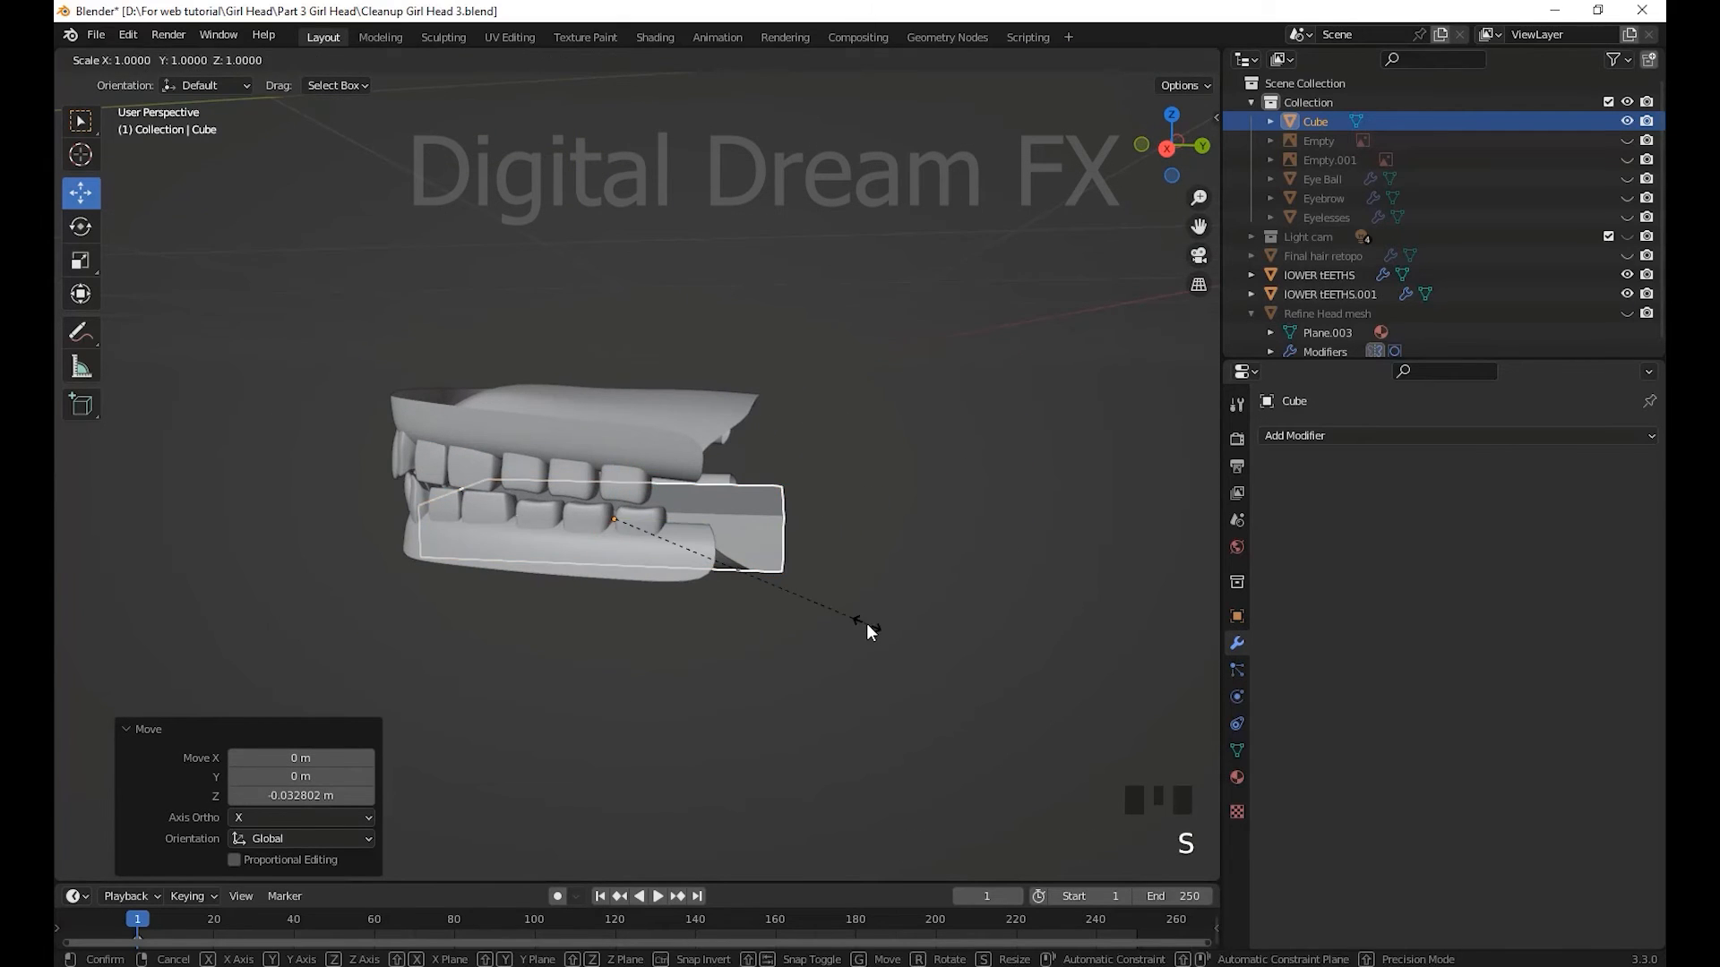
pyautogui.press('y')
pyautogui.click(932, 643)
pyautogui.moveTo(692, 521); pyautogui.dragTo(761, 523)
# - Isolate the flattened cube and cut its mesh with three even loops across its length and three across its width
pyautogui.moveTo(793, 573); pyautogui.dragTo(627, 640, button='middle')
pyautogui.keyDown('shift'); pyautogui.moveTo(627, 641); pyautogui.dragTo(695, 653, button='middle'); pyautogui.keyUp('shift')
pyautogui.hotkey('shift', 'h')
pyautogui.scroll(4, 842, 679)
pyautogui.moveTo(695, 652)
pyautogui.keyDown('shift'); pyautogui.mouseDown(button='middle')
pyautogui.moveTo(656, 649)
pyautogui.moveTo(680, 654)
pyautogui.mouseUp(button='middle'); pyautogui.keyUp('shift')
pyautogui.press('Tab')
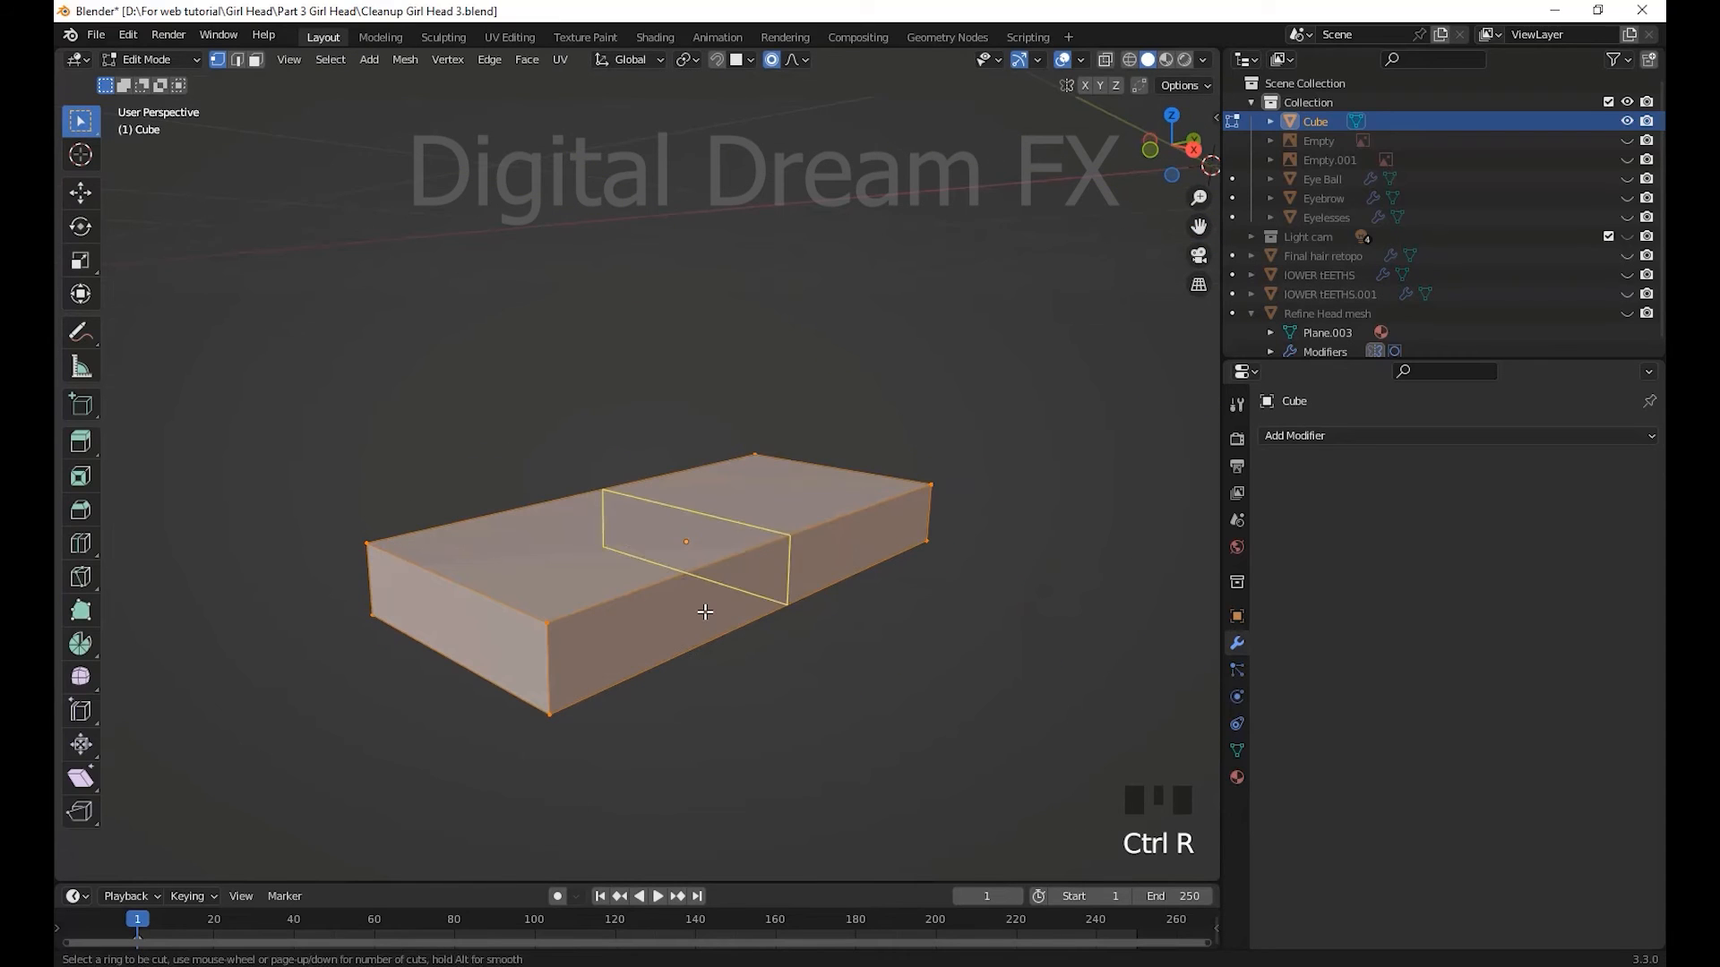
pyautogui.scroll(2, 705, 611)
pyautogui.click(703, 609)
pyautogui.rightClick(783, 681)
pyautogui.moveTo(783, 681); pyautogui.dragTo(729, 622, button='middle')
pyautogui.press('Tab')
pyautogui.press('Tab')
# - Bevel the long side edges and the front-end border edges of the block with 2 segments
pyautogui.press('2')
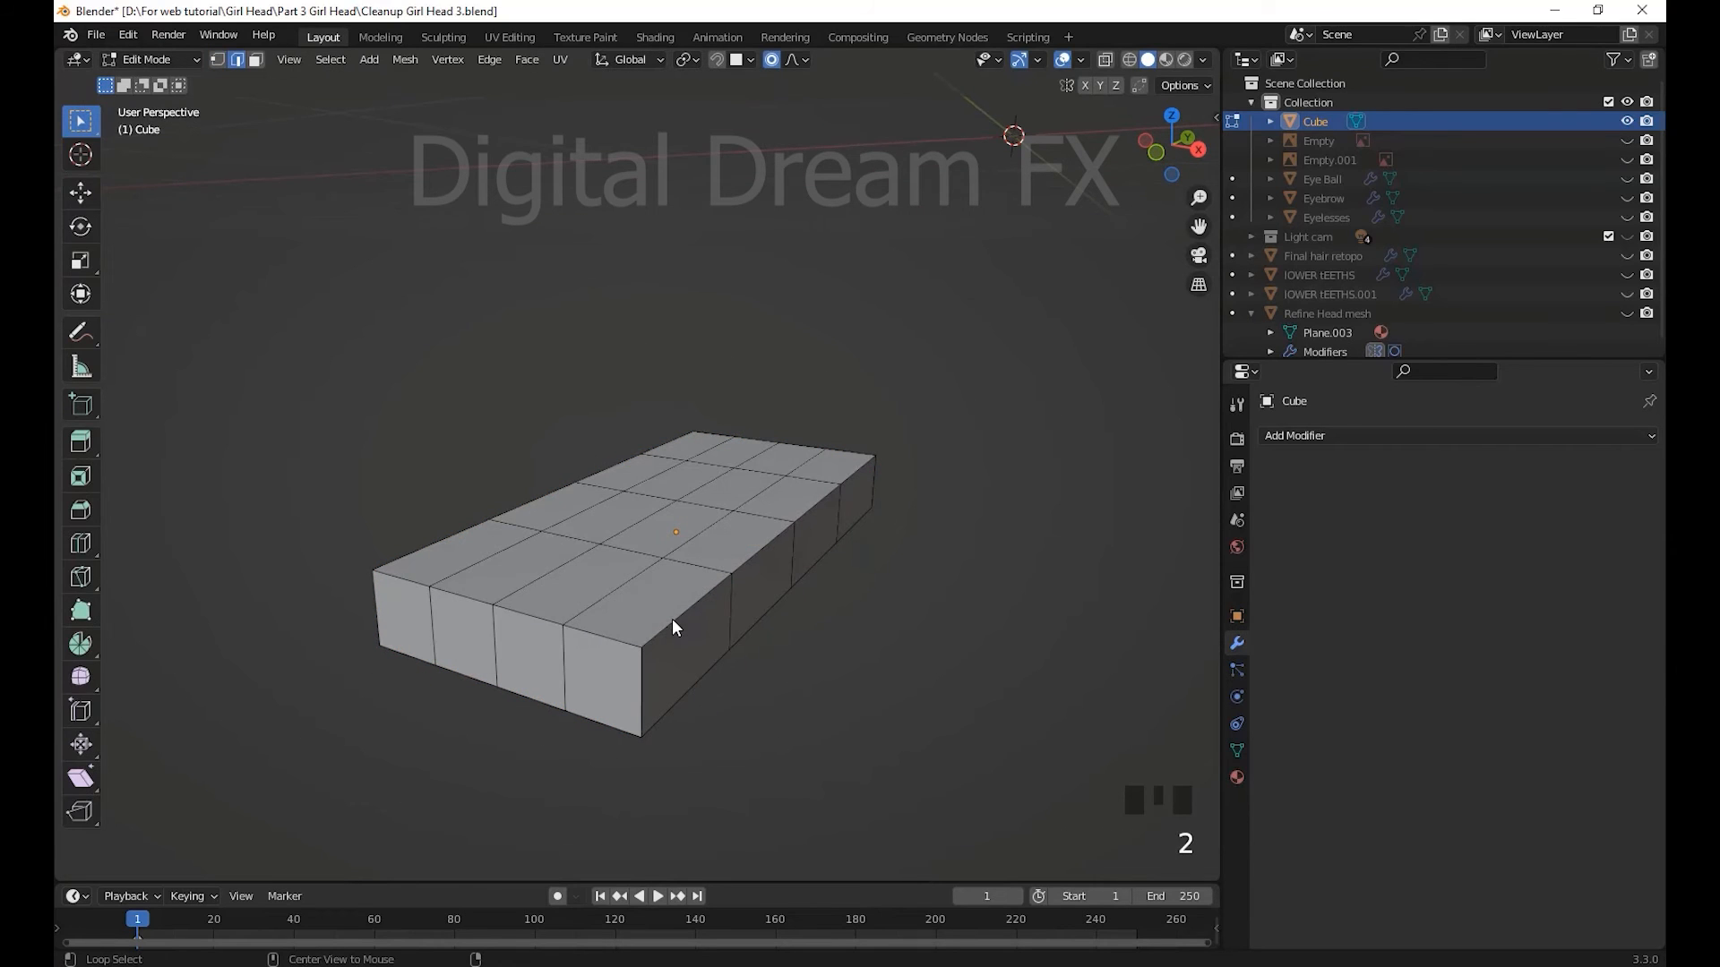
pyautogui.keyDown('alt'); pyautogui.keyDown('shift'); pyautogui.click(613, 645); pyautogui.keyUp('shift'); pyautogui.keyUp('alt')
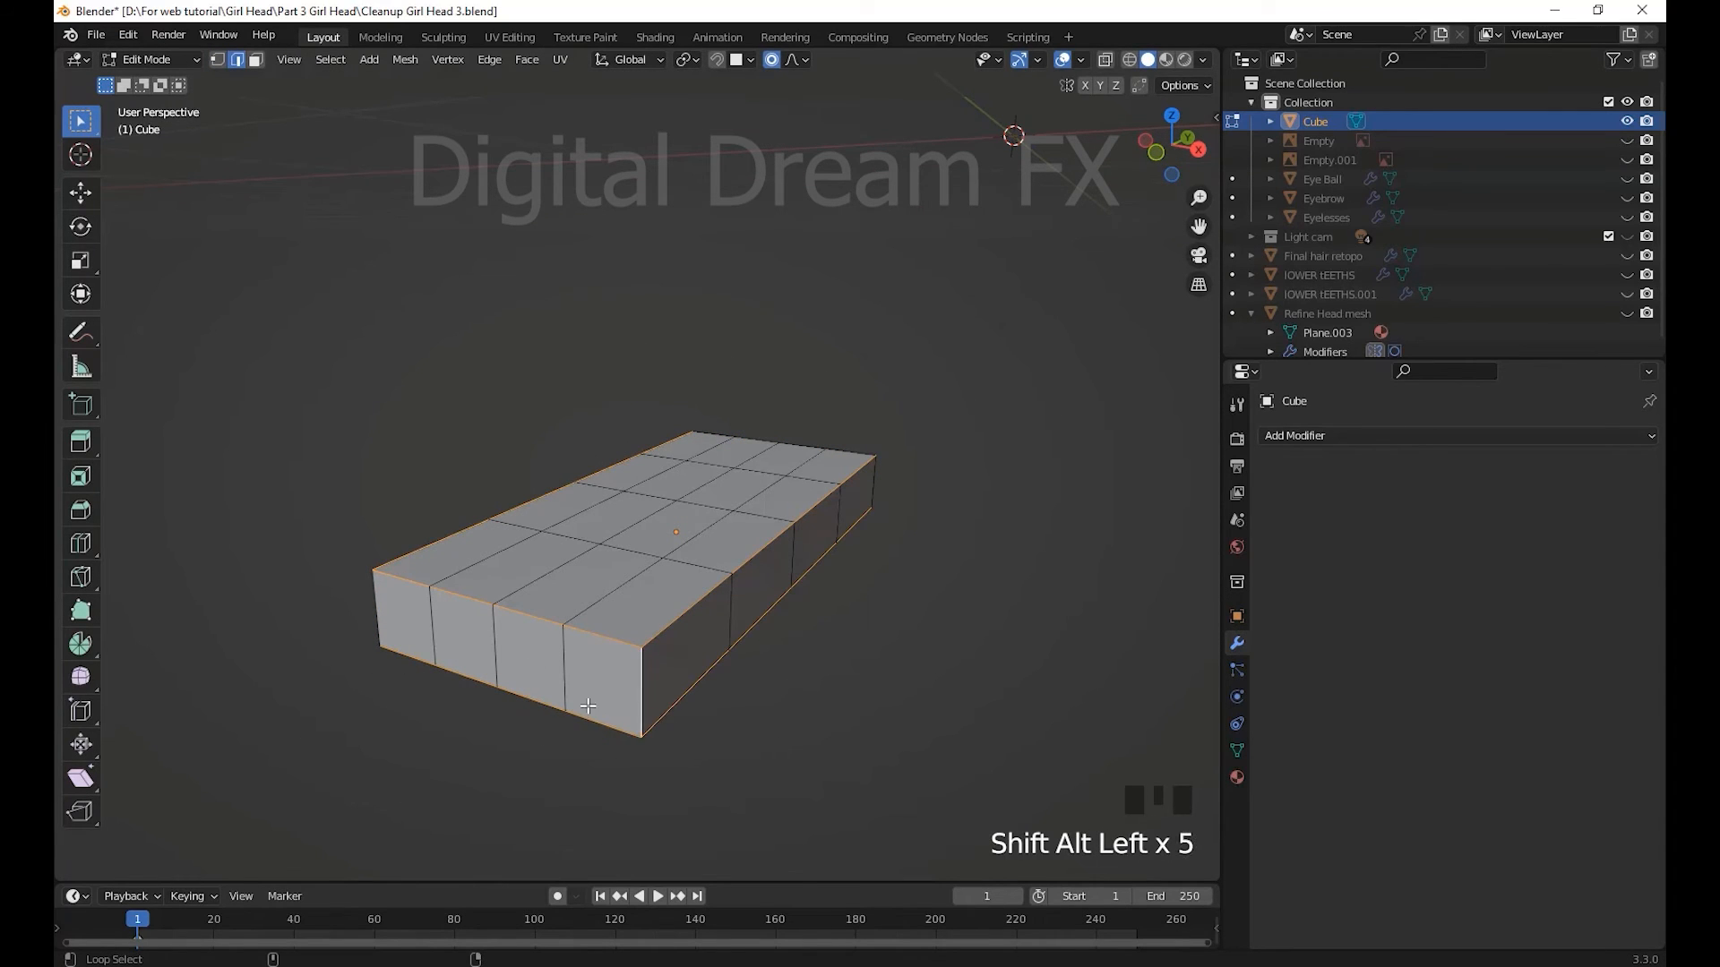
pyautogui.moveTo(587, 707); pyautogui.dragTo(353, 652, button='middle')
pyautogui.moveTo(859, 674); pyautogui.dragTo(884, 794, button='middle')
pyautogui.hotkey('ctrl', 'b')
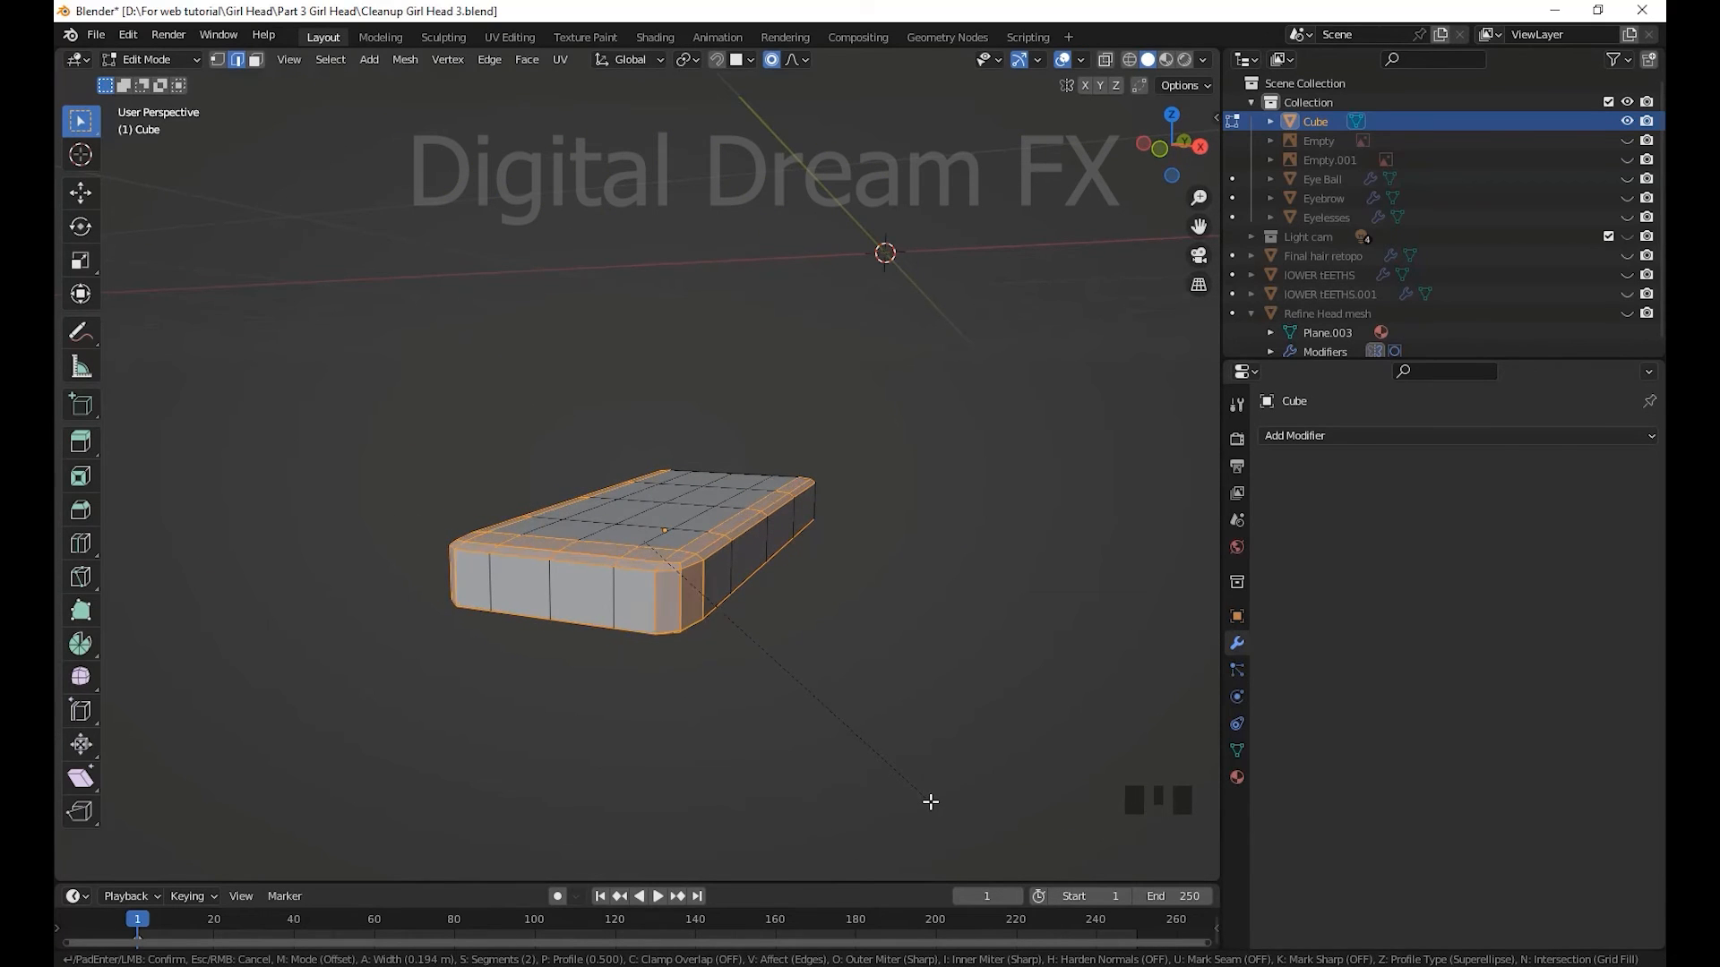
pyautogui.click(935, 810)
pyautogui.scroll(-3, 873, 683)
pyautogui.moveTo(872, 680); pyautogui.dragTo(1036, 690, button='middle')
pyautogui.click(1036, 691)
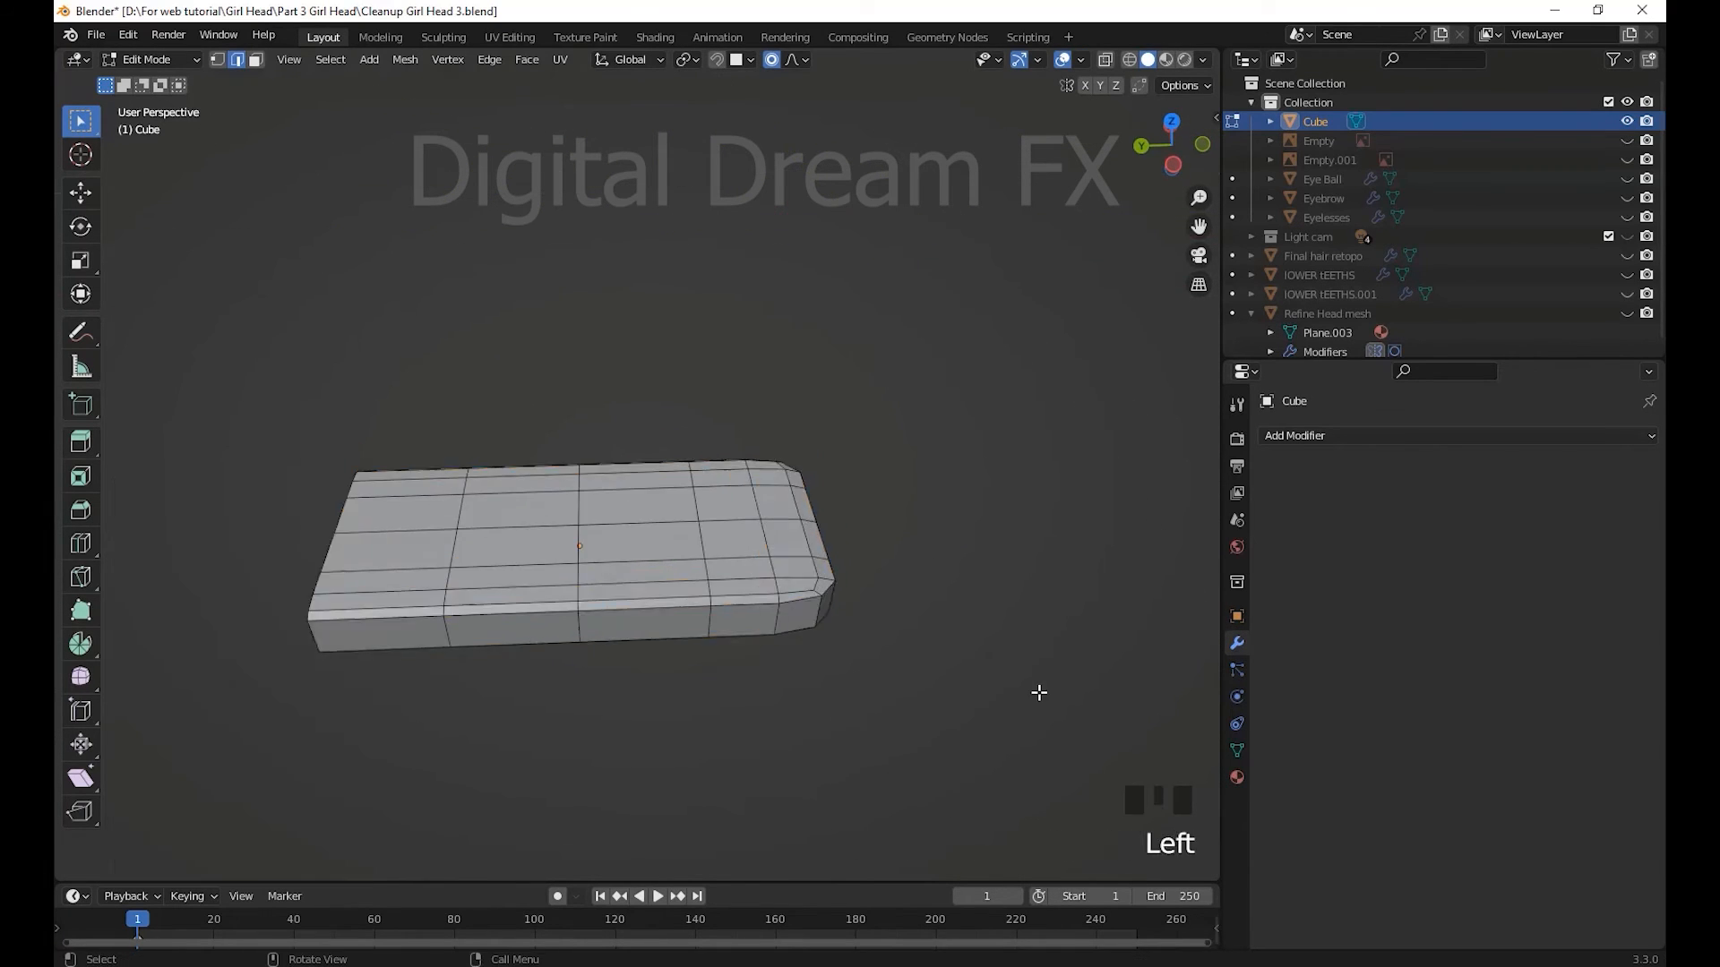
# - Pull the centre vertices of the front end forward along Y with proportional editing to form a rounded tongue tip
pyautogui.moveTo(806, 573); pyautogui.dragTo(932, 691, button='middle')
pyautogui.press('KP_7')
pyautogui.scroll(-2, 848, 388)
pyautogui.keyDown('shift'); pyautogui.moveTo(848, 388); pyautogui.dragTo(846, 614, button='middle'); pyautogui.keyUp('shift')
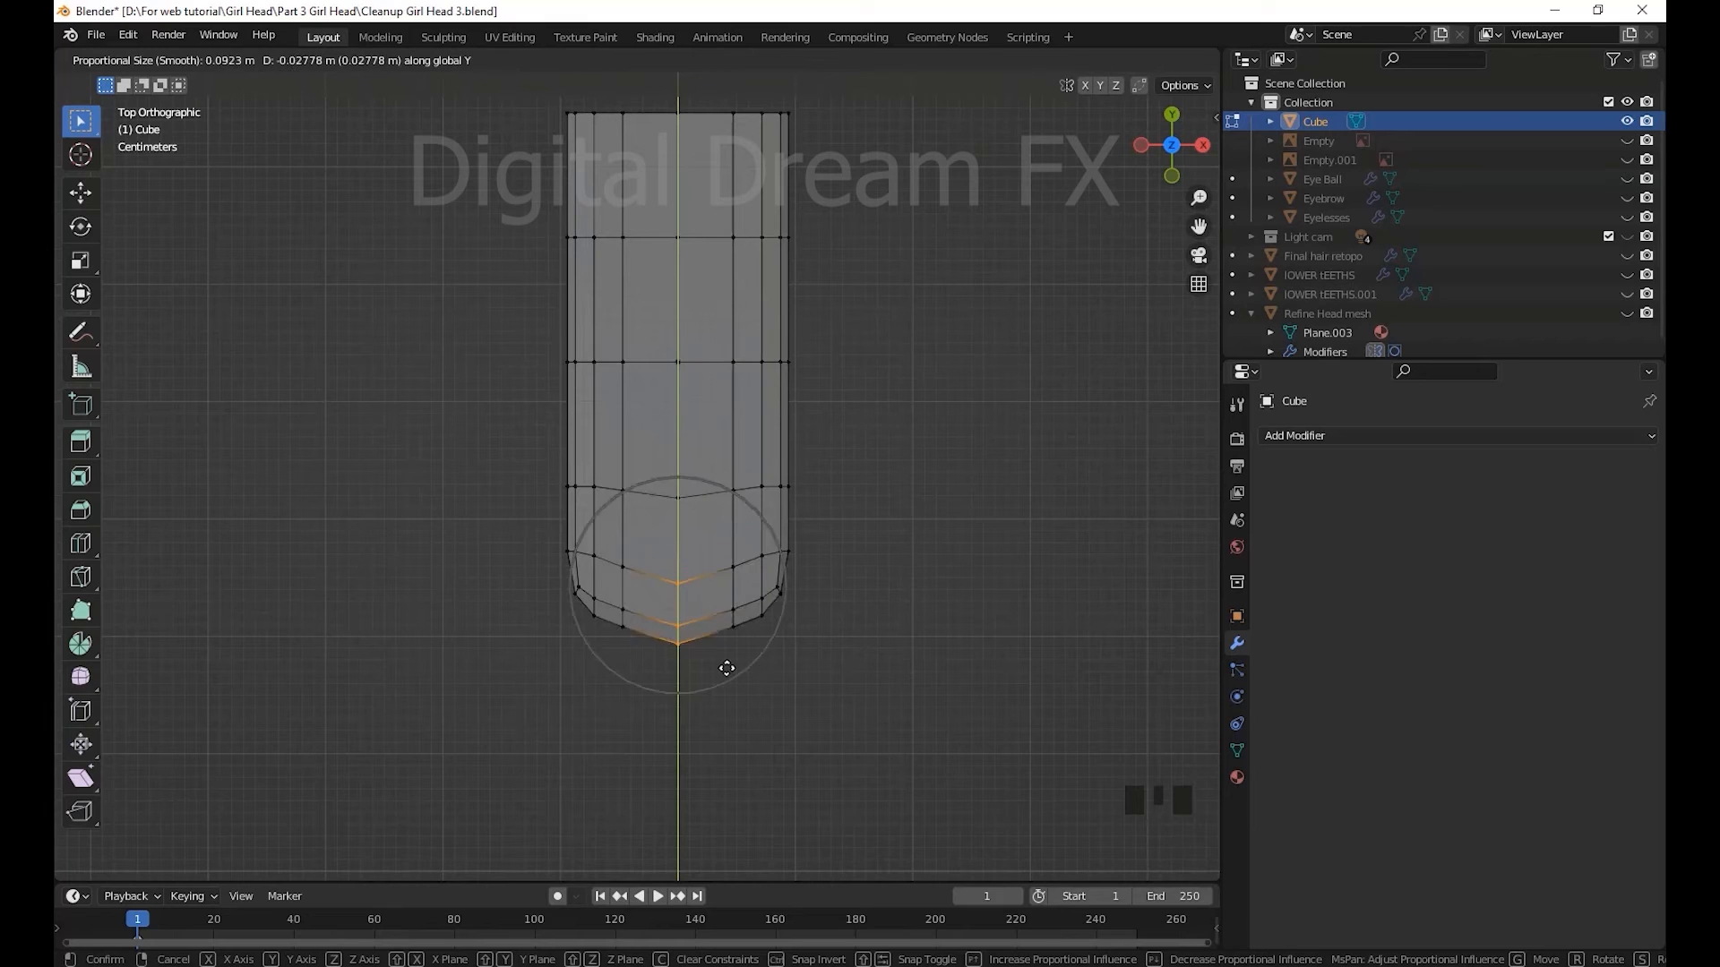
pyautogui.click(730, 696)
# - Widen the middle row of the tongue to about 1.1 along X with proportional editing
pyautogui.scroll(-2, 794, 518)
pyautogui.moveTo(551, 363); pyautogui.dragTo(806, 439)
pyautogui.keyDown('shift'); pyautogui.moveTo(898, 585); pyautogui.dragTo(909, 631, button='middle'); pyautogui.keyUp('shift')
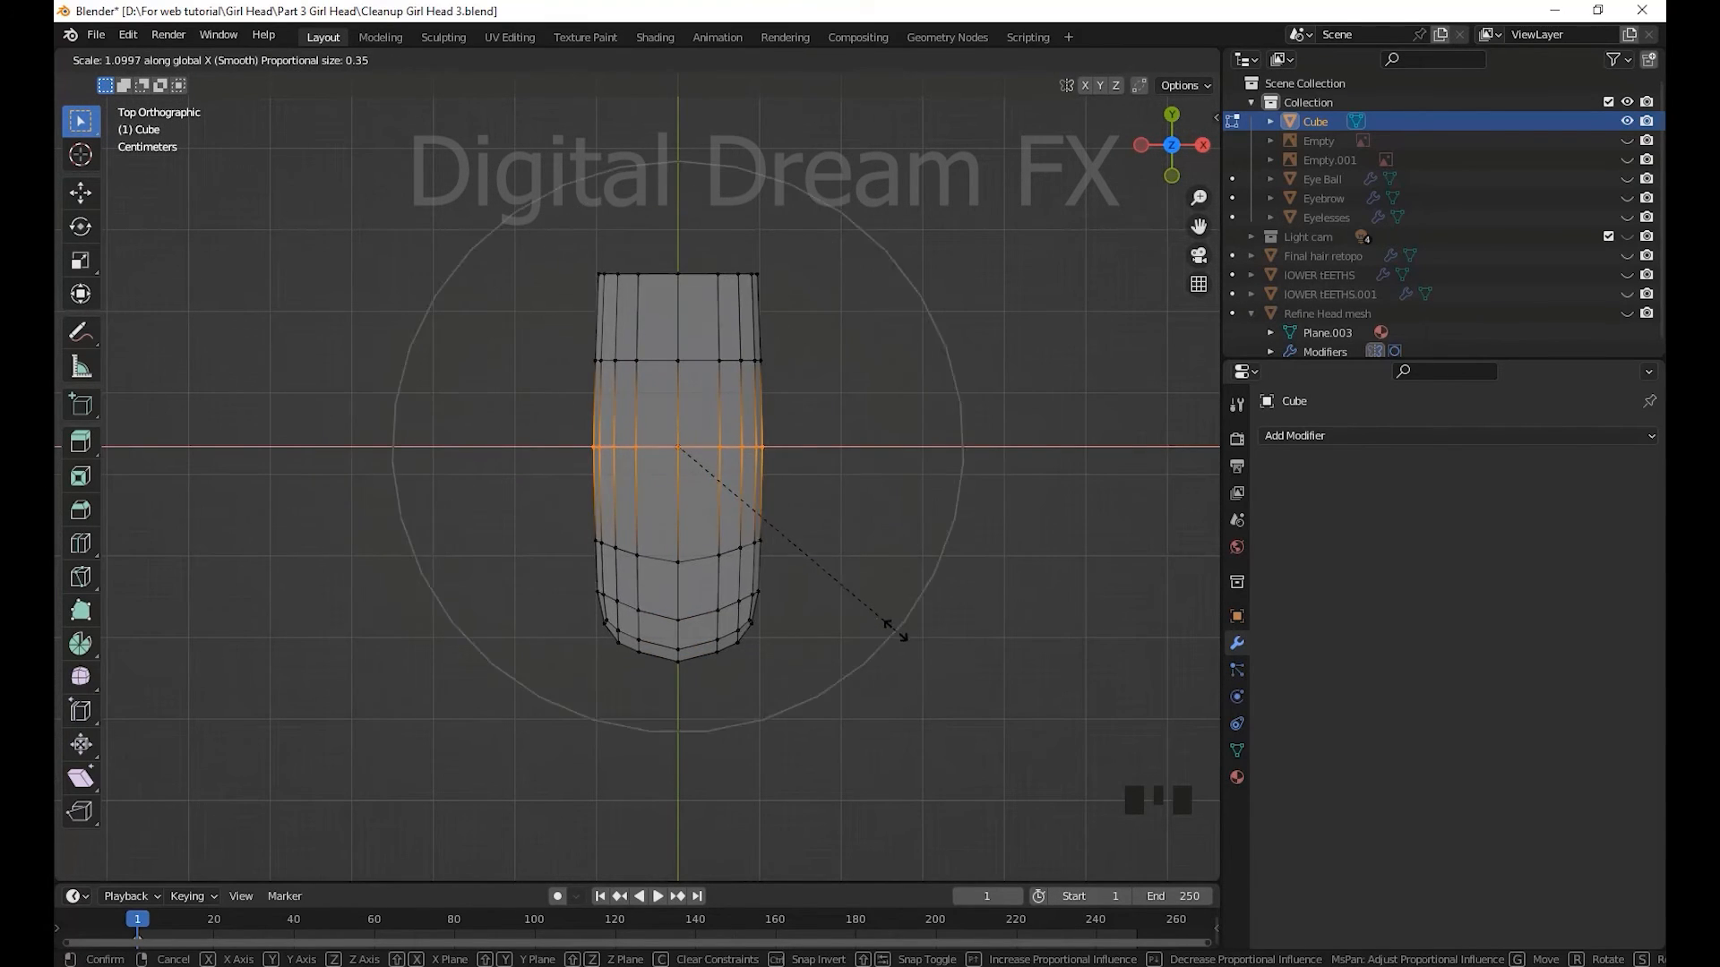
pyautogui.click(895, 631)
# - Scale the back-end row of the tongue uniformly to 0.596 and narrow the row in front of it to taper
pyautogui.scroll(-2, 860, 555)
pyautogui.moveTo(733, 376); pyautogui.dragTo(577, 304)
pyautogui.scroll(2, 872, 403)
pyautogui.keyDown('shift'); pyautogui.moveTo(873, 403); pyautogui.dragTo(860, 531, button='middle'); pyautogui.keyUp('shift')
pyautogui.press('s')
pyautogui.click(805, 527)
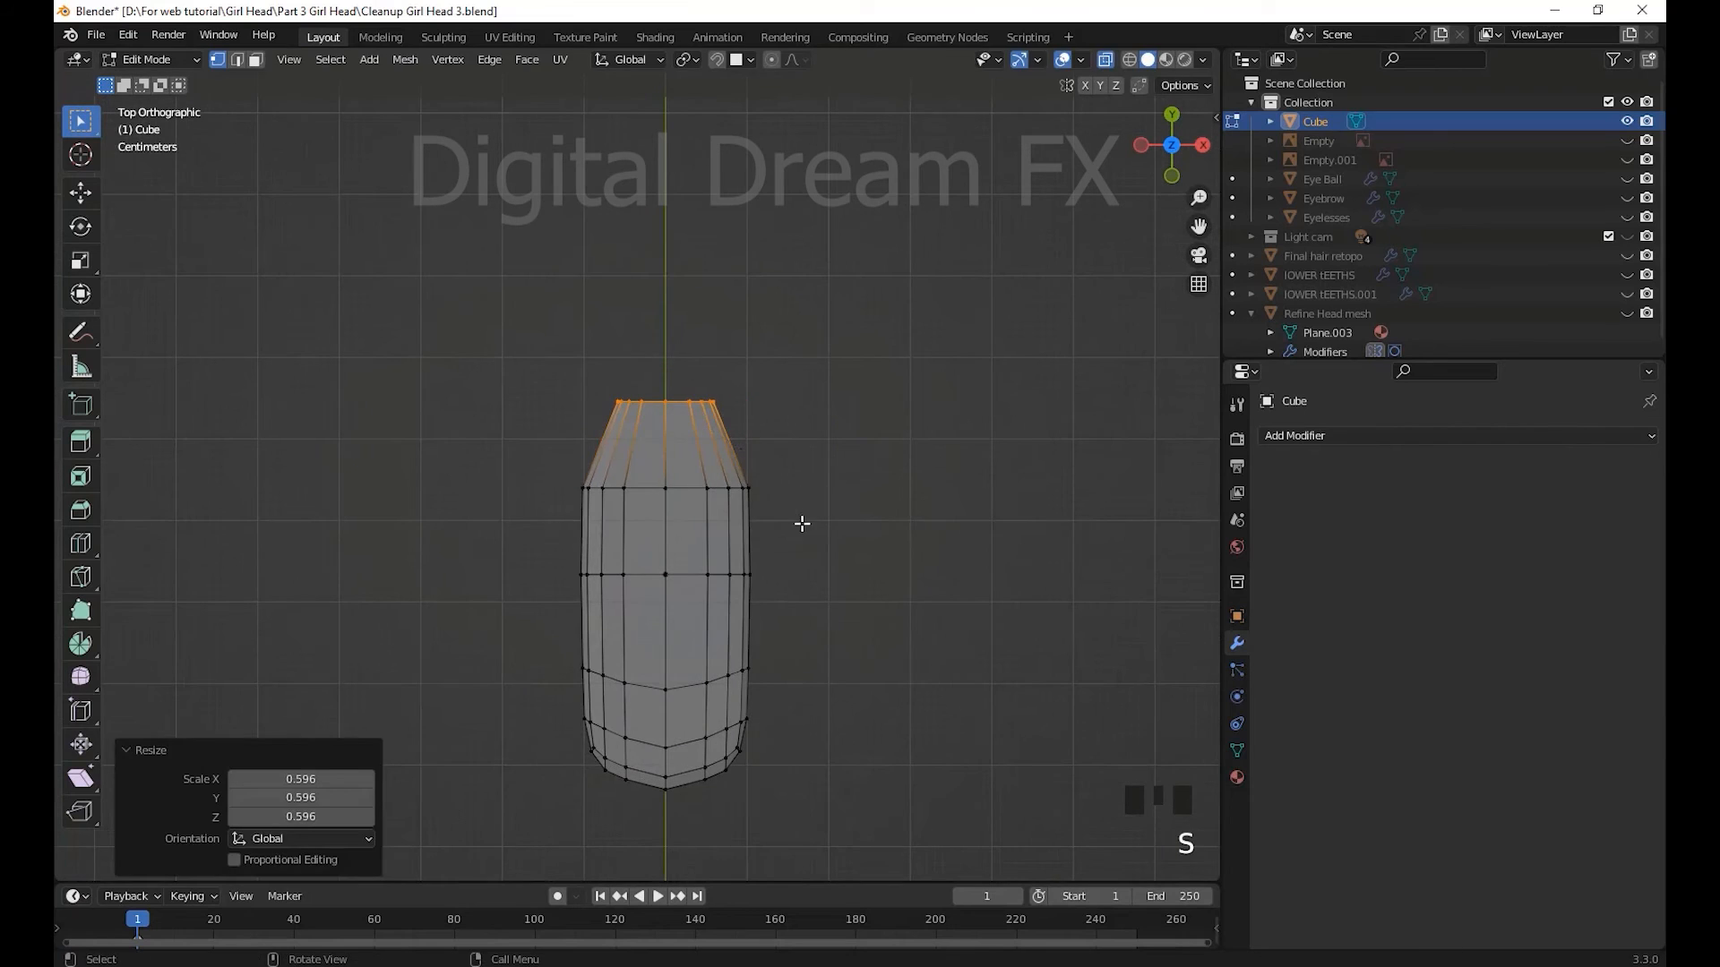
pyautogui.moveTo(806, 530); pyautogui.dragTo(539, 452)
pyautogui.press('s')
pyautogui.click(841, 629)
# - Scale the front tip rows of the tongue uniformly to 0.888
pyautogui.keyDown('shift'); pyautogui.moveTo(796, 645); pyautogui.dragTo(801, 468, button='middle'); pyautogui.keyUp('shift')
pyautogui.moveTo(843, 694); pyautogui.dragTo(499, 526)
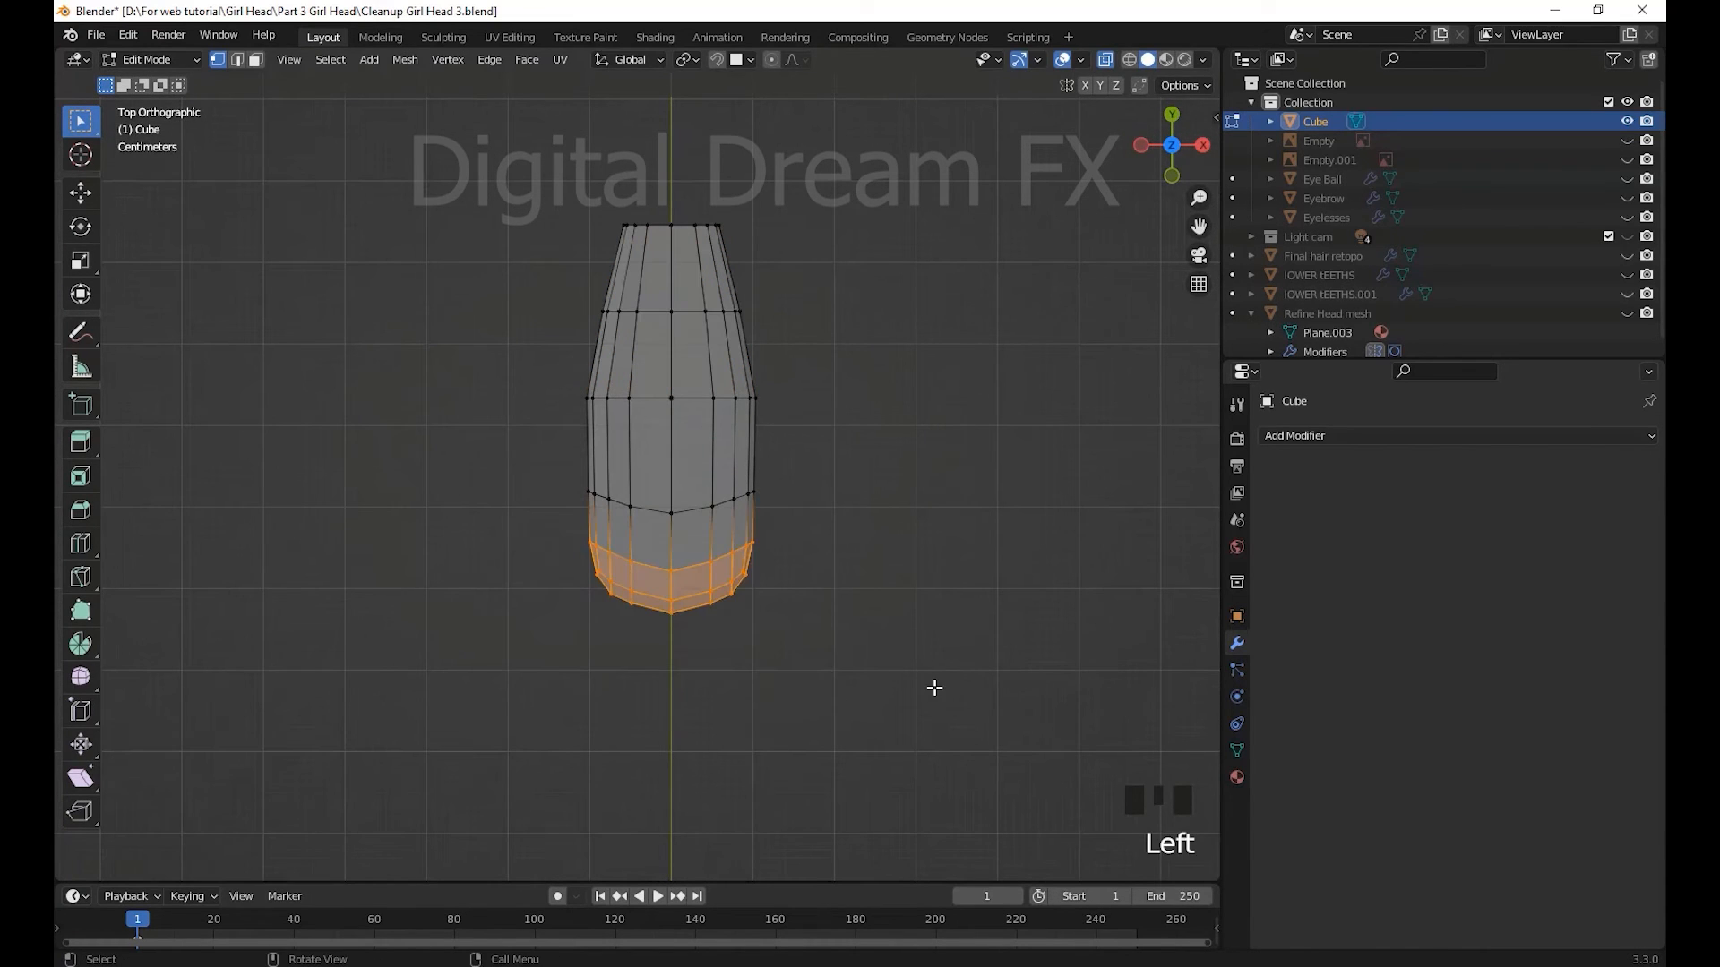
pyautogui.click(900, 681)
pyautogui.scroll(-4, 802, 576)
pyautogui.moveTo(803, 575); pyautogui.dragTo(762, 547, button='middle')
pyautogui.keyDown('shift'); pyautogui.moveTo(761, 546); pyautogui.dragTo(734, 519, button='middle'); pyautogui.keyUp('shift')
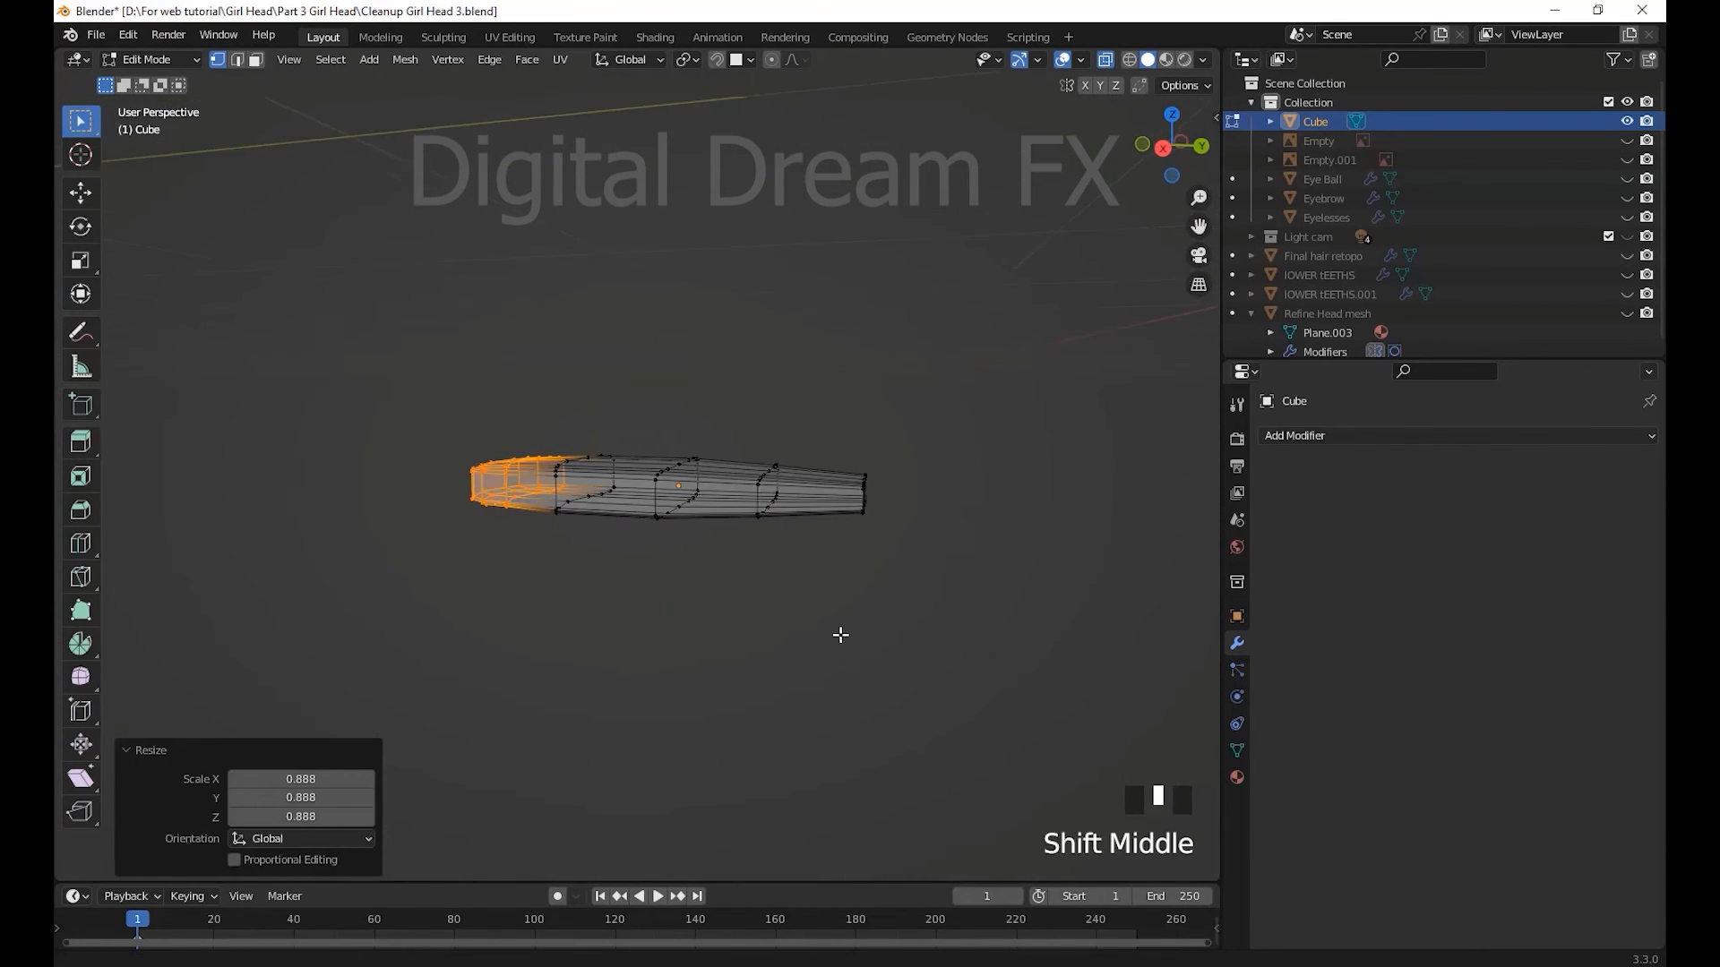
# - Thicken the tongue's back-end row and the row next to it along Z
pyautogui.moveTo(840, 635); pyautogui.dragTo(855, 626, button='middle')
pyautogui.moveTo(804, 421); pyautogui.dragTo(866, 607)
pyautogui.press('z')
pyautogui.click(971, 685)
pyautogui.moveTo(828, 595); pyautogui.dragTo(818, 591, button='middle')
pyautogui.moveTo(712, 425); pyautogui.dragTo(803, 573)
pyautogui.press('s')
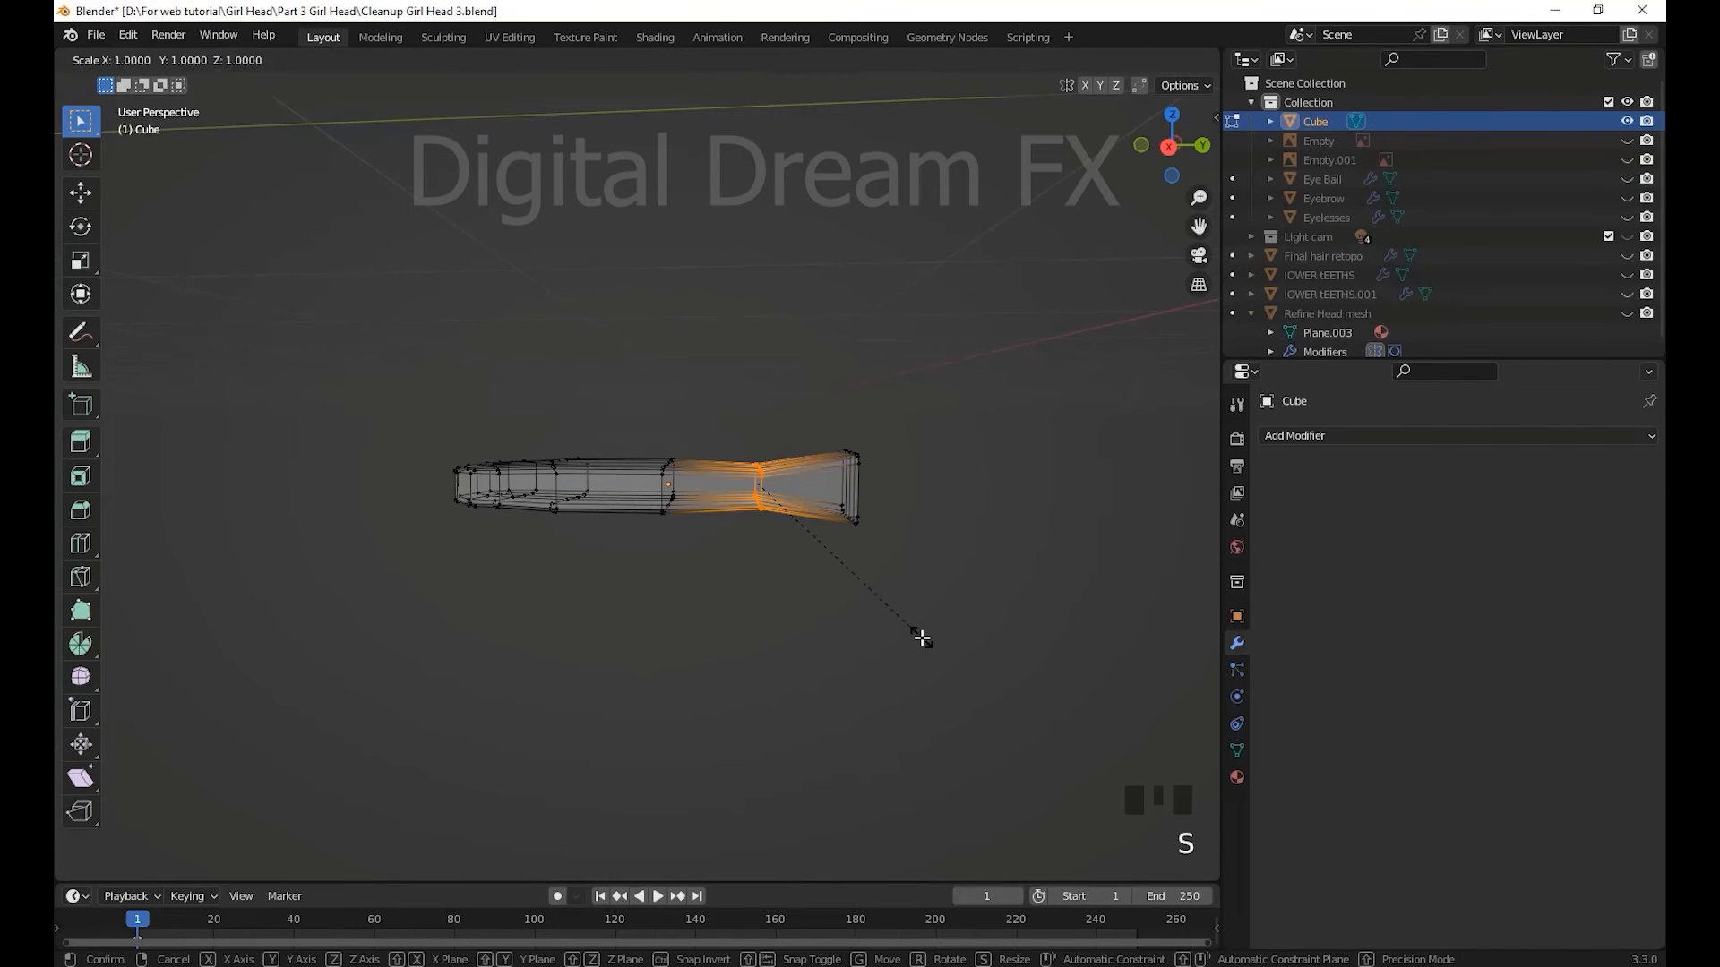
pyautogui.press('z')
pyautogui.click(932, 725)
# - Flatten the front tip vertices of the tongue along Z
pyautogui.moveTo(918, 656); pyautogui.dragTo(936, 661, button='middle')
pyautogui.moveTo(459, 438); pyautogui.dragTo(460, 439)
pyautogui.moveTo(734, 637); pyautogui.dragTo(748, 647, button='middle')
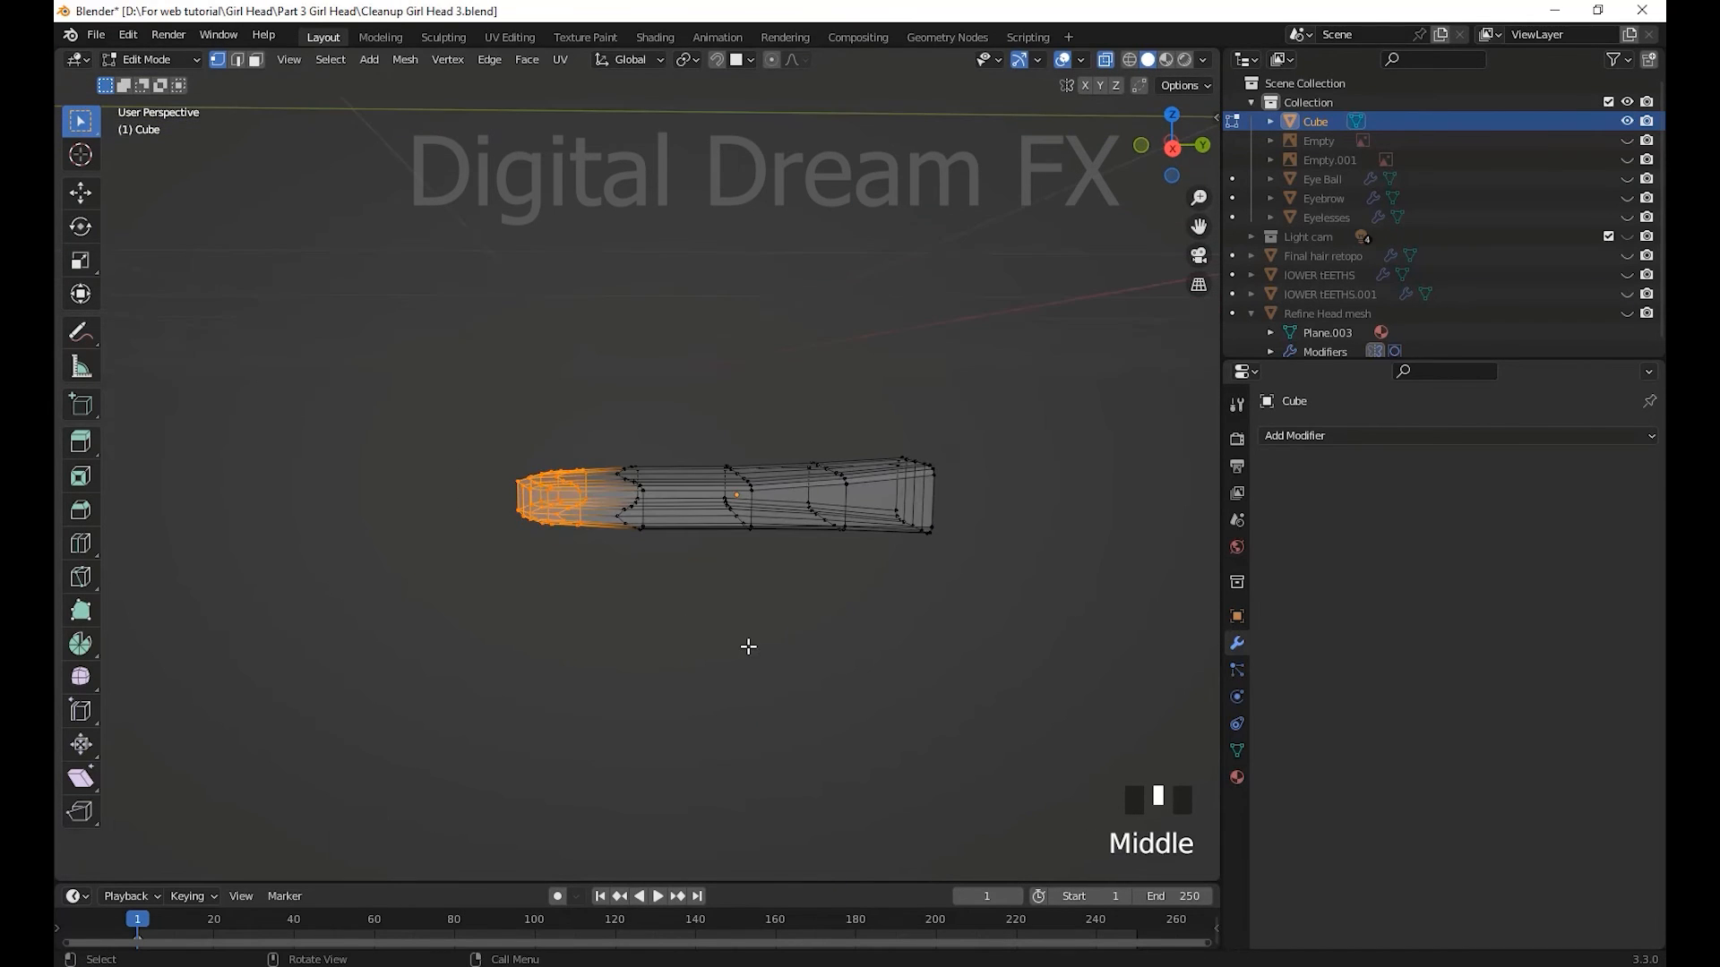
pyautogui.press('z')
pyautogui.click(690, 566)
# - Adjust the thickness of the row behind the tip along Z, and rescale the middle row to match
pyautogui.moveTo(602, 430); pyautogui.dragTo(685, 573)
pyautogui.press('s')
pyautogui.press('z')
pyautogui.click(842, 651)
pyautogui.moveTo(847, 653); pyautogui.dragTo(826, 647, button='middle')
pyautogui.moveTo(690, 430); pyautogui.dragTo(775, 573)
pyautogui.press('s')
pyautogui.click(837, 713)
# - Add a Subdivision modifier to the tongue and shade it smooth
pyautogui.moveTo(770, 636); pyautogui.dragTo(843, 648, button='middle')
pyautogui.press('Tab')
pyautogui.scroll(4, 756, 690)
pyautogui.click(1325, 437)
pyautogui.click(1308, 784)
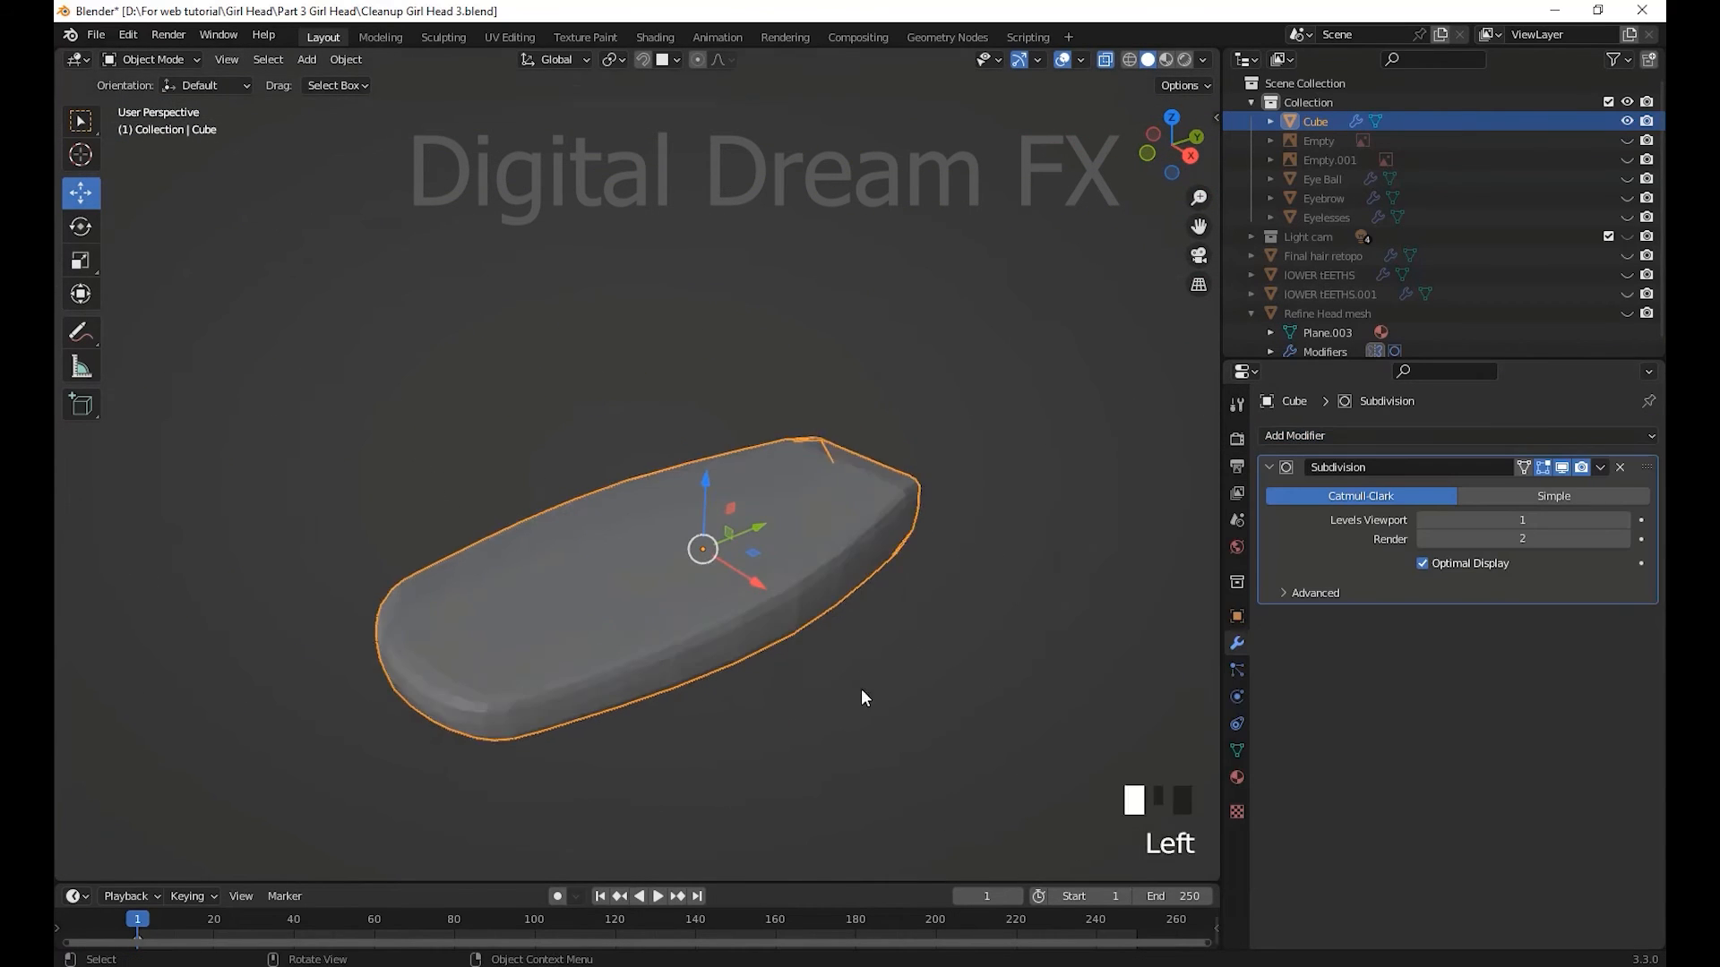
pyautogui.scroll(-2, 858, 685)
pyautogui.rightClick(778, 598)
pyautogui.click(768, 590)
pyautogui.moveTo(779, 709); pyautogui.dragTo(819, 707, button='middle')
pyautogui.click(793, 642)
# - Switch to lasso selection and shrink the tongue's front tip uniformly to 0.731 with proportional editing at size 0.057
pyautogui.press('Tab')
pyautogui.moveTo(792, 642); pyautogui.dragTo(820, 663, button='middle')
pyautogui.keyDown('shift'); pyautogui.moveTo(819, 663); pyautogui.dragTo(877, 822, button='middle'); pyautogui.keyUp('shift')
pyautogui.moveTo(96, 137); pyautogui.dragTo(148, 242)
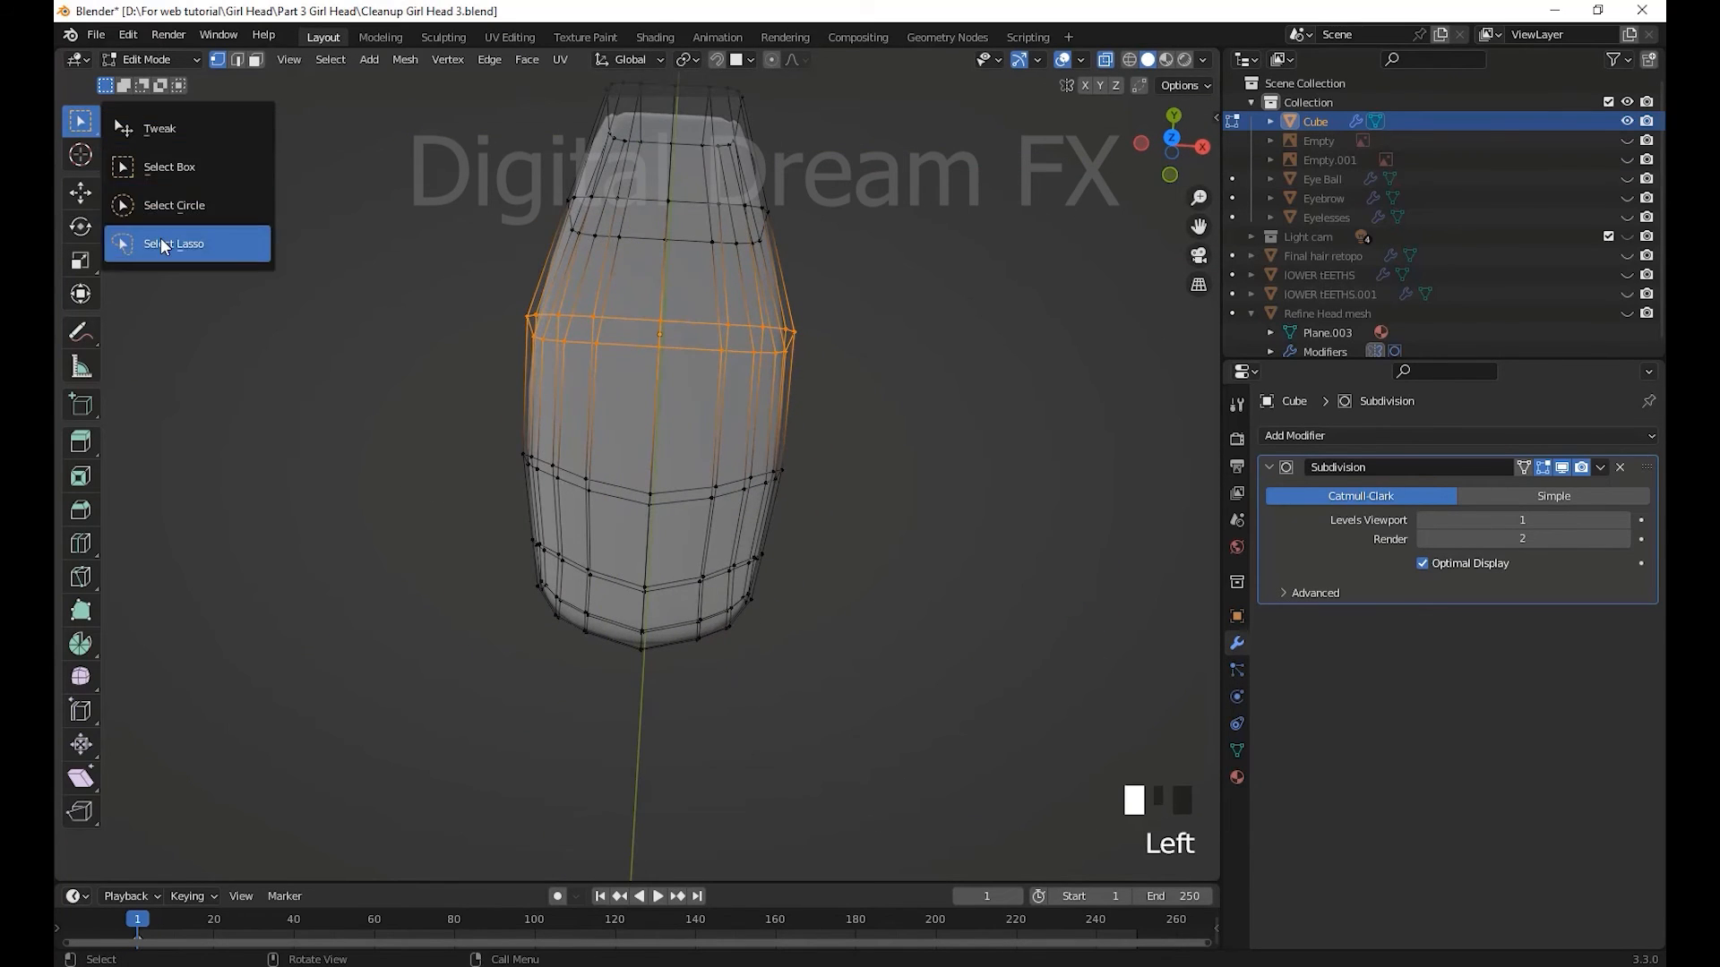
pyautogui.moveTo(501, 547); pyautogui.dragTo(517, 569, button='middle')
pyautogui.moveTo(722, 588); pyautogui.dragTo(721, 591)
pyautogui.moveTo(721, 591)
pyautogui.mouseDown(button='middle')
pyautogui.moveTo(749, 748)
pyautogui.moveTo(984, 864)
pyautogui.mouseUp(button='middle')
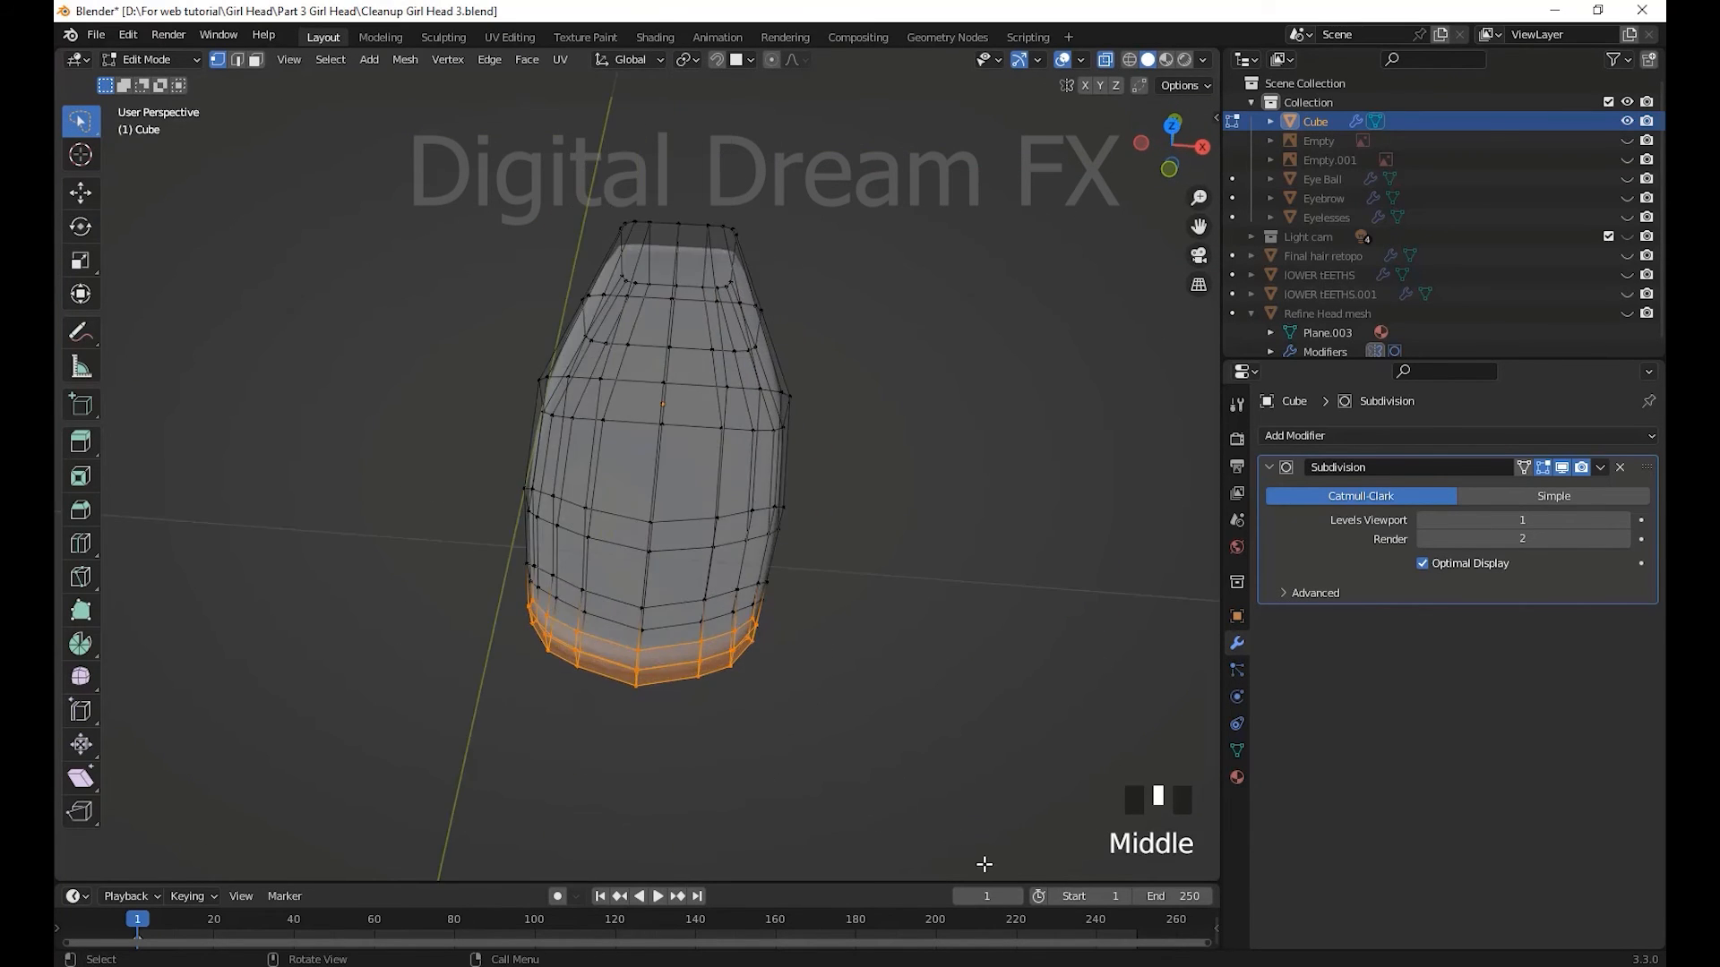
pyautogui.press('s')
pyautogui.scroll(5, 947, 776)
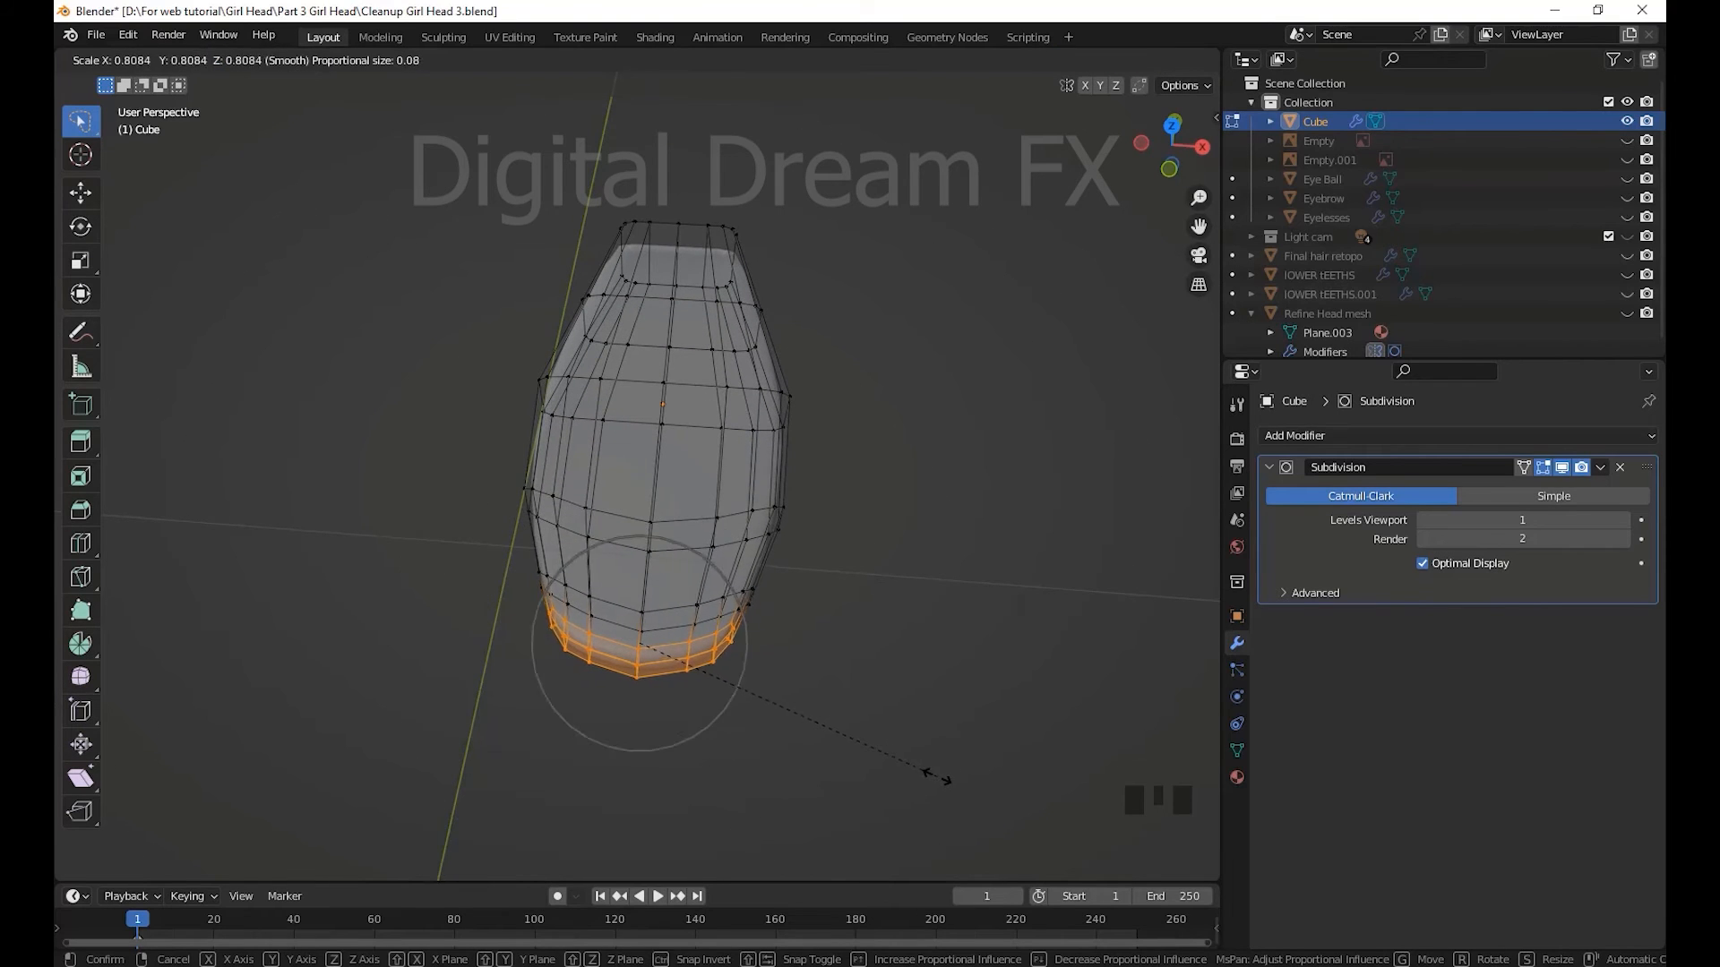
pyautogui.click(905, 776)
# - Raise the tongue tip about 0.019 m in Z and lower the middle row about 0.015 m with proportional editing
pyautogui.moveTo(904, 775); pyautogui.dragTo(718, 676, button='middle')
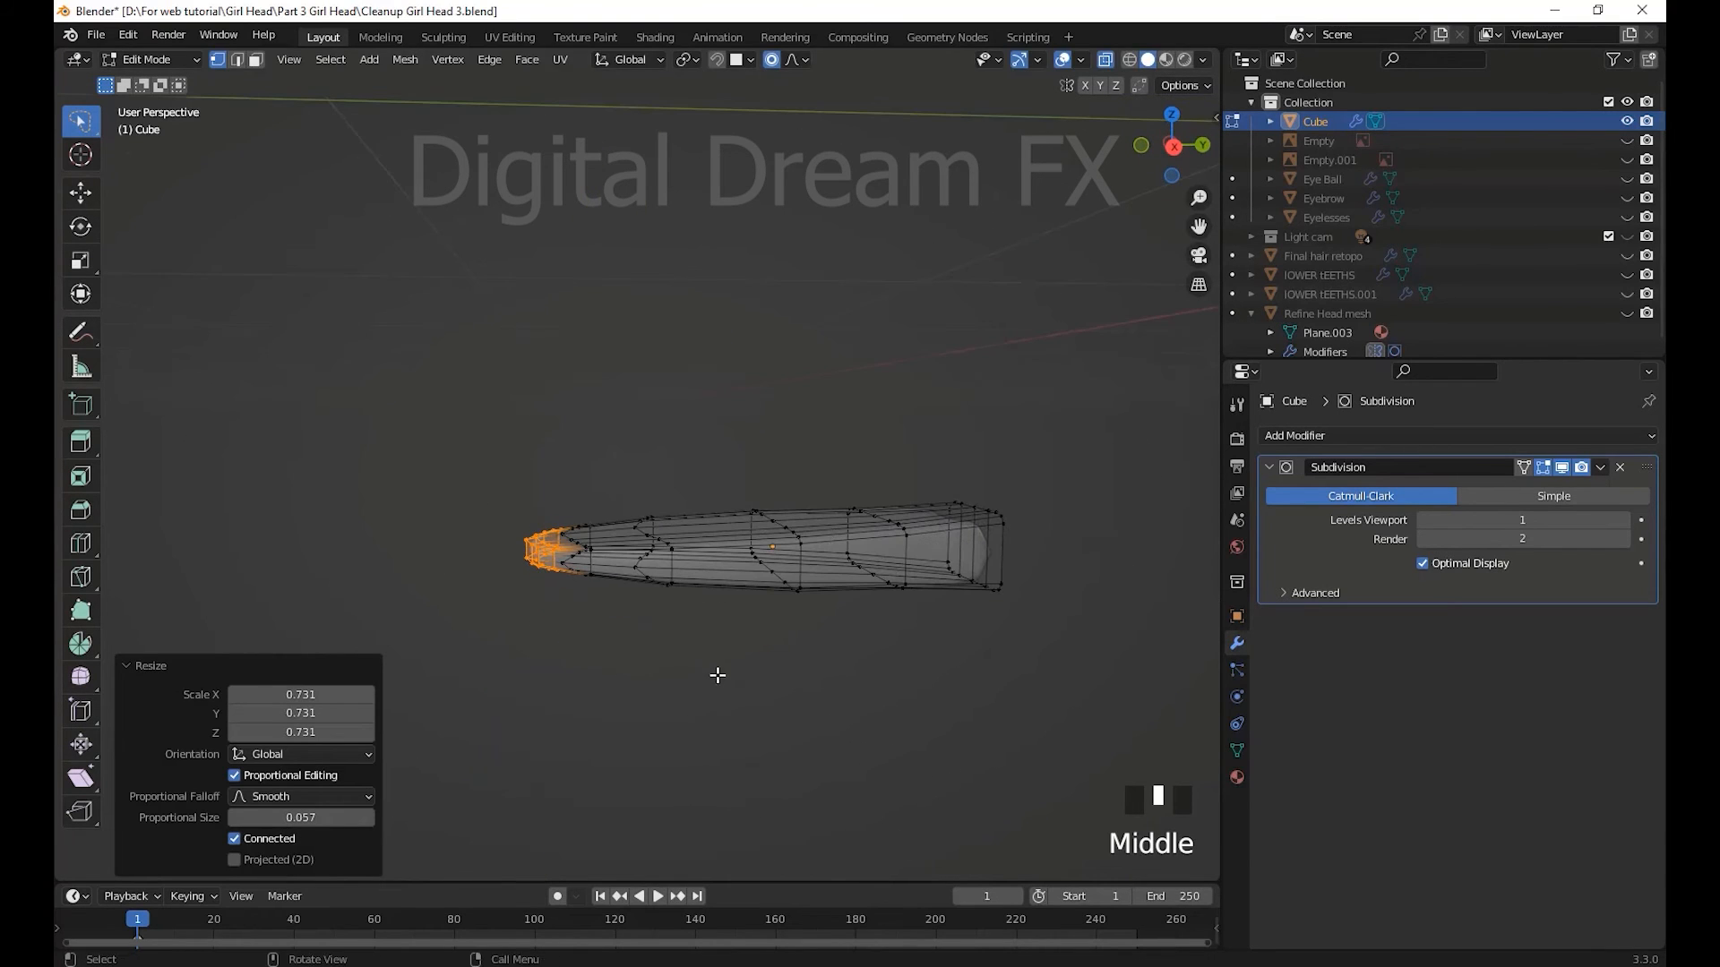
pyautogui.click(699, 735)
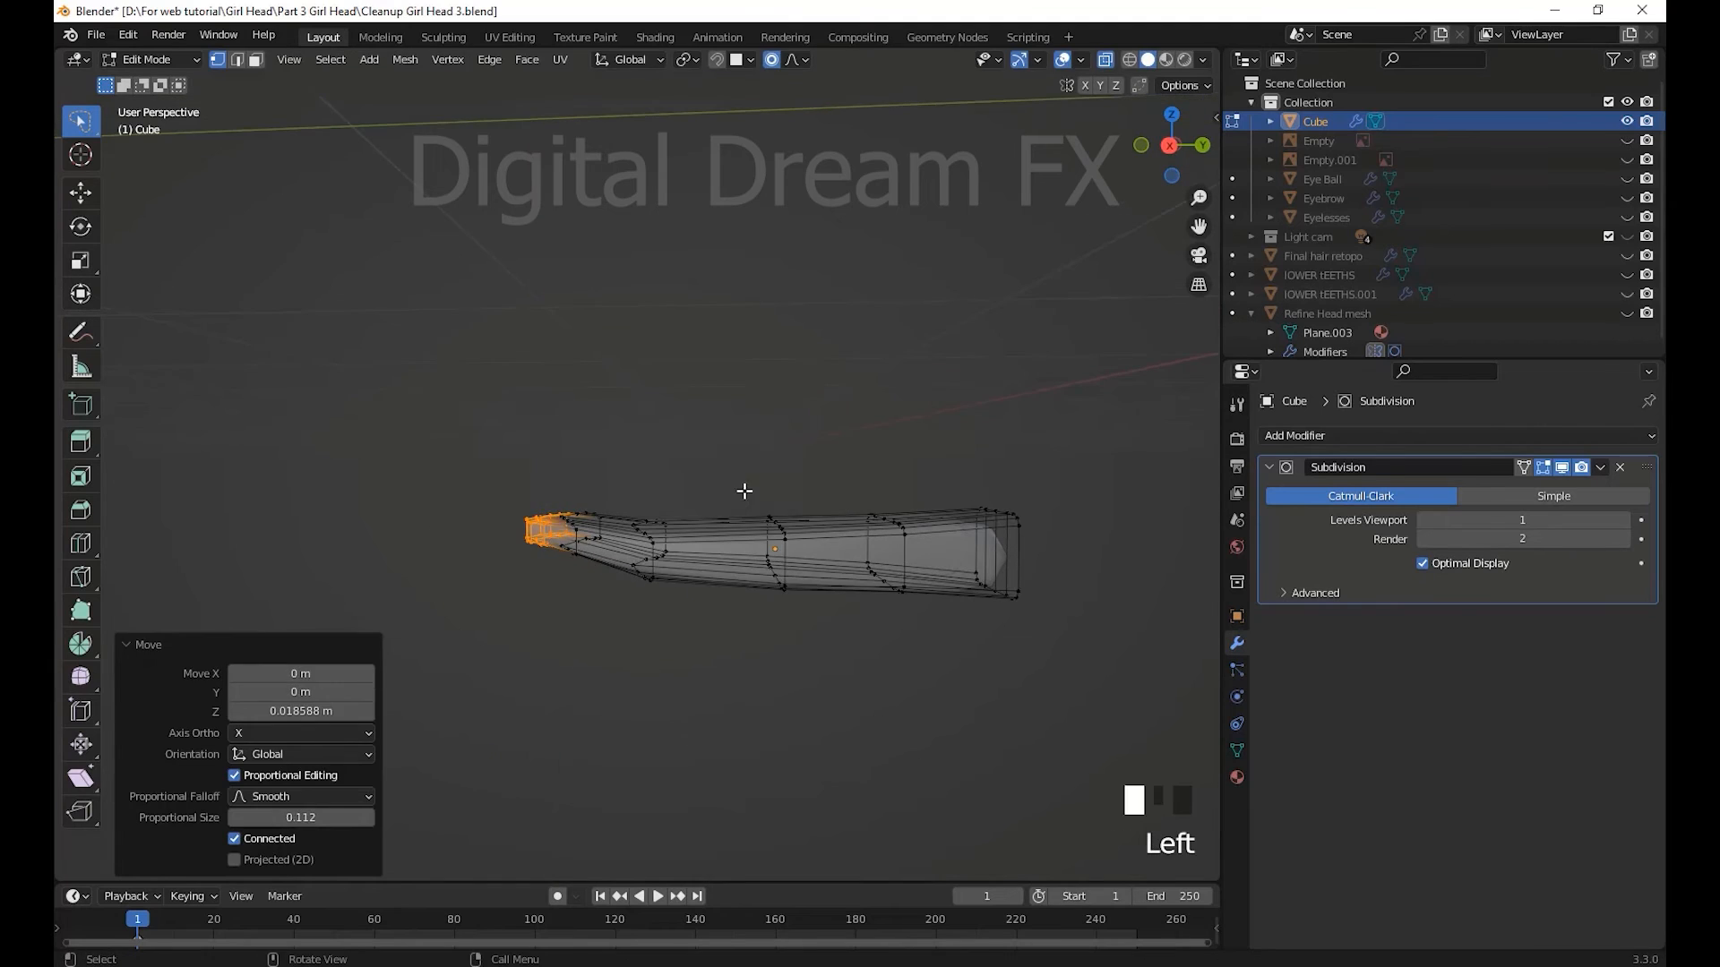
pyautogui.moveTo(728, 484); pyautogui.dragTo(721, 520)
pyautogui.press('g')
pyautogui.press('z')
pyautogui.click(860, 686)
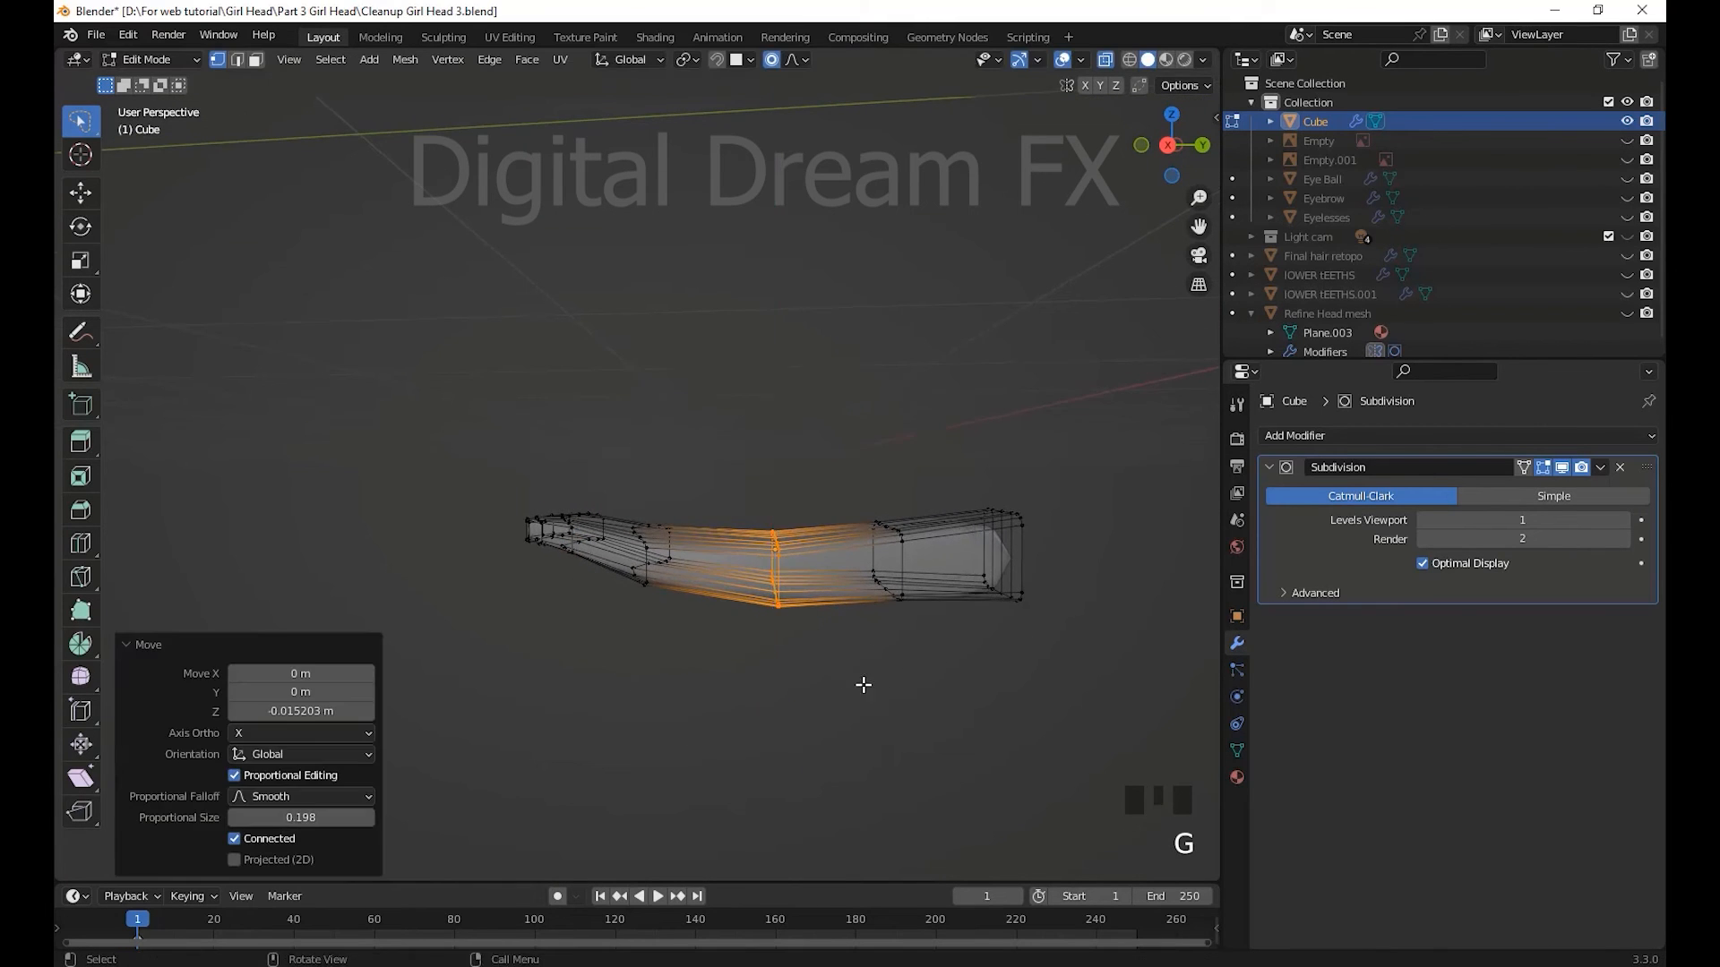
# - Scale the back-end vertices of the tongue uniformly to 0.819 and return to Object Mode
pyautogui.moveTo(867, 685); pyautogui.dragTo(854, 686, button='middle')
pyautogui.scroll(-2, 860, 663)
pyautogui.moveTo(864, 479); pyautogui.dragTo(913, 528)
pyautogui.scroll(-3, 896, 680)
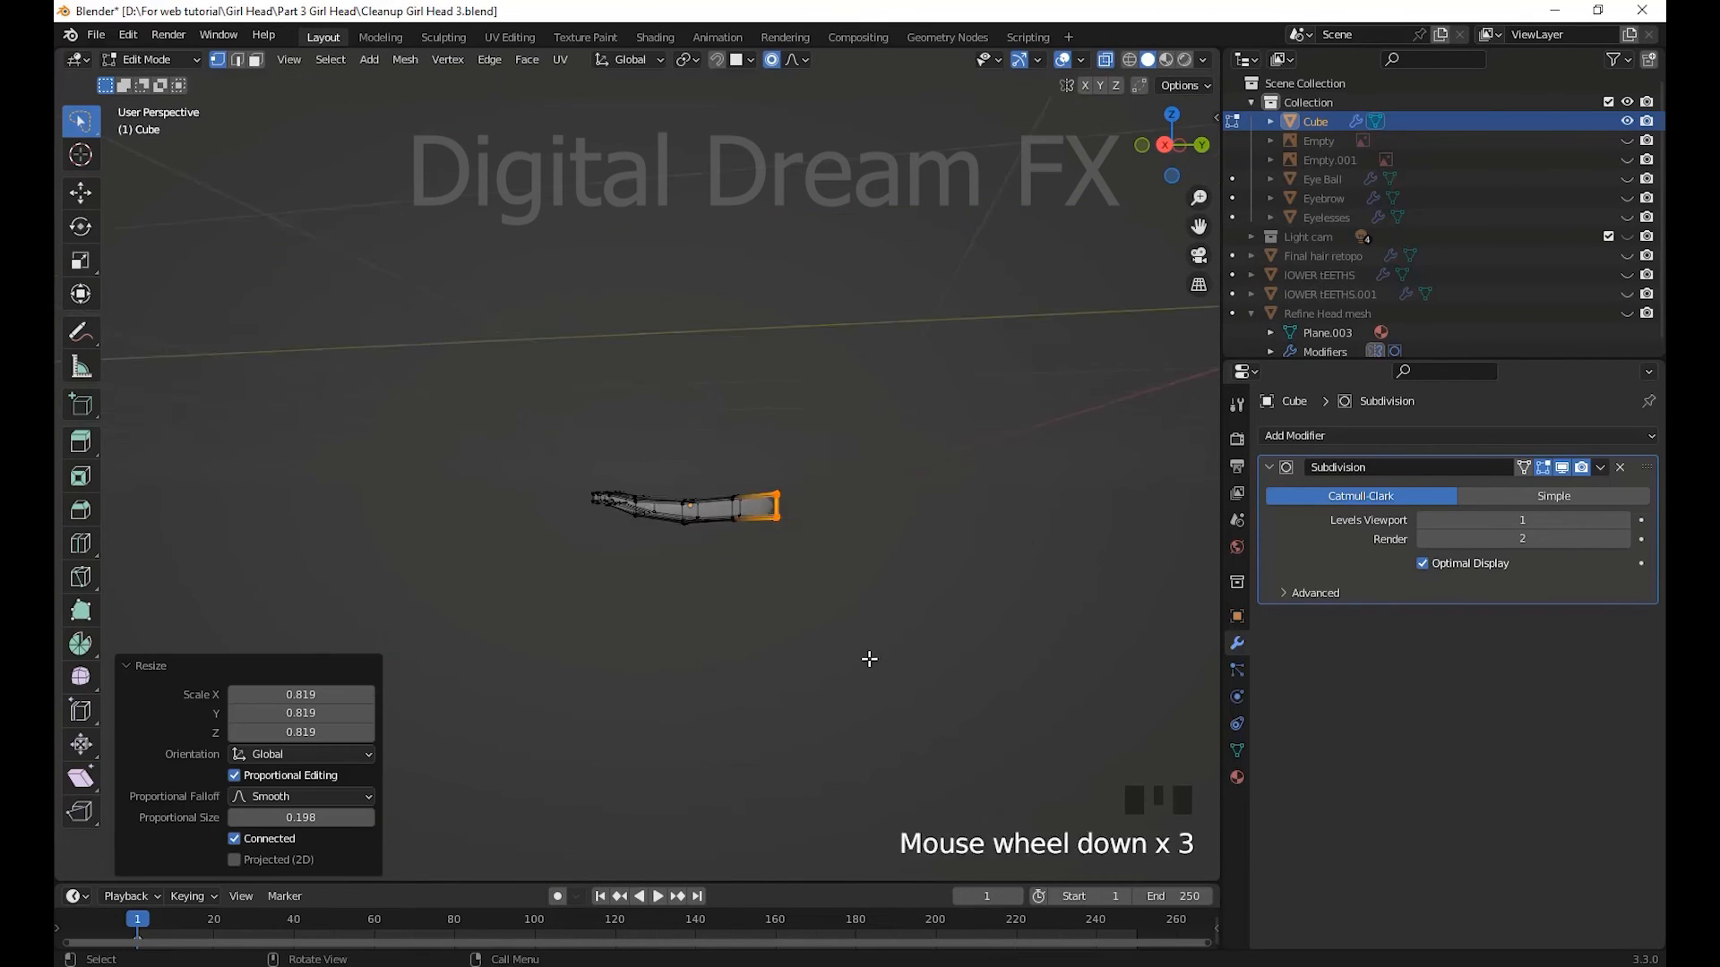
pyautogui.press('Tab')
# - Unhide all objects and inspect the teeth and tongue inside the head in wireframe display
pyautogui.moveTo(867, 657); pyautogui.dragTo(708, 647, button='middle')
pyautogui.hotkey('alt', 'h')
pyautogui.moveTo(888, 568)
pyautogui.mouseDown(button='middle')
pyautogui.moveTo(863, 589)
pyautogui.moveTo(661, 607)
pyautogui.moveTo(760, 573)
pyautogui.moveTo(874, 689)
pyautogui.moveTo(648, 665)
pyautogui.mouseUp(button='middle')
pyautogui.scroll(-3, 889, 574)
pyautogui.hotkey('shift', 'z')
pyautogui.click(874, 690)
pyautogui.scroll(4, 874, 690)
pyautogui.scroll(-5, 922, 637)
pyautogui.hotkey('shift', 'z')
# - Turn off the viewport display of the head's Mirror modifier to expose the mouth interior
pyautogui.moveTo(922, 637)
pyautogui.mouseDown(button='middle')
pyautogui.moveTo(949, 717)
pyautogui.moveTo(942, 667)
pyautogui.mouseUp(button='middle')
pyautogui.click(811, 591)
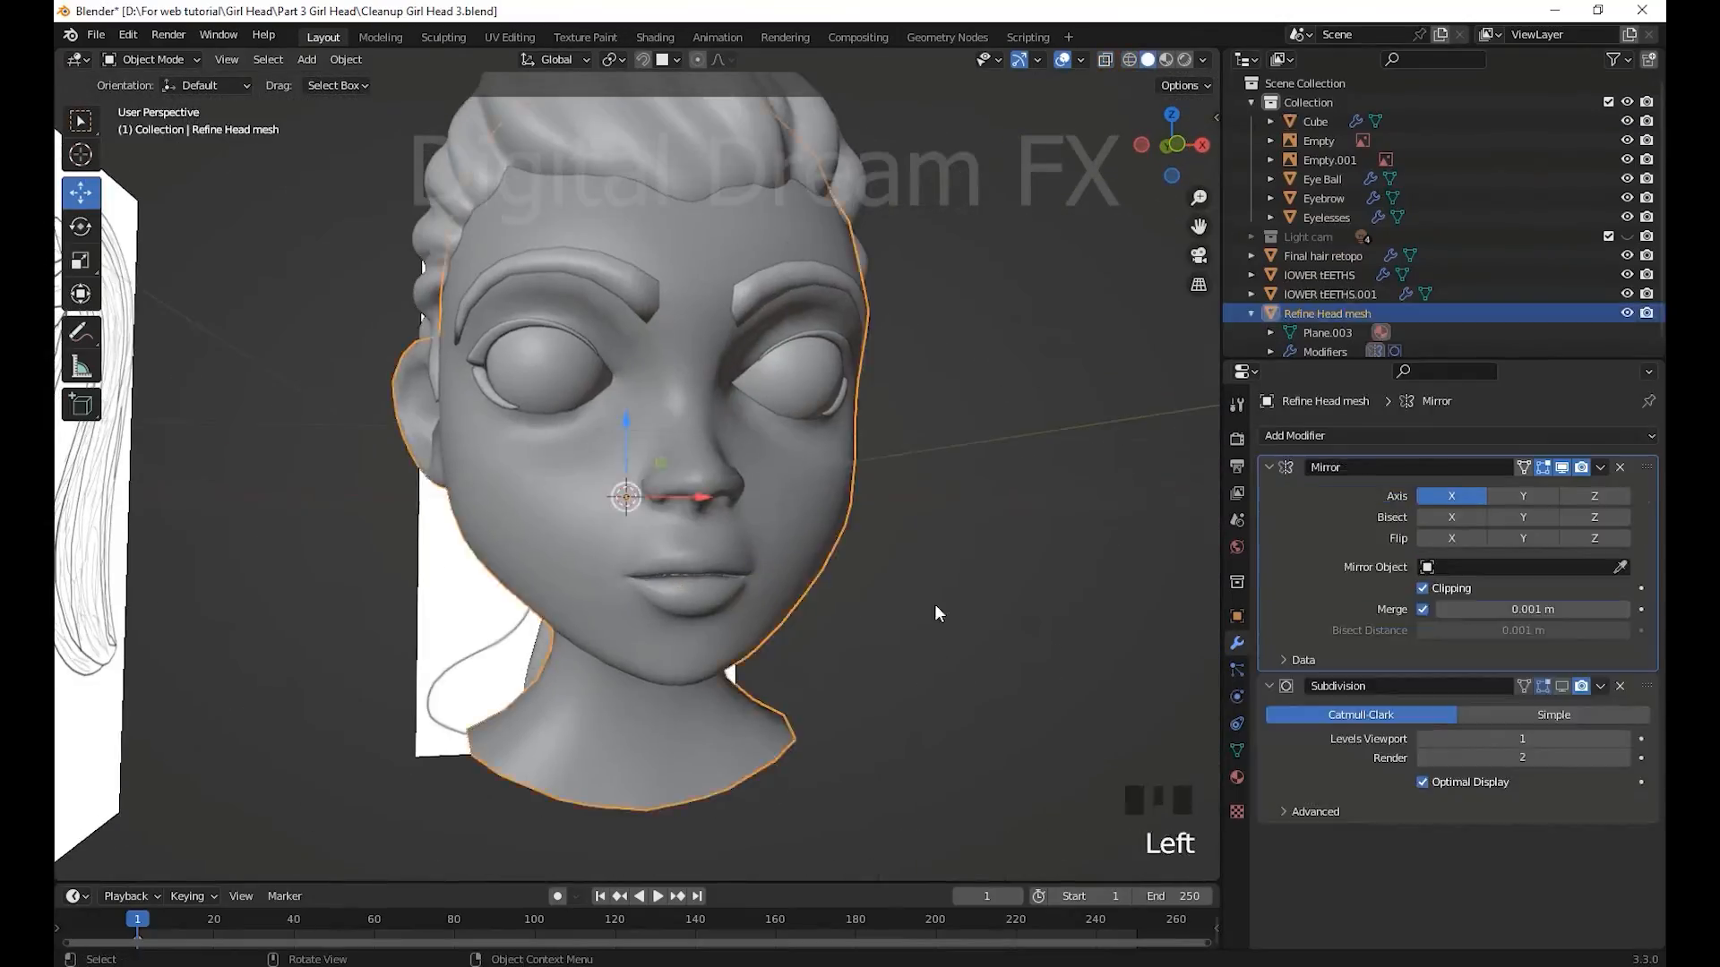
pyautogui.keyDown('shift'); pyautogui.moveTo(933, 604); pyautogui.dragTo(917, 592, button='middle'); pyautogui.keyUp('shift')
pyautogui.click(1562, 468)
pyautogui.moveTo(753, 636); pyautogui.dragTo(847, 518, button='middle')
pyautogui.scroll(3, 875, 668)
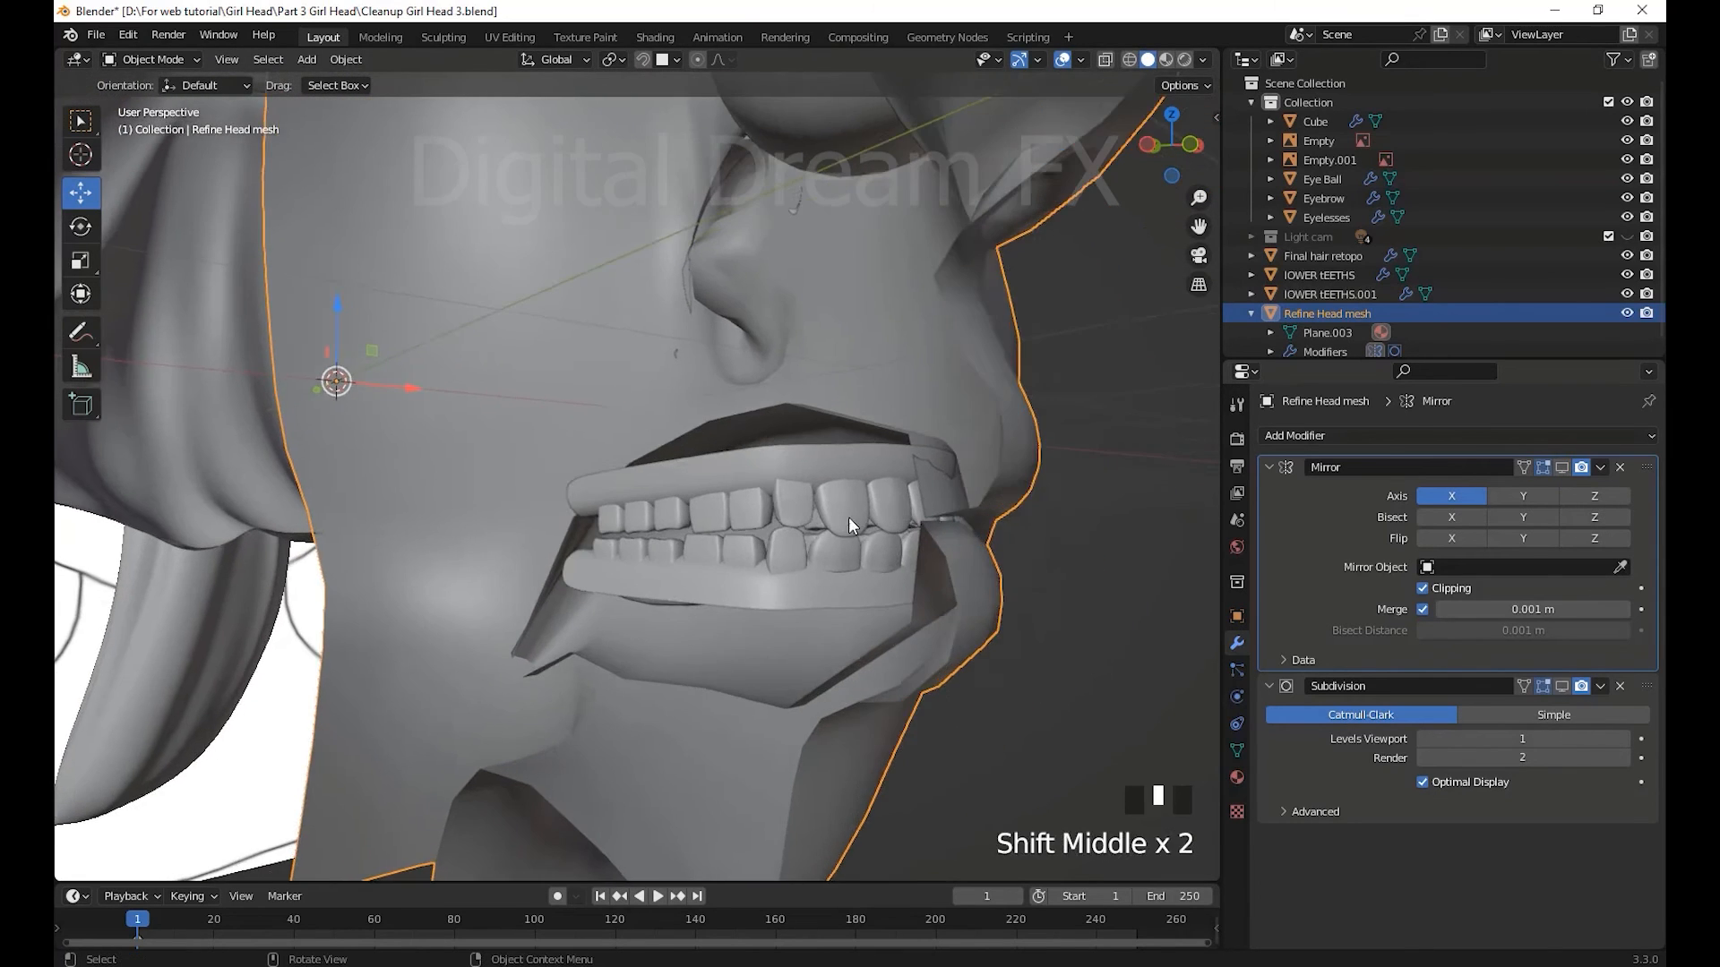
# - Isolate the upper and lower teeth objects by hiding everything else
pyautogui.click(847, 517)
pyautogui.scroll(2, 840, 604)
pyautogui.keyDown('shift'); pyautogui.moveTo(840, 604); pyautogui.dragTo(771, 605, button='middle'); pyautogui.keyUp('shift')
pyautogui.keyDown('shift'); pyautogui.click(842, 576); pyautogui.keyUp('shift')
pyautogui.hotkey('shift', 'h')
# - Select the linked geometry of the individual lower teeth in the mesh, leaving out the gum
pyautogui.scroll(2, 770, 605)
pyautogui.click(855, 698)
pyautogui.scroll(2, 804, 636)
pyautogui.moveTo(855, 699); pyautogui.dragTo(649, 546, button='middle')
pyautogui.press('Tab')
pyautogui.press('l')
pyautogui.press('l')
pyautogui.press('l')
pyautogui.press('l')
pyautogui.moveTo(842, 667); pyautogui.dragTo(900, 647, button='middle')
pyautogui.keyDown('shift'); pyautogui.moveTo(900, 646); pyautogui.dragTo(985, 611, button='middle'); pyautogui.keyUp('shift')
# - Create a new material on the lower teeth object and set its viewport display colour to white
pyautogui.click(1239, 779)
pyautogui.click(1464, 515)
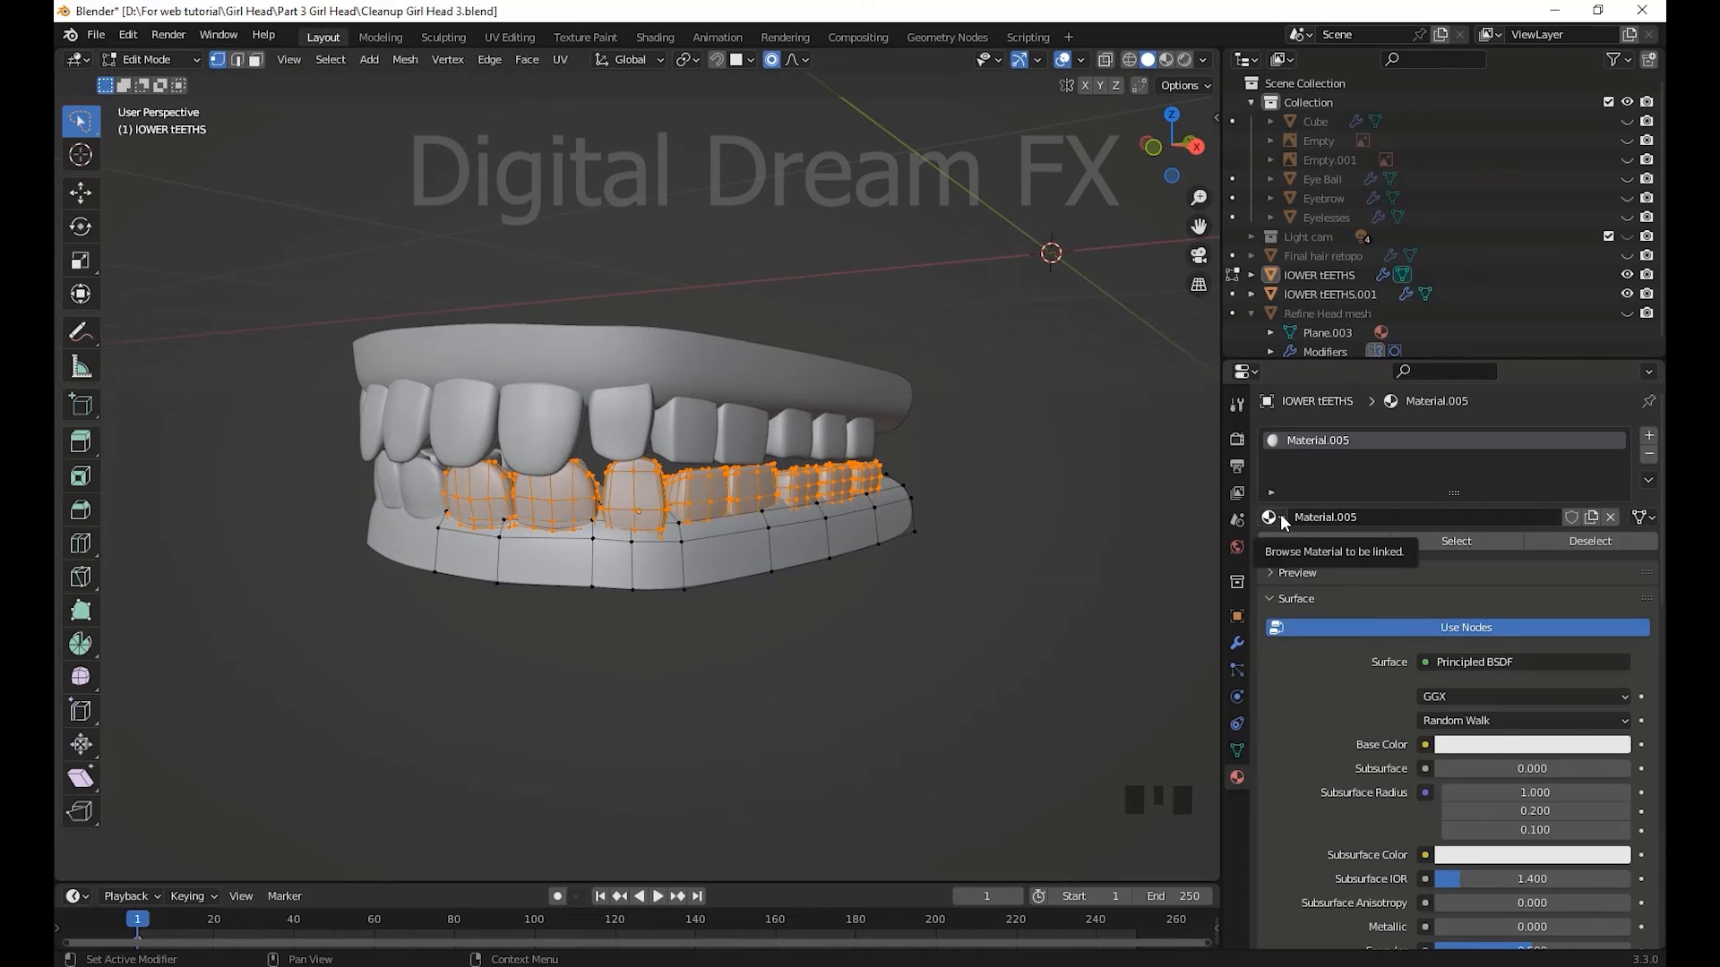
pyautogui.click(1277, 516)
pyautogui.click(1299, 534)
pyautogui.moveTo(855, 551); pyautogui.dragTo(869, 561, button='middle')
pyautogui.scroll(-20, 1335, 804)
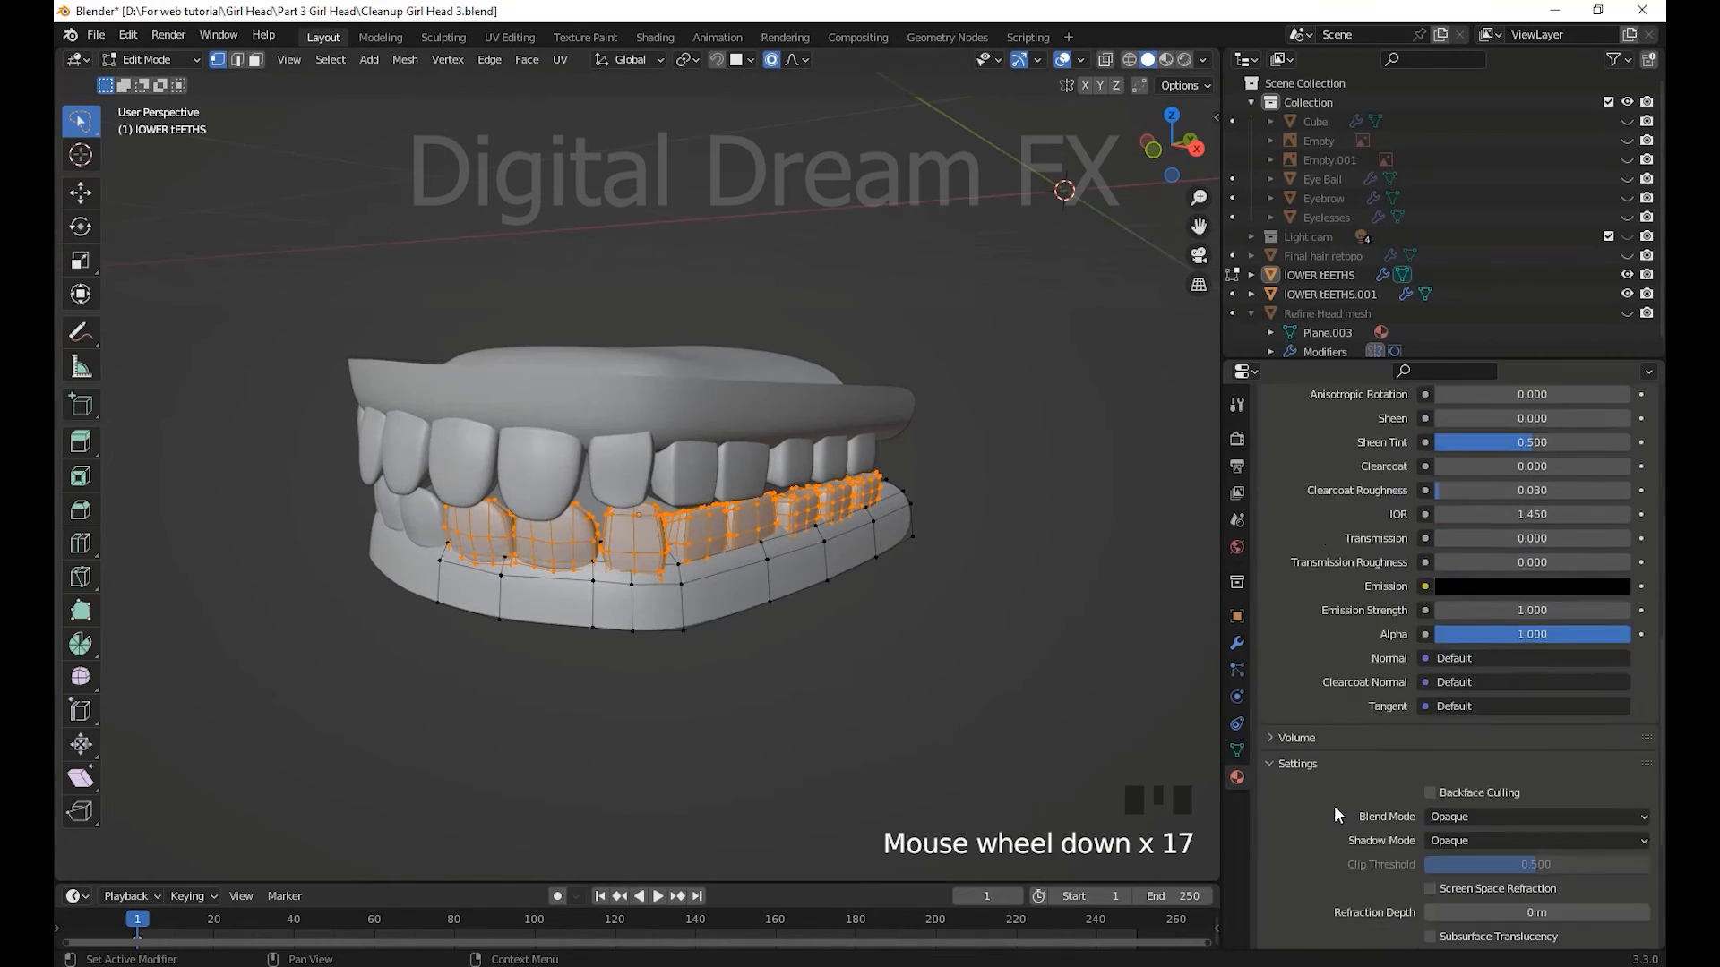
pyautogui.keyDown('shift'); pyautogui.moveTo(1021, 560); pyautogui.dragTo(1030, 529, button='middle'); pyautogui.keyUp('shift')
pyautogui.click(1445, 816)
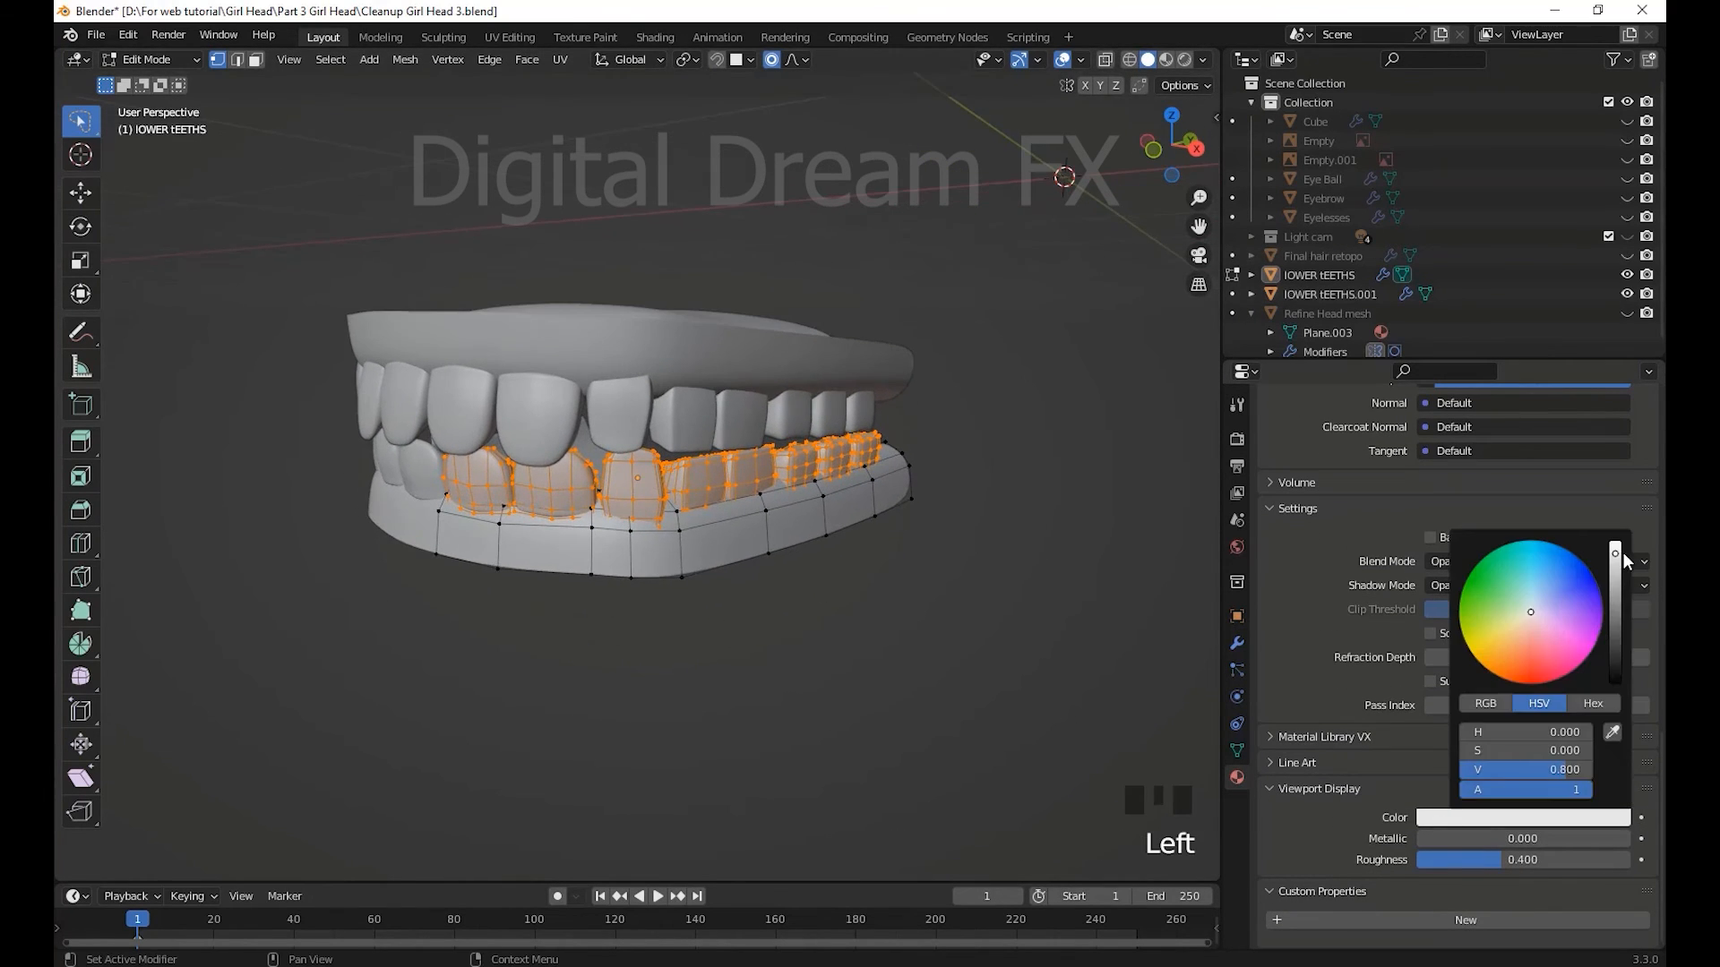
pyautogui.click(1620, 551)
# - Rename the lower teeth object's new material as Teeths, then clear the mesh selection
pyautogui.moveTo(638, 689); pyautogui.dragTo(648, 685, button='middle')
pyautogui.keyDown('shift'); pyautogui.moveTo(649, 685); pyautogui.dragTo(652, 724, button='middle'); pyautogui.keyUp('shift')
pyautogui.click(723, 656)
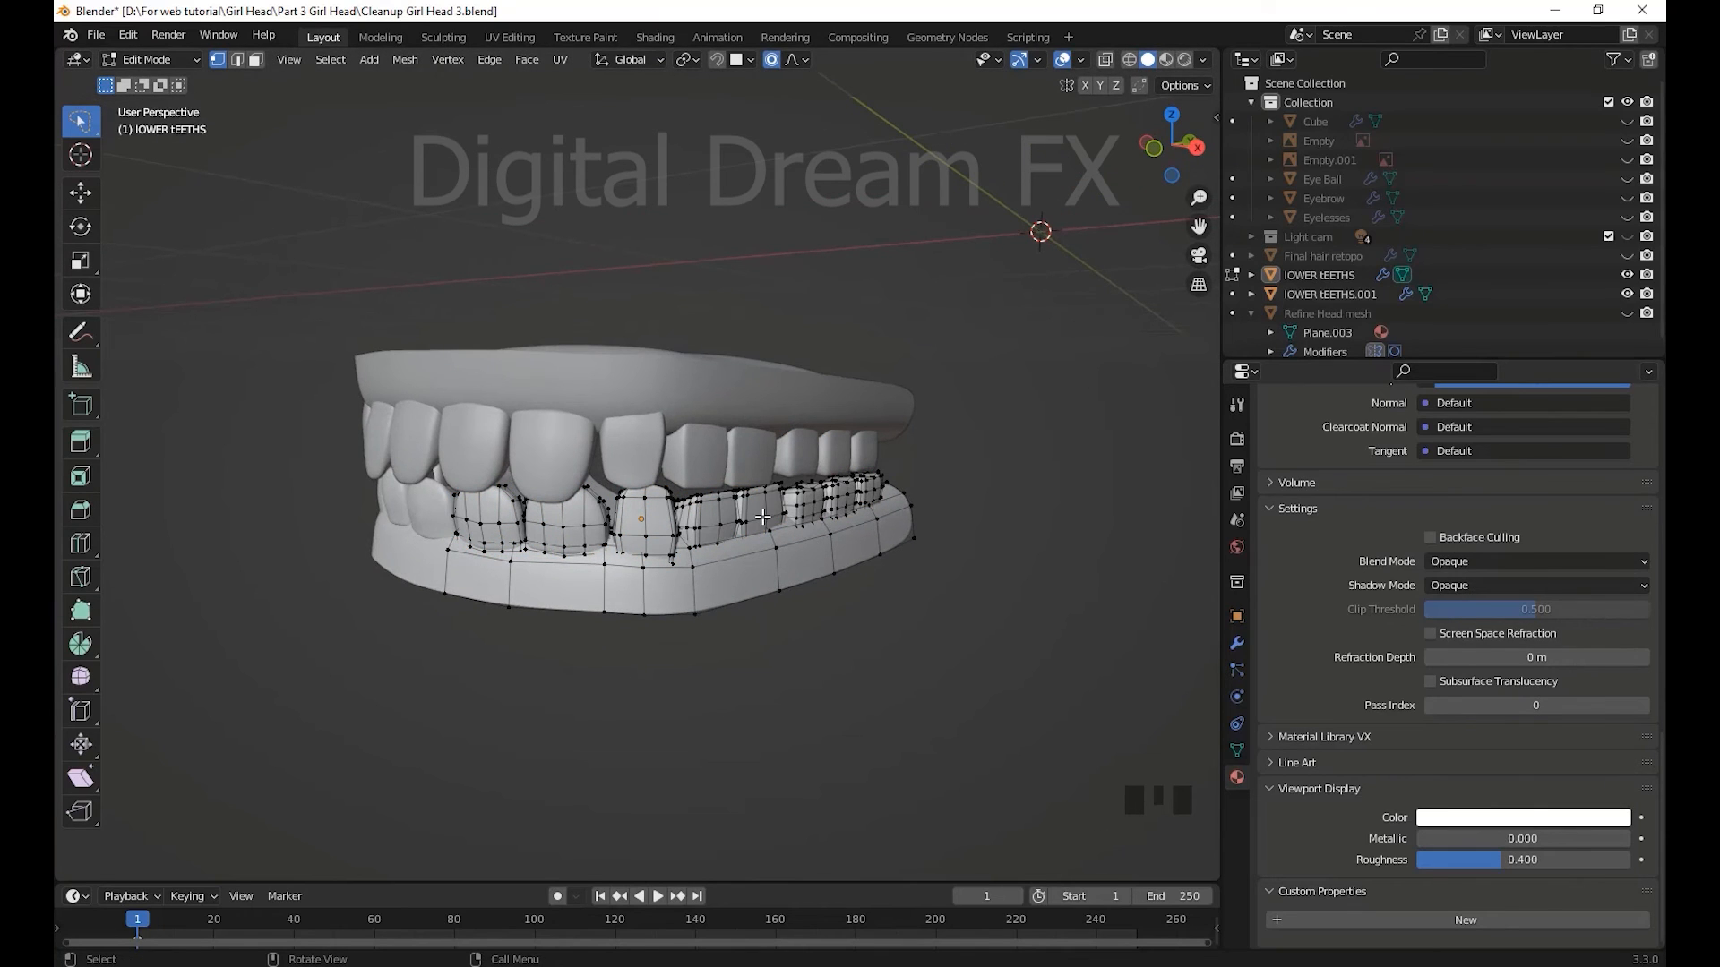
pyautogui.press('l')
pyautogui.scroll(20, 1288, 708)
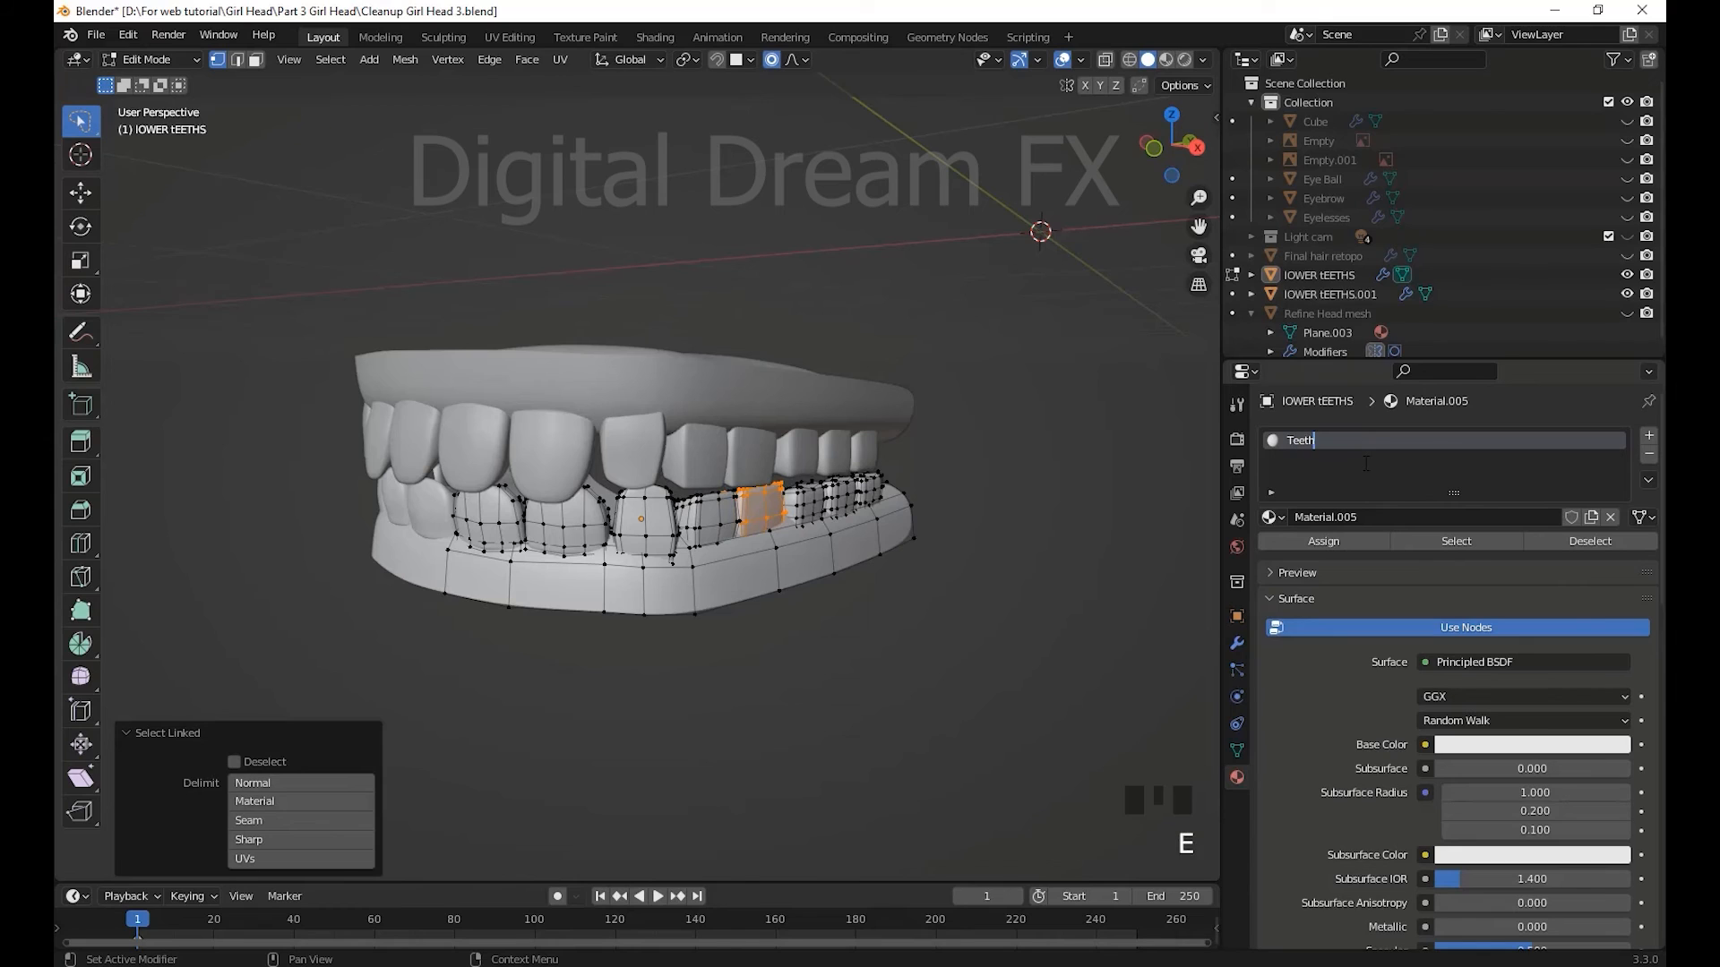
pyautogui.keyDown('shift'); pyautogui.moveTo(836, 680); pyautogui.dragTo(837, 652, button='middle'); pyautogui.keyUp('shift')
pyautogui.keyDown('shift'); pyautogui.moveTo(837, 652); pyautogui.dragTo(837, 626, button='middle'); pyautogui.keyUp('shift')
pyautogui.click(826, 530)
pyautogui.click(824, 518)
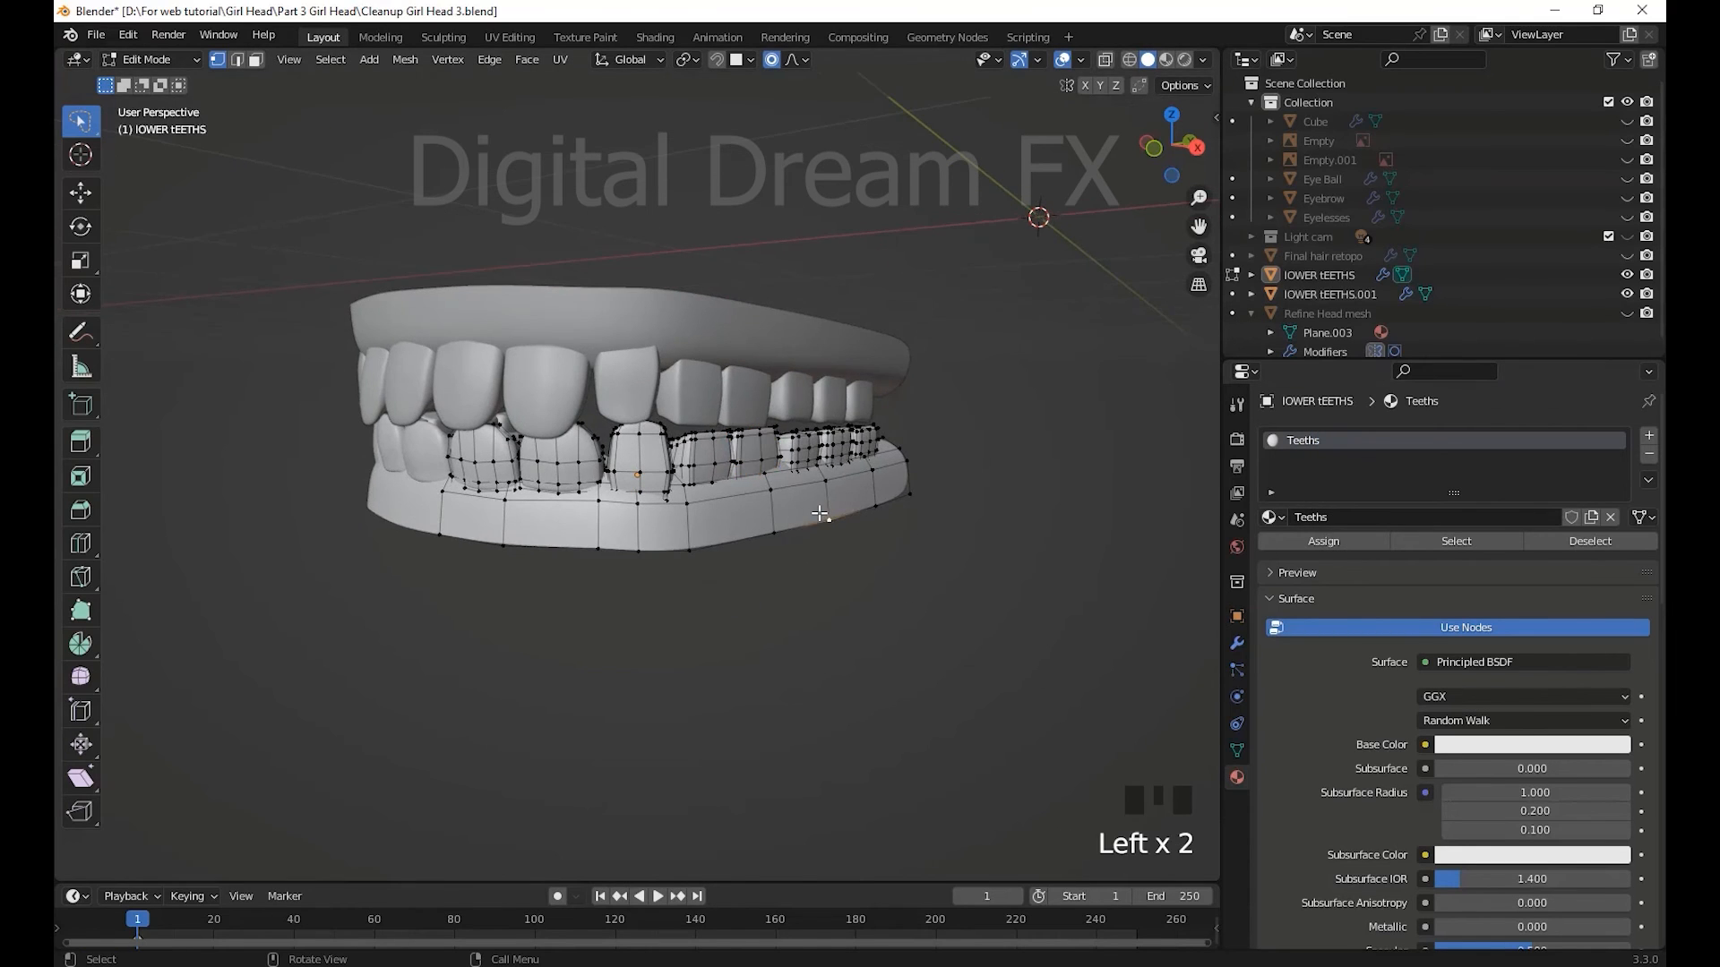
# - Select the lower gum's linked geometry and add a second material slot with a new material named Gum
pyautogui.press('l')
pyautogui.moveTo(952, 564); pyautogui.dragTo(959, 561, button='middle')
pyautogui.keyDown('shift'); pyautogui.moveTo(959, 560); pyautogui.dragTo(961, 527, button='middle'); pyautogui.keyUp('shift')
pyautogui.click(1648, 435)
pyautogui.click(1424, 556)
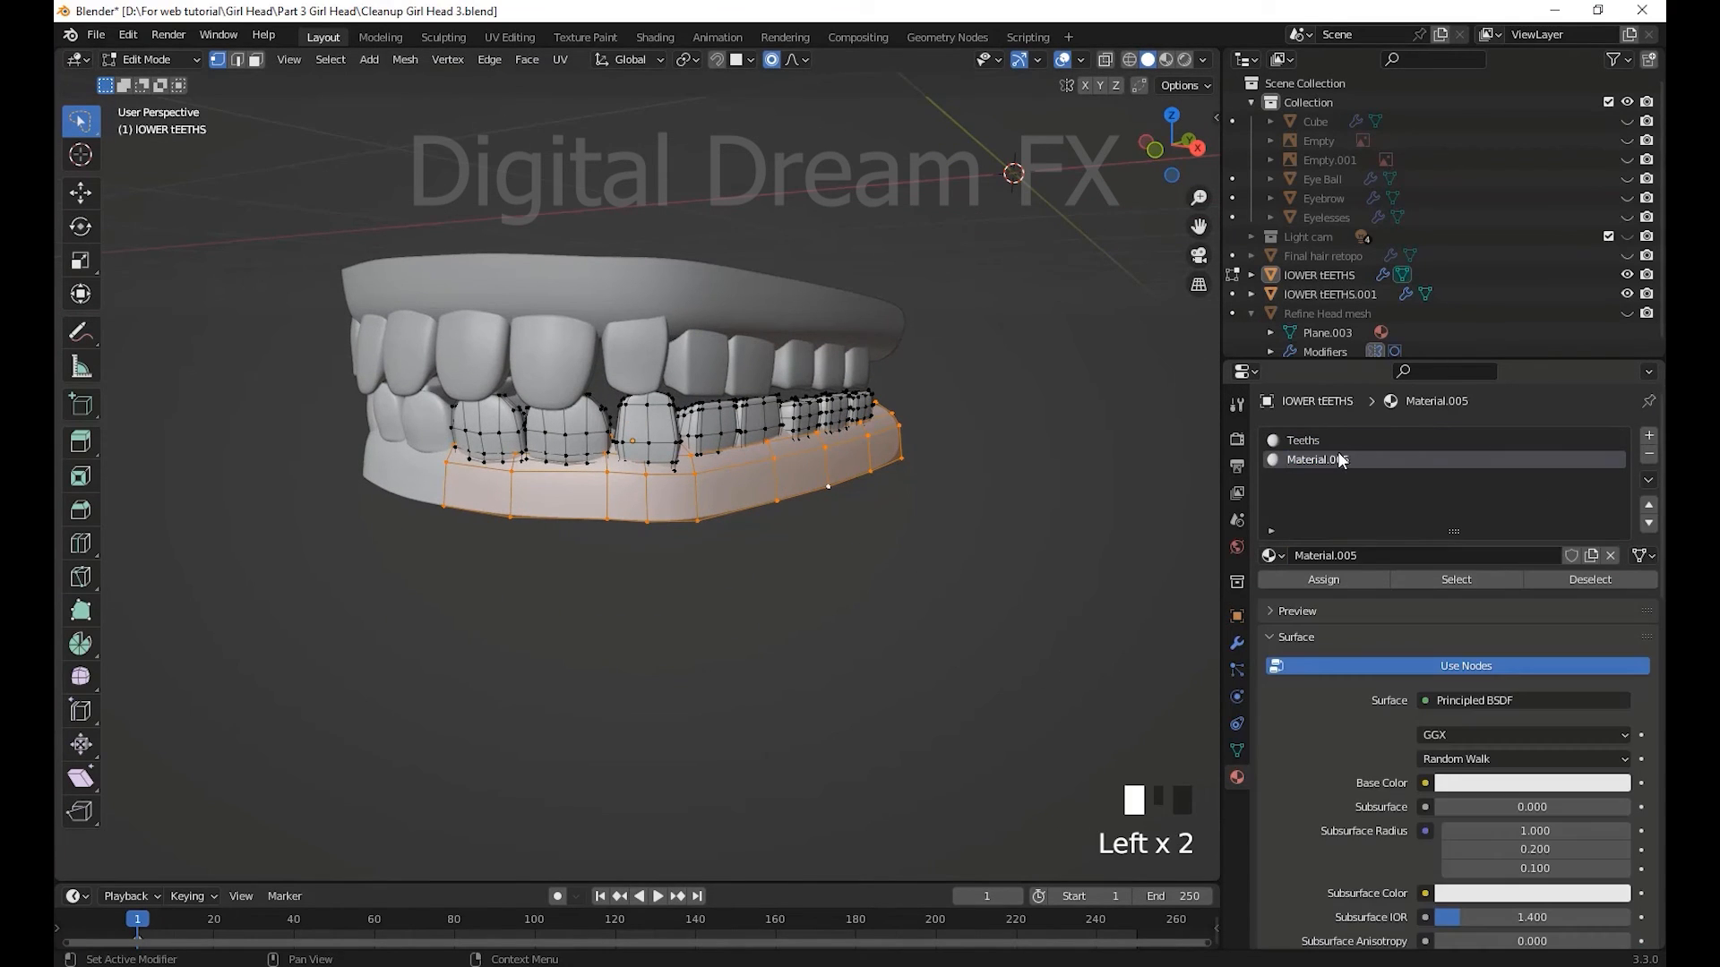
pyautogui.write('Gum')
pyautogui.press('Return')
# - Set the Gum material's viewport display colour to salmon red, assign it to the lower gum, and return to Object Mode
pyautogui.keyDown('shift'); pyautogui.moveTo(1028, 714); pyautogui.dragTo(1198, 829, button='middle'); pyautogui.keyUp('shift')
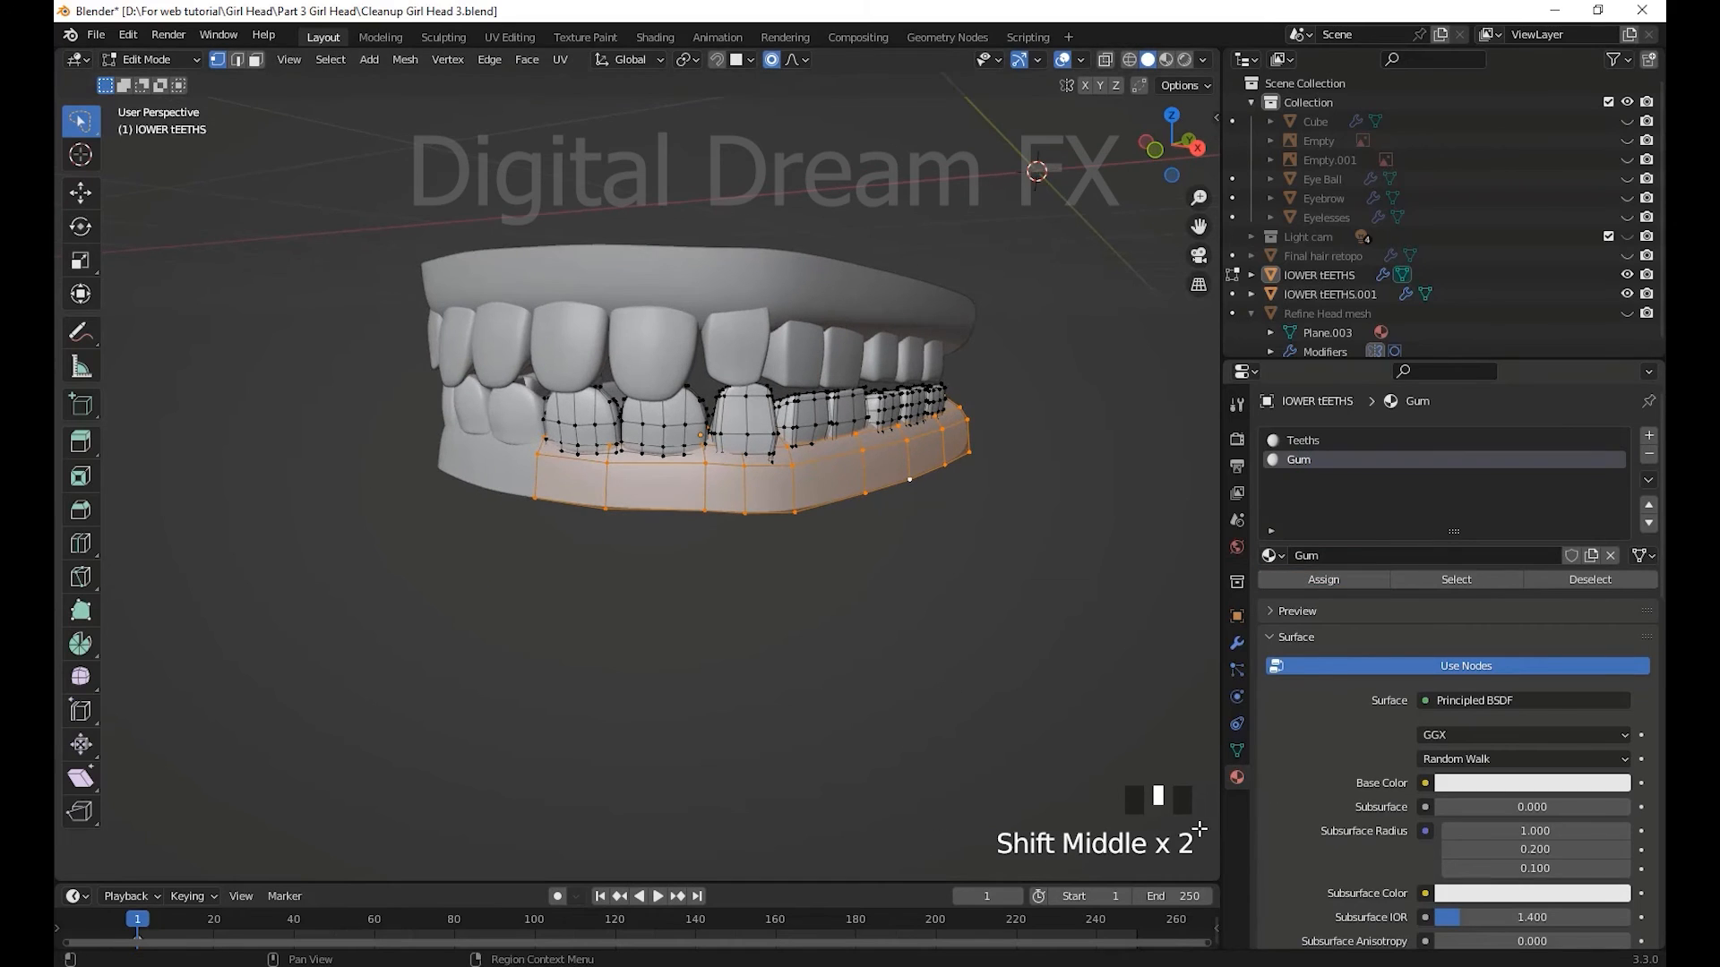
pyautogui.keyDown('shift'); pyautogui.moveTo(701, 502); pyautogui.dragTo(675, 539, button='middle'); pyautogui.keyUp('shift')
pyautogui.scroll(-20, 1361, 868)
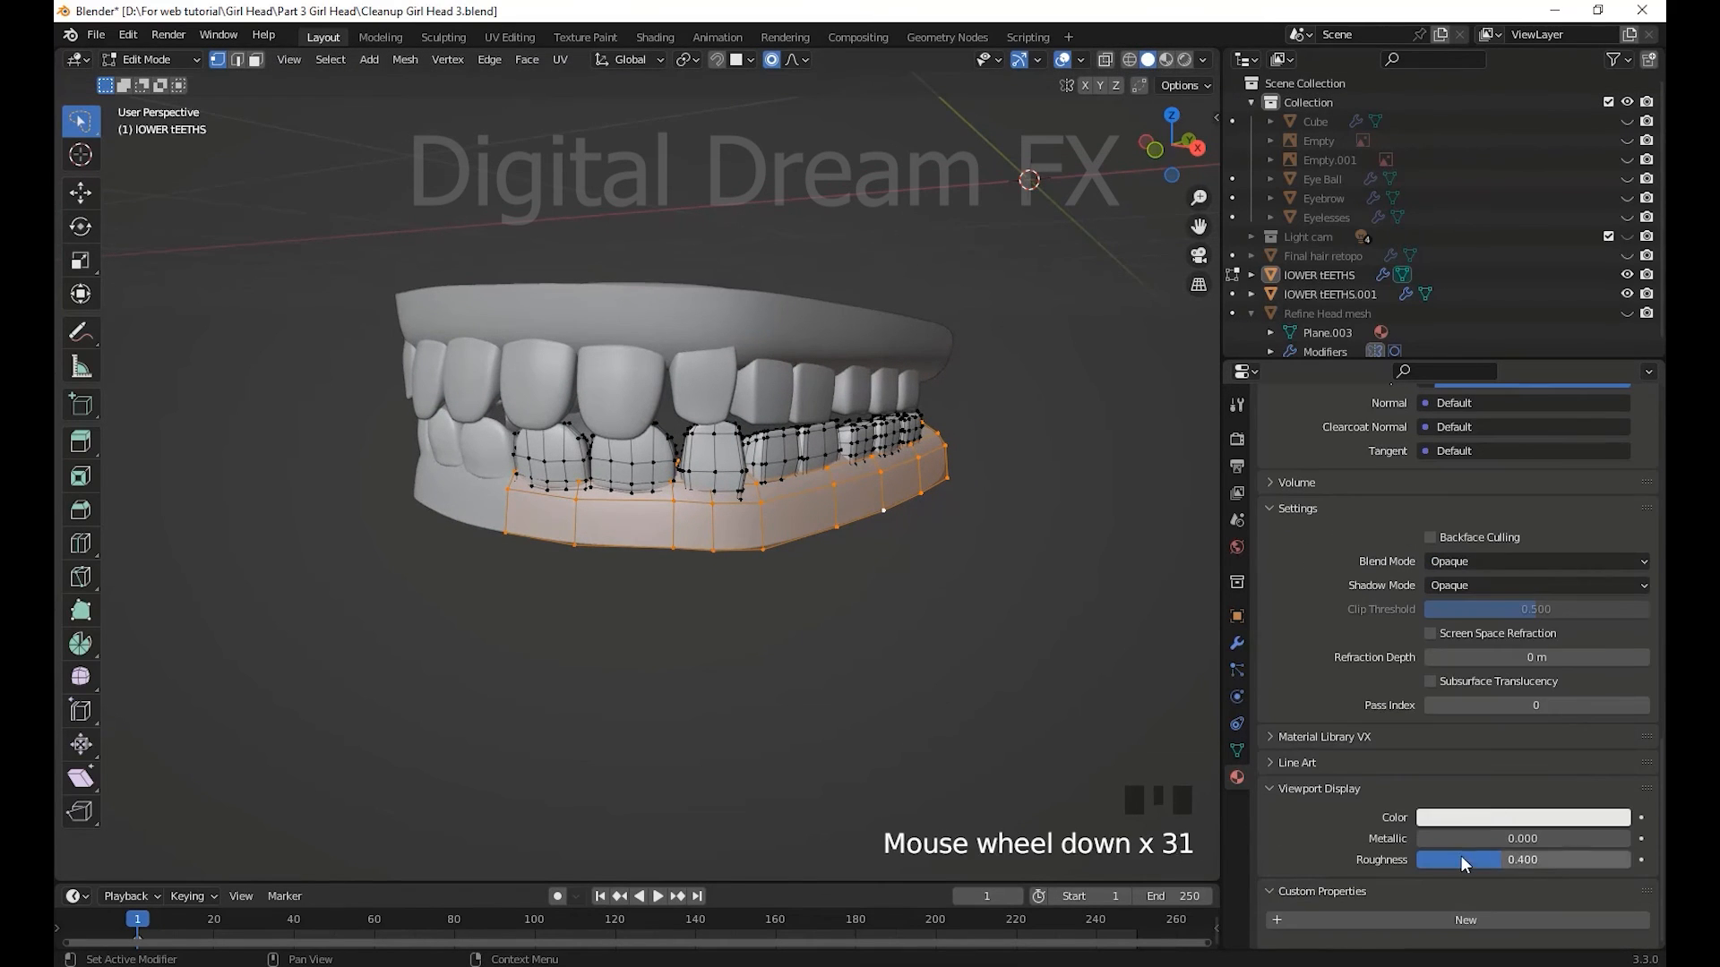
pyautogui.click(1522, 818)
pyautogui.moveTo(1529, 614); pyautogui.dragTo(1525, 648)
pyautogui.scroll(-3, 851, 641)
pyautogui.moveTo(850, 641); pyautogui.dragTo(799, 641, button='middle')
pyautogui.press('Tab')
pyautogui.scroll(-2, 896, 654)
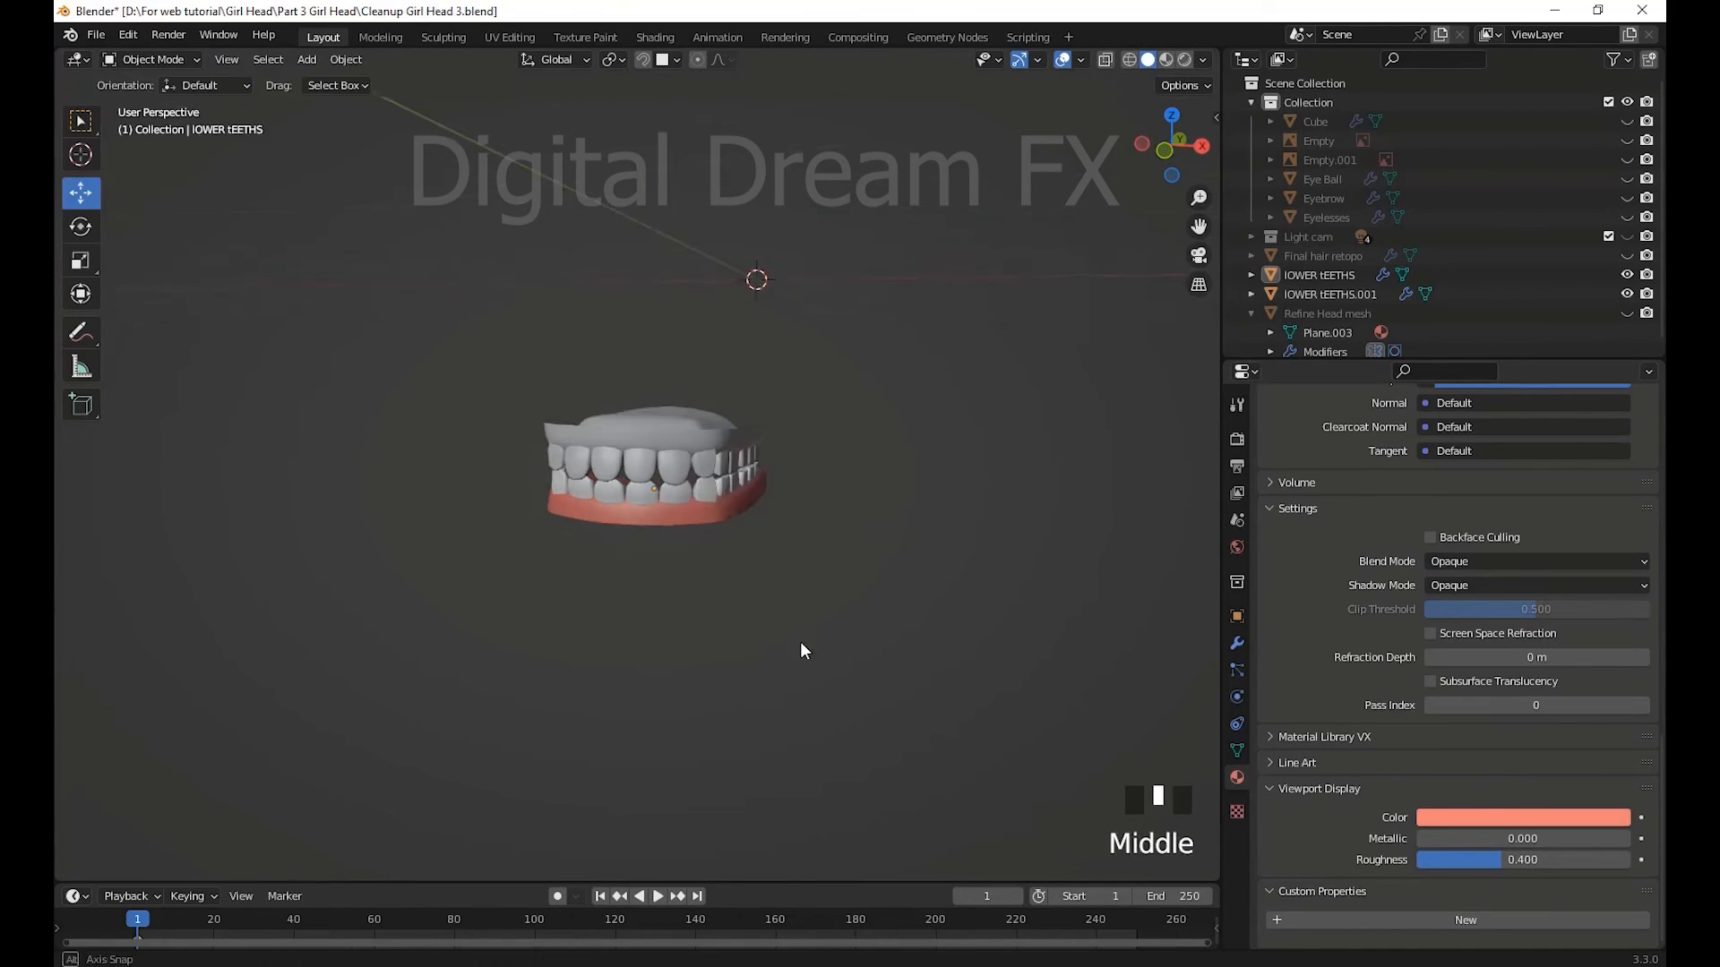
# - Open the upper teeth object for mesh editing
pyautogui.scroll(5, 734, 537)
pyautogui.keyDown('shift'); pyautogui.moveTo(717, 503); pyautogui.dragTo(883, 660, button='middle'); pyautogui.keyUp('shift')
pyautogui.click(658, 593)
pyautogui.press('Tab')
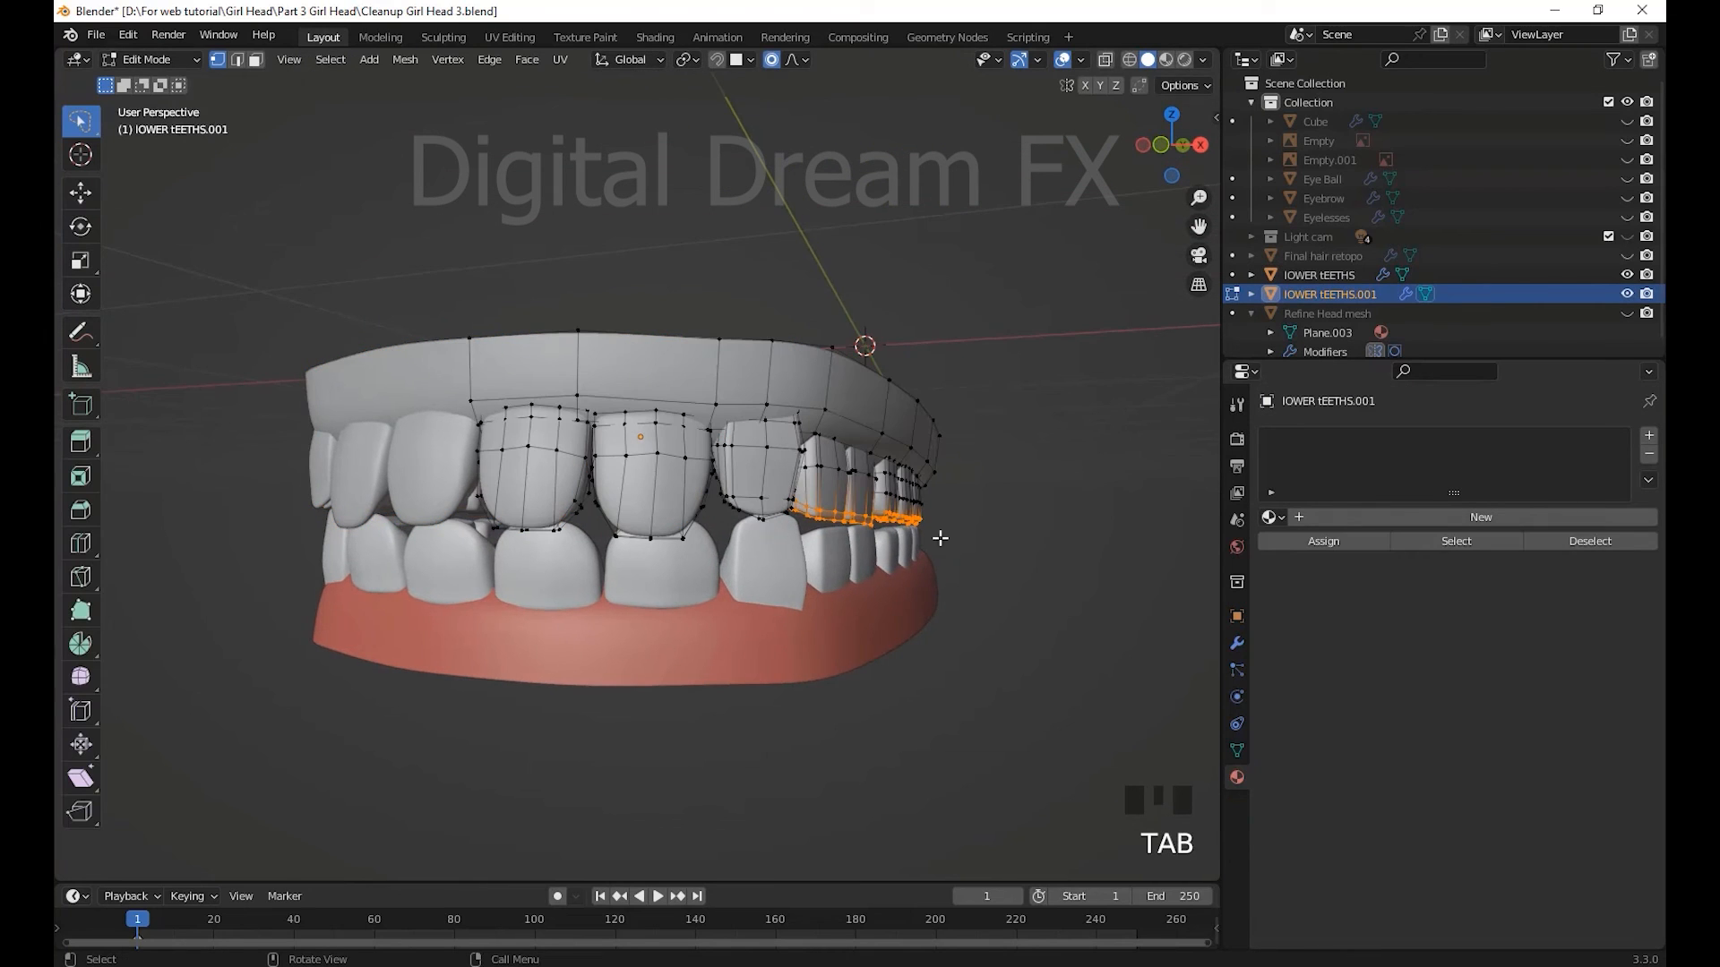
# - Select the upper gum's linked geometry and give the upper teeth object the existing Gum material
pyautogui.press('l')
pyautogui.moveTo(869, 439); pyautogui.dragTo(998, 602, button='middle')
pyautogui.moveTo(998, 602); pyautogui.dragTo(899, 488, button='middle')
pyautogui.click(990, 527)
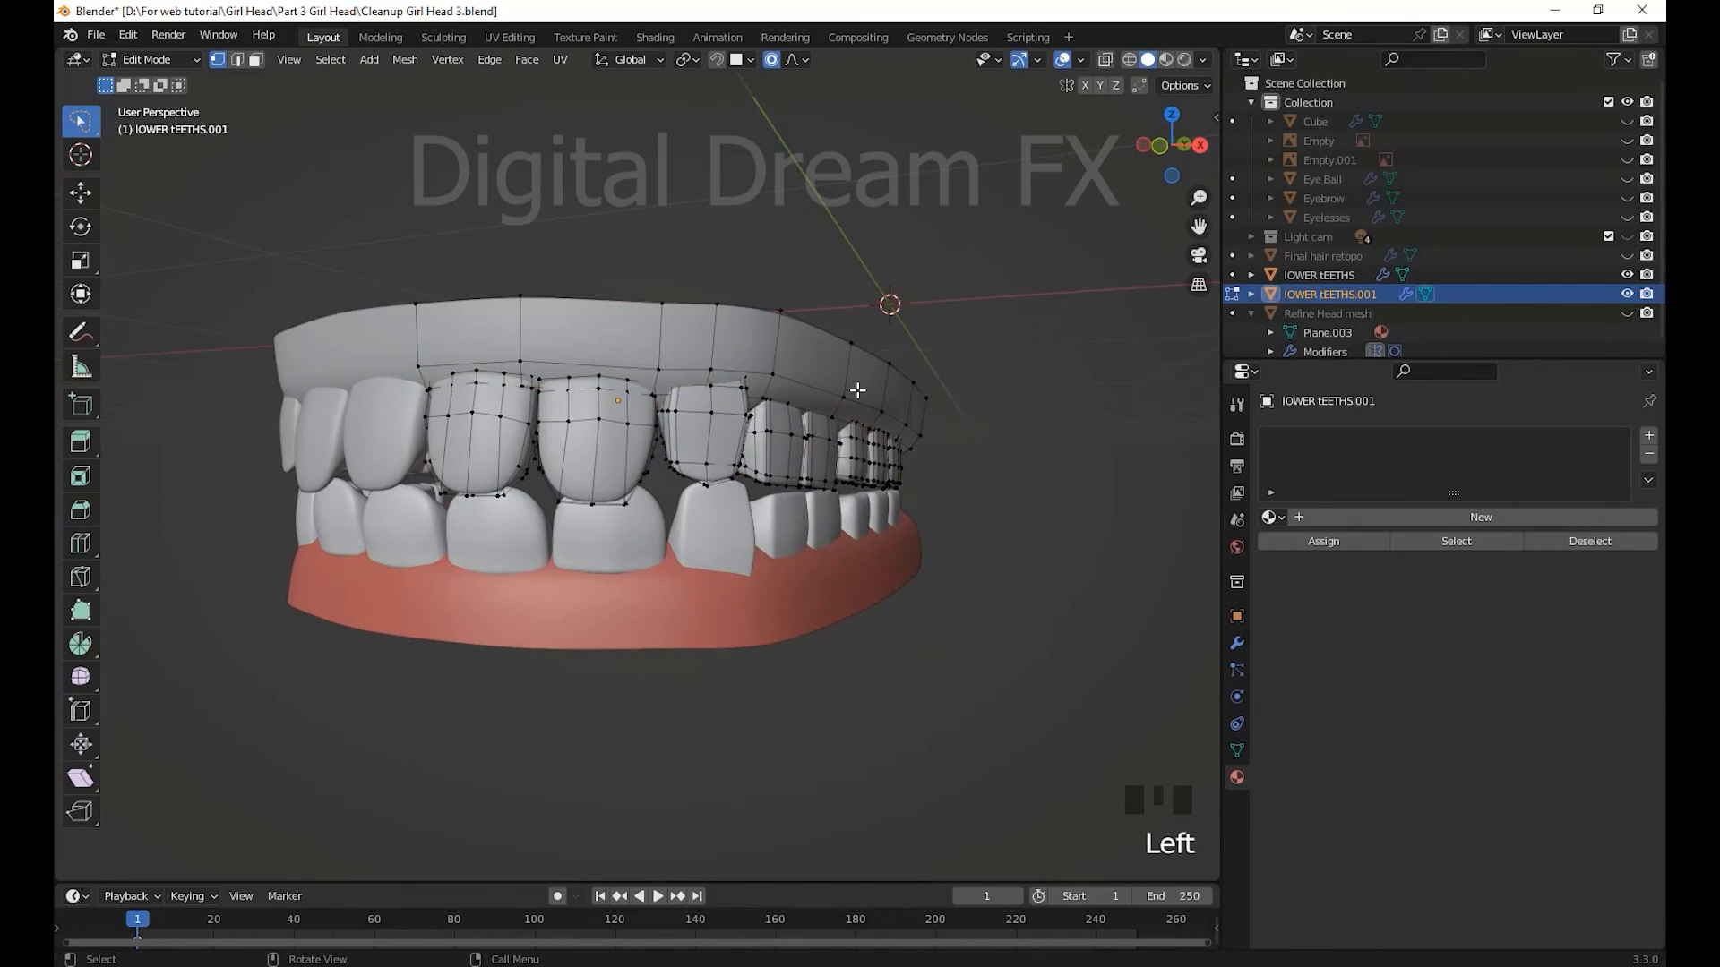
pyautogui.press('l')
pyautogui.click(1273, 517)
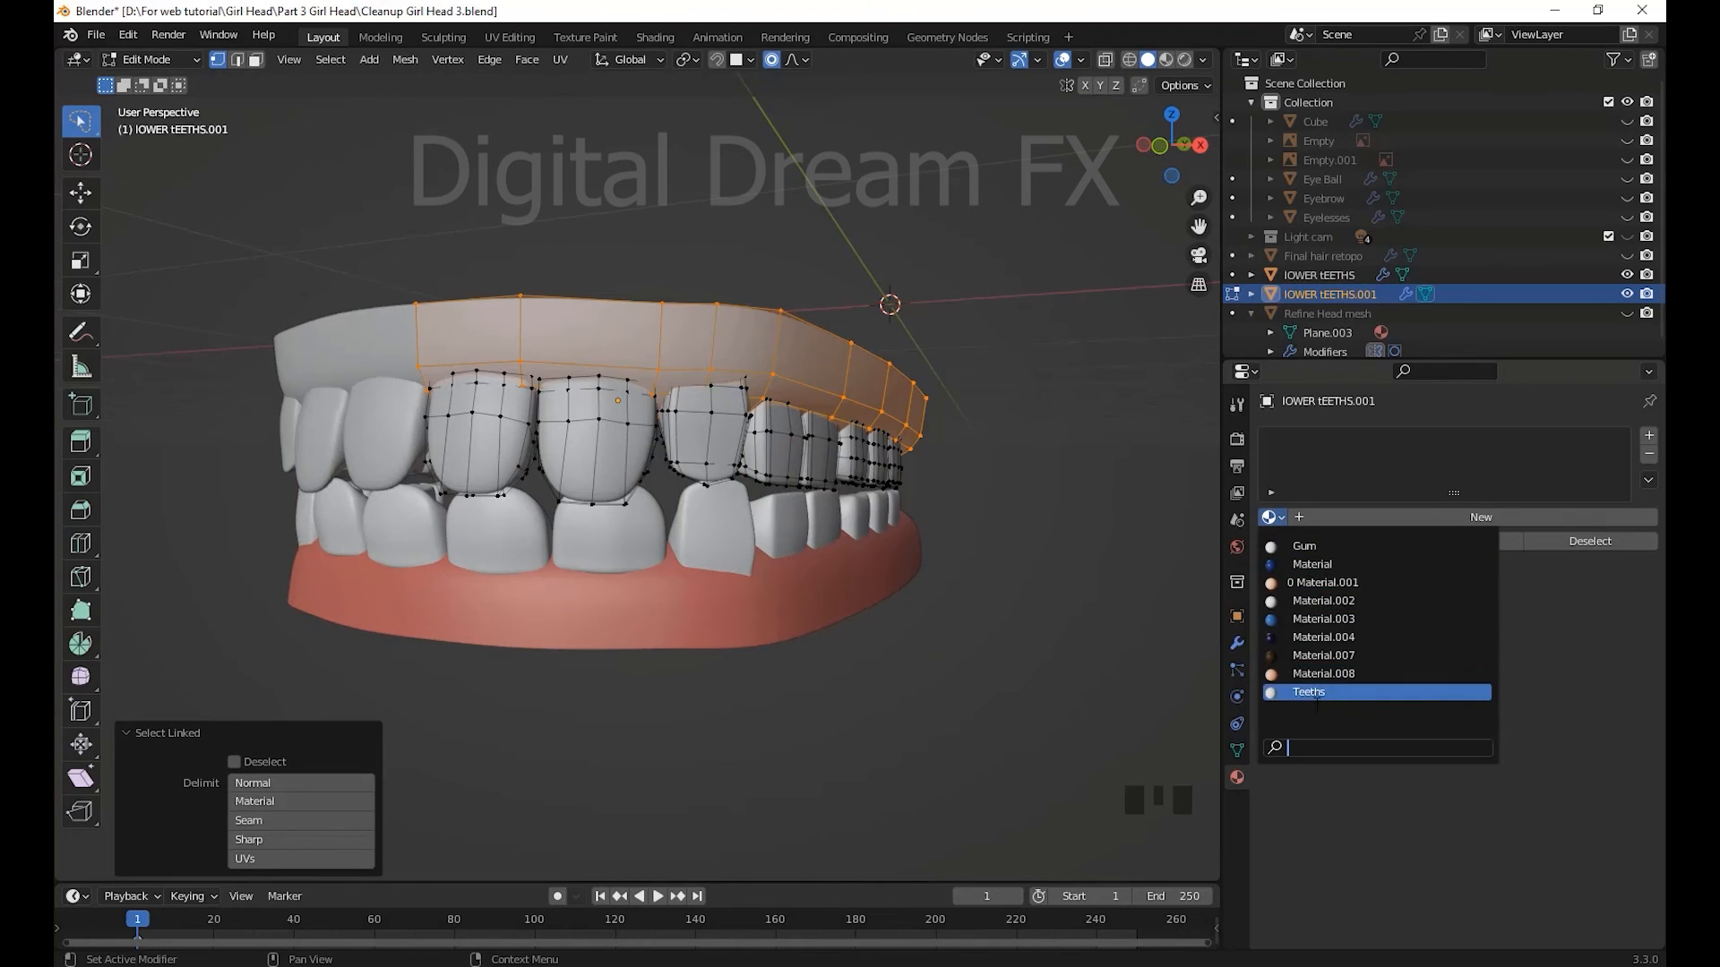
pyautogui.click(1304, 546)
# - Select the linked geometry of the individual upper teeth in the mesh, leaving out the gum
pyautogui.click(1079, 576)
pyautogui.press('l')
pyautogui.press('l')
pyautogui.press('l')
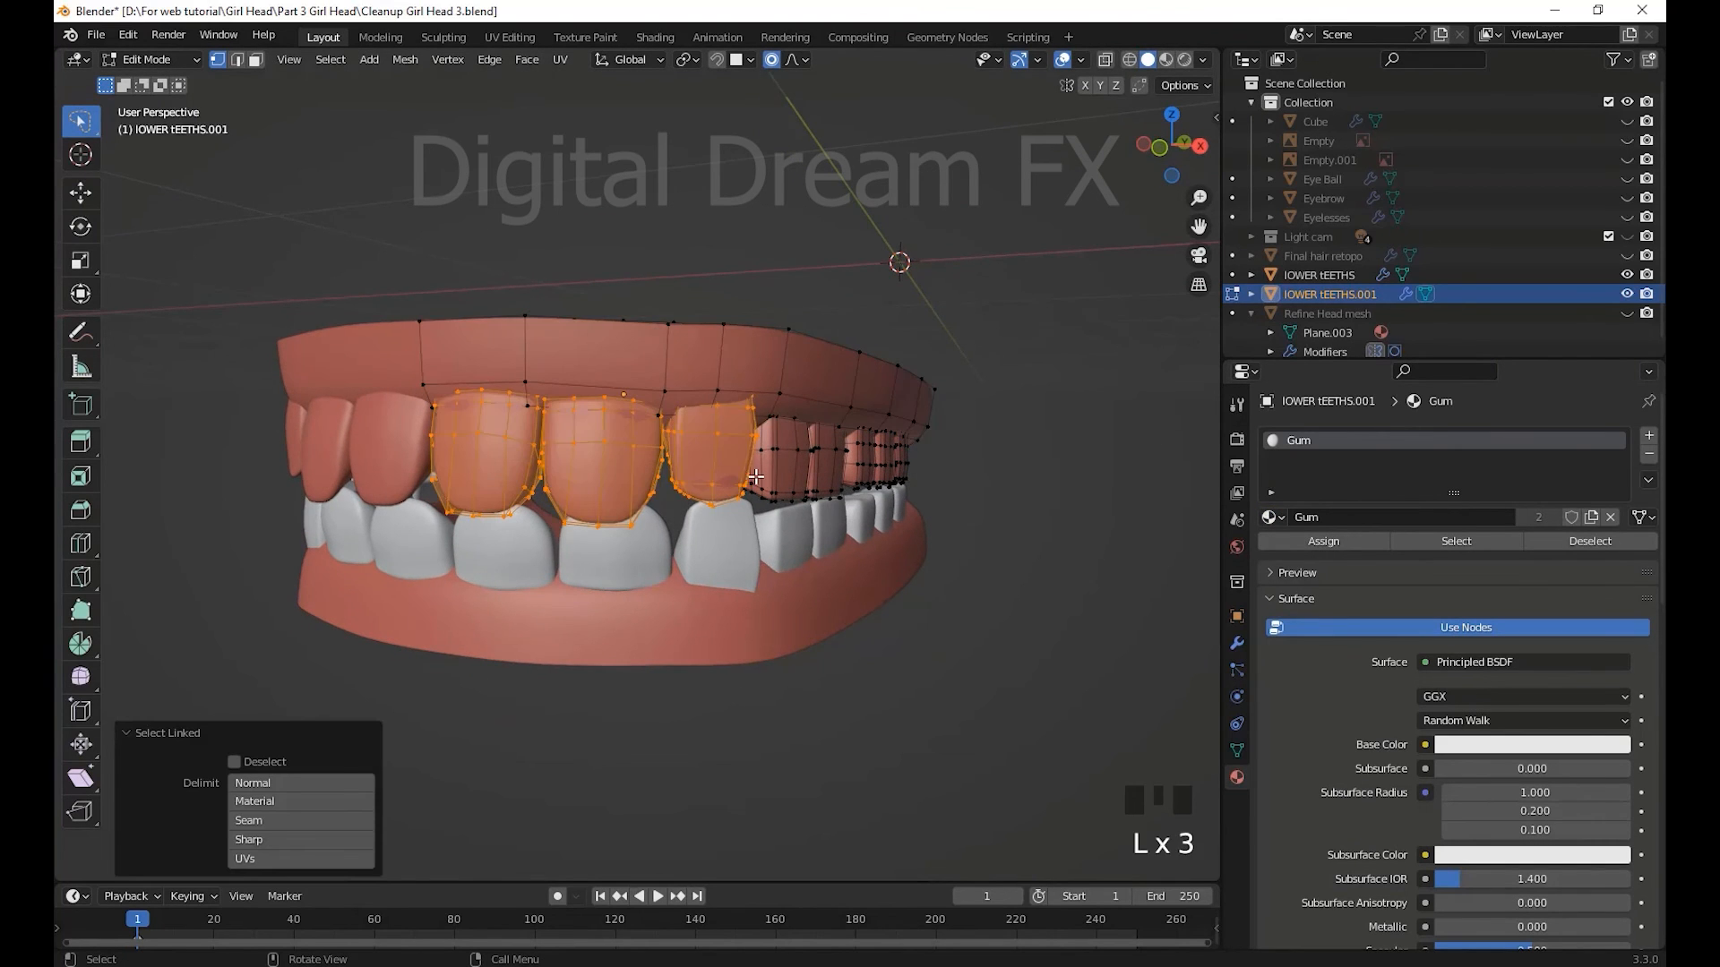
pyautogui.press('l')
pyautogui.moveTo(802, 475); pyautogui.dragTo(730, 472, button='middle')
pyautogui.press('l')
pyautogui.press('l')
pyautogui.press('l')
pyautogui.press('l')
pyautogui.scroll(-1, 940, 514)
pyautogui.keyDown('shift'); pyautogui.moveTo(940, 514); pyautogui.dragTo(953, 498, button='middle'); pyautogui.keyUp('shift')
pyautogui.keyDown('shift'); pyautogui.moveTo(953, 498); pyautogui.dragTo(964, 485, button='middle'); pyautogui.keyUp('shift')
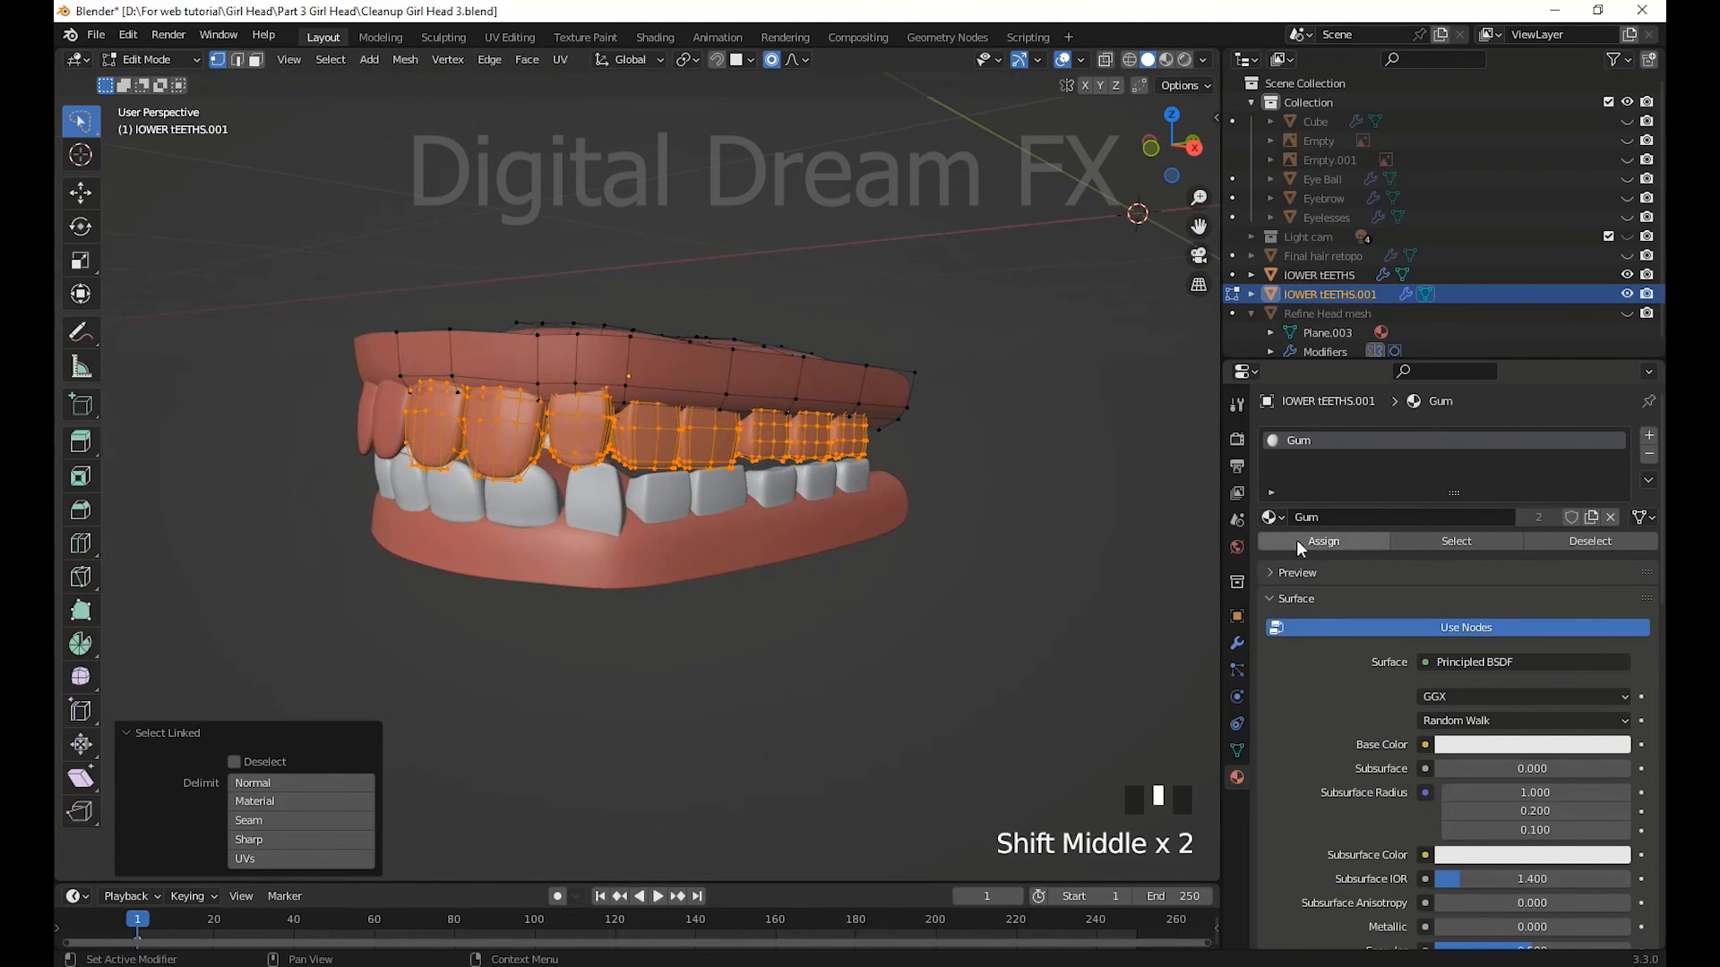
# - Replace the upper teeth object's material with Teeths, assign it to the selected teeth, and clear the selection
pyautogui.click(1273, 518)
pyautogui.click(1303, 694)
pyautogui.click(1292, 540)
pyautogui.moveTo(1017, 544)
pyautogui.keyDown('shift'); pyautogui.mouseDown(button='middle')
pyautogui.moveTo(1016, 559)
pyautogui.moveTo(1014, 527)
pyautogui.moveTo(998, 552)
pyautogui.mouseUp(button='middle'); pyautogui.keyUp('shift')
pyautogui.scroll(1, 1016, 559)
pyautogui.click(997, 553)
# - Assign the existing Gum material to the upper gum's linked geometry in a second material slot, then return to Object Mode
pyautogui.scroll(-2, 997, 553)
pyautogui.scroll(1, 896, 412)
pyautogui.keyDown('shift'); pyautogui.moveTo(864, 396); pyautogui.dragTo(879, 394, button='middle'); pyautogui.keyUp('shift')
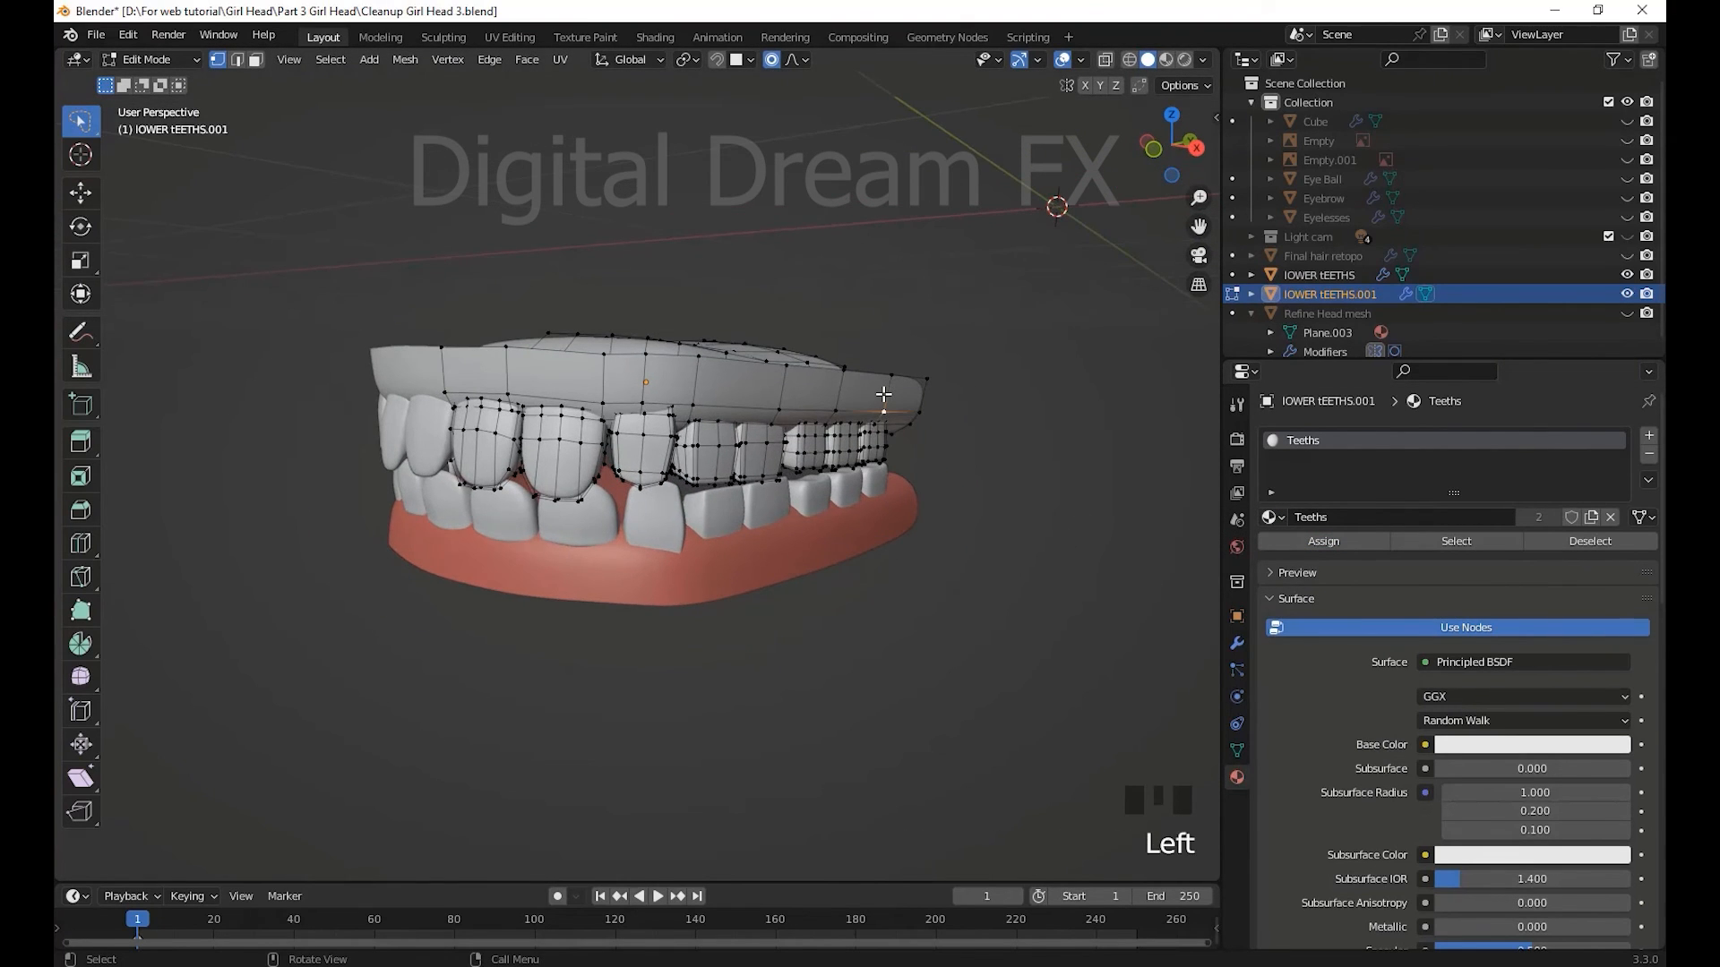
pyautogui.press('l')
pyautogui.click(1648, 436)
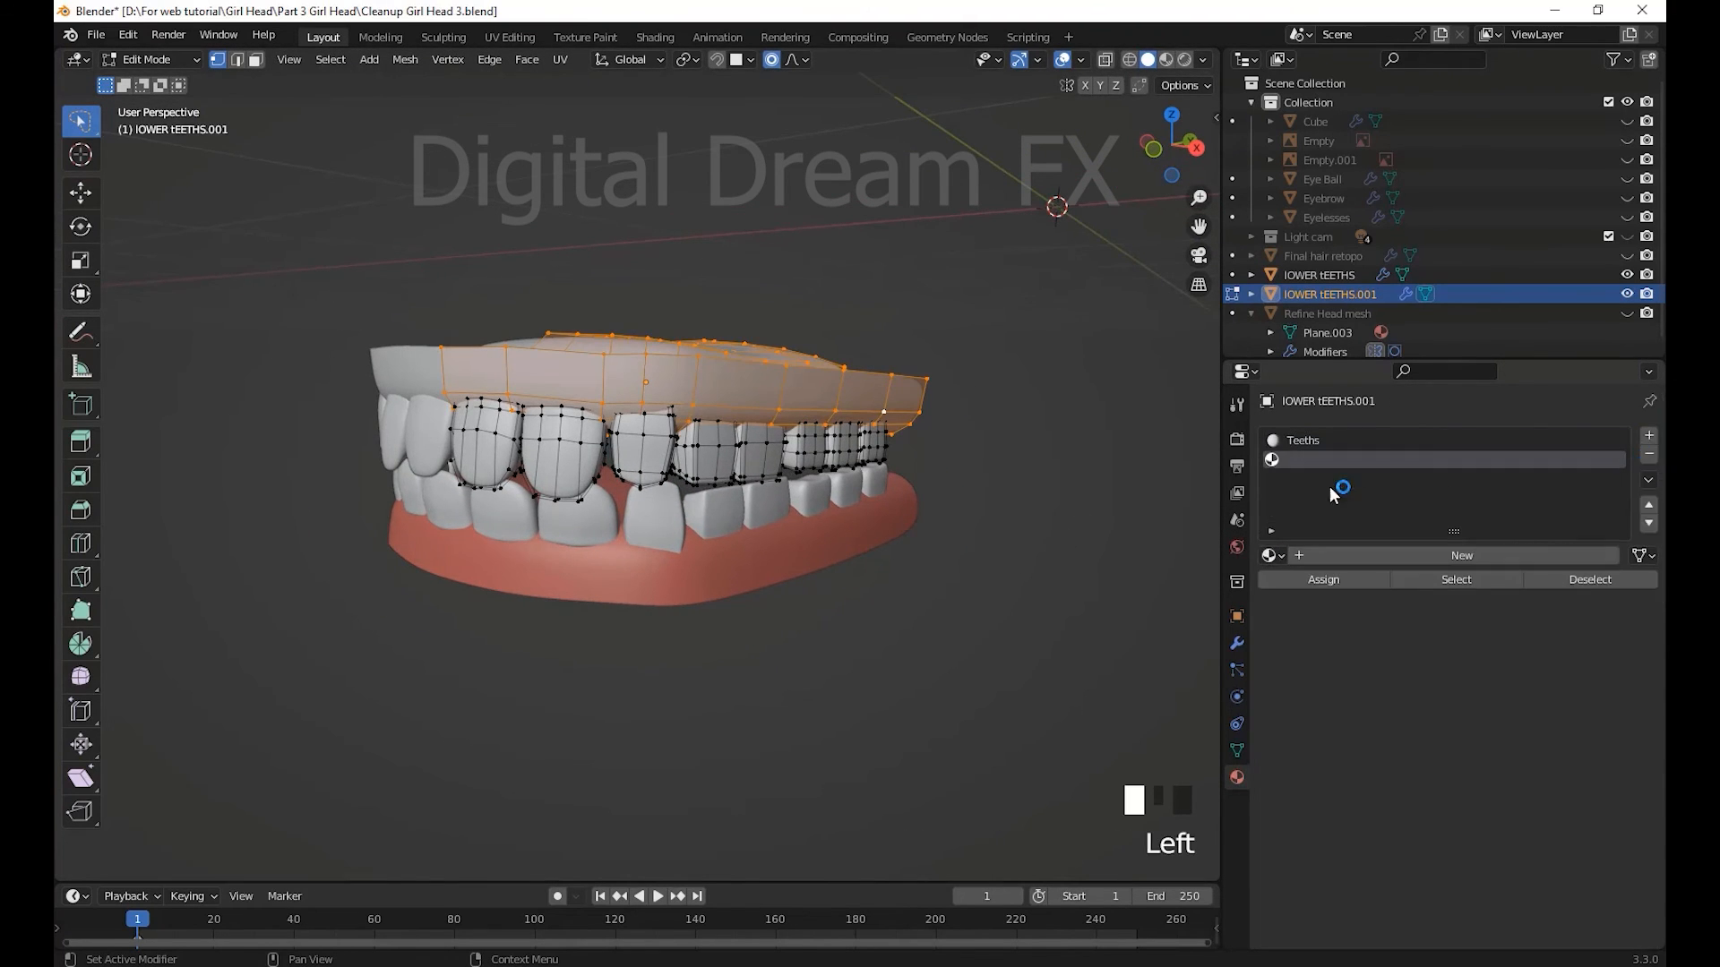
pyautogui.click(1436, 563)
pyautogui.click(1275, 555)
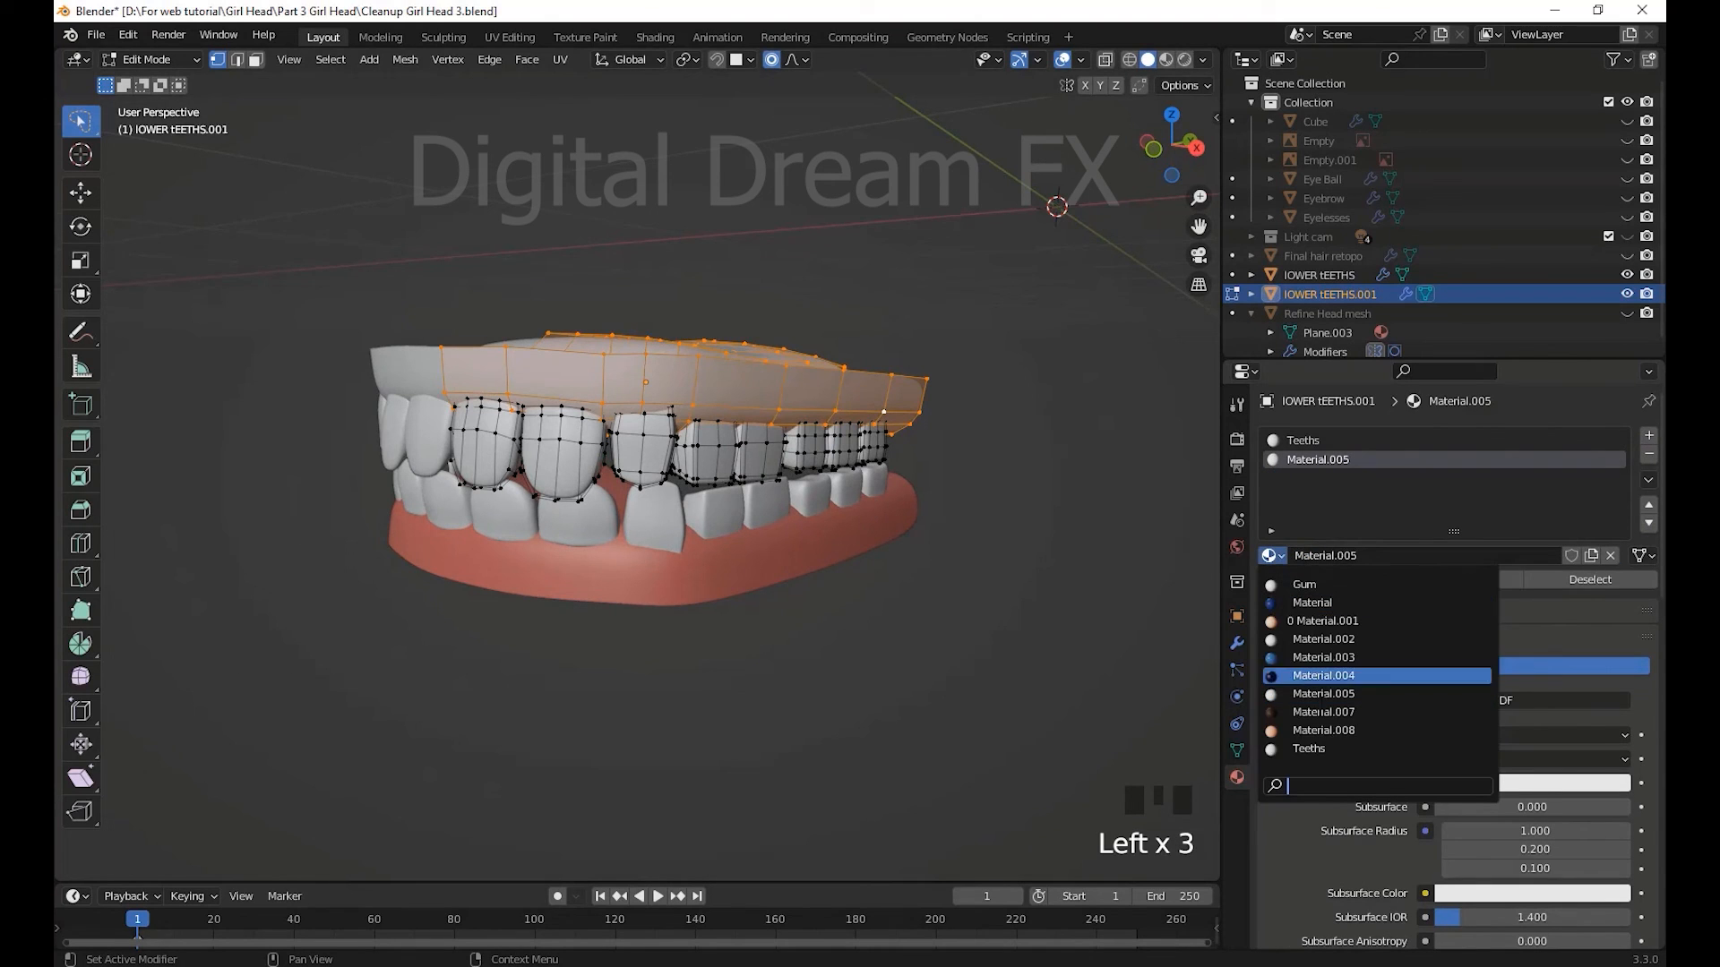
pyautogui.click(1330, 587)
pyautogui.click(1324, 580)
pyautogui.scroll(-2, 940, 530)
pyautogui.moveTo(922, 528); pyautogui.dragTo(741, 550, button='middle')
pyautogui.press('Tab')
pyautogui.scroll(-2, 975, 533)
# - Rename the upper teeth object as Upper Teeths and the lower teeth object as Lower Teeths
pyautogui.moveTo(1309, 384); pyautogui.dragTo(1309, 624)
pyautogui.click(1346, 294)
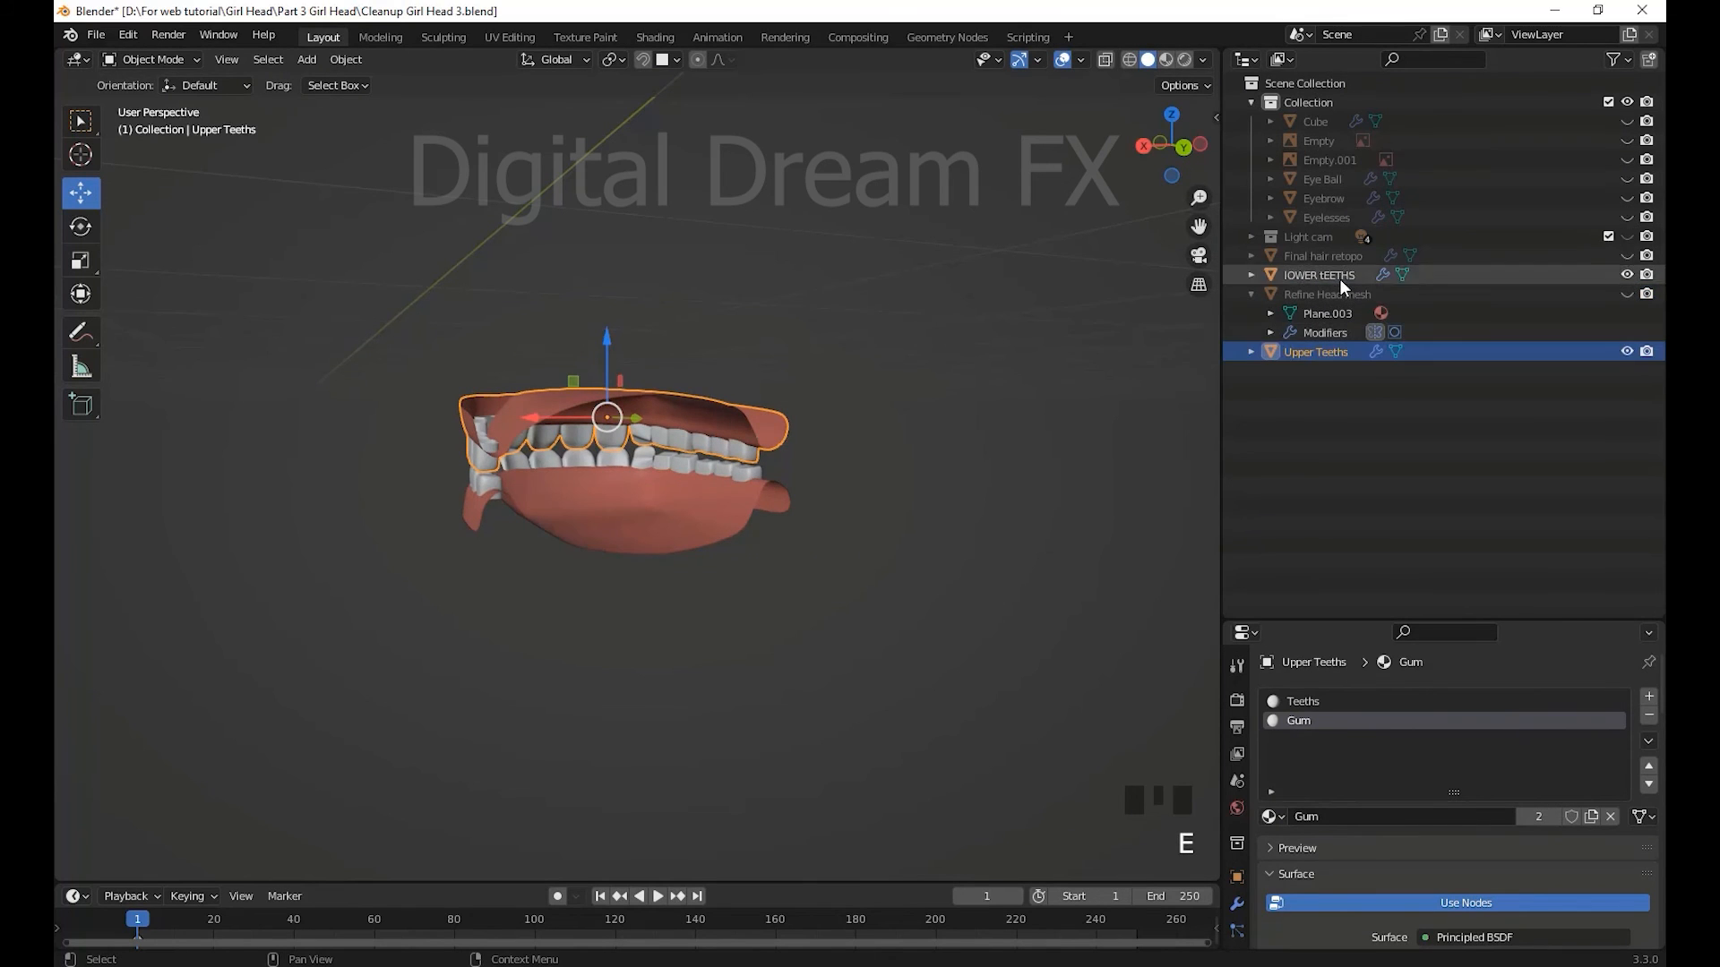
pyautogui.doubleClick(1340, 278)
pyautogui.write('Lower Teeths')
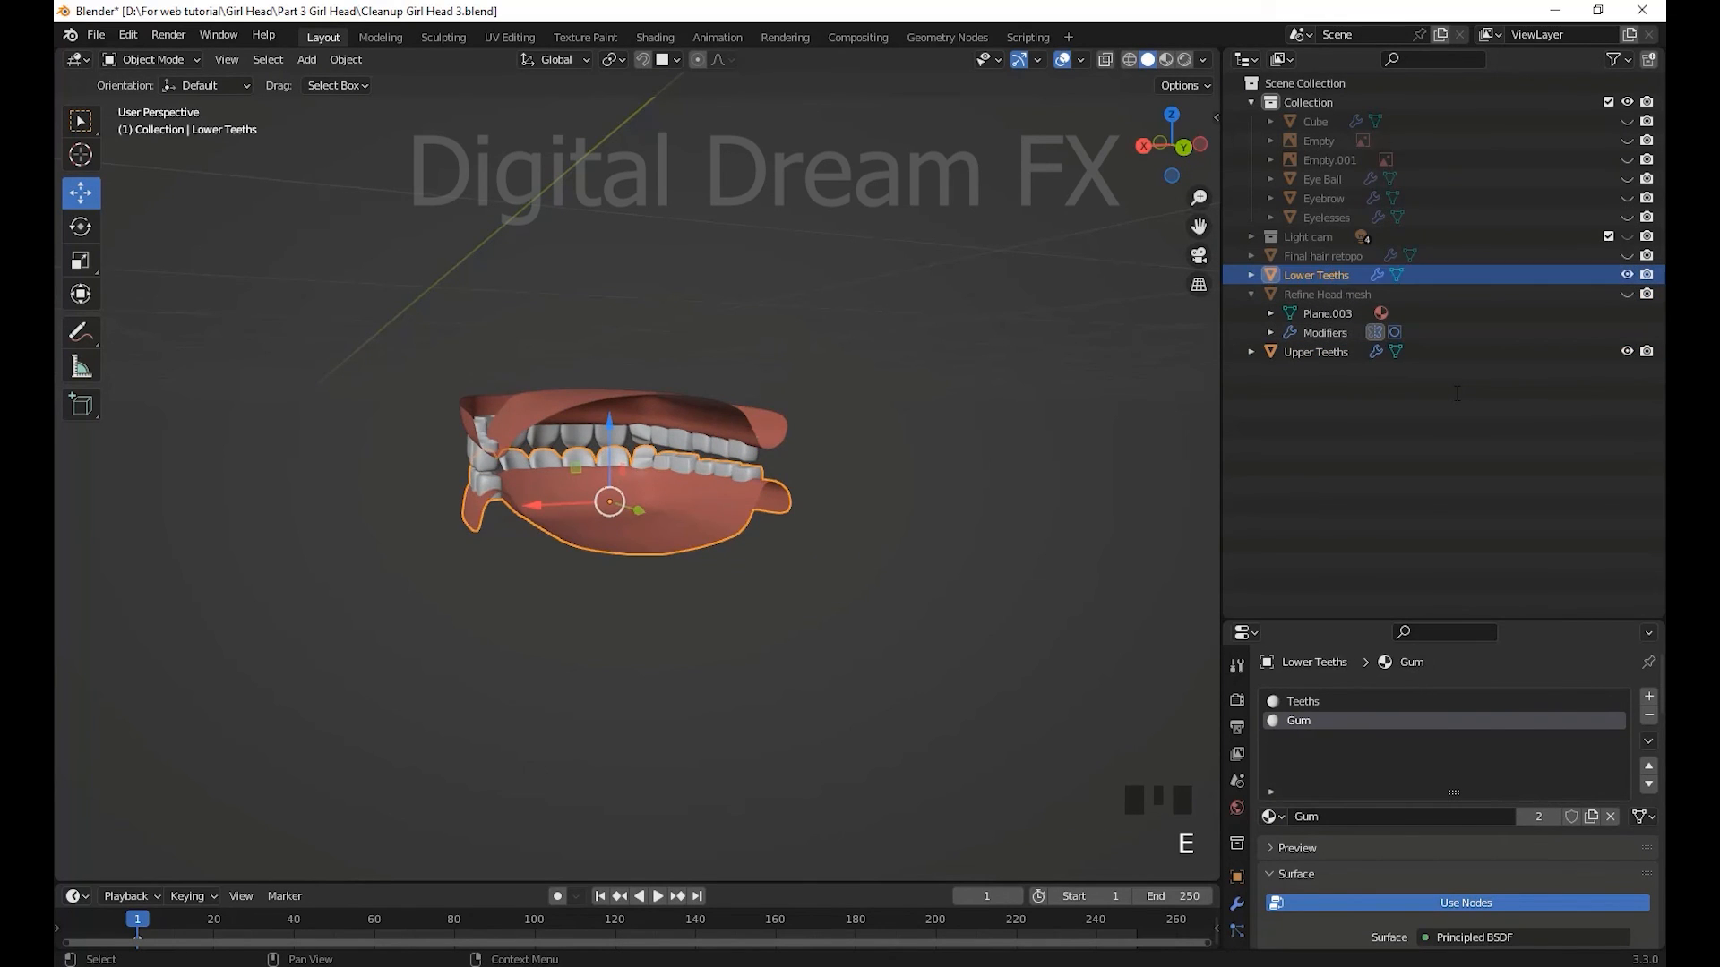
pyautogui.keyDown('shift'); pyautogui.moveTo(1166, 420); pyautogui.dragTo(955, 435, button='middle'); pyautogui.keyUp('shift')
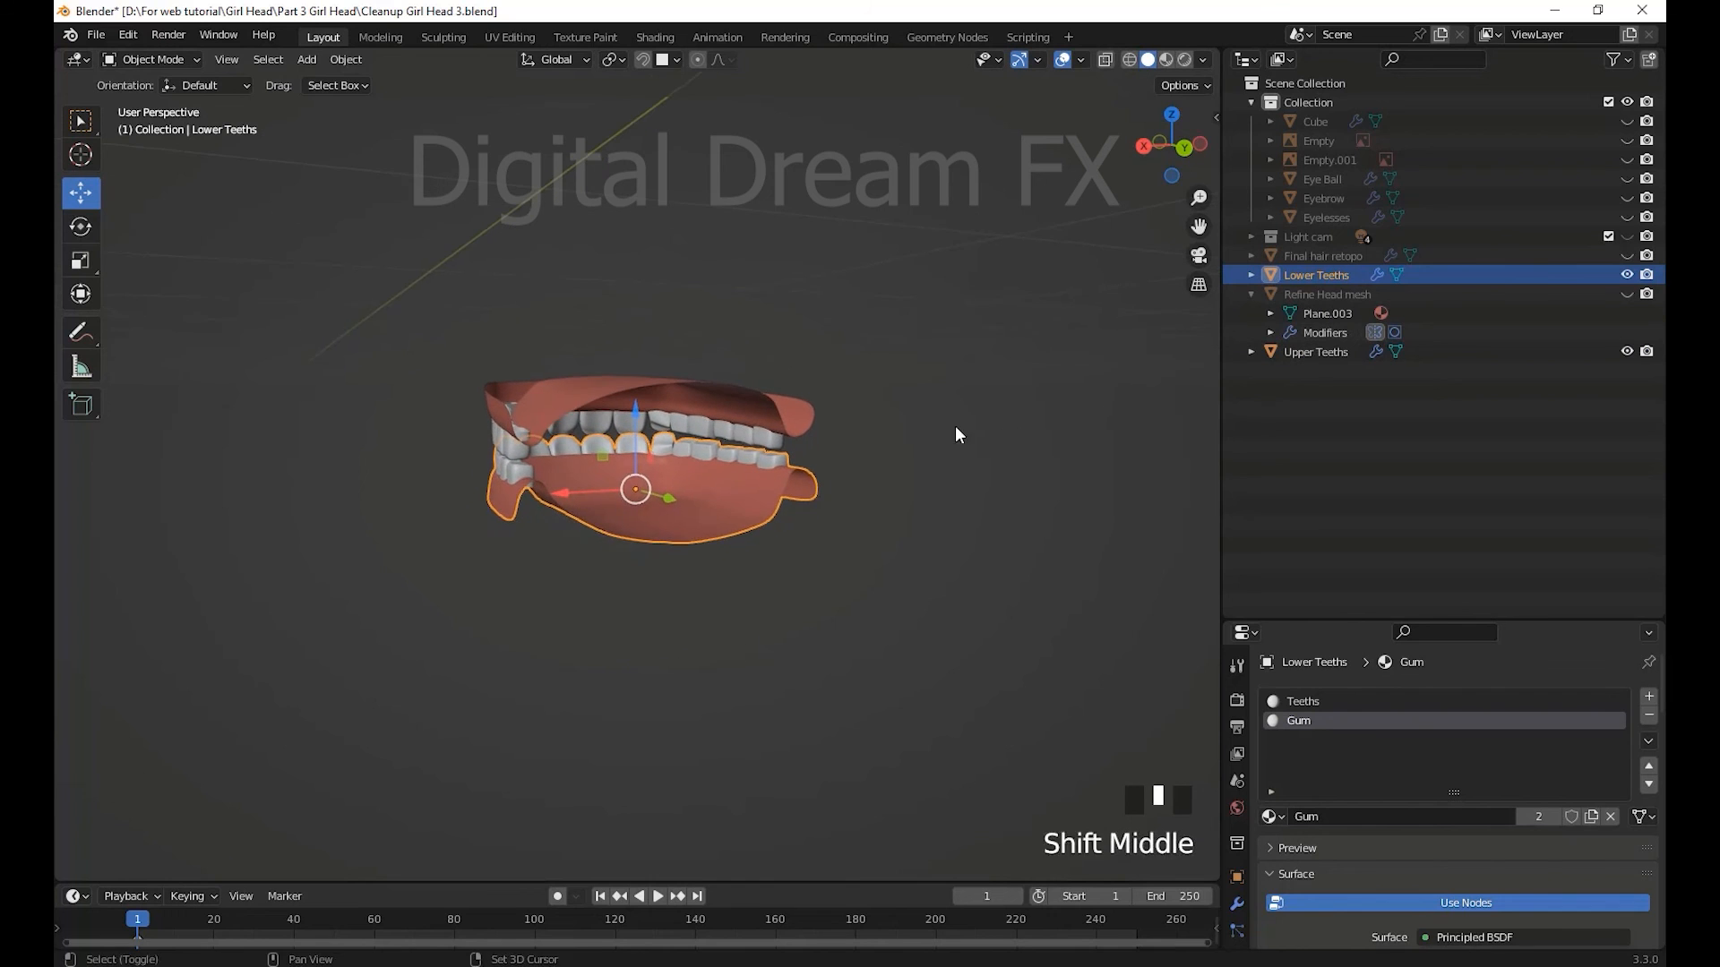
# - Select the tongue object Cube and unhide the hidden objects around it
pyautogui.click(1306, 127)
pyautogui.moveTo(851, 449); pyautogui.dragTo(763, 475, button='middle')
pyautogui.hotkey('shift', 'h')
pyautogui.hotkey('alt', 'space')
pyautogui.hotkey('alt', 'h')
pyautogui.scroll(-4, 847, 452)
pyautogui.moveTo(764, 475)
pyautogui.keyDown('shift'); pyautogui.mouseDown(button='middle')
pyautogui.moveTo(778, 433)
pyautogui.moveTo(735, 472)
pyautogui.mouseUp(button='middle'); pyautogui.keyUp('shift')
# - Give the tongue object the existing Gum material
pyautogui.moveTo(1264, 619); pyautogui.dragTo(1275, 288)
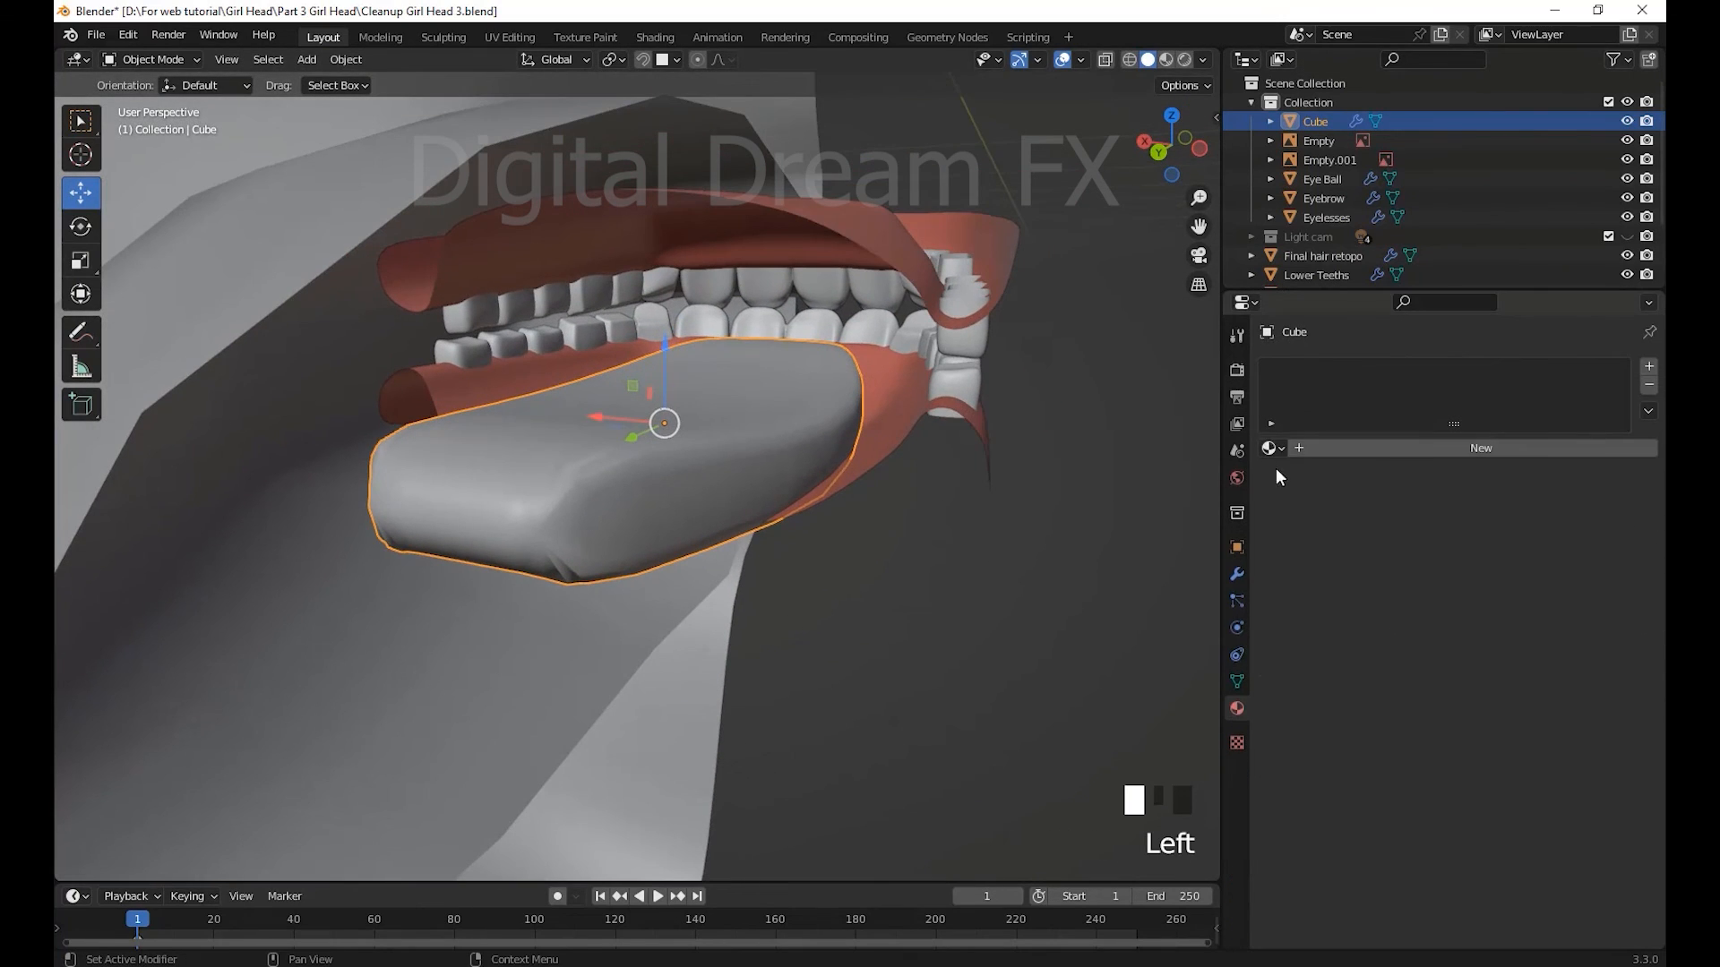
pyautogui.click(1271, 448)
pyautogui.click(1304, 476)
pyautogui.moveTo(895, 501); pyautogui.dragTo(761, 488, button='middle')
# - Select the head mesh and turn its Mirror modifier's viewport display back on
pyautogui.click(773, 479)
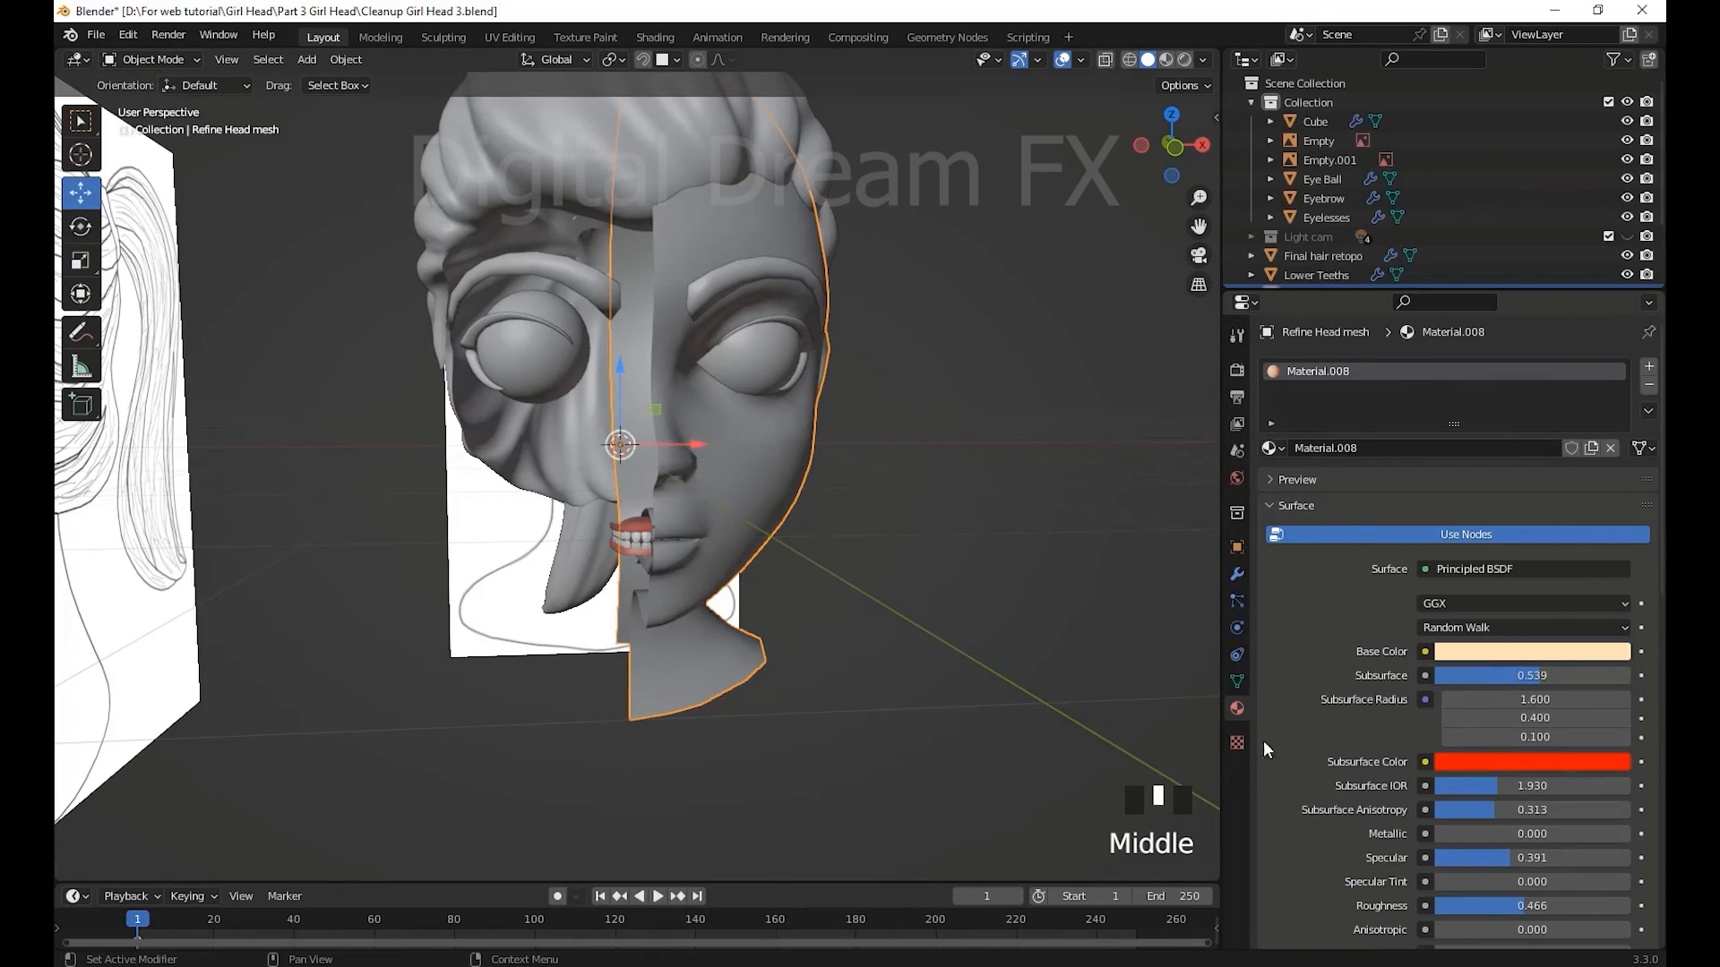
pyautogui.click(1237, 574)
pyautogui.click(1561, 398)
pyautogui.scroll(-2, 905, 578)
pyautogui.moveTo(896, 578); pyautogui.dragTo(860, 596, button='middle')
# - Select the edge loop just inside the head's upper lip and move it about 0.02 m down along Z with proportional editing
pyautogui.scroll(4, 936, 591)
pyautogui.scroll(2, 1041, 616)
pyautogui.scroll(-4, 927, 582)
pyautogui.scroll(3, 761, 530)
pyautogui.moveTo(757, 529); pyautogui.dragTo(829, 529, button='middle')
pyautogui.scroll(2, 829, 528)
pyautogui.keyDown('shift'); pyautogui.moveTo(828, 529); pyautogui.dragTo(976, 582, button='middle'); pyautogui.keyUp('shift')
pyautogui.press('Tab')
pyautogui.scroll(4, 806, 573)
pyautogui.keyDown('shift'); pyautogui.moveTo(1003, 600); pyautogui.dragTo(558, 361, button='middle'); pyautogui.keyUp('shift')
pyautogui.click(558, 361)
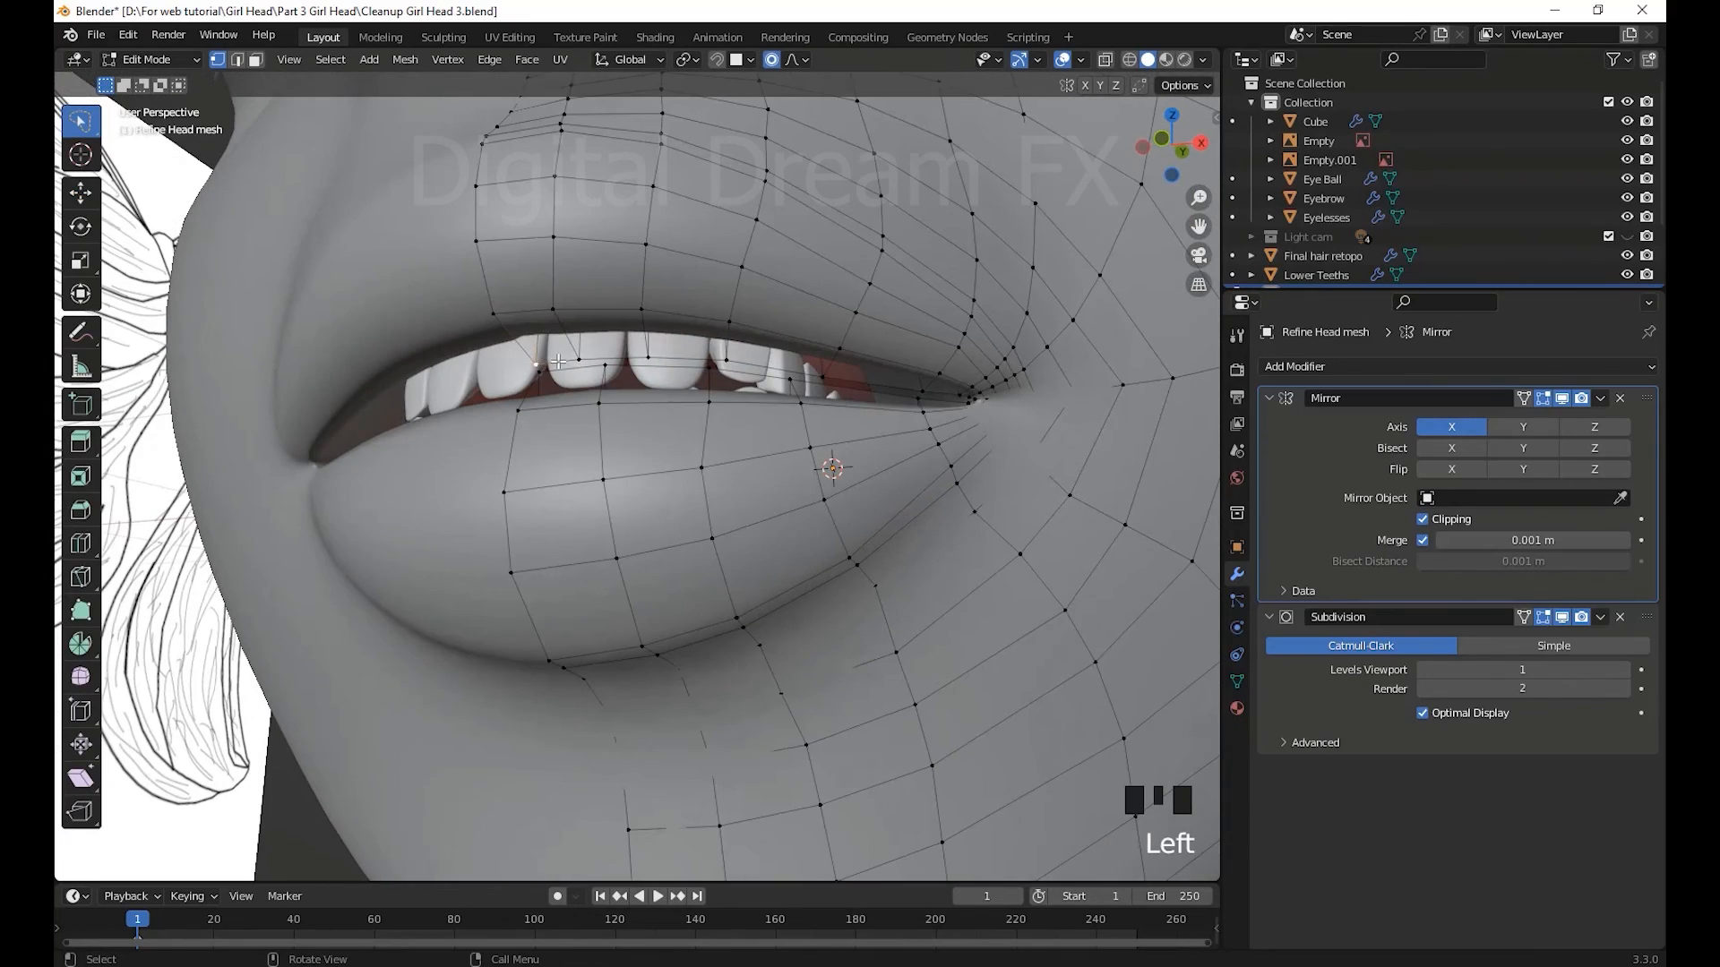
pyautogui.scroll(-2, 836, 464)
pyautogui.moveTo(833, 459); pyautogui.dragTo(829, 468, button='middle')
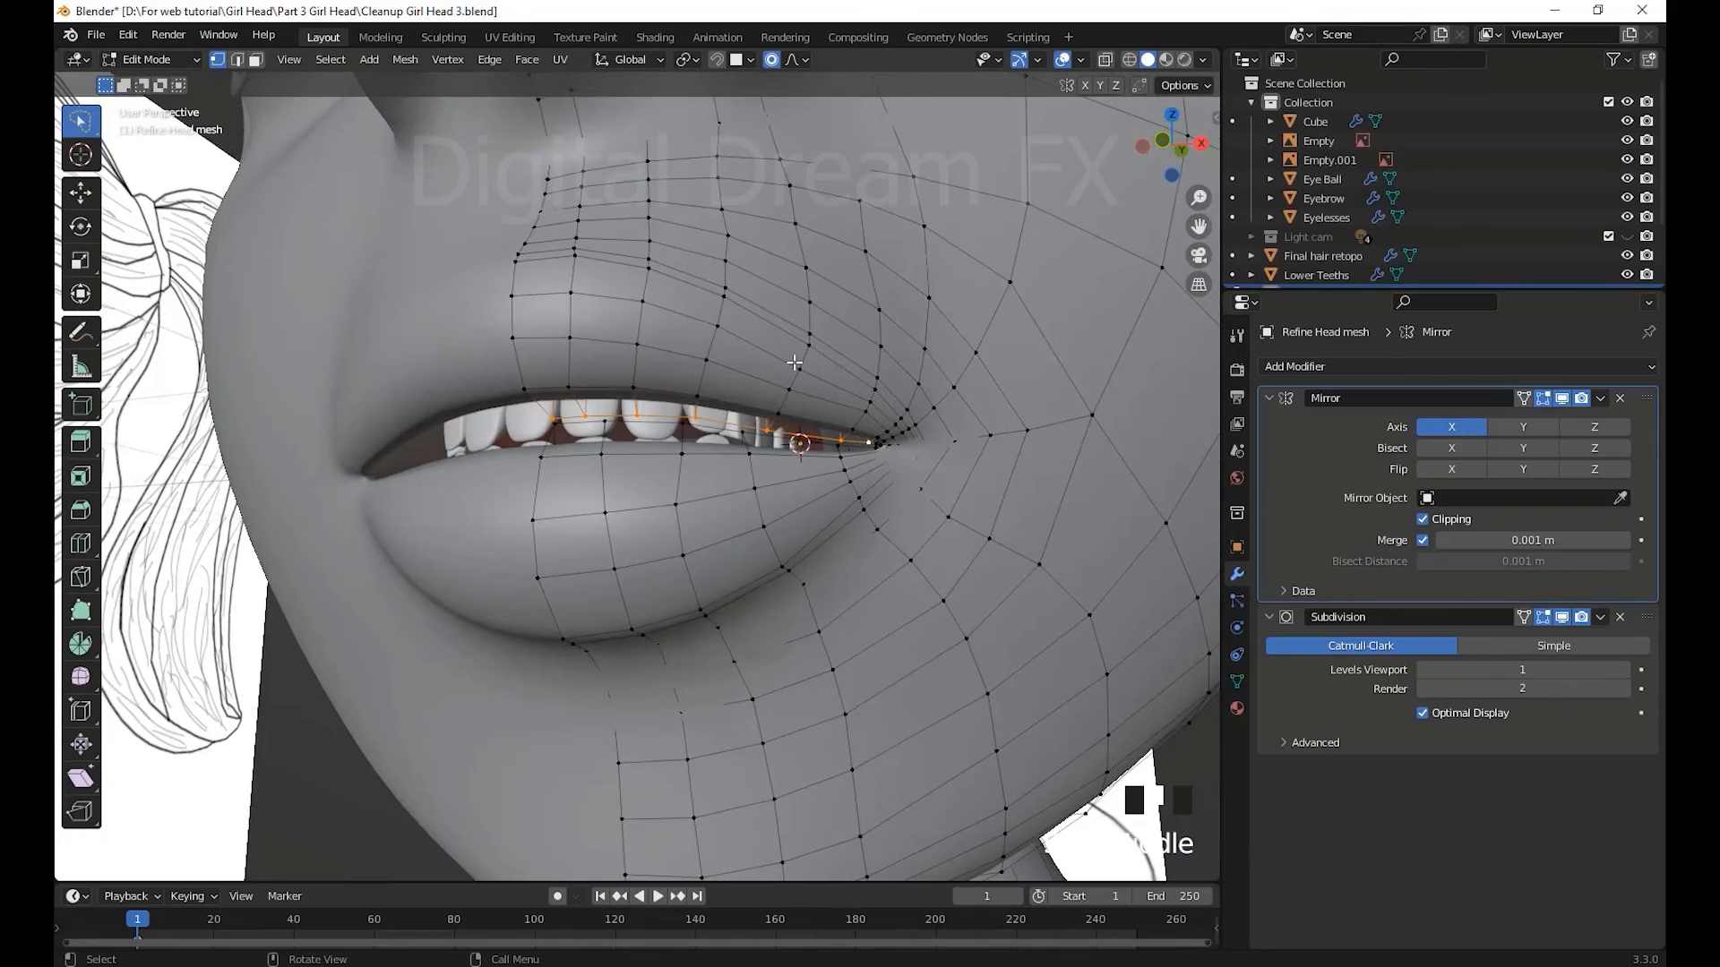
pyautogui.press('g')
pyautogui.press('z')
pyautogui.scroll(4, 792, 371)
pyautogui.click(789, 385)
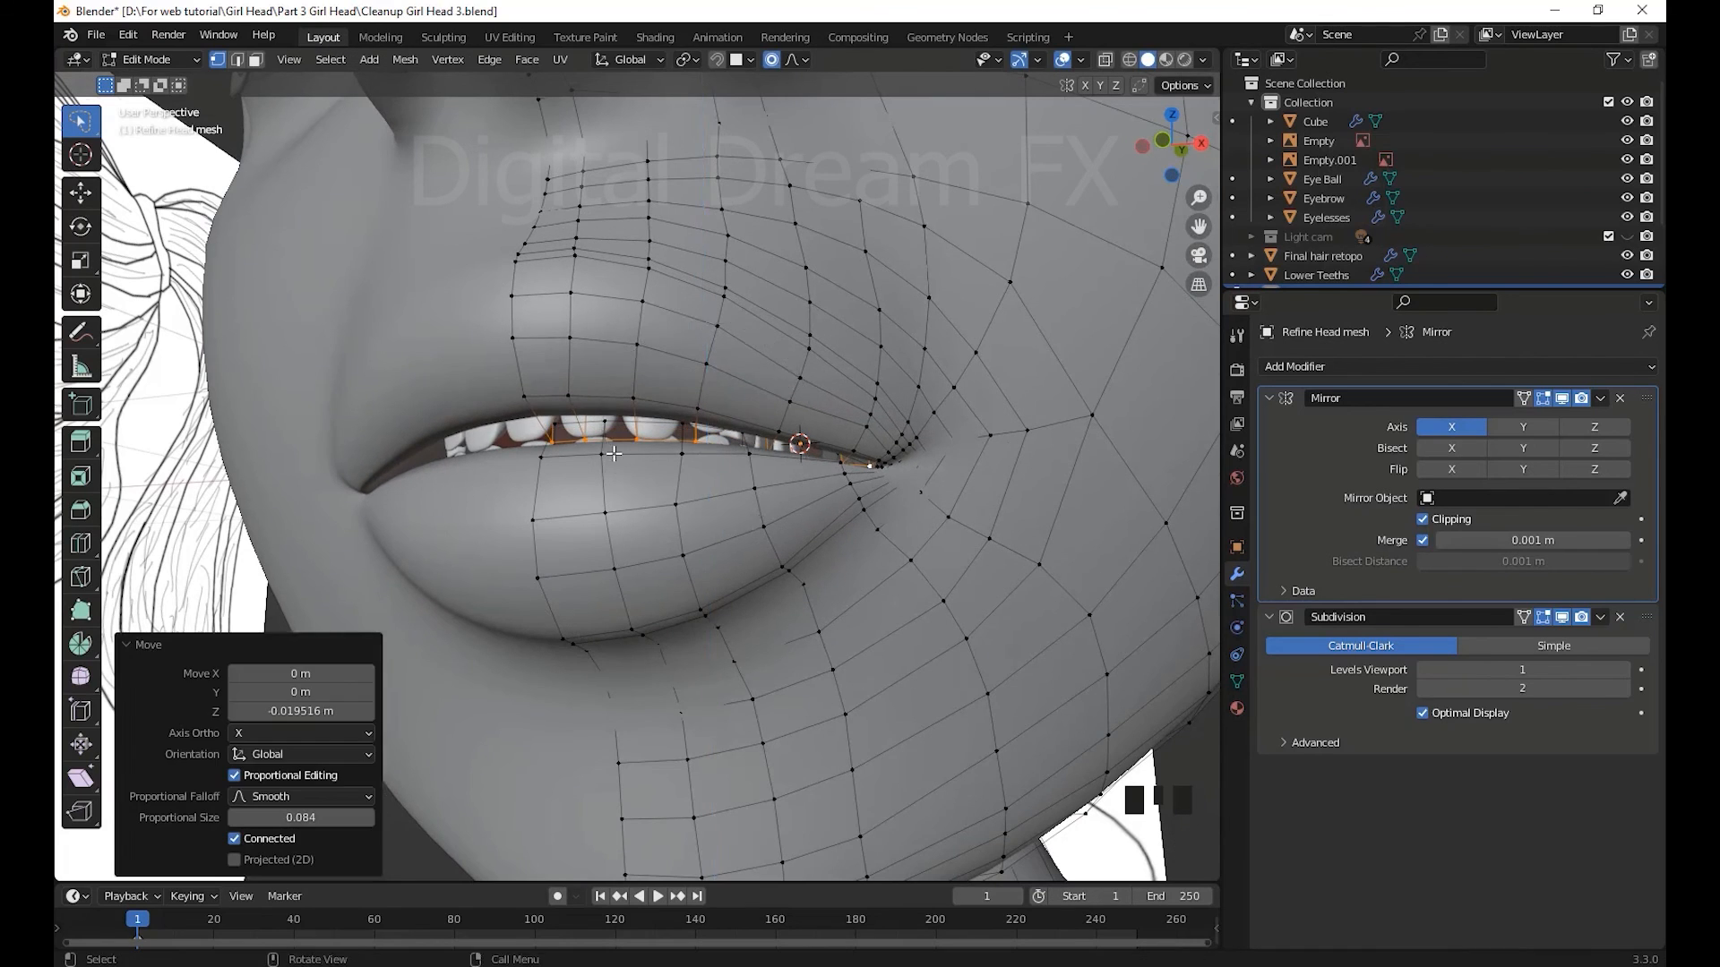
# - Select the vertices along the lower lip's inner edge and move them about 0.015 m up along Z with proportional editing
pyautogui.moveTo(618, 448); pyautogui.dragTo(664, 458, button='middle')
pyautogui.click(658, 468)
pyautogui.scroll(2, 658, 466)
pyautogui.click(824, 423)
pyautogui.moveTo(797, 430); pyautogui.dragTo(560, 587, button='middle')
pyautogui.scroll(-5, 824, 405)
pyautogui.hotkey('alt', 'z')
pyautogui.moveTo(961, 558); pyautogui.dragTo(931, 566, button='middle')
pyautogui.keyDown('shift'); pyautogui.click(1055, 578); pyautogui.keyUp('shift')
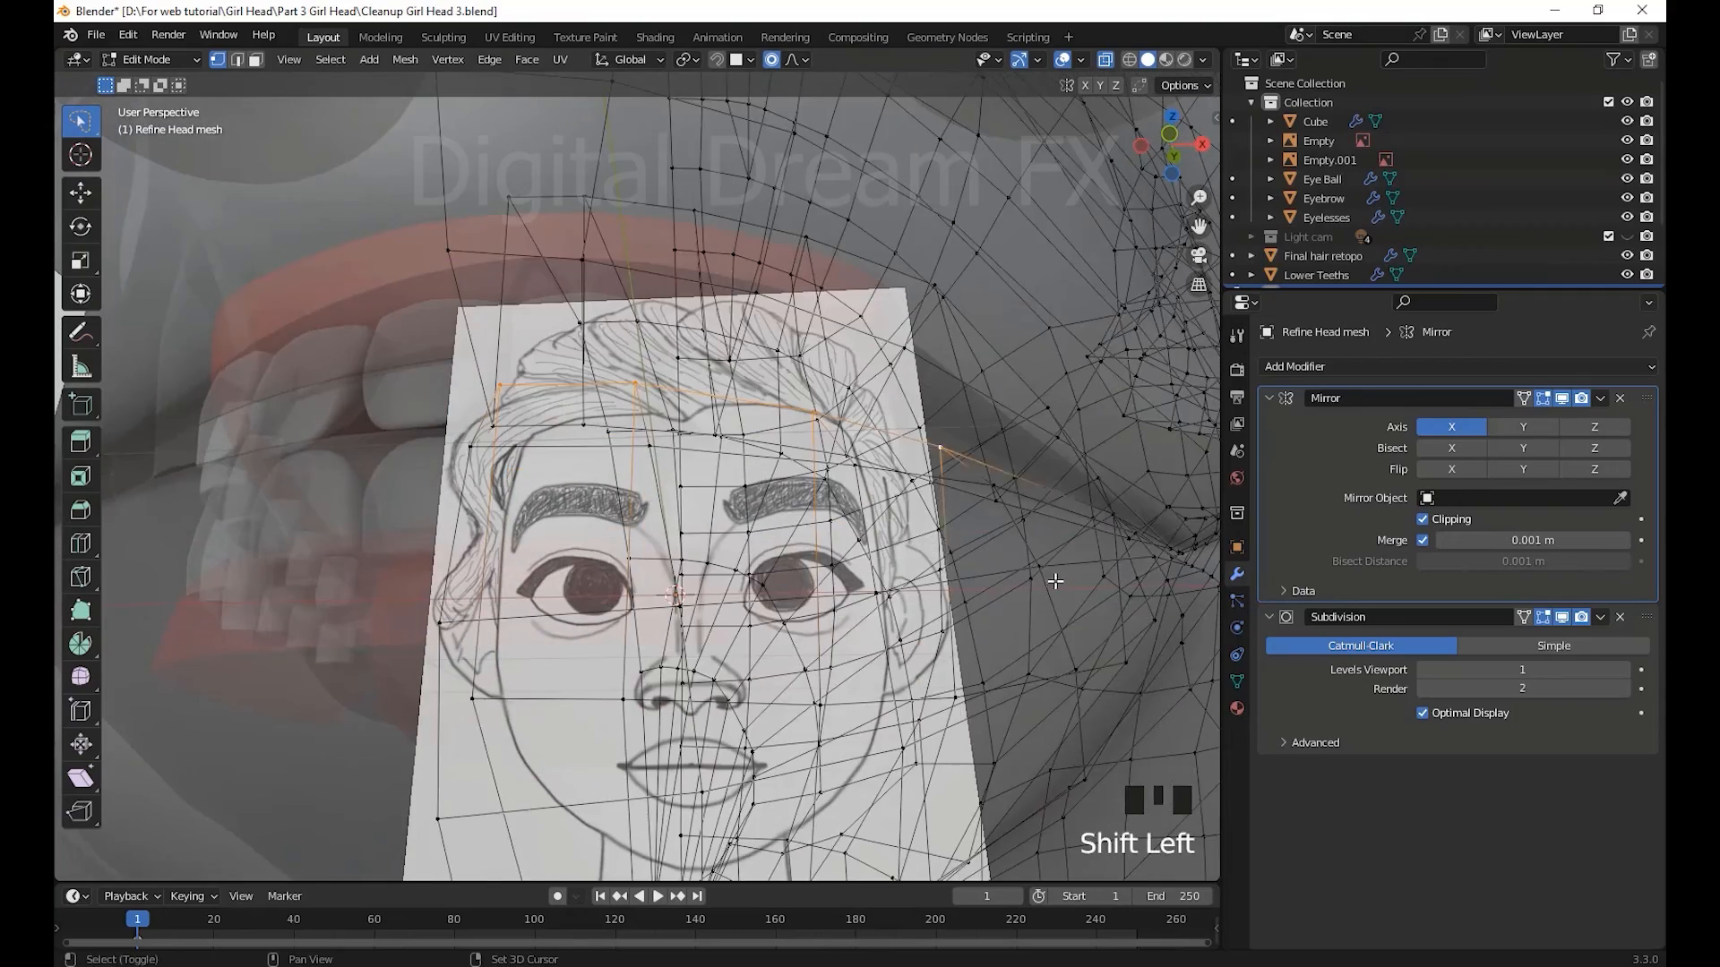
pyautogui.moveTo(1055, 578); pyautogui.dragTo(976, 595, button='middle')
pyautogui.hotkey('alt', 'z')
pyautogui.moveTo(761, 609)
pyautogui.keyDown('shift'); pyautogui.mouseDown(button='middle')
pyautogui.moveTo(854, 586)
pyautogui.moveTo(879, 599)
pyautogui.mouseUp(button='middle'); pyautogui.keyUp('shift')
pyautogui.press('g')
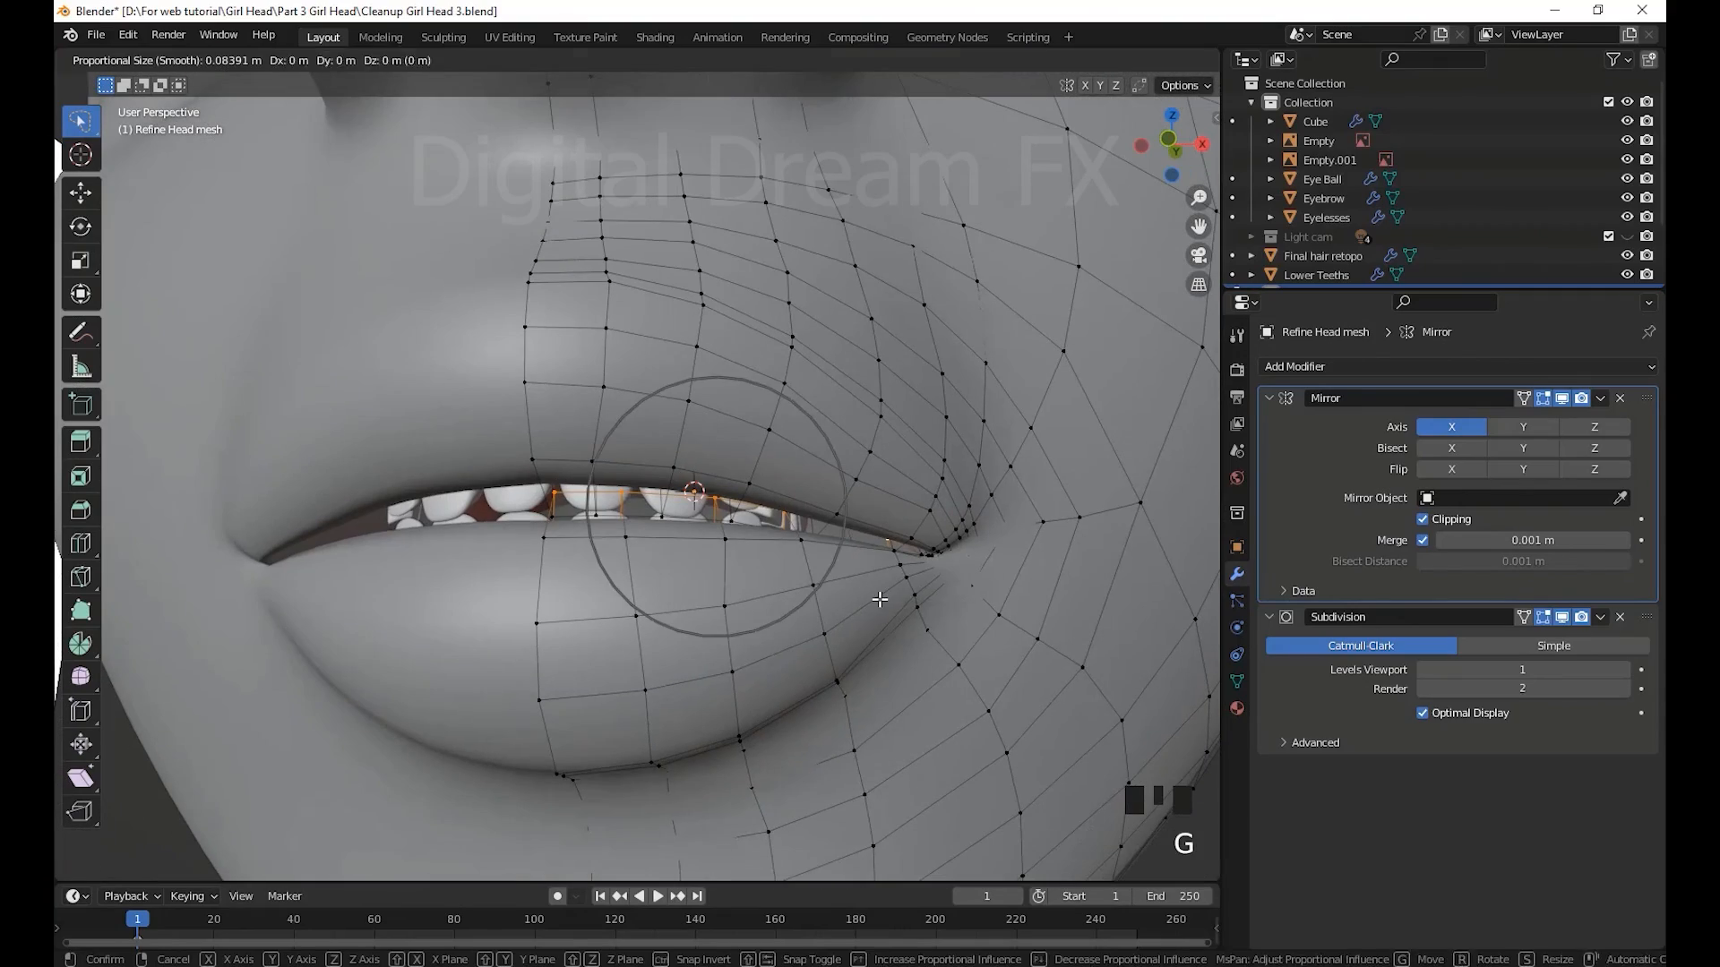
pyautogui.click(858, 569)
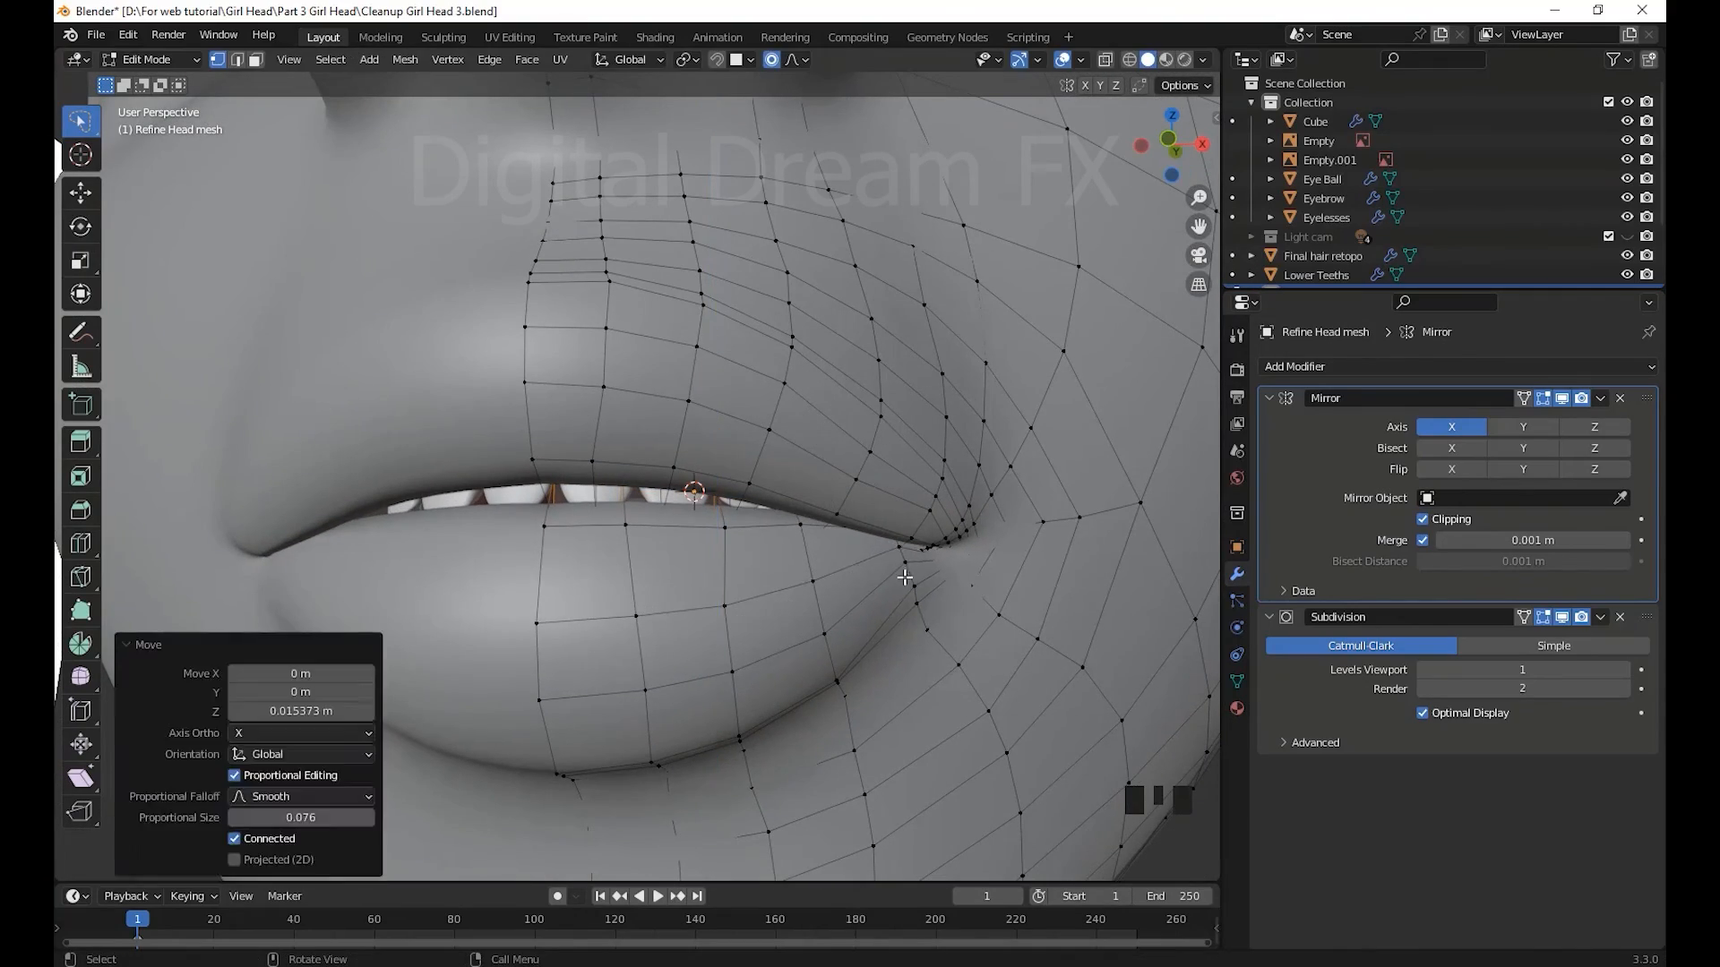
# - Move the lower lip vertices near the mouth corner about 0.008 m down with a smaller proportional influence
pyautogui.keyDown('shift'); pyautogui.click(906, 571); pyautogui.keyUp('shift')
pyautogui.press('g')
pyautogui.click(912, 607)
pyautogui.scroll(-4, 887, 596)
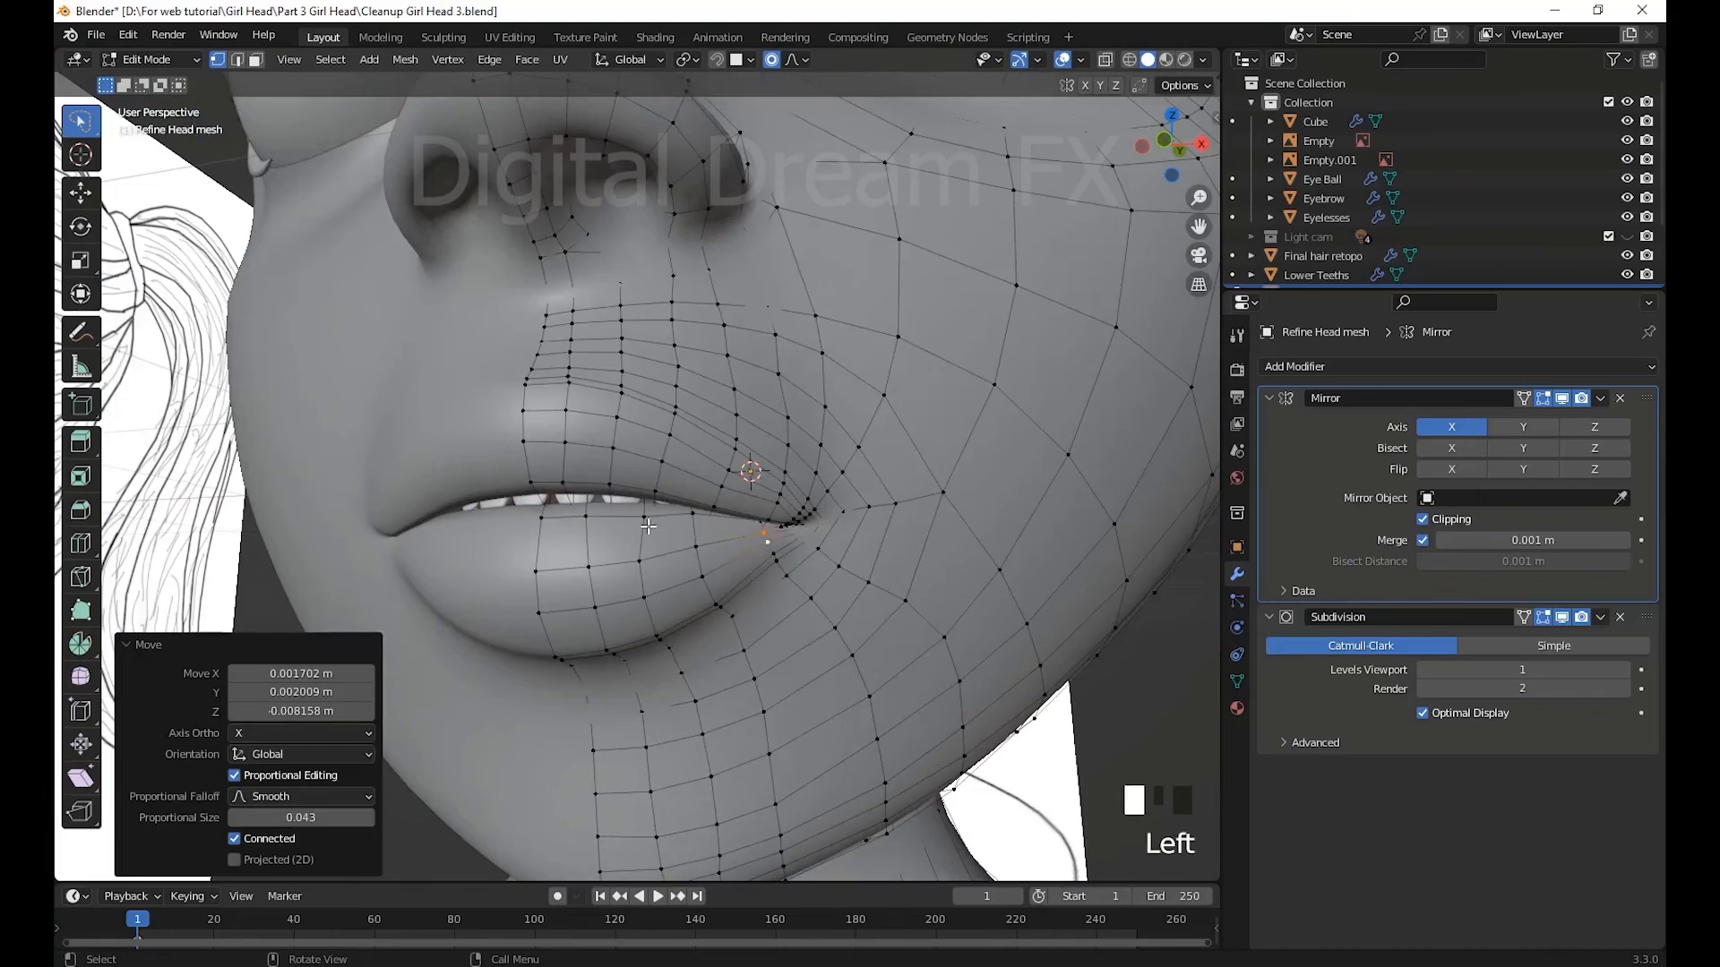
# - Reposition the lower lip's upper edge near its middle to close the gap over the teeth, then clear the selection
pyautogui.click(622, 521)
pyautogui.moveTo(623, 524); pyautogui.dragTo(674, 598, button='middle')
pyautogui.press('g')
pyautogui.click(476, 592)
pyautogui.scroll(-2, 476, 592)
pyautogui.scroll(2, 675, 599)
pyautogui.moveTo(936, 654)
pyautogui.mouseDown(button='middle')
pyautogui.moveTo(994, 675)
pyautogui.moveTo(936, 715)
pyautogui.mouseUp(button='middle')
pyautogui.click(996, 676)
pyautogui.scroll(-2, 924, 683)
pyautogui.scroll(-5, 923, 683)
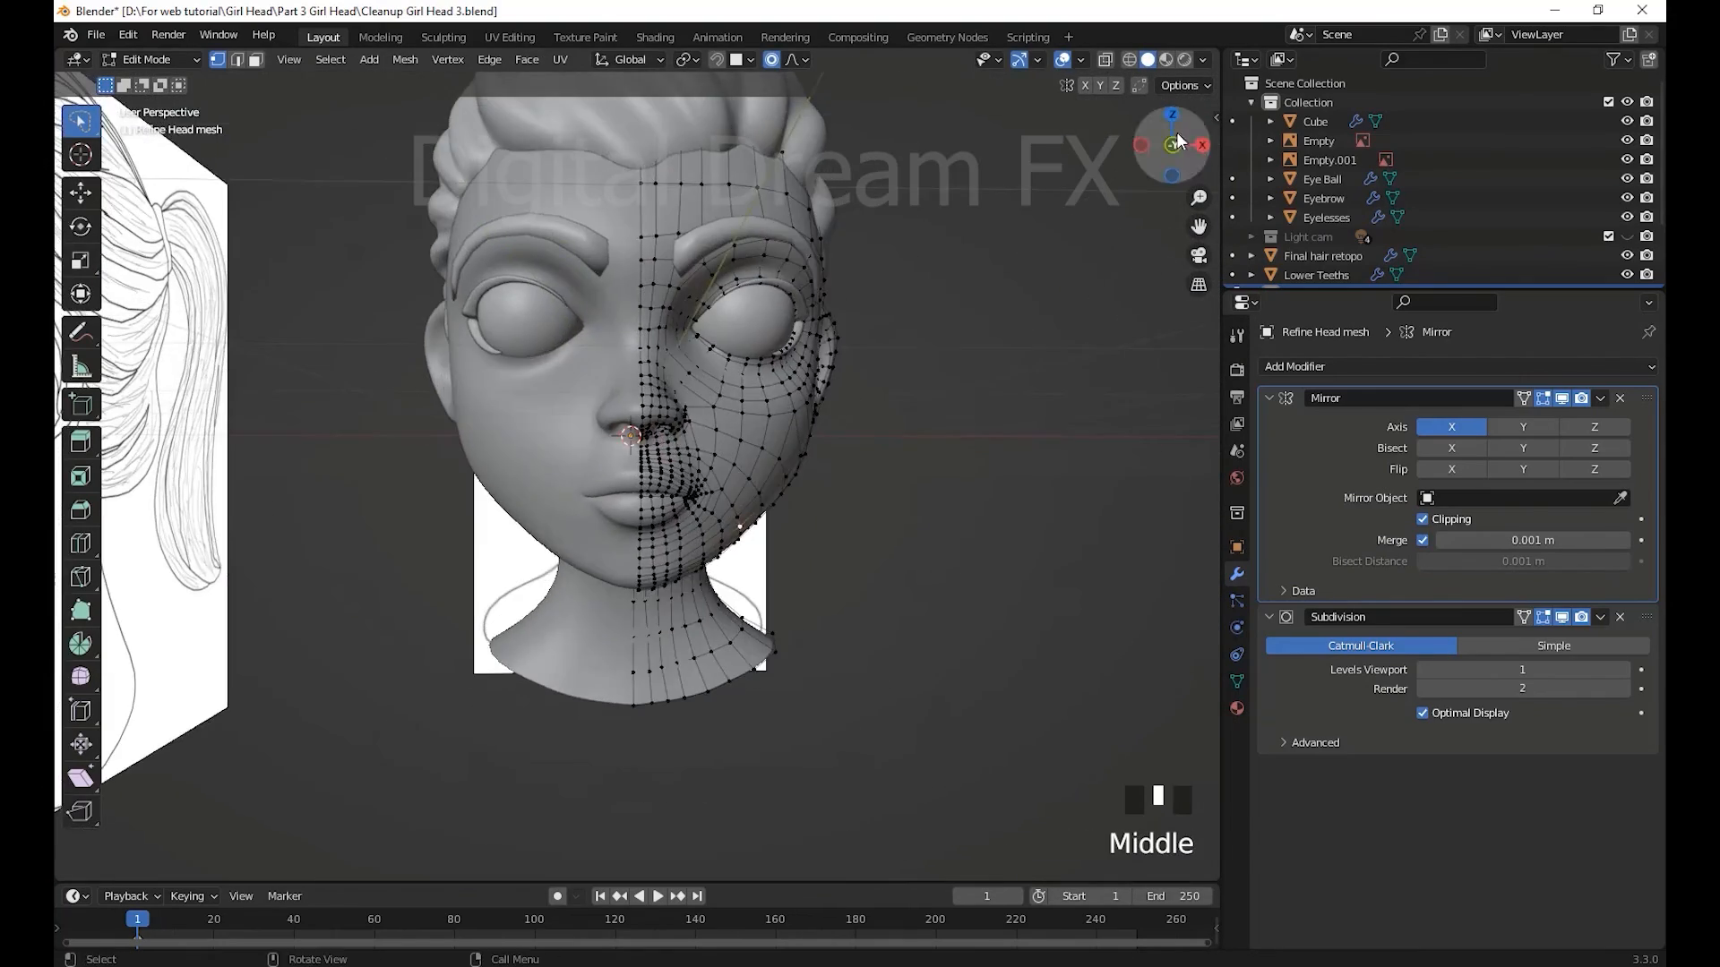
# - Switch the viewport to Material Preview shading, return to Object Mode, and deselect the head
pyautogui.click(1165, 59)
pyautogui.press('Tab')
pyautogui.click(959, 544)
pyautogui.moveTo(959, 546); pyautogui.dragTo(1019, 569, button='middle')
pyautogui.scroll(5, 1019, 568)
pyautogui.moveTo(1020, 569)
pyautogui.keyDown('shift'); pyautogui.mouseDown(button='middle')
pyautogui.moveTo(888, 591)
pyautogui.moveTo(794, 579)
pyautogui.moveTo(856, 618)
pyautogui.mouseUp(button='middle'); pyautogui.keyUp('shift')
# - Hide the Cube tongue object and the Empty front reference image in the viewport
pyautogui.scroll(-5, 794, 580)
pyautogui.click(1626, 122)
pyautogui.click(1627, 140)
pyautogui.moveTo(923, 553); pyautogui.dragTo(942, 560, button='middle')
pyautogui.moveTo(942, 561)
pyautogui.keyDown('shift'); pyautogui.mouseDown(button='middle')
pyautogui.moveTo(986, 589)
pyautogui.moveTo(932, 582)
pyautogui.mouseUp(button='middle'); pyautogui.keyUp('shift')
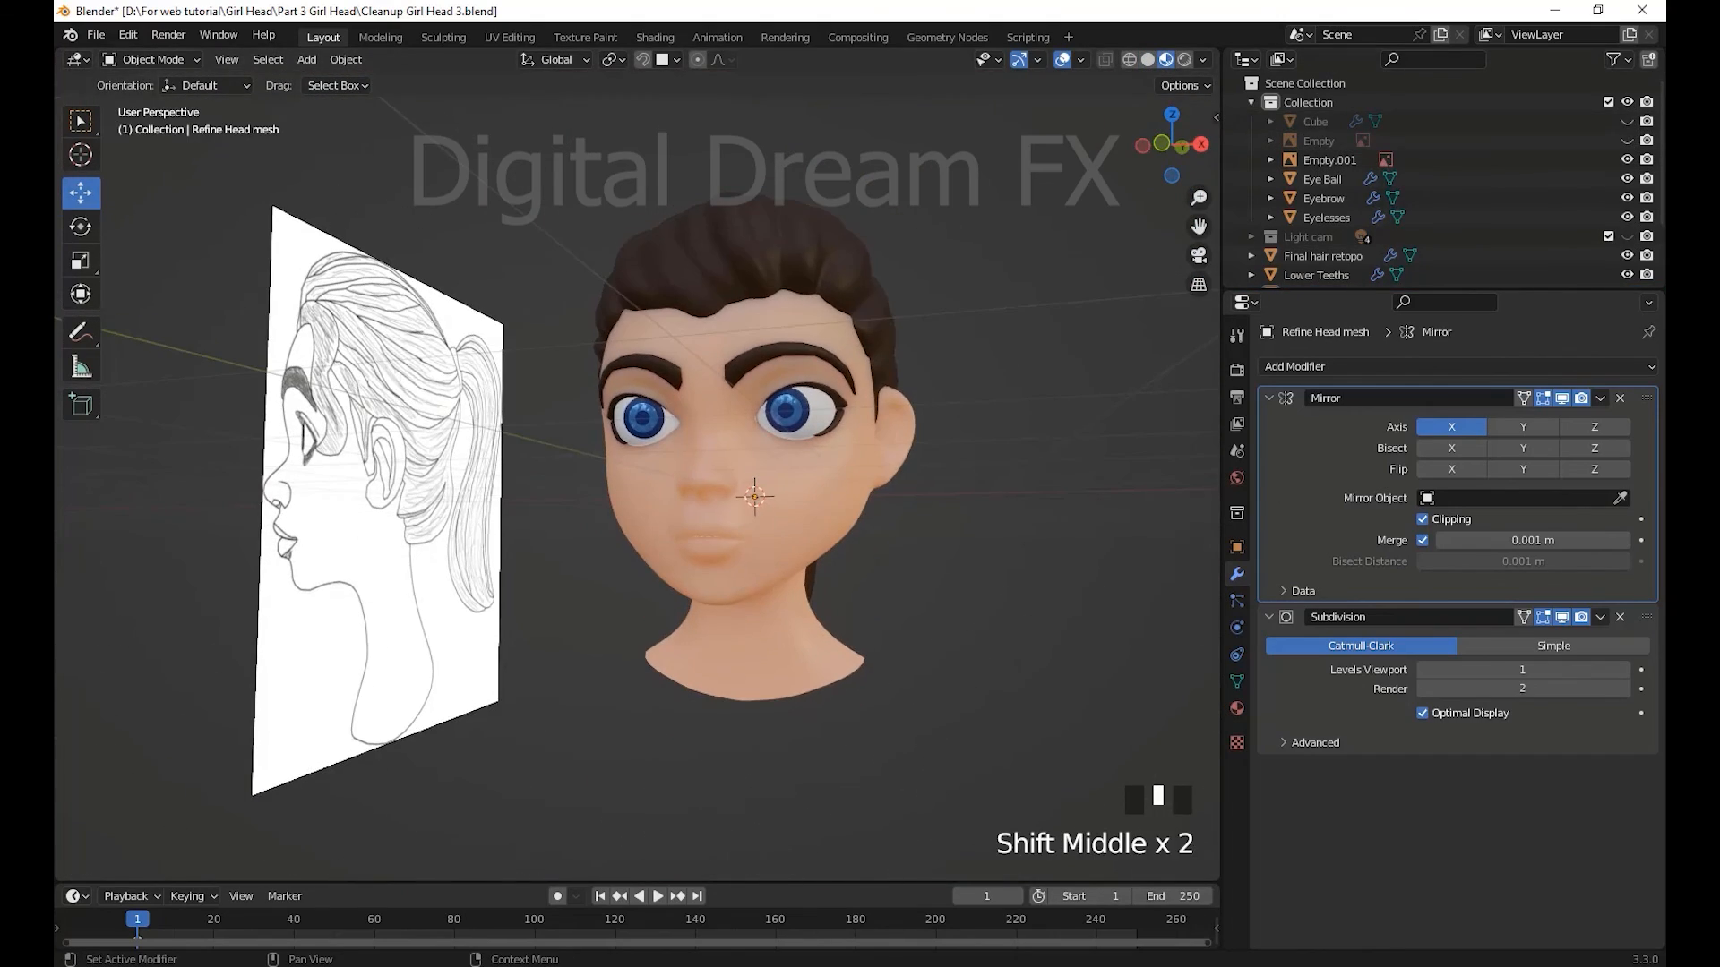